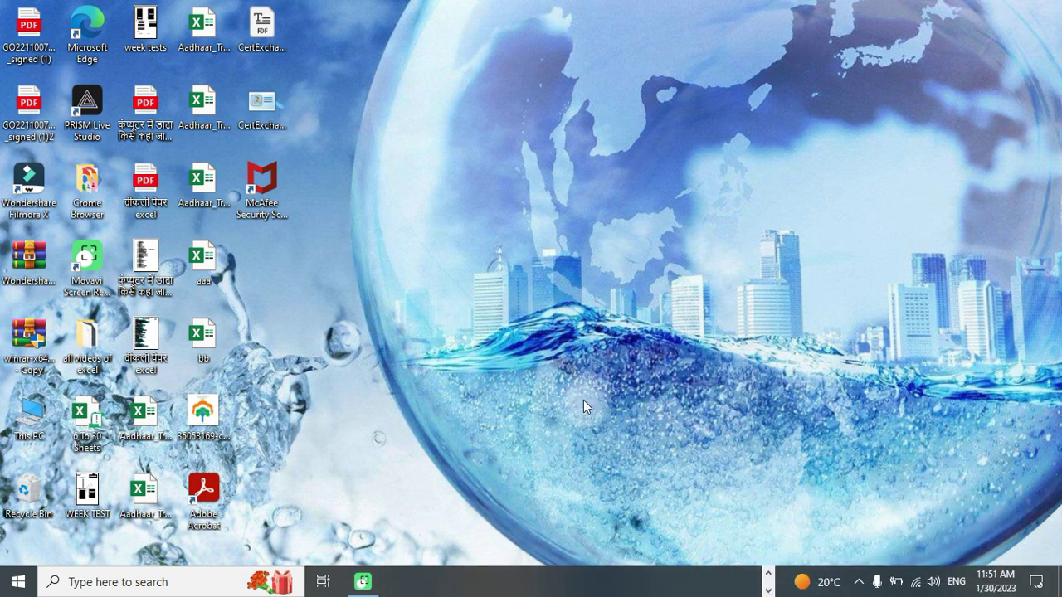
- Launch Word by searching 'word' in the Start menu, opening blank Document1
{"action": "left_click", "coordinate": [18, 582]}
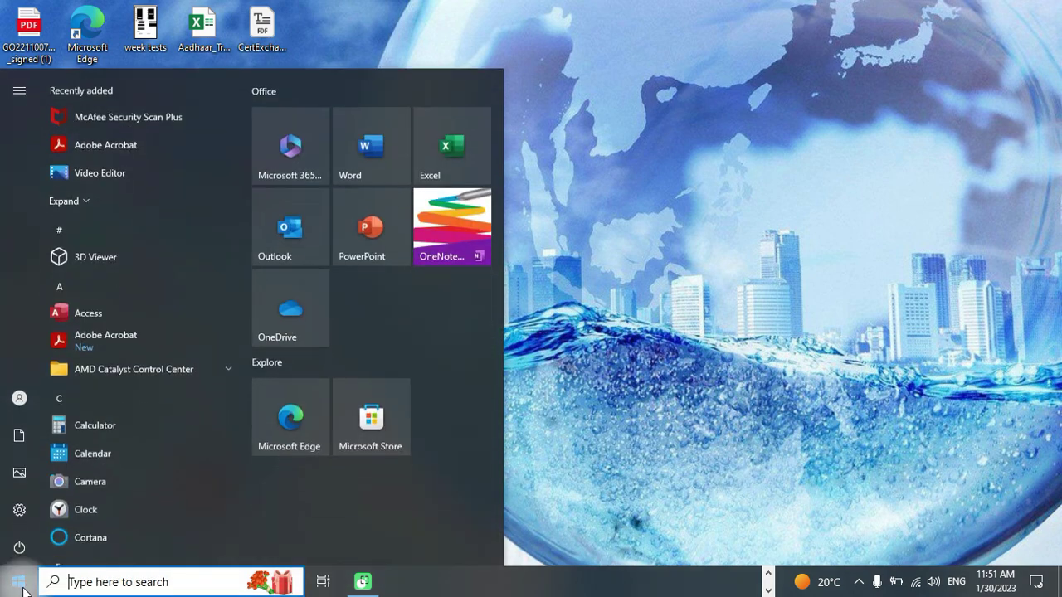
{"action": "scroll", "coordinate": [141, 353], "scroll_direction": "down", "scroll_amount": 5}
{"action": "scroll", "coordinate": [141, 353], "scroll_direction": "down", "scroll_amount": 5}
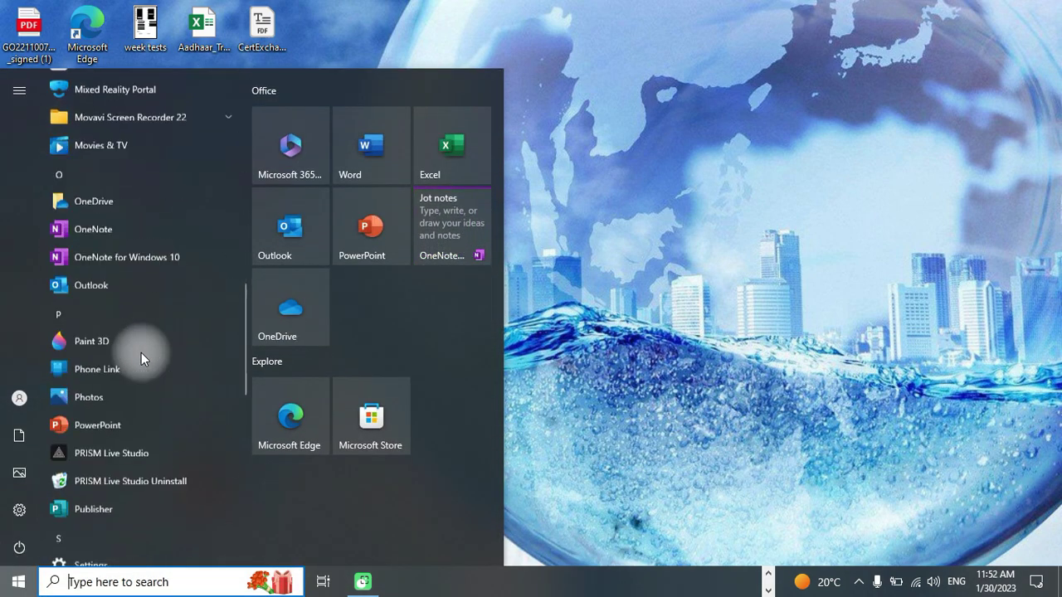
{"action": "scroll", "coordinate": [141, 352], "scroll_direction": "down", "scroll_amount": 2}
{"action": "type", "text": "wo"}
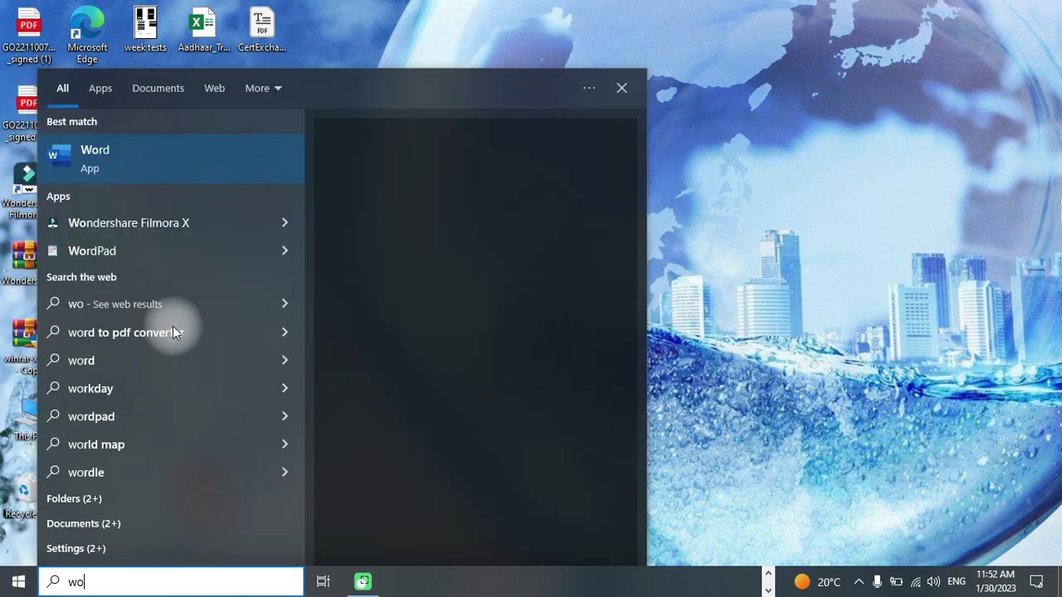
{"action": "type", "text": "r"}
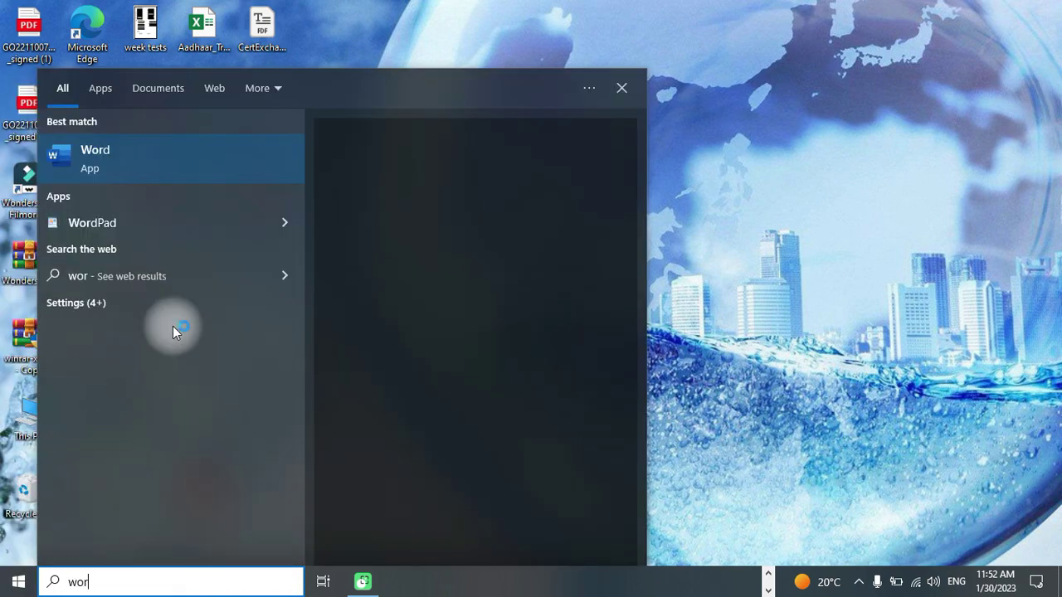
{"action": "type", "text": "d"}
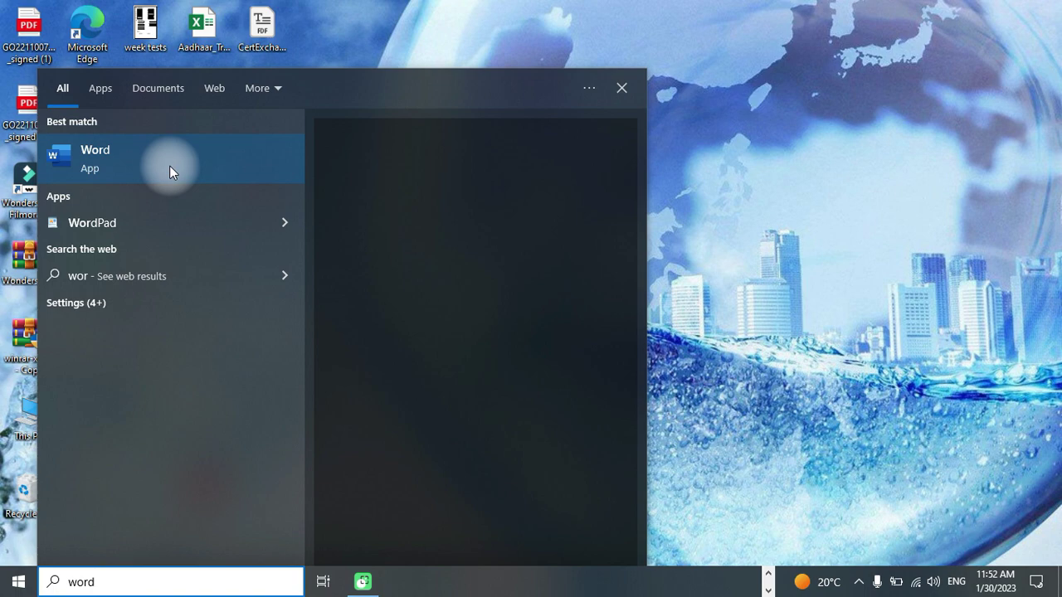
{"action": "left_click", "coordinate": [258, 154]}
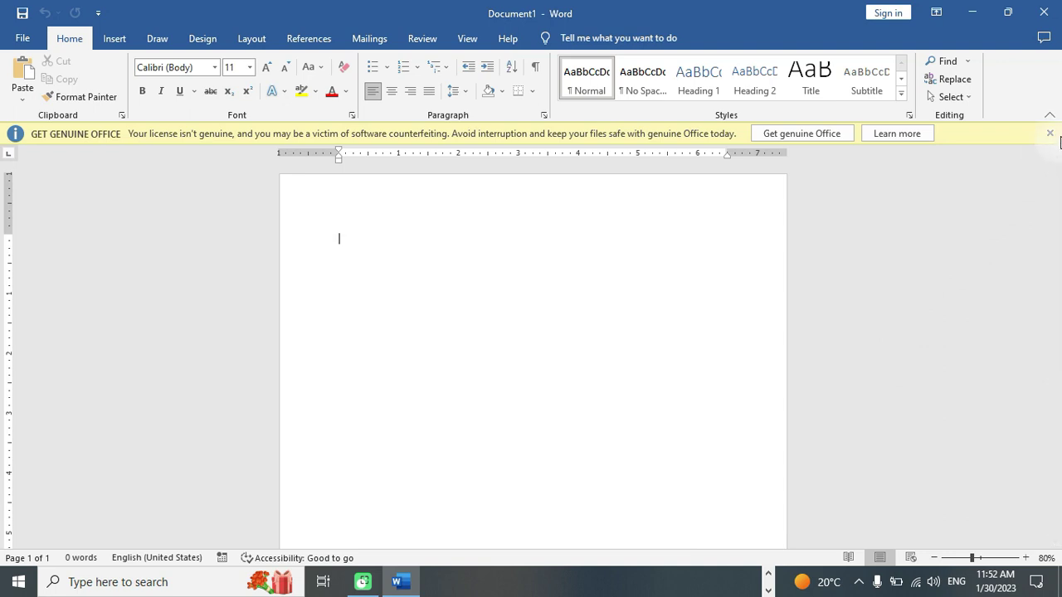
- Close the Get Genuine Office bar, then restore down and re-maximize the Word window
{"action": "left_click", "coordinate": [1049, 133]}
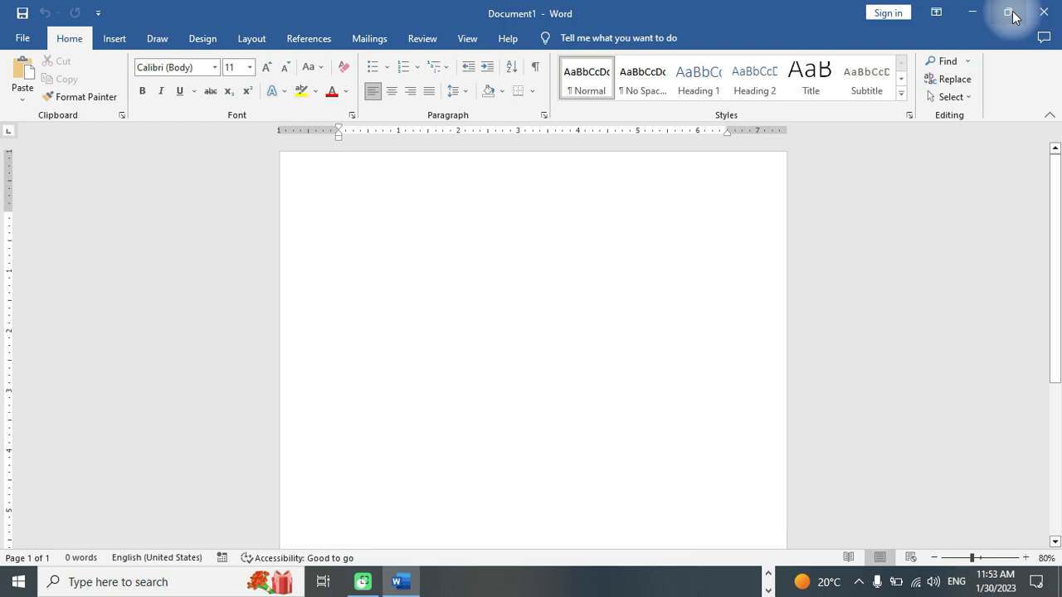
{"action": "left_click", "coordinate": [1011, 14]}
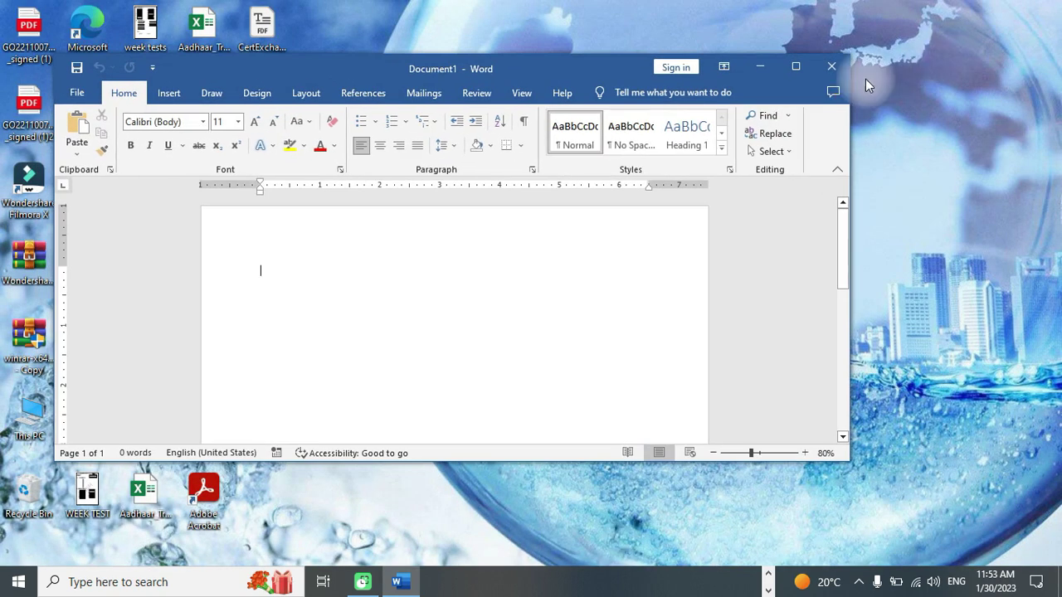
{"action": "left_click", "coordinate": [809, 74]}
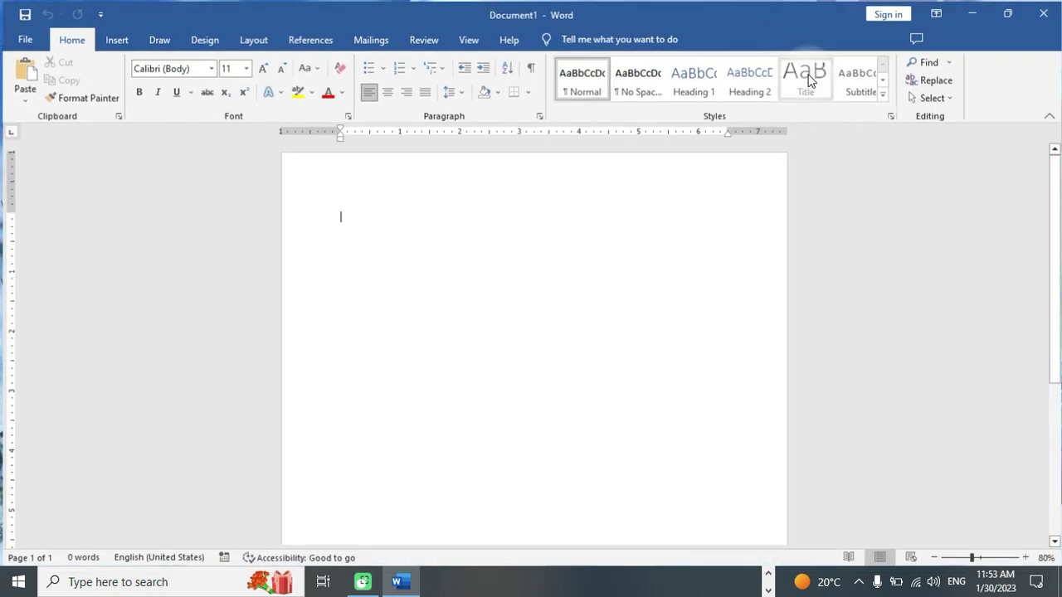
- Minimize Word and bring it back from the taskbar thumbnail
{"action": "left_click", "coordinate": [973, 20]}
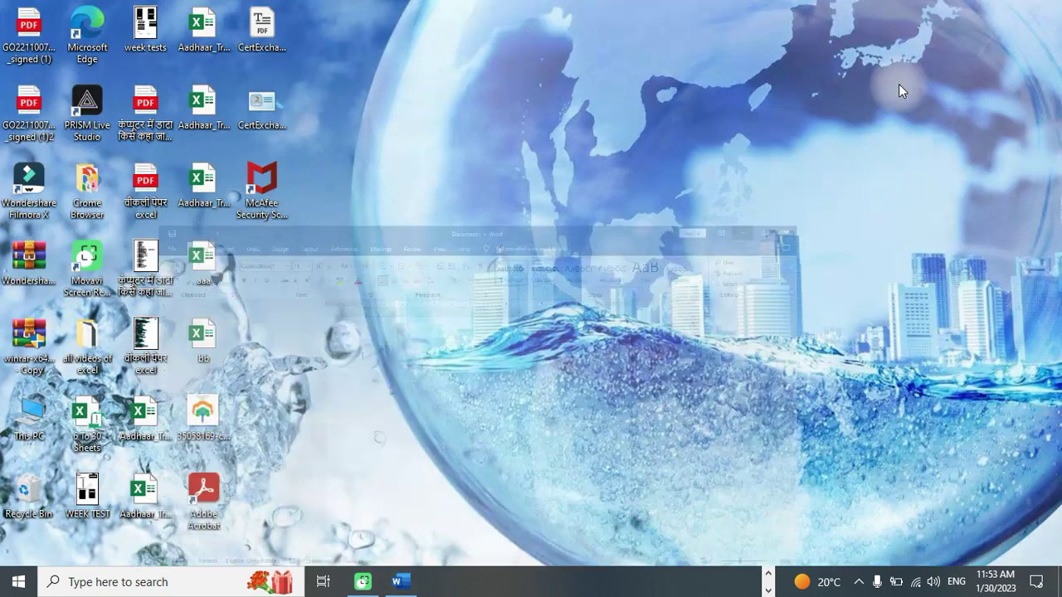
{"action": "mouse_move", "coordinate": [398, 579]}
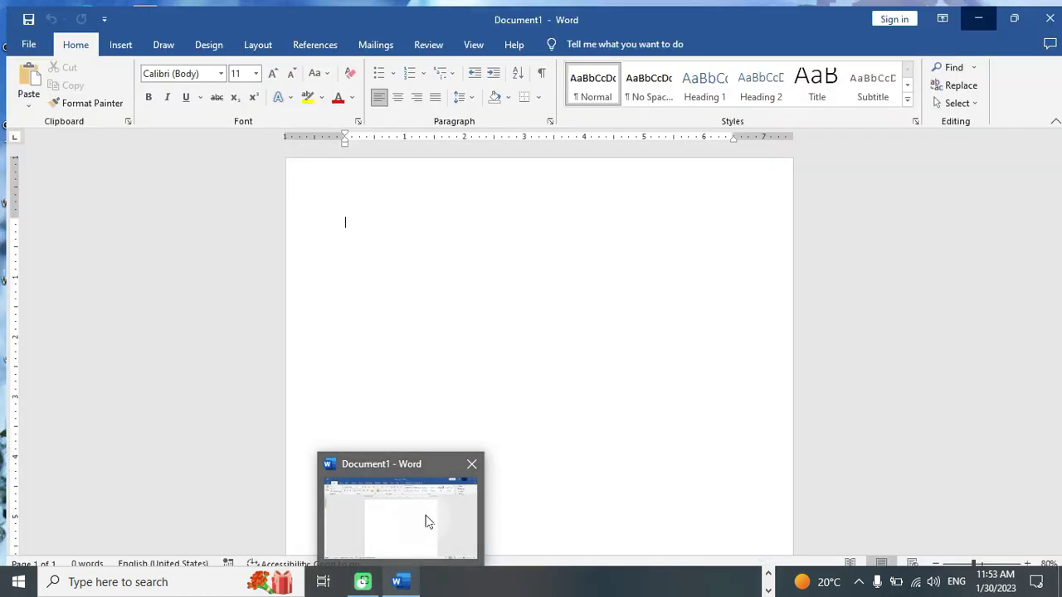
{"action": "left_click", "coordinate": [426, 521]}
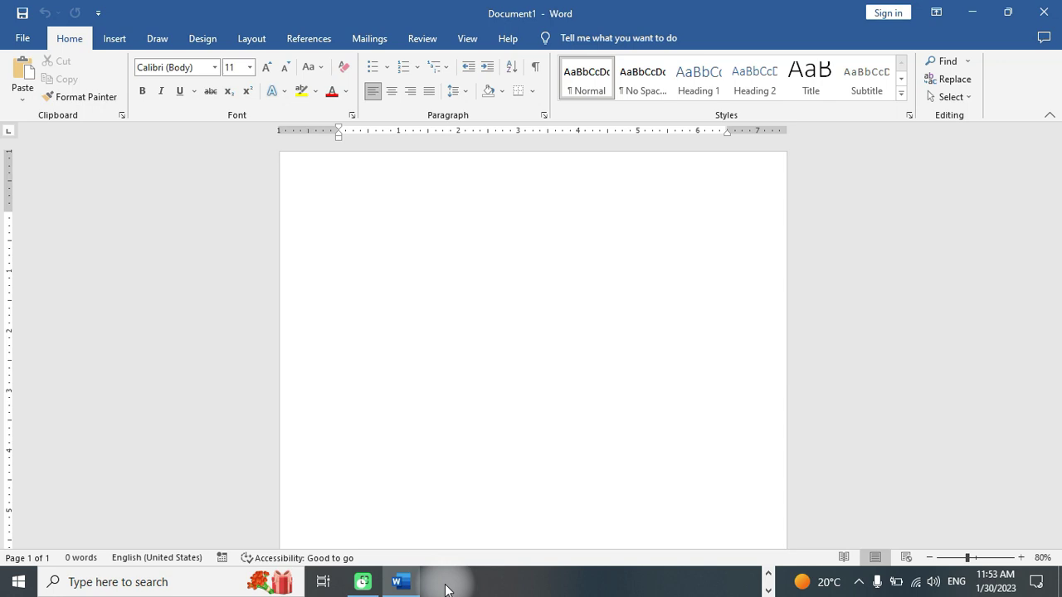
- Open and dismiss the taskbar context menu, then close Word
{"action": "left_click", "coordinate": [446, 583]}
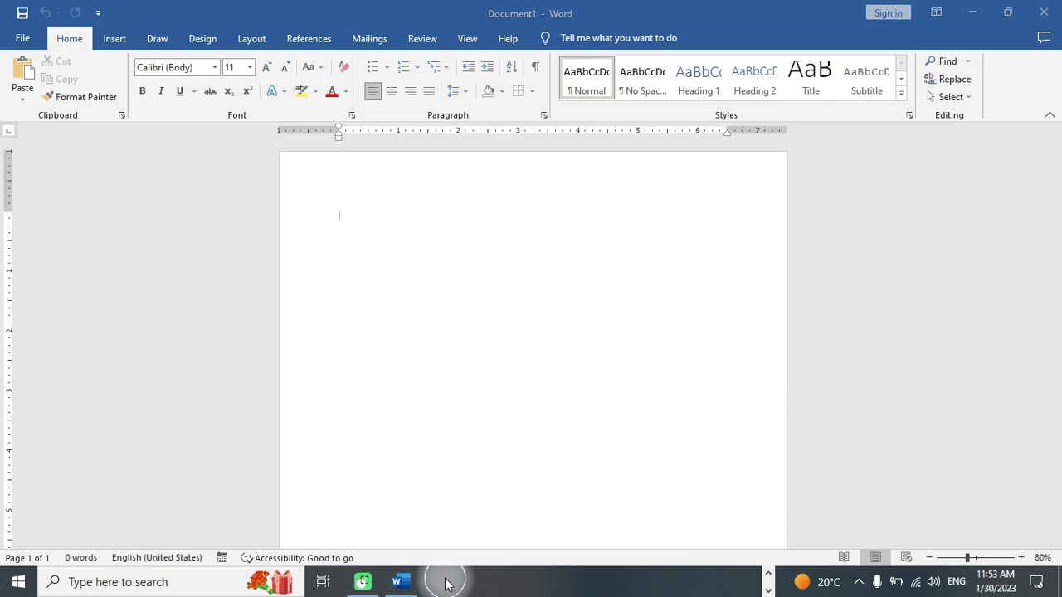
{"action": "right_click", "coordinate": [446, 583]}
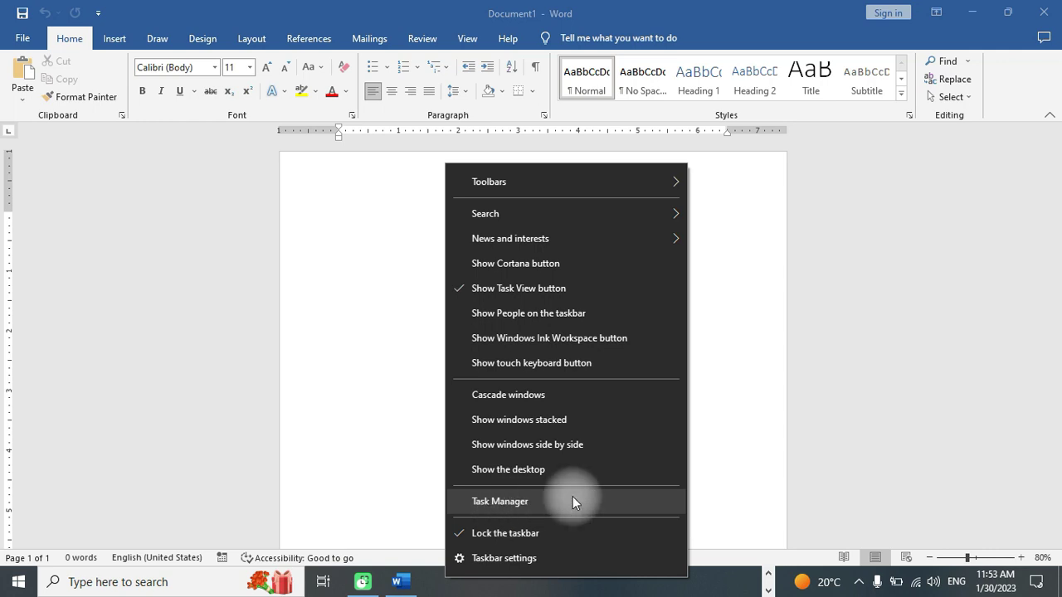
{"action": "left_click", "coordinate": [779, 300]}
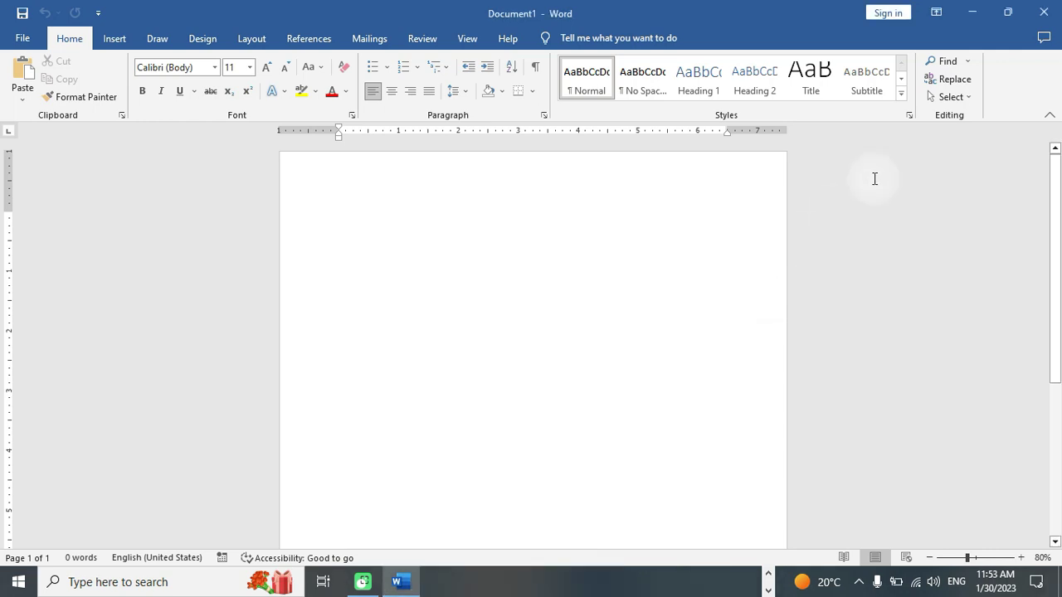
{"action": "left_click", "coordinate": [1044, 14]}
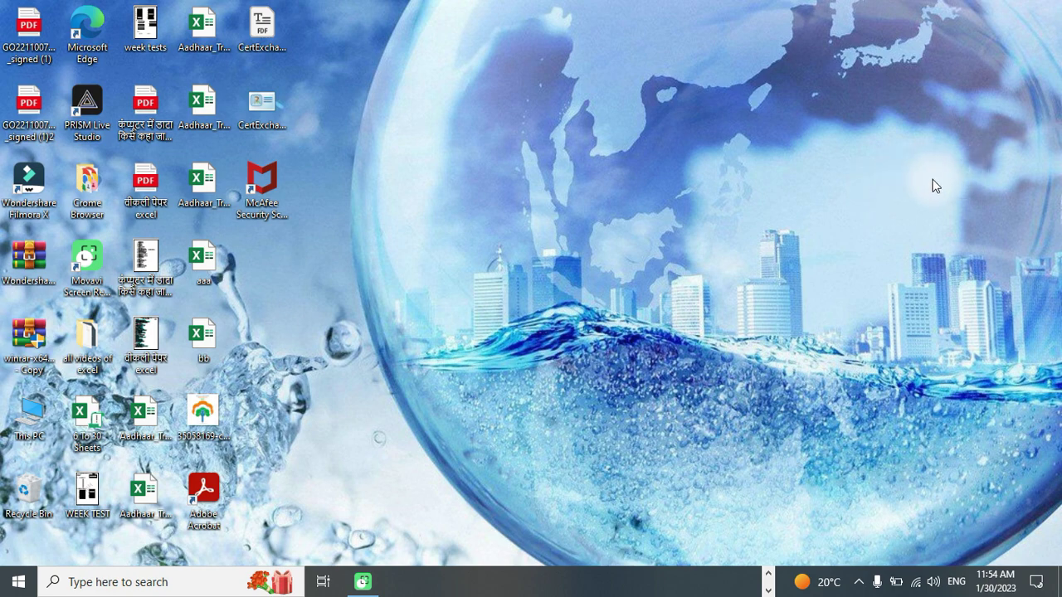
- Try running 'word' in the Run dialog, dismiss the error, then launch Word with 'winword'
{"action": "key", "text": "super+r"}
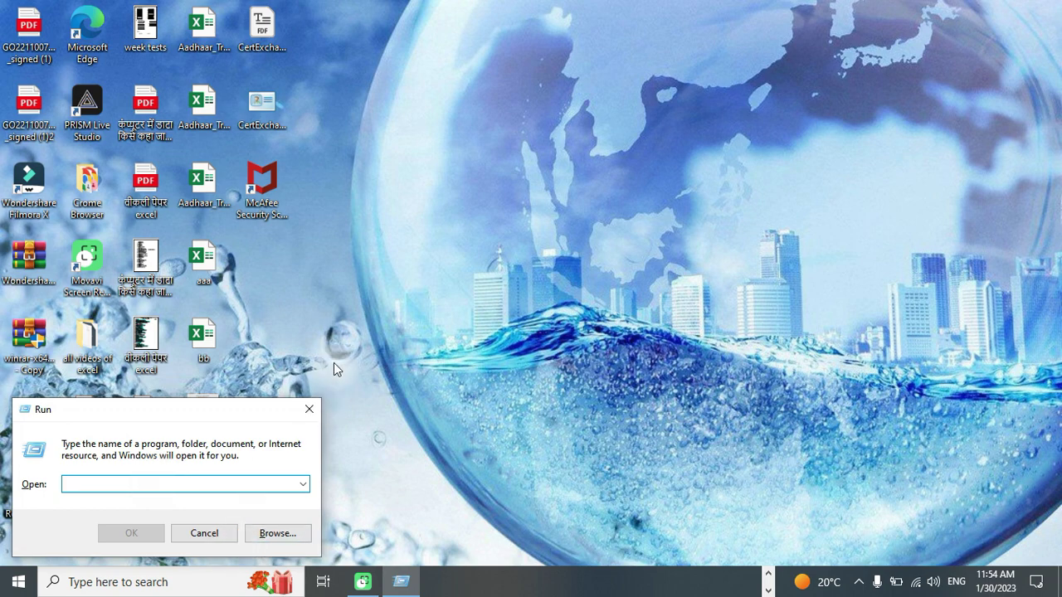
{"action": "type", "text": "w"}
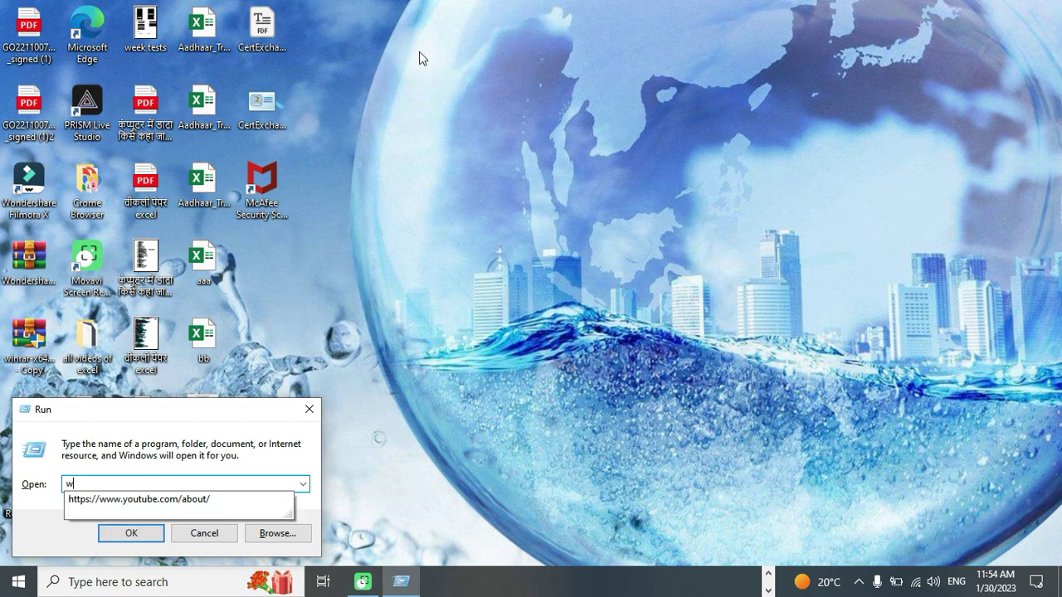
{"action": "type", "text": "ord"}
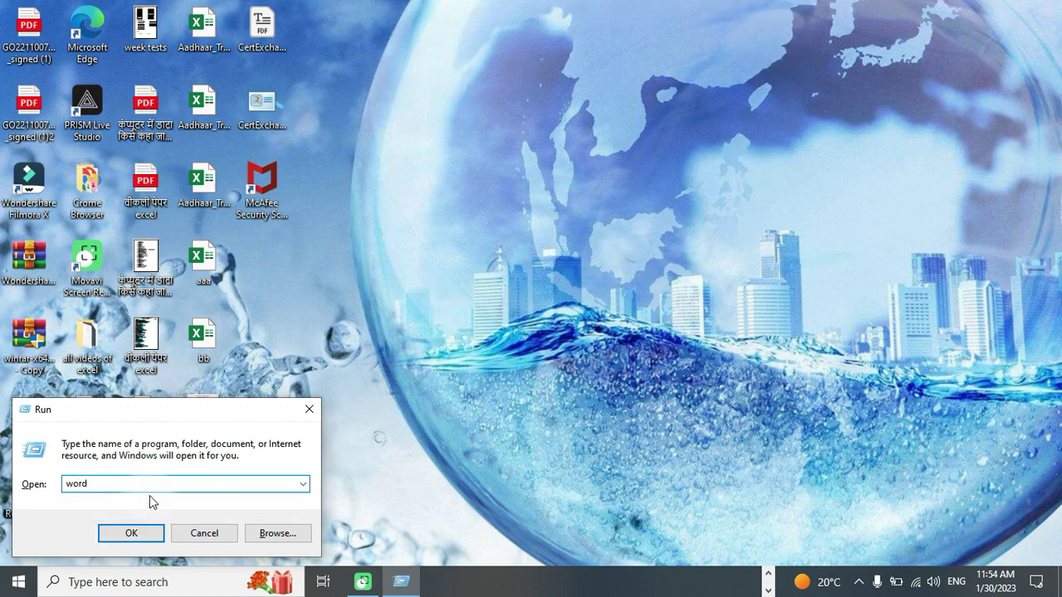
{"action": "left_click", "coordinate": [138, 538]}
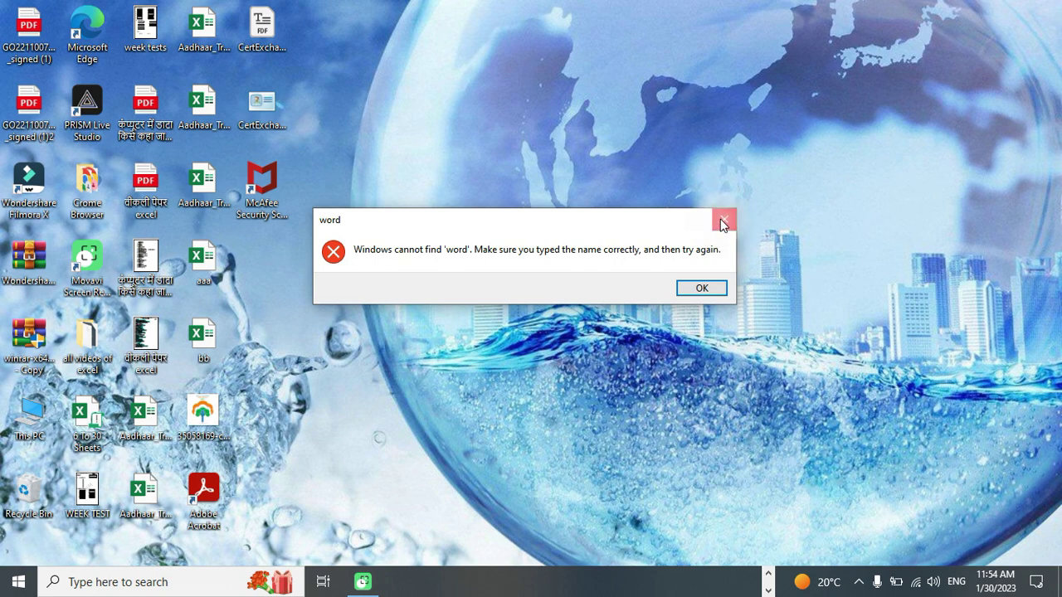
{"action": "left_click", "coordinate": [702, 292]}
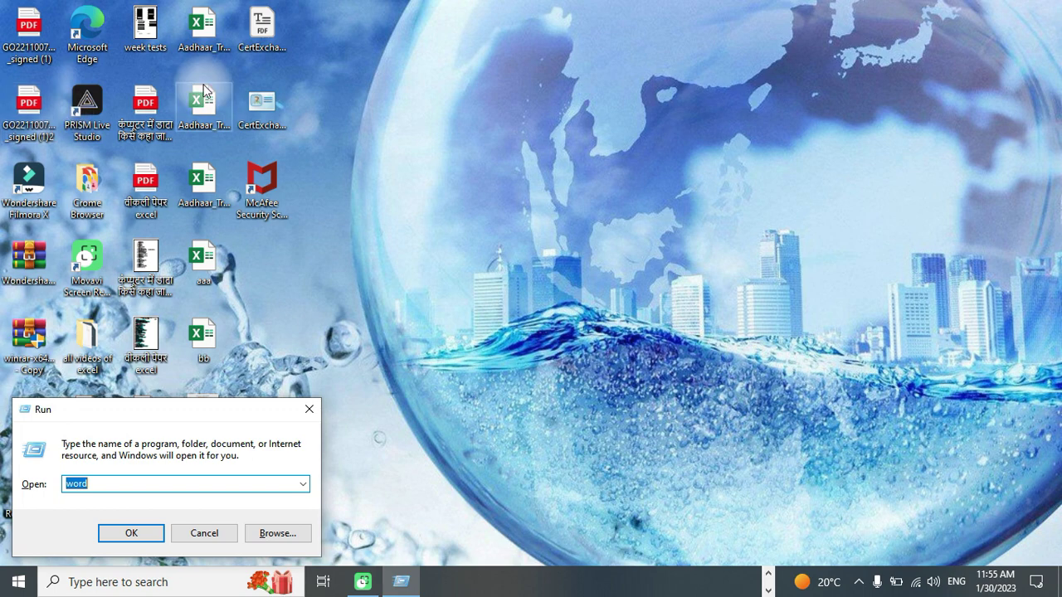
{"action": "type", "text": "winw"}
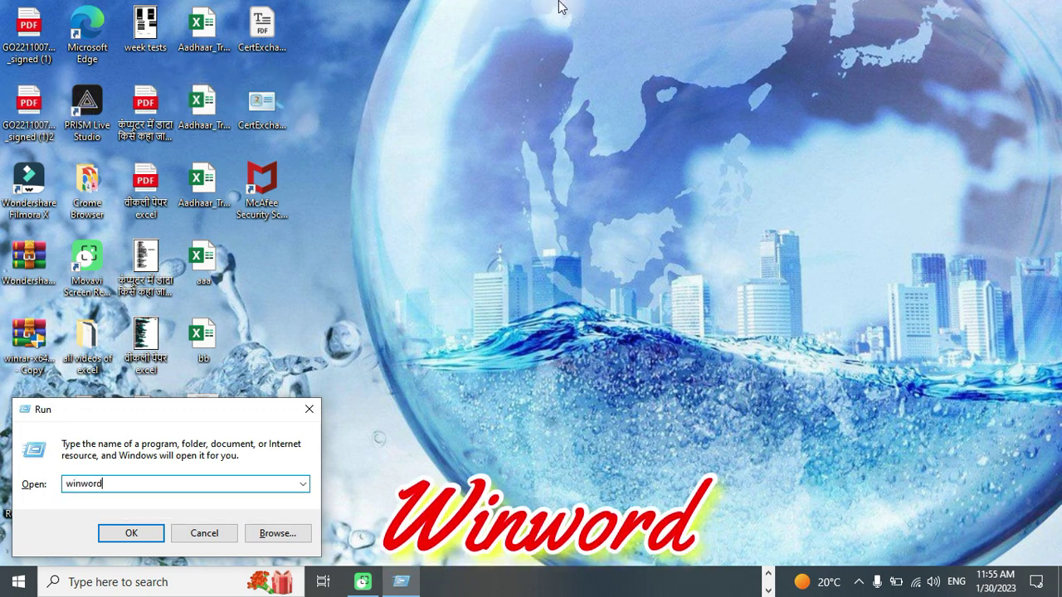
{"action": "left_click", "coordinate": [133, 538]}
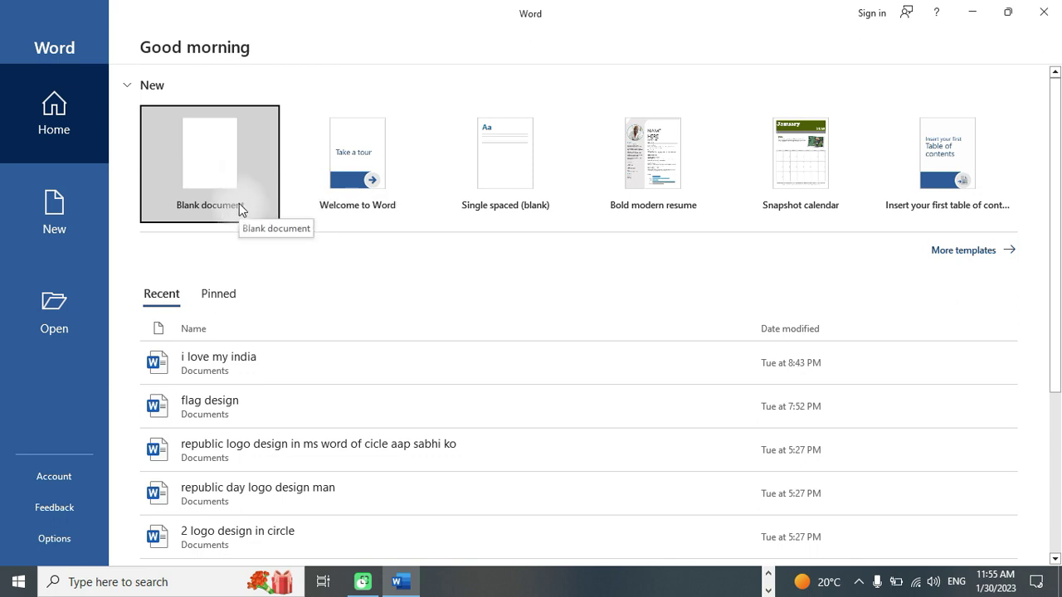
- Scroll down through the Recent documents list and back up to the templates
{"action": "scroll", "coordinate": [244, 432], "scroll_direction": "down", "scroll_amount": 3}
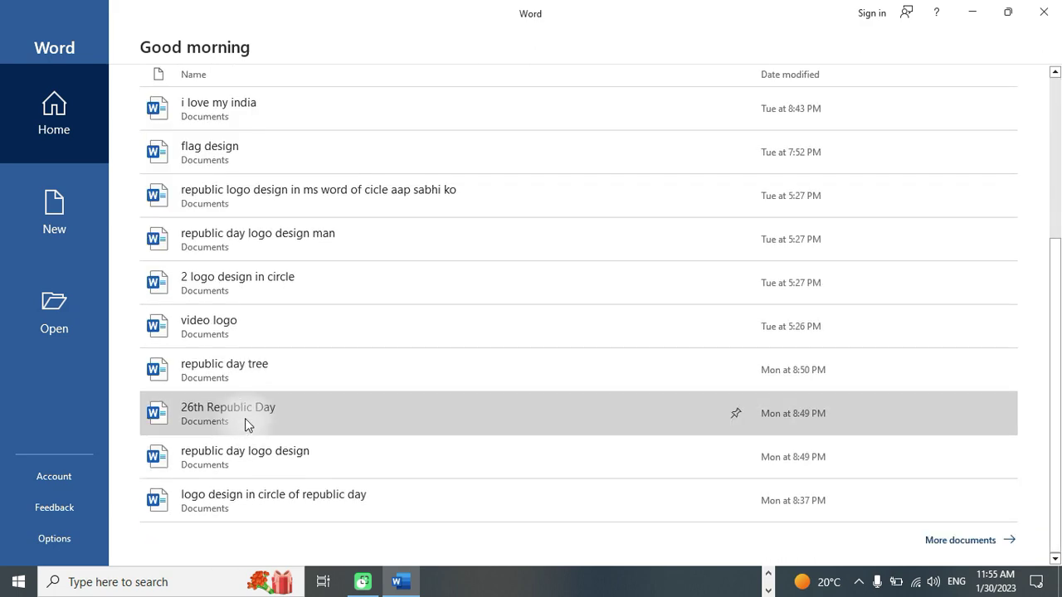
{"action": "scroll", "coordinate": [244, 413], "scroll_direction": "up", "scroll_amount": 3}
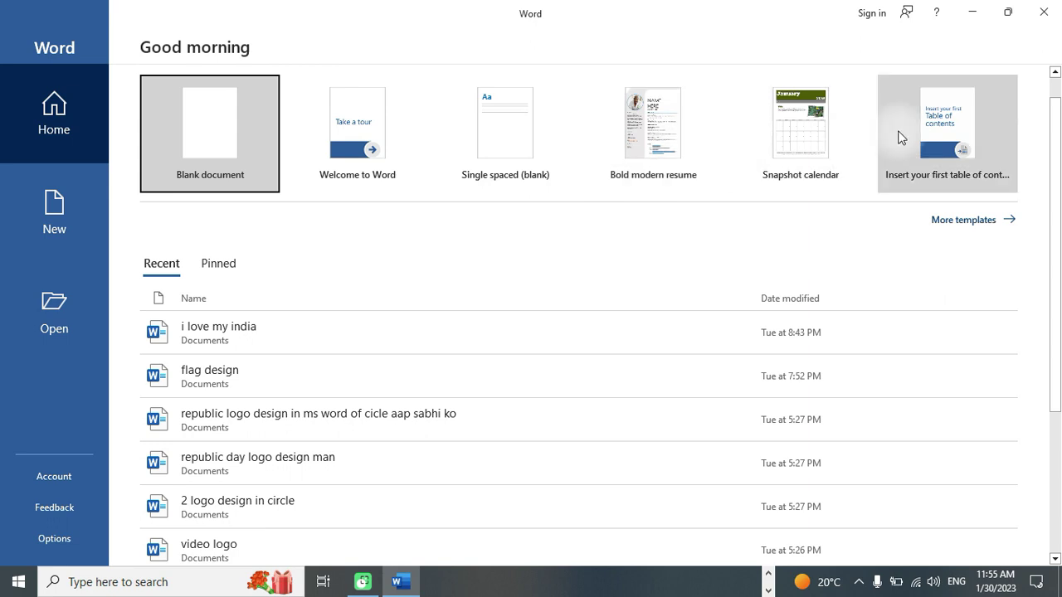
- Browse the full template gallery and pick the Party invitation flyer template
{"action": "left_click", "coordinate": [1012, 221]}
{"action": "scroll", "coordinate": [283, 399], "scroll_direction": "down", "scroll_amount": 3}
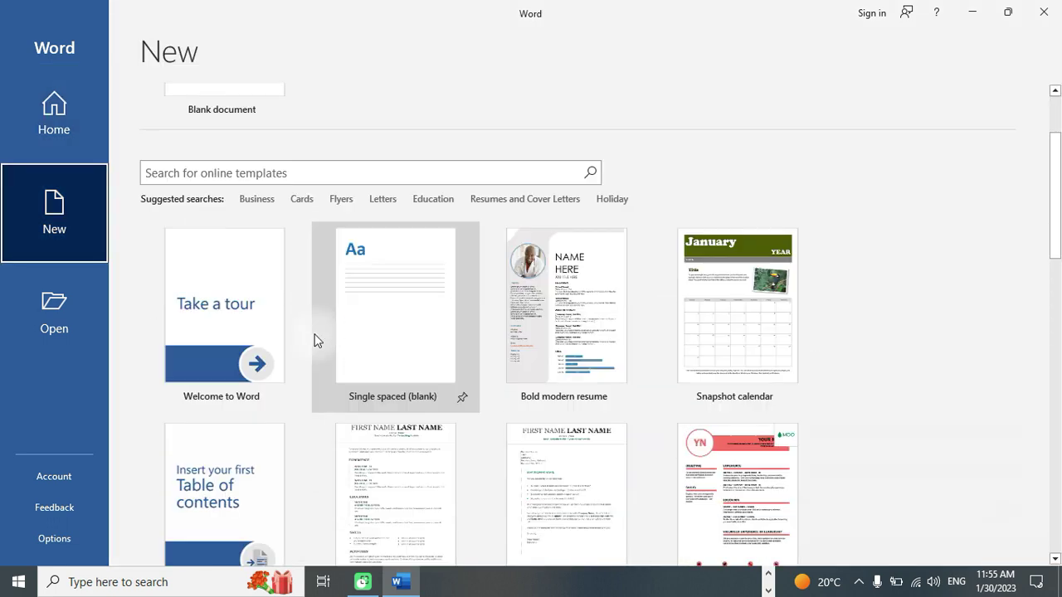
{"action": "scroll", "coordinate": [316, 340], "scroll_direction": "down", "scroll_amount": 2}
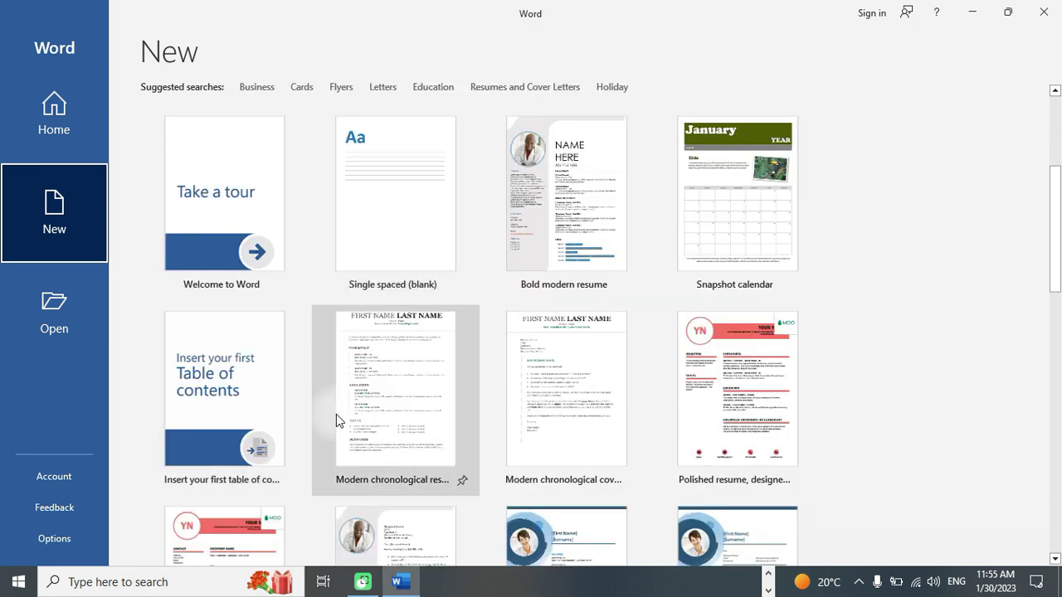
{"action": "scroll", "coordinate": [436, 422], "scroll_direction": "down", "scroll_amount": 5}
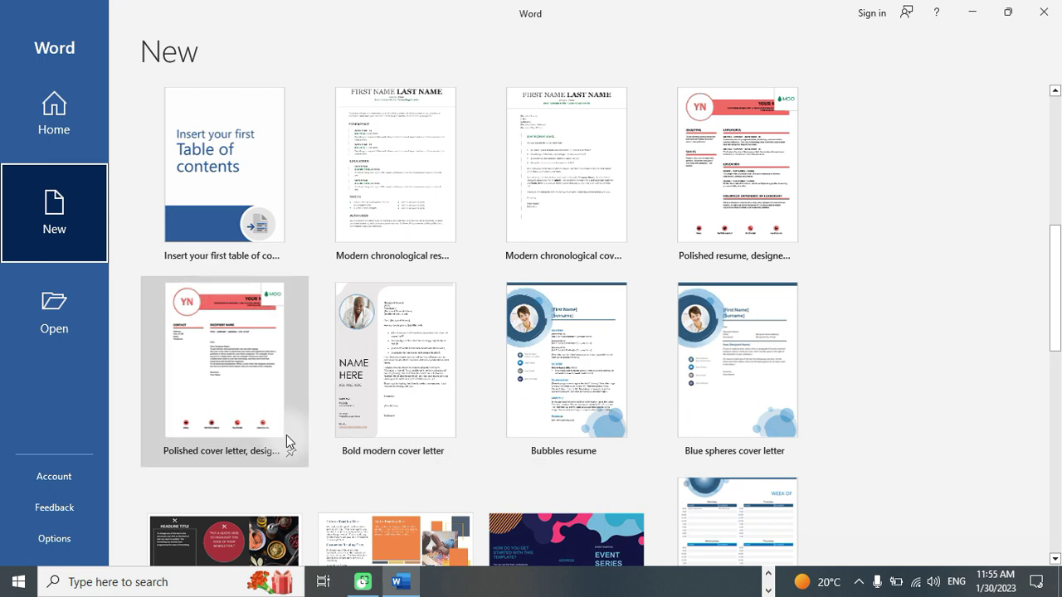
{"action": "scroll", "coordinate": [291, 415], "scroll_direction": "down", "scroll_amount": 3}
{"action": "scroll", "coordinate": [324, 415], "scroll_direction": "down", "scroll_amount": 2}
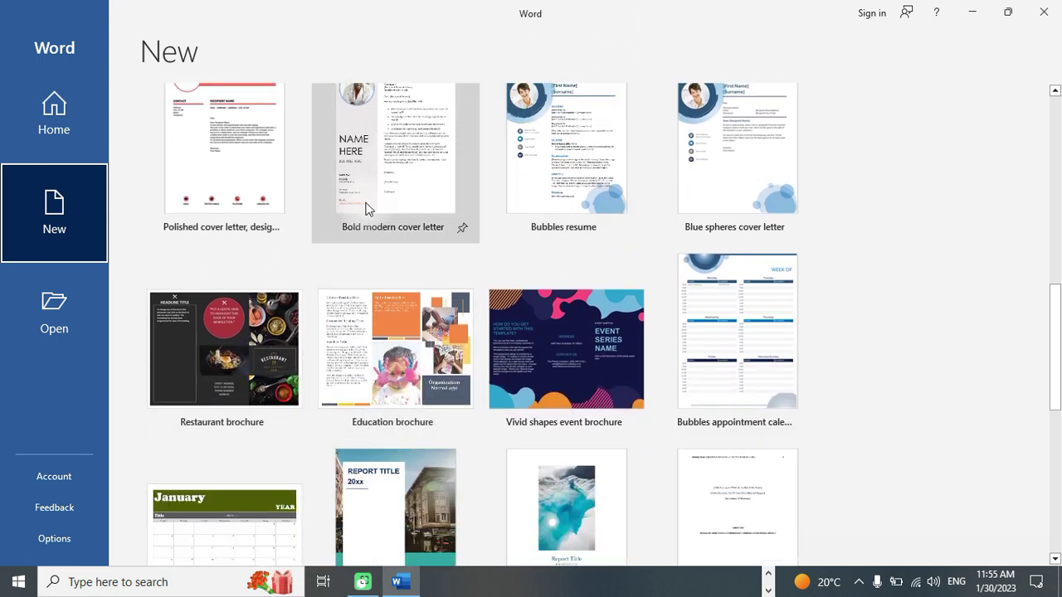
{"action": "scroll", "coordinate": [270, 339], "scroll_direction": "down", "scroll_amount": 2}
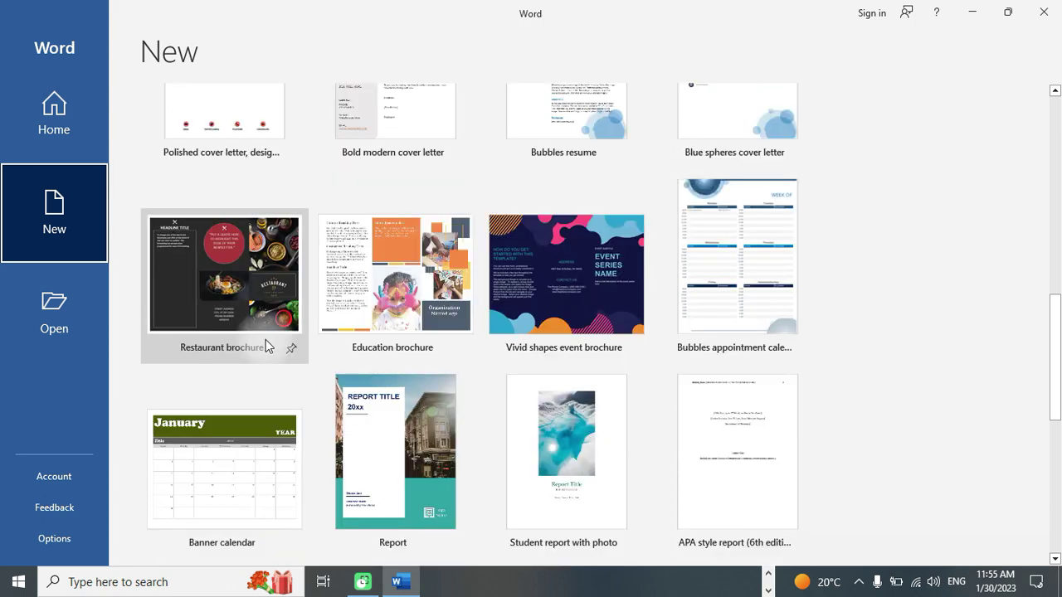
{"action": "scroll", "coordinate": [270, 339], "scroll_direction": "down", "scroll_amount": 3}
{"action": "scroll", "coordinate": [270, 339], "scroll_direction": "down", "scroll_amount": 4}
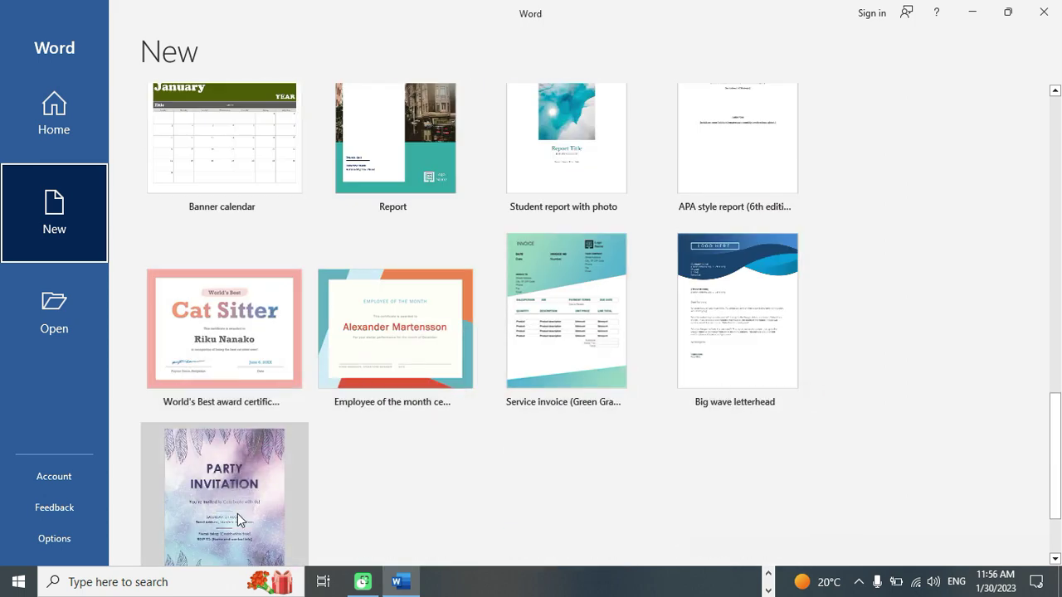
{"action": "scroll", "coordinate": [225, 381], "scroll_direction": "down", "scroll_amount": 3}
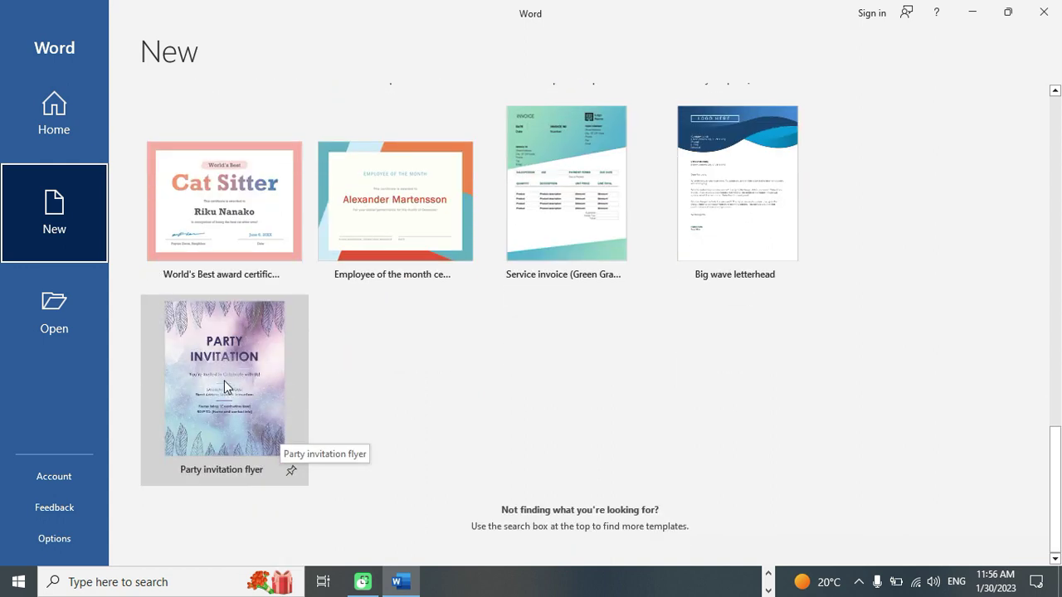
{"action": "left_click", "coordinate": [224, 380]}
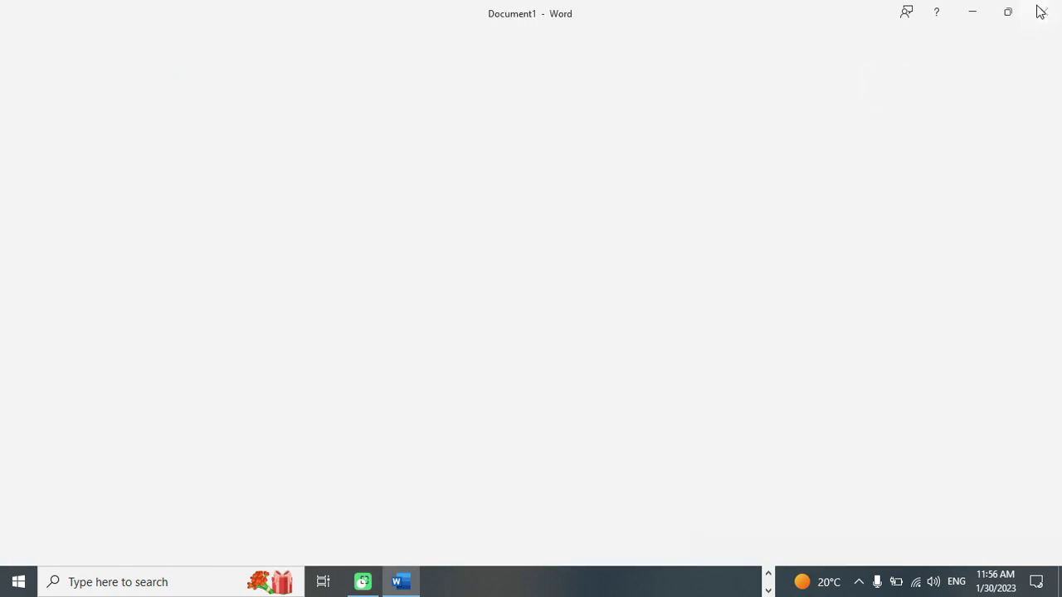
- Browse the party invitation flyer, selecting and then deselecting its background picture
{"action": "scroll", "coordinate": [507, 341], "scroll_direction": "down", "scroll_amount": 2}
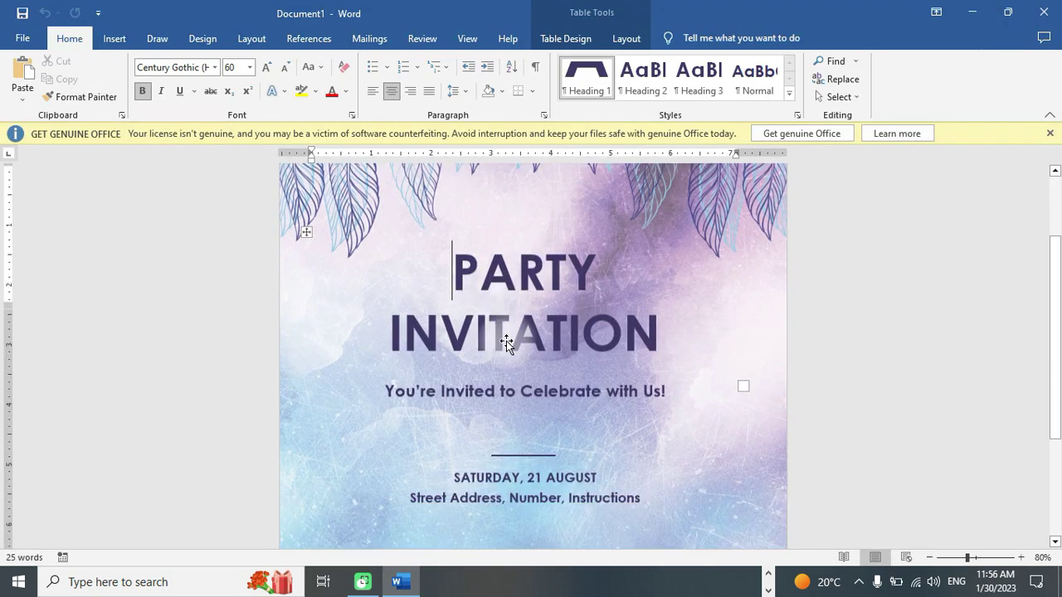
{"action": "scroll", "coordinate": [508, 341], "scroll_direction": "down", "scroll_amount": 2}
{"action": "scroll", "coordinate": [508, 341], "scroll_direction": "down", "scroll_amount": 3}
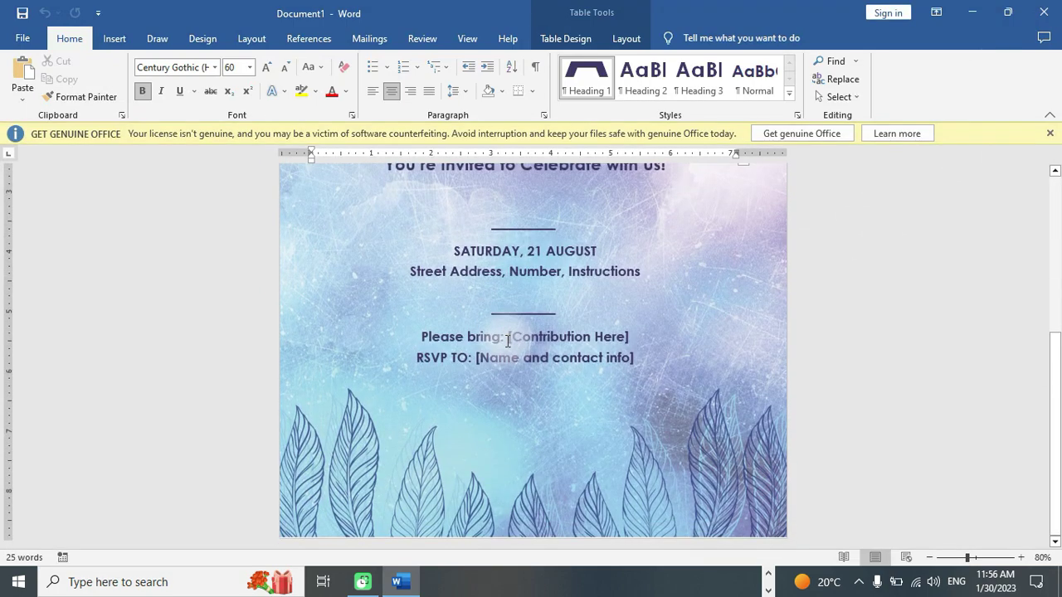
{"action": "left_click", "coordinate": [635, 380]}
{"action": "scroll", "coordinate": [636, 380], "scroll_direction": "up", "scroll_amount": 2}
{"action": "scroll", "coordinate": [635, 380], "scroll_direction": "up", "scroll_amount": 1}
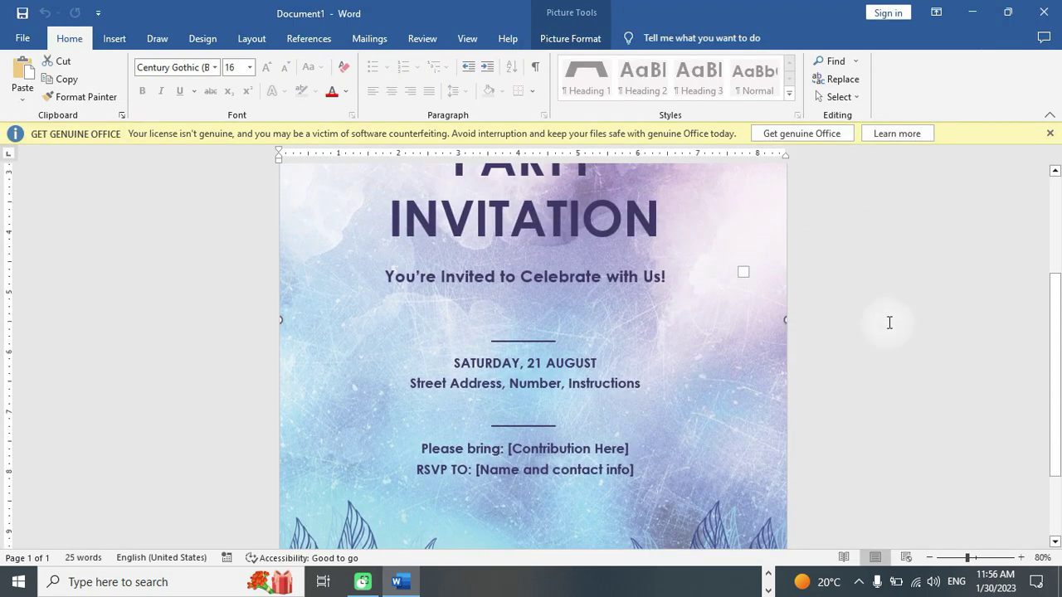
{"action": "left_click", "coordinate": [889, 323]}
{"action": "scroll", "coordinate": [617, 275], "scroll_direction": "down", "scroll_amount": 1}
{"action": "scroll", "coordinate": [618, 275], "scroll_direction": "down", "scroll_amount": 4}
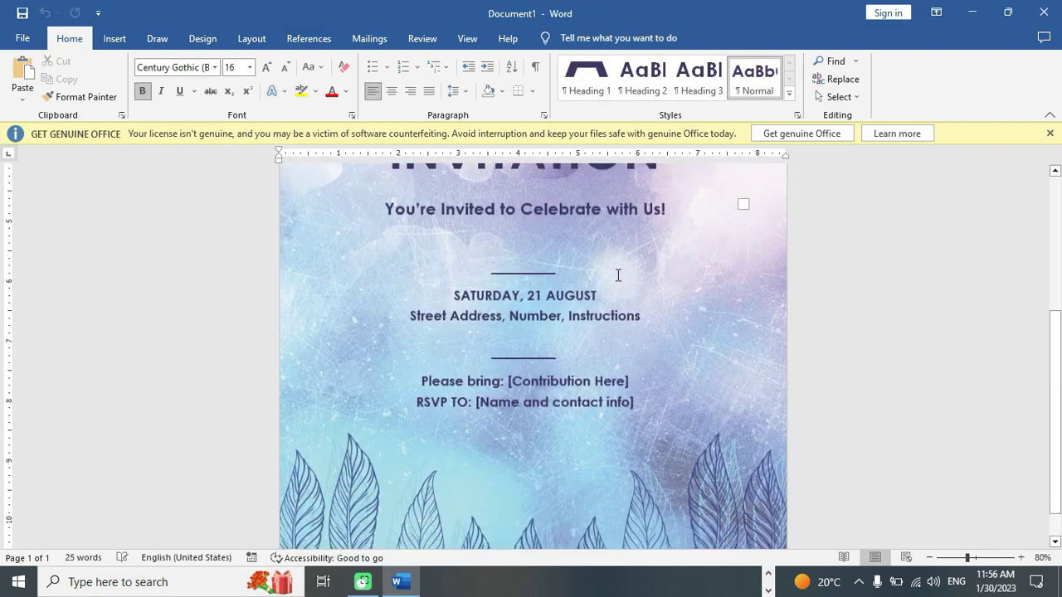
{"action": "scroll", "coordinate": [581, 273], "scroll_direction": "down", "scroll_amount": 1}
{"action": "scroll", "coordinate": [501, 345], "scroll_direction": "up", "scroll_amount": 2}
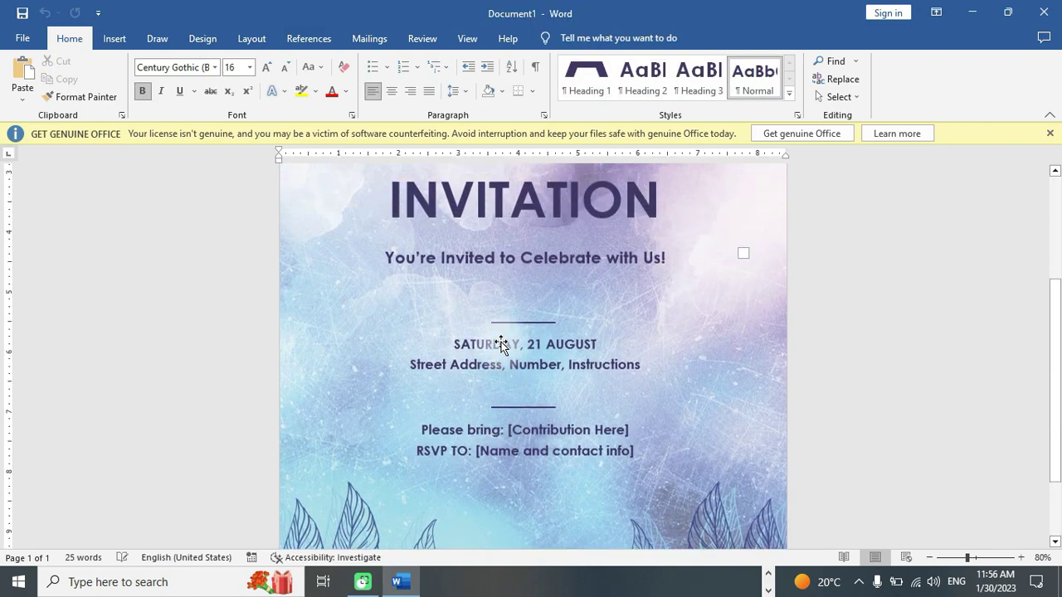
{"action": "scroll", "coordinate": [501, 344], "scroll_direction": "up", "scroll_amount": 4}
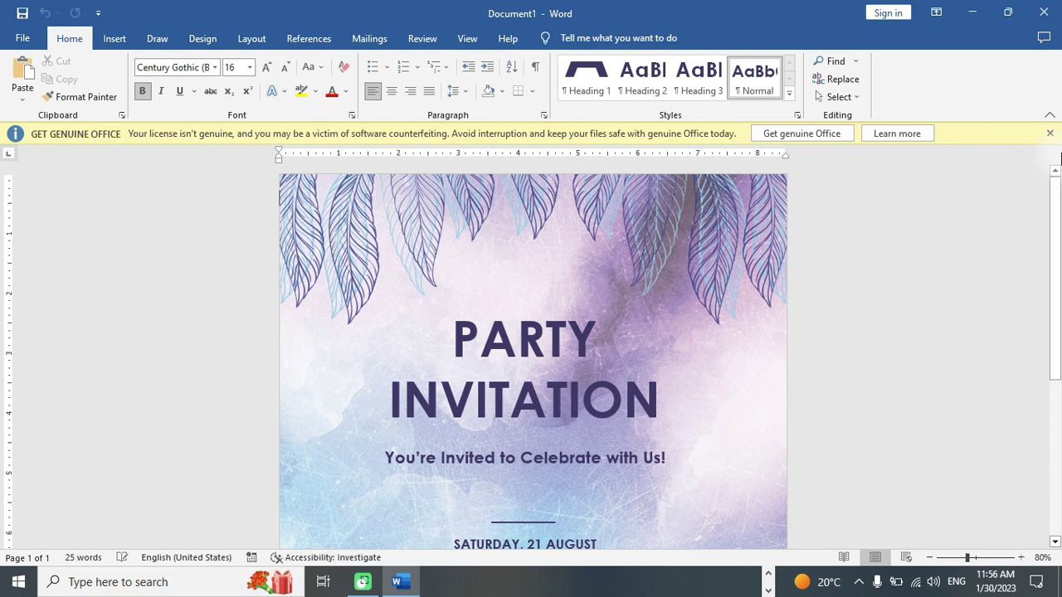
- Dismiss the Get Genuine Office bar, then select and deselect part of the date text
{"action": "left_click", "coordinate": [1050, 134]}
{"action": "scroll", "coordinate": [498, 324], "scroll_direction": "down", "scroll_amount": 1}
{"action": "scroll", "coordinate": [495, 328], "scroll_direction": "down", "scroll_amount": 3}
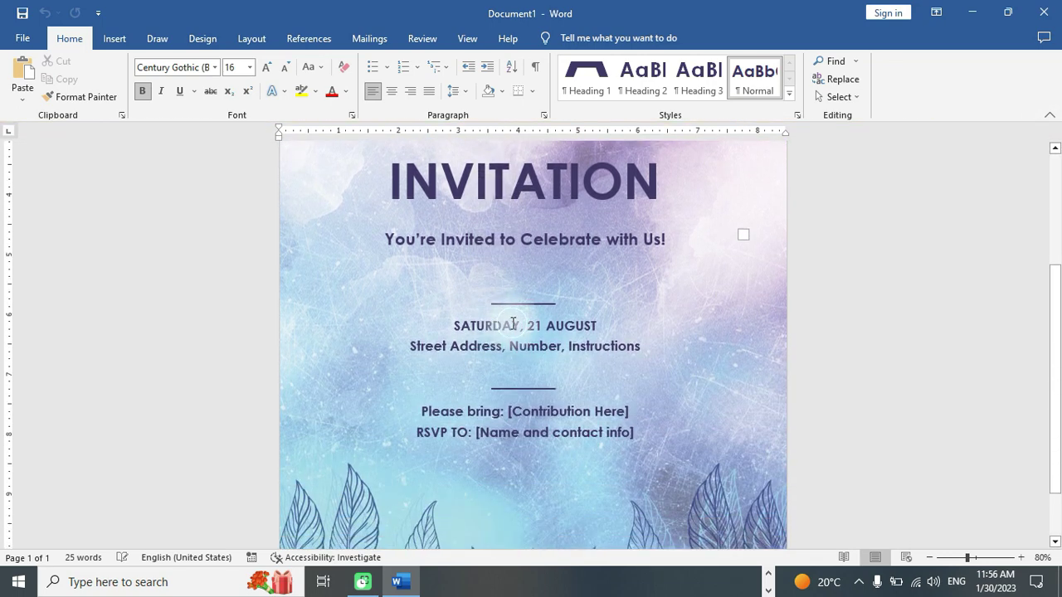
{"action": "left_click_drag", "start_coordinate": [454, 325], "coordinate": [546, 325]}
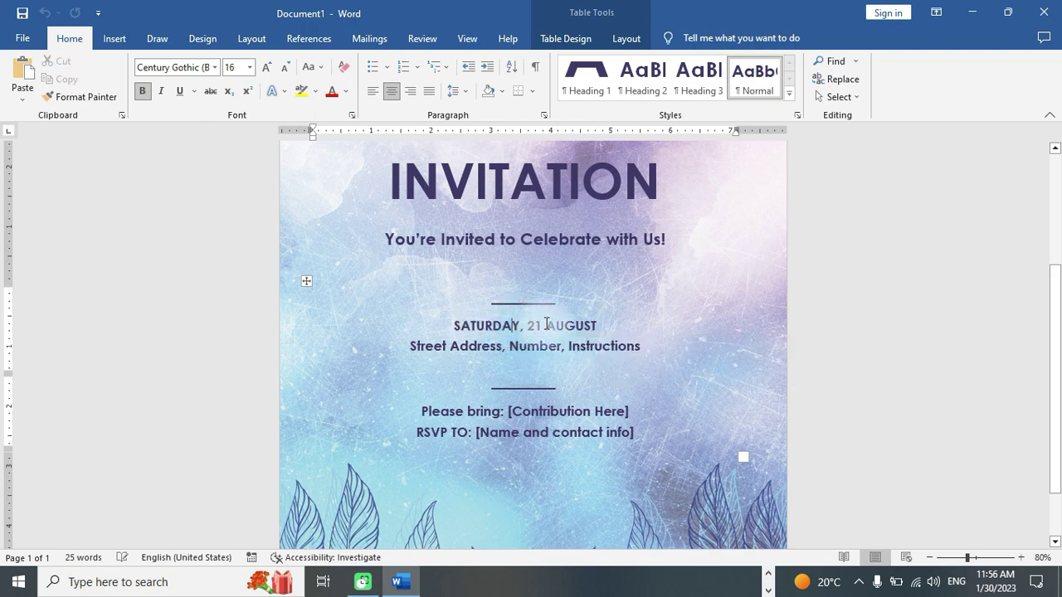
{"action": "left_click", "coordinate": [361, 457]}
{"action": "scroll", "coordinate": [353, 468], "scroll_direction": "down", "scroll_amount": 2}
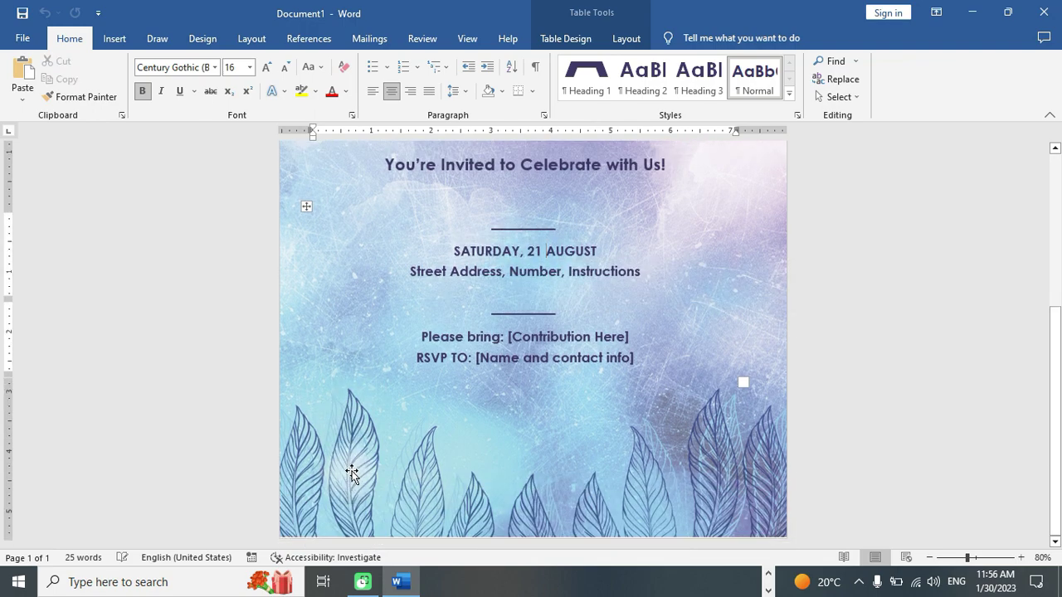
{"action": "scroll", "coordinate": [578, 398], "scroll_direction": "up", "scroll_amount": 4}
{"action": "scroll", "coordinate": [578, 398], "scroll_direction": "up", "scroll_amount": 4}
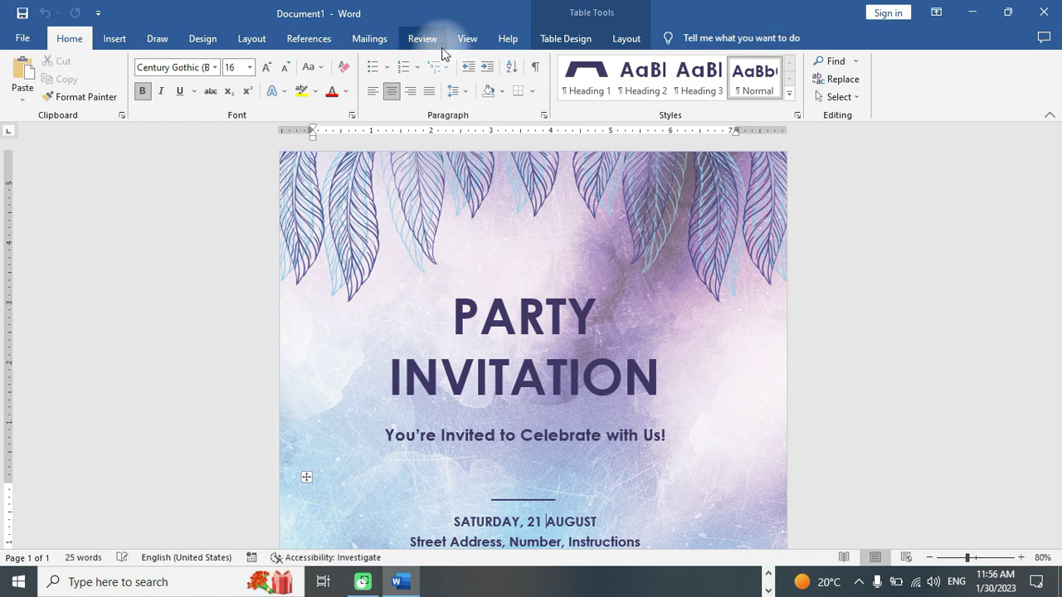
- Create a new blank document, then close the party invitation document from the taskbar
{"action": "left_click", "coordinate": [28, 43]}
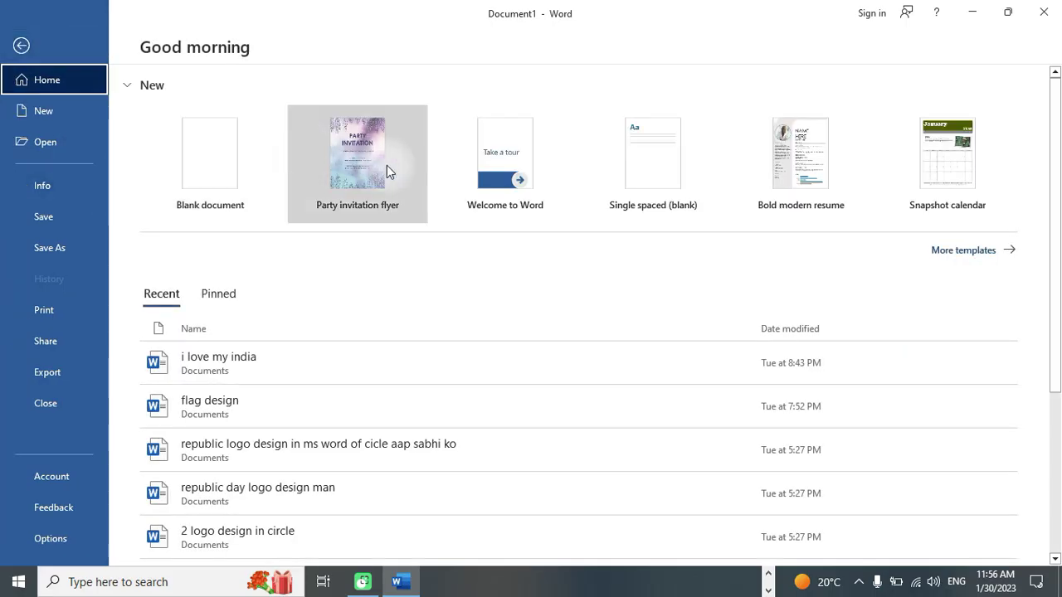
{"action": "left_click", "coordinate": [222, 183]}
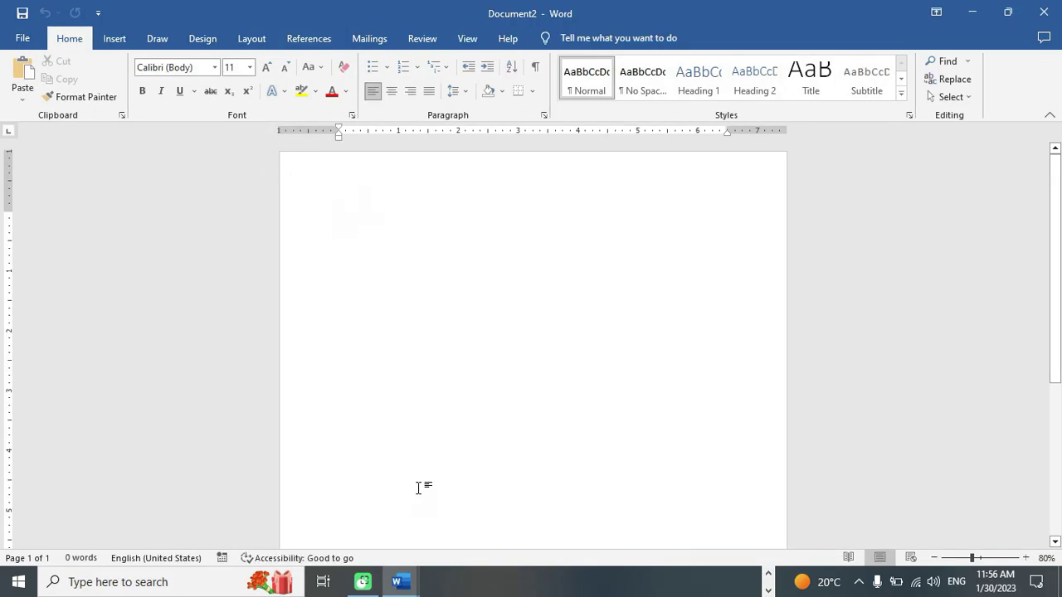
{"action": "mouse_move", "coordinate": [407, 593]}
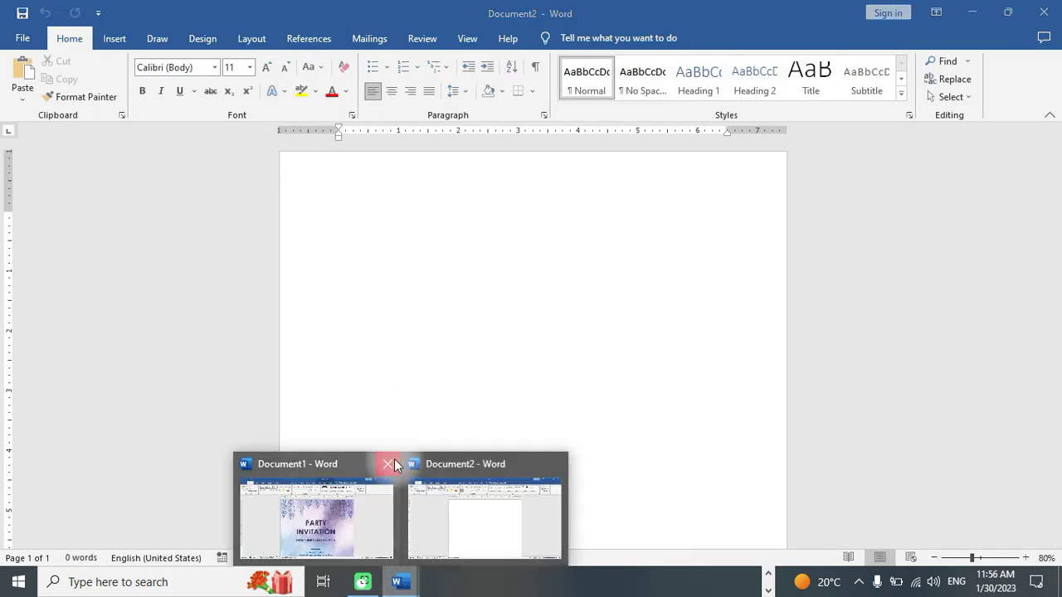
{"action": "mouse_move", "coordinate": [395, 459]}
{"action": "left_click", "coordinate": [374, 485]}
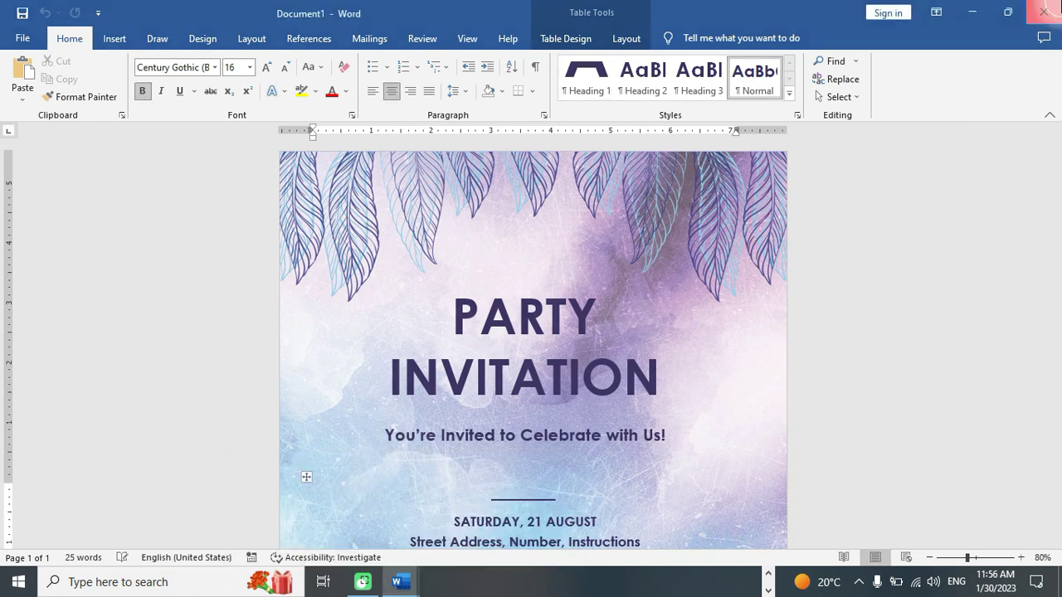
{"action": "left_click", "coordinate": [1044, 12]}
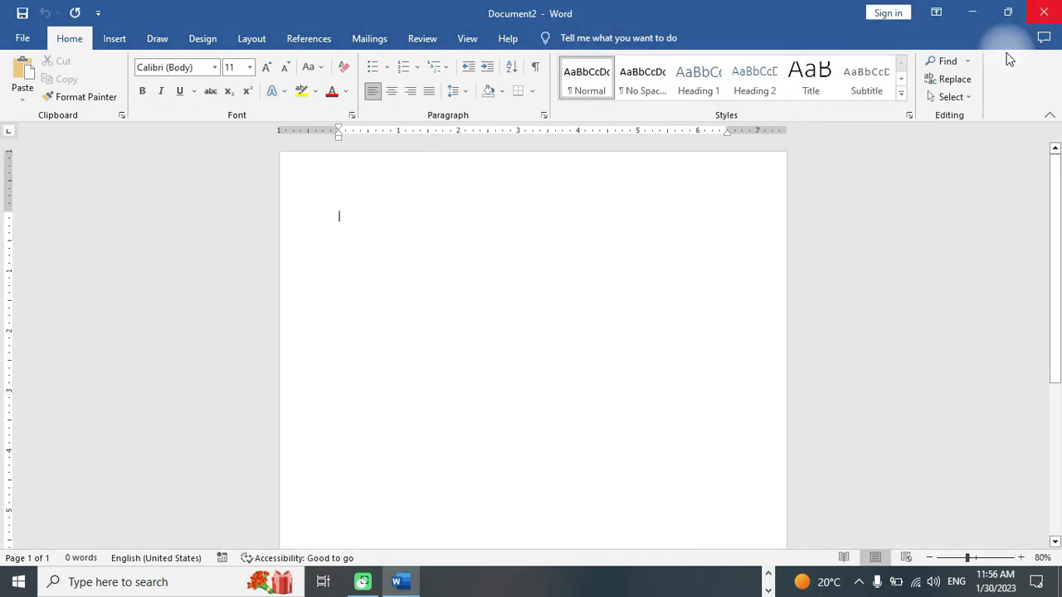
{"action": "left_click", "coordinate": [522, 347]}
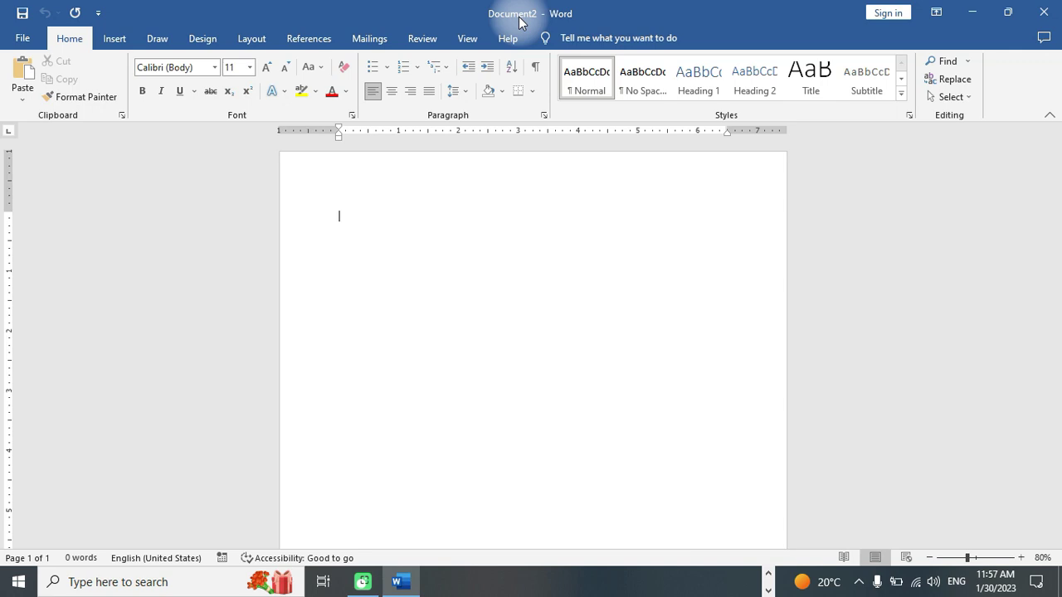
- From File > Save, browse for a folder and cancel the Save As dialog
{"action": "left_click", "coordinate": [16, 40]}
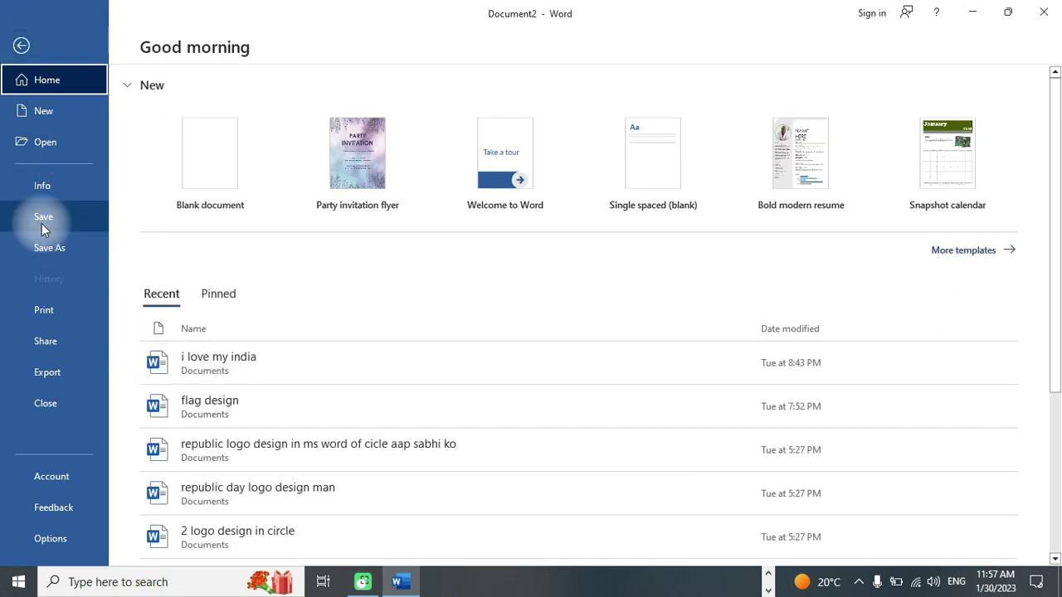
{"action": "left_click", "coordinate": [42, 220]}
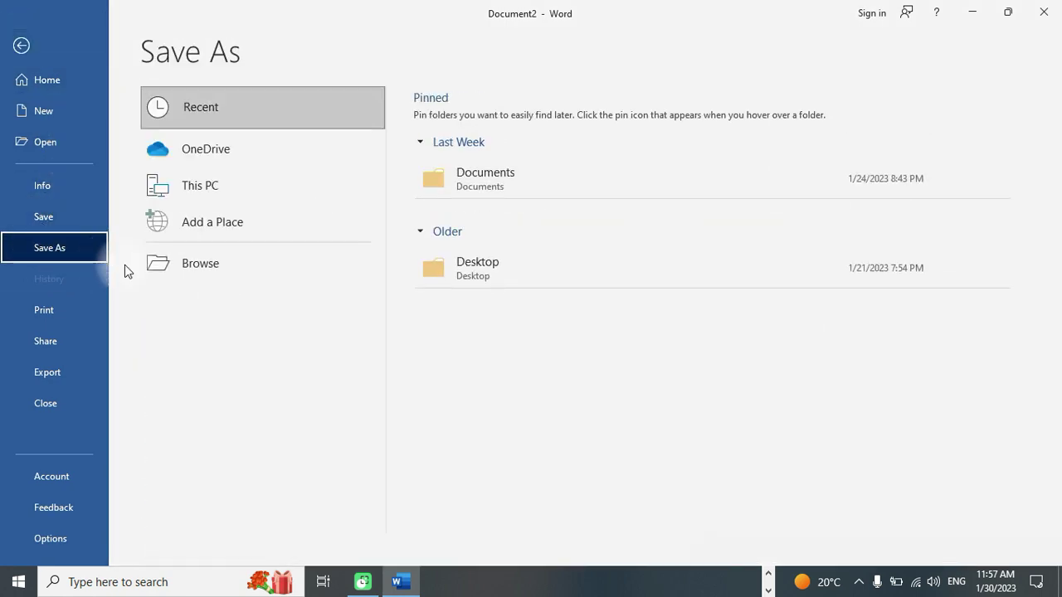
{"action": "left_click", "coordinate": [186, 270]}
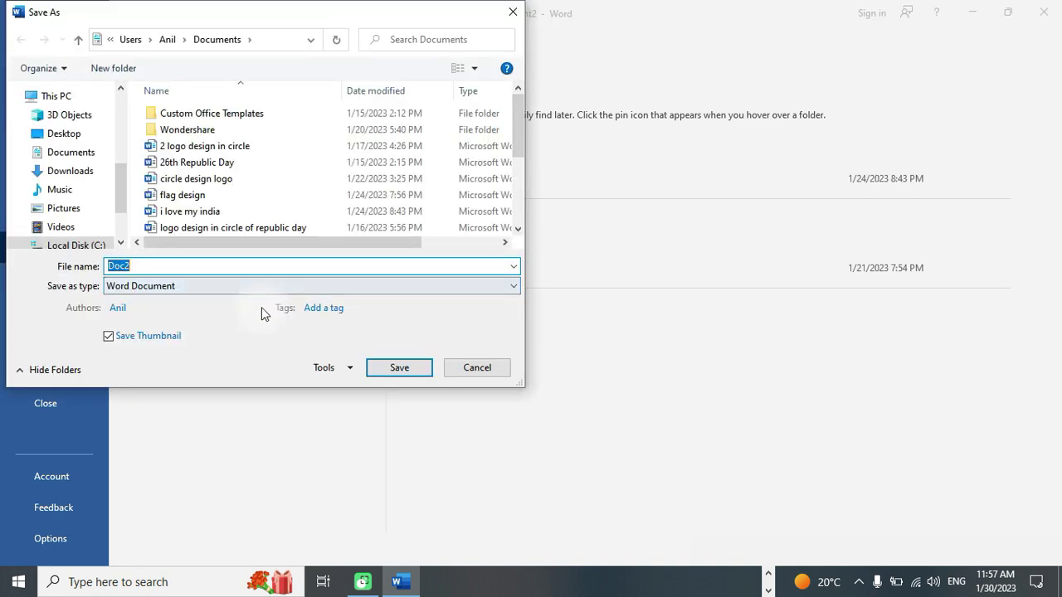
{"action": "left_click", "coordinate": [512, 11]}
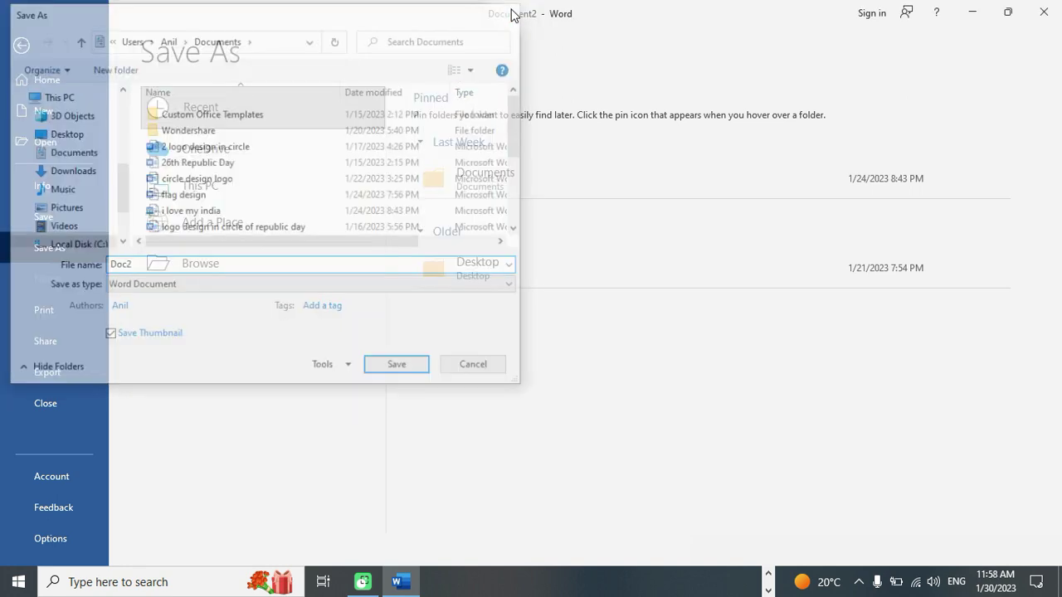
- Reopen the save page with Ctrl+S, browse again, and close the Save As dialog
{"action": "left_click", "coordinate": [22, 46]}
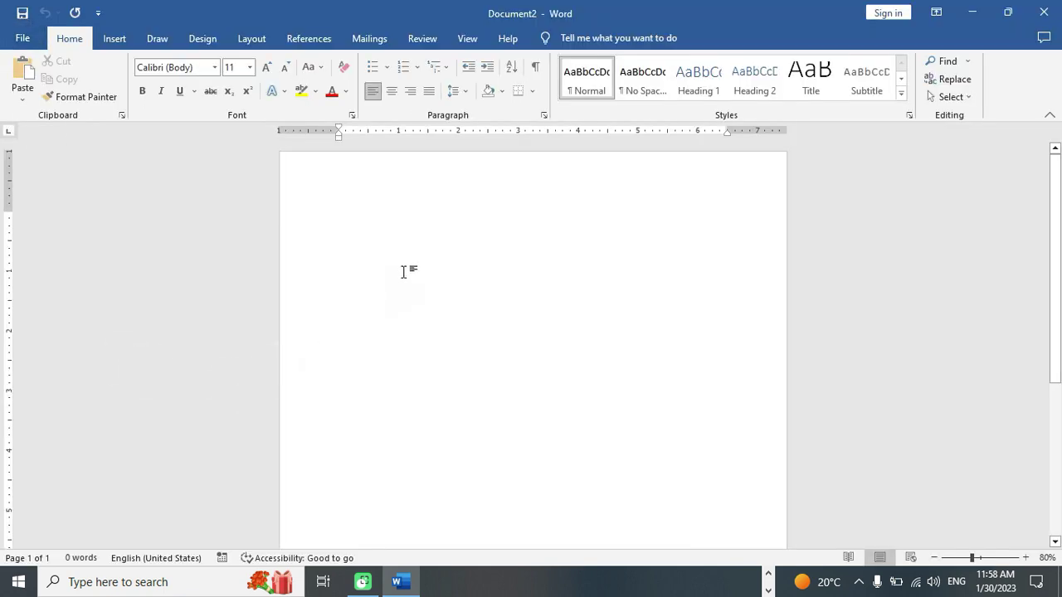
{"action": "key", "text": "ctrl+s"}
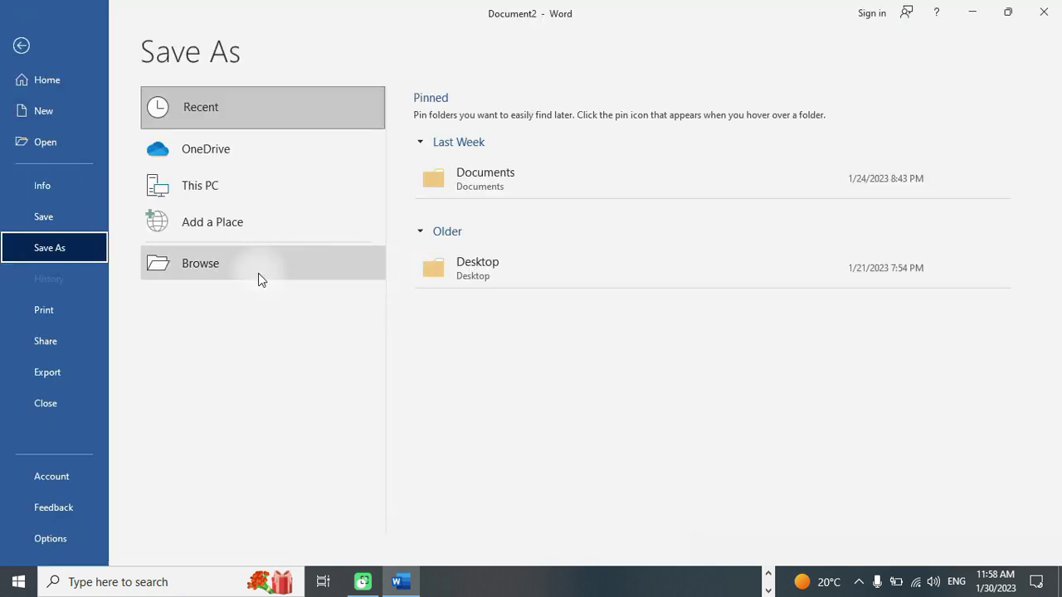
{"action": "left_click", "coordinate": [258, 273]}
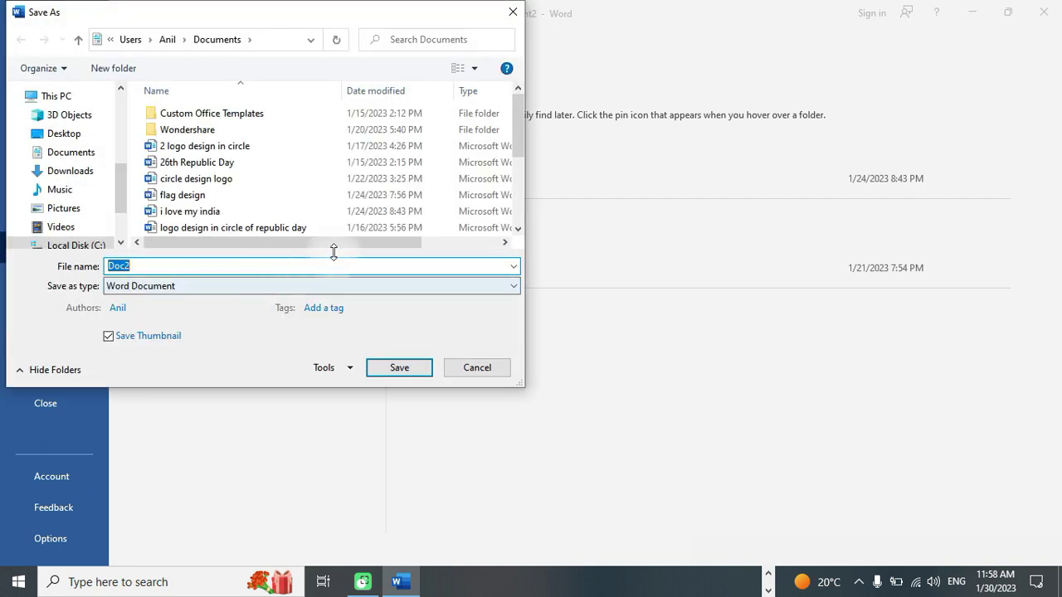
{"action": "left_click", "coordinate": [522, 11]}
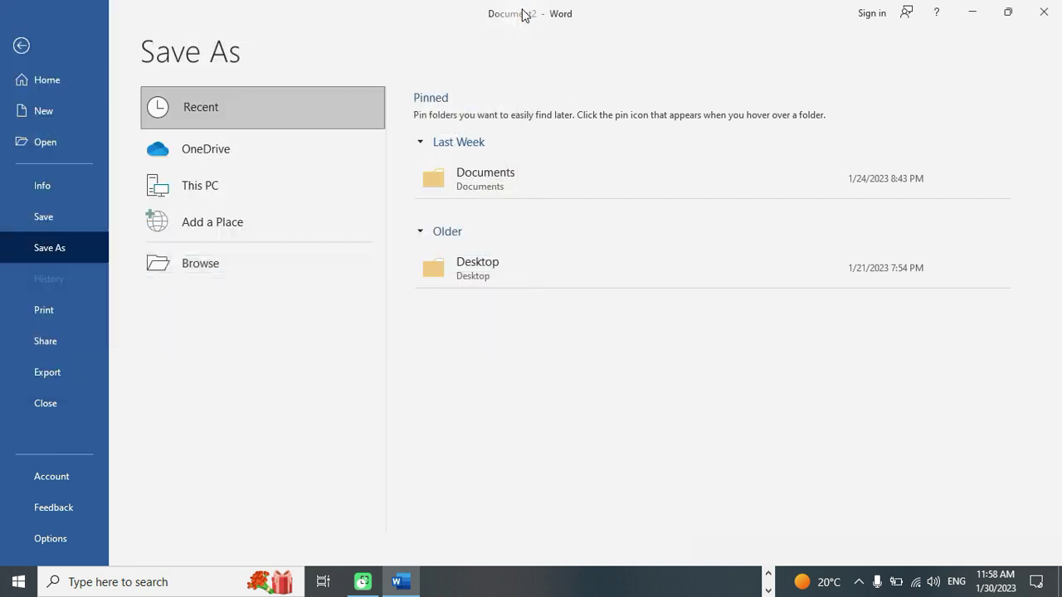
{"action": "left_click", "coordinate": [41, 48]}
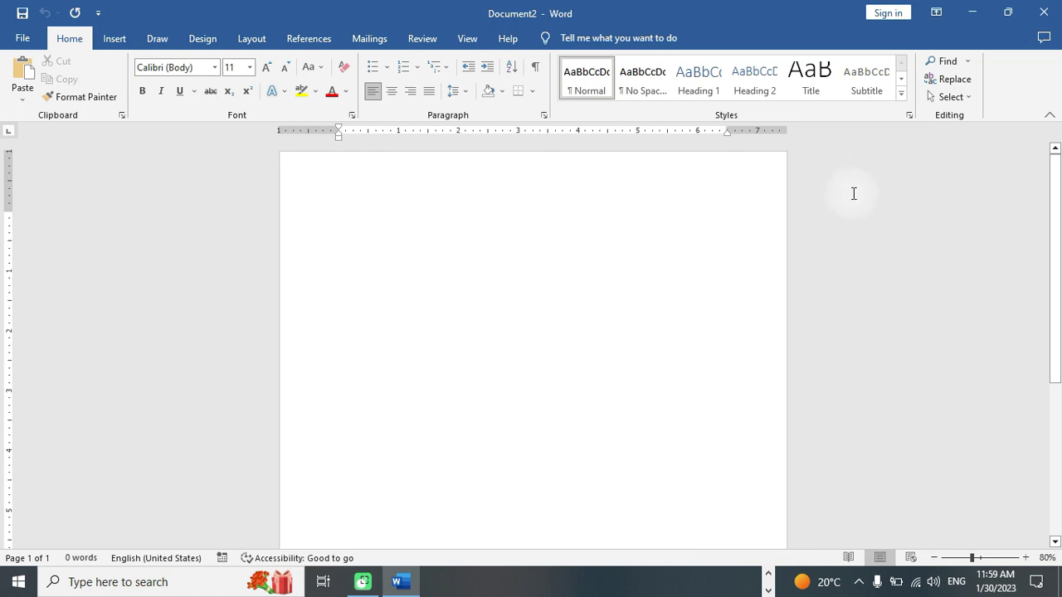
{"action": "left_click", "coordinate": [1050, 116]}
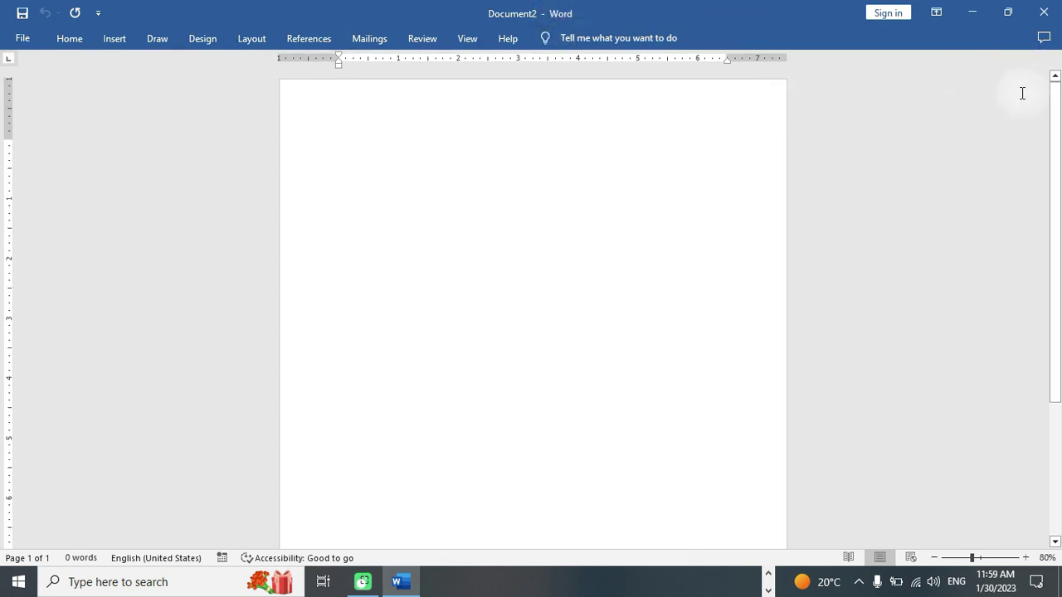
{"action": "left_click", "coordinate": [935, 16]}
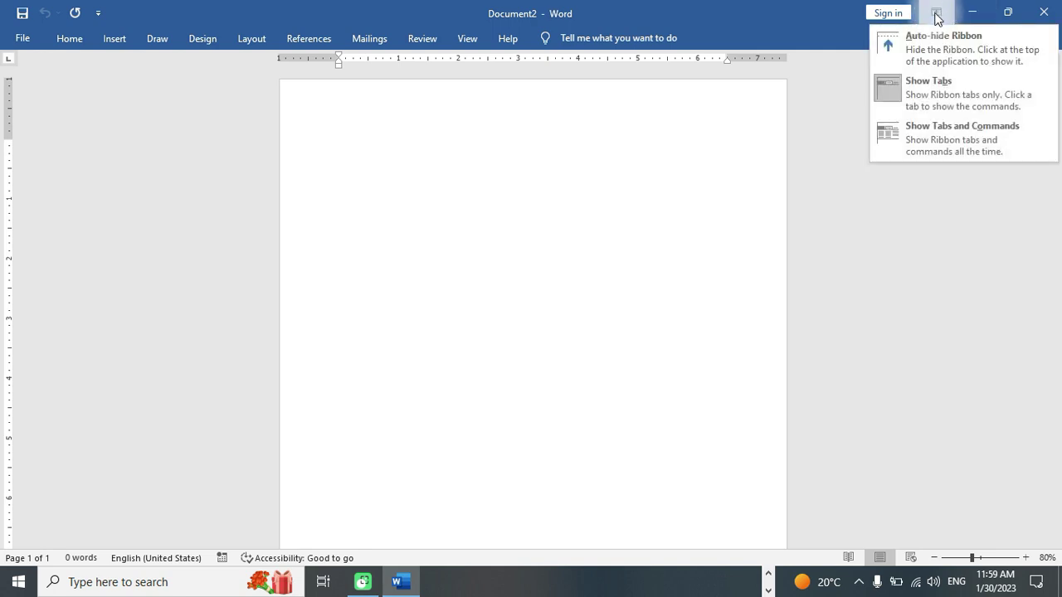
{"action": "left_click", "coordinate": [940, 134]}
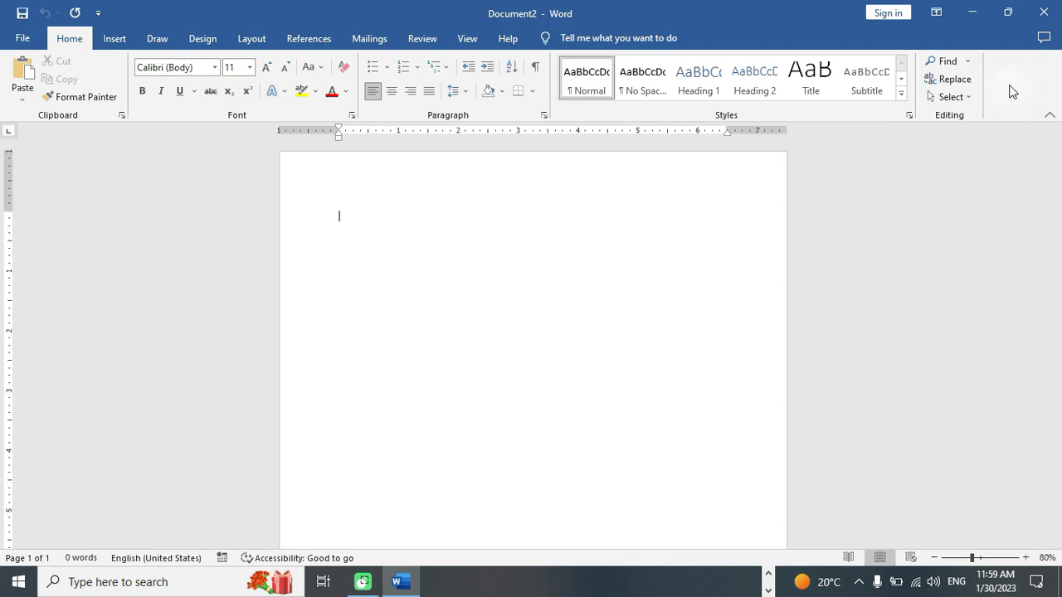
{"action": "key", "text": "ctrl+F1"}
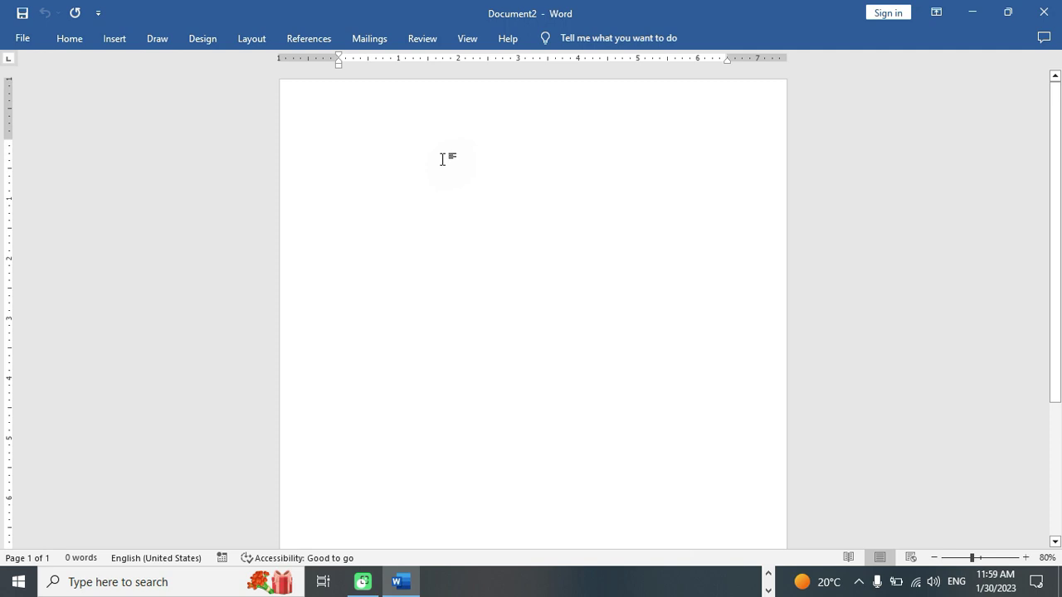
{"action": "key", "text": "ctrl+F1"}
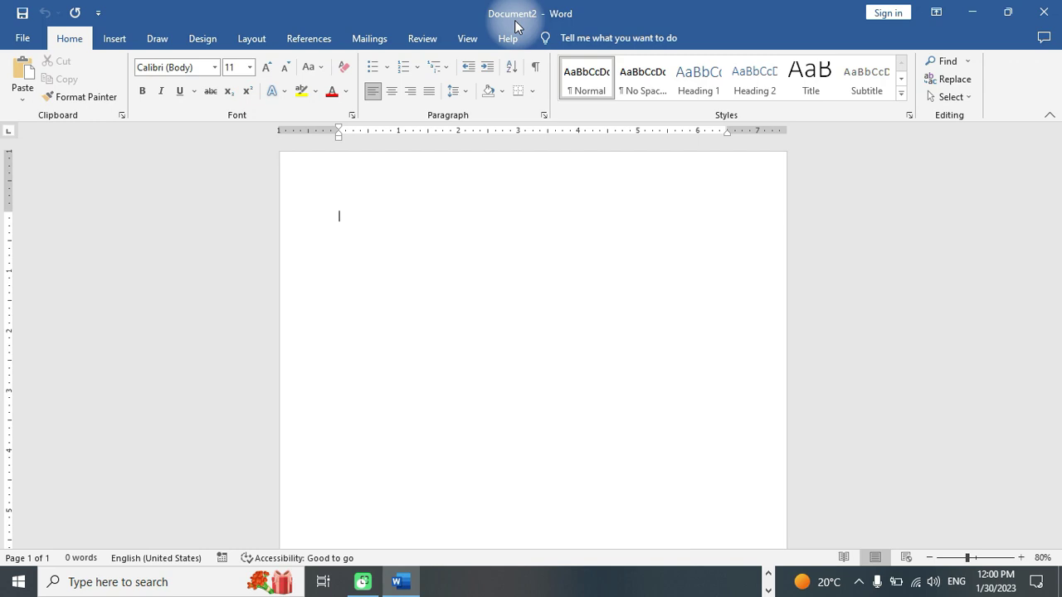
- Open the Save As dialog and name the file 'usha institute'
{"action": "key", "text": "ctrl+s"}
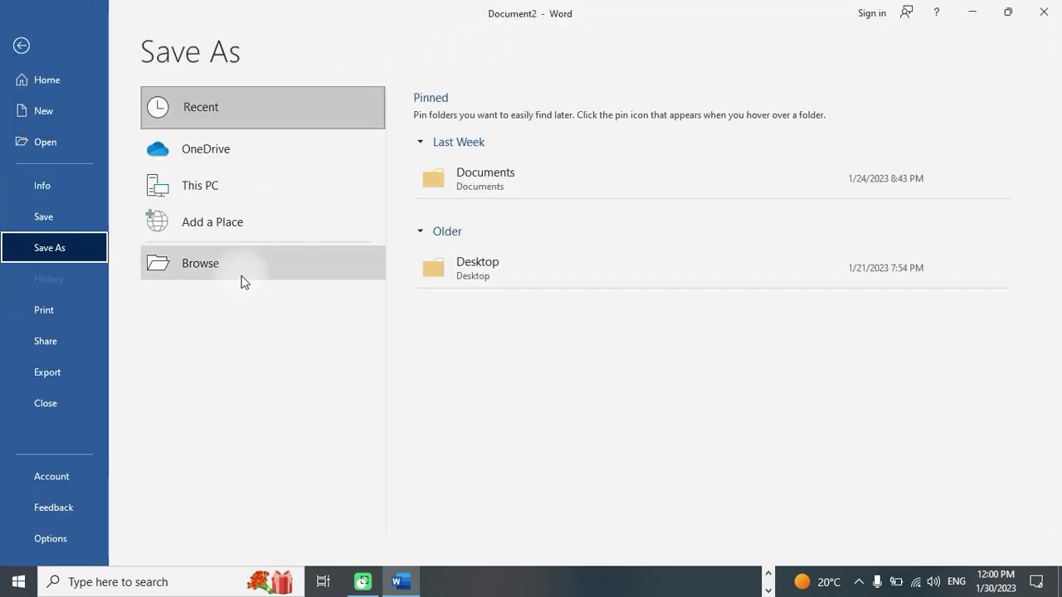
{"action": "left_click", "coordinate": [240, 272]}
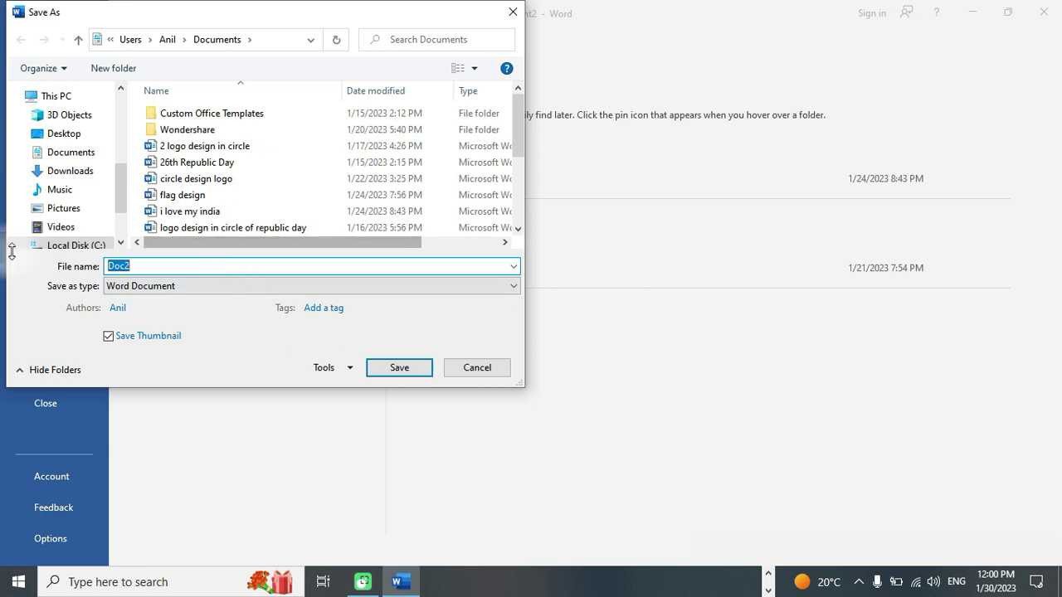
{"action": "type", "text": "usha "}
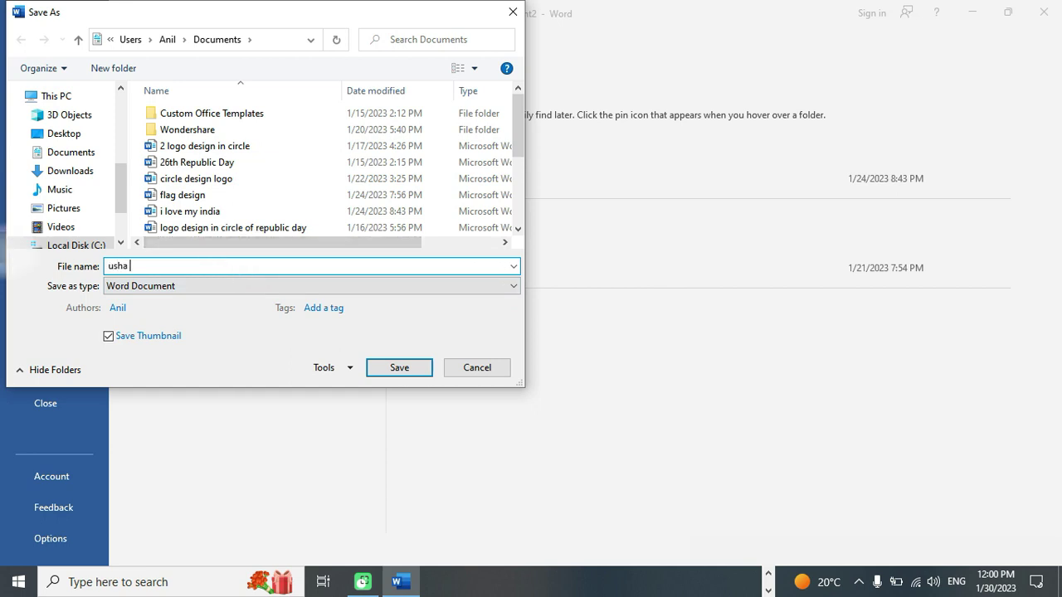
{"action": "type", "text": "insit"}
{"action": "type", "text": "u"}
{"action": "key", "text": "BackSpace"}
{"action": "key", "text": "BackSpace"}
{"action": "key", "text": "BackSpace"}
{"action": "type", "text": "tit"}
{"action": "type", "text": "ute"}
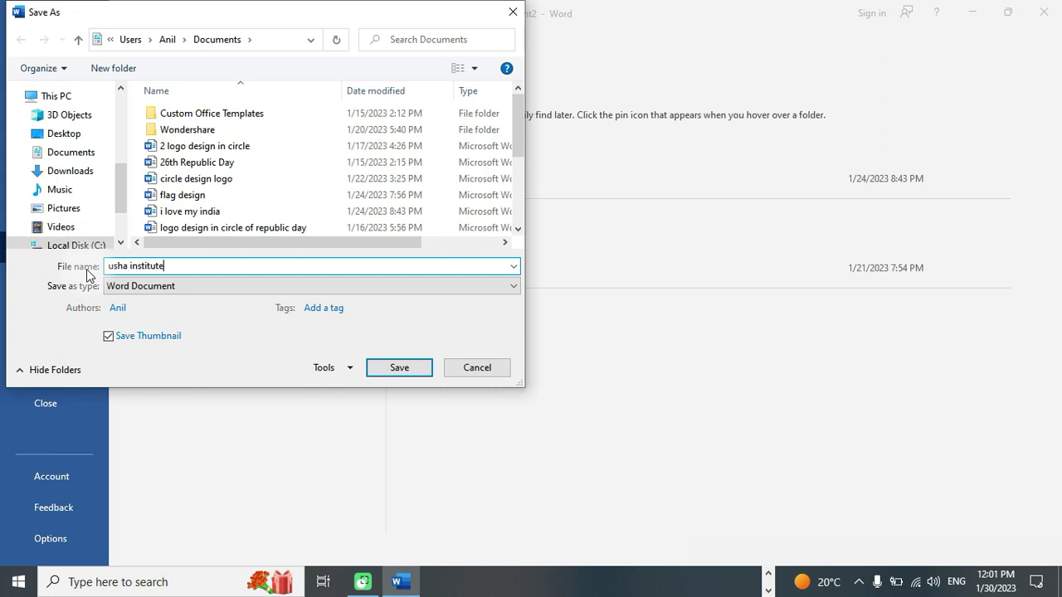
- Keep Word Document as the save type and open the Tools dropdown
{"action": "left_click", "coordinate": [163, 287]}
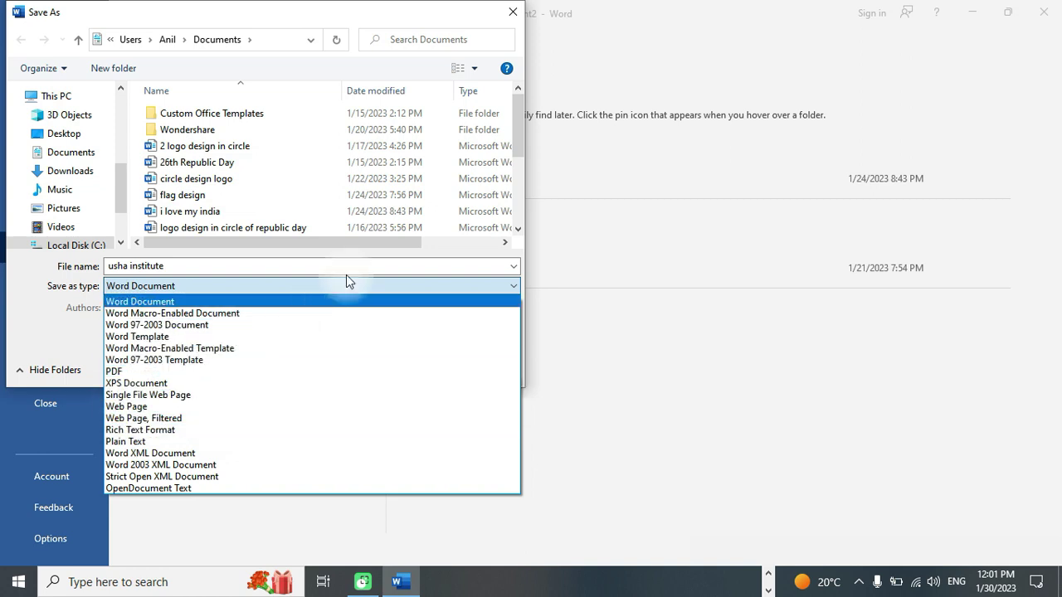
{"action": "left_click", "coordinate": [160, 300]}
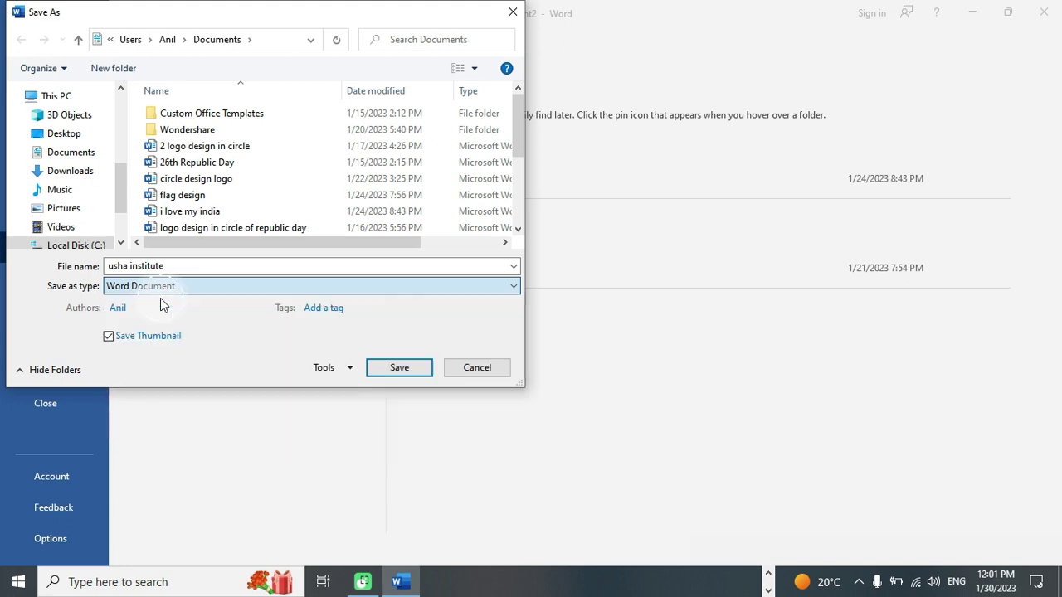
{"action": "left_click", "coordinate": [402, 373]}
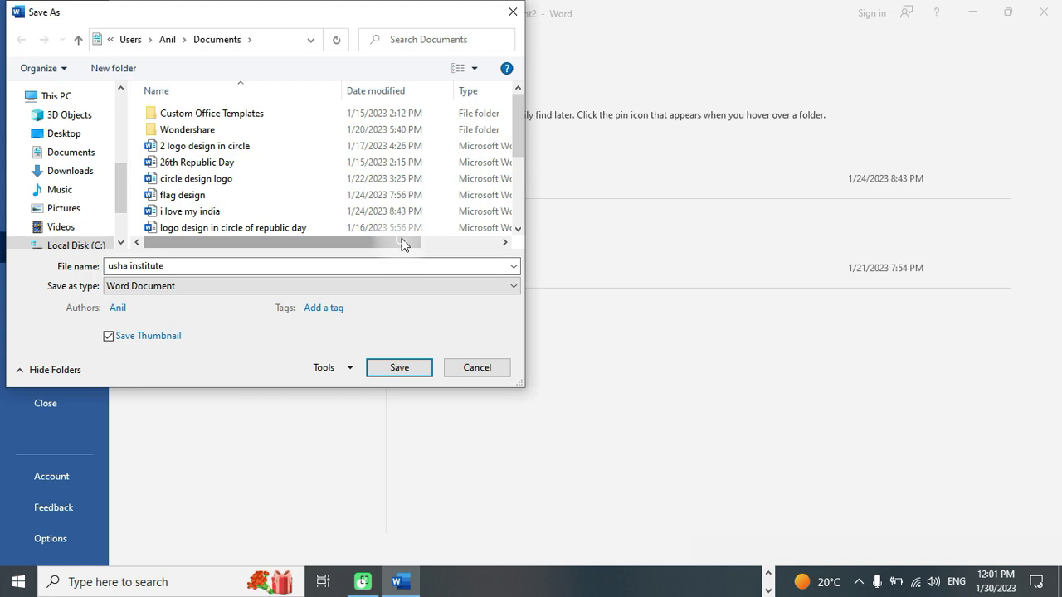
{"action": "left_click_drag", "start_coordinate": [398, 242], "coordinate": [347, 235]}
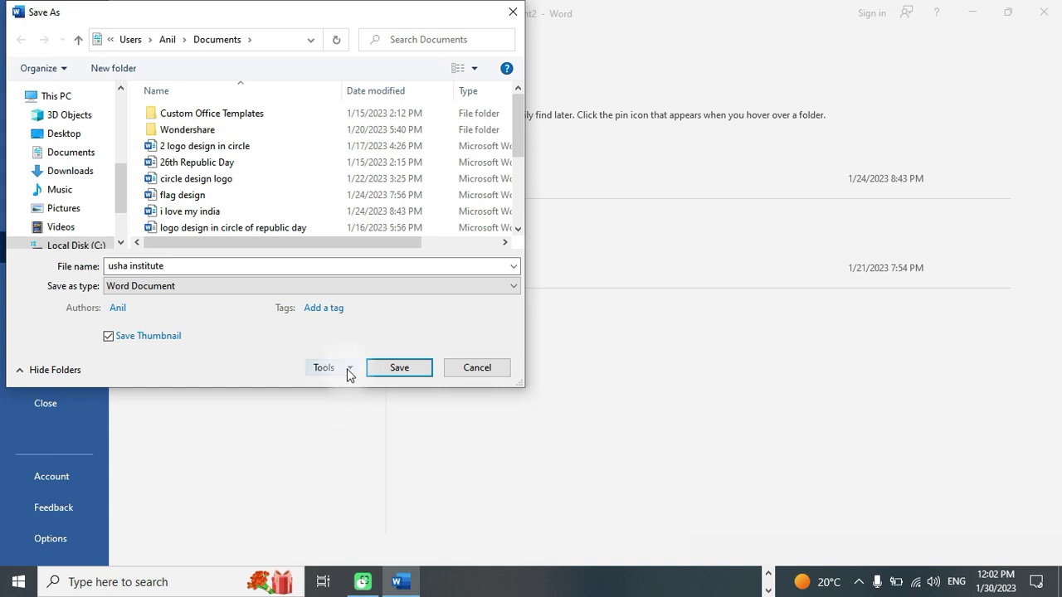
{"action": "left_click", "coordinate": [347, 370]}
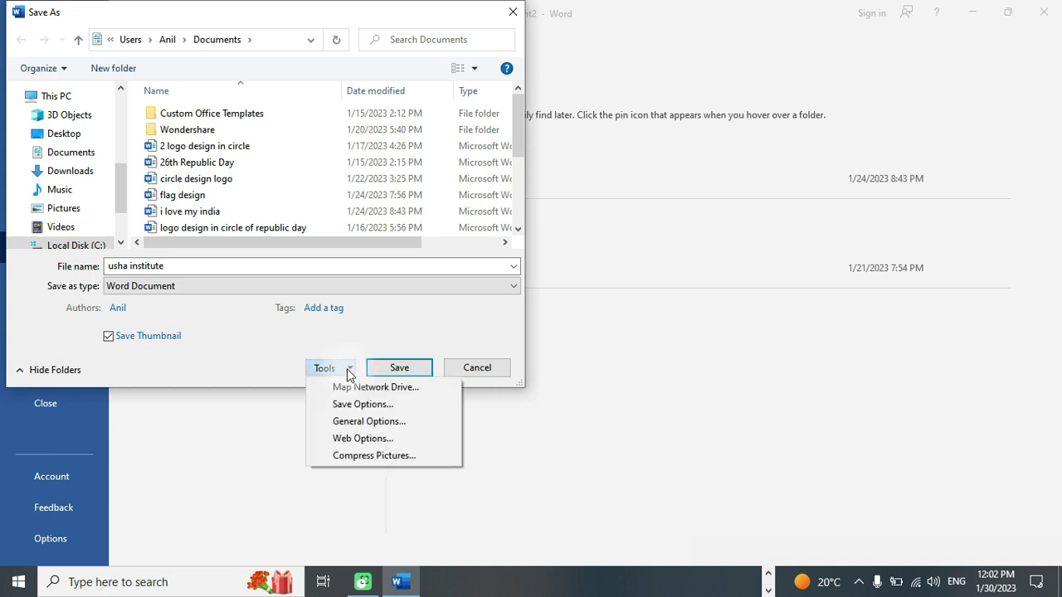
{"action": "left_click", "coordinate": [361, 421]}
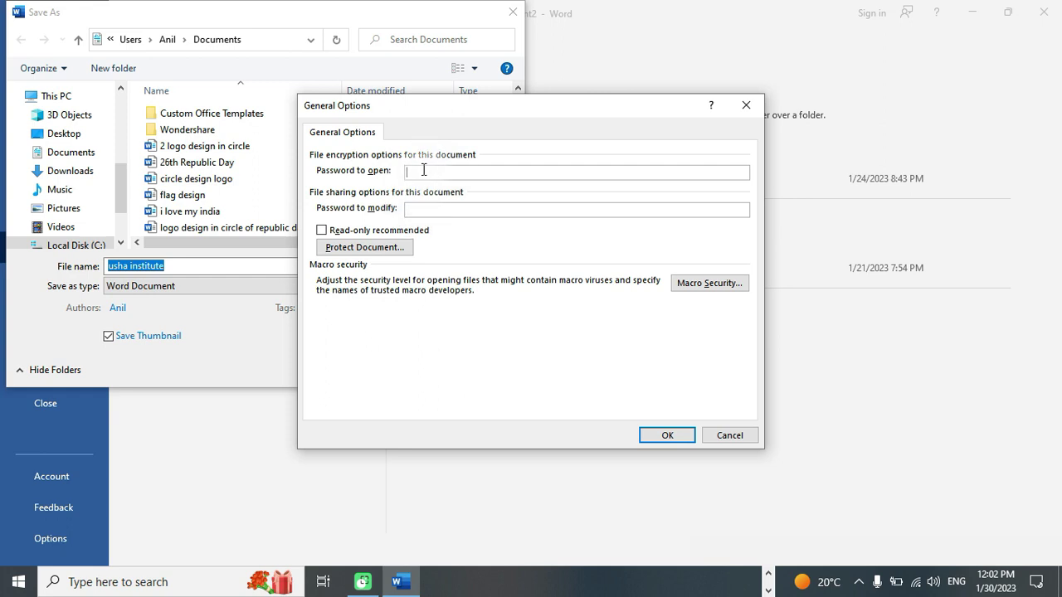
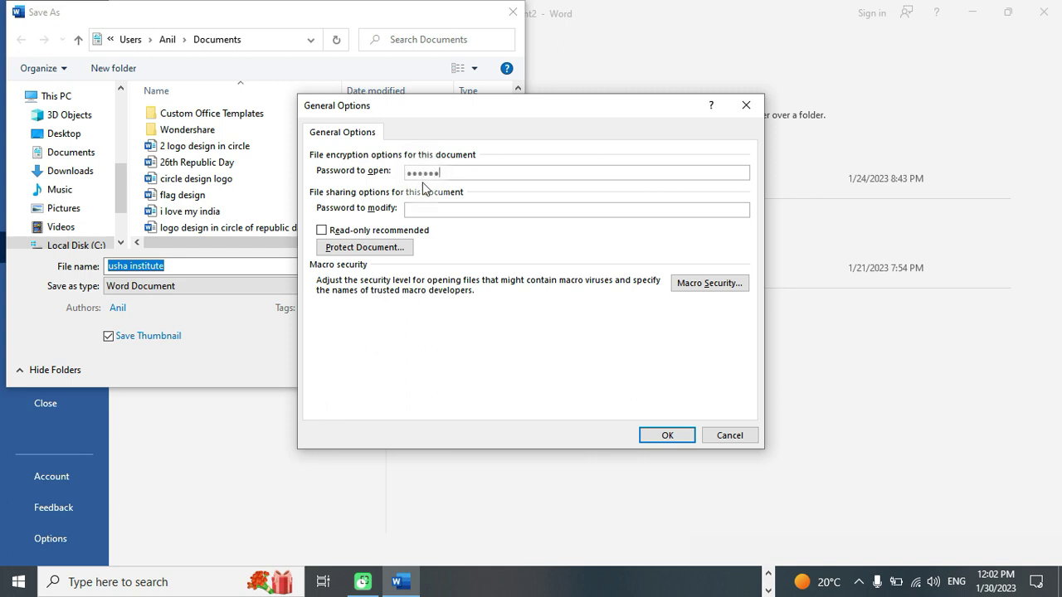
{"action": "left_click", "coordinate": [420, 208]}
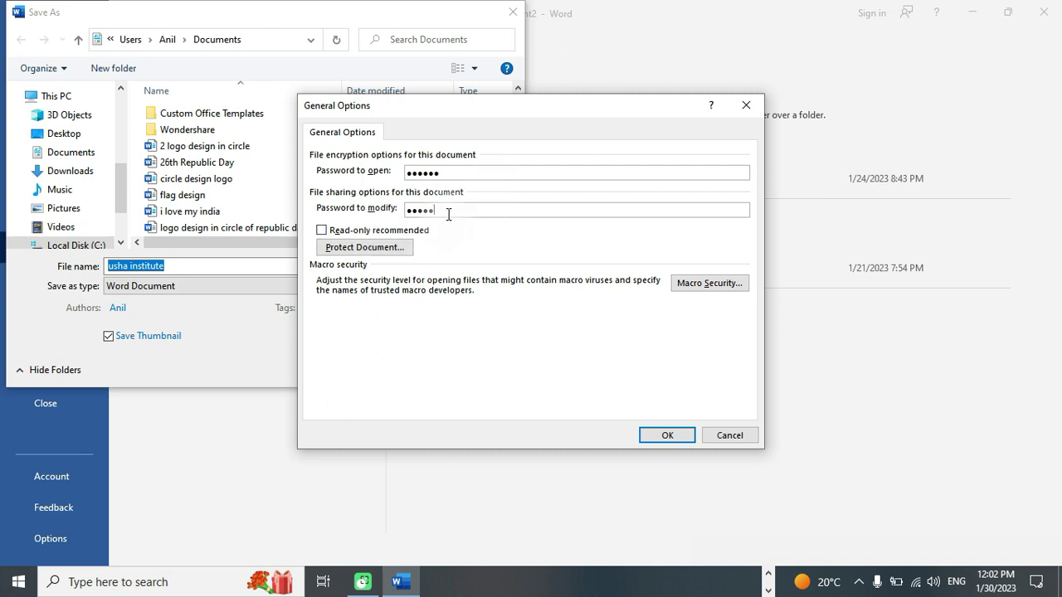
{"action": "double_click", "coordinate": [424, 211]}
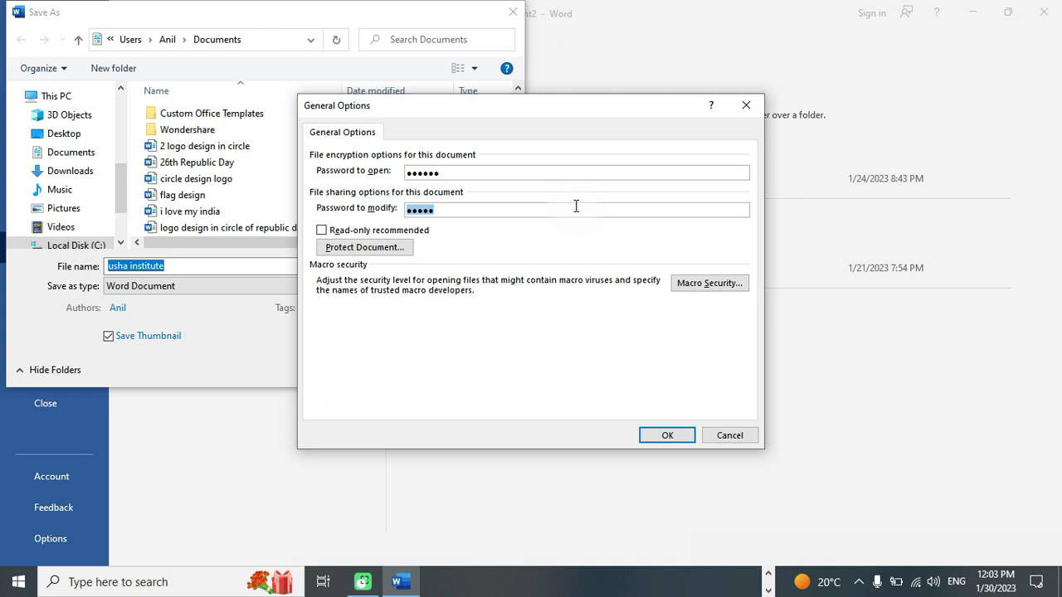
{"action": "key", "text": "BackSpace"}
{"action": "left_click_drag", "start_coordinate": [479, 172], "coordinate": [407, 172]}
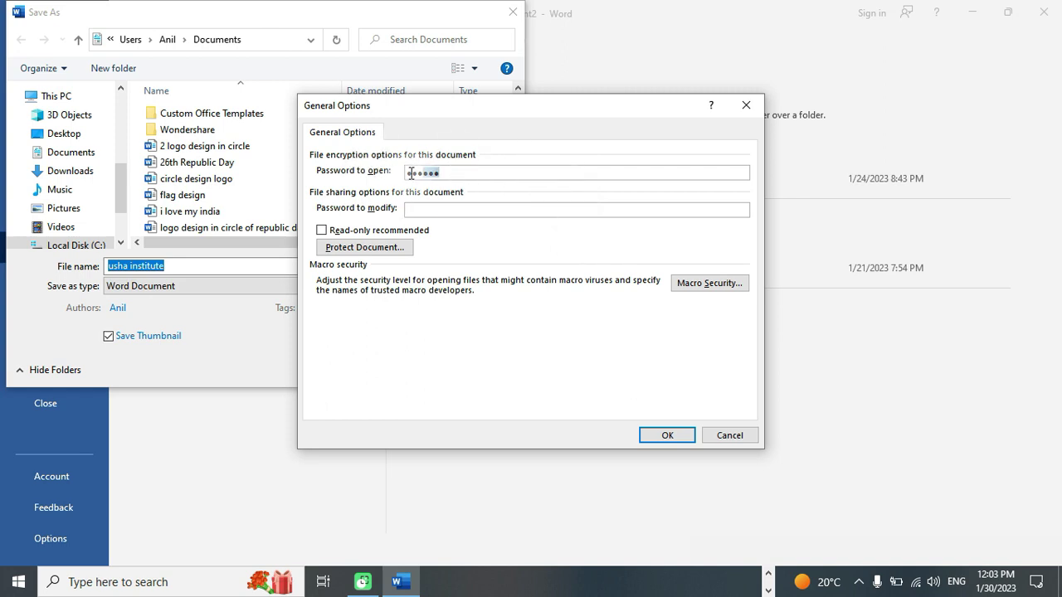
{"action": "key", "text": "BackSpace"}
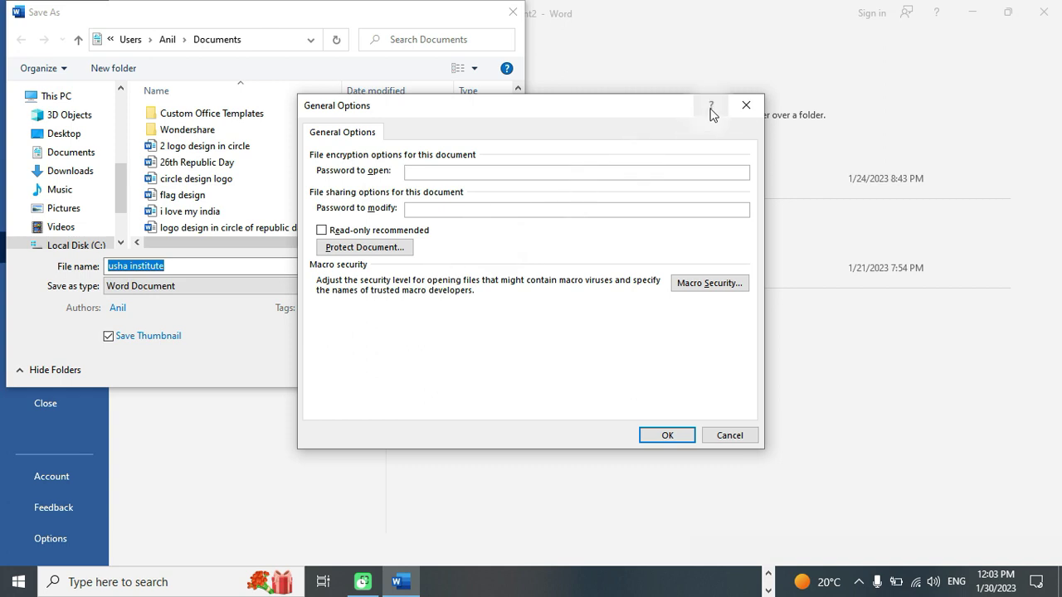
{"action": "left_click", "coordinate": [750, 108]}
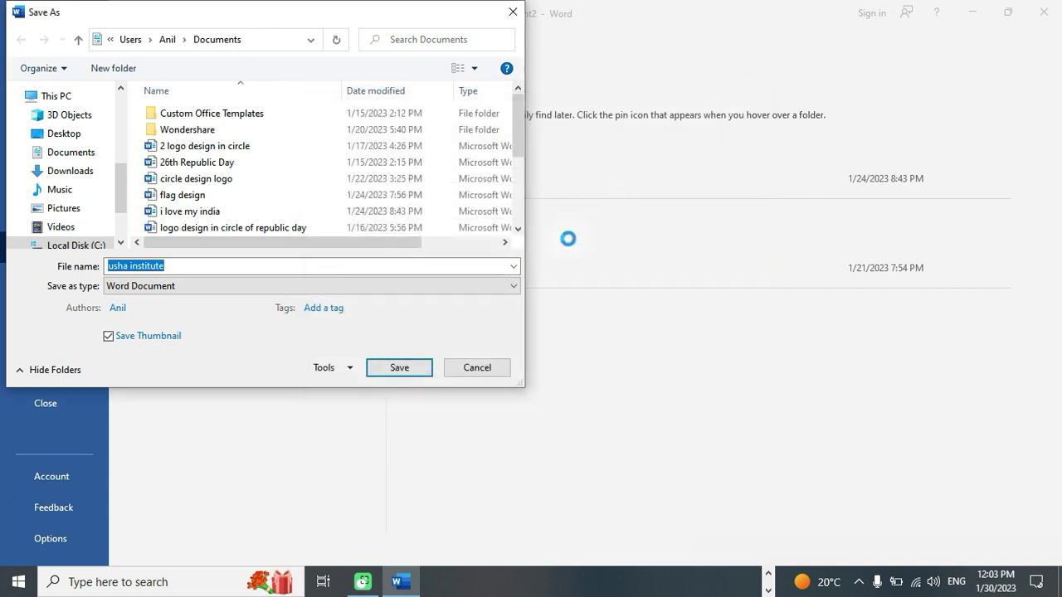
- Save the blank document in Documents as a Word file named 'usha institute'
{"action": "left_click", "coordinate": [396, 371]}
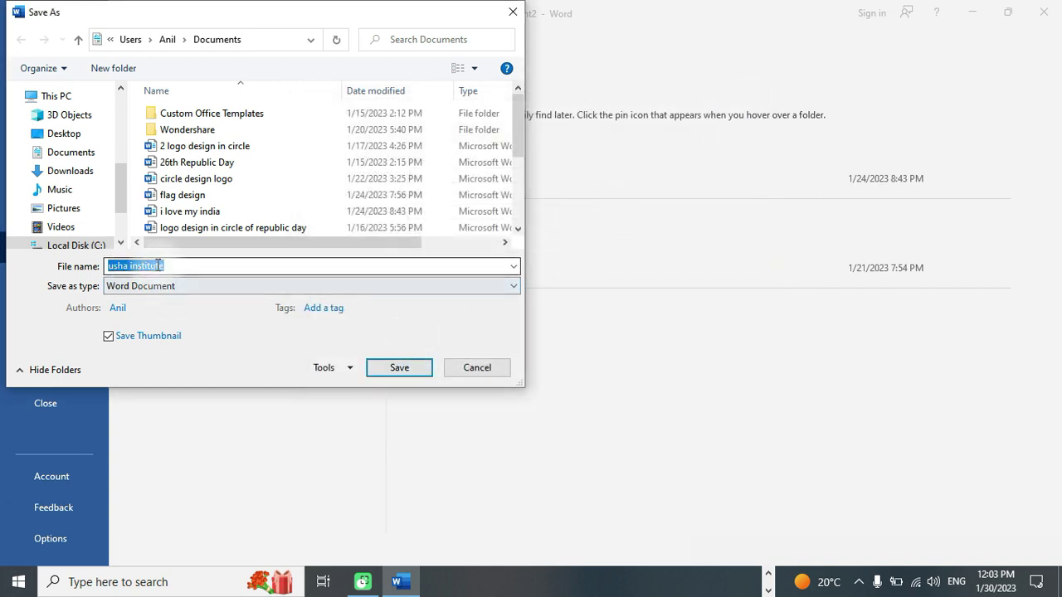
{"action": "left_click", "coordinate": [397, 371]}
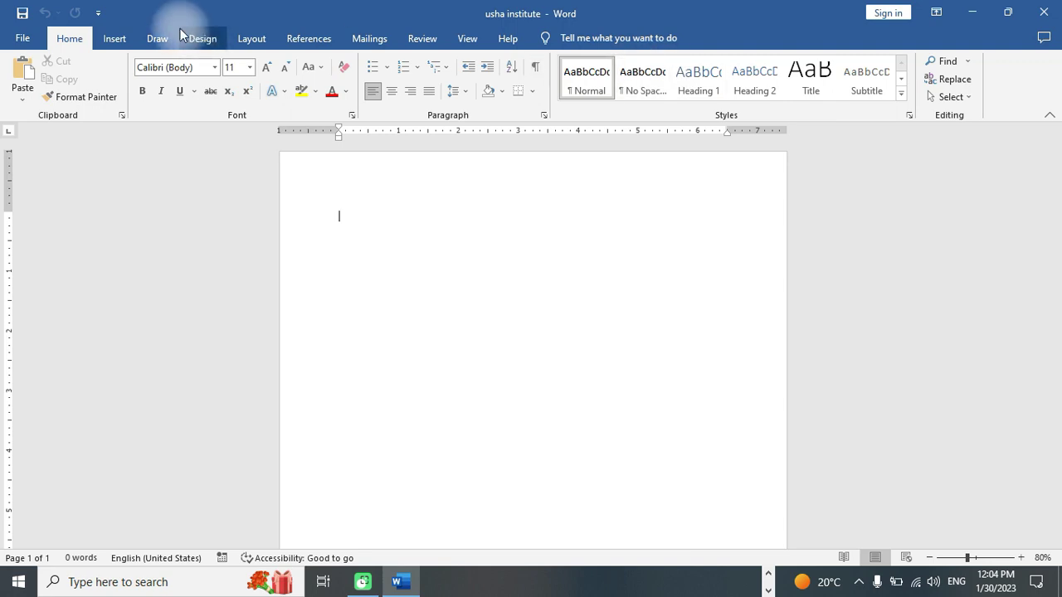
{"action": "left_click", "coordinate": [98, 11]}
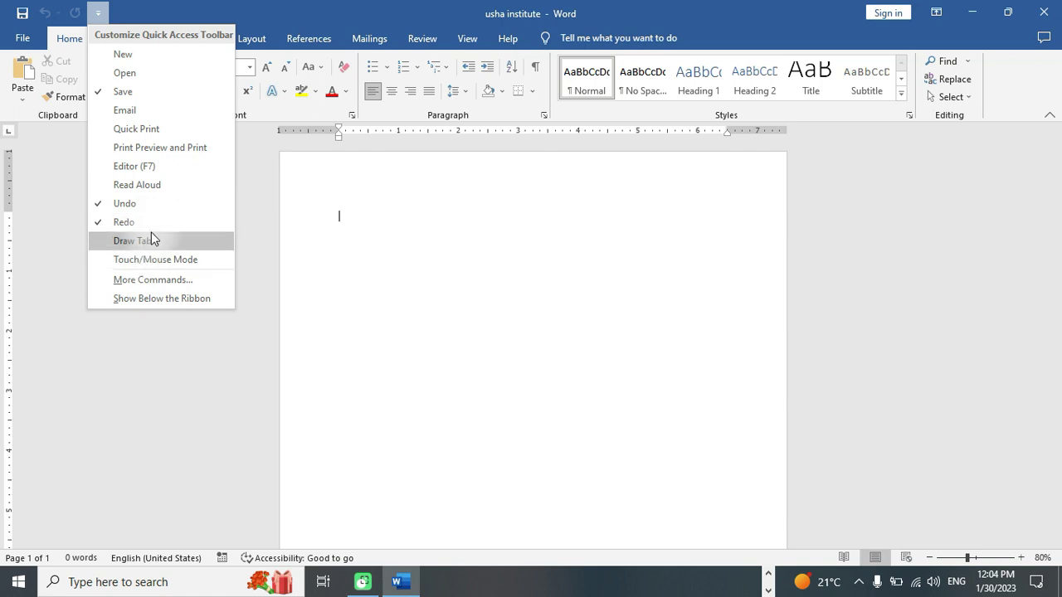
- Open the Quick Access Toolbar settings in Word Options and browse the command list
{"action": "left_click", "coordinate": [159, 286]}
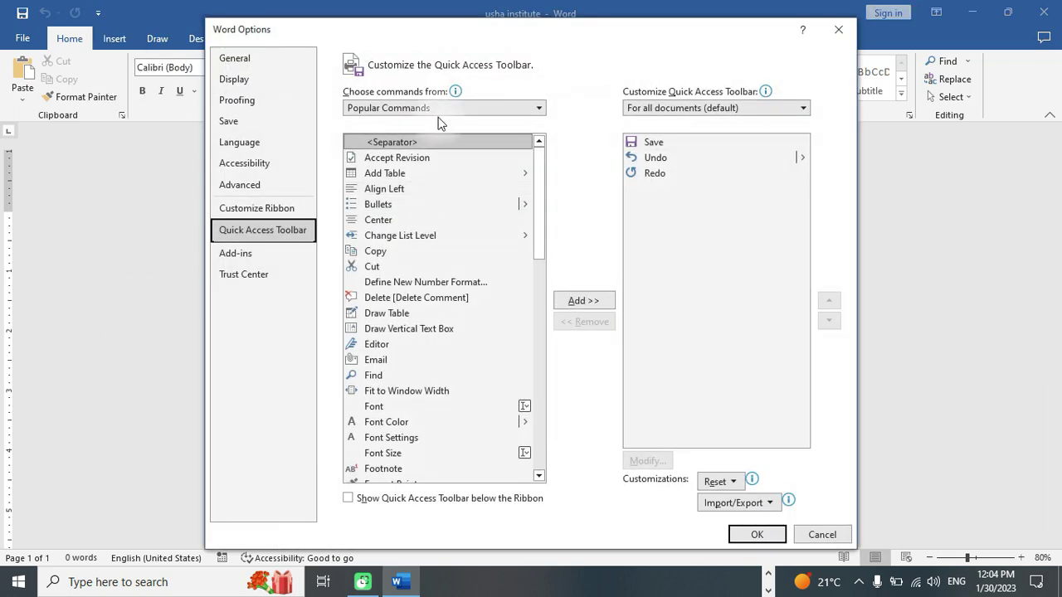
{"action": "scroll", "coordinate": [450, 252], "scroll_direction": "down", "scroll_amount": 4}
{"action": "scroll", "coordinate": [450, 252], "scroll_direction": "down", "scroll_amount": 5}
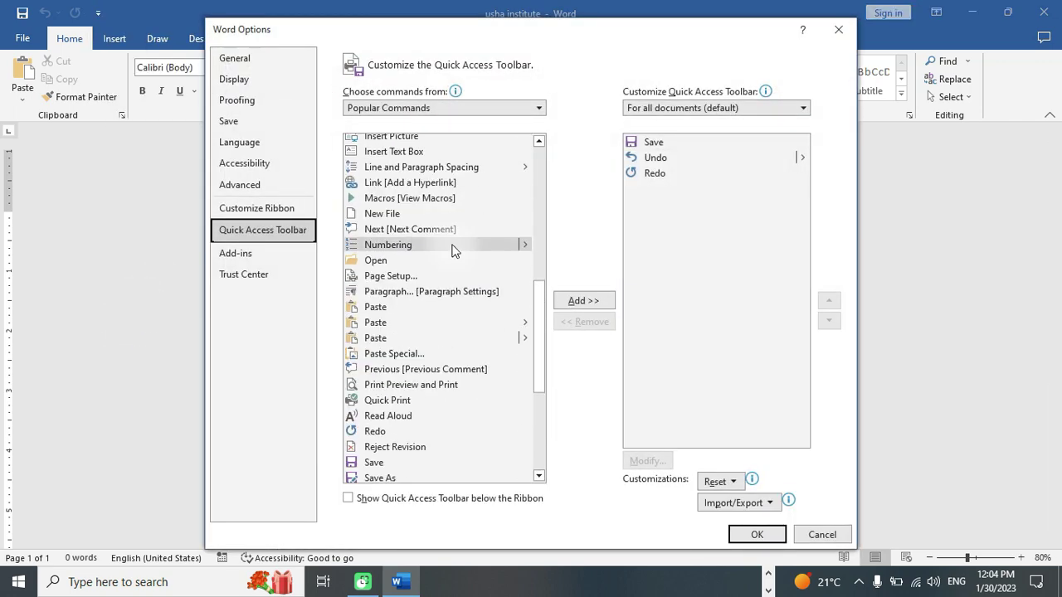
{"action": "scroll", "coordinate": [454, 246], "scroll_direction": "down", "scroll_amount": 4}
{"action": "scroll", "coordinate": [454, 247], "scroll_direction": "down", "scroll_amount": 1}
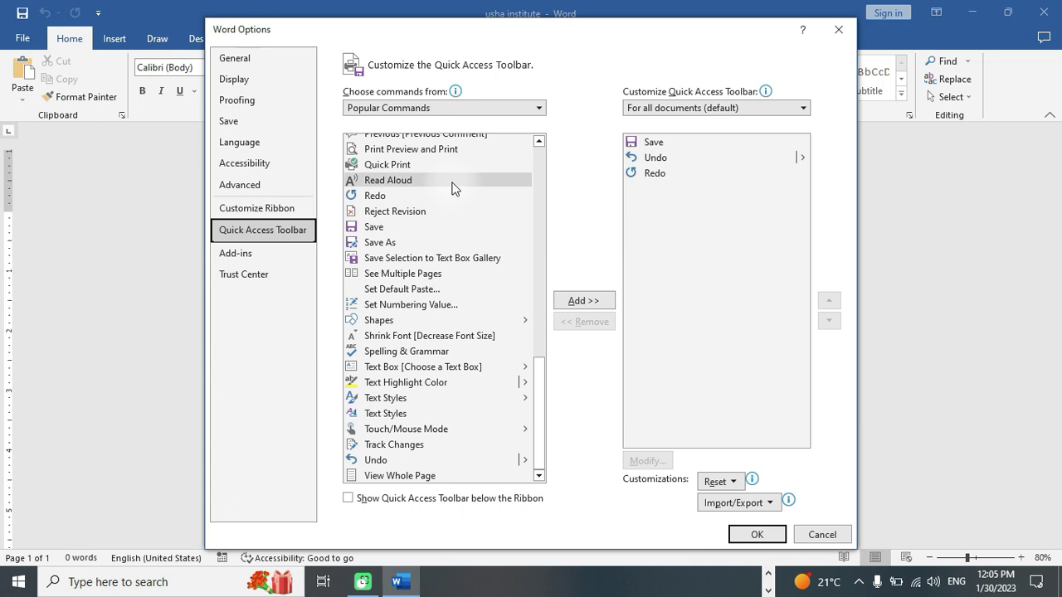
{"action": "scroll", "coordinate": [453, 190], "scroll_direction": "up", "scroll_amount": 4}
{"action": "scroll", "coordinate": [453, 189], "scroll_direction": "up", "scroll_amount": 4}
{"action": "scroll", "coordinate": [440, 189], "scroll_direction": "up", "scroll_amount": 7}
{"action": "scroll", "coordinate": [428, 188], "scroll_direction": "down", "scroll_amount": 7}
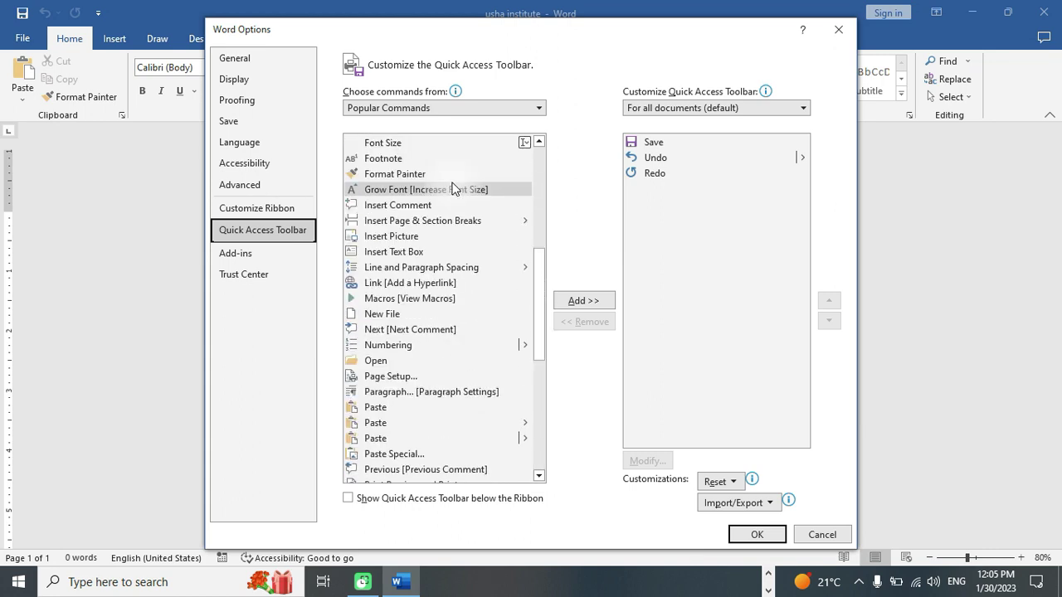
{"action": "scroll", "coordinate": [427, 187], "scroll_direction": "up", "scroll_amount": 2}
{"action": "scroll", "coordinate": [428, 186], "scroll_direction": "up", "scroll_amount": 1}
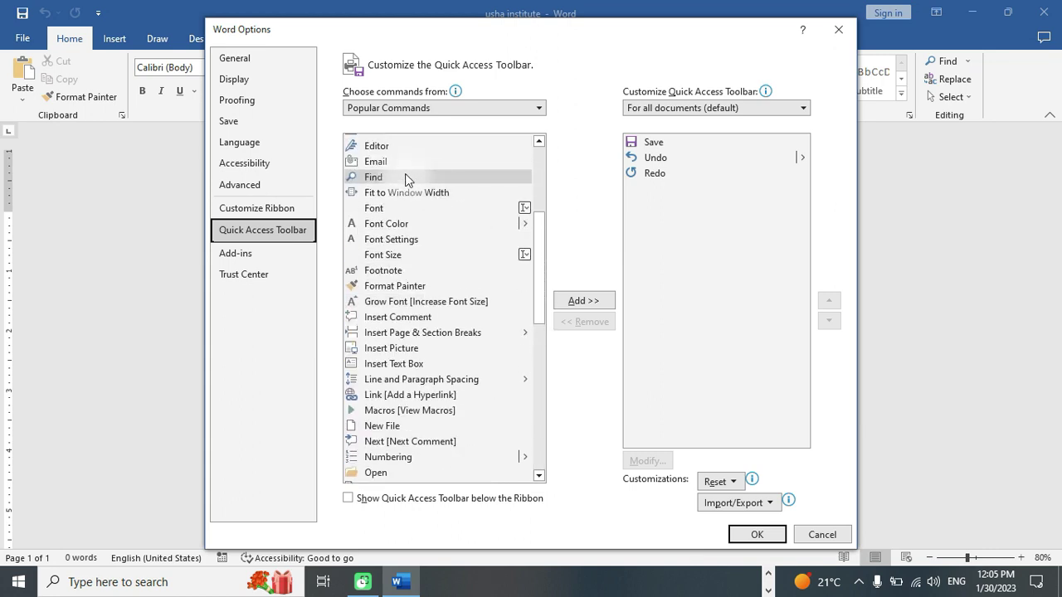
- Add Find to the Quick Access Toolbar, remove it again, and confirm with OK
{"action": "left_click", "coordinate": [405, 177]}
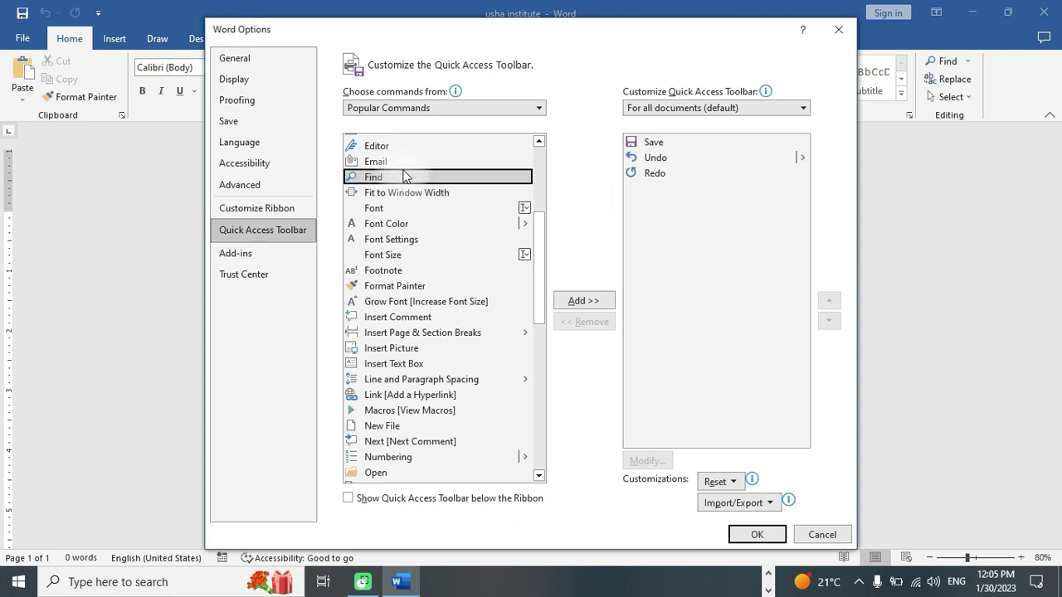
{"action": "left_click", "coordinate": [607, 302]}
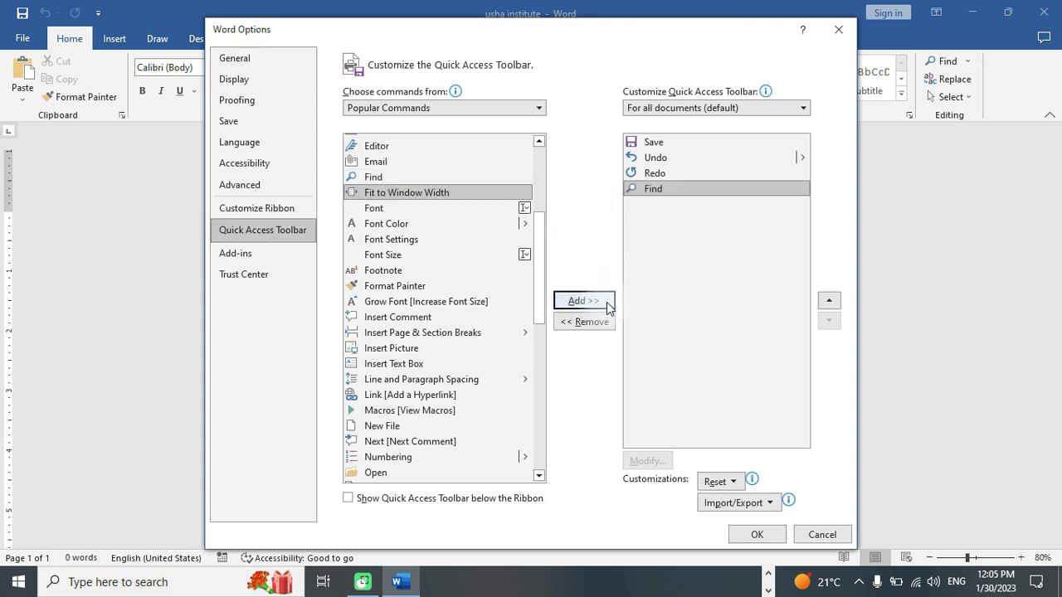
{"action": "left_click", "coordinate": [606, 328]}
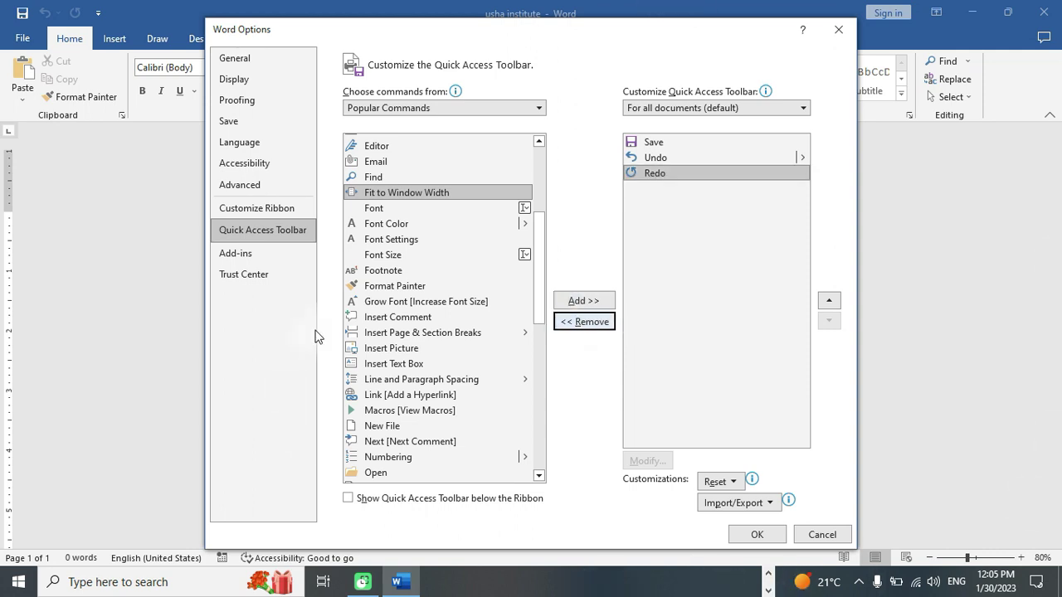
{"action": "left_click", "coordinate": [779, 534]}
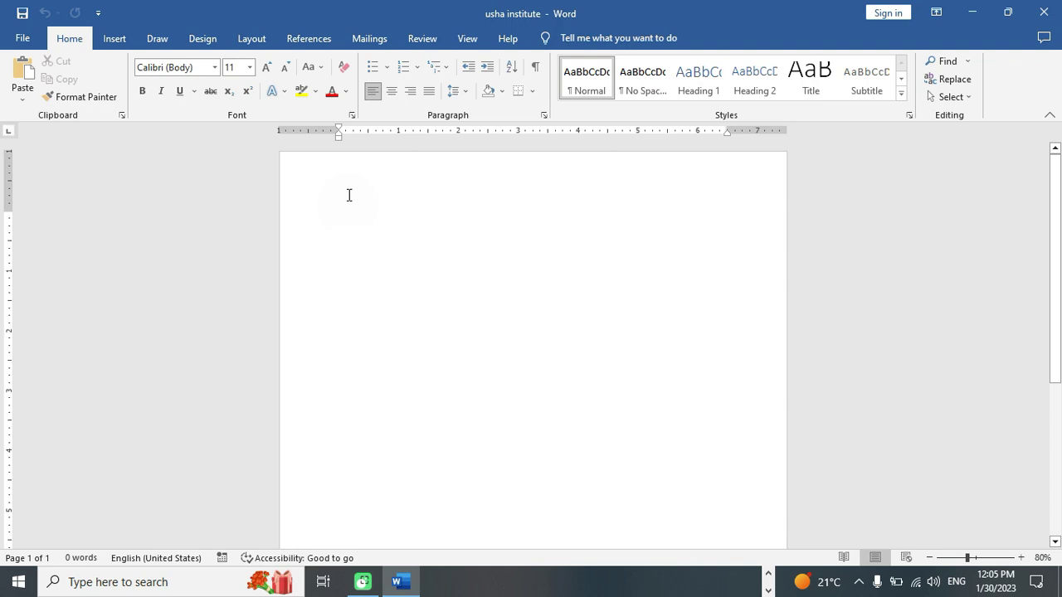
{"action": "type", "text": "1233445"}
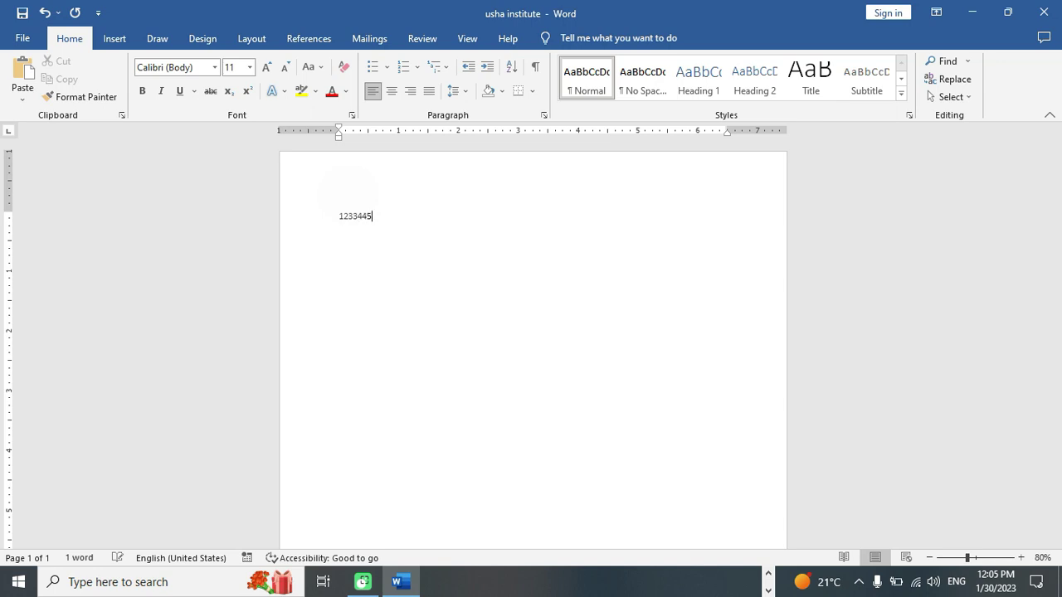
{"action": "type", "text": "5564564"}
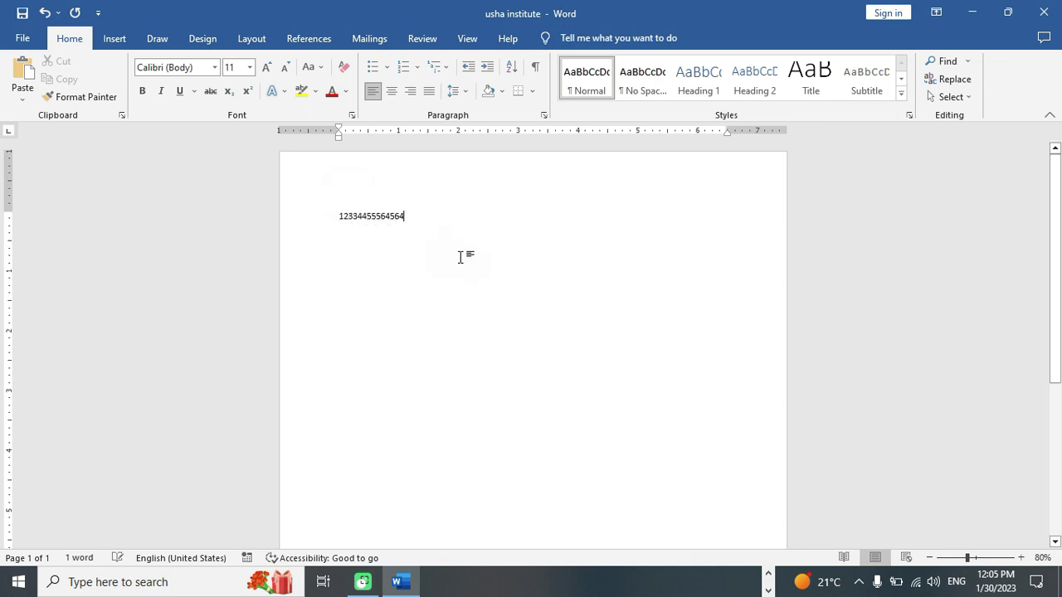
{"action": "key", "text": "Return"}
{"action": "type", "text": "546464"}
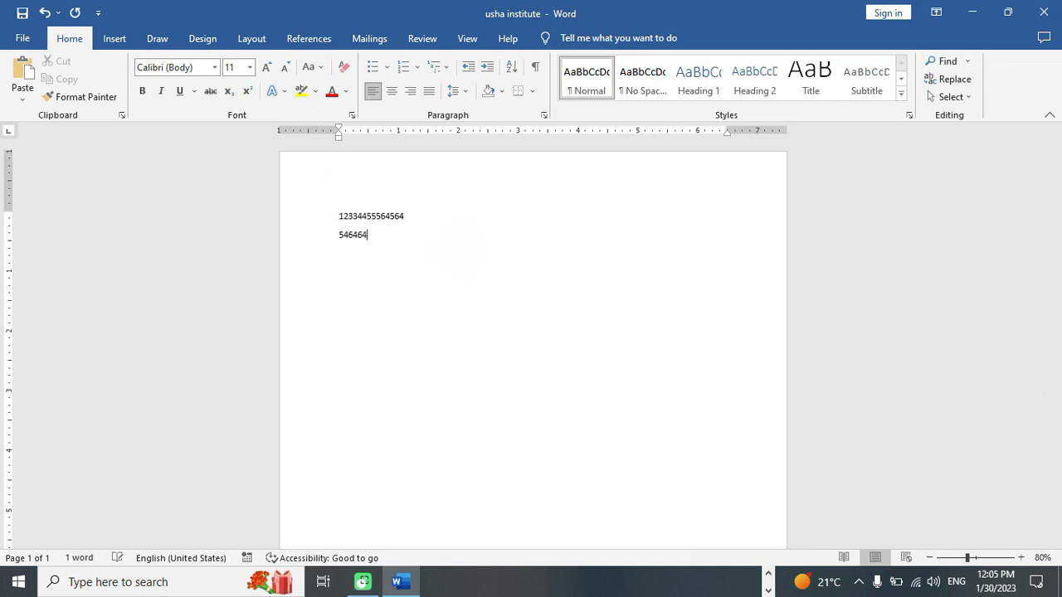
{"action": "type", "text": "56"}
{"action": "key", "text": "Return"}
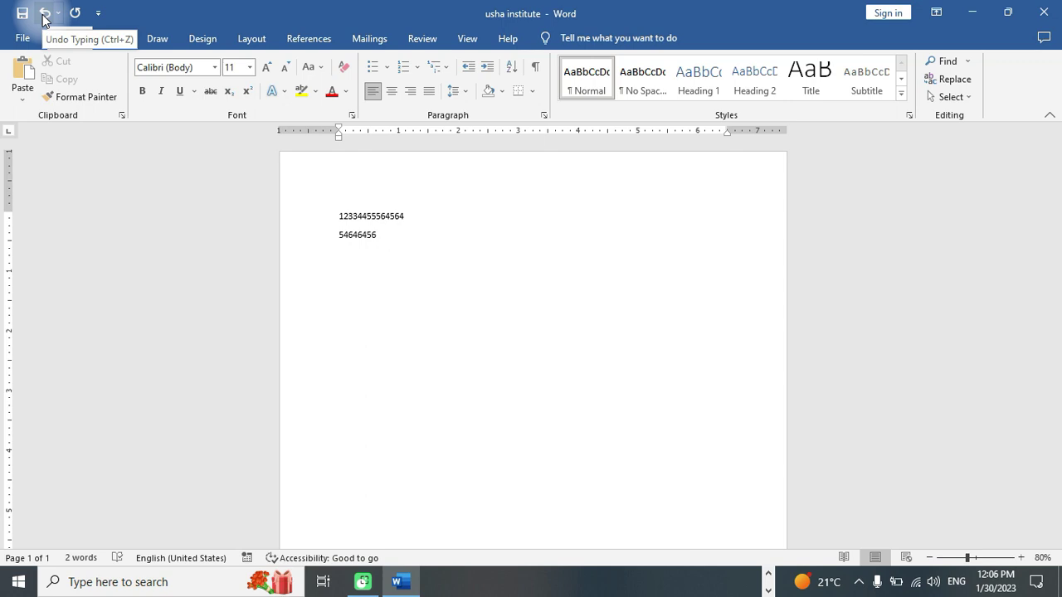
- Undo and redo the typing twice each, then save the document
{"action": "left_click", "coordinate": [43, 15]}
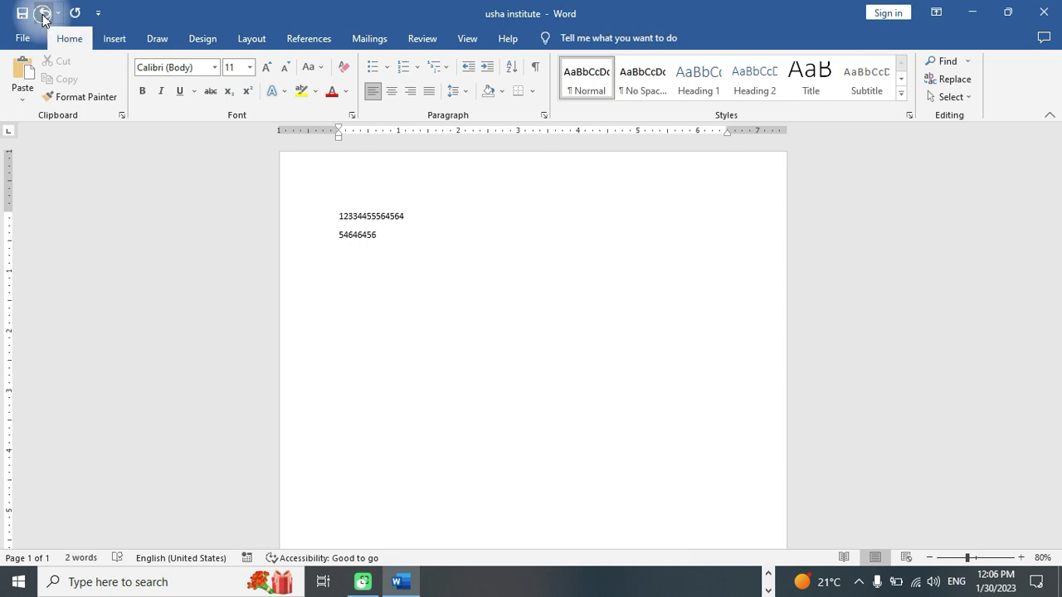
{"action": "left_click", "coordinate": [43, 15]}
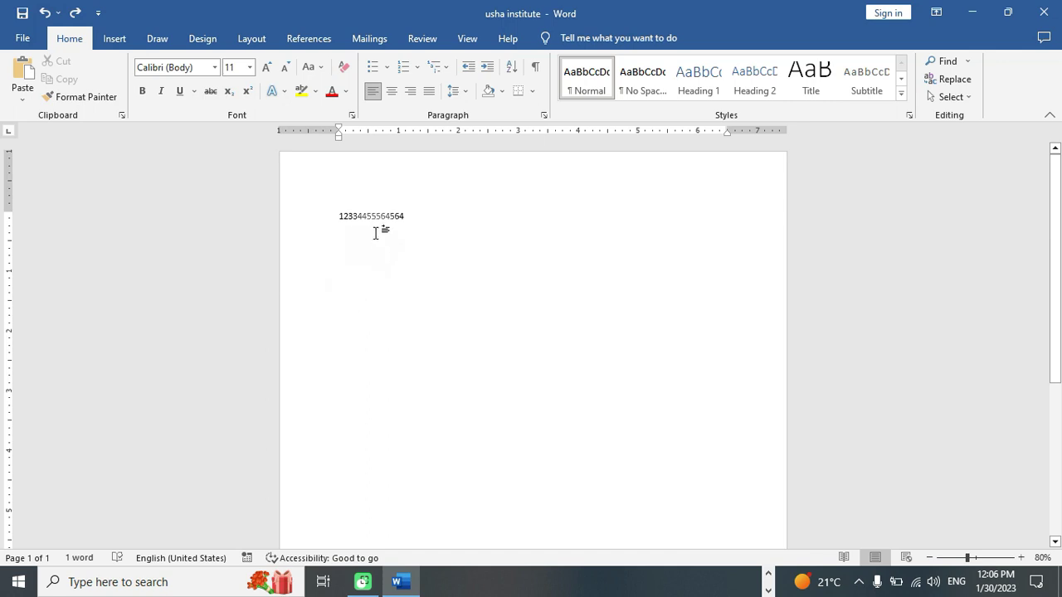
{"action": "key", "text": "Return"}
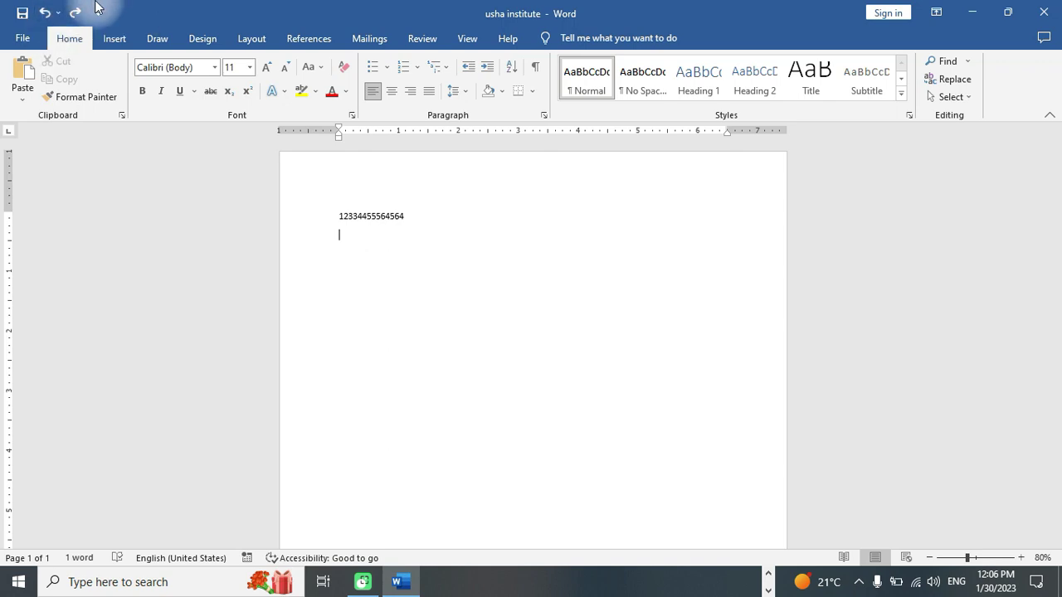
{"action": "left_click", "coordinate": [75, 13]}
{"action": "left_click", "coordinate": [75, 13]}
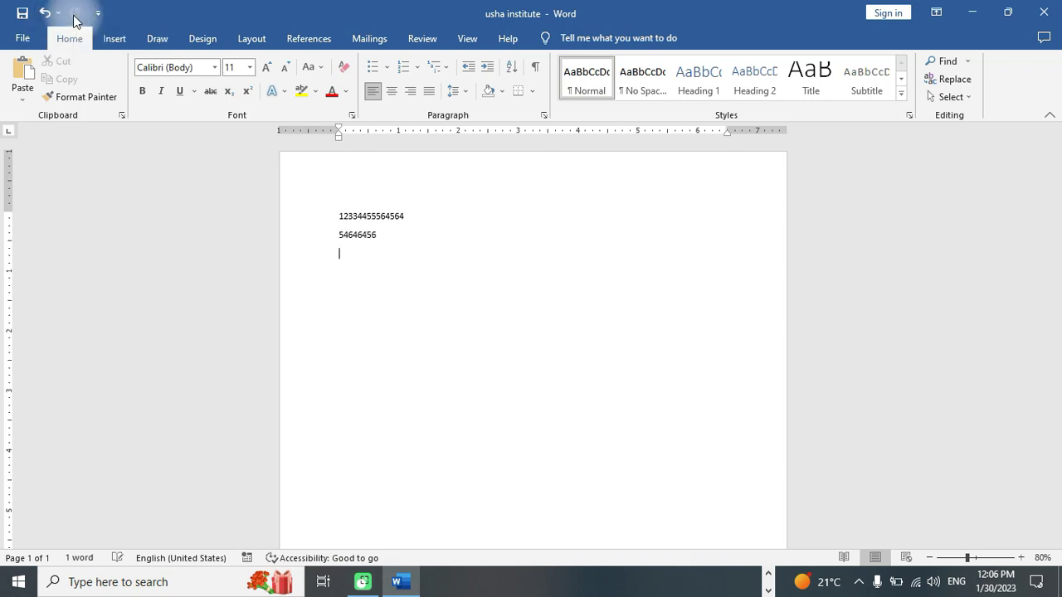
{"action": "key", "text": "Return"}
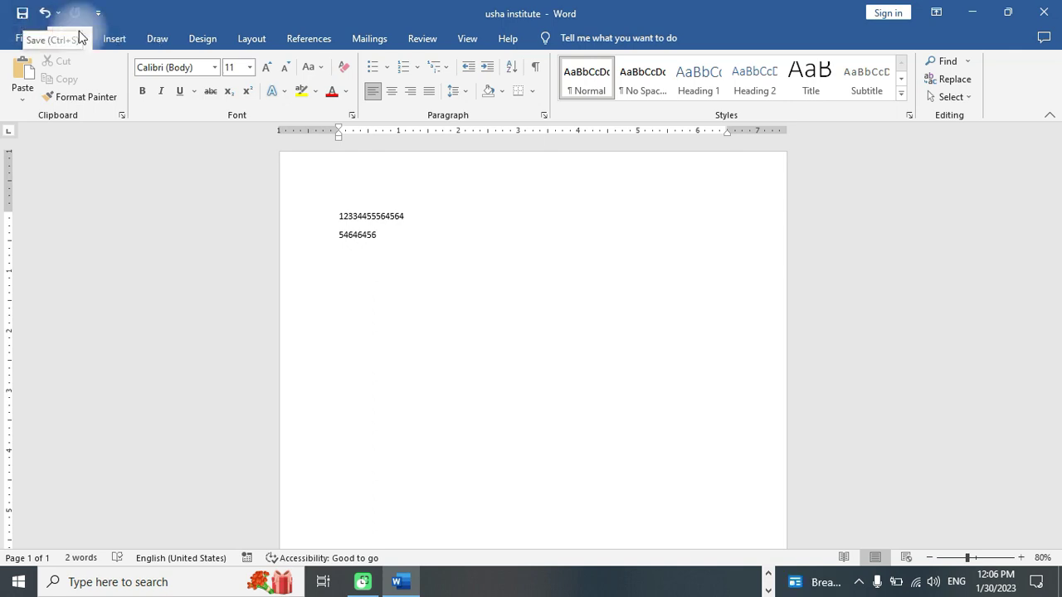
{"action": "left_click", "coordinate": [14, 14]}
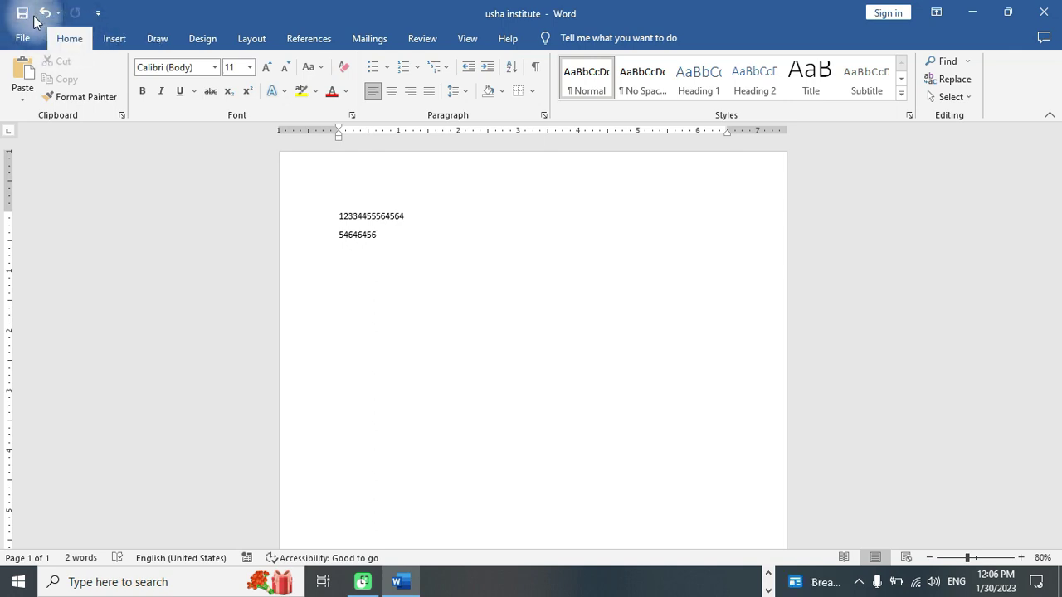
{"action": "left_click", "coordinate": [22, 14]}
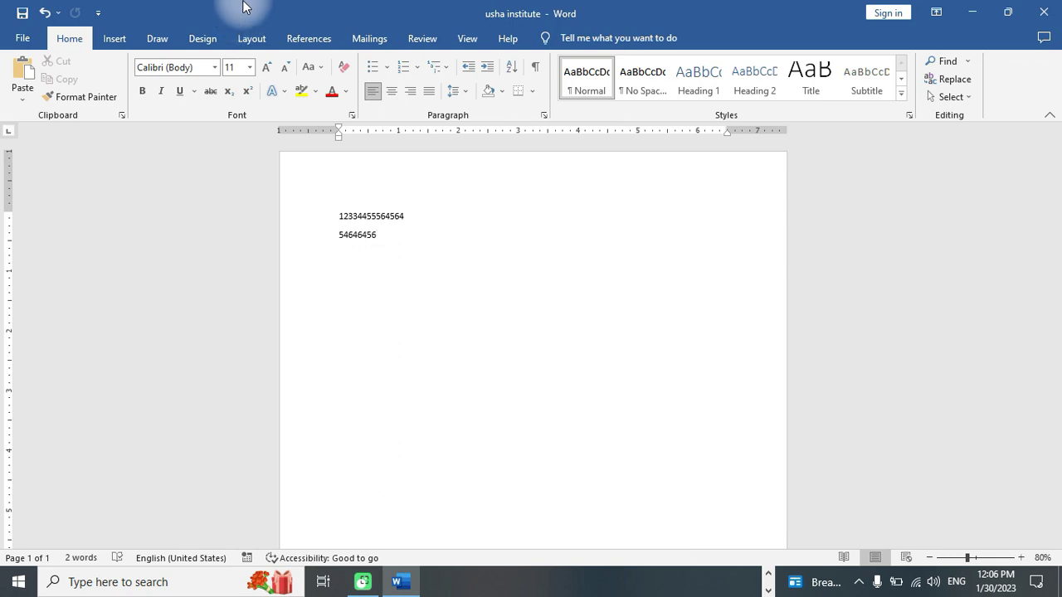
- Resave the document in Documents under its existing name 'usha institute' using F12
{"action": "key", "text": "F12"}
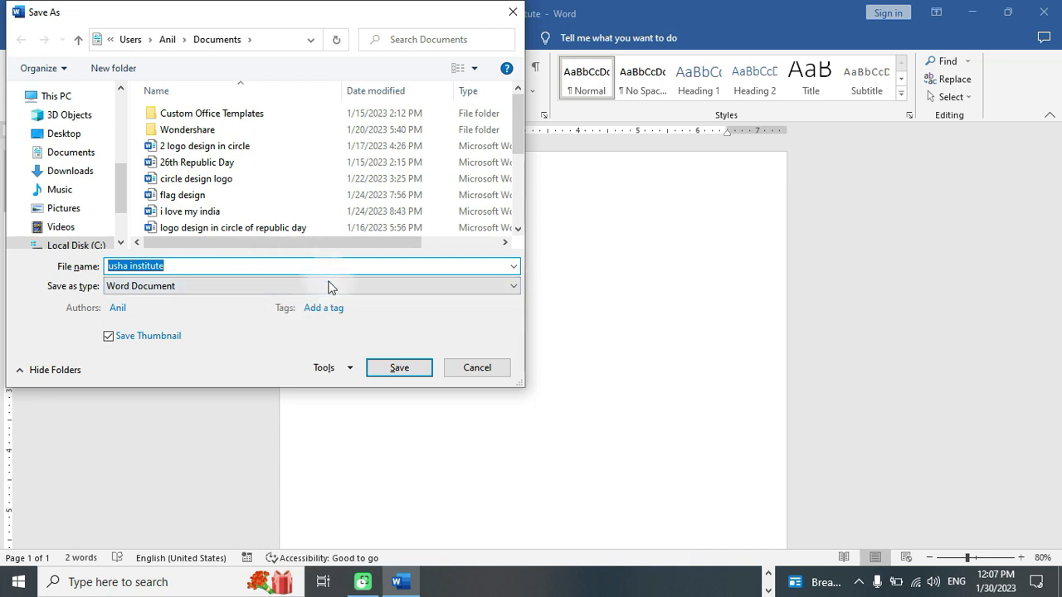
{"action": "left_click", "coordinate": [390, 370]}
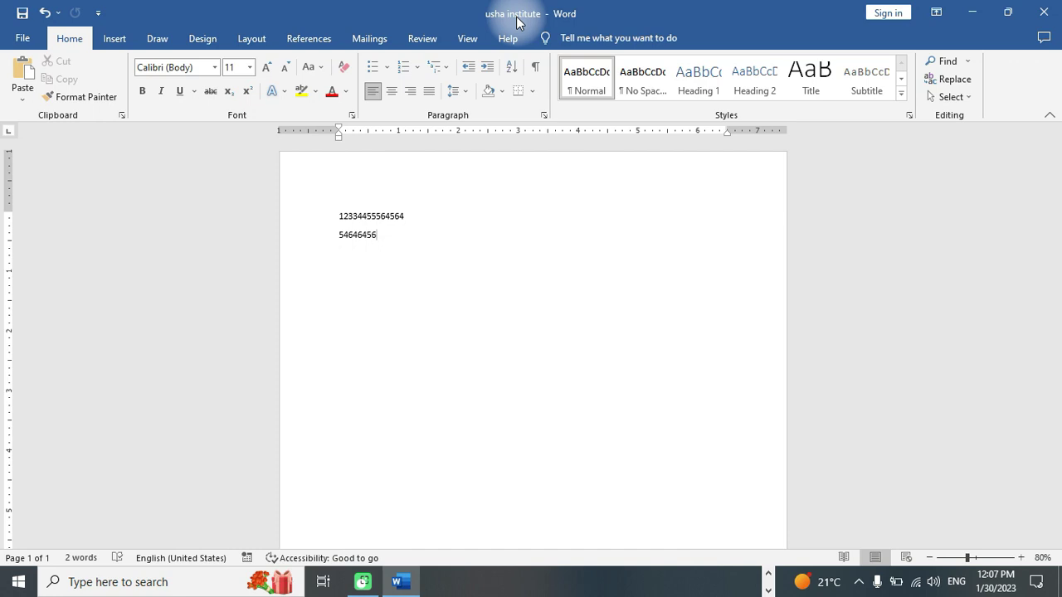
- Save the document as a new file named 'usha' with F12
{"action": "key", "text": "F12"}
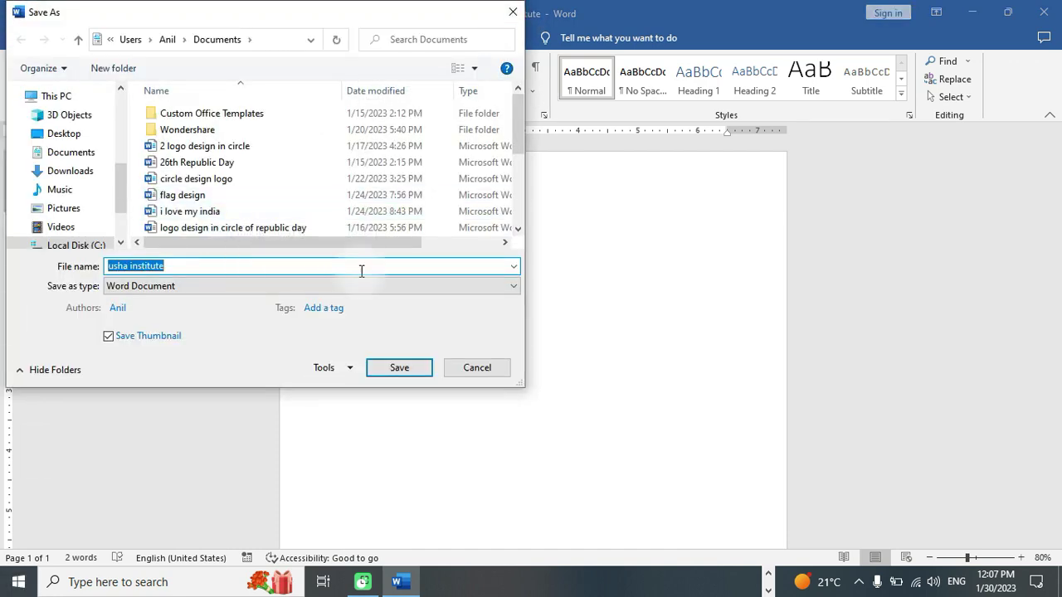
{"action": "type", "text": "usha"}
{"action": "mouse_move", "coordinate": [809, 585]}
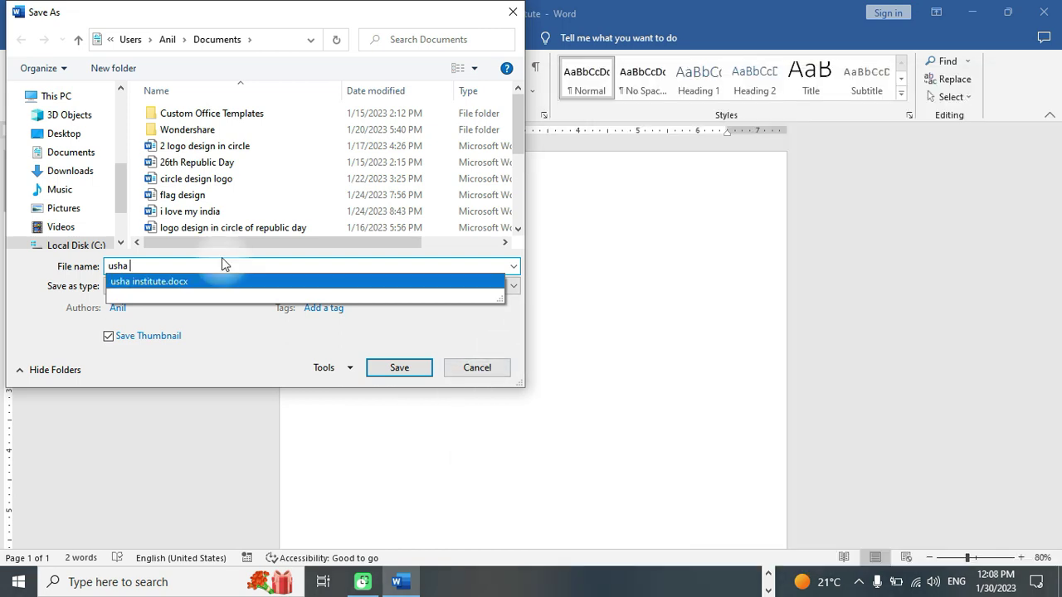
{"action": "left_click", "coordinate": [398, 373]}
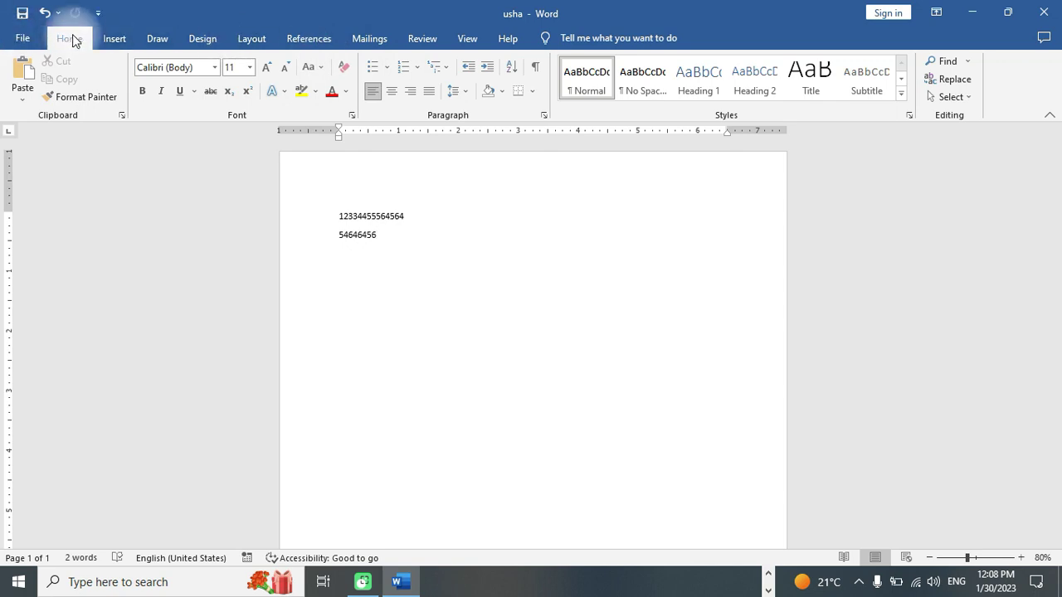
- Exit backstage, then browse the Insert, Draw, Design, Layout, Mailings, Review, View and Help tabs
{"action": "left_click", "coordinate": [21, 39]}
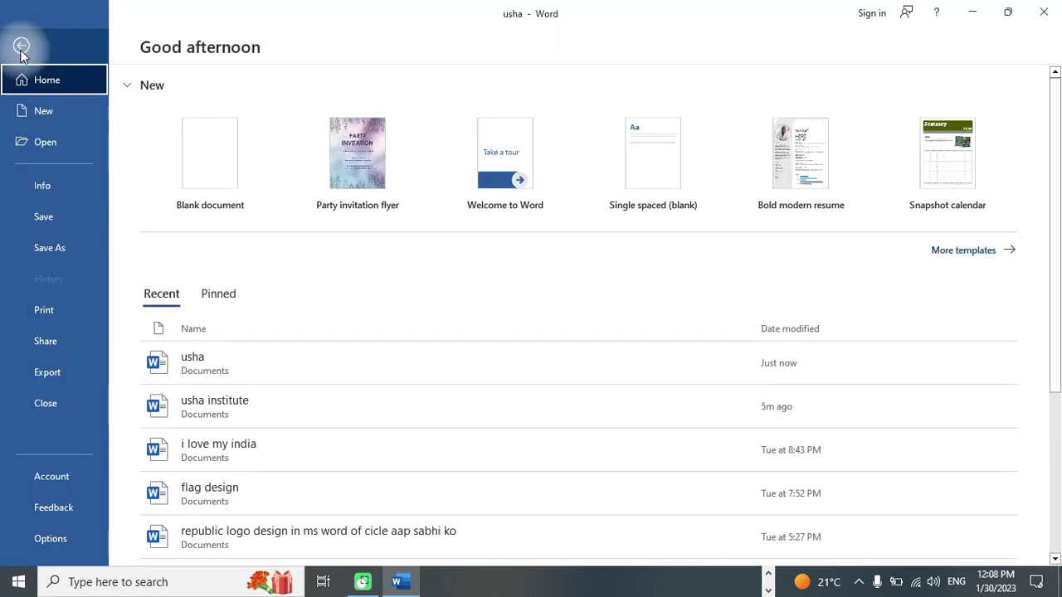
{"action": "left_click", "coordinate": [21, 47]}
{"action": "left_click", "coordinate": [114, 38]}
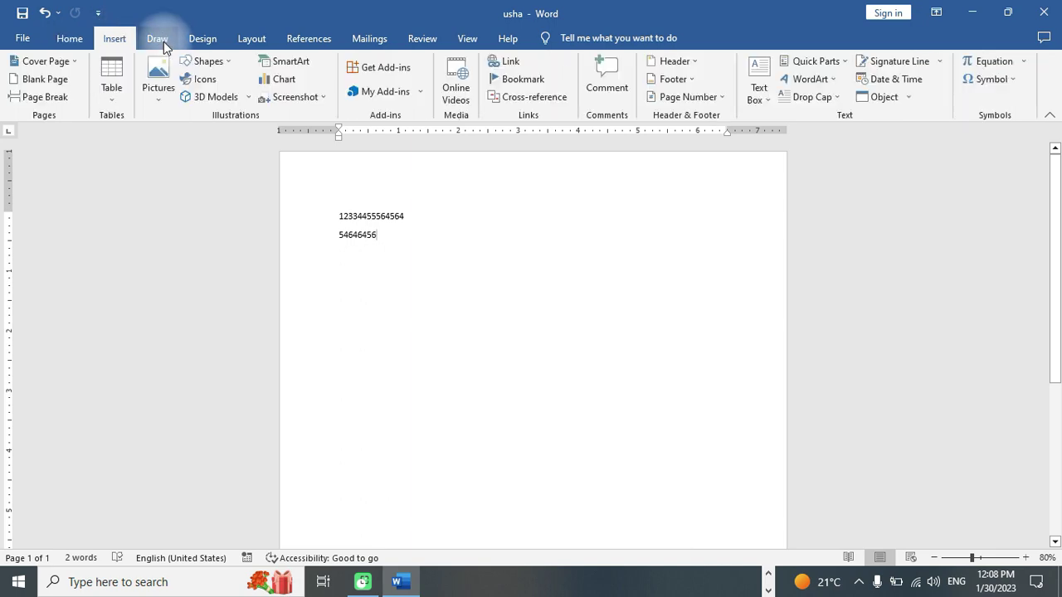
{"action": "left_click", "coordinate": [69, 38]}
{"action": "left_click", "coordinate": [115, 38]}
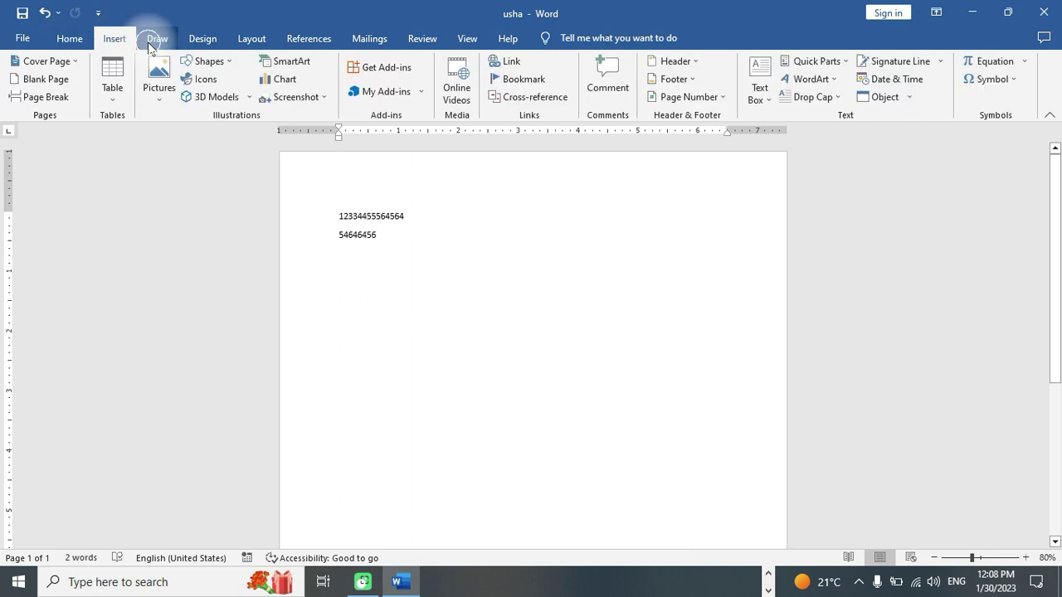
{"action": "left_click", "coordinate": [155, 39]}
{"action": "left_click", "coordinate": [207, 36]}
{"action": "left_click", "coordinate": [249, 37]}
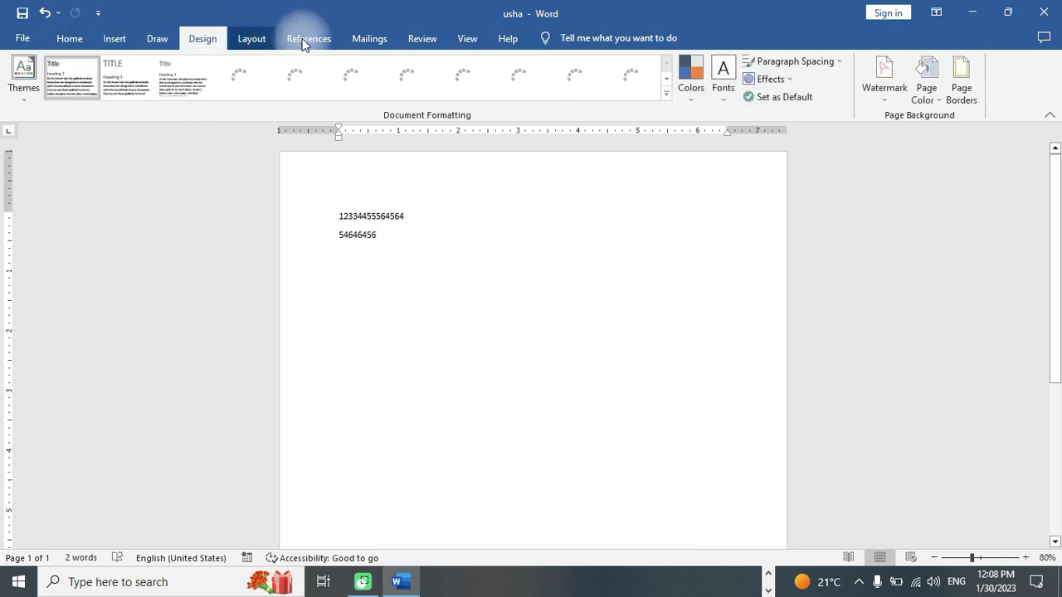
{"action": "left_click", "coordinate": [375, 40]}
{"action": "left_click", "coordinate": [419, 39]}
{"action": "left_click", "coordinate": [473, 40]}
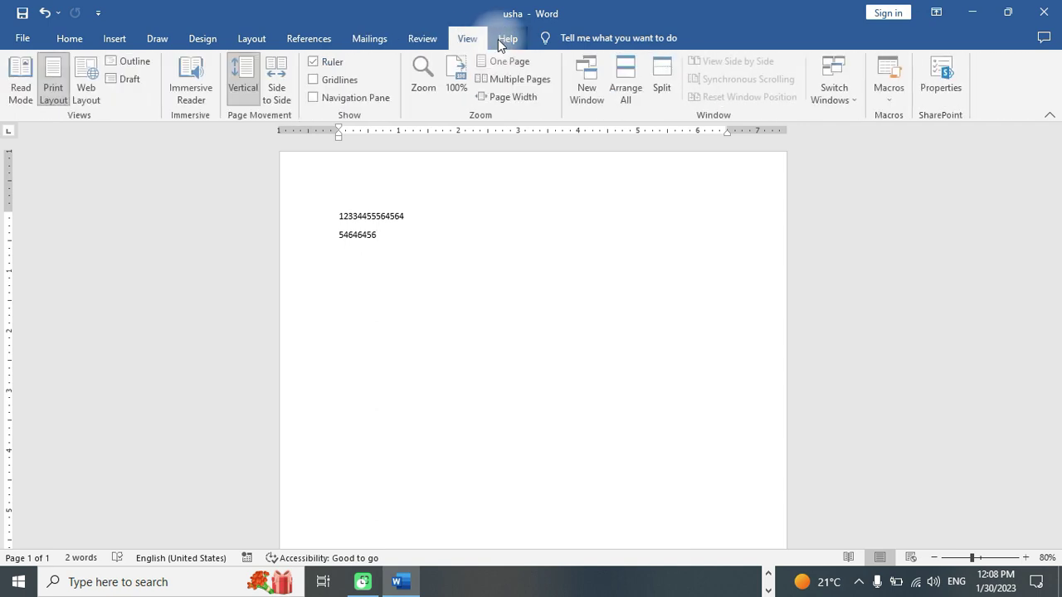
{"action": "left_click", "coordinate": [502, 42]}
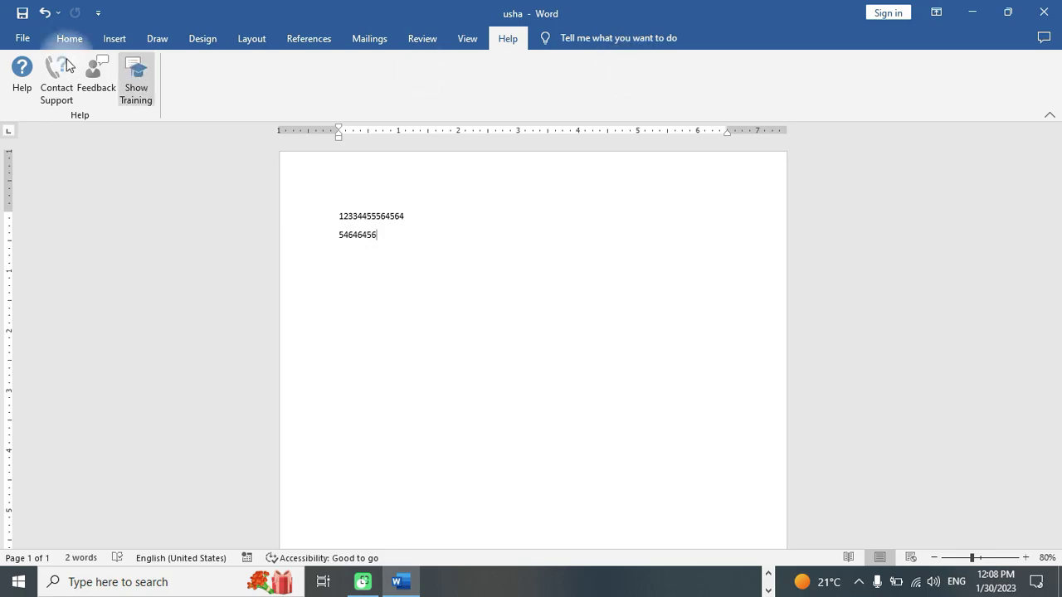
- Open and close the File start page twice, ending on the Home tab
{"action": "left_click", "coordinate": [23, 38]}
{"action": "left_click", "coordinate": [21, 45]}
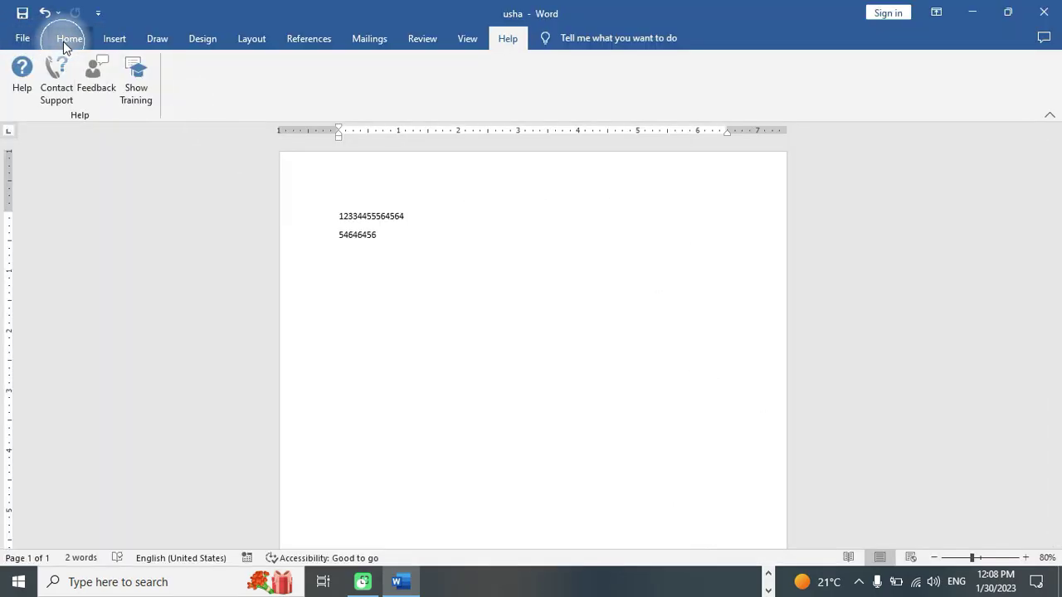
{"action": "left_click", "coordinate": [63, 41]}
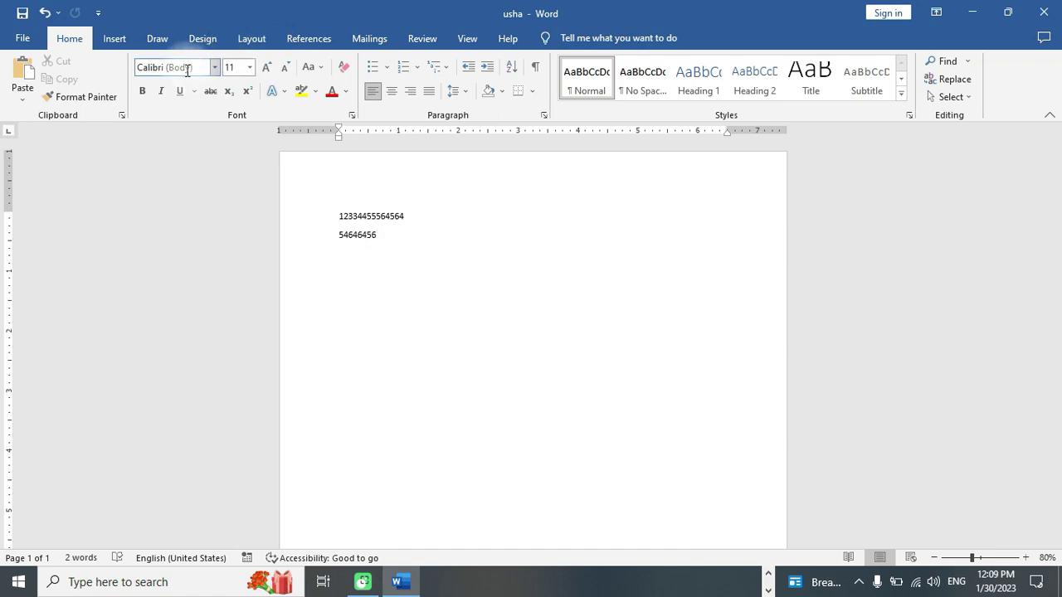
{"action": "left_click", "coordinate": [114, 39]}
{"action": "left_click", "coordinate": [22, 39]}
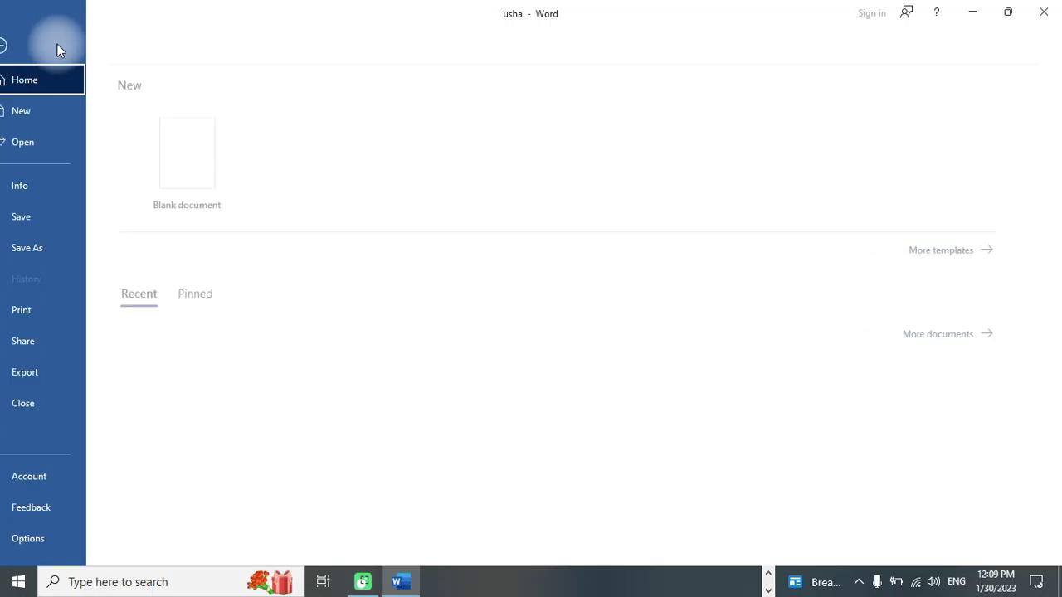
{"action": "left_click", "coordinate": [21, 46]}
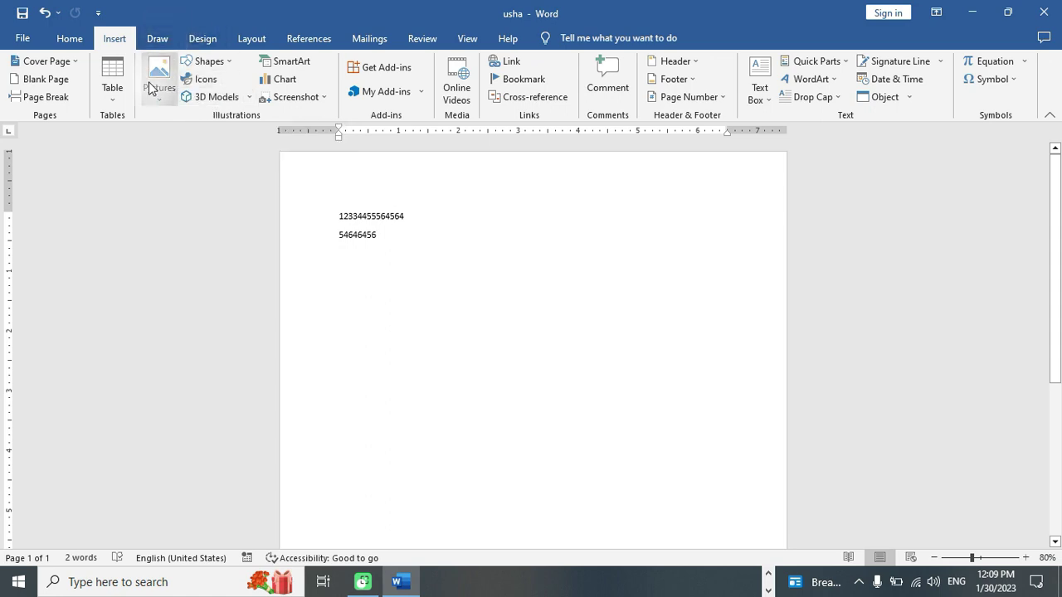
{"action": "left_click", "coordinate": [70, 37]}
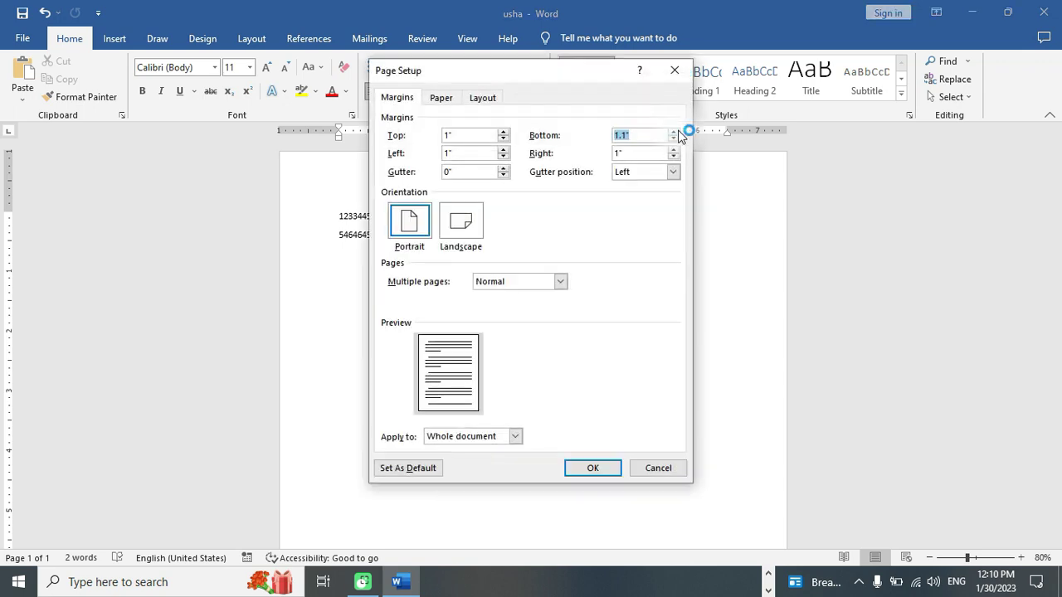
{"action": "left_click", "coordinate": [676, 68]}
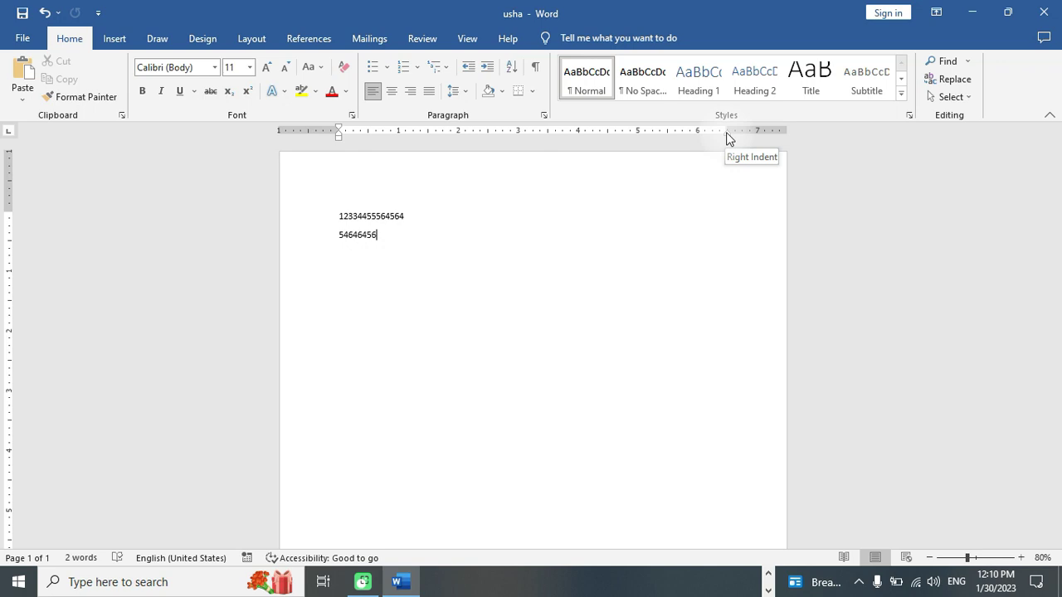
- Zoom the page to 110% and drag the ruler indent markers to test the number lines' indents
{"action": "left_click", "coordinate": [339, 216]}
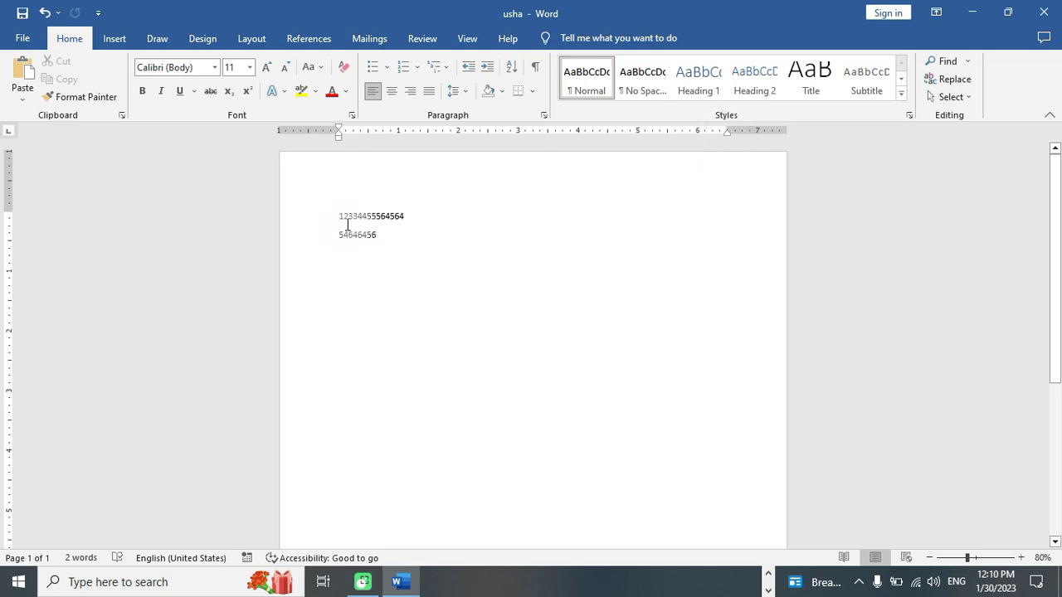
{"action": "scroll", "coordinate": [356, 240], "scroll_direction": "up", "scroll_amount": 3}
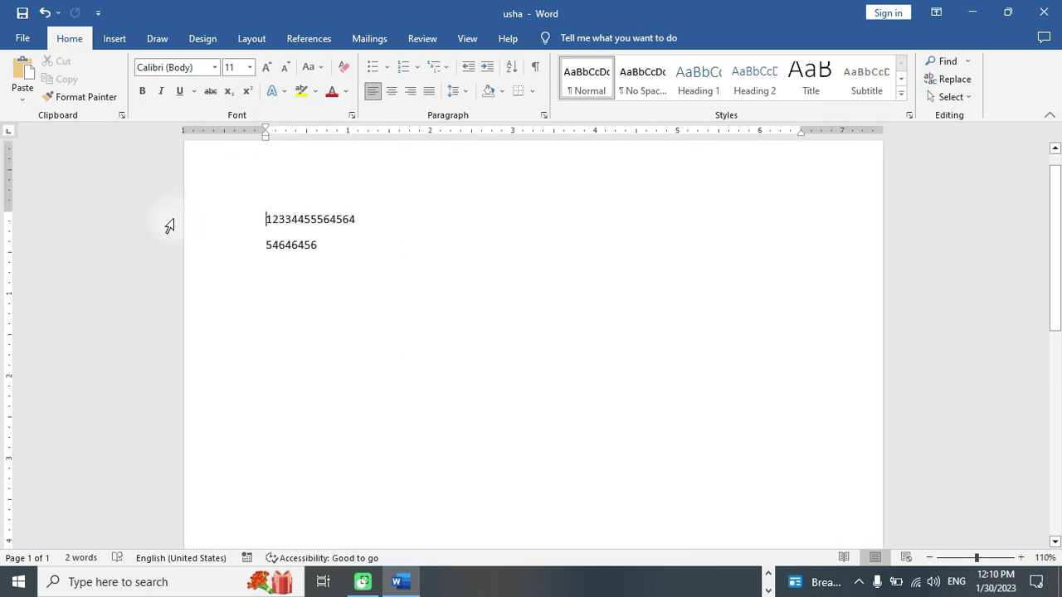
{"action": "left_click", "coordinate": [265, 219]}
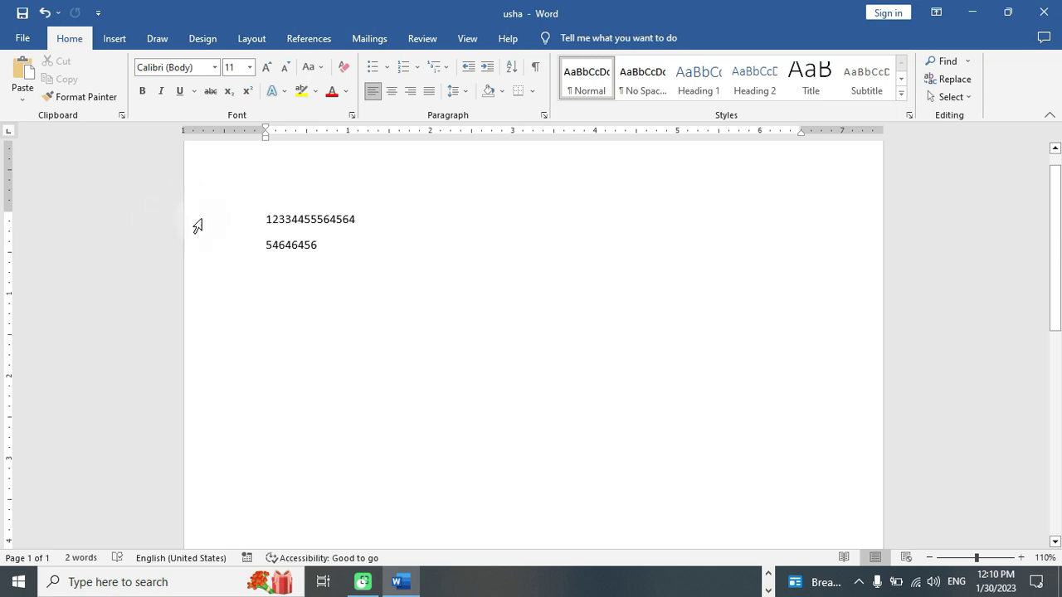
{"action": "left_click_drag", "start_coordinate": [265, 137], "coordinate": [184, 133]}
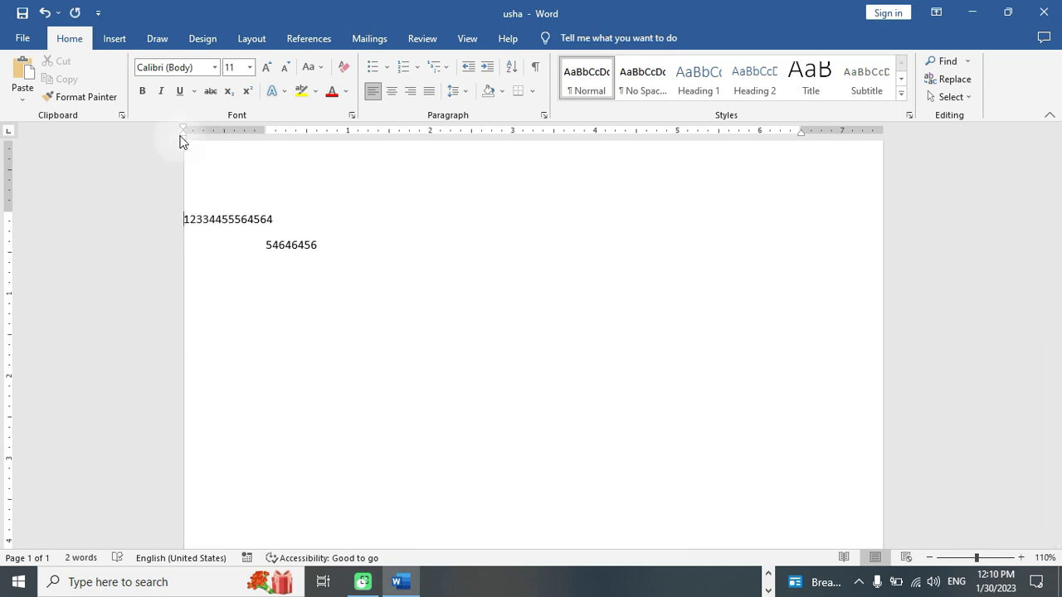
{"action": "mouse_move", "coordinate": [264, 128]}
{"action": "left_mouse_down"}
{"action": "mouse_move", "coordinate": [173, 122]}
{"action": "mouse_move", "coordinate": [468, 121]}
{"action": "mouse_move", "coordinate": [813, 150]}
{"action": "mouse_move", "coordinate": [262, 168]}
{"action": "mouse_move", "coordinate": [253, 123]}
{"action": "left_mouse_up"}
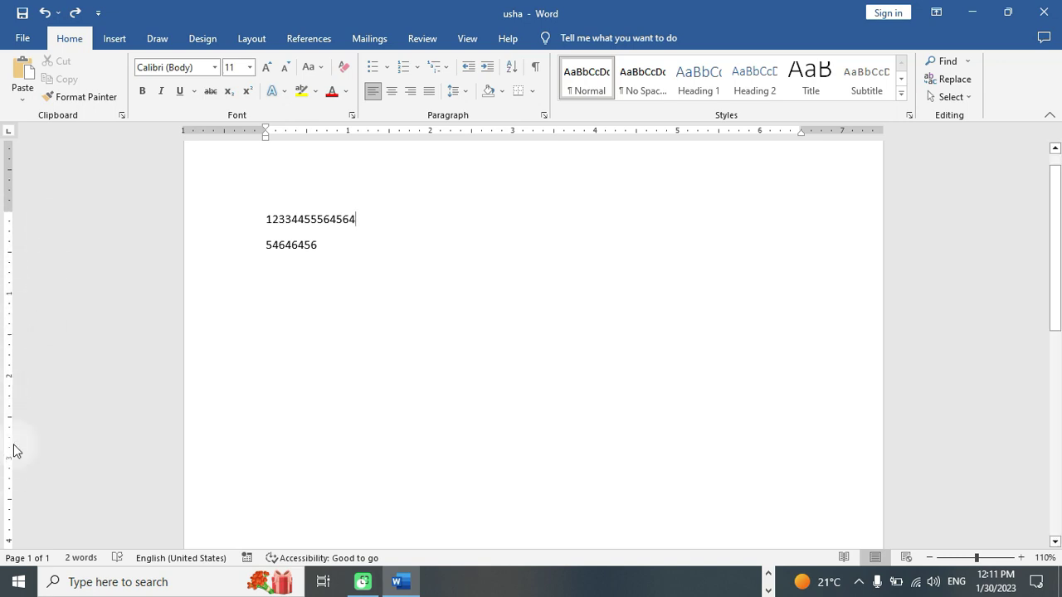
- Toggle the Ruler off and on in the View tab, then add an empty line below 54646456
{"action": "left_click", "coordinate": [475, 39]}
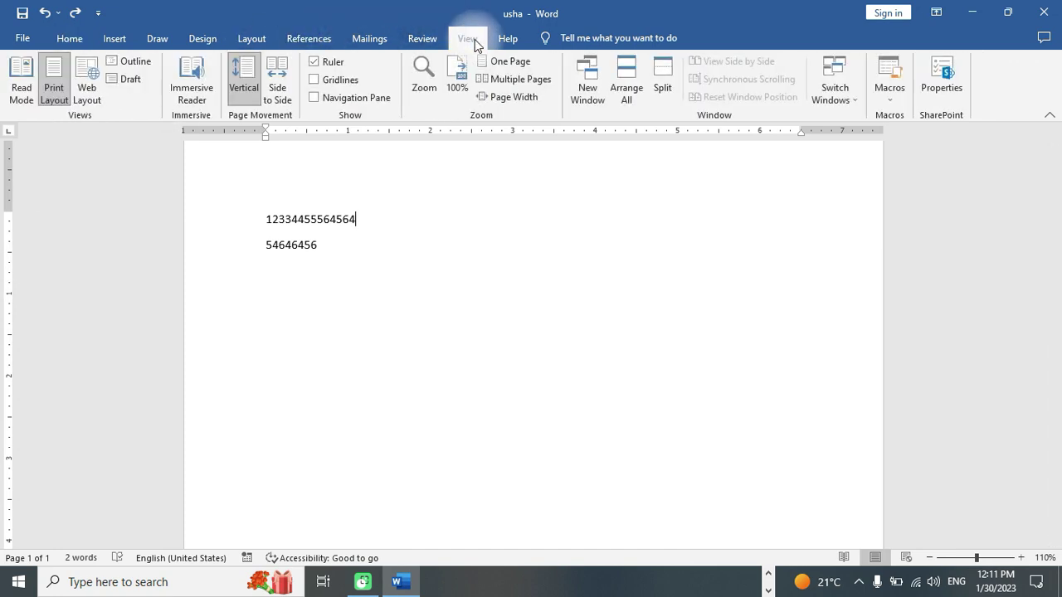
{"action": "left_click", "coordinate": [331, 68]}
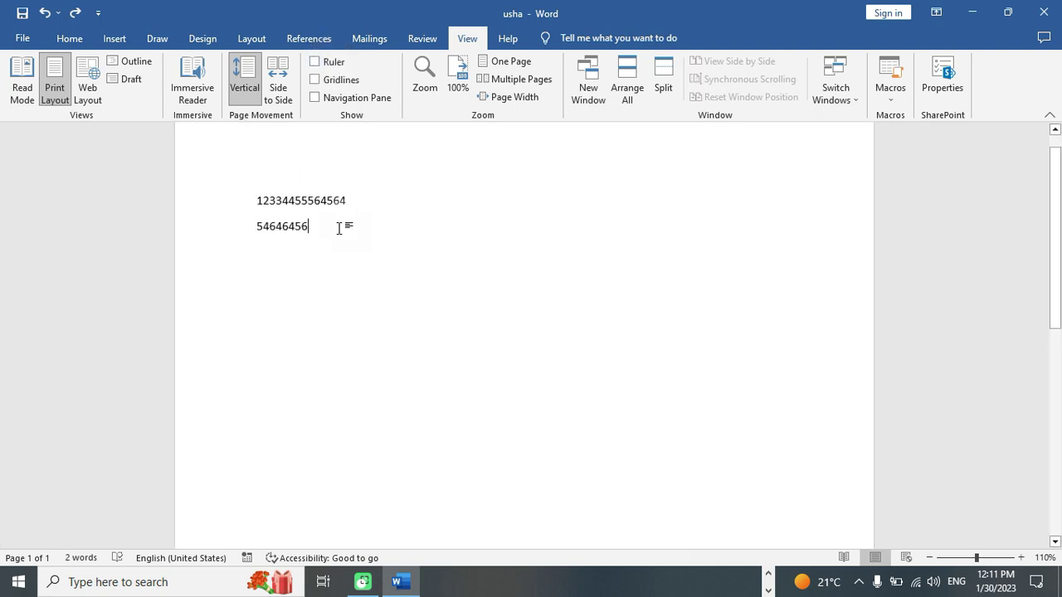
{"action": "left_click", "coordinate": [331, 66]}
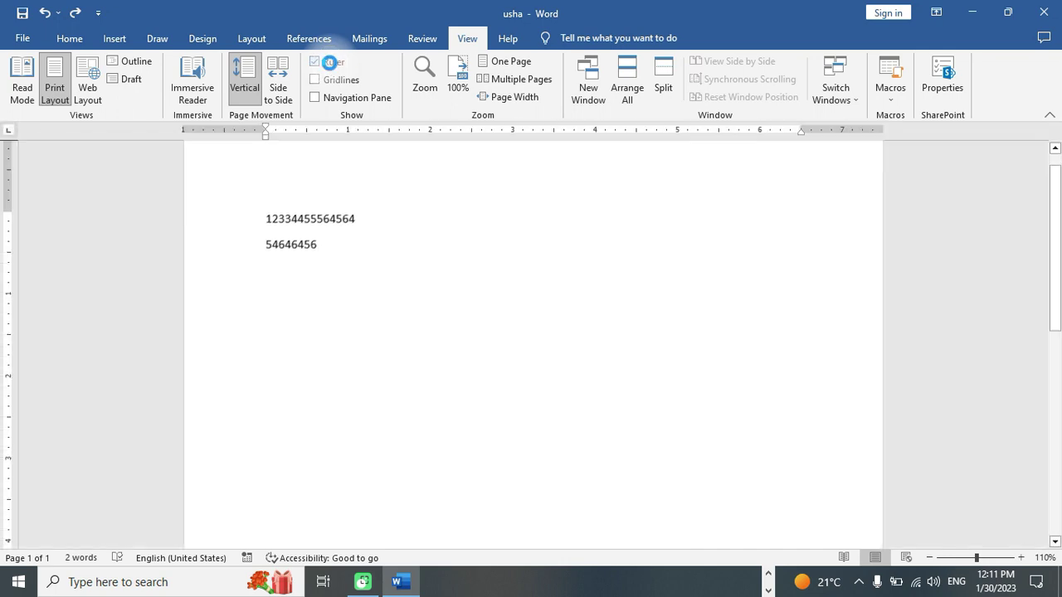
{"action": "key", "text": "Return"}
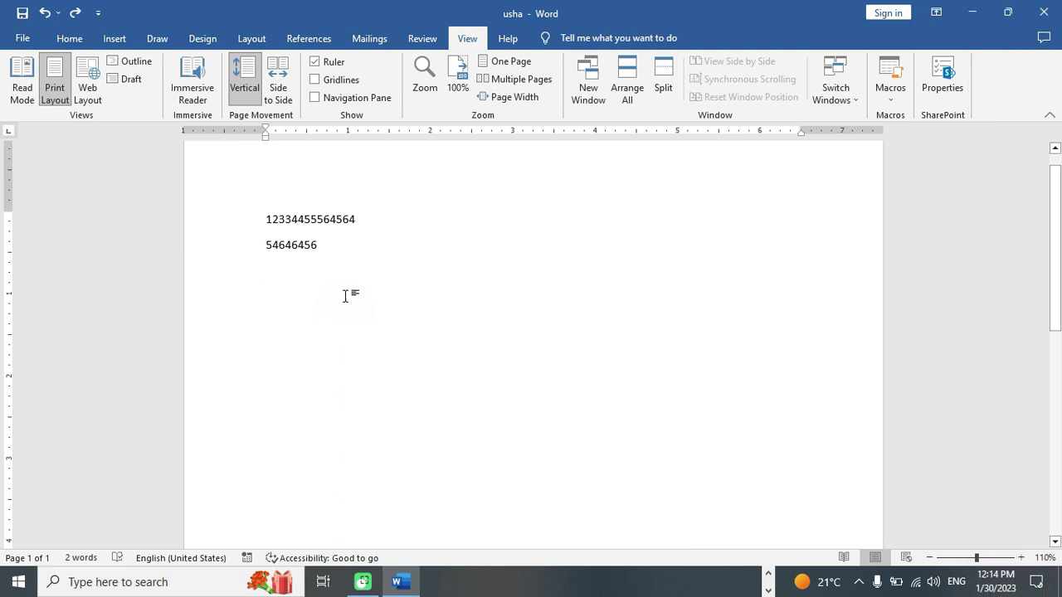
- Leave the File start page back to the usha document and select the Home tab
{"action": "left_click", "coordinate": [20, 39]}
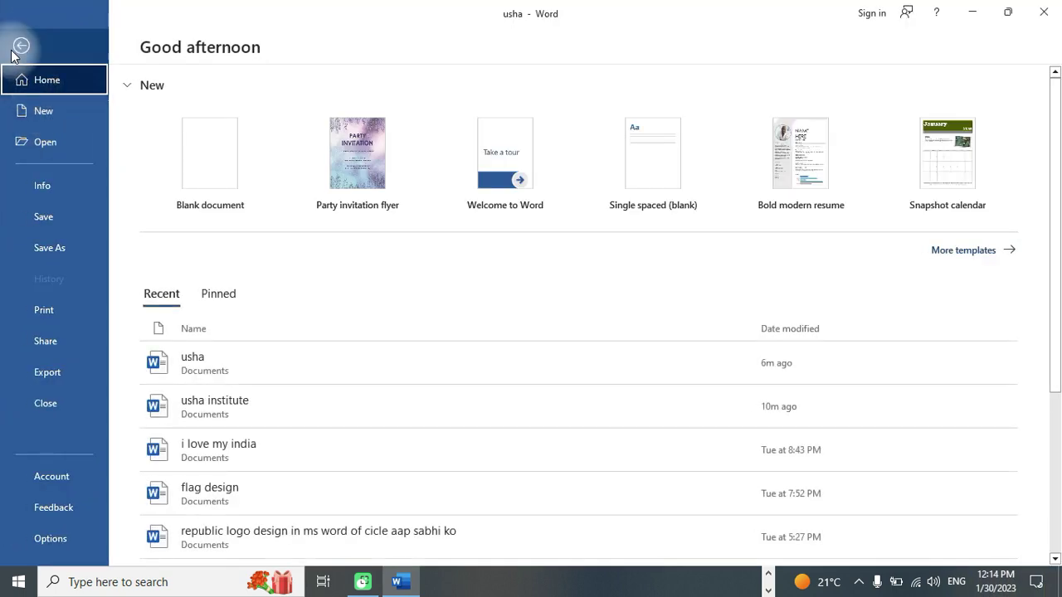
{"action": "left_click", "coordinate": [15, 47]}
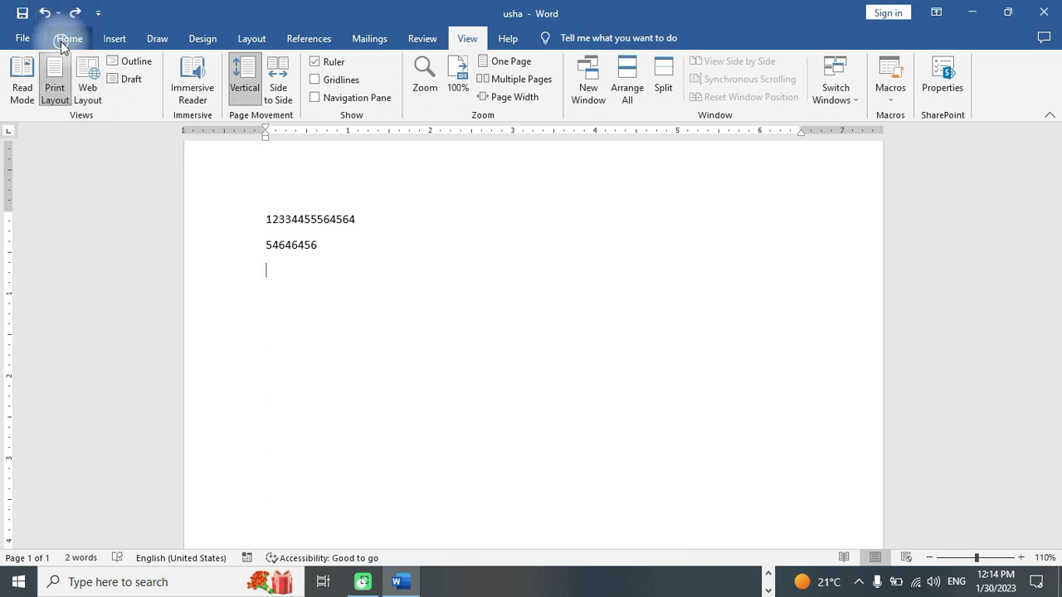
{"action": "left_click", "coordinate": [67, 39]}
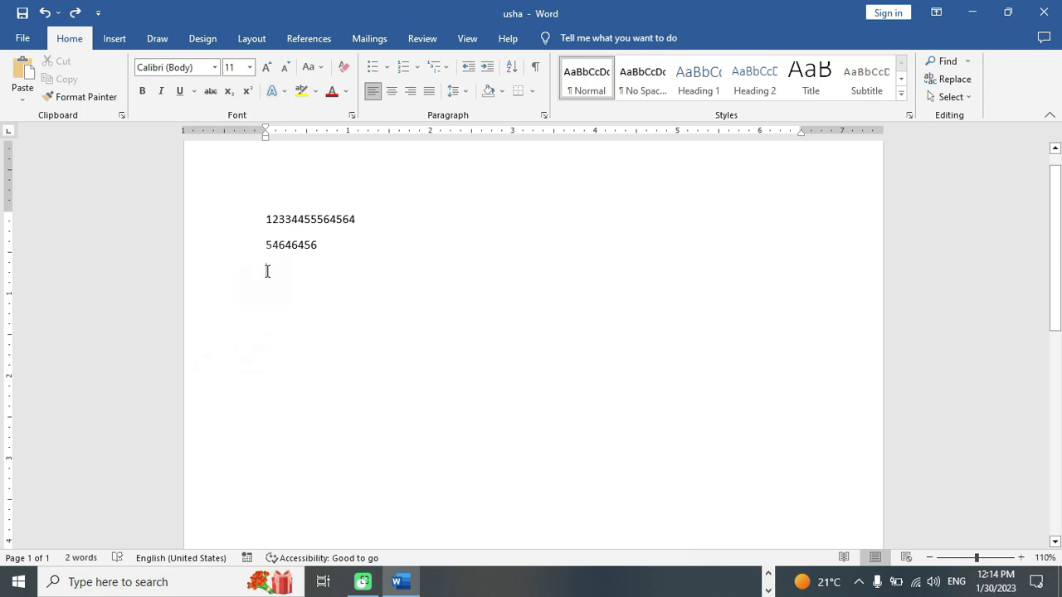
{"action": "left_click_drag", "start_coordinate": [292, 245], "coordinate": [287, 225]}
{"action": "left_click", "coordinate": [277, 218]}
- Scroll the usha document down and back up, then bring up the start page with Alt+F
{"action": "scroll", "coordinate": [323, 219], "scroll_direction": "down", "scroll_amount": 10}
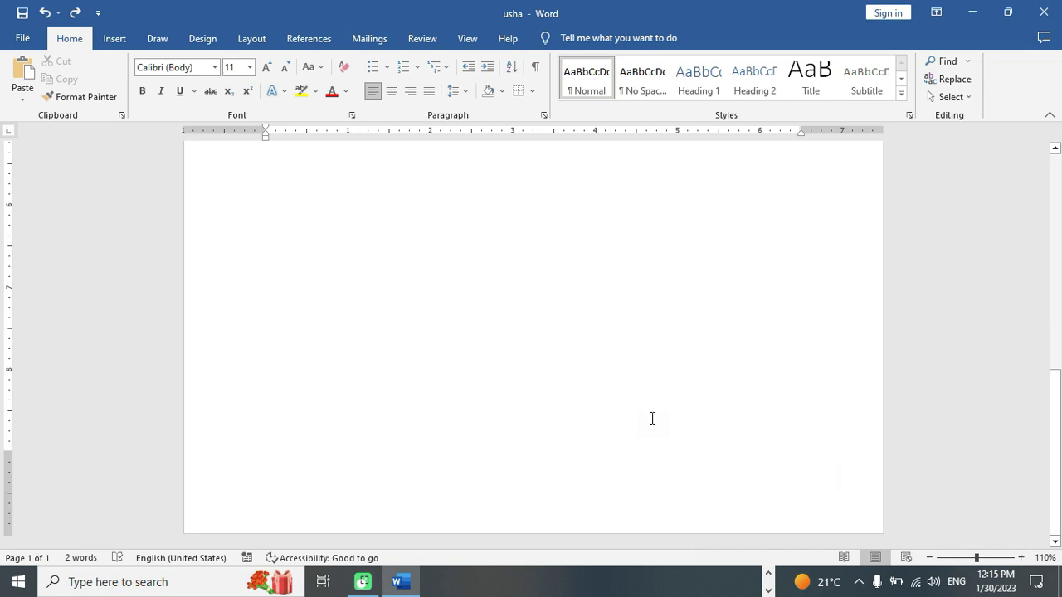
{"action": "scroll", "coordinate": [609, 402], "scroll_direction": "up", "scroll_amount": 10}
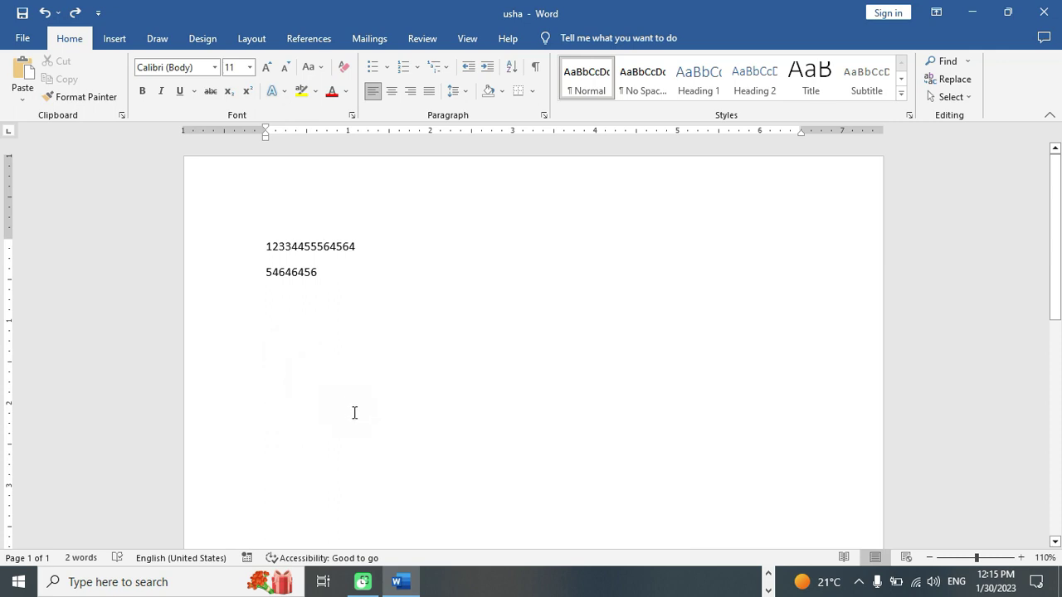
{"action": "key", "text": "alt+f"}
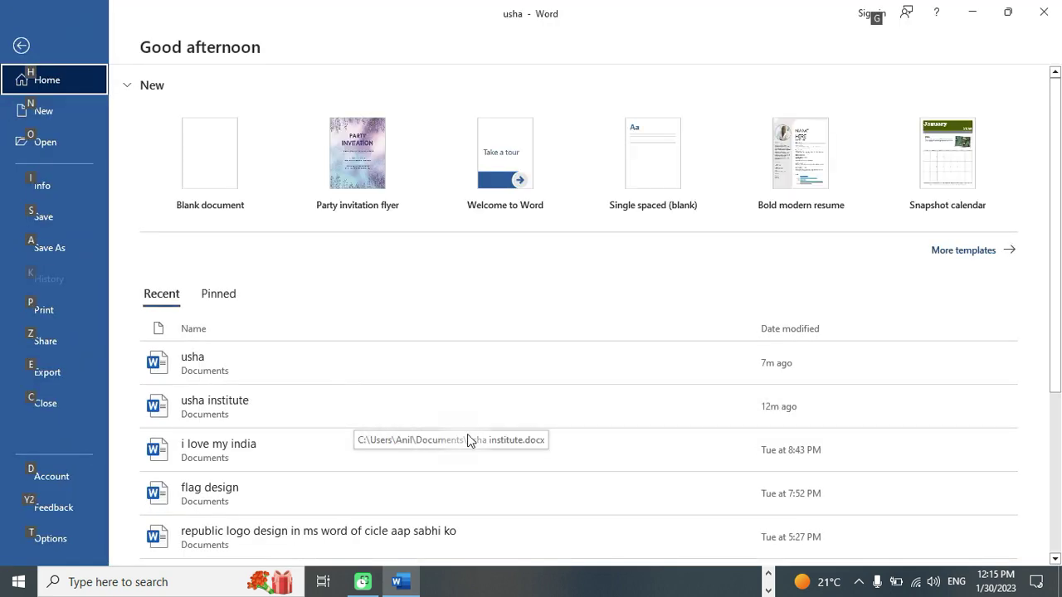
- Dismiss the shortcut letter hints and scroll through the Home page's recent files
{"action": "left_click", "coordinate": [307, 272]}
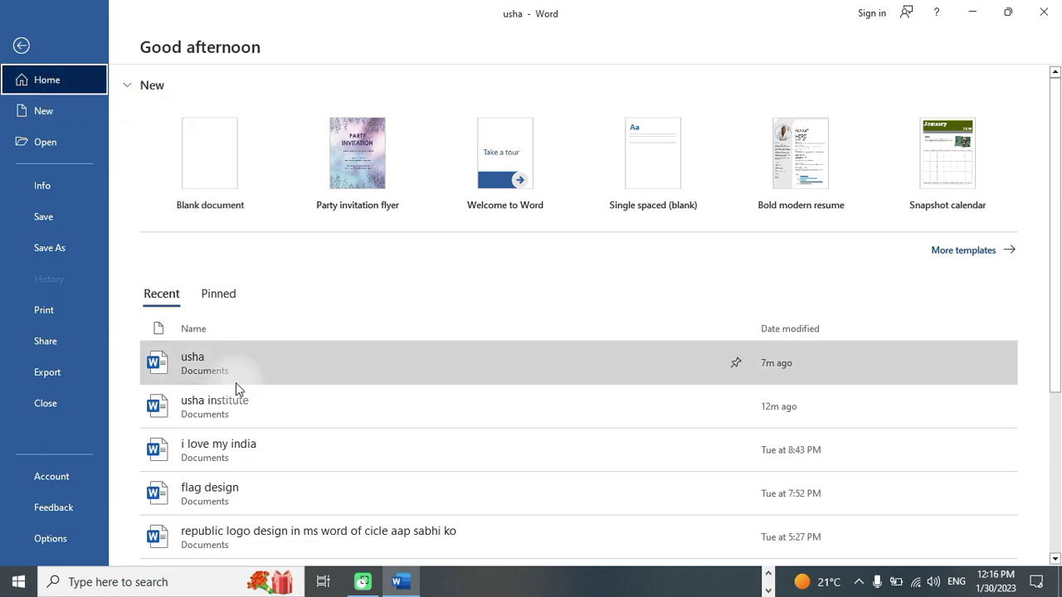
{"action": "scroll", "coordinate": [249, 379], "scroll_direction": "down", "scroll_amount": 5}
{"action": "scroll", "coordinate": [254, 373], "scroll_direction": "up", "scroll_amount": 5}
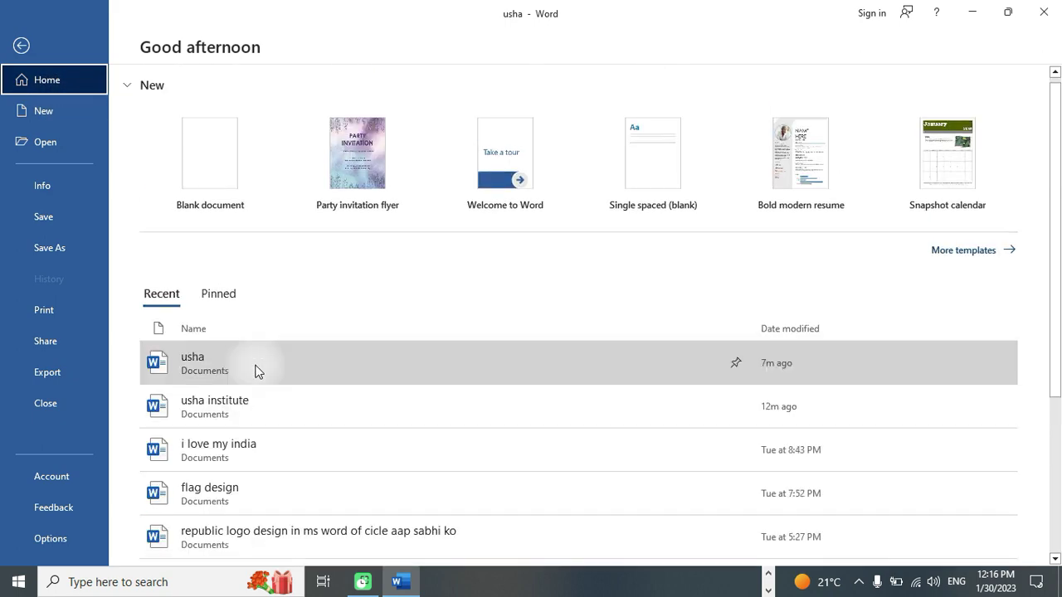
{"action": "scroll", "coordinate": [256, 371], "scroll_direction": "down", "scroll_amount": 1}
{"action": "scroll", "coordinate": [256, 369], "scroll_direction": "down", "scroll_amount": 2}
{"action": "scroll", "coordinate": [255, 365], "scroll_direction": "down", "scroll_amount": 2}
{"action": "scroll", "coordinate": [256, 363], "scroll_direction": "up", "scroll_amount": 3}
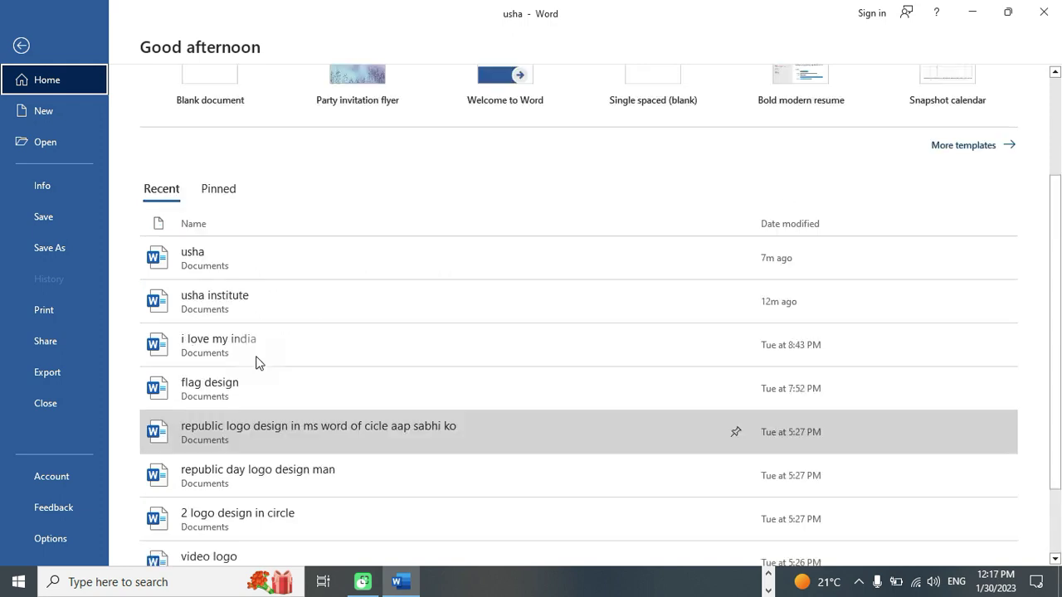
{"action": "scroll", "coordinate": [255, 363], "scroll_direction": "up", "scroll_amount": 2}
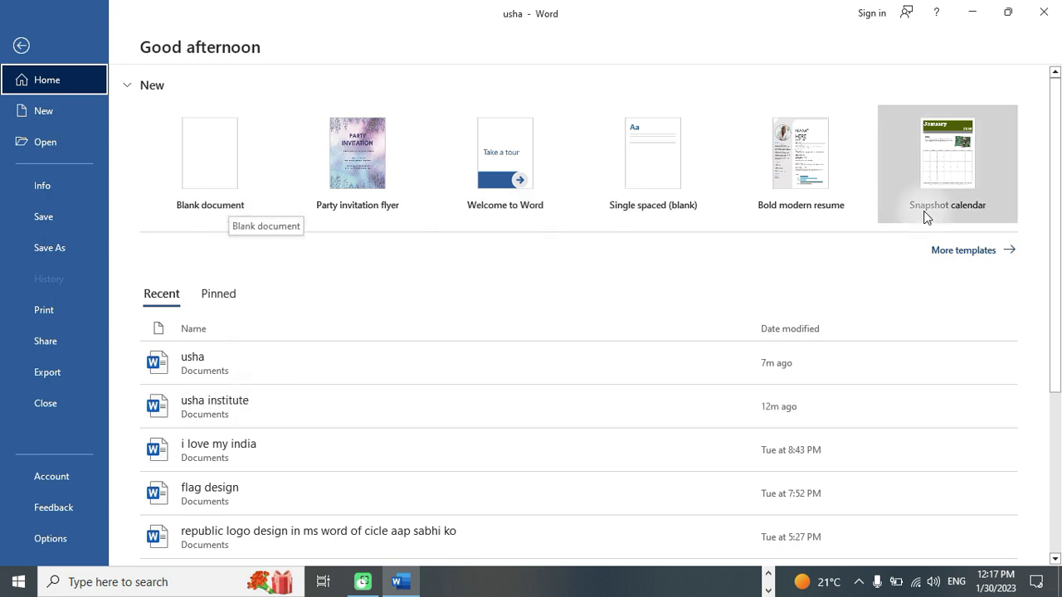
- Collapse the template gallery beside New and start blank document Document3
{"action": "left_click", "coordinate": [127, 85]}
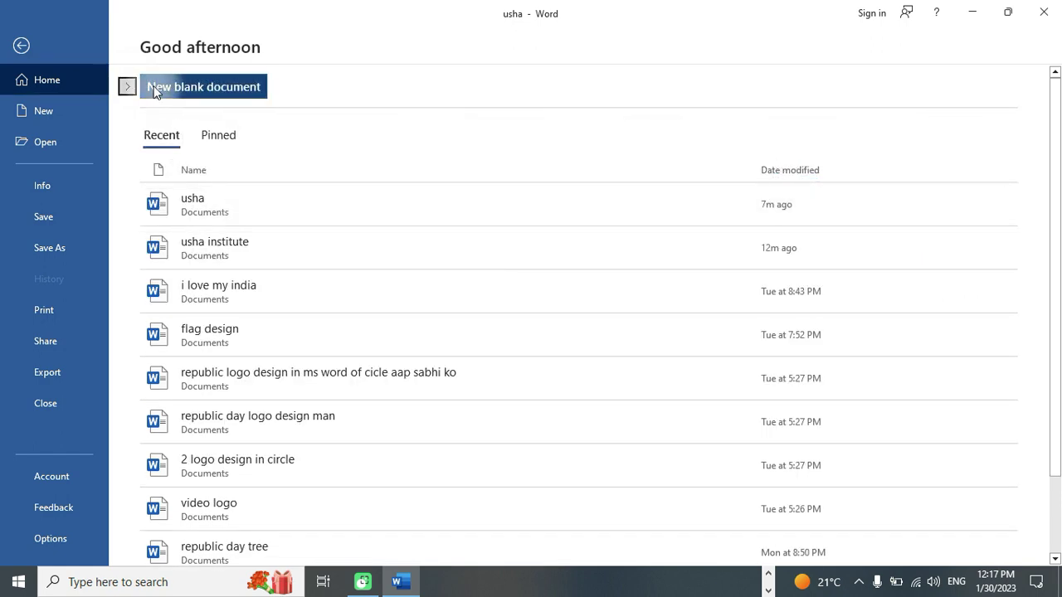
{"action": "left_click", "coordinate": [127, 86]}
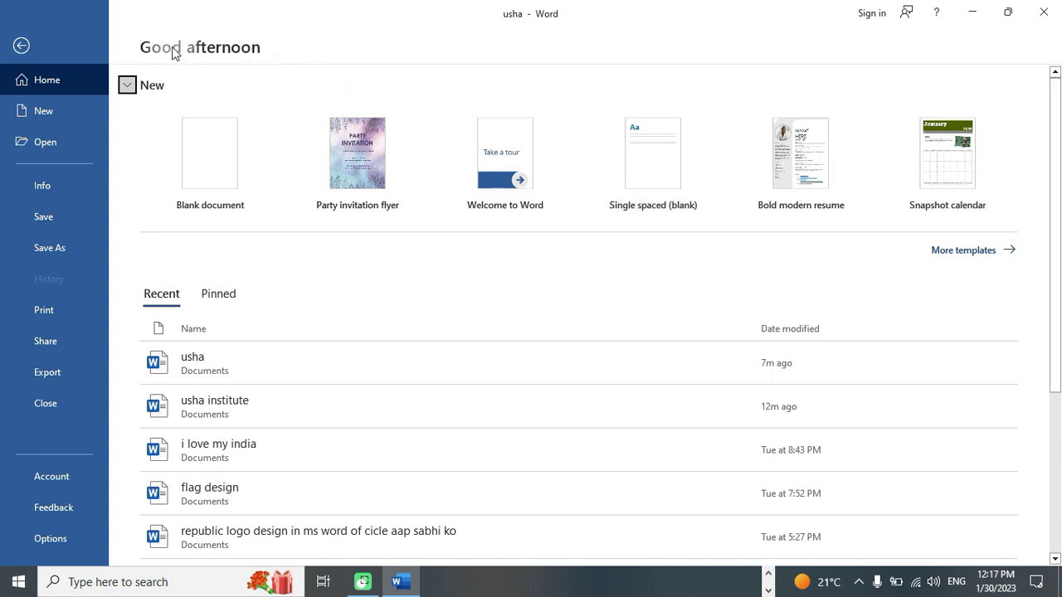
{"action": "left_click", "coordinate": [128, 88]}
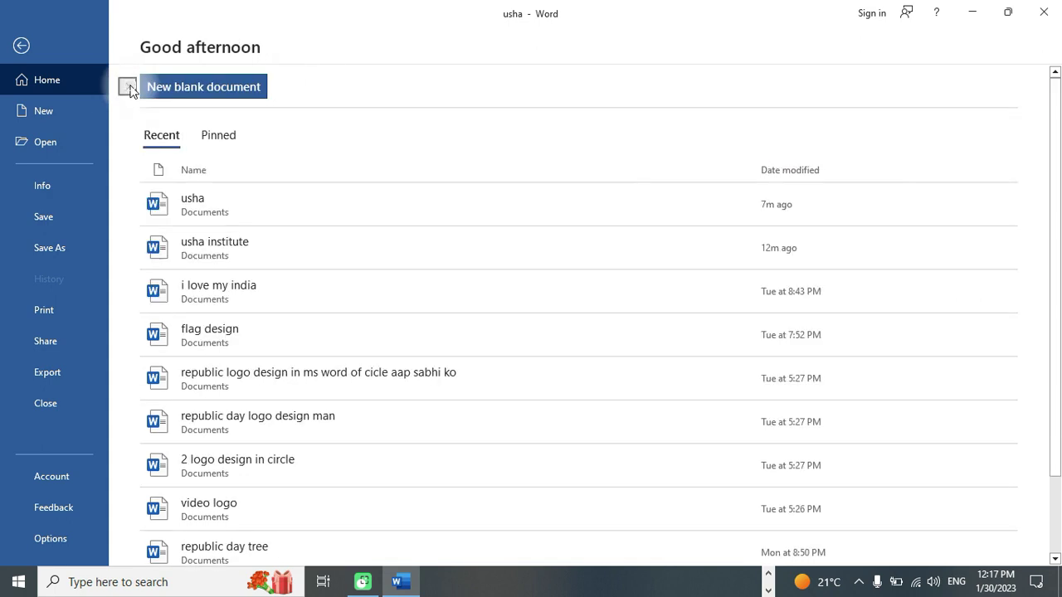
{"action": "left_click", "coordinate": [129, 88]}
{"action": "left_click", "coordinate": [128, 88]}
{"action": "left_click", "coordinate": [234, 87]}
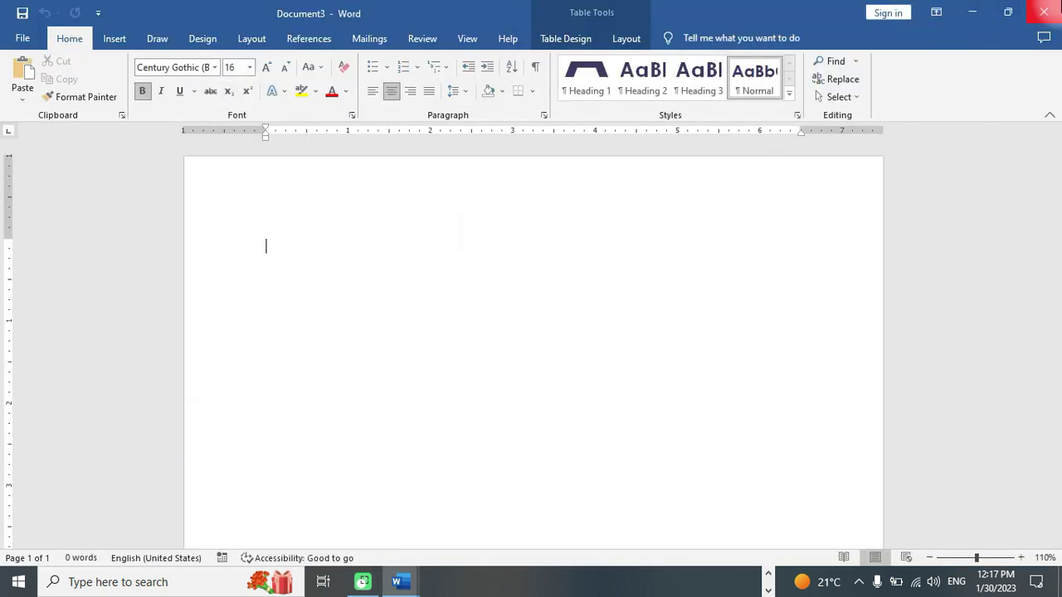
{"action": "left_click", "coordinate": [1043, 10]}
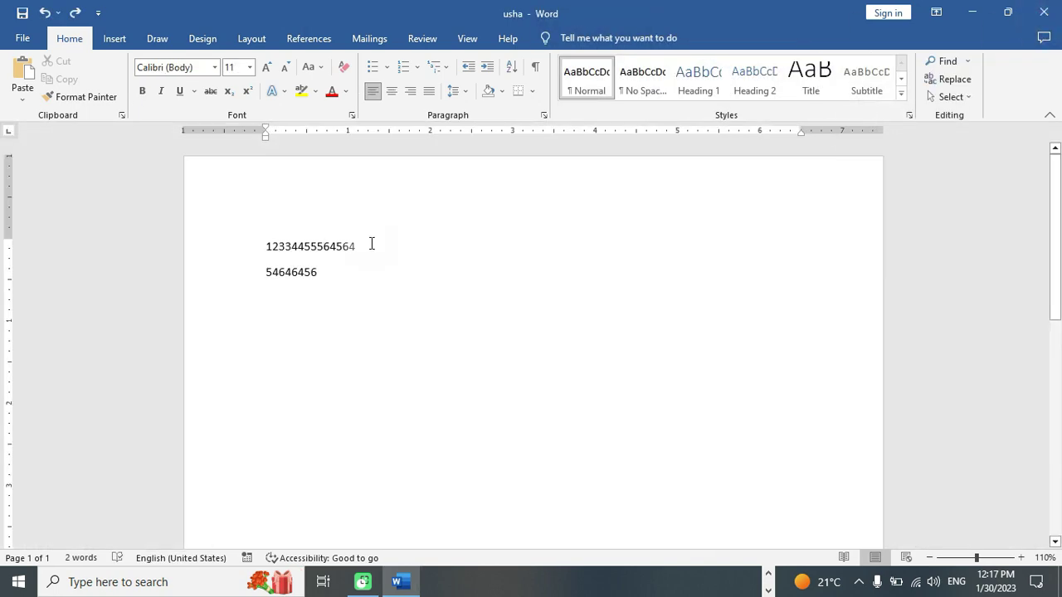
{"action": "left_click", "coordinate": [18, 35]}
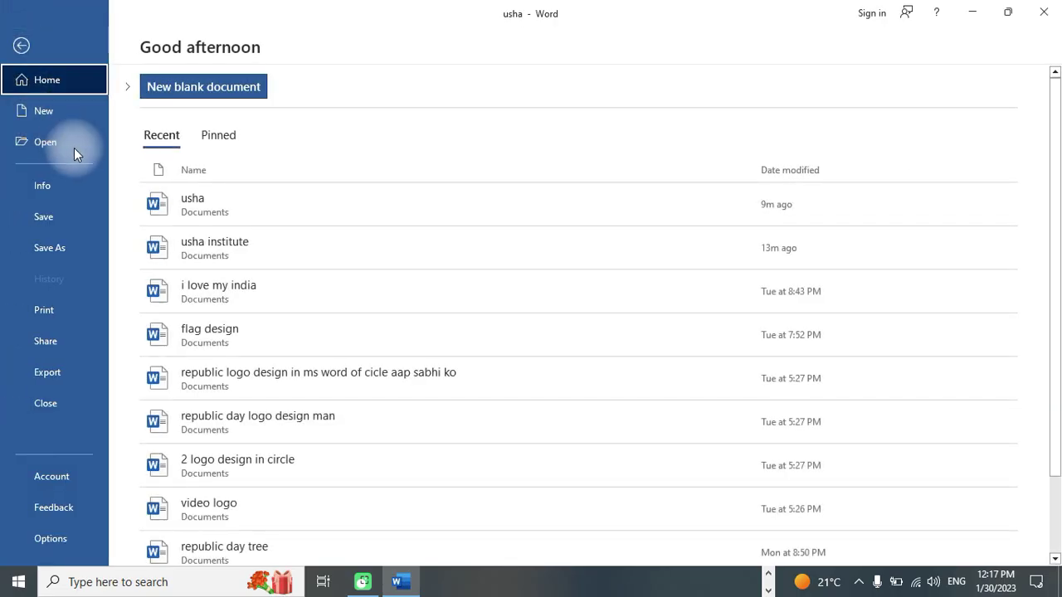
{"action": "left_click", "coordinate": [129, 87]}
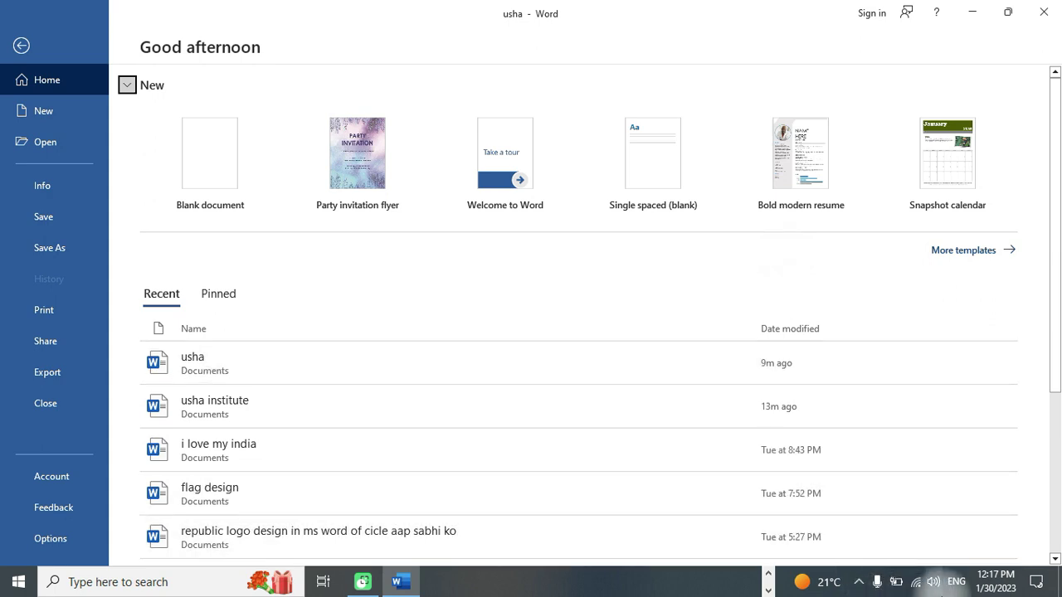
- Browse the full recent list via More documents, then return to the usha document
{"action": "mouse_move", "coordinate": [996, 580]}
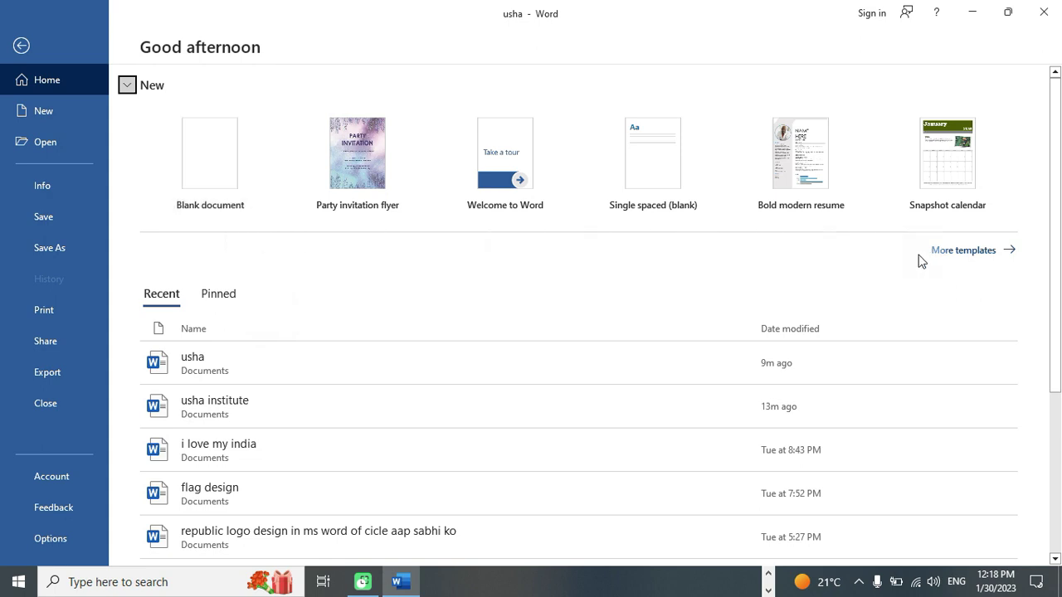
{"action": "scroll", "coordinate": [392, 357], "scroll_direction": "down", "scroll_amount": 3}
{"action": "scroll", "coordinate": [392, 345], "scroll_direction": "down", "scroll_amount": 1}
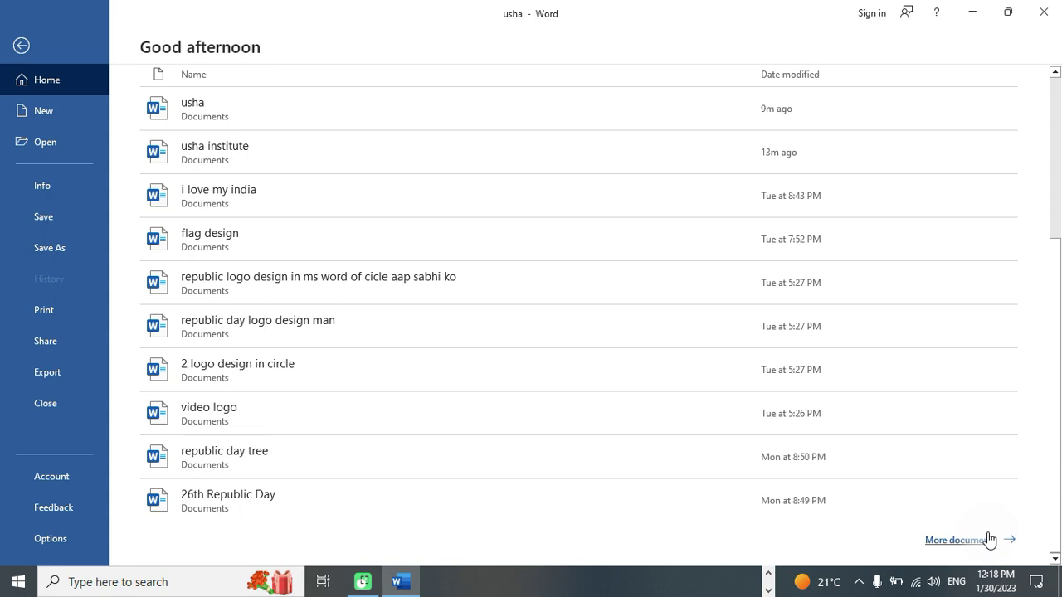
{"action": "left_click", "coordinate": [989, 541]}
{"action": "scroll", "coordinate": [700, 435], "scroll_direction": "up", "scroll_amount": 3}
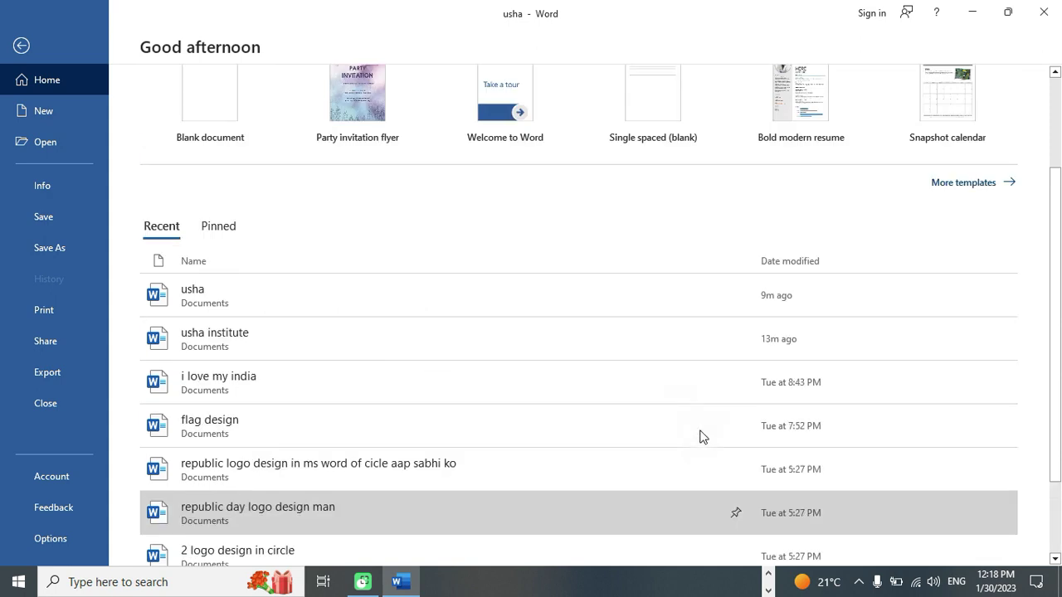
{"action": "scroll", "coordinate": [706, 373], "scroll_direction": "down", "scroll_amount": 1}
{"action": "scroll", "coordinate": [708, 338], "scroll_direction": "down", "scroll_amount": 1}
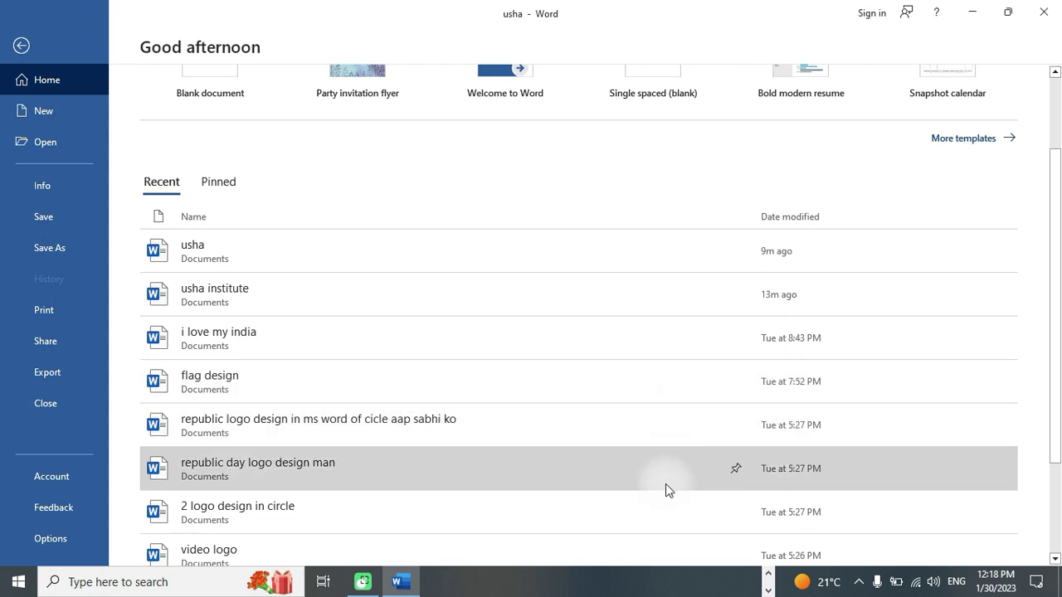
{"action": "scroll", "coordinate": [662, 515], "scroll_direction": "down", "scroll_amount": 2}
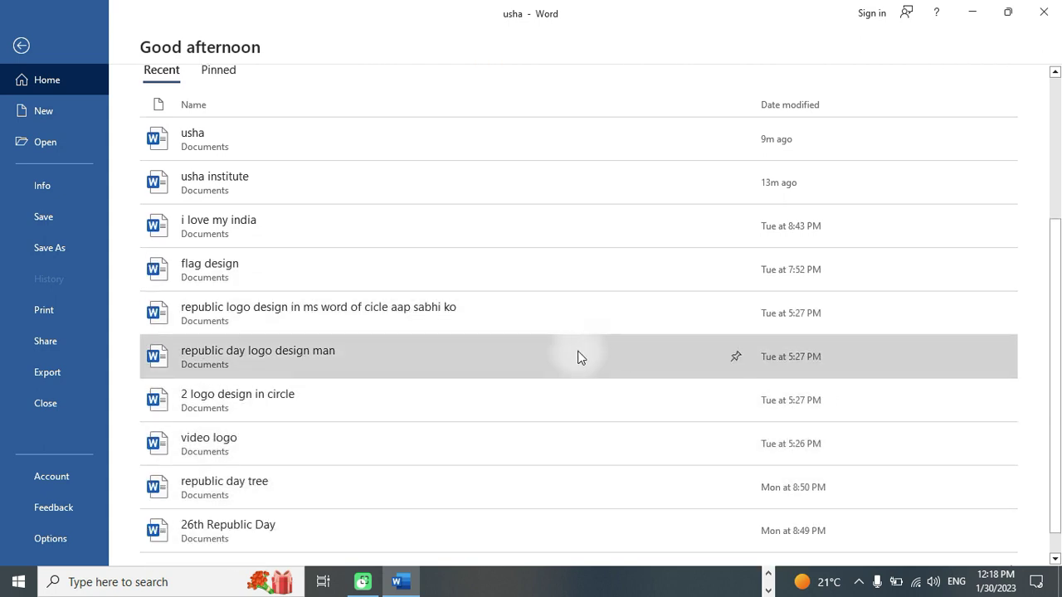
{"action": "scroll", "coordinate": [469, 523], "scroll_direction": "down", "scroll_amount": 1}
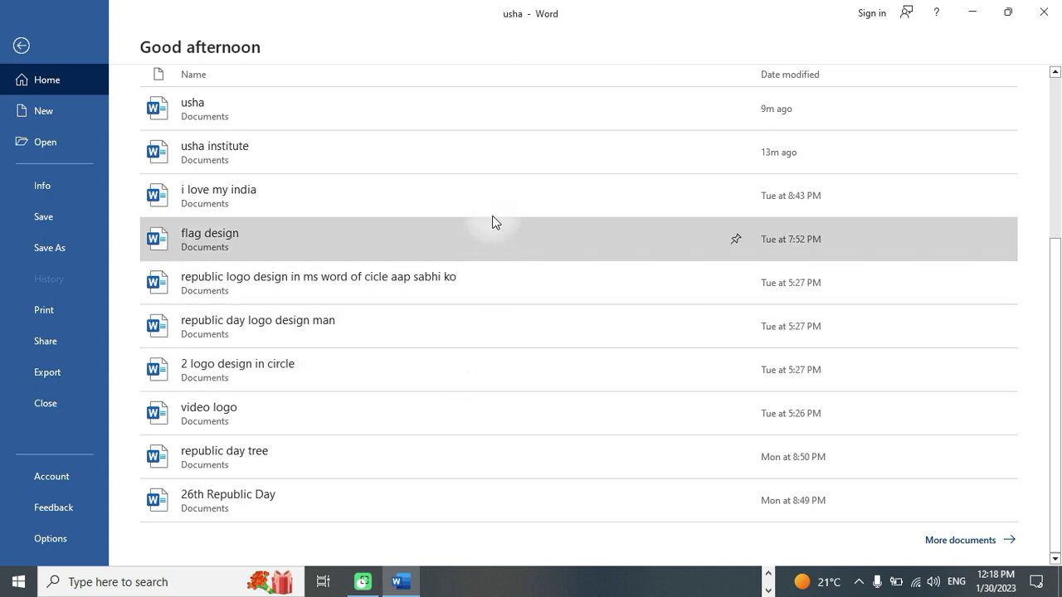
{"action": "scroll", "coordinate": [477, 166], "scroll_direction": "up", "scroll_amount": 3}
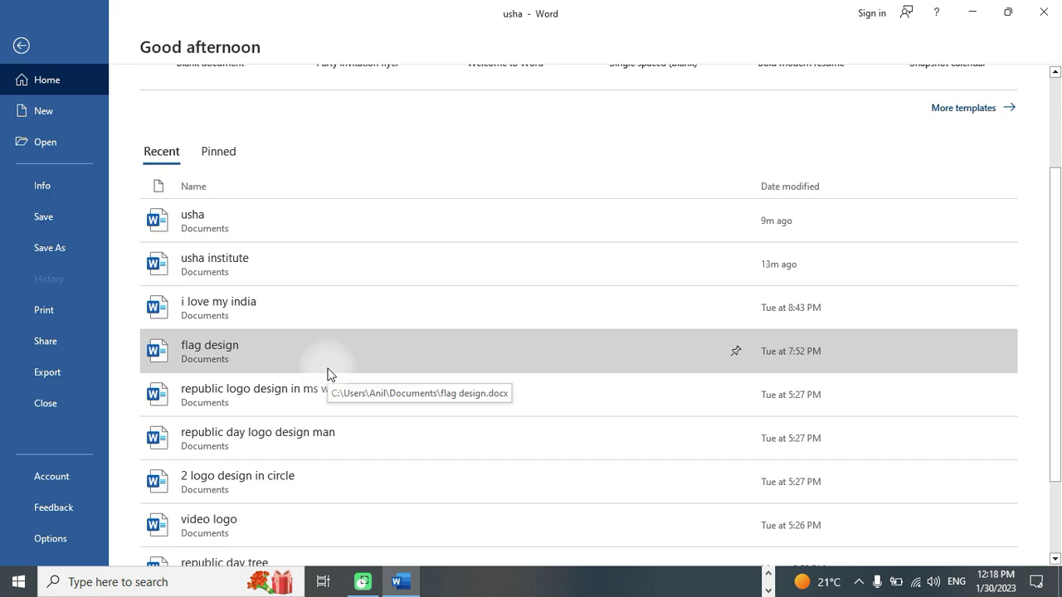
{"action": "left_click", "coordinate": [23, 43]}
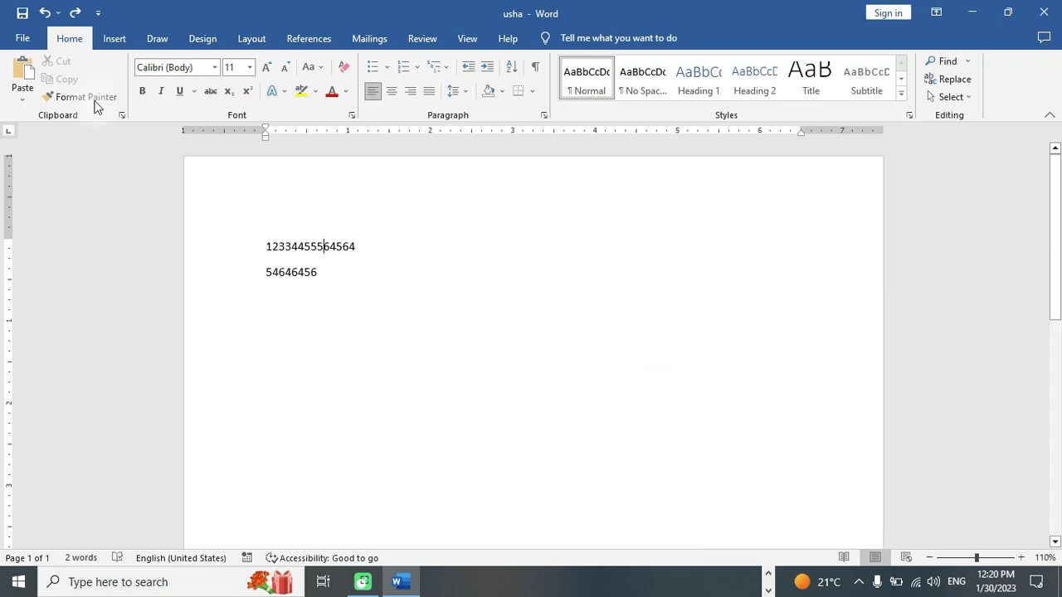
- Show the File > New page with Blank document and template options
{"action": "left_click", "coordinate": [22, 38]}
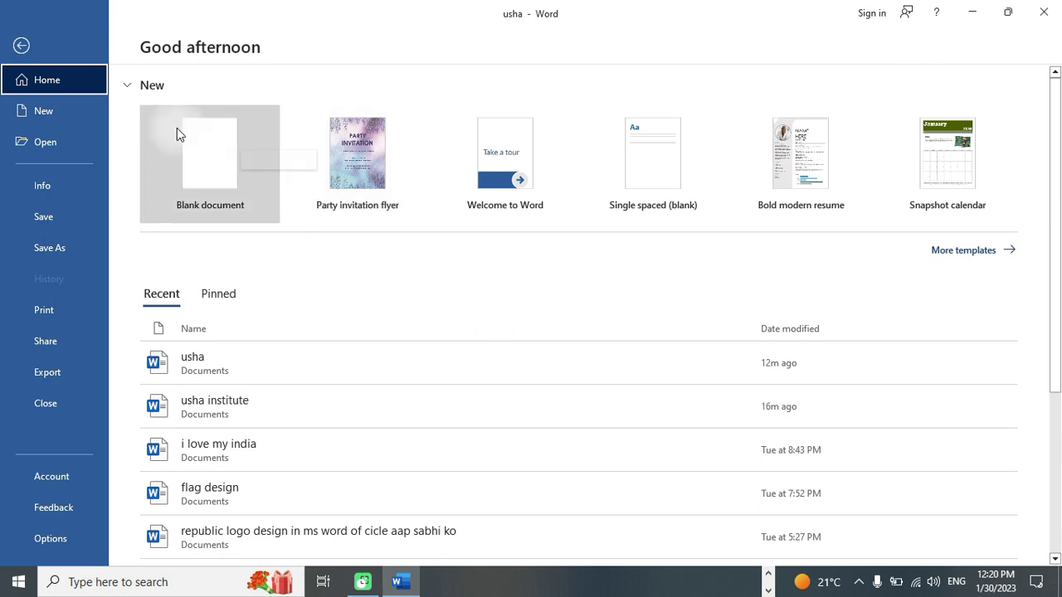
{"action": "left_click", "coordinate": [36, 116]}
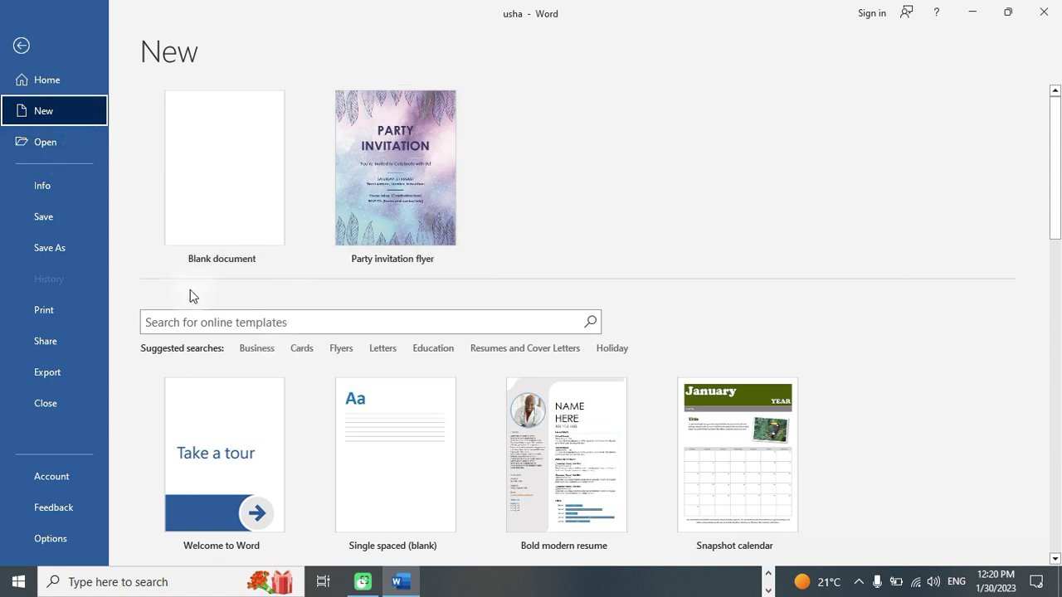
- Go via Home back to the New template gallery and scroll through the templates
{"action": "left_click", "coordinate": [24, 90]}
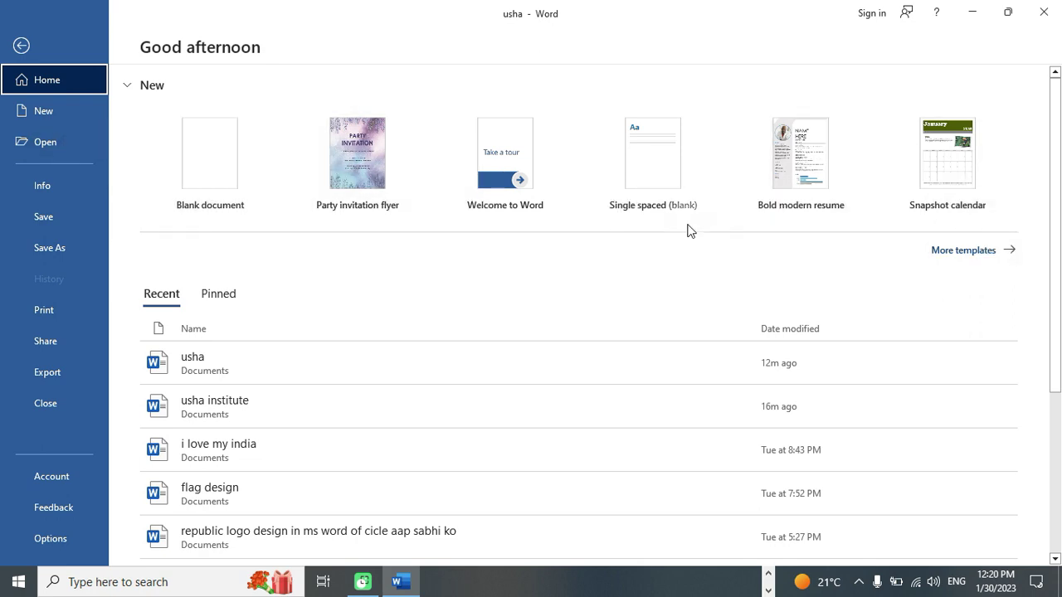
{"action": "left_click", "coordinate": [51, 110]}
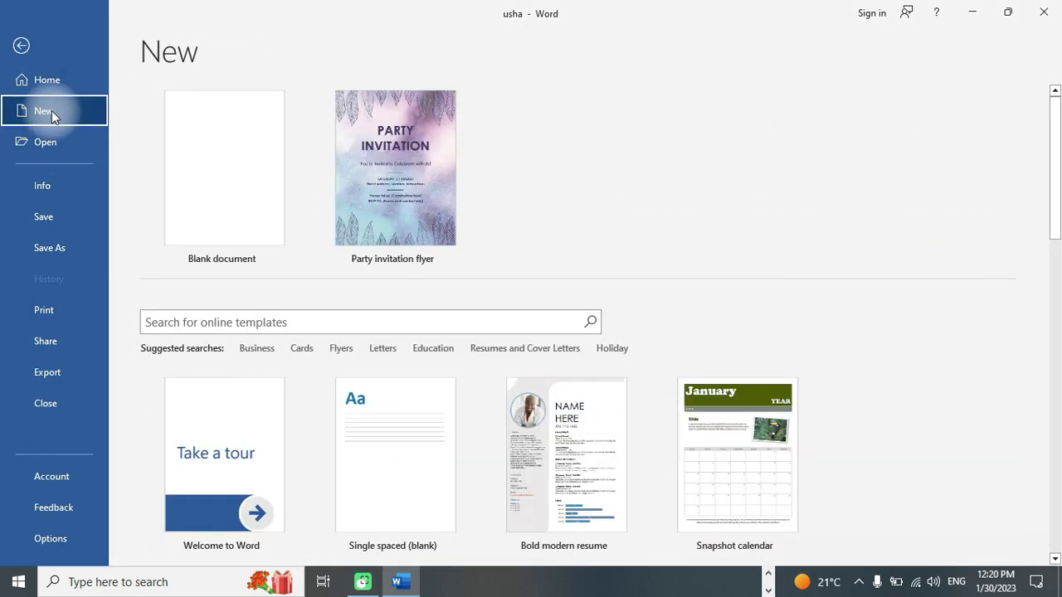
{"action": "scroll", "coordinate": [403, 181], "scroll_direction": "down", "scroll_amount": 1}
{"action": "scroll", "coordinate": [406, 221], "scroll_direction": "down", "scroll_amount": 3}
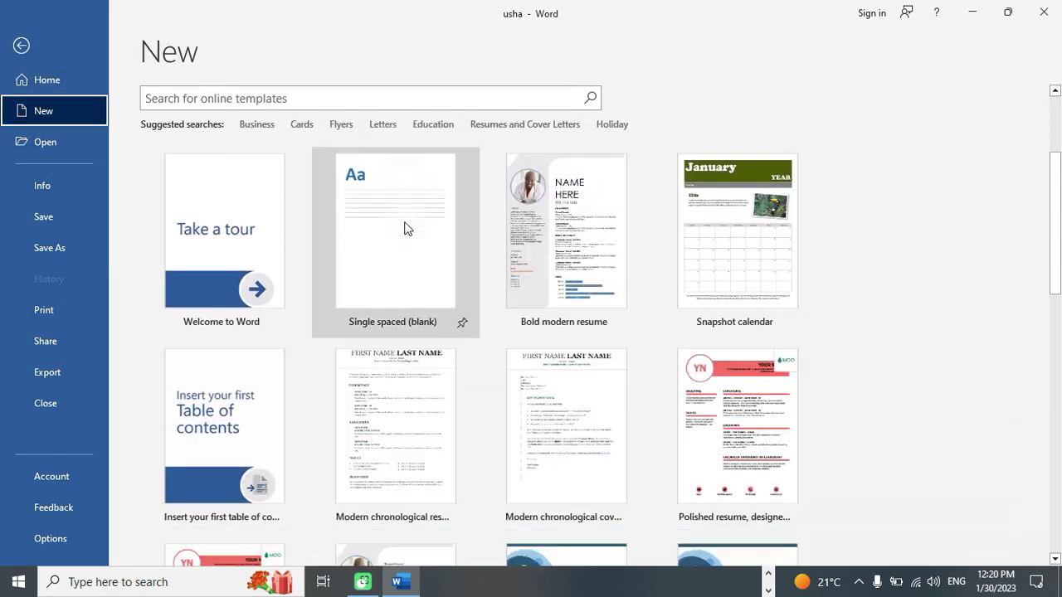
{"action": "scroll", "coordinate": [406, 227], "scroll_direction": "down", "scroll_amount": 5}
{"action": "scroll", "coordinate": [406, 229], "scroll_direction": "down", "scroll_amount": 3}
{"action": "scroll", "coordinate": [406, 231], "scroll_direction": "down", "scroll_amount": 3}
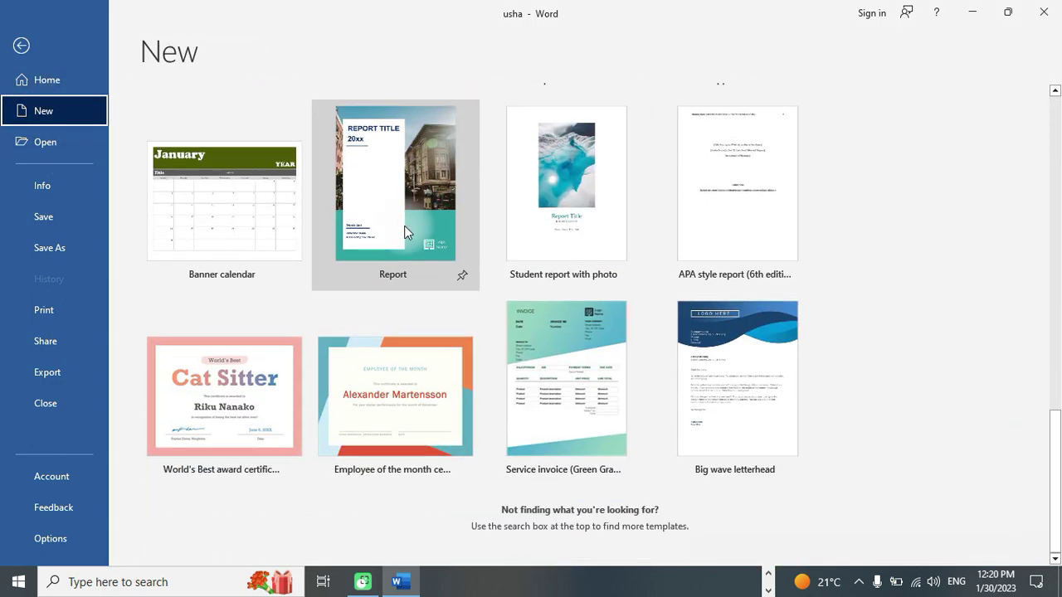
{"action": "scroll", "coordinate": [405, 233], "scroll_direction": "up", "scroll_amount": 3}
{"action": "scroll", "coordinate": [405, 232], "scroll_direction": "up", "scroll_amount": 5}
{"action": "scroll", "coordinate": [405, 232], "scroll_direction": "up", "scroll_amount": 1}
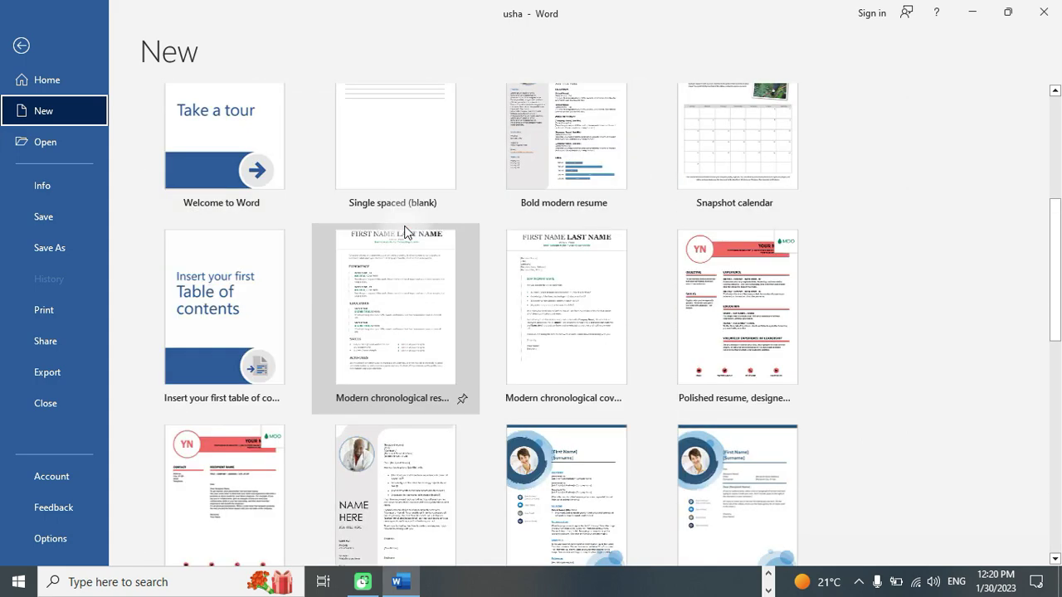
- Scroll back to the top and put the cursor in the Search for online templates box
{"action": "scroll", "coordinate": [557, 273], "scroll_direction": "down", "scroll_amount": 3}
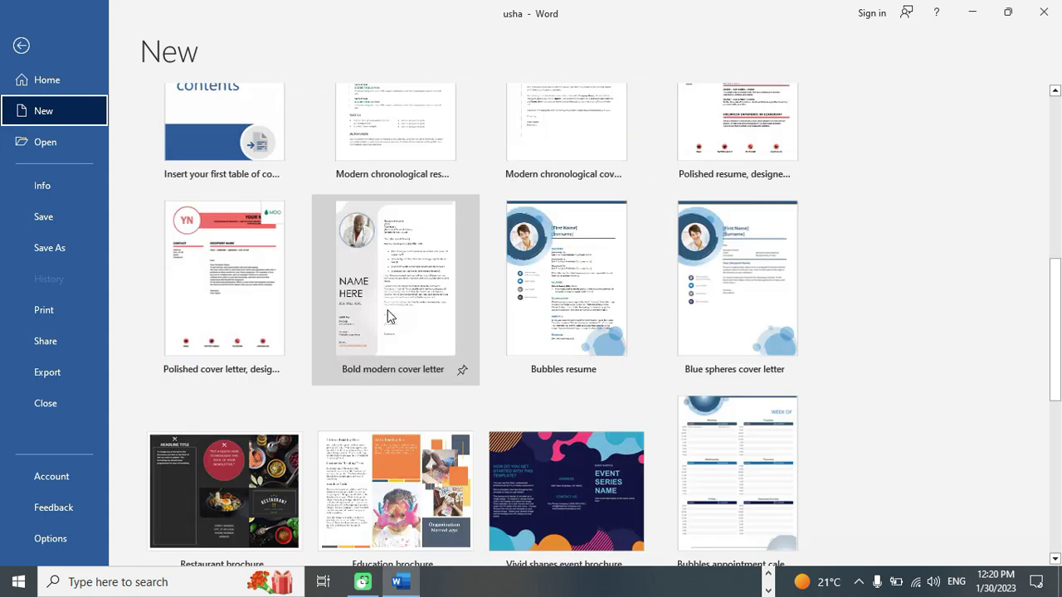
{"action": "scroll", "coordinate": [374, 300], "scroll_direction": "down", "scroll_amount": 3}
{"action": "scroll", "coordinate": [373, 300], "scroll_direction": "down", "scroll_amount": 3}
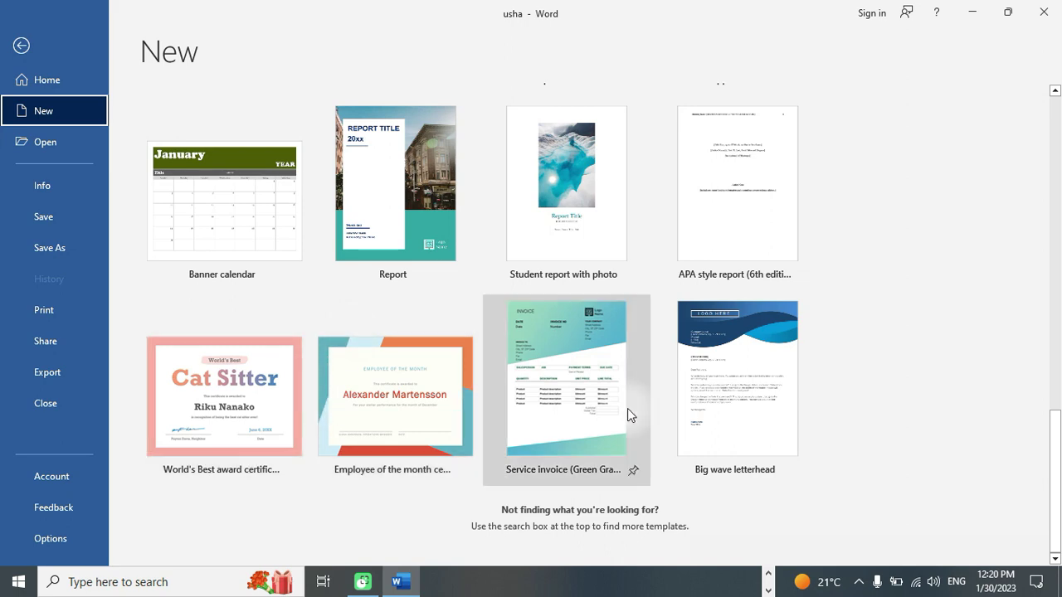
{"action": "scroll", "coordinate": [285, 244], "scroll_direction": "up", "scroll_amount": 2}
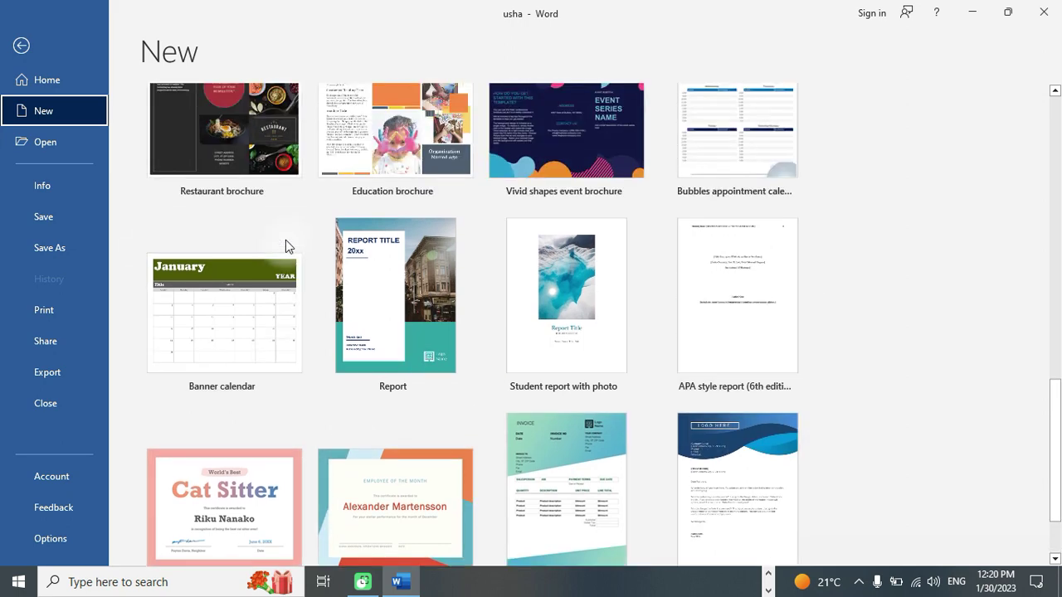
{"action": "scroll", "coordinate": [526, 260], "scroll_direction": "up", "scroll_amount": 2}
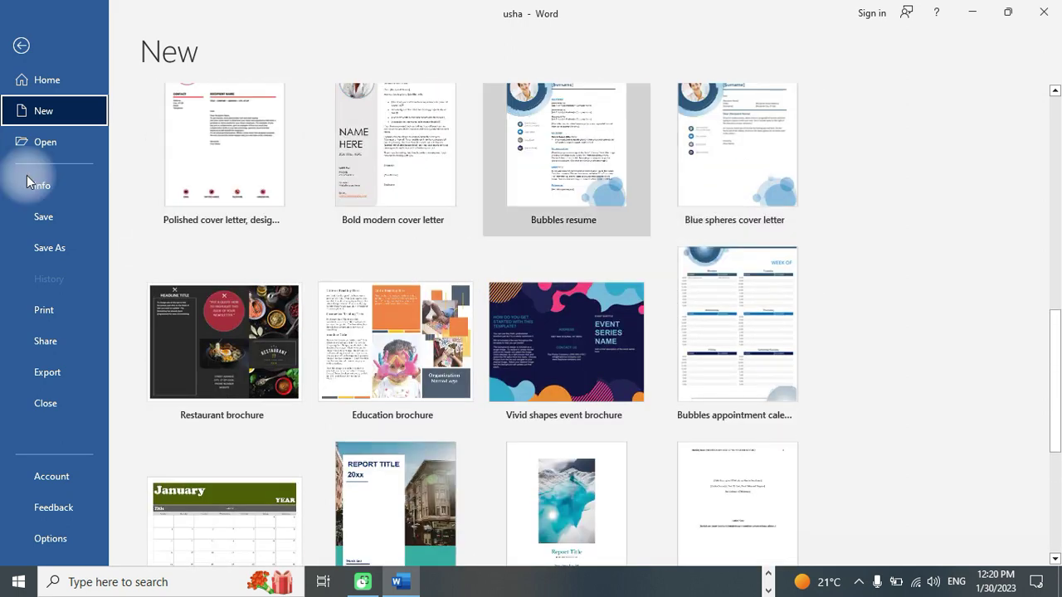
{"action": "scroll", "coordinate": [674, 272], "scroll_direction": "up", "scroll_amount": 1}
{"action": "scroll", "coordinate": [676, 249], "scroll_direction": "up", "scroll_amount": 2}
{"action": "scroll", "coordinate": [565, 222], "scroll_direction": "up", "scroll_amount": 2}
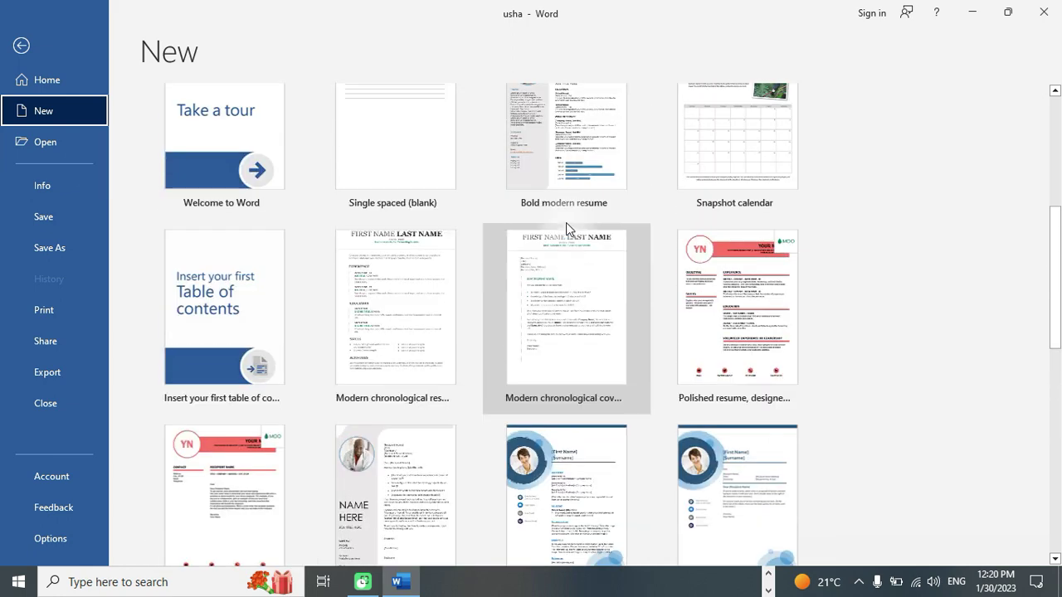
{"action": "scroll", "coordinate": [704, 351], "scroll_direction": "up", "scroll_amount": 2}
{"action": "scroll", "coordinate": [282, 351], "scroll_direction": "up", "scroll_amount": 2}
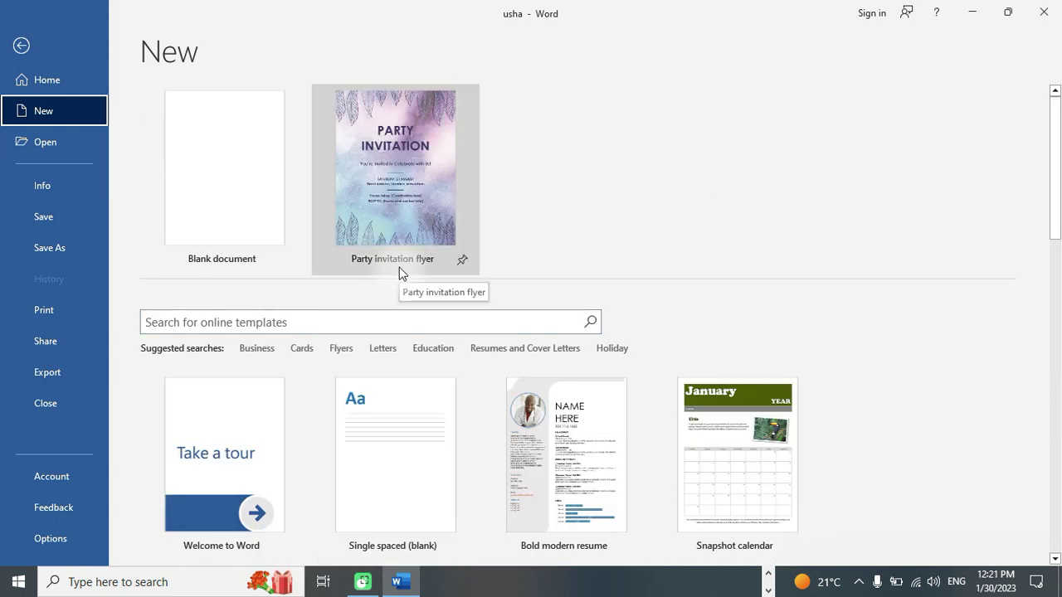
{"action": "left_click", "coordinate": [348, 324]}
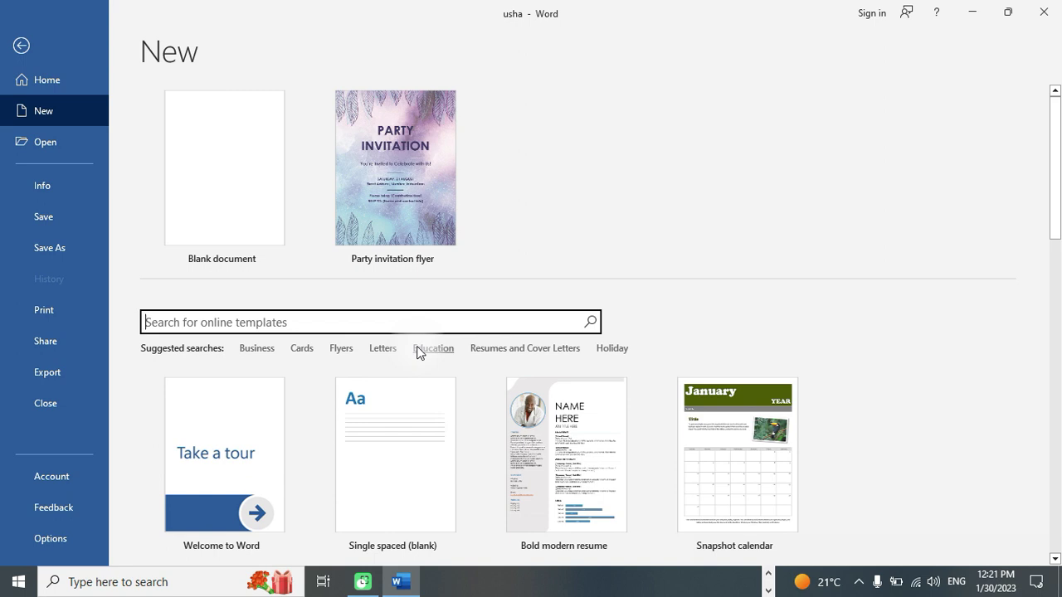
- Search the online templates for 'christmas' and look over the loading results
{"action": "type", "text": "chr"}
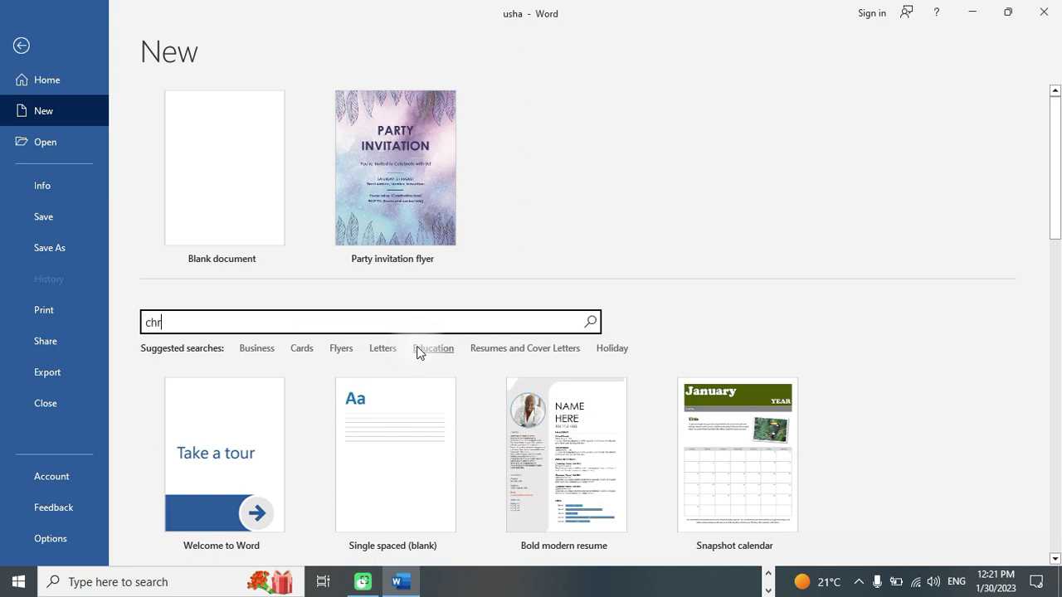
{"action": "type", "text": "istmas"}
{"action": "key", "text": "Return"}
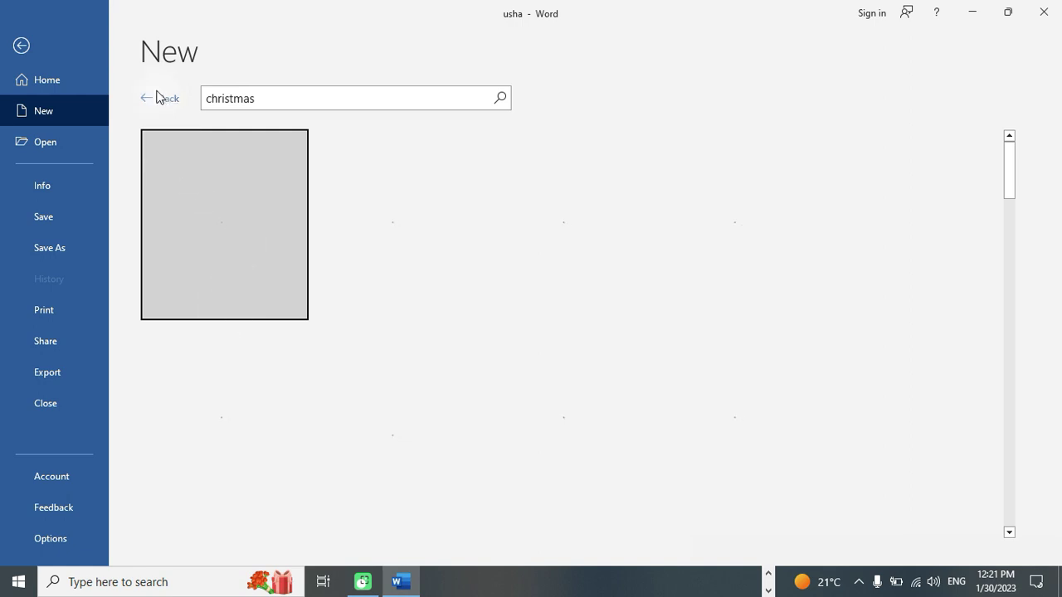
{"action": "scroll", "coordinate": [678, 385], "scroll_direction": "down", "scroll_amount": 3}
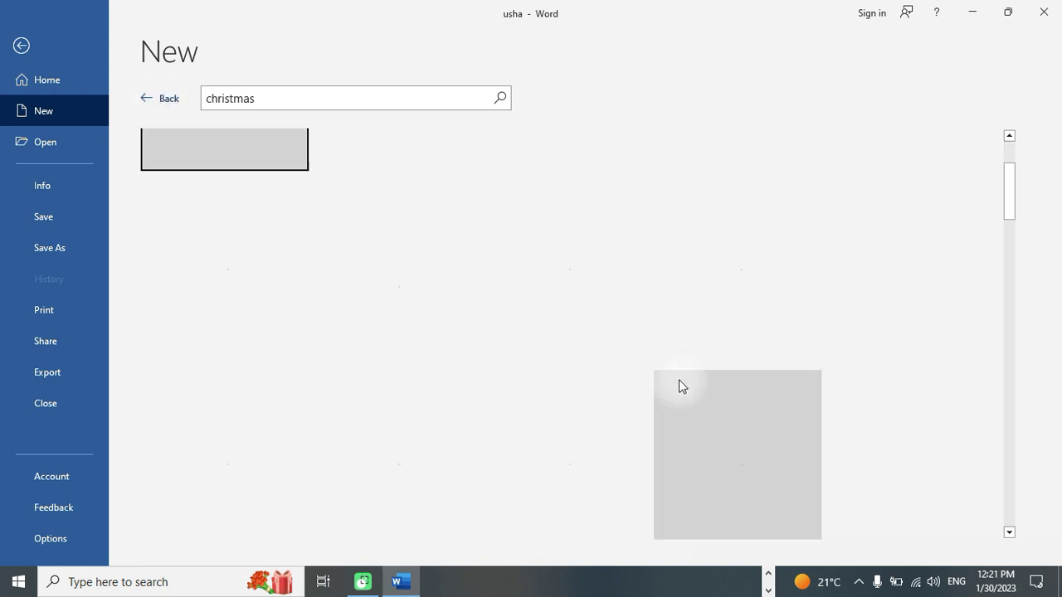
{"action": "scroll", "coordinate": [680, 384], "scroll_direction": "up", "scroll_amount": 2}
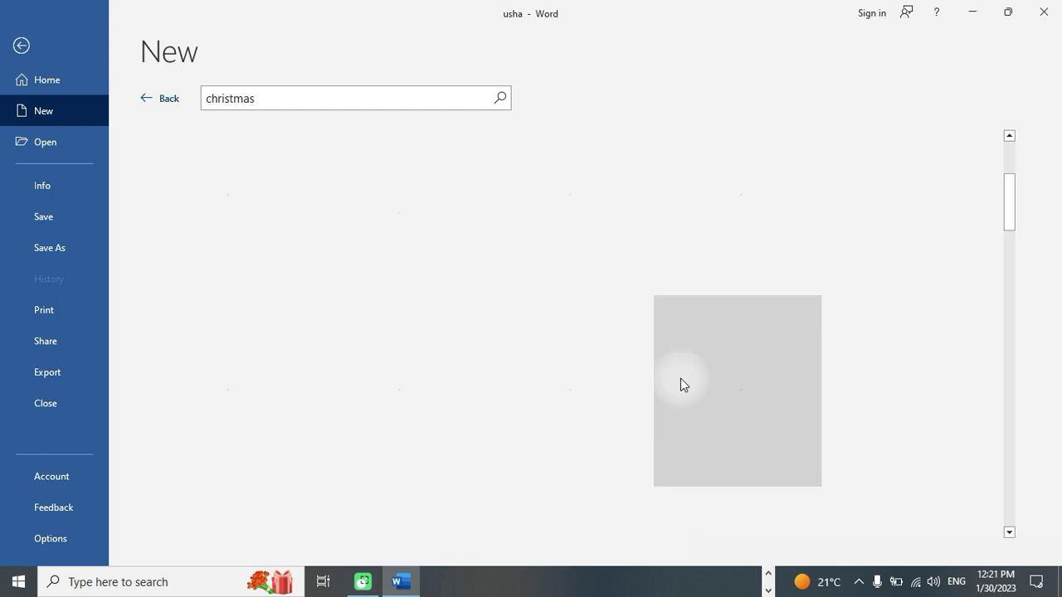
{"action": "scroll", "coordinate": [680, 384], "scroll_direction": "up", "scroll_amount": 1}
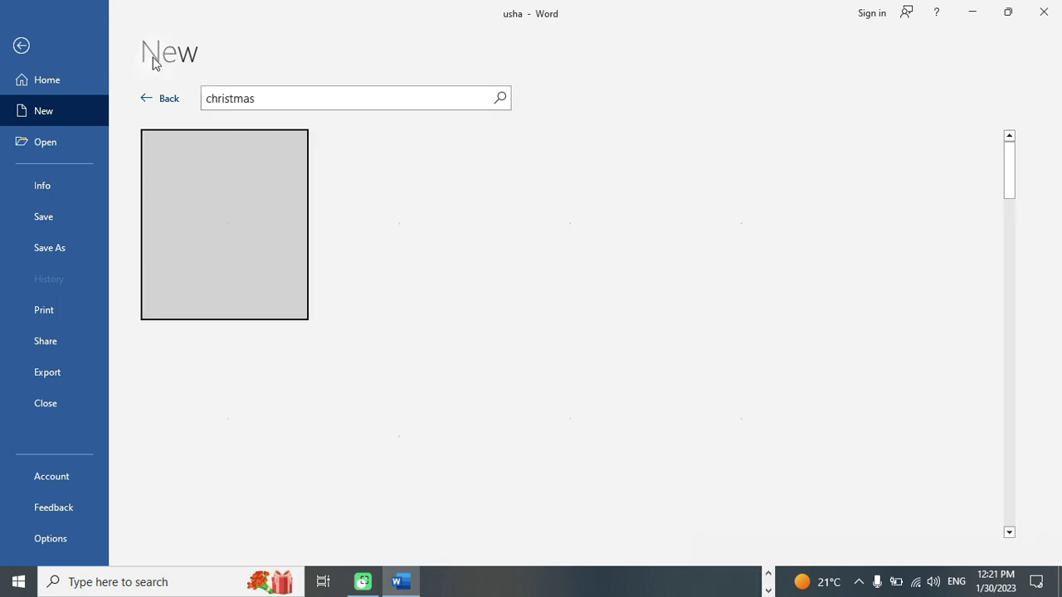
{"action": "left_click", "coordinate": [147, 98]}
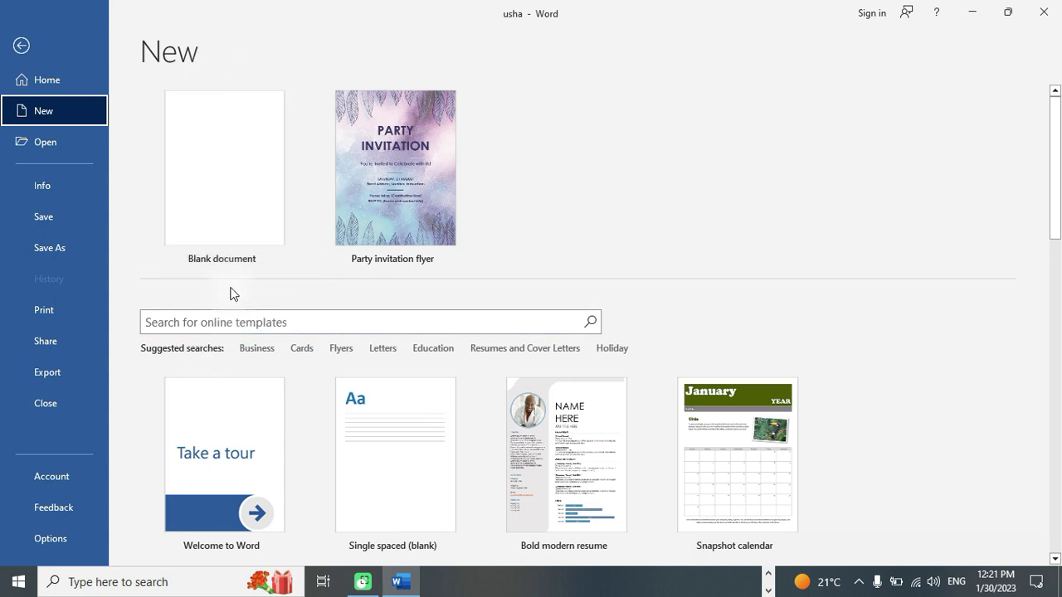
{"action": "scroll", "coordinate": [356, 230], "scroll_direction": "down", "scroll_amount": 1}
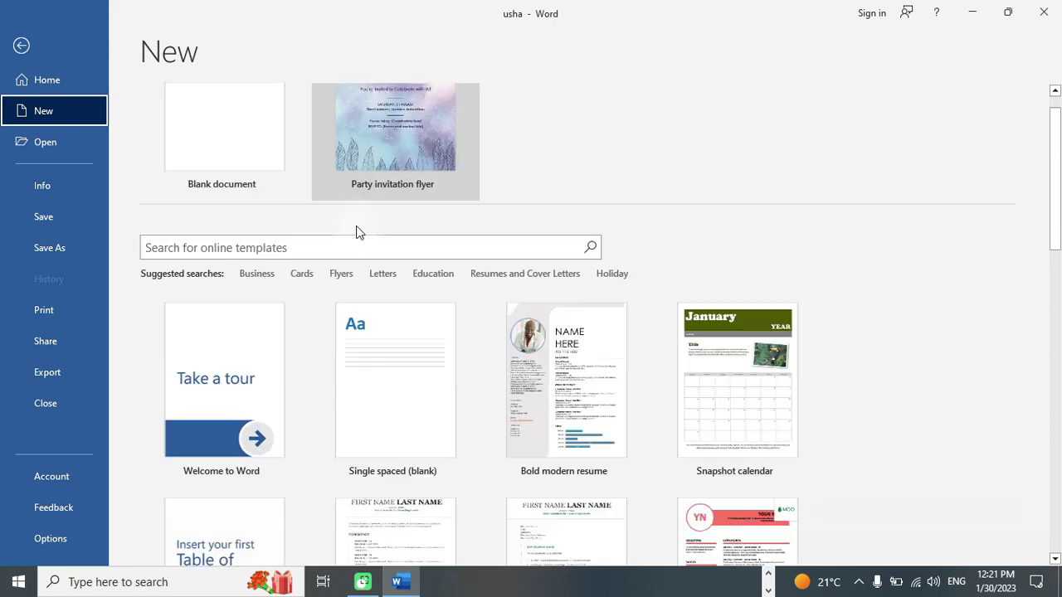
{"action": "scroll", "coordinate": [356, 249], "scroll_direction": "down", "scroll_amount": 3}
{"action": "scroll", "coordinate": [365, 342], "scroll_direction": "down", "scroll_amount": 3}
{"action": "scroll", "coordinate": [365, 342], "scroll_direction": "up", "scroll_amount": 3}
{"action": "scroll", "coordinate": [363, 339], "scroll_direction": "up", "scroll_amount": 3}
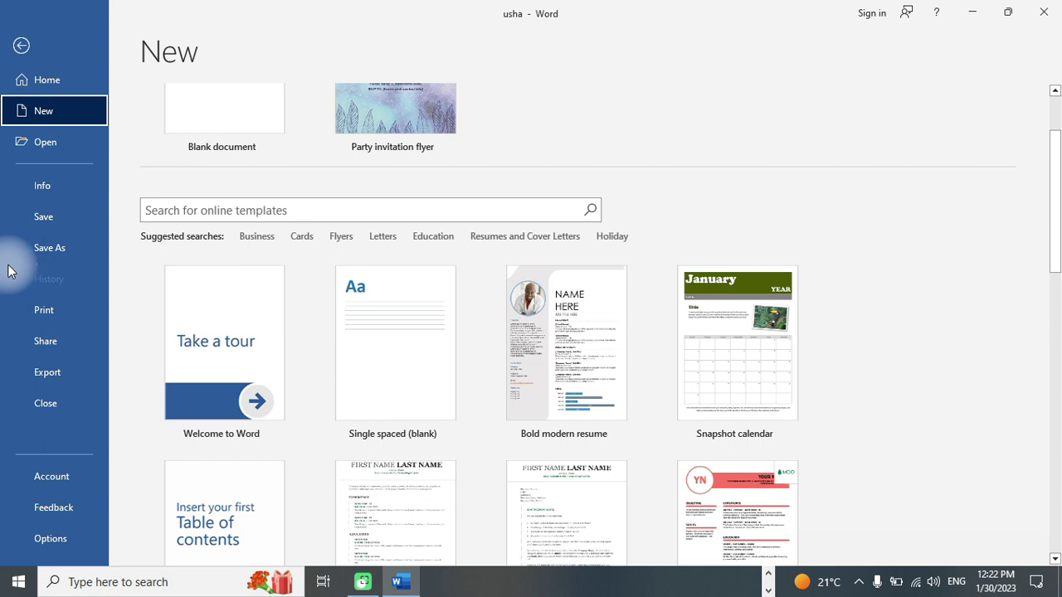
{"action": "scroll", "coordinate": [176, 262], "scroll_direction": "down", "scroll_amount": 2}
{"action": "scroll", "coordinate": [176, 262], "scroll_direction": "up", "scroll_amount": 3}
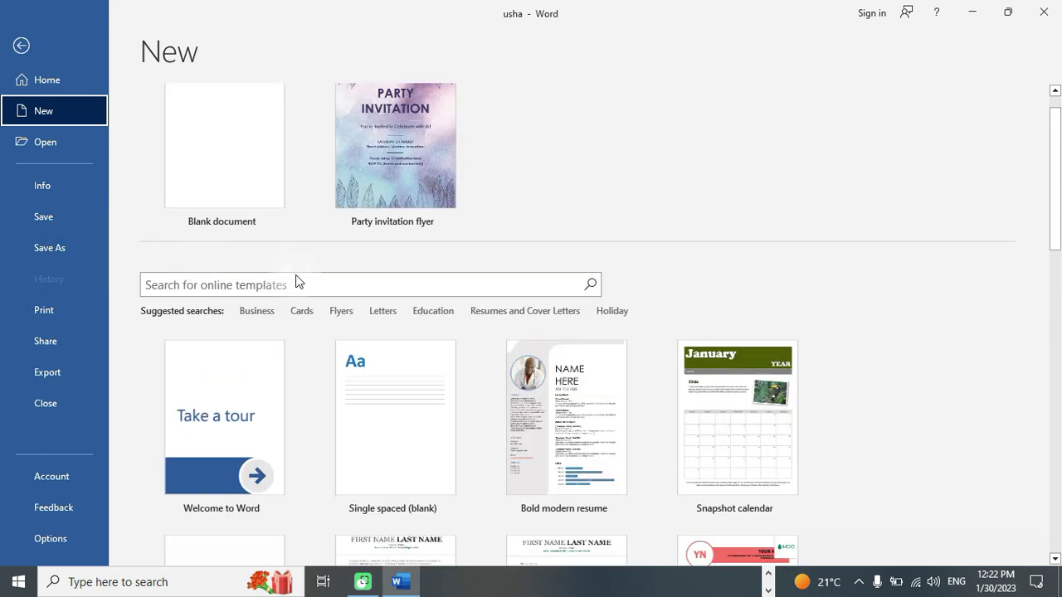
{"action": "left_click", "coordinate": [302, 311]}
{"action": "key", "text": "Return"}
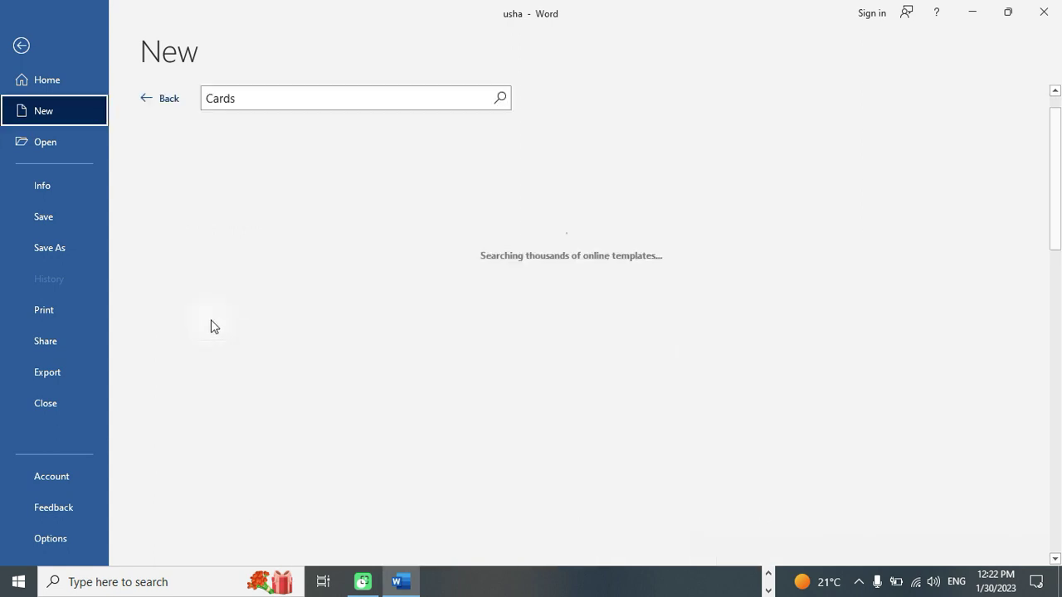
{"action": "left_click", "coordinate": [165, 99]}
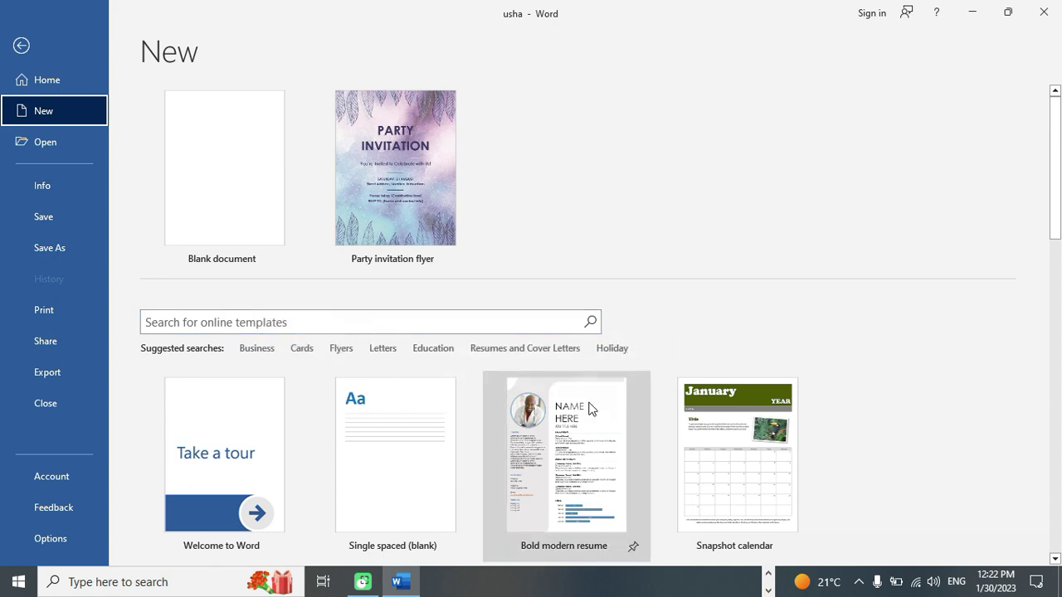
{"action": "scroll", "coordinate": [590, 406], "scroll_direction": "down", "scroll_amount": 2}
{"action": "scroll", "coordinate": [590, 407], "scroll_direction": "down", "scroll_amount": 2}
{"action": "scroll", "coordinate": [588, 404], "scroll_direction": "down", "scroll_amount": 3}
{"action": "scroll", "coordinate": [590, 405], "scroll_direction": "down", "scroll_amount": 3}
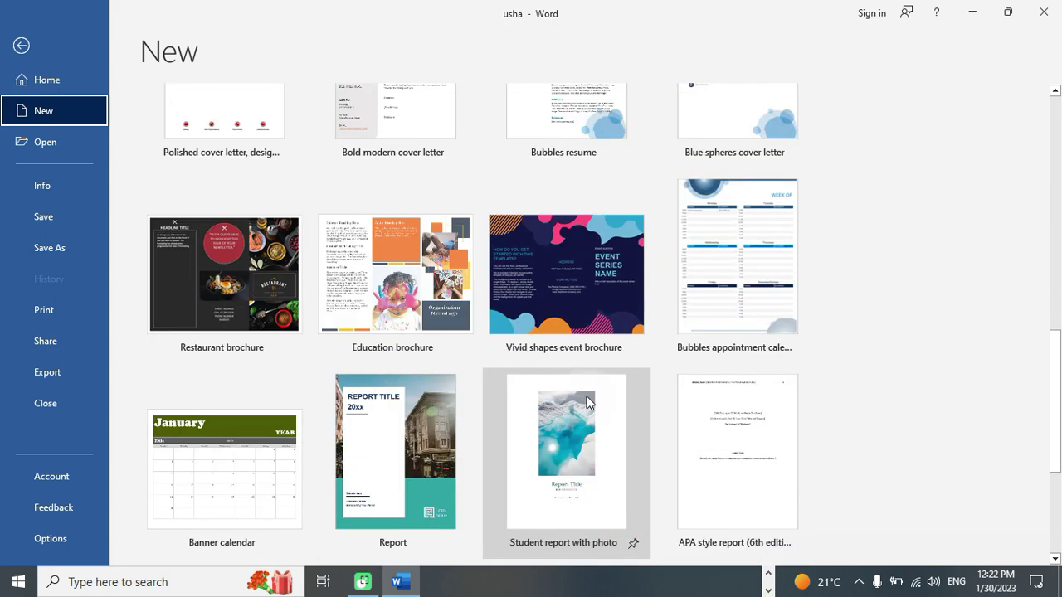
{"action": "scroll", "coordinate": [482, 404], "scroll_direction": "down", "scroll_amount": 2}
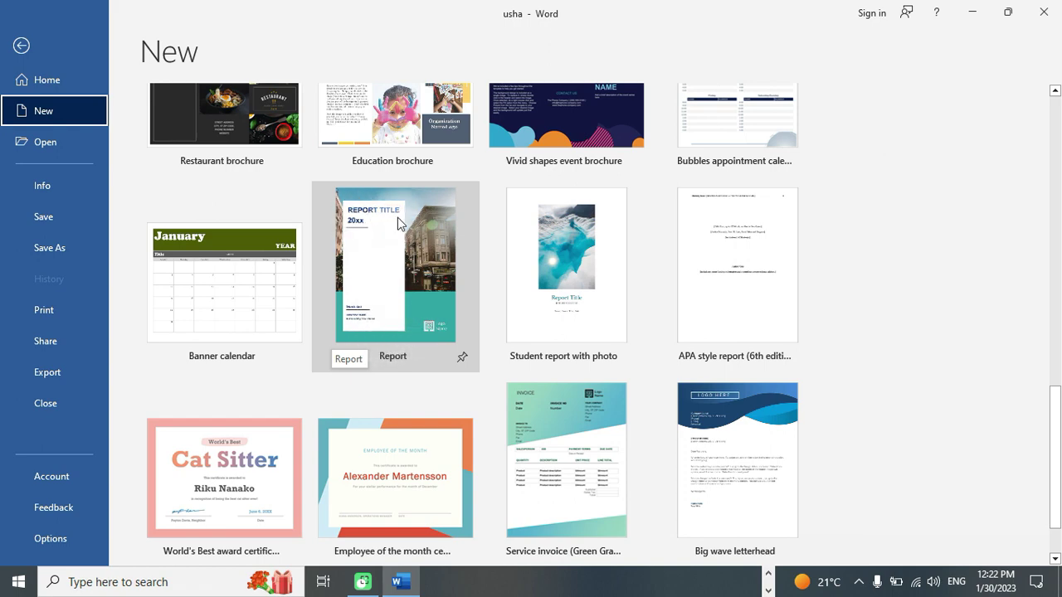
{"action": "scroll", "coordinate": [387, 436], "scroll_direction": "down", "scroll_amount": 2}
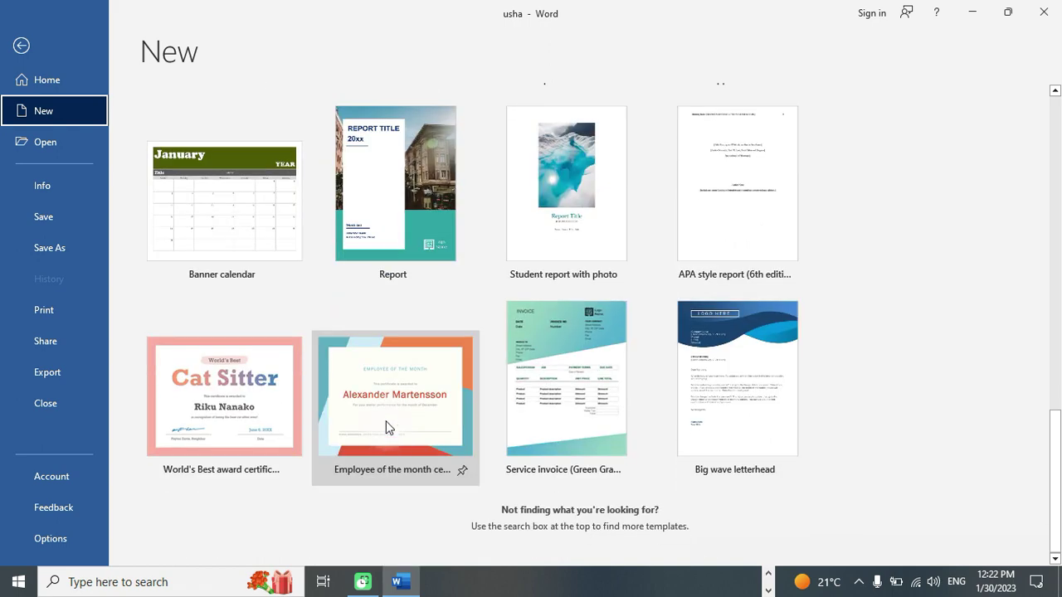
{"action": "scroll", "coordinate": [386, 427], "scroll_direction": "up", "scroll_amount": 2}
{"action": "scroll", "coordinate": [386, 427], "scroll_direction": "up", "scroll_amount": 3}
{"action": "scroll", "coordinate": [421, 246], "scroll_direction": "up", "scroll_amount": 2}
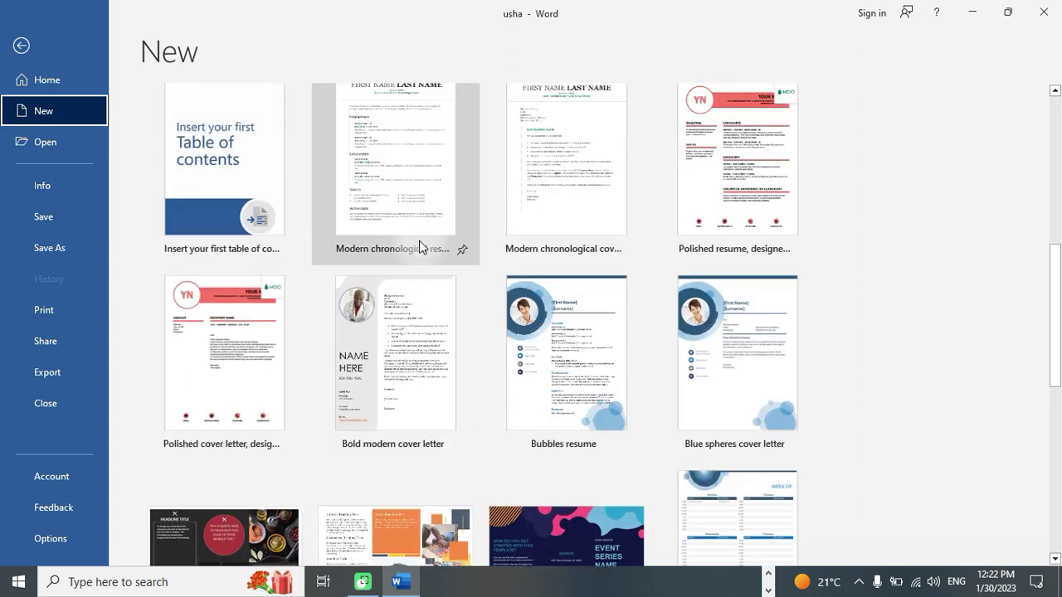
{"action": "scroll", "coordinate": [419, 244], "scroll_direction": "down", "scroll_amount": 2}
{"action": "scroll", "coordinate": [420, 244], "scroll_direction": "up", "scroll_amount": 3}
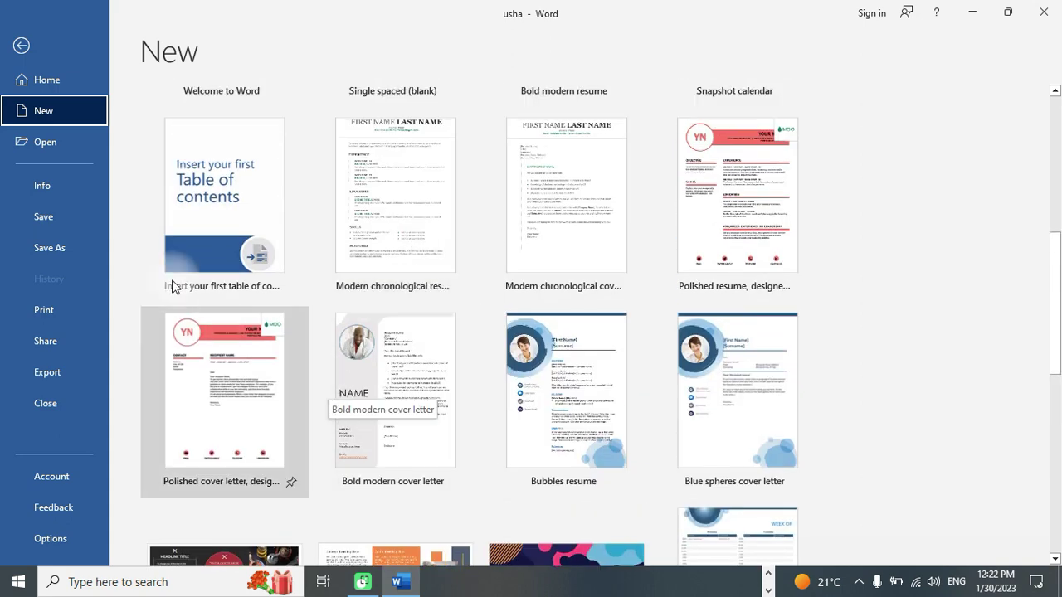
- Show the Open page and scroll its Recent list of usha, usha institute, i love my india, flag design
{"action": "left_click", "coordinate": [46, 141]}
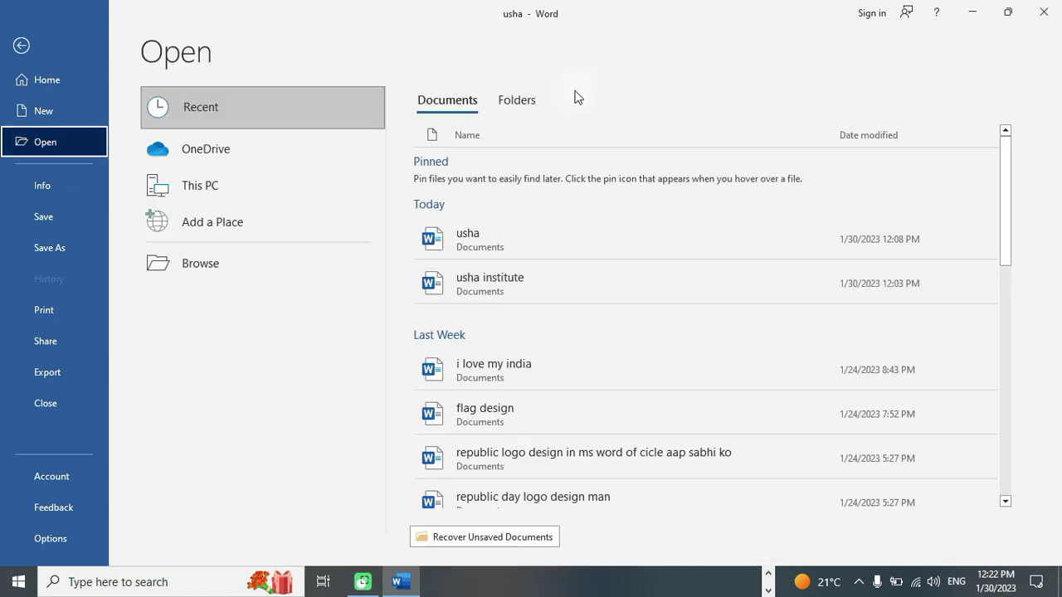
{"action": "scroll", "coordinate": [581, 260], "scroll_direction": "down", "scroll_amount": 3}
{"action": "scroll", "coordinate": [581, 261], "scroll_direction": "down", "scroll_amount": 4}
{"action": "scroll", "coordinate": [581, 260], "scroll_direction": "down", "scroll_amount": 2}
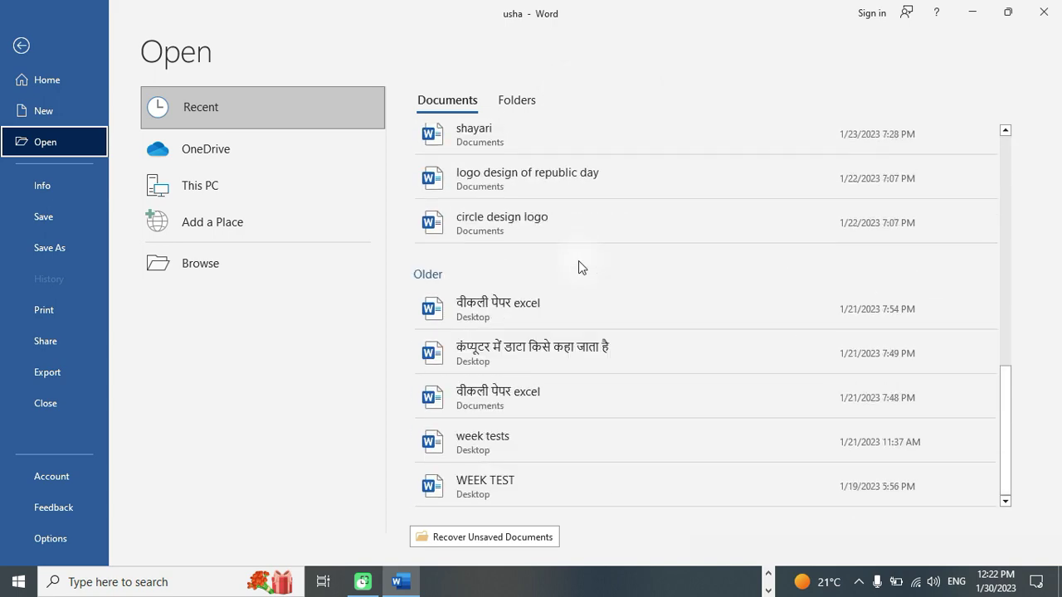
{"action": "scroll", "coordinate": [652, 429], "scroll_direction": "up", "scroll_amount": 3}
{"action": "scroll", "coordinate": [652, 426], "scroll_direction": "up", "scroll_amount": 4}
{"action": "scroll", "coordinate": [651, 404], "scroll_direction": "up", "scroll_amount": 3}
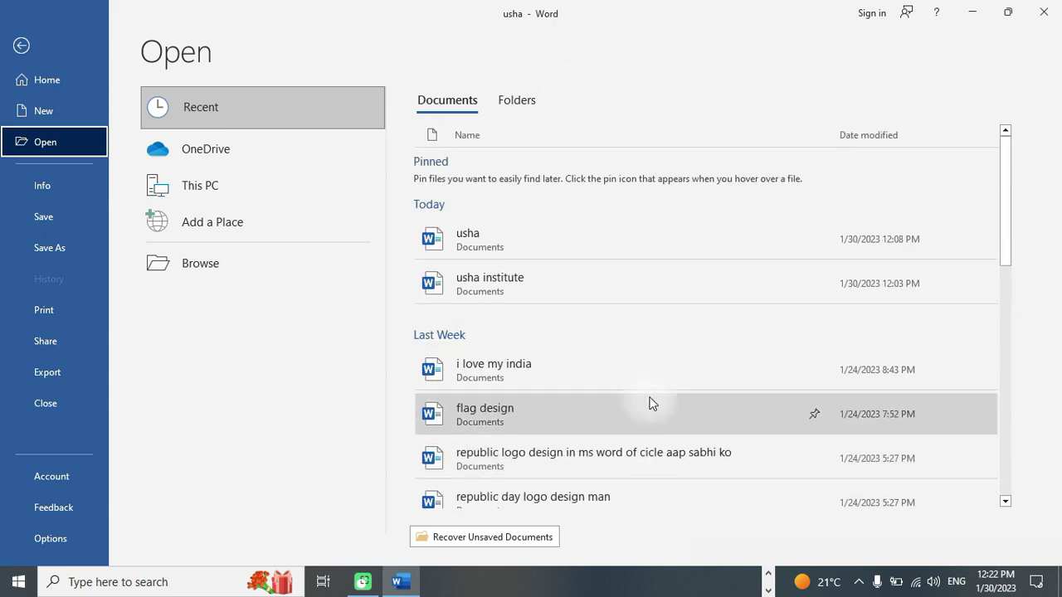
{"action": "scroll", "coordinate": [651, 404], "scroll_direction": "down", "scroll_amount": 5}
{"action": "scroll", "coordinate": [636, 360], "scroll_direction": "down", "scroll_amount": 3}
{"action": "scroll", "coordinate": [628, 356], "scroll_direction": "up", "scroll_amount": 2}
{"action": "scroll", "coordinate": [623, 362], "scroll_direction": "up", "scroll_amount": 5}
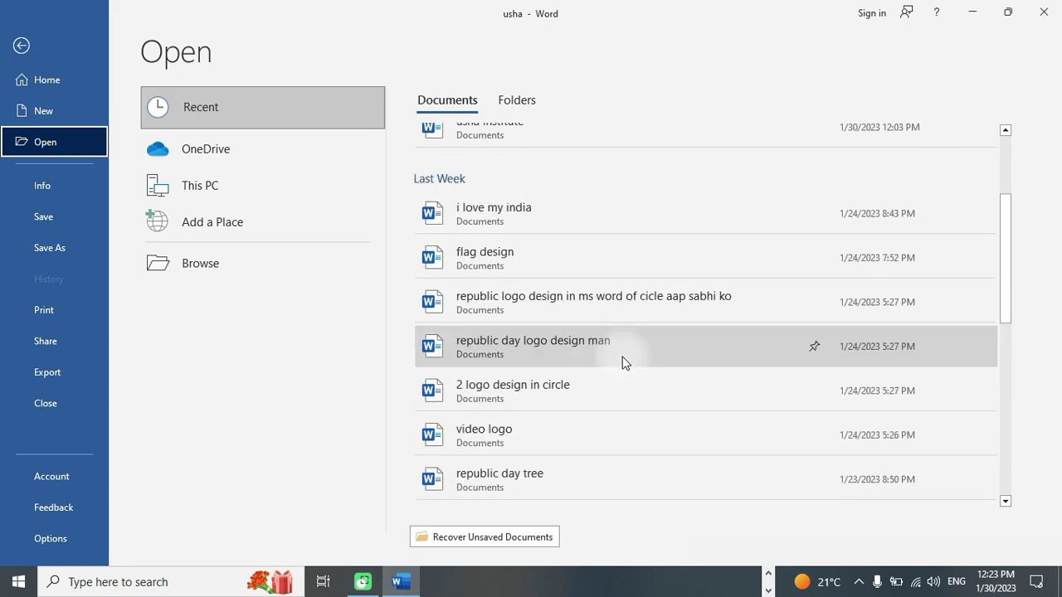
{"action": "scroll", "coordinate": [623, 359], "scroll_direction": "up", "scroll_amount": 2}
{"action": "scroll", "coordinate": [622, 356], "scroll_direction": "up", "scroll_amount": 1}
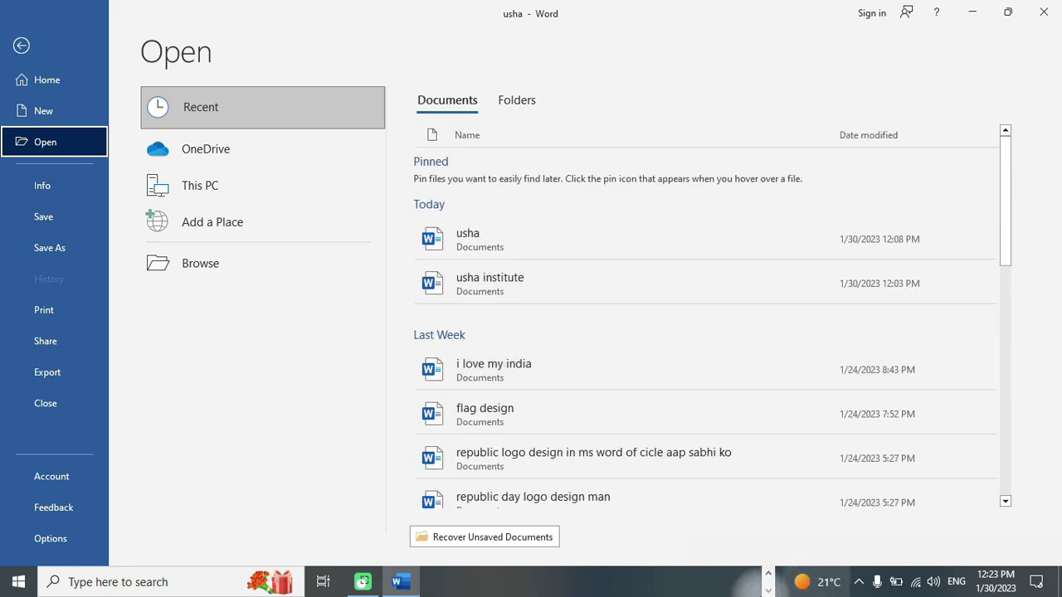
- Look through the recoverable AutoRecovery unsaved files, then close the dialog without opening any
{"action": "key", "text": "Escape"}
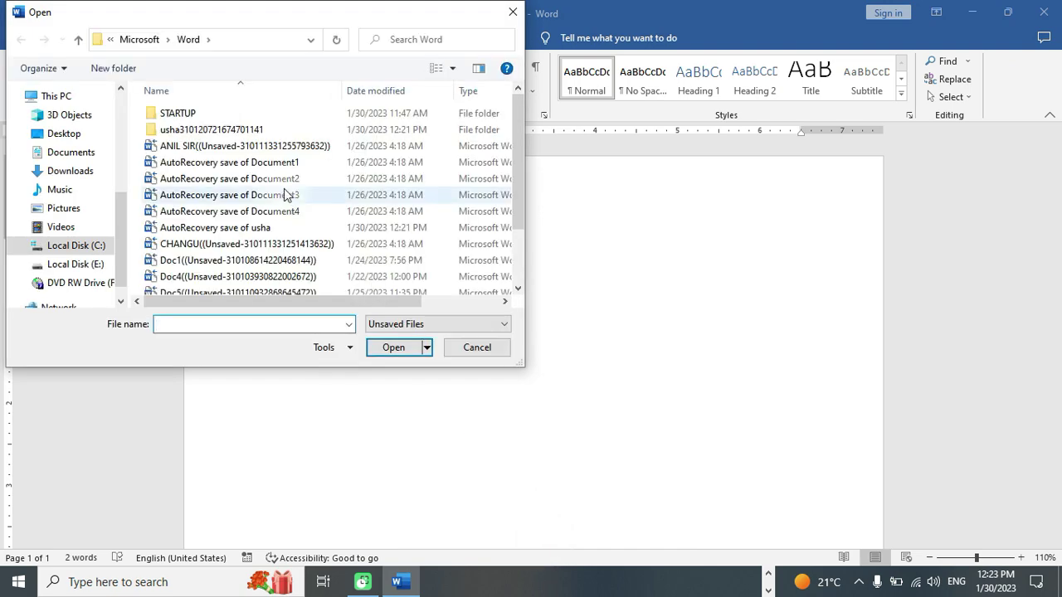
{"action": "scroll", "coordinate": [284, 195], "scroll_direction": "down", "scroll_amount": 2}
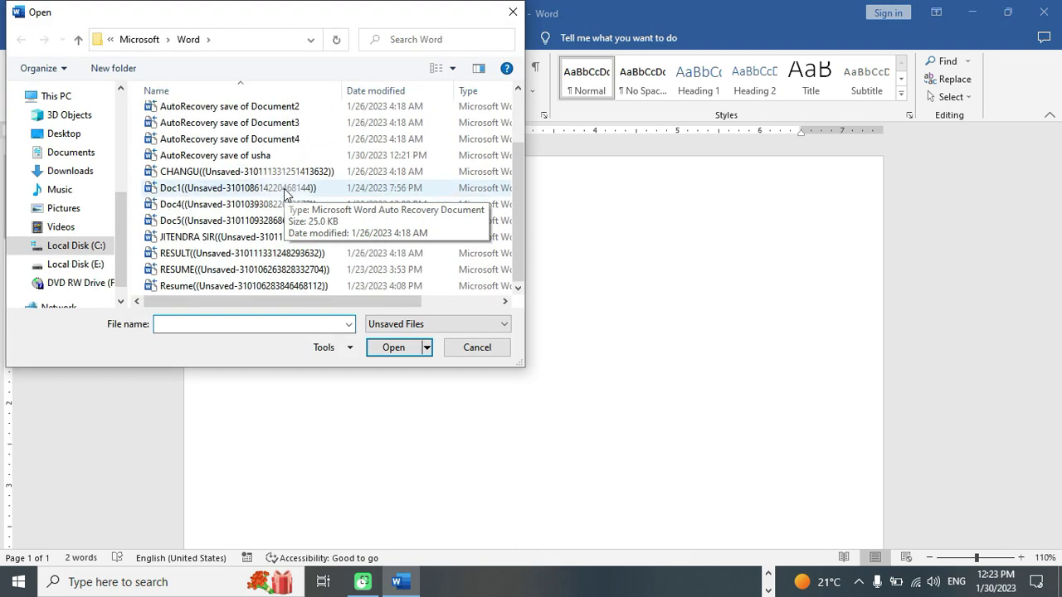
{"action": "left_click", "coordinate": [512, 12]}
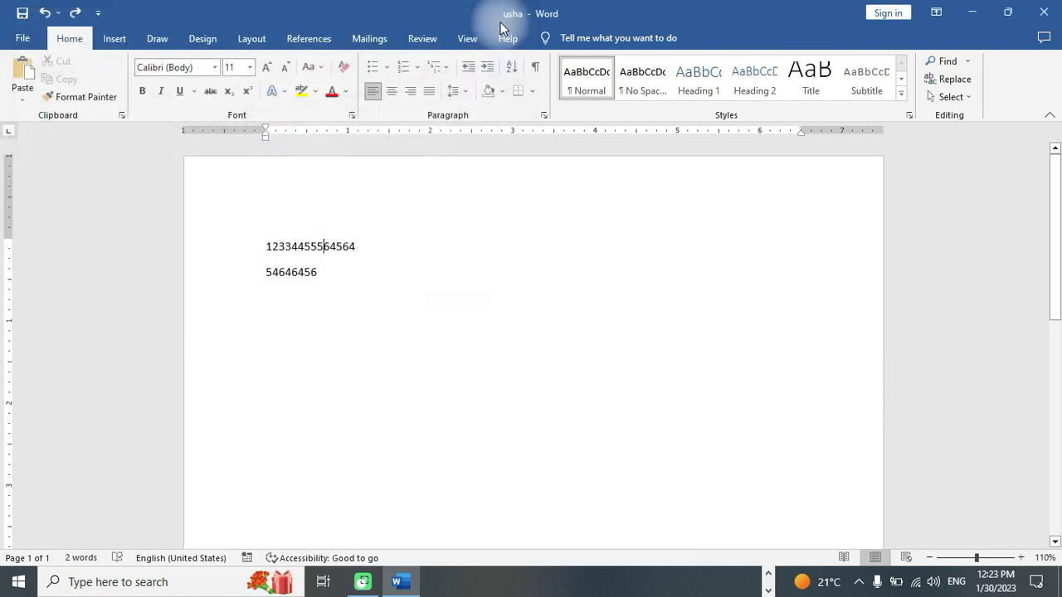
- Reopen File > Open and scroll from today's usha files down to last week's documents
{"action": "left_click", "coordinate": [18, 38]}
{"action": "left_click", "coordinate": [47, 144]}
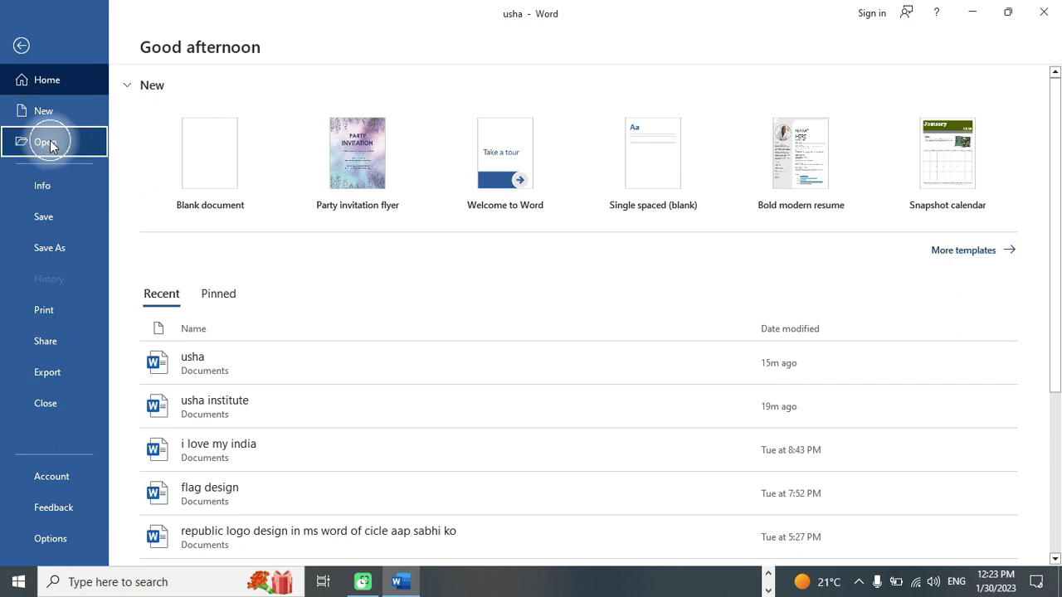
{"action": "scroll", "coordinate": [516, 342], "scroll_direction": "down", "scroll_amount": 3}
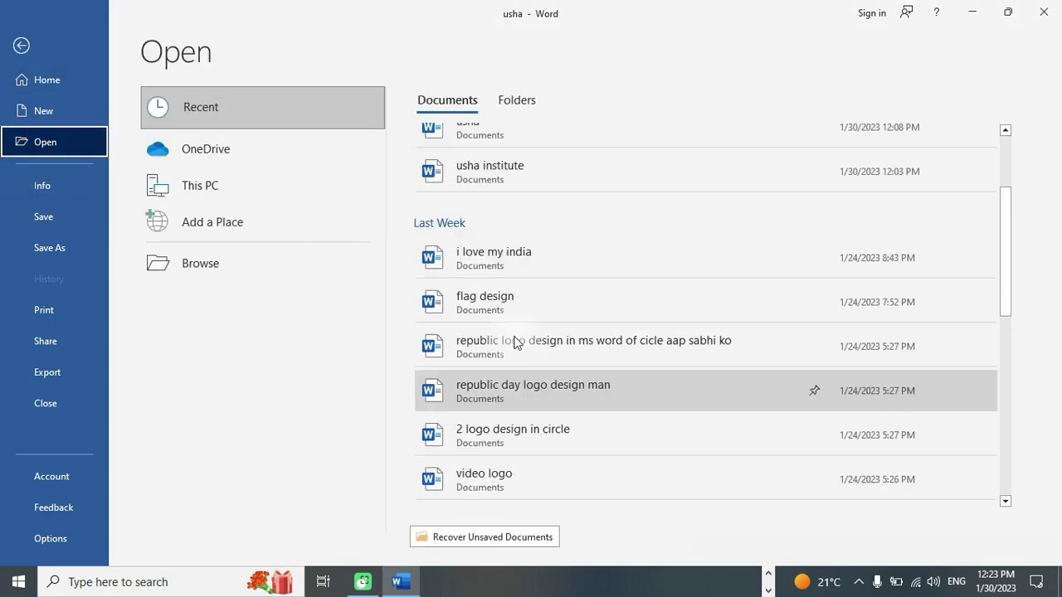
{"action": "scroll", "coordinate": [514, 342], "scroll_direction": "up", "scroll_amount": 3}
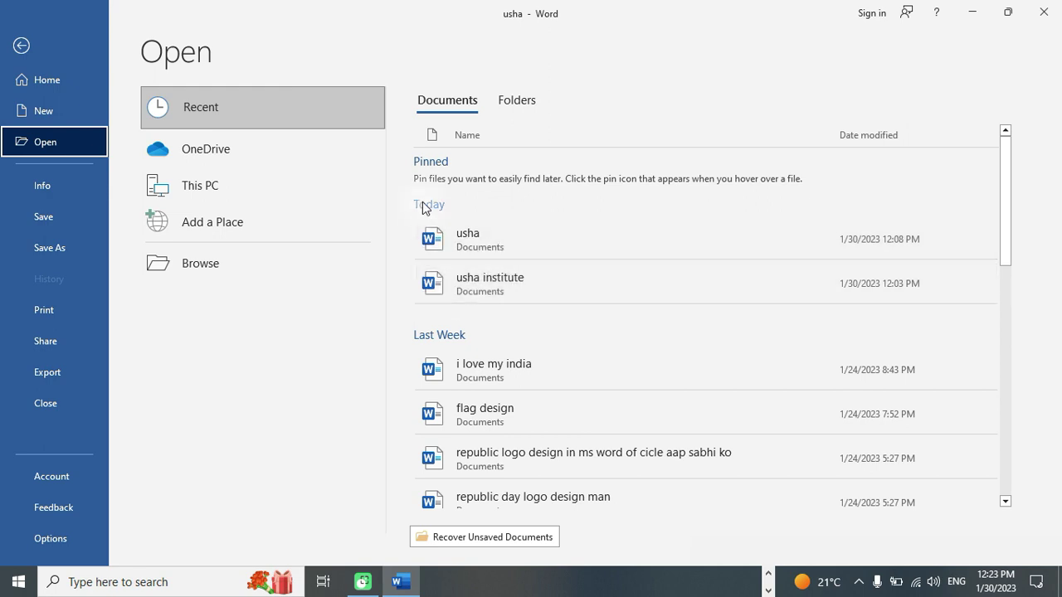
{"action": "scroll", "coordinate": [448, 365], "scroll_direction": "down", "scroll_amount": 3}
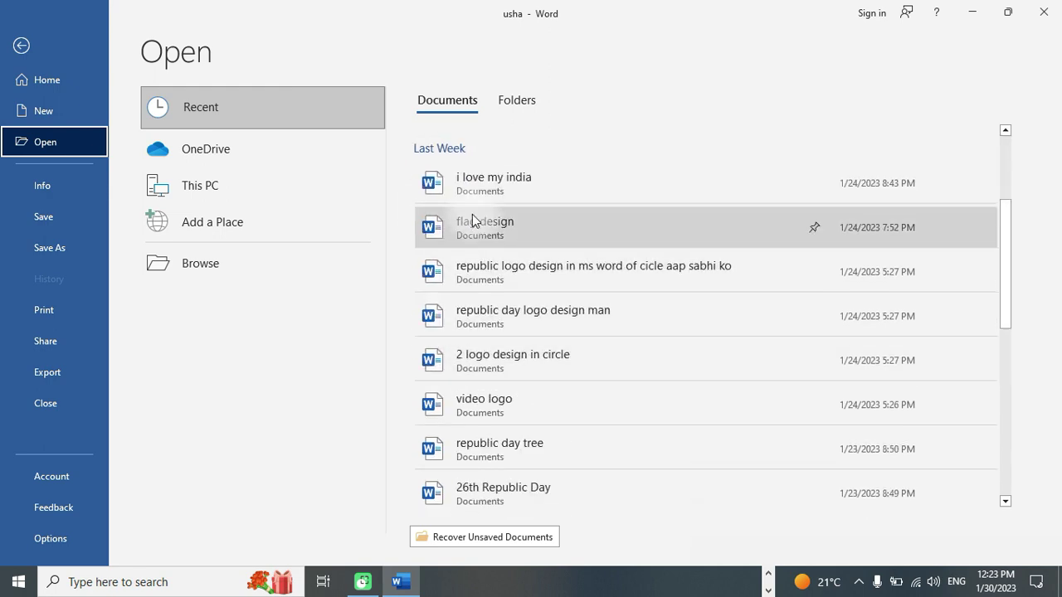
{"action": "scroll", "coordinate": [475, 218], "scroll_direction": "up", "scroll_amount": 3}
{"action": "scroll", "coordinate": [480, 340], "scroll_direction": "down", "scroll_amount": 3}
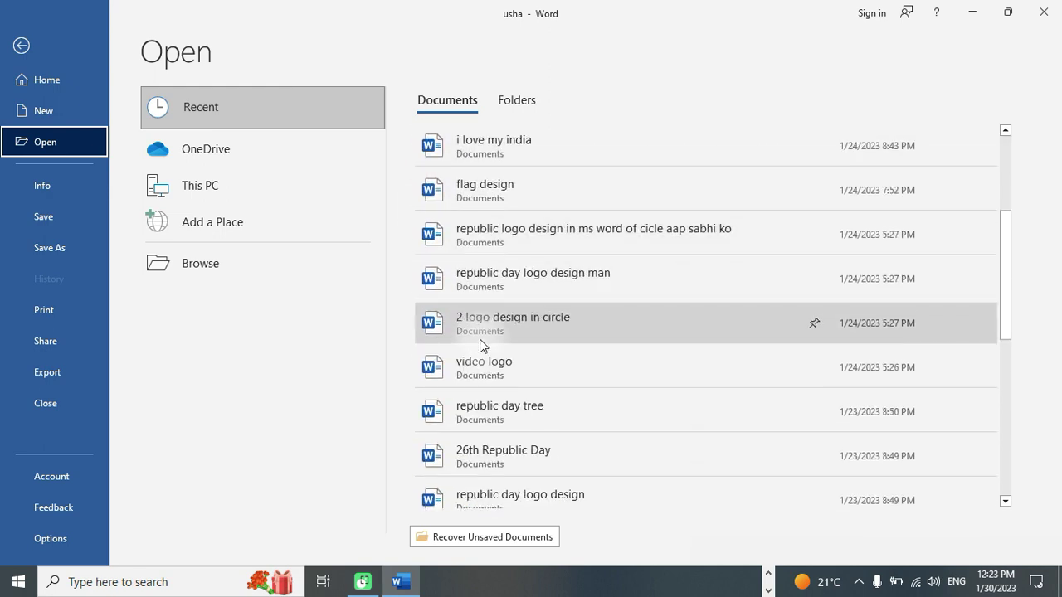
{"action": "scroll", "coordinate": [481, 340], "scroll_direction": "down", "scroll_amount": 3}
{"action": "scroll", "coordinate": [481, 340], "scroll_direction": "down", "scroll_amount": 3}
{"action": "scroll", "coordinate": [480, 340], "scroll_direction": "down", "scroll_amount": 3}
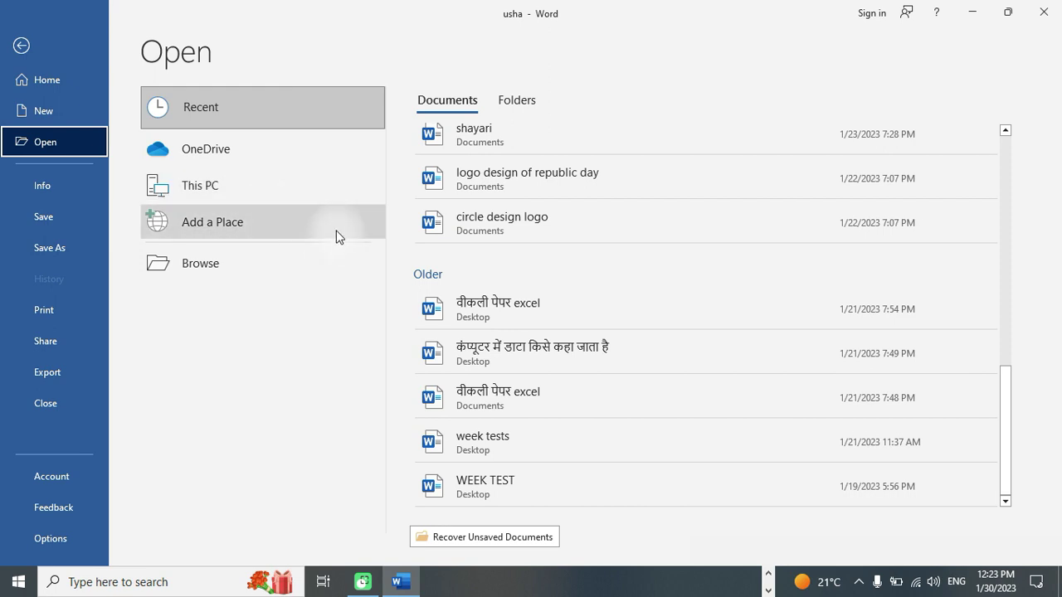
{"action": "scroll", "coordinate": [597, 241], "scroll_direction": "up", "scroll_amount": 2}
{"action": "scroll", "coordinate": [596, 241], "scroll_direction": "up", "scroll_amount": 2}
{"action": "scroll", "coordinate": [594, 239], "scroll_direction": "up", "scroll_amount": 1}
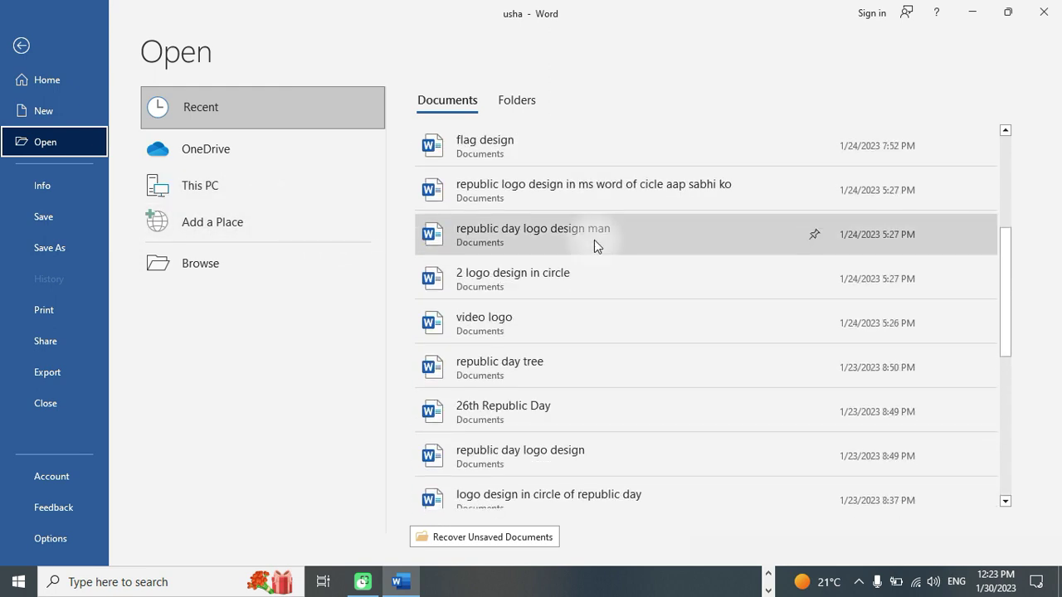
{"action": "scroll", "coordinate": [594, 240], "scroll_direction": "up", "scroll_amount": 3}
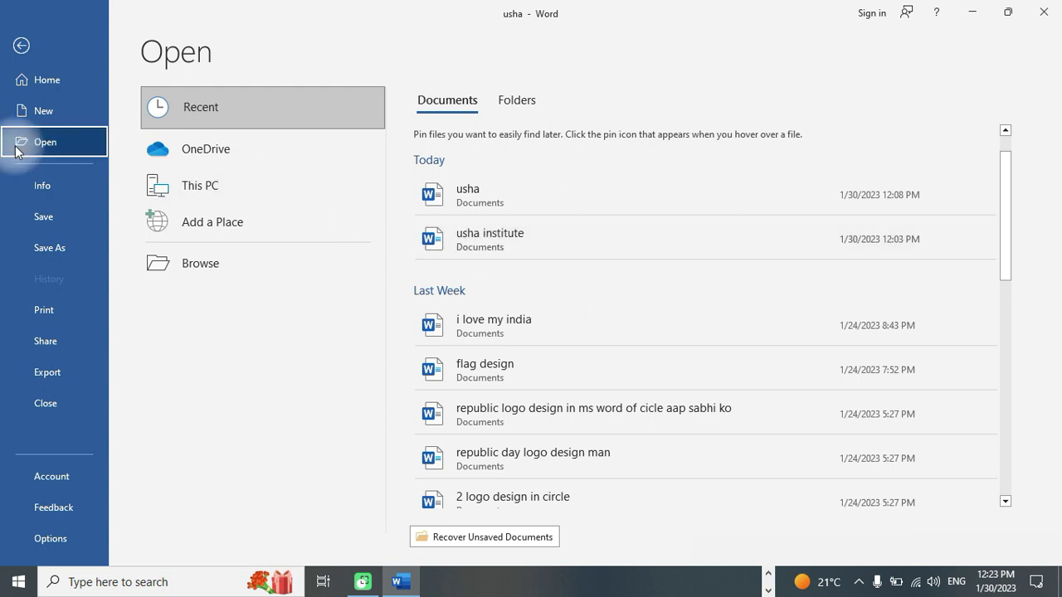
- View the usha Info page: 13.0KB, 1 page, 2 words, 16 minutes total editing time
{"action": "left_click", "coordinate": [18, 183]}
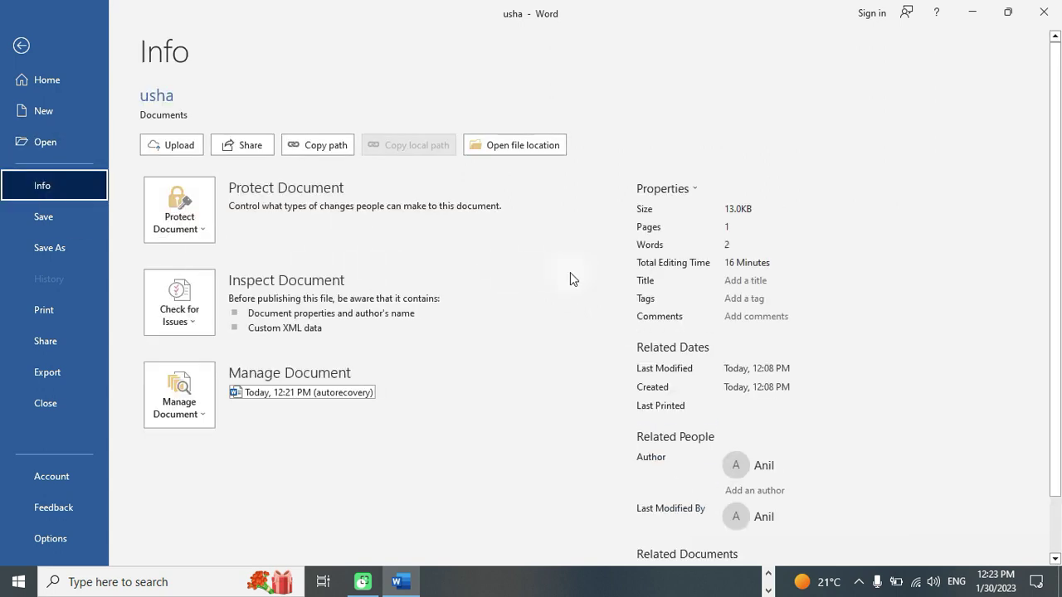
{"action": "scroll", "coordinate": [599, 293], "scroll_direction": "down", "scroll_amount": 1}
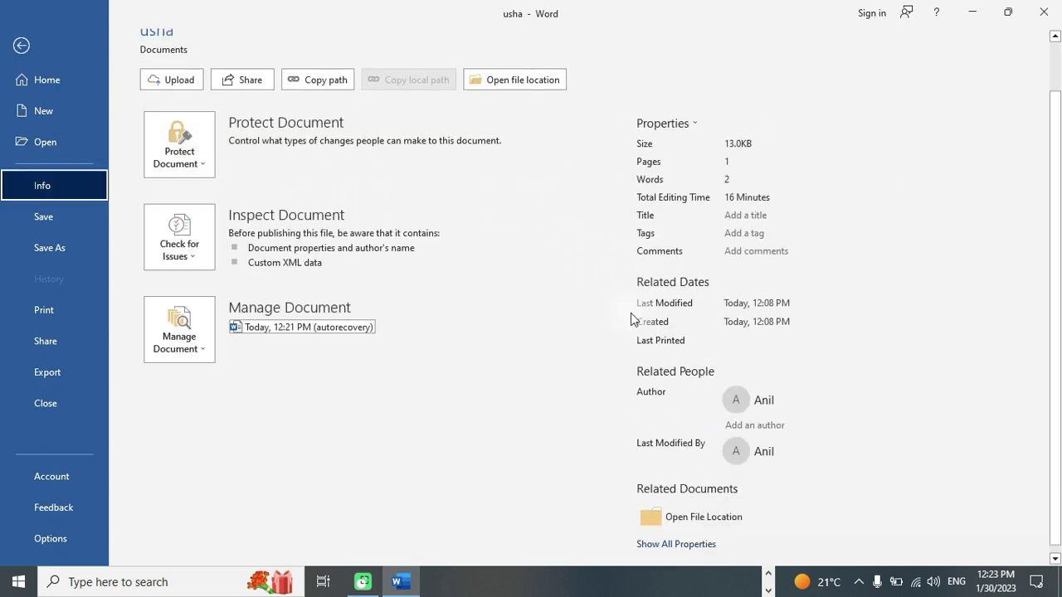
{"action": "scroll", "coordinate": [796, 328], "scroll_direction": "up", "scroll_amount": 1}
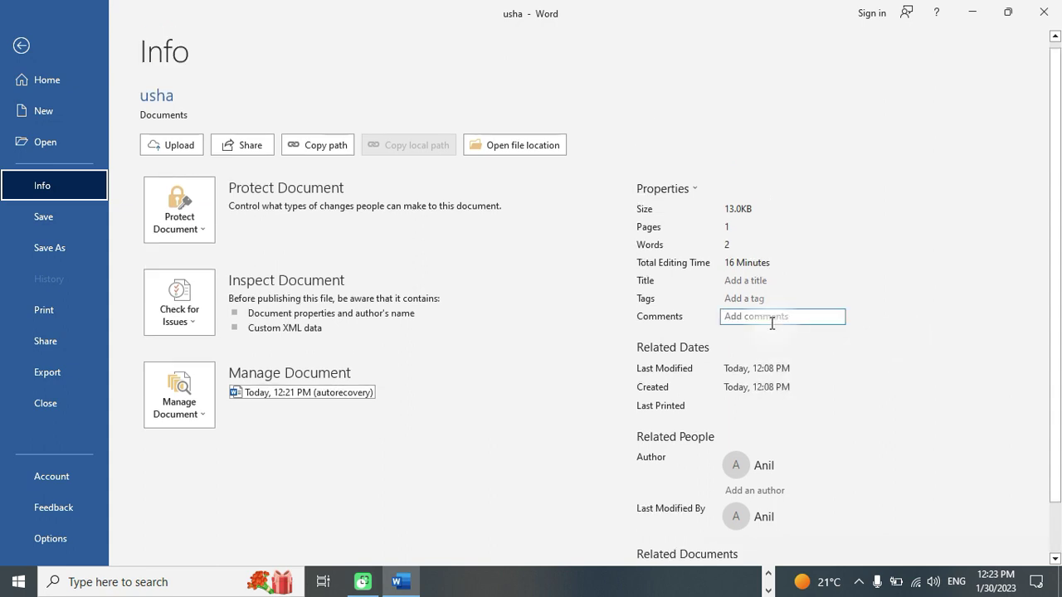
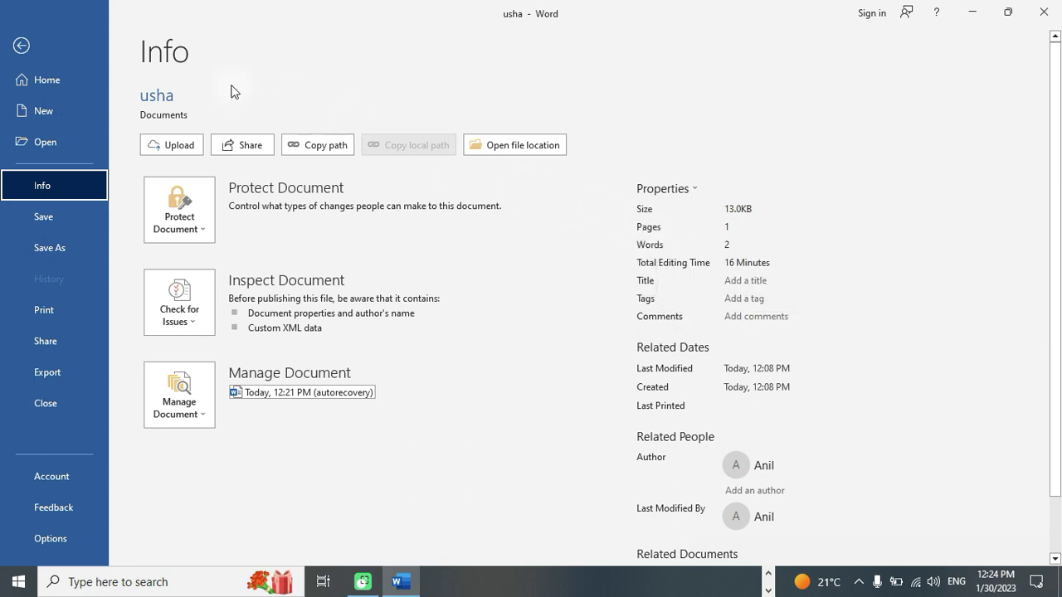
- Return to the document and type 'cfd cgads cfgdgfds dfgds' after 54646456 on the second line
{"action": "left_click", "coordinate": [22, 46]}
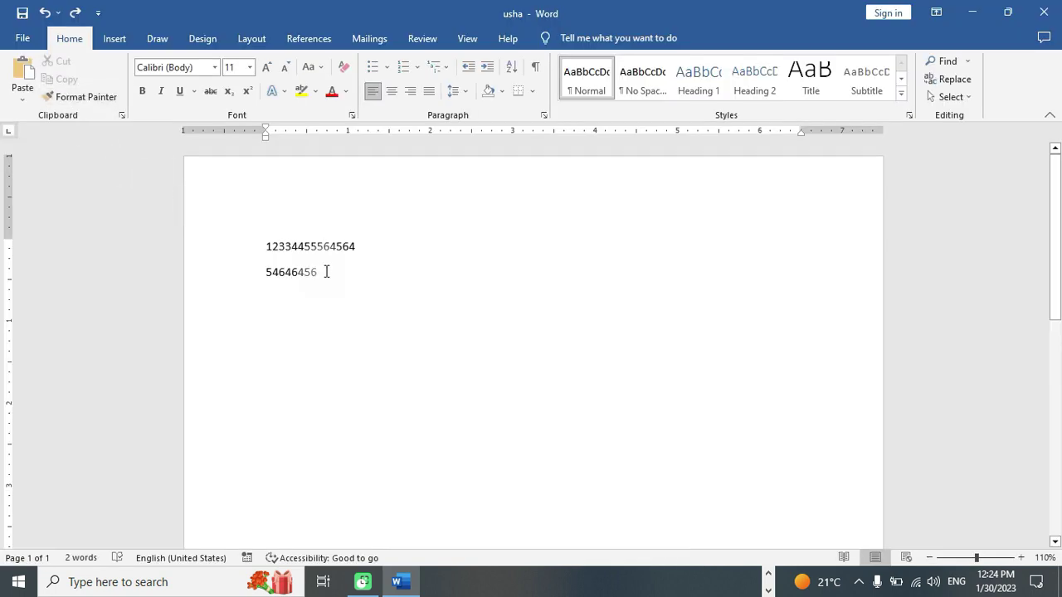
{"action": "type", "text": "cf"}
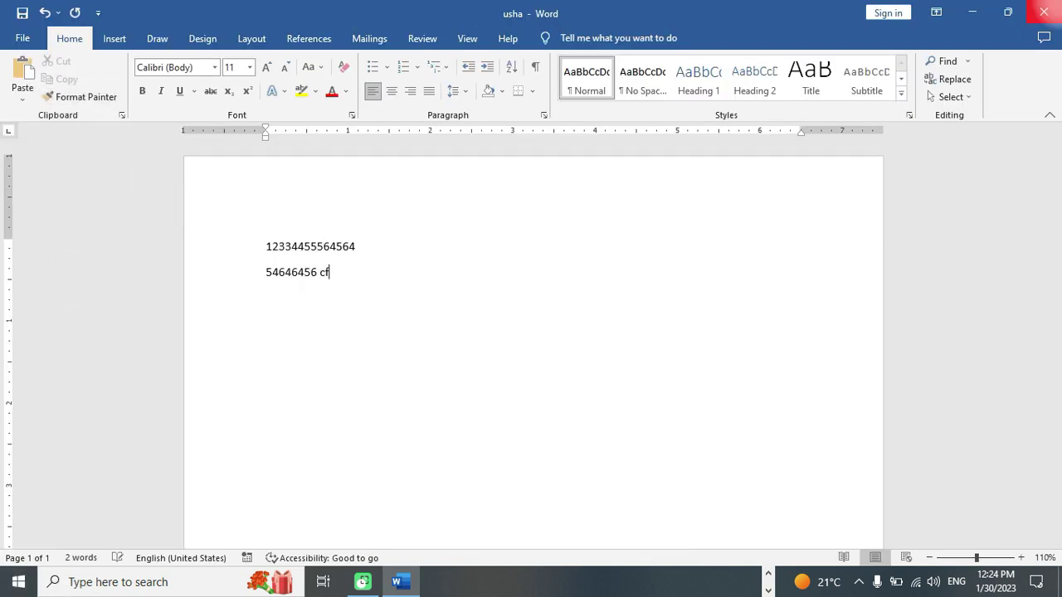
{"action": "type", "text": "d cgads cf"}
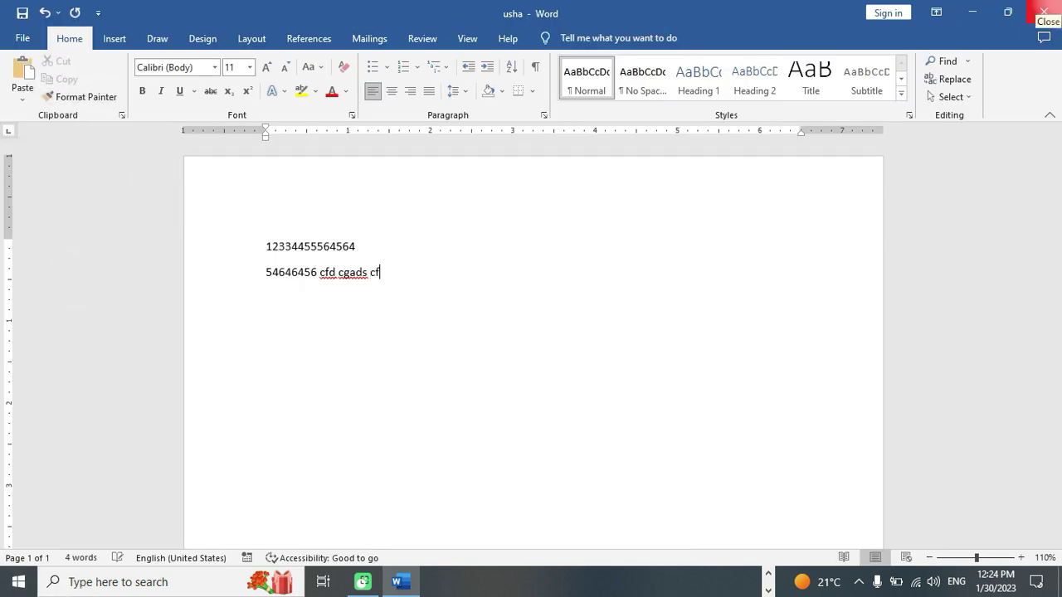
{"action": "type", "text": "gdgfds dfgds"}
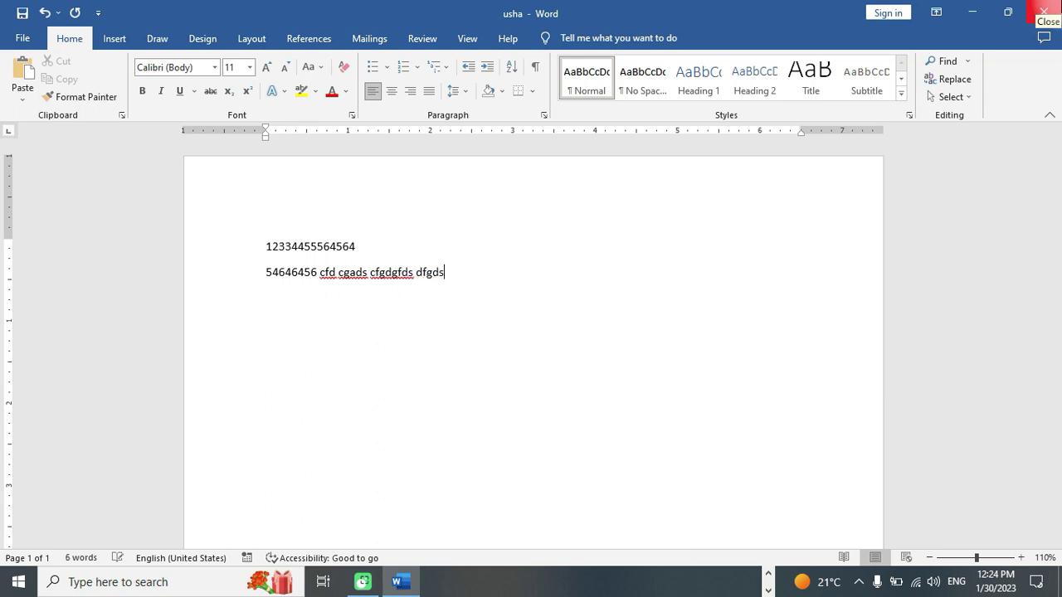
{"action": "left_click", "coordinate": [24, 38]}
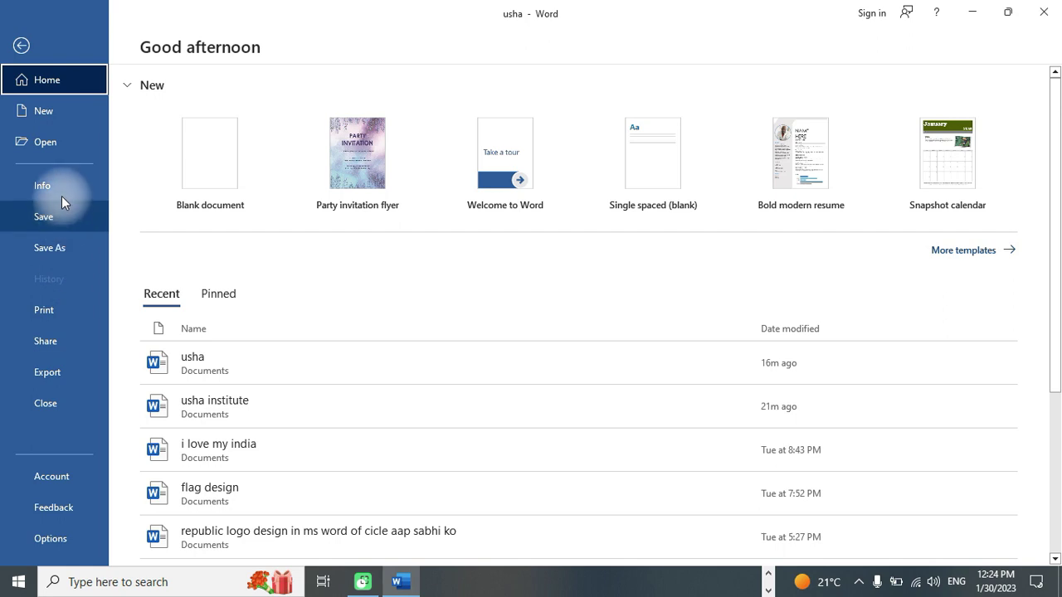
{"action": "left_click", "coordinate": [63, 194]}
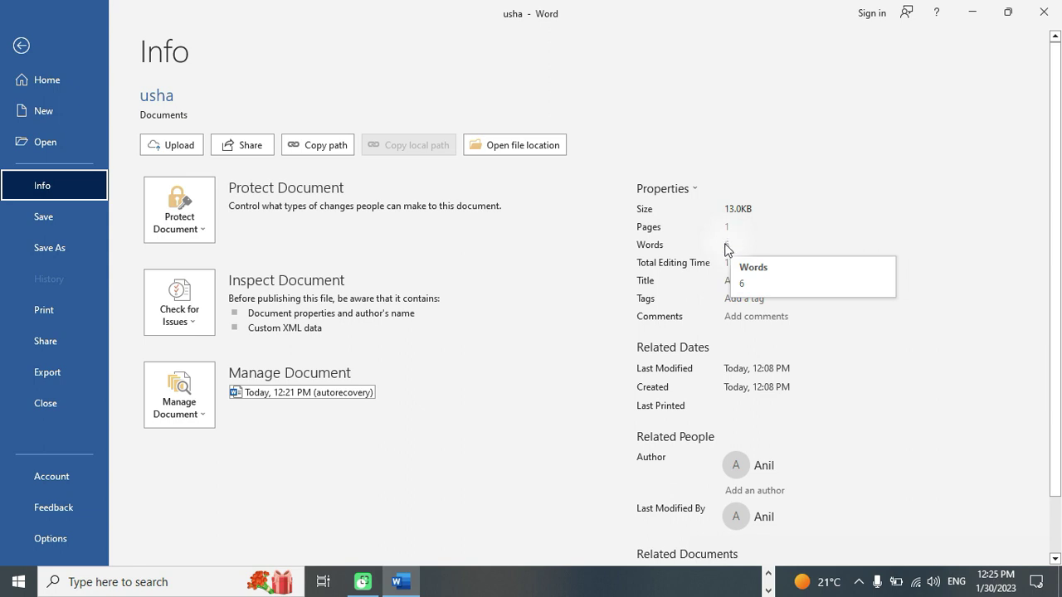
{"action": "left_click", "coordinate": [21, 46]}
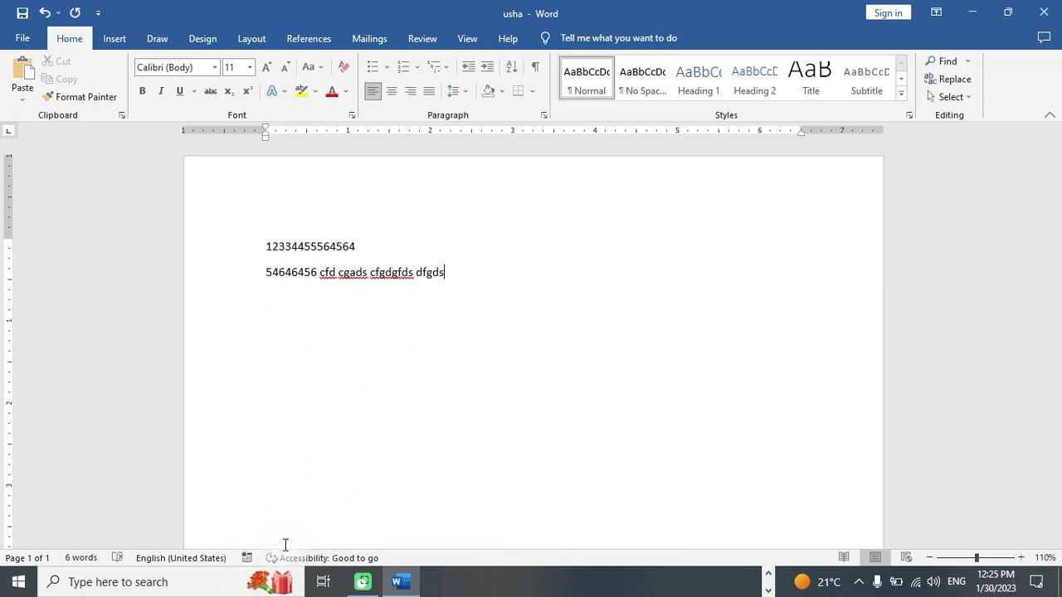
{"action": "left_click", "coordinate": [432, 273]}
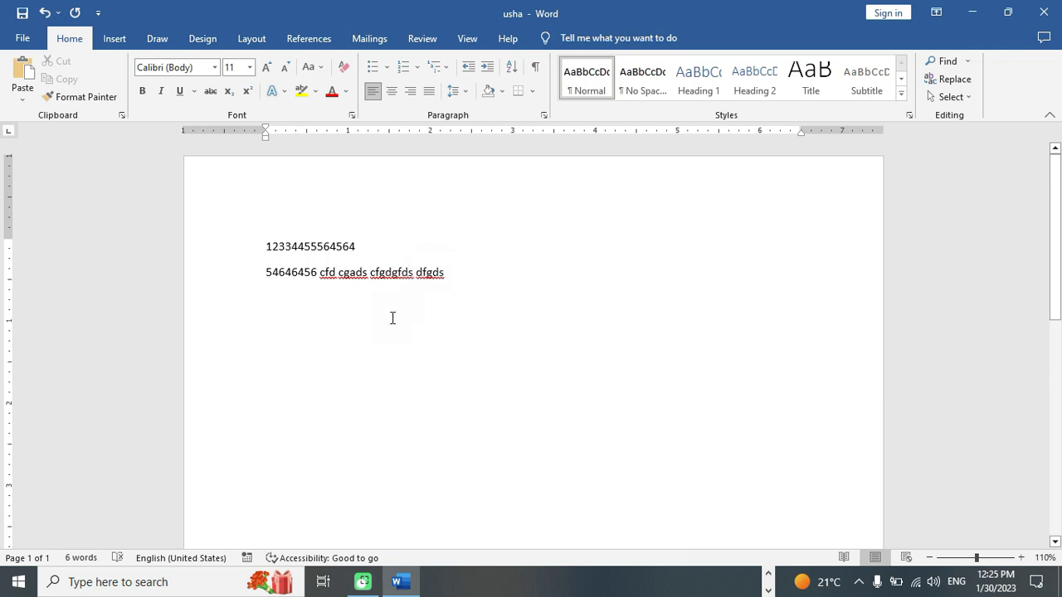
{"action": "left_click", "coordinate": [349, 274]}
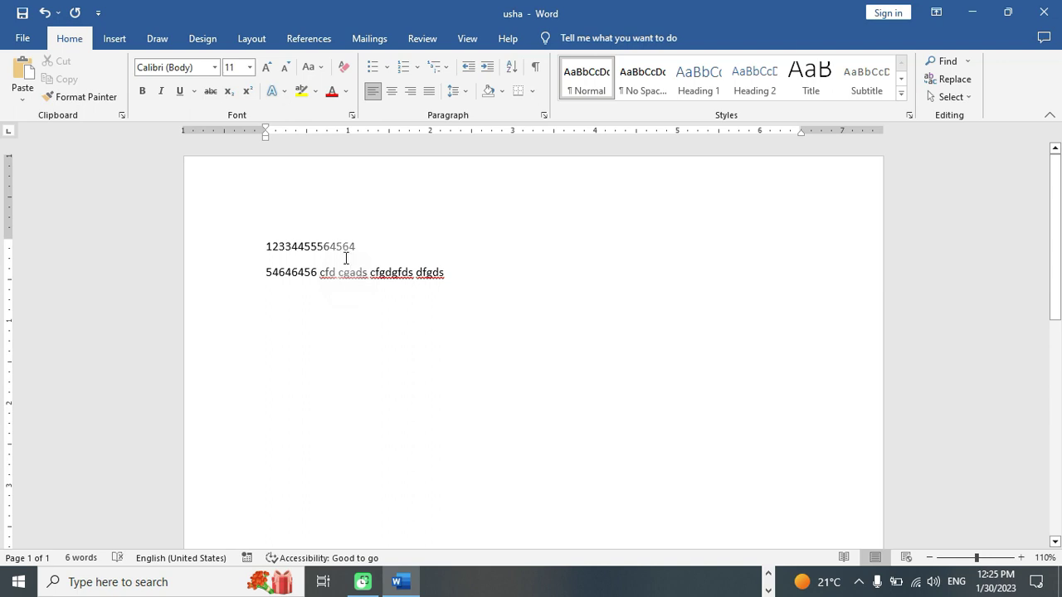
{"action": "left_click", "coordinate": [481, 40]}
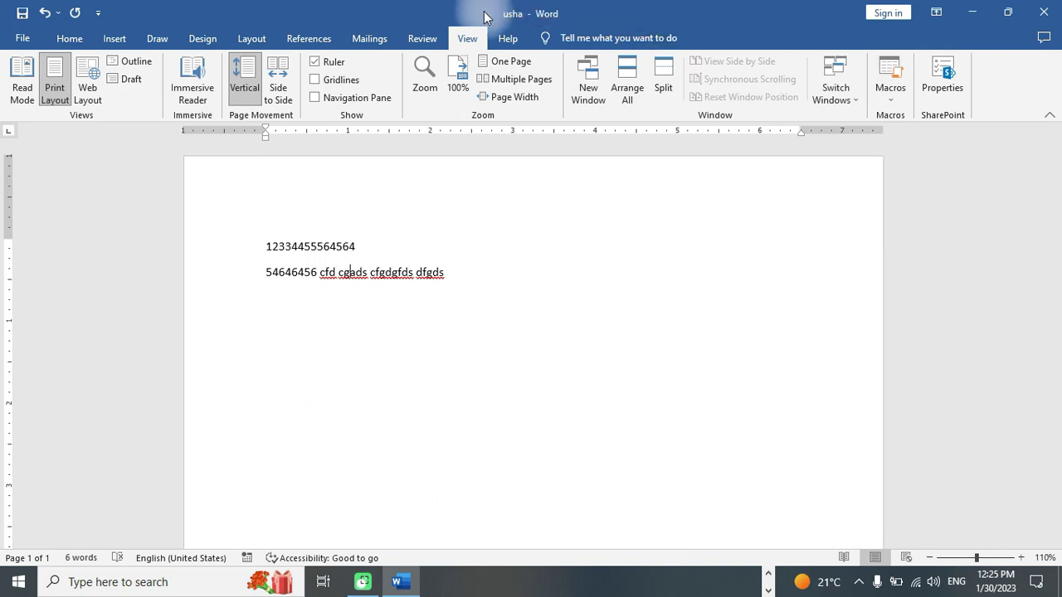
{"action": "left_click", "coordinate": [70, 39]}
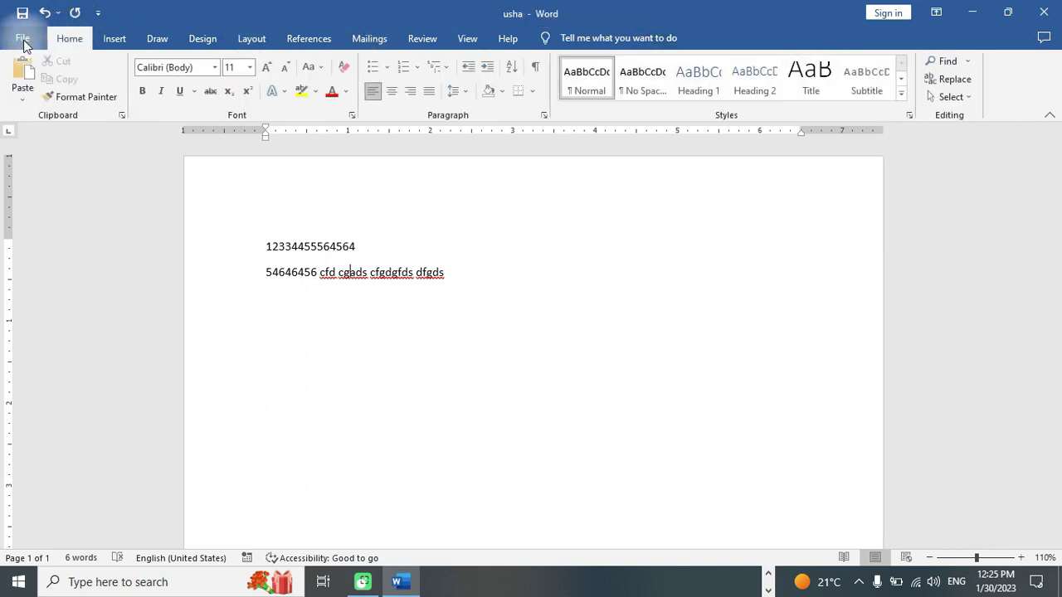
{"action": "left_click", "coordinate": [23, 39]}
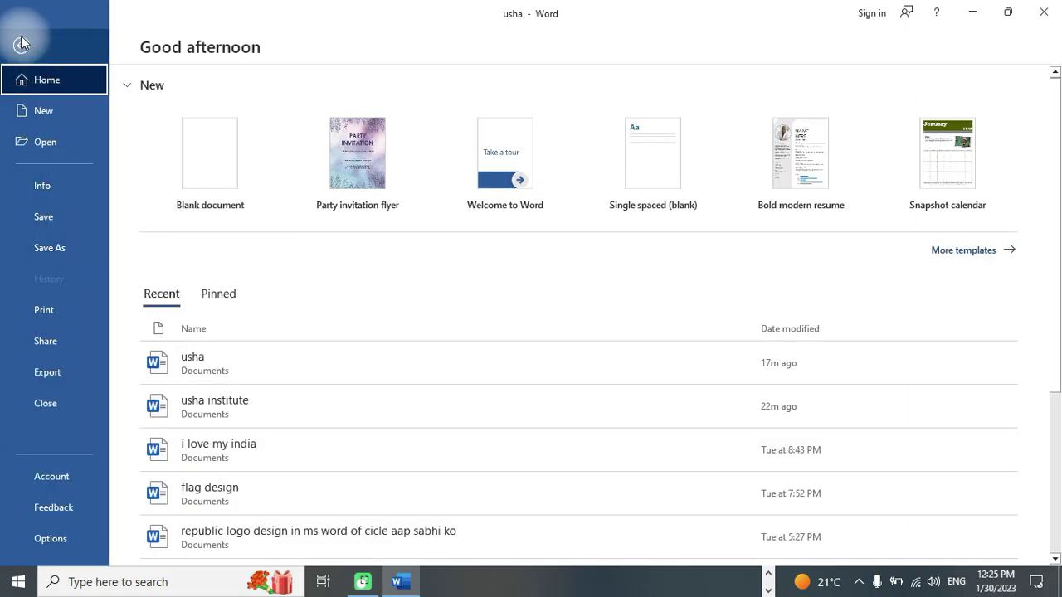
{"action": "left_click", "coordinate": [20, 44]}
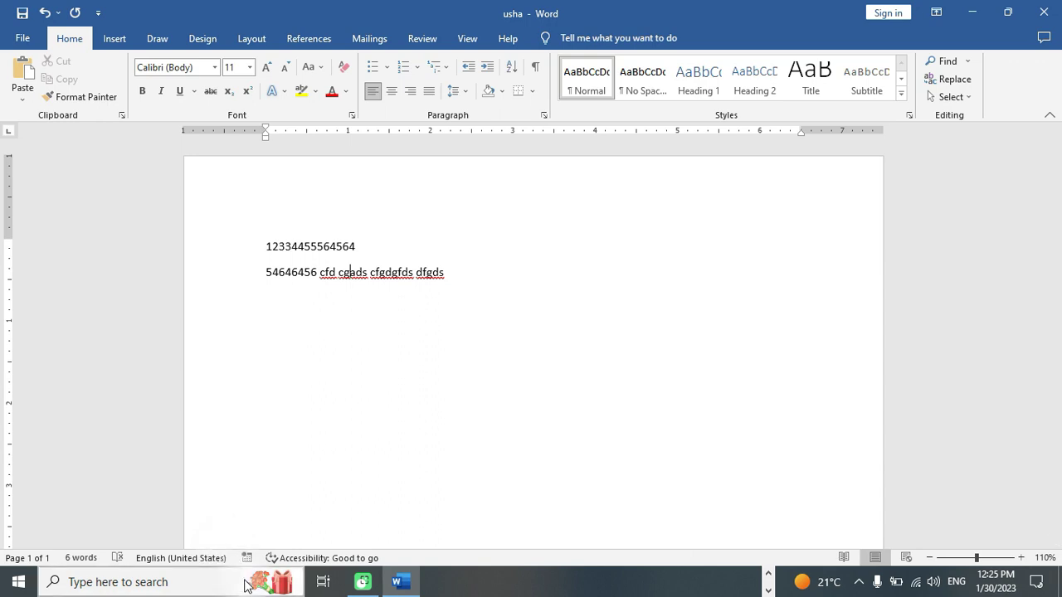
- After briefly opening and closing Windows search, launch Excel from the Start menu app list
{"action": "left_click", "coordinate": [246, 585]}
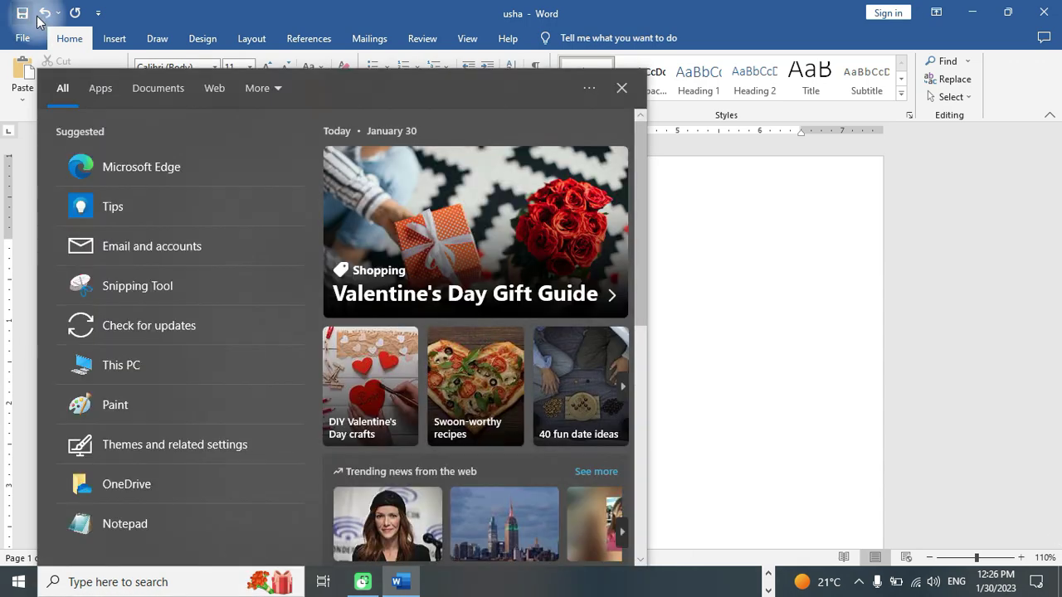
{"action": "left_click", "coordinate": [38, 18]}
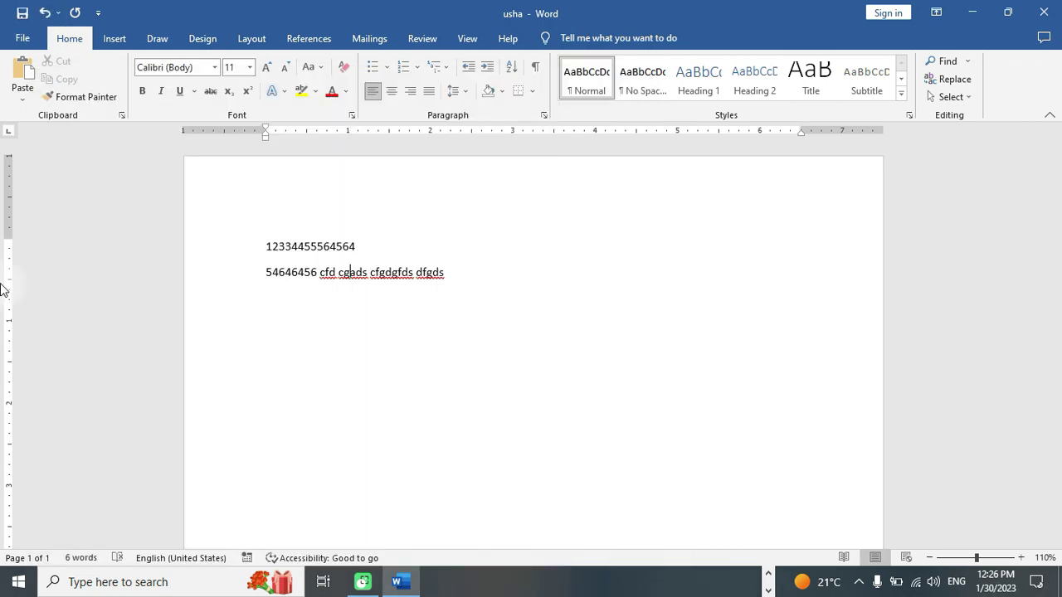
{"action": "left_click", "coordinate": [20, 585]}
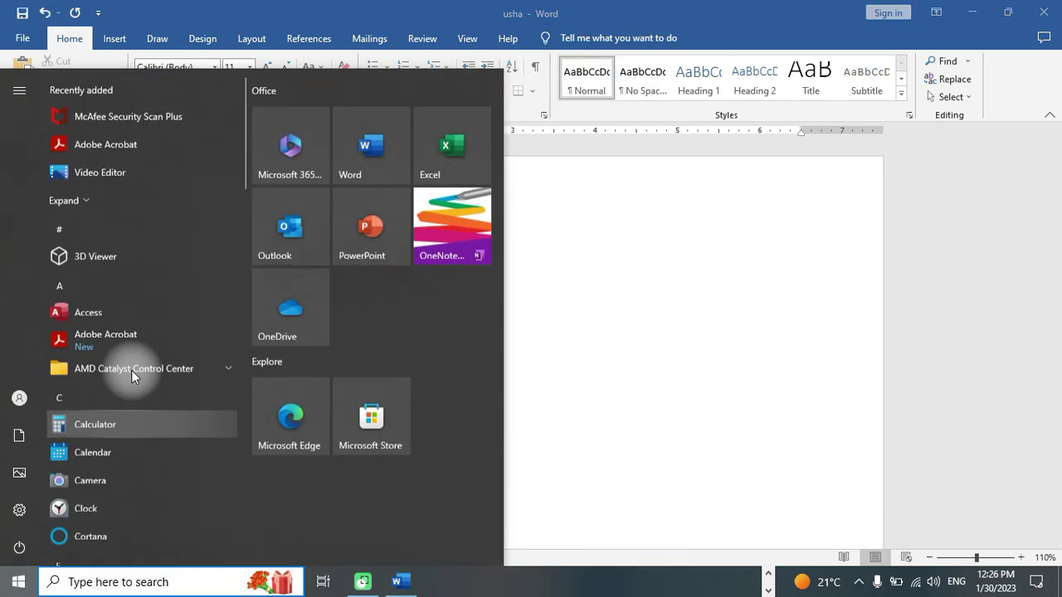
{"action": "scroll", "coordinate": [131, 371], "scroll_direction": "down", "scroll_amount": 5}
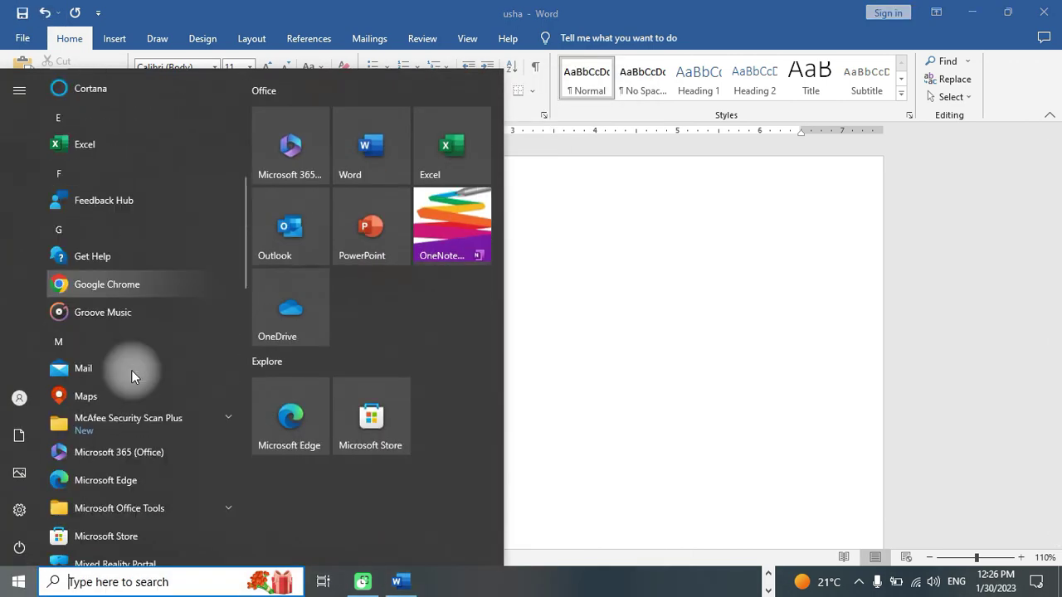
{"action": "left_click", "coordinate": [98, 91]}
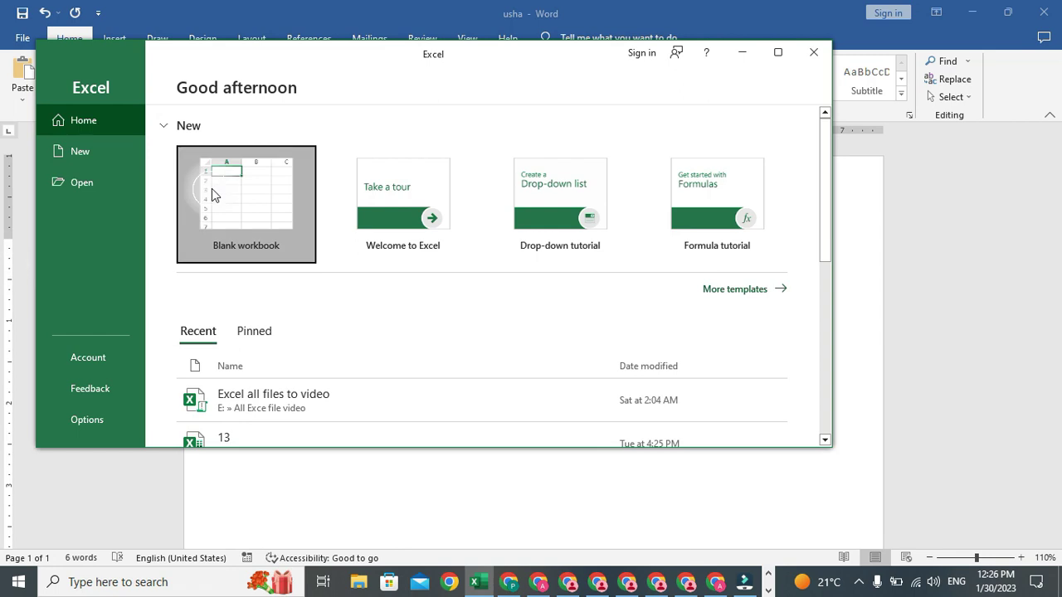
- Create a blank Excel workbook, move its window aside, and bring Word forward on its View tab
{"action": "left_click", "coordinate": [211, 194]}
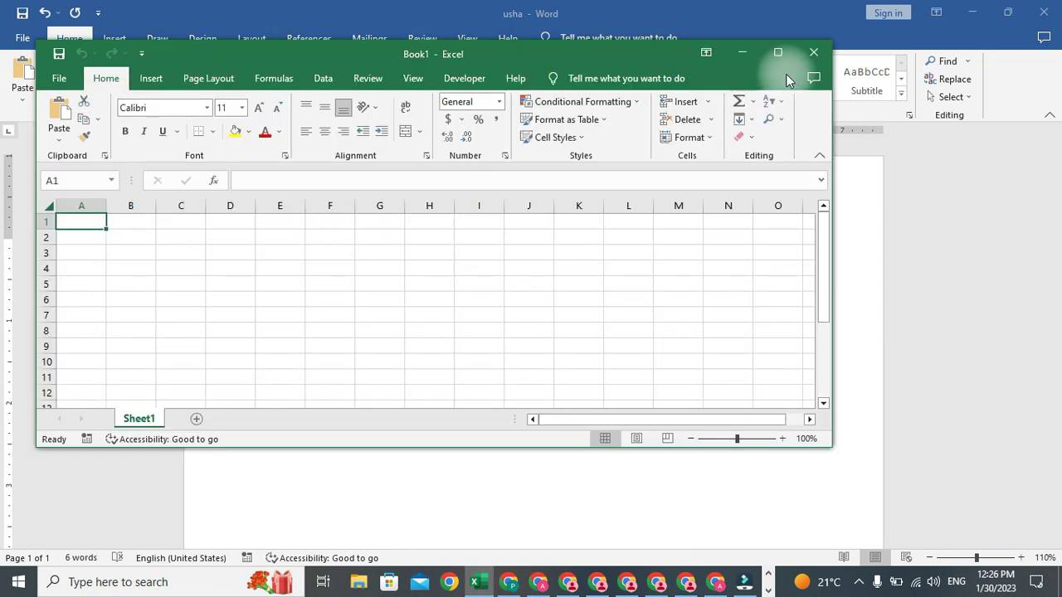
{"action": "left_click", "coordinate": [410, 80]}
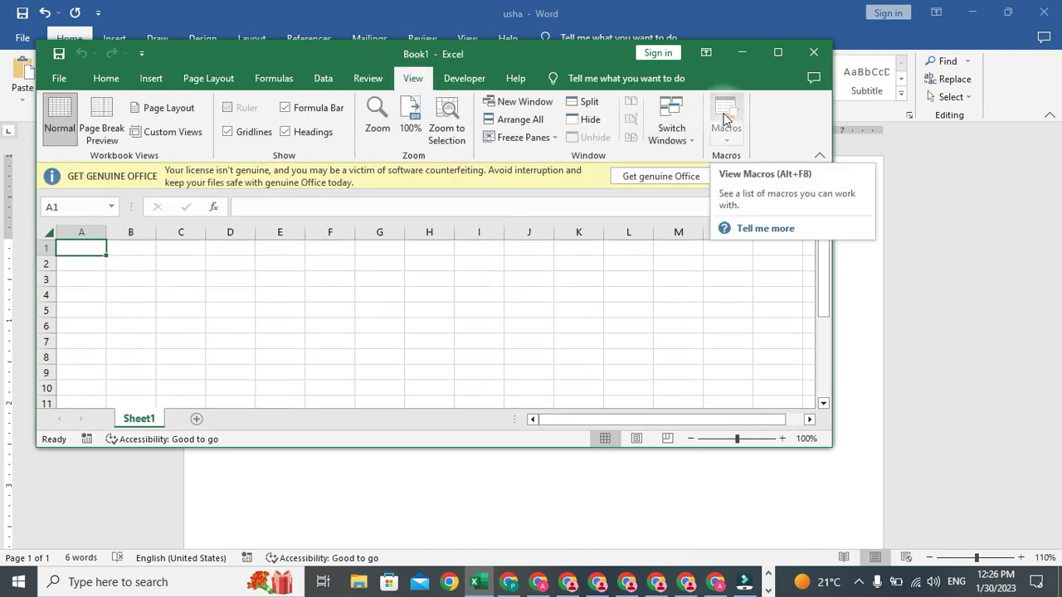
{"action": "left_click_drag", "start_coordinate": [569, 51], "coordinate": [330, 57]}
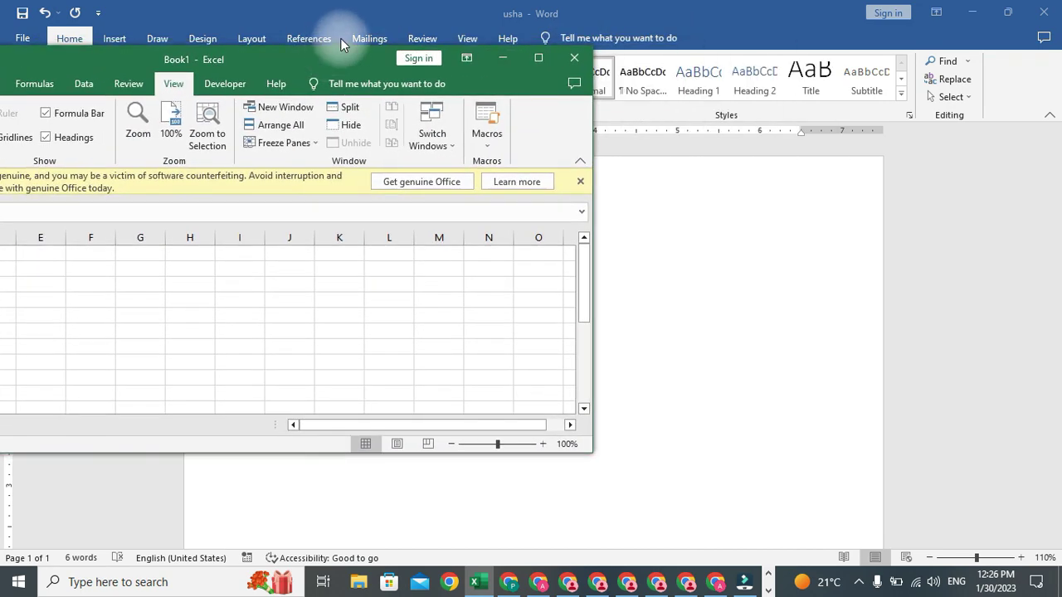
{"action": "left_click", "coordinate": [463, 31]}
{"action": "left_click", "coordinate": [464, 31]}
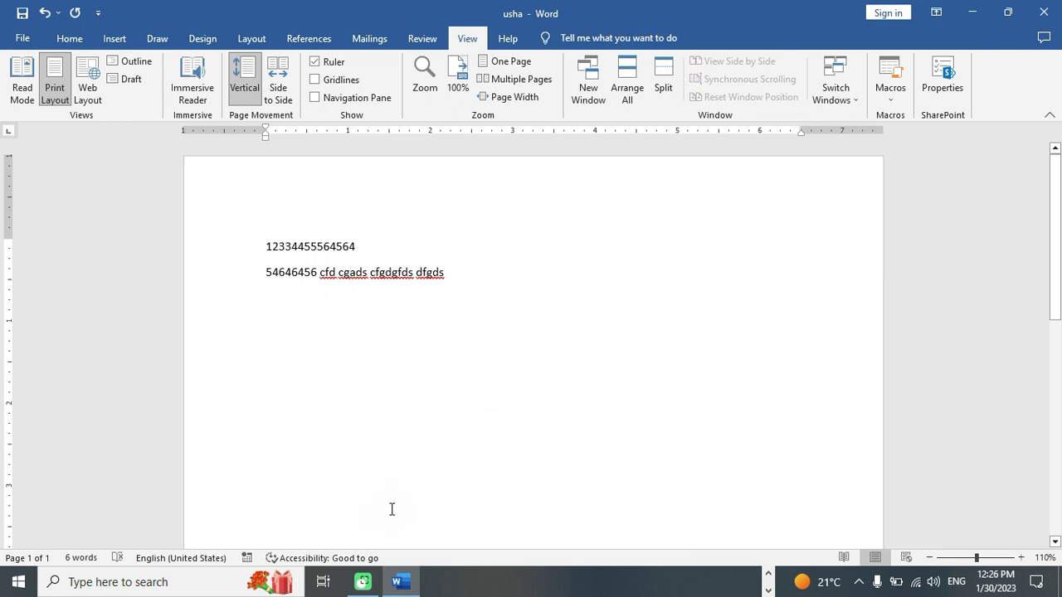
{"action": "left_click", "coordinate": [417, 448]}
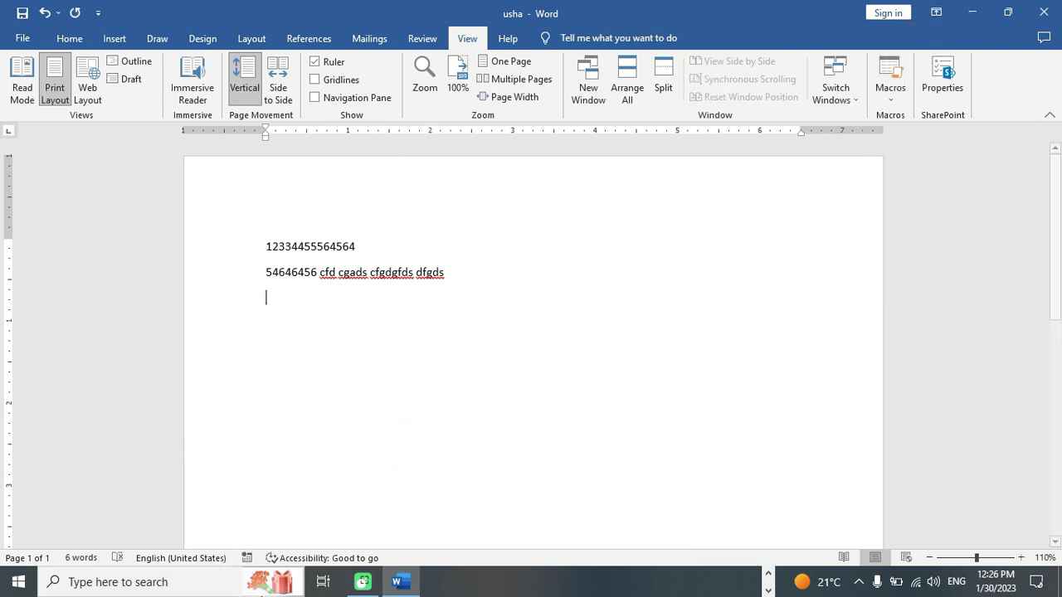
{"action": "left_click", "coordinate": [247, 557]}
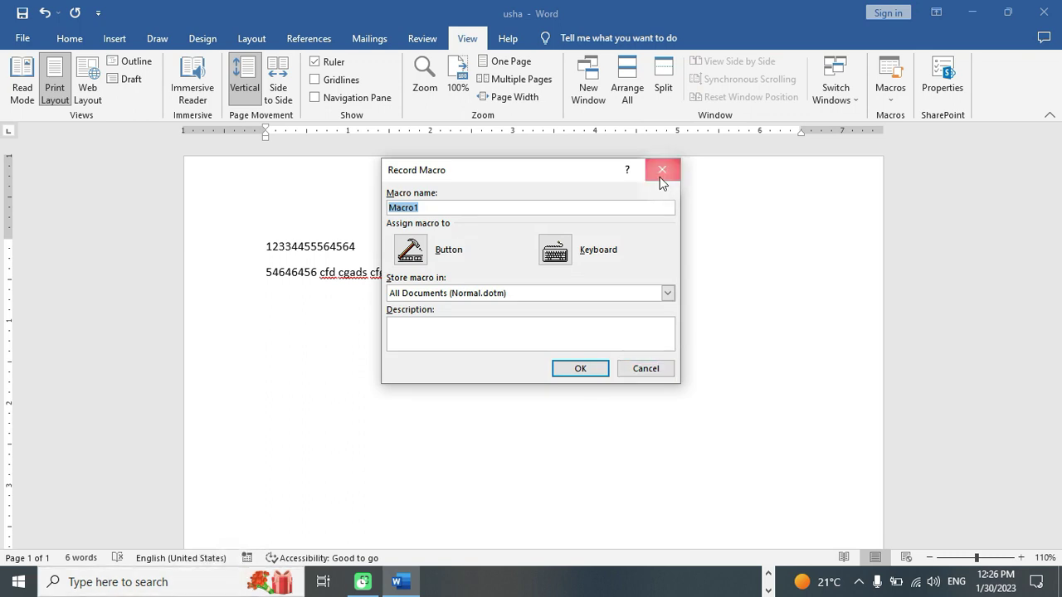
{"action": "left_click", "coordinate": [662, 174]}
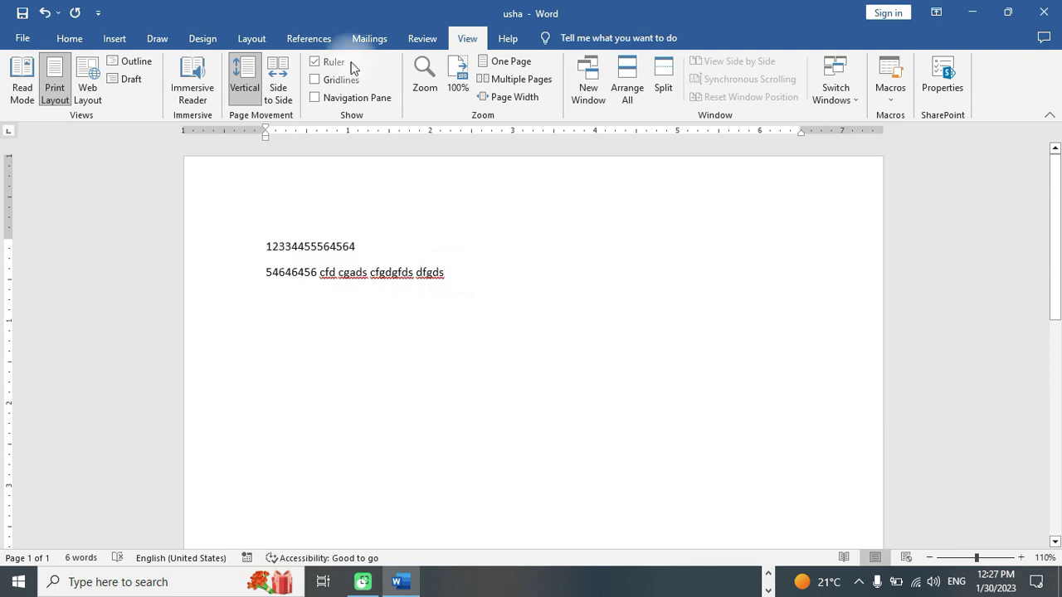
- Open File > Info to review the document's size, page, word counts, dates and Related Documents
{"action": "left_click", "coordinate": [22, 39]}
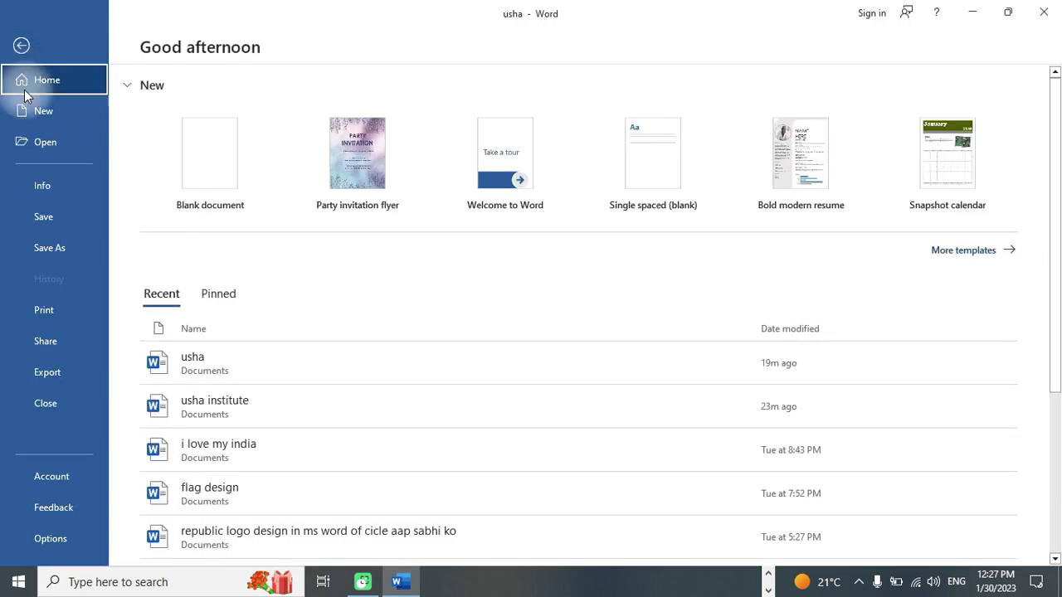
{"action": "left_click", "coordinate": [45, 186]}
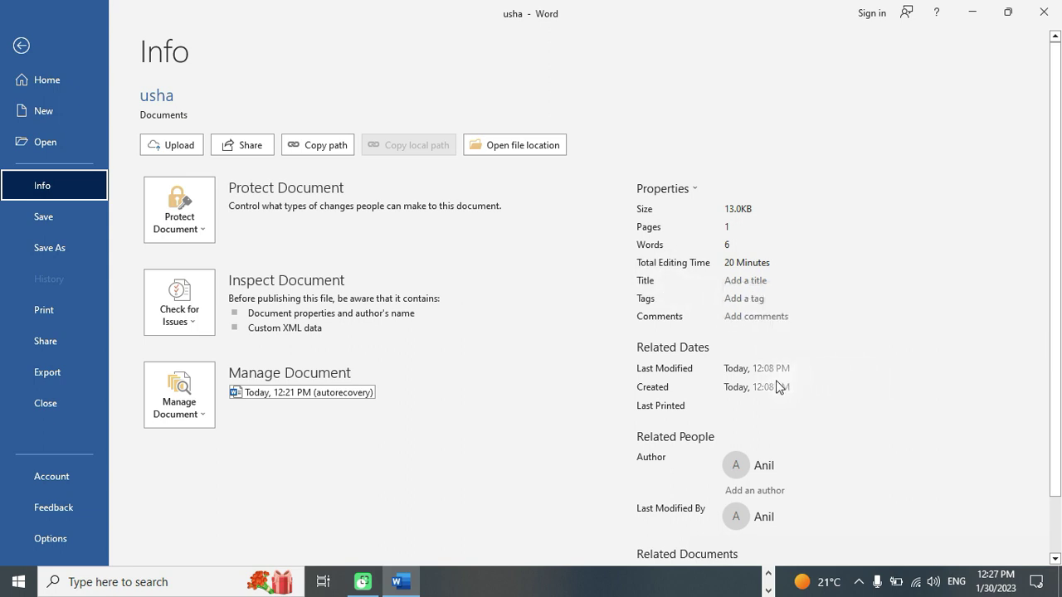
{"action": "mouse_move", "coordinate": [790, 417]}
{"action": "mouse_move", "coordinate": [742, 383]}
{"action": "mouse_move", "coordinate": [783, 376]}
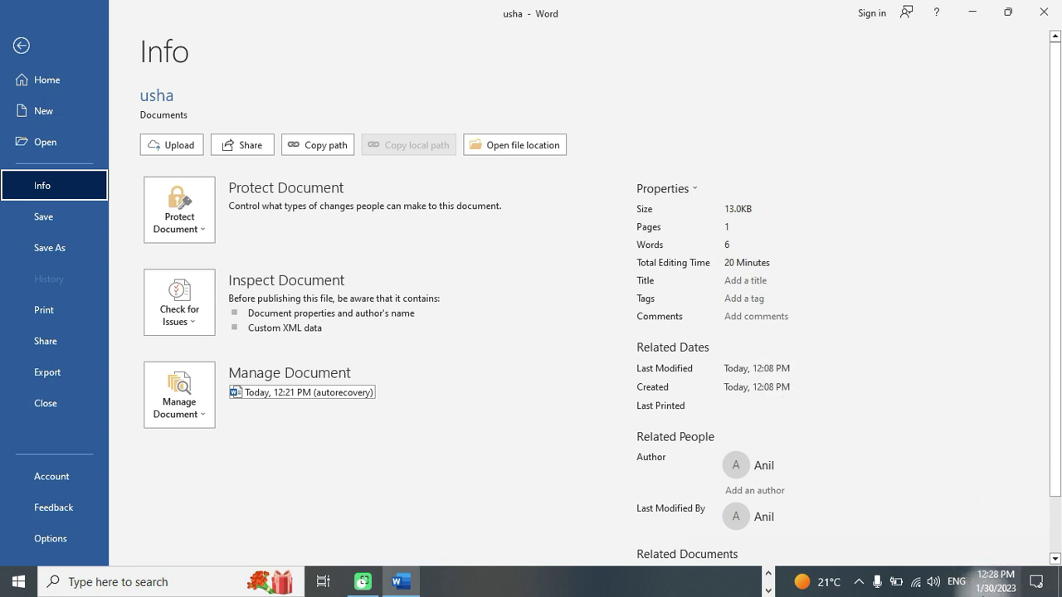
{"action": "mouse_move", "coordinate": [990, 575]}
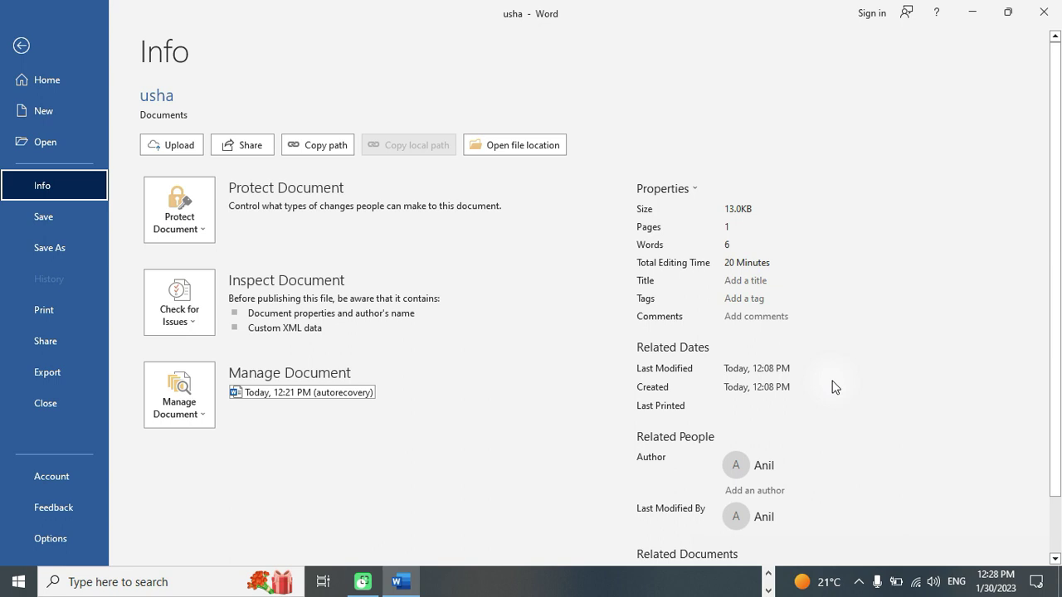
{"action": "scroll", "coordinate": [744, 451], "scroll_direction": "down", "scroll_amount": 1}
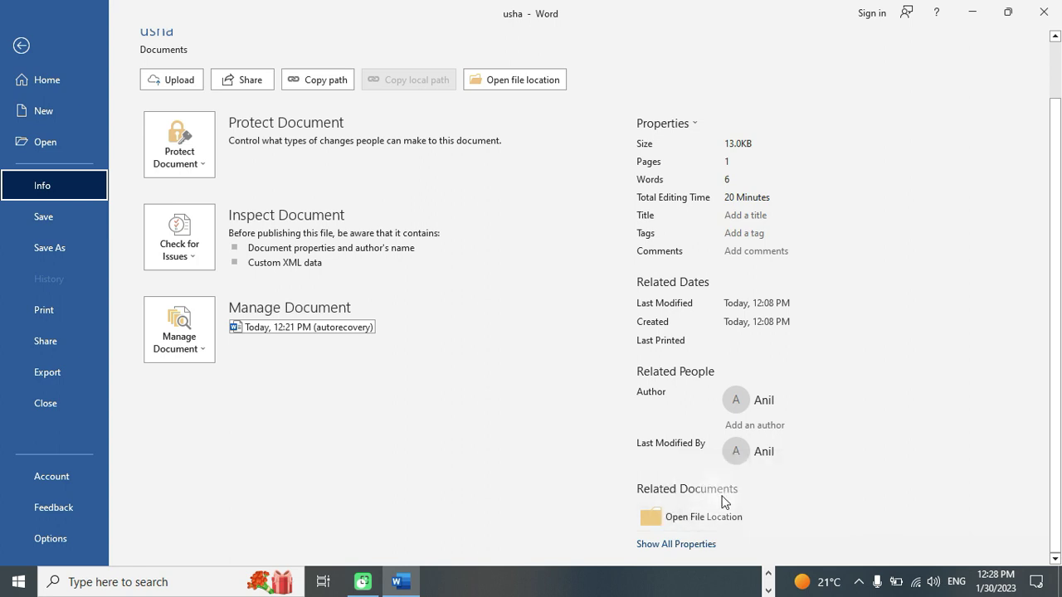
- Close the Word Security Notice from the folder link and open the Protect Document menu
{"action": "left_click", "coordinate": [709, 520]}
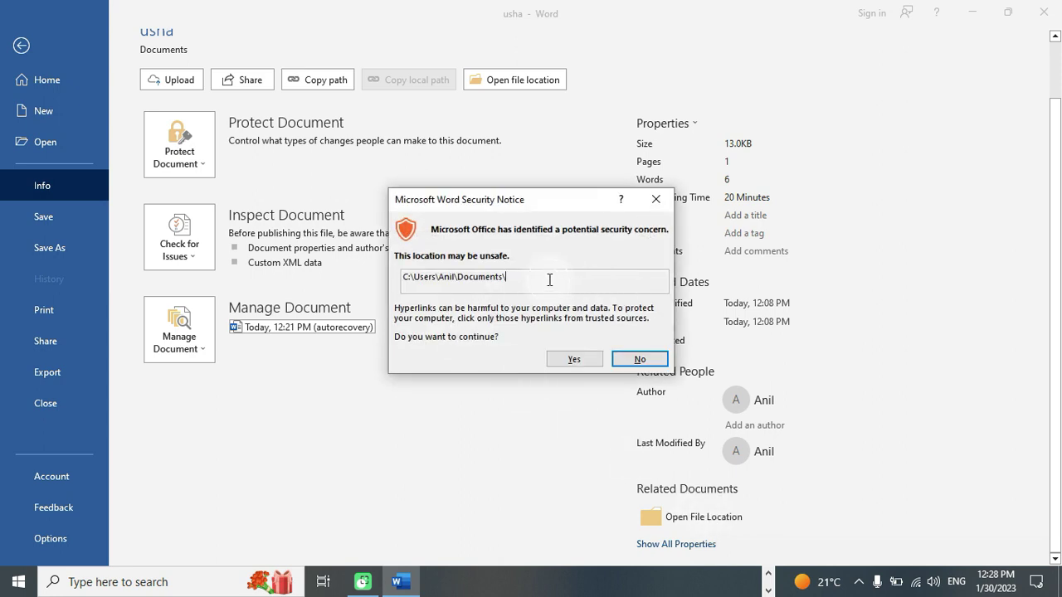
{"action": "left_click", "coordinate": [524, 275]}
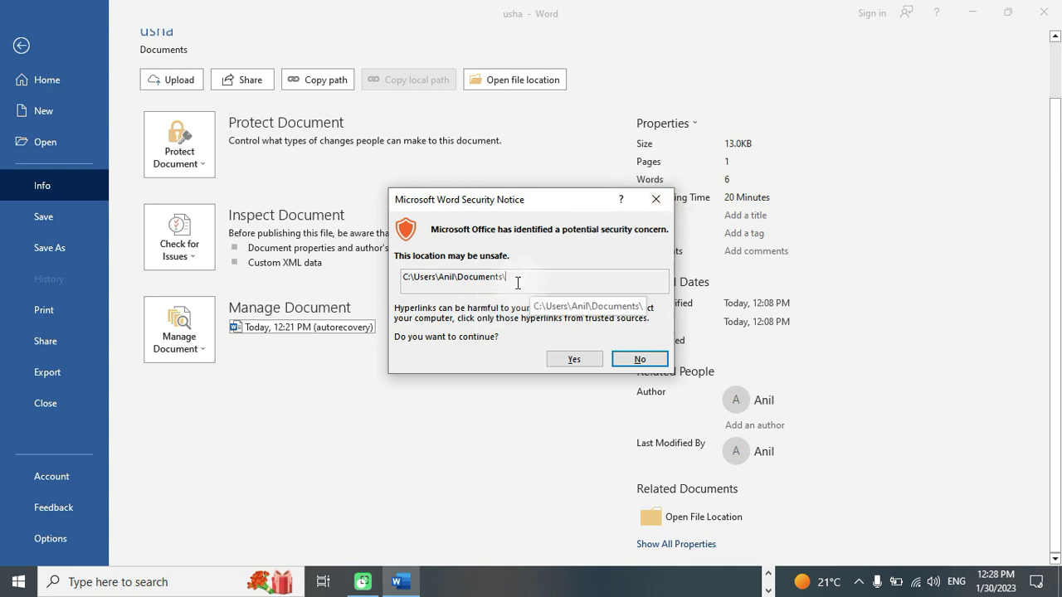
{"action": "left_click", "coordinate": [656, 201]}
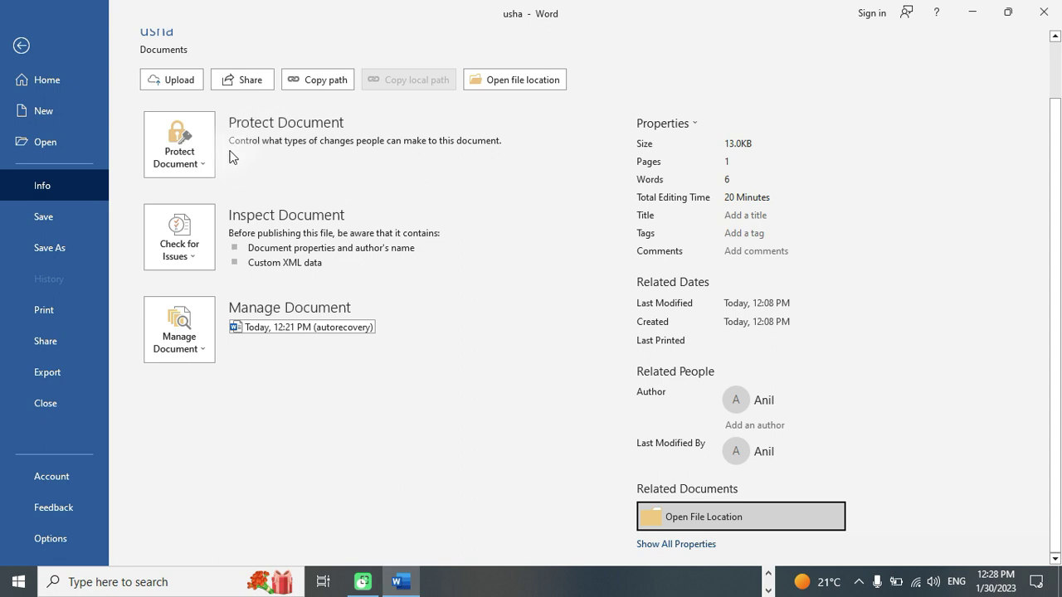
{"action": "left_click", "coordinate": [196, 169]}
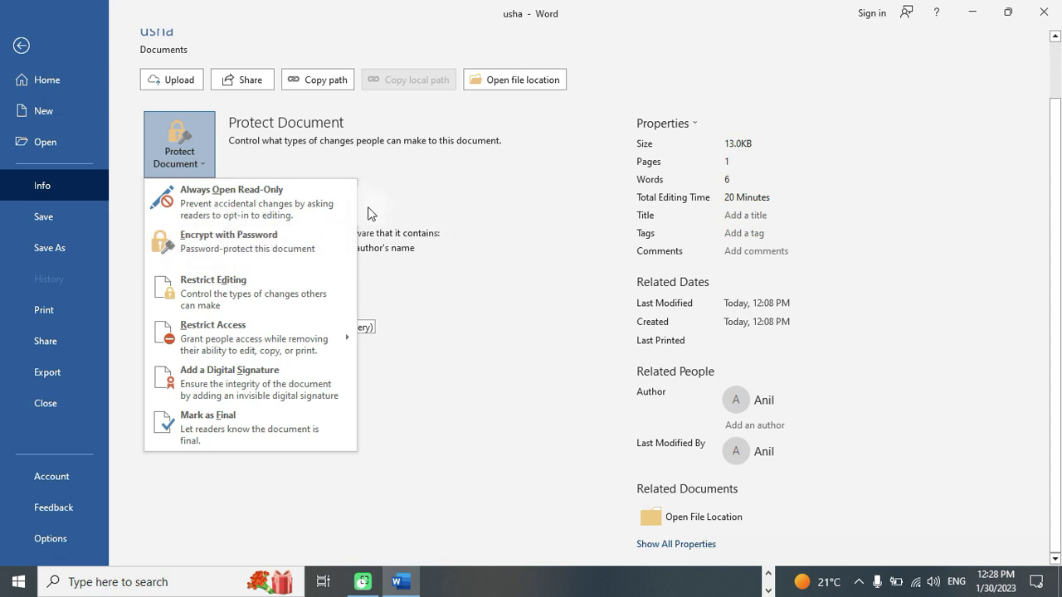
- Start Encrypt with Password, enter a password, then close the dialog without applying encryption
{"action": "left_click", "coordinate": [300, 242]}
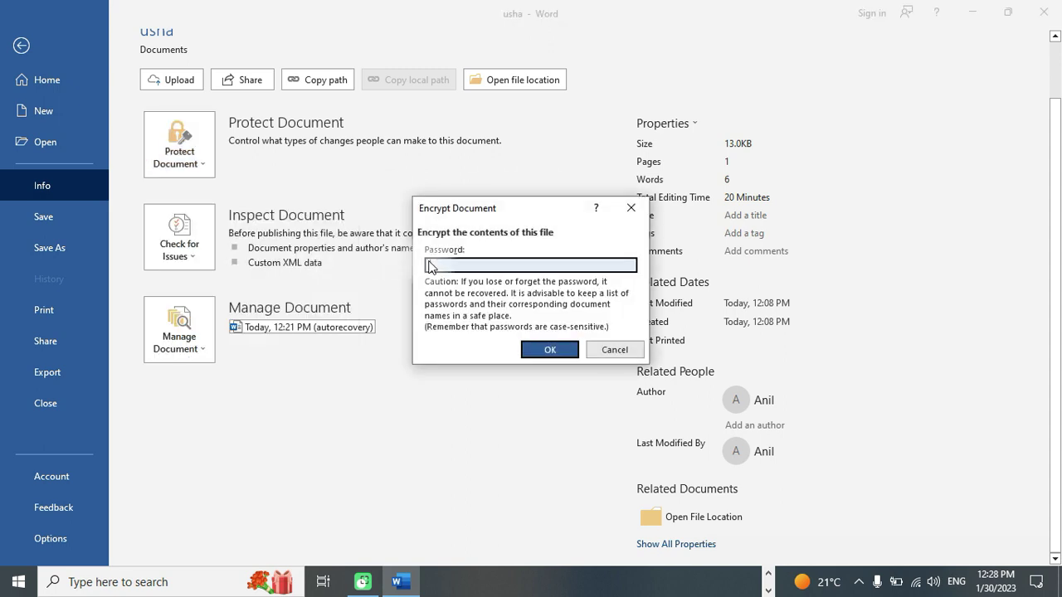
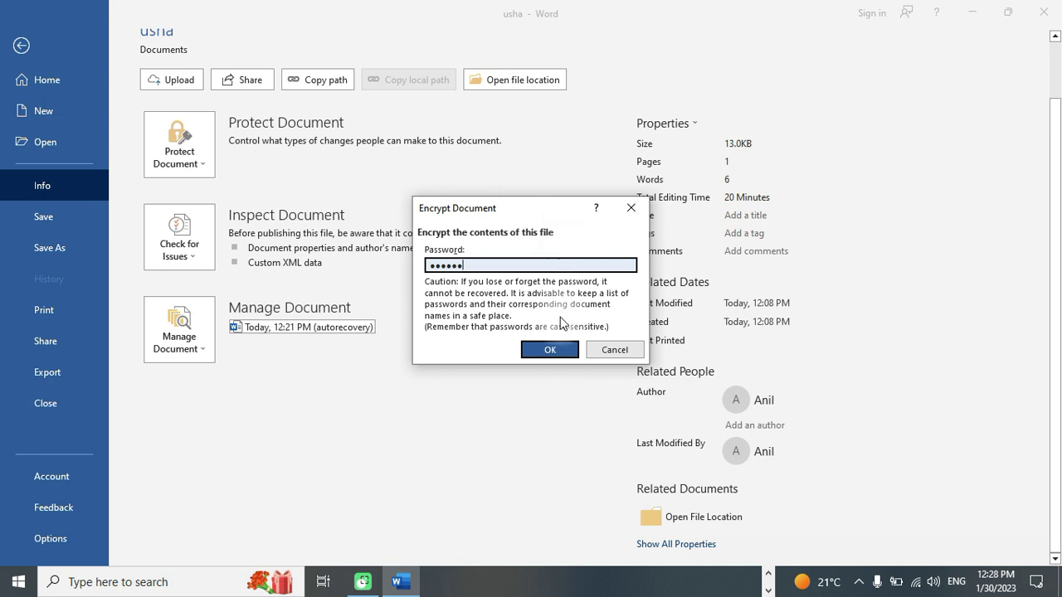
{"action": "left_click", "coordinate": [551, 350]}
{"action": "left_click", "coordinate": [633, 209]}
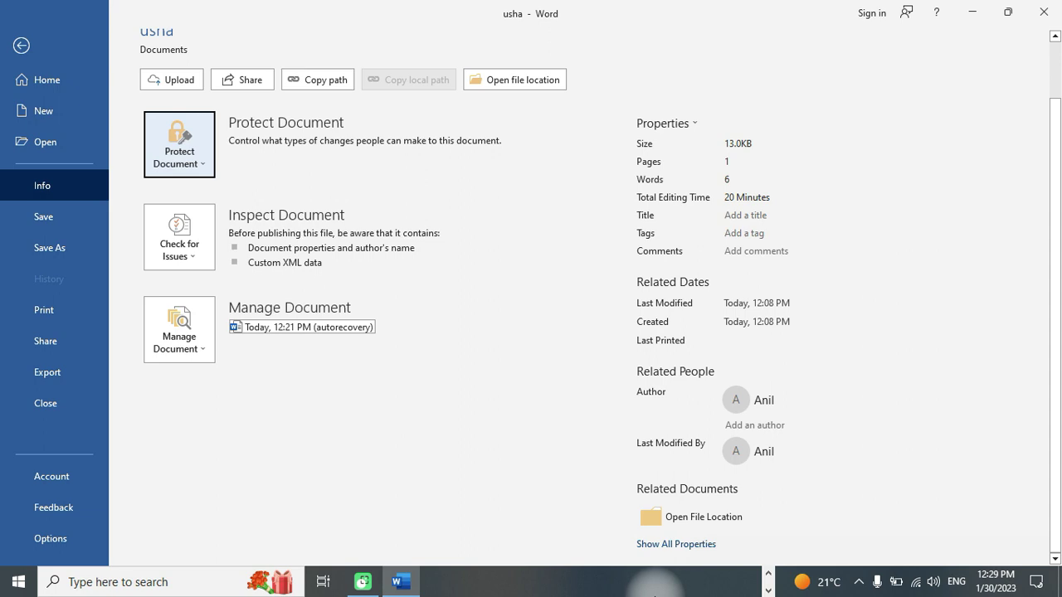
- Save usha, create a new blank Document4 from File > New, and open its File page
{"action": "left_click", "coordinate": [71, 227]}
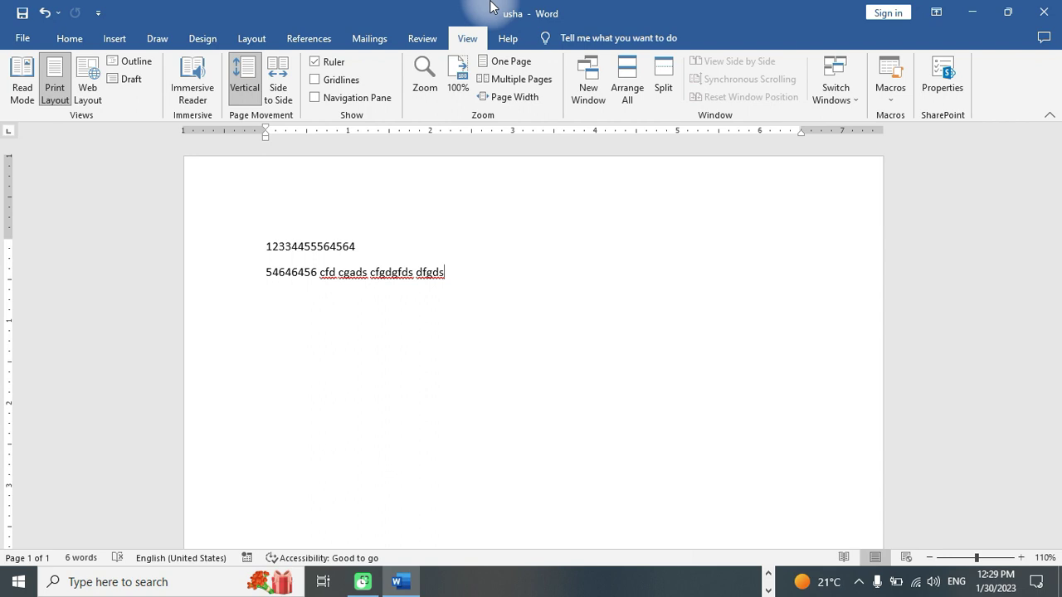
{"action": "left_click", "coordinate": [22, 38]}
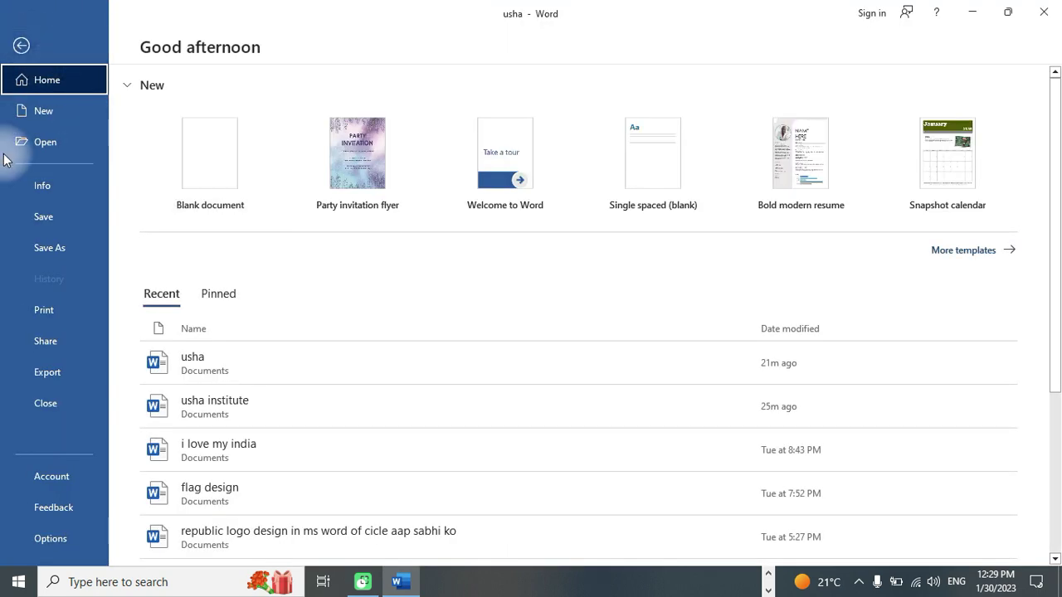
{"action": "left_click", "coordinate": [25, 109]}
{"action": "left_click", "coordinate": [210, 146]}
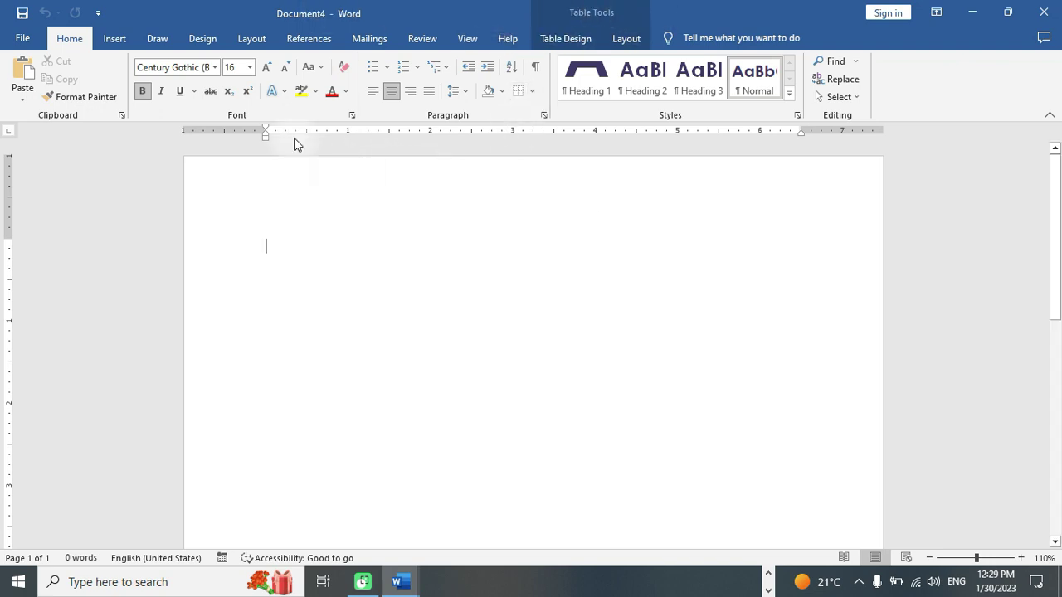
{"action": "left_click", "coordinate": [10, 35]}
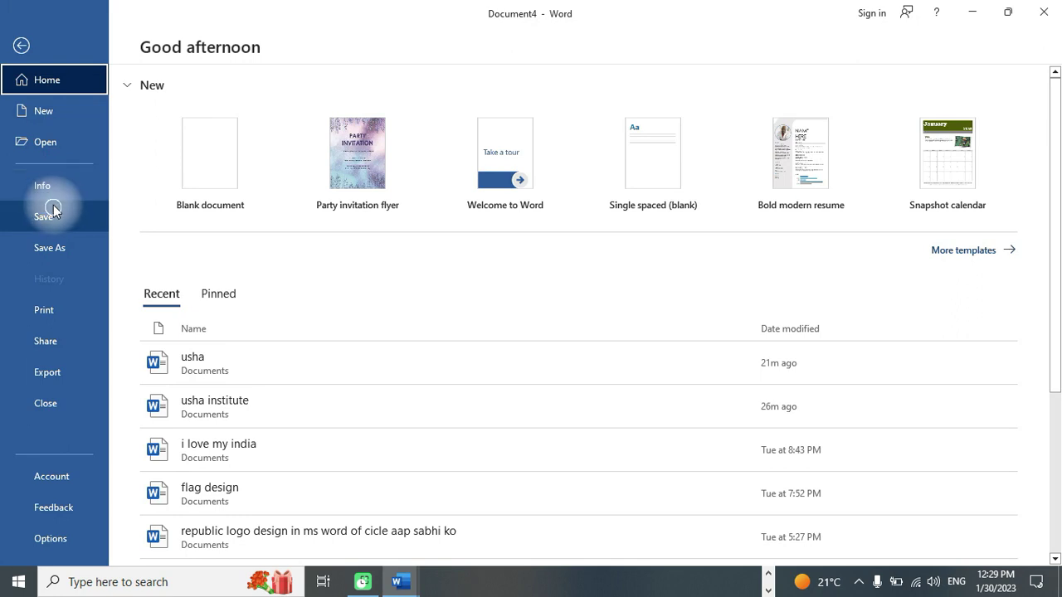
- View the Save As locations, return to the blank document, and close Document4 without saving
{"action": "left_click", "coordinate": [52, 208]}
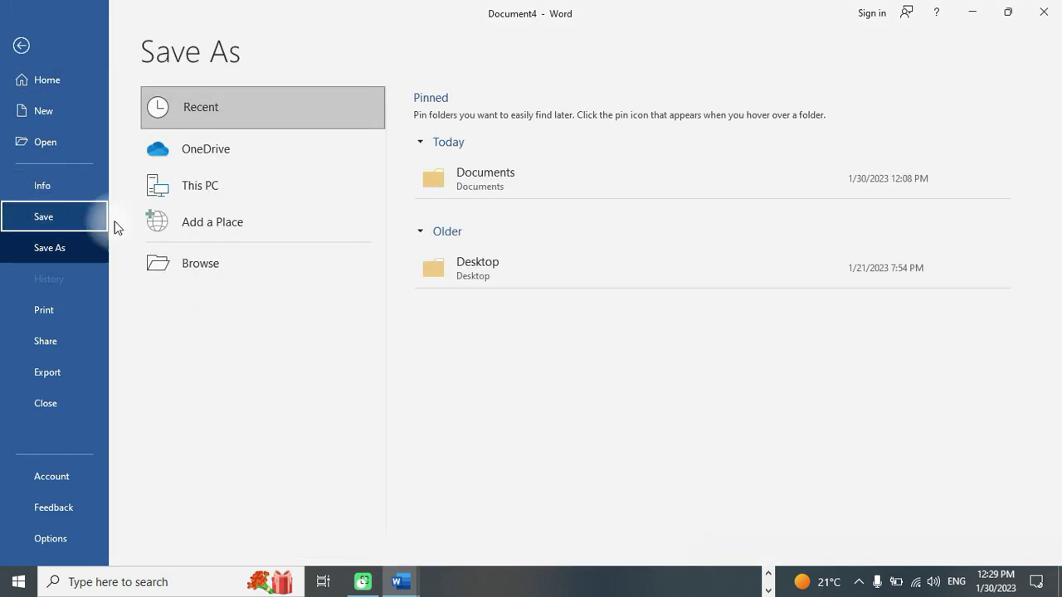
{"action": "left_click", "coordinate": [32, 57]}
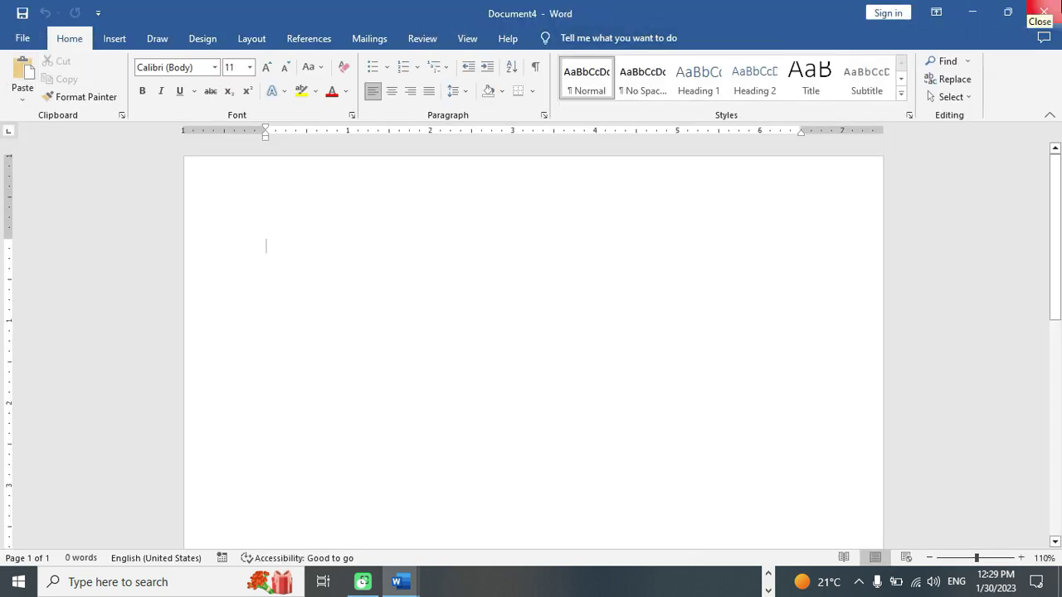
{"action": "left_click", "coordinate": [1043, 10]}
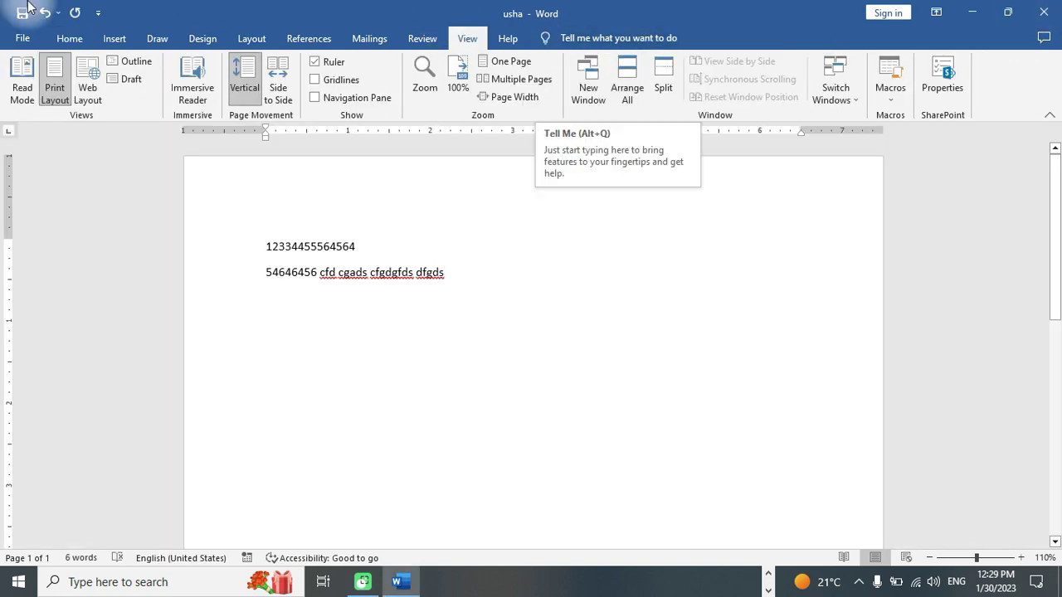
- Go through File > Save As to the Print screen showing usha's one-page Letter preview
{"action": "left_click", "coordinate": [22, 39]}
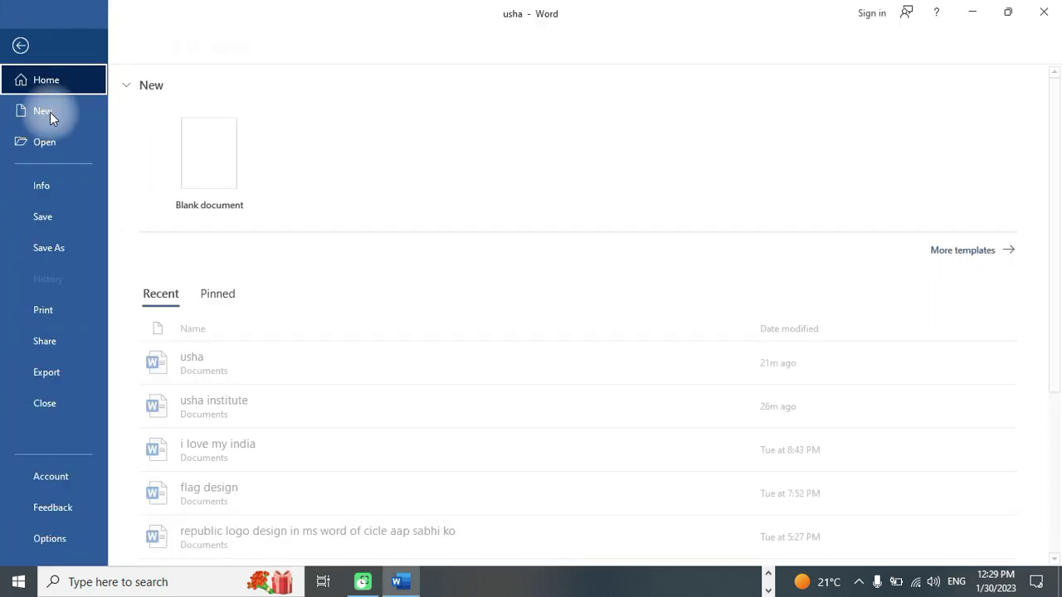
{"action": "left_click", "coordinate": [51, 249]}
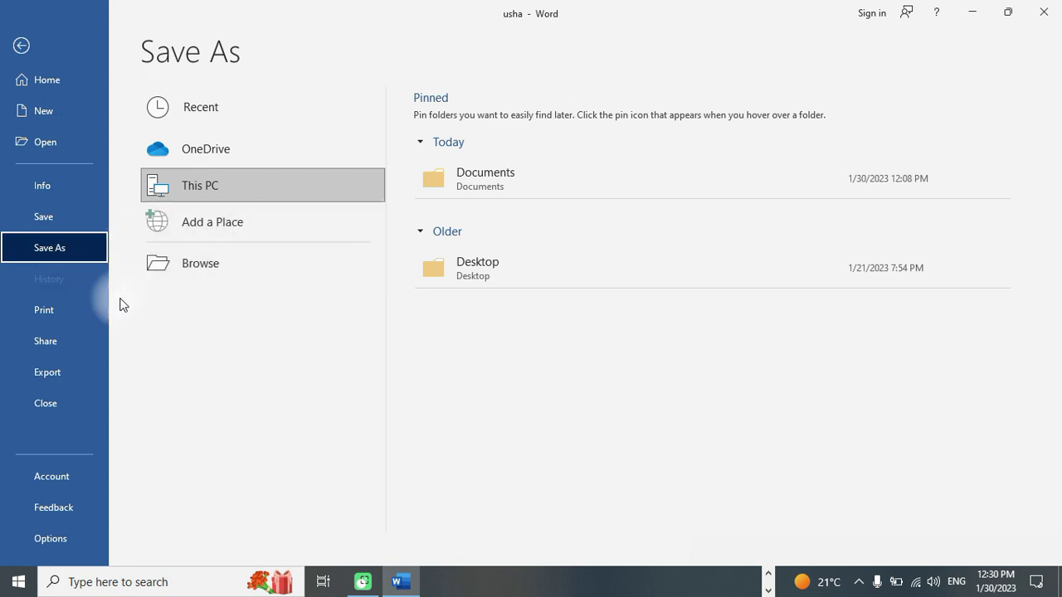
{"action": "left_click", "coordinate": [60, 302]}
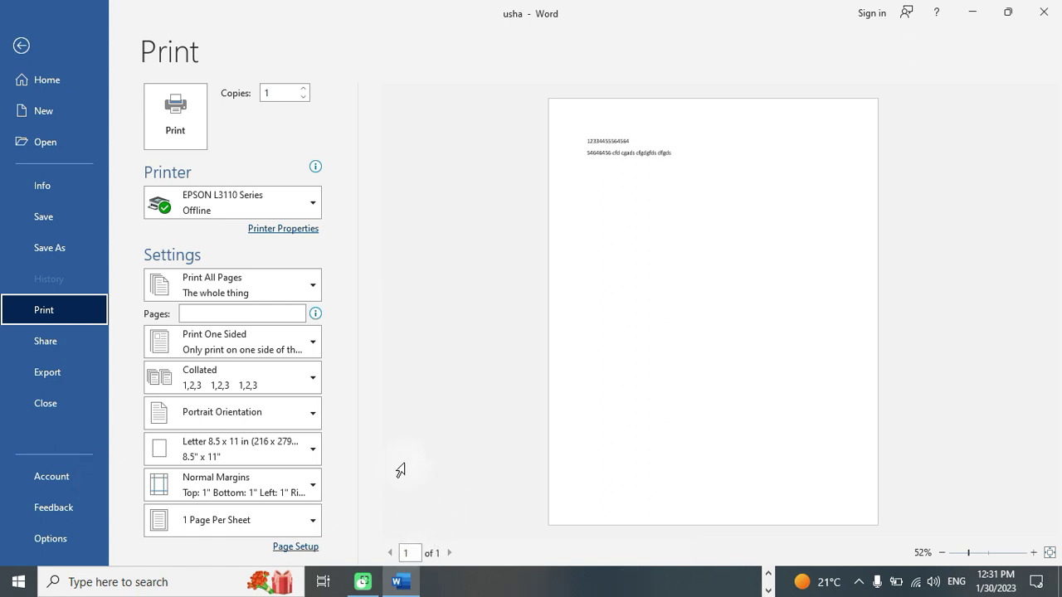
- Switch the printer to Microsoft Print to PDF, then close its properties window
{"action": "left_click", "coordinate": [201, 116]}
{"action": "left_click", "coordinate": [290, 211]}
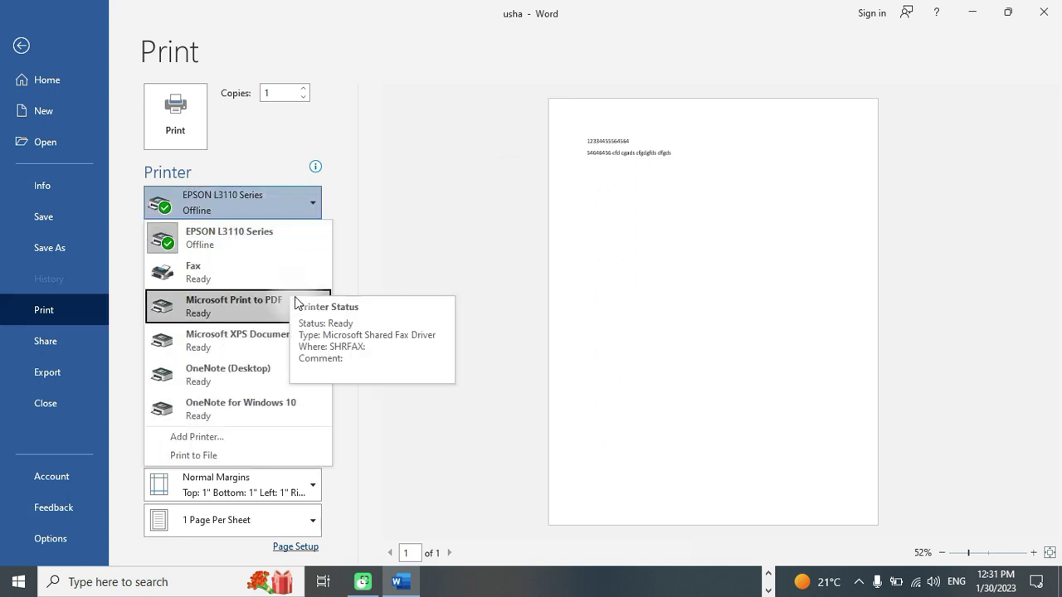
{"action": "left_click", "coordinate": [239, 303]}
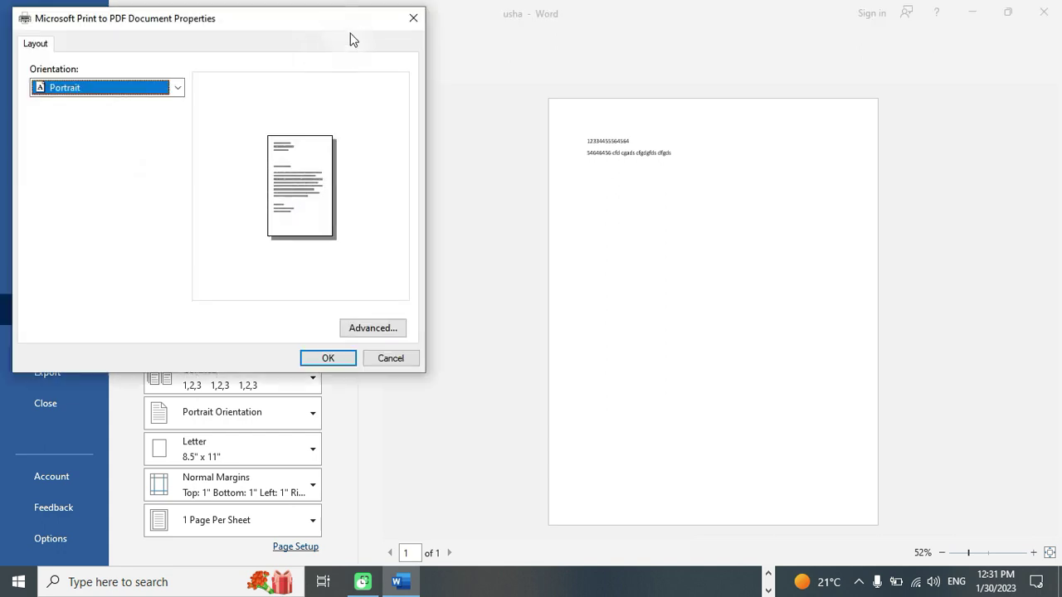
{"action": "left_click", "coordinate": [413, 17]}
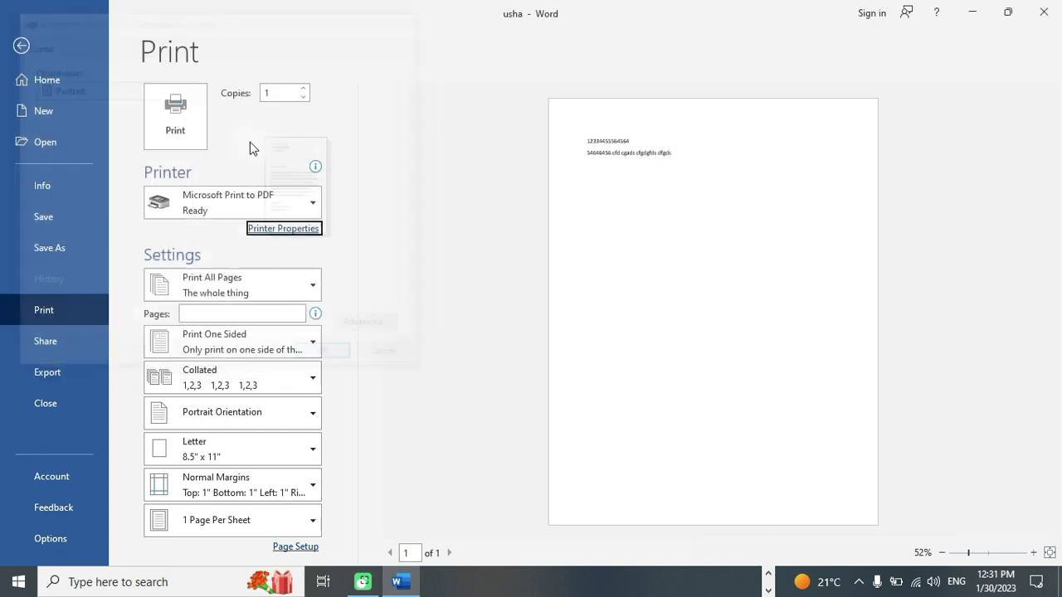
- Reselect EPSON L3110 Series and open its Printer Properties (Letter, Portrait, Plain paper, Standard)
{"action": "left_click", "coordinate": [205, 214]}
{"action": "left_click", "coordinate": [210, 236]}
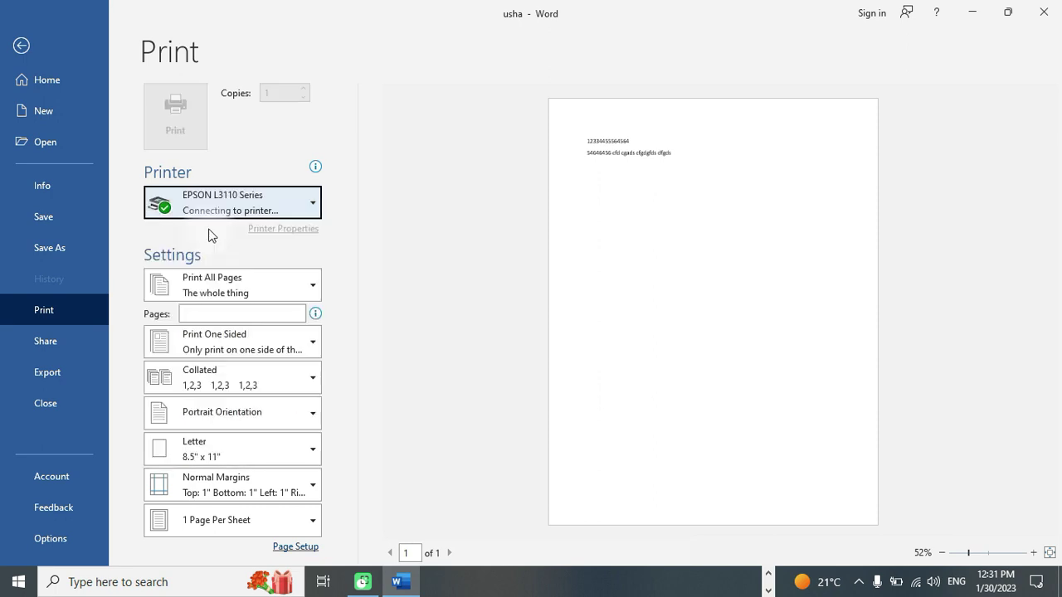
{"action": "left_click", "coordinate": [394, 206]}
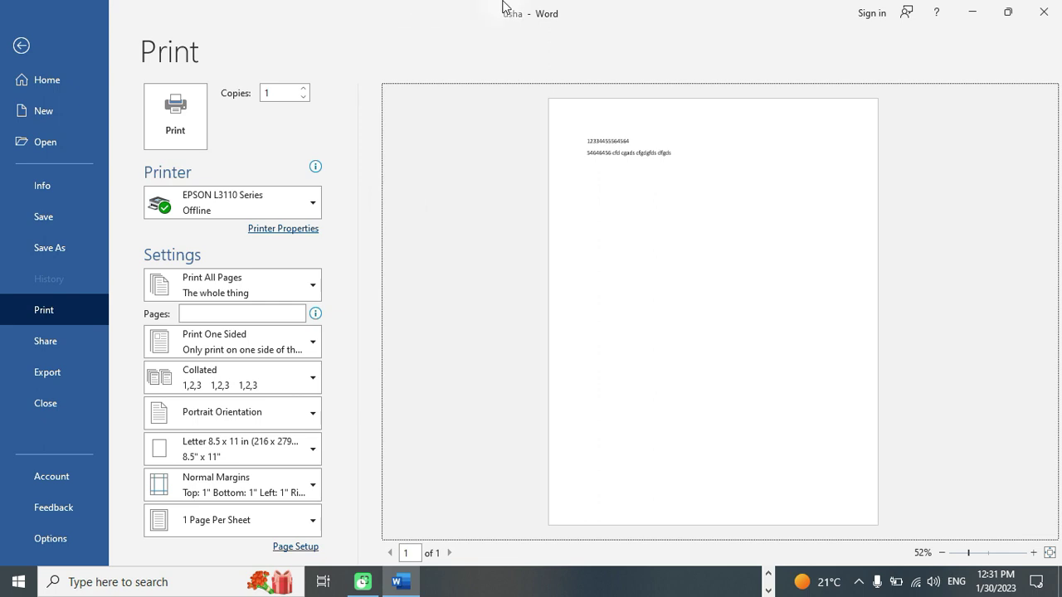
{"action": "left_click", "coordinate": [296, 231]}
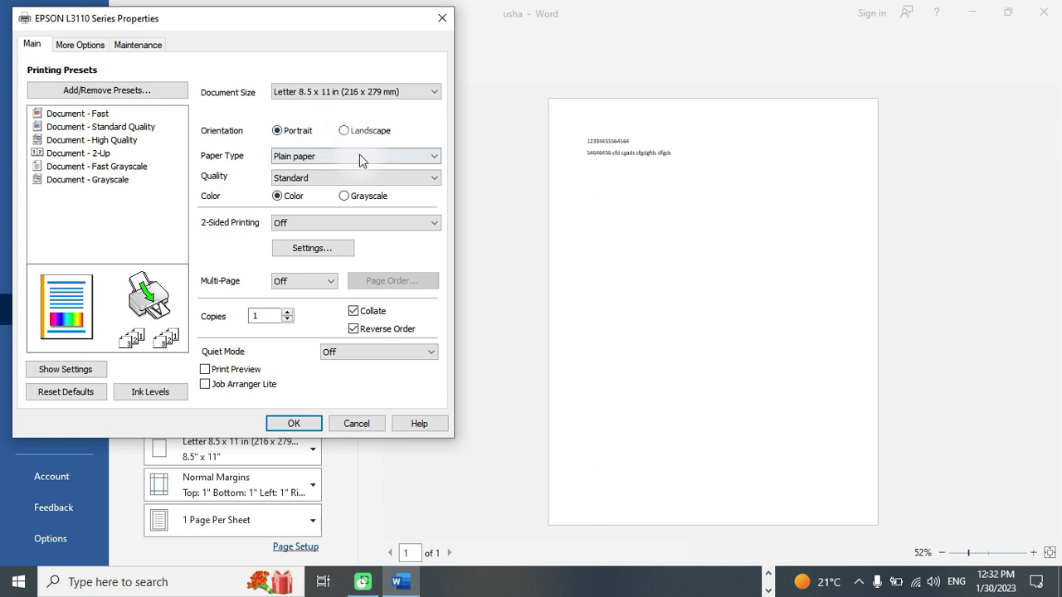
- In the EPSON L3110 properties, keep Plain paper as the paper type and Standard print quality
{"action": "left_click", "coordinate": [287, 163]}
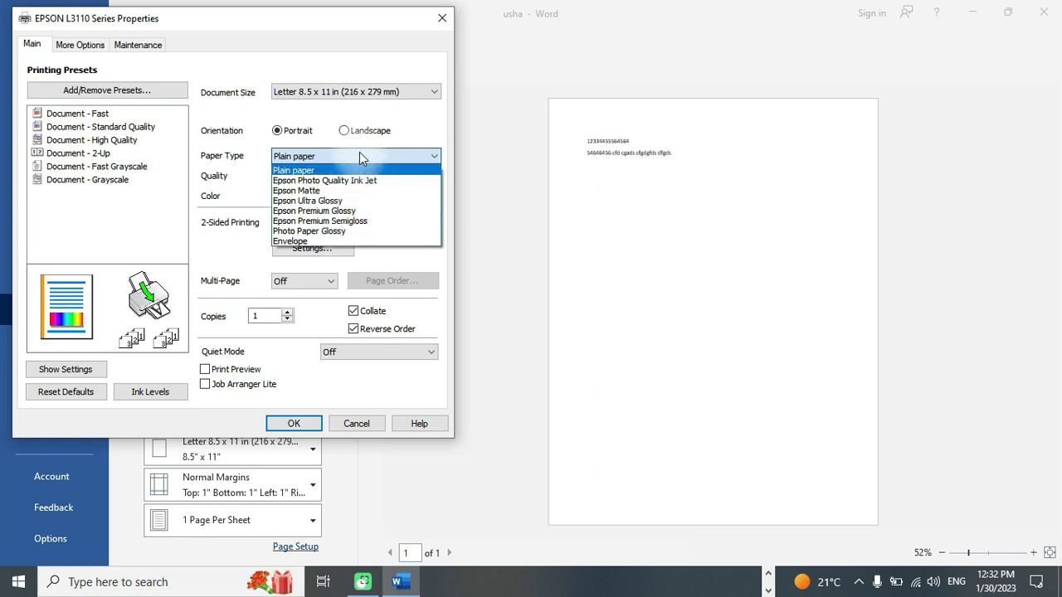
{"action": "left_click", "coordinate": [360, 154]}
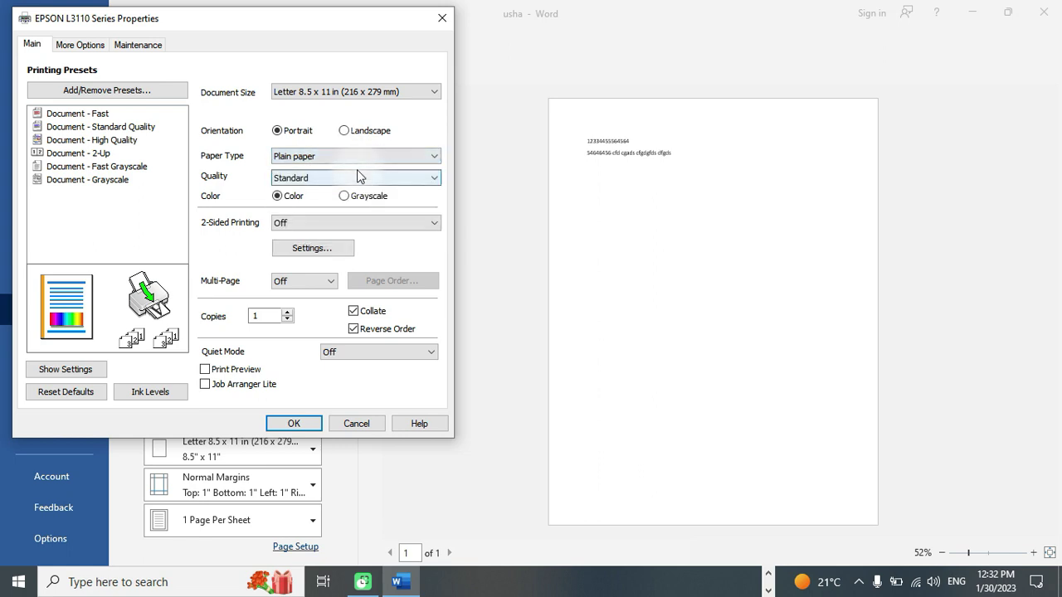
{"action": "left_click", "coordinate": [359, 180]}
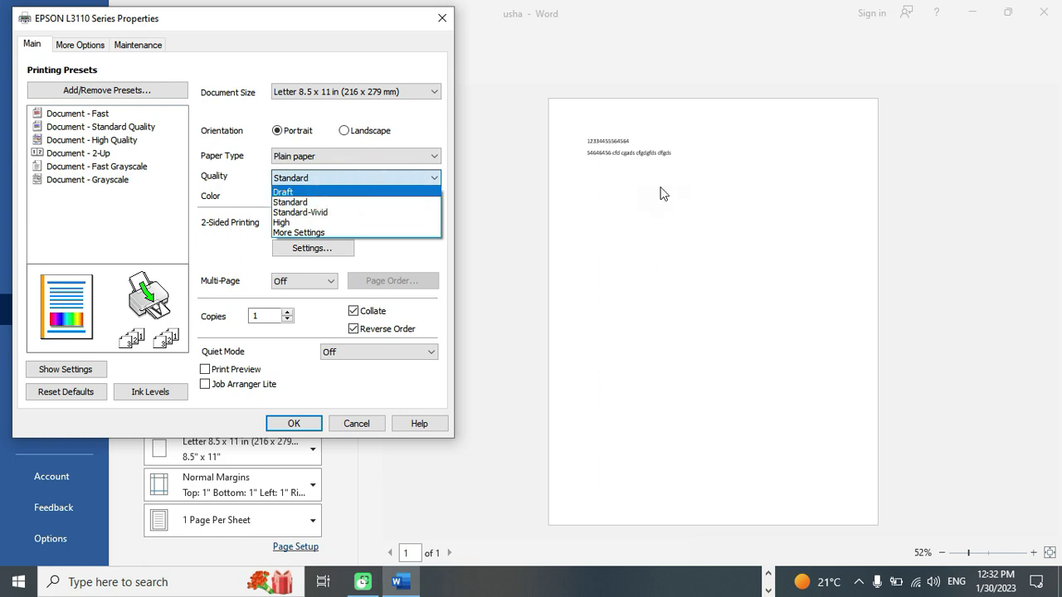
{"action": "left_click", "coordinate": [336, 114]}
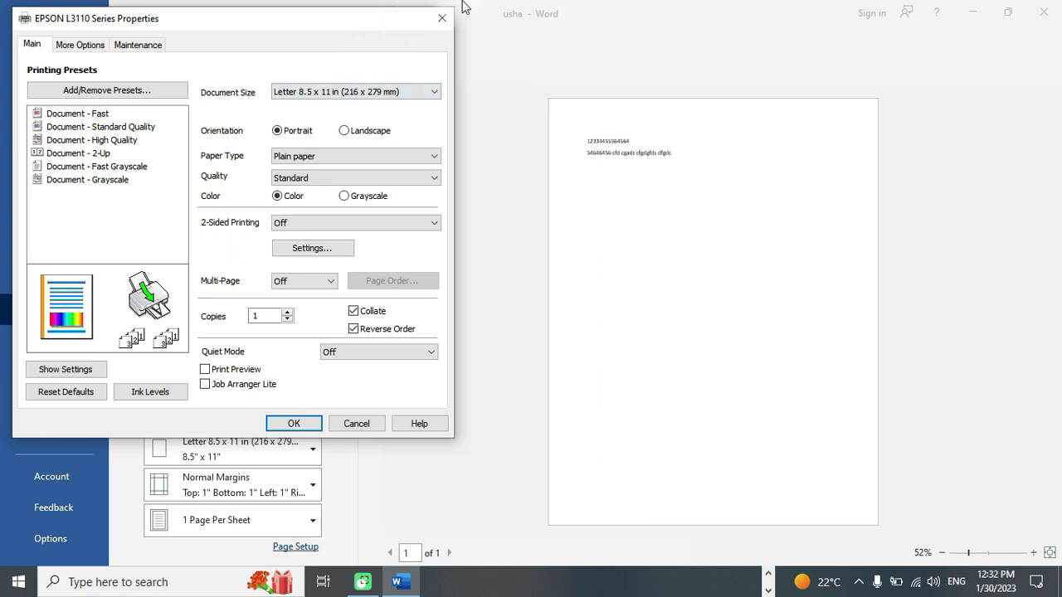
{"action": "left_click", "coordinate": [311, 176]}
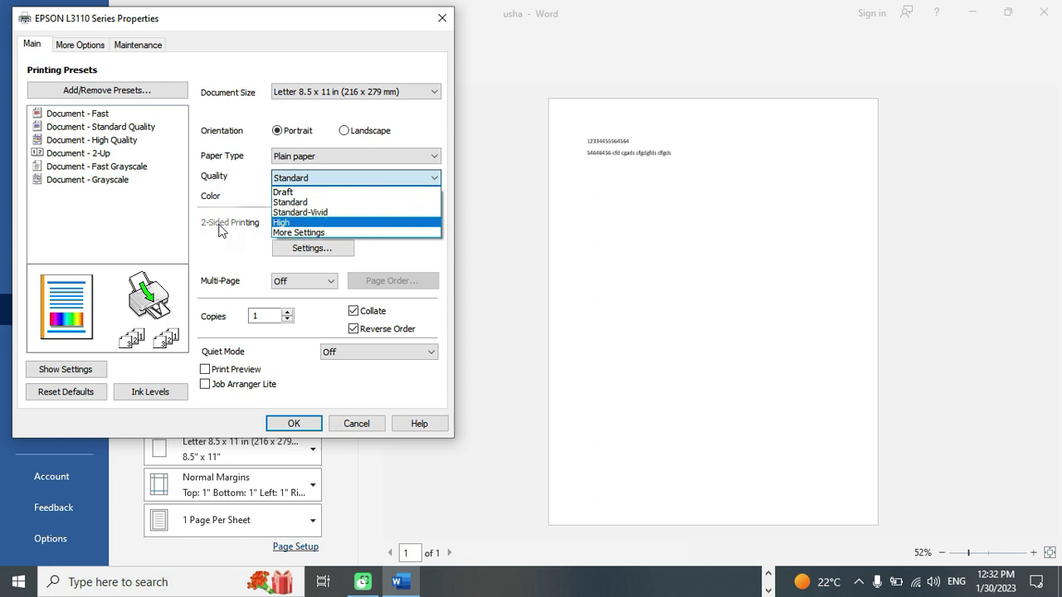
{"action": "left_click", "coordinate": [289, 201]}
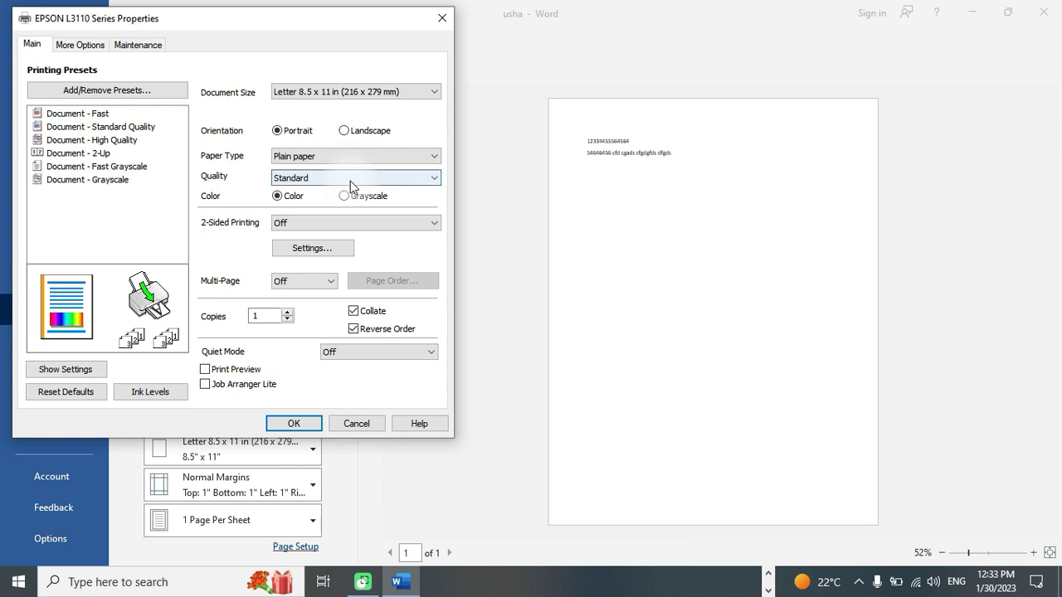
{"action": "left_click", "coordinate": [350, 181]}
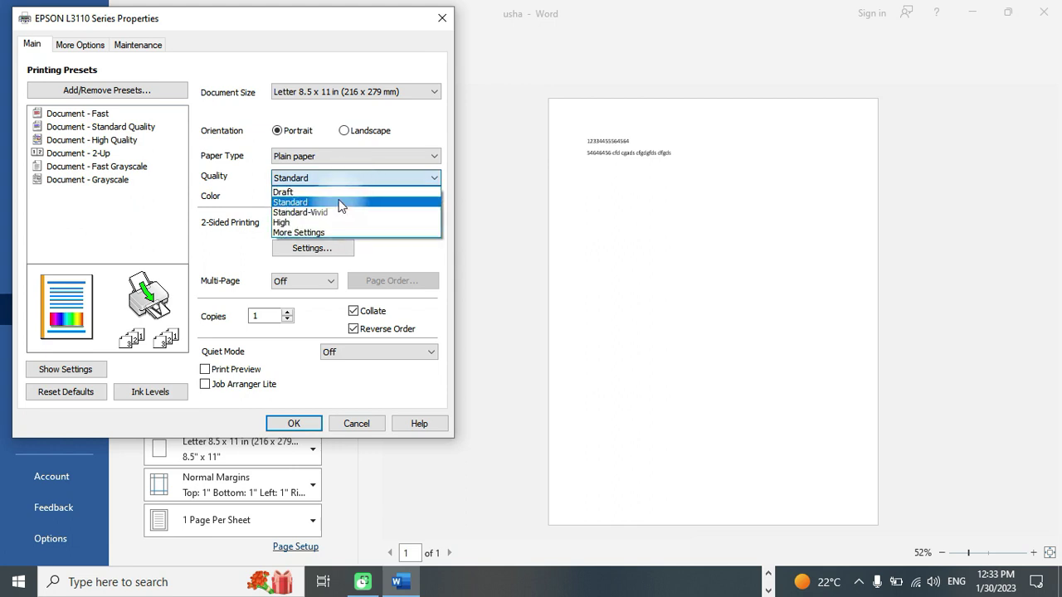
{"action": "left_click", "coordinate": [294, 203]}
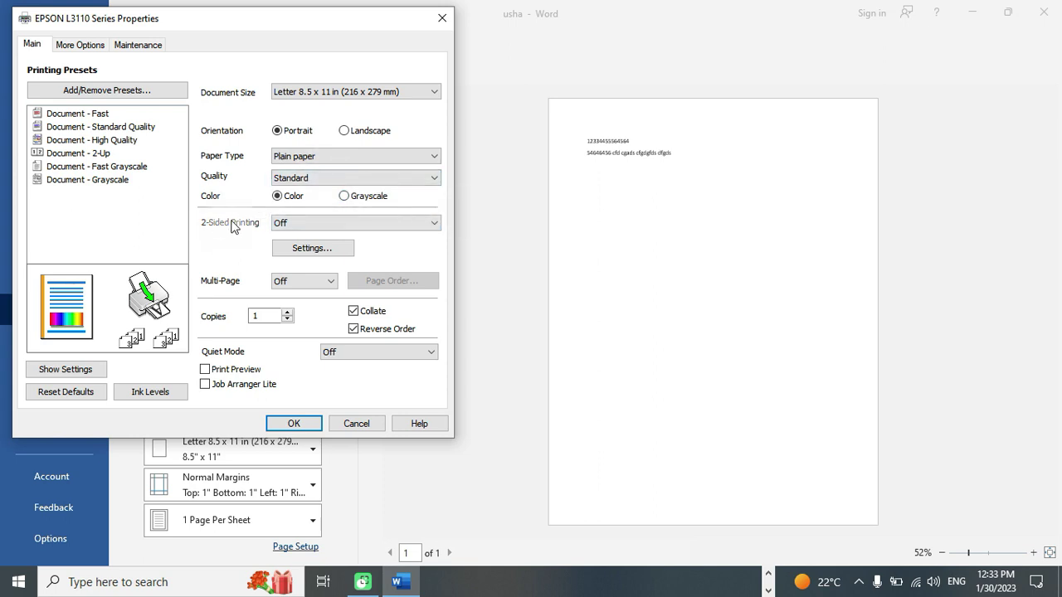
{"action": "left_click", "coordinate": [278, 227]}
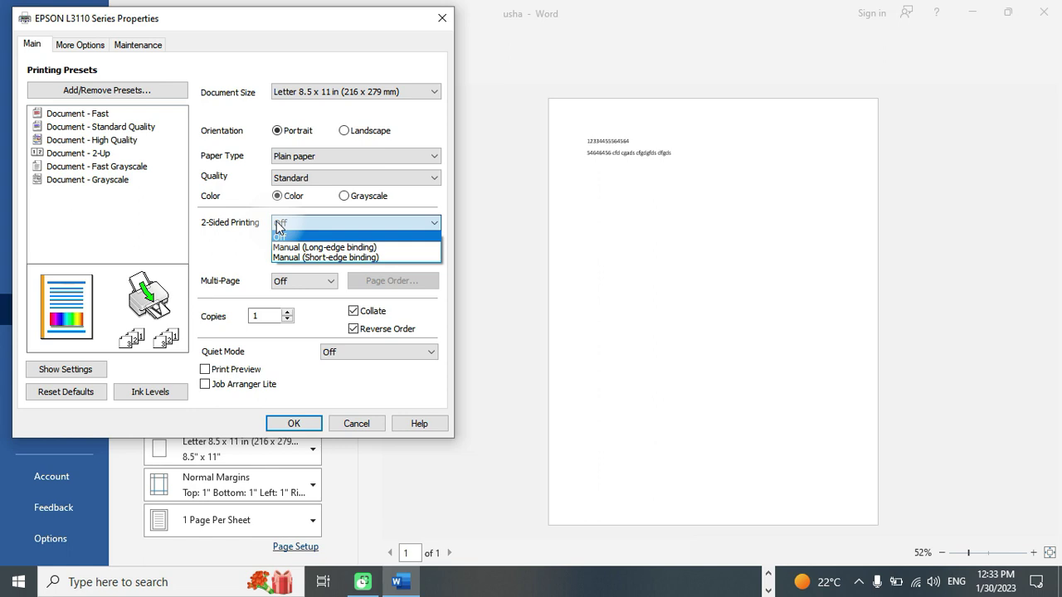
{"action": "left_click", "coordinate": [484, 260]}
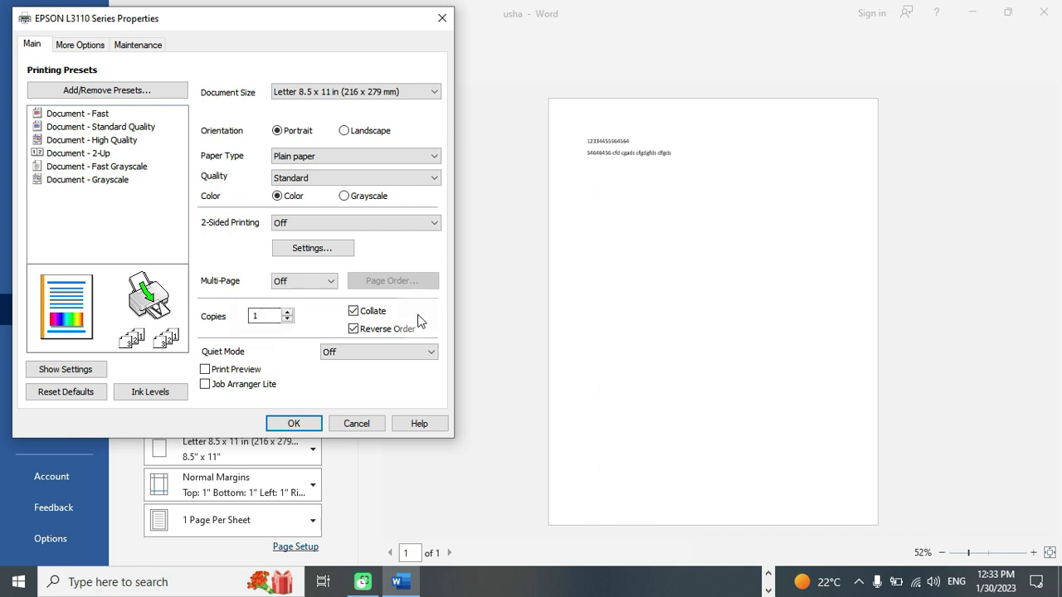
{"action": "left_click", "coordinate": [313, 284]}
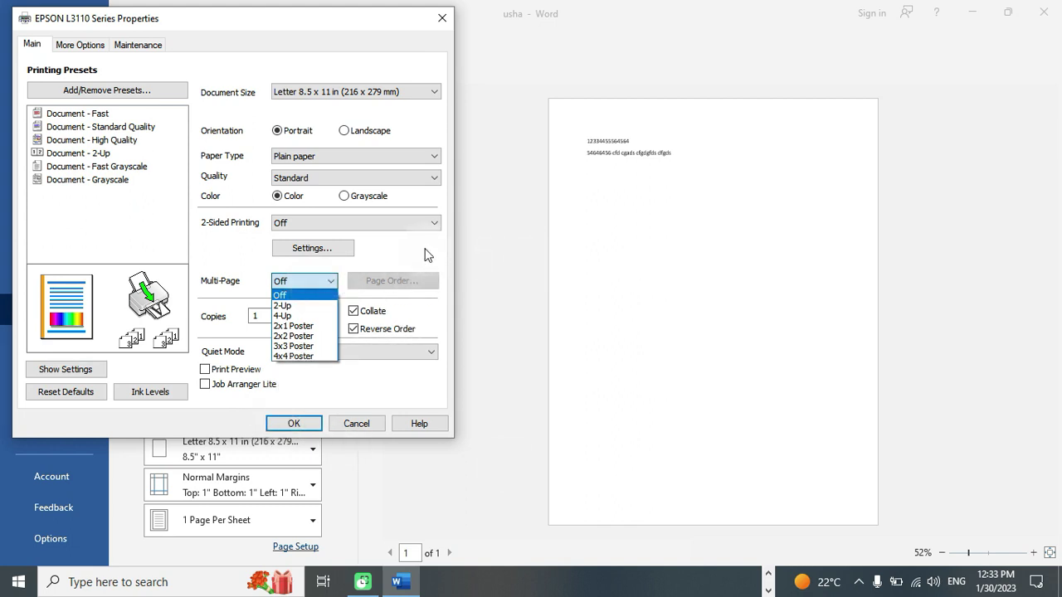
{"action": "left_click", "coordinate": [421, 274]}
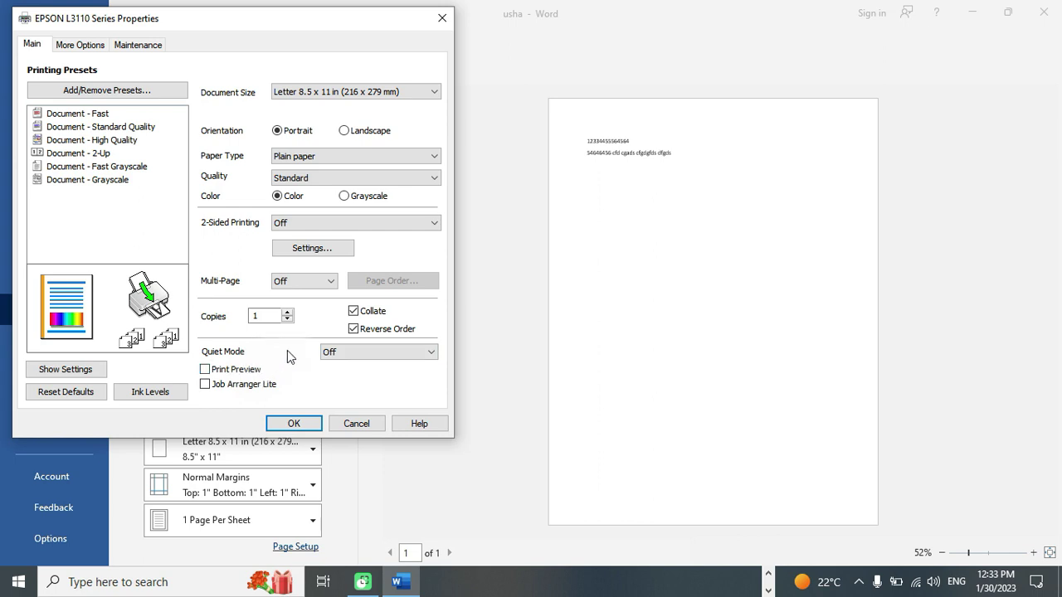
{"action": "left_click", "coordinate": [366, 352]}
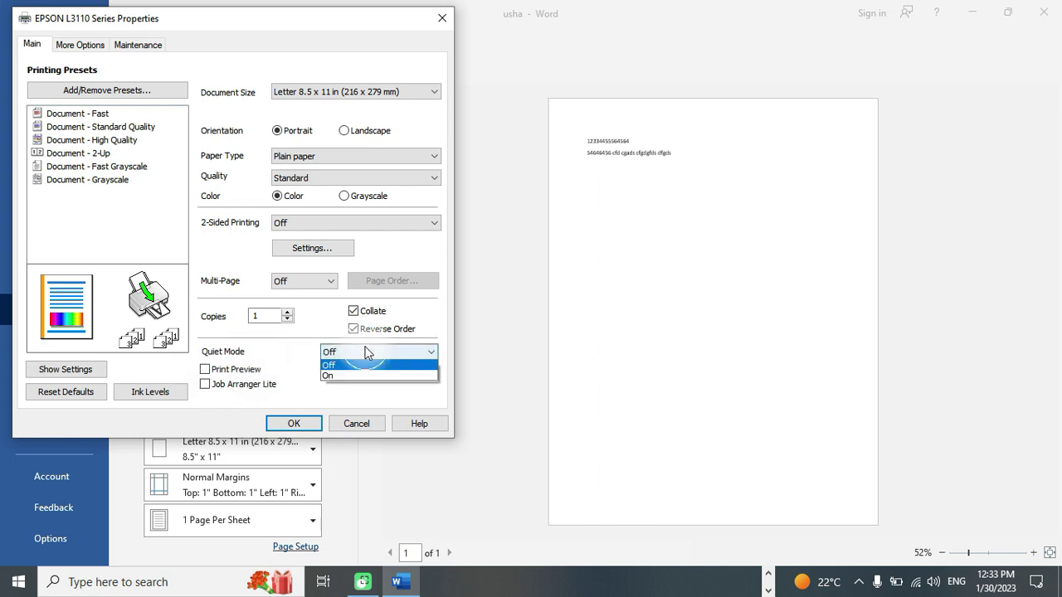
{"action": "left_click", "coordinate": [358, 377]}
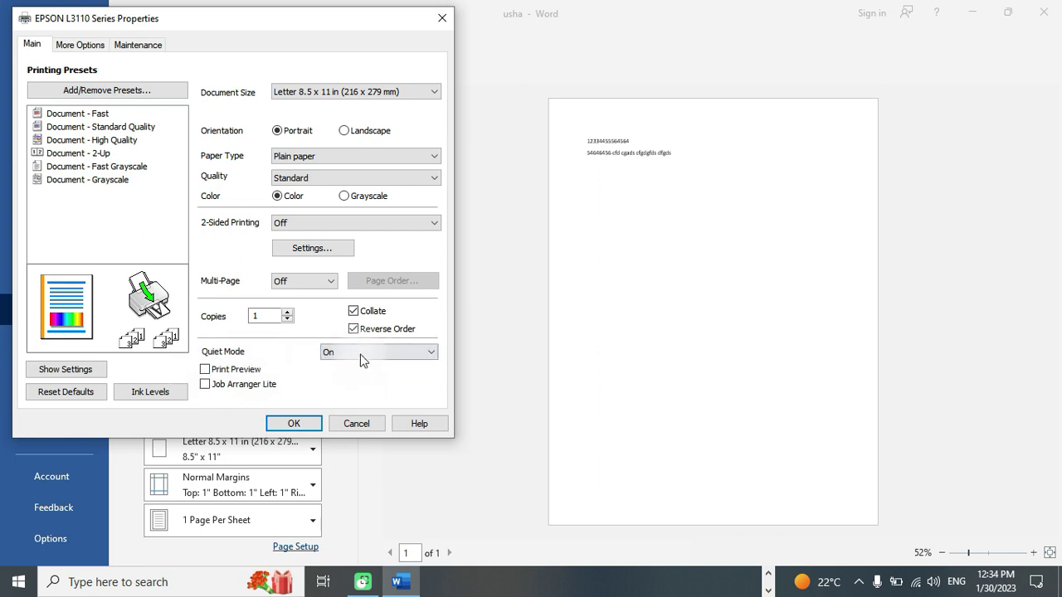
{"action": "left_click", "coordinate": [360, 350]}
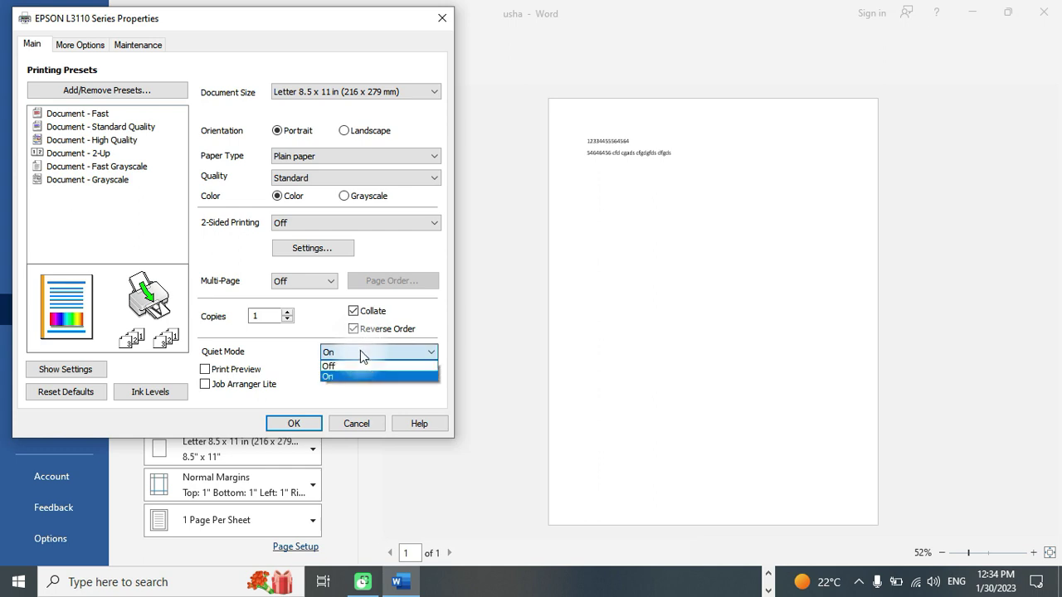
{"action": "left_click", "coordinate": [357, 366]}
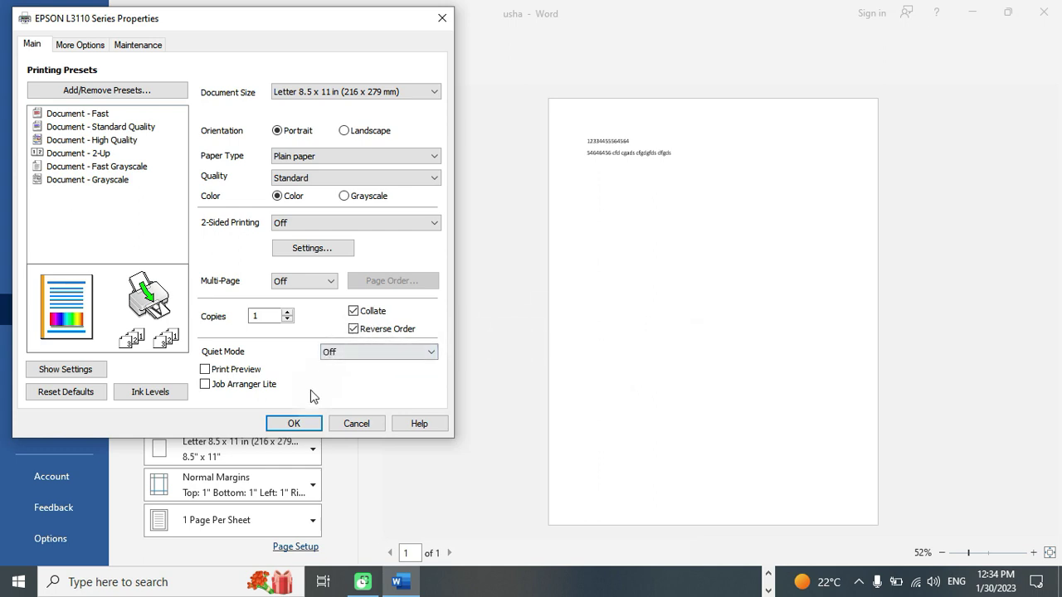
{"action": "left_click", "coordinate": [301, 428]}
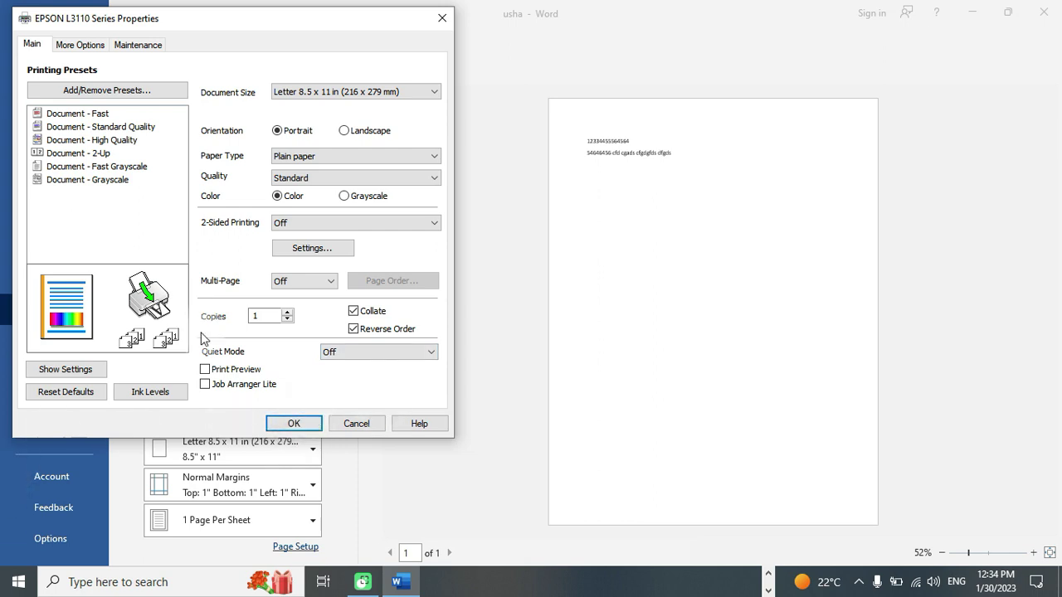
- Apply the Document - High Quality printing preset and confirm print quality is High
{"action": "left_click", "coordinate": [101, 127]}
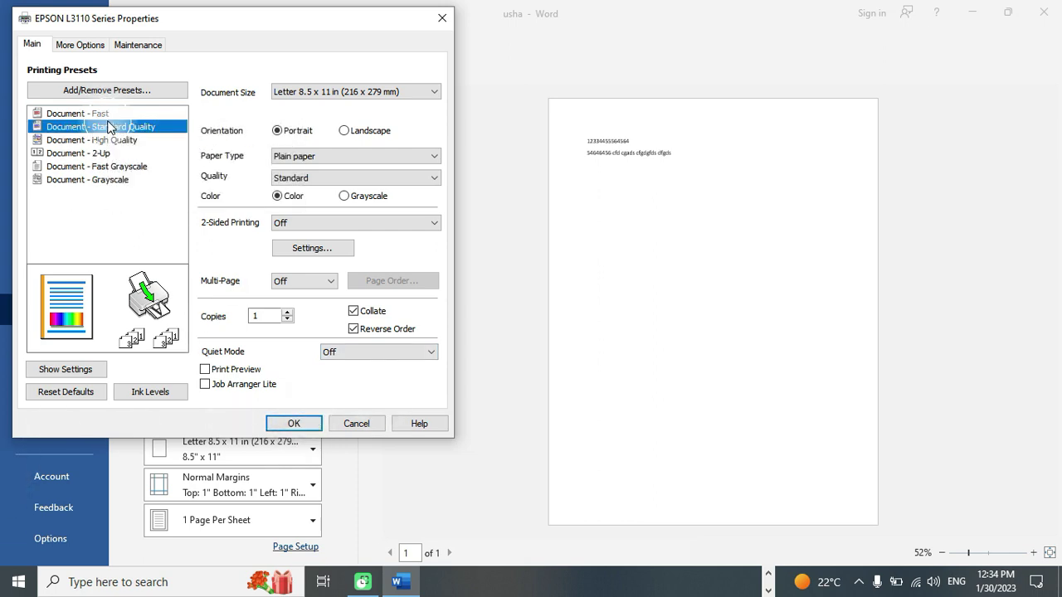
{"action": "left_click", "coordinate": [99, 140]}
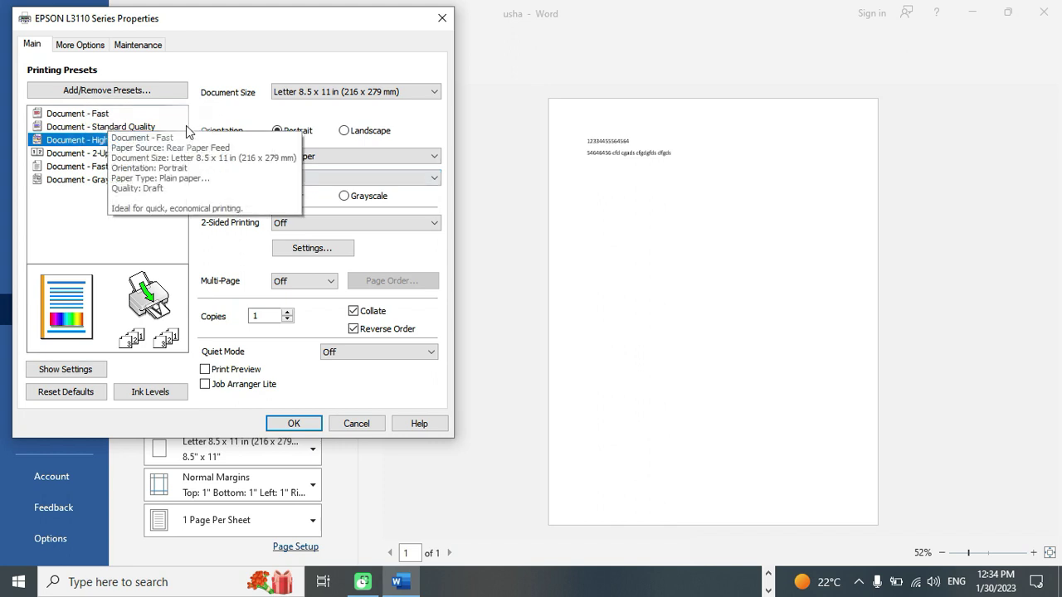
{"action": "left_click", "coordinate": [315, 179]}
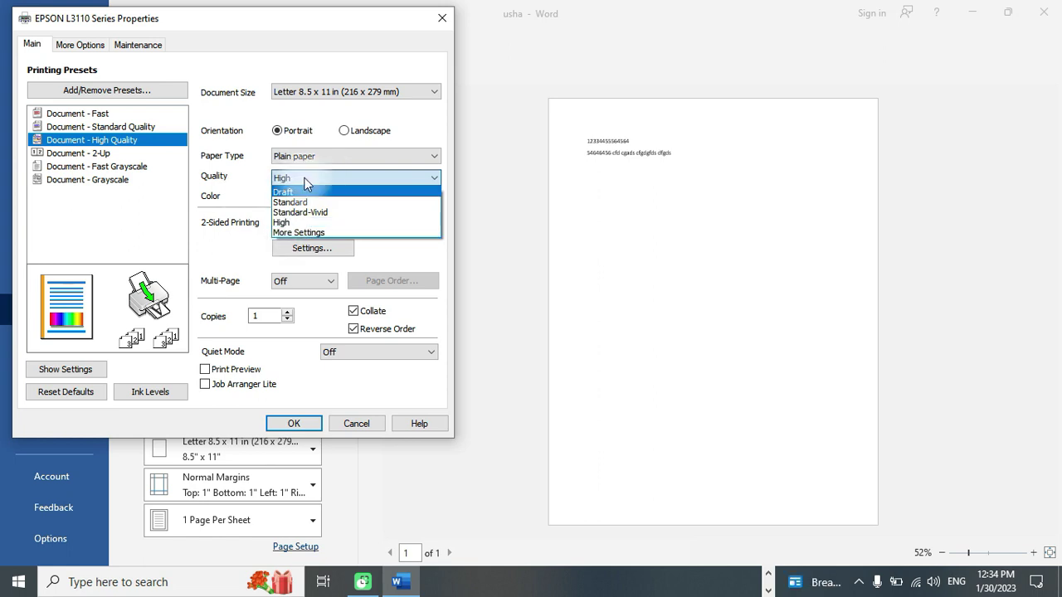
{"action": "left_click", "coordinate": [305, 178]}
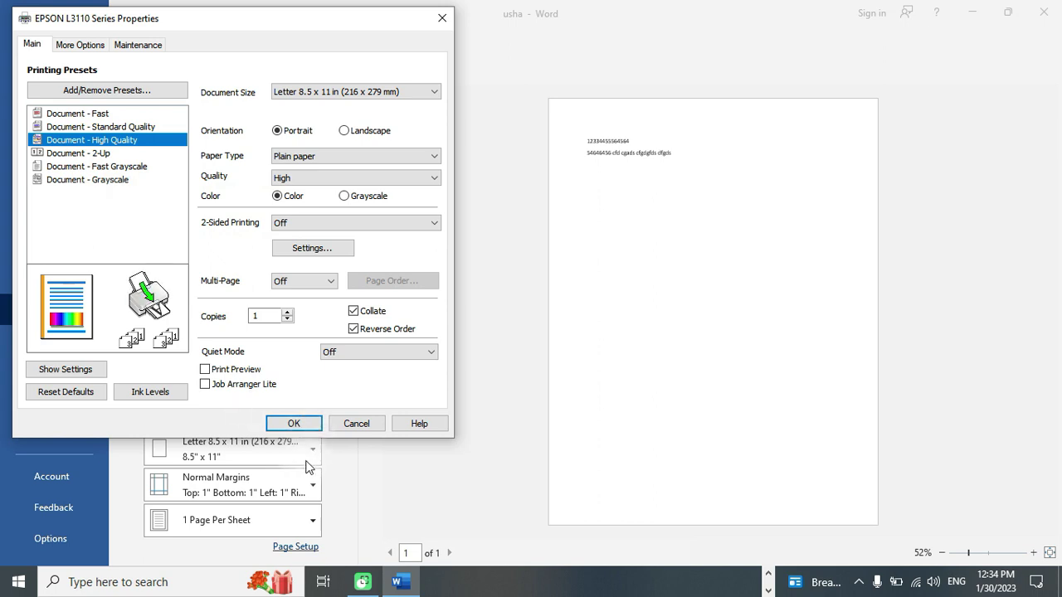
- Recheck that print quality stays at High, then view the printer's ink levels
{"action": "left_click", "coordinate": [368, 200]}
{"action": "left_click", "coordinate": [354, 180]}
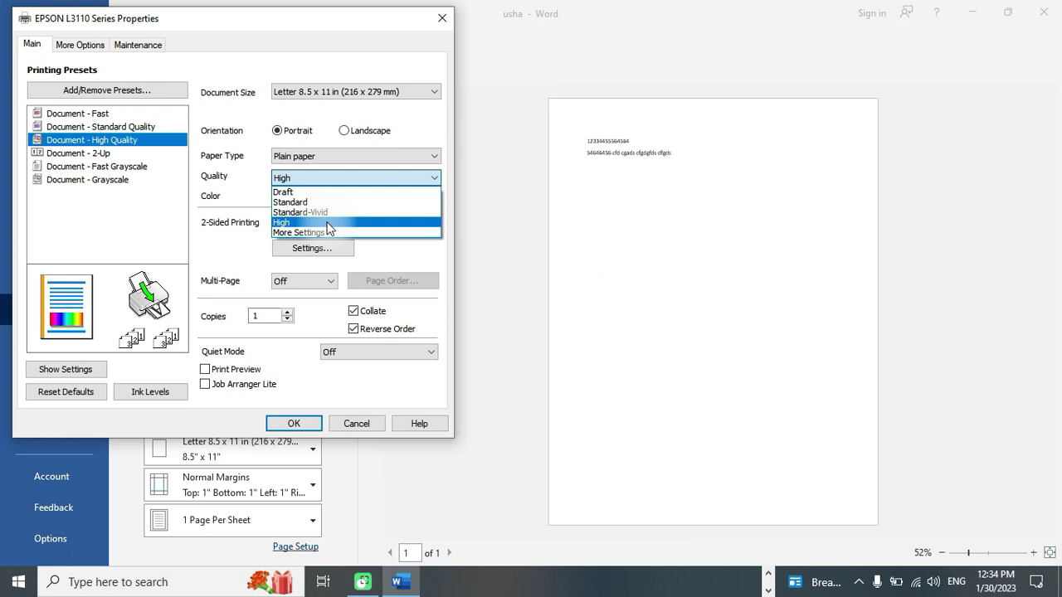
{"action": "left_click", "coordinate": [249, 198]}
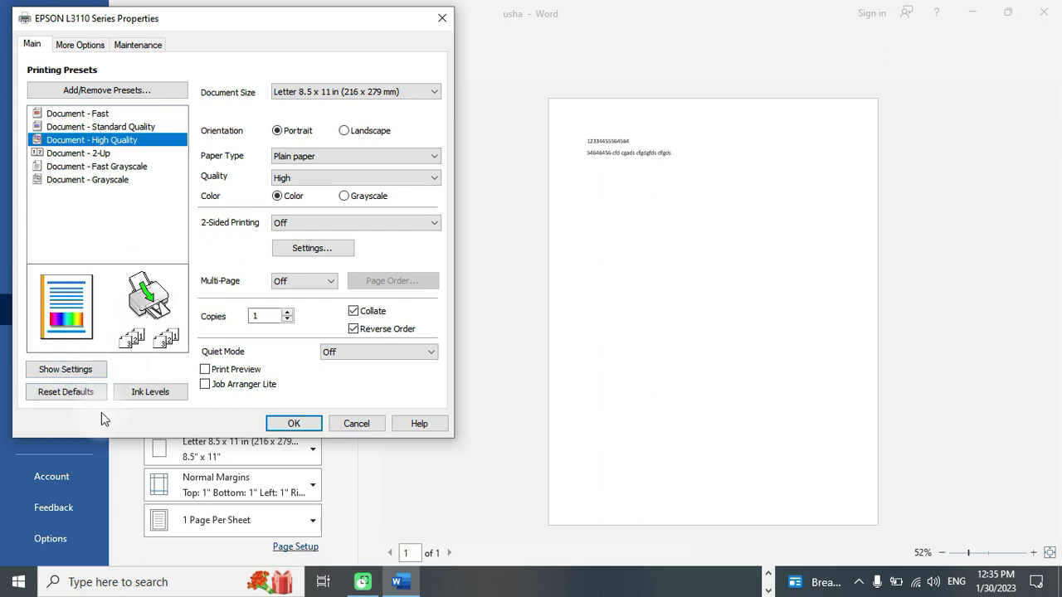
{"action": "left_click", "coordinate": [148, 395]}
- Close the printer properties and review the page range choices without changing them
{"action": "left_click", "coordinate": [440, 20]}
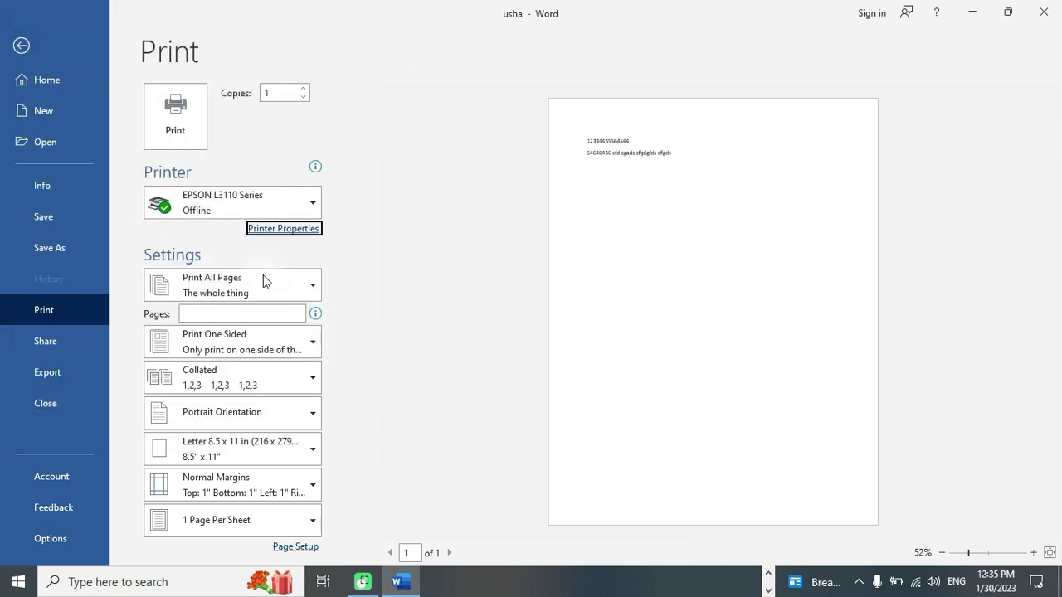
{"action": "left_click", "coordinate": [240, 296]}
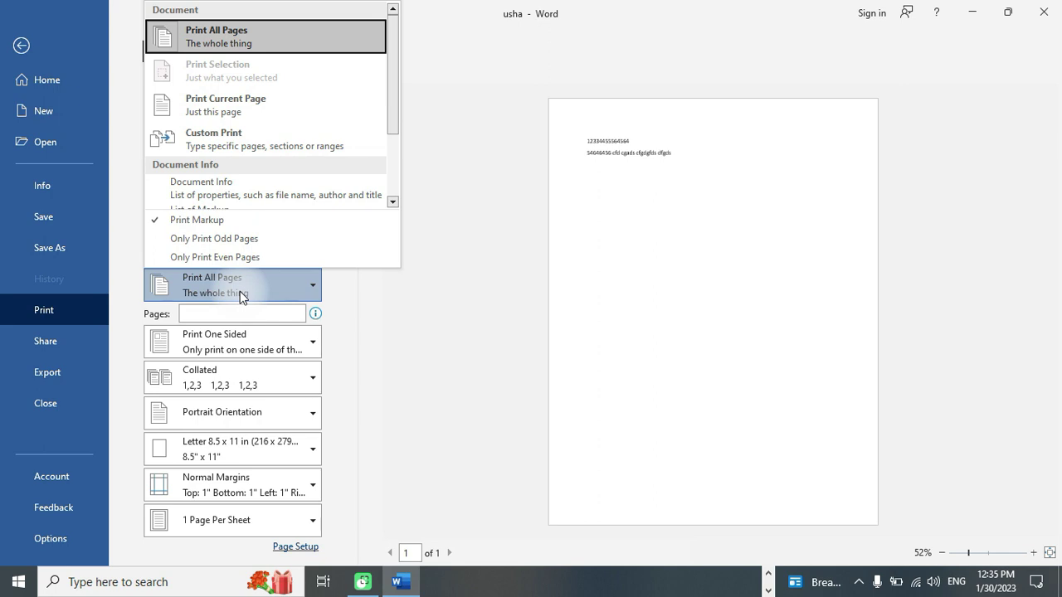
{"action": "left_click", "coordinate": [239, 296]}
{"action": "left_click", "coordinate": [488, 312]}
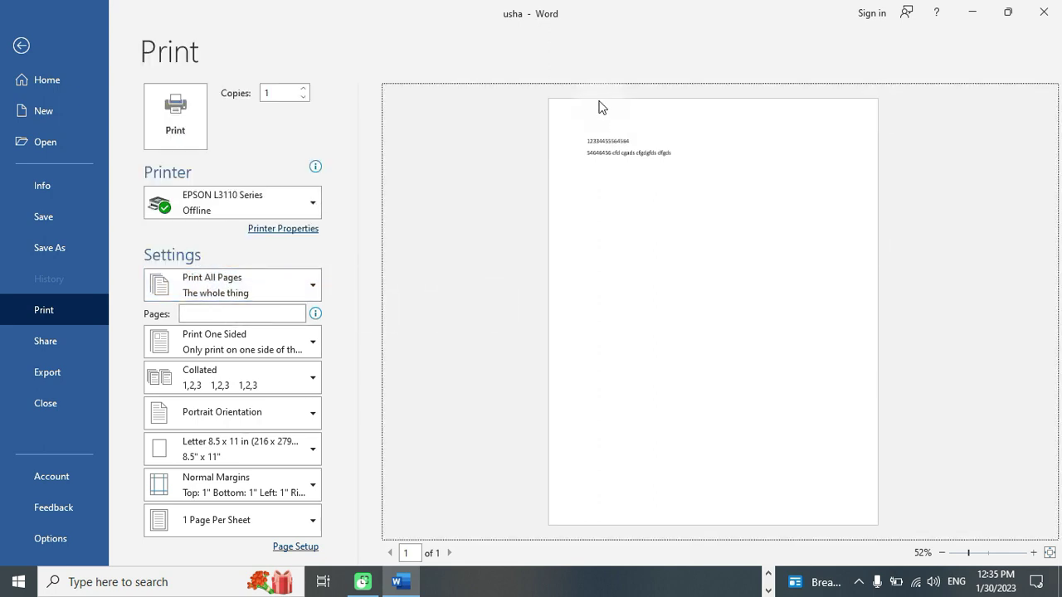
- Enter the page range 1-10 in the Pages box, switching Settings to Custom Print
{"action": "key", "text": "Tab"}
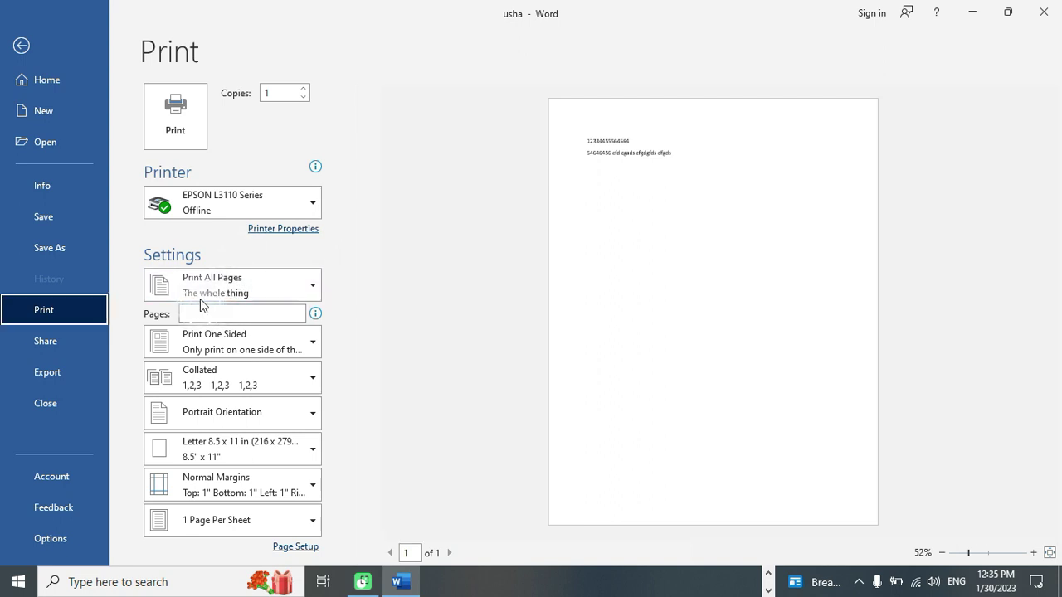
{"action": "left_click", "coordinate": [202, 311]}
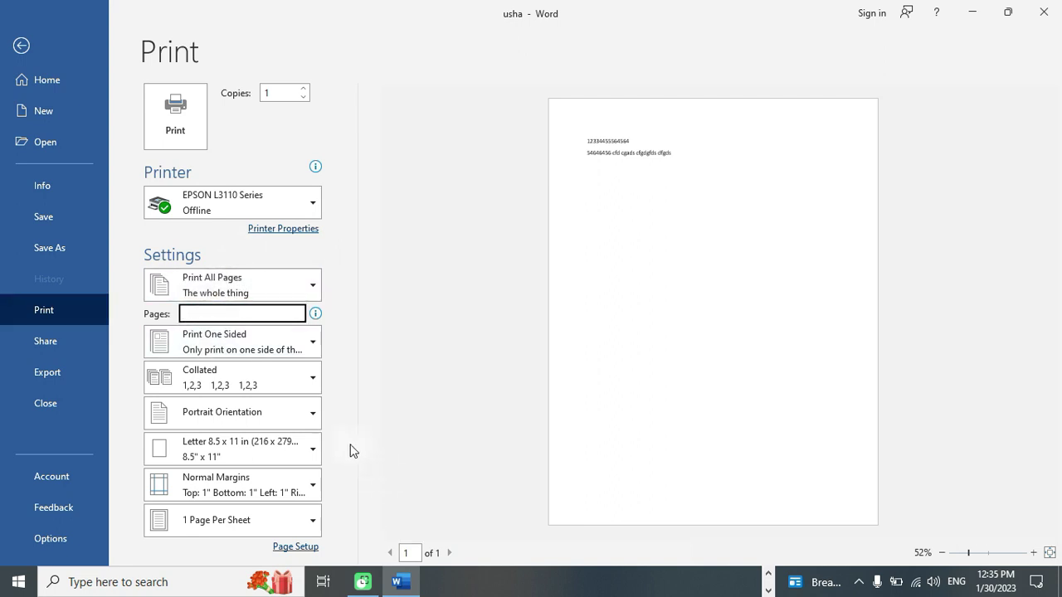
{"action": "type", "text": "7"}
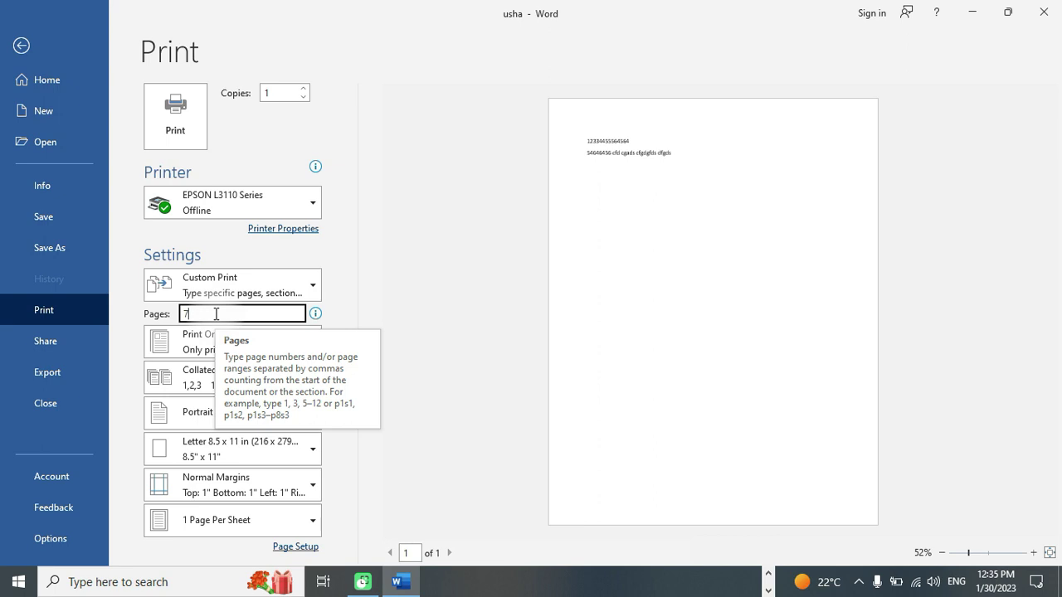
{"action": "key", "text": "BackSpace"}
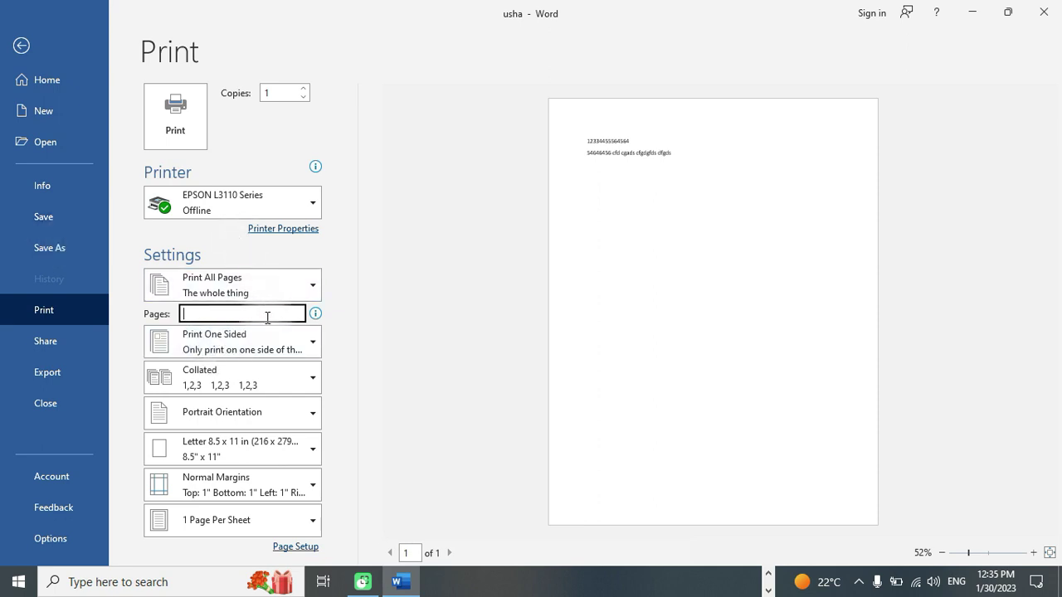
{"action": "mouse_move", "coordinate": [275, 308]}
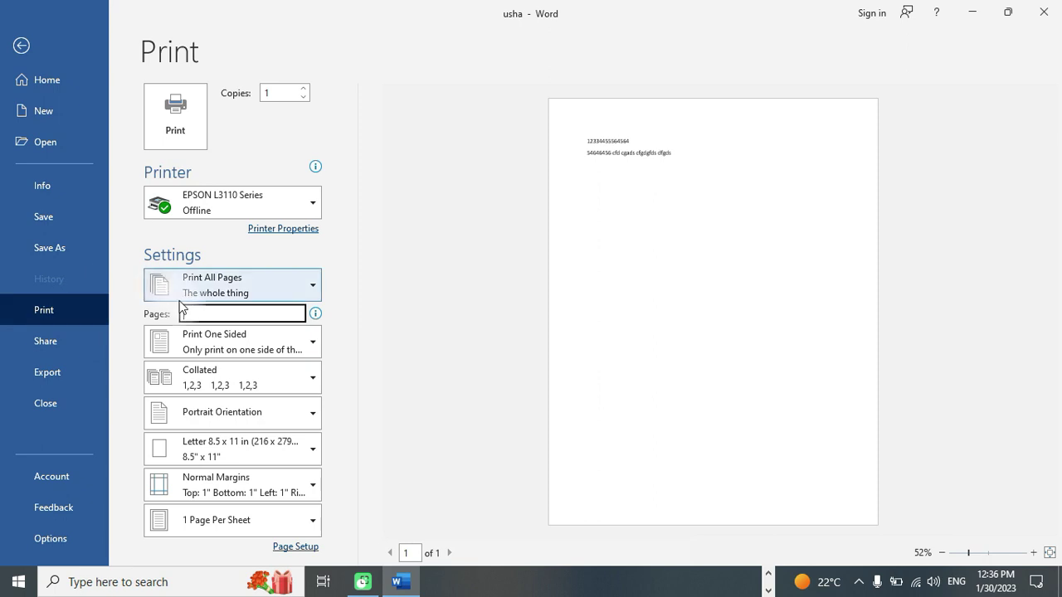
{"action": "type", "text": "1-10"}
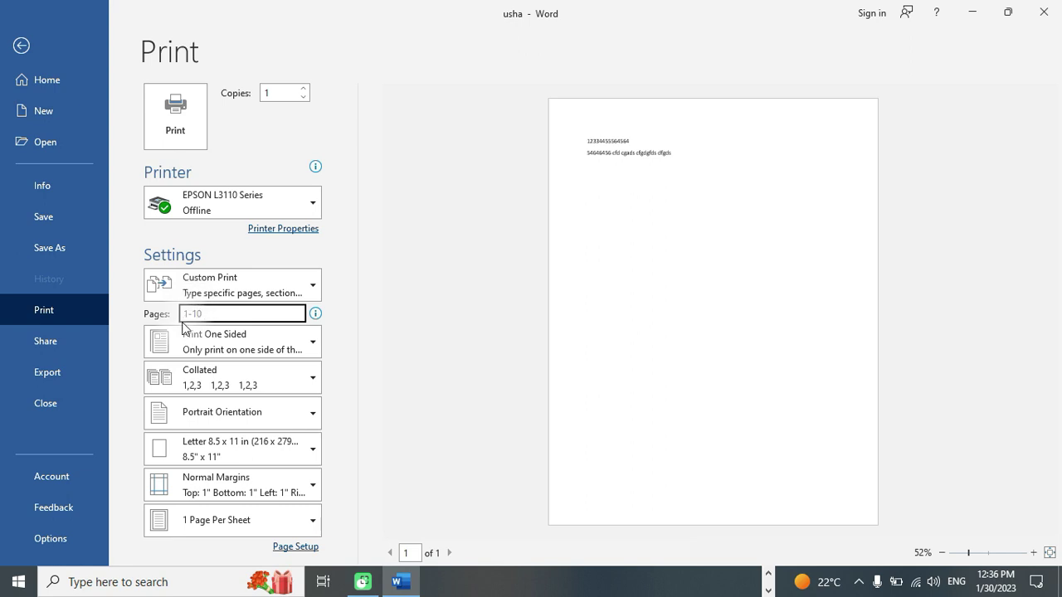
- Print pages 1-10 to the offline EPSON L3110, hide its status window, and return to Print
{"action": "left_click", "coordinate": [191, 135]}
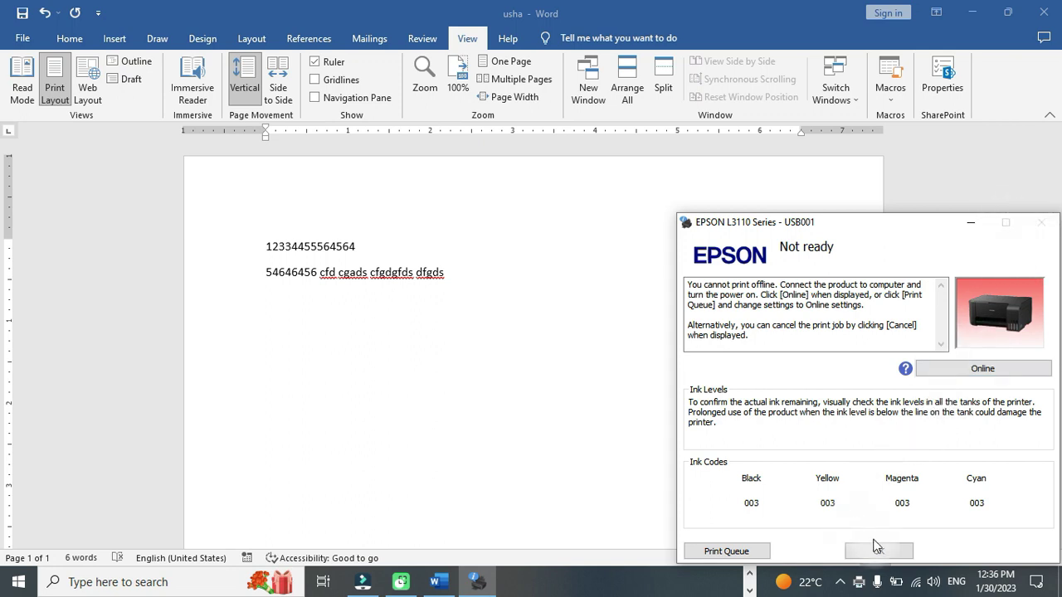
{"action": "left_click", "coordinate": [971, 223]}
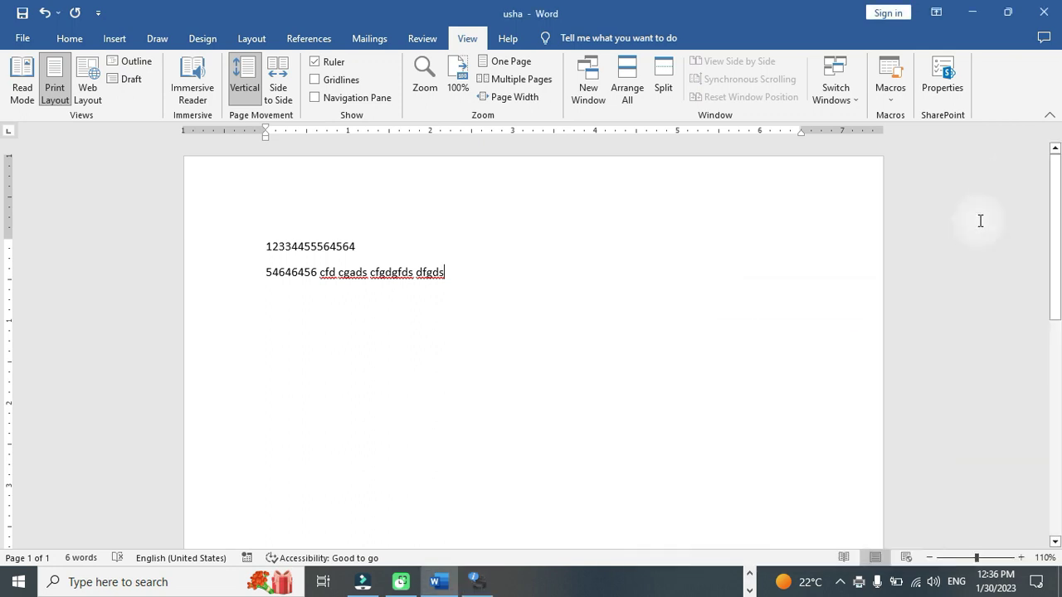
{"action": "left_click", "coordinate": [22, 38]}
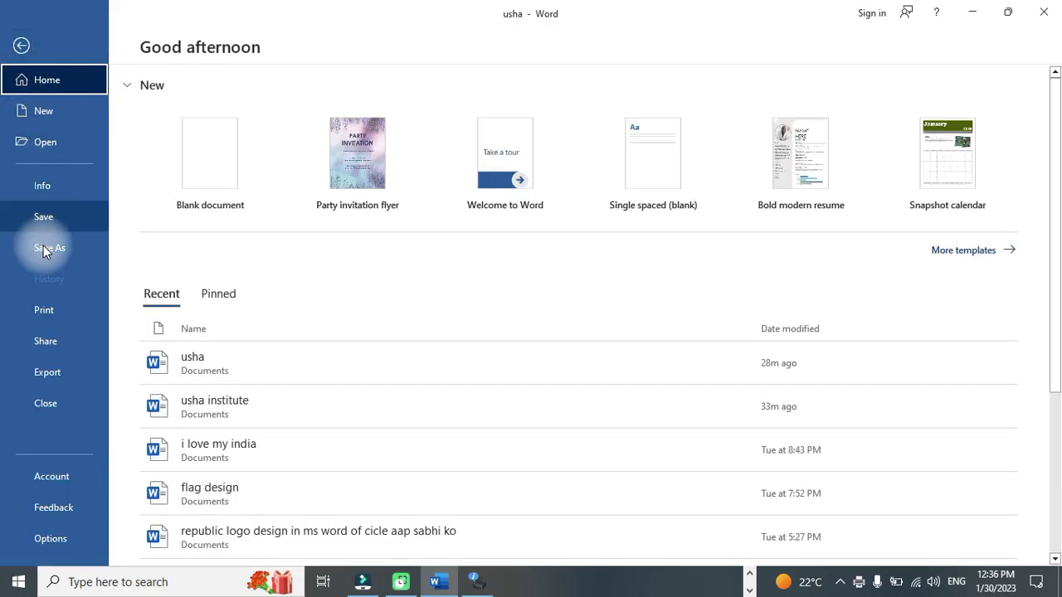
{"action": "left_click", "coordinate": [64, 314]}
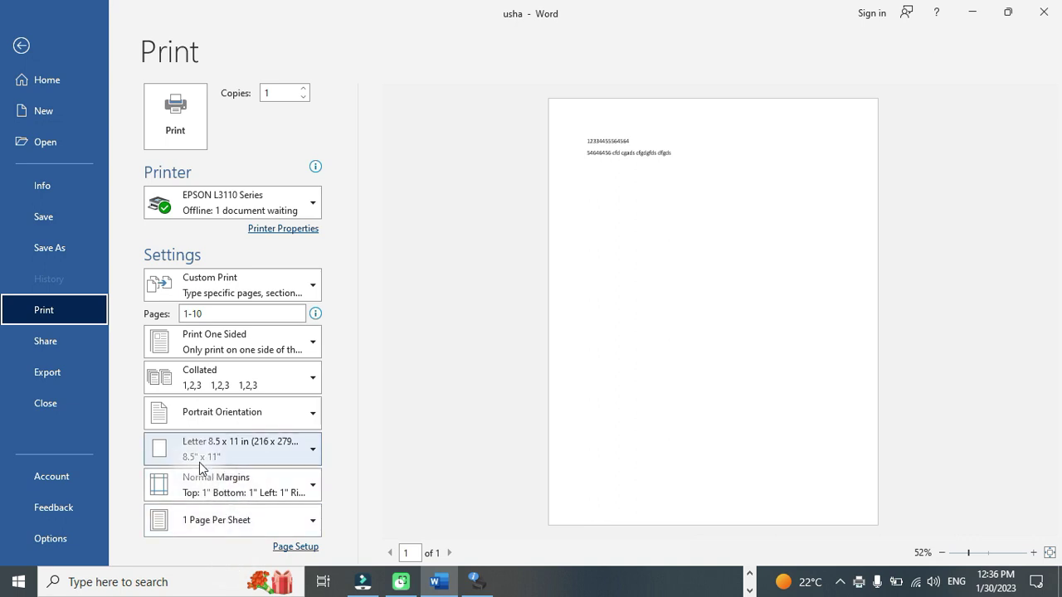
- Keep single-sided printing and portrait orientation, and set the paper size to A4
{"action": "left_click", "coordinate": [239, 344]}
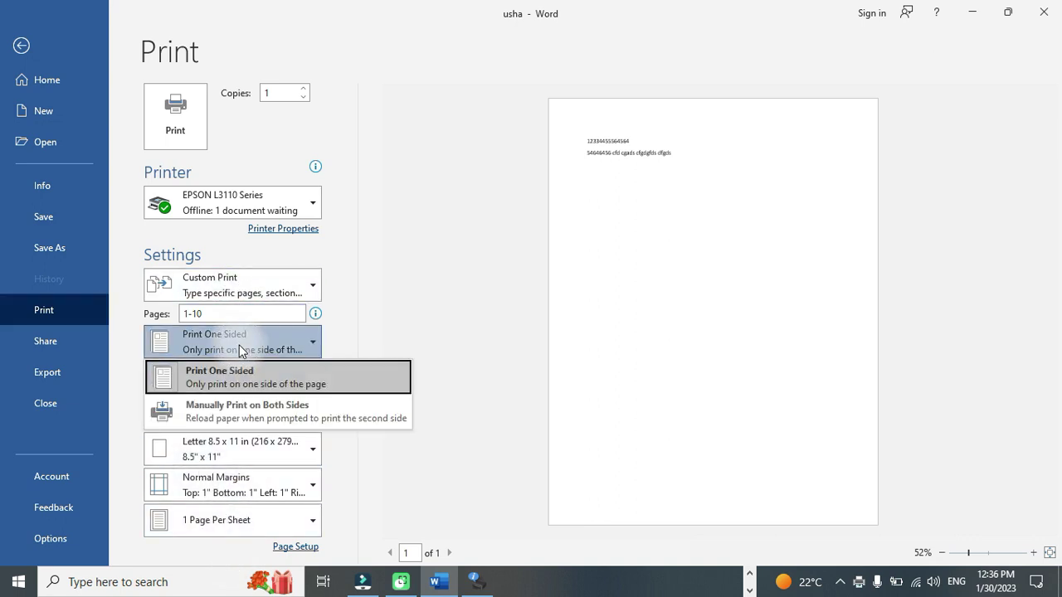
{"action": "left_click", "coordinate": [449, 296]}
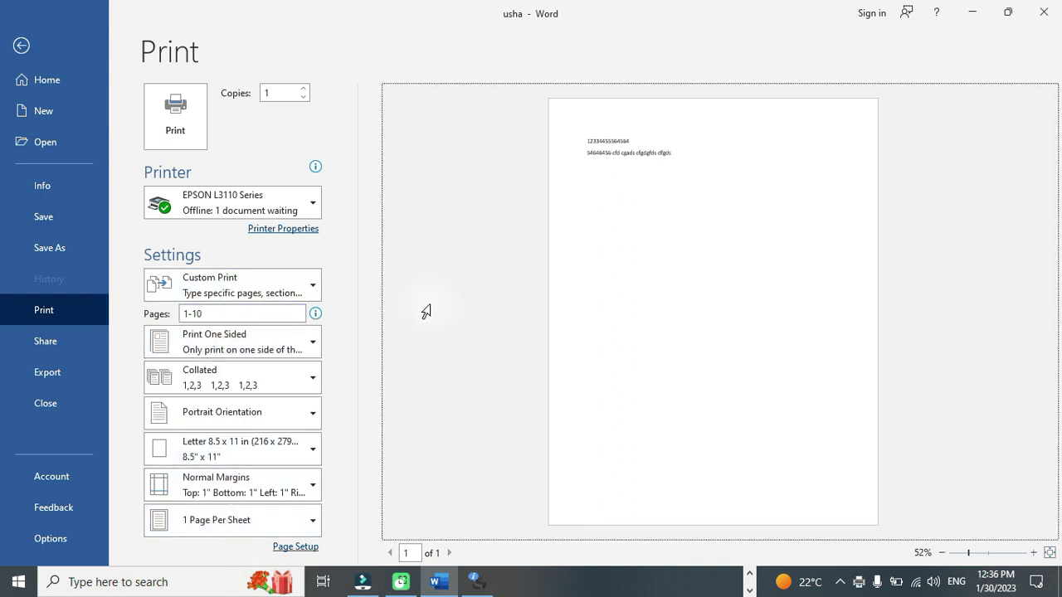
{"action": "left_click", "coordinate": [249, 387]}
{"action": "left_click", "coordinate": [403, 350]}
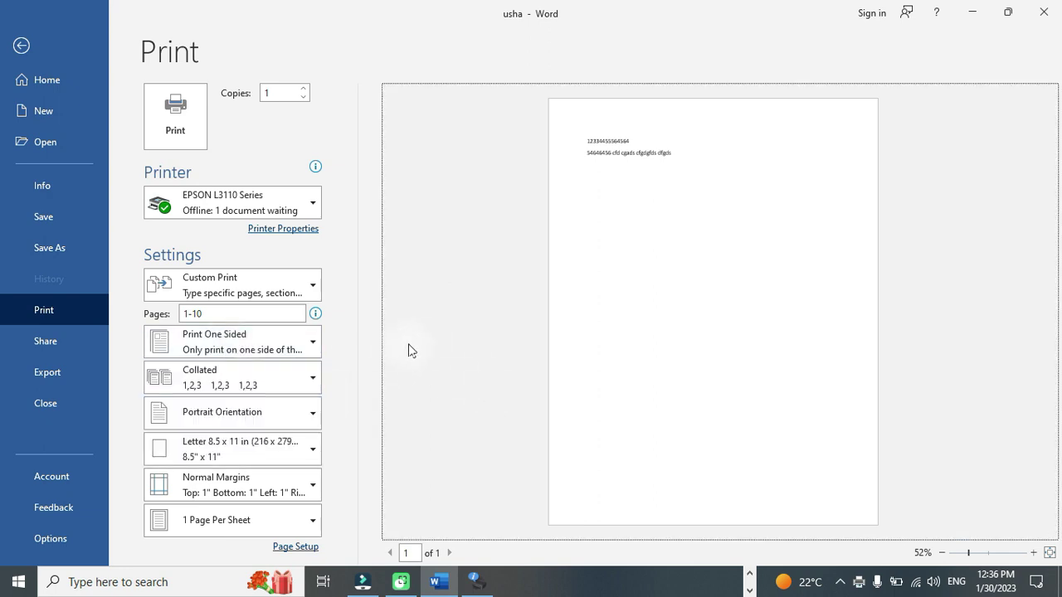
{"action": "left_click", "coordinate": [246, 407]}
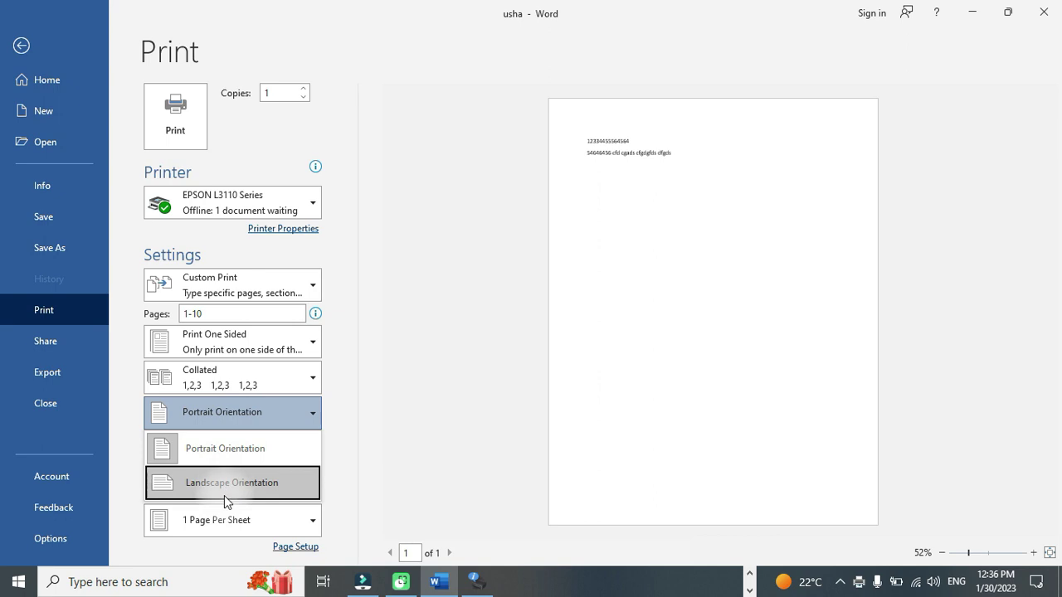
{"action": "left_click", "coordinate": [426, 432]}
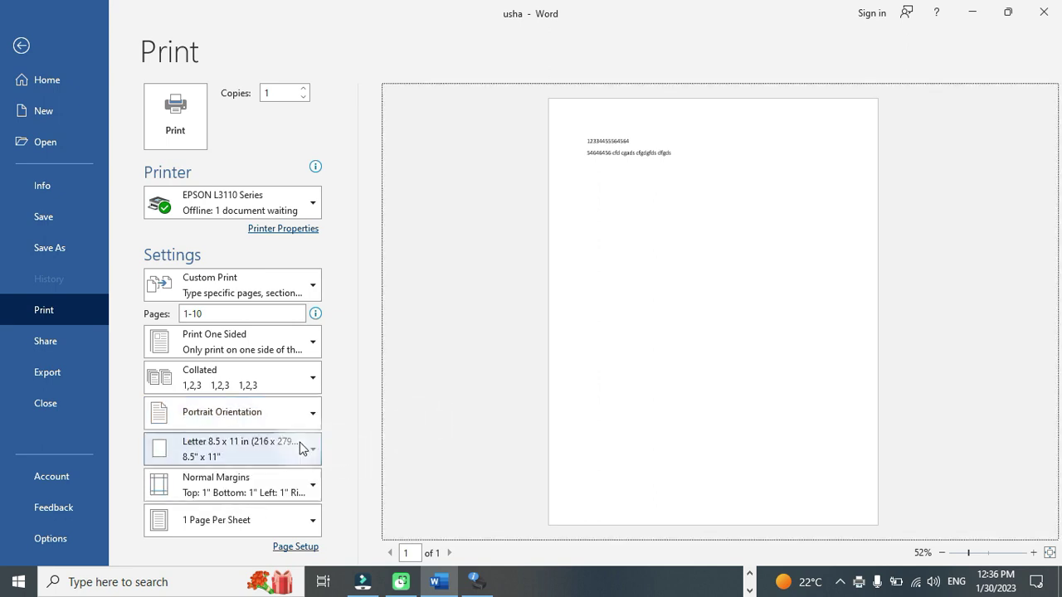
{"action": "left_click", "coordinate": [294, 449]}
{"action": "scroll", "coordinate": [273, 211], "scroll_direction": "up", "scroll_amount": 3}
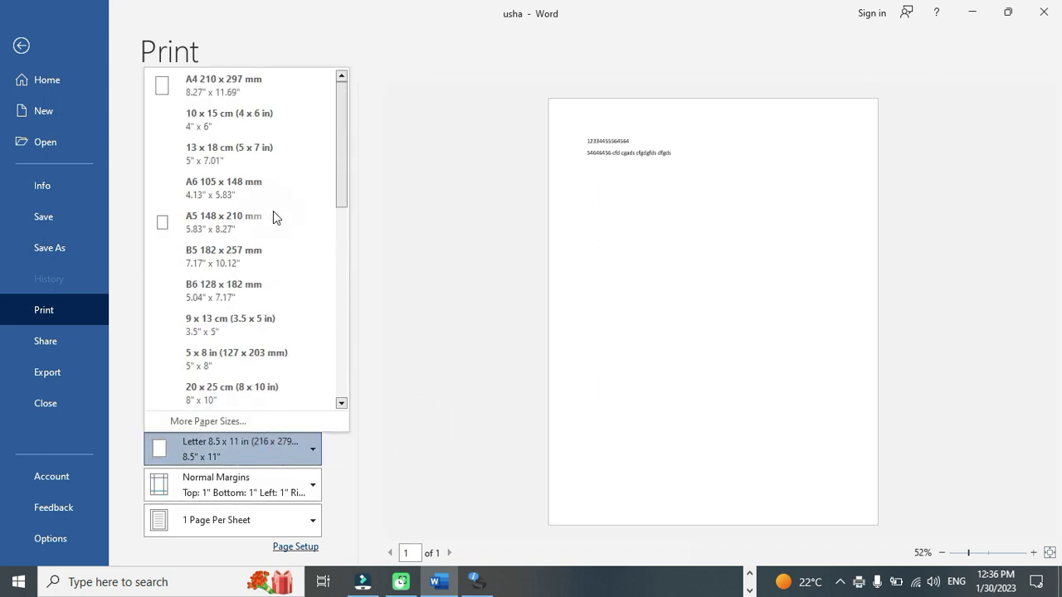
{"action": "left_click", "coordinate": [274, 91]}
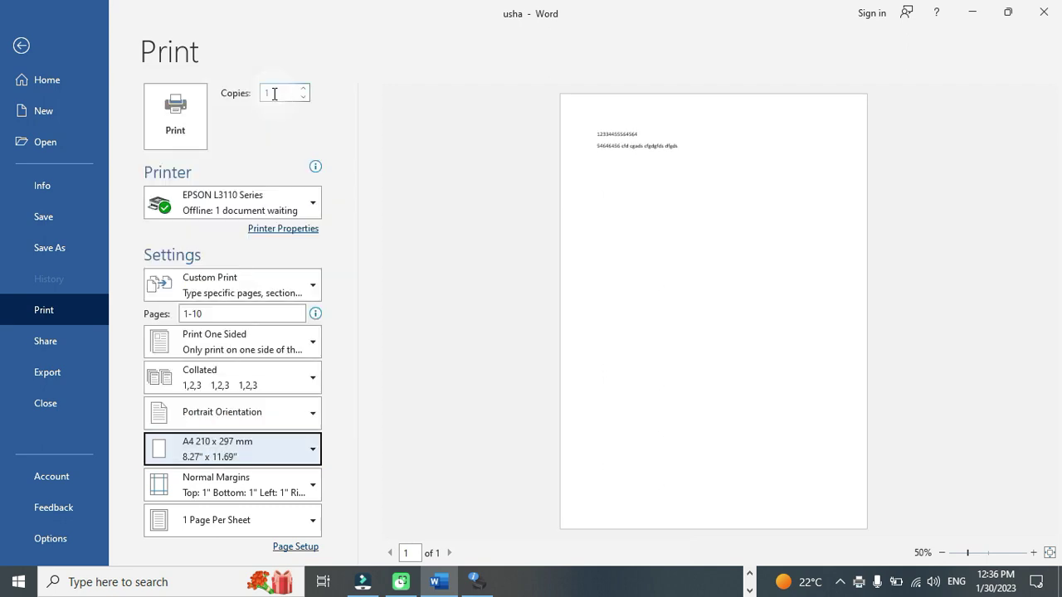
- Try Mirrored margins, then restore Normal margins of 1 inch on every side
{"action": "left_click", "coordinate": [272, 486]}
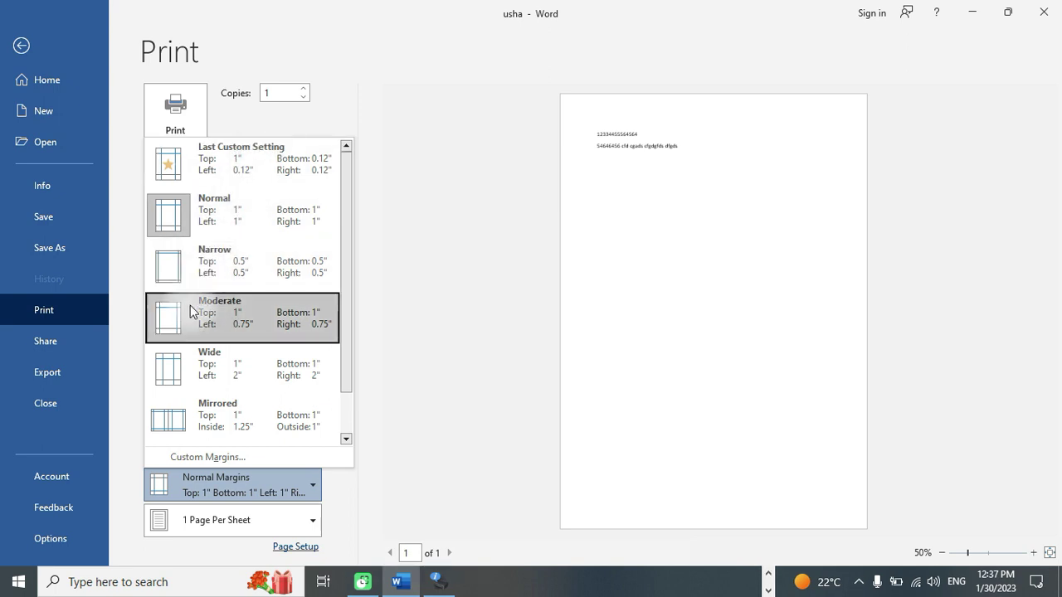
{"action": "left_click", "coordinate": [174, 417]}
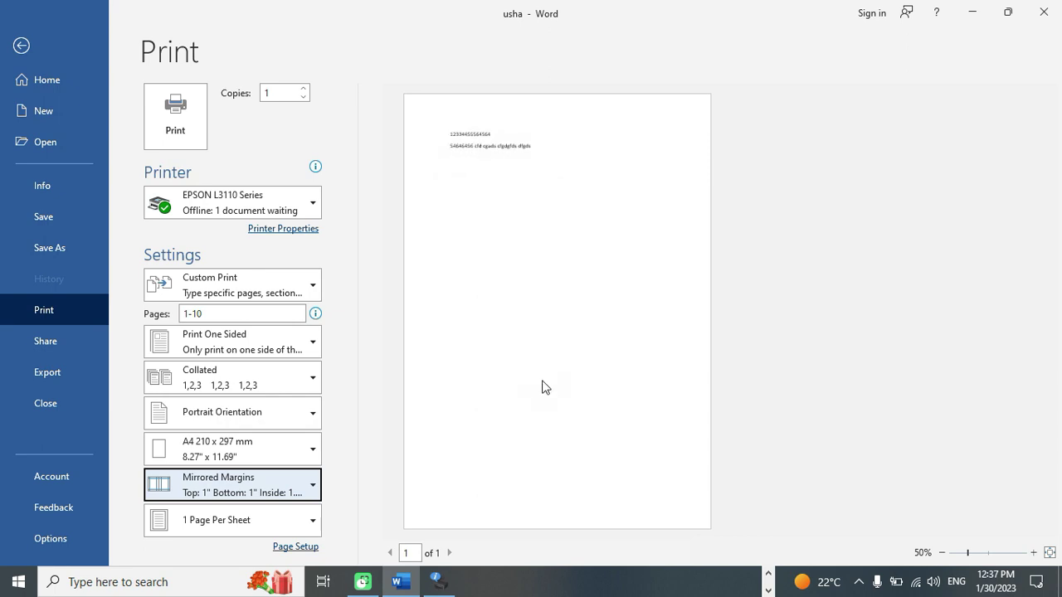
{"action": "left_click", "coordinate": [475, 144]}
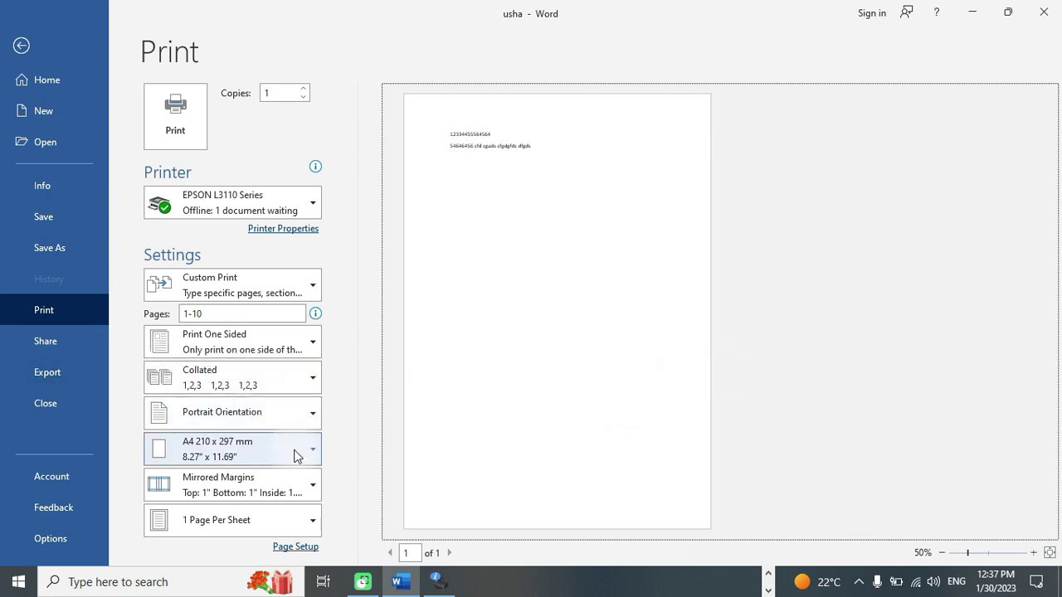
{"action": "left_click", "coordinate": [261, 493]}
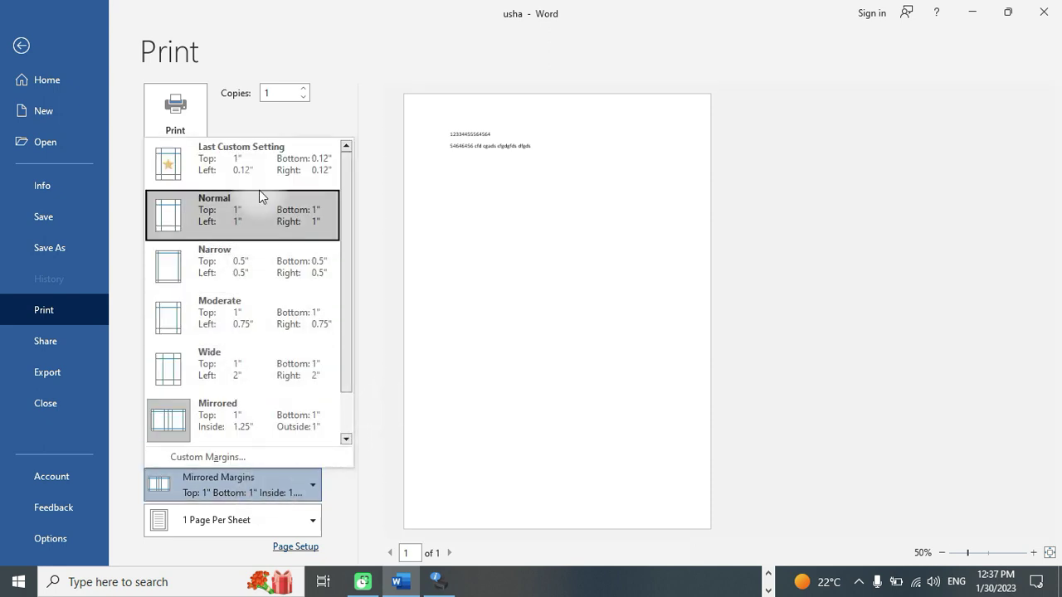
{"action": "key", "text": "Escape"}
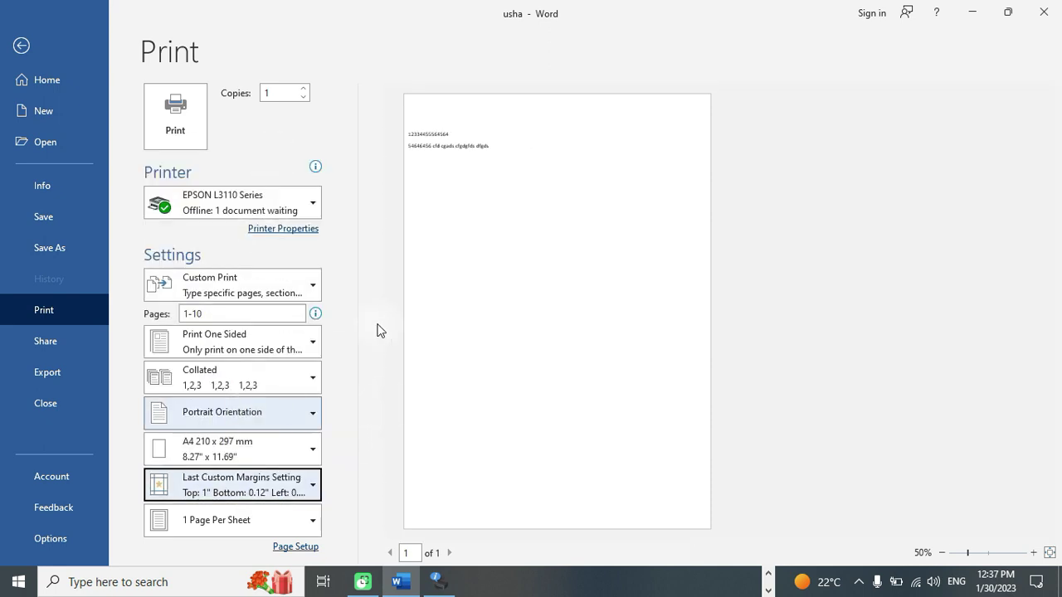
{"action": "left_click", "coordinate": [213, 487]}
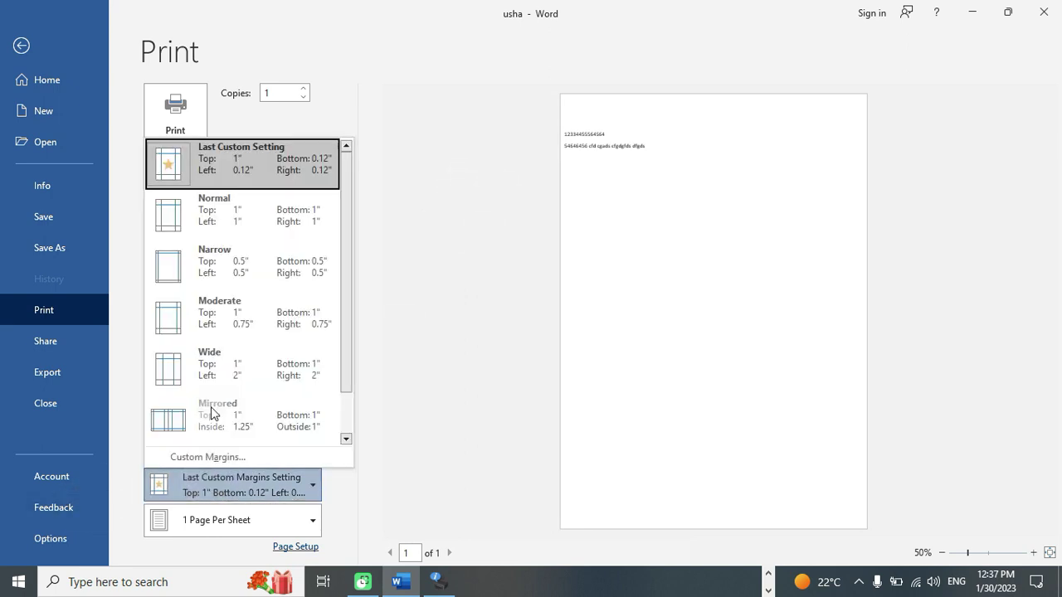
{"action": "left_click", "coordinate": [207, 218]}
{"action": "left_click", "coordinate": [89, 107]}
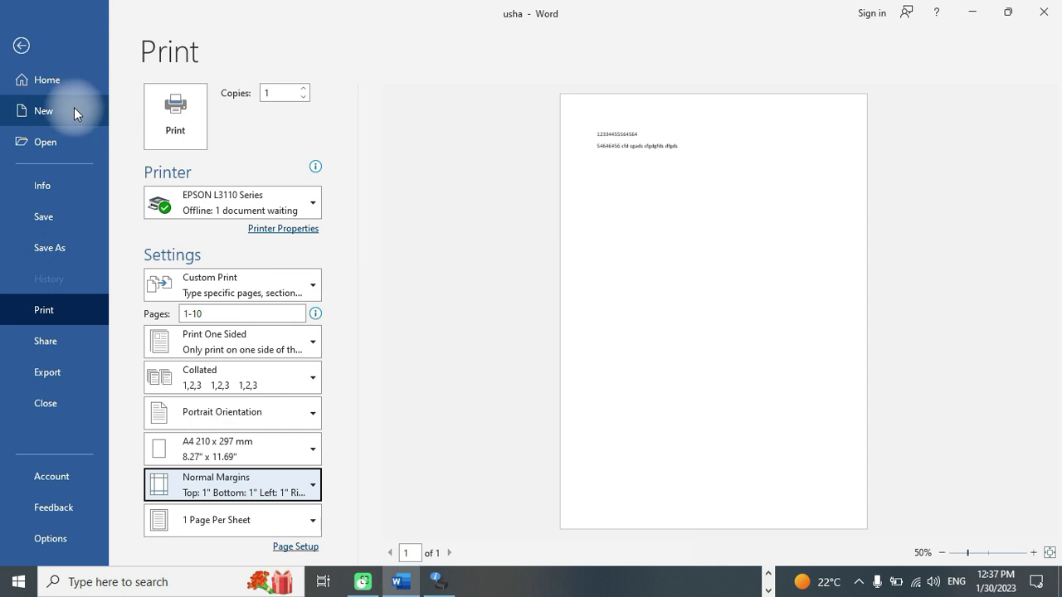
- Browse the Share and Export pages, then cancel closing so the document stays open
{"action": "left_click", "coordinate": [64, 350]}
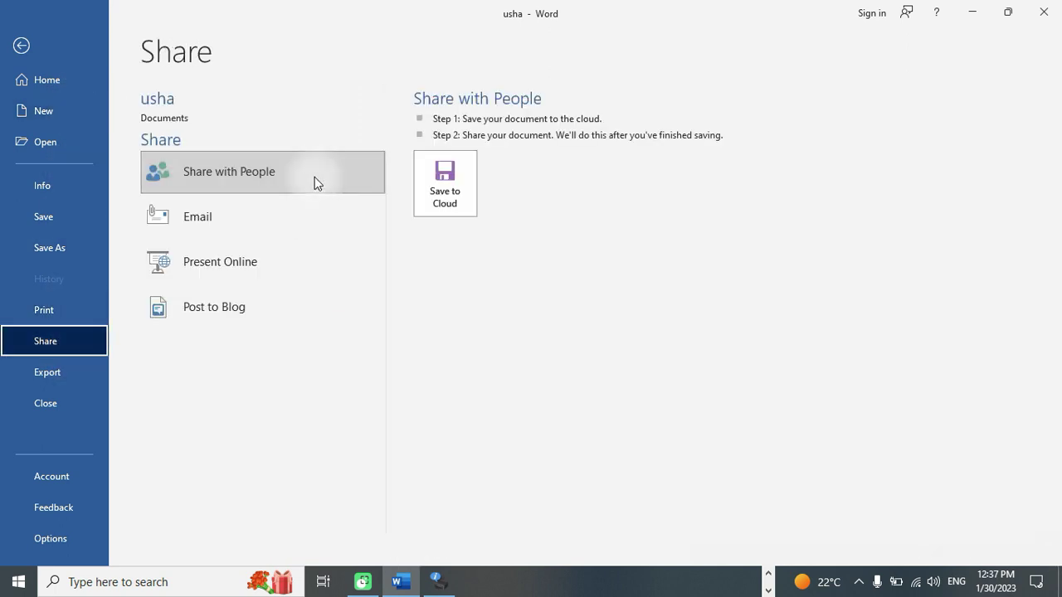
{"action": "left_click", "coordinate": [43, 376]}
{"action": "left_click", "coordinate": [59, 401]}
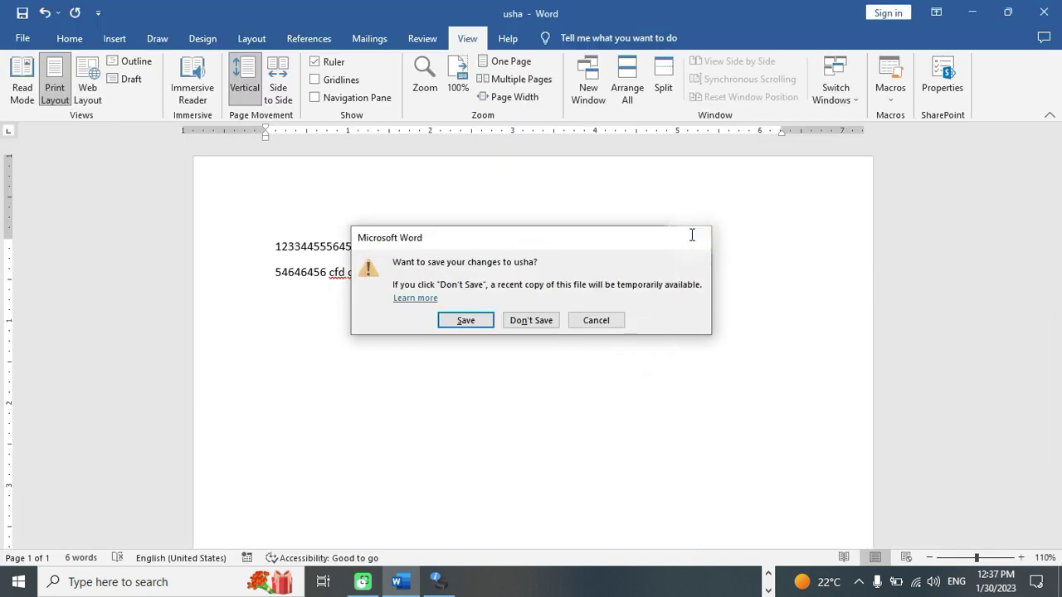
{"action": "left_click", "coordinate": [693, 235]}
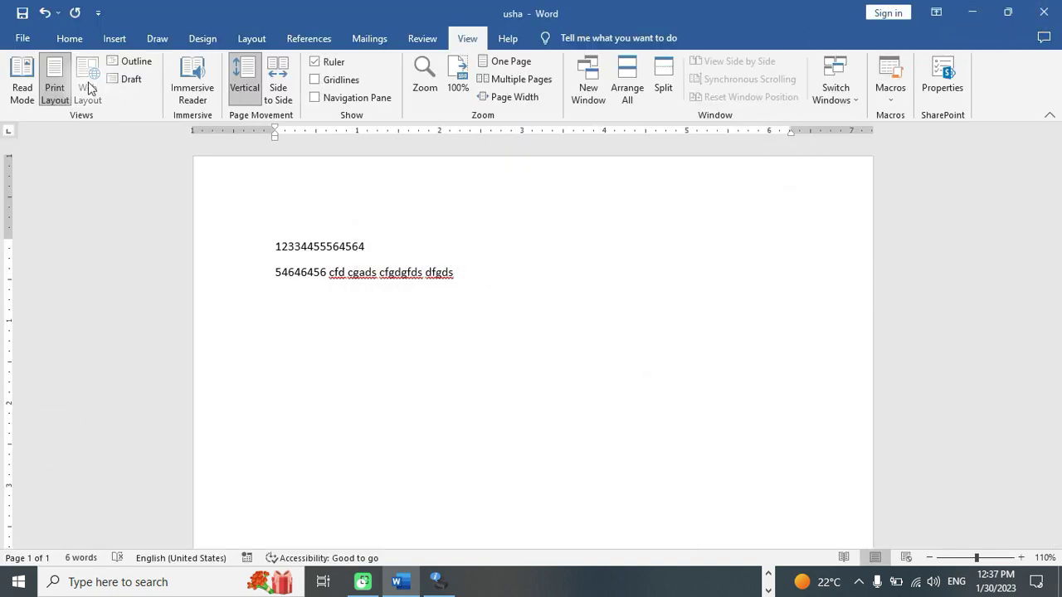
- Reopen the File backstage and view the Account page, then the Feedback page
{"action": "left_click", "coordinate": [22, 38]}
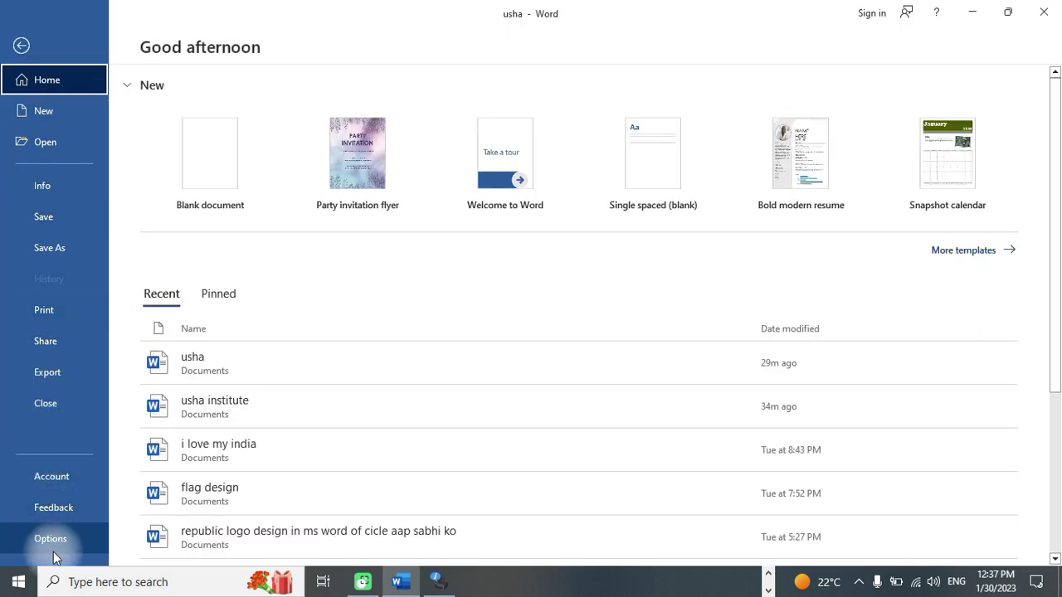
{"action": "left_click", "coordinate": [81, 472]}
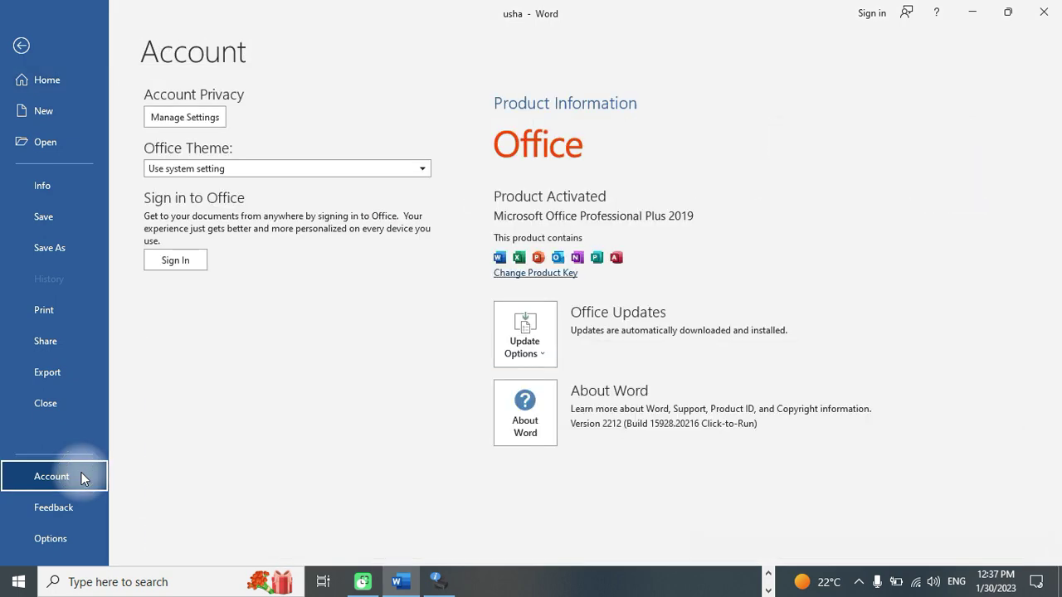
{"action": "left_click", "coordinate": [66, 512]}
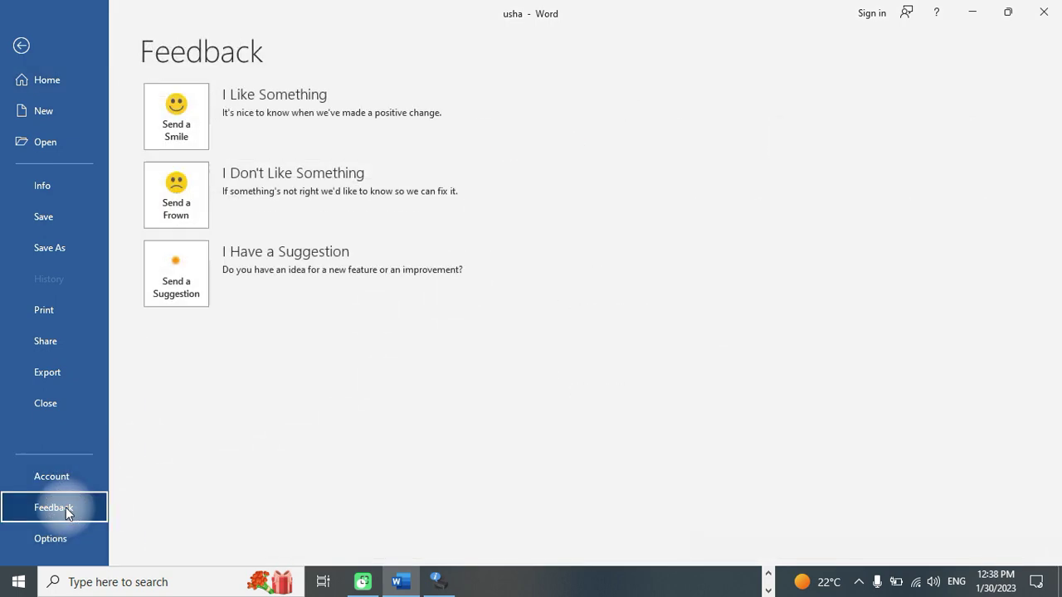
- Open Word Options, reposition the dialog, and switch to the Customize Ribbon page
{"action": "left_click", "coordinate": [58, 555]}
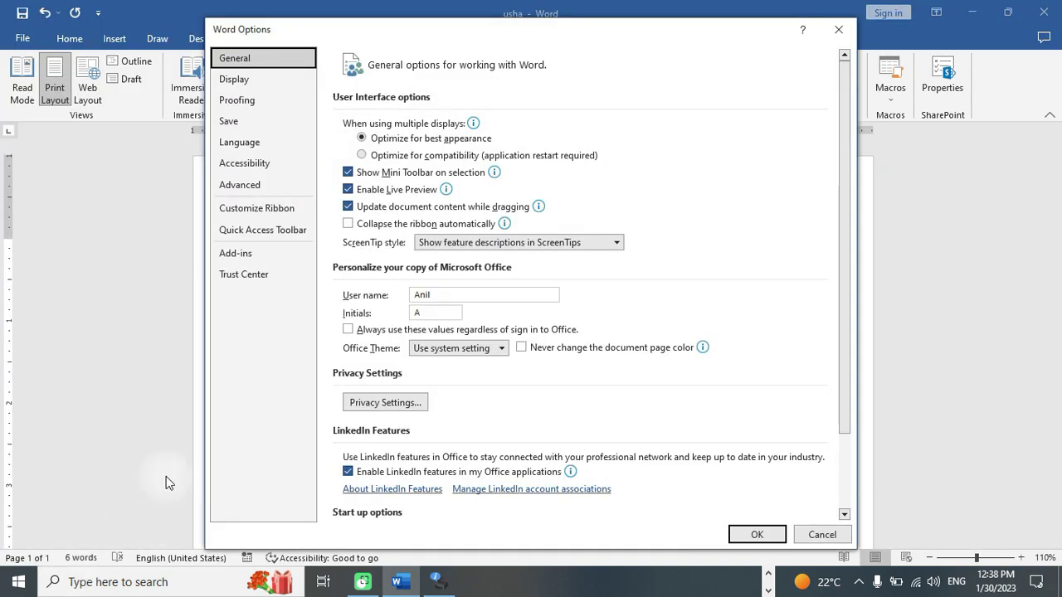
{"action": "mouse_move", "coordinate": [419, 34]}
{"action": "left_mouse_down"}
{"action": "mouse_move", "coordinate": [193, 271]}
{"action": "mouse_move", "coordinate": [500, 362]}
{"action": "mouse_move", "coordinate": [299, 167]}
{"action": "left_mouse_up"}
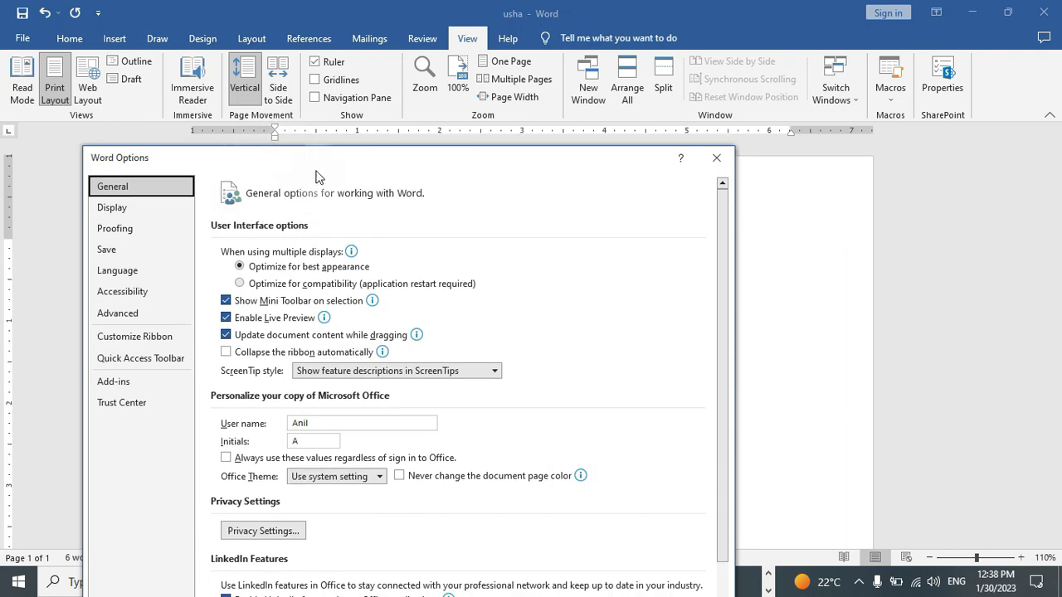
{"action": "left_click_drag", "start_coordinate": [334, 153], "coordinate": [326, 33]}
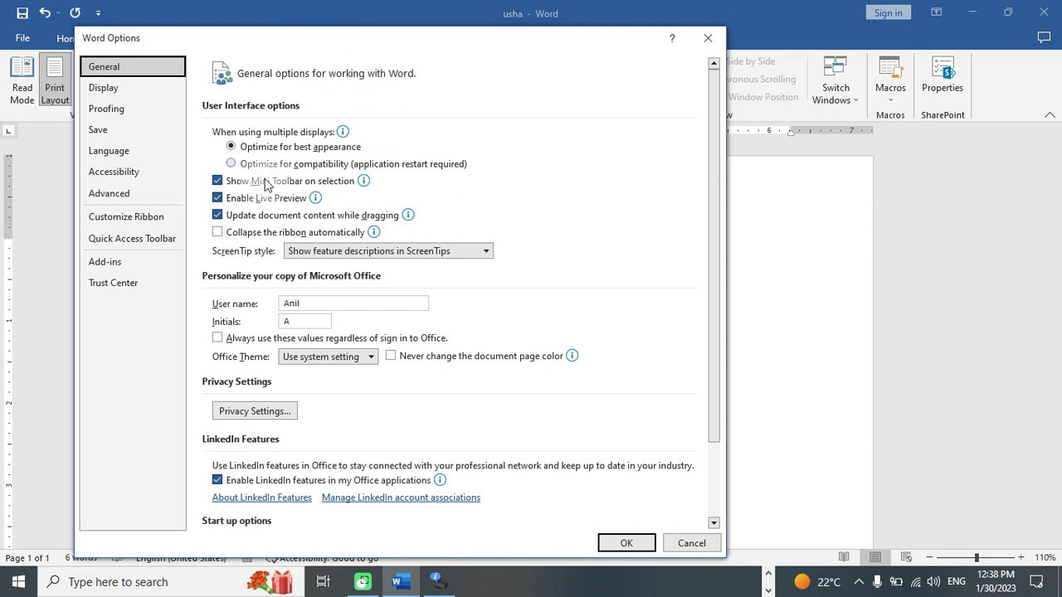
{"action": "scroll", "coordinate": [382, 406], "scroll_direction": "down", "scroll_amount": 3}
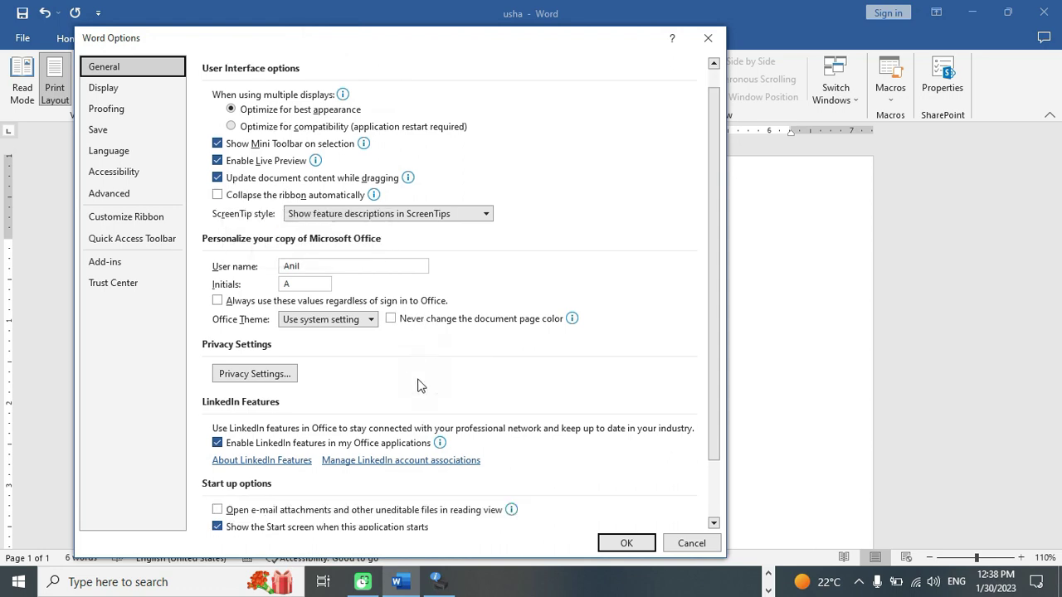
{"action": "scroll", "coordinate": [377, 403], "scroll_direction": "up", "scroll_amount": 3}
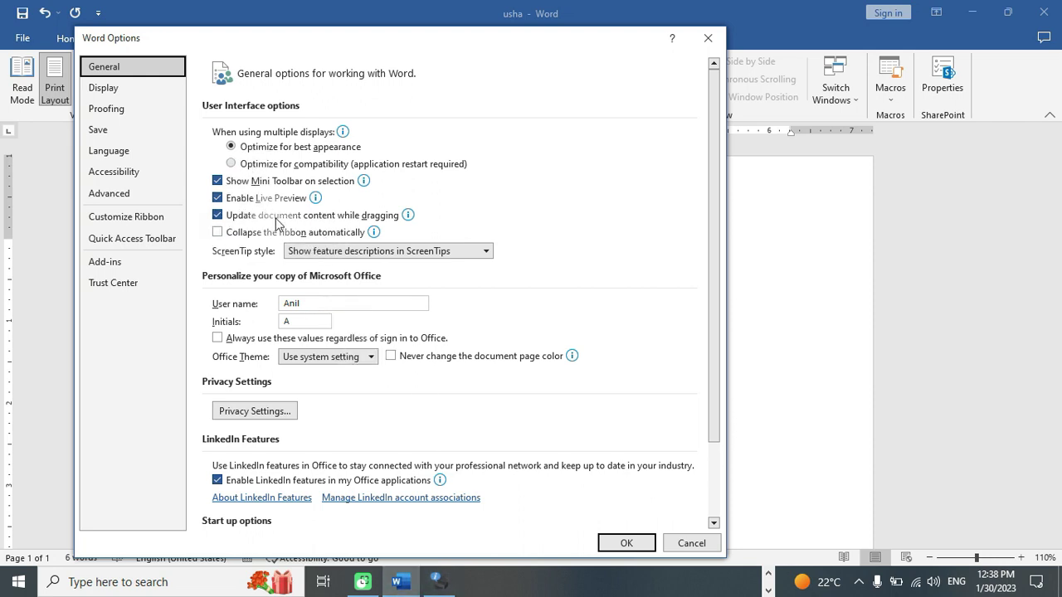
{"action": "scroll", "coordinate": [320, 261], "scroll_direction": "down", "scroll_amount": 3}
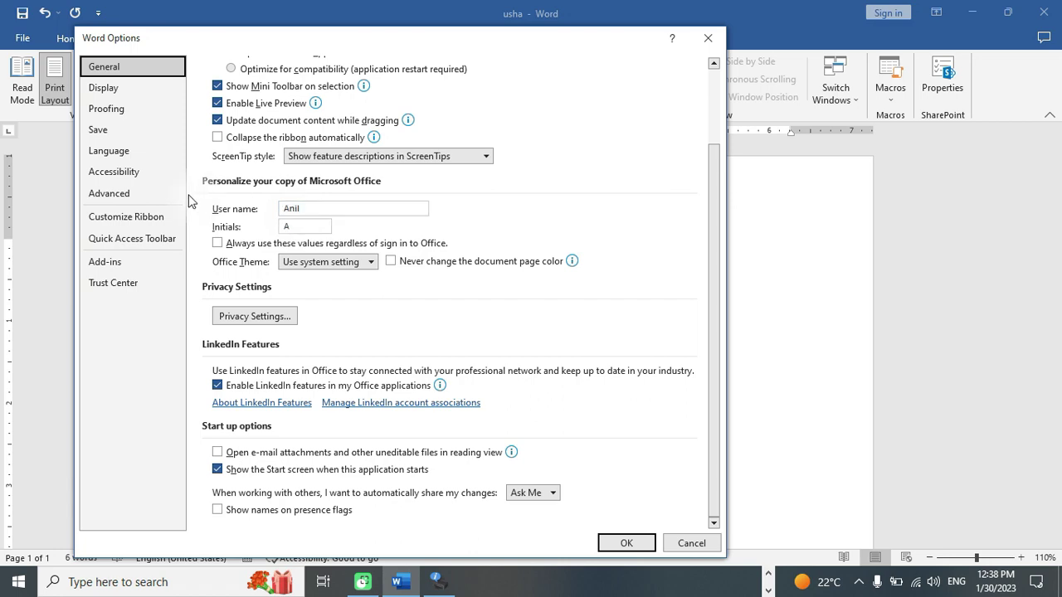
{"action": "left_click", "coordinate": [151, 224]}
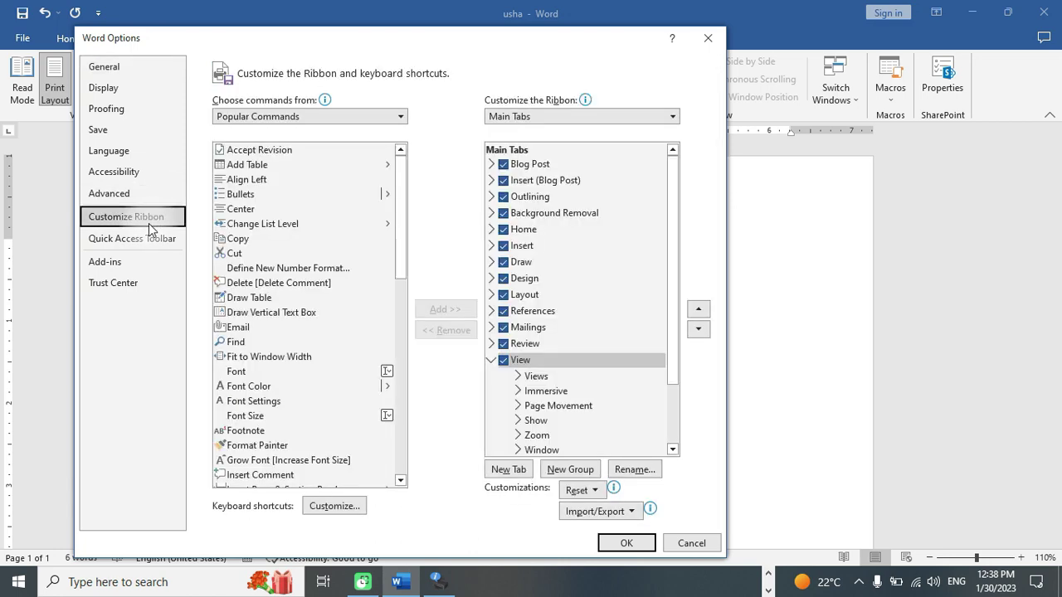
- Open AutoCorrect Options from the Proofing page and select the 'udnerstand' correction entry
{"action": "left_click", "coordinate": [110, 109]}
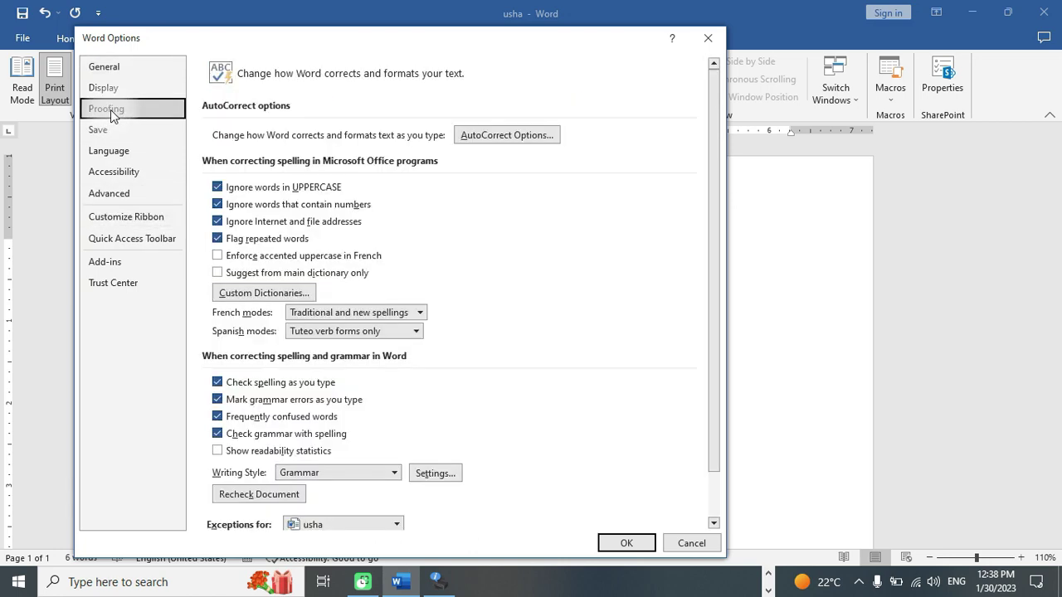
{"action": "left_click", "coordinate": [479, 136]}
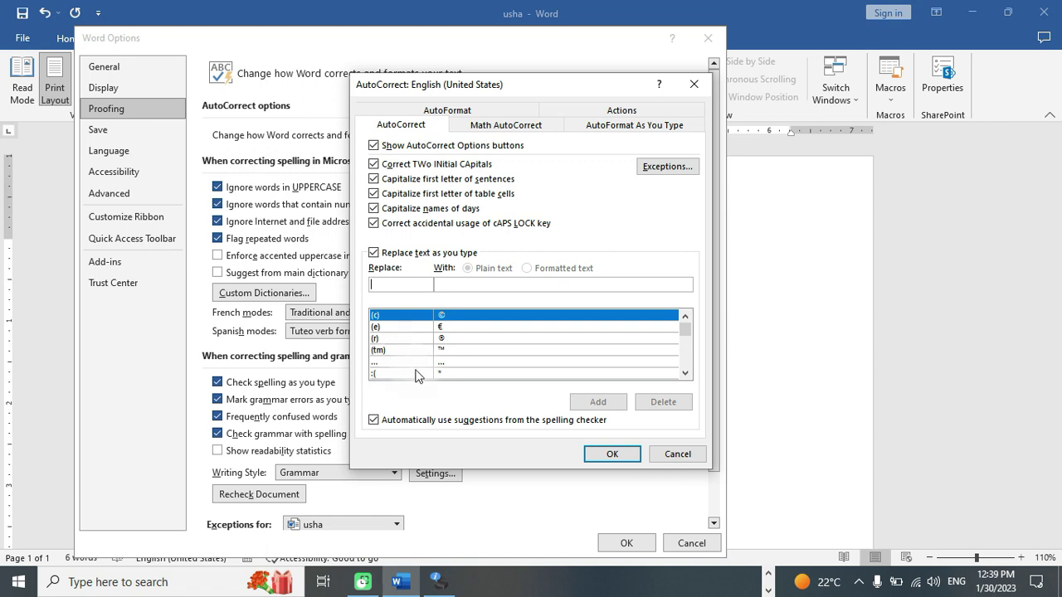
{"action": "scroll", "coordinate": [420, 370], "scroll_direction": "down", "scroll_amount": 4}
{"action": "scroll", "coordinate": [420, 370], "scroll_direction": "down", "scroll_amount": 5}
{"action": "scroll", "coordinate": [428, 357], "scroll_direction": "up", "scroll_amount": 3}
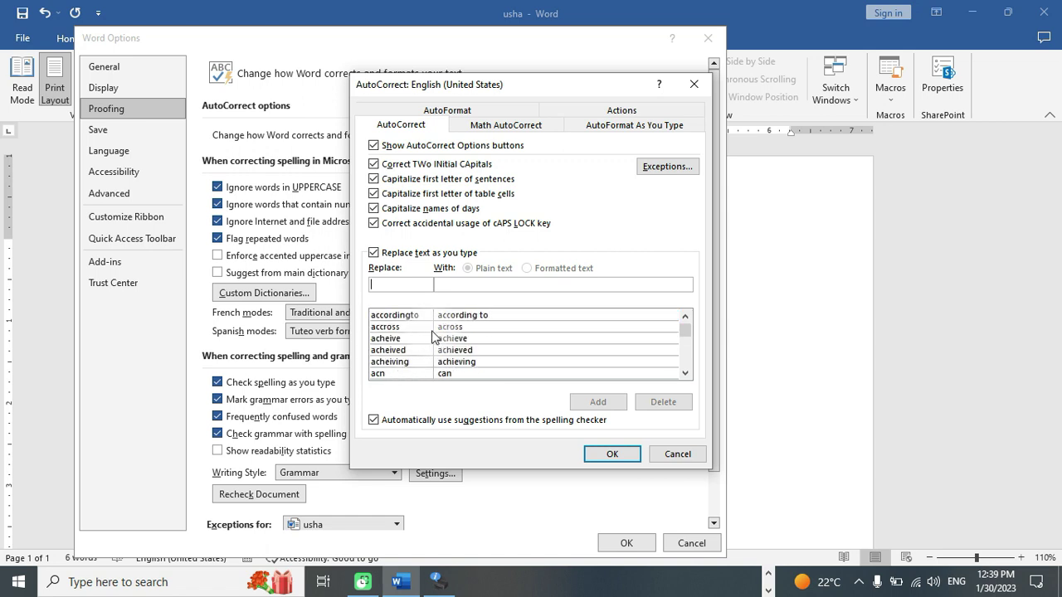
{"action": "scroll", "coordinate": [432, 337], "scroll_direction": "up", "scroll_amount": 10}
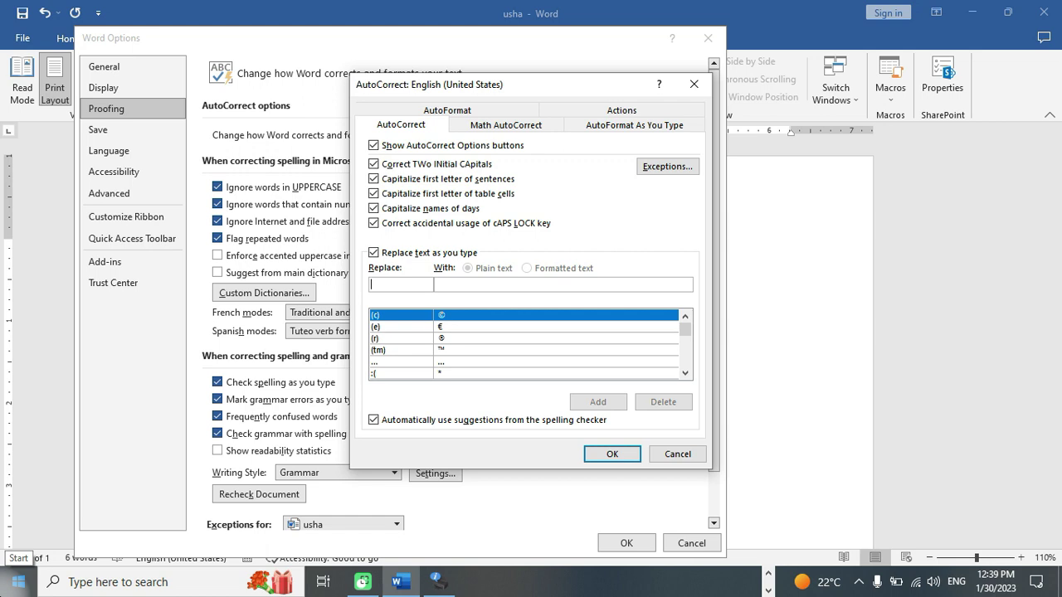
{"action": "type", "text": "u"}
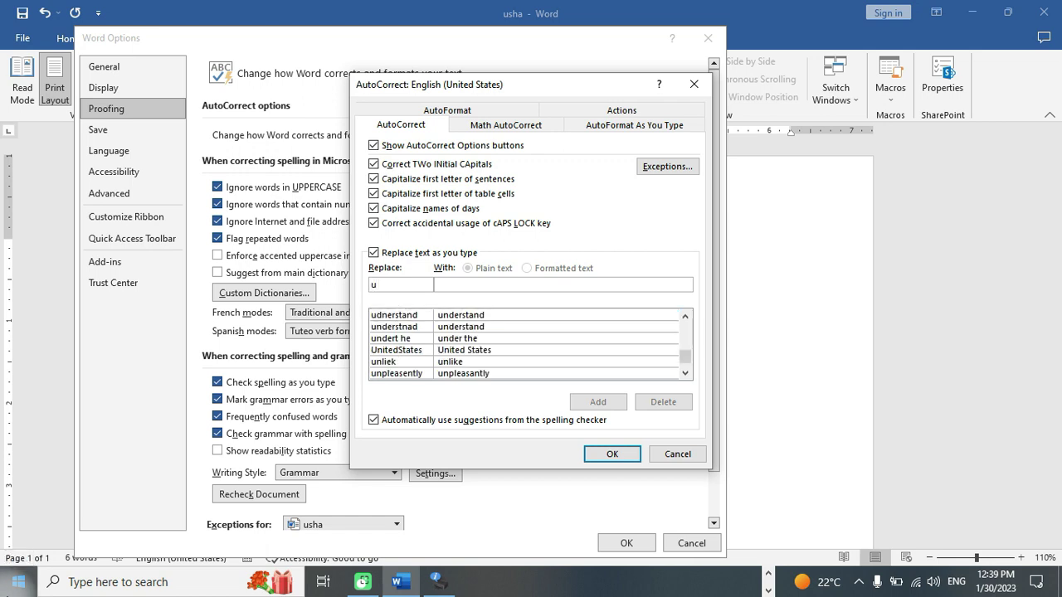
{"action": "left_click", "coordinate": [482, 316]}
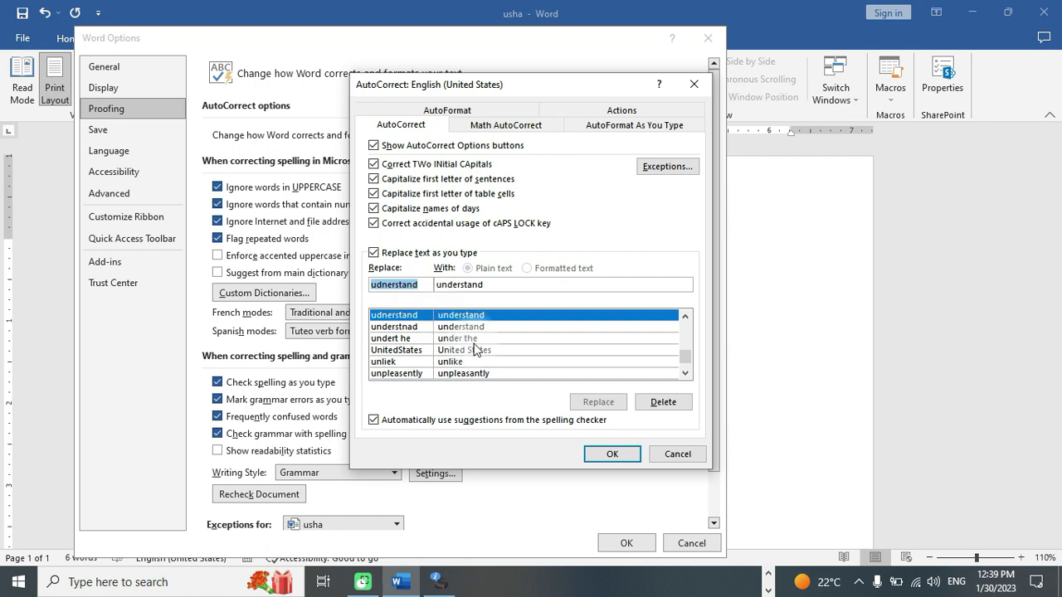
- Replace the entry's words with 'uhsa' → 'usha', add it to the list, and confirm
{"action": "left_click", "coordinate": [459, 311]}
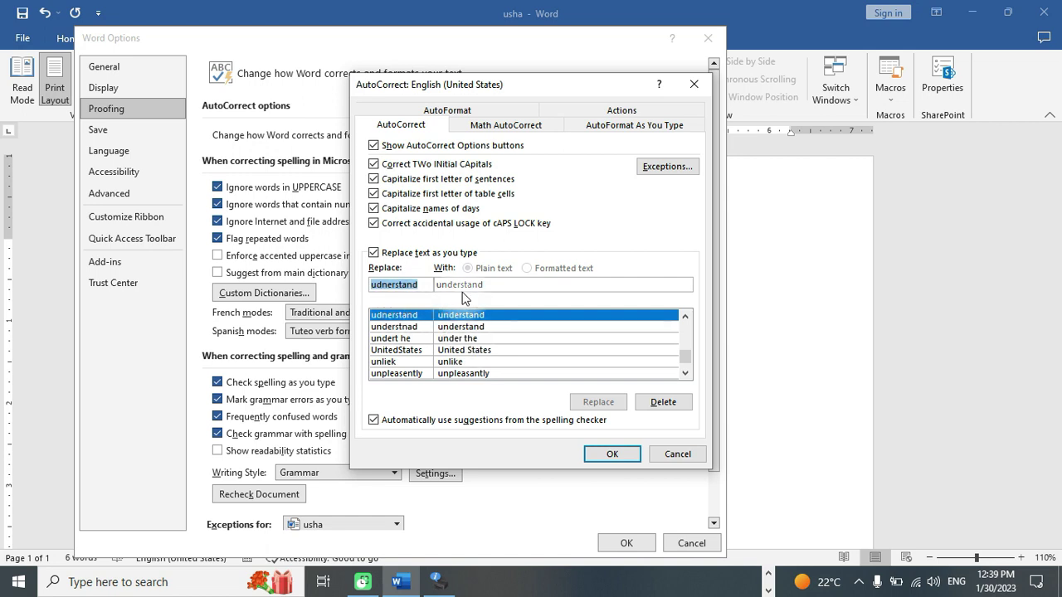
{"action": "left_click", "coordinate": [485, 287]}
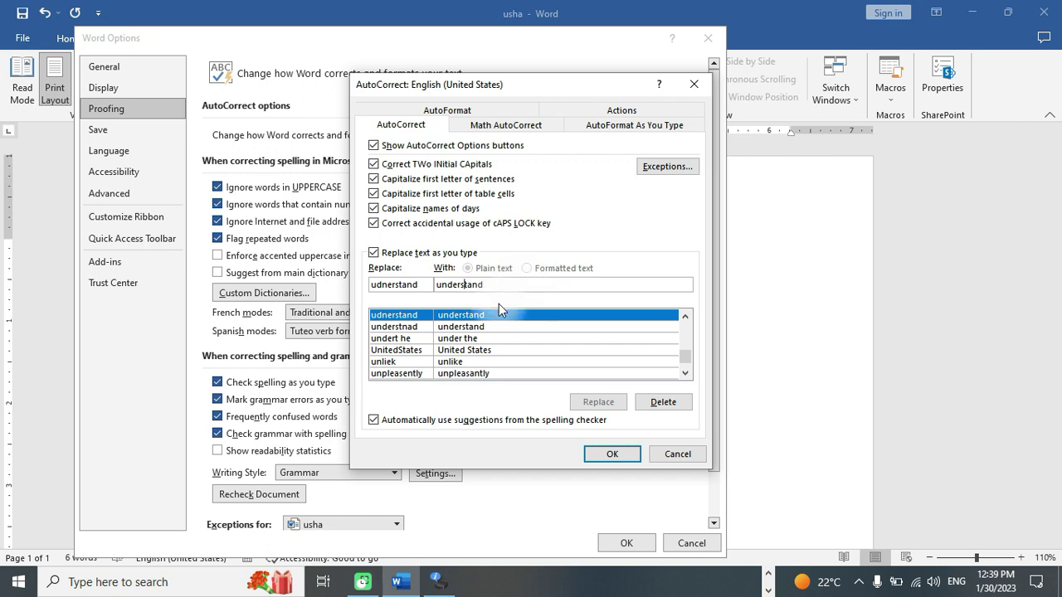
{"action": "left_click", "coordinate": [390, 286]}
{"action": "left_click", "coordinate": [387, 285]}
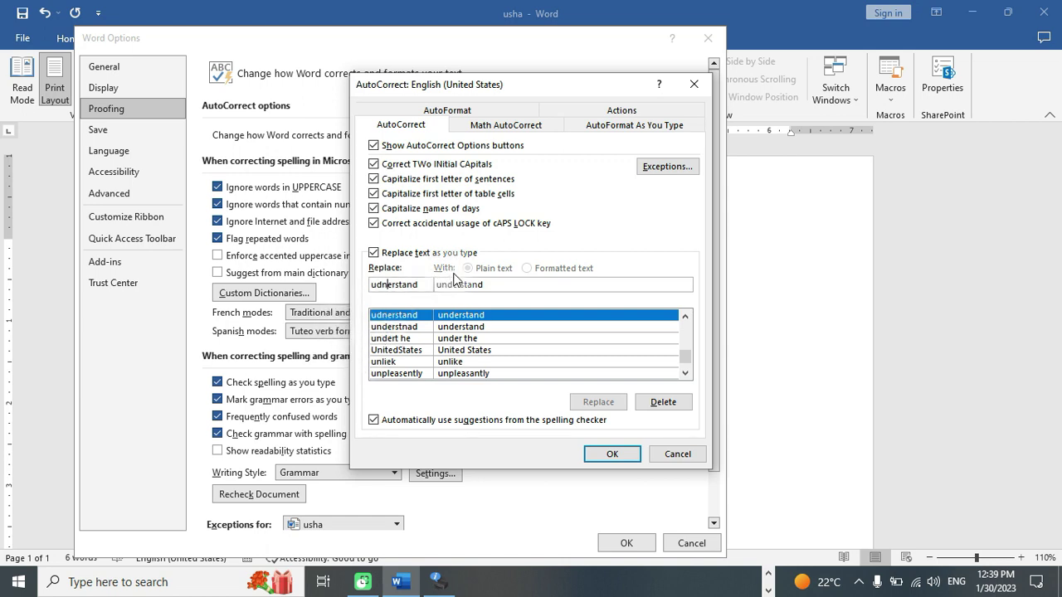
{"action": "left_click", "coordinate": [481, 284]}
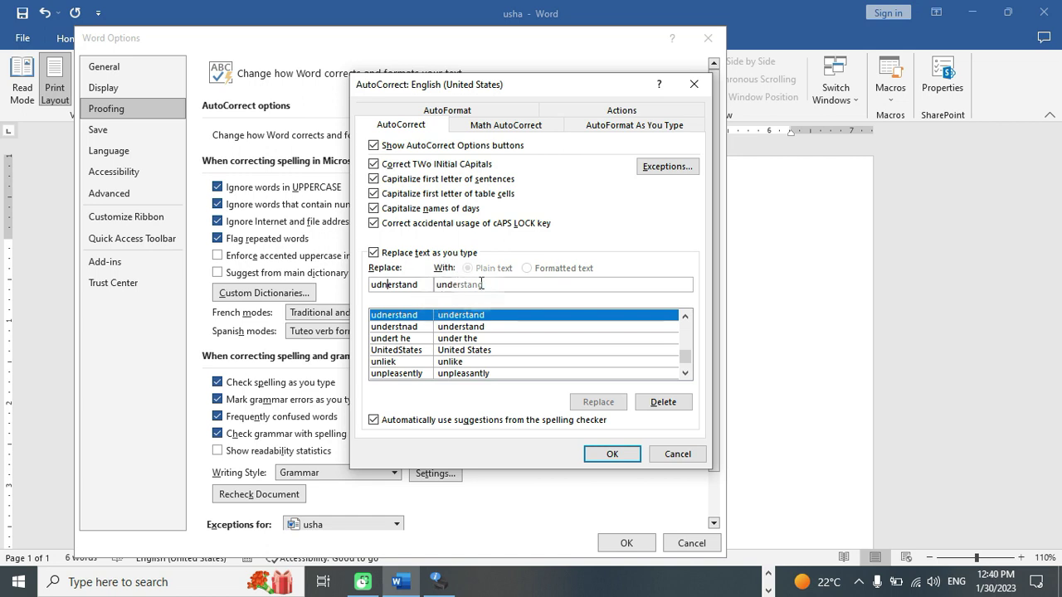
{"action": "left_click_drag", "start_coordinate": [485, 285], "coordinate": [347, 295]}
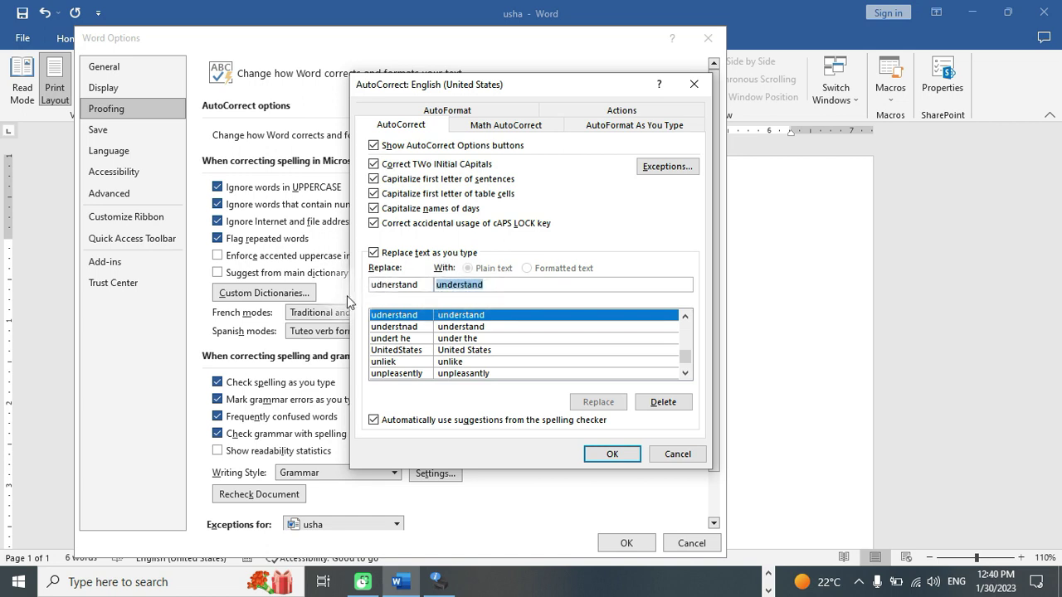
{"action": "key", "text": "BackSpace"}
{"action": "left_click_drag", "start_coordinate": [433, 285], "coordinate": [249, 292]}
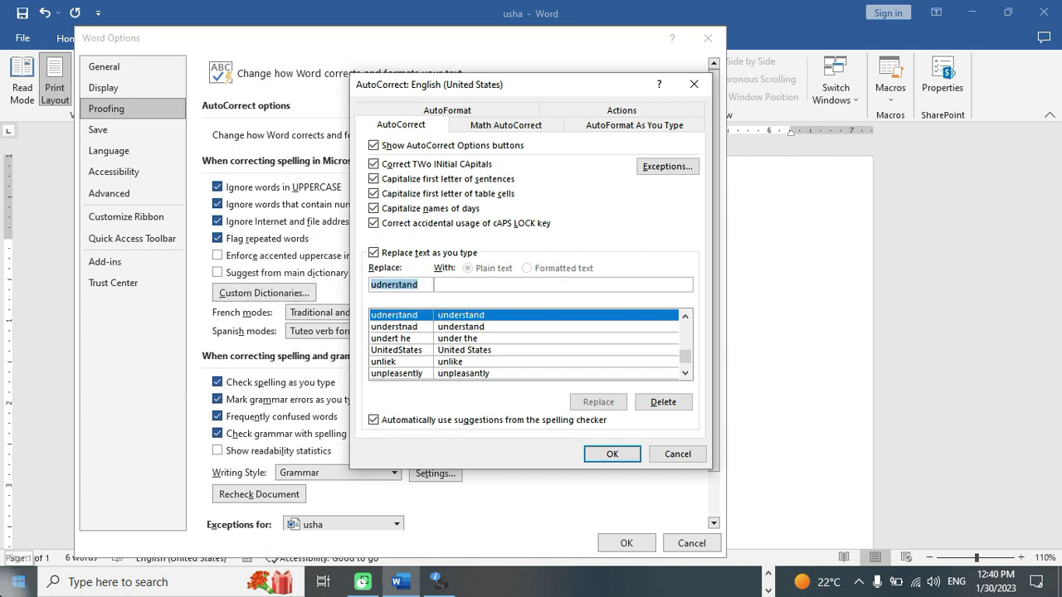
{"action": "type", "text": "uhsa"}
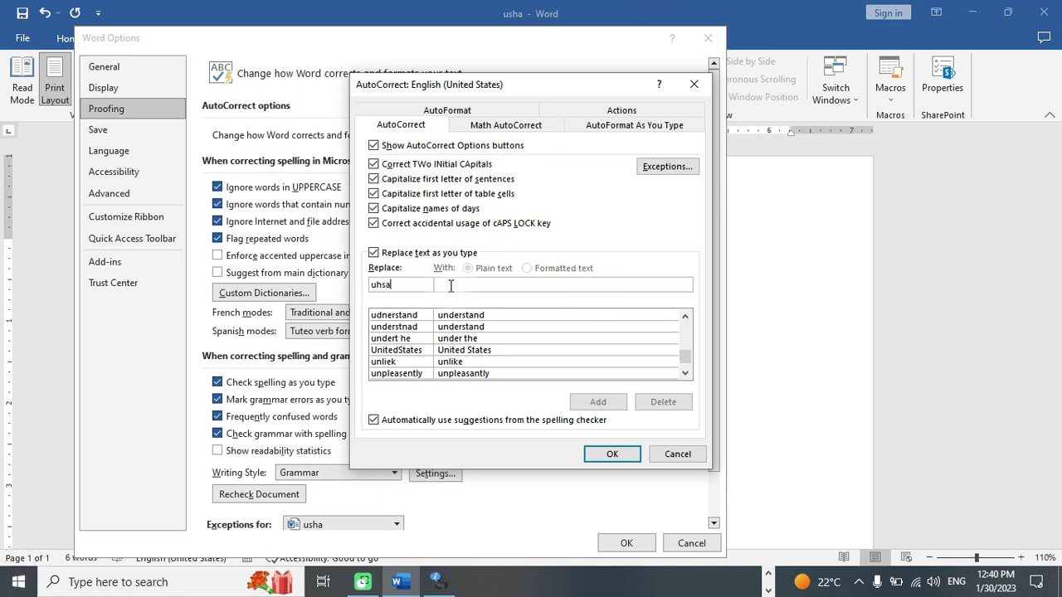
{"action": "type", "text": "u"}
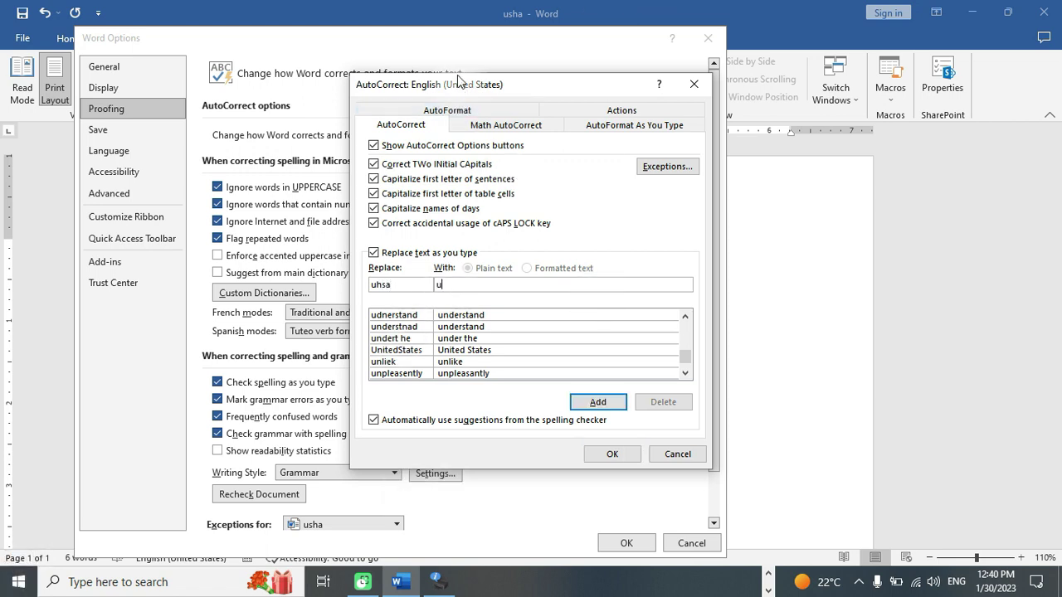
{"action": "type", "text": "sh"}
{"action": "type", "text": "a"}
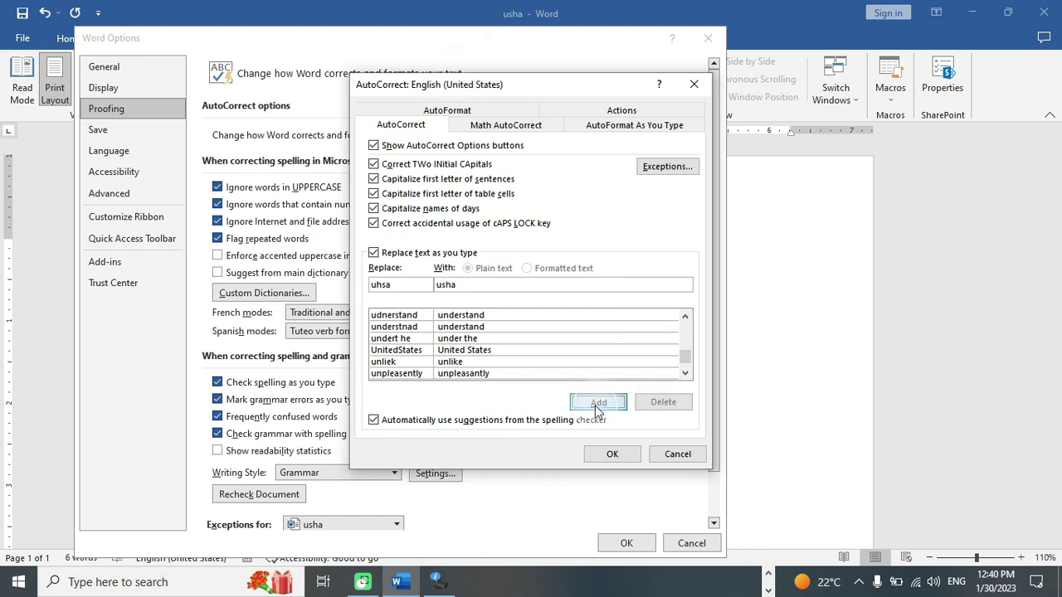
{"action": "left_click", "coordinate": [598, 403]}
{"action": "left_click", "coordinate": [611, 454]}
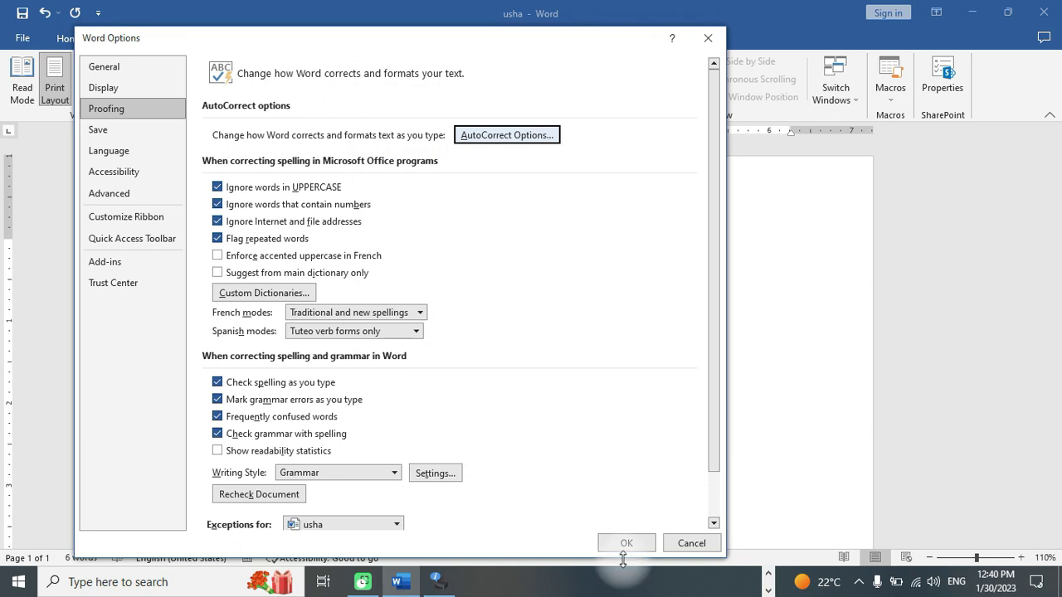
- Type 'uhsa' in the document to see it correct to 'Usha', delete it, and reopen Word Options
{"action": "left_click", "coordinate": [627, 543]}
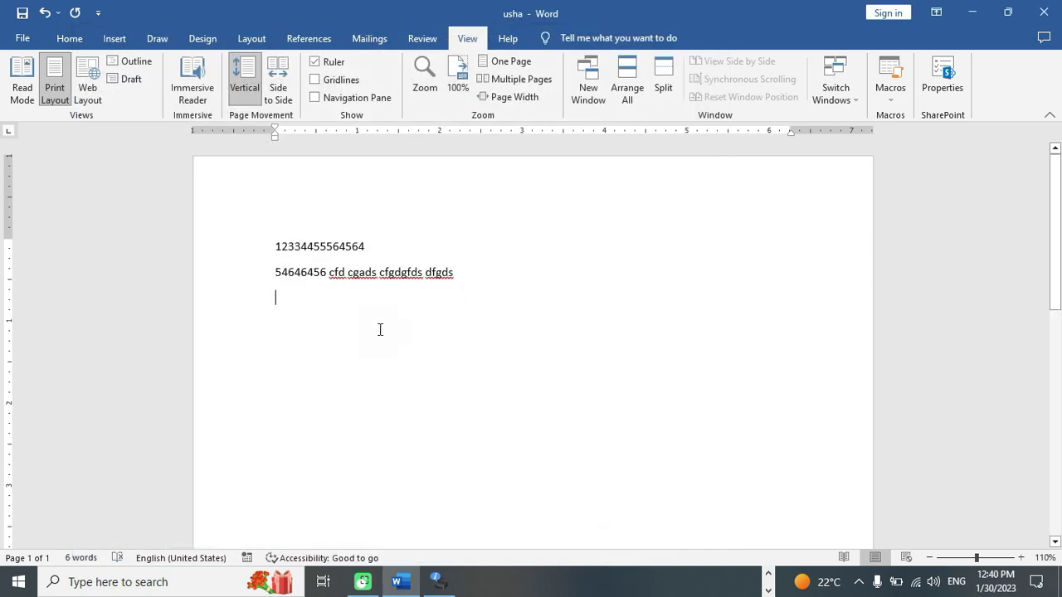
{"action": "type", "text": "u"}
{"action": "type", "text": "hsa"}
{"action": "key", "text": "Return"}
{"action": "double_click", "coordinate": [286, 300]}
{"action": "key", "text": "Delete"}
{"action": "left_click", "coordinate": [23, 38]}
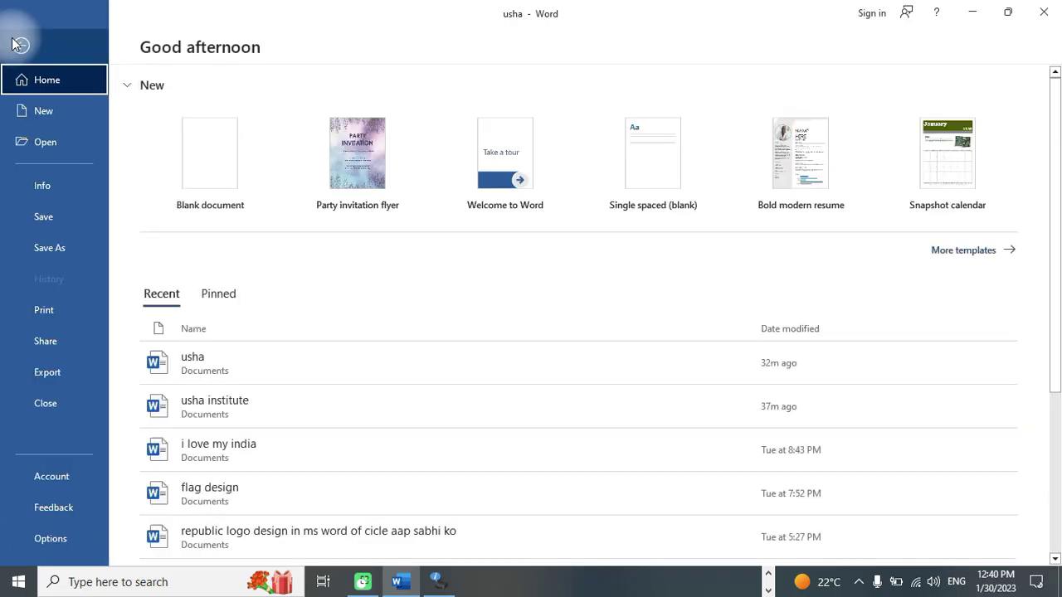
{"action": "left_click", "coordinate": [59, 537]}
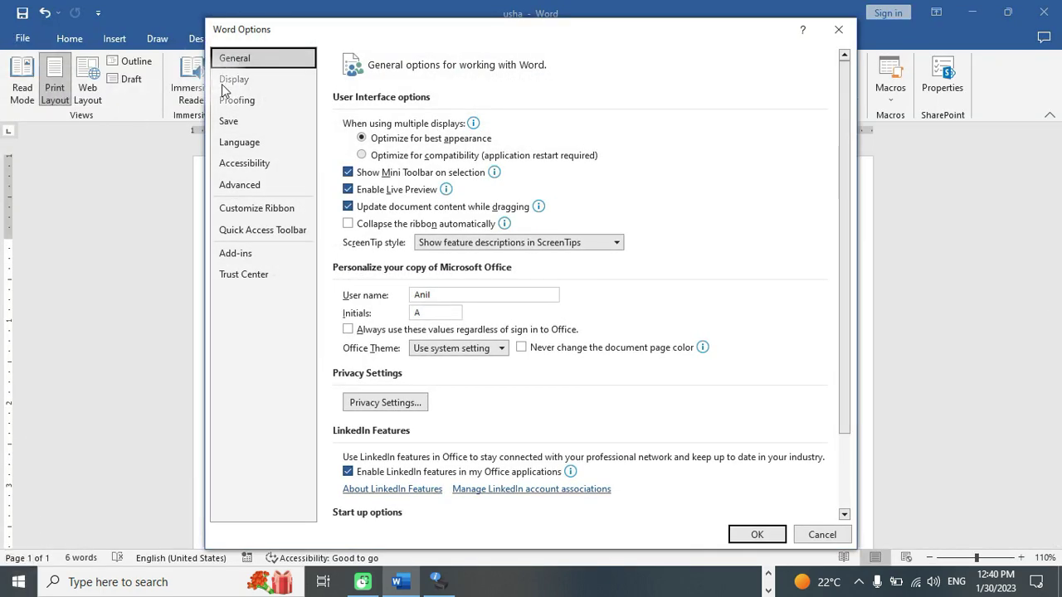
- Go to Customize Ribbon and switch the tab list from Main Tabs to All Tabs
{"action": "left_click", "coordinate": [236, 103]}
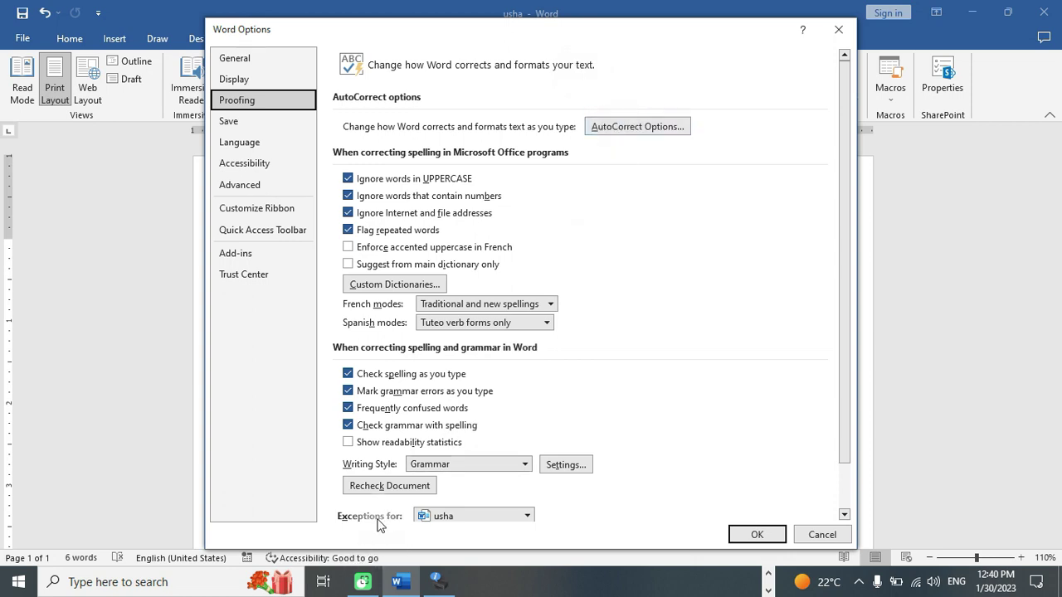
{"action": "left_click", "coordinate": [286, 215]}
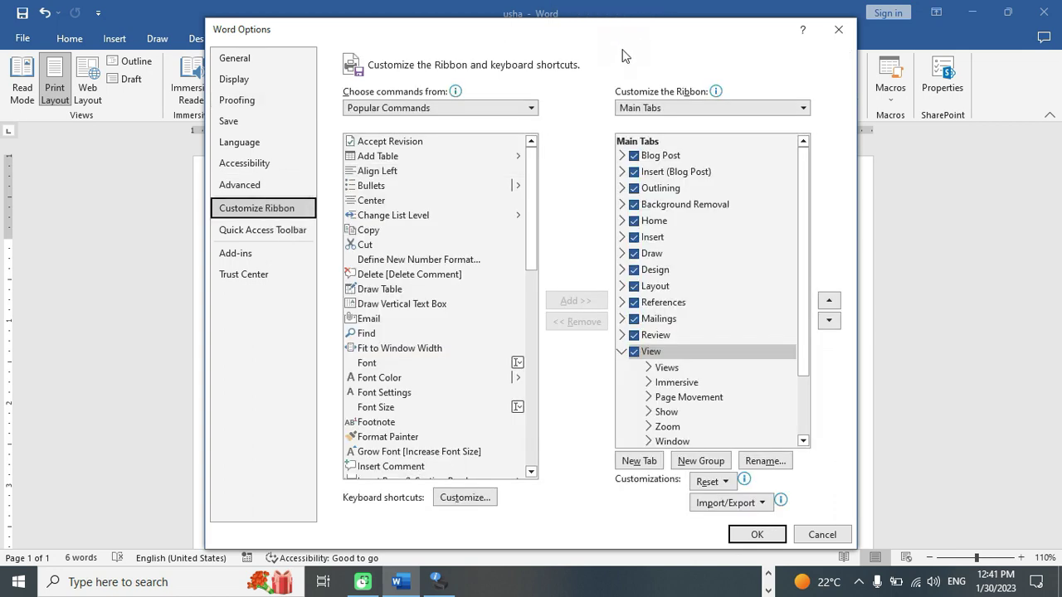
{"action": "left_click_drag", "start_coordinate": [618, 32], "coordinate": [393, 312]}
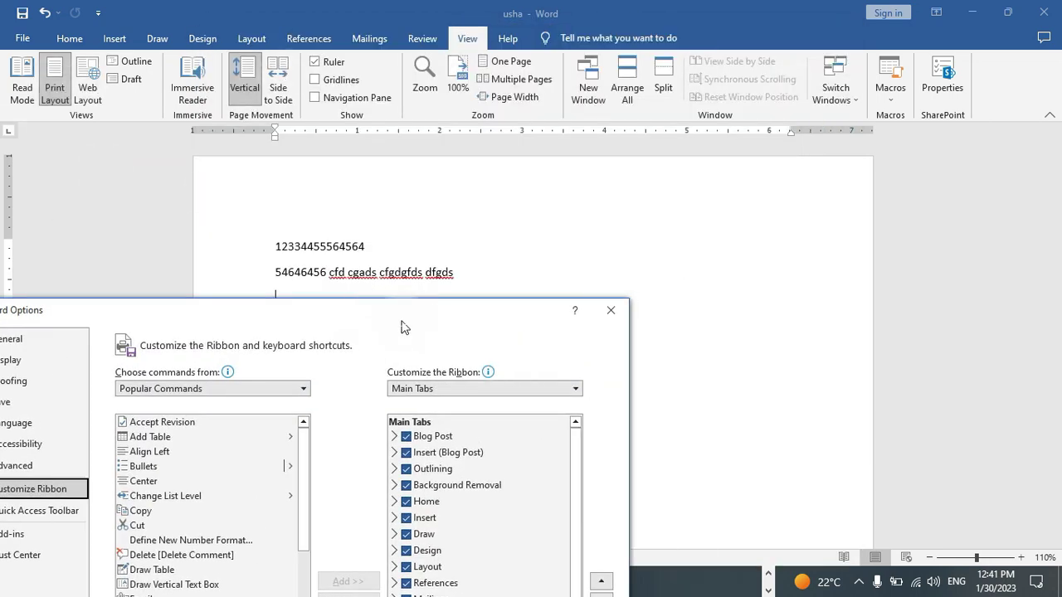
{"action": "left_click_drag", "start_coordinate": [419, 308], "coordinate": [650, 51]}
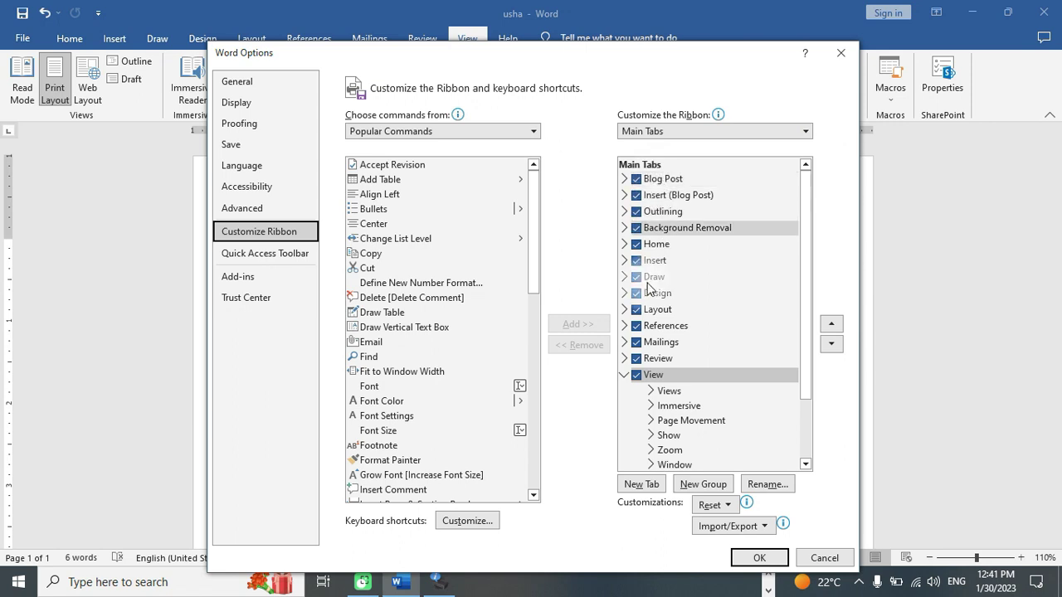
{"action": "left_click_drag", "start_coordinate": [651, 373], "coordinate": [658, 311]}
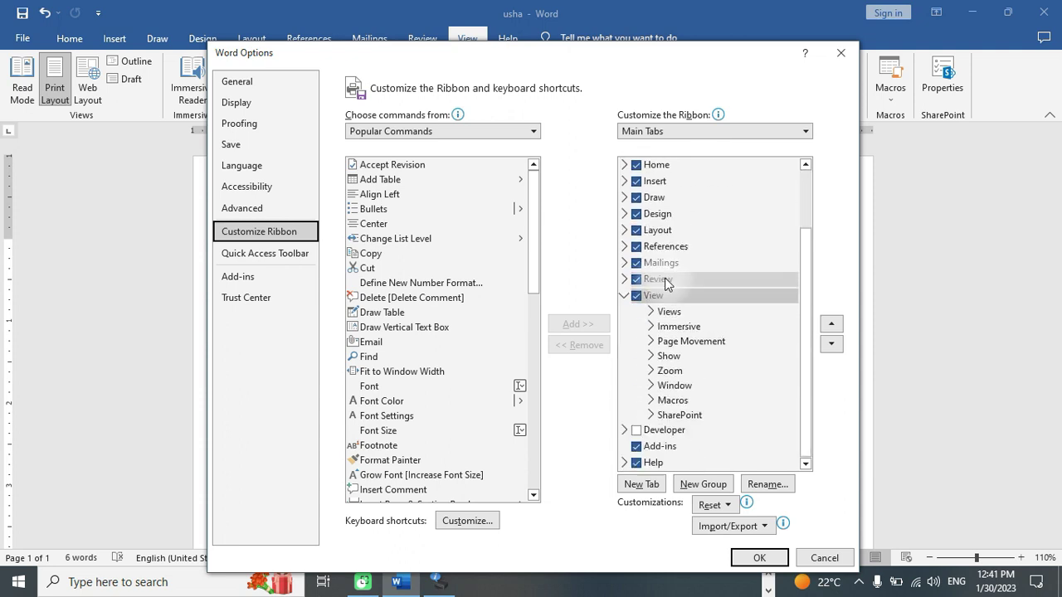
{"action": "left_click_drag", "start_coordinate": [658, 311], "coordinate": [677, 94]}
{"action": "left_click", "coordinate": [696, 129]}
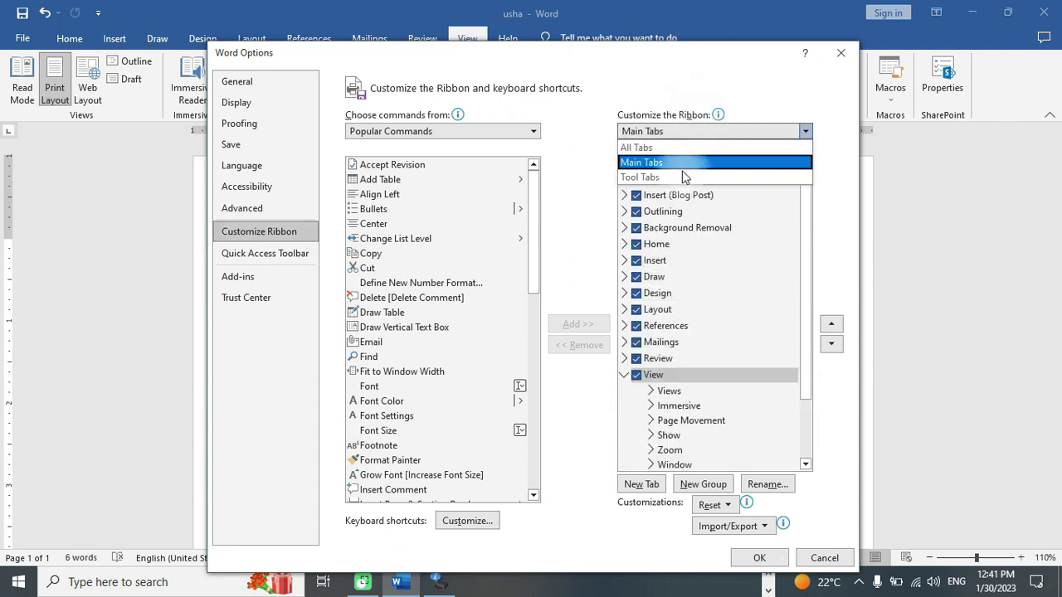
{"action": "left_click", "coordinate": [676, 148]}
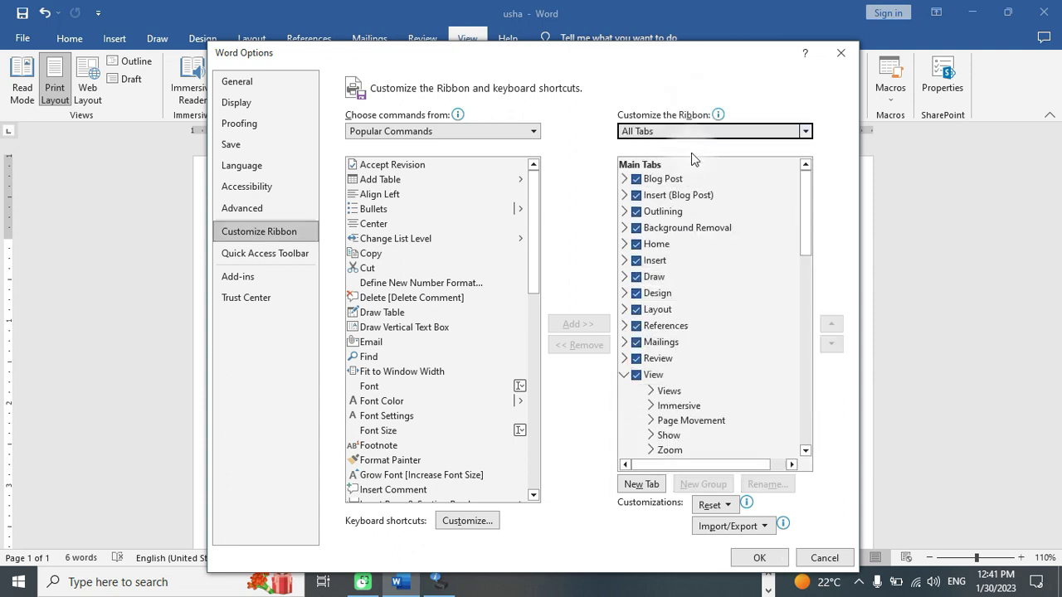
- Tick Developer in the Customize Ribbon main tabs list and confirm with OK
{"action": "mouse_move", "coordinate": [693, 239]}
{"action": "left_mouse_down"}
{"action": "mouse_move", "coordinate": [653, 264]}
{"action": "mouse_move", "coordinate": [670, 248]}
{"action": "mouse_move", "coordinate": [677, 262]}
{"action": "left_mouse_up"}
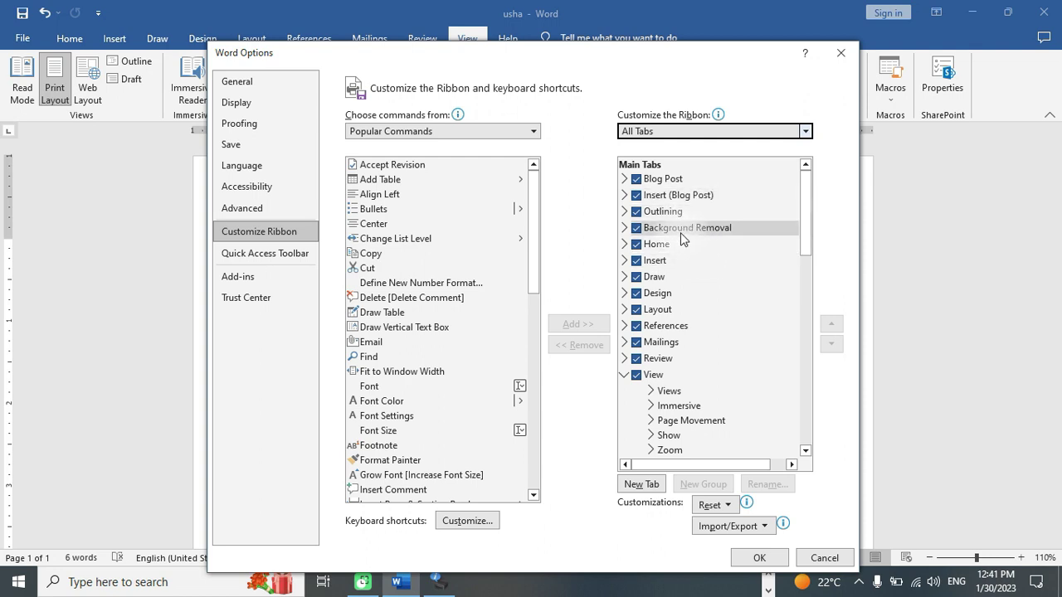
{"action": "scroll", "coordinate": [705, 316], "scroll_direction": "down", "scroll_amount": 3}
{"action": "scroll", "coordinate": [706, 319], "scroll_direction": "down", "scroll_amount": 3}
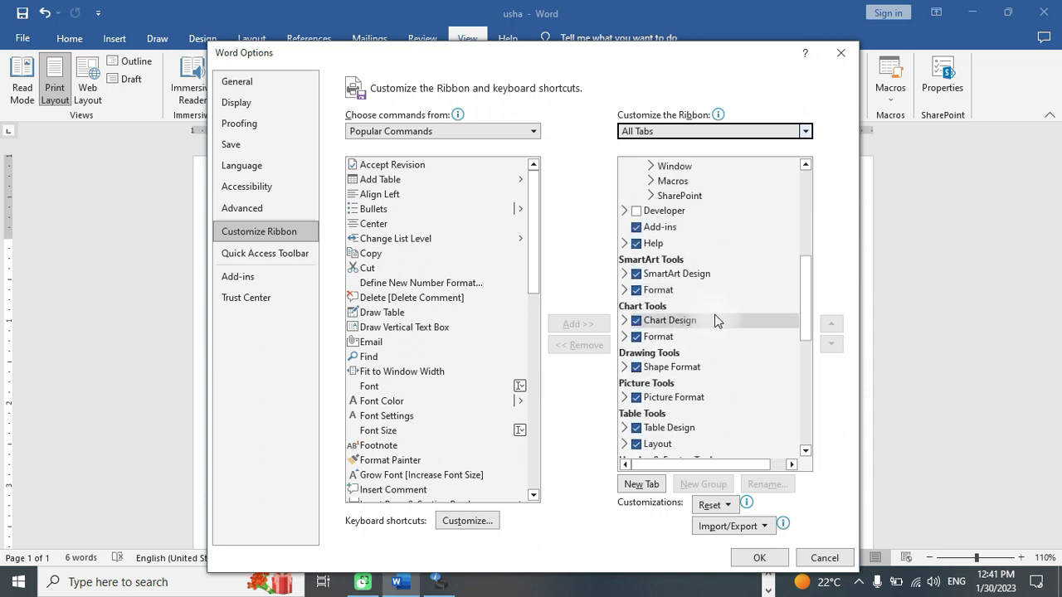
{"action": "scroll", "coordinate": [716, 315], "scroll_direction": "up", "scroll_amount": 2}
{"action": "scroll", "coordinate": [720, 311], "scroll_direction": "up", "scroll_amount": 5}
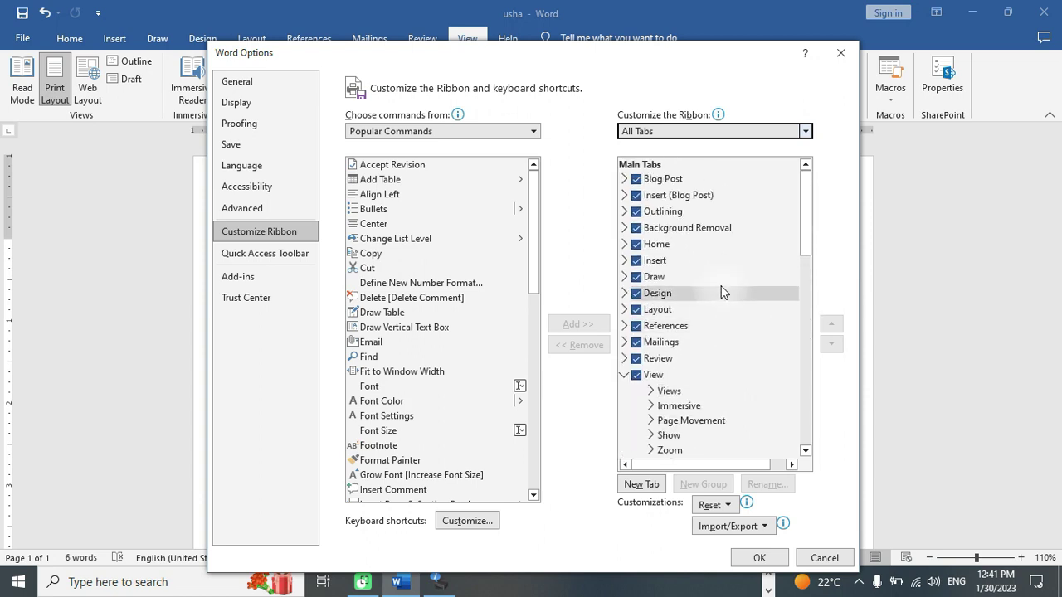
{"action": "scroll", "coordinate": [678, 338], "scroll_direction": "down", "scroll_amount": 5}
{"action": "scroll", "coordinate": [678, 338], "scroll_direction": "down", "scroll_amount": 3}
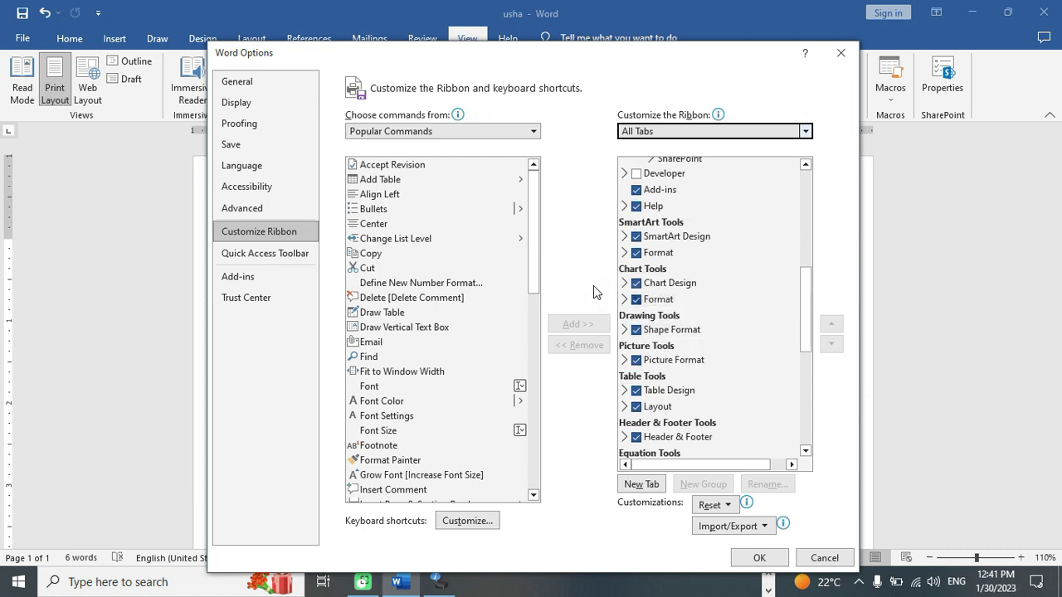
{"action": "scroll", "coordinate": [667, 358], "scroll_direction": "down", "scroll_amount": 1}
{"action": "scroll", "coordinate": [667, 358], "scroll_direction": "down", "scroll_amount": 2}
{"action": "scroll", "coordinate": [667, 359], "scroll_direction": "up", "scroll_amount": 4}
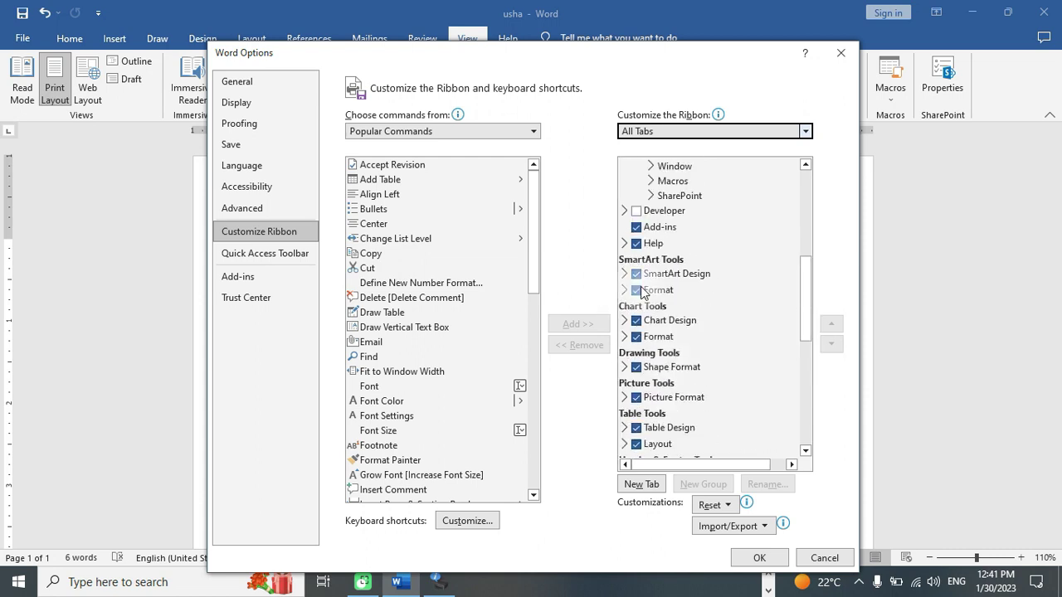
{"action": "left_click", "coordinate": [637, 212]}
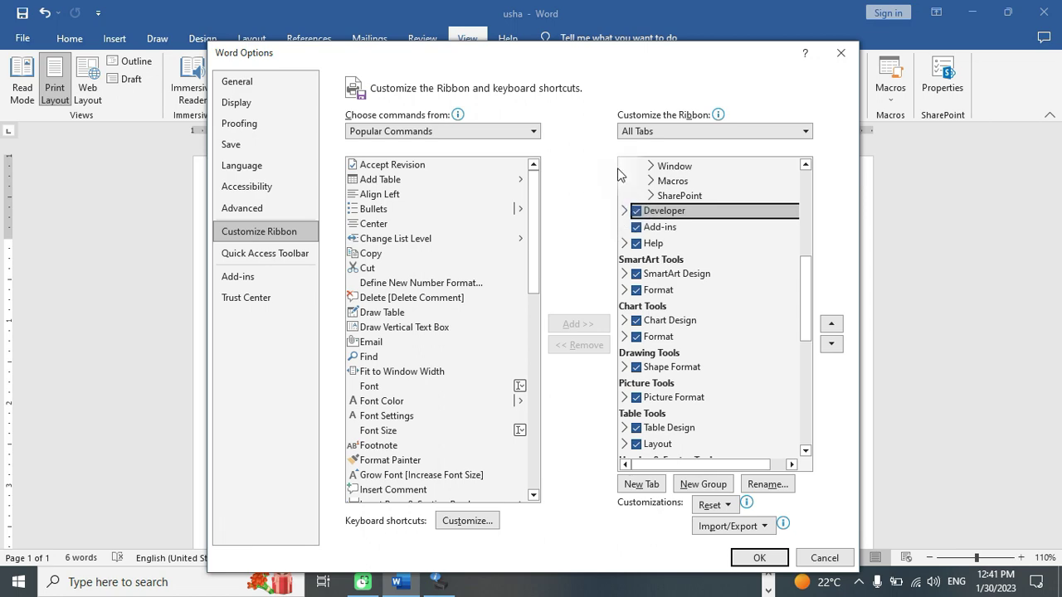
{"action": "left_click_drag", "start_coordinate": [586, 56], "coordinate": [489, 175]}
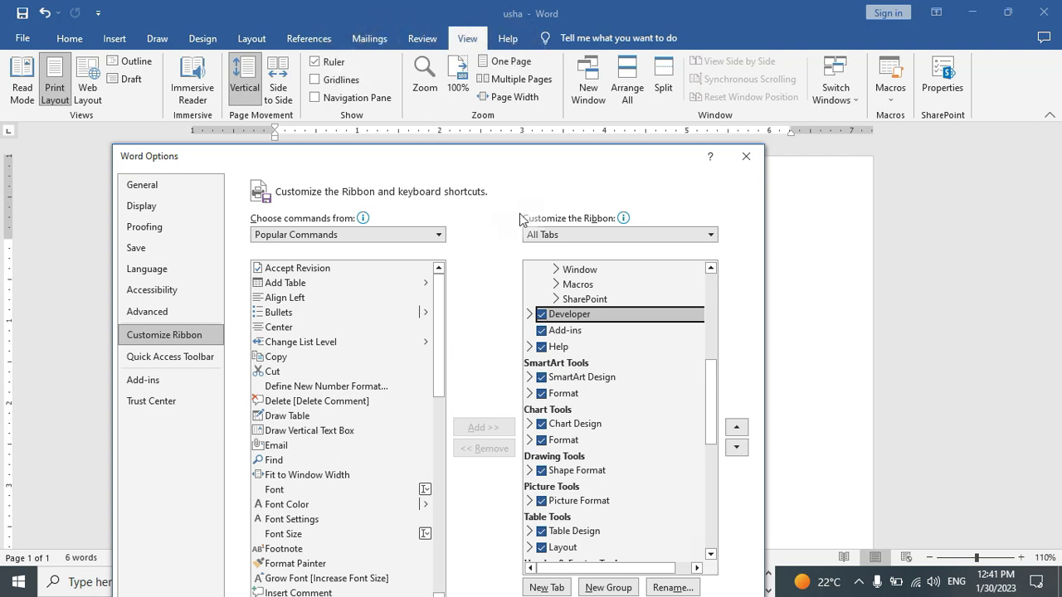
{"action": "left_click_drag", "start_coordinate": [530, 165], "coordinate": [592, 21]}
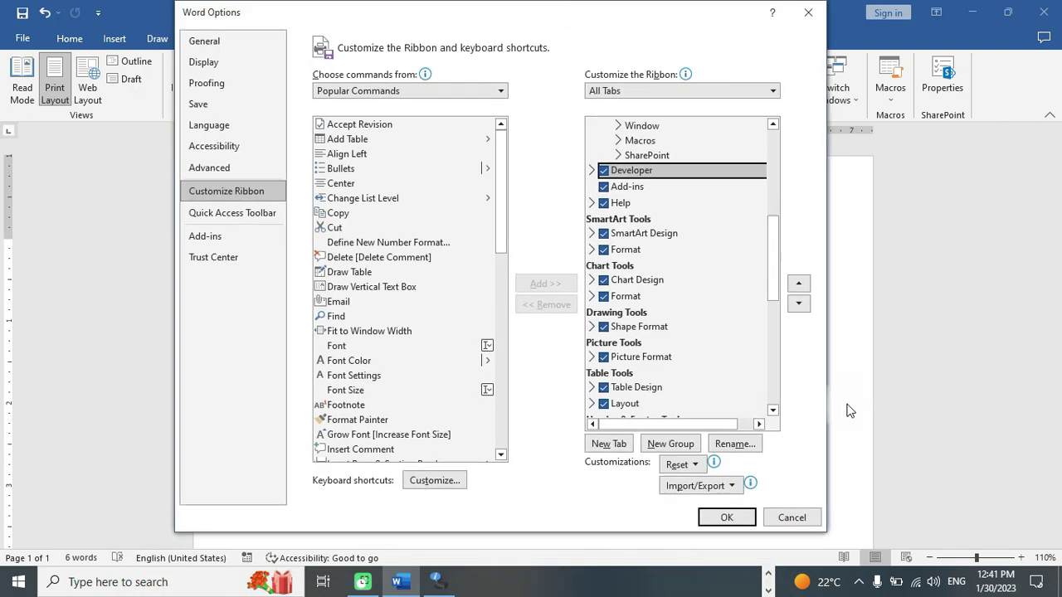
{"action": "left_click", "coordinate": [727, 518]}
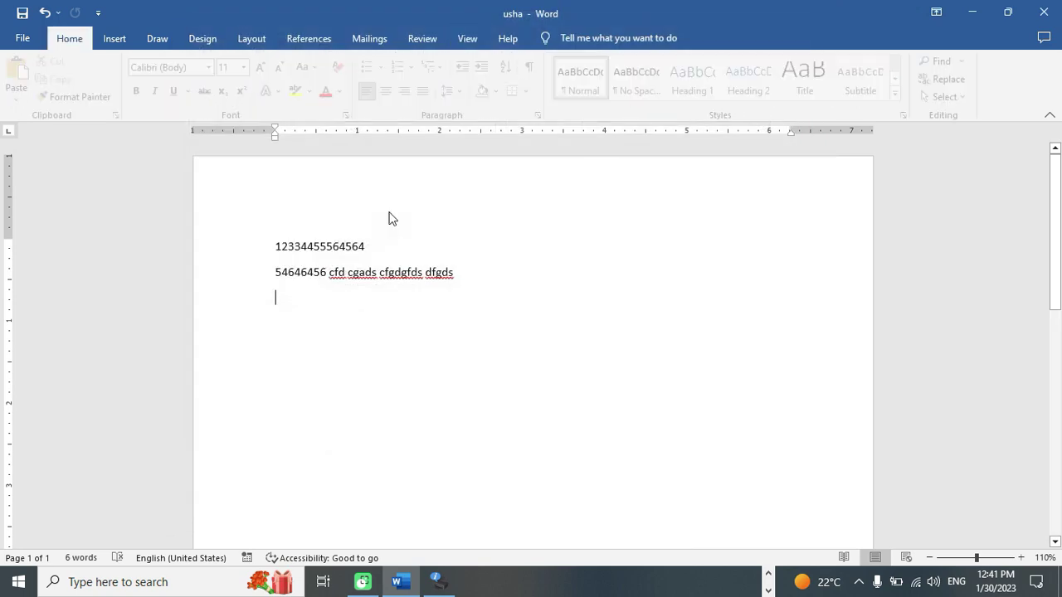
- Move the Developer tab ahead of View in Word Options' ribbon tab order and apply
{"action": "left_click", "coordinate": [522, 42]}
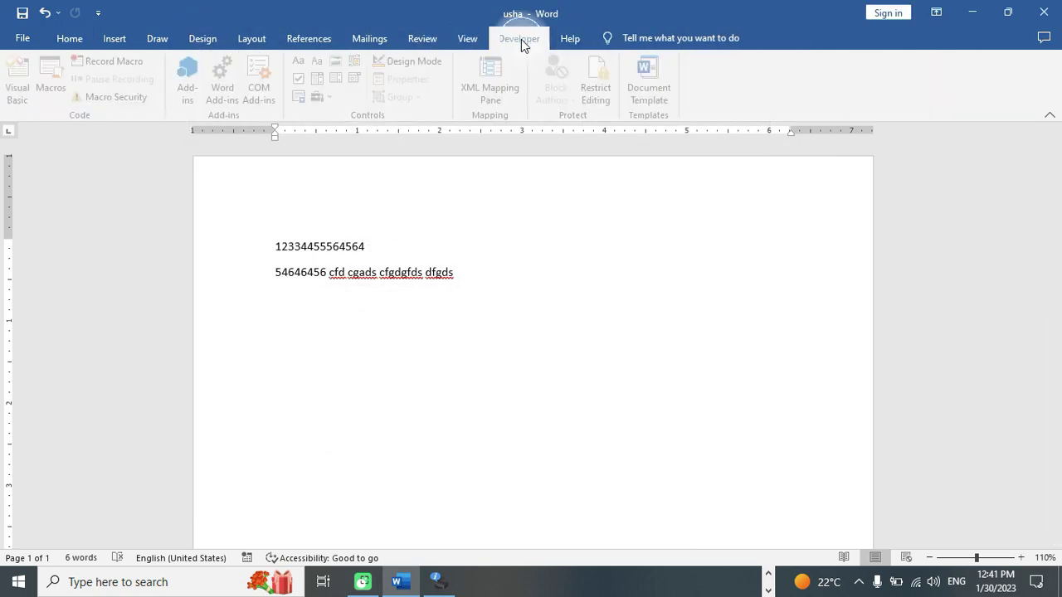
{"action": "left_click", "coordinate": [21, 40]}
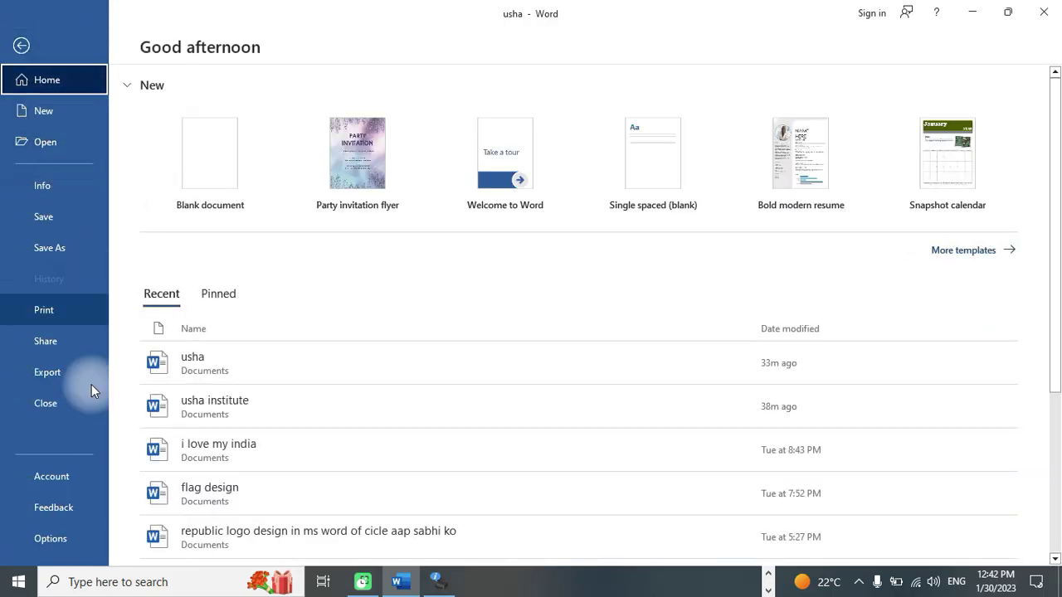
{"action": "left_click", "coordinate": [25, 537]}
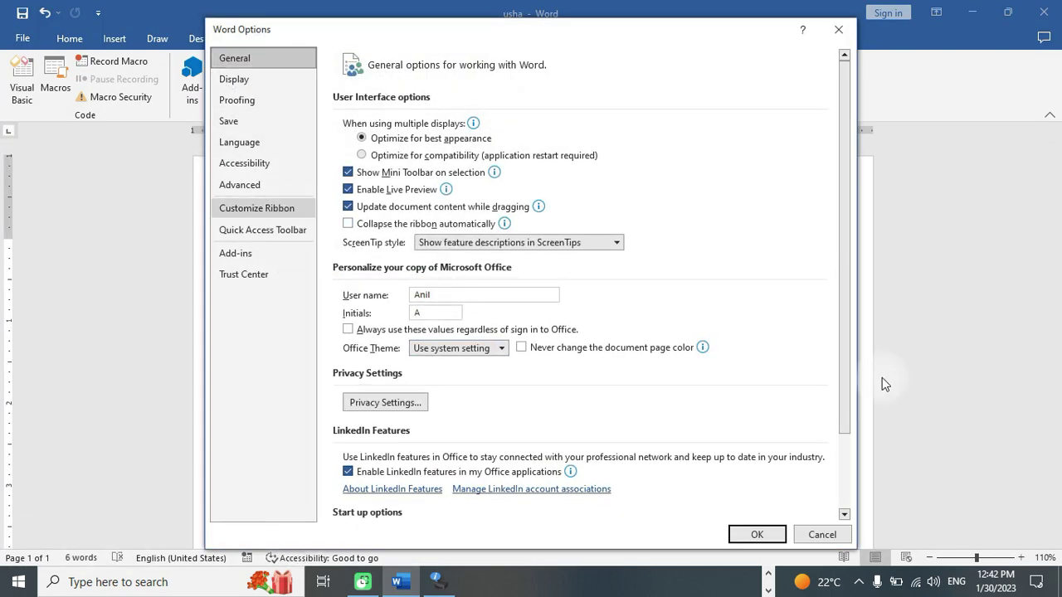
{"action": "left_click", "coordinate": [298, 208]}
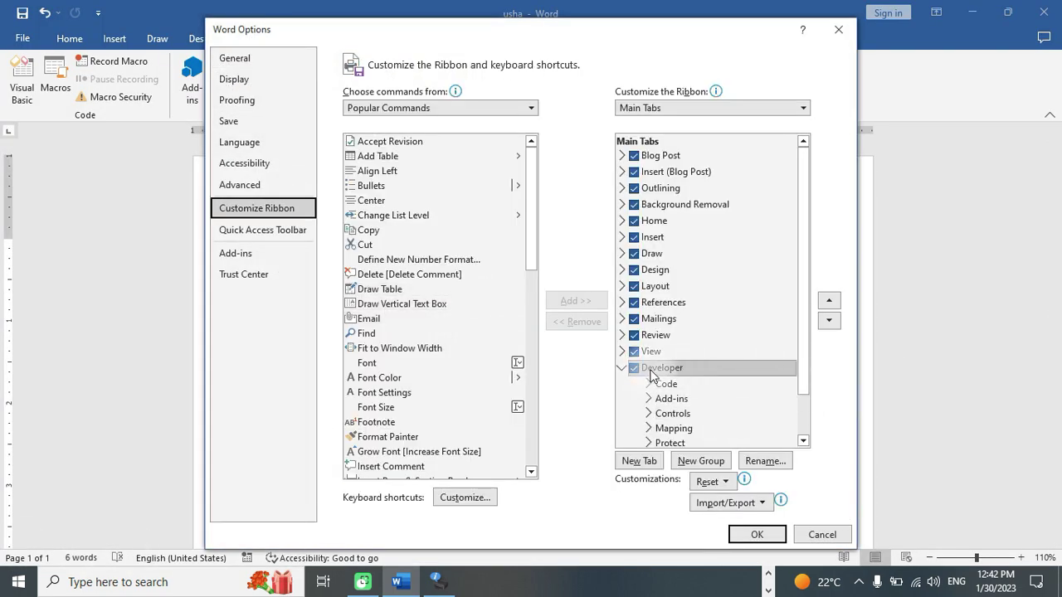
{"action": "left_click_drag", "start_coordinate": [662, 375], "coordinate": [655, 349]}
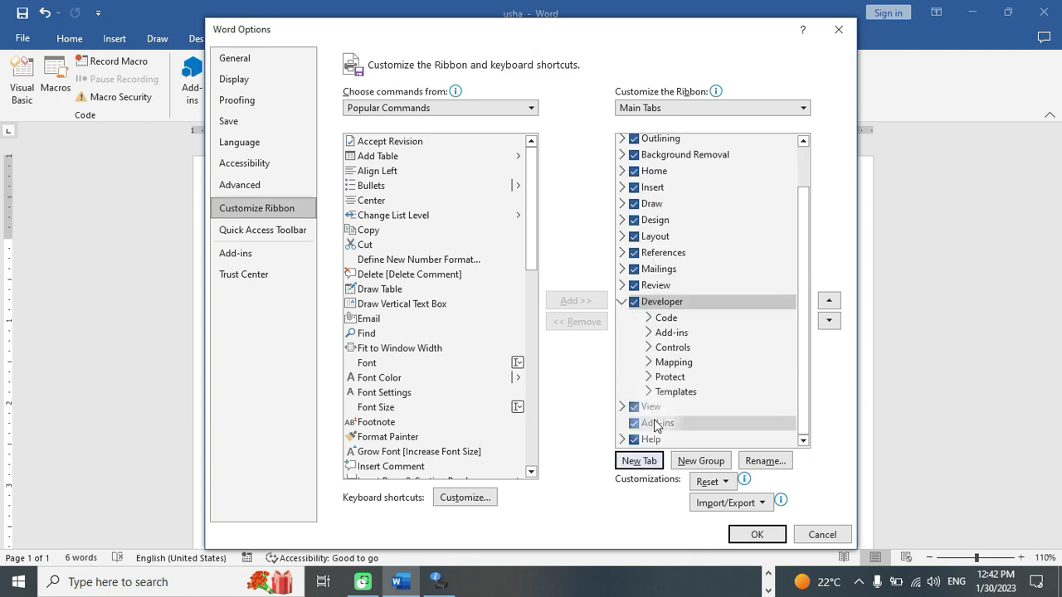
{"action": "left_click", "coordinate": [770, 534]}
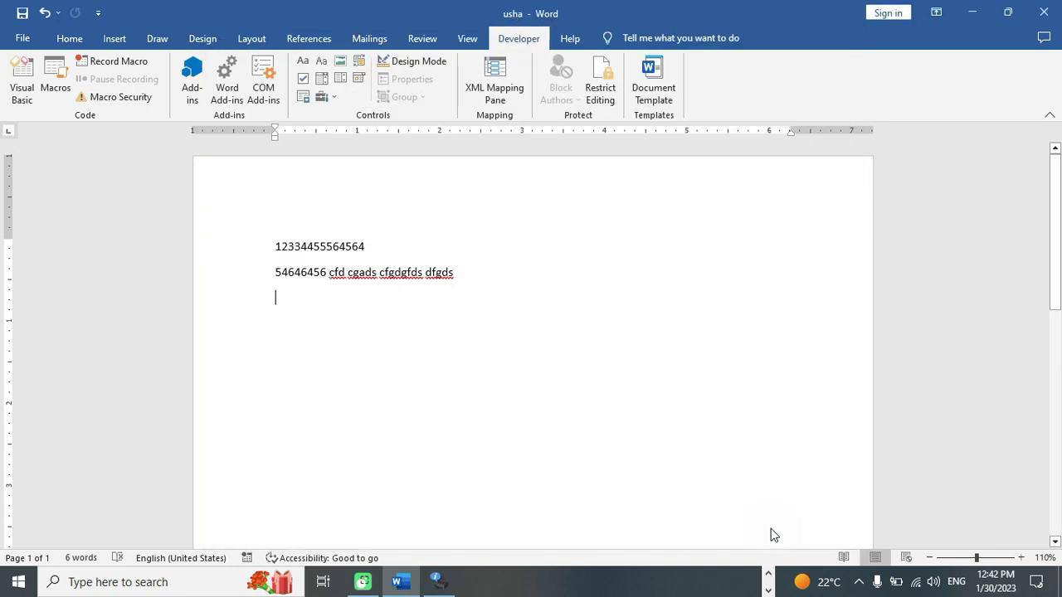
- Check the View tab's commands, then go back to the File start page
{"action": "left_click", "coordinate": [537, 39]}
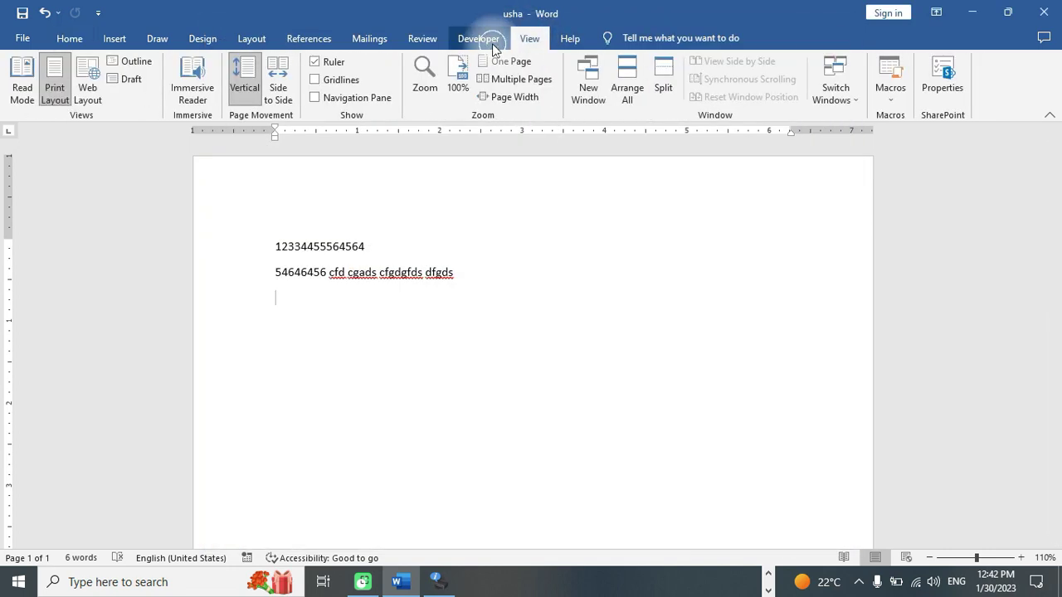
{"action": "scroll", "coordinate": [539, 40], "scroll_direction": "up", "scroll_amount": 1}
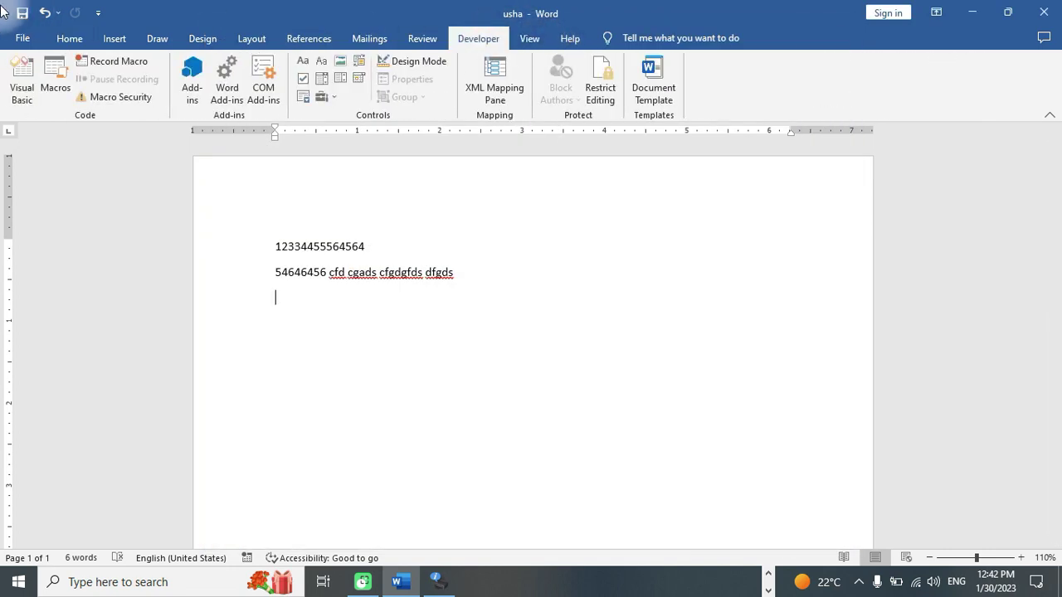
{"action": "left_click", "coordinate": [17, 40]}
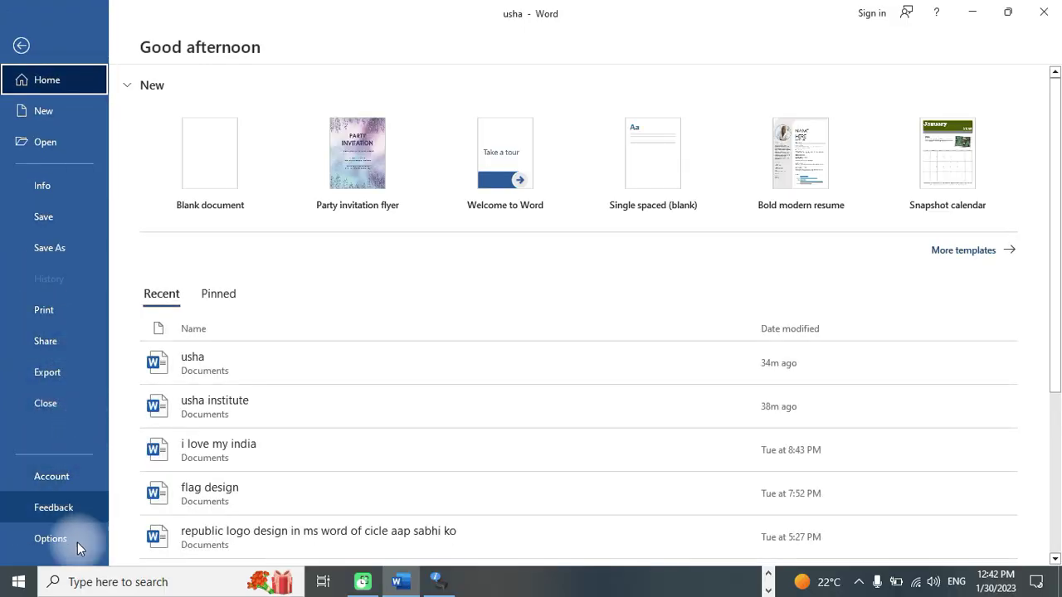
- Open Customize Ribbon in Word Options and set 'Choose commands from' to All Commands
{"action": "left_click", "coordinate": [51, 539]}
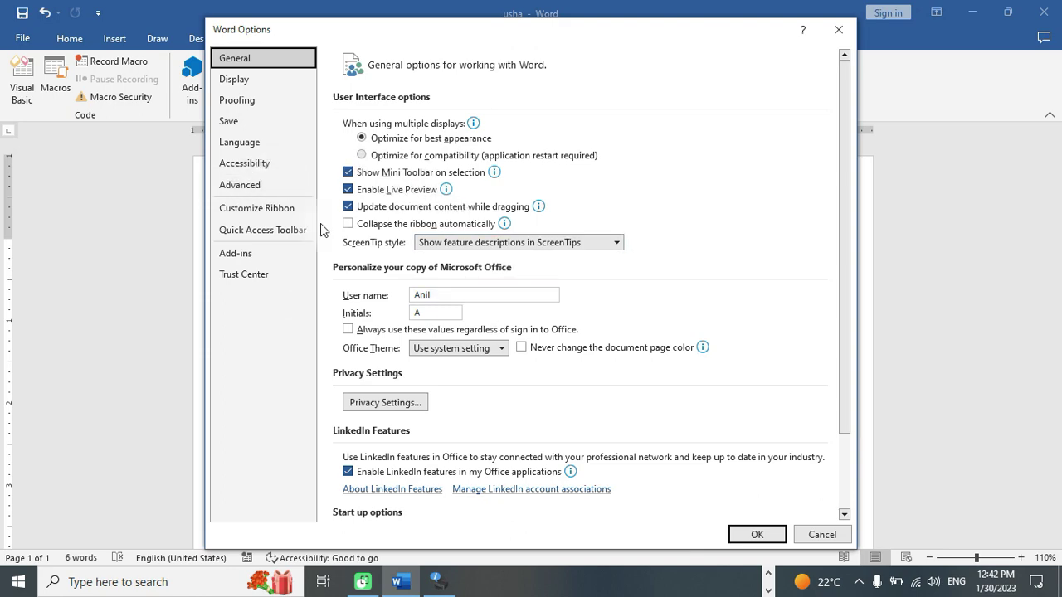
{"action": "left_click", "coordinate": [274, 209]}
{"action": "scroll", "coordinate": [419, 280], "scroll_direction": "down", "scroll_amount": 4}
{"action": "scroll", "coordinate": [420, 274], "scroll_direction": "down", "scroll_amount": 5}
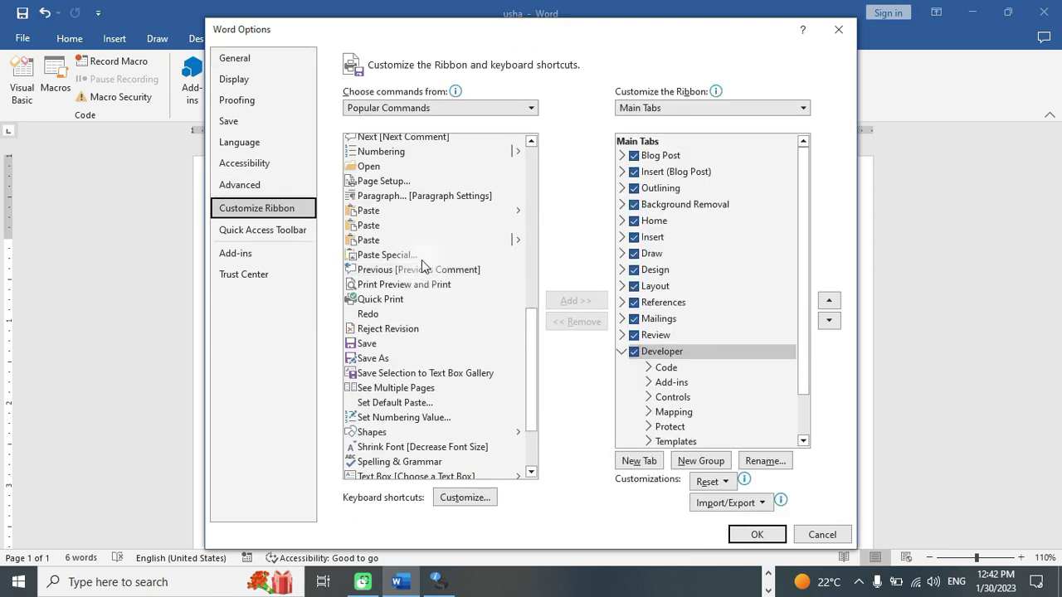
{"action": "scroll", "coordinate": [421, 260], "scroll_direction": "down", "scroll_amount": 2}
{"action": "left_click", "coordinate": [482, 113]}
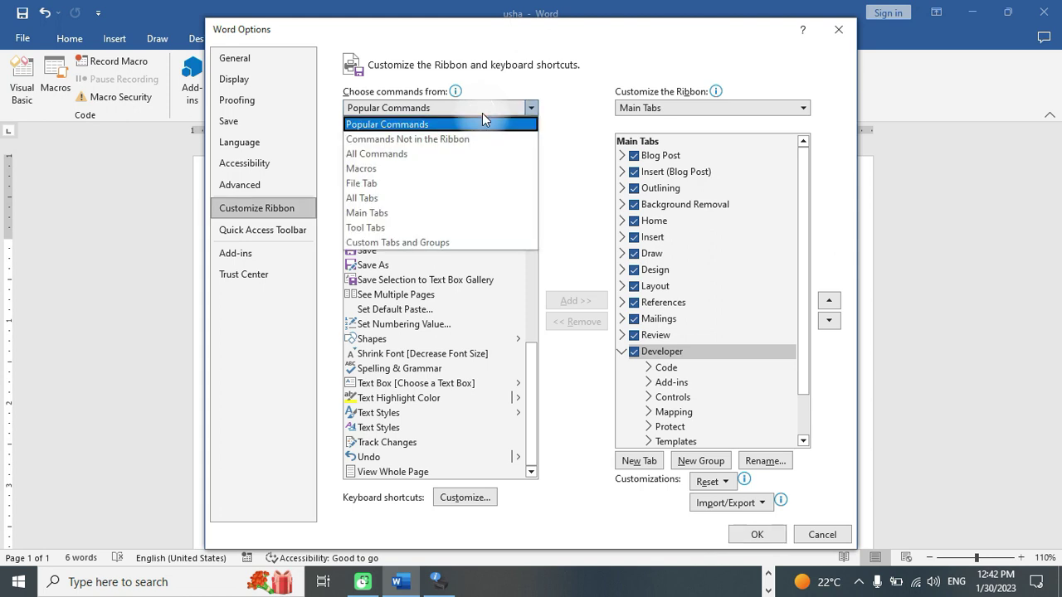
{"action": "left_click", "coordinate": [428, 162]}
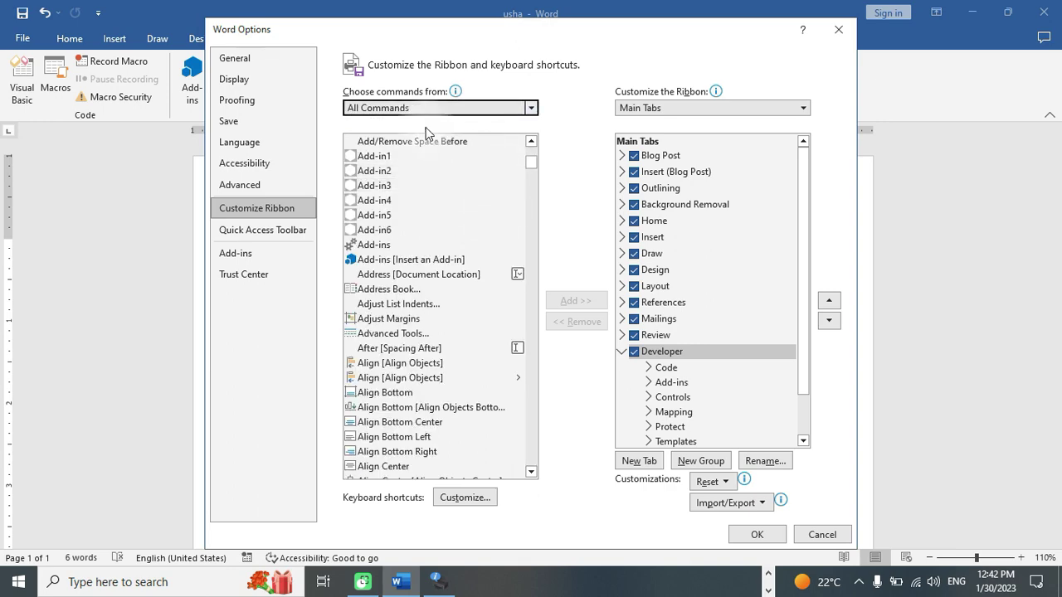
- Scroll through the full All Commands list to browse the available commands
{"action": "left_click_drag", "start_coordinate": [534, 162], "coordinate": [534, 137]}
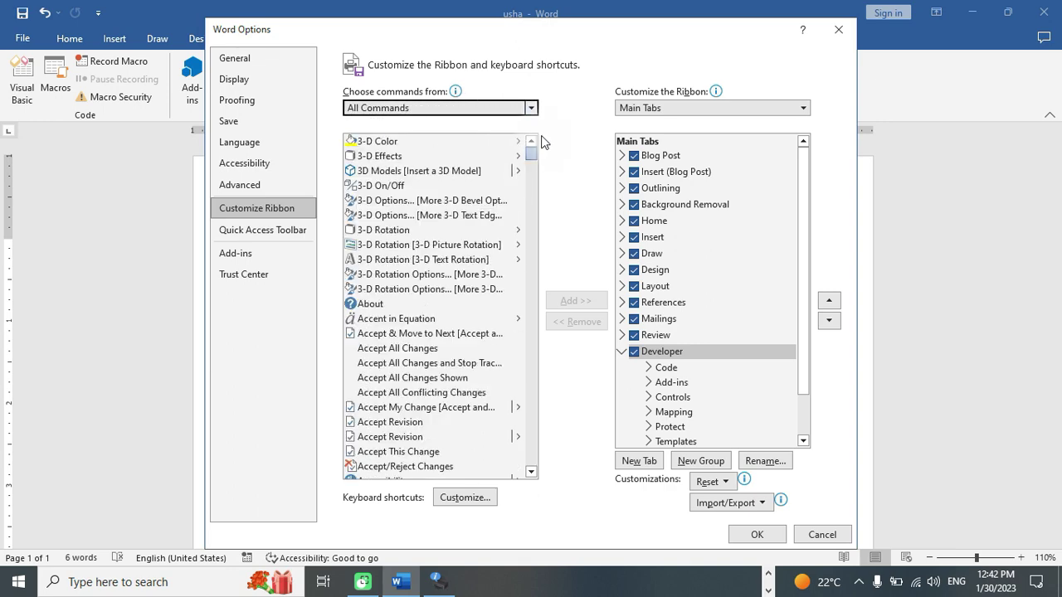
{"action": "scroll", "coordinate": [419, 247], "scroll_direction": "down", "scroll_amount": 6}
{"action": "scroll", "coordinate": [419, 247], "scroll_direction": "down", "scroll_amount": 6}
{"action": "scroll", "coordinate": [419, 247], "scroll_direction": "down", "scroll_amount": 6}
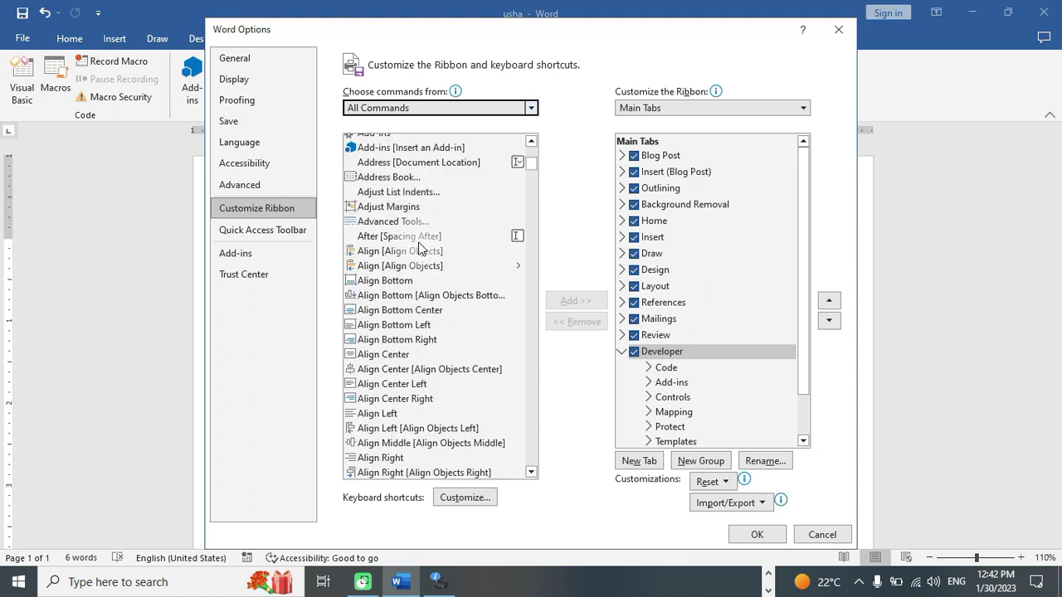
{"action": "scroll", "coordinate": [419, 247], "scroll_direction": "down", "scroll_amount": 6}
{"action": "scroll", "coordinate": [420, 247], "scroll_direction": "down", "scroll_amount": 6}
{"action": "scroll", "coordinate": [420, 247], "scroll_direction": "down", "scroll_amount": 6}
{"action": "scroll", "coordinate": [420, 247], "scroll_direction": "down", "scroll_amount": 6}
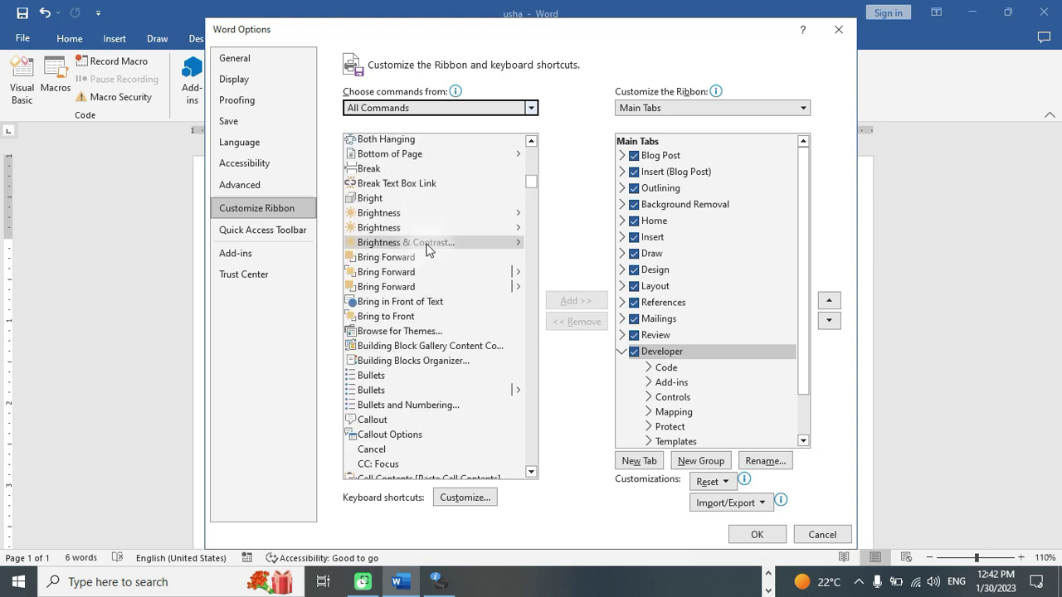
{"action": "scroll", "coordinate": [420, 247], "scroll_direction": "down", "scroll_amount": 6}
{"action": "scroll", "coordinate": [425, 249], "scroll_direction": "down", "scroll_amount": 6}
{"action": "scroll", "coordinate": [429, 249], "scroll_direction": "down", "scroll_amount": 6}
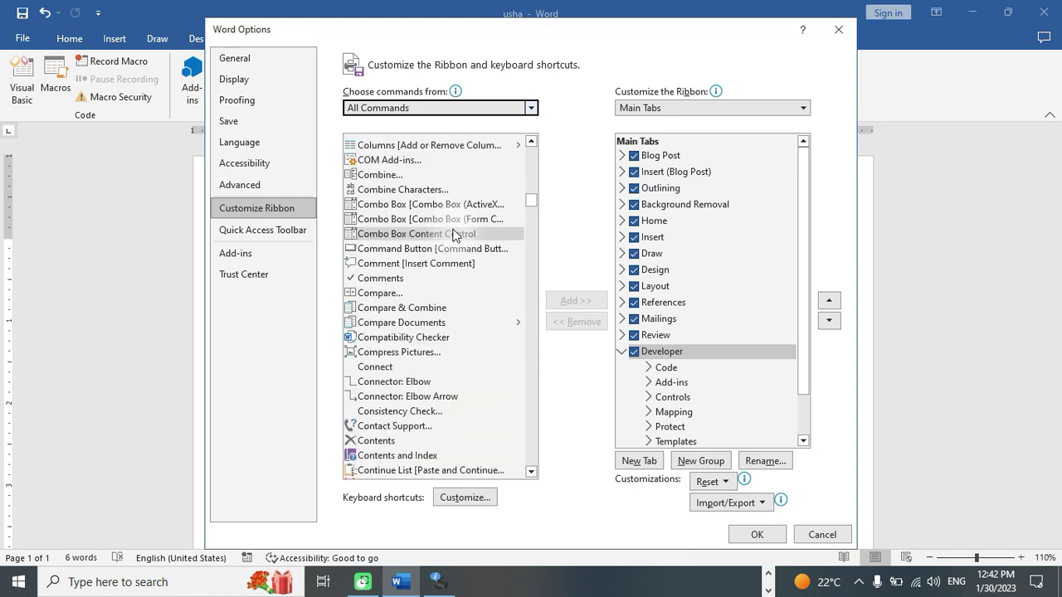
{"action": "scroll", "coordinate": [436, 245], "scroll_direction": "down", "scroll_amount": 6}
{"action": "scroll", "coordinate": [440, 242], "scroll_direction": "down", "scroll_amount": 6}
{"action": "scroll", "coordinate": [442, 240], "scroll_direction": "down", "scroll_amount": 6}
{"action": "scroll", "coordinate": [443, 243], "scroll_direction": "down", "scroll_amount": 6}
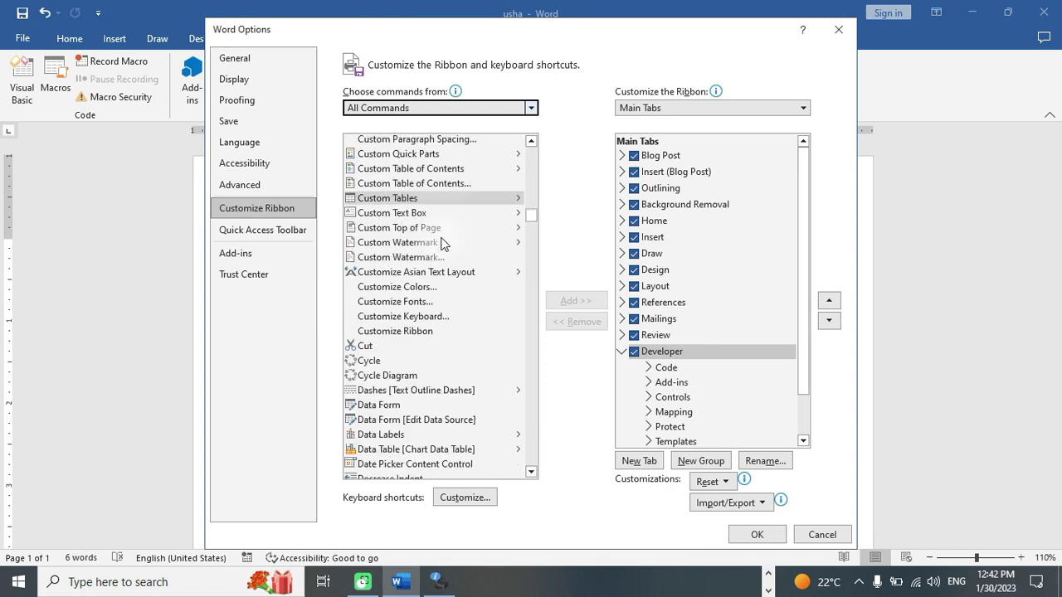
{"action": "scroll", "coordinate": [443, 264], "scroll_direction": "down", "scroll_amount": 6}
{"action": "scroll", "coordinate": [444, 269], "scroll_direction": "down", "scroll_amount": 6}
{"action": "scroll", "coordinate": [444, 270], "scroll_direction": "down", "scroll_amount": 6}
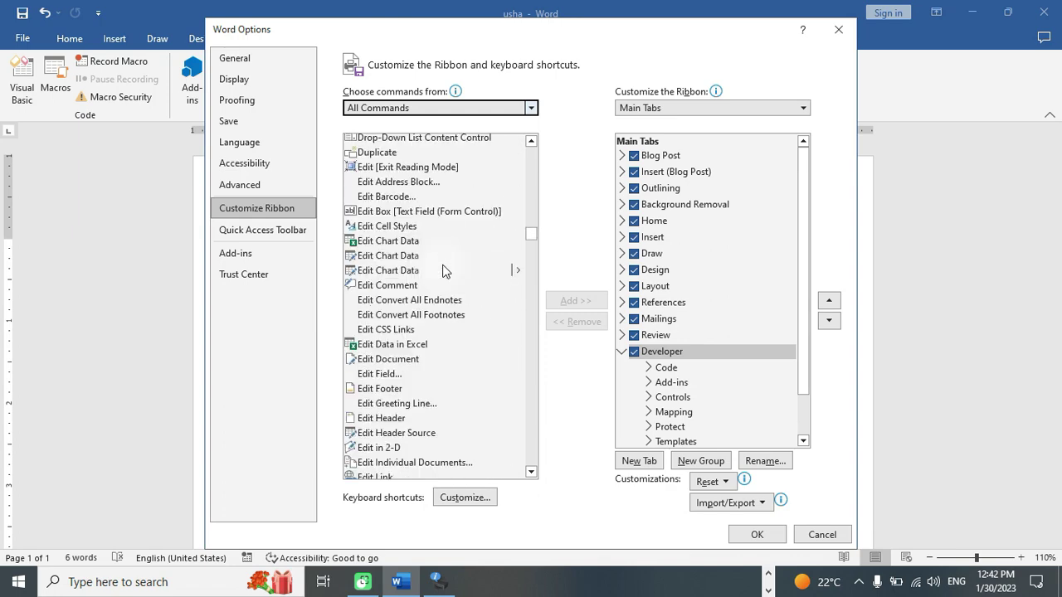
{"action": "scroll", "coordinate": [444, 270], "scroll_direction": "down", "scroll_amount": 6}
{"action": "scroll", "coordinate": [444, 270], "scroll_direction": "down", "scroll_amount": 6}
{"action": "scroll", "coordinate": [457, 274], "scroll_direction": "down", "scroll_amount": 6}
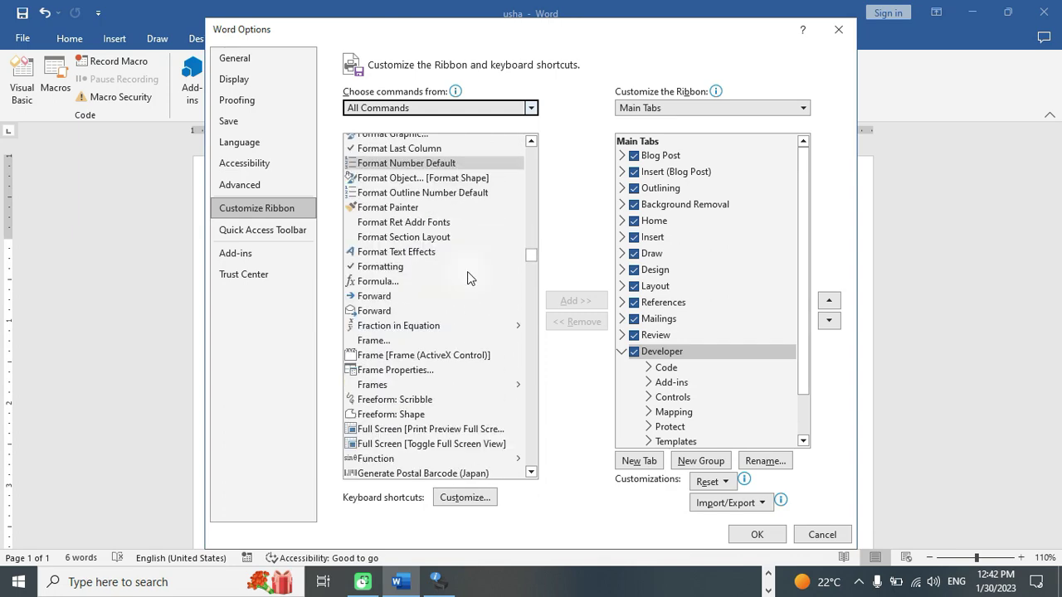
{"action": "scroll", "coordinate": [463, 299], "scroll_direction": "down", "scroll_amount": 10}
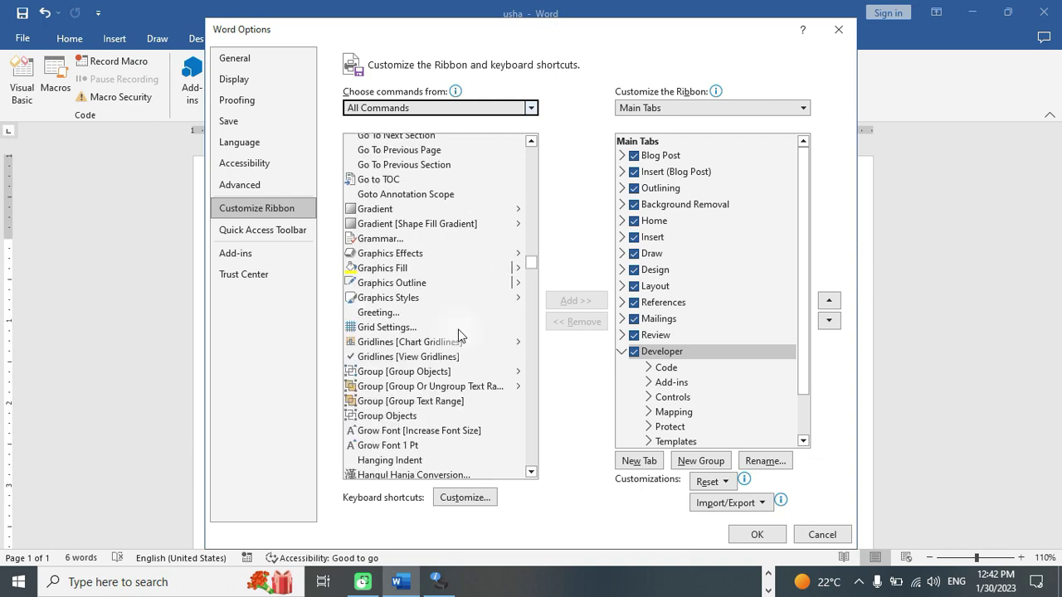
{"action": "scroll", "coordinate": [459, 335], "scroll_direction": "down", "scroll_amount": 3}
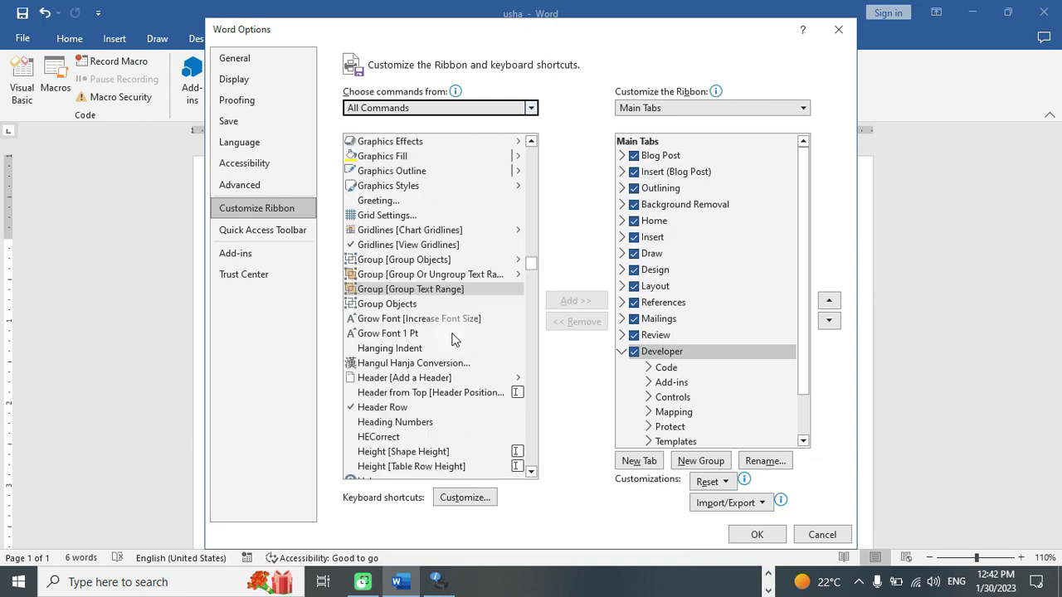
{"action": "scroll", "coordinate": [457, 315], "scroll_direction": "down", "scroll_amount": 3}
{"action": "scroll", "coordinate": [457, 302], "scroll_direction": "down", "scroll_amount": 8}
{"action": "scroll", "coordinate": [456, 302], "scroll_direction": "down", "scroll_amount": 7}
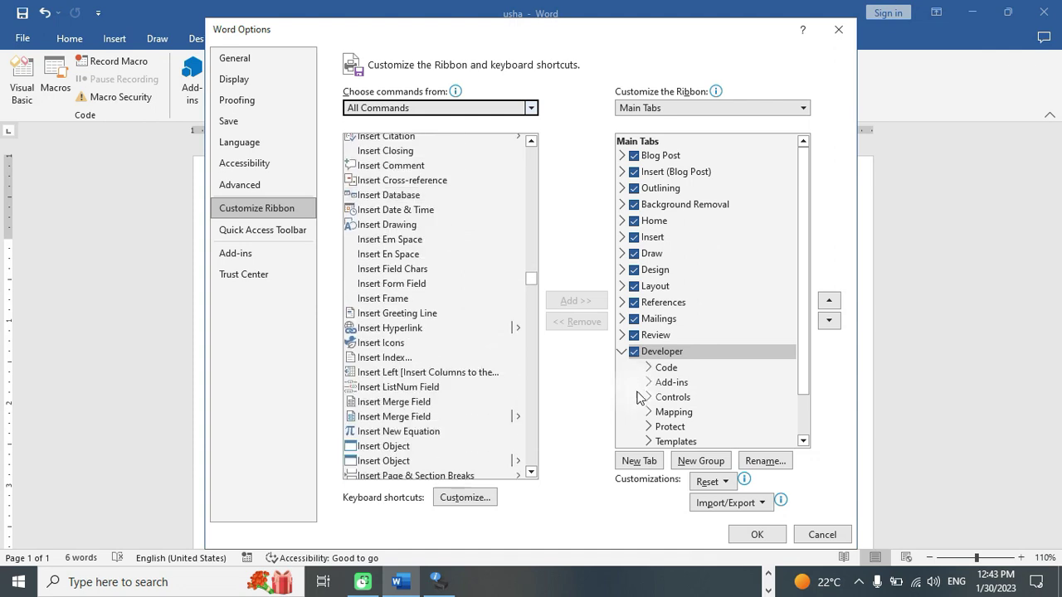
{"action": "scroll", "coordinate": [620, 407], "scroll_direction": "down", "scroll_amount": 1}
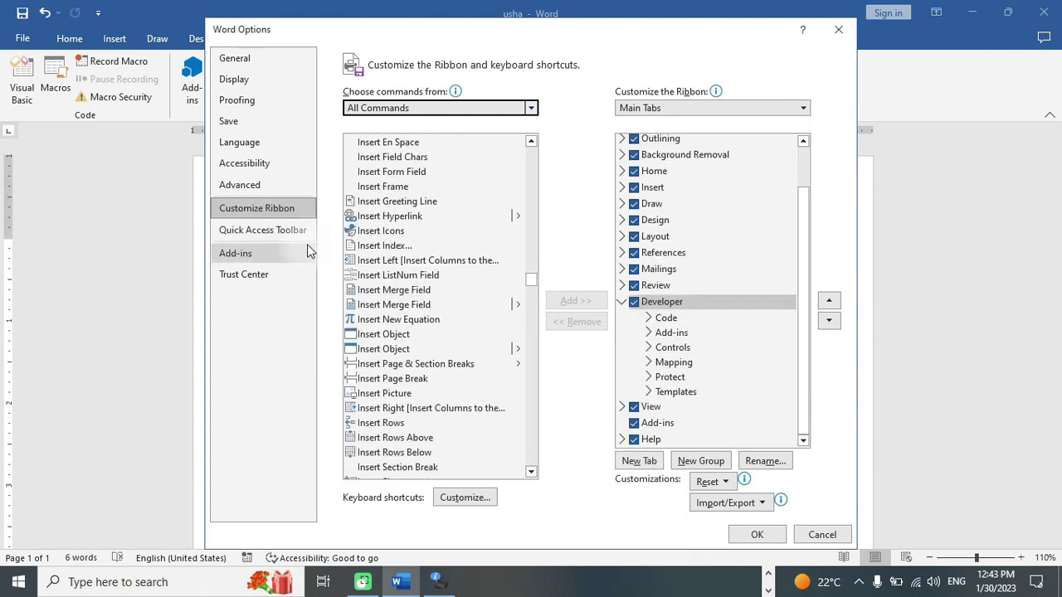
{"action": "left_click_drag", "start_coordinate": [533, 278], "coordinate": [534, 522]}
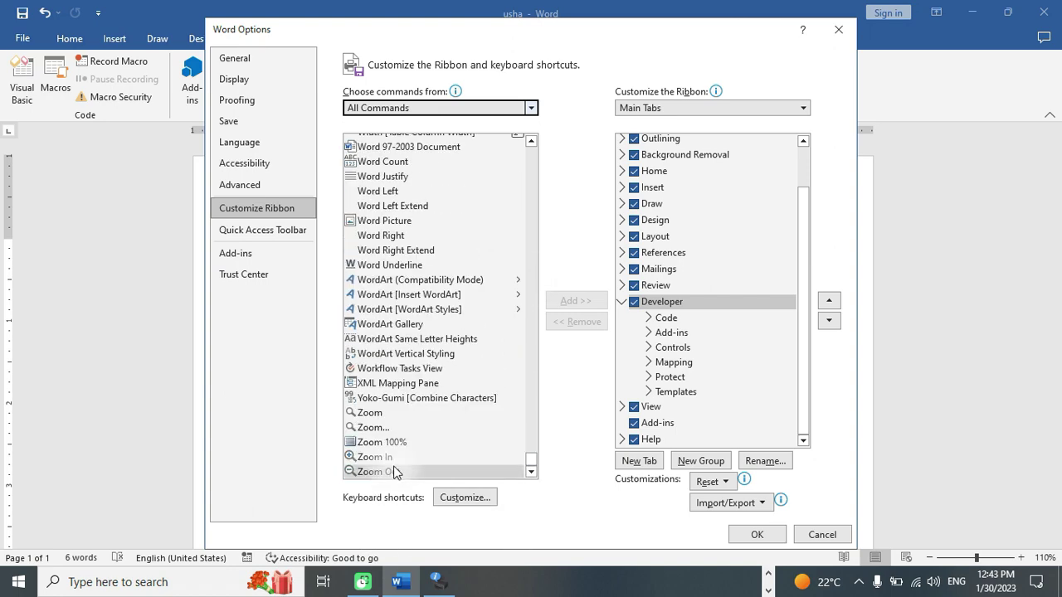
{"action": "scroll", "coordinate": [398, 427], "scroll_direction": "up", "scroll_amount": 4}
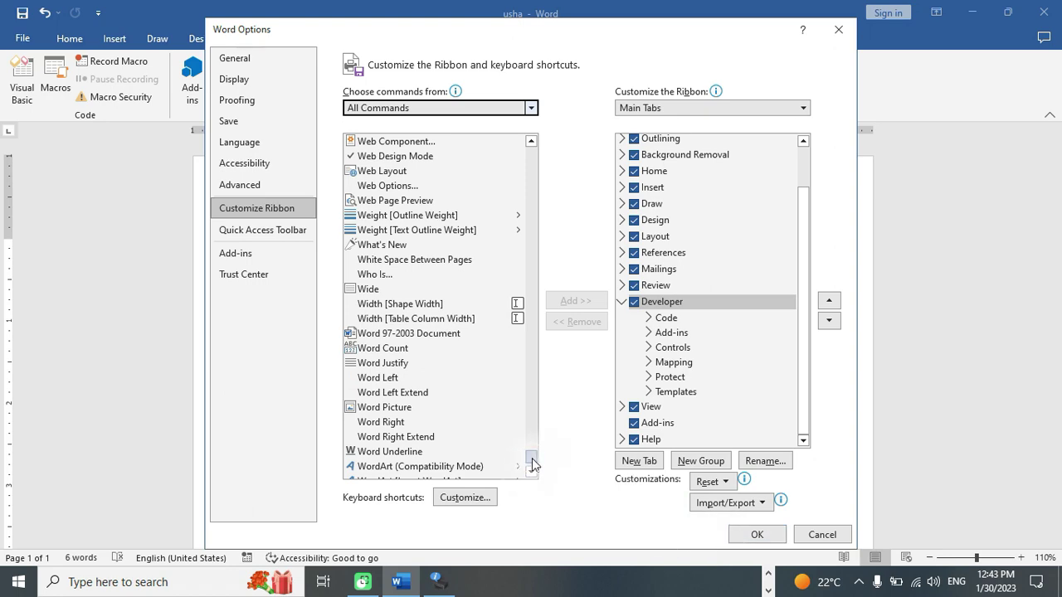
{"action": "left_click_drag", "start_coordinate": [532, 458], "coordinate": [532, 150]}
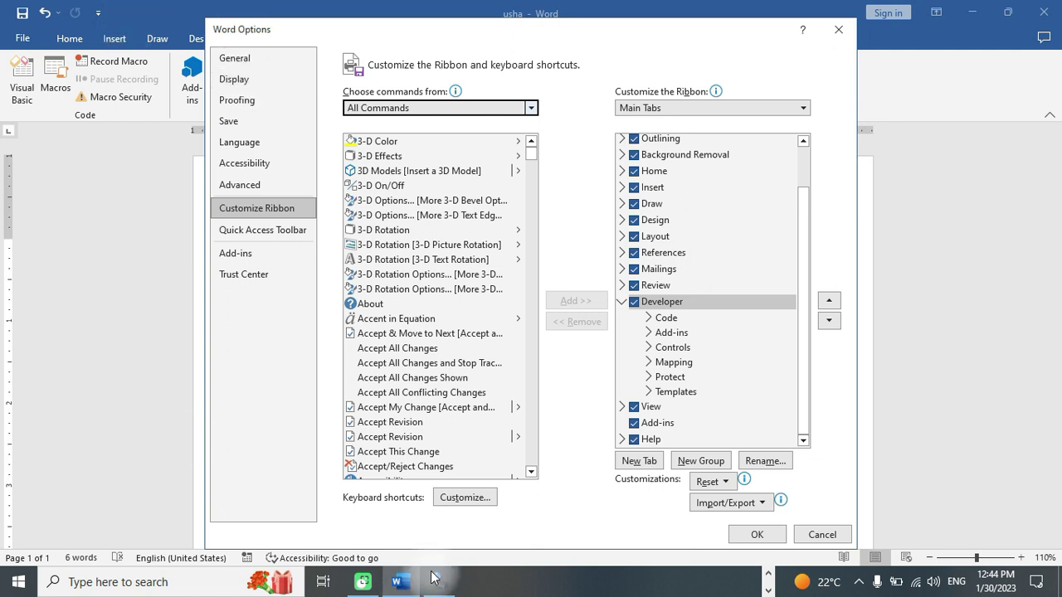
- Look over the Quick Access Toolbar settings, then move the toolbar below the ribbon
{"action": "left_click", "coordinate": [264, 233]}
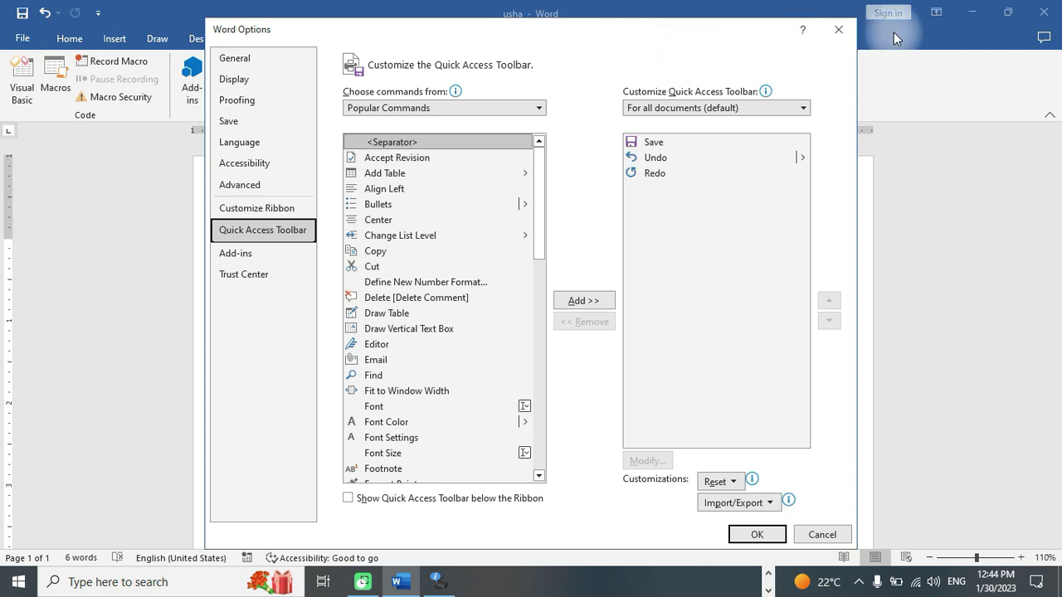
{"action": "left_click", "coordinate": [839, 29]}
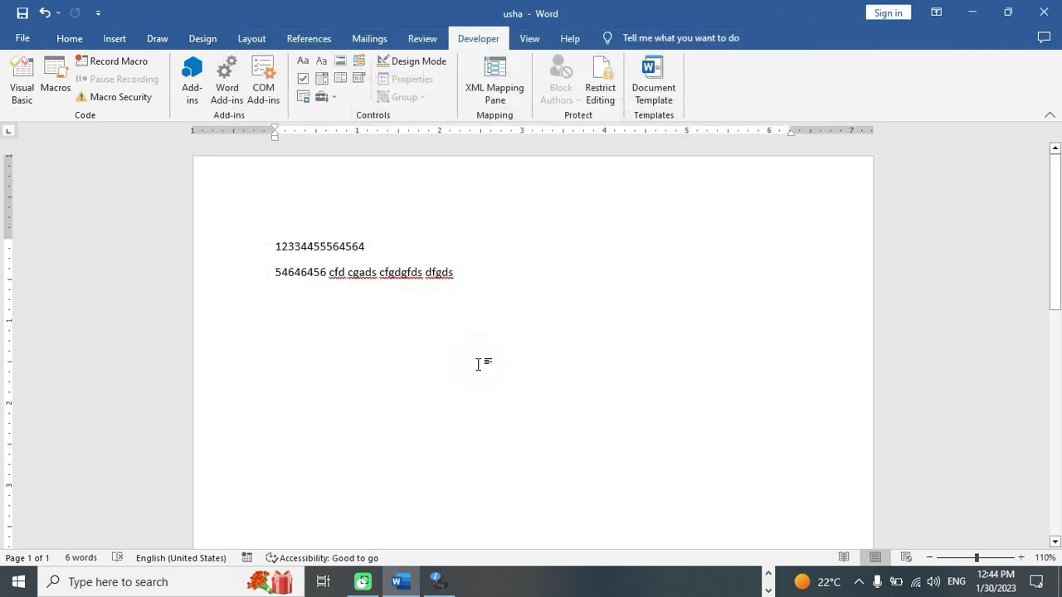
{"action": "left_click", "coordinate": [96, 14]}
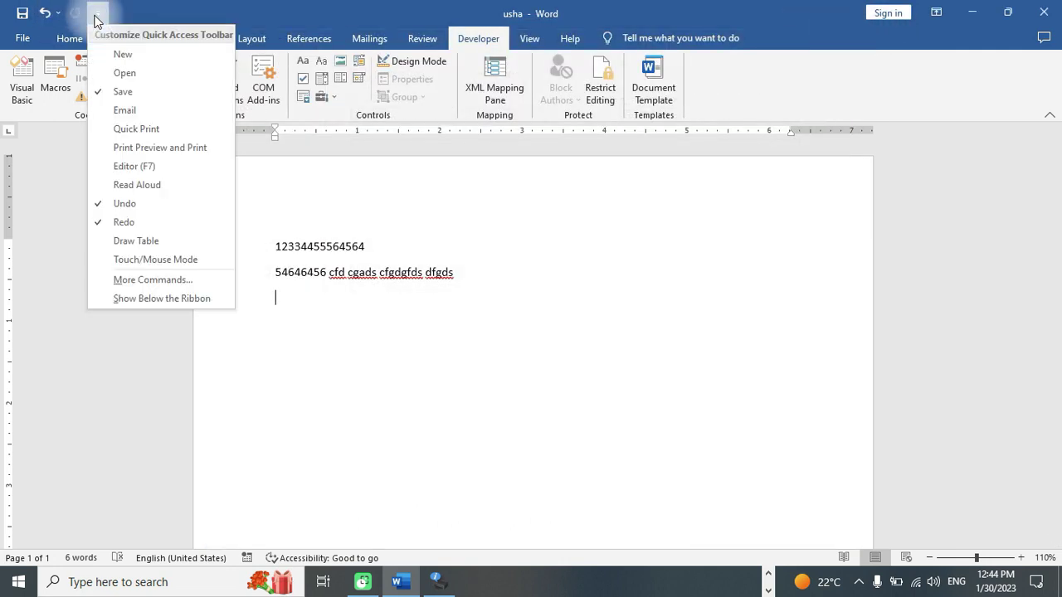
{"action": "left_click", "coordinate": [172, 11]}
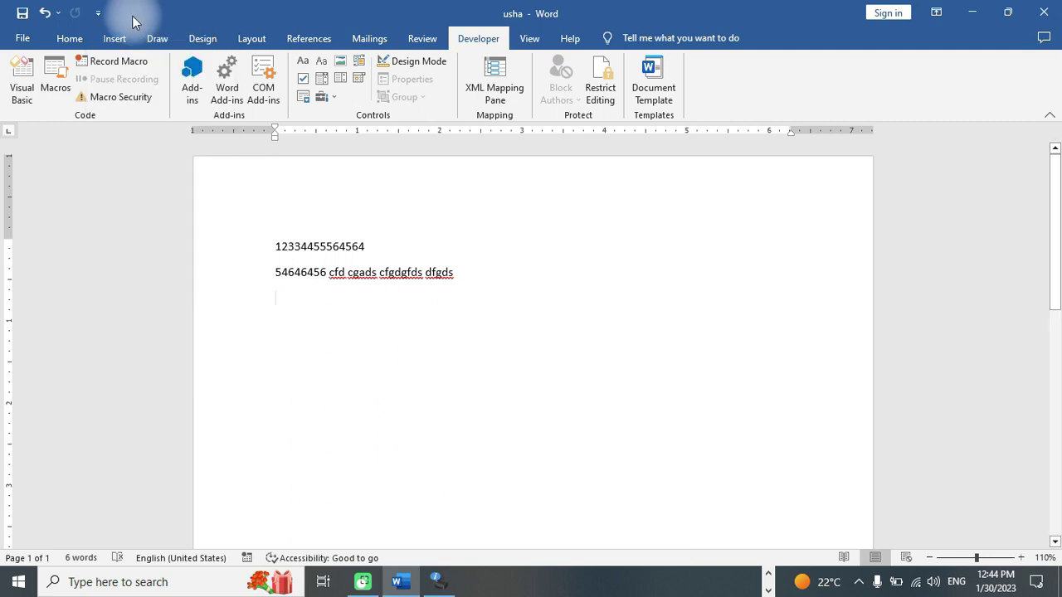
{"action": "left_click", "coordinate": [101, 16]}
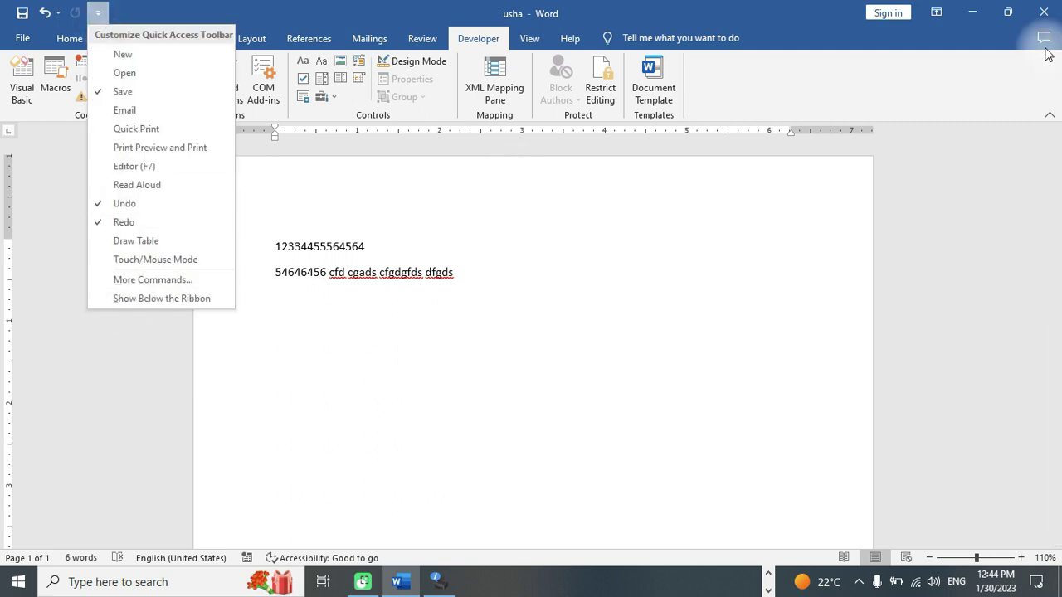
{"action": "left_click", "coordinate": [160, 300]}
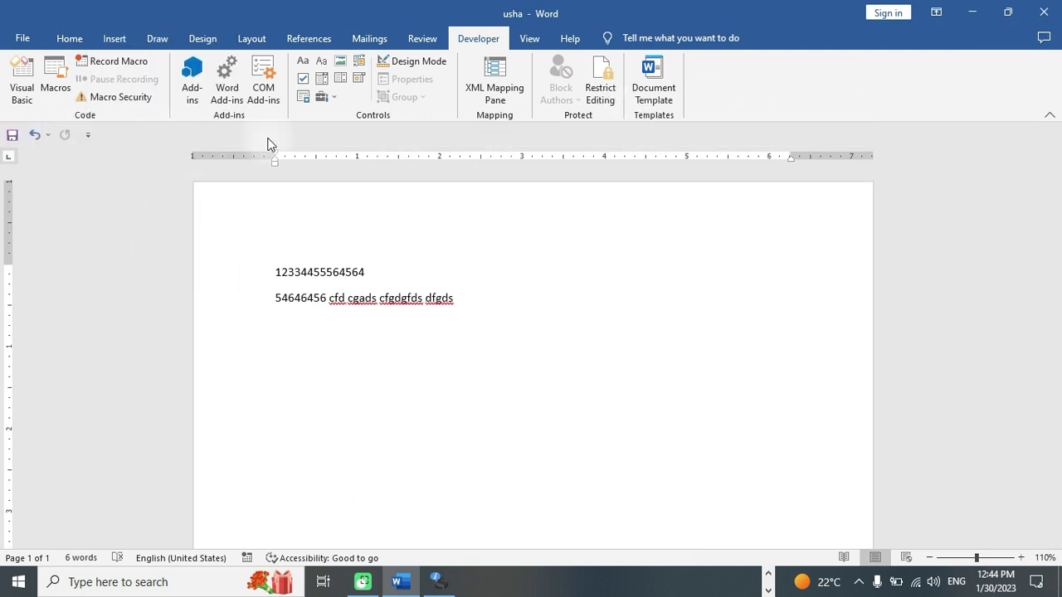
- From the Home tab, choose Show above the Ribbon for the Quick Access Toolbar
{"action": "left_click", "coordinate": [72, 39]}
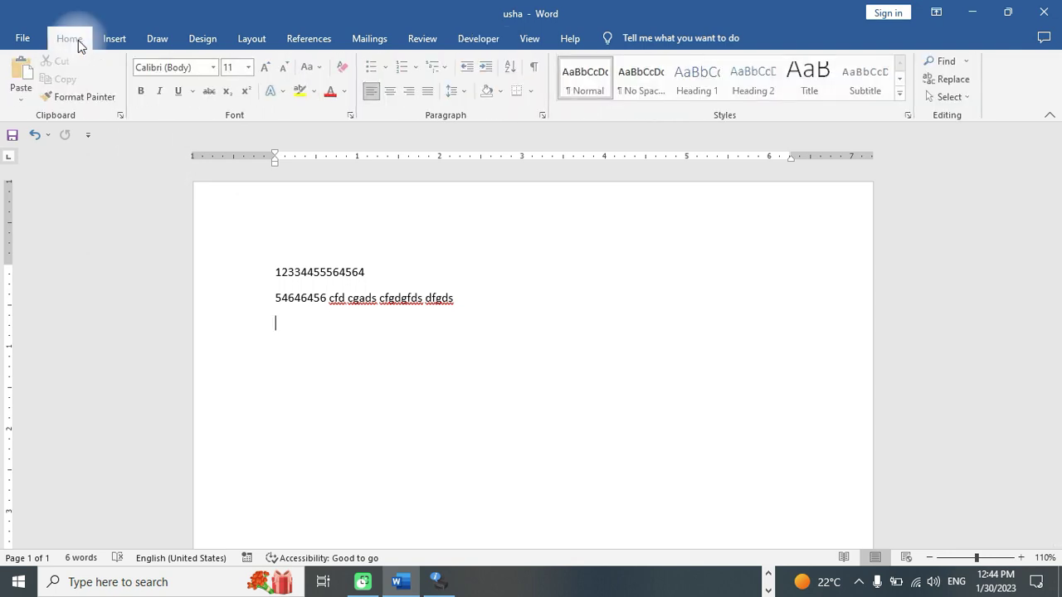
{"action": "left_click", "coordinate": [89, 136]}
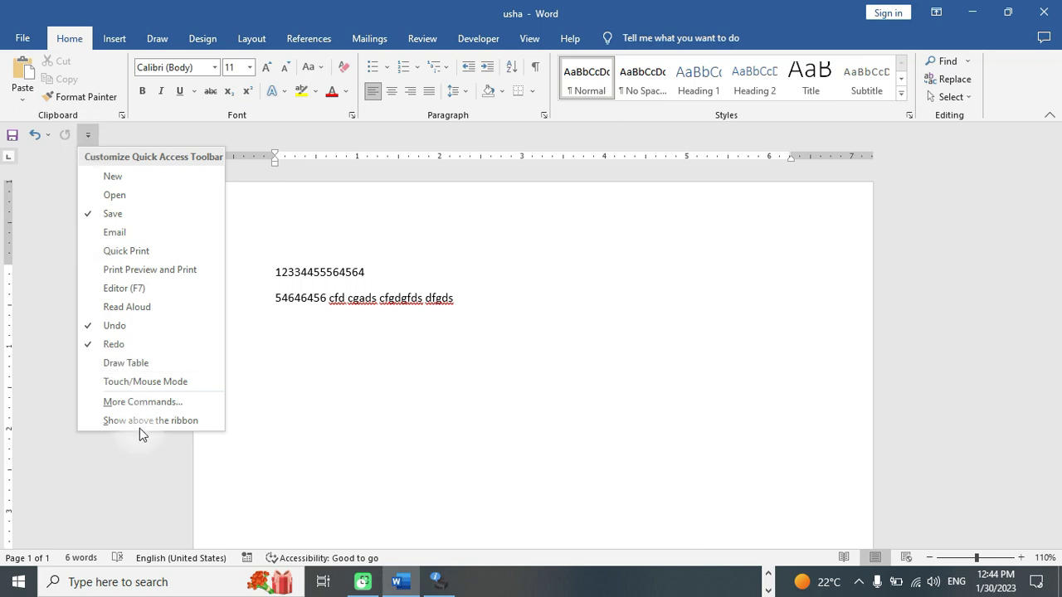
{"action": "key", "text": "Down"}
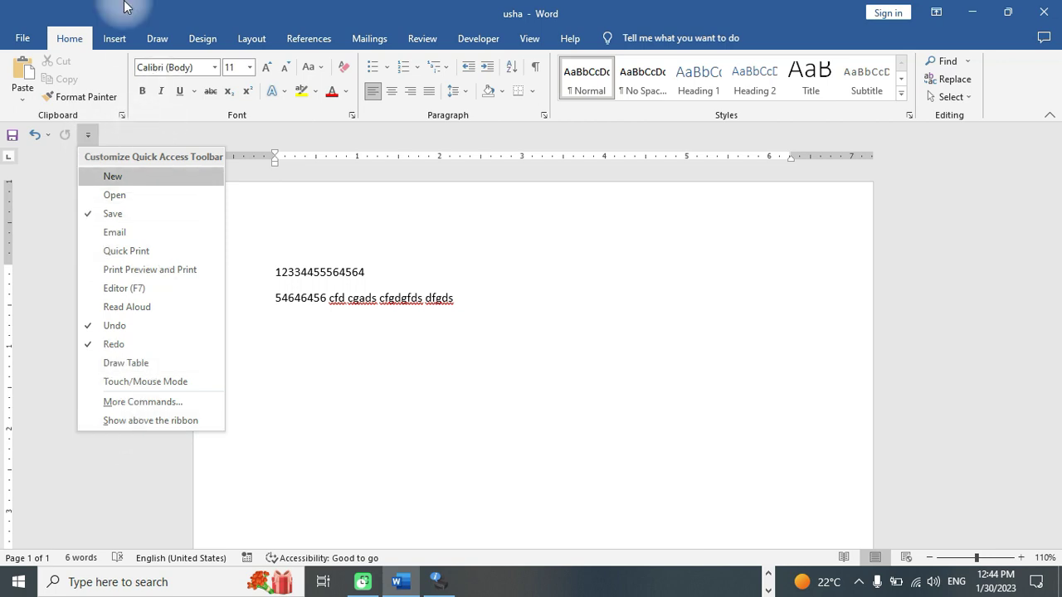
{"action": "left_click", "coordinate": [125, 421]}
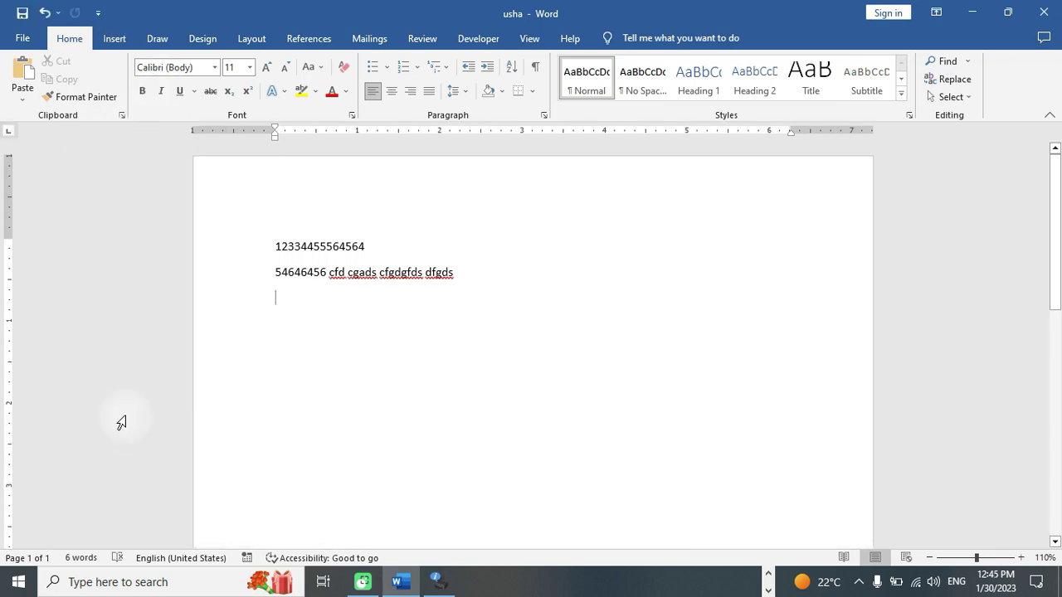
- Add Copy from Popular Commands to the Quick Access Toolbar in Word Options and apply
{"action": "left_click", "coordinate": [22, 37]}
{"action": "left_click", "coordinate": [45, 540]}
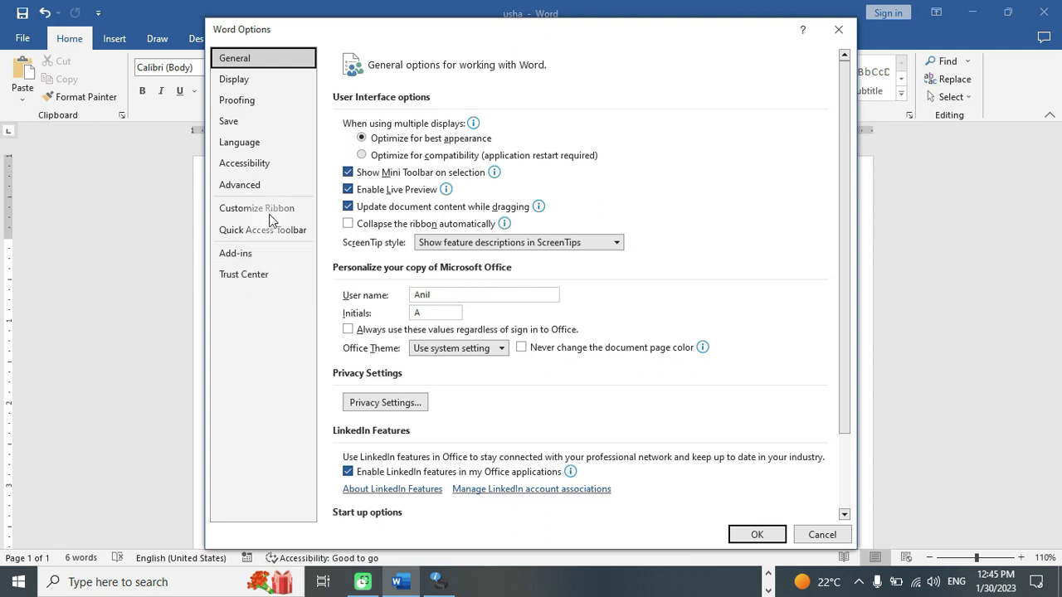
{"action": "left_click", "coordinate": [267, 230]}
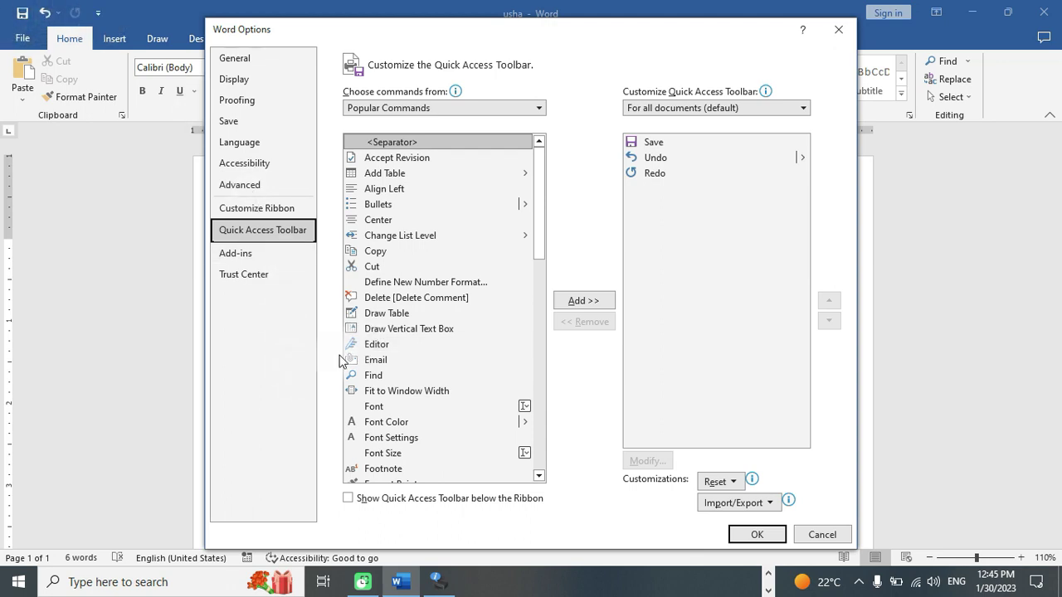
{"action": "left_click", "coordinate": [394, 251]}
{"action": "left_click", "coordinate": [583, 300]}
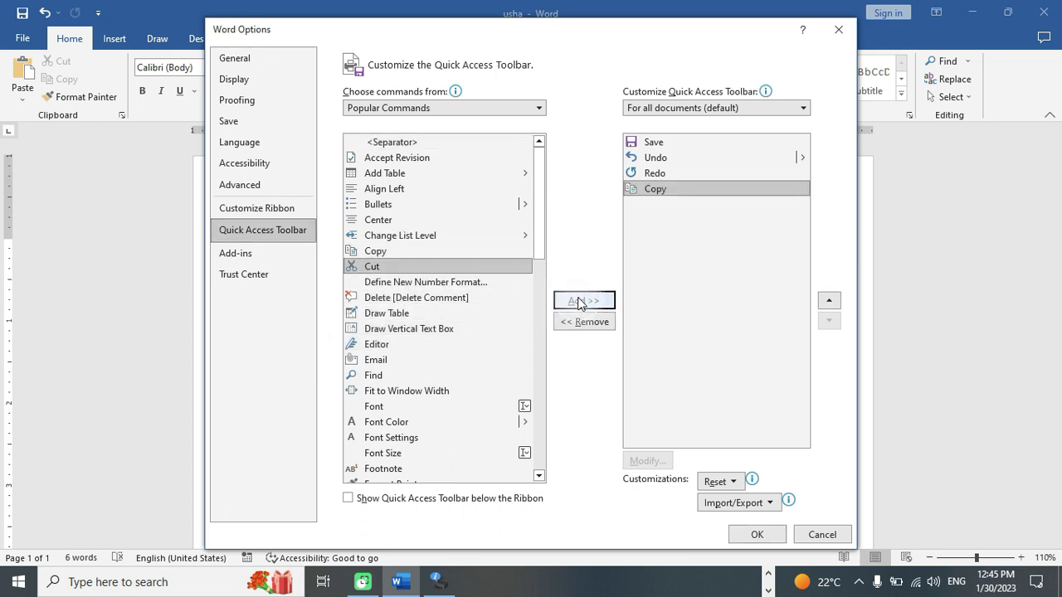
{"action": "left_click", "coordinate": [755, 536]}
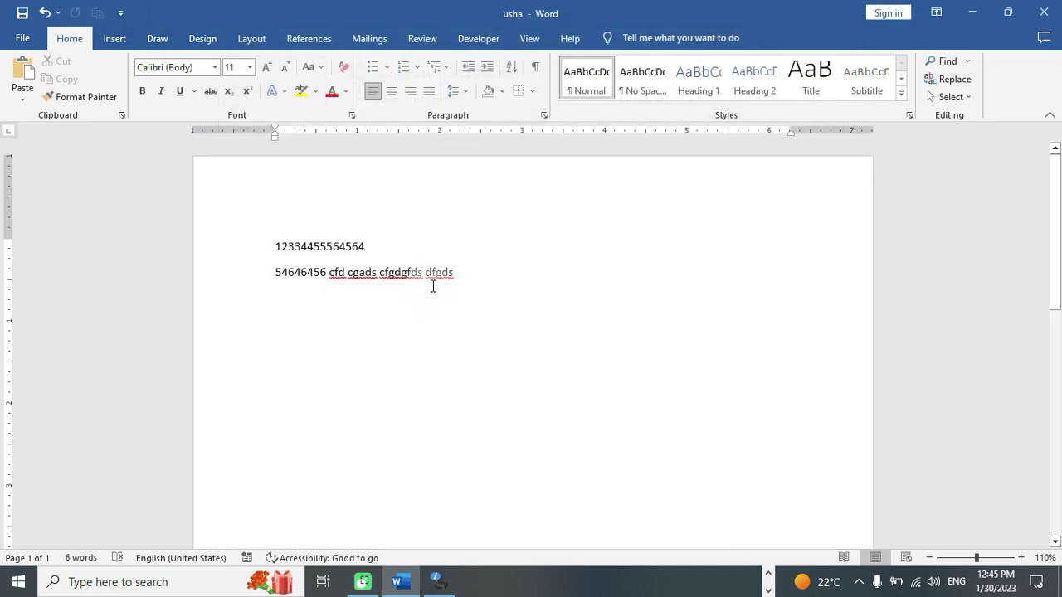
- Copy the two sample lines and confirm they appear in the Clipboard pane
{"action": "left_click_drag", "start_coordinate": [457, 282], "coordinate": [275, 247]}
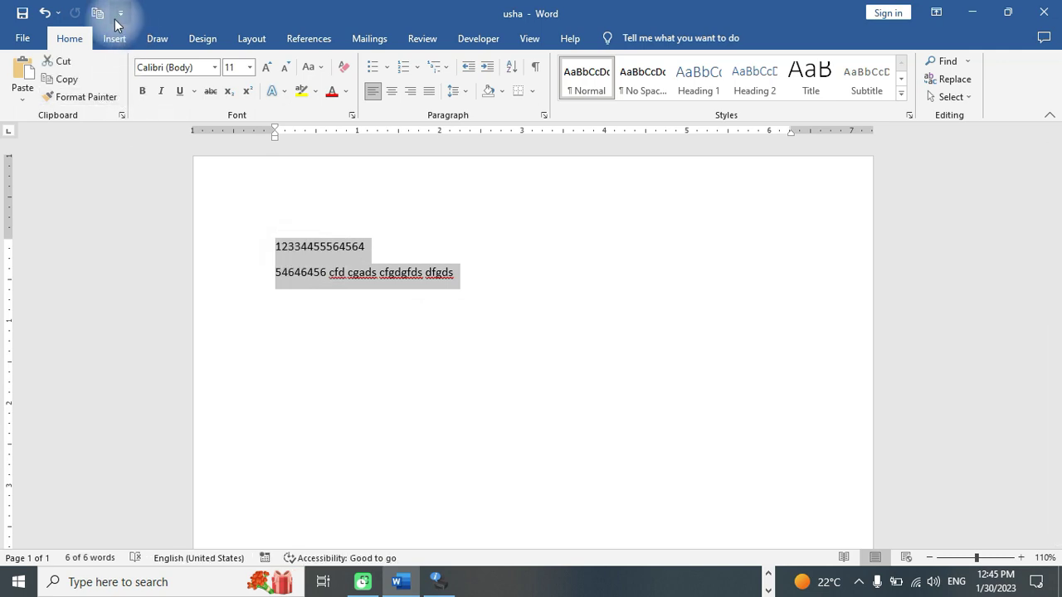
{"action": "left_click", "coordinate": [309, 360]}
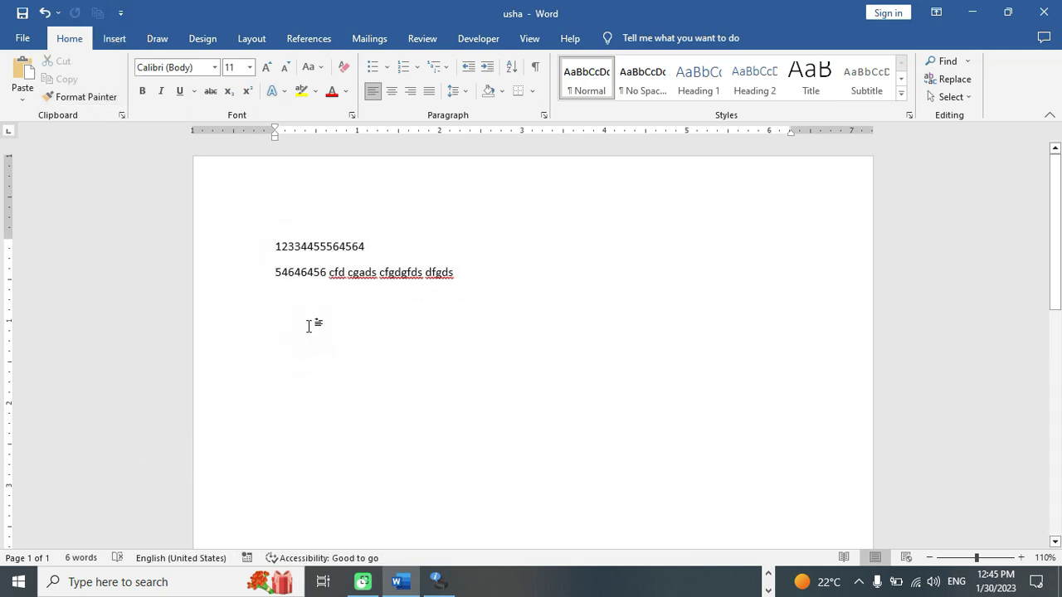
{"action": "left_click", "coordinate": [124, 114]}
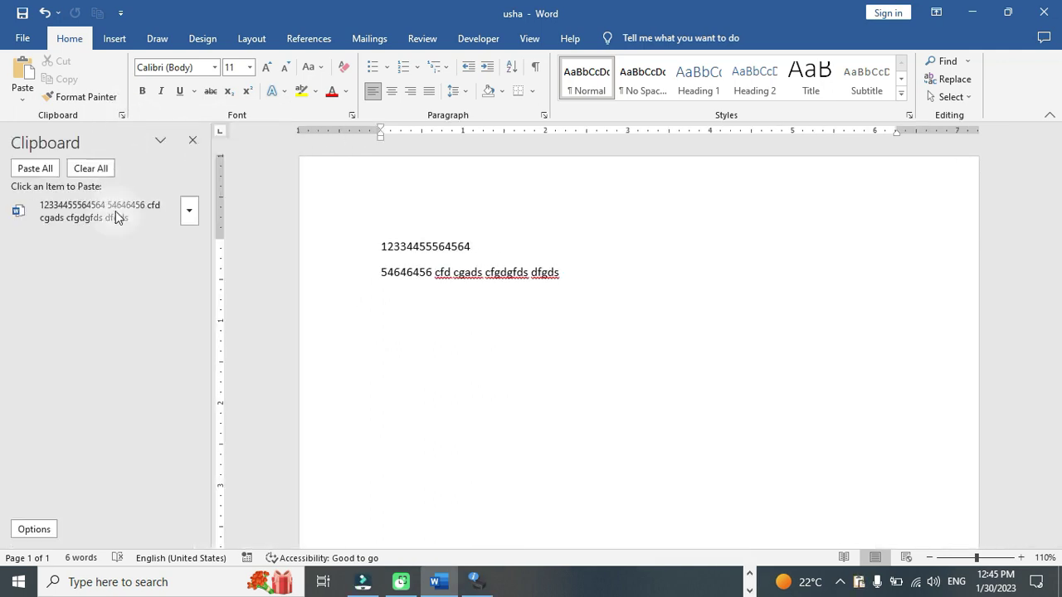
{"action": "left_click", "coordinate": [193, 139]}
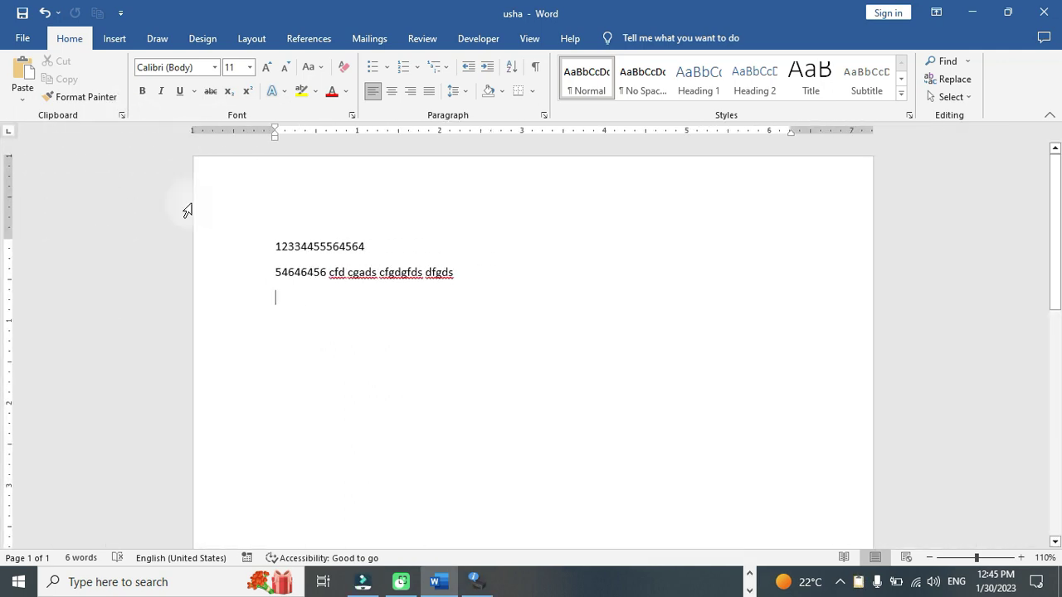
{"action": "left_click", "coordinate": [22, 38]}
- Open Word Options at the Quick Access Toolbar page
{"action": "left_click", "coordinate": [25, 537]}
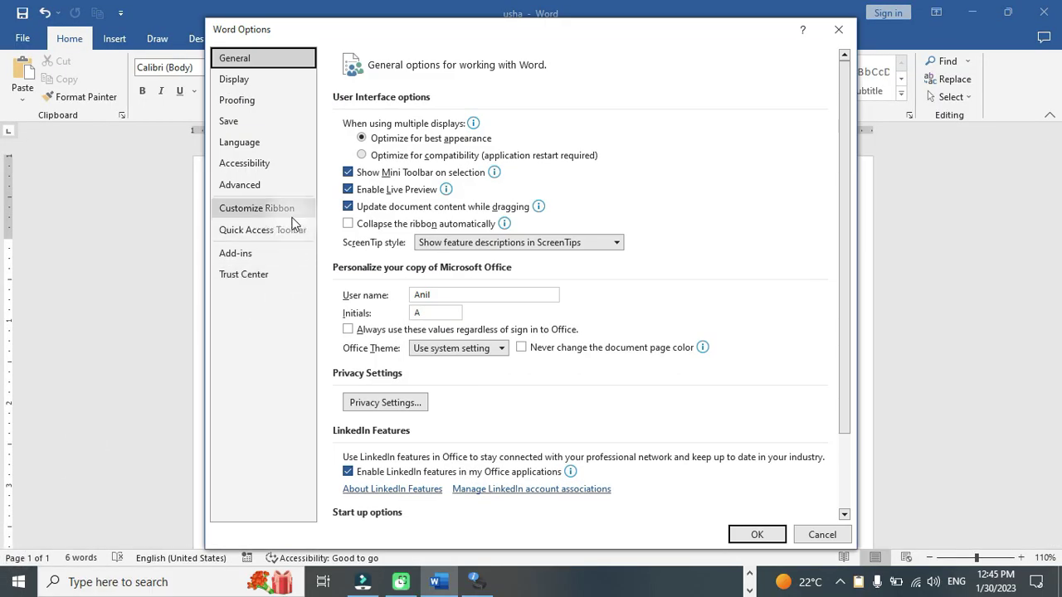
{"action": "left_click", "coordinate": [291, 230]}
{"action": "scroll", "coordinate": [409, 297], "scroll_direction": "down", "scroll_amount": 4}
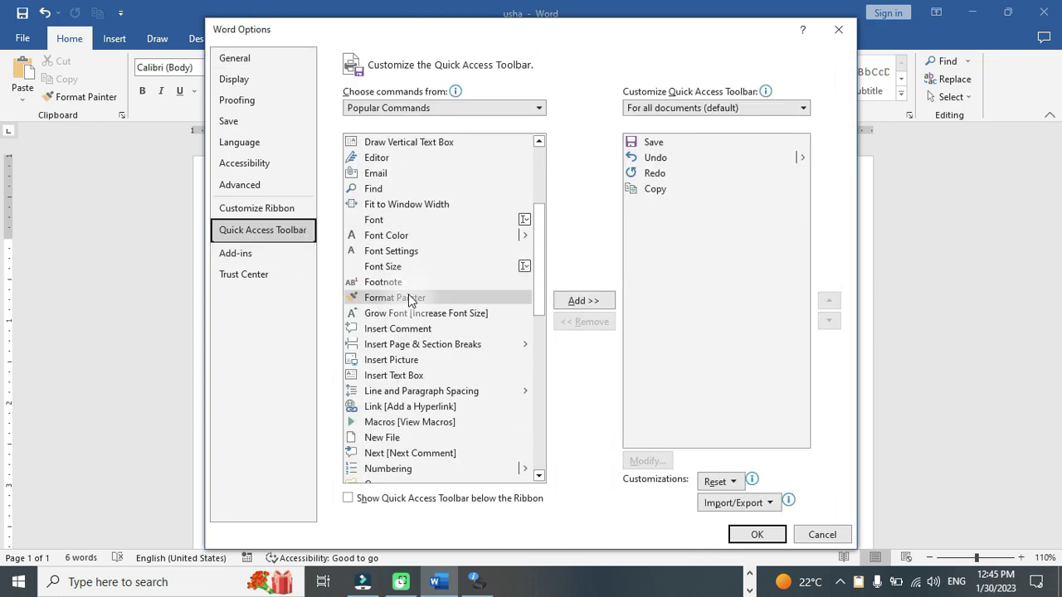
{"action": "scroll", "coordinate": [409, 296], "scroll_direction": "down", "scroll_amount": 4}
{"action": "scroll", "coordinate": [410, 290], "scroll_direction": "up", "scroll_amount": 3}
{"action": "scroll", "coordinate": [409, 288], "scroll_direction": "up", "scroll_amount": 1}
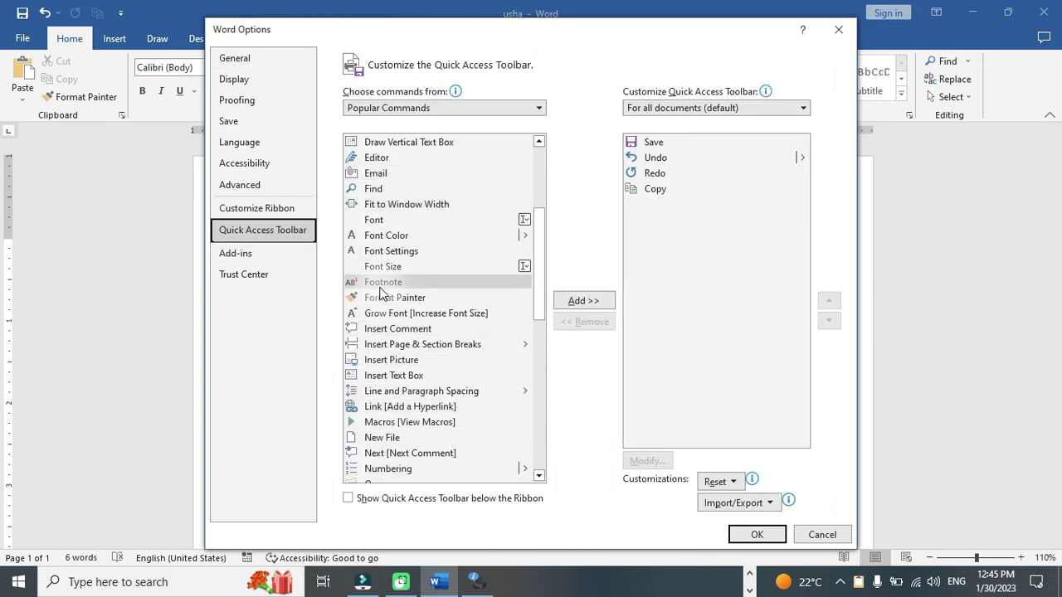
{"action": "scroll", "coordinate": [384, 294], "scroll_direction": "up", "scroll_amount": 2}
{"action": "scroll", "coordinate": [385, 295], "scroll_direction": "up", "scroll_amount": 3}
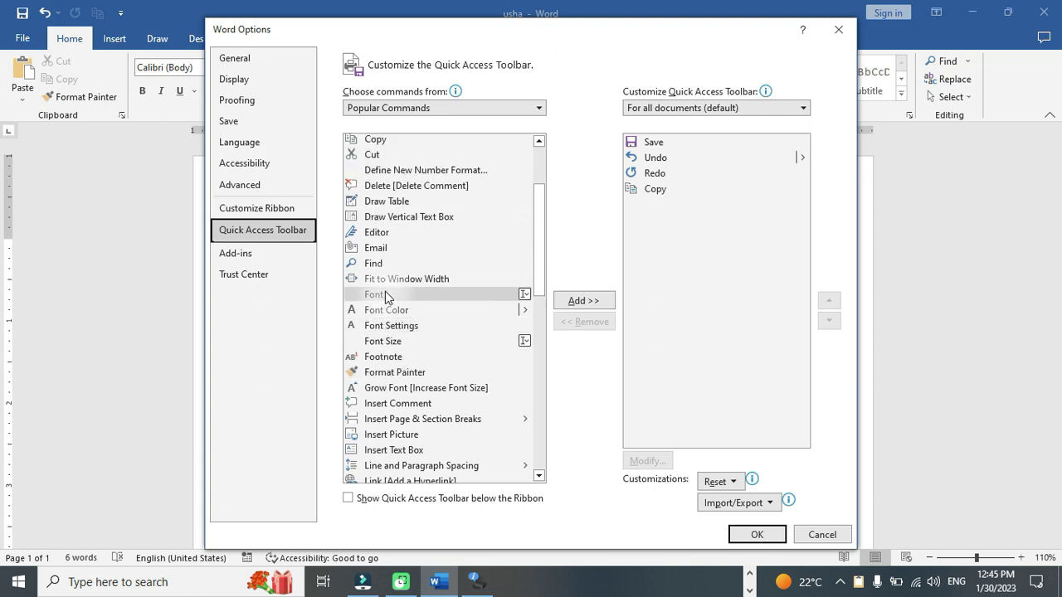
- Switch the command source from Popular Commands to All Commands
{"action": "left_click", "coordinate": [533, 115]}
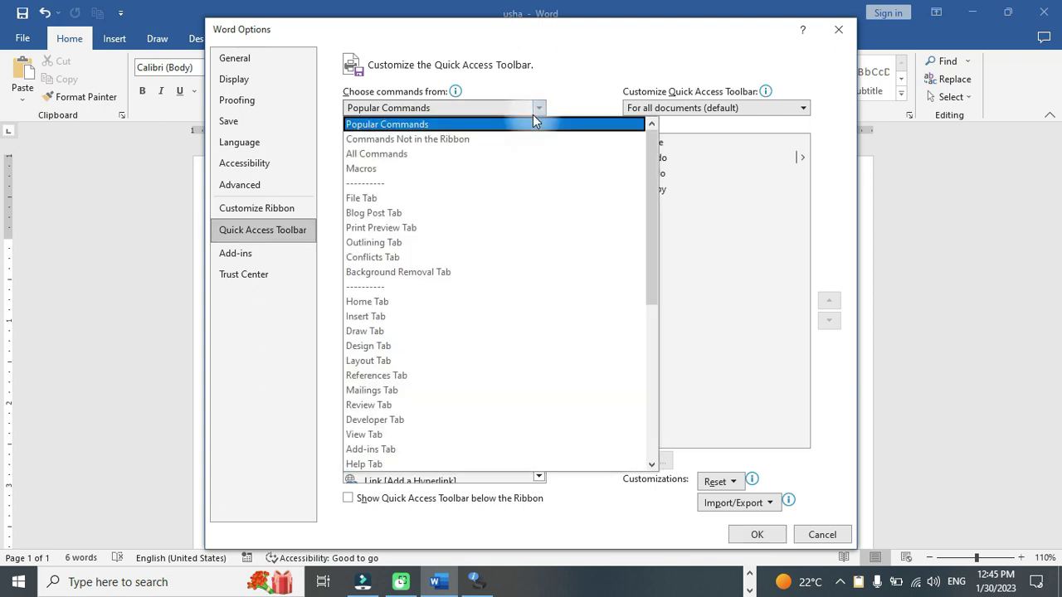
{"action": "left_click", "coordinate": [381, 158]}
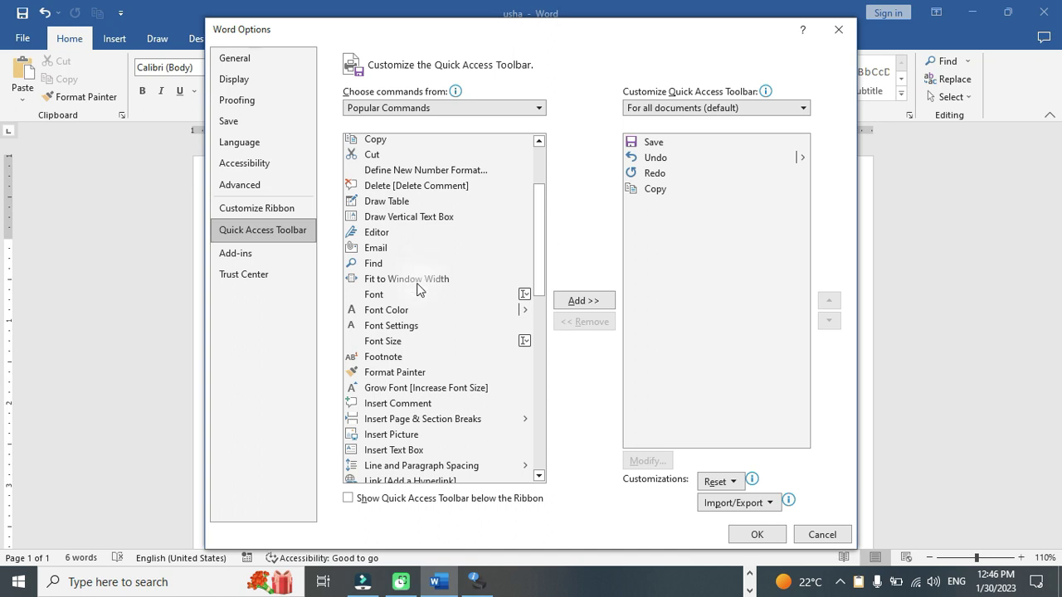
{"action": "left_click", "coordinate": [526, 107]}
{"action": "left_click", "coordinate": [432, 149]}
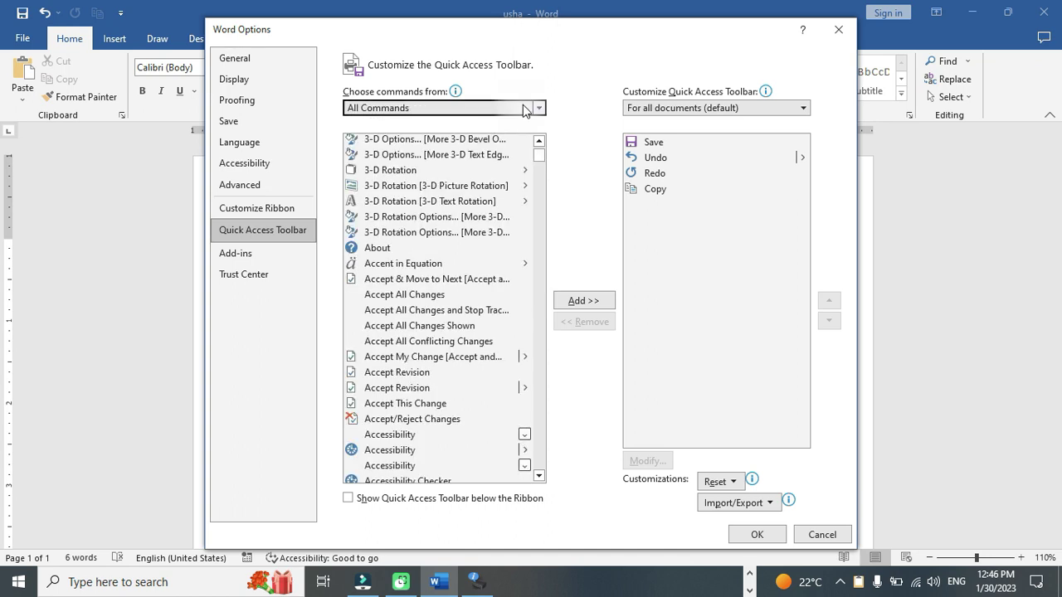
- Scroll the All Commands list until the Font command is visible
{"action": "scroll", "coordinate": [490, 276], "scroll_direction": "down", "scroll_amount": 4}
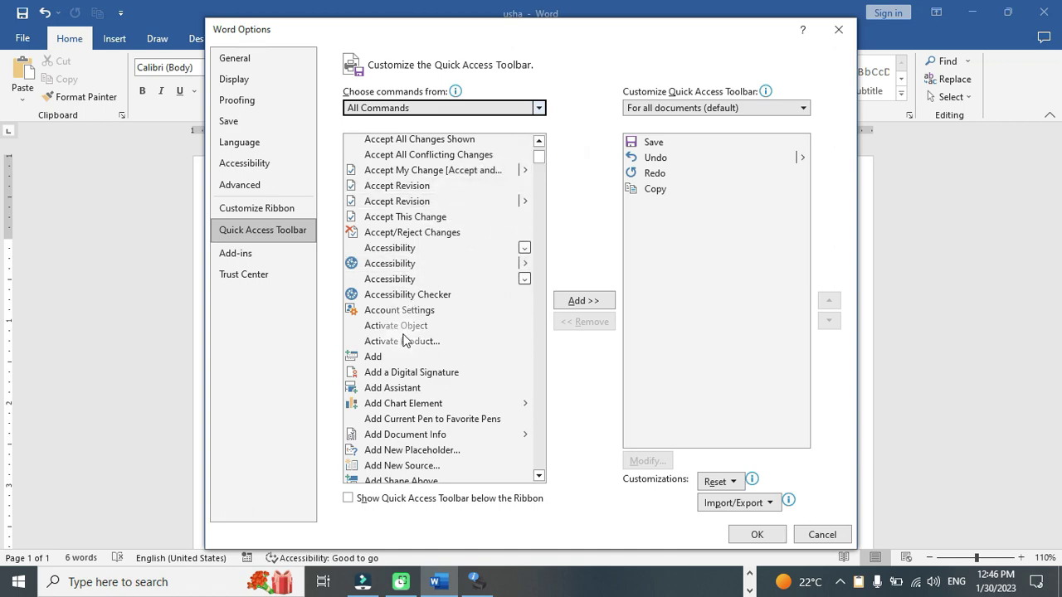
{"action": "scroll", "coordinate": [407, 336], "scroll_direction": "down", "scroll_amount": 5}
{"action": "scroll", "coordinate": [404, 340], "scroll_direction": "down", "scroll_amount": 7}
{"action": "scroll", "coordinate": [404, 340], "scroll_direction": "down", "scroll_amount": 8}
{"action": "scroll", "coordinate": [404, 341], "scroll_direction": "down", "scroll_amount": 8}
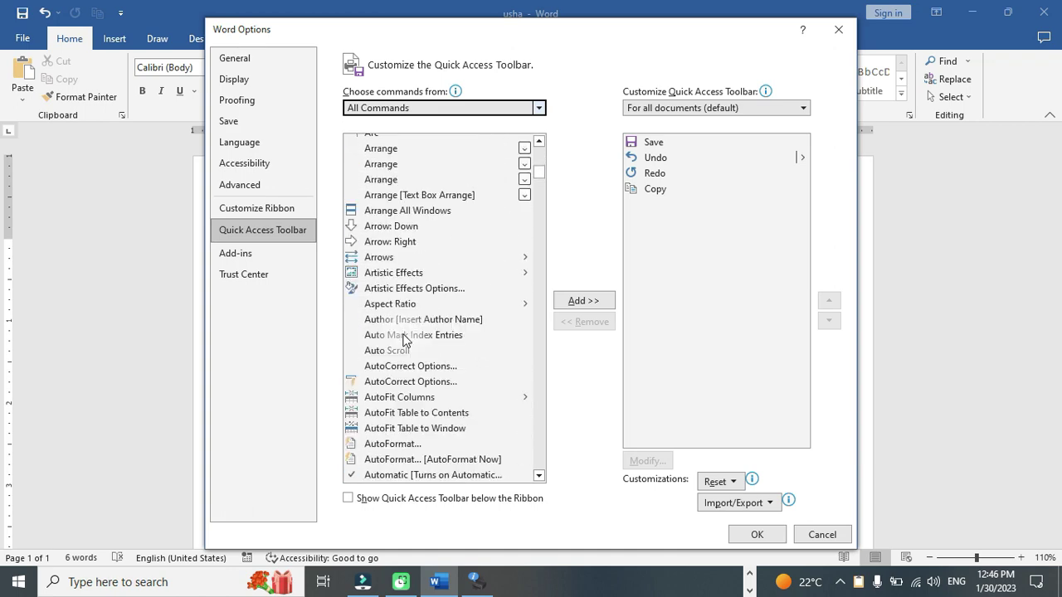
{"action": "scroll", "coordinate": [404, 340], "scroll_direction": "down", "scroll_amount": 8}
{"action": "scroll", "coordinate": [404, 340], "scroll_direction": "down", "scroll_amount": 8}
{"action": "scroll", "coordinate": [404, 341], "scroll_direction": "down", "scroll_amount": 5}
{"action": "scroll", "coordinate": [404, 340], "scroll_direction": "down", "scroll_amount": 4}
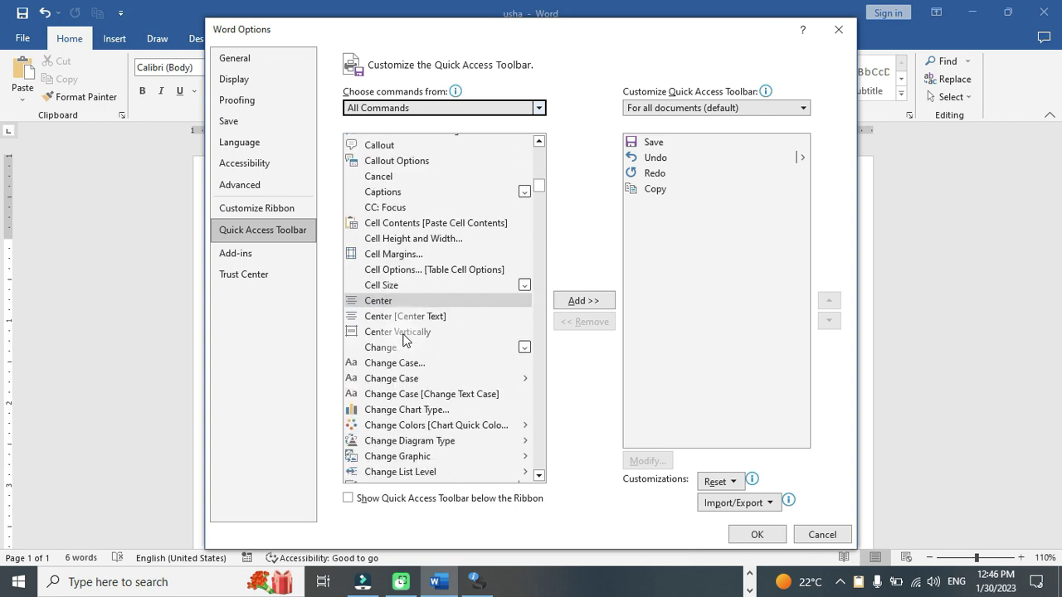
{"action": "scroll", "coordinate": [405, 340], "scroll_direction": "down", "scroll_amount": 8}
{"action": "scroll", "coordinate": [404, 340], "scroll_direction": "down", "scroll_amount": 5}
{"action": "scroll", "coordinate": [404, 336], "scroll_direction": "down", "scroll_amount": 5}
{"action": "scroll", "coordinate": [405, 336], "scroll_direction": "down", "scroll_amount": 8}
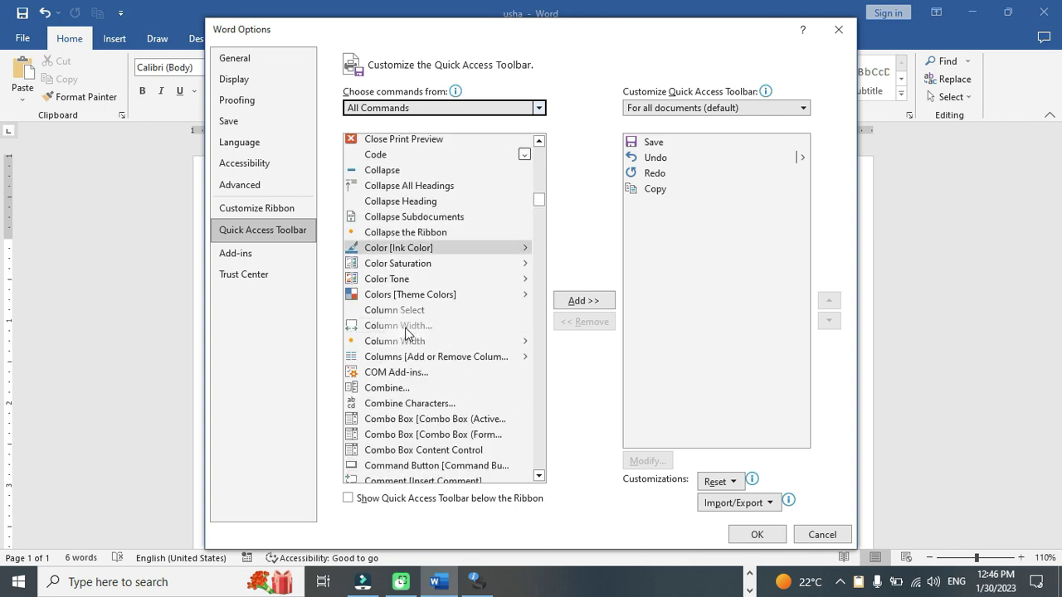
{"action": "scroll", "coordinate": [404, 336], "scroll_direction": "down", "scroll_amount": 5}
{"action": "scroll", "coordinate": [406, 332], "scroll_direction": "down", "scroll_amount": 3}
{"action": "scroll", "coordinate": [407, 332], "scroll_direction": "down", "scroll_amount": 5}
{"action": "scroll", "coordinate": [407, 332], "scroll_direction": "down", "scroll_amount": 8}
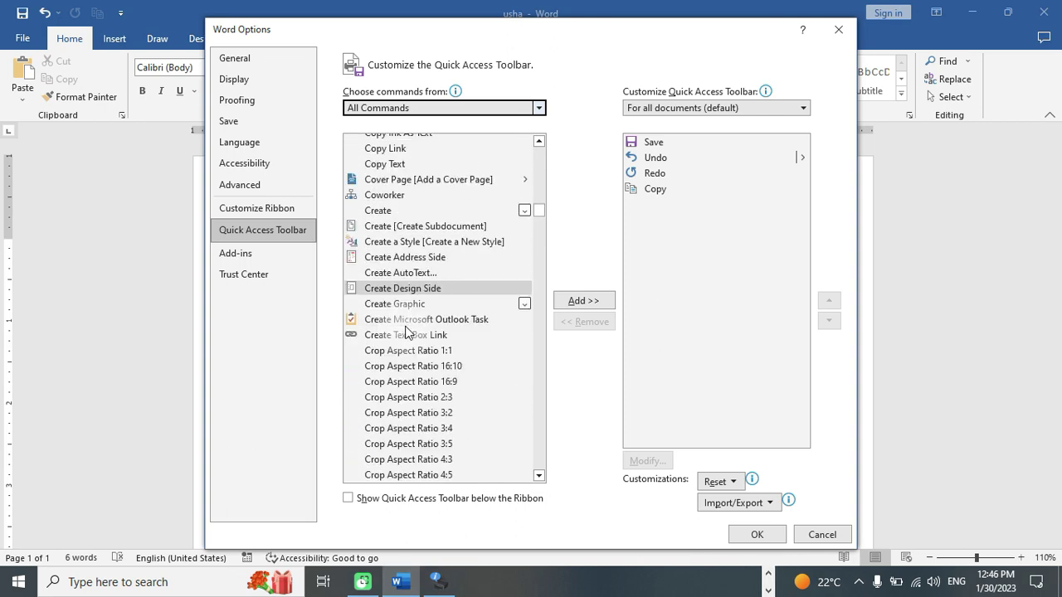
{"action": "scroll", "coordinate": [407, 332], "scroll_direction": "down", "scroll_amount": 5}
{"action": "scroll", "coordinate": [406, 332], "scroll_direction": "down", "scroll_amount": 7}
{"action": "scroll", "coordinate": [407, 332], "scroll_direction": "down", "scroll_amount": 7}
{"action": "scroll", "coordinate": [406, 332], "scroll_direction": "down", "scroll_amount": 5}
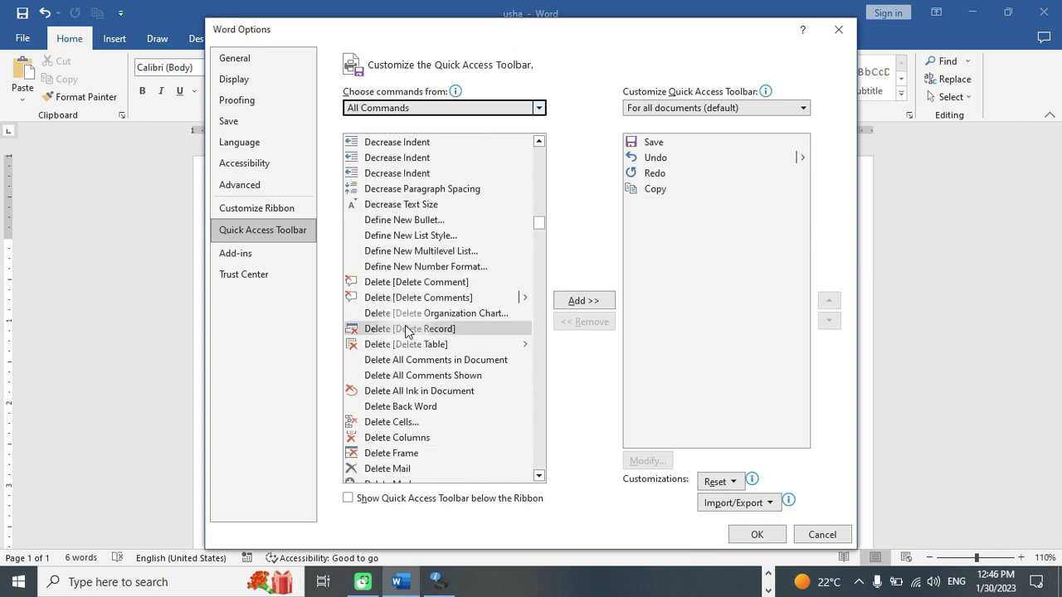
{"action": "scroll", "coordinate": [407, 332], "scroll_direction": "down", "scroll_amount": 4}
{"action": "scroll", "coordinate": [406, 332], "scroll_direction": "down", "scroll_amount": 7}
{"action": "scroll", "coordinate": [407, 332], "scroll_direction": "down", "scroll_amount": 5}
{"action": "scroll", "coordinate": [406, 332], "scroll_direction": "down", "scroll_amount": 5}
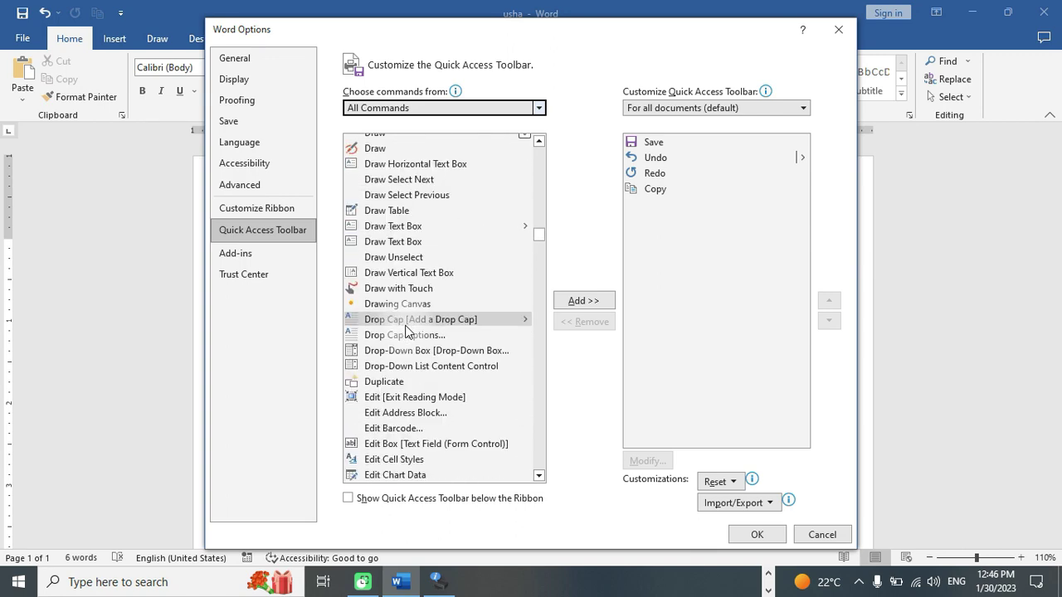
{"action": "scroll", "coordinate": [406, 332], "scroll_direction": "down", "scroll_amount": 5}
{"action": "scroll", "coordinate": [406, 332], "scroll_direction": "down", "scroll_amount": 4}
{"action": "scroll", "coordinate": [407, 332], "scroll_direction": "down", "scroll_amount": 7}
{"action": "scroll", "coordinate": [406, 332], "scroll_direction": "down", "scroll_amount": 4}
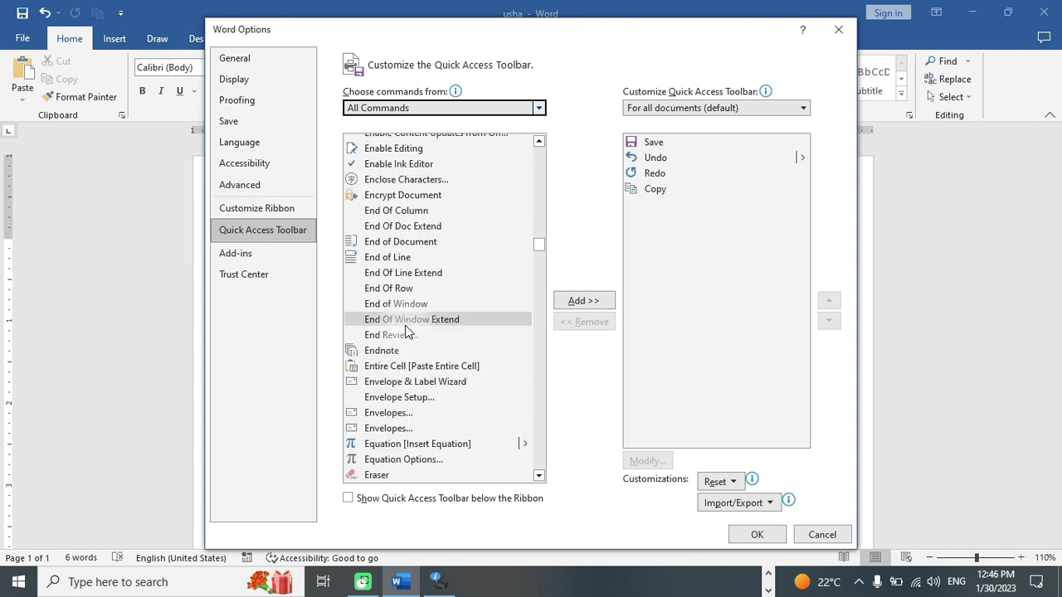
{"action": "scroll", "coordinate": [407, 332], "scroll_direction": "down", "scroll_amount": 6}
{"action": "scroll", "coordinate": [406, 332], "scroll_direction": "down", "scroll_amount": 2}
{"action": "scroll", "coordinate": [407, 332], "scroll_direction": "down", "scroll_amount": 4}
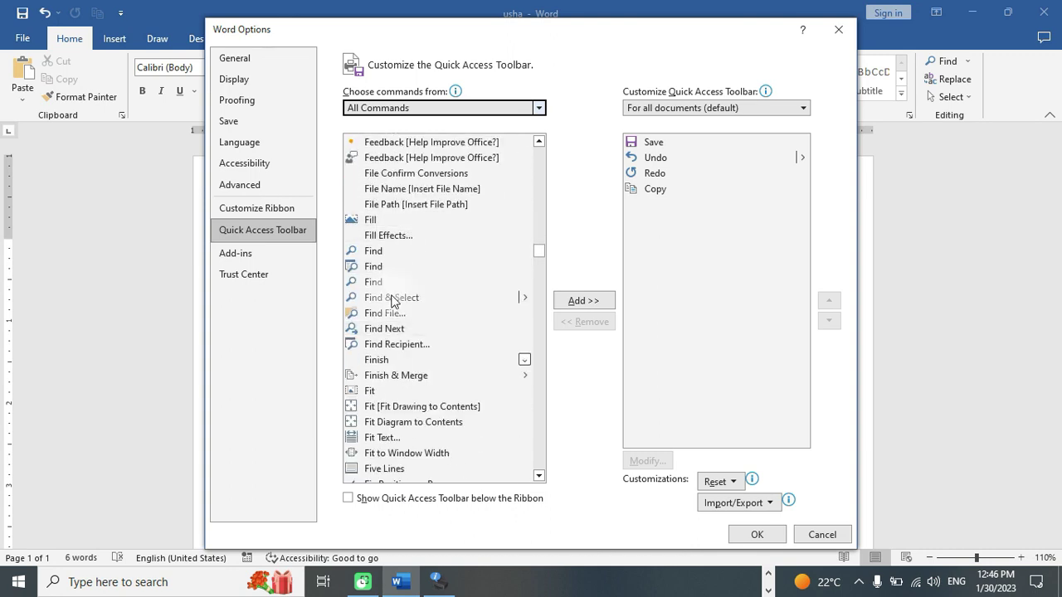
{"action": "scroll", "coordinate": [374, 442], "scroll_direction": "down", "scroll_amount": 3}
{"action": "scroll", "coordinate": [375, 441], "scroll_direction": "down", "scroll_amount": 1}
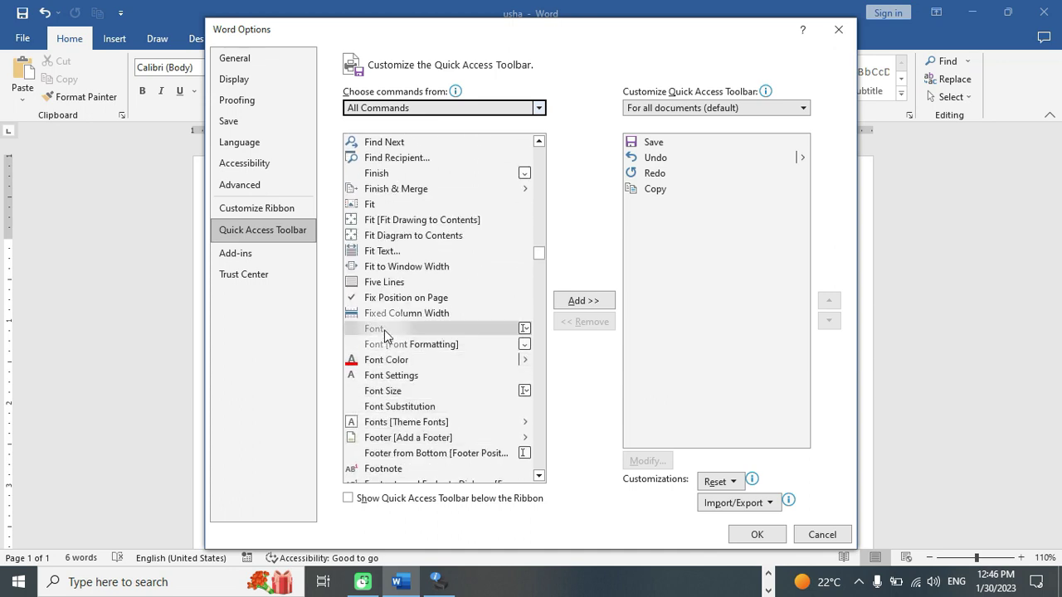
{"action": "scroll", "coordinate": [384, 330], "scroll_direction": "down", "scroll_amount": 2}
{"action": "scroll", "coordinate": [384, 329], "scroll_direction": "down", "scroll_amount": 2}
{"action": "scroll", "coordinate": [384, 330], "scroll_direction": "down", "scroll_amount": 1}
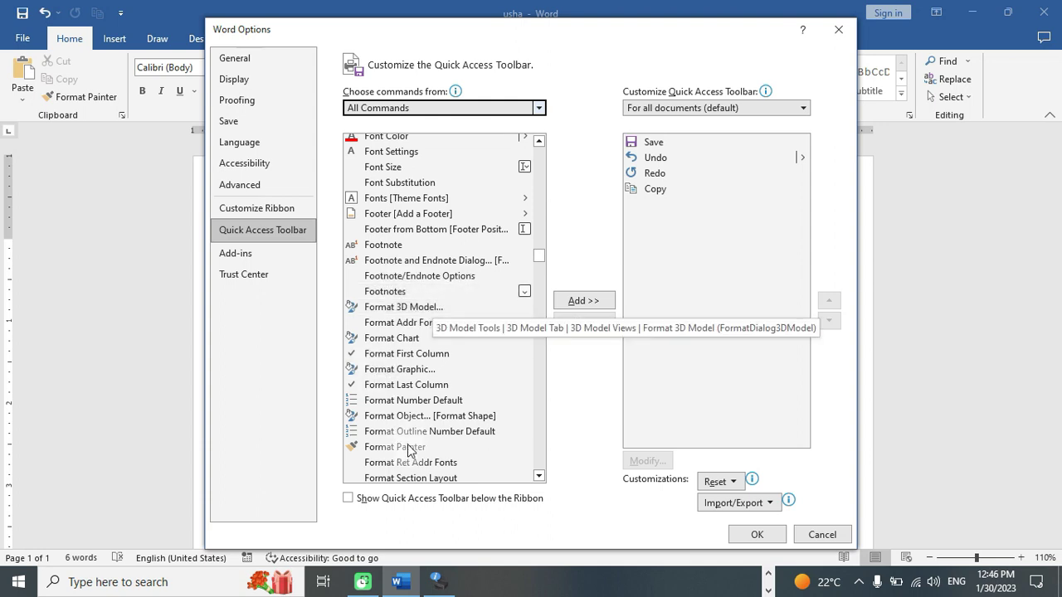
{"action": "scroll", "coordinate": [407, 444], "scroll_direction": "down", "scroll_amount": 2}
{"action": "scroll", "coordinate": [407, 443], "scroll_direction": "down", "scroll_amount": 1}
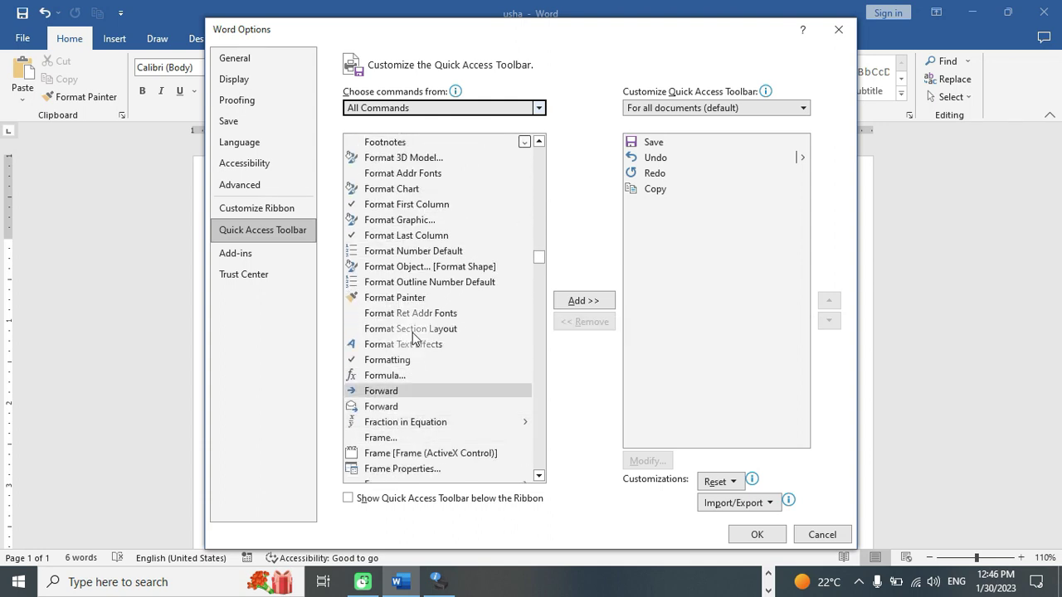
{"action": "scroll", "coordinate": [415, 327], "scroll_direction": "down", "scroll_amount": 3}
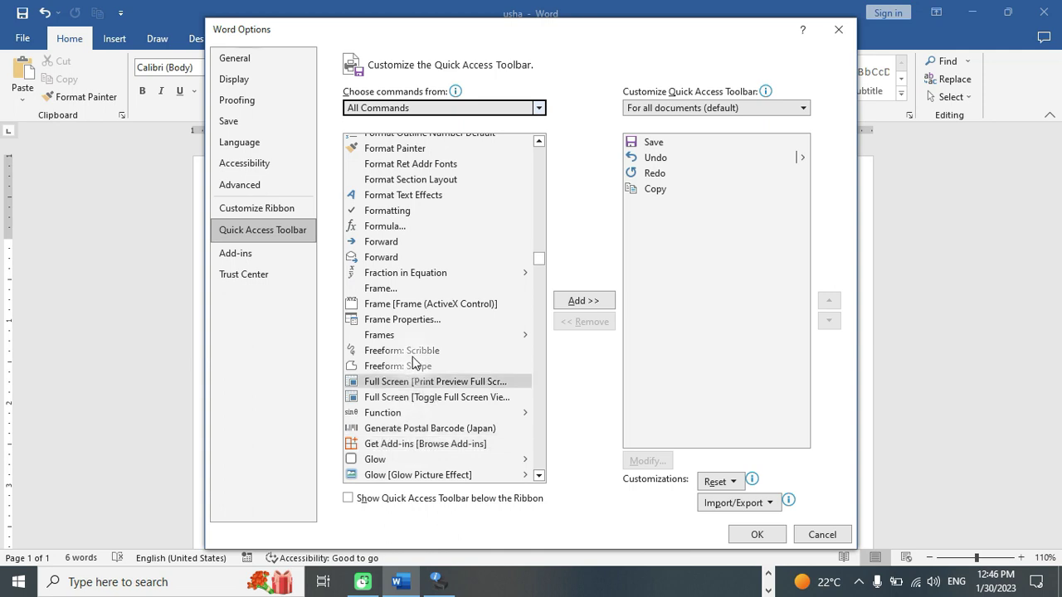
{"action": "scroll", "coordinate": [414, 343], "scroll_direction": "down", "scroll_amount": 1}
{"action": "scroll", "coordinate": [411, 352], "scroll_direction": "down", "scroll_amount": 3}
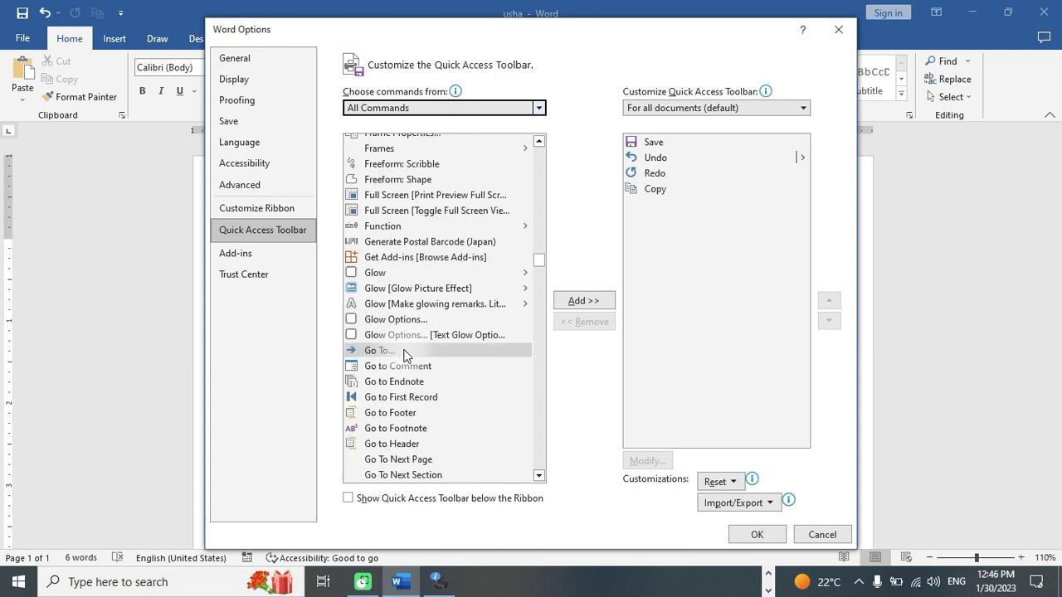
{"action": "scroll", "coordinate": [405, 356], "scroll_direction": "up", "scroll_amount": 5}
{"action": "scroll", "coordinate": [405, 357], "scroll_direction": "up", "scroll_amount": 2}
{"action": "scroll", "coordinate": [405, 357], "scroll_direction": "up", "scroll_amount": 1}
{"action": "scroll", "coordinate": [405, 357], "scroll_direction": "up", "scroll_amount": 1}
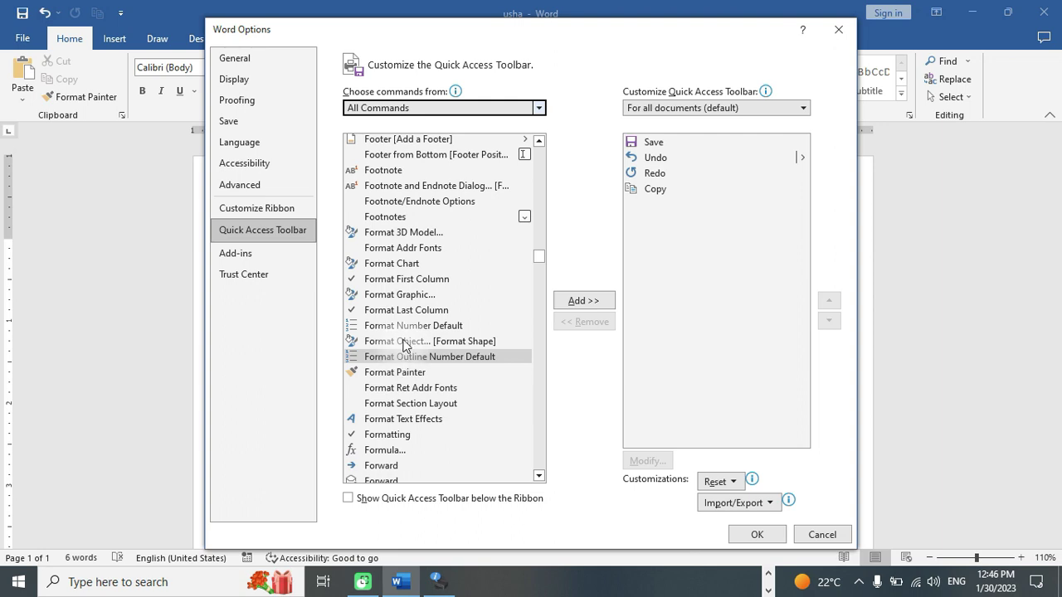
{"action": "scroll", "coordinate": [407, 238], "scroll_direction": "up", "scroll_amount": 2}
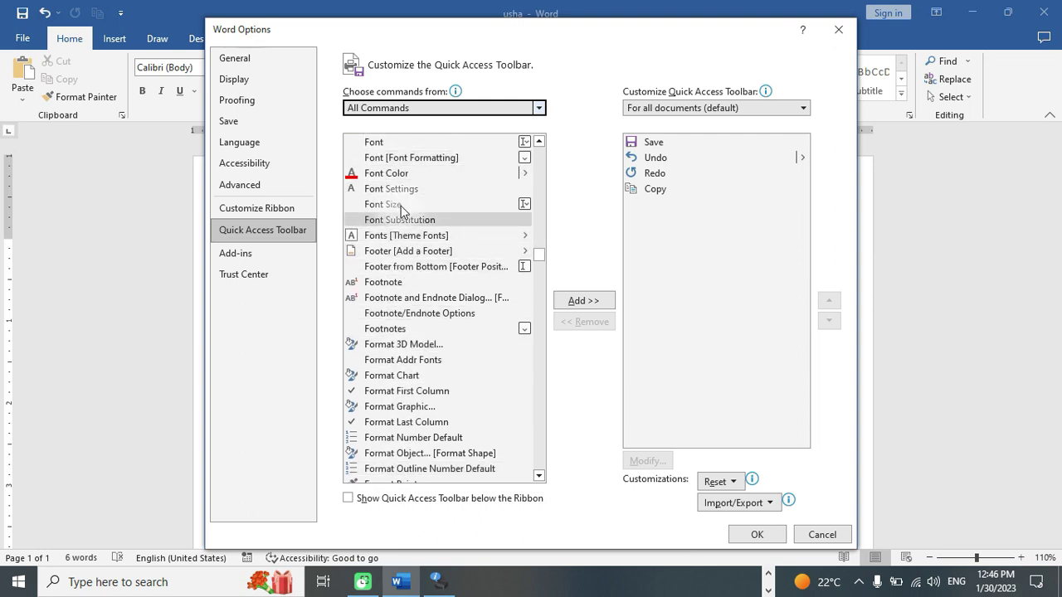
{"action": "scroll", "coordinate": [403, 208], "scroll_direction": "up", "scroll_amount": 2}
{"action": "scroll", "coordinate": [401, 207], "scroll_direction": "up", "scroll_amount": 1}
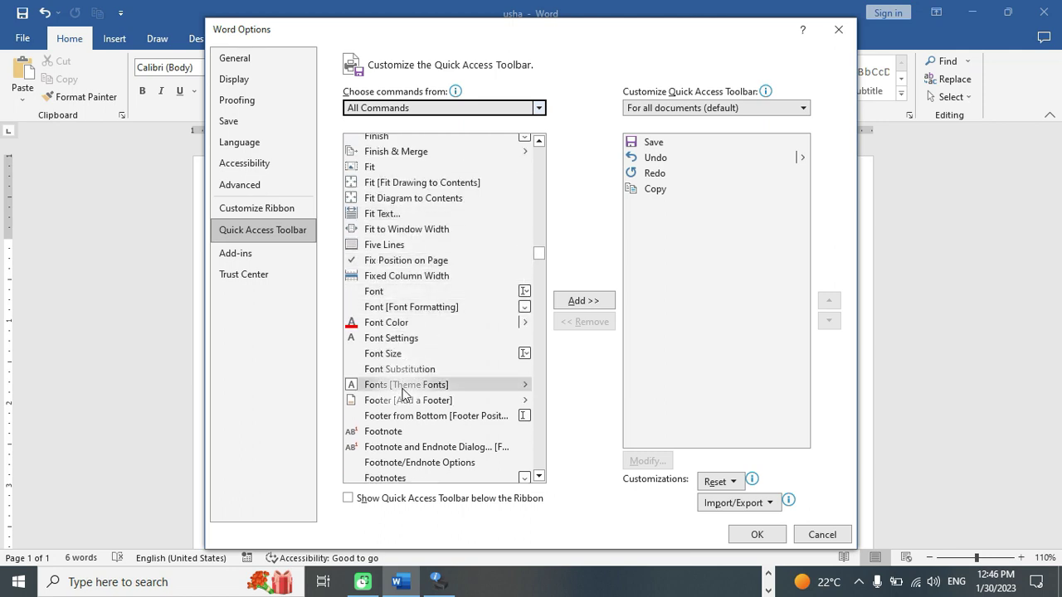
{"action": "scroll", "coordinate": [405, 384], "scroll_direction": "up", "scroll_amount": 3}
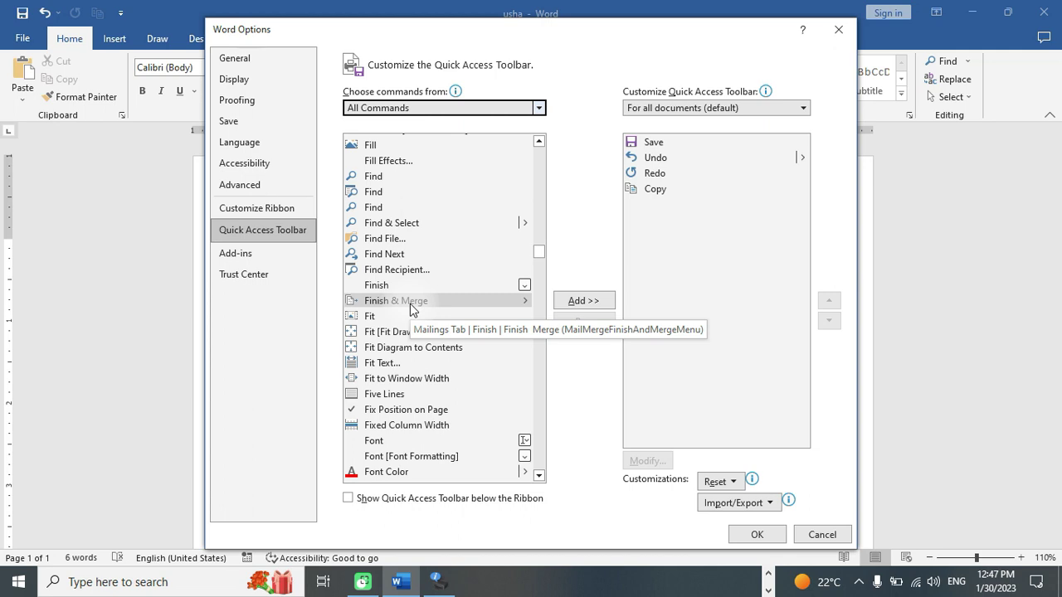
- Add the Font command to the Quick Access Toolbar and confirm with OK
{"action": "left_click", "coordinate": [375, 445]}
{"action": "left_click", "coordinate": [592, 300]}
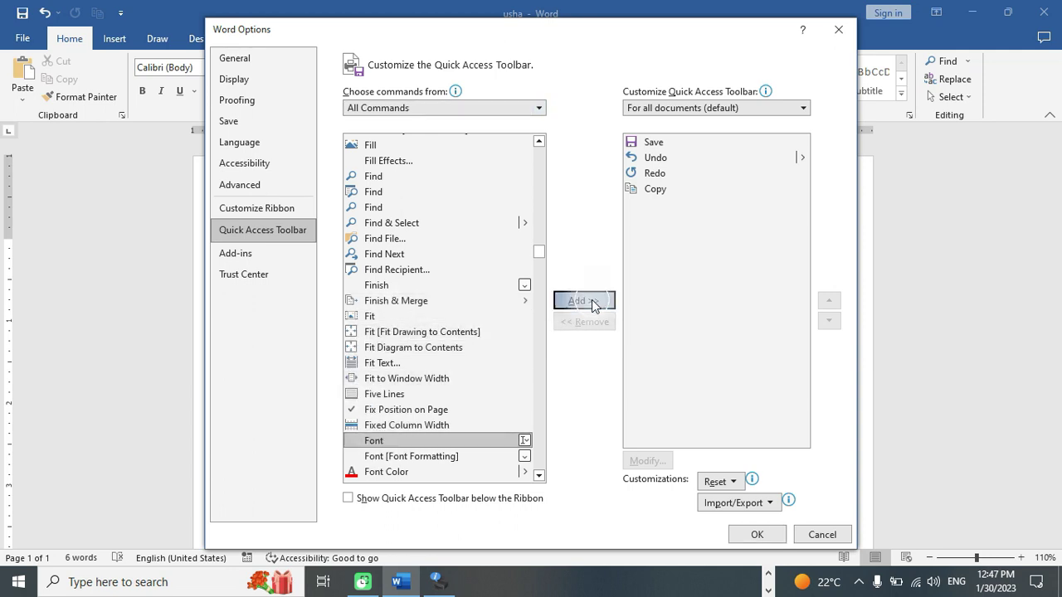
{"action": "left_click", "coordinate": [757, 534]}
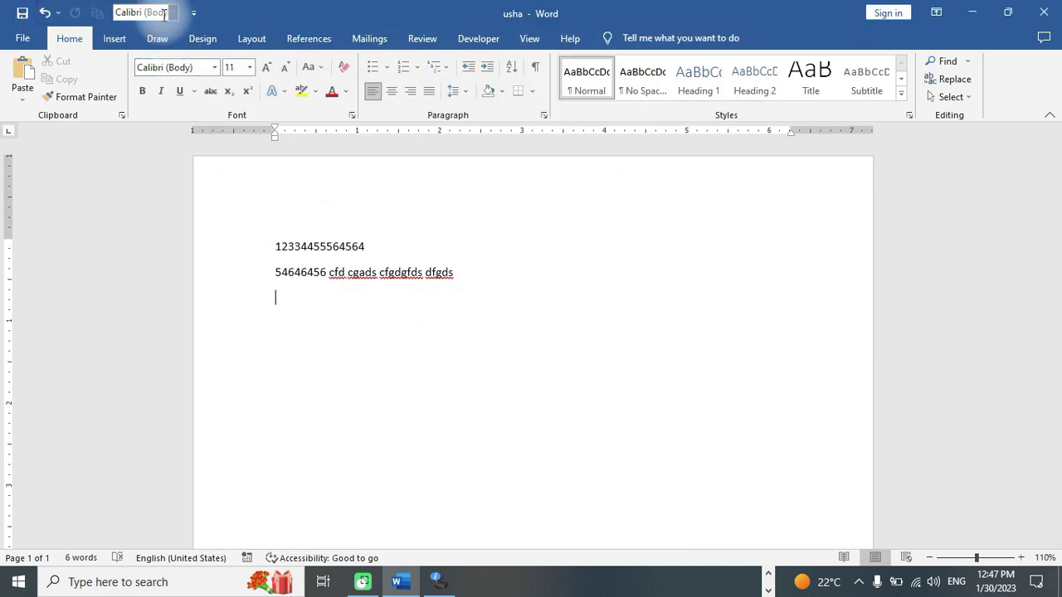
- Set the selected document text to the Elephant font from the toolbar Font box
{"action": "left_click", "coordinate": [166, 13]}
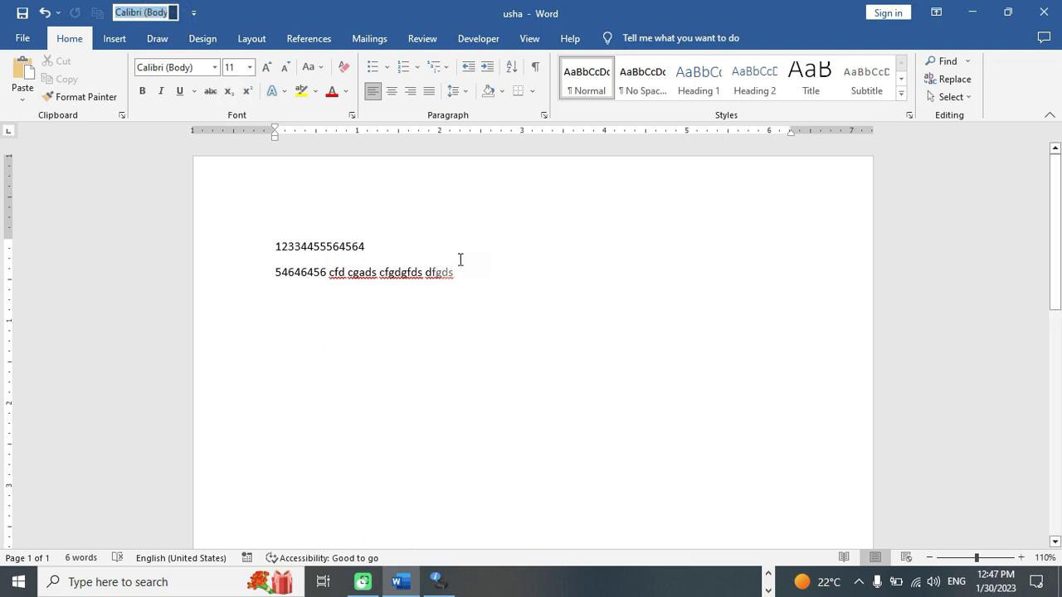
{"action": "left_click_drag", "start_coordinate": [484, 286], "coordinate": [274, 240]}
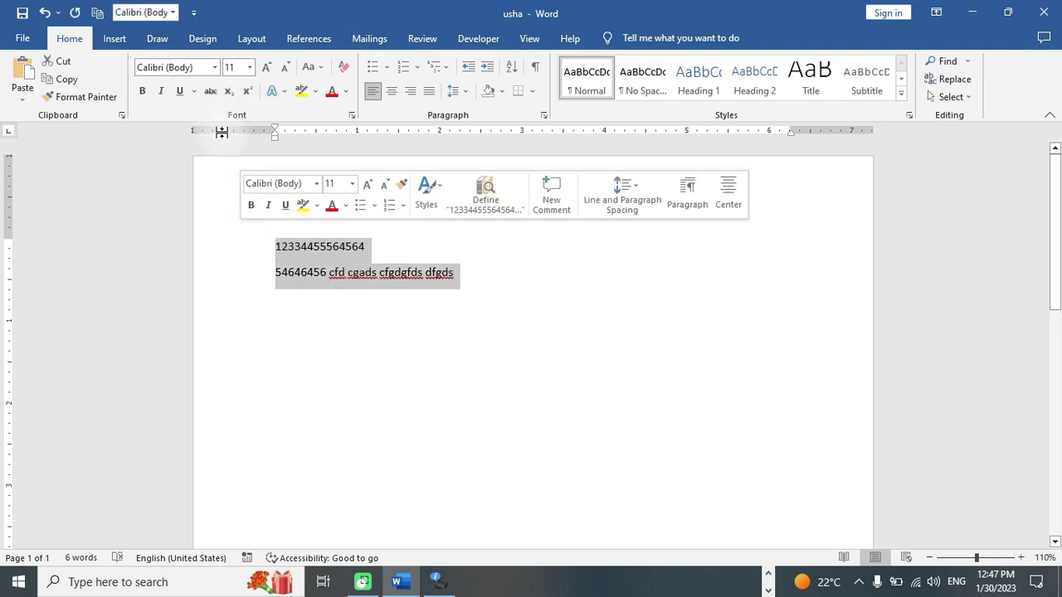
{"action": "left_click", "coordinate": [166, 12]}
{"action": "type", "text": "Elephant"}
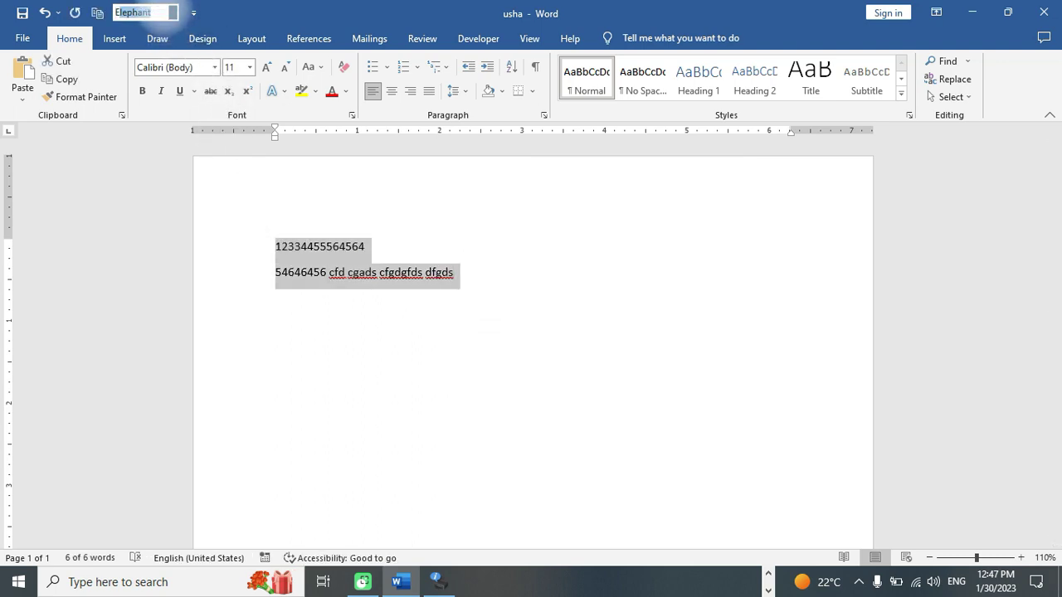
{"action": "key", "text": "Return"}
- Undo the stray character that replaced the text, then reselect both lines for a font change
{"action": "type", "text": "\\"}
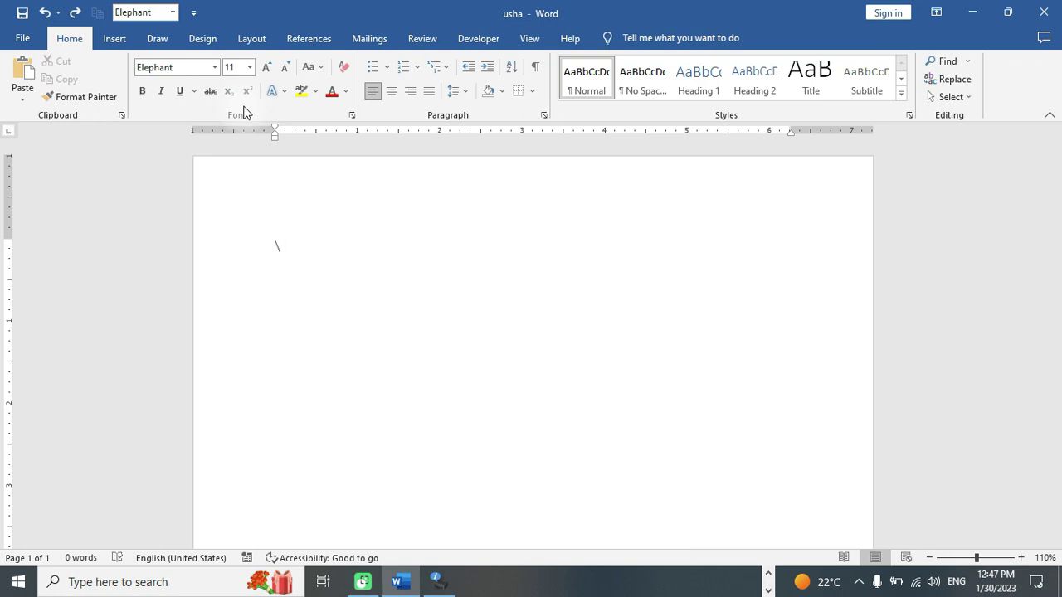
{"action": "key", "text": "ctrl+z"}
{"action": "left_click", "coordinate": [378, 274]}
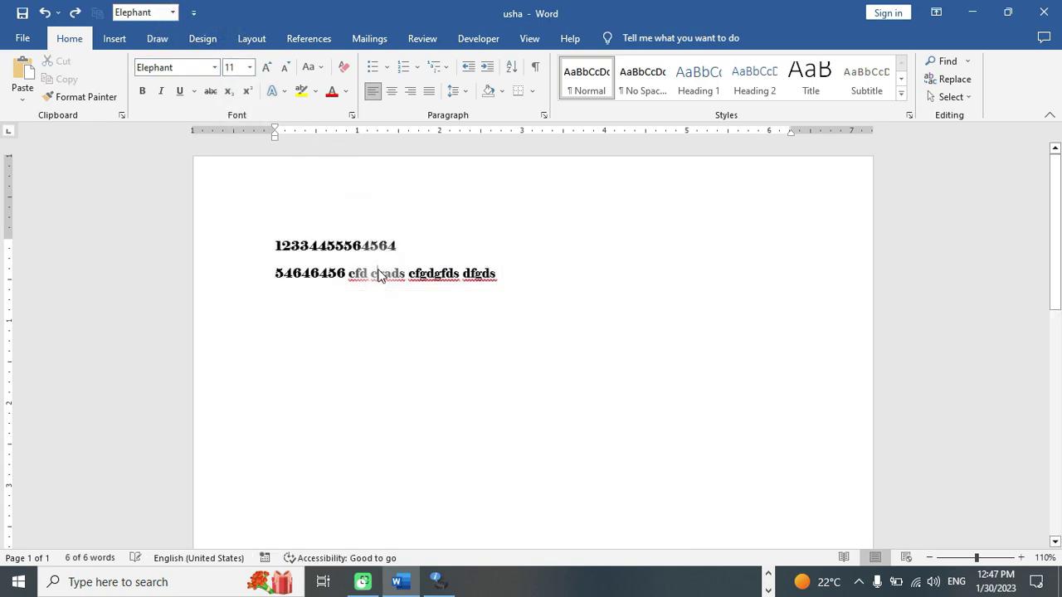
{"action": "left_click_drag", "start_coordinate": [503, 277], "coordinate": [242, 227]}
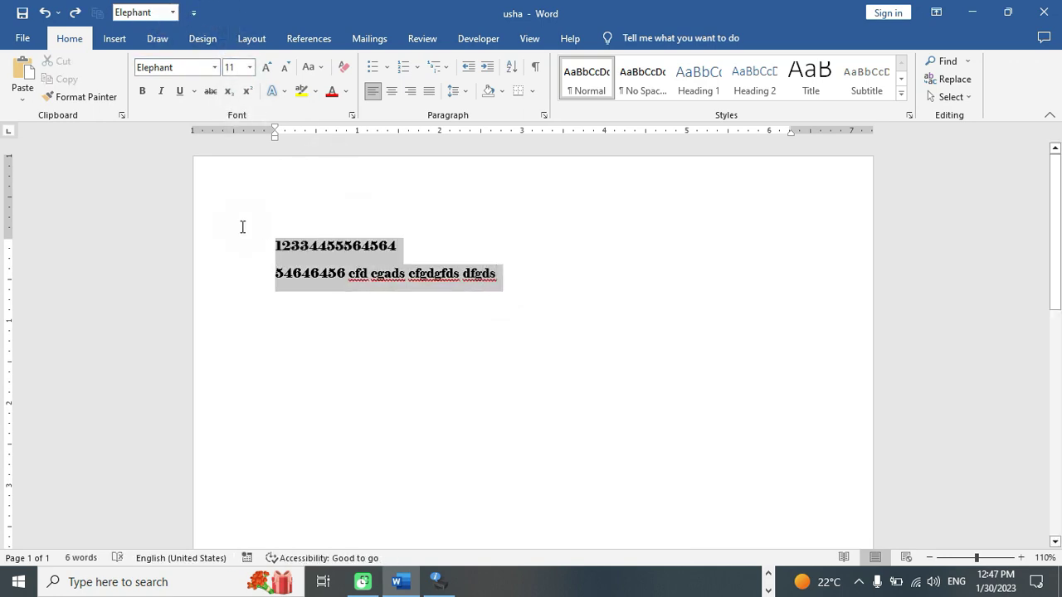
{"action": "left_click", "coordinate": [132, 11]}
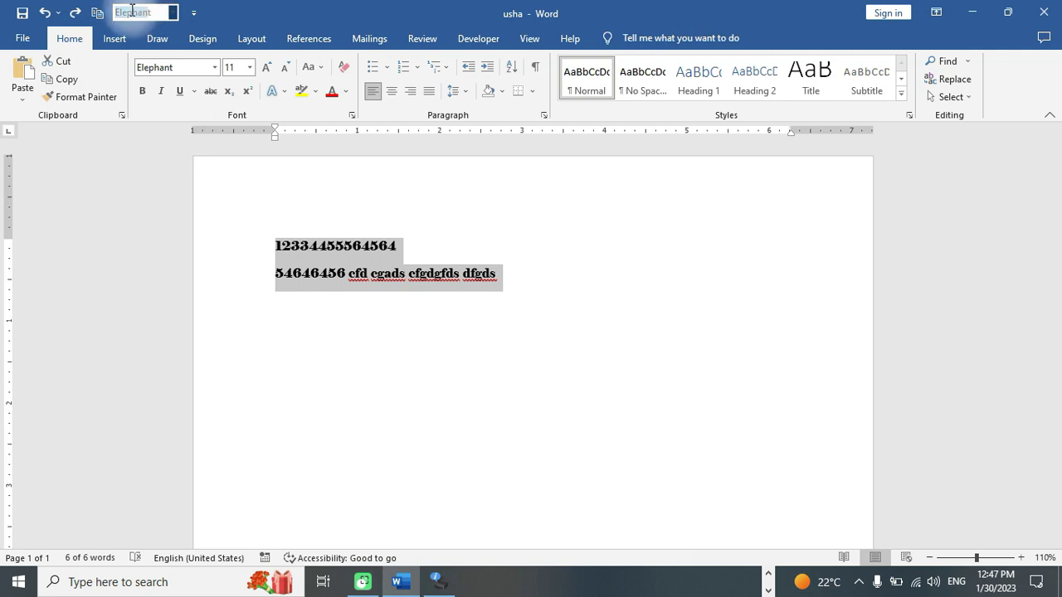
- Change both lines from Elephant to Arial Black, declining the unavailable 'arialt' font warning
{"action": "type", "text": "arial"}
{"action": "key", "text": "Return"}
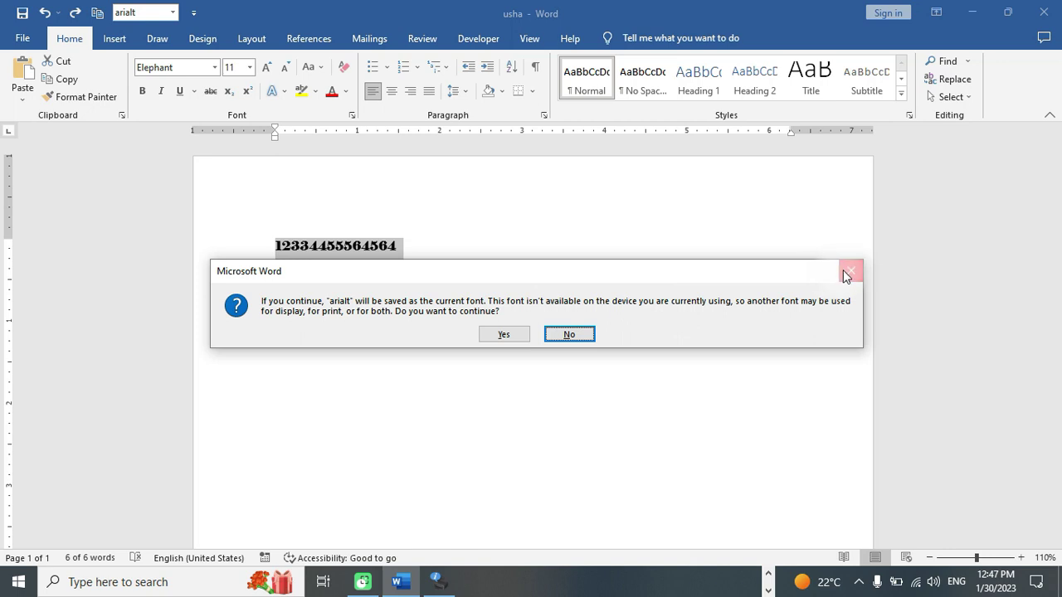
{"action": "left_click", "coordinate": [851, 272]}
{"action": "left_click", "coordinate": [169, 12]}
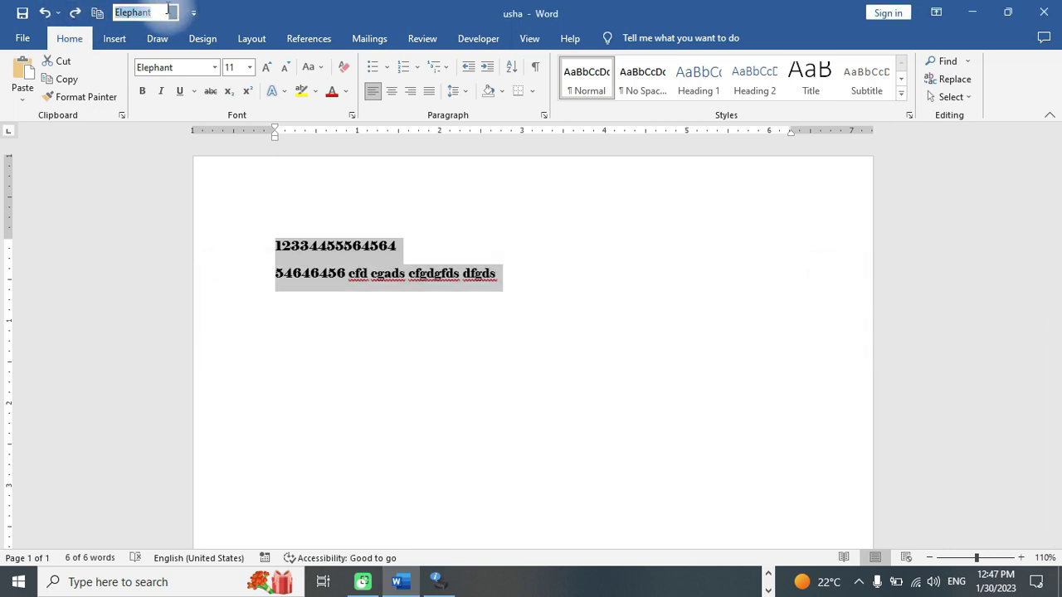
{"action": "type", "text": "al Black"}
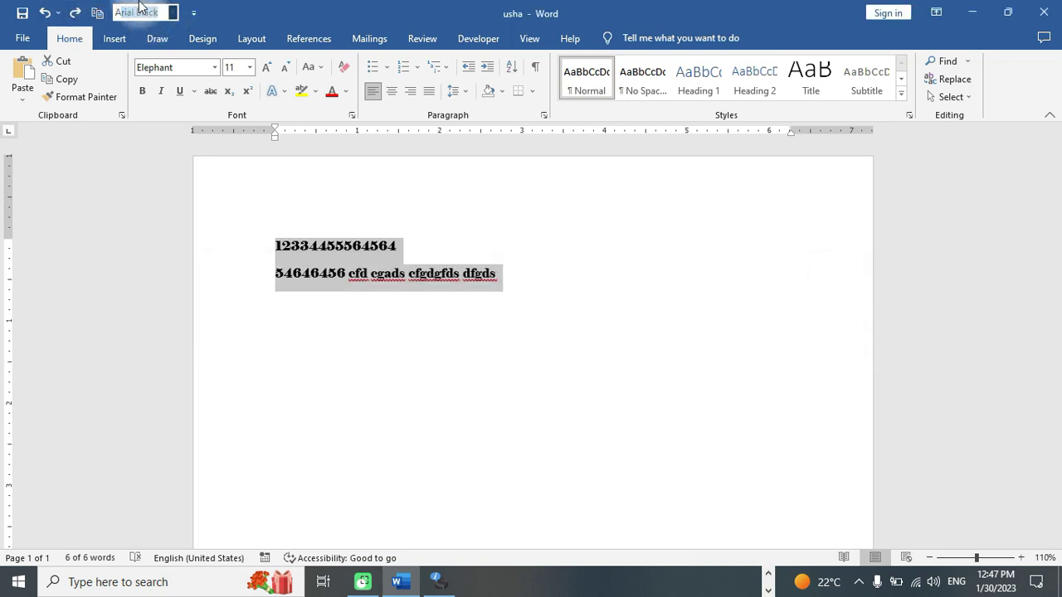
{"action": "key", "text": "Return"}
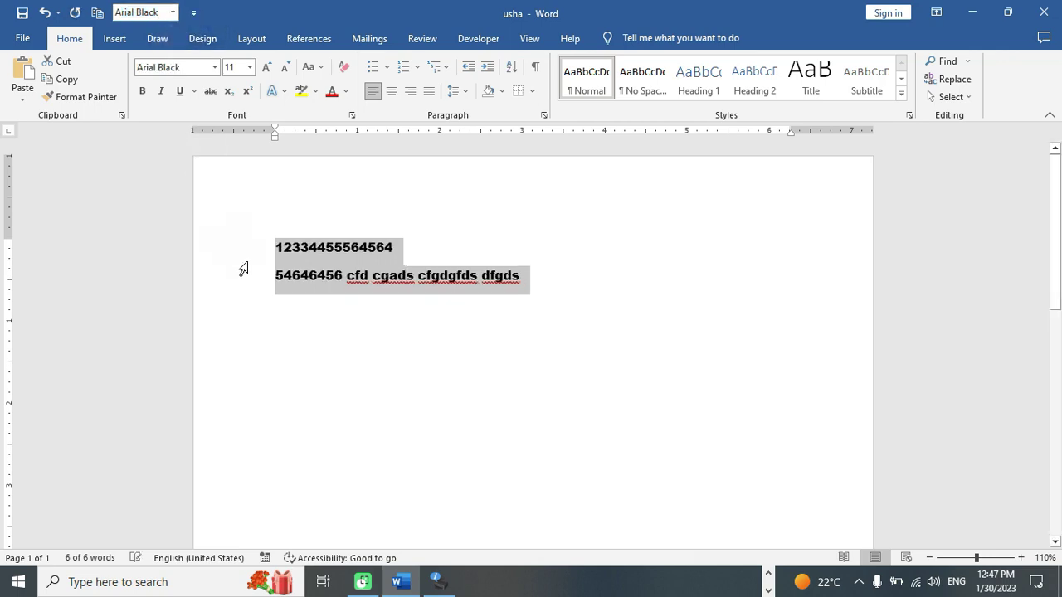
{"action": "left_click", "coordinate": [326, 275]}
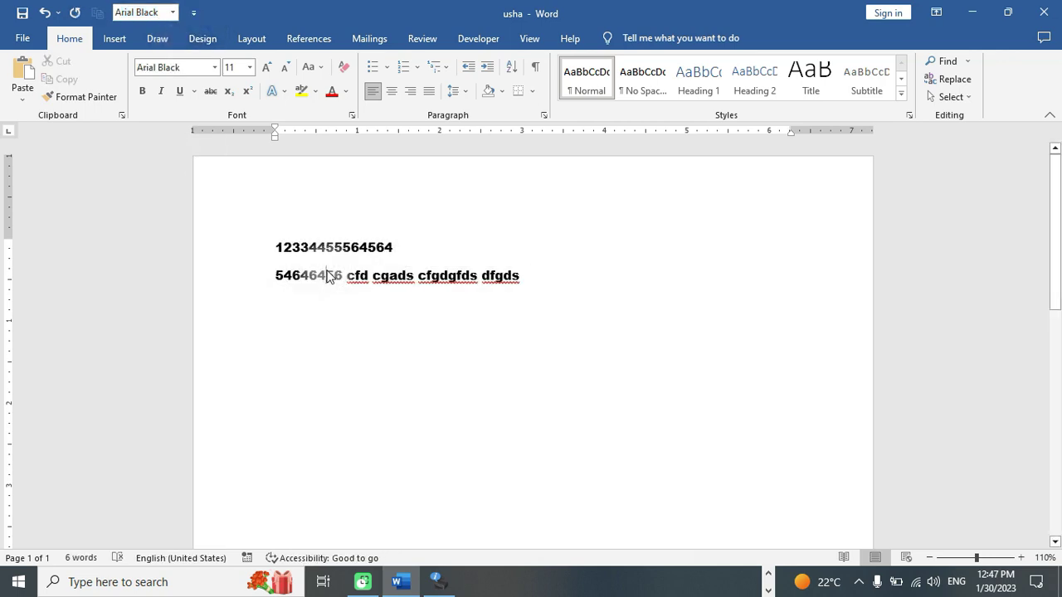
{"action": "left_click", "coordinate": [503, 290]}
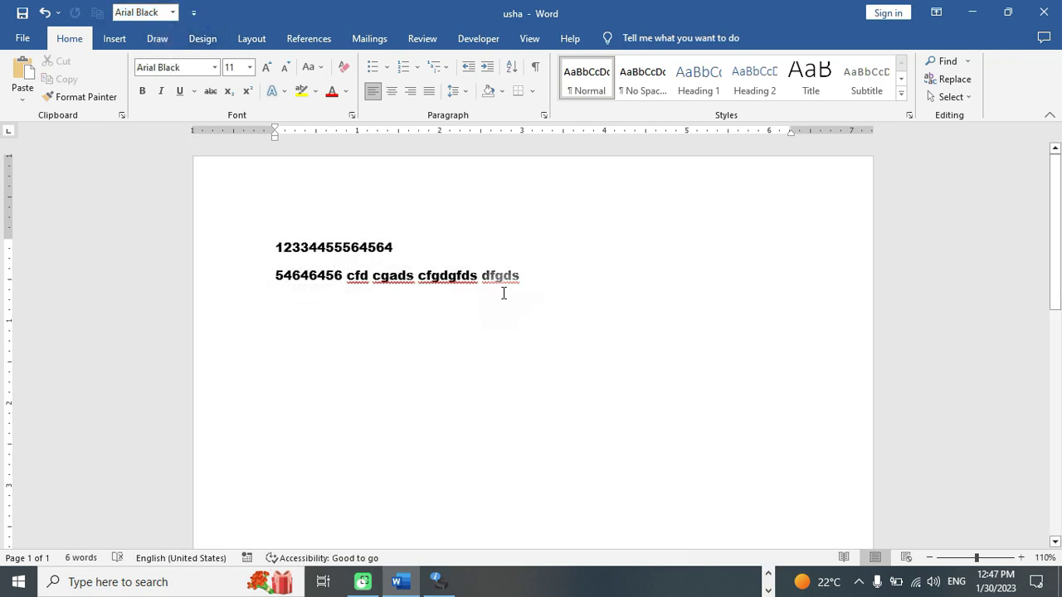
- Open Word Options from the File menu and show the Add-ins page
{"action": "left_click", "coordinate": [22, 38]}
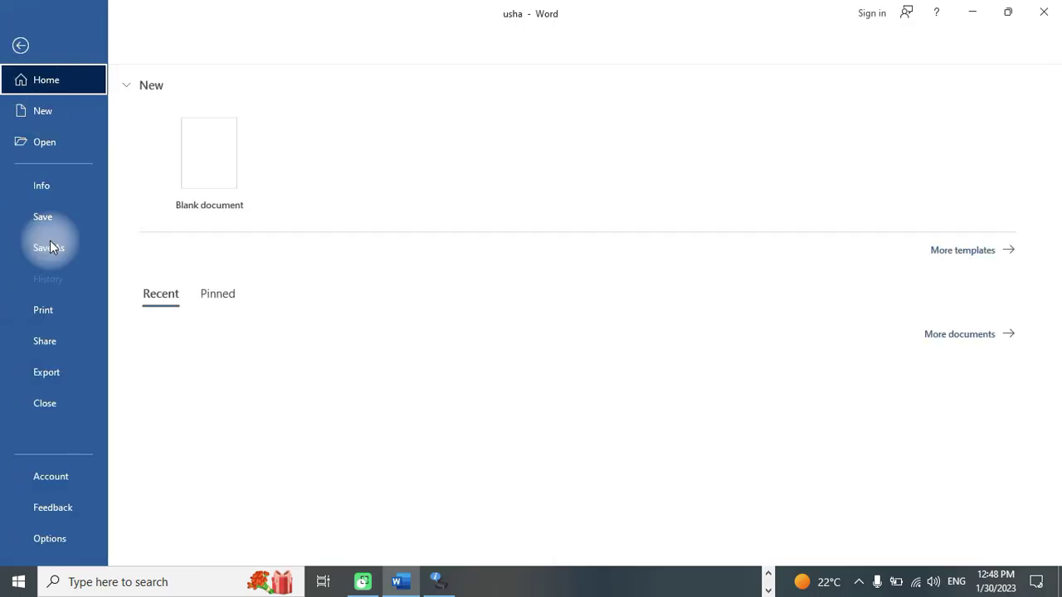
{"action": "left_click", "coordinate": [63, 528]}
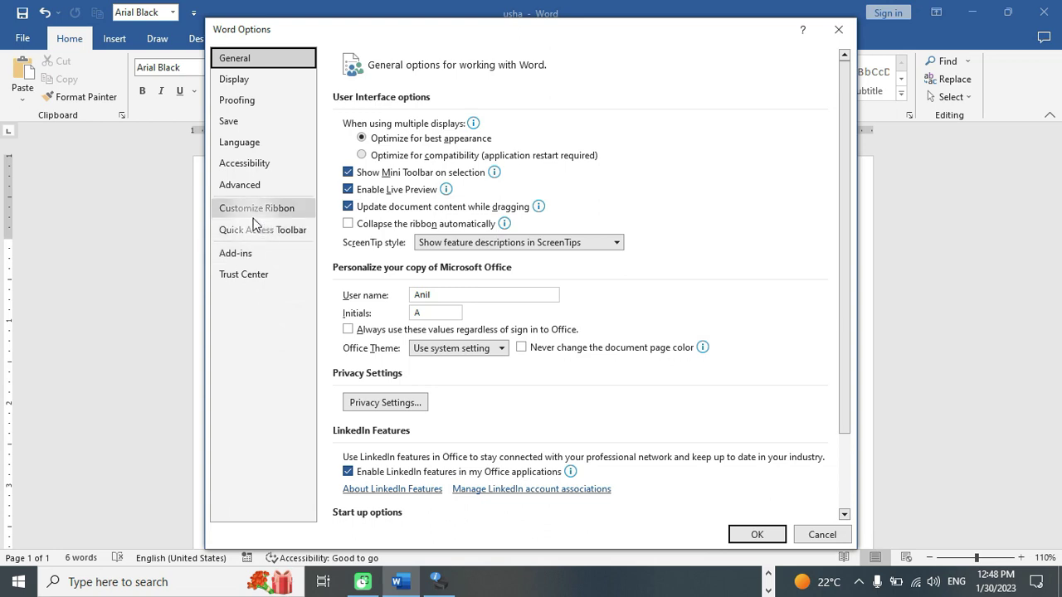
{"action": "left_click", "coordinate": [253, 252]}
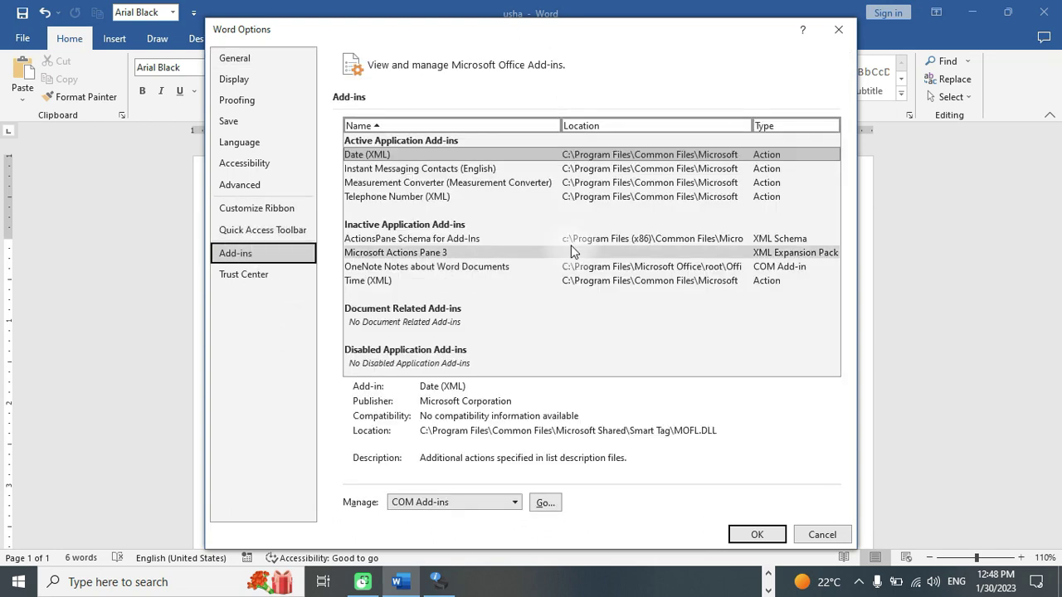
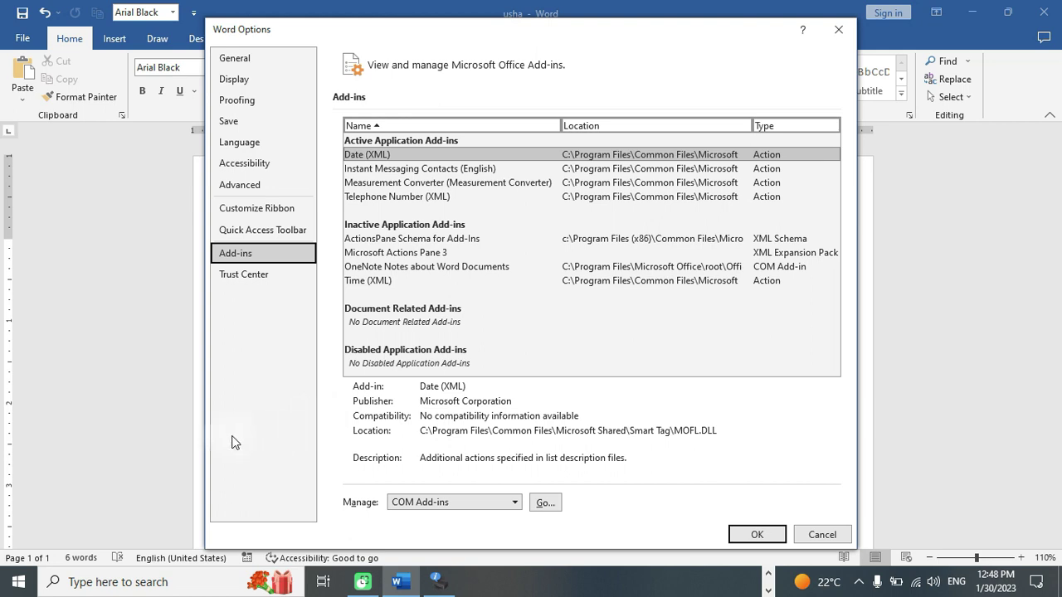
- Choose 'Enable all macros' in the Trust Center macro settings, confirm, and close Word Options
{"action": "left_click", "coordinate": [270, 284]}
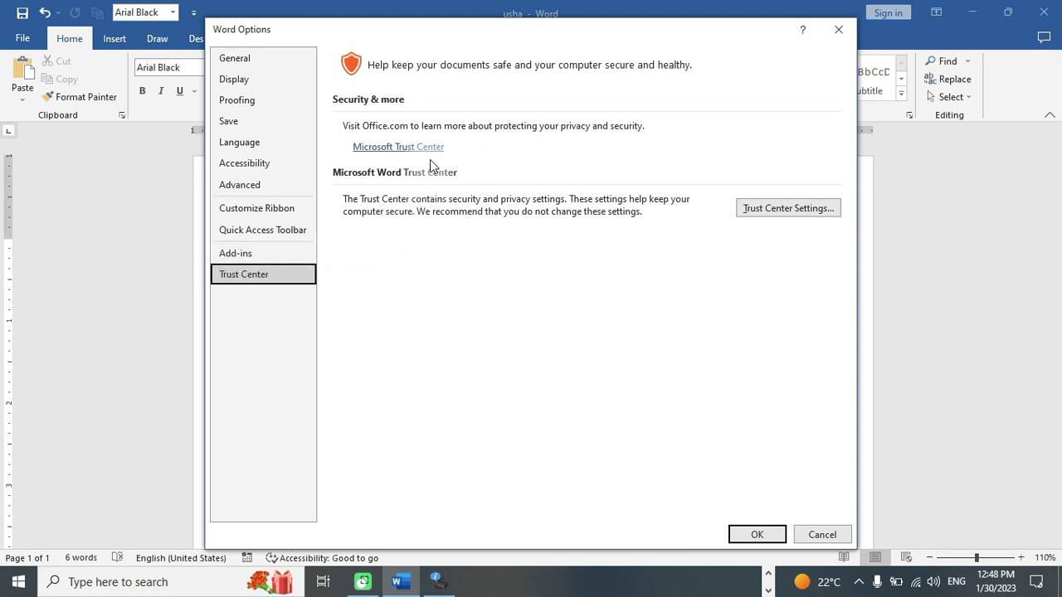
{"action": "left_click", "coordinate": [768, 206]}
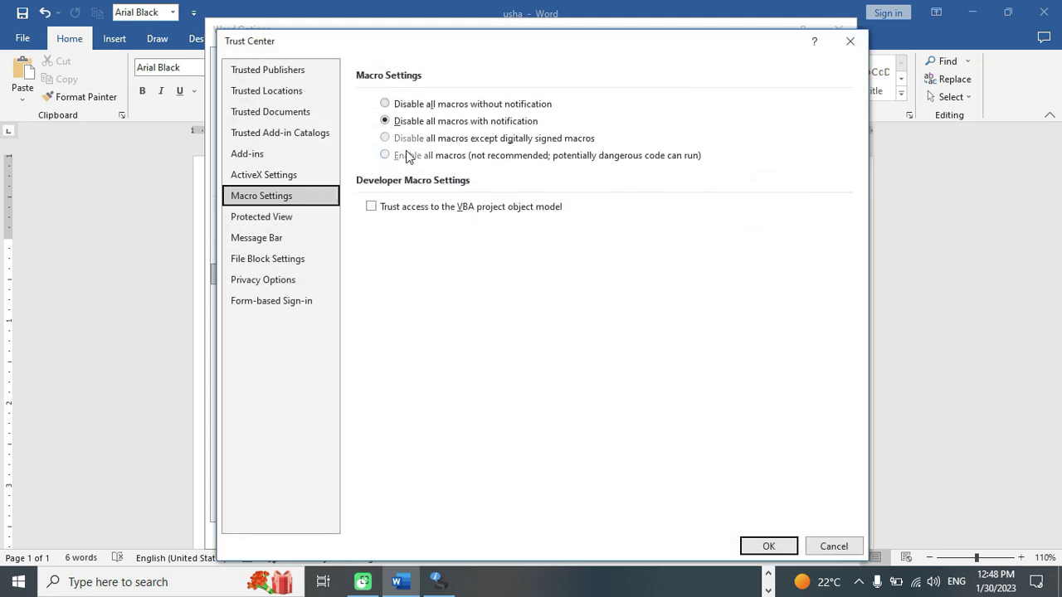
{"action": "left_click", "coordinate": [412, 160]}
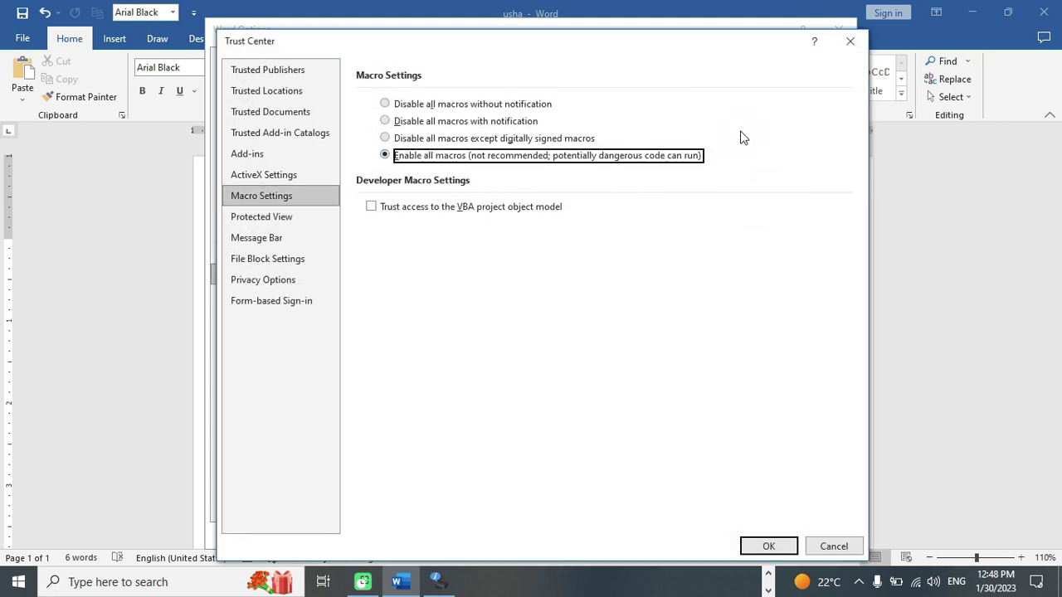
{"action": "left_click", "coordinate": [753, 544]}
{"action": "left_click_drag", "start_coordinate": [648, 50], "coordinate": [527, 24]}
{"action": "left_click", "coordinate": [642, 523]}
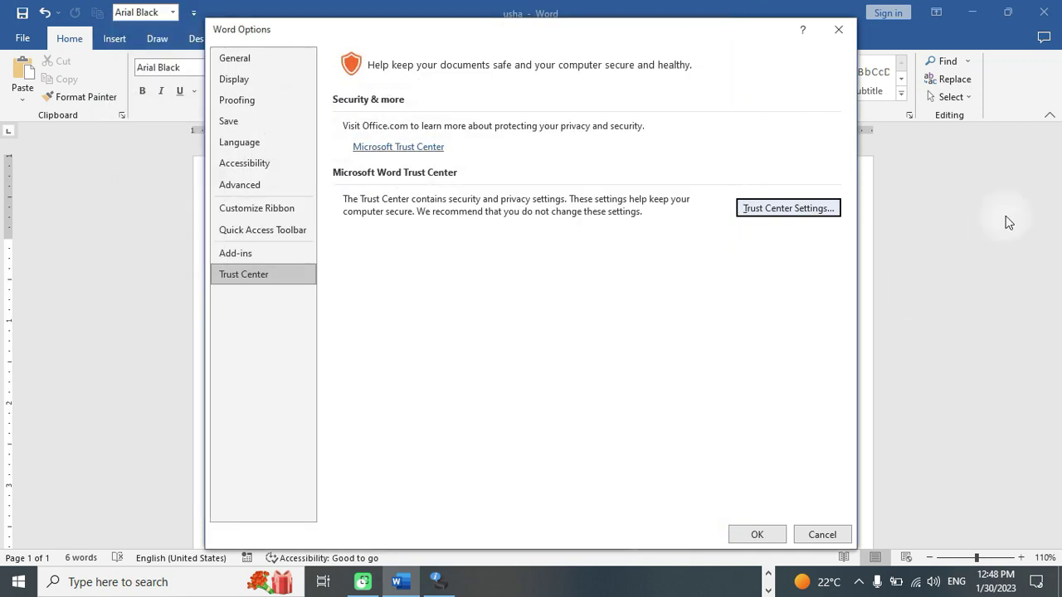
{"action": "left_click", "coordinate": [837, 30]}
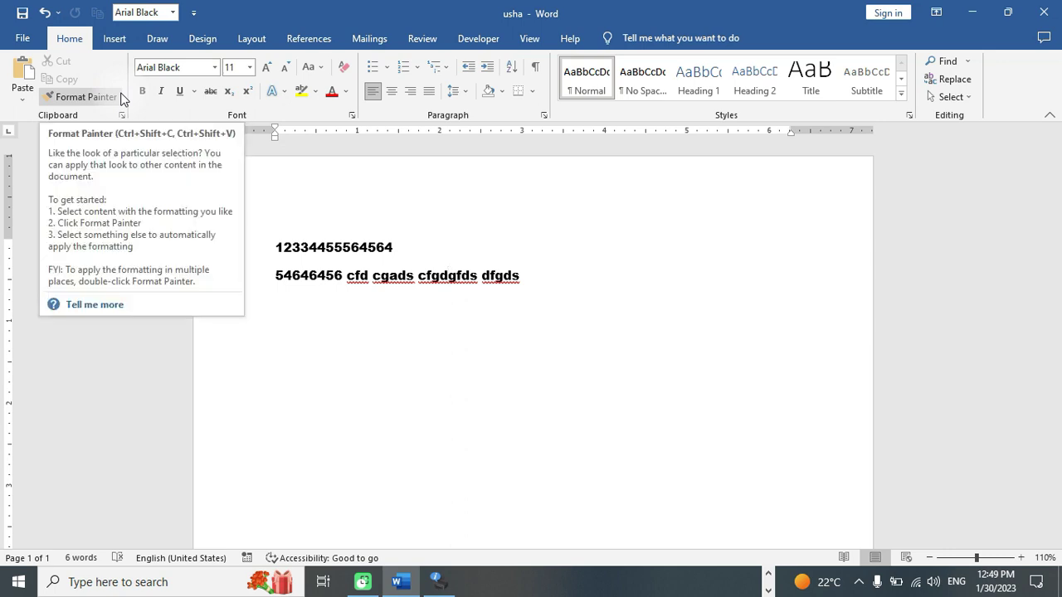
{"action": "left_click", "coordinate": [114, 38]}
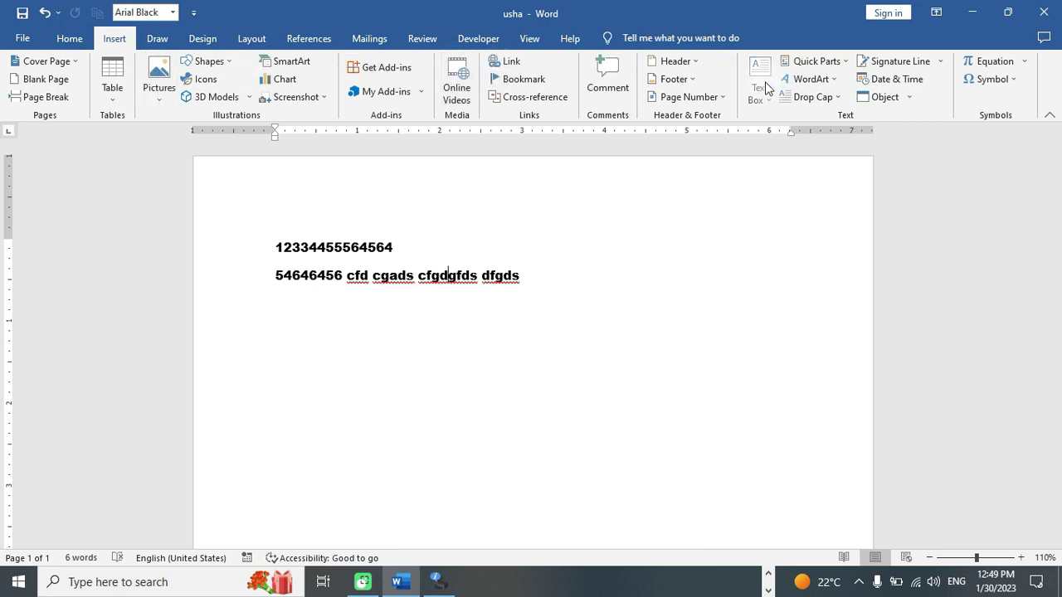
{"action": "left_click", "coordinate": [142, 40]}
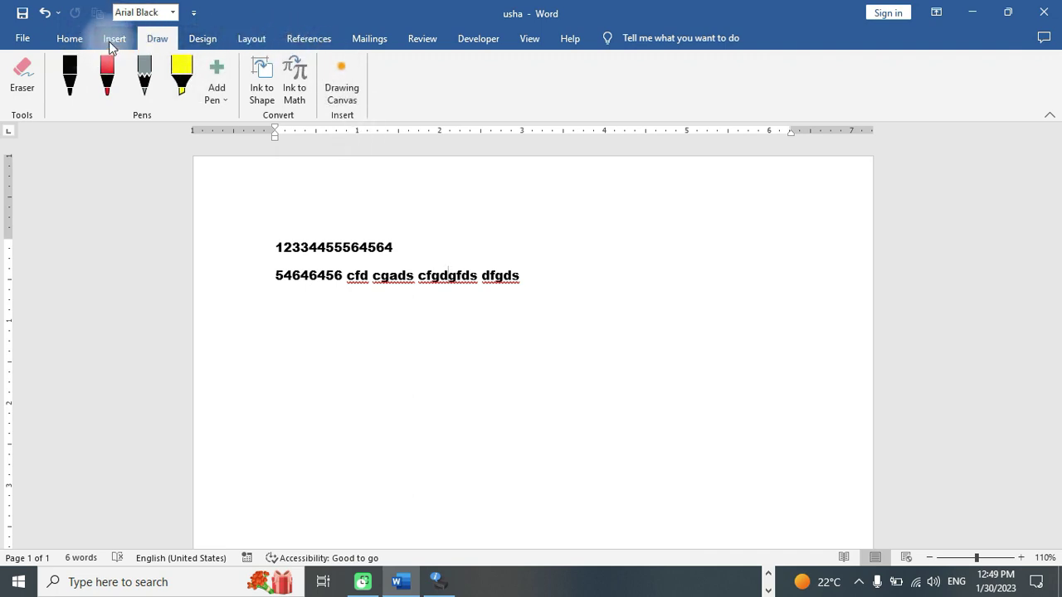
{"action": "left_click", "coordinate": [70, 38]}
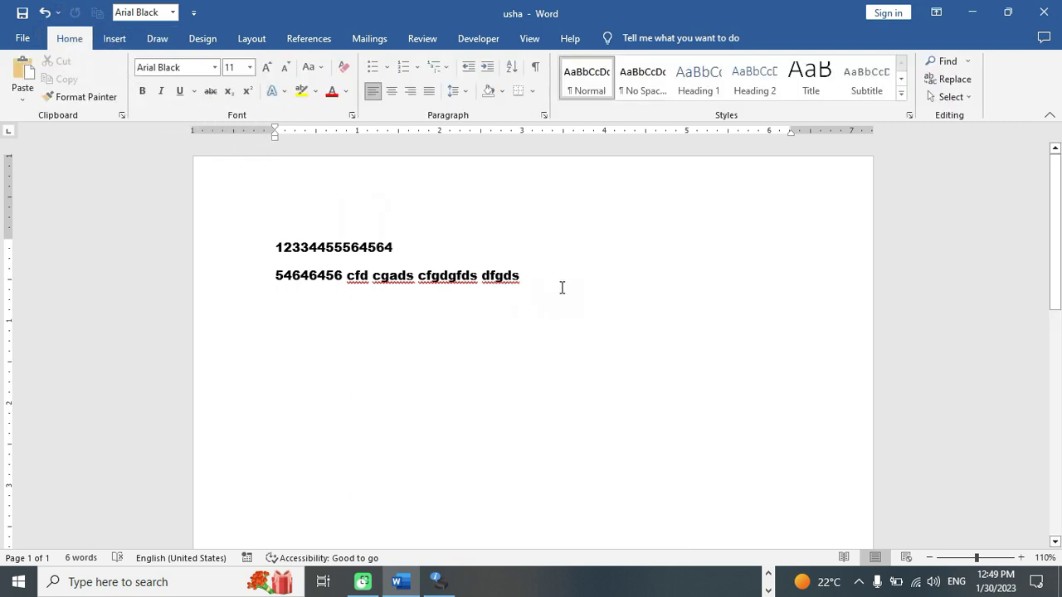
{"action": "left_click_drag", "start_coordinate": [551, 278], "coordinate": [240, 244]}
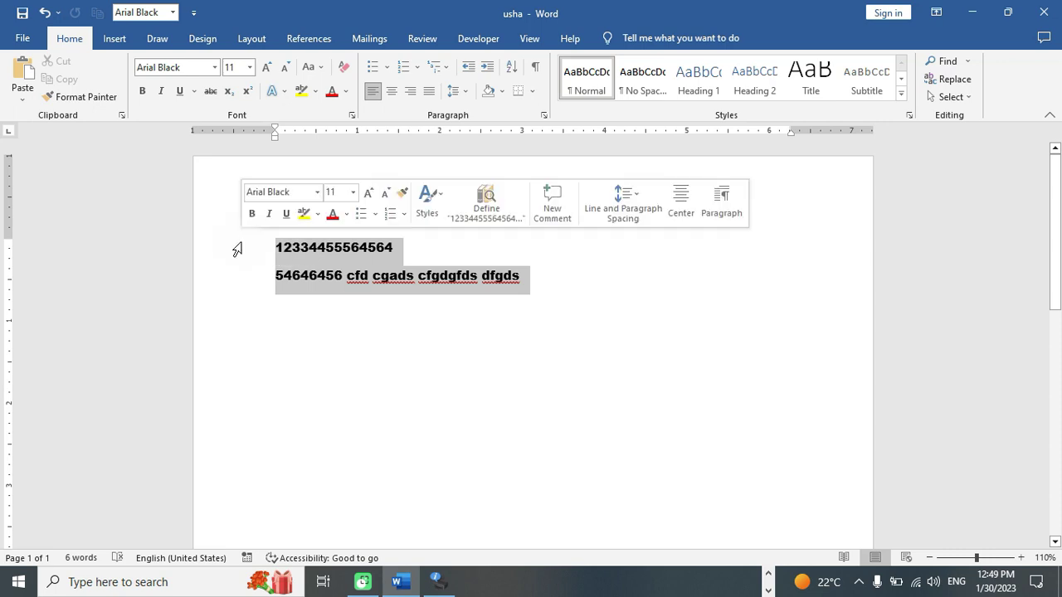
{"action": "left_click", "coordinate": [420, 263]}
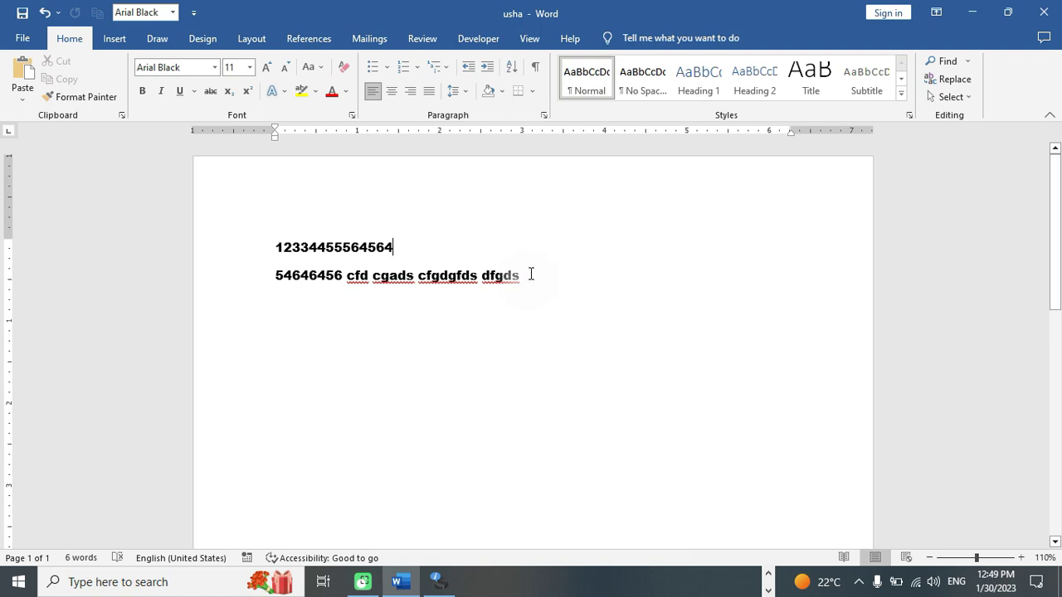
- In Customize Ribbon, rename the Home tab's Clipboard group to 'clip' and apply the change
{"action": "left_click", "coordinate": [23, 40]}
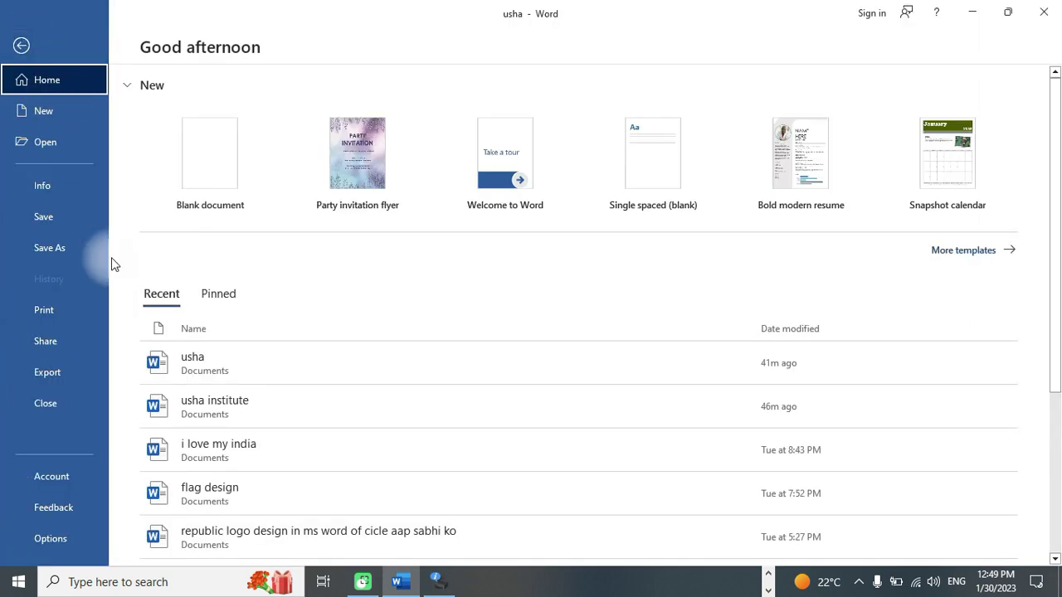
{"action": "left_click", "coordinate": [62, 539]}
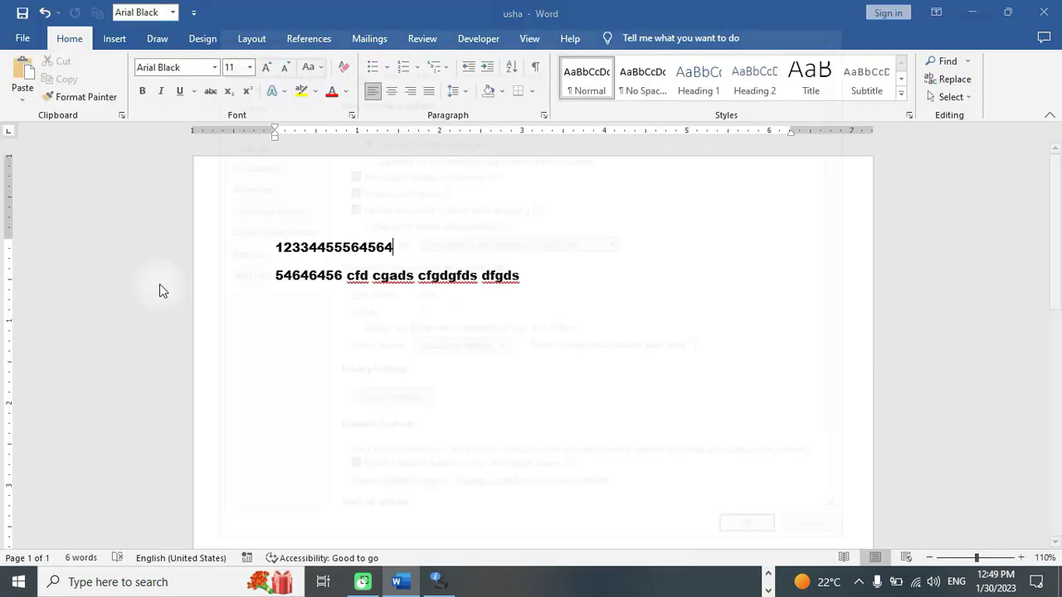
{"action": "left_click", "coordinate": [261, 211]}
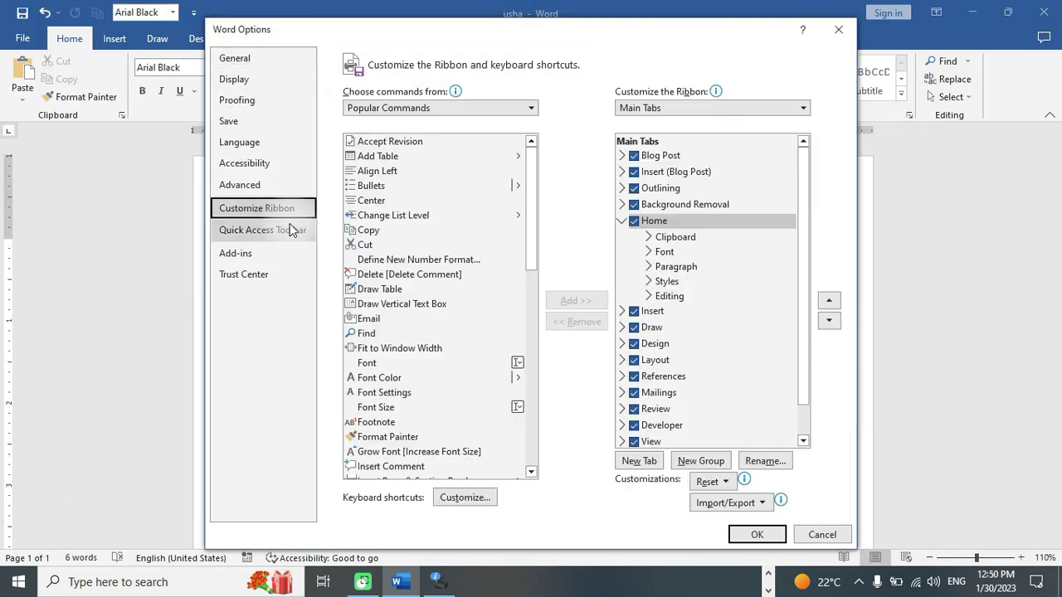
{"action": "scroll", "coordinate": [757, 342], "scroll_direction": "down", "scroll_amount": 1}
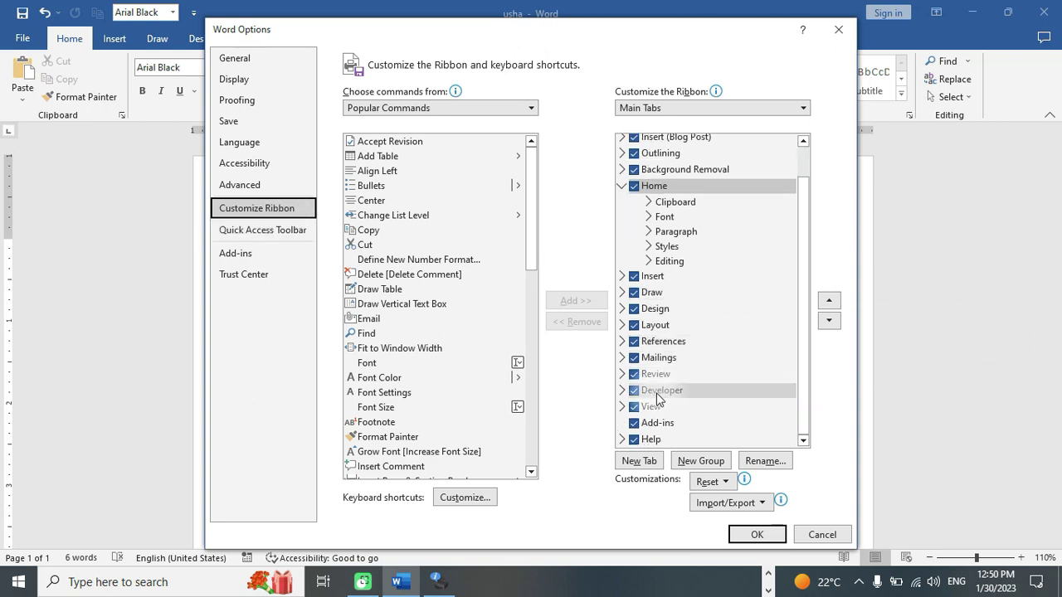
{"action": "scroll", "coordinate": [662, 265], "scroll_direction": "up", "scroll_amount": 1}
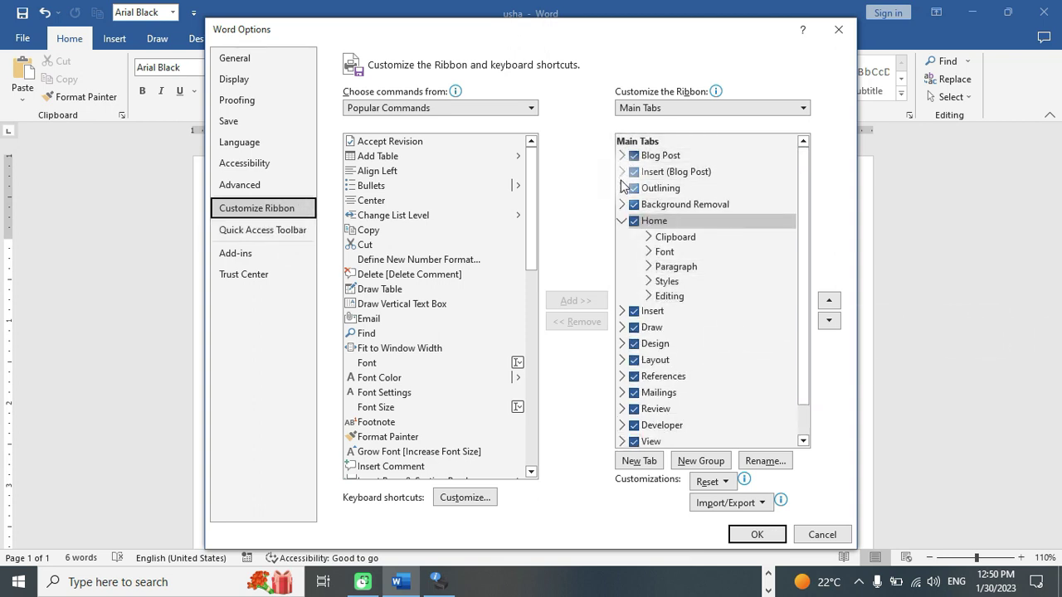
{"action": "left_click", "coordinate": [677, 238]}
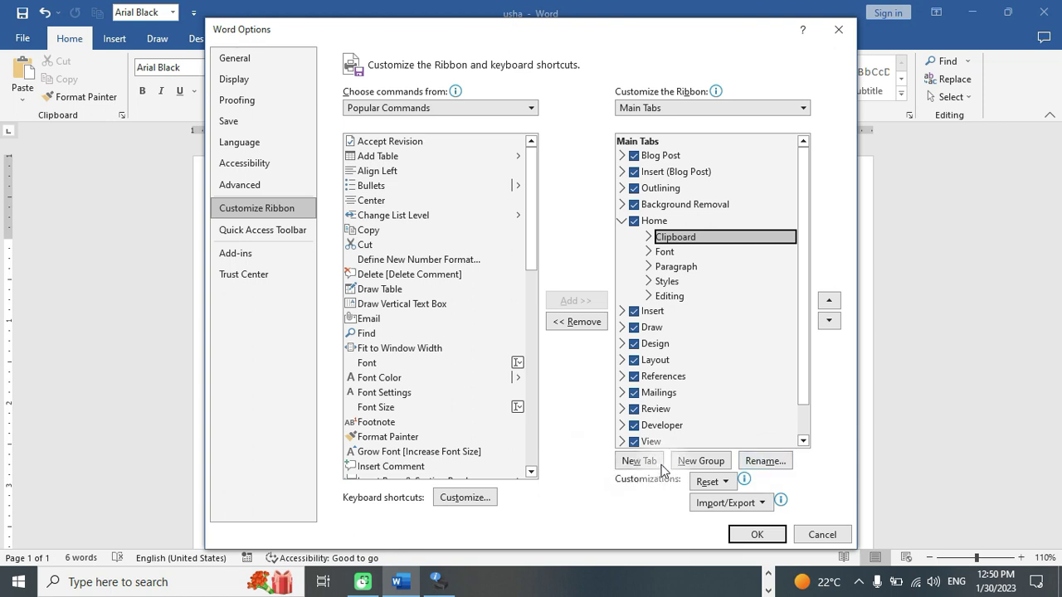
{"action": "left_click", "coordinate": [745, 461]}
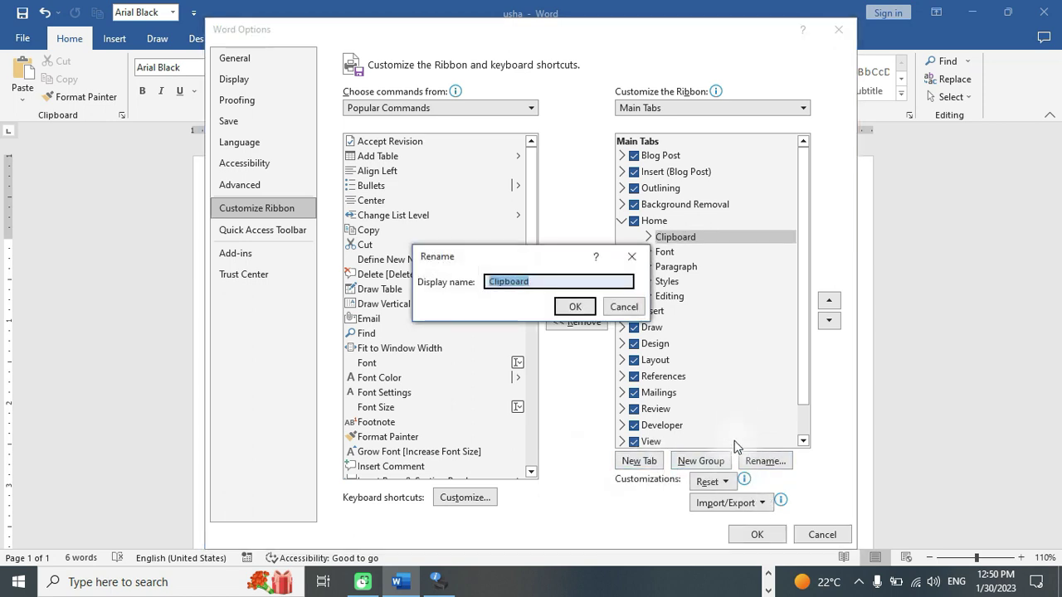
{"action": "type", "text": "clip"}
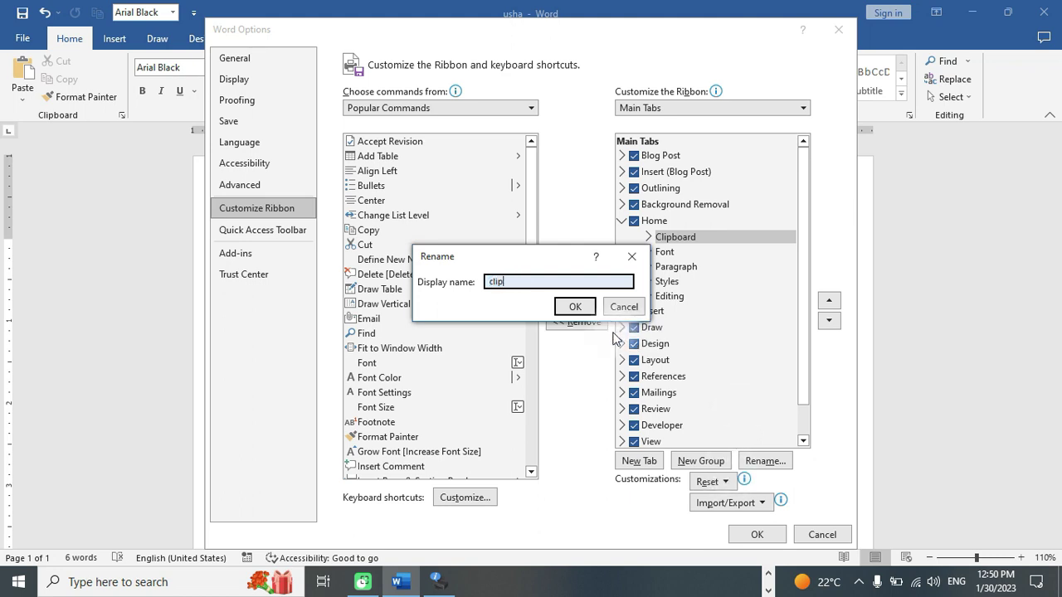
{"action": "left_click", "coordinate": [576, 307]}
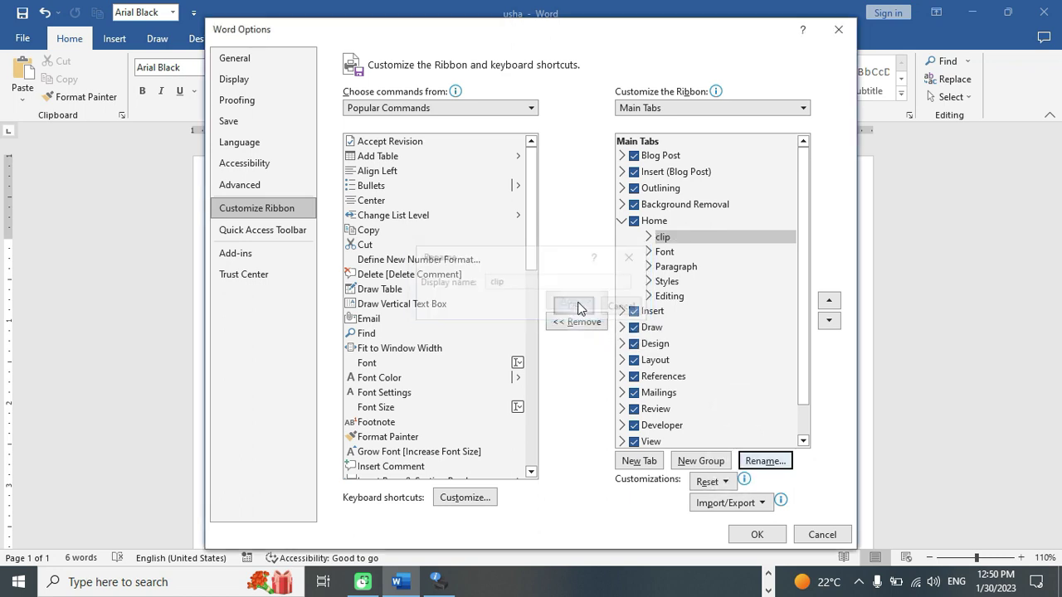
{"action": "left_click", "coordinate": [757, 535]}
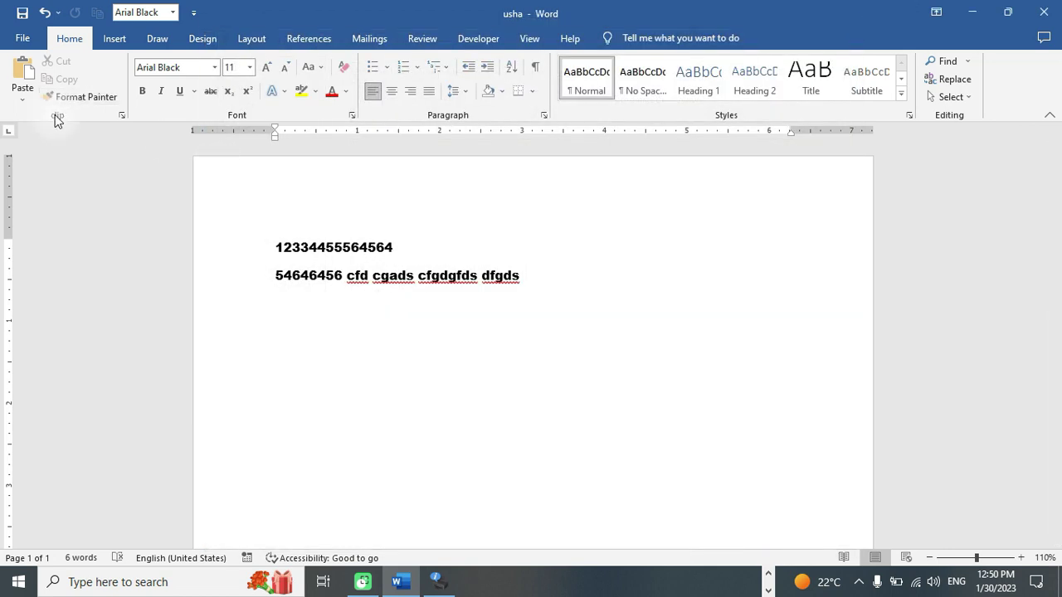
- In Customize Ribbon, rename the Home tab's 'clip' group back to 'Clipboard' and apply
{"action": "left_click", "coordinate": [23, 38]}
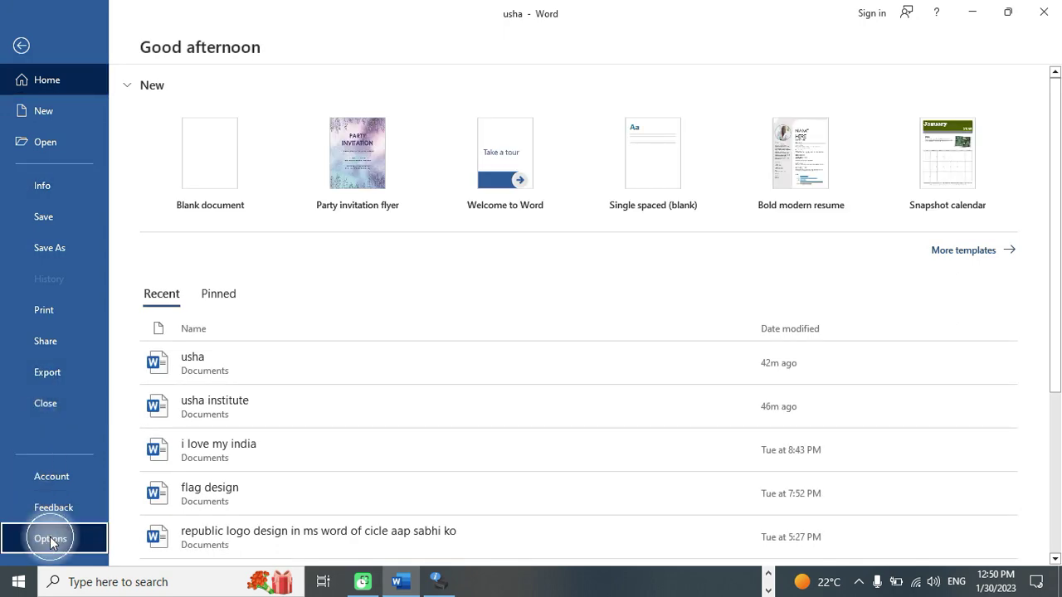
{"action": "left_click", "coordinate": [48, 538]}
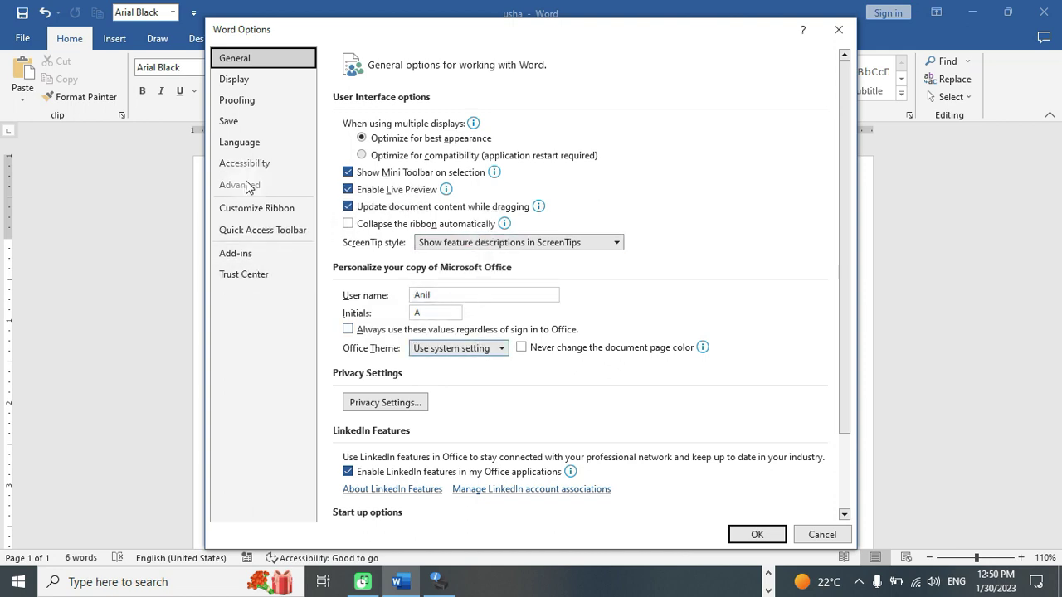
{"action": "left_click", "coordinate": [256, 209]}
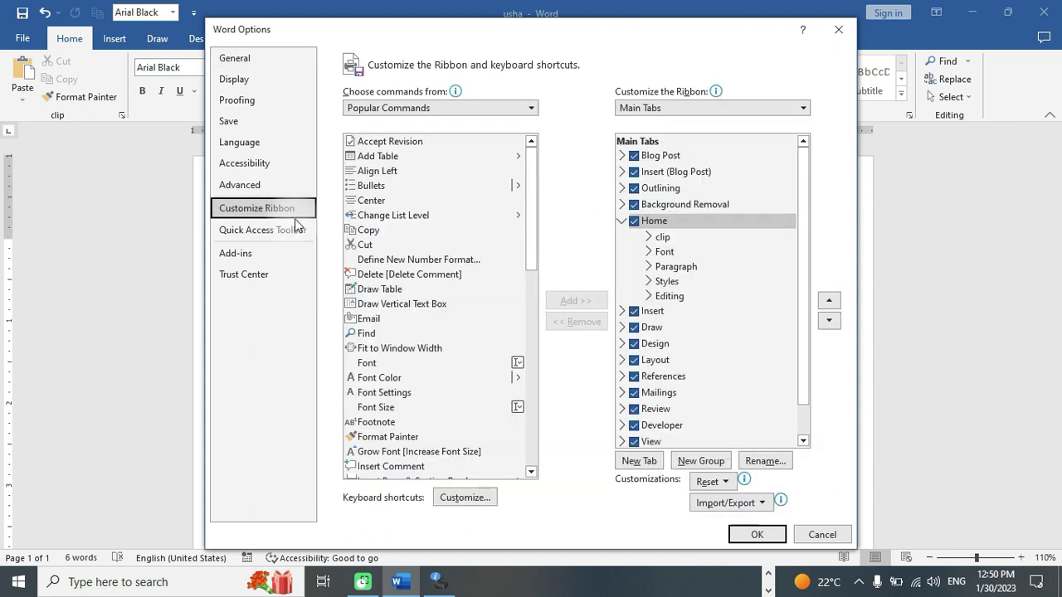
{"action": "left_click", "coordinate": [666, 239]}
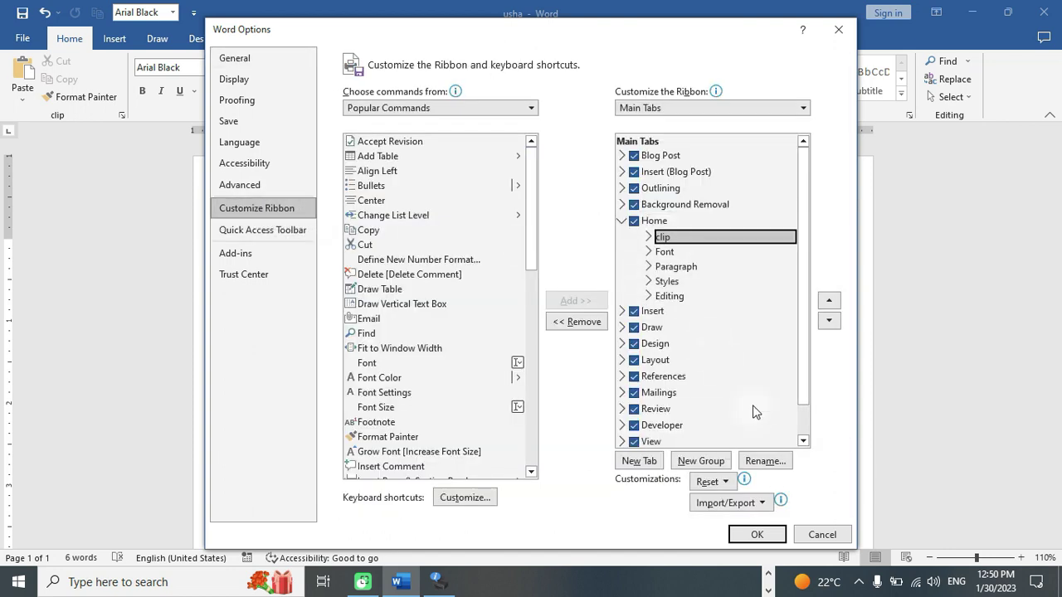
{"action": "left_click", "coordinate": [758, 463]}
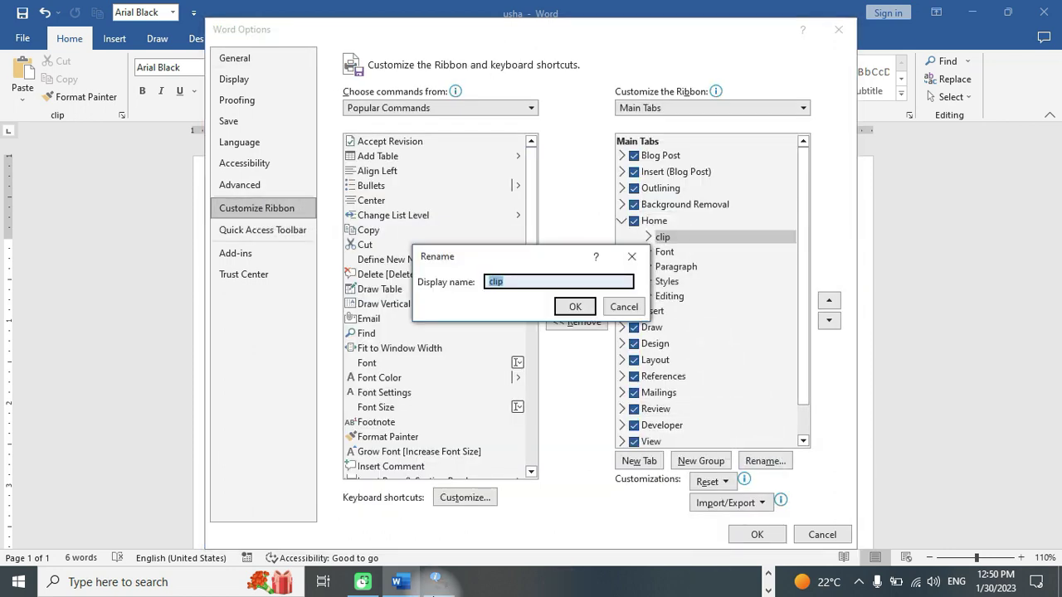
{"action": "key", "text": "BackSpace"}
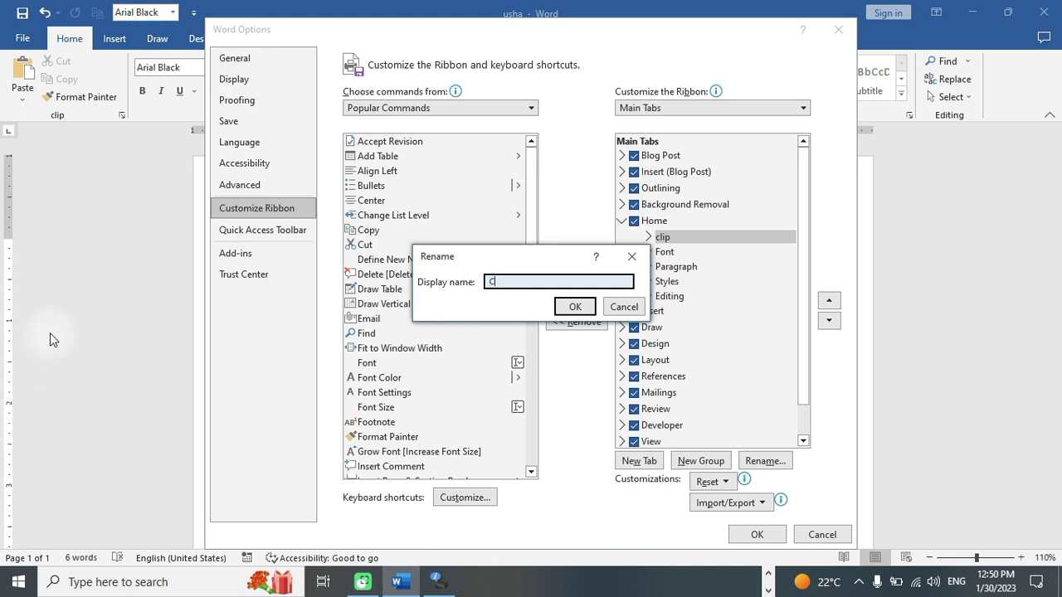
{"action": "type", "text": "Clipba"}
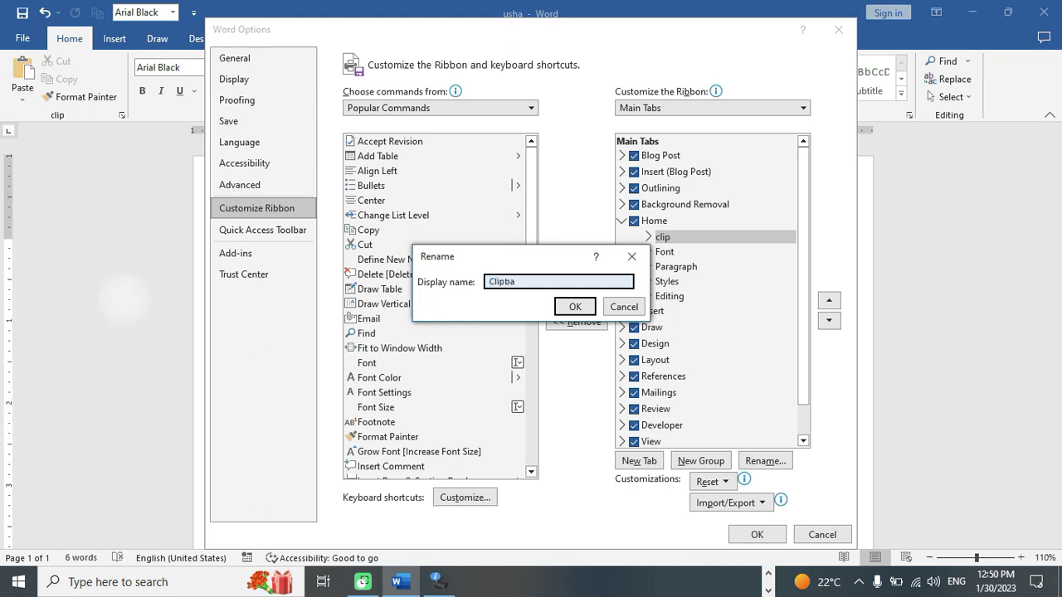
{"action": "key", "text": "BackSpace"}
{"action": "type", "text": "oard"}
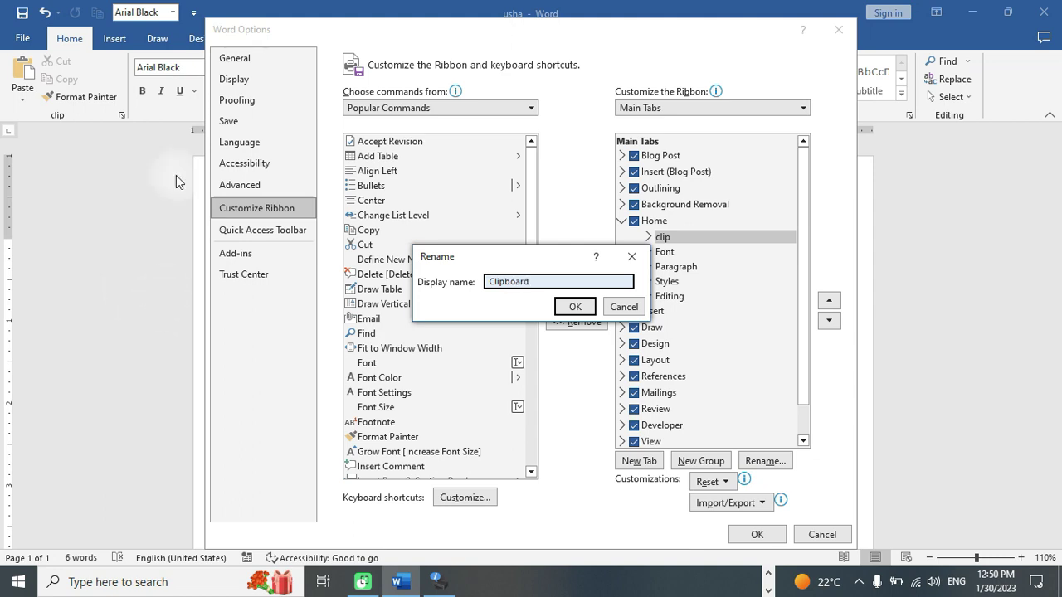
{"action": "left_click", "coordinate": [576, 307]}
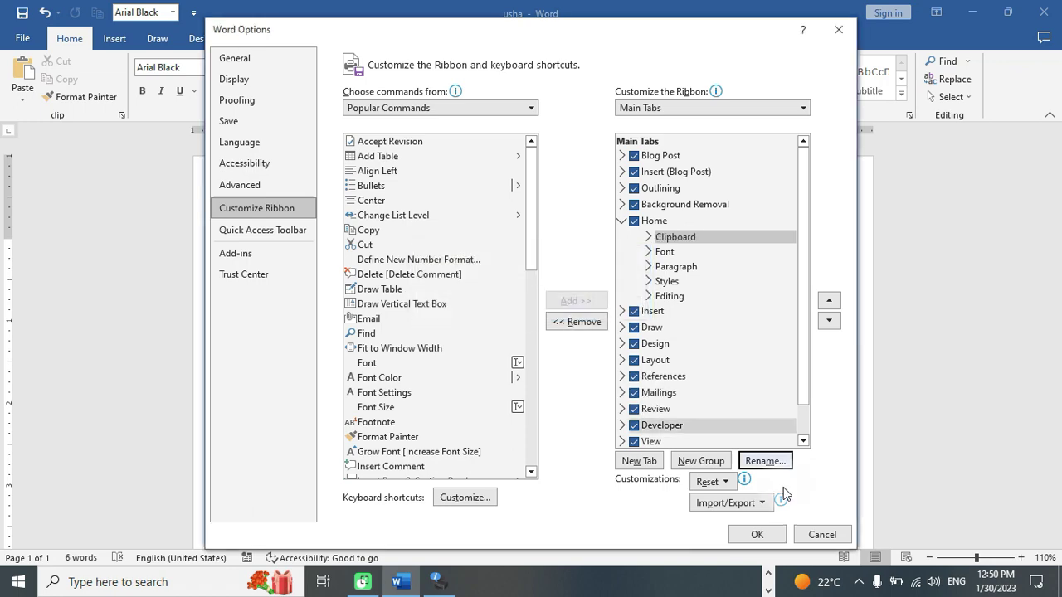
{"action": "left_click", "coordinate": [768, 535]}
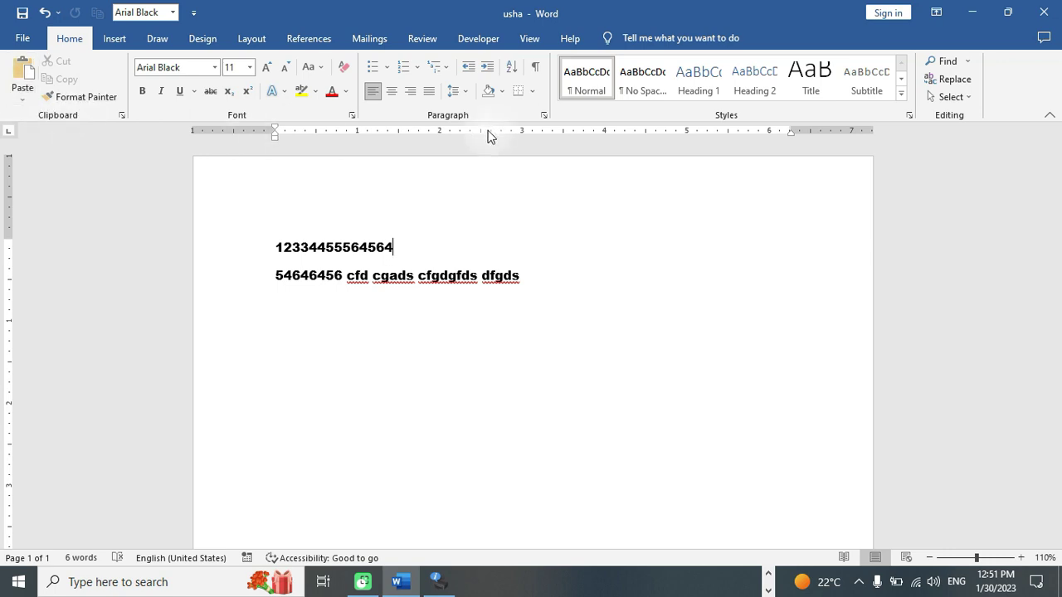
- Delete both existing lines of numbers and text
{"action": "left_click", "coordinate": [517, 270]}
{"action": "left_click_drag", "start_coordinate": [517, 270], "coordinate": [303, 221]}
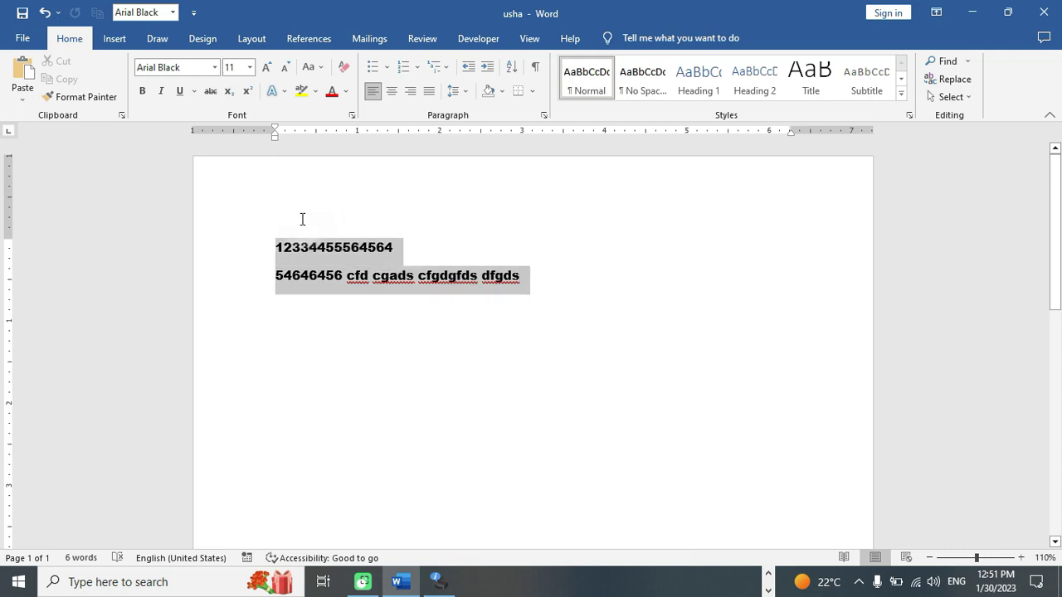
{"action": "key", "text": "Delete"}
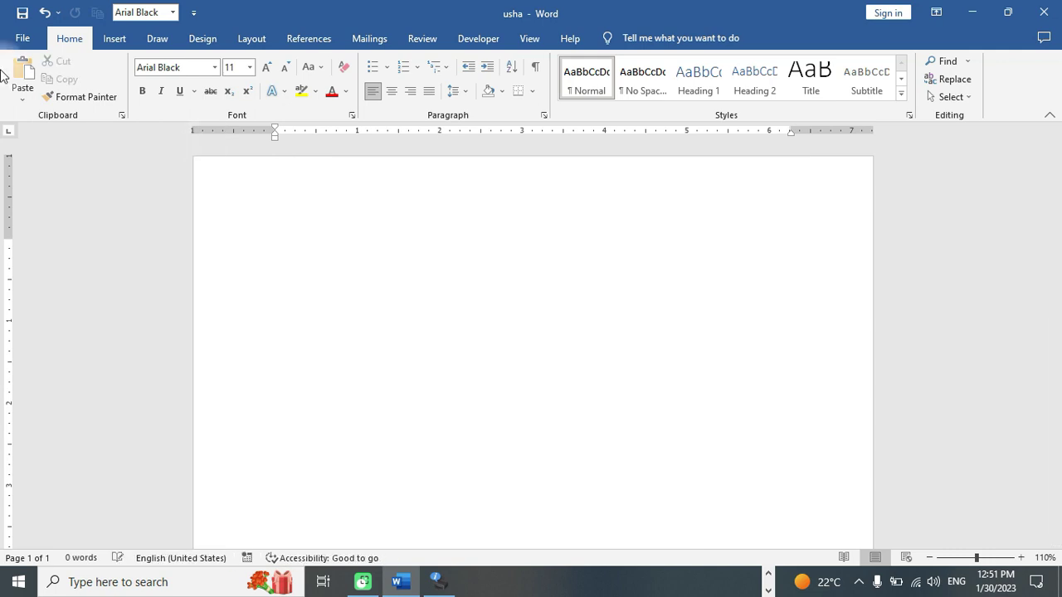
- Generate sample paragraphs with the =rand() formula on the empty first line
{"action": "type", "text": "="}
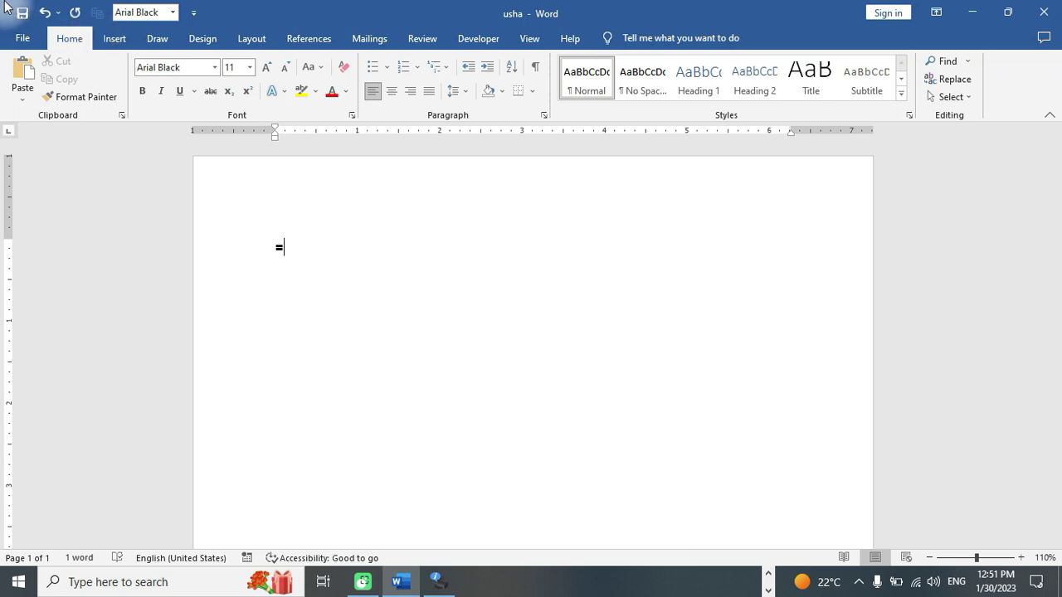
{"action": "type", "text": "rand"}
{"action": "type", "text": "(5"}
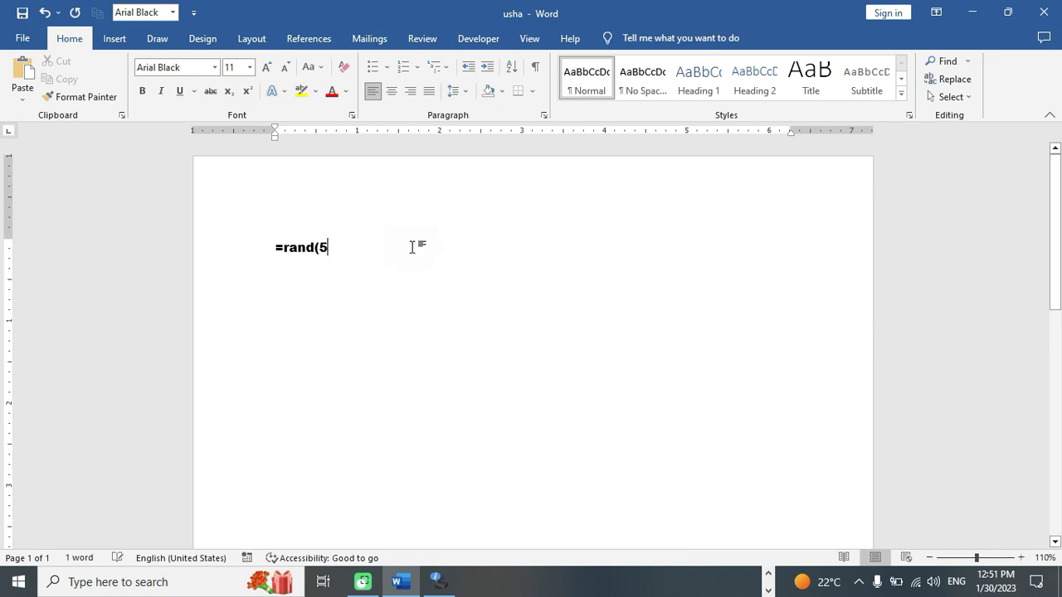
{"action": "key", "text": "BackSpace"}
{"action": "type", "text": ")"}
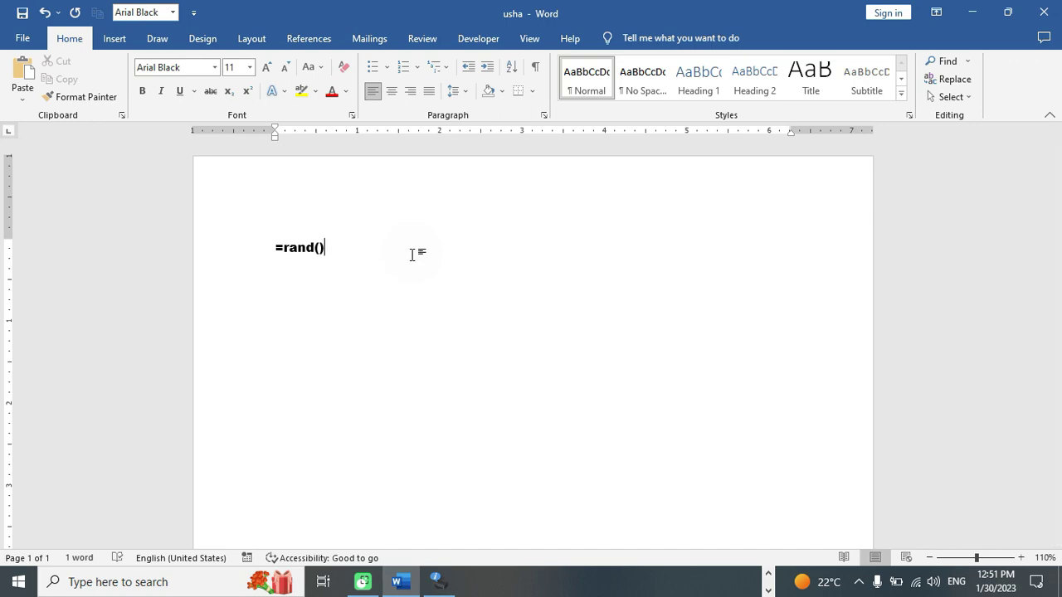
{"action": "key", "text": "Return"}
{"action": "scroll", "coordinate": [409, 291], "scroll_direction": "up", "scroll_amount": 2}
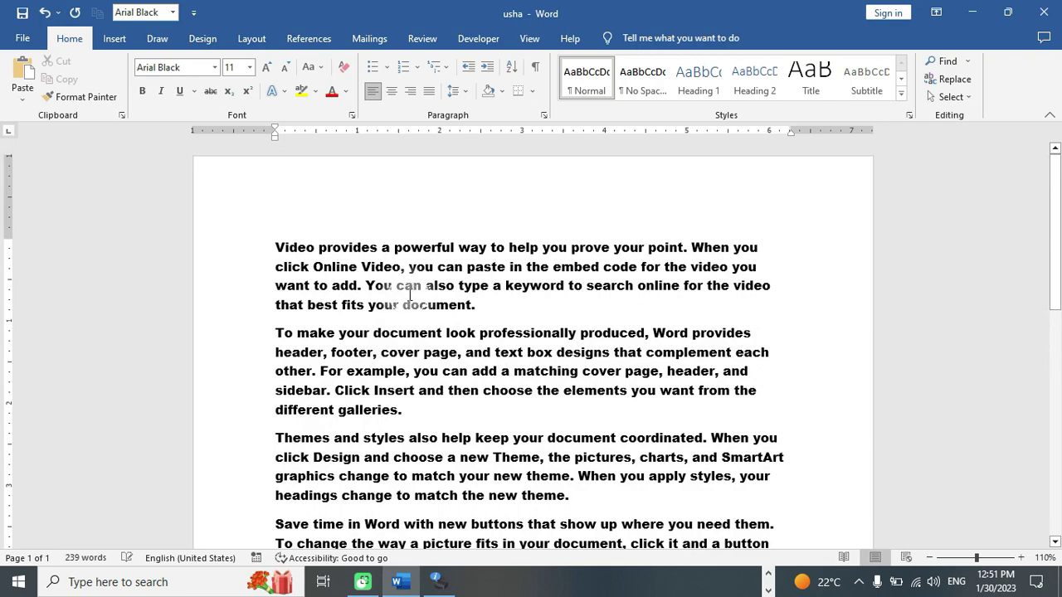
- Cut the opening 'Video provides…' paragraph, then undo the cut to restore it
{"action": "scroll", "coordinate": [430, 343], "scroll_direction": "down", "scroll_amount": 2}
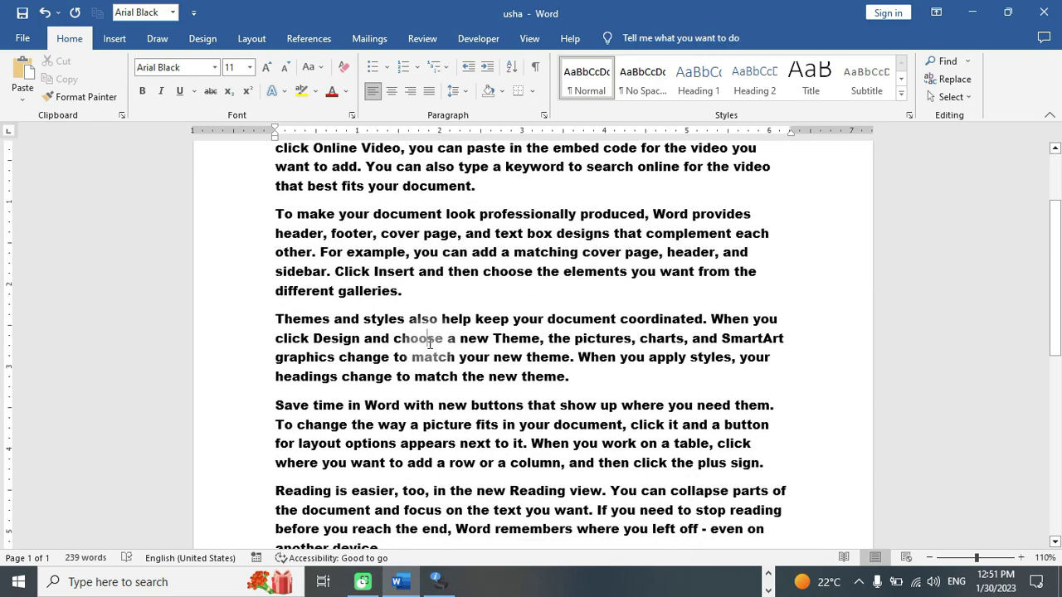
{"action": "scroll", "coordinate": [424, 343], "scroll_direction": "down", "scroll_amount": 3}
{"action": "scroll", "coordinate": [437, 275], "scroll_direction": "up", "scroll_amount": 5}
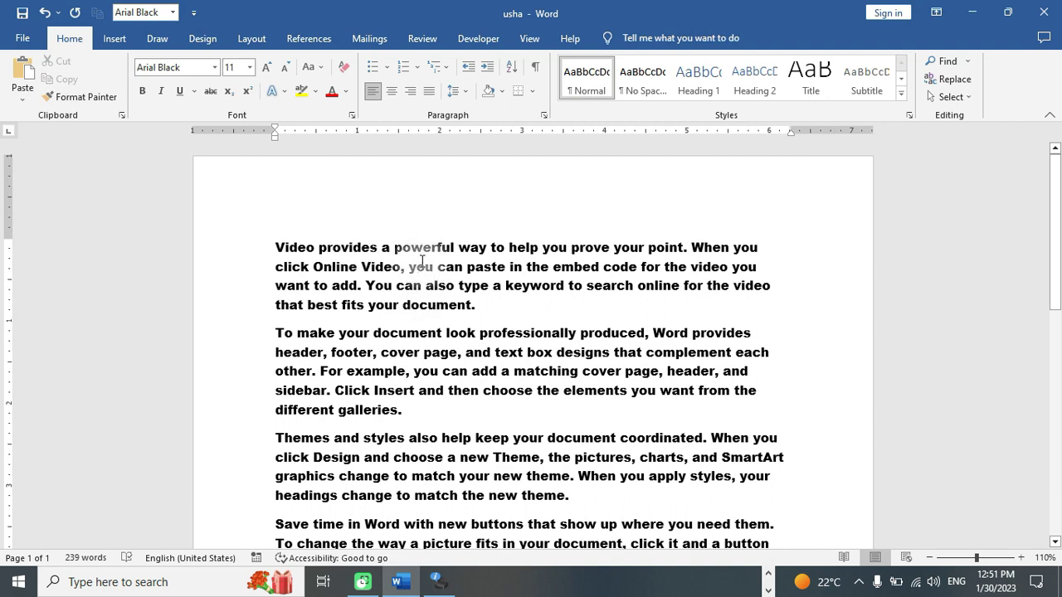
{"action": "left_click", "coordinate": [418, 267]}
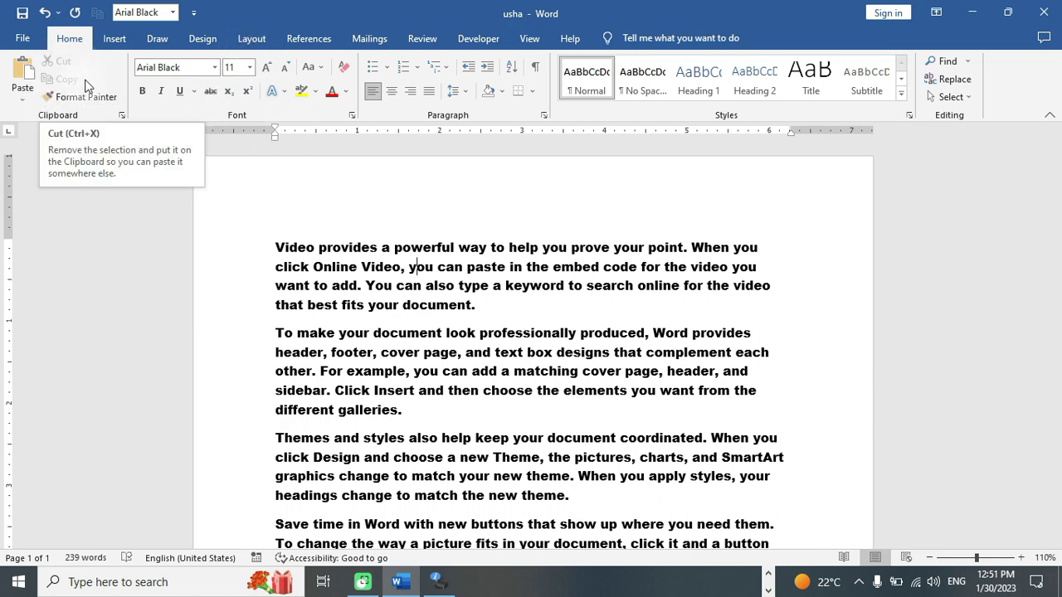
{"action": "left_click", "coordinate": [476, 438]}
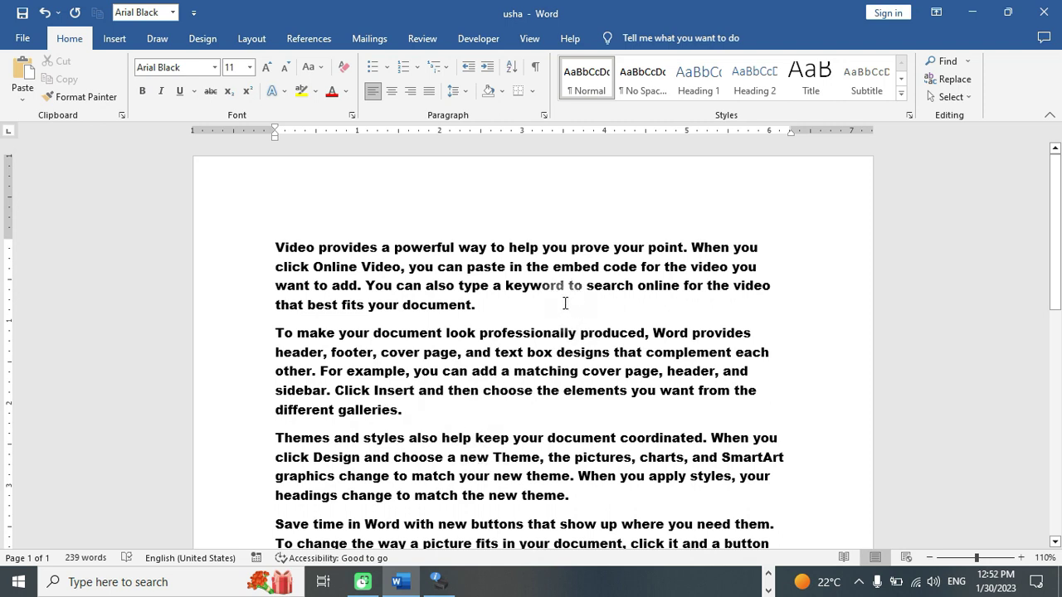
{"action": "left_click_drag", "start_coordinate": [486, 303], "coordinate": [259, 231]}
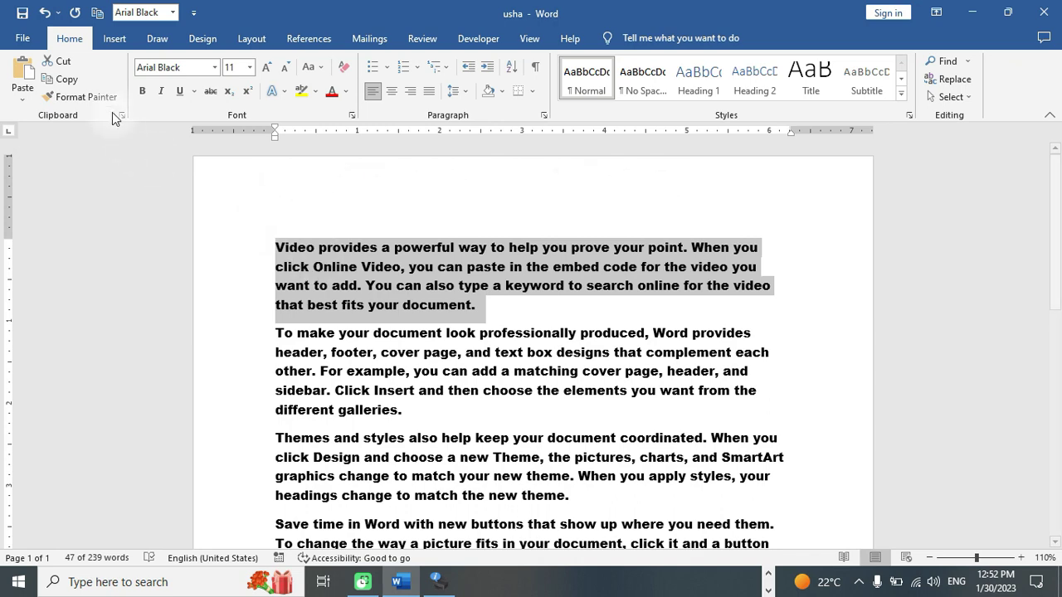
{"action": "left_click", "coordinate": [59, 67]}
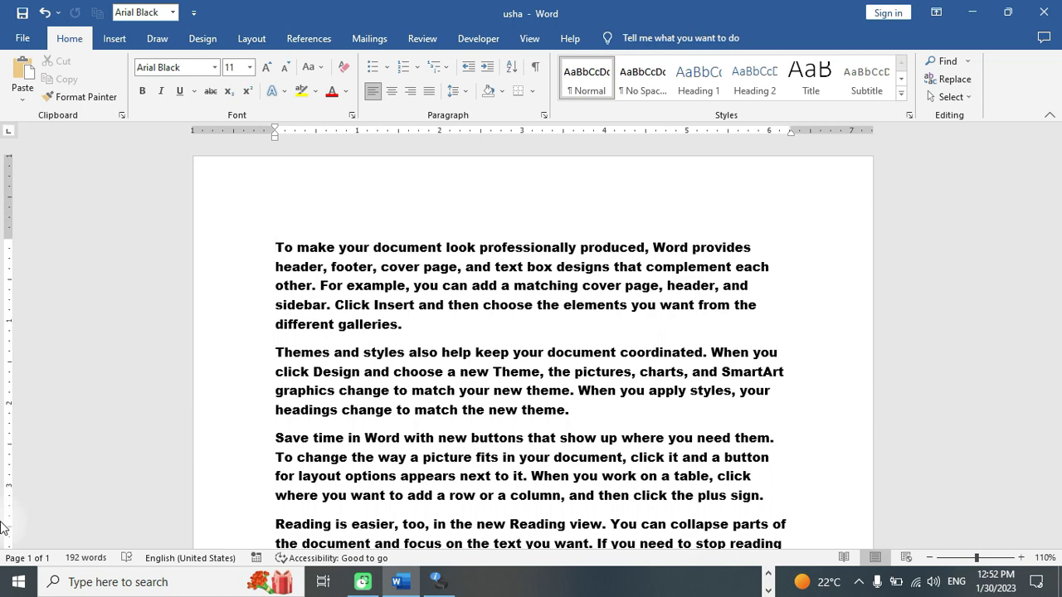
{"action": "key", "text": "ctrl+z"}
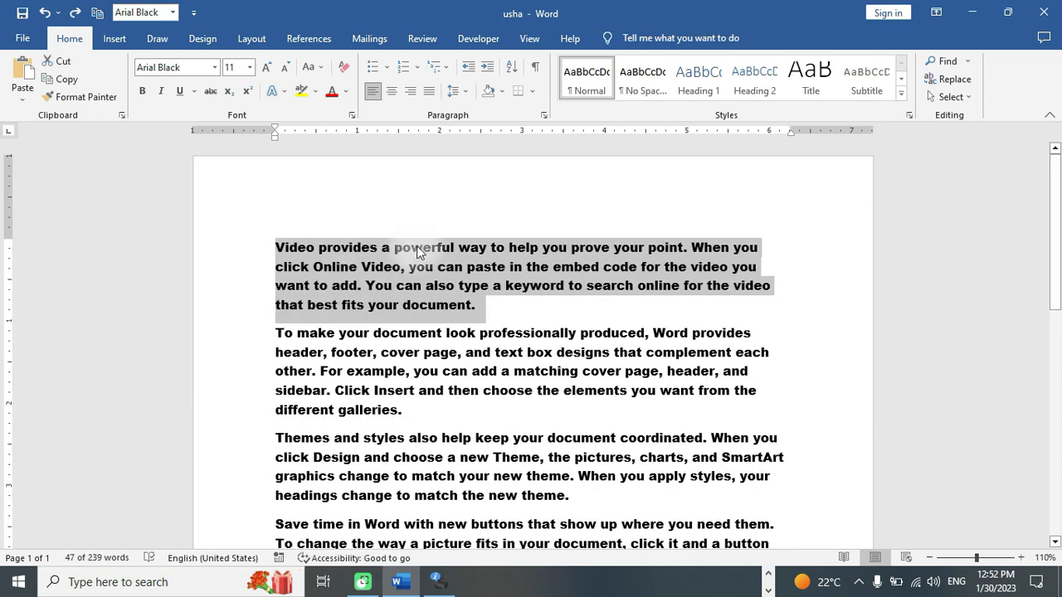
- Reselect the first paragraph, copy it, then cut it from the document
{"action": "left_click", "coordinate": [476, 305]}
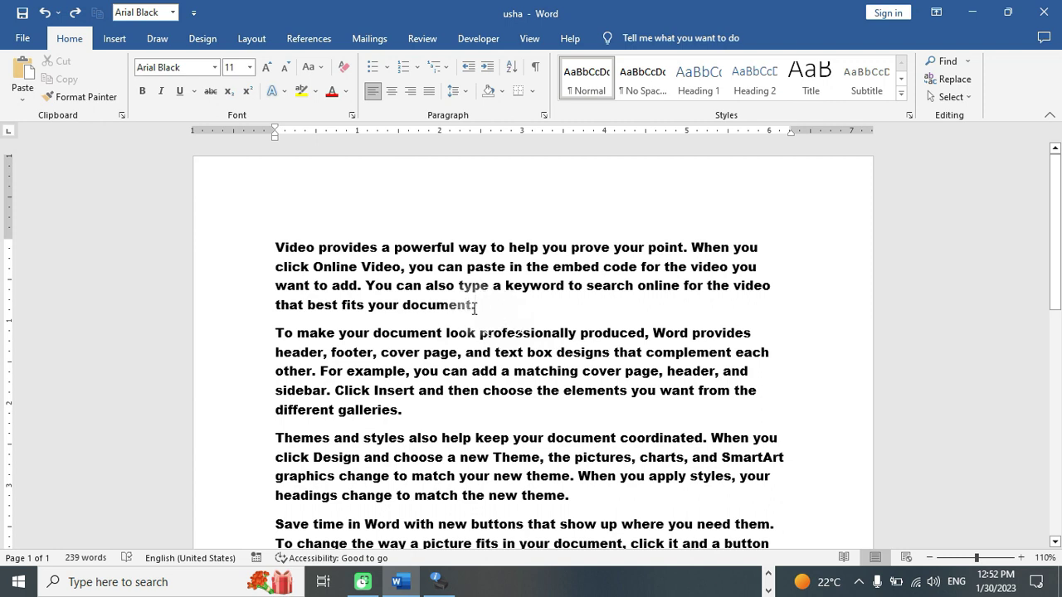
{"action": "left_click_drag", "start_coordinate": [475, 306], "coordinate": [277, 248]}
{"action": "key", "text": "super+c"}
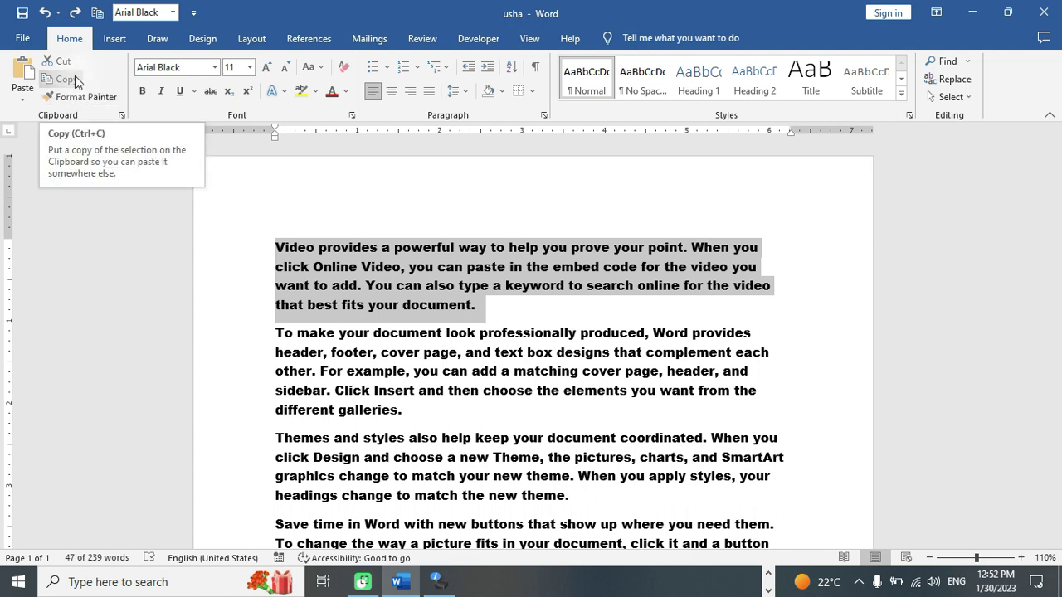
{"action": "left_click", "coordinate": [75, 78]}
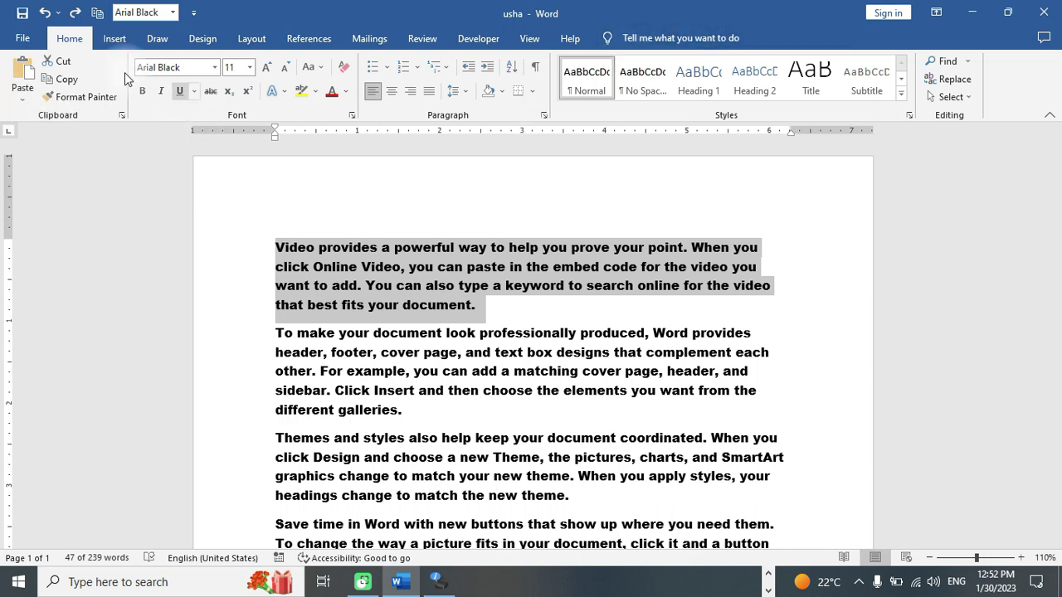
{"action": "left_click", "coordinate": [58, 60]}
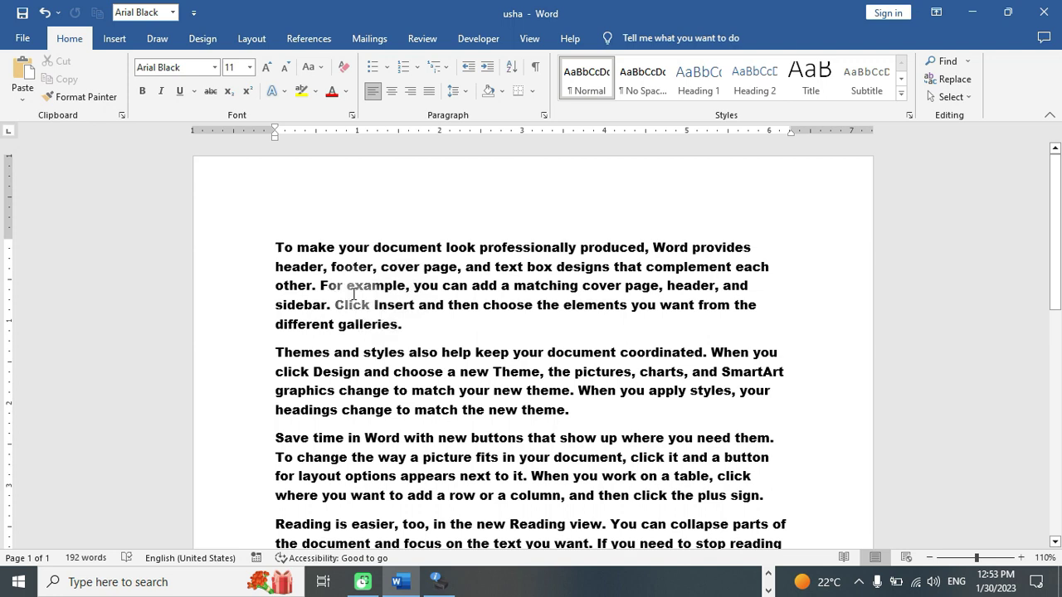
- Paste the 'Video provides…' paragraph back at the top from the Clipboard pane
{"action": "left_click", "coordinate": [123, 114]}
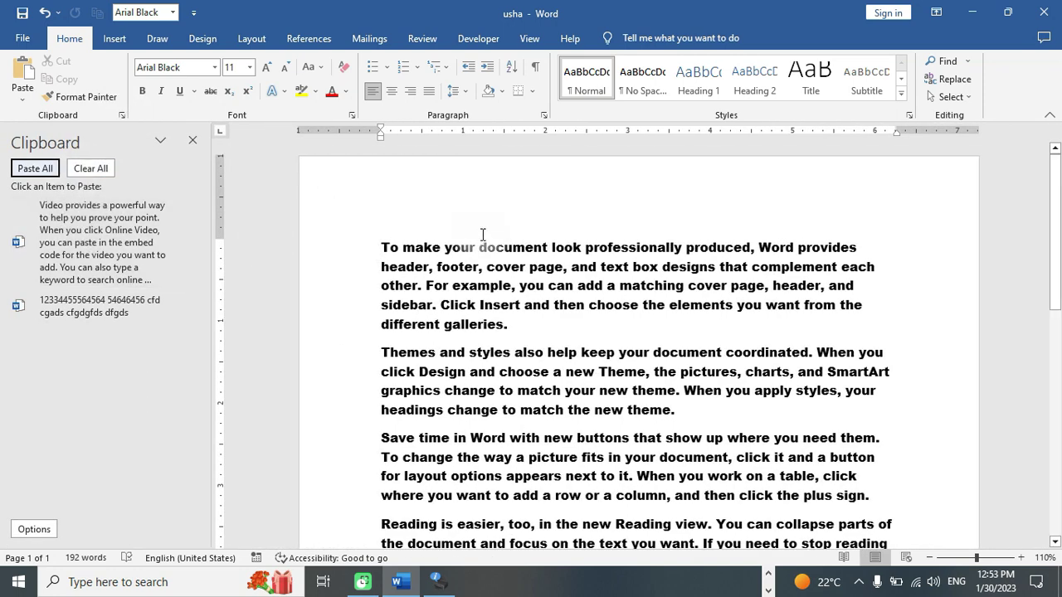
{"action": "left_click", "coordinate": [189, 241]}
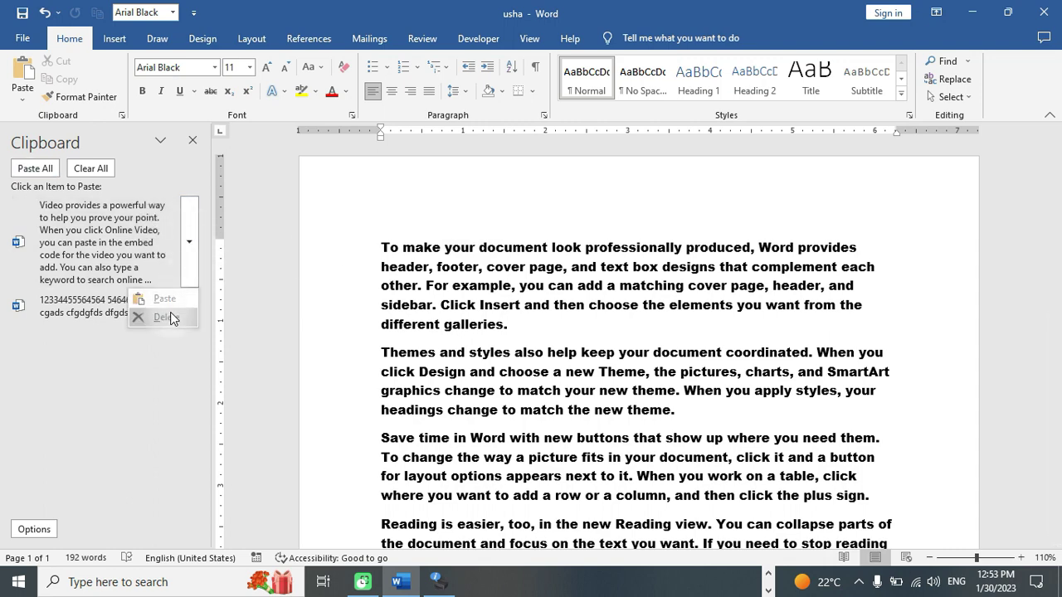
{"action": "left_click", "coordinate": [172, 299]}
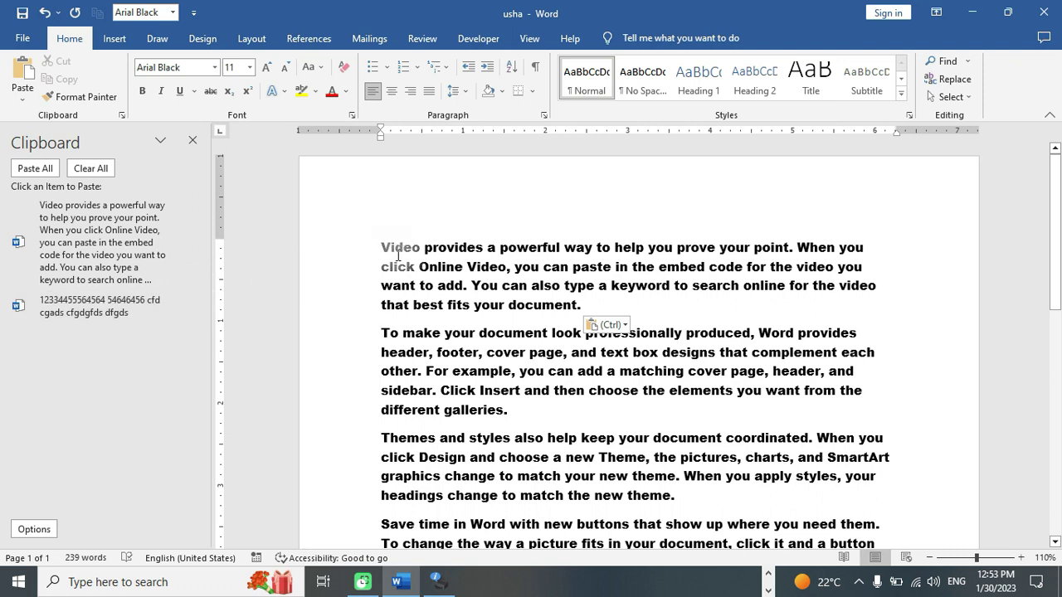
- Delete both entries from the Clipboard pane so it is empty
{"action": "left_click", "coordinate": [392, 267]}
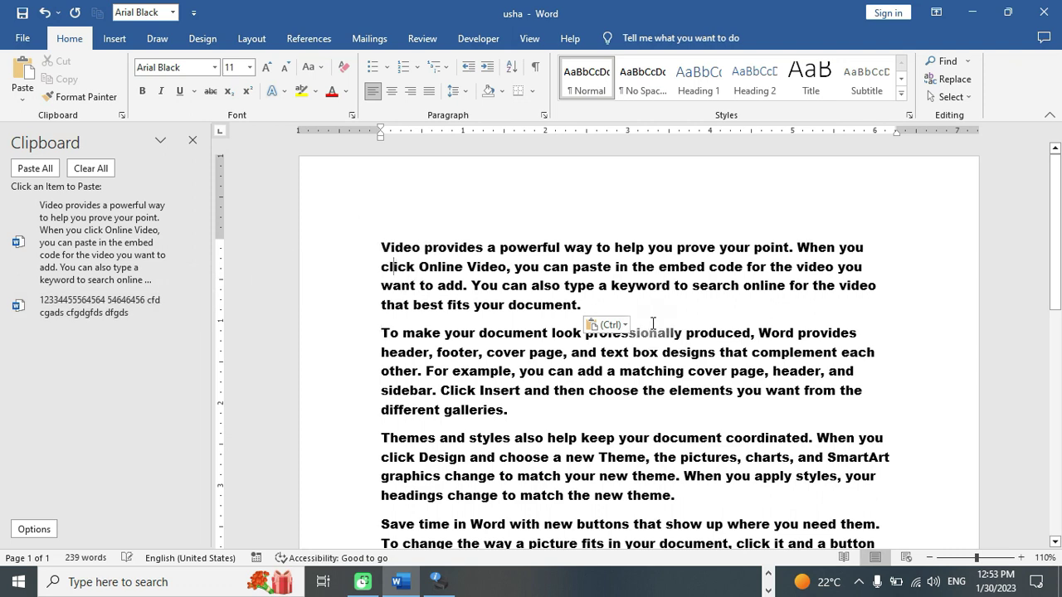
{"action": "left_click", "coordinate": [189, 242]}
{"action": "left_click", "coordinate": [170, 320]}
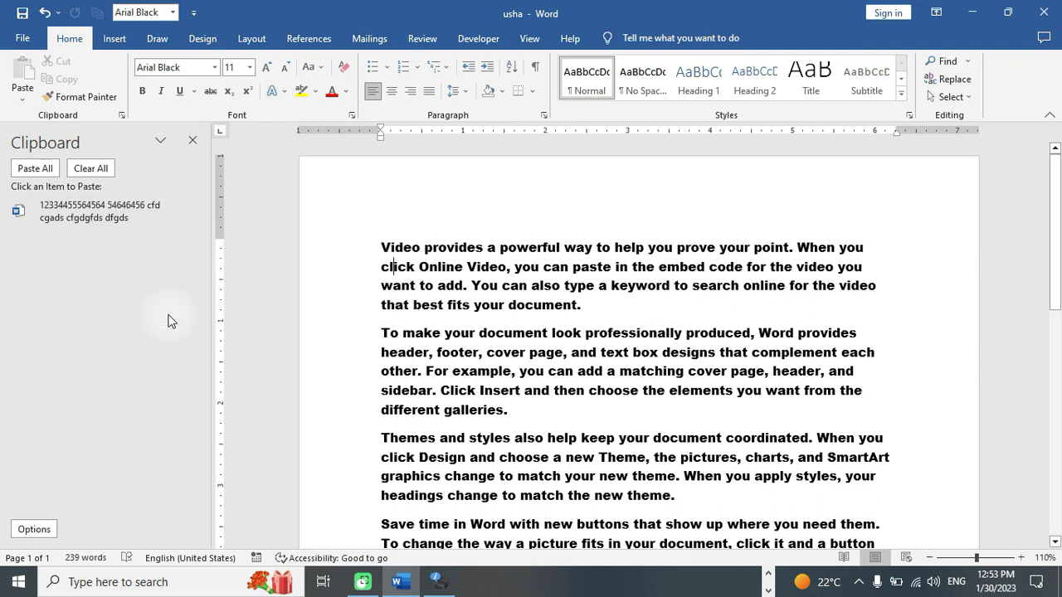
{"action": "left_click", "coordinate": [189, 211]}
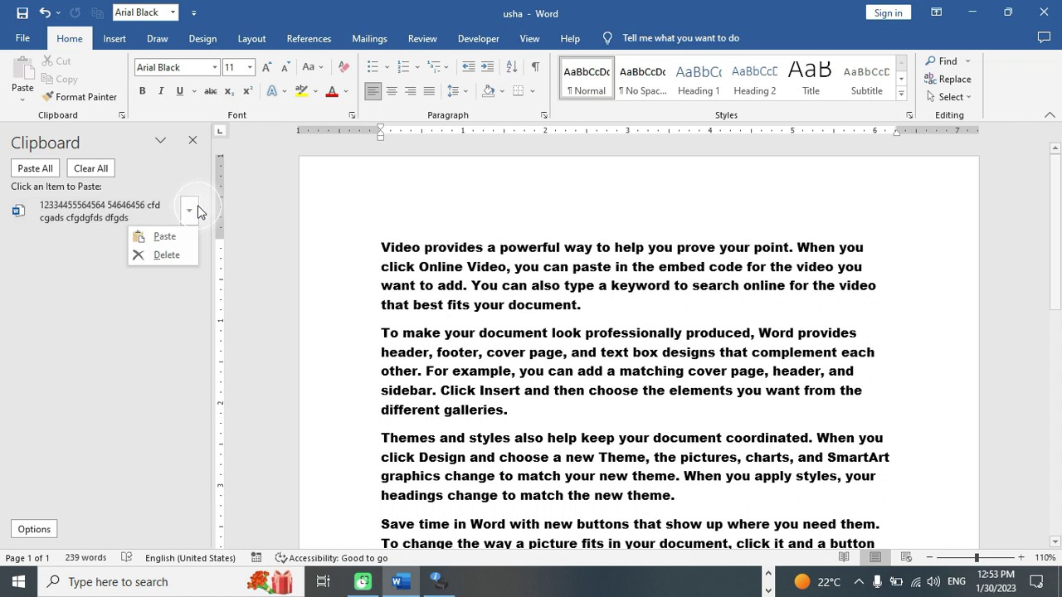
{"action": "left_click", "coordinate": [167, 255]}
- Select the entire first 'Video provides…' paragraph
{"action": "left_click", "coordinate": [509, 306]}
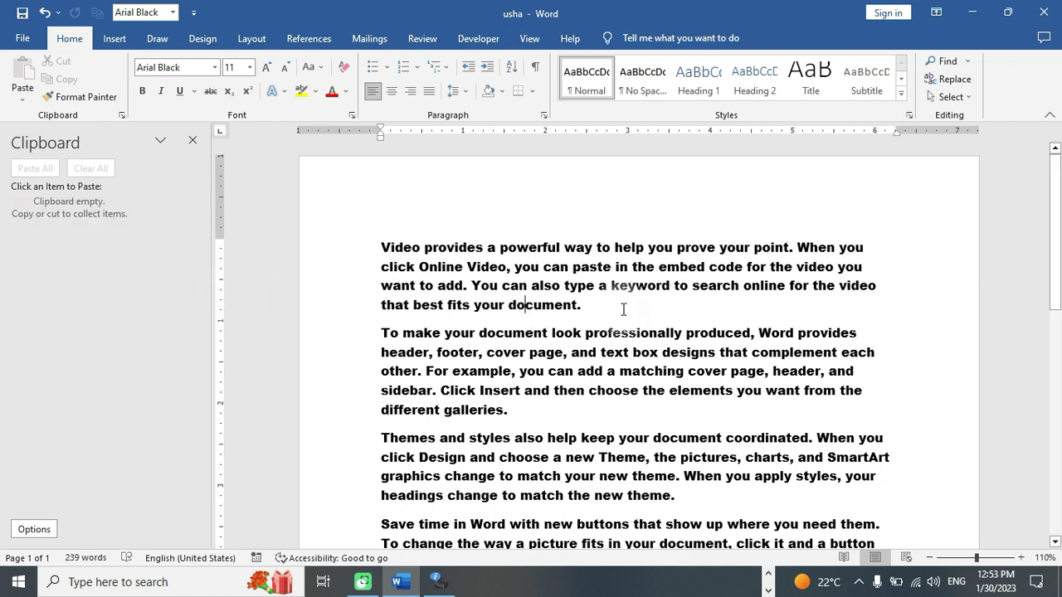
{"action": "left_click", "coordinate": [616, 312]}
{"action": "left_click_drag", "start_coordinate": [617, 312], "coordinate": [374, 218]}
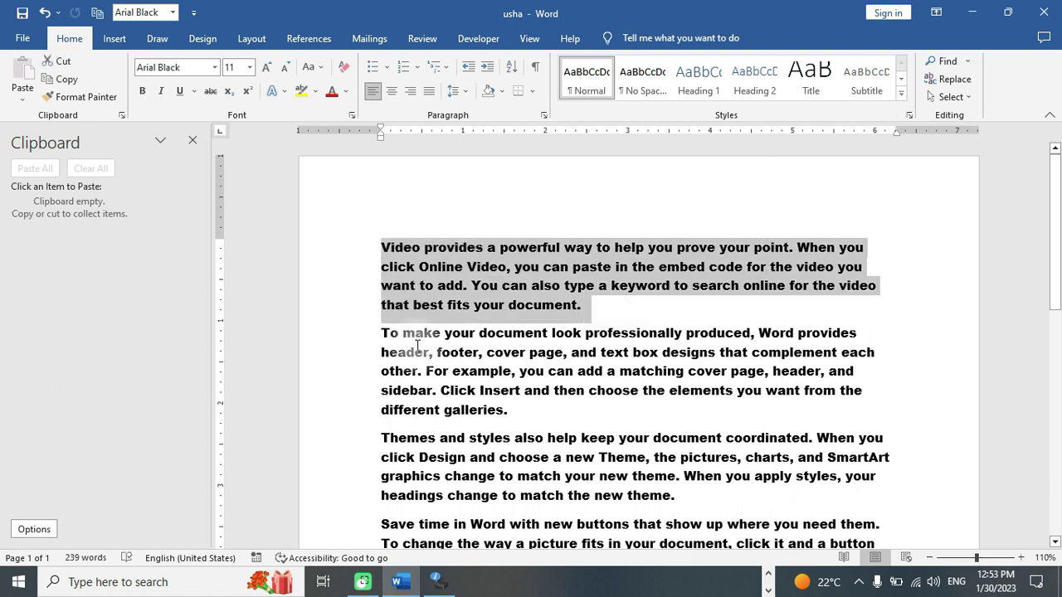
- Copy the selected 'Video provides…' paragraph with Copy on the Home tab, then deselect it
{"action": "left_click", "coordinate": [47, 79]}
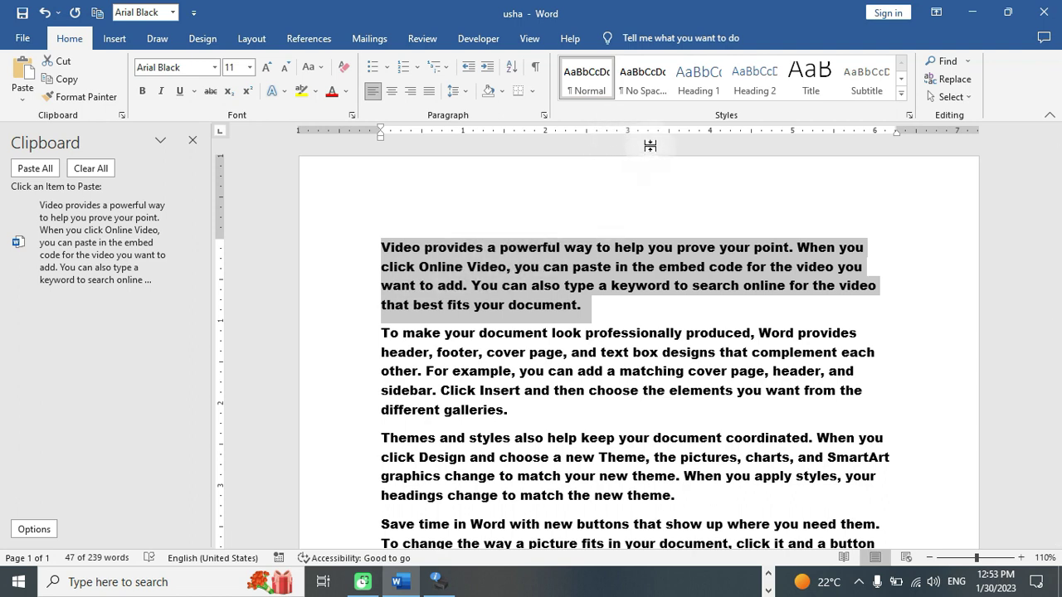
{"action": "left_click", "coordinate": [621, 300]}
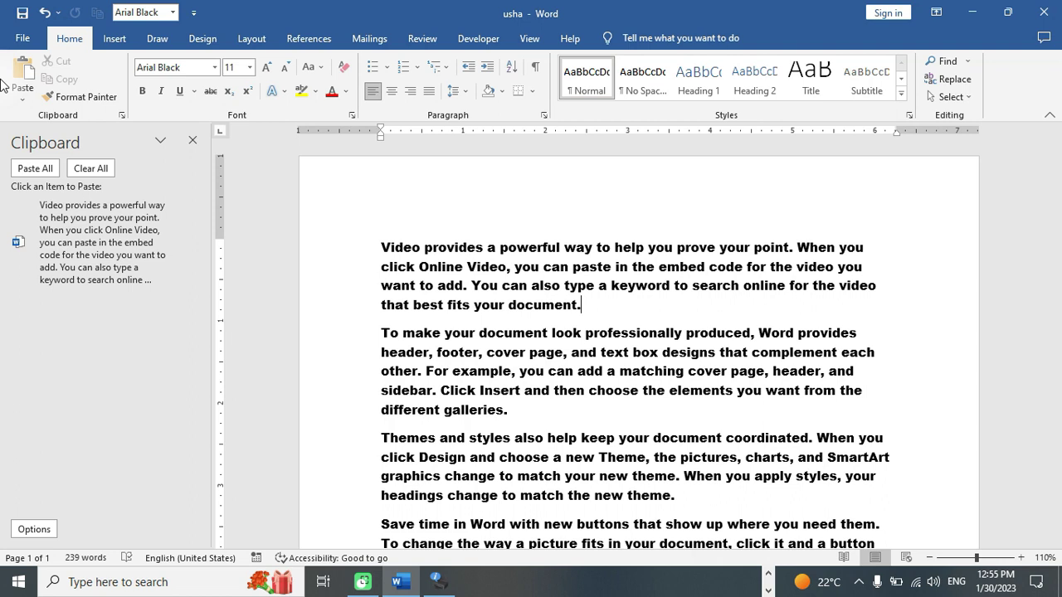
{"action": "left_click", "coordinate": [251, 220]}
{"action": "left_click", "coordinate": [515, 204]}
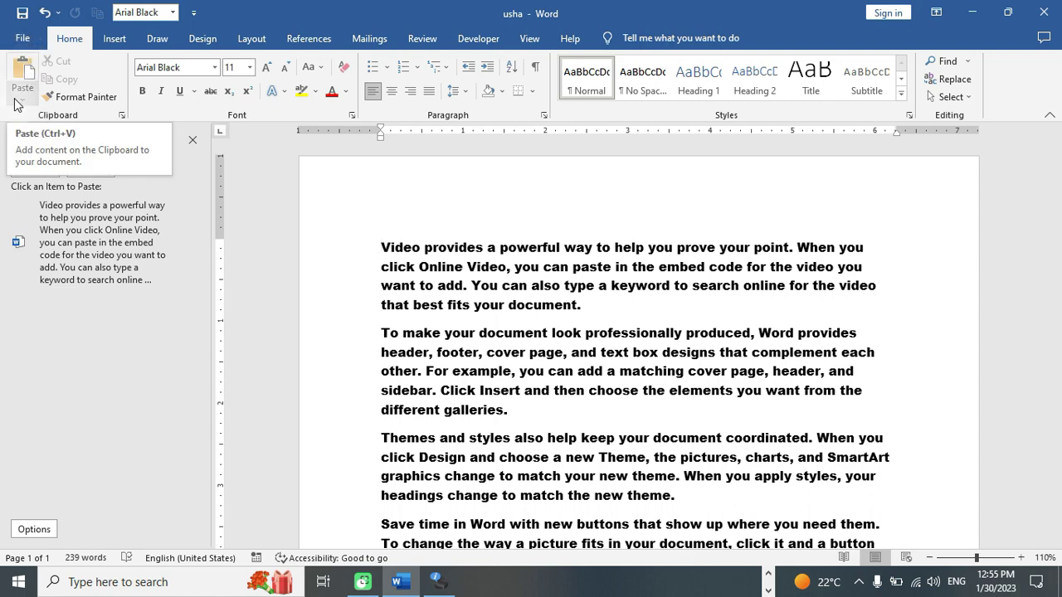
- Paste the paragraph twice, once keeping source formatting and once with Merge Formatting
{"action": "left_click", "coordinate": [19, 100]}
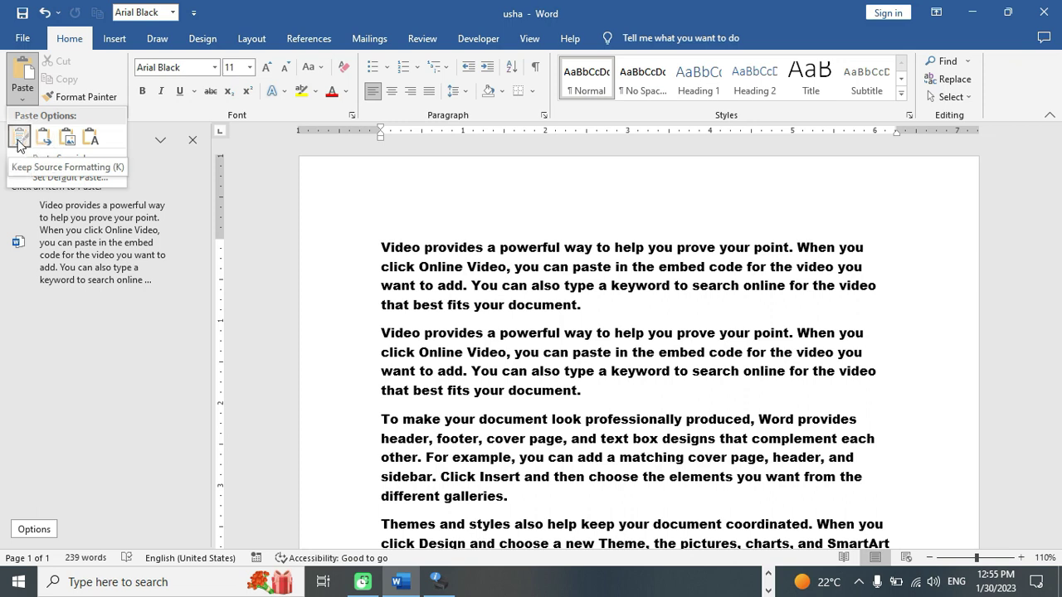
{"action": "left_click", "coordinate": [19, 139]}
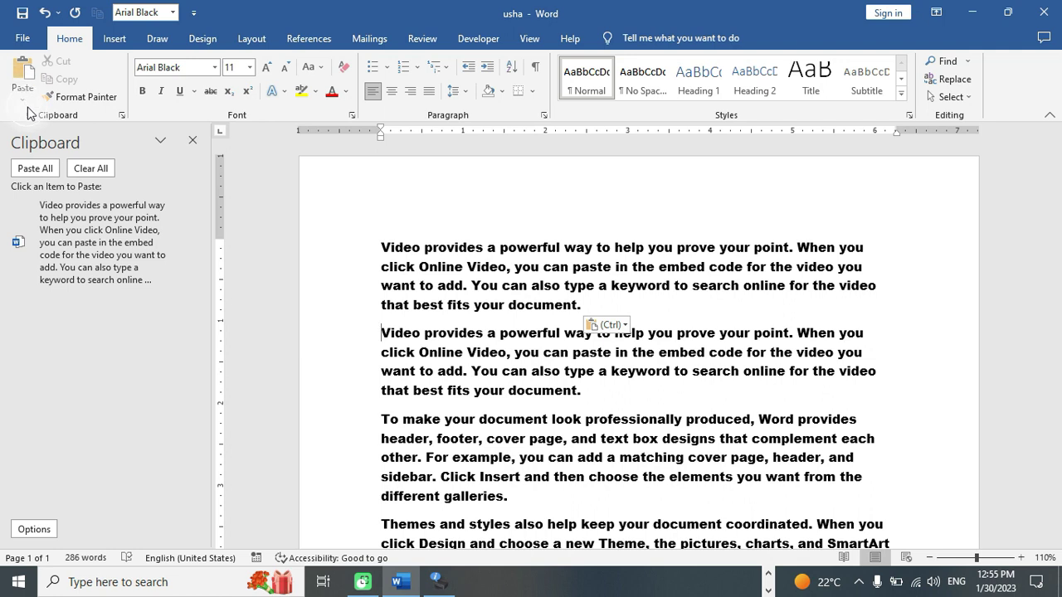
{"action": "left_click", "coordinate": [24, 101]}
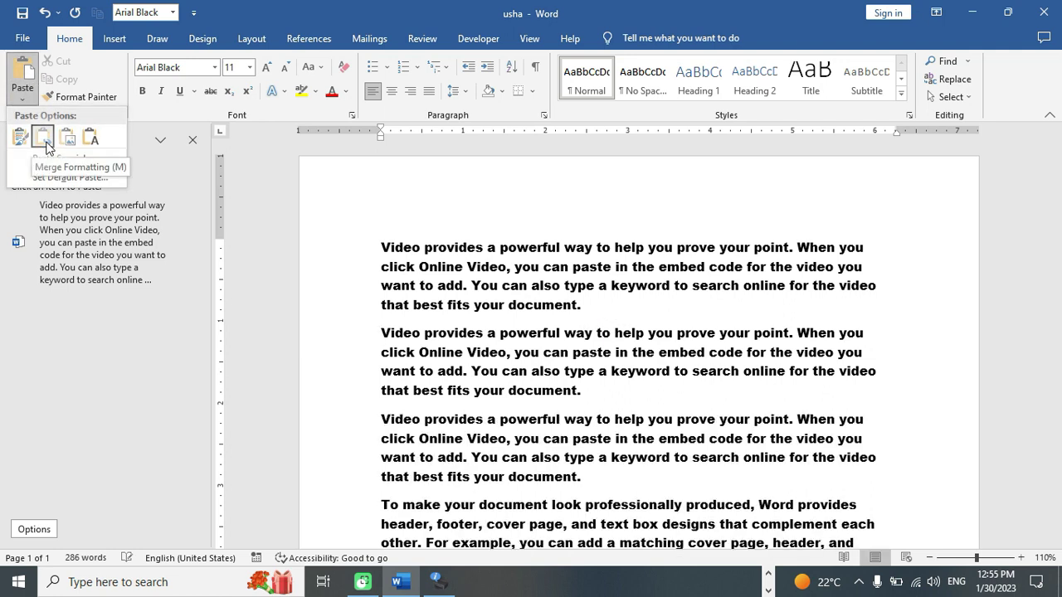
{"action": "left_click", "coordinate": [46, 143]}
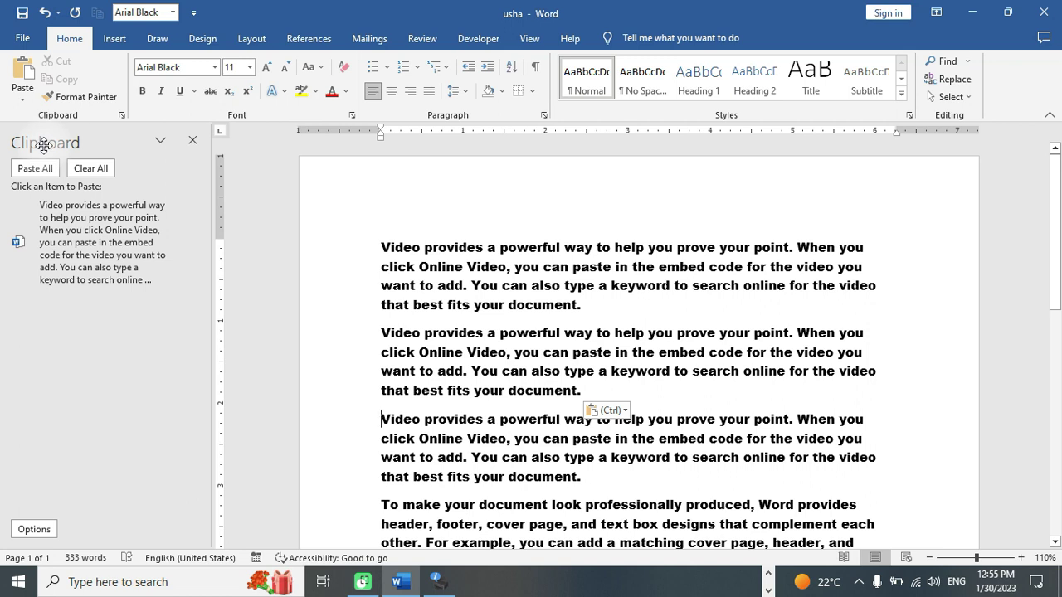
{"action": "left_click", "coordinate": [23, 99]}
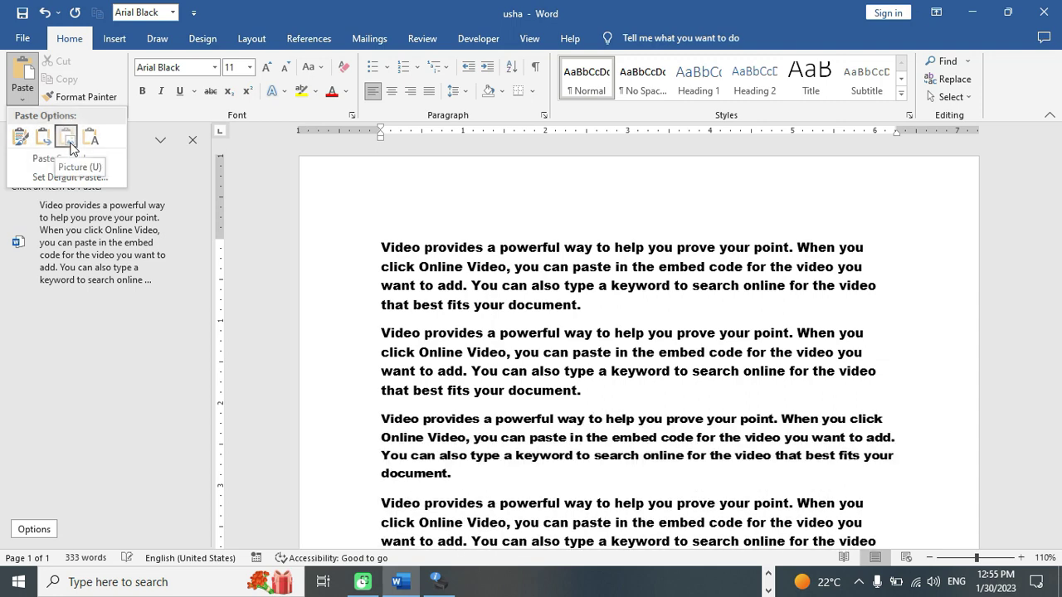
{"action": "left_click", "coordinate": [70, 147]}
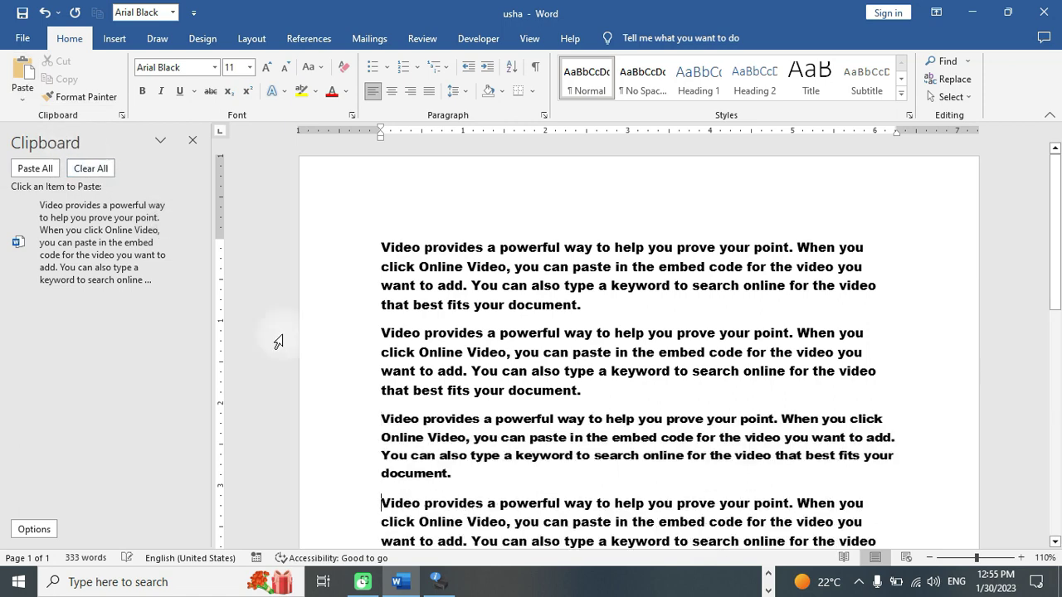
{"action": "scroll", "coordinate": [422, 413], "scroll_direction": "down", "scroll_amount": 3}
{"action": "scroll", "coordinate": [421, 412], "scroll_direction": "down", "scroll_amount": 2}
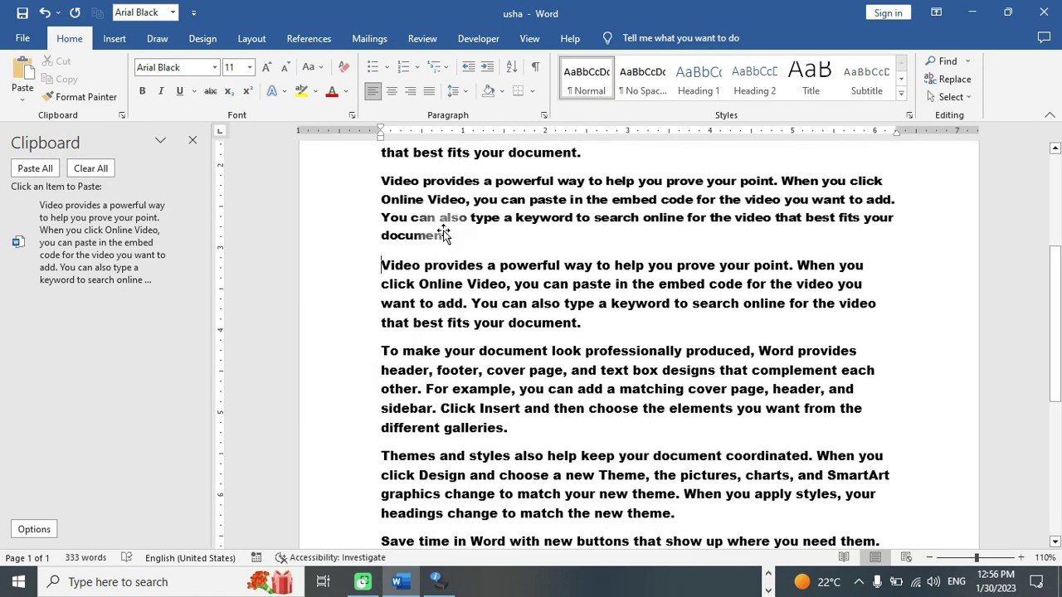
{"action": "left_click", "coordinate": [452, 232]}
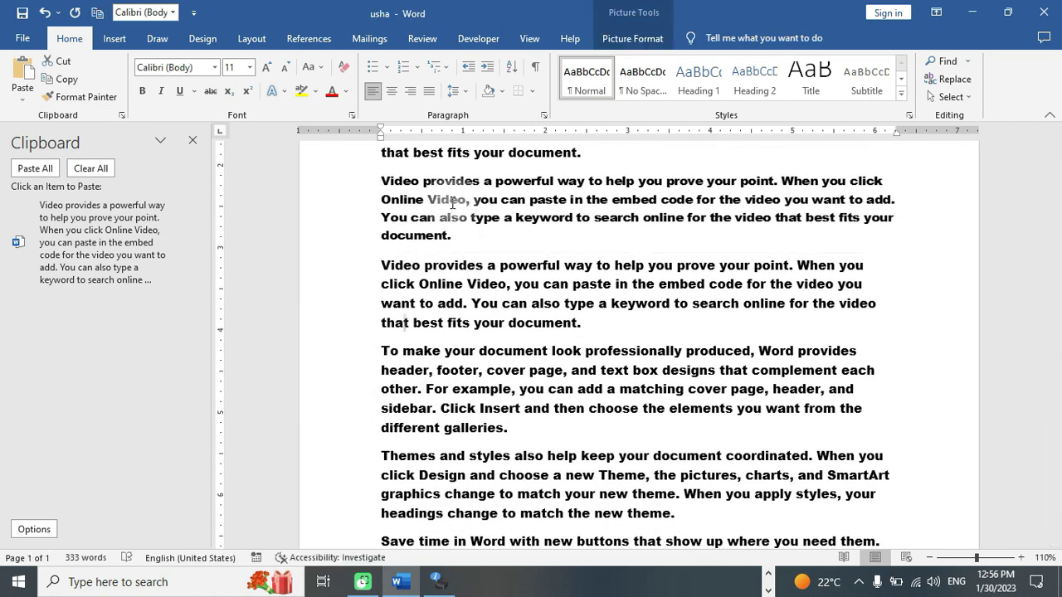
{"action": "left_click_drag", "start_coordinate": [455, 233], "coordinate": [404, 323]}
{"action": "left_click", "coordinate": [465, 270]}
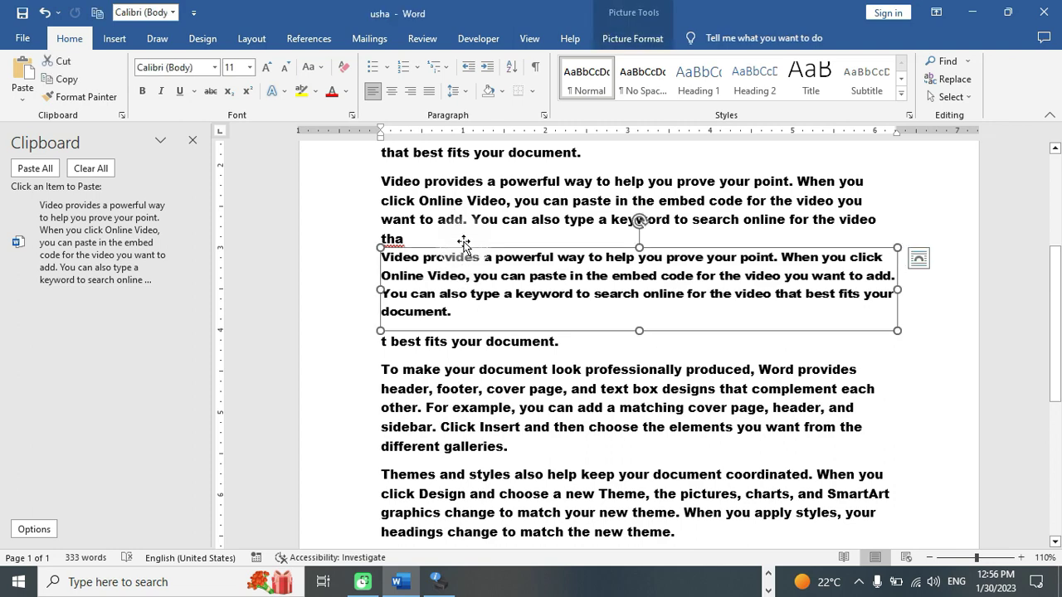
{"action": "left_click", "coordinate": [463, 200]}
{"action": "left_click_drag", "start_coordinate": [496, 296], "coordinate": [491, 390]}
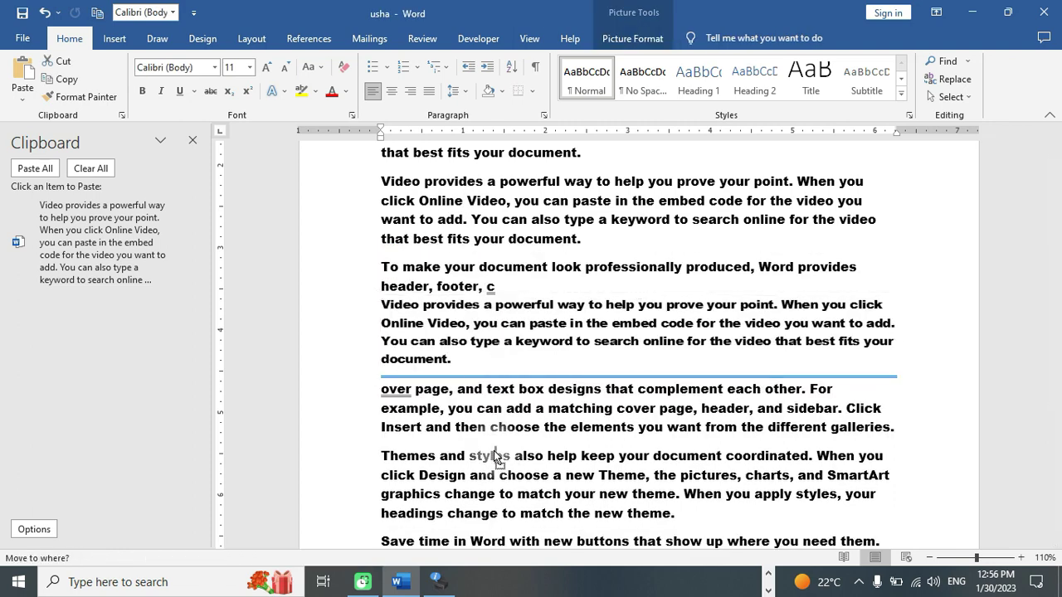
{"action": "mouse_move", "coordinate": [492, 310]}
{"action": "left_mouse_down"}
{"action": "mouse_move", "coordinate": [494, 455]}
{"action": "mouse_move", "coordinate": [489, 336]}
{"action": "left_mouse_up"}
{"action": "scroll", "coordinate": [501, 133], "scroll_direction": "up", "scroll_amount": 1}
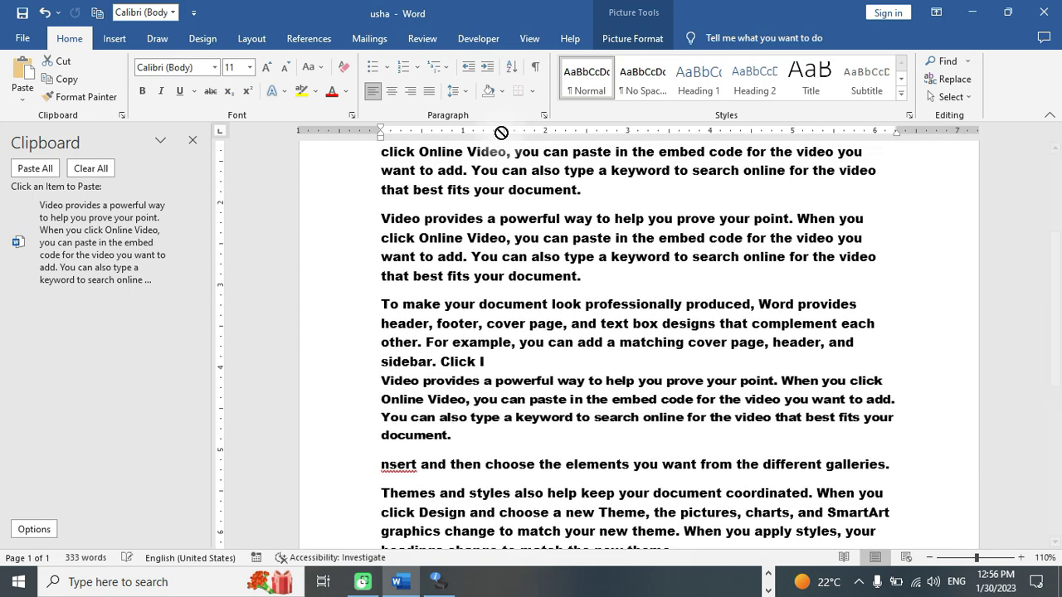
{"action": "left_click_drag", "start_coordinate": [501, 133], "coordinate": [639, 544]}
{"action": "scroll", "coordinate": [639, 544], "scroll_direction": "up", "scroll_amount": 3}
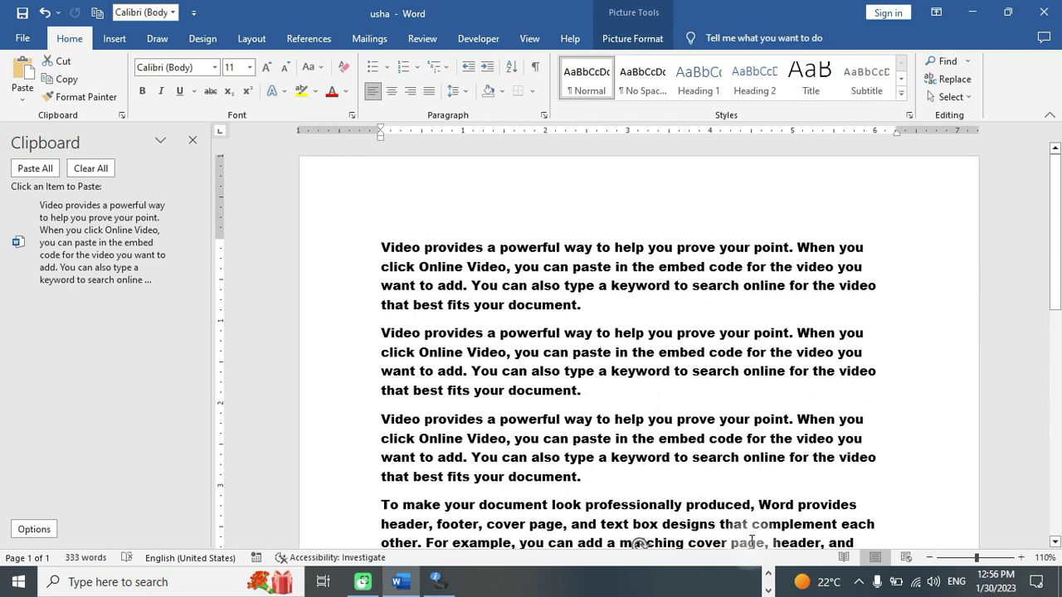
{"action": "scroll", "coordinate": [751, 465], "scroll_direction": "down", "scroll_amount": 4}
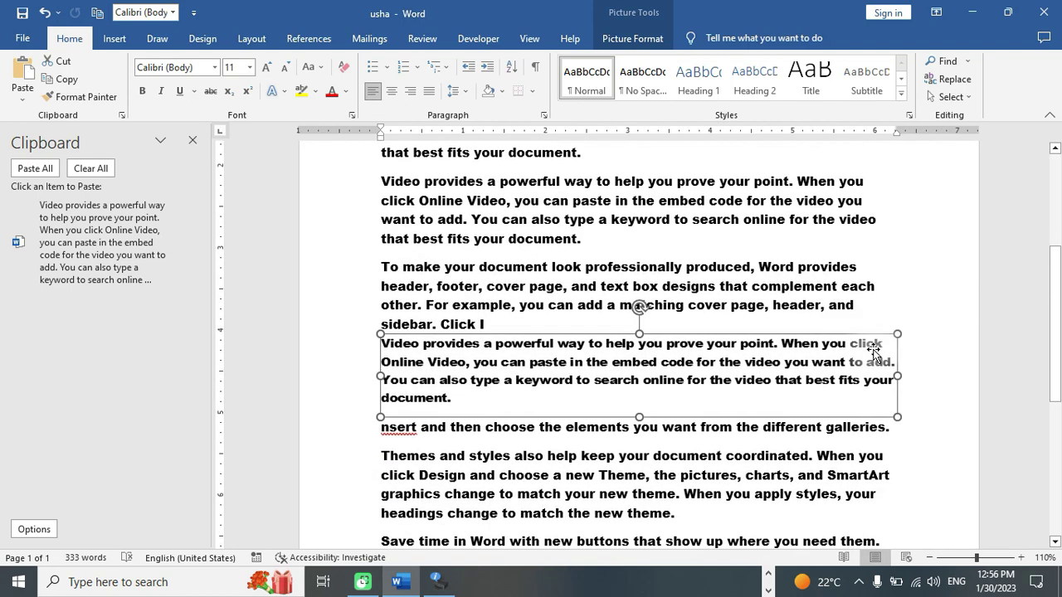
{"action": "left_click_drag", "start_coordinate": [898, 335], "coordinate": [476, 396]}
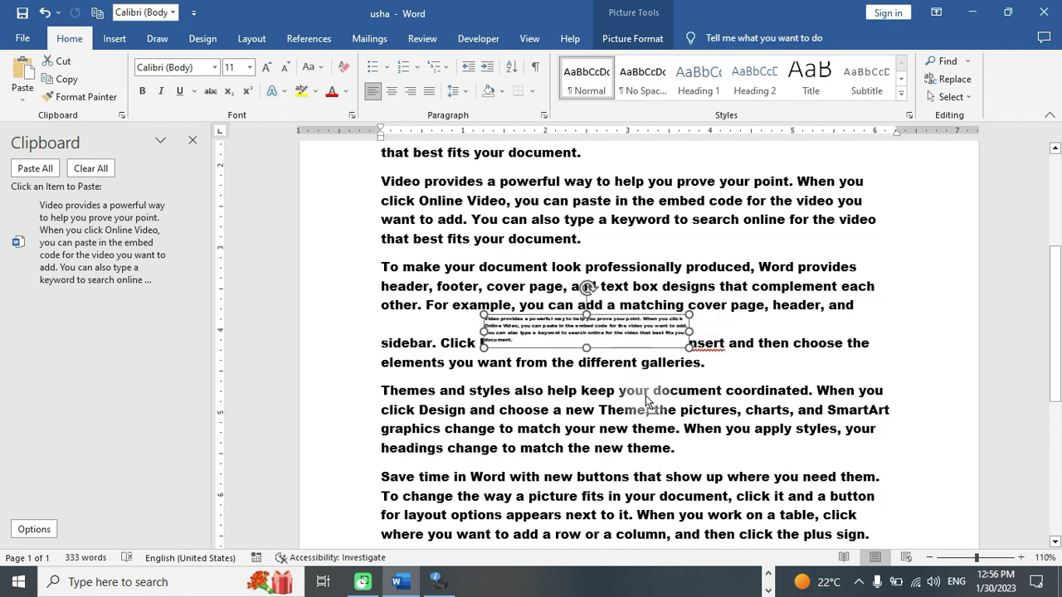
{"action": "left_click", "coordinate": [600, 286]}
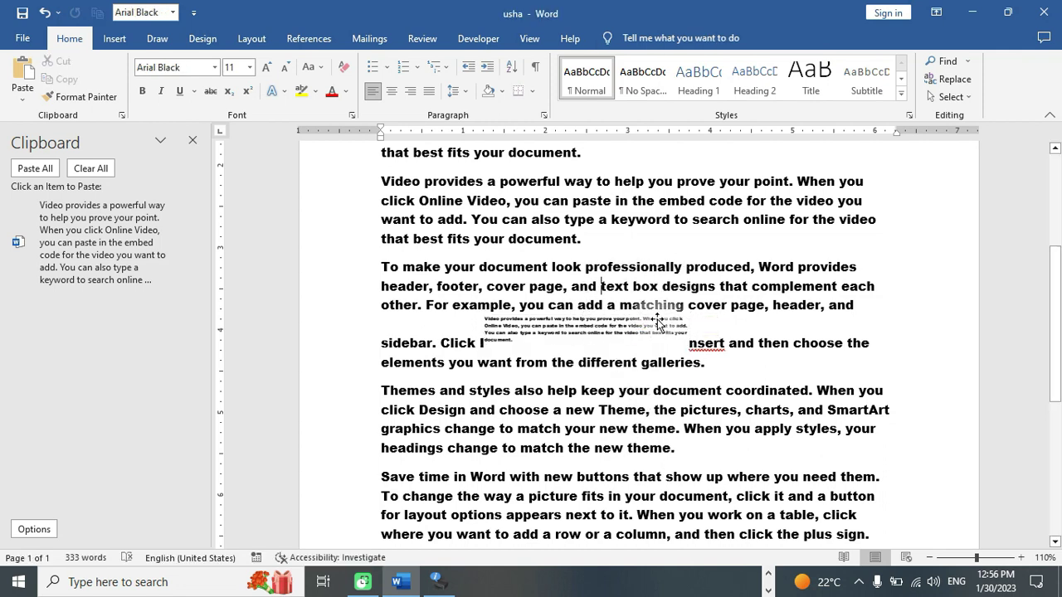
{"action": "left_click", "coordinate": [640, 336]}
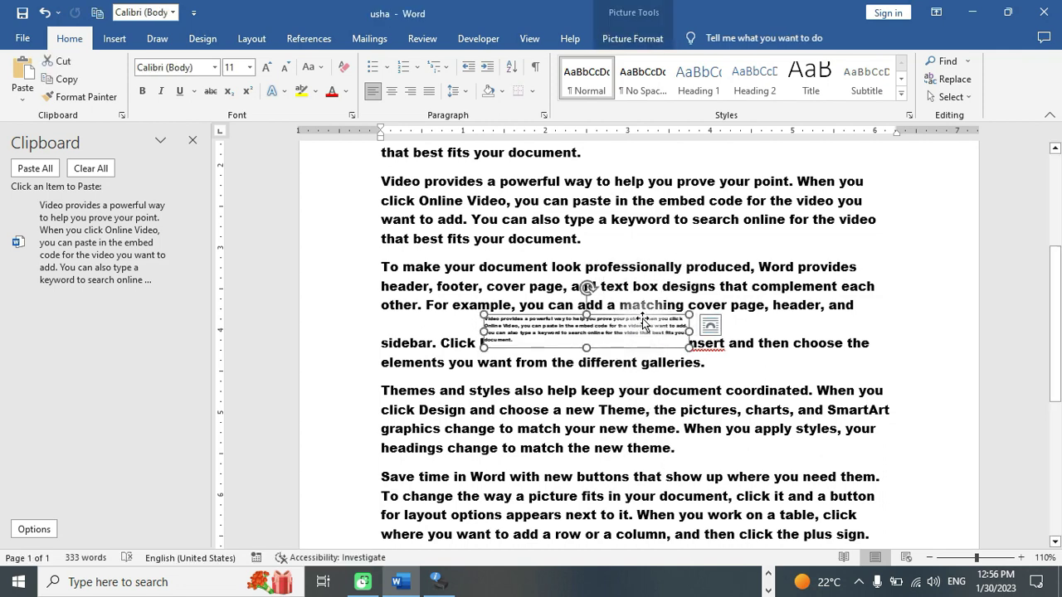
{"action": "key", "text": "Delete"}
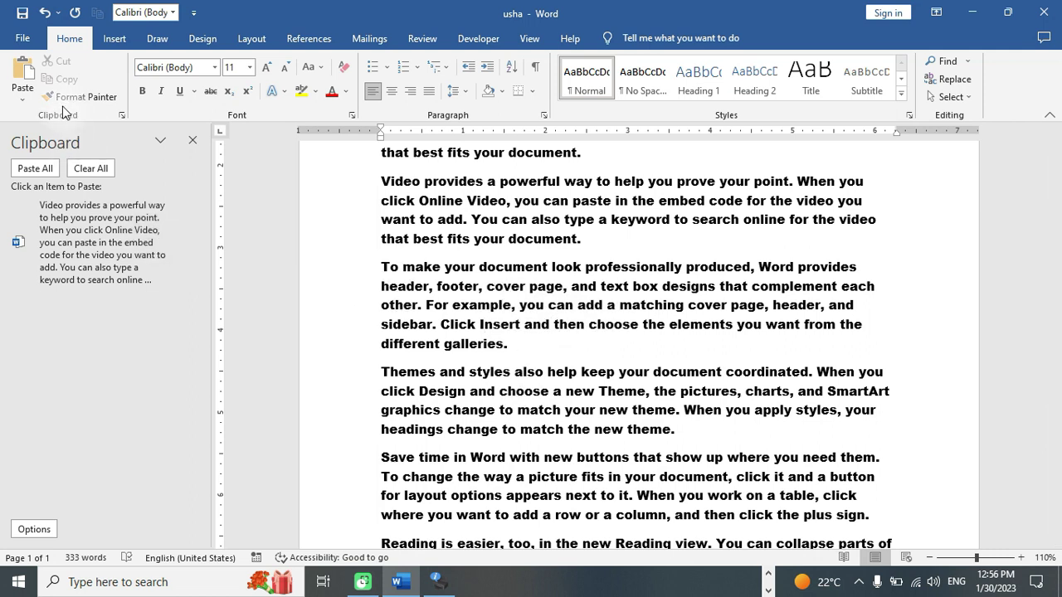
- Colour the first sentence red and give it a yellow highlight
{"action": "left_click", "coordinate": [23, 98]}
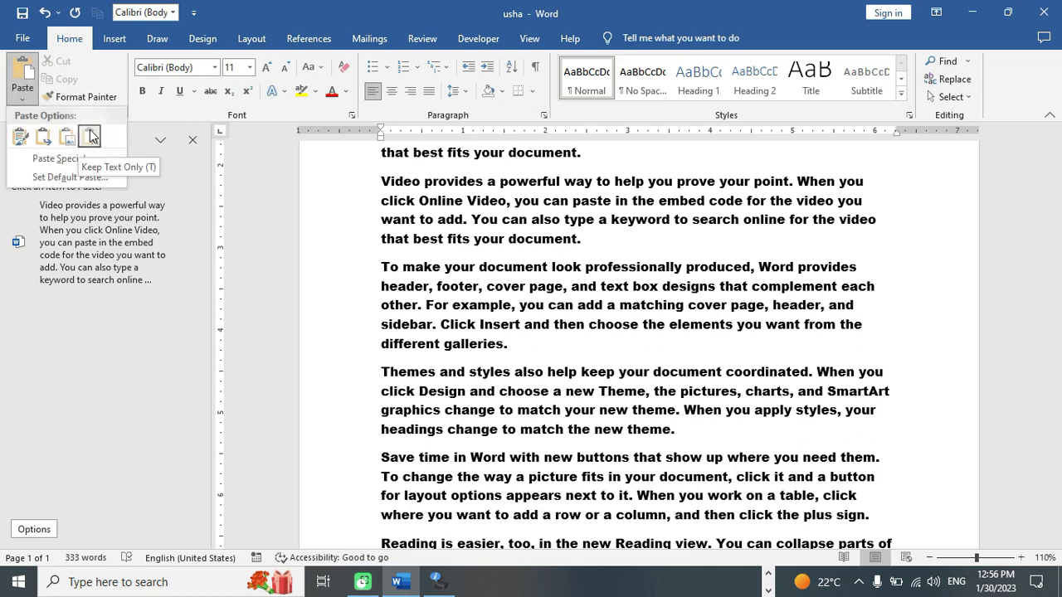
{"action": "scroll", "coordinate": [384, 261], "scroll_direction": "up", "scroll_amount": 5}
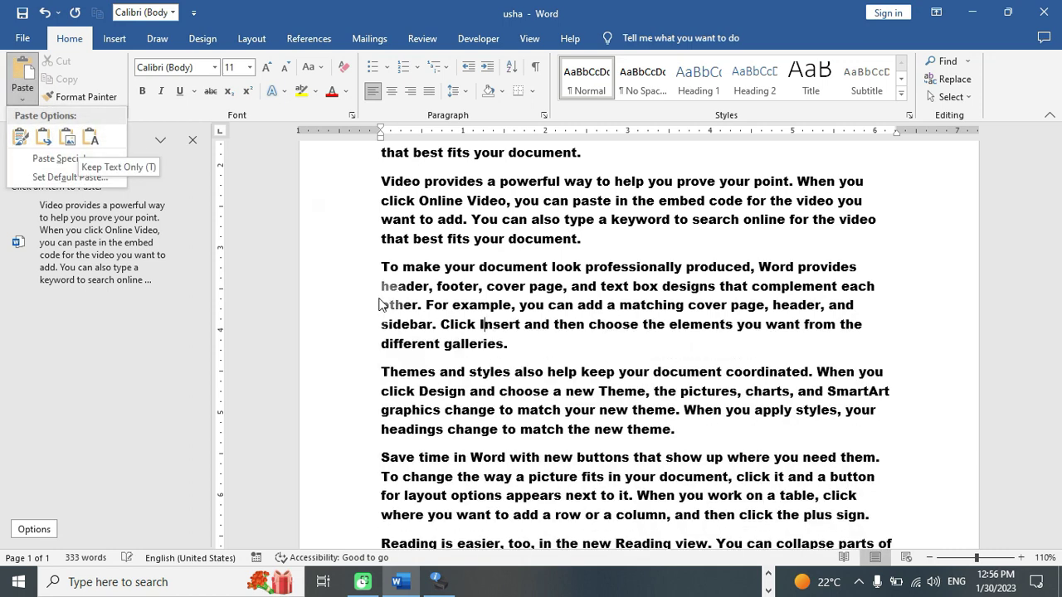
{"action": "left_click", "coordinate": [385, 261]}
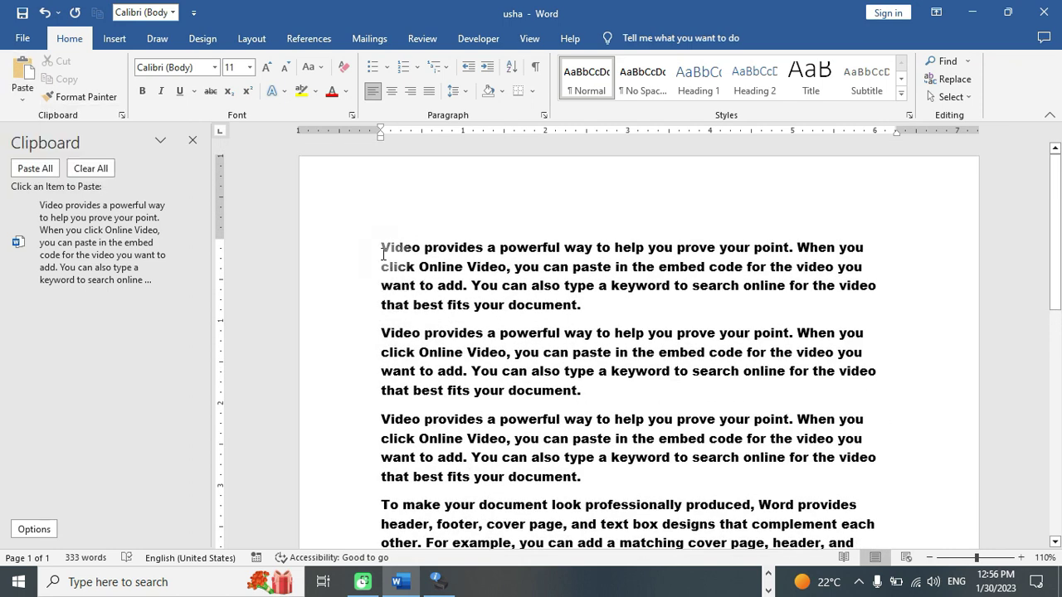
{"action": "mouse_move", "coordinate": [382, 247]}
{"action": "left_mouse_down"}
{"action": "mouse_move", "coordinate": [698, 229]}
{"action": "mouse_move", "coordinate": [791, 242]}
{"action": "left_mouse_up"}
{"action": "left_click", "coordinate": [331, 92]}
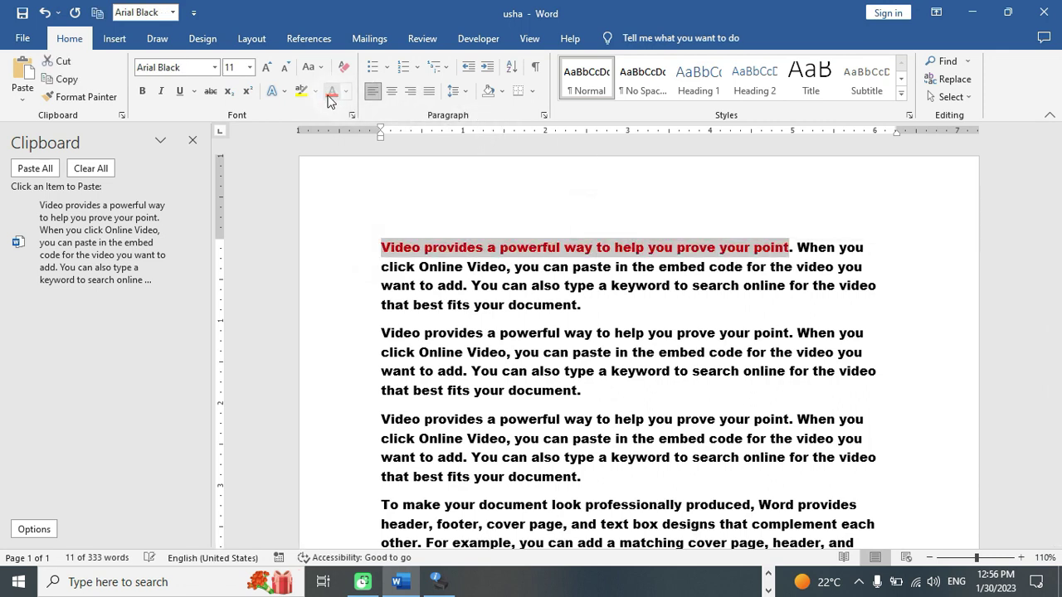
{"action": "left_click", "coordinate": [315, 91]}
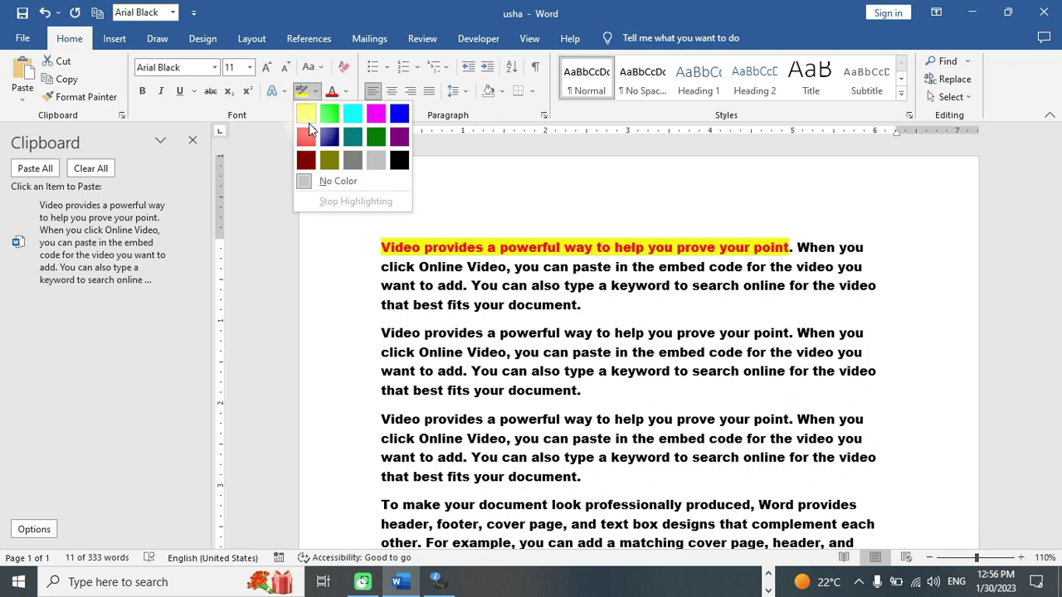
{"action": "left_click", "coordinate": [306, 121]}
{"action": "left_click", "coordinate": [451, 268]}
- Copy the red highlighted sentence, delete it, paste it back as plain text, and add a line
{"action": "left_click_drag", "start_coordinate": [792, 249], "coordinate": [252, 227]}
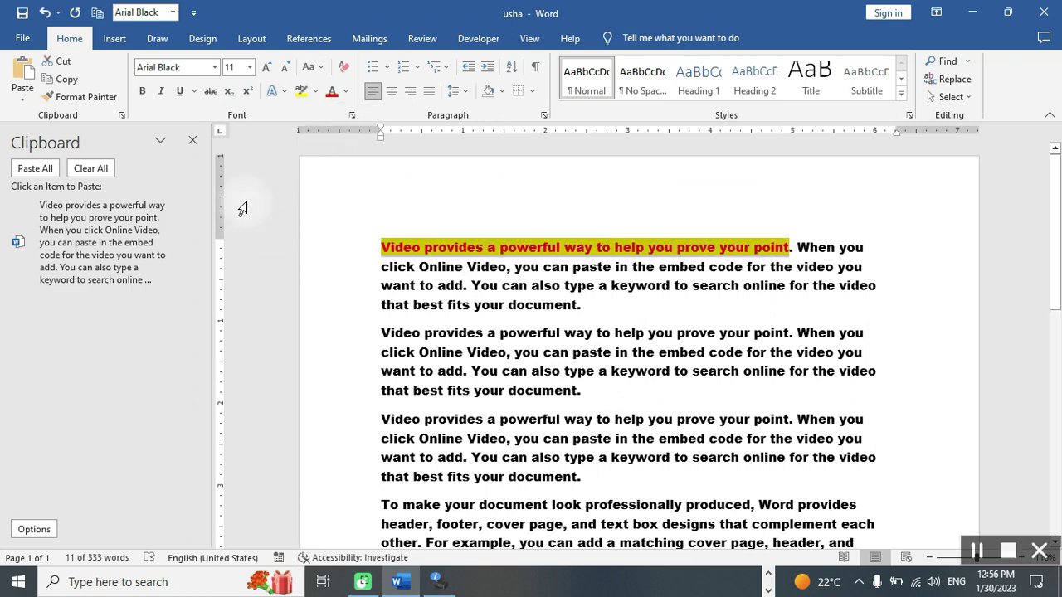
{"action": "key", "text": "ctrl+c"}
{"action": "key", "text": "Delete"}
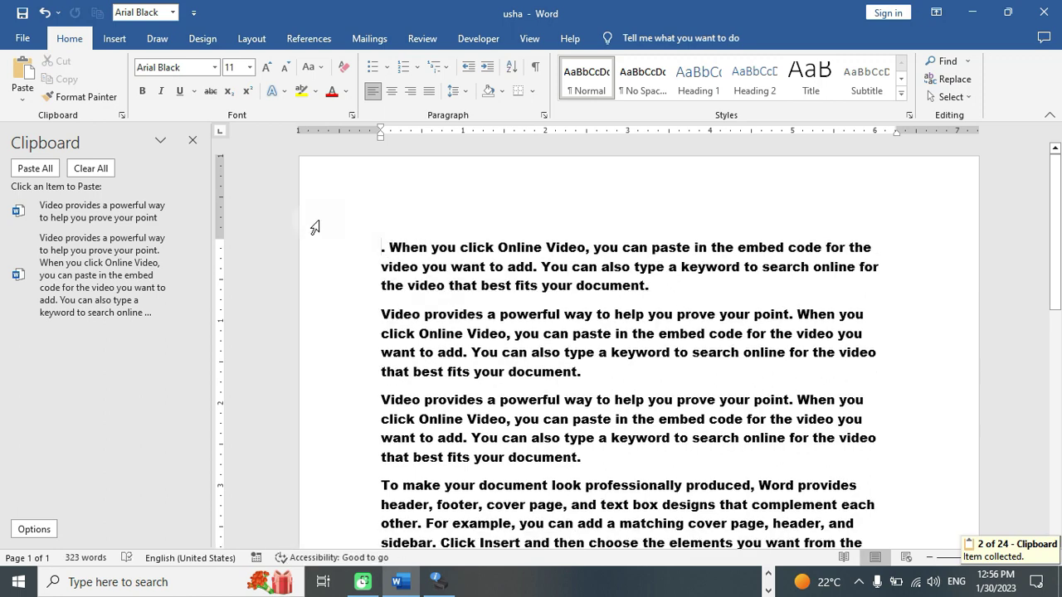
{"action": "left_click", "coordinate": [22, 97]}
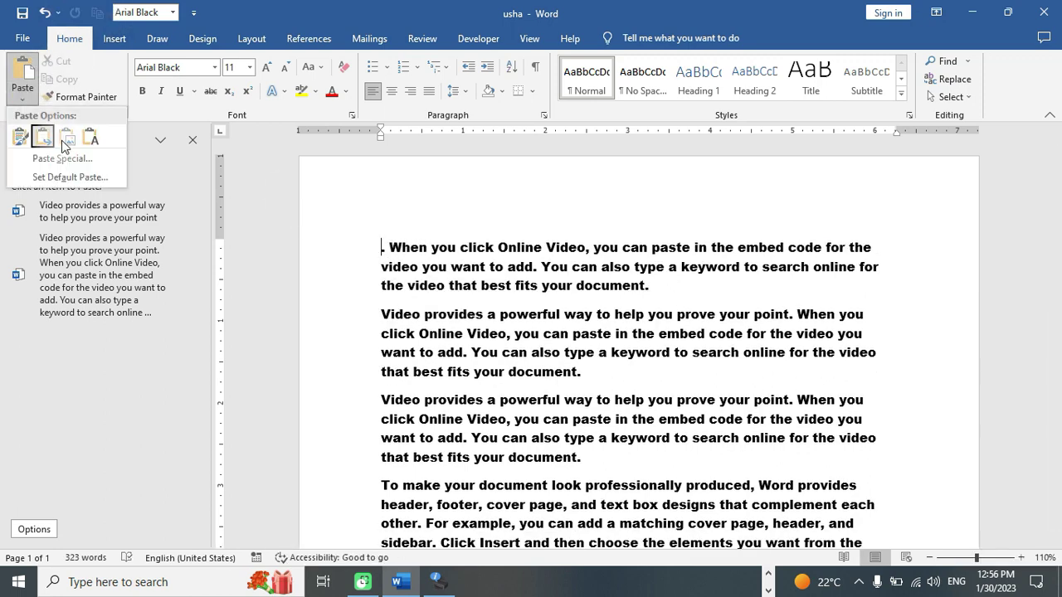
{"action": "left_click", "coordinate": [86, 141]}
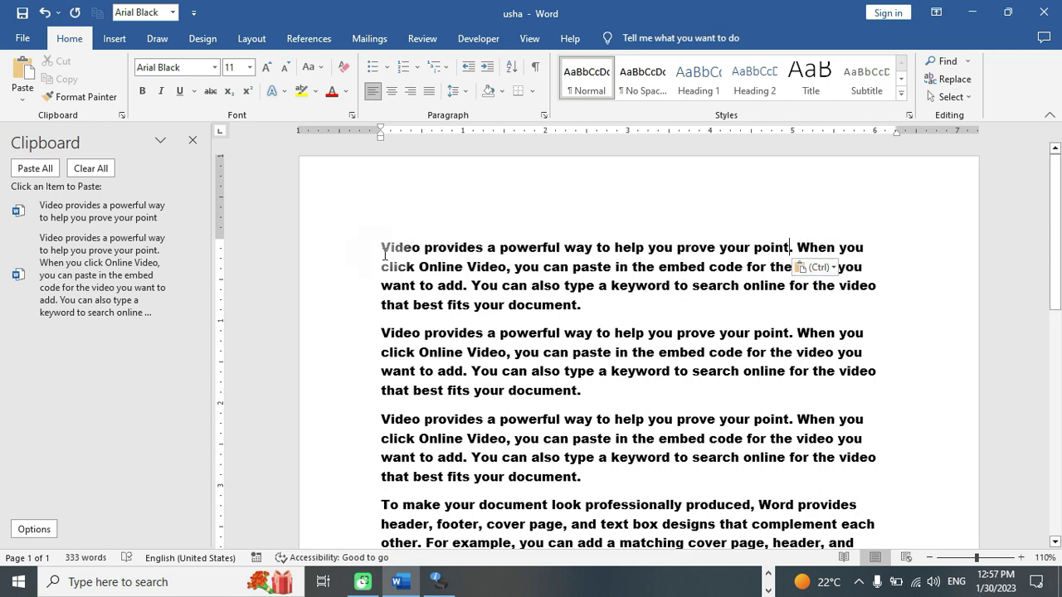
{"action": "key", "text": "Return"}
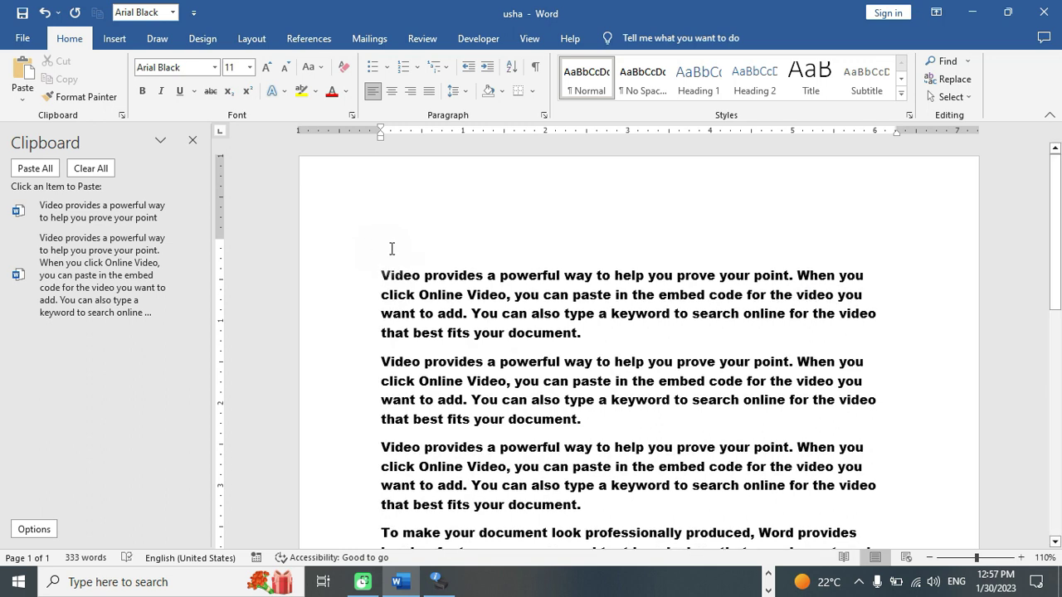
- Paste the red highlighted sentence with source formatting on its own top line
{"action": "left_click", "coordinate": [34, 86]}
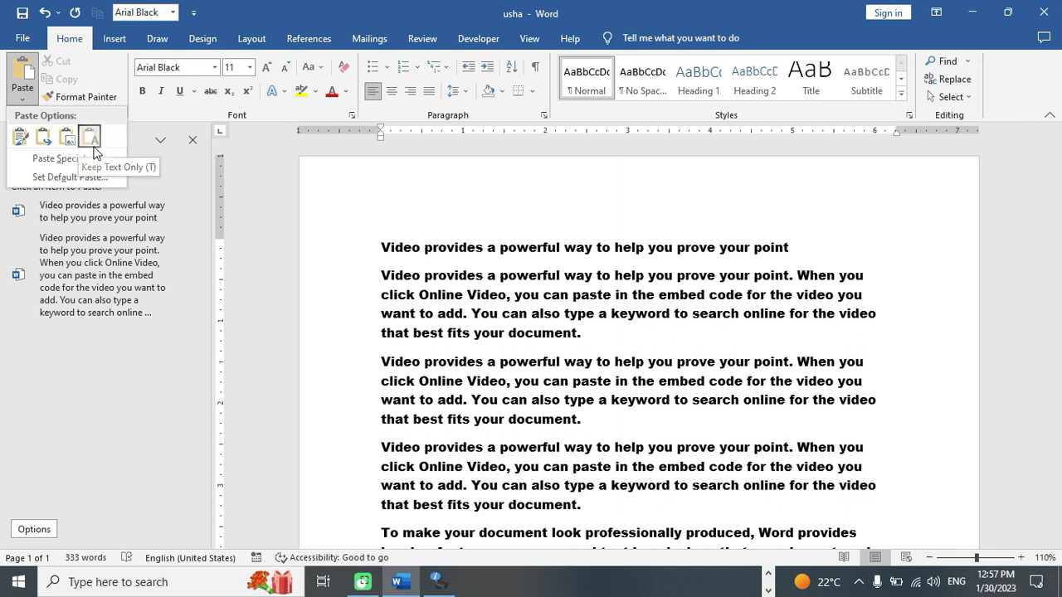
{"action": "left_click", "coordinate": [21, 140]}
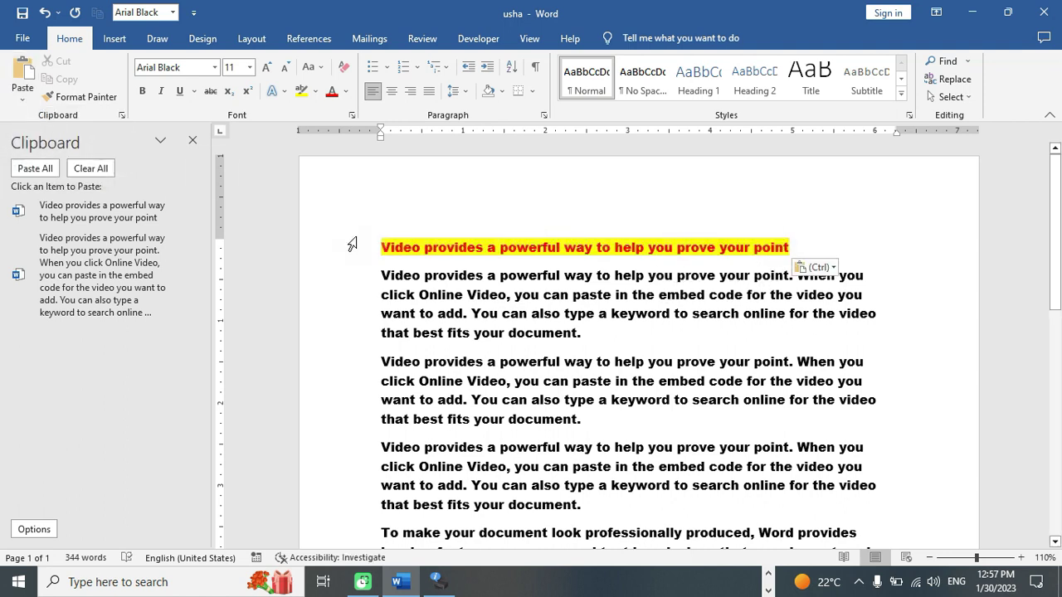
{"action": "key", "text": "Return"}
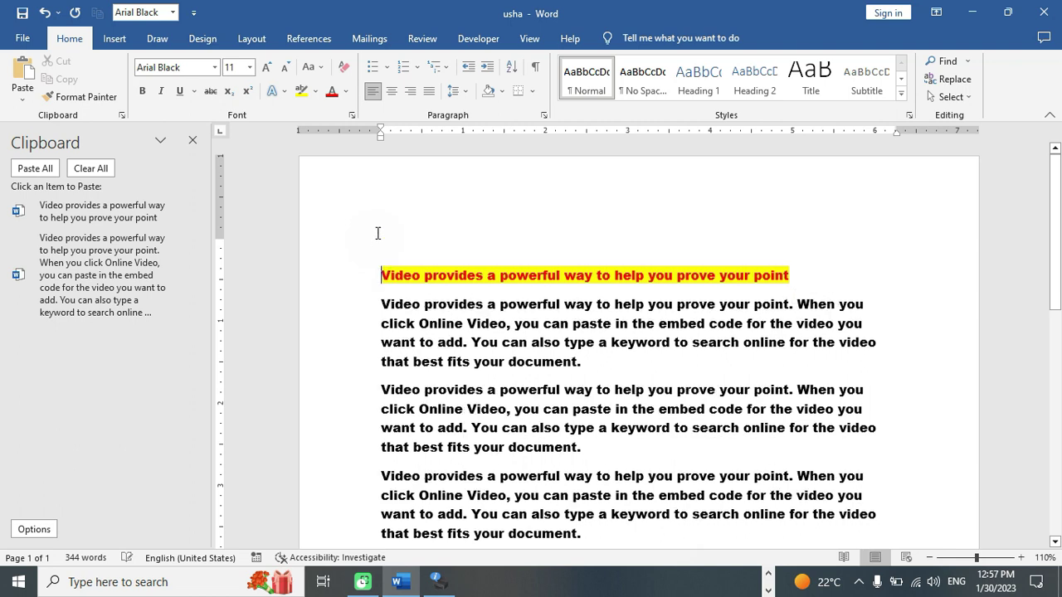
- Paste an unhighlighted red copy of the 'Video provides…' sentence above the highlighted one
{"action": "left_click", "coordinate": [23, 98]}
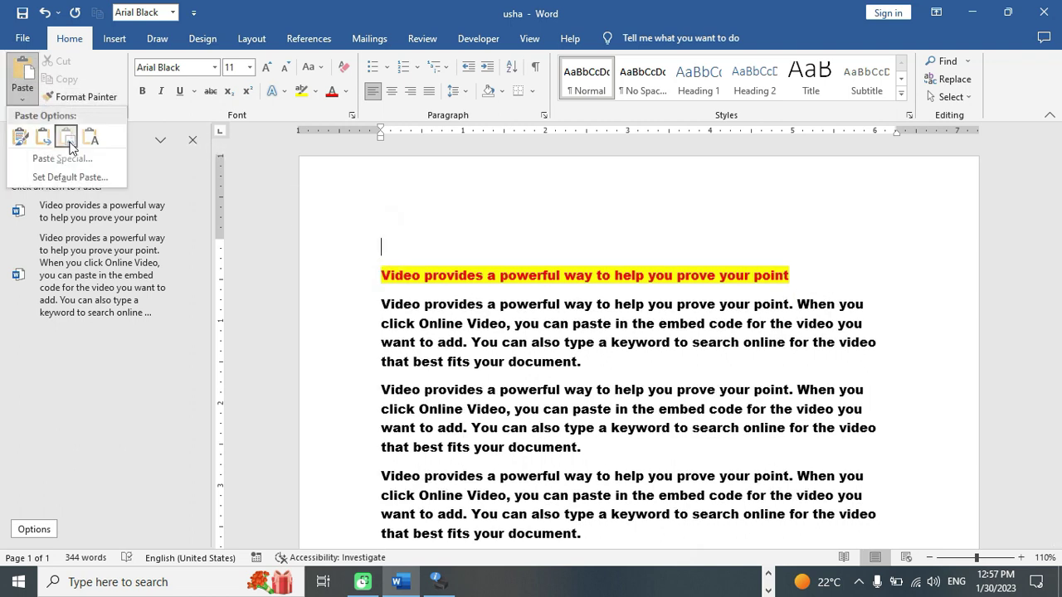
{"action": "left_click", "coordinate": [93, 141]}
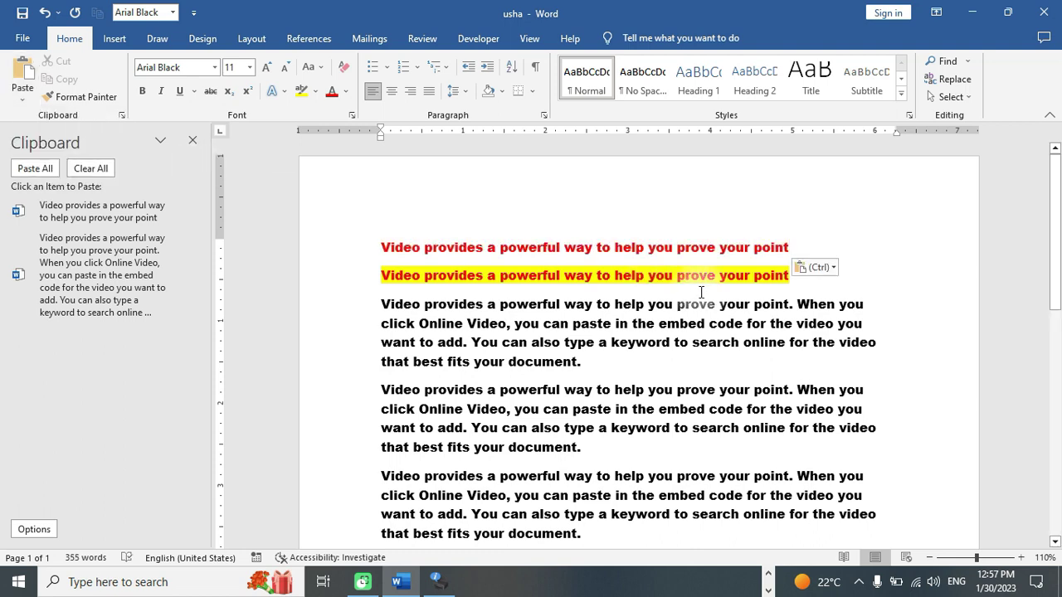
{"action": "left_click_drag", "start_coordinate": [712, 272], "coordinate": [743, 274]}
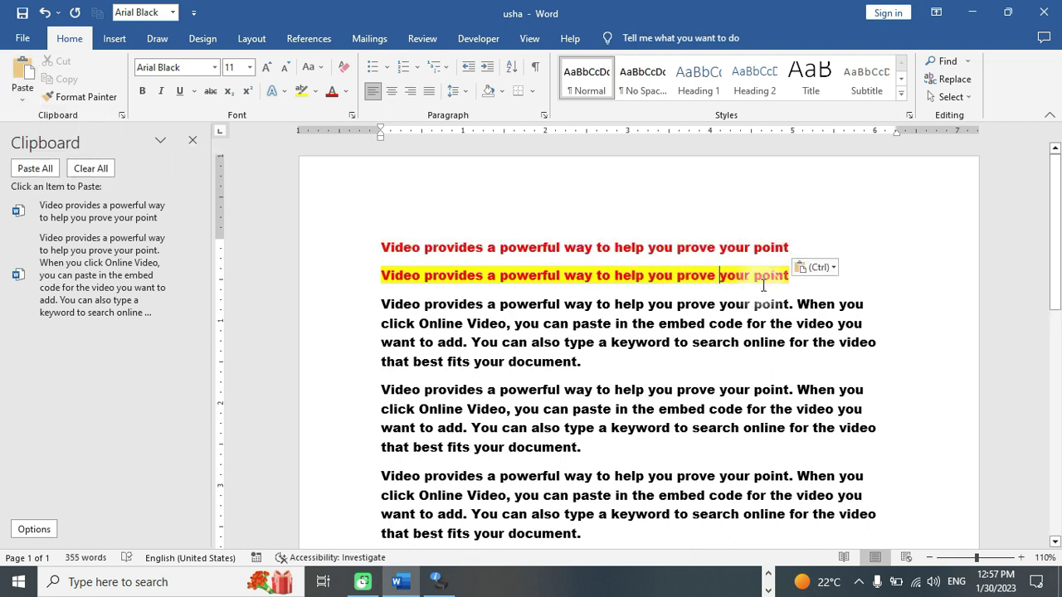
{"action": "left_click", "coordinate": [745, 274]}
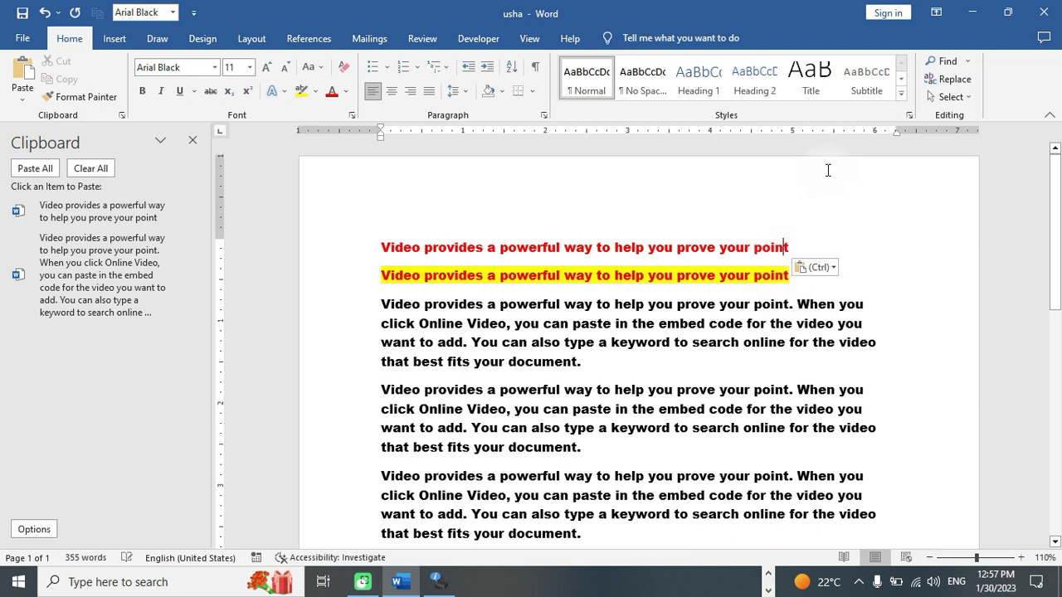
{"action": "left_click", "coordinate": [811, 228]}
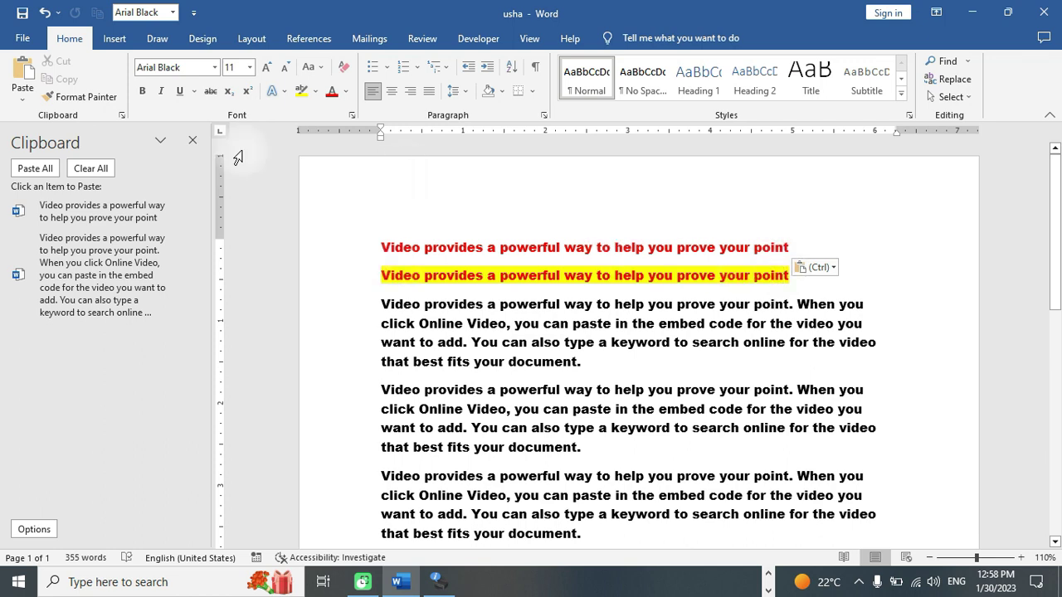
- Pick up the yellow line's red, yellow-highlighted formatting with Format Painter
{"action": "left_click", "coordinate": [79, 98]}
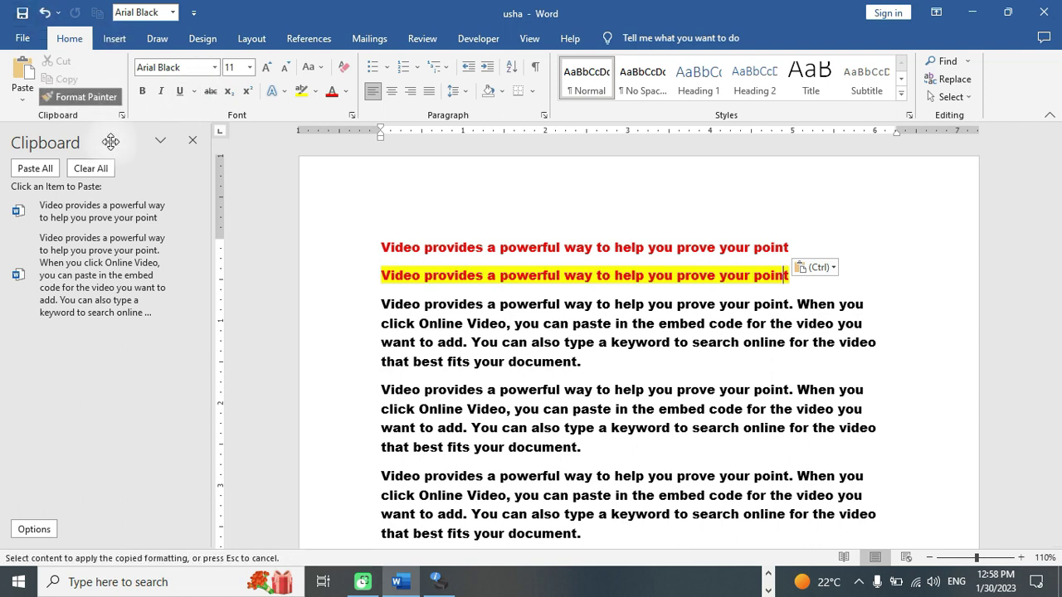
{"action": "mouse_move", "coordinate": [678, 276]}
{"action": "left_mouse_down"}
{"action": "mouse_move", "coordinate": [693, 273]}
{"action": "mouse_move", "coordinate": [404, 274]}
{"action": "left_mouse_up"}
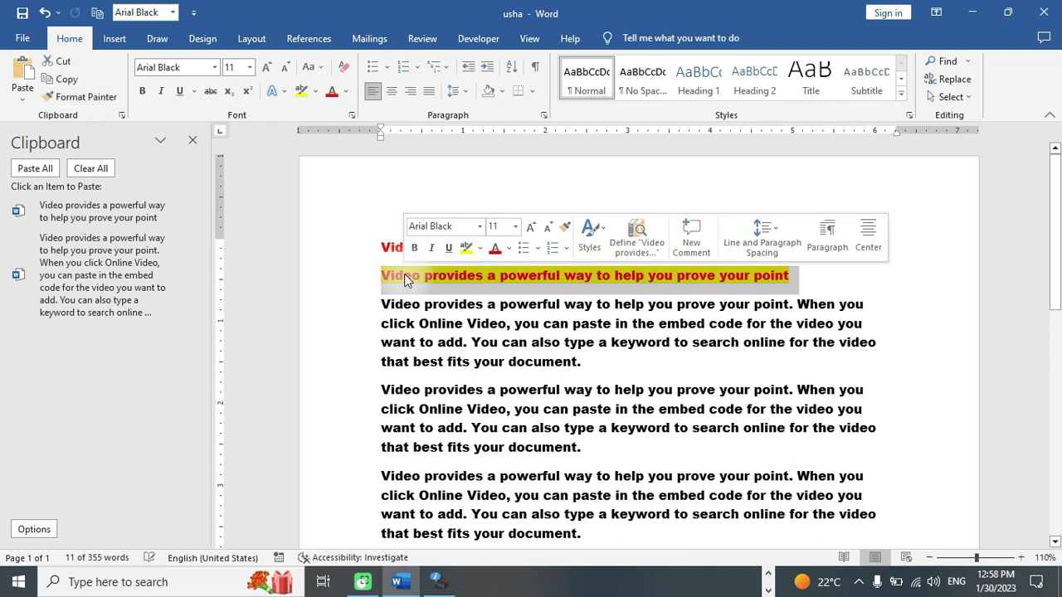
{"action": "left_click", "coordinate": [79, 97]}
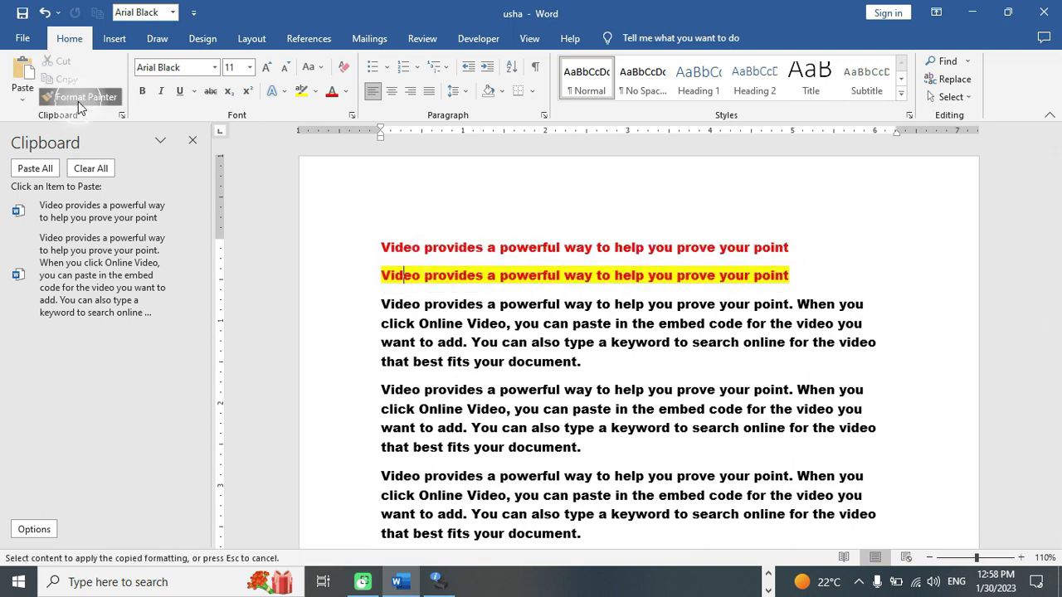
- Paint that formatting onto Video, can, paste, embed, the and click in the first long paragraph
{"action": "left_click", "coordinate": [486, 323]}
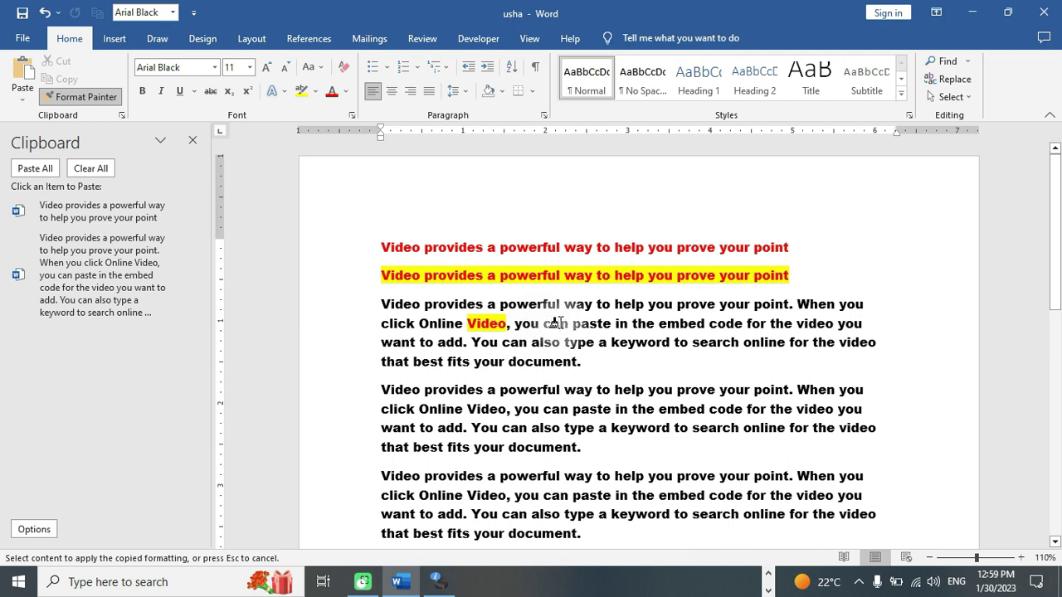
{"action": "left_click", "coordinate": [558, 321]}
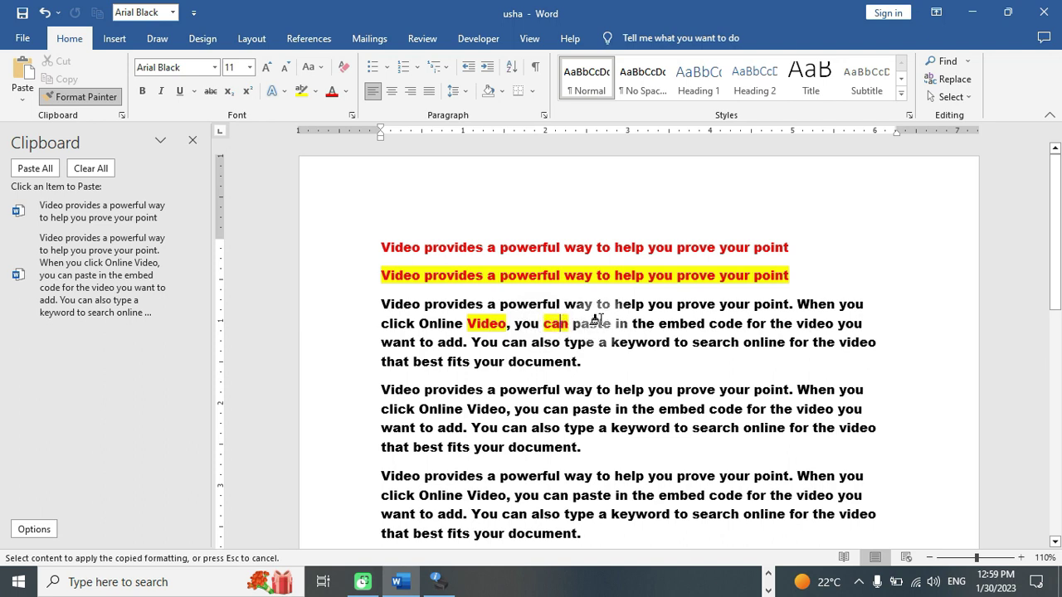
{"action": "left_click", "coordinate": [594, 322]}
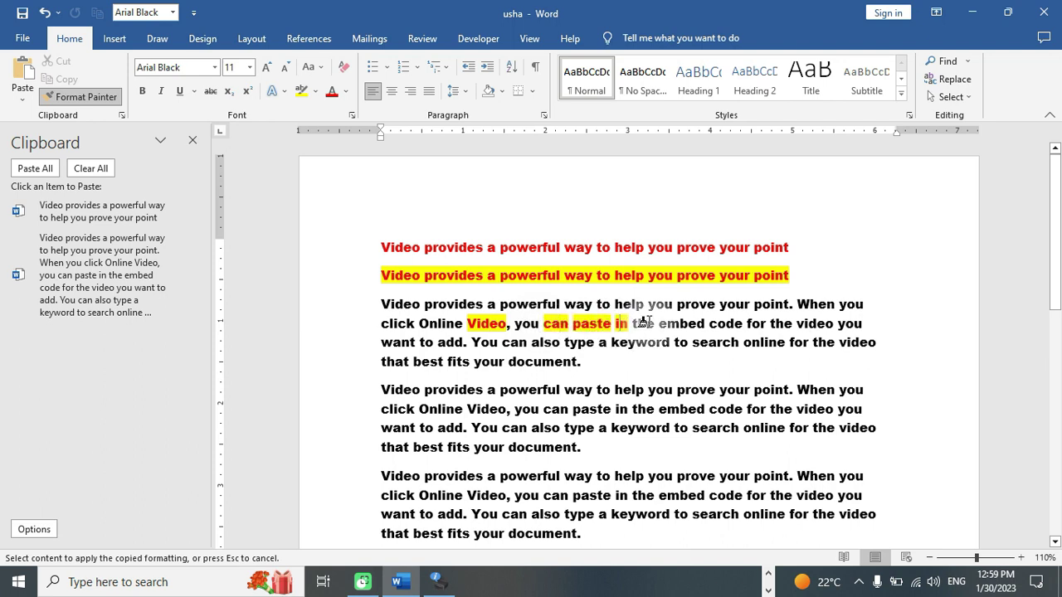
{"action": "left_click", "coordinate": [676, 323]}
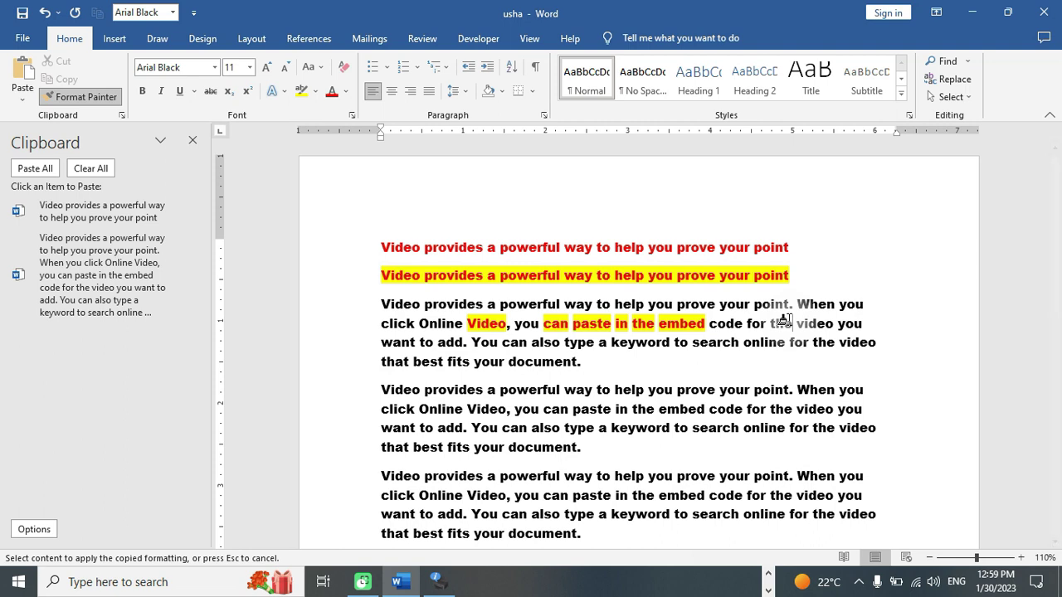
{"action": "left_click", "coordinate": [780, 321]}
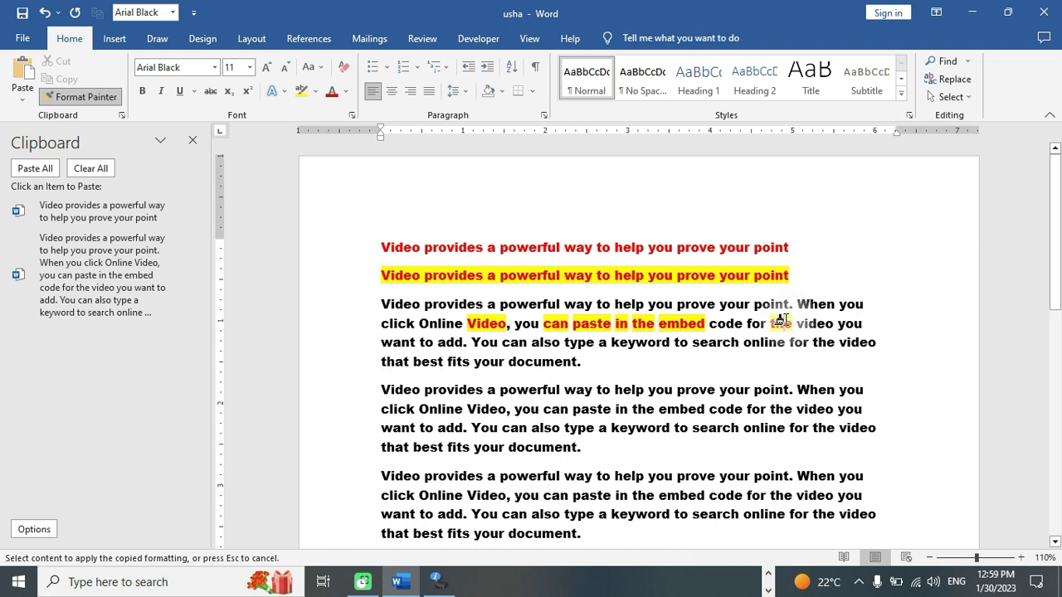
{"action": "triple_click", "coordinate": [408, 324]}
{"action": "left_click", "coordinate": [403, 318]}
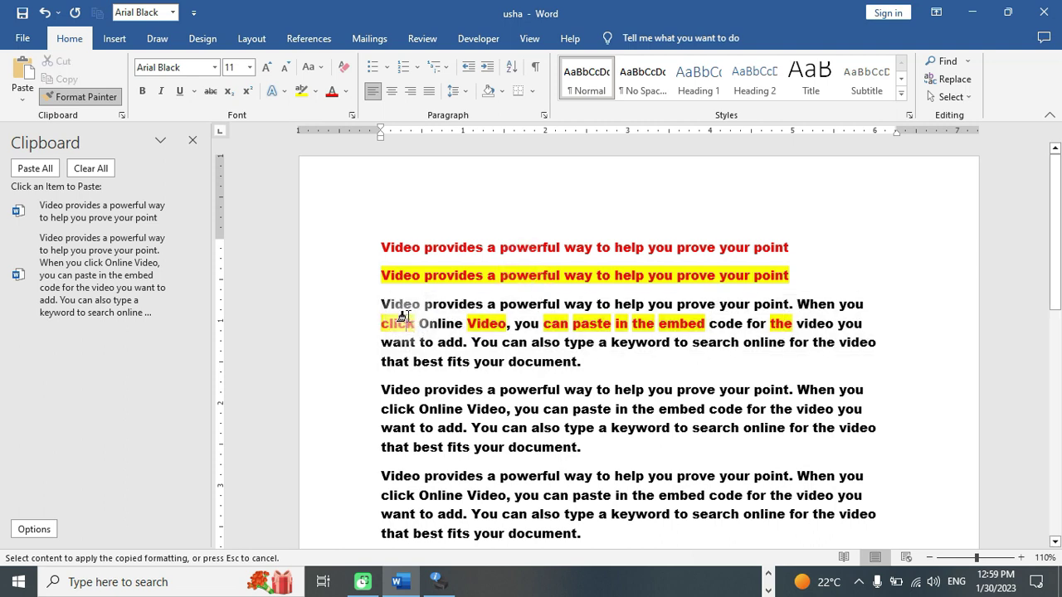
{"action": "triple_click", "coordinate": [409, 316]}
{"action": "key", "text": "super+c"}
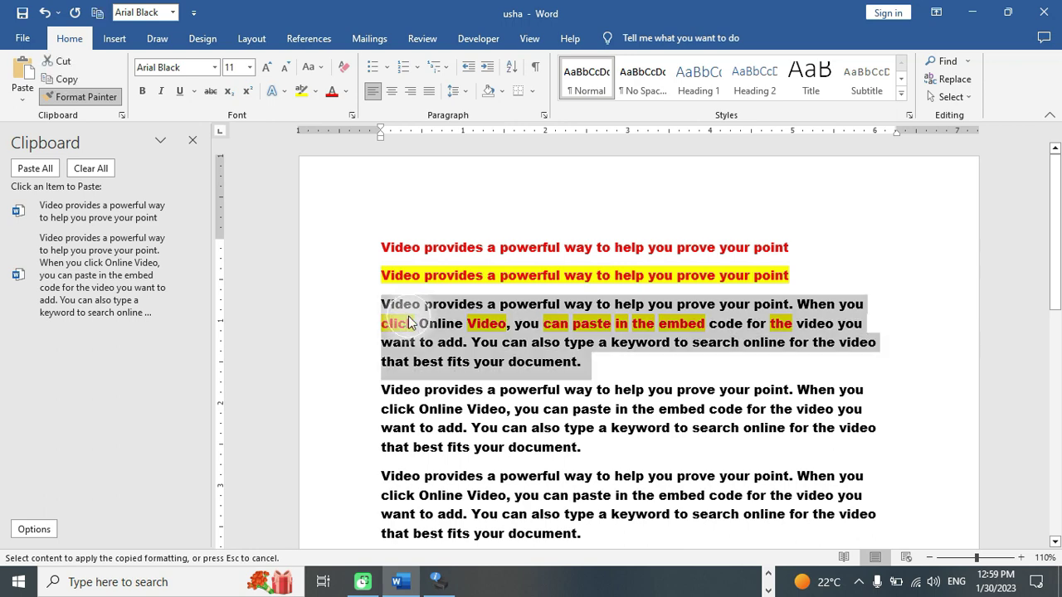
{"action": "mouse_move", "coordinate": [408, 316]}
{"action": "left_mouse_down"}
{"action": "mouse_move", "coordinate": [409, 326]}
{"action": "mouse_move", "coordinate": [398, 319]}
{"action": "left_mouse_up"}
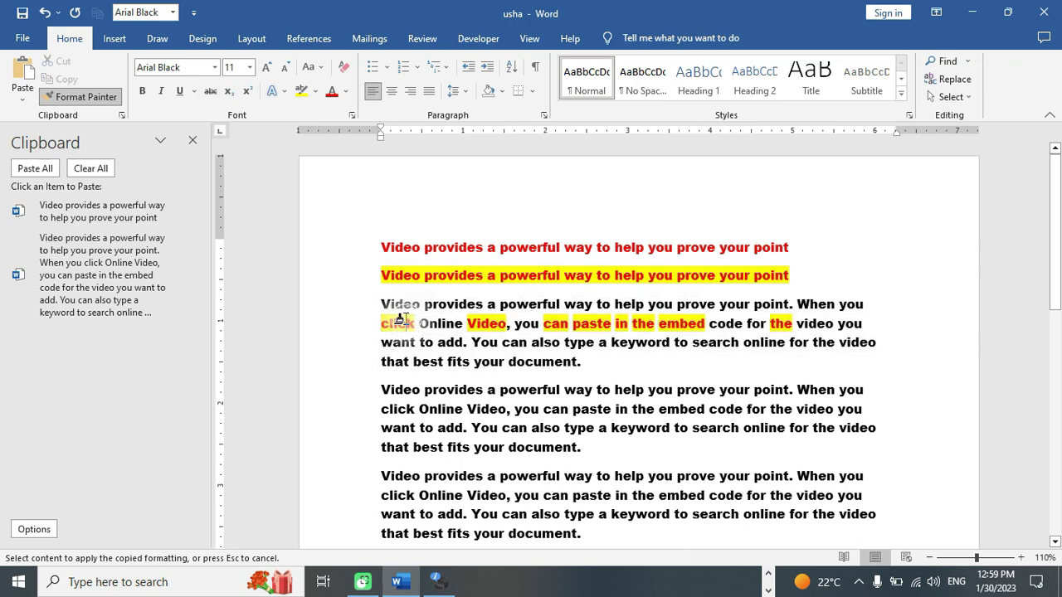
{"action": "key", "text": "ctrl+a"}
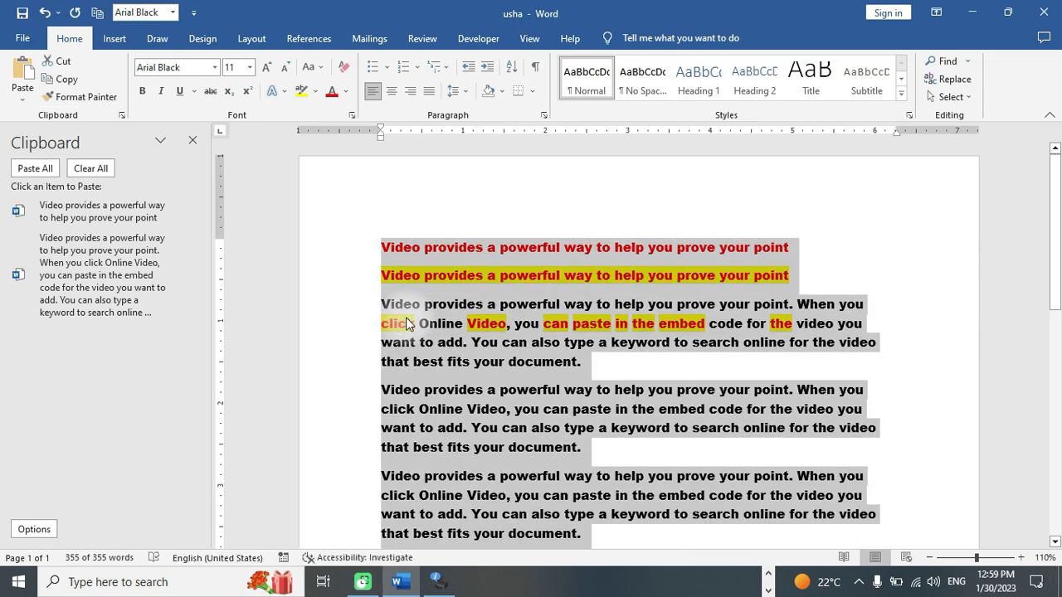
{"action": "key", "text": "ctrl+shift+v"}
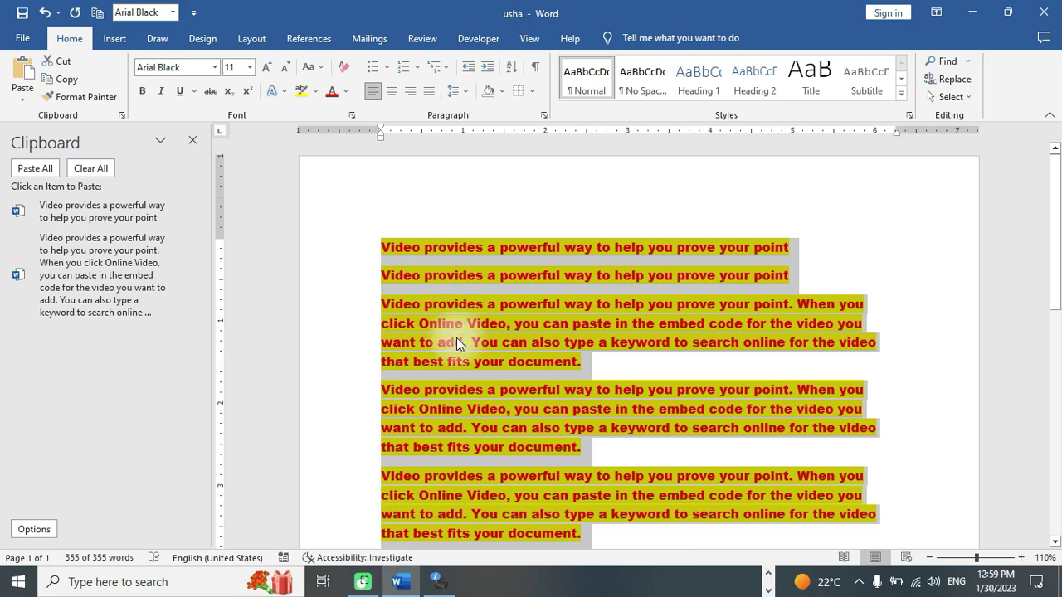
{"action": "scroll", "coordinate": [458, 343], "scroll_direction": "down", "scroll_amount": 15}
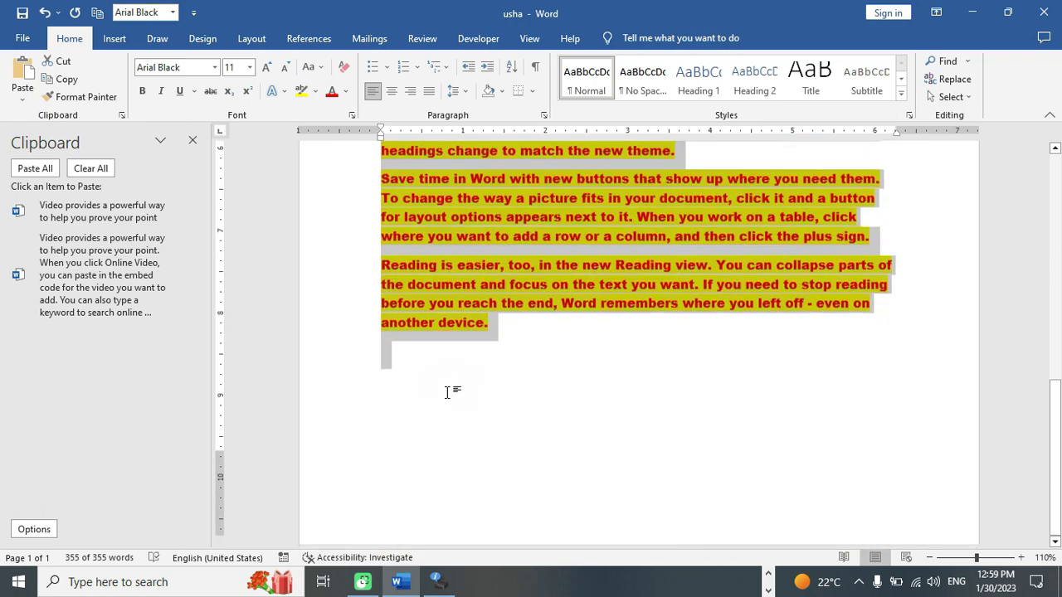
{"action": "left_click", "coordinate": [407, 347]}
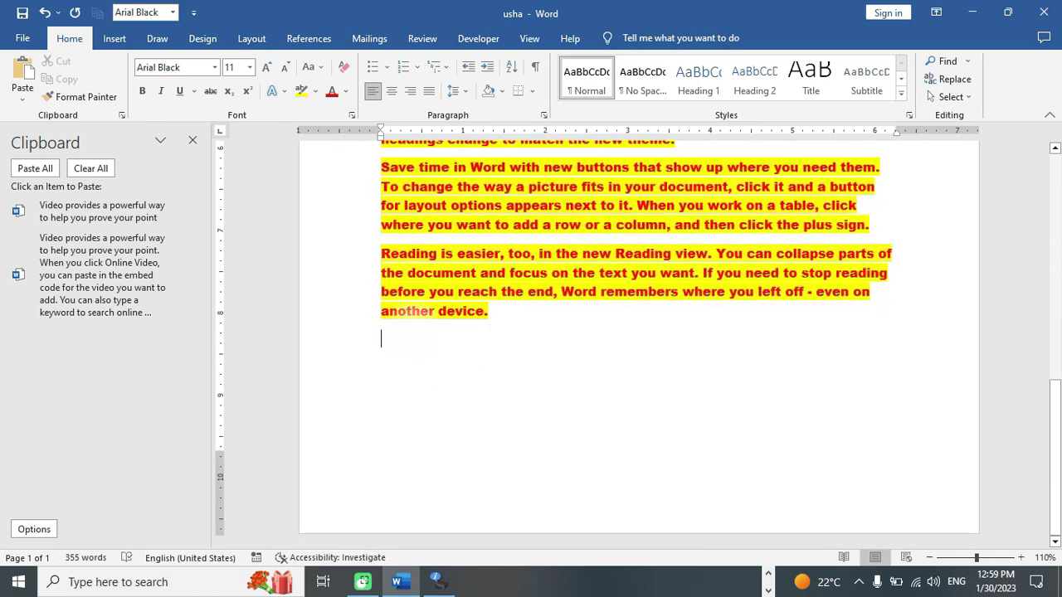
{"action": "type", "text": "="}
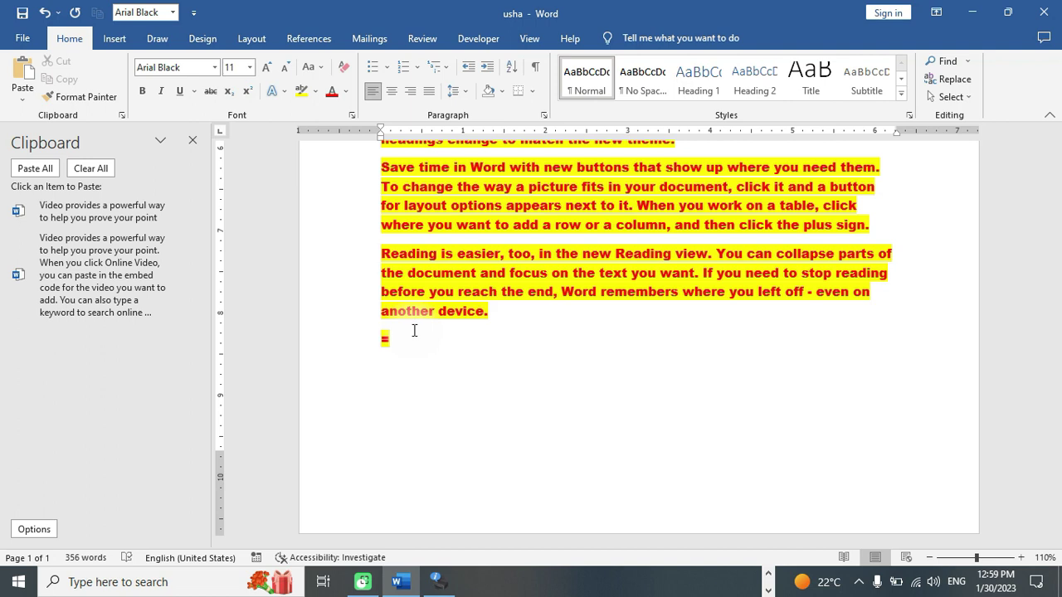
{"action": "key", "text": "BackSpace"}
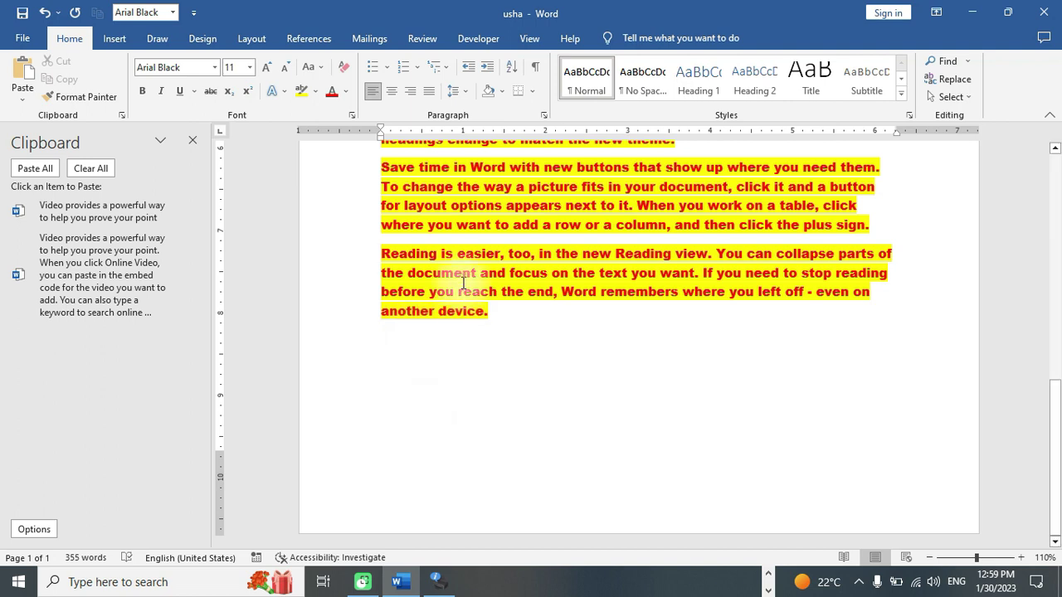
{"action": "type", "text": "="}
{"action": "key", "text": "BackSpace"}
{"action": "key", "text": "ctrl+z"}
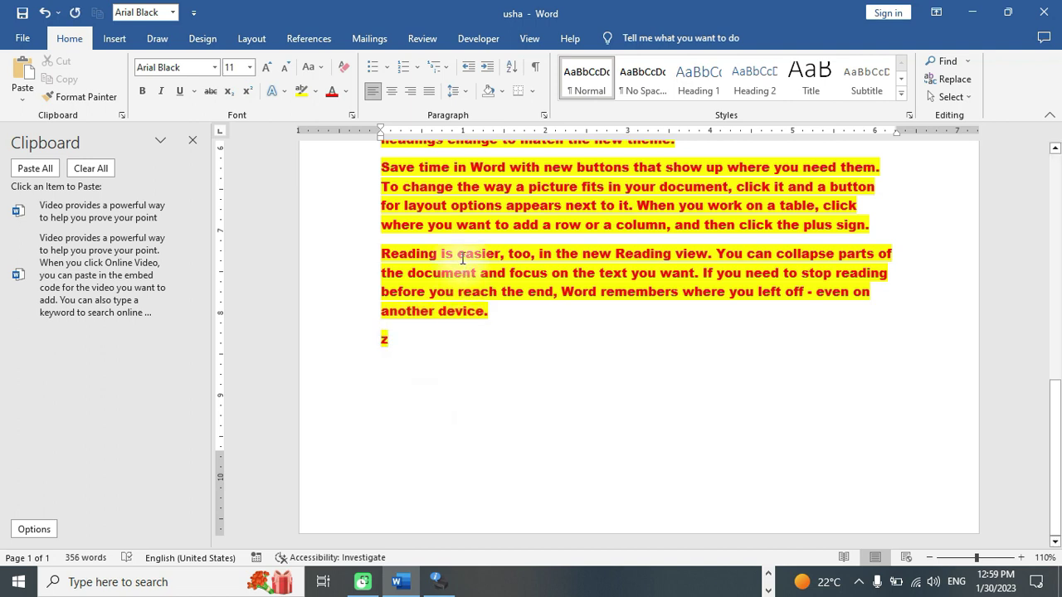
{"action": "key", "text": "ctrl+z"}
{"action": "key", "text": "ctrl+z"}
{"action": "key", "text": "ctrl+z"}
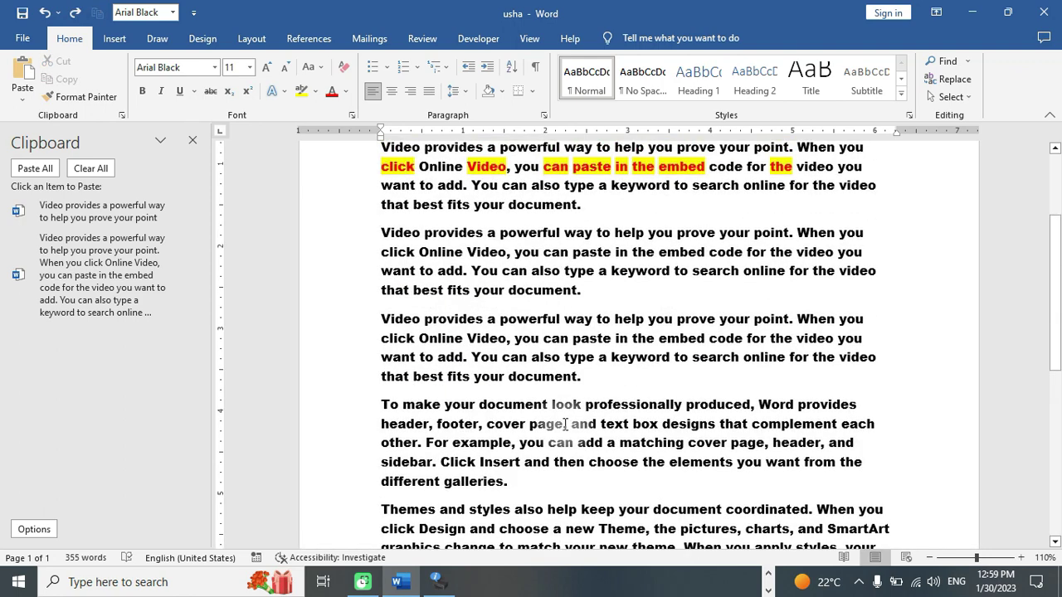
{"action": "key", "text": "ctrl+z"}
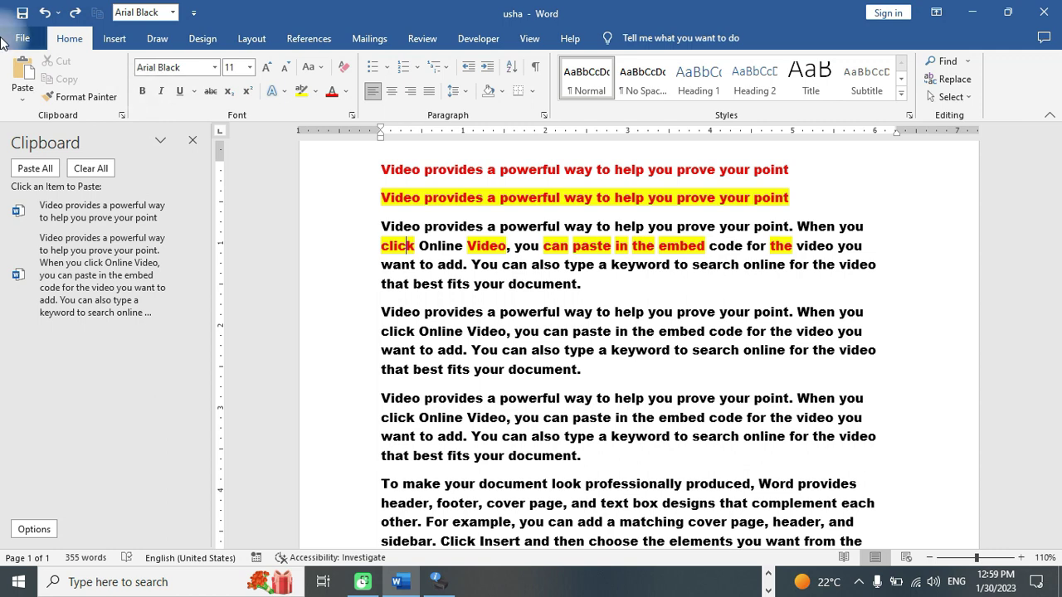
{"action": "left_click", "coordinate": [121, 116]}
{"action": "left_click", "coordinate": [122, 116]}
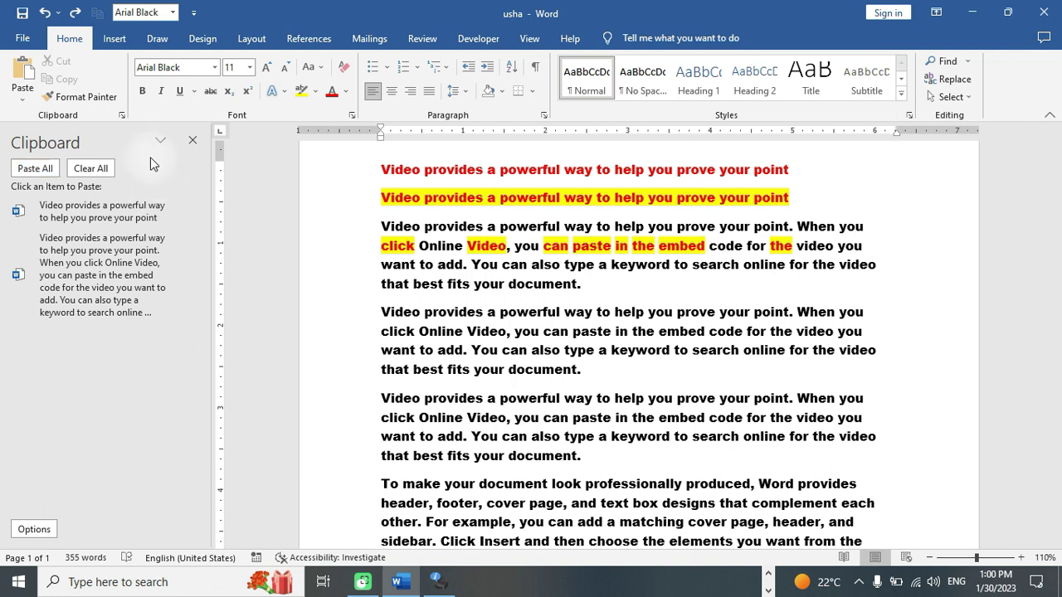
{"action": "key", "text": "alt"}
{"action": "key", "text": "h"}
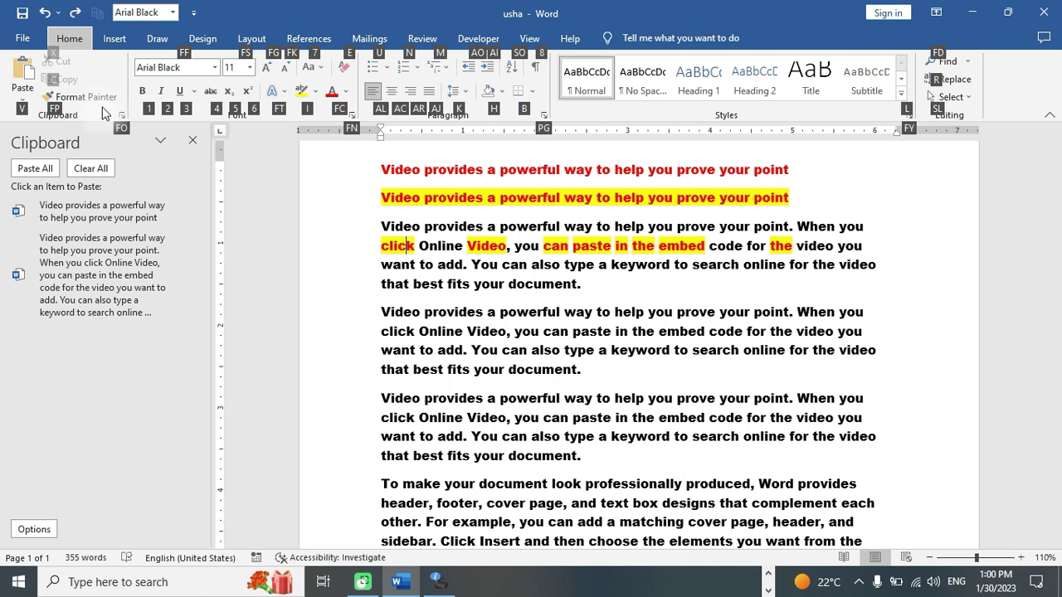
{"action": "key", "text": "f"}
{"action": "key", "text": "o"}
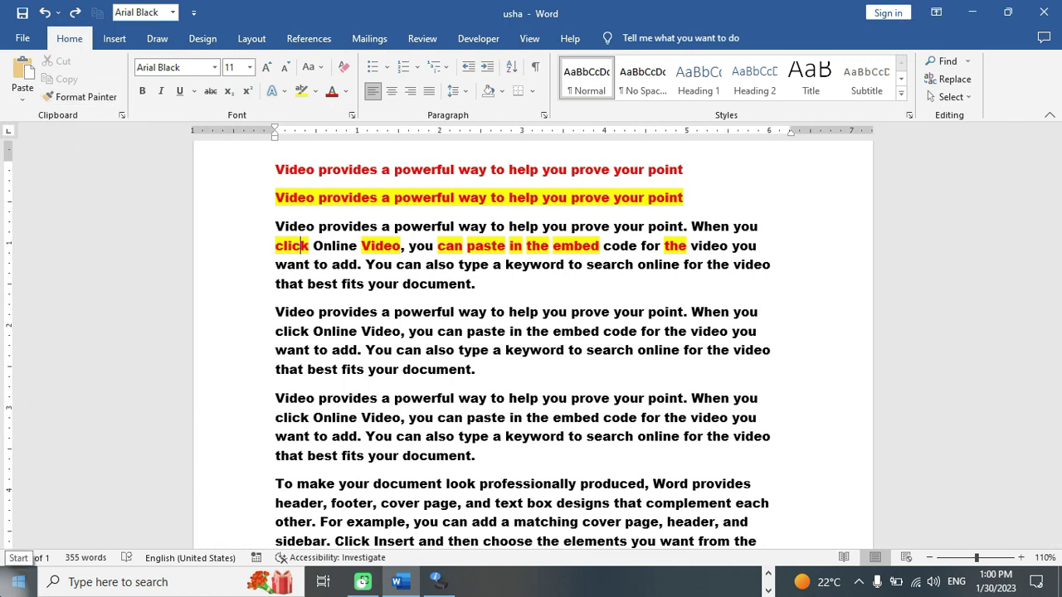
{"action": "key", "text": "alt"}
{"action": "key", "text": "h"}
{"action": "key", "text": "alt"}
{"action": "key", "text": "alt+h"}
{"action": "key", "text": "f"}
{"action": "key", "text": "o"}
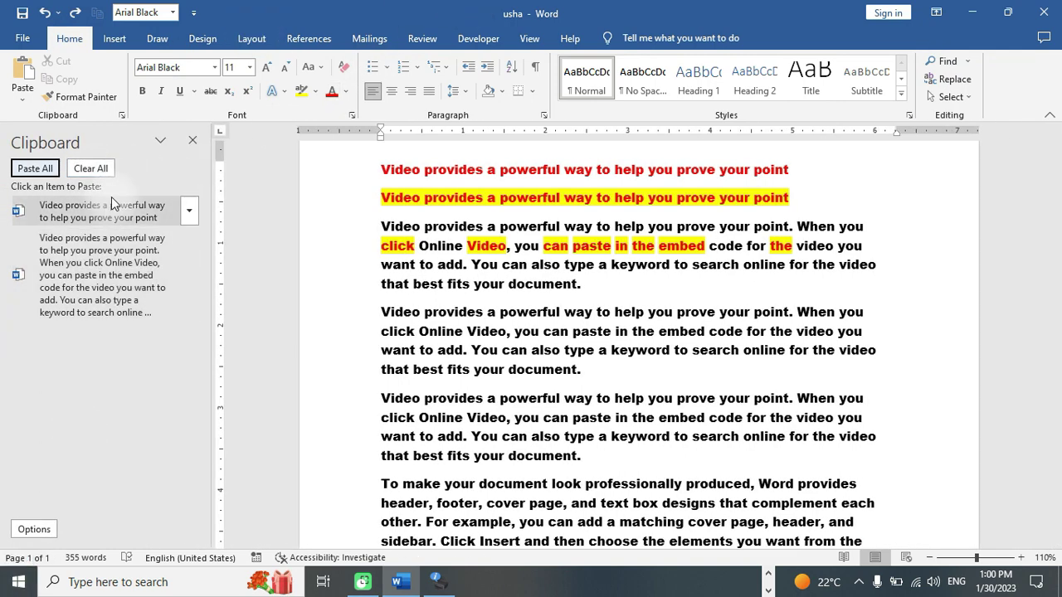
- Add a blank line at the top and paste all collected clipboard items there
{"action": "left_click", "coordinate": [375, 176]}
{"action": "key", "text": "Left"}
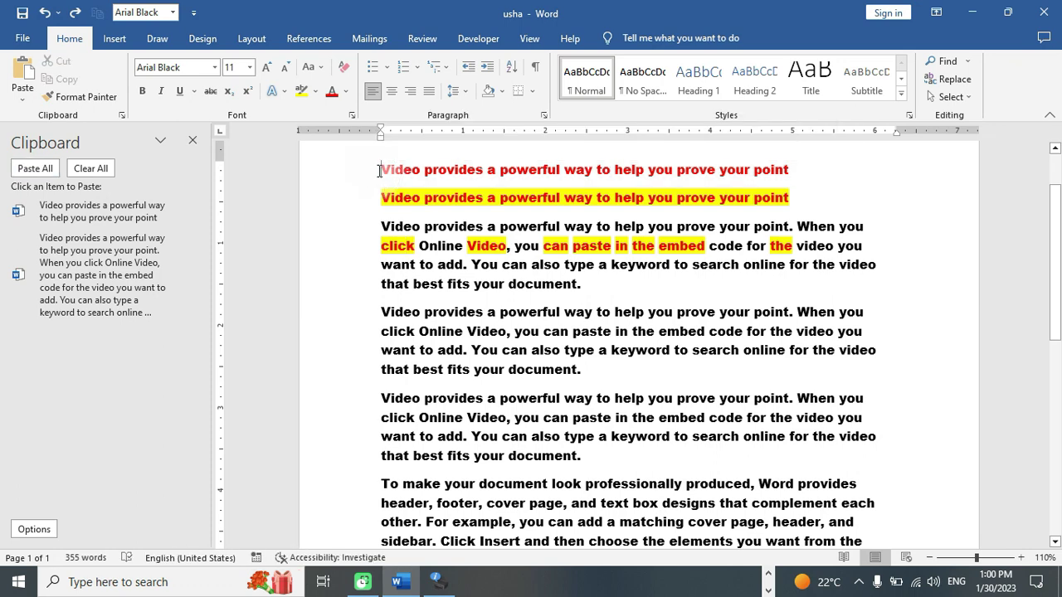
{"action": "key", "text": "Return"}
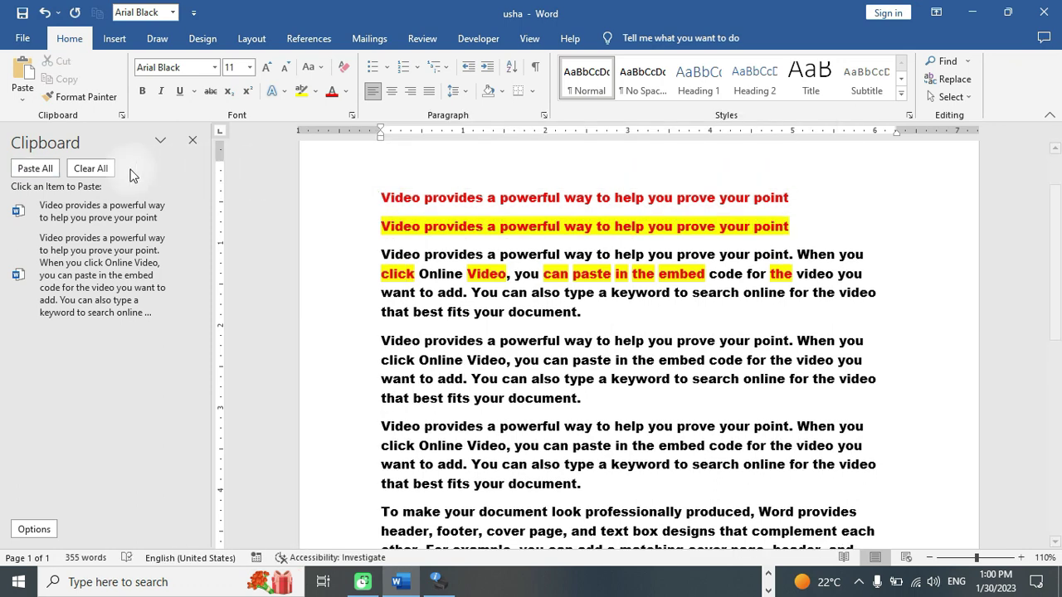
{"action": "left_click", "coordinate": [33, 169]}
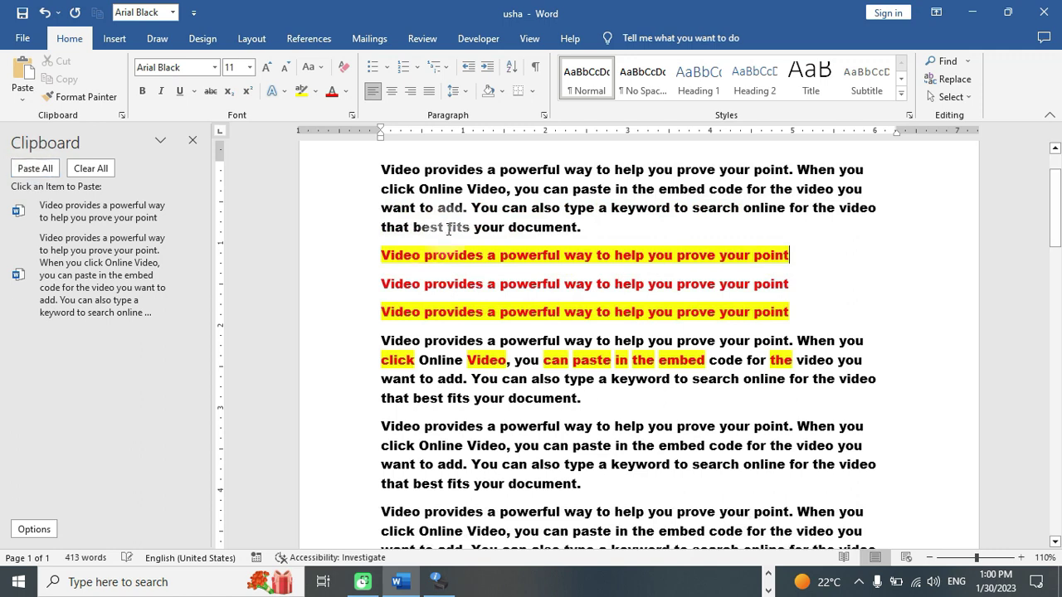
{"action": "scroll", "coordinate": [301, 256], "scroll_direction": "up", "scroll_amount": 2}
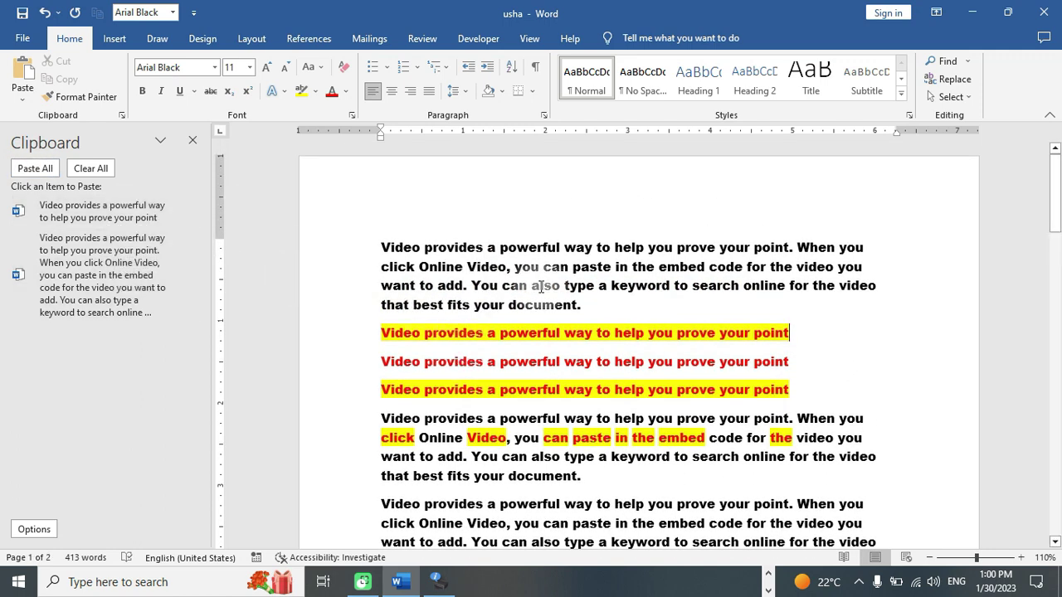
{"action": "mouse_move", "coordinate": [176, 240]}
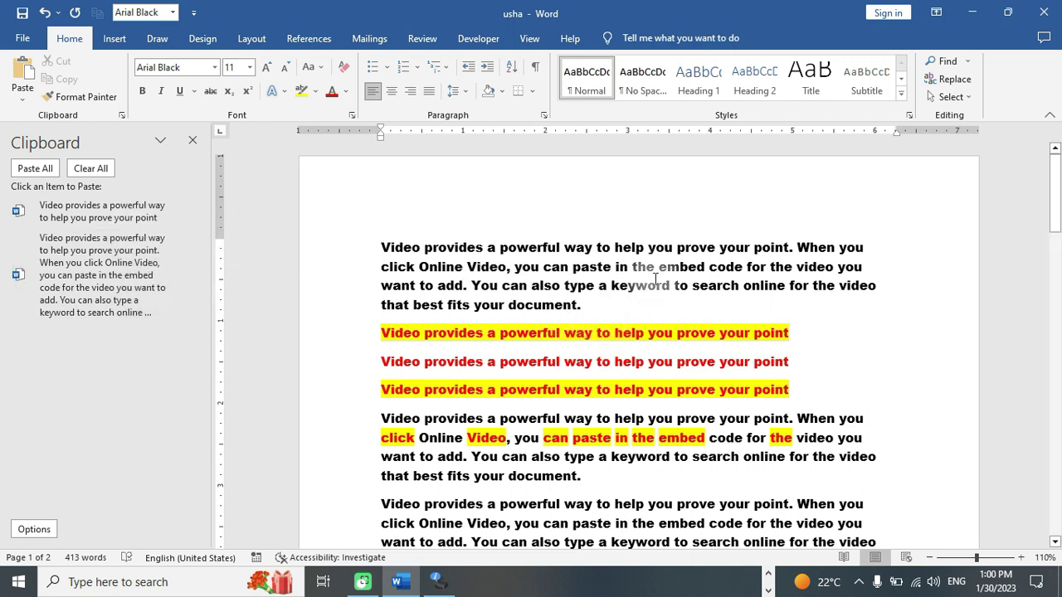
- Clear all clipboard items, then view the Font dialog's Advanced tab and close it unchanged
{"action": "left_click", "coordinate": [101, 169]}
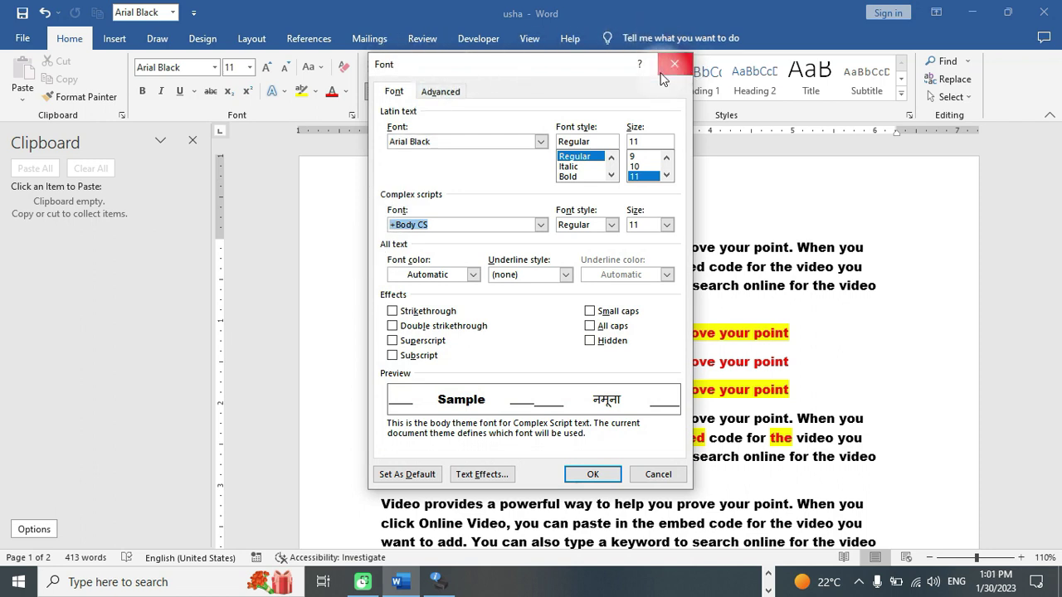
{"action": "left_click_drag", "start_coordinate": [493, 67], "coordinate": [524, 84]}
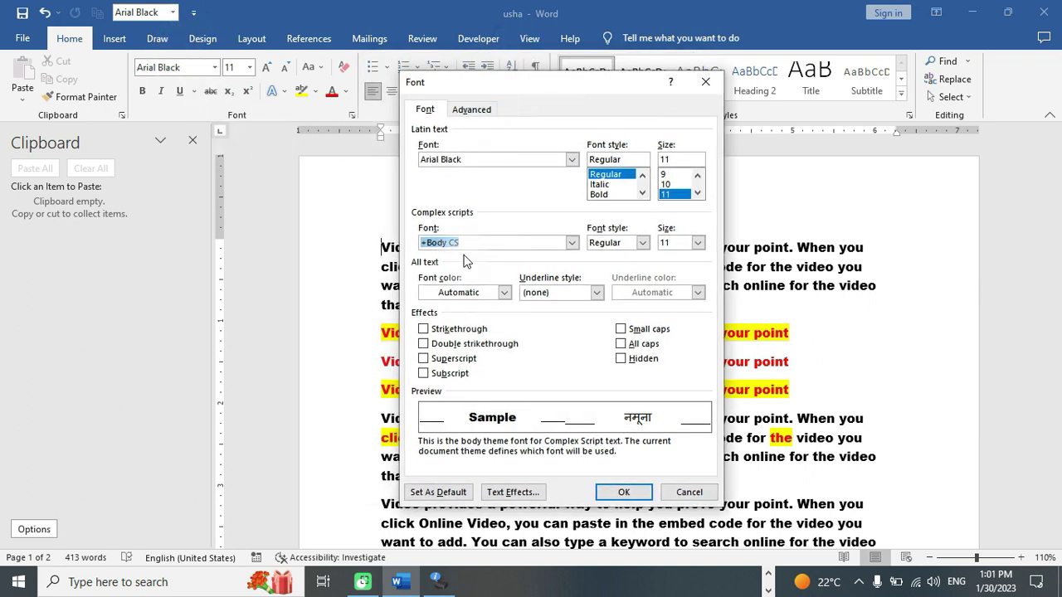
{"action": "left_click", "coordinate": [489, 112]}
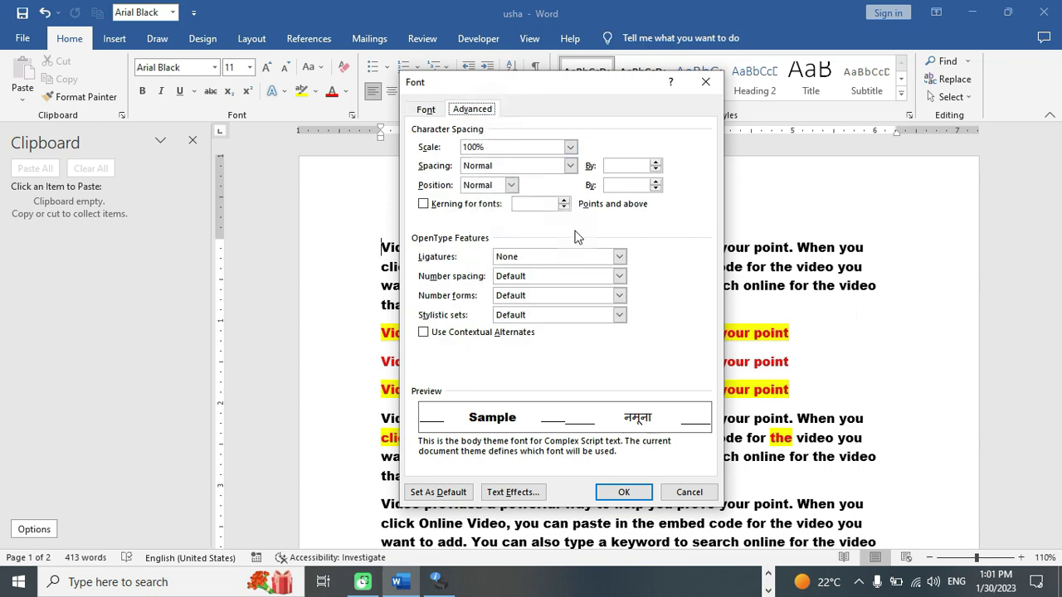
{"action": "left_click", "coordinate": [706, 81]}
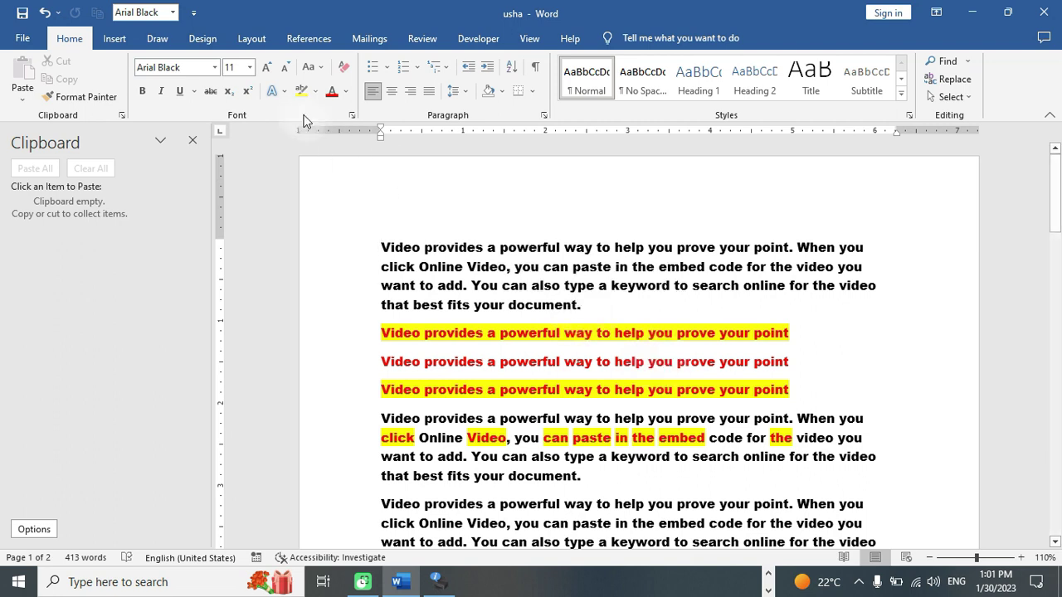
{"action": "left_click", "coordinate": [193, 69]}
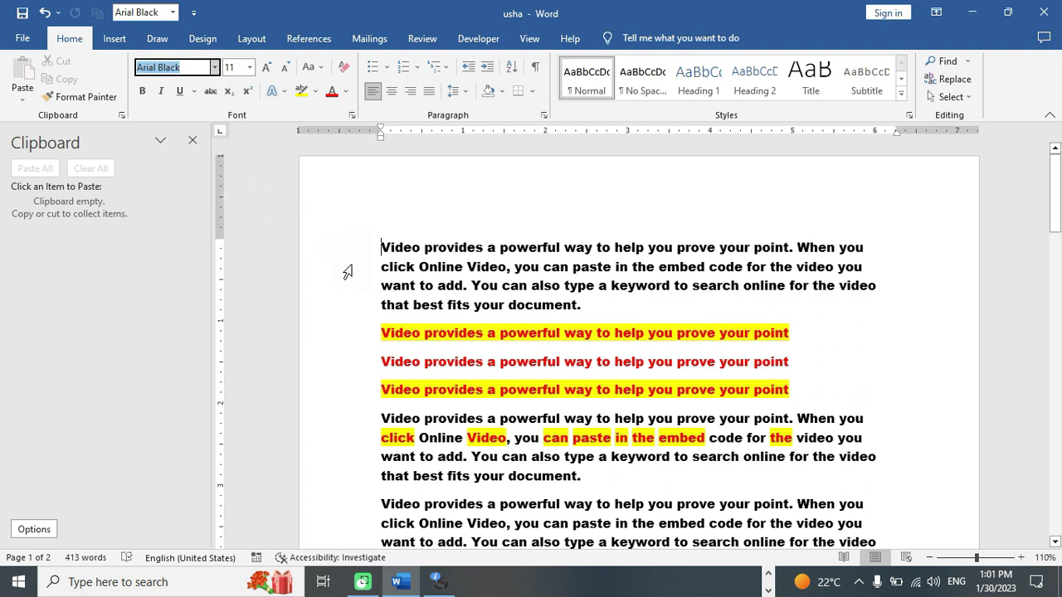
{"action": "left_click", "coordinate": [392, 266]}
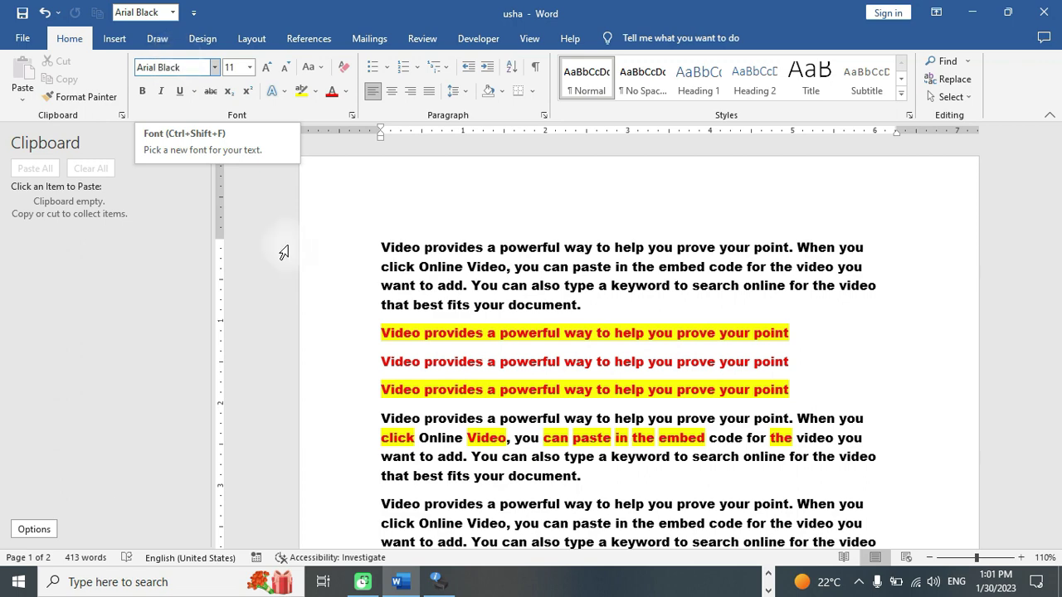
{"action": "double_click", "coordinate": [448, 335]}
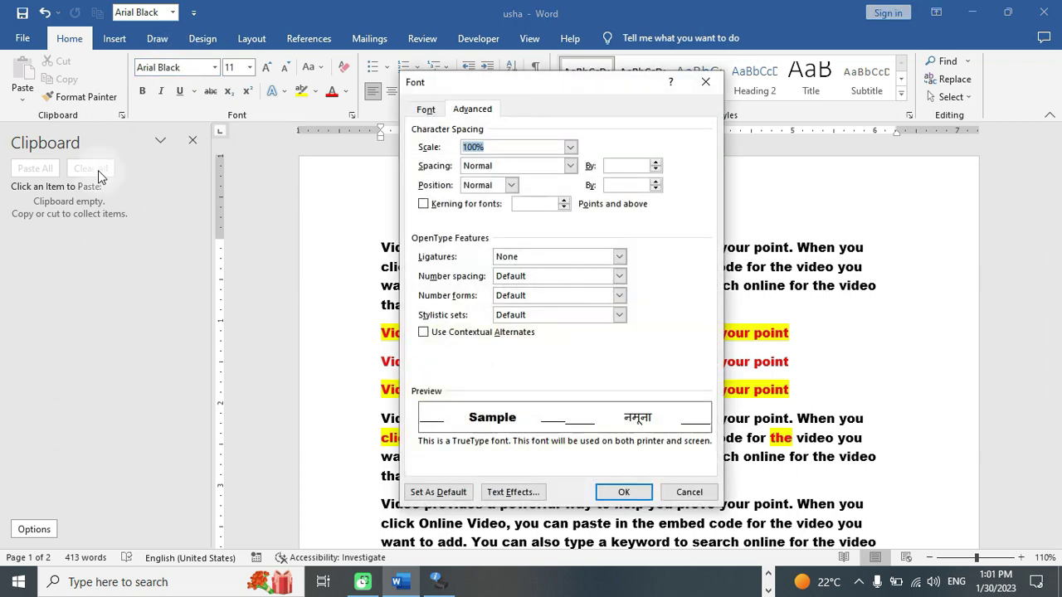
{"action": "left_click", "coordinate": [701, 83]}
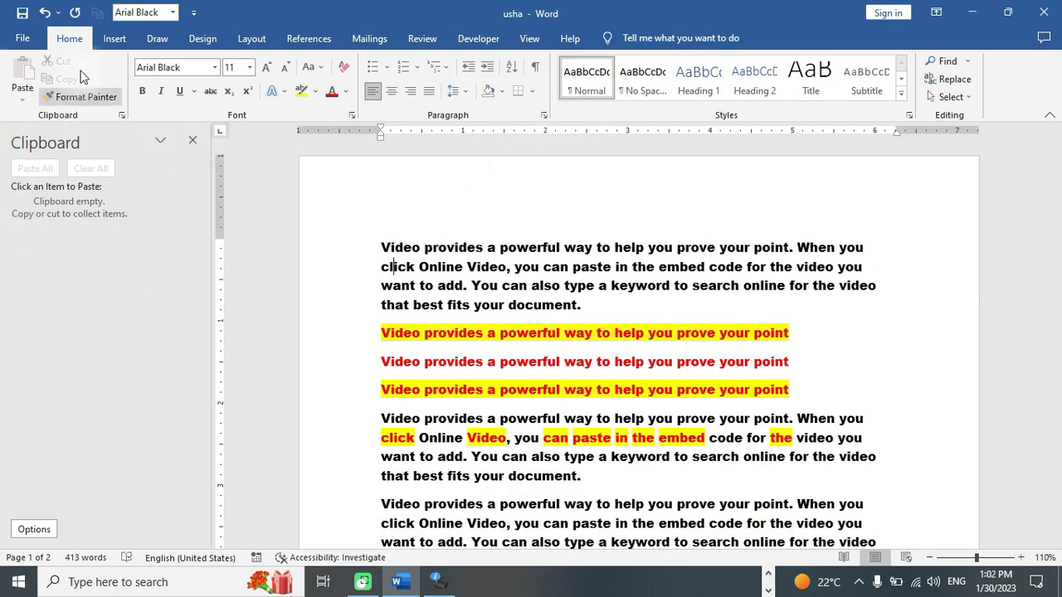
{"action": "left_click", "coordinate": [215, 69]}
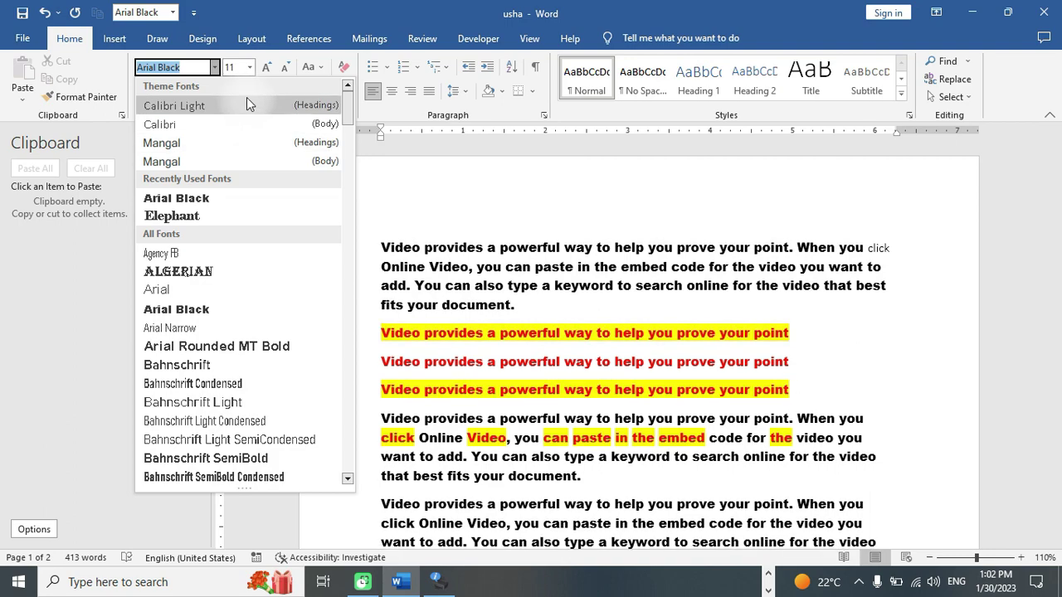
{"action": "scroll", "coordinate": [233, 379], "scroll_direction": "down", "scroll_amount": 3}
{"action": "scroll", "coordinate": [267, 403], "scroll_direction": "down", "scroll_amount": 5}
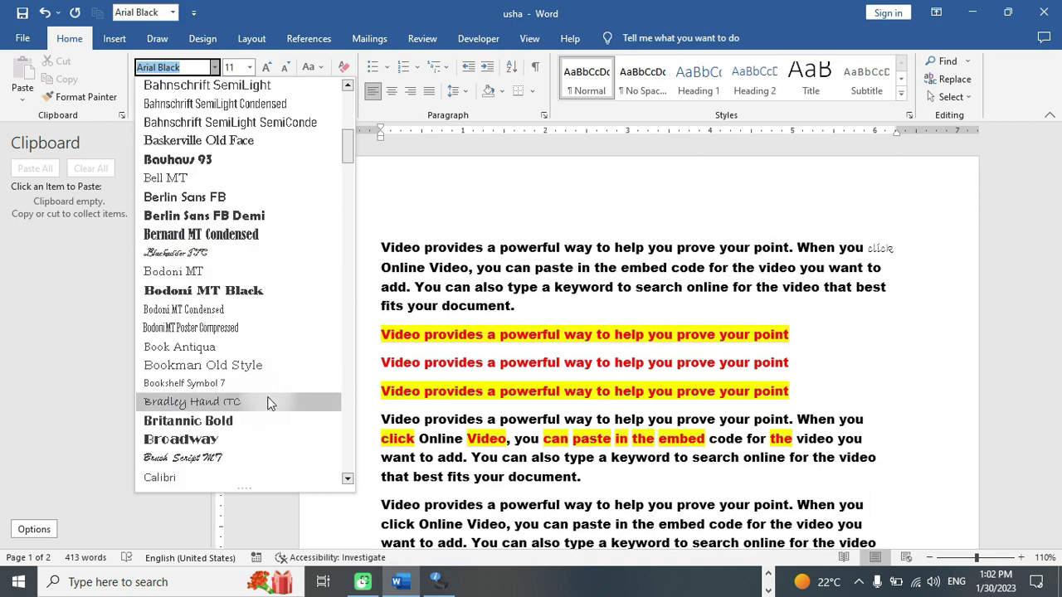
{"action": "scroll", "coordinate": [268, 357], "scroll_direction": "down", "scroll_amount": 5}
{"action": "scroll", "coordinate": [267, 355], "scroll_direction": "down", "scroll_amount": 5}
{"action": "scroll", "coordinate": [268, 355], "scroll_direction": "down", "scroll_amount": 6}
{"action": "scroll", "coordinate": [267, 355], "scroll_direction": "down", "scroll_amount": 9}
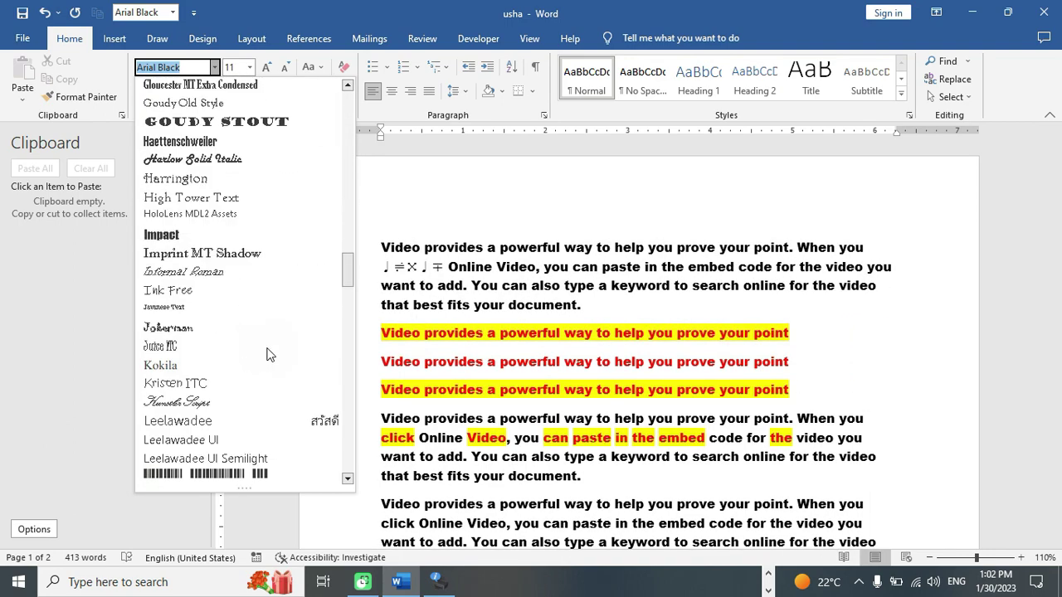
{"action": "scroll", "coordinate": [267, 355], "scroll_direction": "down", "scroll_amount": 5}
{"action": "scroll", "coordinate": [267, 355], "scroll_direction": "down", "scroll_amount": 6}
{"action": "scroll", "coordinate": [267, 356], "scroll_direction": "down", "scroll_amount": 5}
{"action": "scroll", "coordinate": [266, 381], "scroll_direction": "down", "scroll_amount": 5}
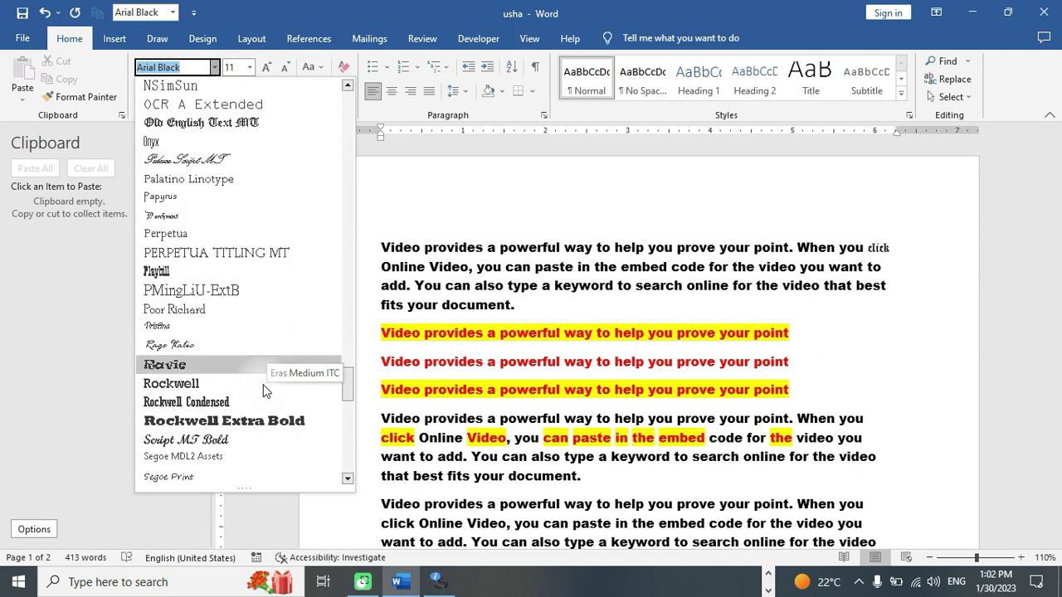
{"action": "scroll", "coordinate": [263, 386], "scroll_direction": "down", "scroll_amount": 9}
{"action": "scroll", "coordinate": [264, 386], "scroll_direction": "down", "scroll_amount": 5}
{"action": "scroll", "coordinate": [263, 386], "scroll_direction": "down", "scroll_amount": 1}
{"action": "scroll", "coordinate": [263, 386], "scroll_direction": "up", "scroll_amount": 6}
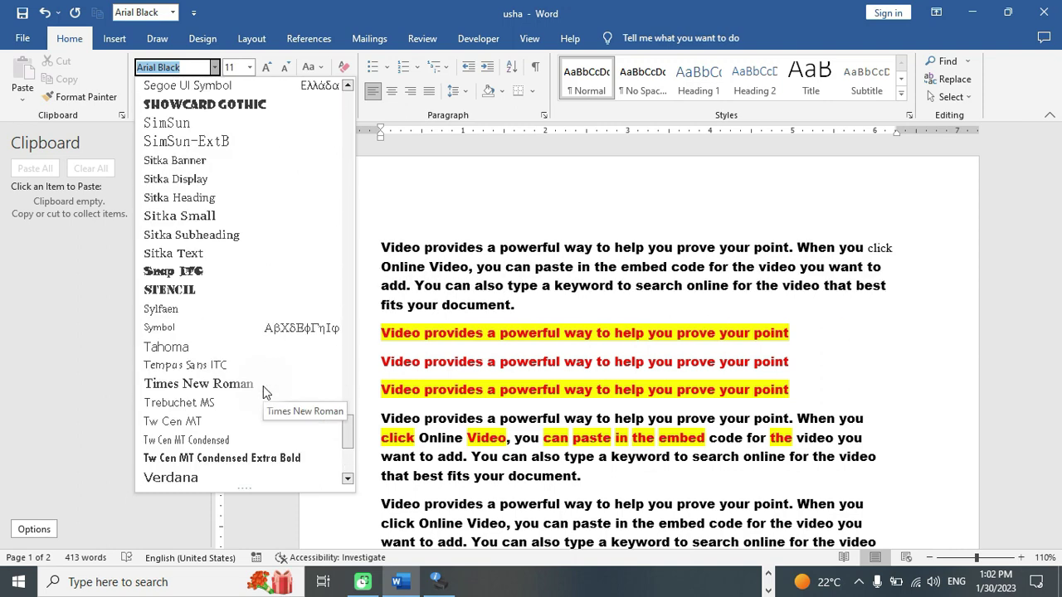
{"action": "scroll", "coordinate": [263, 386], "scroll_direction": "down", "scroll_amount": 5}
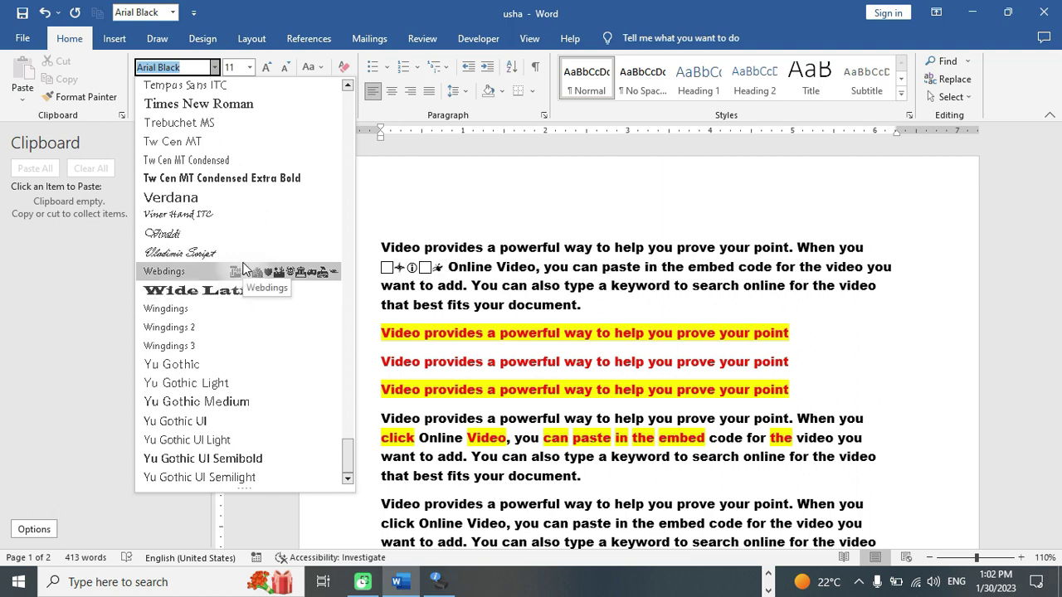
{"action": "left_click", "coordinate": [553, 299]}
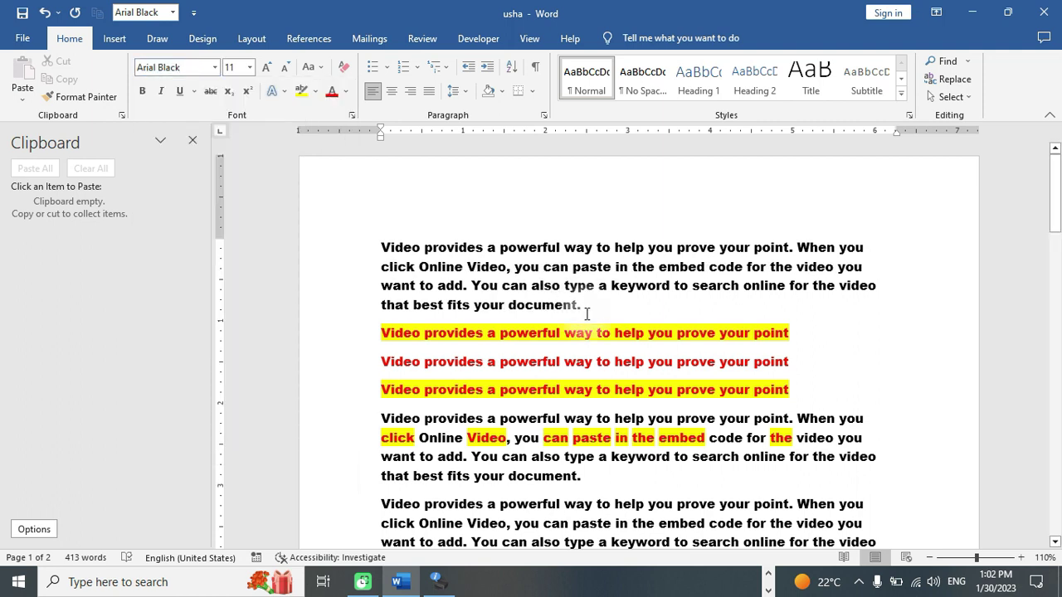
- Select the opening 'Video provides…' paragraph and set its font to Webdings
{"action": "mouse_move", "coordinate": [585, 307]}
{"action": "left_mouse_down"}
{"action": "mouse_move", "coordinate": [490, 295]}
{"action": "mouse_move", "coordinate": [374, 245]}
{"action": "left_mouse_up"}
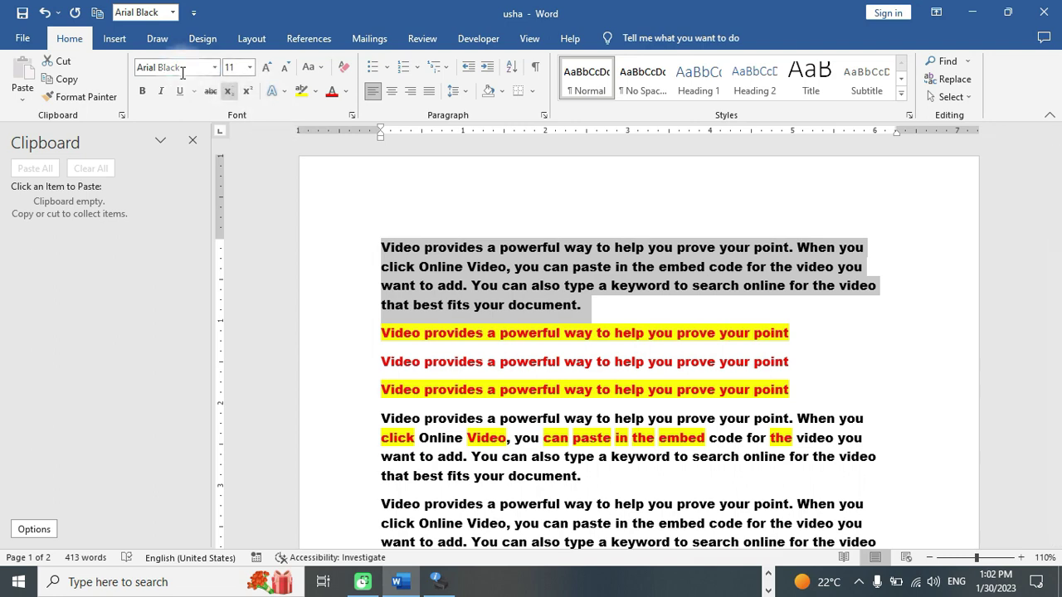
{"action": "left_click", "coordinate": [214, 67]}
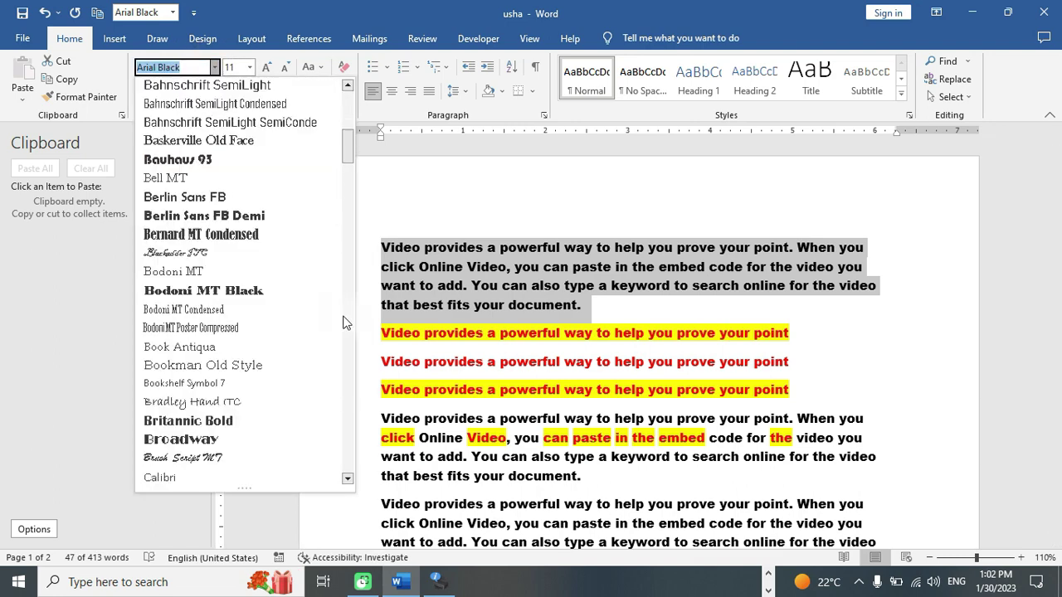
{"action": "scroll", "coordinate": [340, 315], "scroll_direction": "down", "scroll_amount": 15}
{"action": "scroll", "coordinate": [236, 318], "scroll_direction": "down", "scroll_amount": 10}
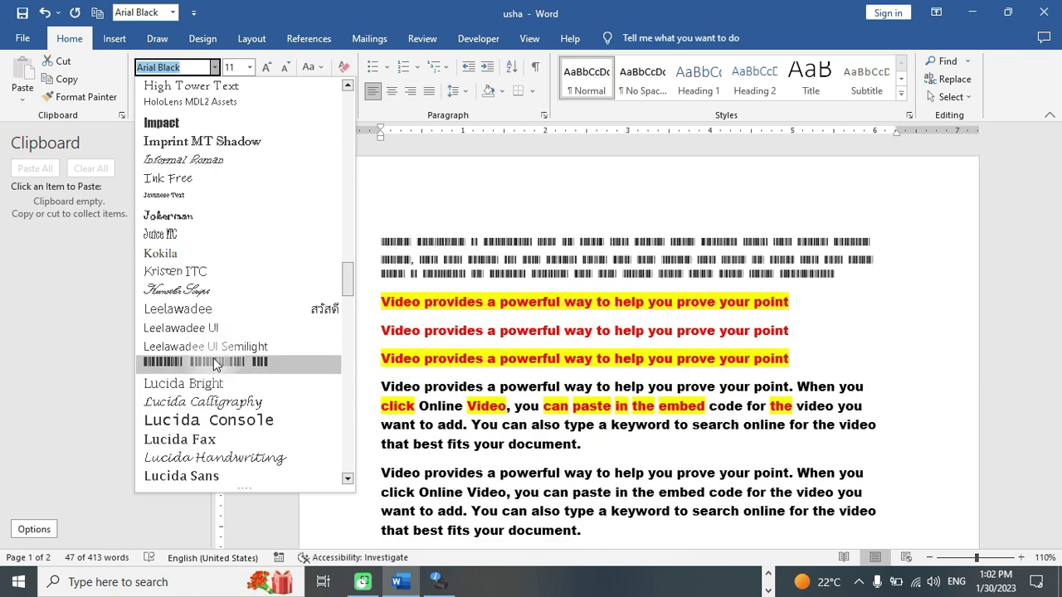
{"action": "scroll", "coordinate": [213, 358], "scroll_direction": "down", "scroll_amount": 3}
{"action": "scroll", "coordinate": [213, 357], "scroll_direction": "down", "scroll_amount": 10}
{"action": "scroll", "coordinate": [211, 373], "scroll_direction": "down", "scroll_amount": 3}
{"action": "scroll", "coordinate": [210, 372], "scroll_direction": "down", "scroll_amount": 10}
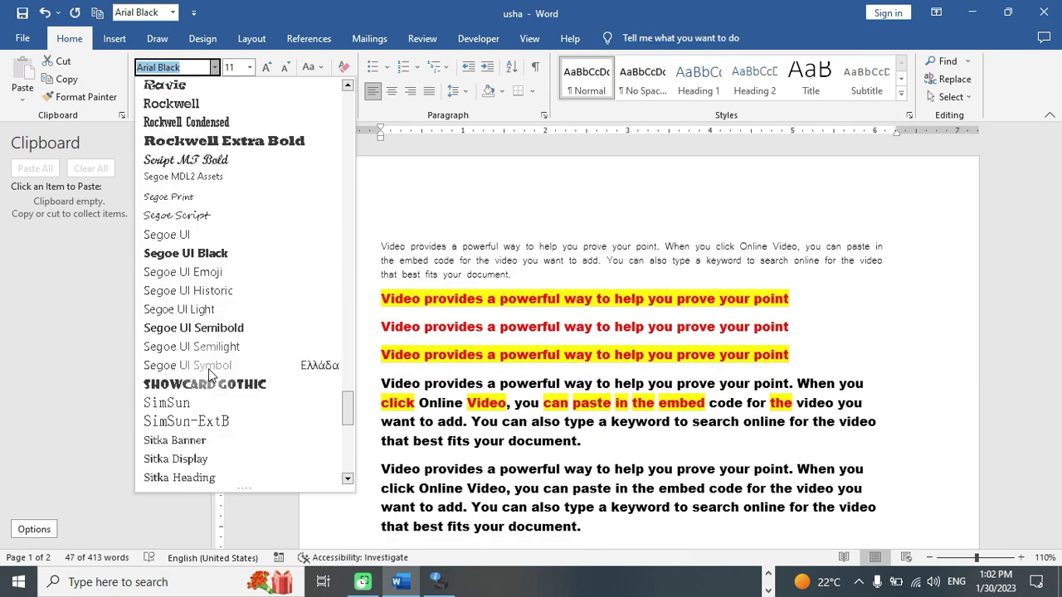
{"action": "scroll", "coordinate": [209, 372], "scroll_direction": "down", "scroll_amount": 5}
{"action": "scroll", "coordinate": [209, 372], "scroll_direction": "down", "scroll_amount": 5}
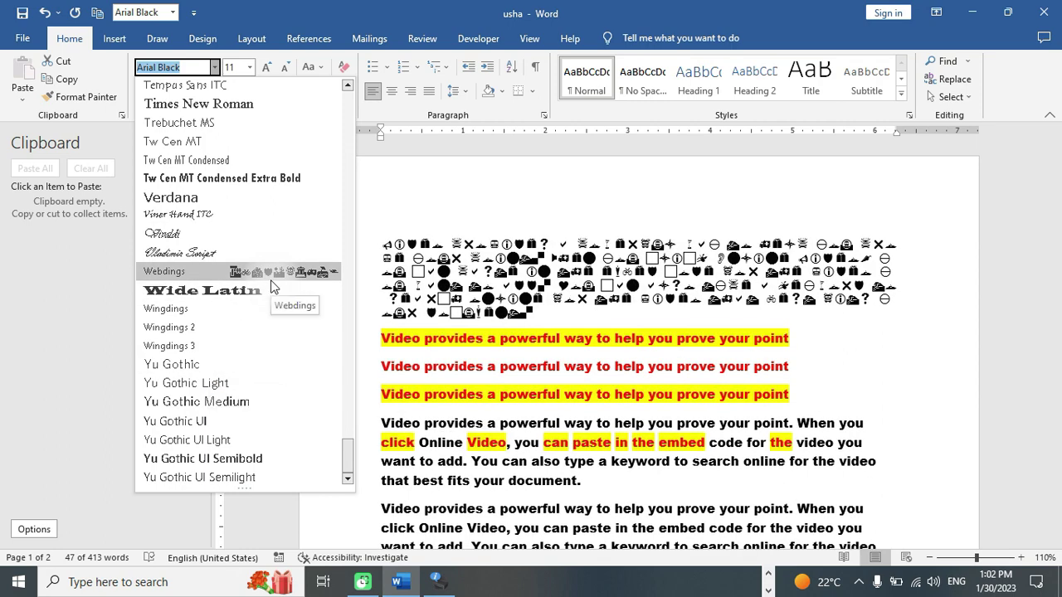
{"action": "left_click", "coordinate": [271, 278]}
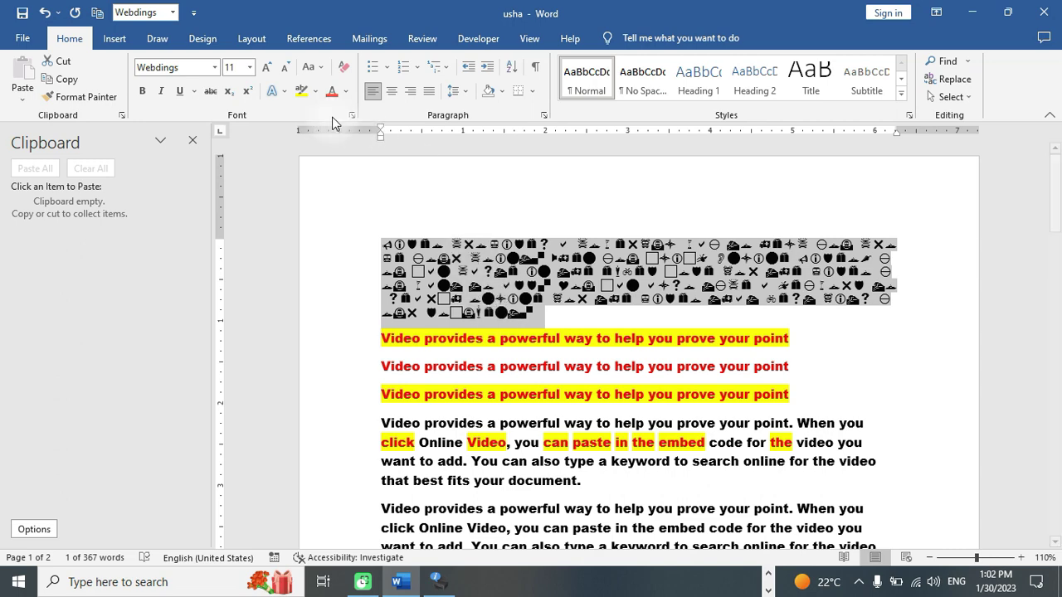
- Check the symbol paragraph's font and size lists, keeping Webdings at size 11
{"action": "left_click", "coordinate": [214, 68]}
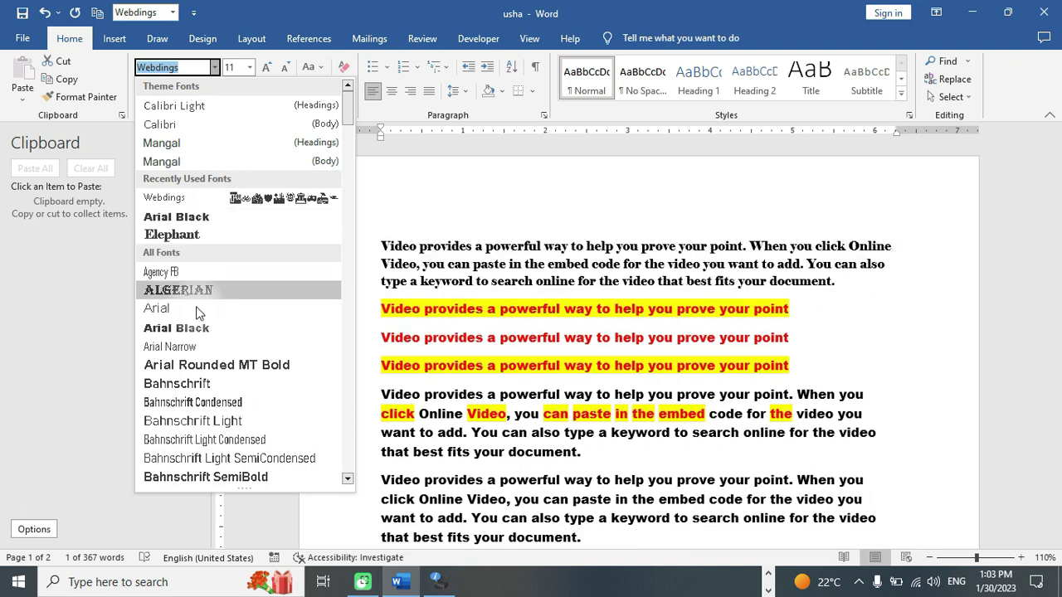
{"action": "scroll", "coordinate": [212, 350], "scroll_direction": "down", "scroll_amount": 10}
{"action": "scroll", "coordinate": [213, 348], "scroll_direction": "down", "scroll_amount": 6}
{"action": "scroll", "coordinate": [213, 348], "scroll_direction": "down", "scroll_amount": 6}
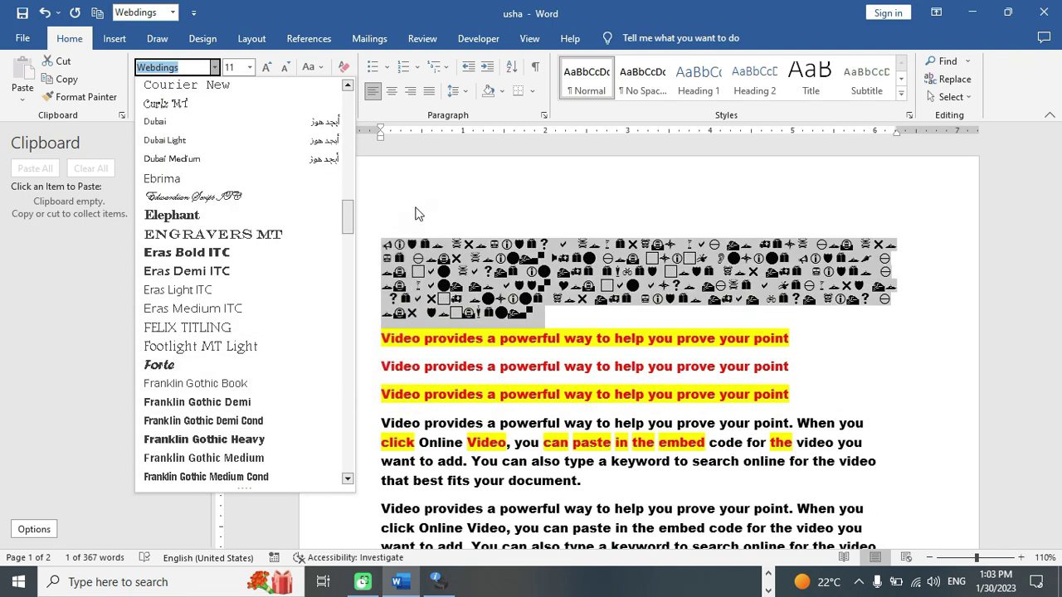
{"action": "left_click", "coordinate": [445, 222]}
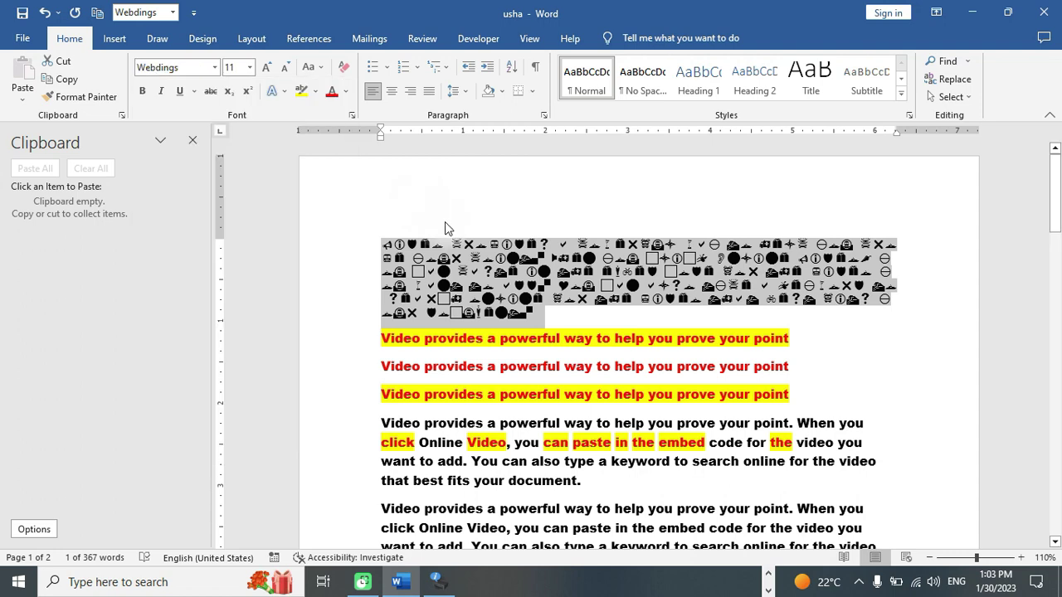
{"action": "left_click", "coordinate": [250, 68]}
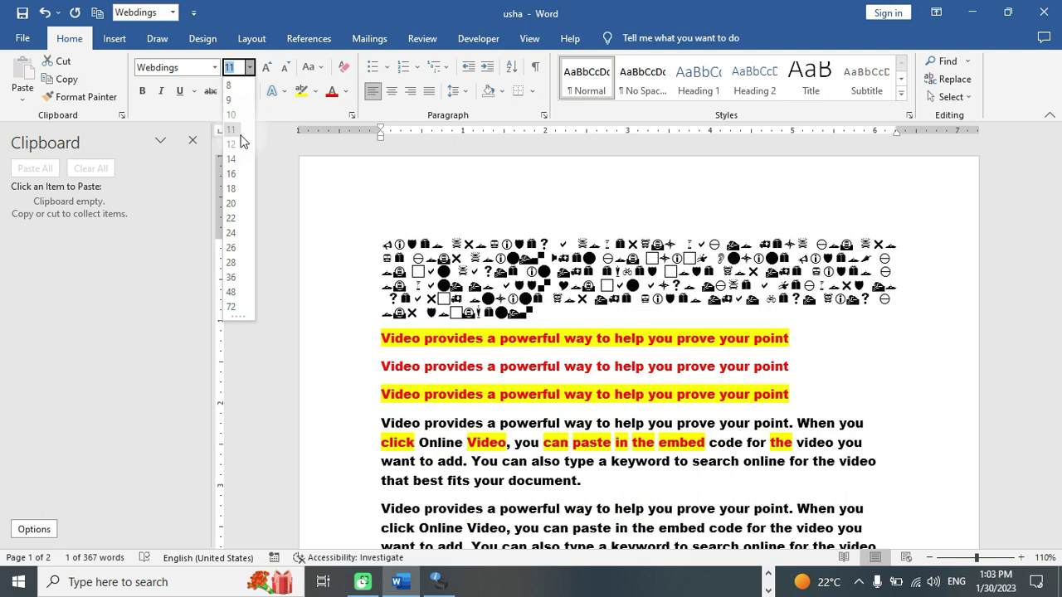
{"action": "left_click", "coordinate": [293, 163]}
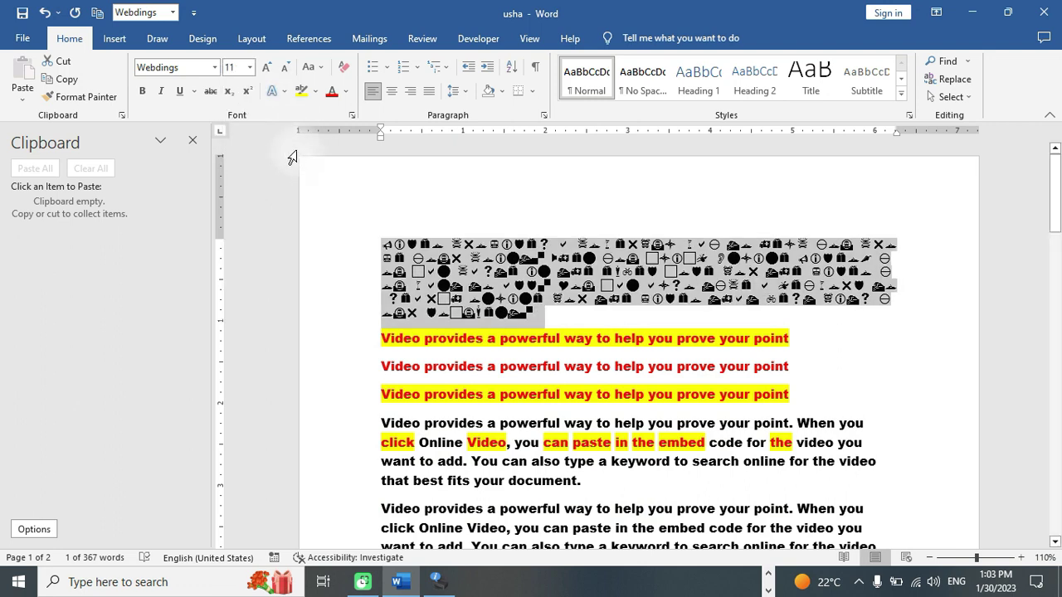
- Select the first yellow-highlighted red line beneath the symbol paragraph
{"action": "left_click", "coordinate": [345, 207]}
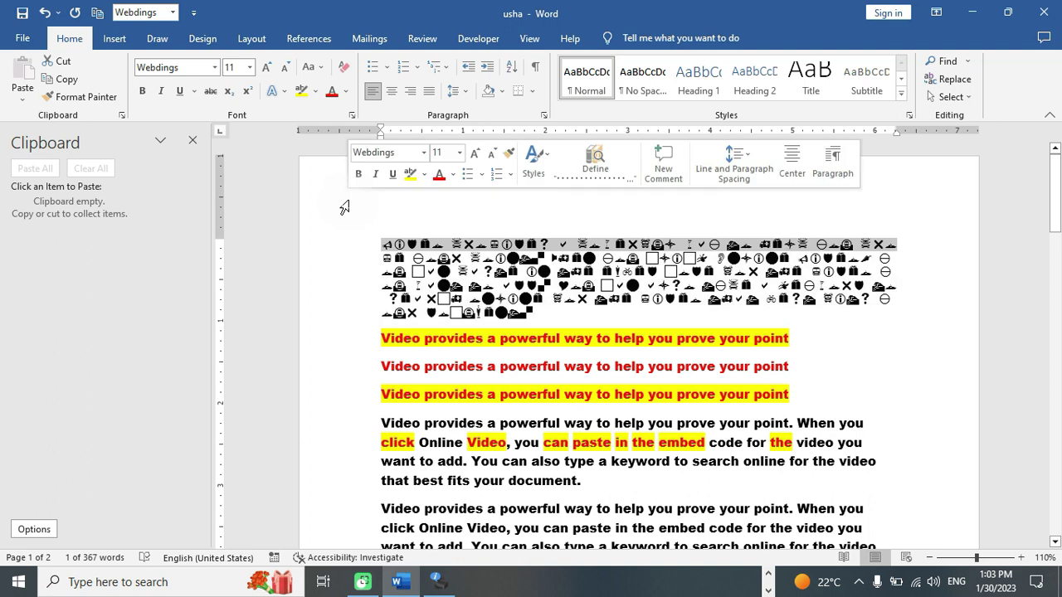
{"action": "left_click", "coordinate": [444, 265]}
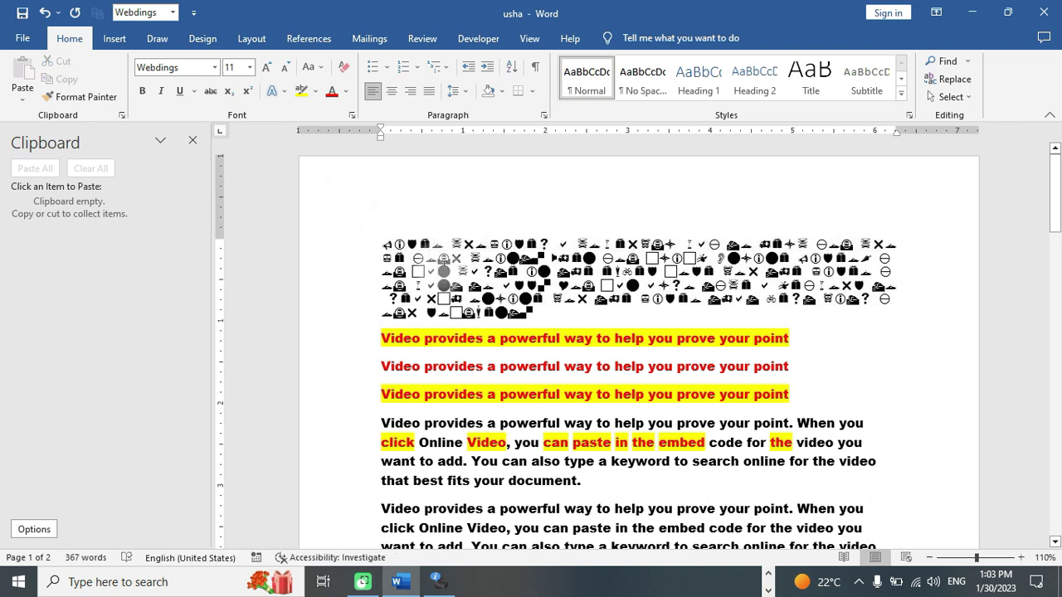
{"action": "left_click", "coordinate": [248, 70]}
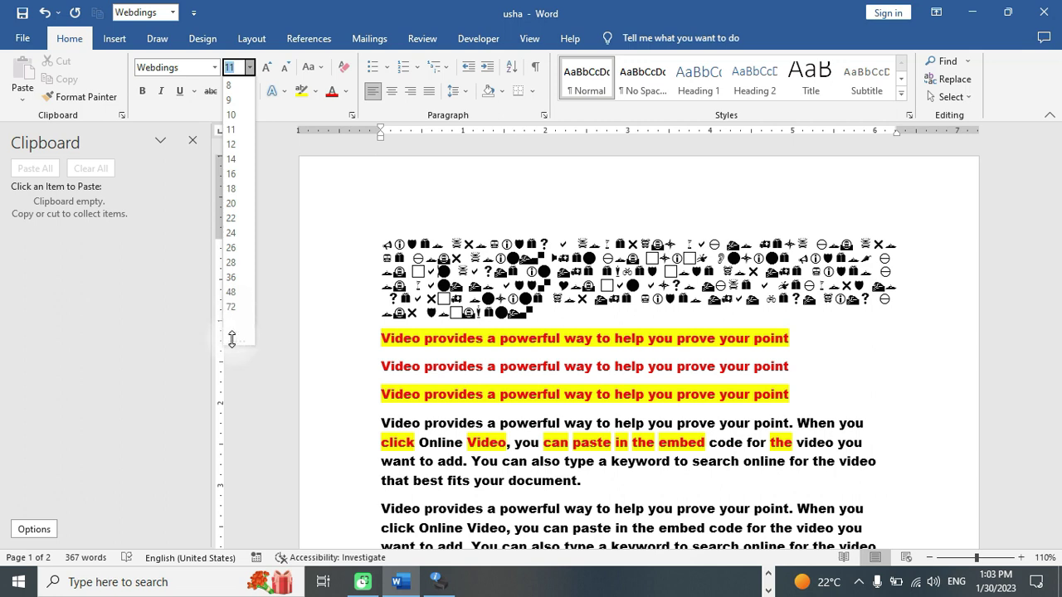
{"action": "left_click_drag", "start_coordinate": [234, 314], "coordinate": [235, 309]}
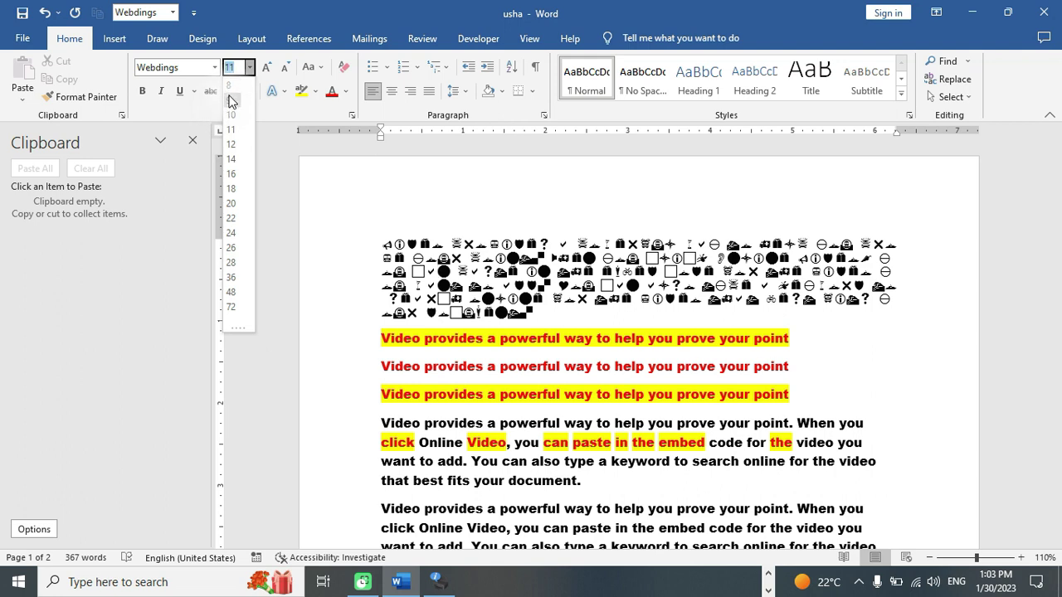
{"action": "left_click", "coordinate": [415, 220]}
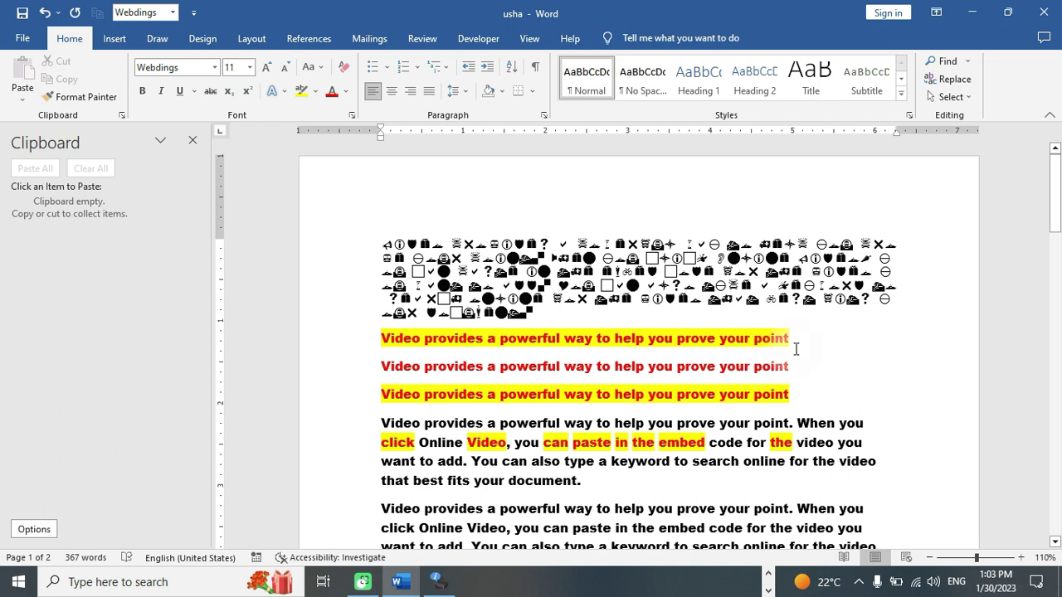
{"action": "left_click_drag", "start_coordinate": [800, 337], "coordinate": [381, 340]}
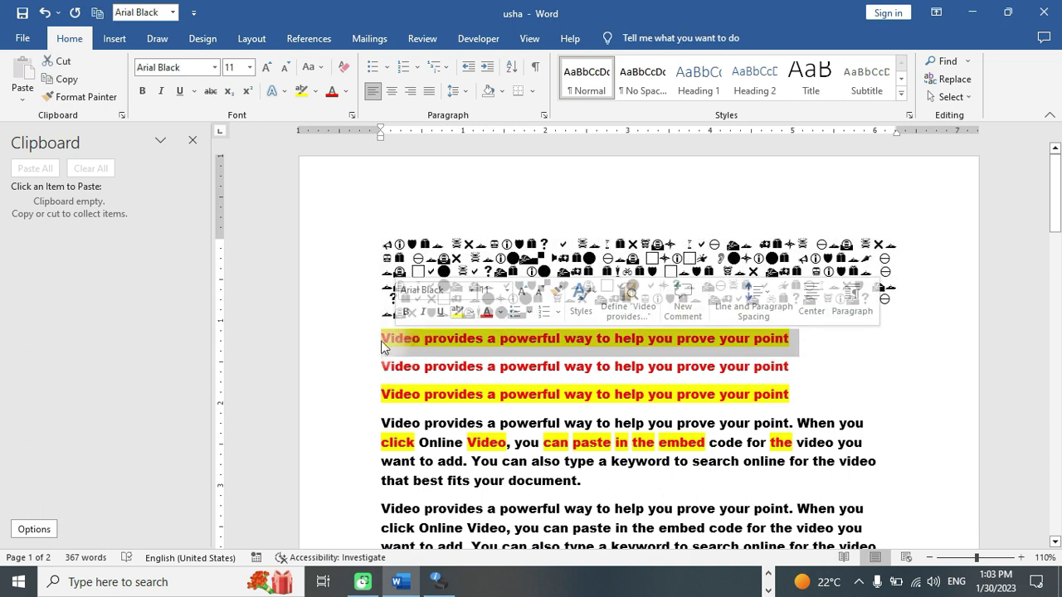
- Set the first highlighted 'Video provides…' line to font size 1 and inspect the tiny strip
{"action": "left_click", "coordinate": [240, 71]}
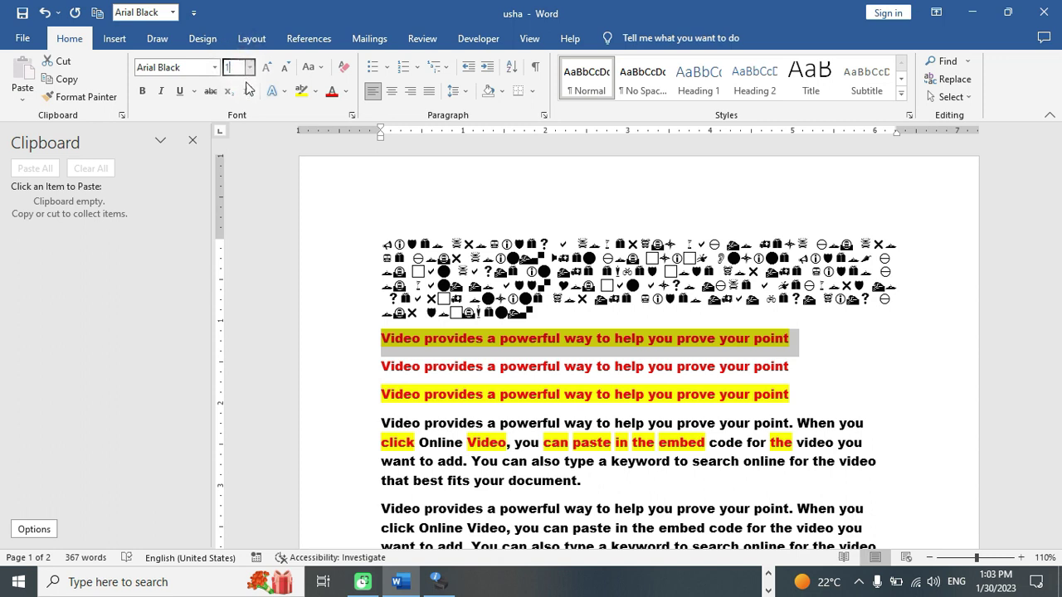
{"action": "type", "text": "1"}
{"action": "key", "text": "Return"}
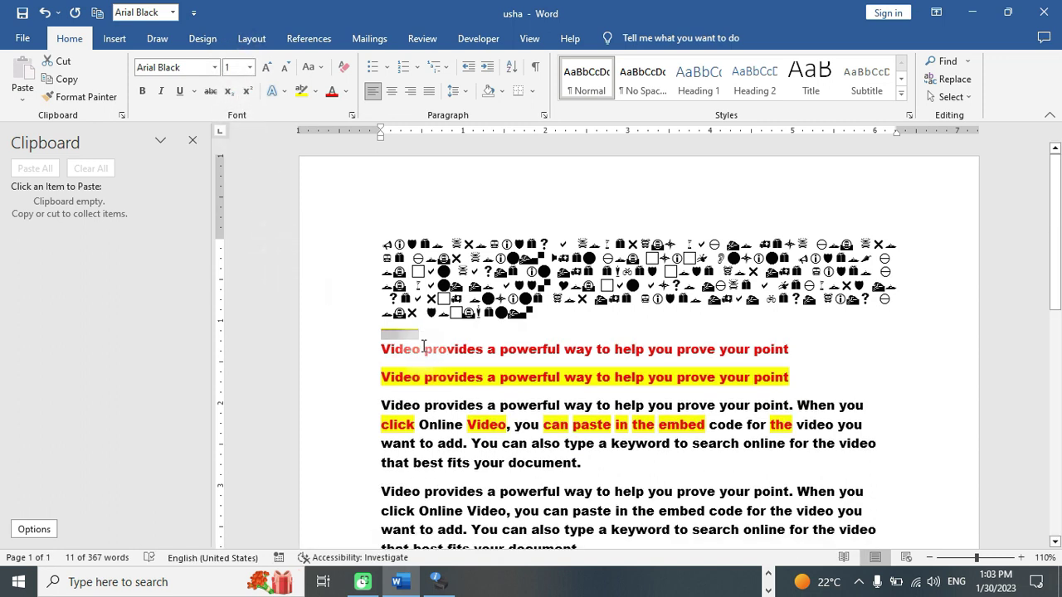
{"action": "scroll", "coordinate": [423, 347], "scroll_direction": "up", "scroll_amount": 5}
{"action": "scroll", "coordinate": [423, 347], "scroll_direction": "up", "scroll_amount": 4}
{"action": "scroll", "coordinate": [423, 347], "scroll_direction": "up", "scroll_amount": 5}
{"action": "scroll", "coordinate": [423, 347], "scroll_direction": "up", "scroll_amount": 9}
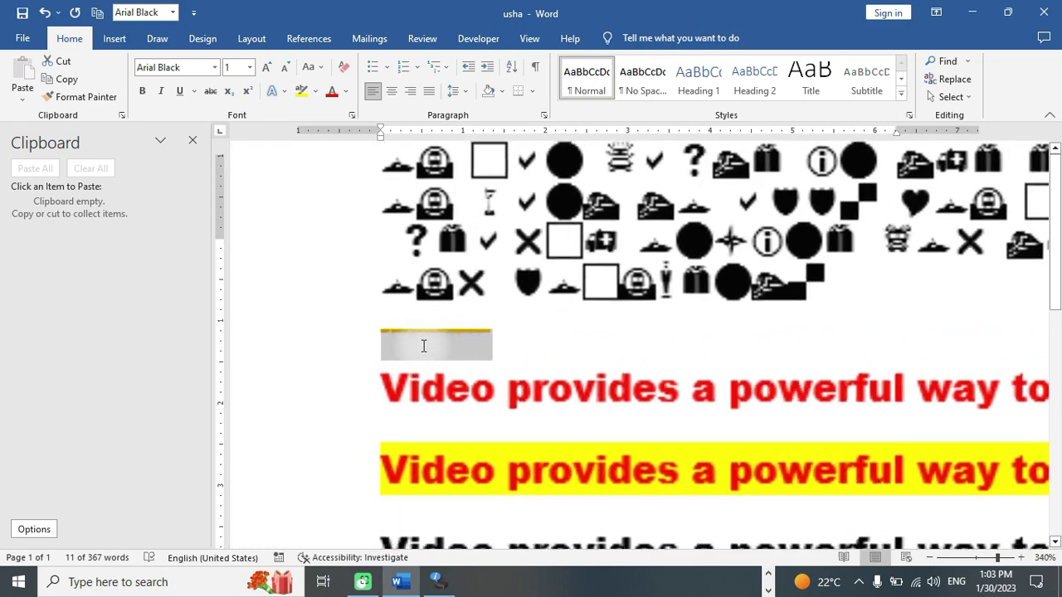
{"action": "scroll", "coordinate": [432, 357], "scroll_direction": "up", "scroll_amount": 5}
{"action": "scroll", "coordinate": [443, 380], "scroll_direction": "up", "scroll_amount": 5}
{"action": "scroll", "coordinate": [443, 380], "scroll_direction": "up", "scroll_amount": 6}
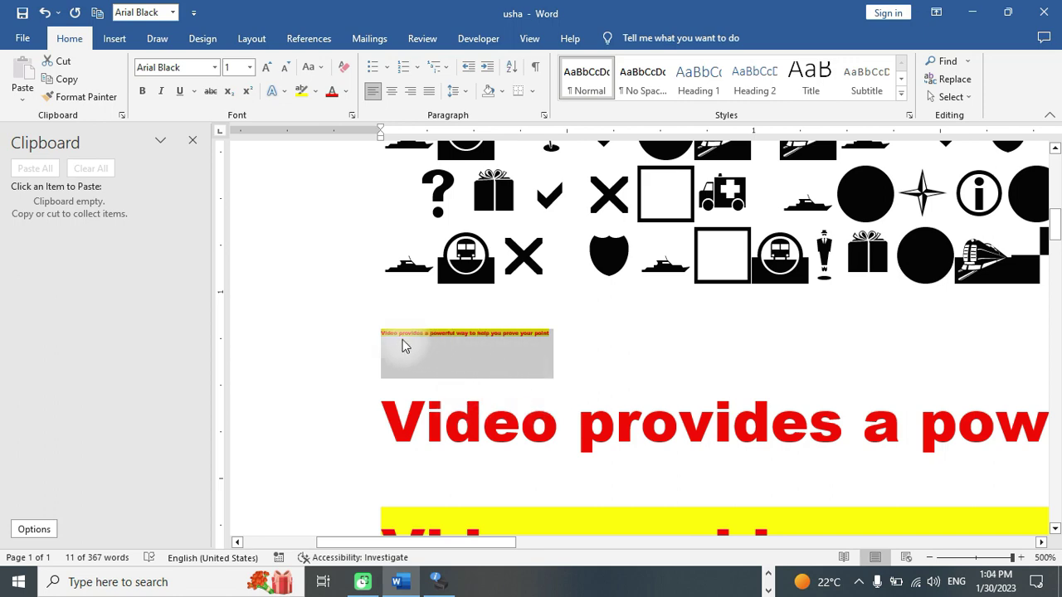
{"action": "scroll", "coordinate": [459, 348], "scroll_direction": "down", "scroll_amount": 5}
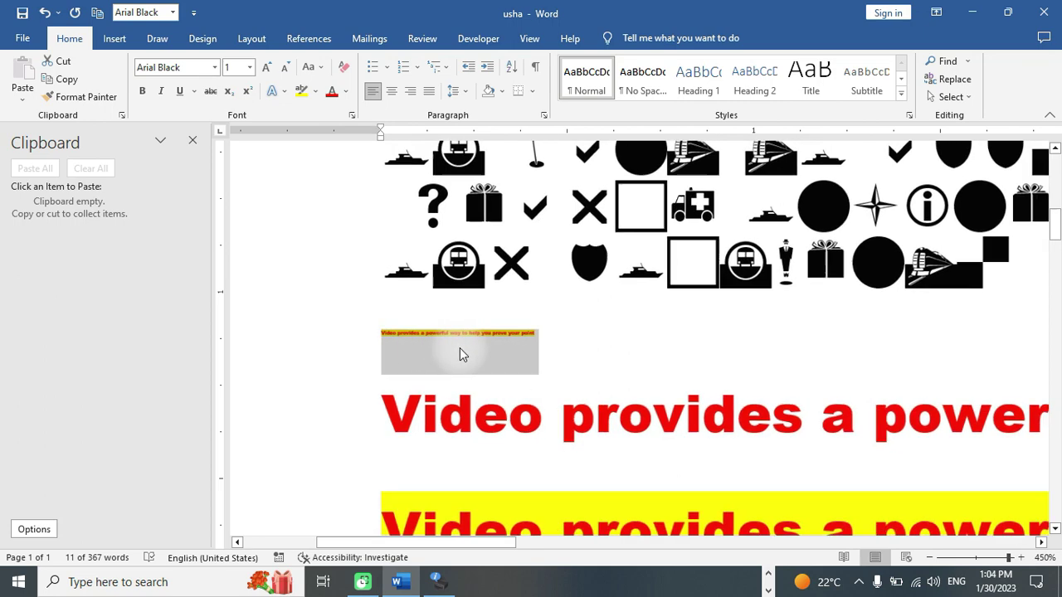
{"action": "scroll", "coordinate": [460, 348], "scroll_direction": "down", "scroll_amount": 6}
{"action": "scroll", "coordinate": [457, 346], "scroll_direction": "down", "scroll_amount": 6}
{"action": "scroll", "coordinate": [456, 347], "scroll_direction": "down", "scroll_amount": 4}
{"action": "scroll", "coordinate": [457, 346], "scroll_direction": "down", "scroll_amount": 4}
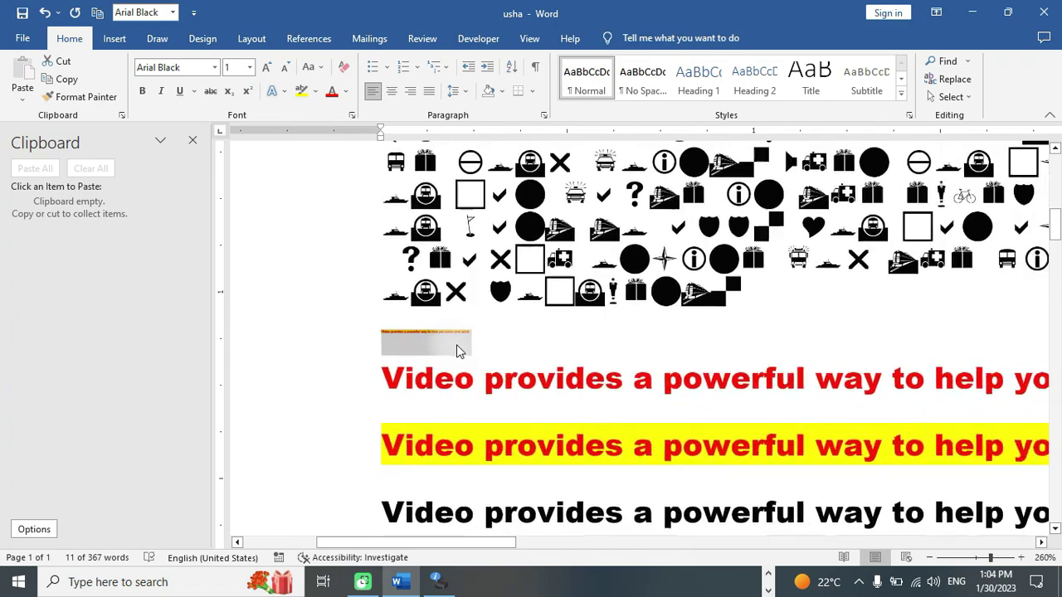
{"action": "scroll", "coordinate": [456, 345], "scroll_direction": "down", "scroll_amount": 4}
{"action": "scroll", "coordinate": [457, 344], "scroll_direction": "down", "scroll_amount": 3}
{"action": "scroll", "coordinate": [457, 344], "scroll_direction": "down", "scroll_amount": 1}
{"action": "scroll", "coordinate": [456, 344], "scroll_direction": "down", "scroll_amount": 1}
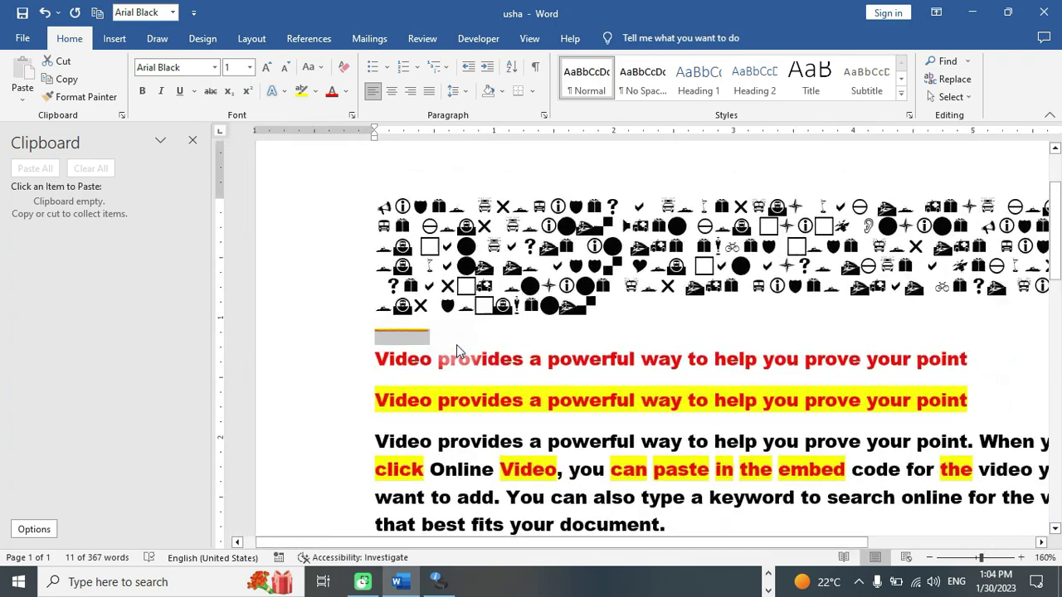
{"action": "scroll", "coordinate": [456, 344], "scroll_direction": "down", "scroll_amount": 2}
{"action": "scroll", "coordinate": [456, 344], "scroll_direction": "down", "scroll_amount": 1}
{"action": "scroll", "coordinate": [457, 344], "scroll_direction": "down", "scroll_amount": 1}
{"action": "scroll", "coordinate": [456, 346], "scroll_direction": "down", "scroll_amount": 1}
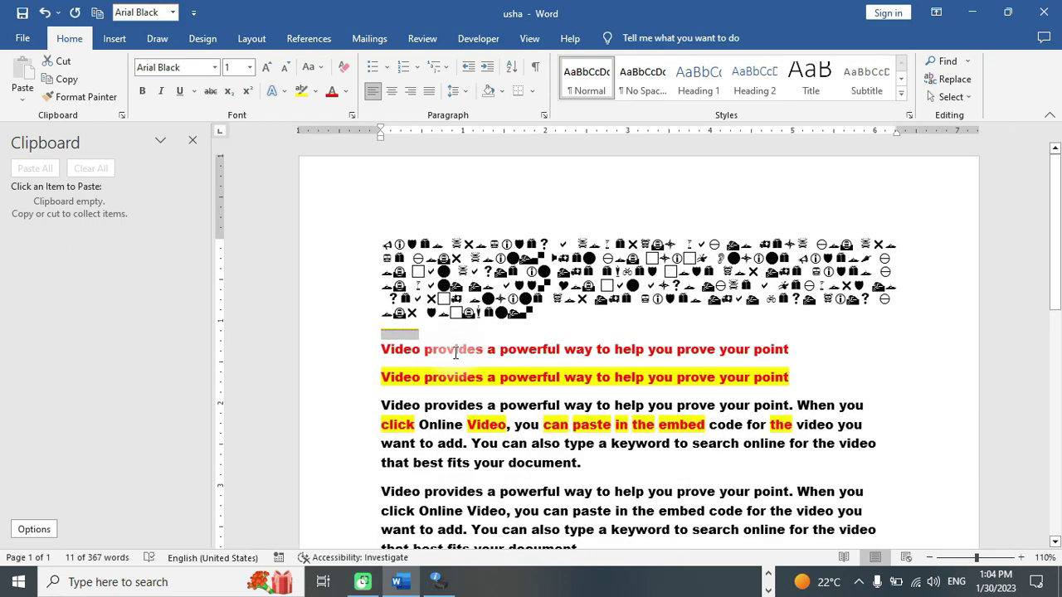
{"action": "scroll", "coordinate": [455, 352], "scroll_direction": "down", "scroll_amount": 2}
{"action": "scroll", "coordinate": [454, 352], "scroll_direction": "up", "scroll_amount": 1}
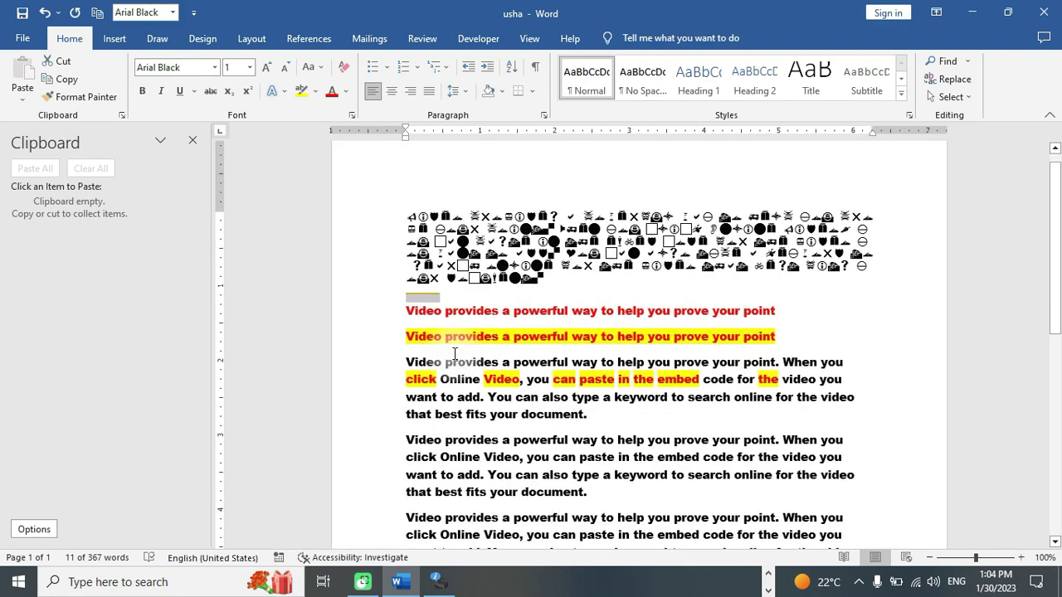
- Set the first highlighted line's font size to 1638
{"action": "left_click", "coordinate": [248, 70]}
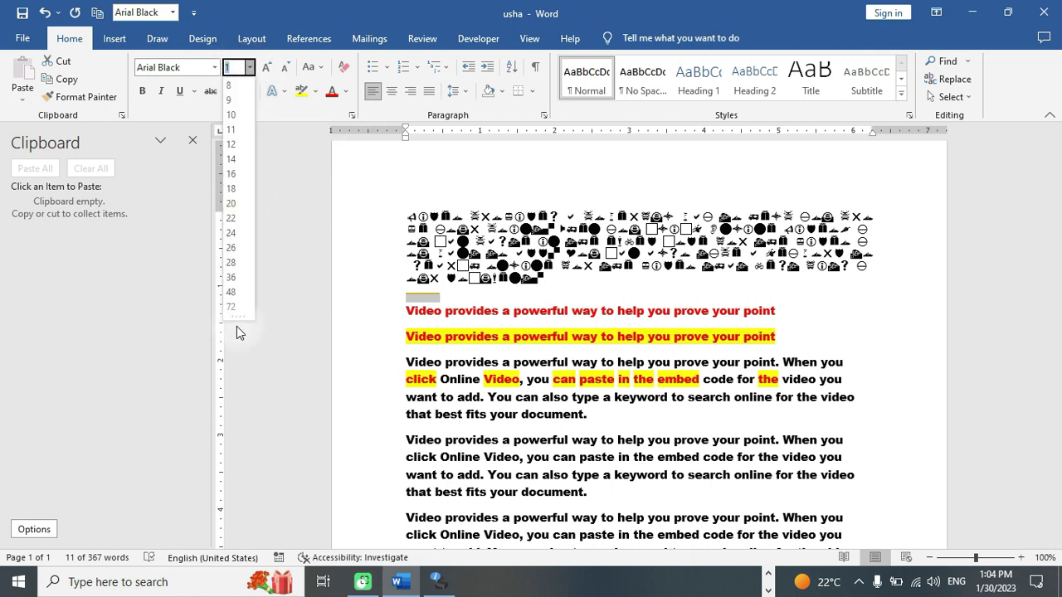
{"action": "left_click_drag", "start_coordinate": [237, 317], "coordinate": [240, 461]}
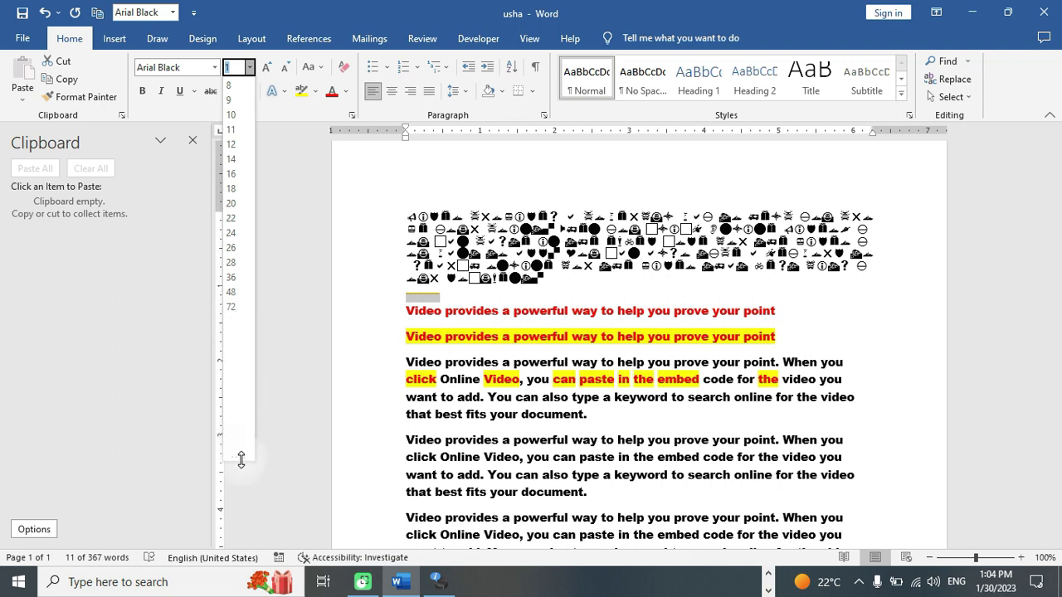
{"action": "left_click_drag", "start_coordinate": [241, 461], "coordinate": [244, 495]}
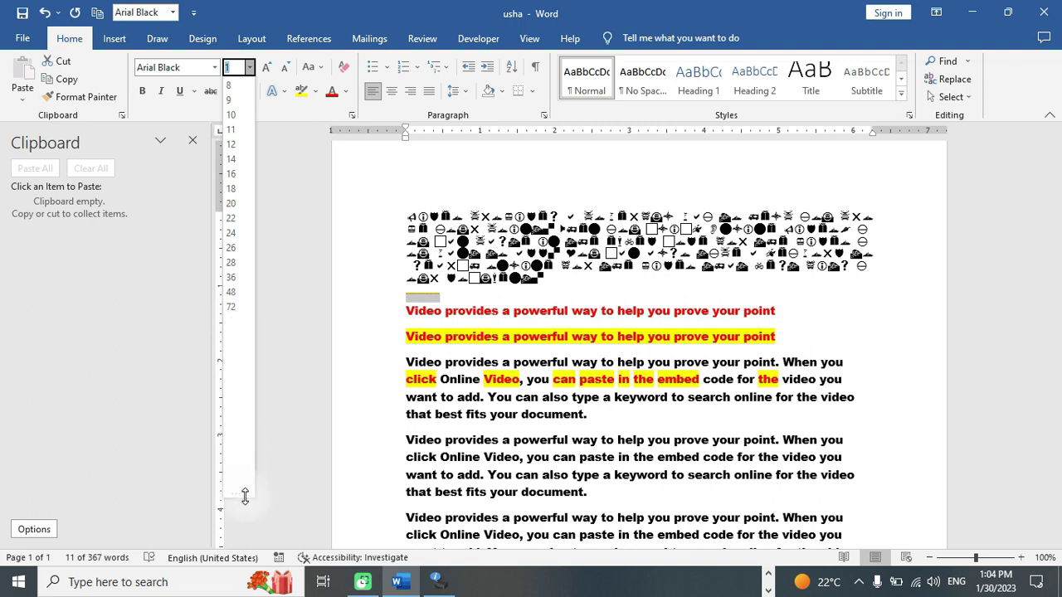
{"action": "left_click_drag", "start_coordinate": [245, 496], "coordinate": [240, 563]}
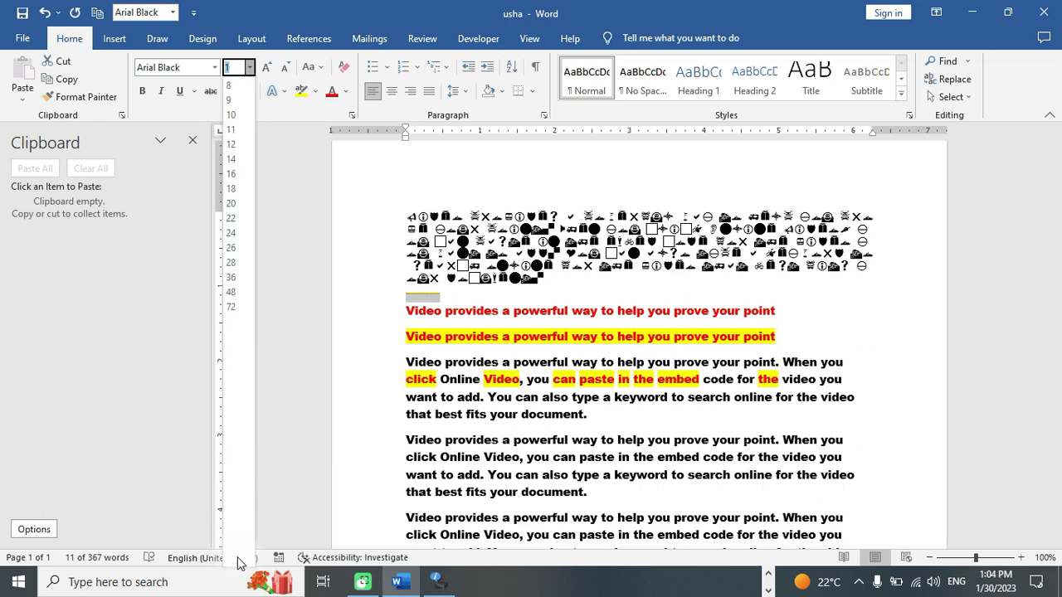
{"action": "left_click_drag", "start_coordinate": [238, 562], "coordinate": [289, 194]}
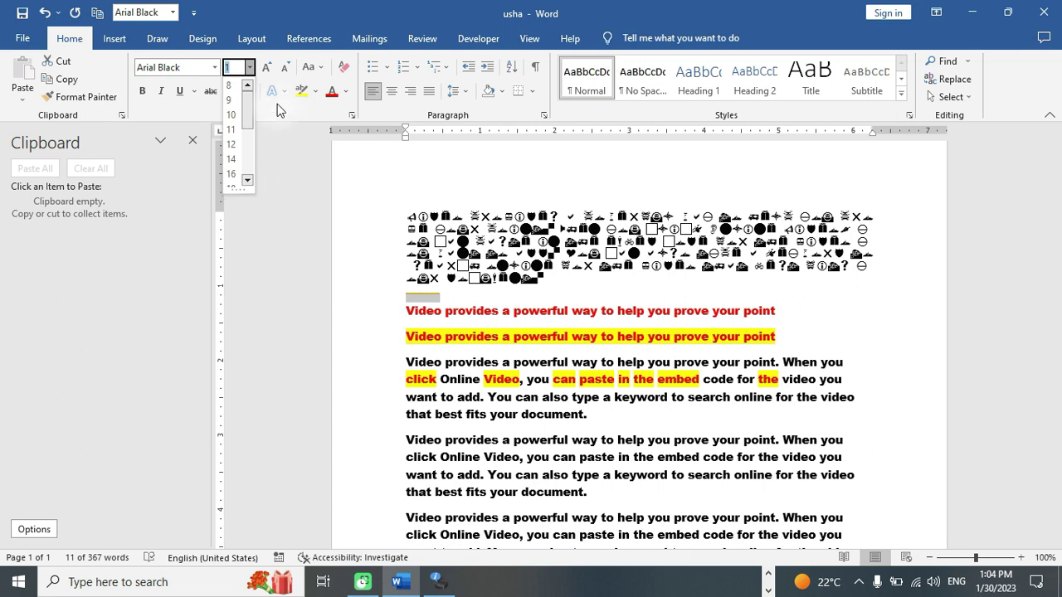
{"action": "left_click_drag", "start_coordinate": [247, 100], "coordinate": [225, 326]}
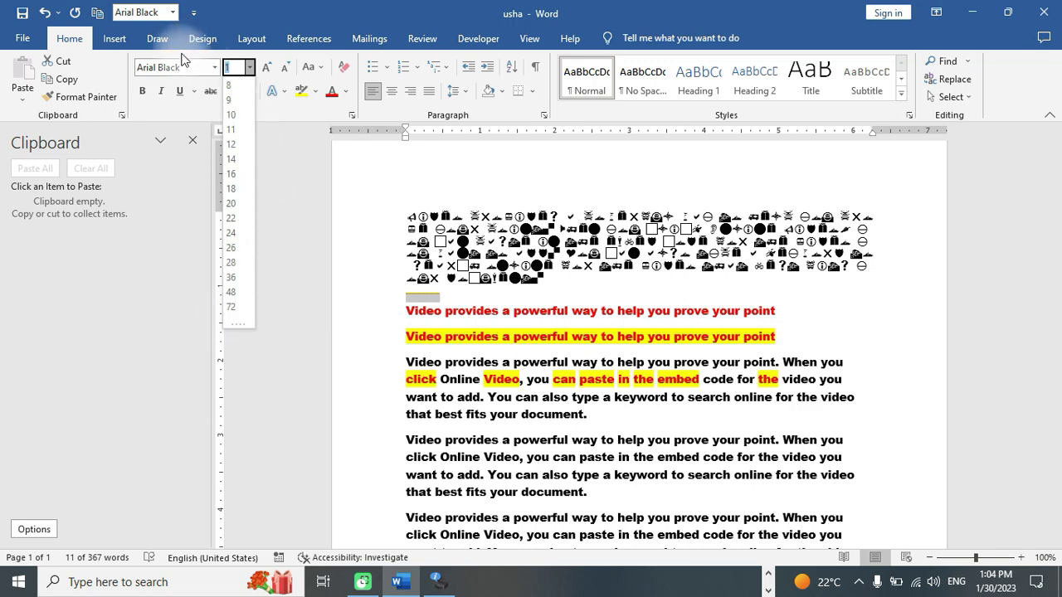
{"action": "type", "text": "6"}
{"action": "key", "text": "Return"}
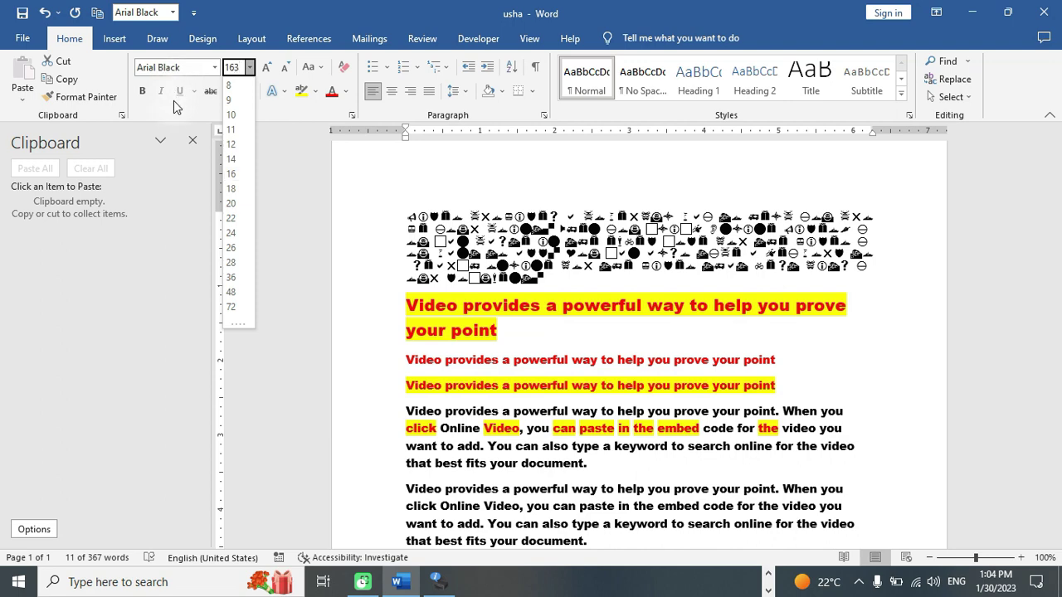
{"action": "type", "text": "8"}
{"action": "key", "text": "Return"}
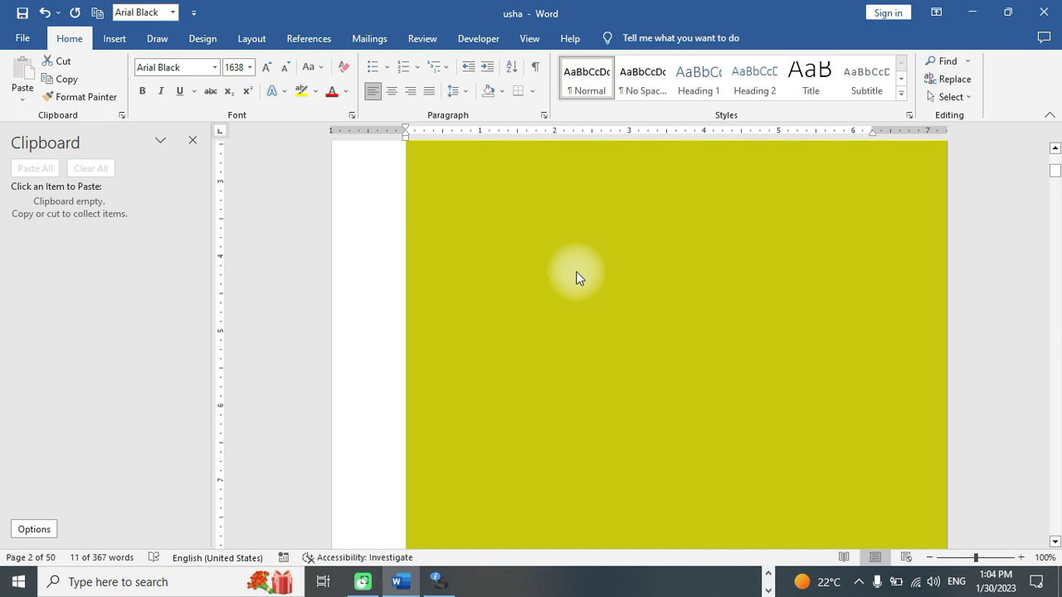
- Scroll through the giant yellow-highlighted letters now spanning 50 pages
{"action": "left_click", "coordinate": [540, 309]}
{"action": "scroll", "coordinate": [540, 311], "scroll_direction": "down", "scroll_amount": 5}
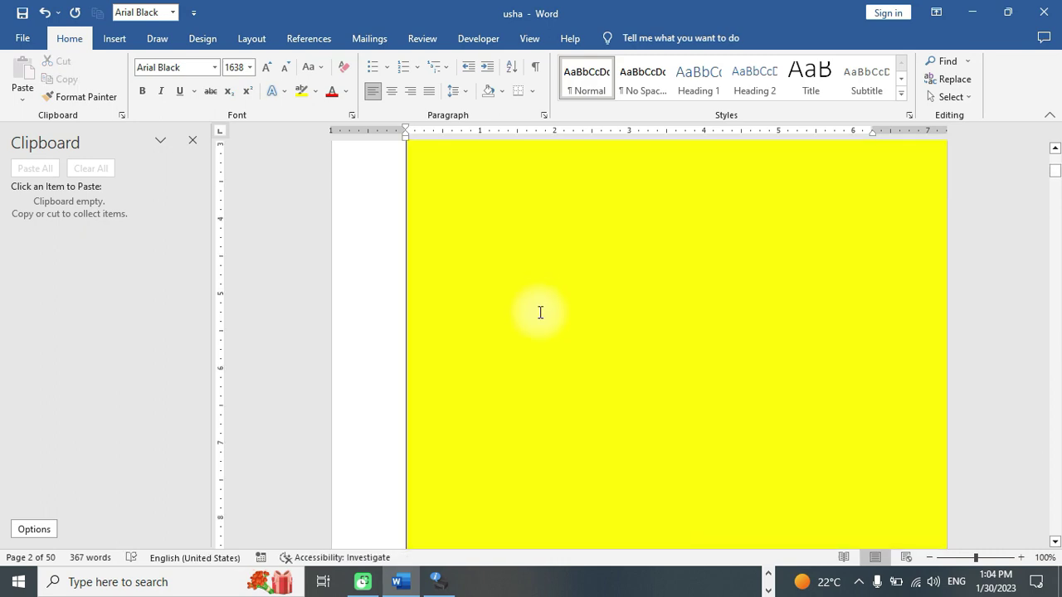
{"action": "scroll", "coordinate": [540, 311], "scroll_direction": "down", "scroll_amount": 5}
{"action": "scroll", "coordinate": [631, 246], "scroll_direction": "down", "scroll_amount": 3}
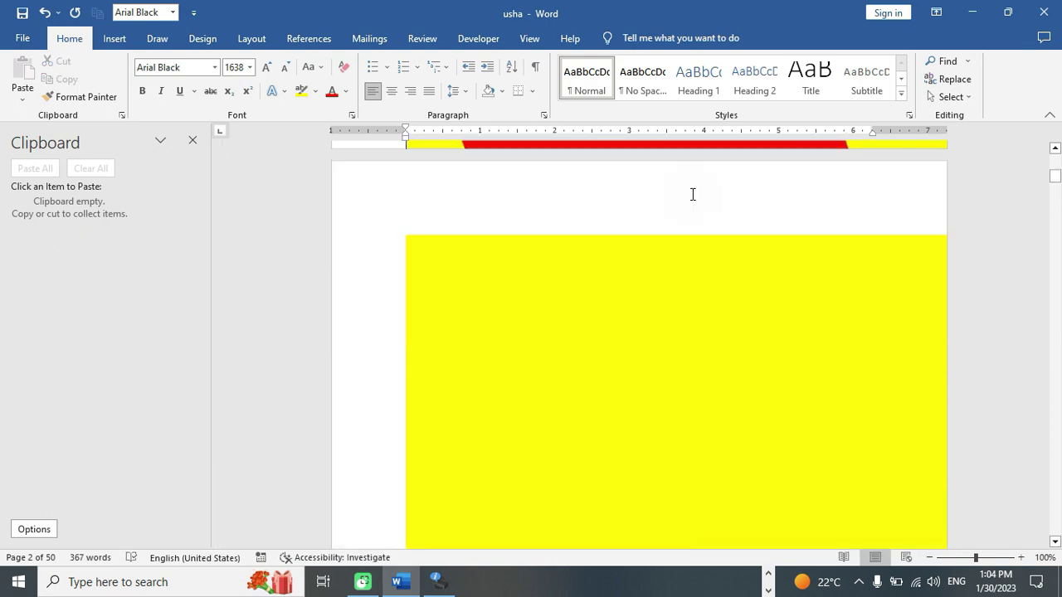
{"action": "scroll", "coordinate": [692, 194], "scroll_direction": "down", "scroll_amount": 2}
{"action": "scroll", "coordinate": [673, 237], "scroll_direction": "down", "scroll_amount": 3}
{"action": "scroll", "coordinate": [659, 265], "scroll_direction": "down", "scroll_amount": 4}
{"action": "scroll", "coordinate": [658, 277], "scroll_direction": "down", "scroll_amount": 4}
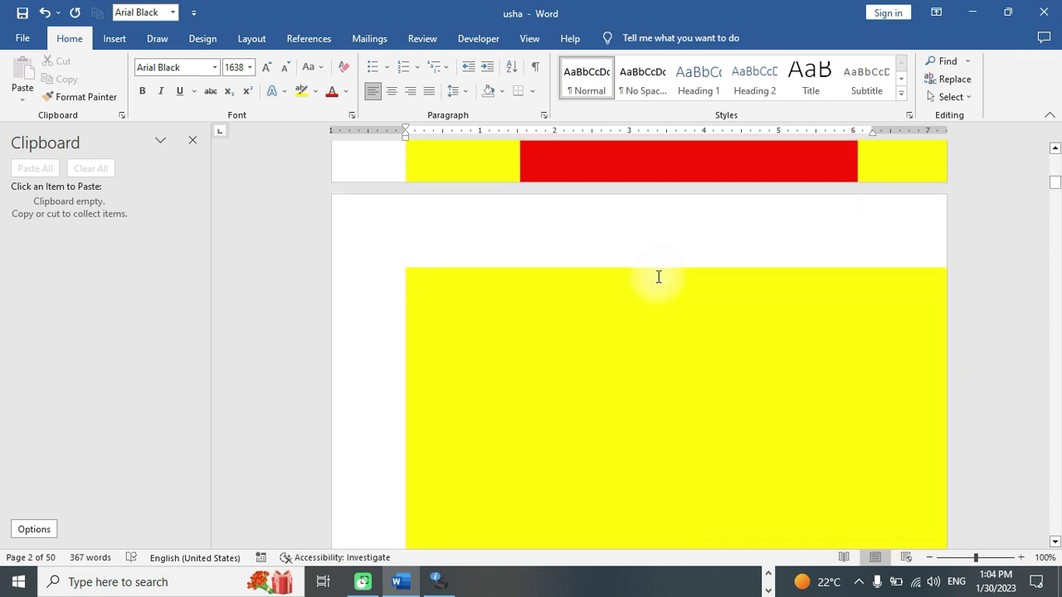
{"action": "scroll", "coordinate": [658, 287], "scroll_direction": "down", "scroll_amount": 3}
{"action": "scroll", "coordinate": [658, 287], "scroll_direction": "down", "scroll_amount": 5}
{"action": "scroll", "coordinate": [658, 286], "scroll_direction": "down", "scroll_amount": 5}
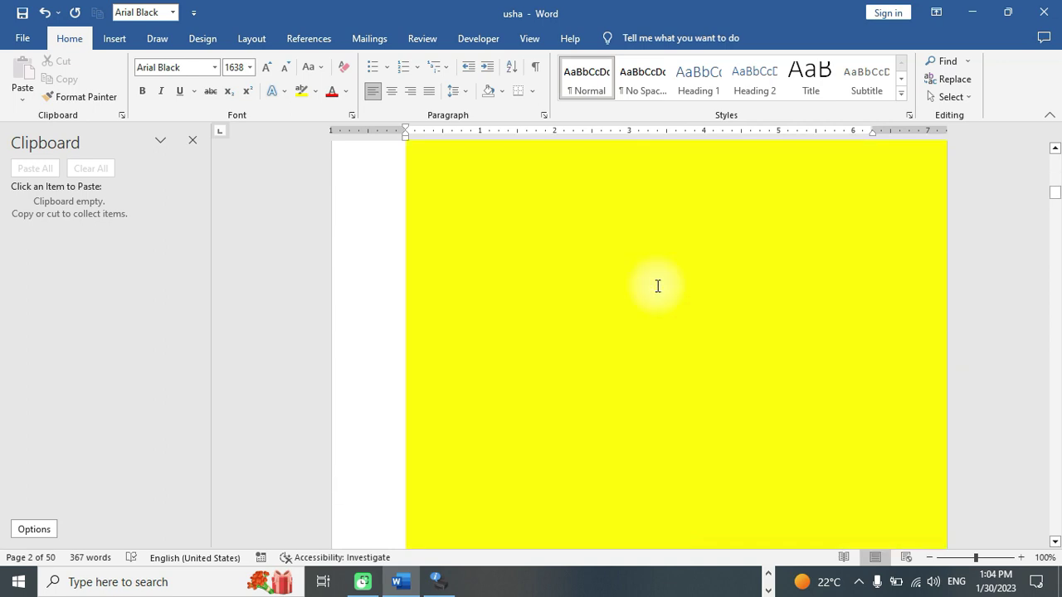
{"action": "left_click", "coordinate": [531, 246]}
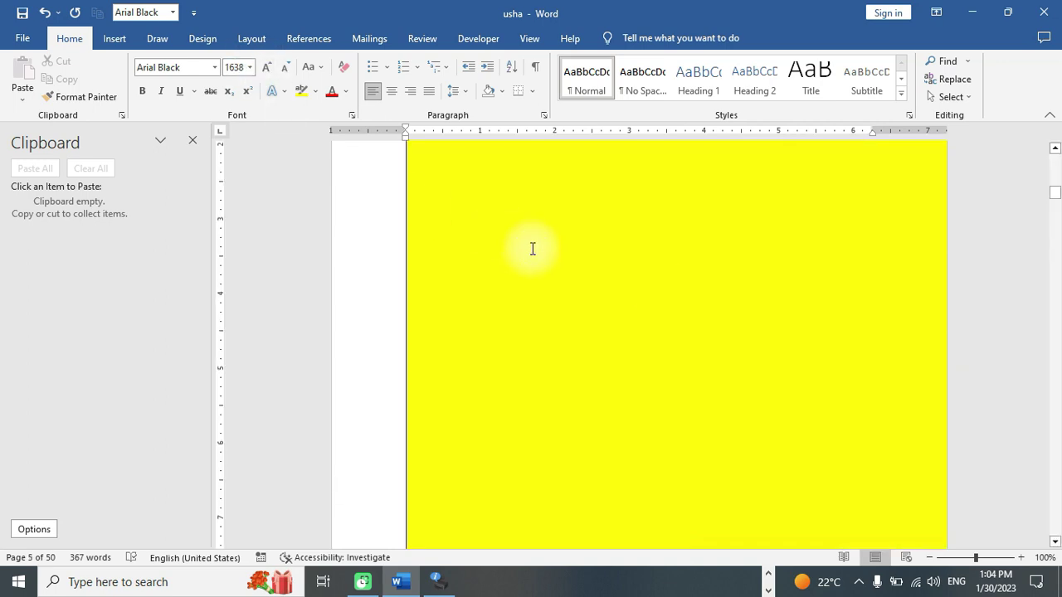
{"action": "triple_click", "coordinate": [532, 246]}
{"action": "key", "text": "ctrl+a"}
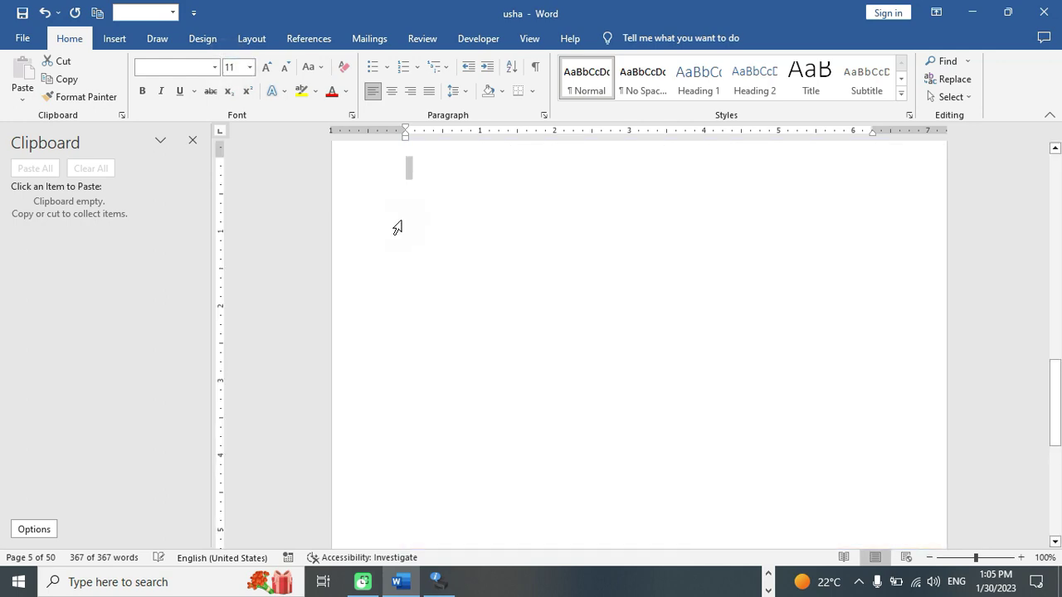
{"action": "scroll", "coordinate": [426, 268], "scroll_direction": "up", "scroll_amount": 3}
{"action": "scroll", "coordinate": [451, 304], "scroll_direction": "up", "scroll_amount": 3}
{"action": "scroll", "coordinate": [451, 304], "scroll_direction": "up", "scroll_amount": 4}
{"action": "scroll", "coordinate": [451, 300], "scroll_direction": "down", "scroll_amount": 5}
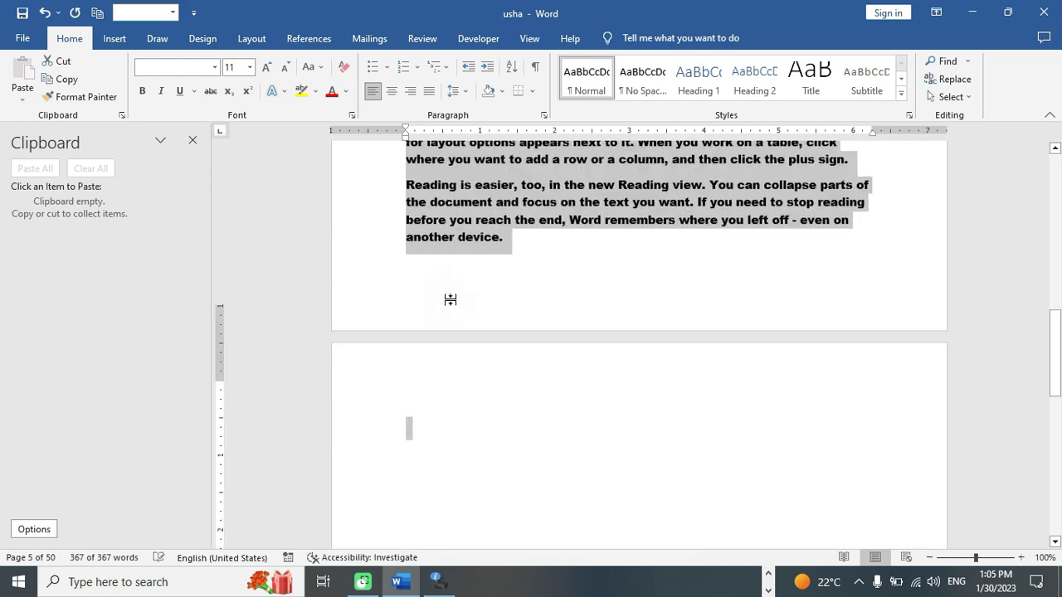
{"action": "scroll", "coordinate": [450, 300], "scroll_direction": "up", "scroll_amount": 4}
{"action": "scroll", "coordinate": [451, 300], "scroll_direction": "up", "scroll_amount": 5}
{"action": "scroll", "coordinate": [450, 299], "scroll_direction": "up", "scroll_amount": 5}
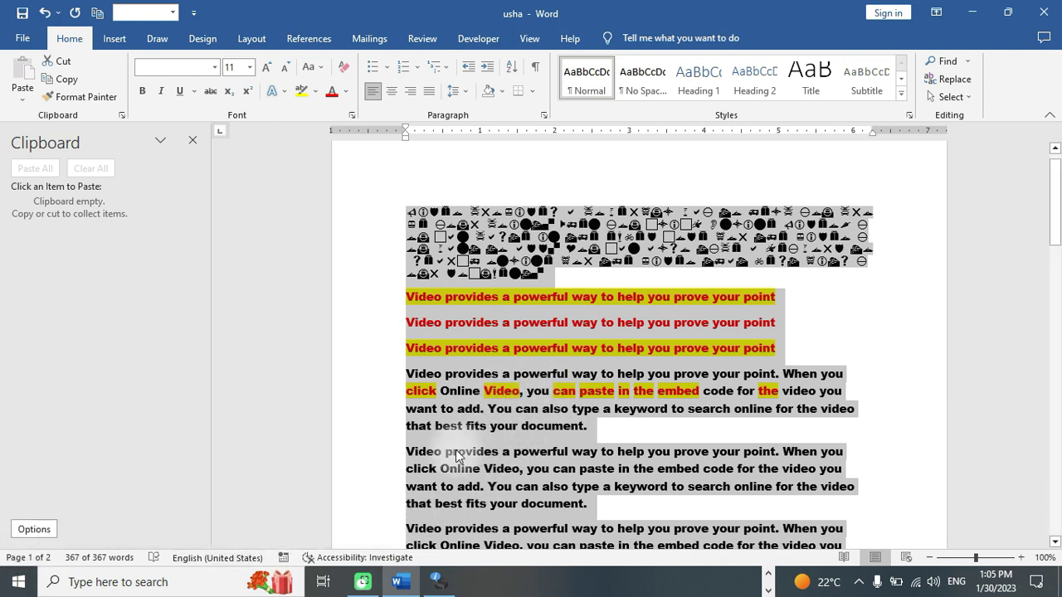
{"action": "left_click", "coordinate": [672, 298]}
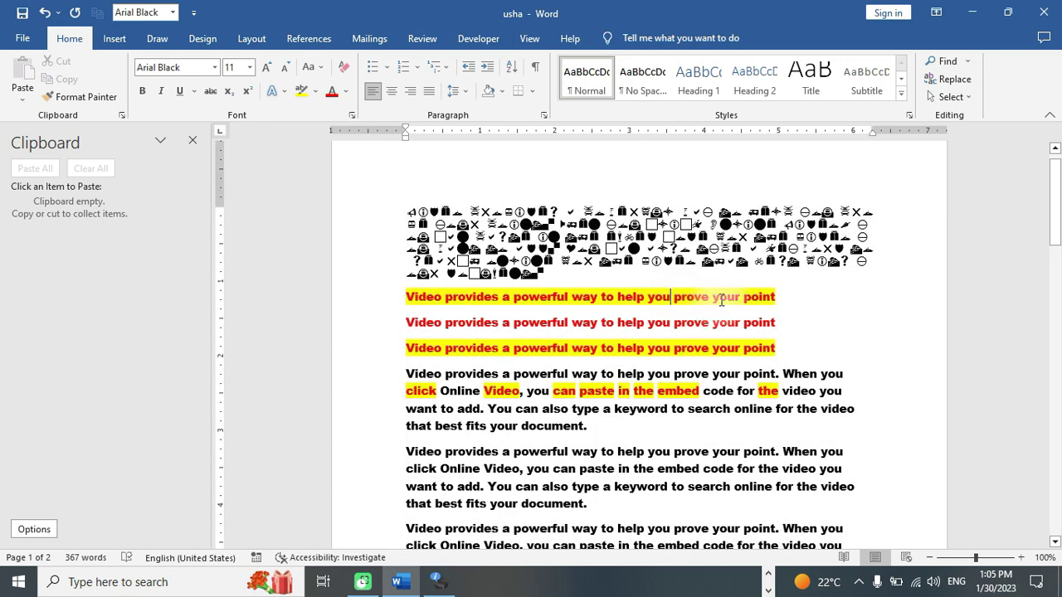
{"action": "mouse_move", "coordinate": [785, 297]}
{"action": "left_mouse_down"}
{"action": "mouse_move", "coordinate": [425, 281]}
{"action": "mouse_move", "coordinate": [406, 308]}
{"action": "left_mouse_up"}
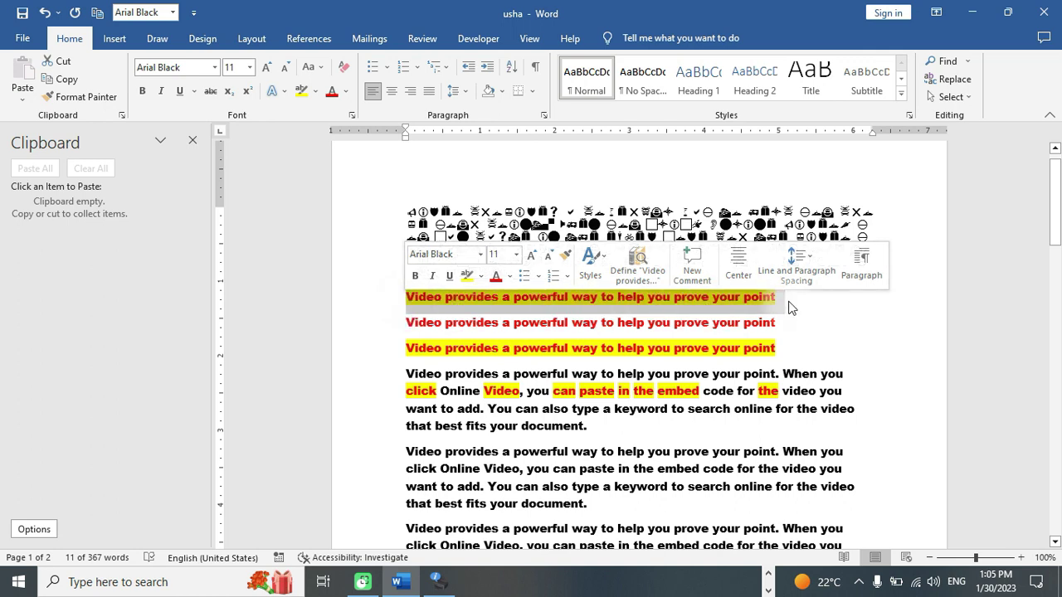
{"action": "left_click", "coordinate": [237, 72]}
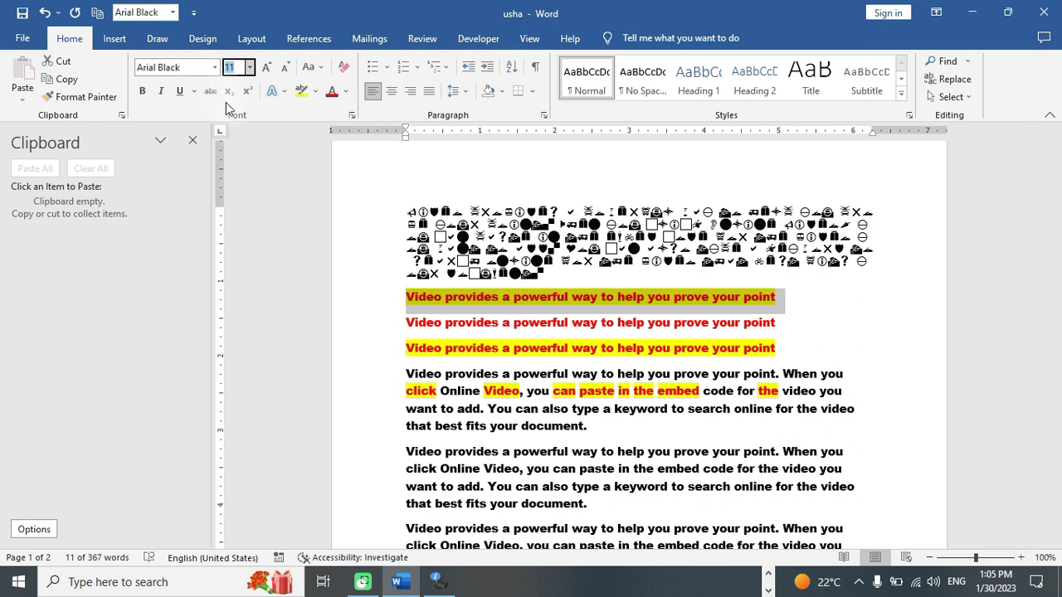
{"action": "key", "text": "Escape"}
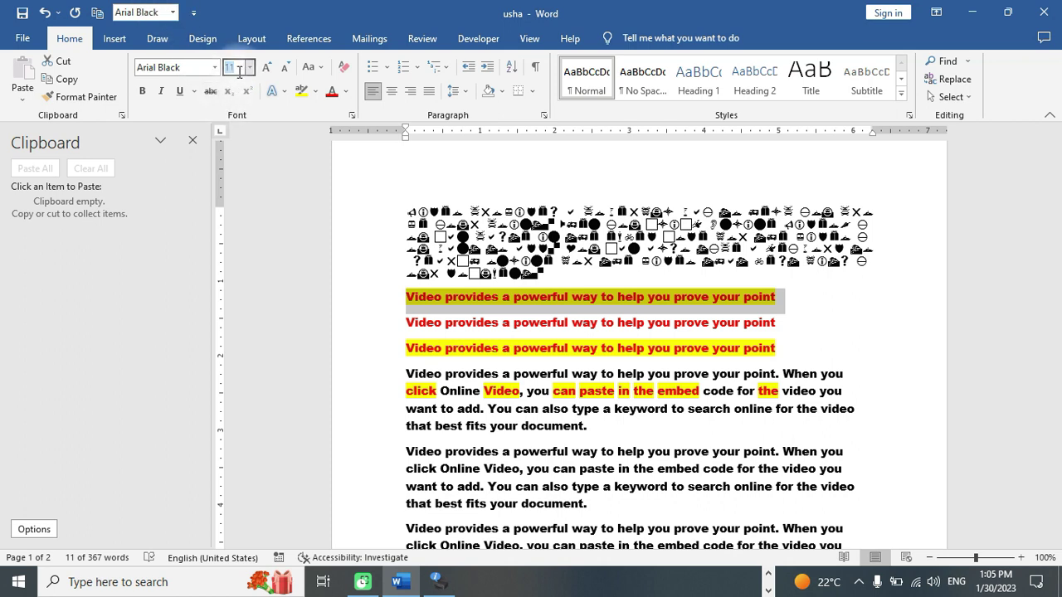
{"action": "left_click", "coordinate": [236, 68]}
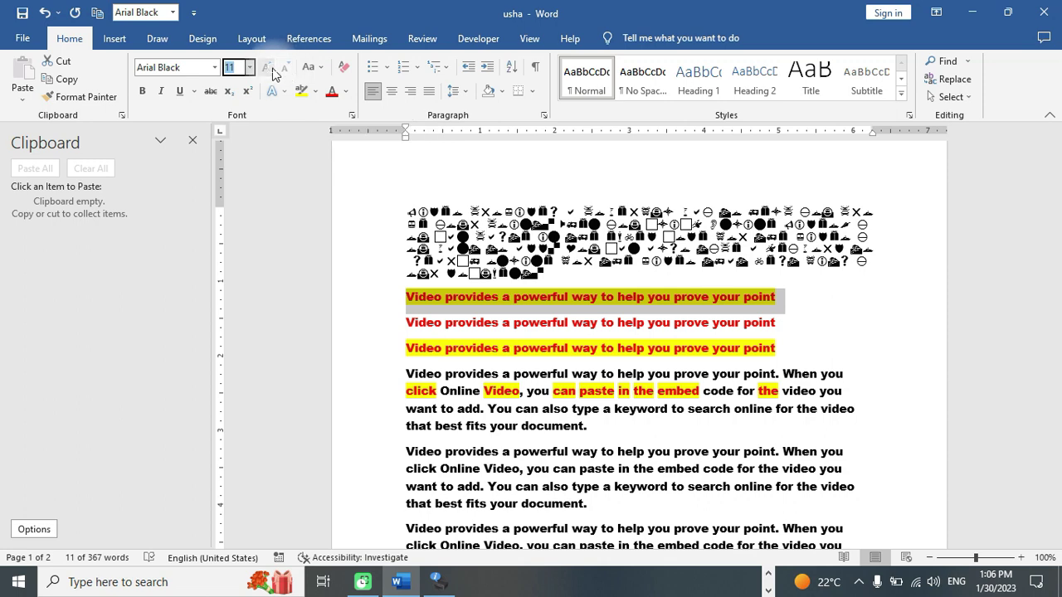
- Grow the first highlighted heading line up to 120 pt
{"action": "left_click", "coordinate": [272, 71]}
{"action": "left_click", "coordinate": [272, 71]}
{"action": "left_click", "coordinate": [272, 72]}
{"action": "left_click", "coordinate": [272, 72]}
{"action": "left_click", "coordinate": [273, 71]}
{"action": "left_click", "coordinate": [272, 72]}
{"action": "left_click", "coordinate": [272, 71]}
{"action": "left_click", "coordinate": [273, 71]}
{"action": "left_click", "coordinate": [272, 71]}
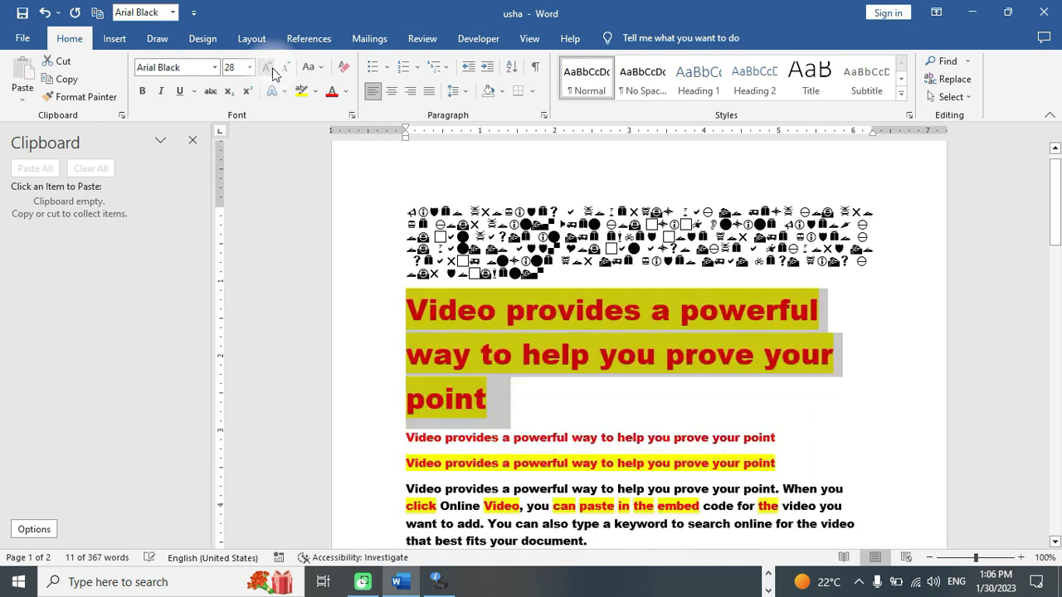
{"action": "left_click", "coordinate": [272, 71]}
{"action": "left_click", "coordinate": [266, 67]}
{"action": "left_click", "coordinate": [266, 66]}
{"action": "left_click", "coordinate": [265, 67]}
{"action": "left_click", "coordinate": [265, 66]}
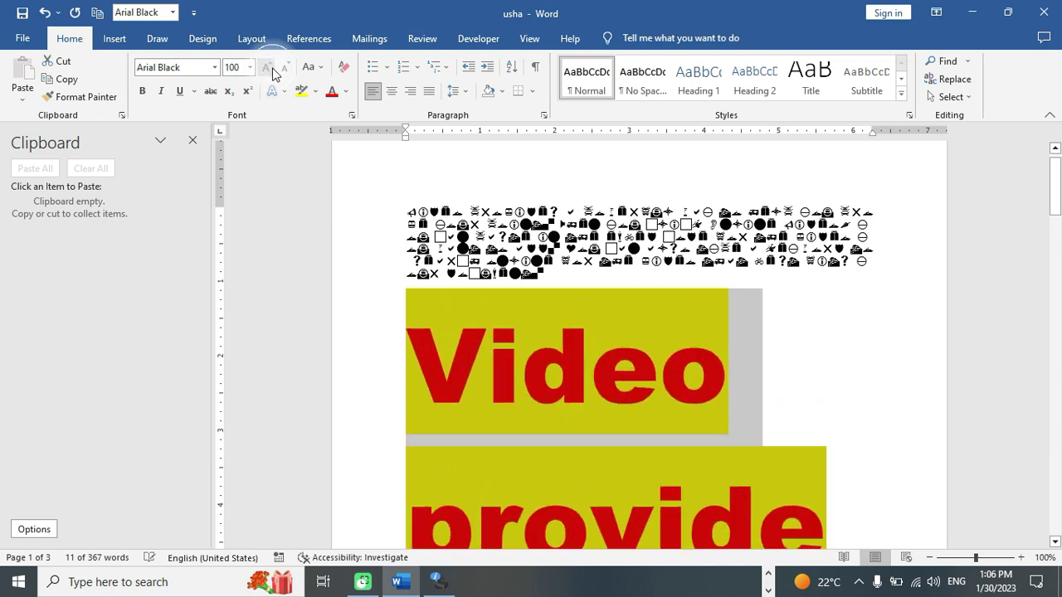
{"action": "left_click", "coordinate": [265, 67]}
{"action": "left_click", "coordinate": [265, 67]}
{"action": "scroll", "coordinate": [429, 310], "scroll_direction": "down", "scroll_amount": 4}
{"action": "scroll", "coordinate": [429, 311], "scroll_direction": "down", "scroll_amount": 5}
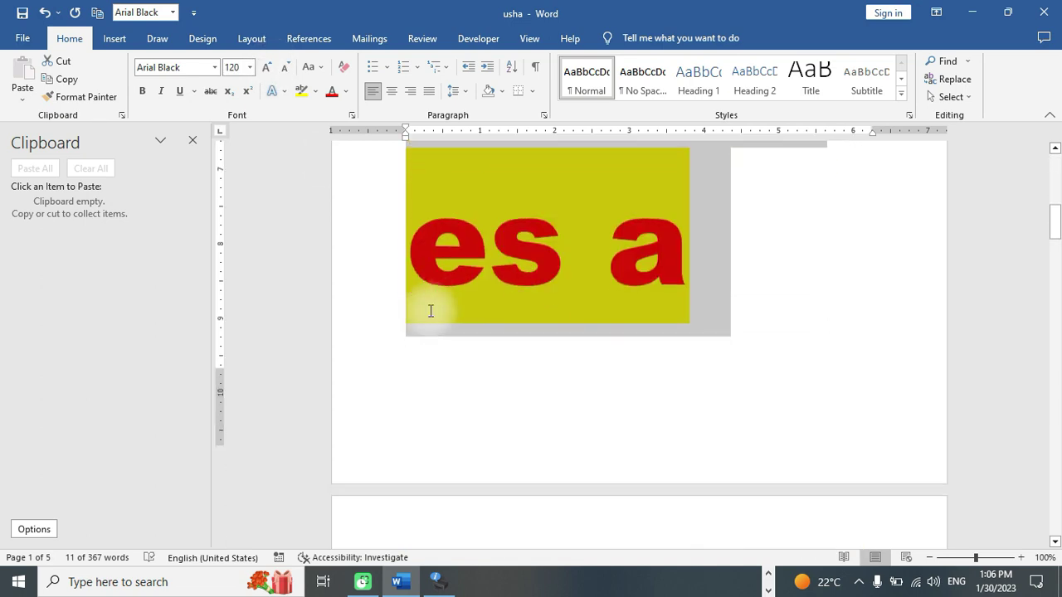
{"action": "scroll", "coordinate": [429, 310], "scroll_direction": "down", "scroll_amount": 4}
{"action": "scroll", "coordinate": [429, 310], "scroll_direction": "down", "scroll_amount": 6}
{"action": "scroll", "coordinate": [429, 310], "scroll_direction": "down", "scroll_amount": 4}
{"action": "scroll", "coordinate": [426, 308], "scroll_direction": "down", "scroll_amount": 4}
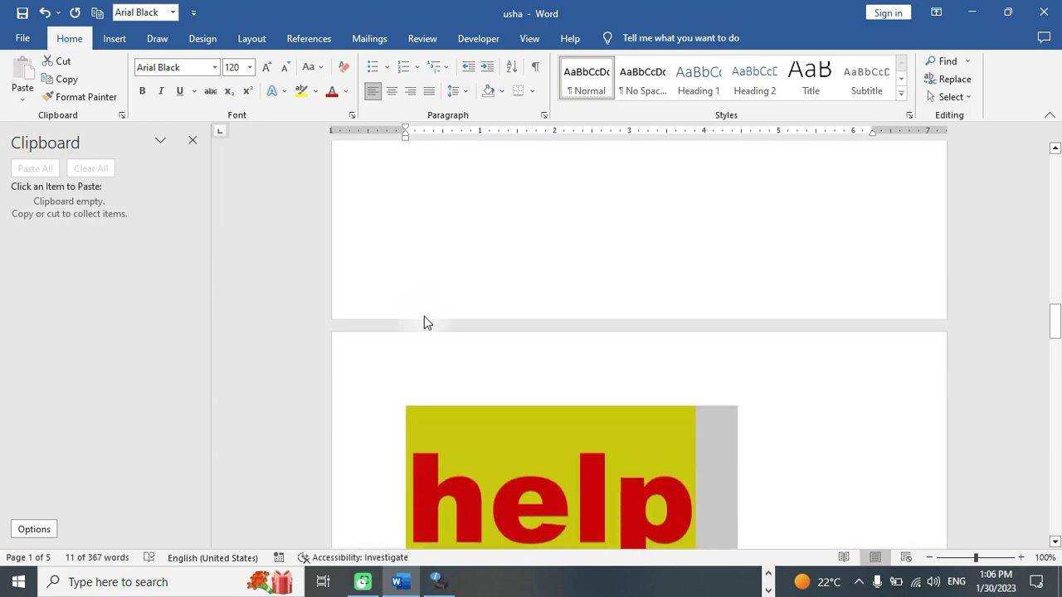
{"action": "scroll", "coordinate": [426, 320], "scroll_direction": "down", "scroll_amount": 4}
{"action": "scroll", "coordinate": [424, 351], "scroll_direction": "down", "scroll_amount": 3}
{"action": "scroll", "coordinate": [423, 349], "scroll_direction": "down", "scroll_amount": 4}
{"action": "scroll", "coordinate": [422, 350], "scroll_direction": "down", "scroll_amount": 6}
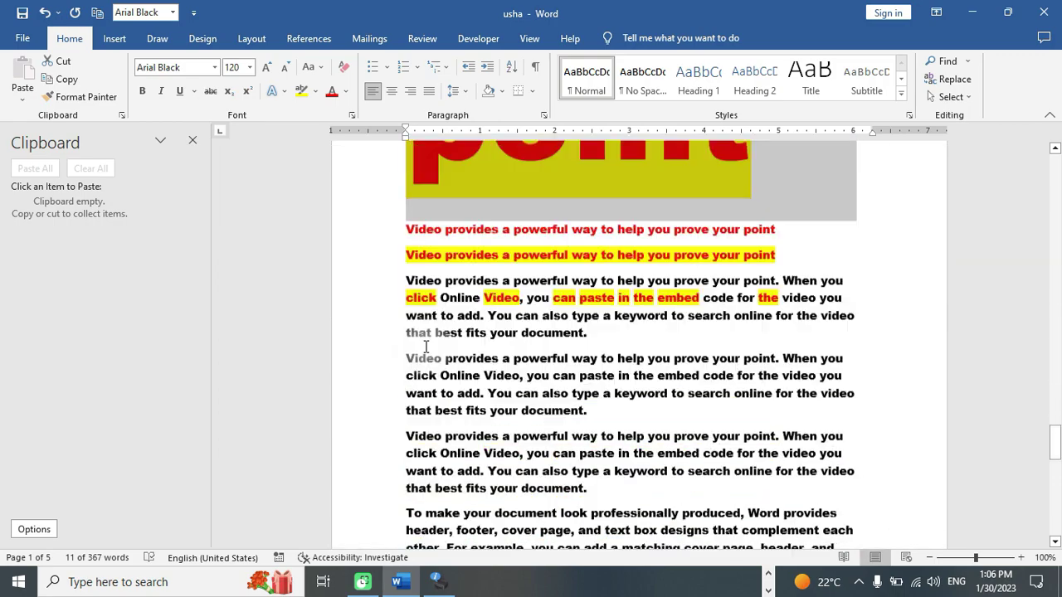
{"action": "scroll", "coordinate": [423, 348], "scroll_direction": "down", "scroll_amount": 4}
{"action": "scroll", "coordinate": [426, 346], "scroll_direction": "down", "scroll_amount": 3}
{"action": "scroll", "coordinate": [426, 346], "scroll_direction": "down", "scroll_amount": 6}
{"action": "scroll", "coordinate": [425, 347], "scroll_direction": "down", "scroll_amount": 1}
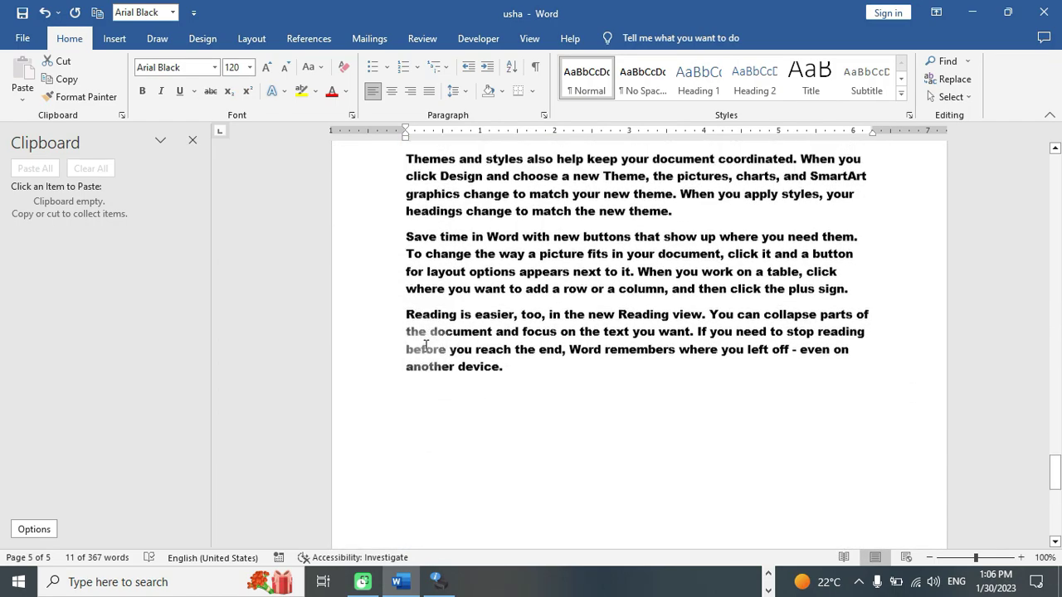
{"action": "scroll", "coordinate": [426, 345], "scroll_direction": "up", "scroll_amount": 8}
{"action": "scroll", "coordinate": [426, 337], "scroll_direction": "up", "scroll_amount": 8}
{"action": "scroll", "coordinate": [390, 307], "scroll_direction": "up", "scroll_amount": 4}
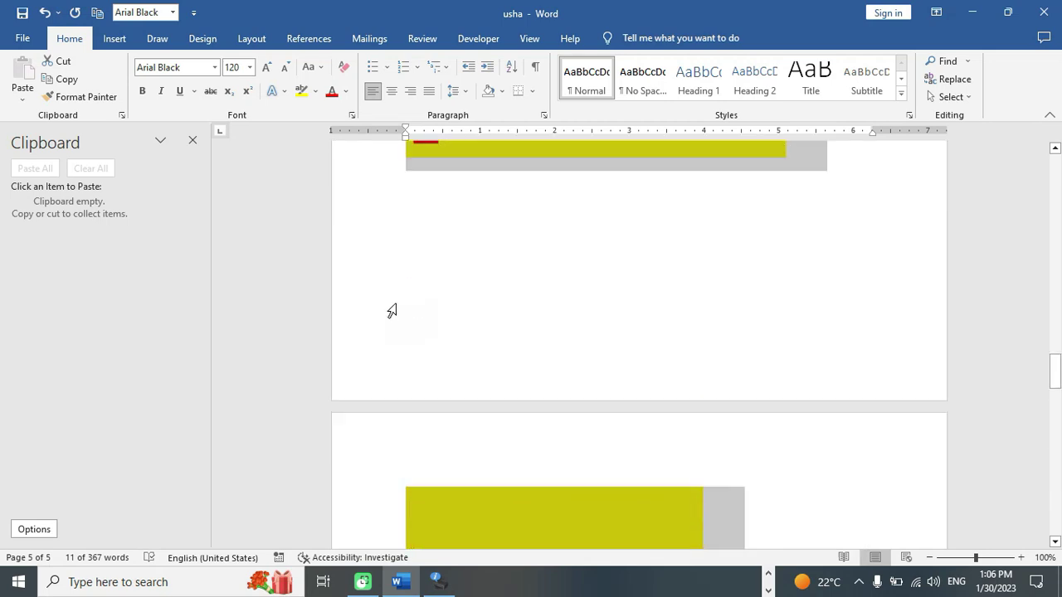
{"action": "scroll", "coordinate": [349, 224], "scroll_direction": "up", "scroll_amount": 1}
- Shrink the heading back down until its size reads 12 pt
{"action": "left_click", "coordinate": [286, 68]}
{"action": "left_click", "coordinate": [287, 67]}
{"action": "left_click", "coordinate": [286, 67]}
{"action": "left_click", "coordinate": [286, 67]}
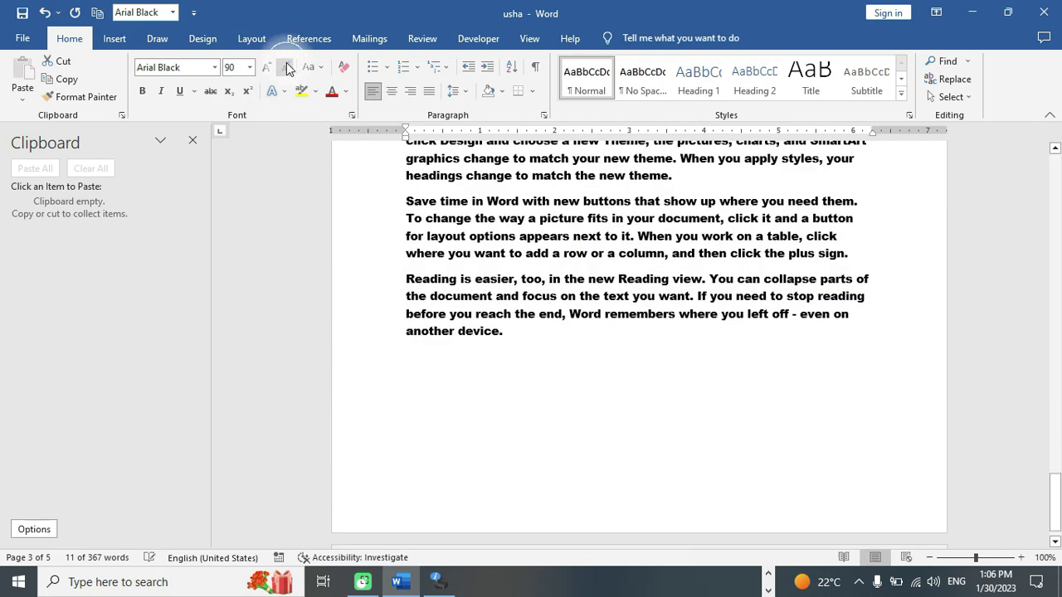
{"action": "left_click", "coordinate": [286, 67]}
{"action": "left_click", "coordinate": [286, 68]}
{"action": "left_click", "coordinate": [286, 67]}
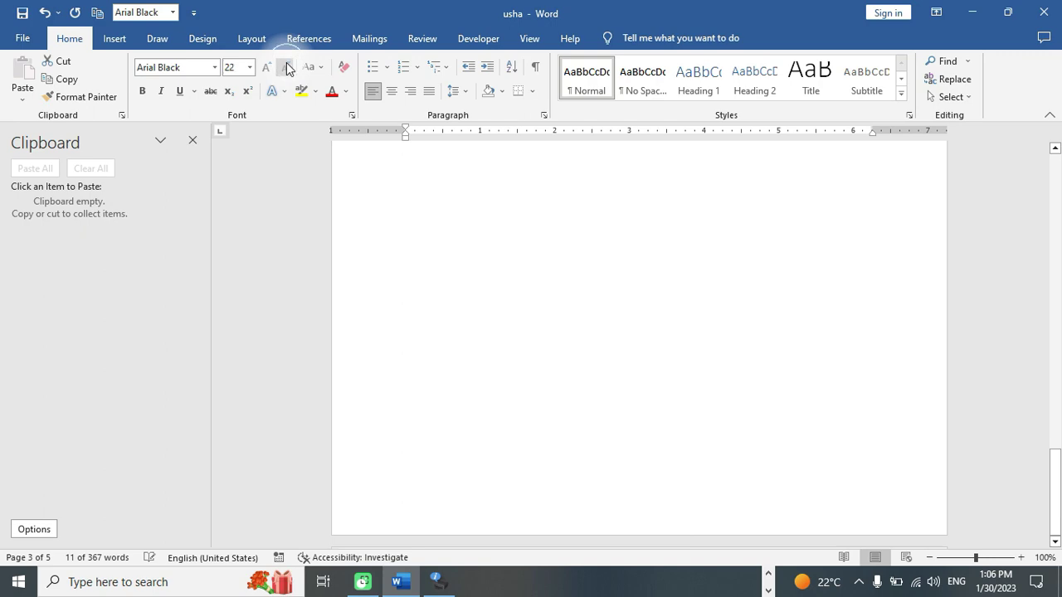
{"action": "left_click", "coordinate": [286, 67]}
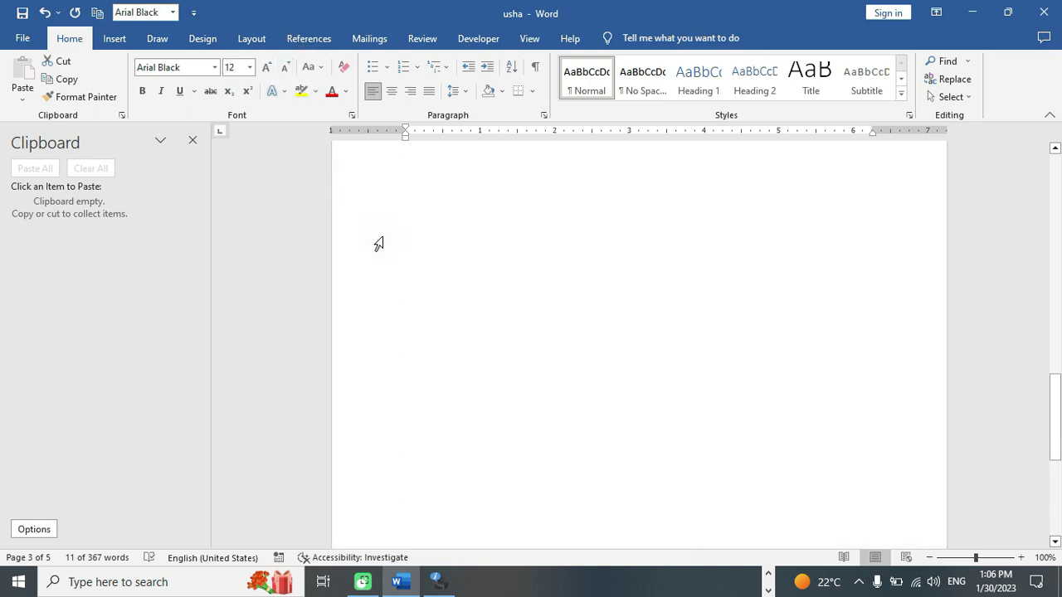
{"action": "scroll", "coordinate": [373, 239], "scroll_direction": "up", "scroll_amount": 5}
{"action": "scroll", "coordinate": [378, 242], "scroll_direction": "up", "scroll_amount": 5}
{"action": "scroll", "coordinate": [379, 242], "scroll_direction": "up", "scroll_amount": 5}
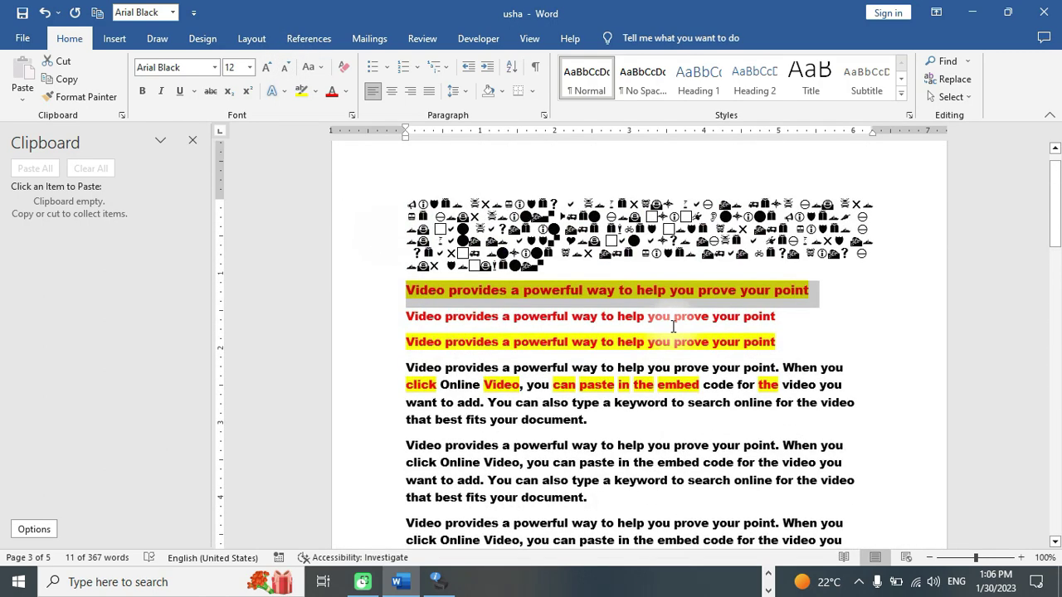
- Grow the heading line to 14 pt, shrink it down to 2 pt, then grow it back
{"action": "left_click", "coordinate": [268, 70]}
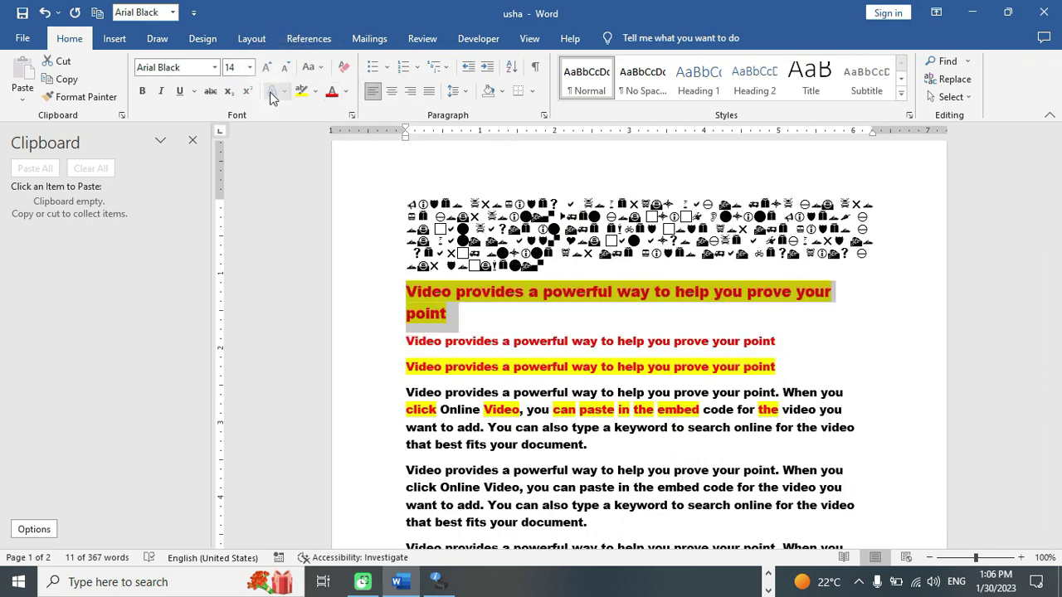
{"action": "left_click", "coordinate": [283, 75]}
{"action": "left_click", "coordinate": [283, 74]}
{"action": "left_click", "coordinate": [283, 75]}
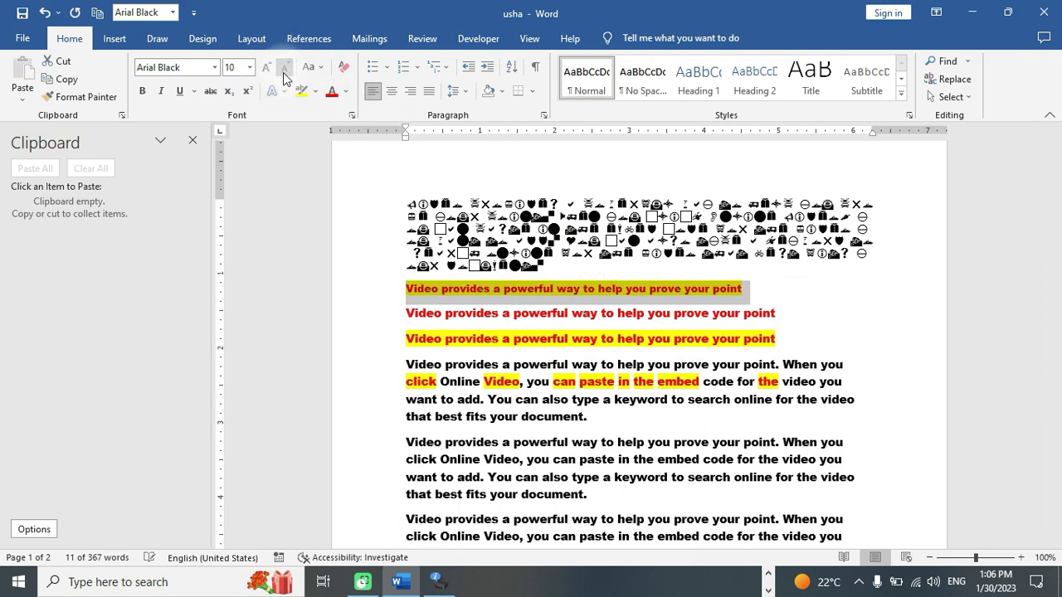
{"action": "left_click", "coordinate": [283, 75]}
{"action": "left_click", "coordinate": [283, 74]}
{"action": "left_click", "coordinate": [283, 74]}
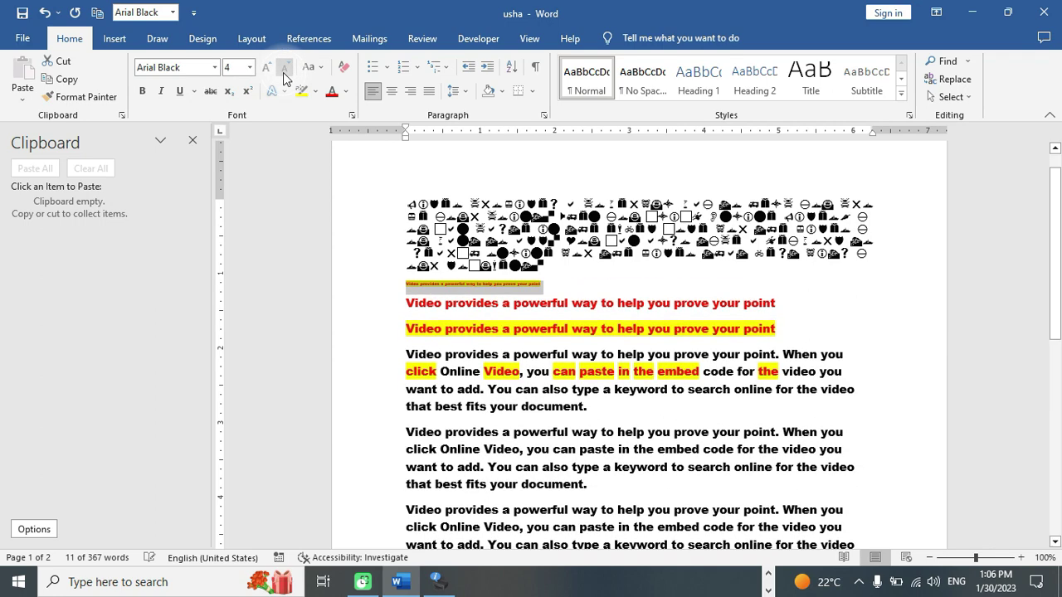
{"action": "left_click", "coordinate": [283, 75]}
{"action": "left_click", "coordinate": [283, 75]}
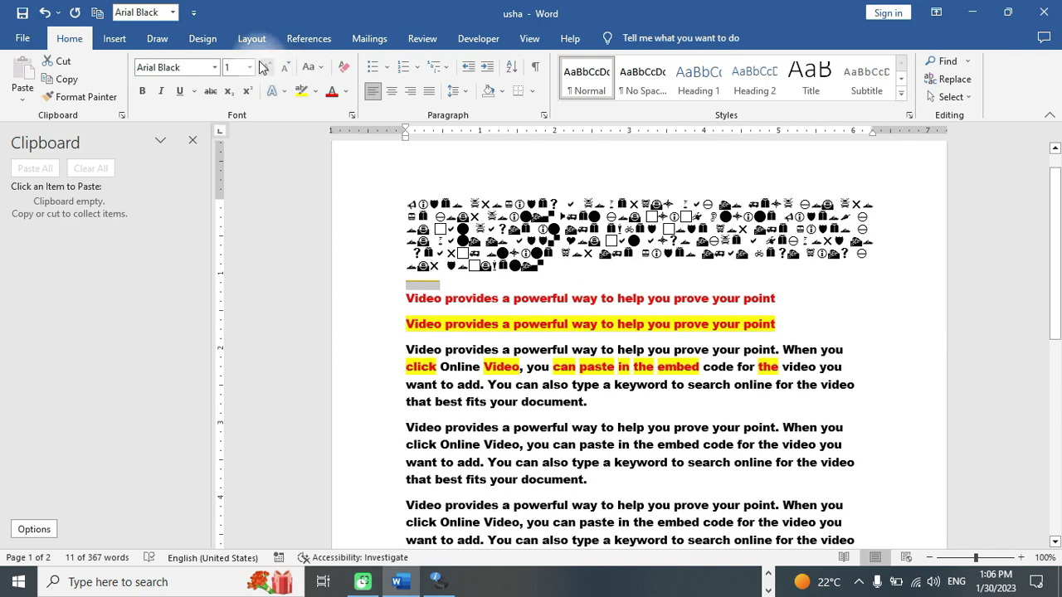
{"action": "left_click", "coordinate": [264, 67]}
{"action": "left_click", "coordinate": [265, 68]}
{"action": "left_click", "coordinate": [265, 67]}
{"action": "left_click", "coordinate": [264, 67]}
{"action": "left_click", "coordinate": [266, 69]}
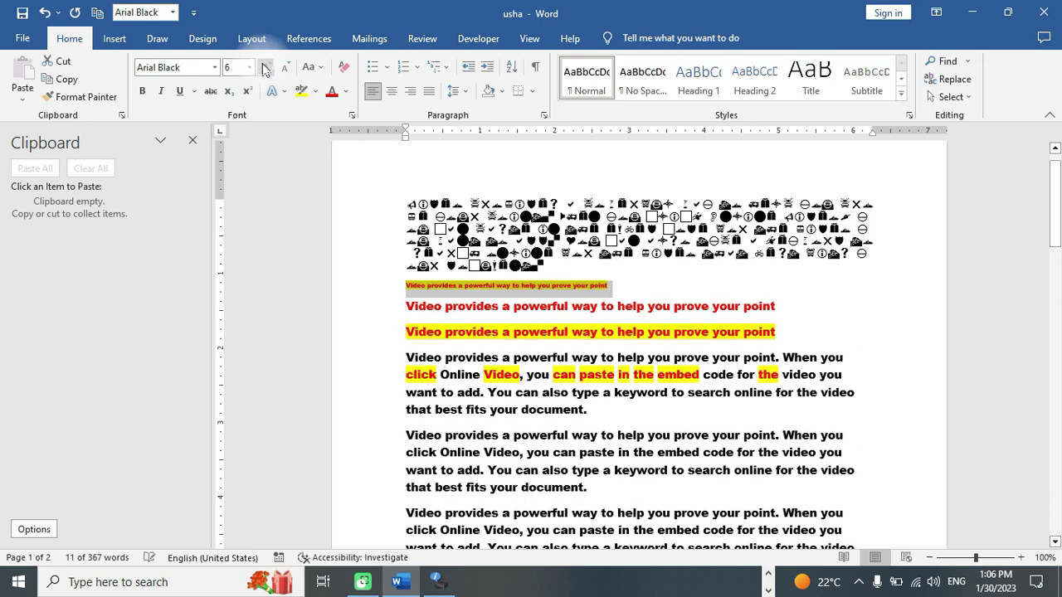
{"action": "left_click", "coordinate": [265, 69]}
{"action": "left_click", "coordinate": [266, 69]}
{"action": "left_click", "coordinate": [266, 68]}
{"action": "left_click", "coordinate": [266, 69]}
{"action": "left_click", "coordinate": [266, 69]}
- Enlarge the heading line through 28, 120 and 200 pt up to about 520 pt
{"action": "double_click", "coordinate": [265, 67]}
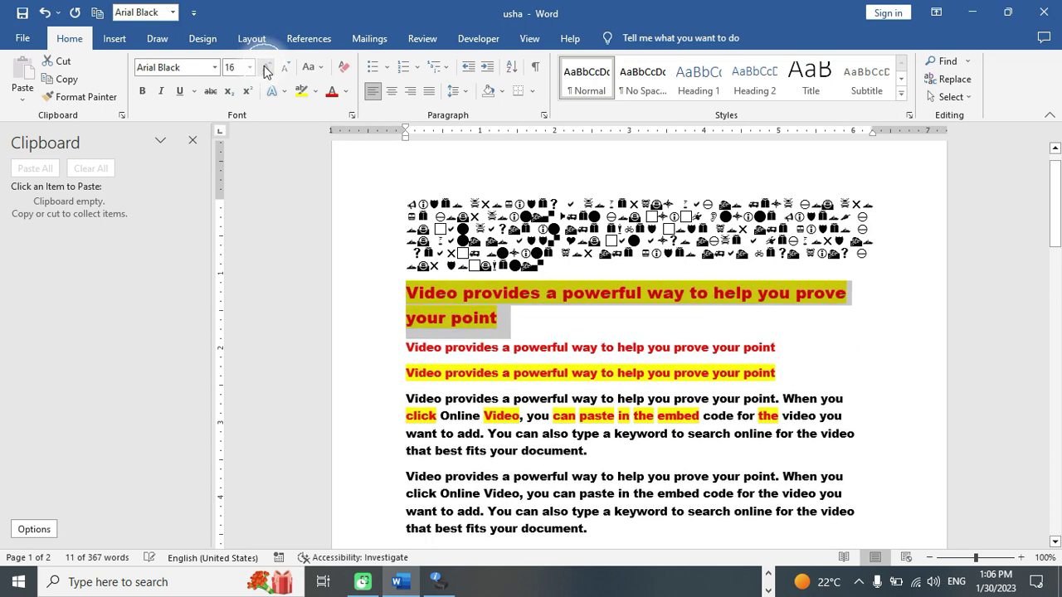
{"action": "double_click", "coordinate": [264, 67]}
{"action": "double_click", "coordinate": [265, 68]}
{"action": "double_click", "coordinate": [265, 67]}
{"action": "double_click", "coordinate": [265, 67]}
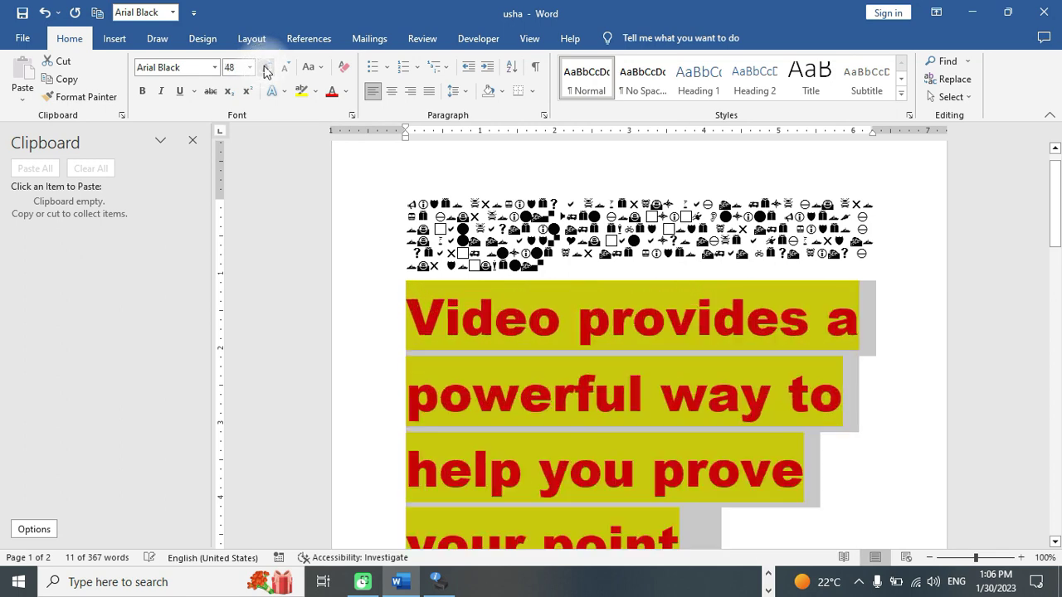
{"action": "double_click", "coordinate": [264, 67]}
{"action": "double_click", "coordinate": [264, 67]}
{"action": "double_click", "coordinate": [264, 67]}
{"action": "double_click", "coordinate": [266, 69]}
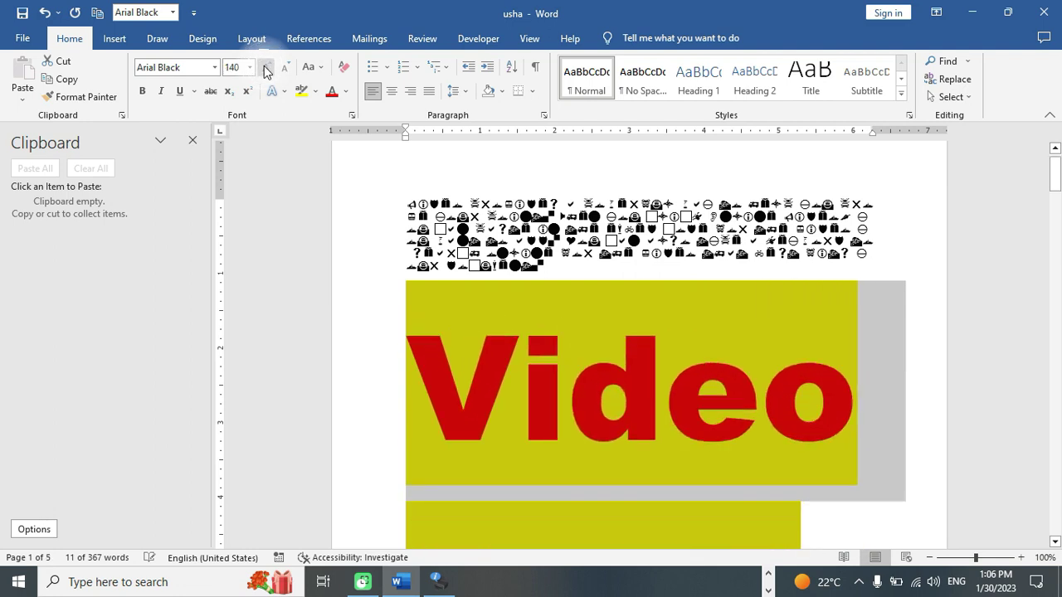
{"action": "double_click", "coordinate": [266, 69]}
{"action": "double_click", "coordinate": [266, 69]}
{"action": "double_click", "coordinate": [266, 69]}
{"action": "double_click", "coordinate": [265, 69]}
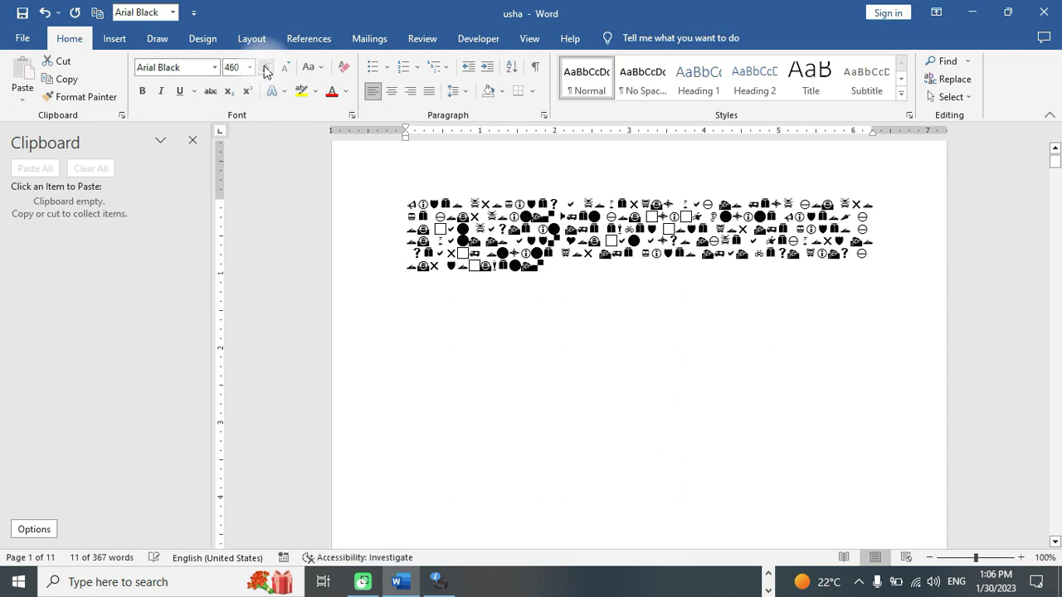
{"action": "double_click", "coordinate": [265, 71]}
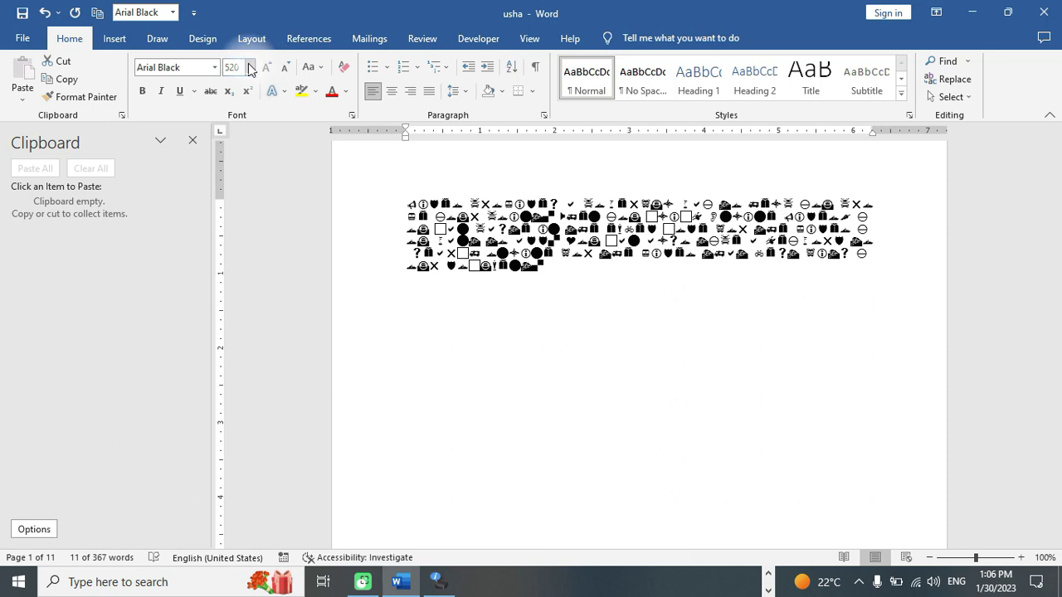
- Set the heading to 100 pt, then enlarge it to the maximum 1638 pt
{"action": "left_click", "coordinate": [251, 68]}
{"action": "type", "text": "10"}
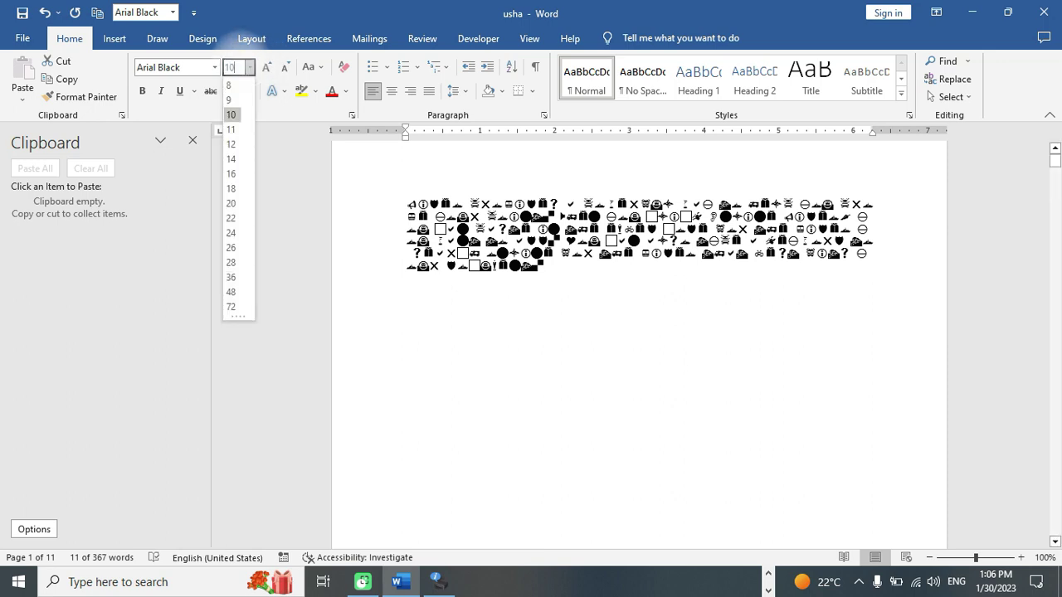
{"action": "type", "text": "00"}
{"action": "key", "text": "Return"}
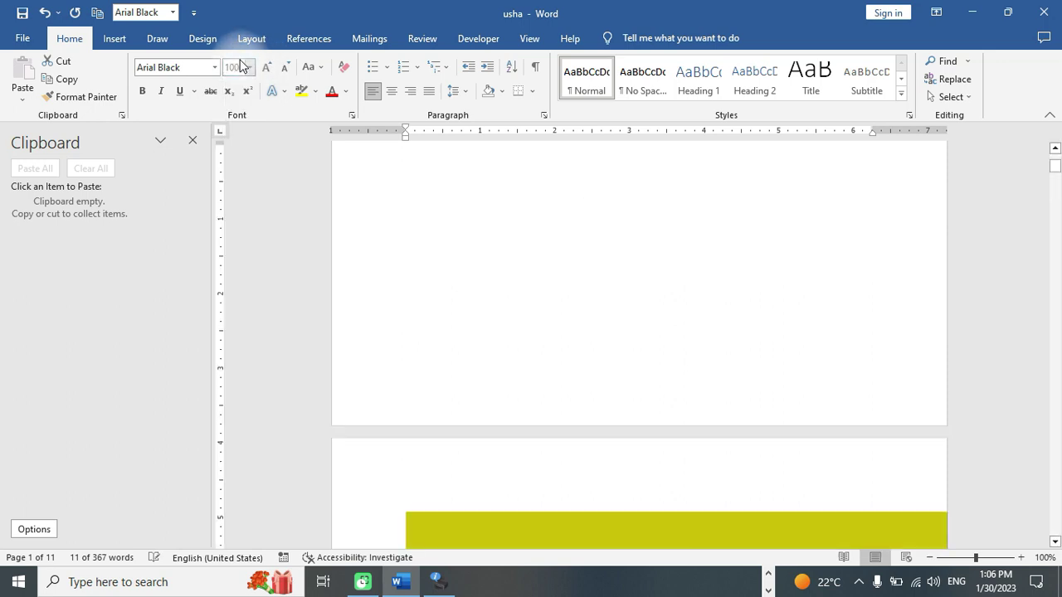
{"action": "double_click", "coordinate": [264, 68]}
{"action": "double_click", "coordinate": [263, 68]}
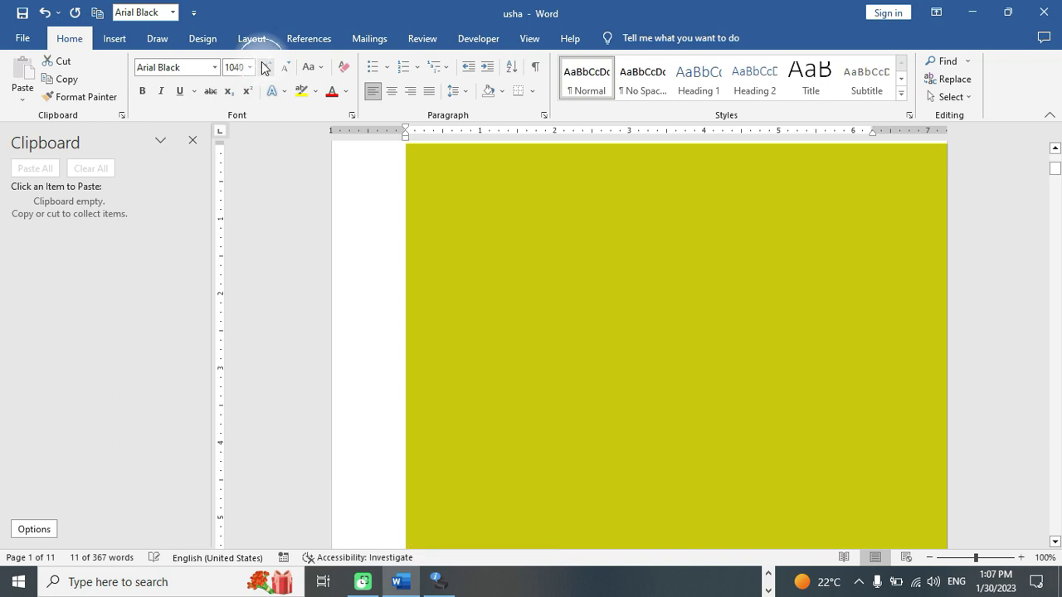
{"action": "double_click", "coordinate": [264, 68]}
{"action": "double_click", "coordinate": [264, 68]}
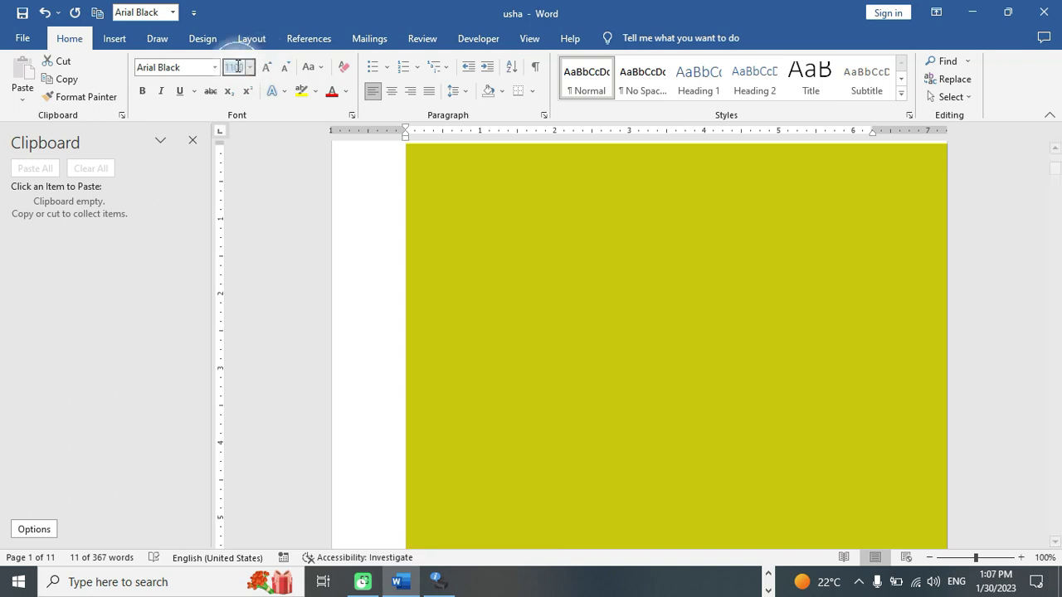
{"action": "left_click", "coordinate": [239, 68]}
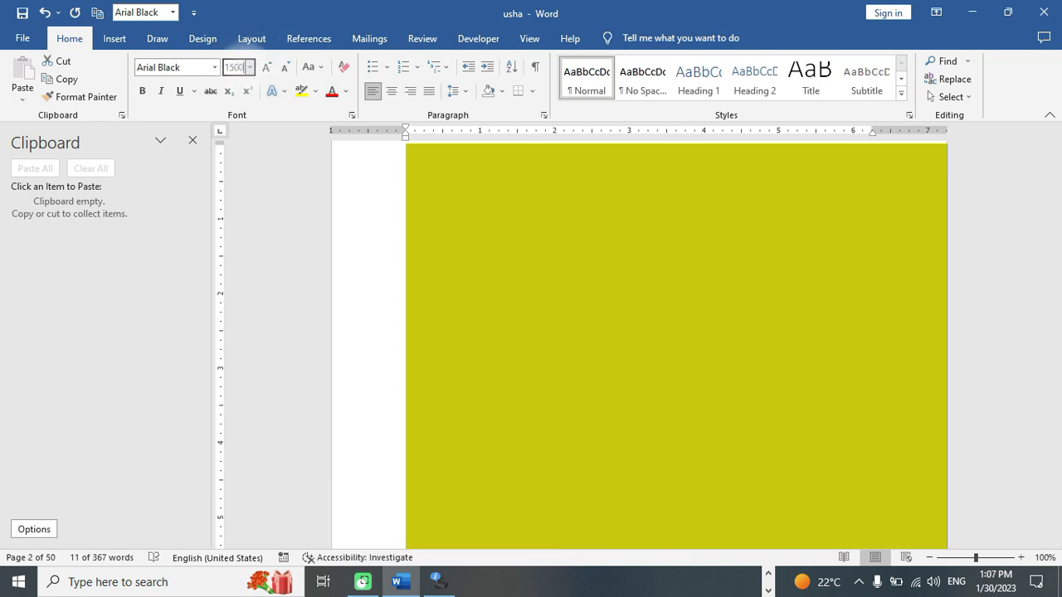
{"action": "double_click", "coordinate": [266, 69]}
{"action": "double_click", "coordinate": [266, 69]}
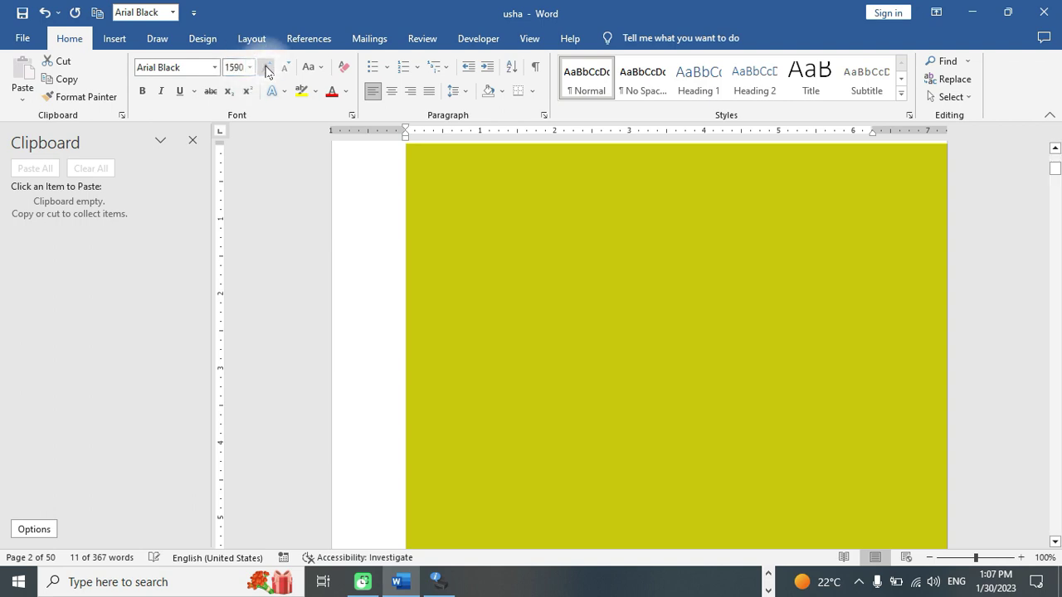
{"action": "double_click", "coordinate": [266, 69]}
{"action": "double_click", "coordinate": [266, 69]}
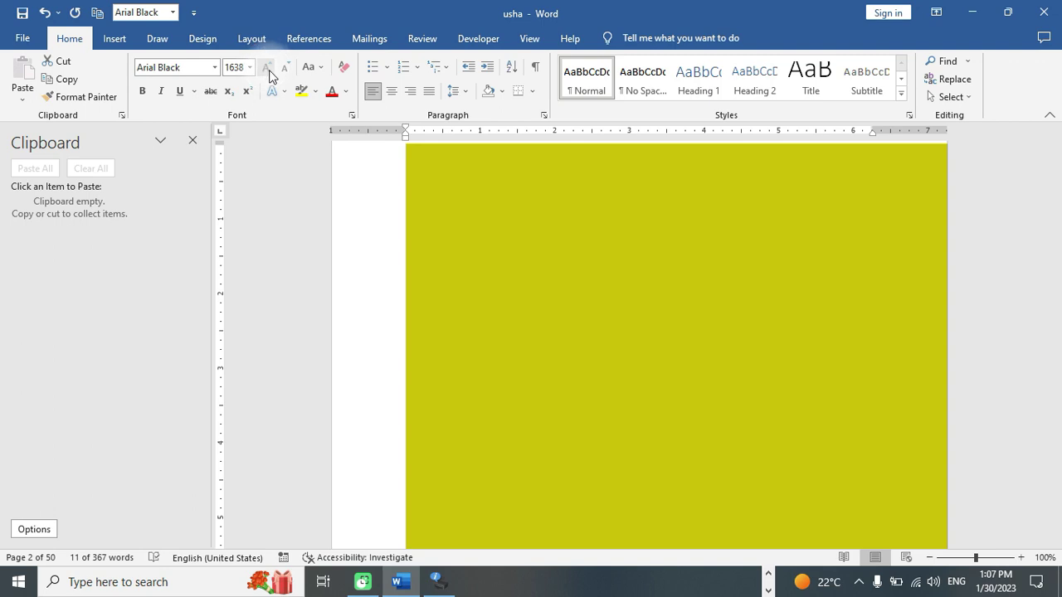
{"action": "left_click", "coordinate": [284, 67]}
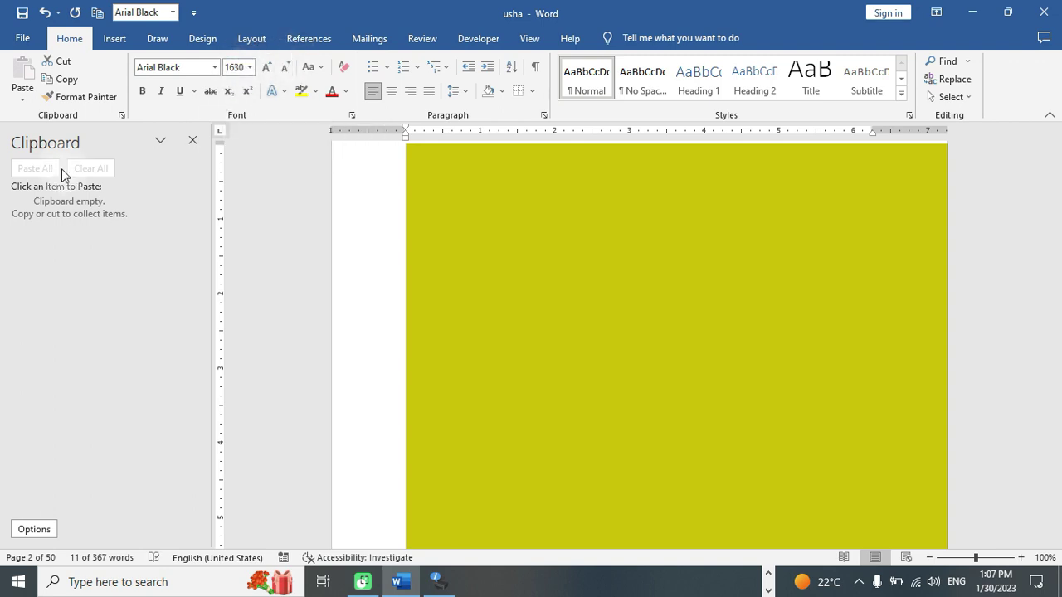
{"action": "left_click", "coordinate": [267, 67]}
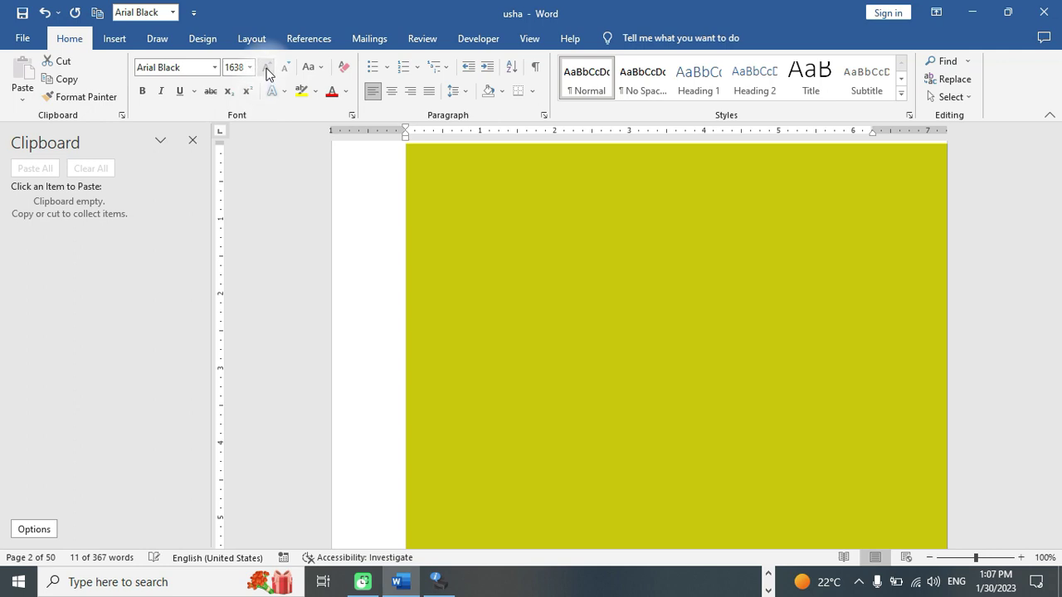
- Reduce the giant text to font size 11
{"action": "left_click", "coordinate": [266, 69]}
{"action": "left_click", "coordinate": [266, 71]}
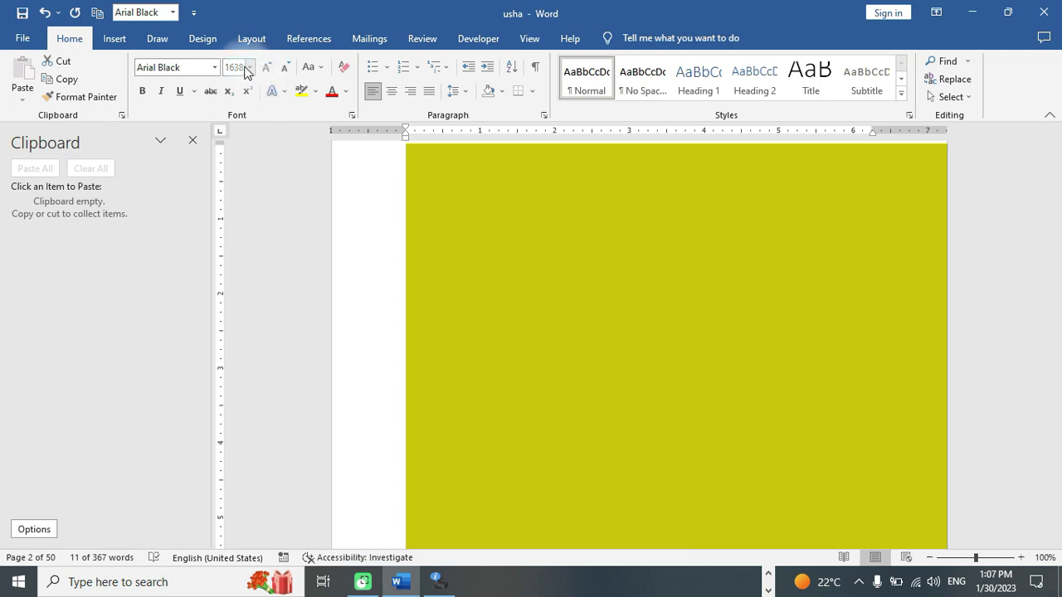
{"action": "left_click", "coordinate": [241, 66]}
{"action": "left_click", "coordinate": [241, 66]}
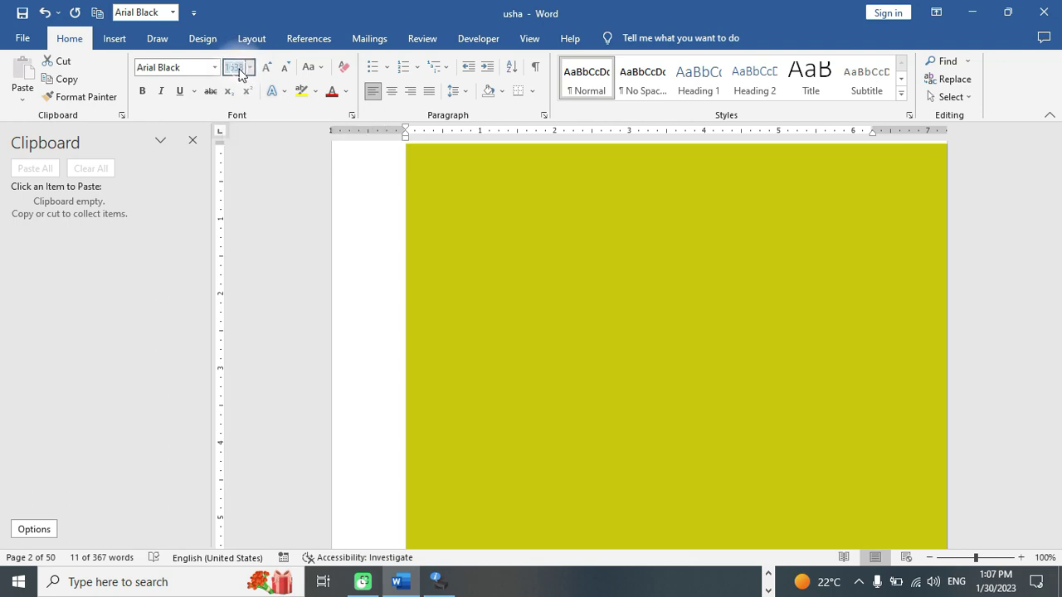
{"action": "key", "text": "Escape"}
{"action": "type", "text": "11"}
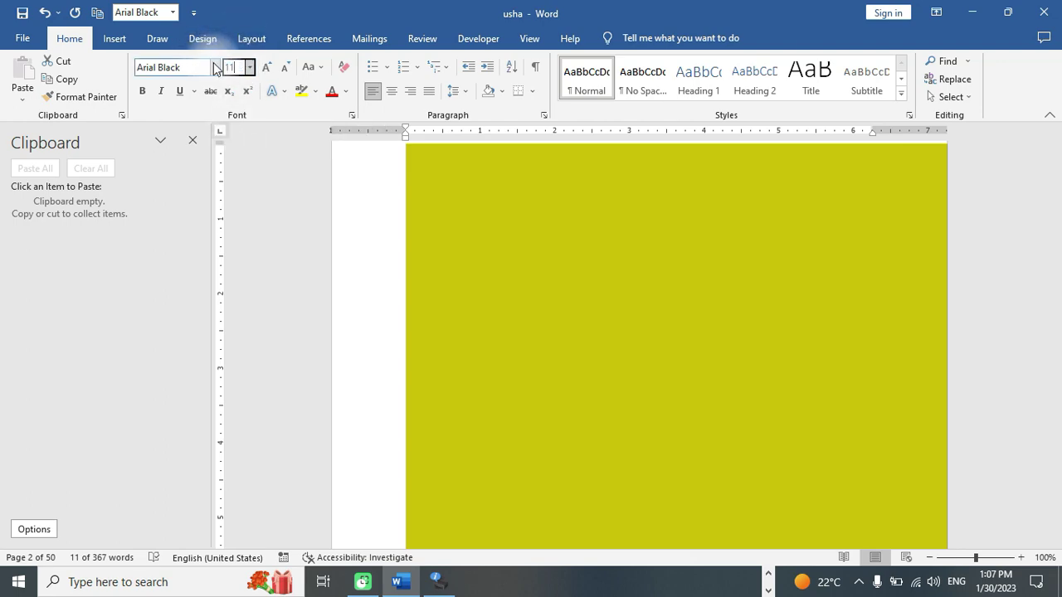
{"action": "key", "text": "Return"}
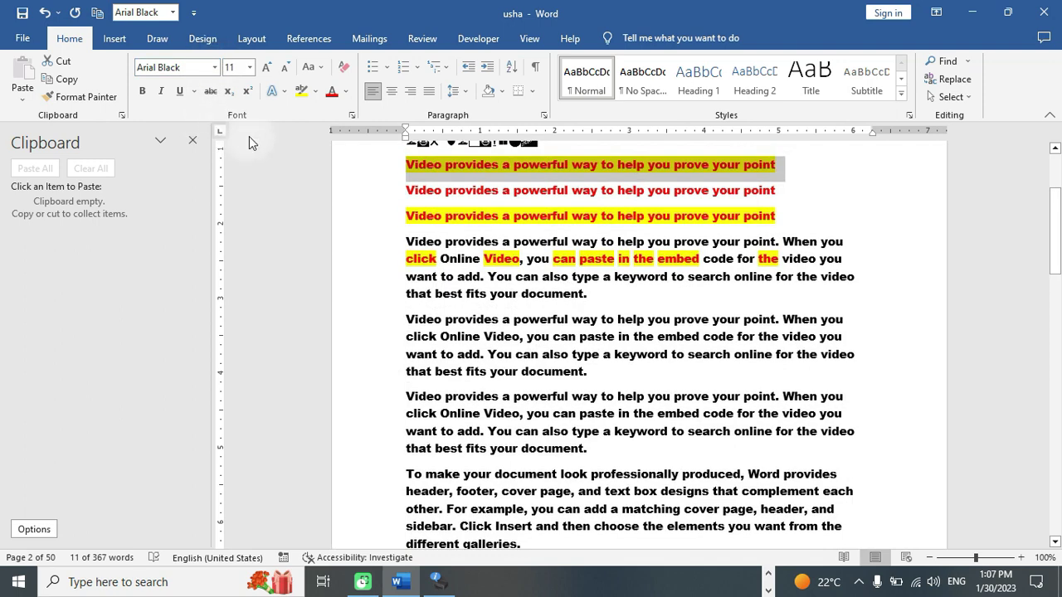
{"action": "scroll", "coordinate": [632, 255], "scroll_direction": "up", "scroll_amount": 3}
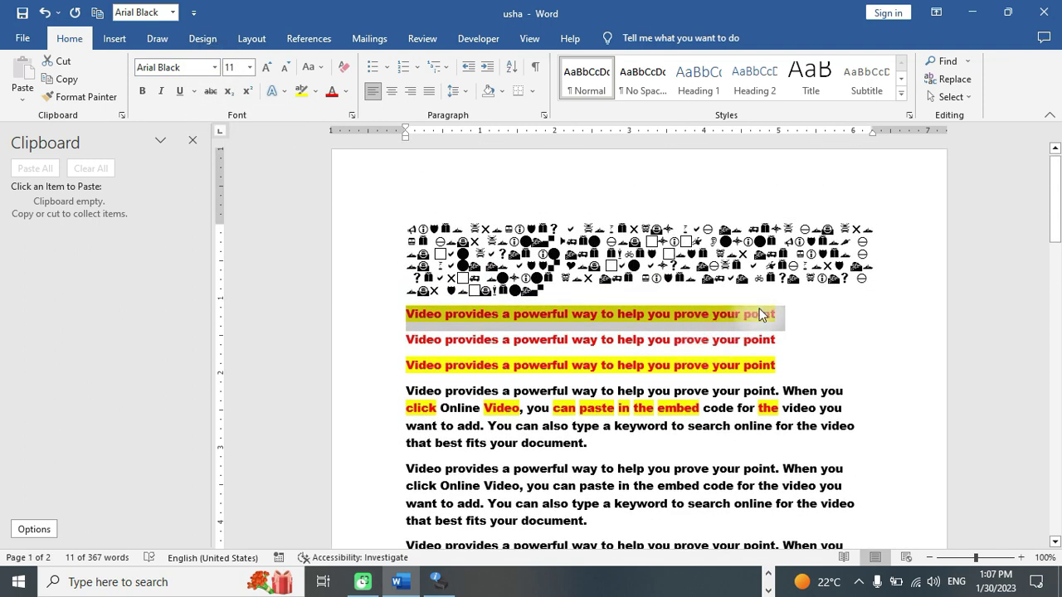
- Shrink the first coloured line step by step down to font size 1
{"action": "left_click", "coordinate": [285, 67]}
{"action": "left_click", "coordinate": [285, 67]}
{"action": "left_click", "coordinate": [285, 67]}
{"action": "left_click", "coordinate": [285, 67]}
{"action": "left_click", "coordinate": [285, 67]}
{"action": "left_click", "coordinate": [285, 67]}
{"action": "left_click", "coordinate": [284, 67]}
{"action": "left_click", "coordinate": [284, 67]}
{"action": "left_click", "coordinate": [284, 68]}
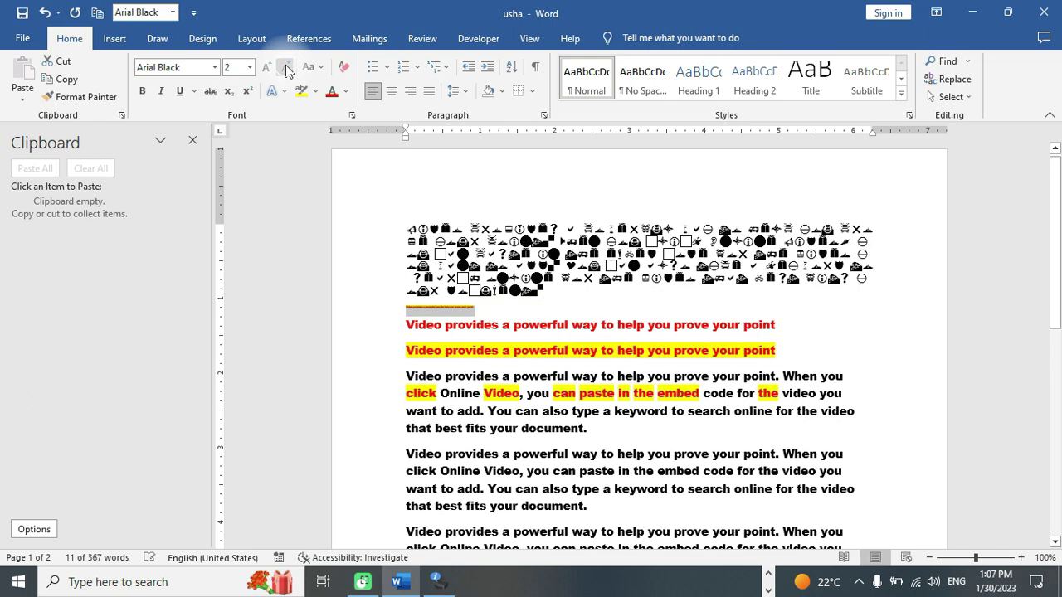
{"action": "left_click", "coordinate": [285, 67]}
{"action": "left_click", "coordinate": [231, 68]}
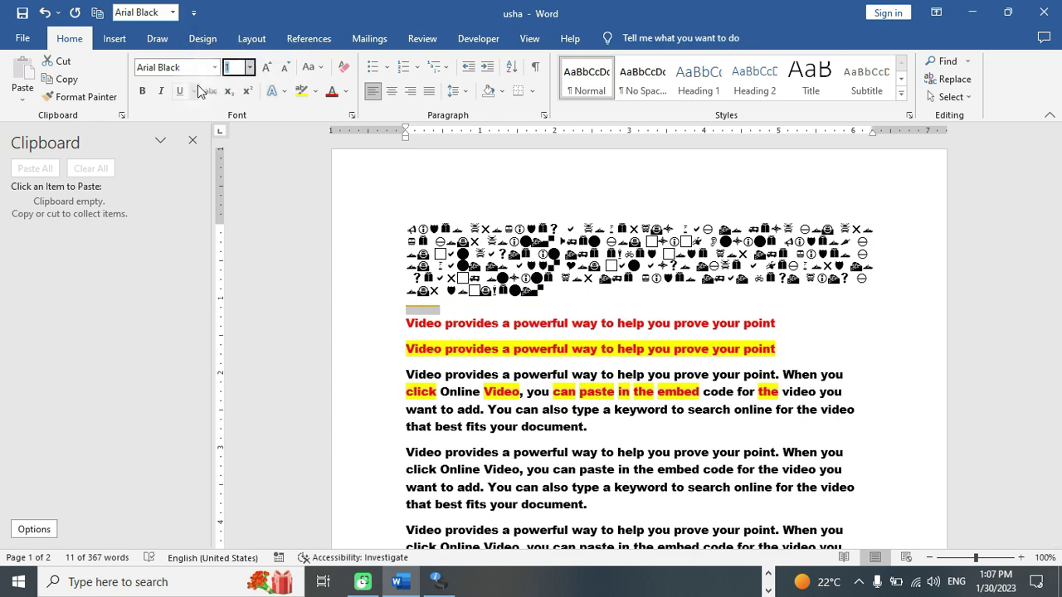
{"action": "type", "text": "0"}
- Try font size 0, dismiss the range warning, close the Clipboard pane, then apply size 11
{"action": "key", "text": "Return"}
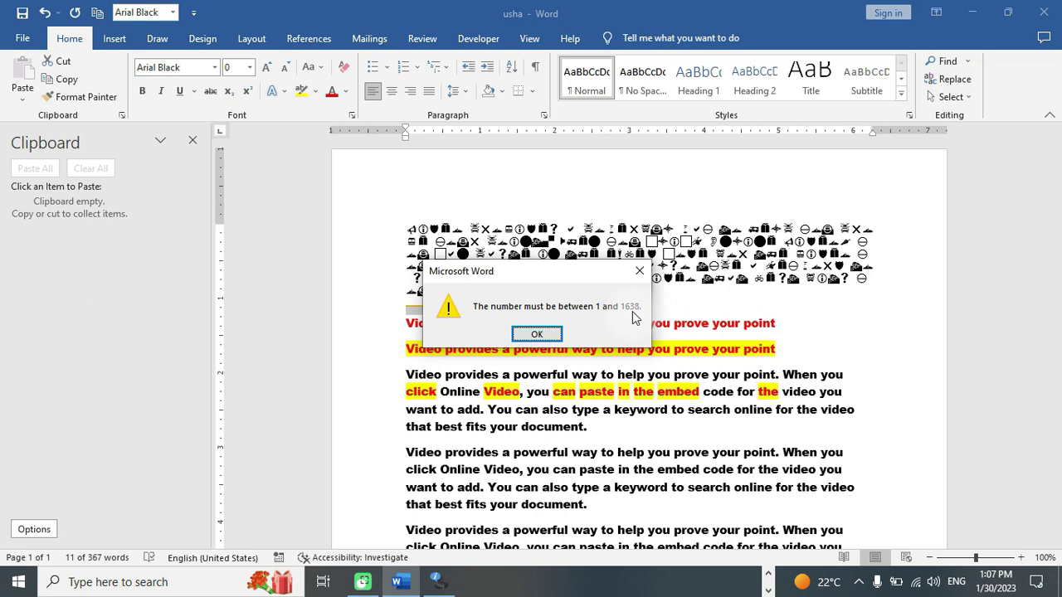
{"action": "left_click", "coordinate": [550, 341]}
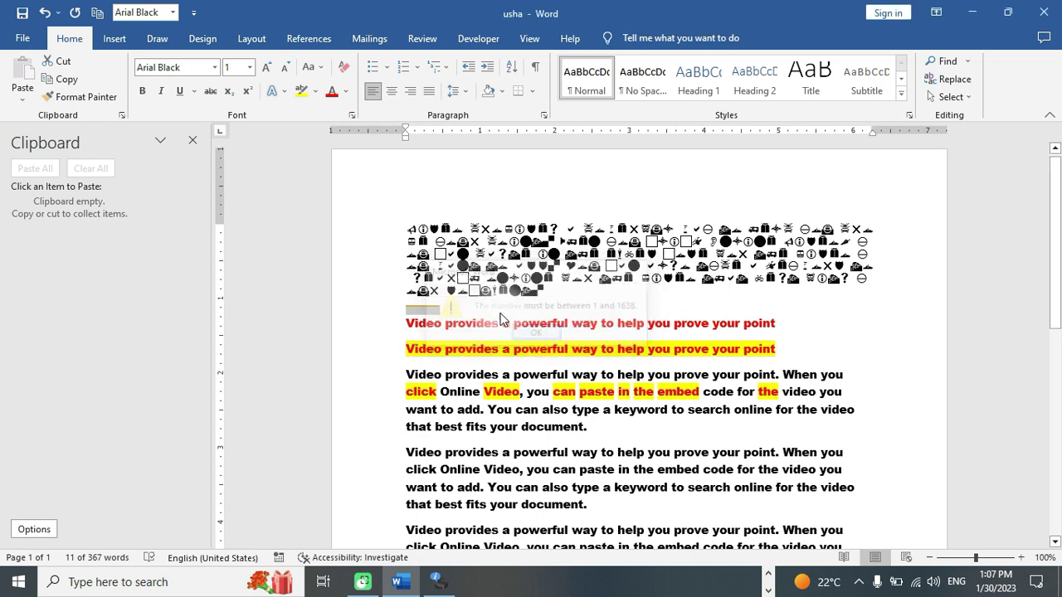
{"action": "left_click", "coordinate": [198, 136]}
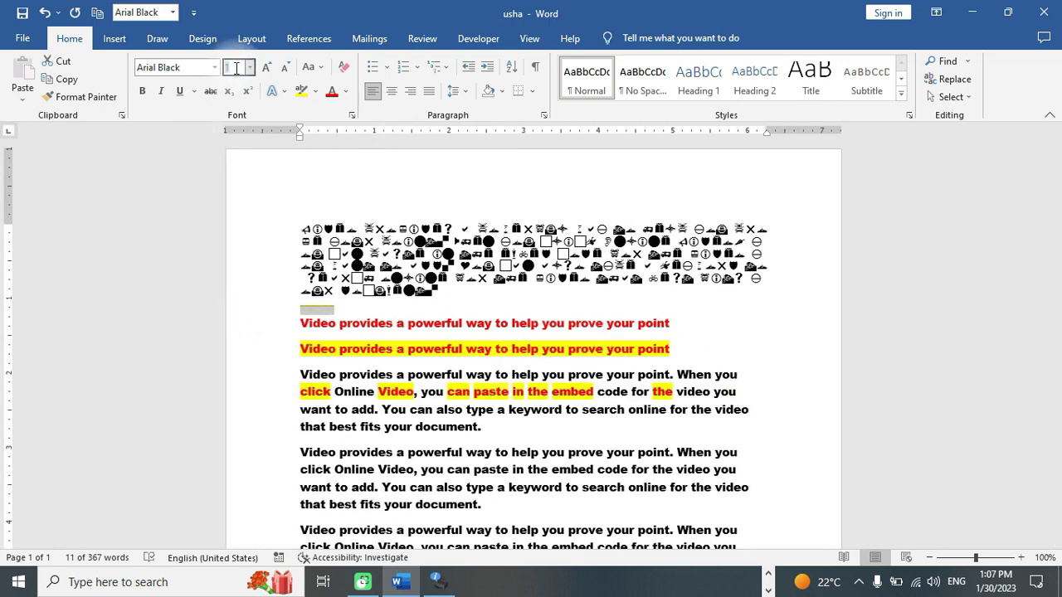
{"action": "type", "text": "1"}
{"action": "key", "text": "Return"}
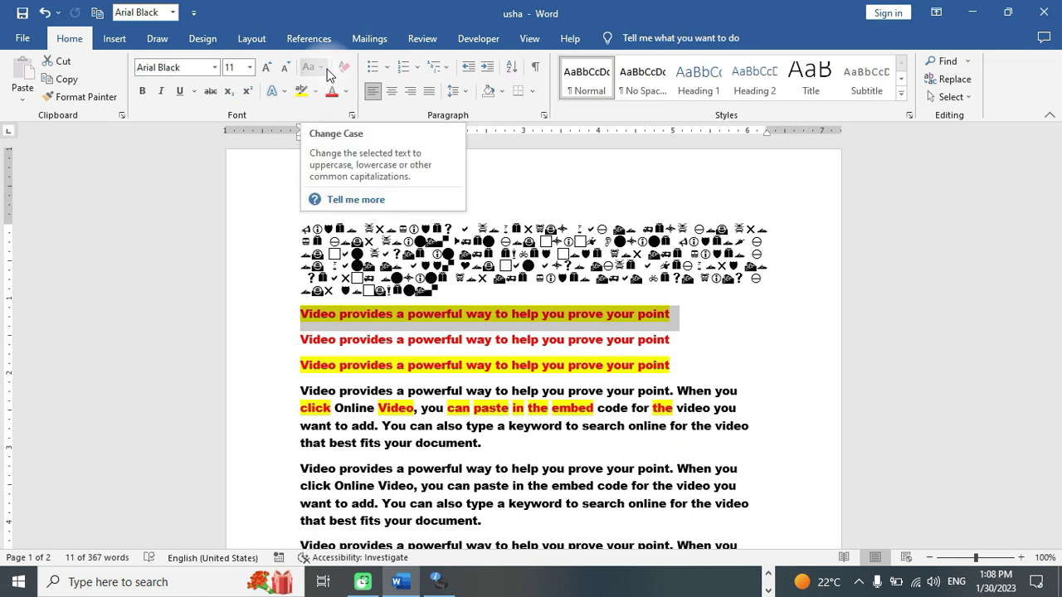
- Try Sentence case, lowercase and UPPERCASE on the first line
{"action": "left_click", "coordinate": [327, 70]}
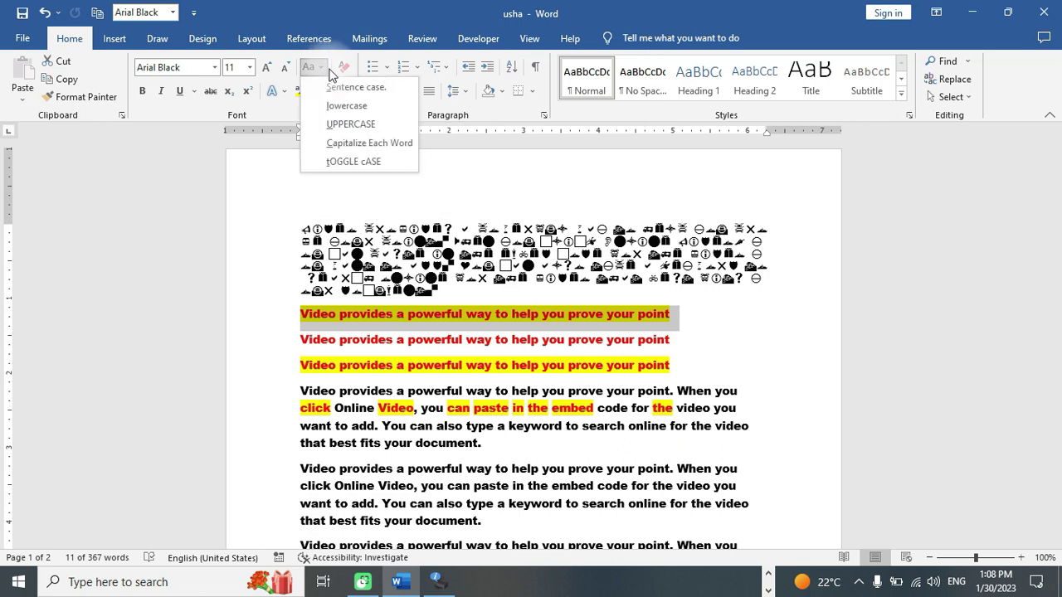
{"action": "left_click", "coordinate": [330, 88]}
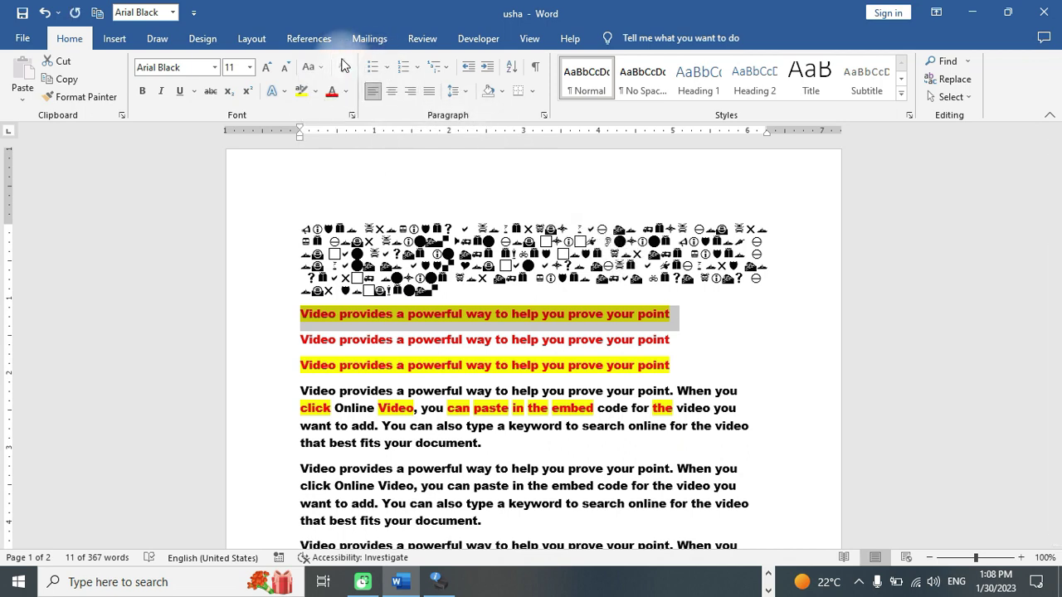
{"action": "left_click", "coordinate": [314, 71]}
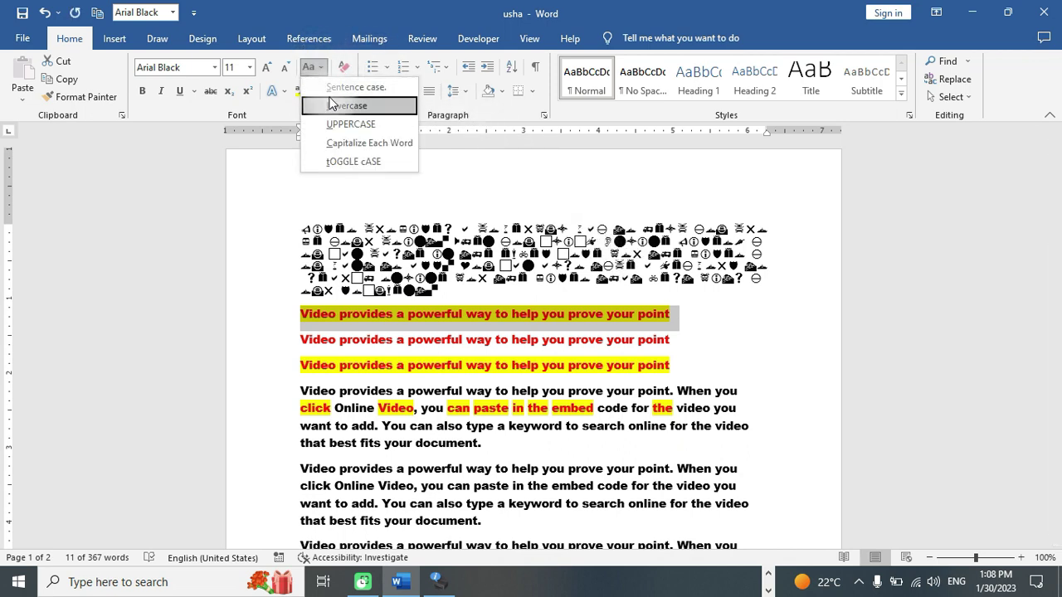
{"action": "left_click", "coordinate": [331, 104]}
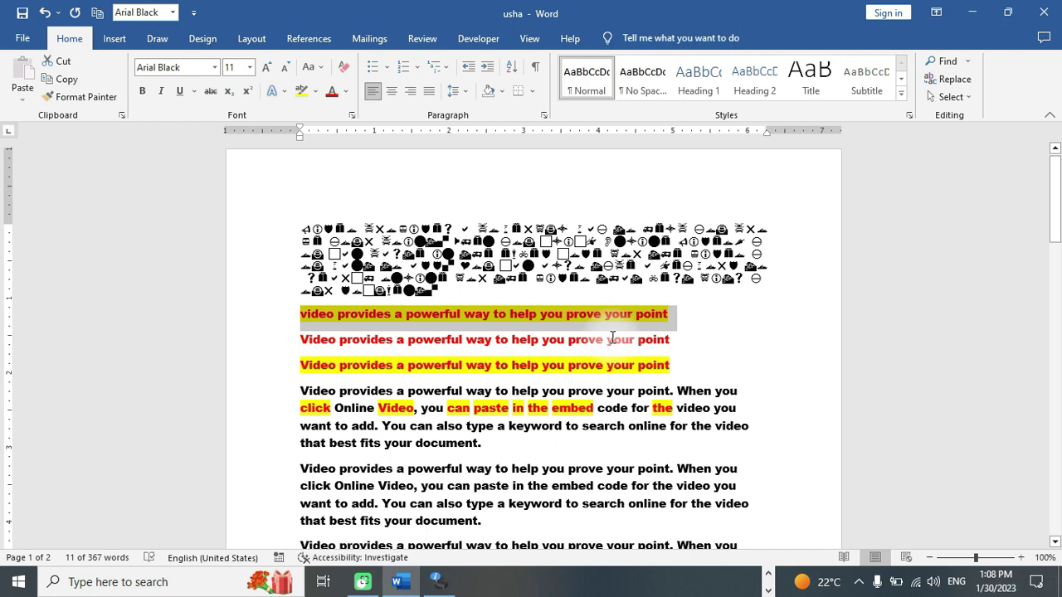
{"action": "left_click", "coordinate": [311, 71]}
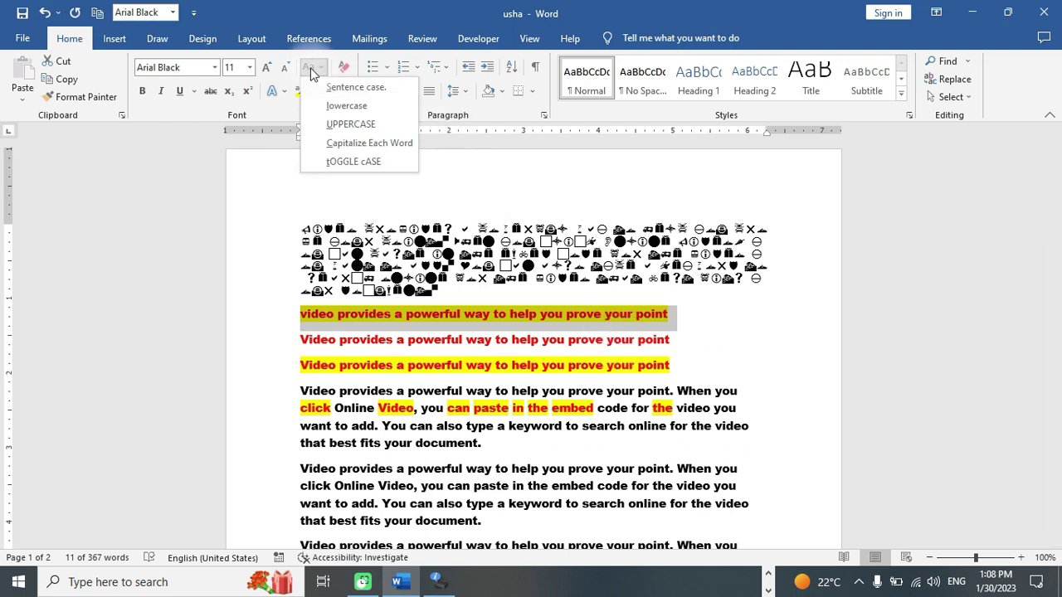
{"action": "left_click", "coordinate": [320, 124]}
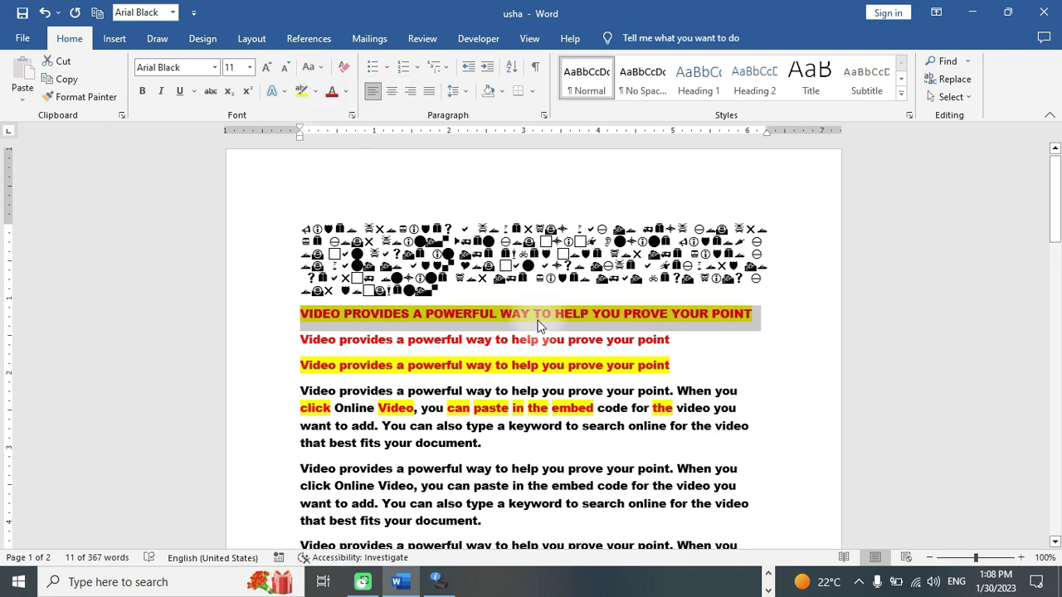
- Settle the first line on Capitalize Each Word after trying tOGGLE cASE
{"action": "left_click", "coordinate": [309, 68]}
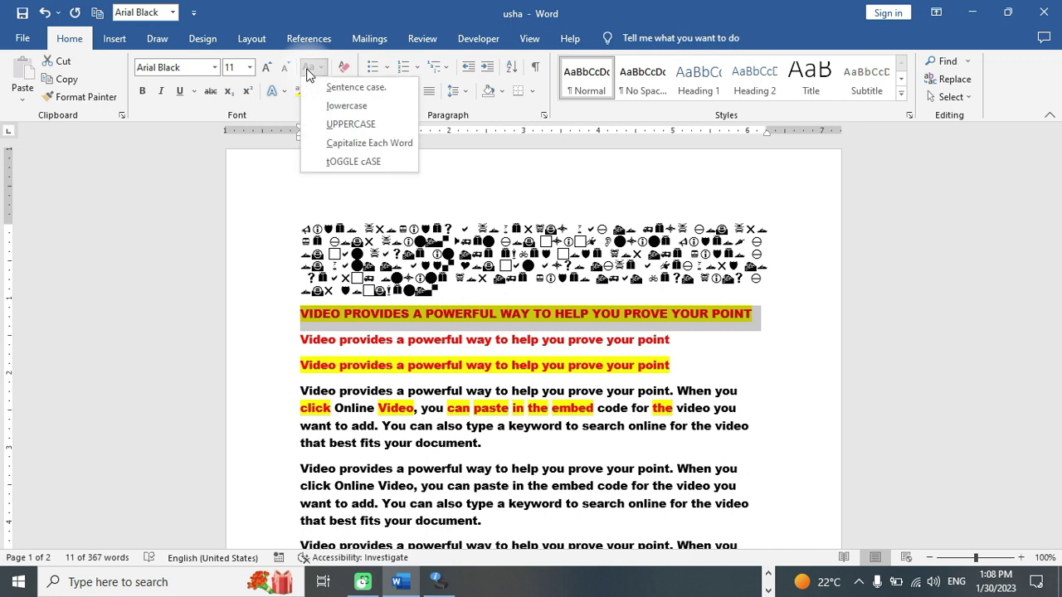
{"action": "left_click", "coordinate": [344, 143]}
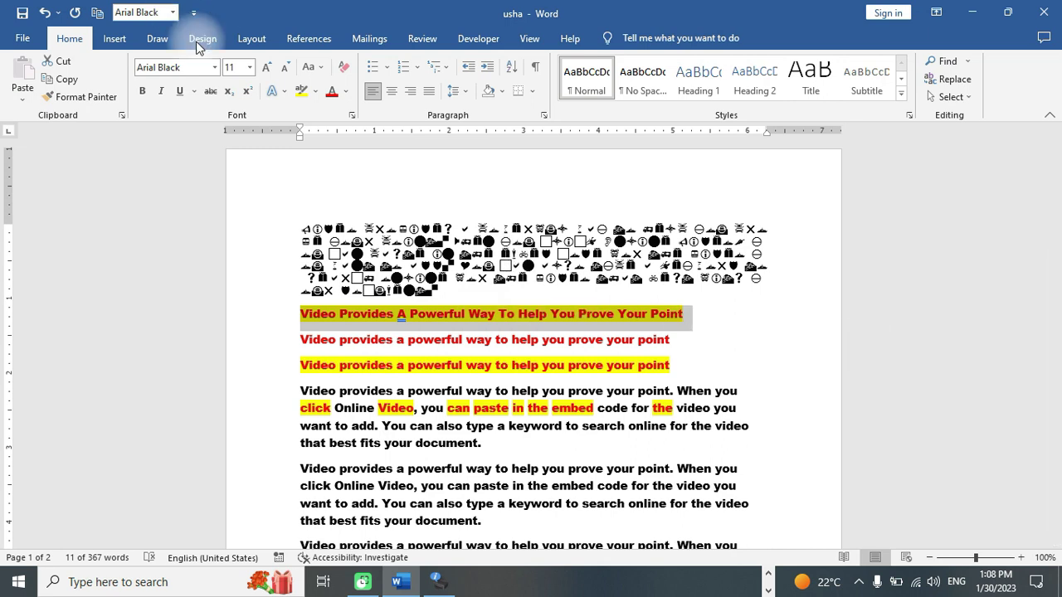
{"action": "left_click", "coordinate": [313, 68]}
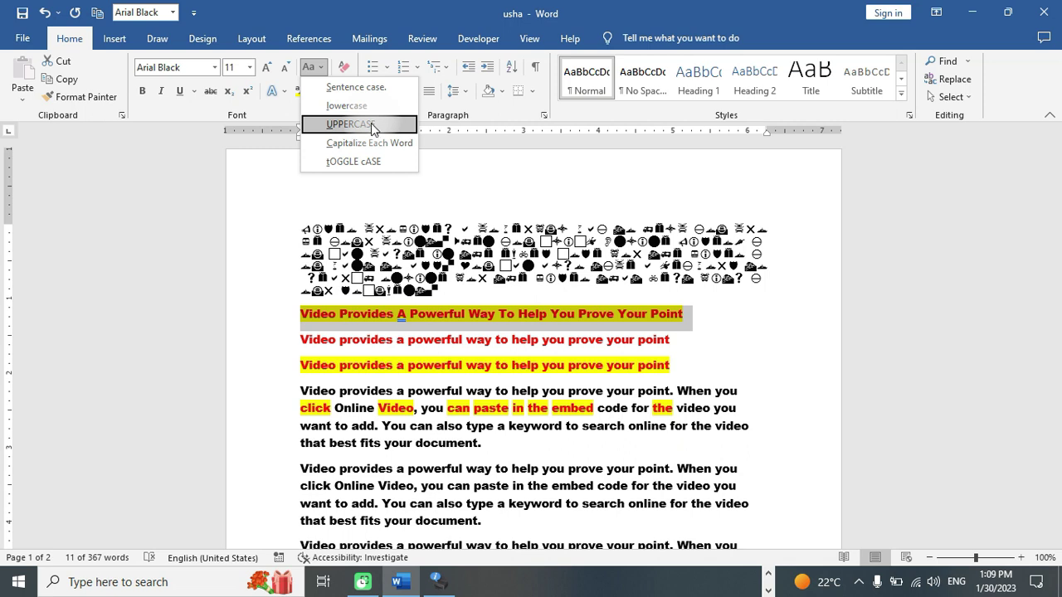
{"action": "left_click", "coordinate": [369, 161]}
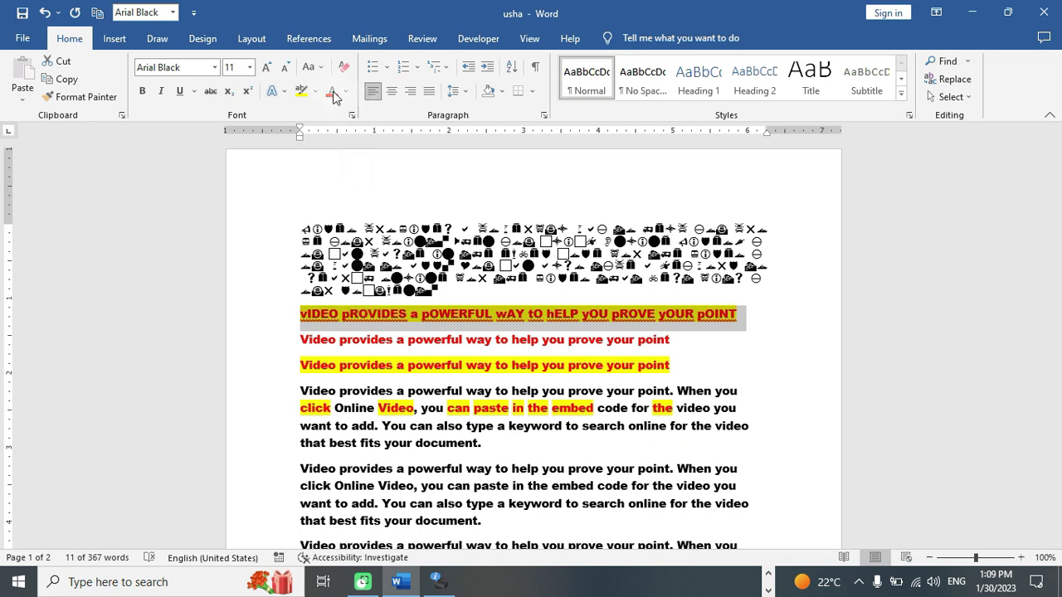
{"action": "left_click", "coordinate": [321, 68]}
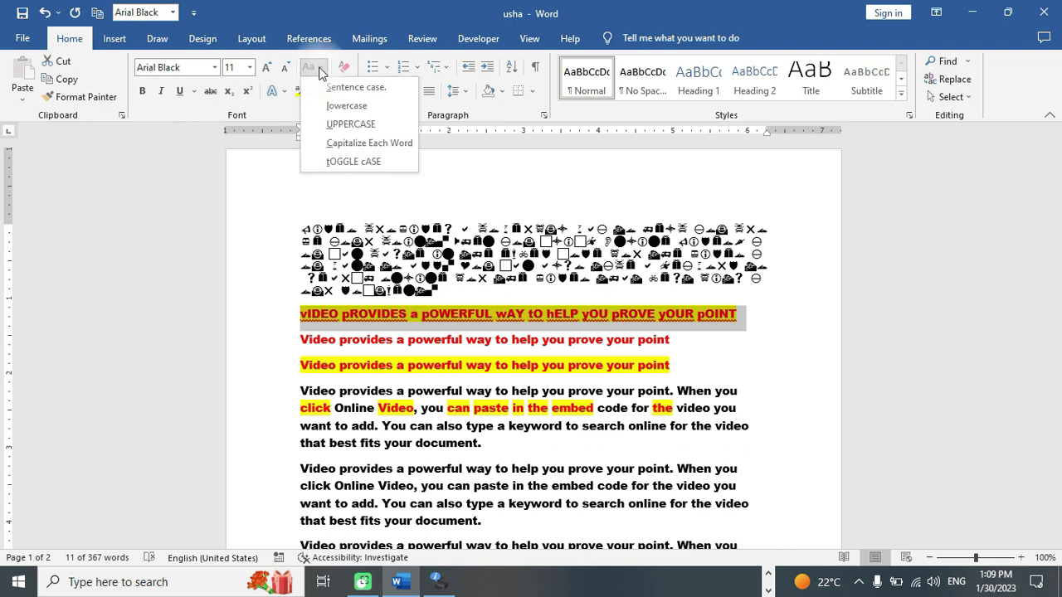
{"action": "left_click", "coordinate": [335, 145]}
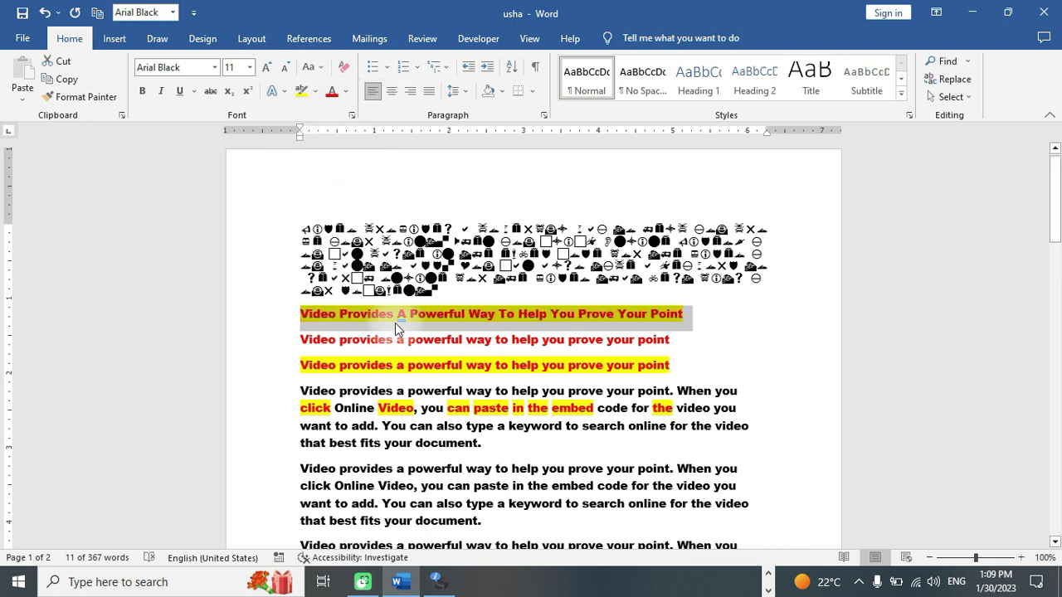
{"action": "left_click", "coordinate": [312, 94]}
- Remove the first line's yellow highlight and turn the selected heading black
{"action": "left_click", "coordinate": [333, 180]}
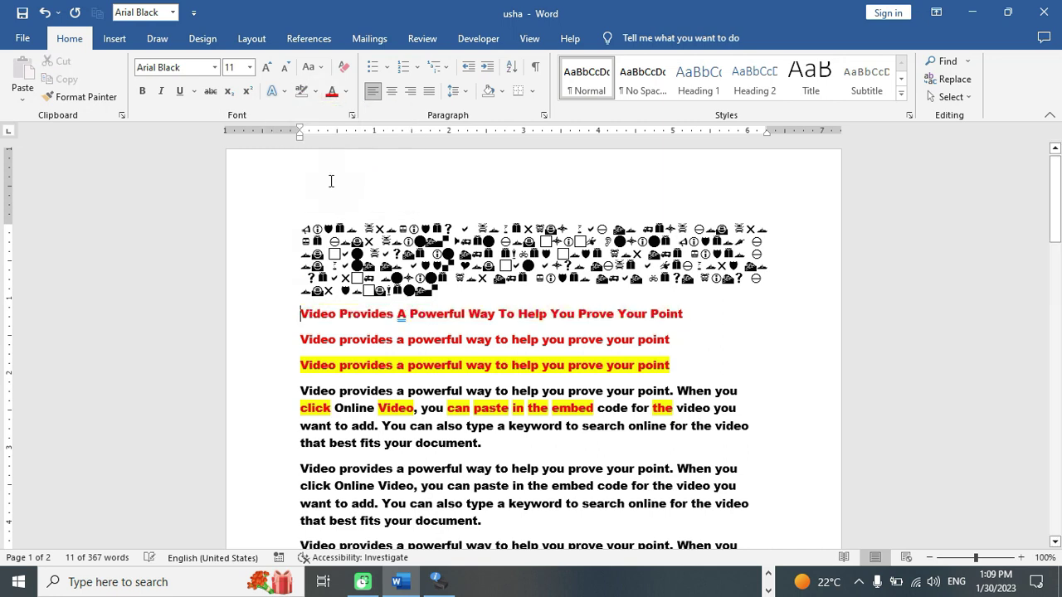
{"action": "left_click", "coordinate": [315, 91]}
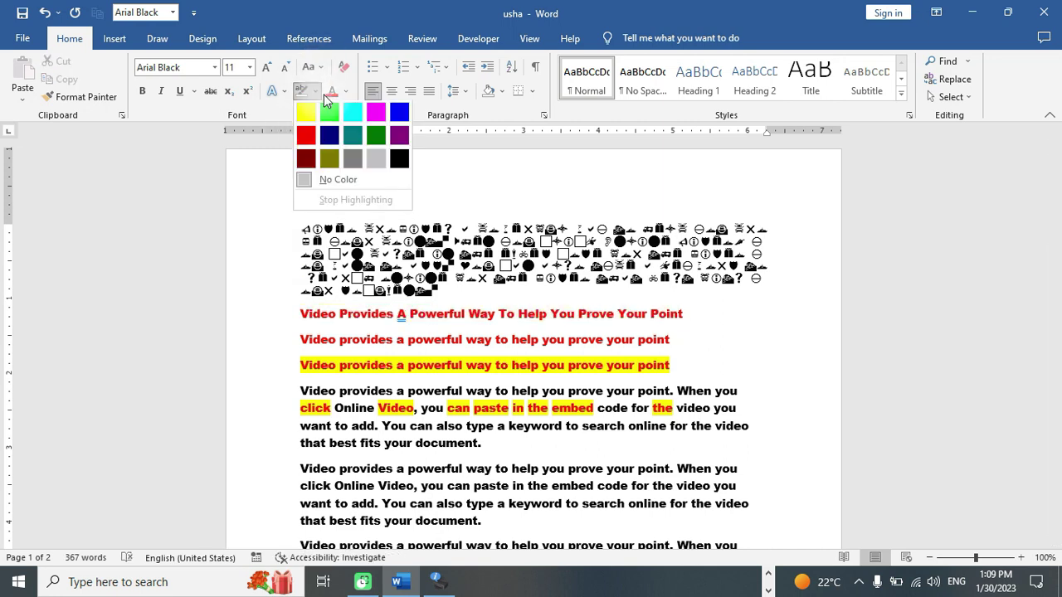
{"action": "left_click", "coordinate": [347, 91]}
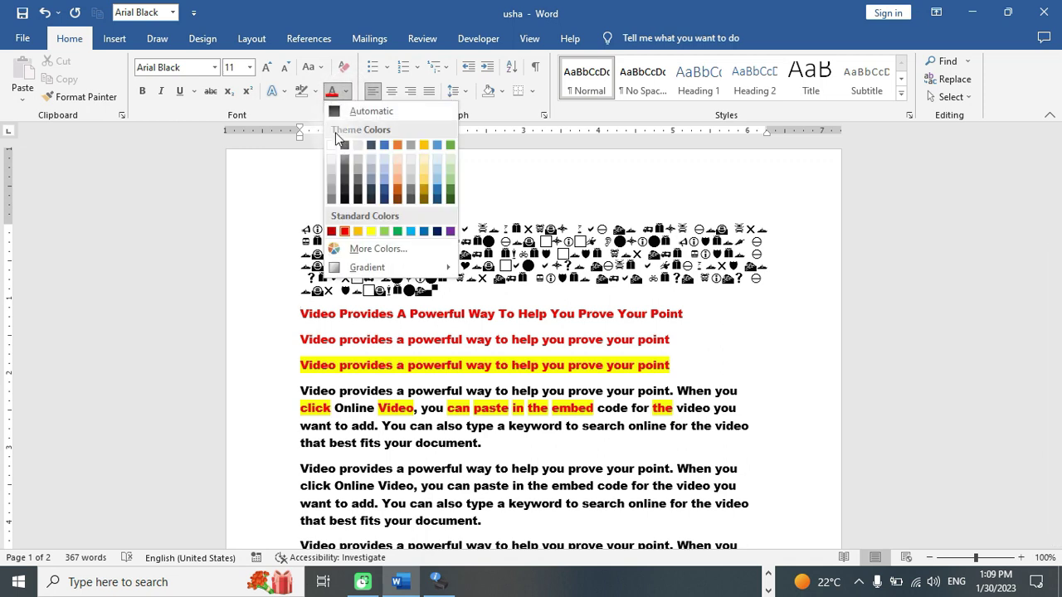
{"action": "key", "text": "Escape"}
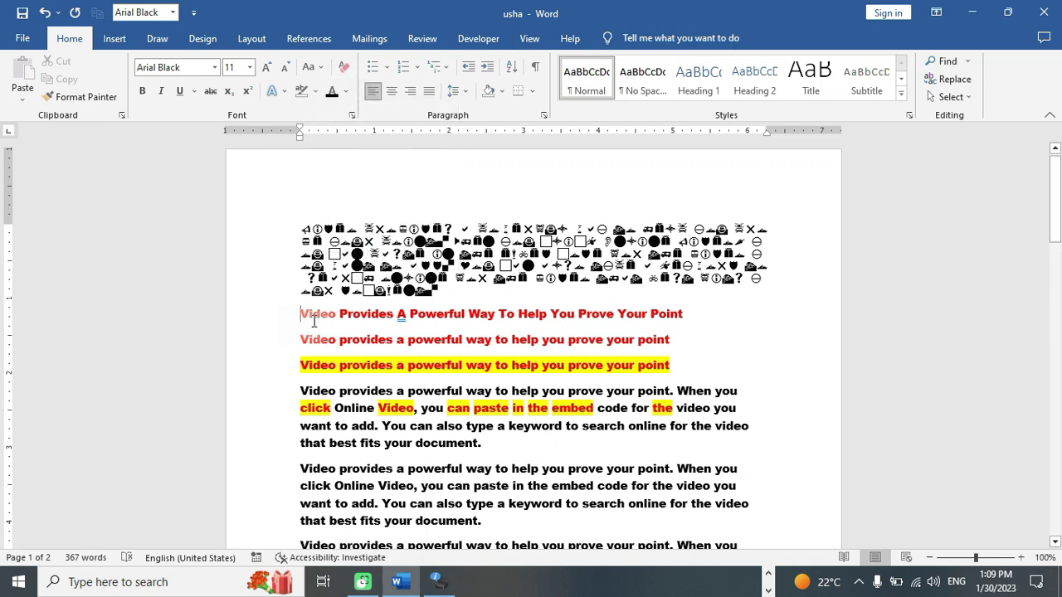
{"action": "left_click_drag", "start_coordinate": [685, 315], "coordinate": [303, 230]}
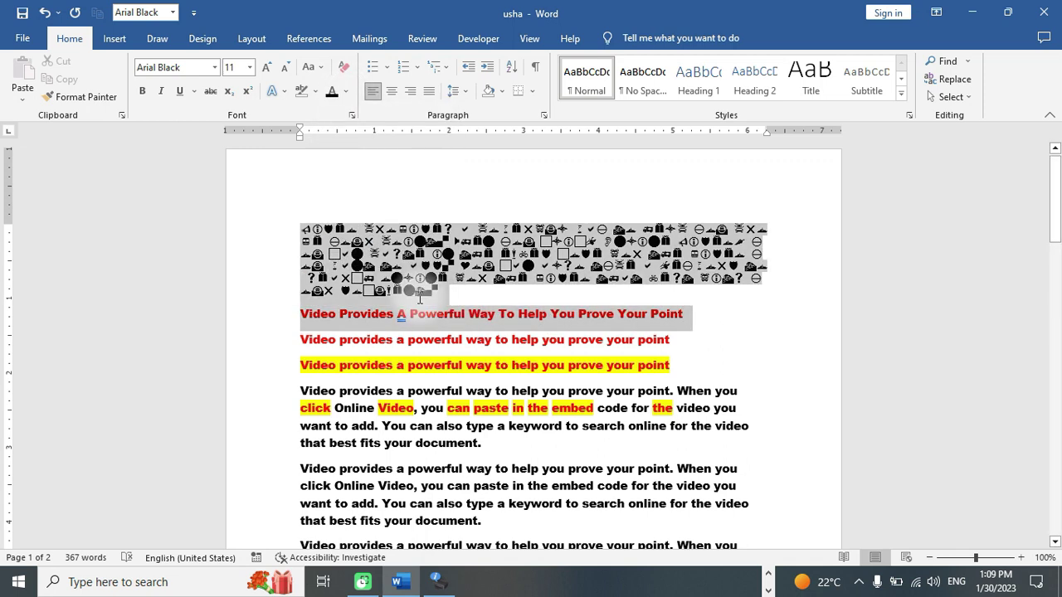
{"action": "left_click", "coordinate": [347, 92]}
{"action": "left_click", "coordinate": [346, 142]}
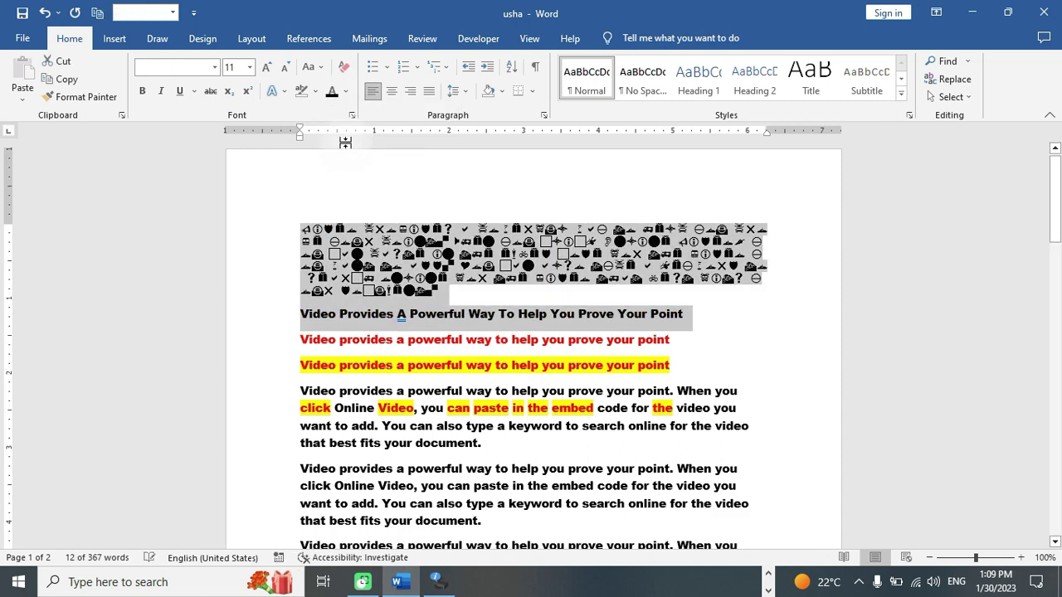
- Toggle the heading's case, then restore it to Capitalize Each Word
{"action": "left_click", "coordinate": [315, 91]}
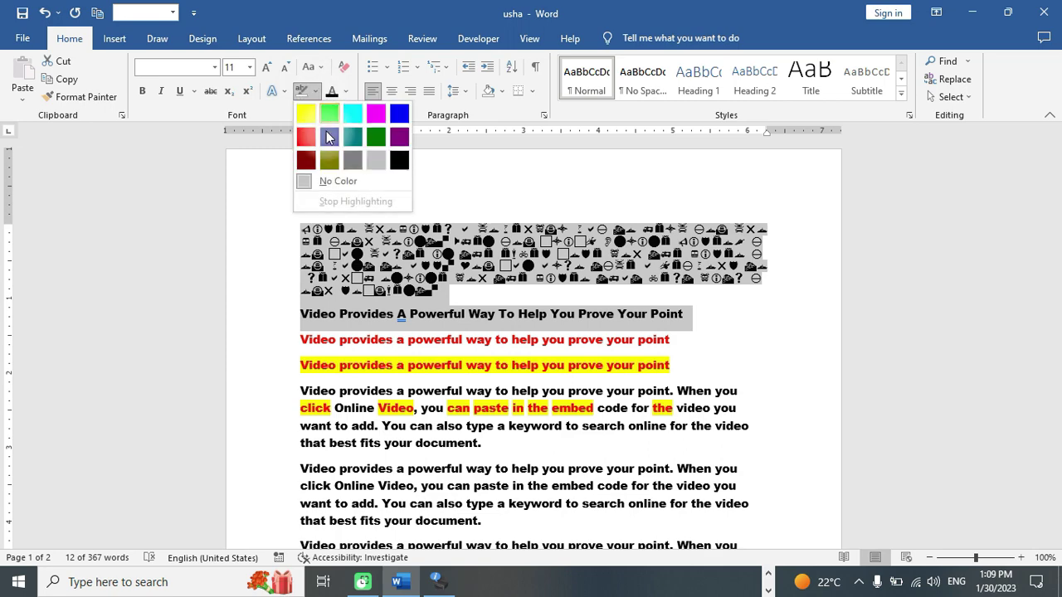
{"action": "left_click", "coordinate": [326, 67]}
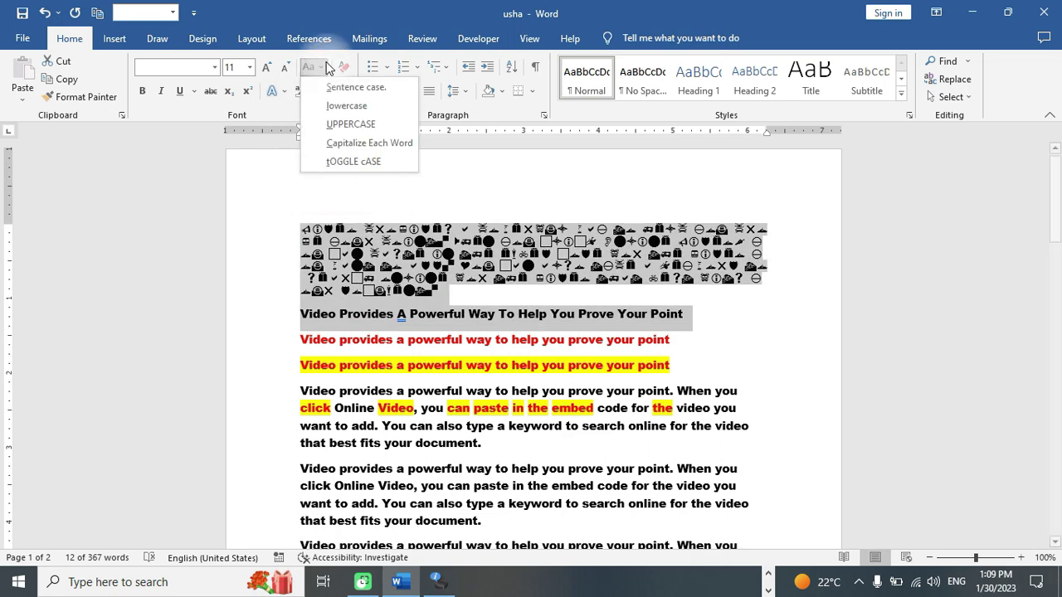
{"action": "left_click", "coordinate": [358, 161]}
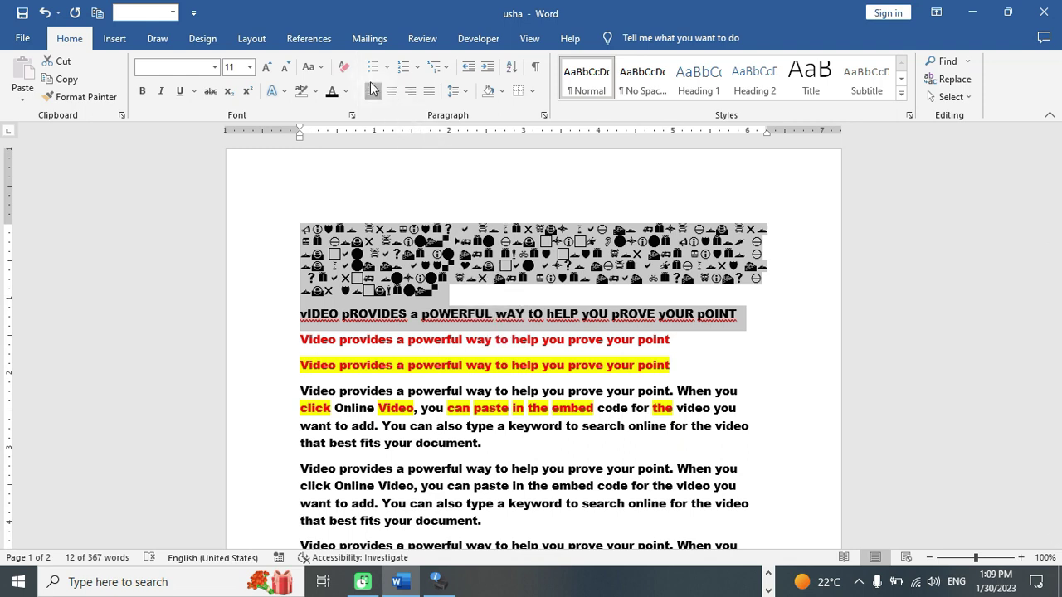
{"action": "left_click", "coordinate": [315, 73]}
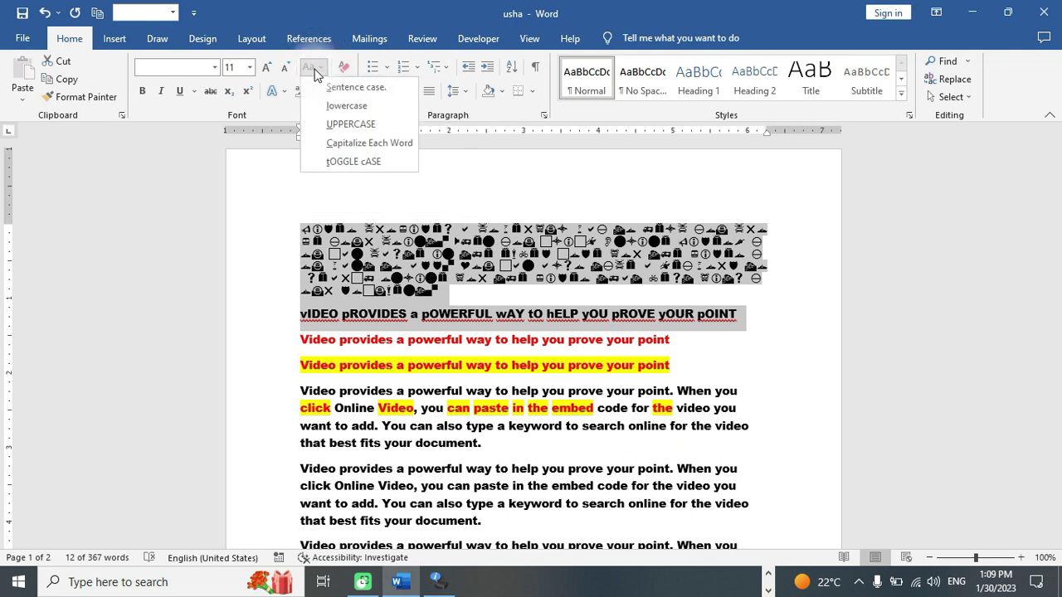
{"action": "left_click", "coordinate": [336, 144]}
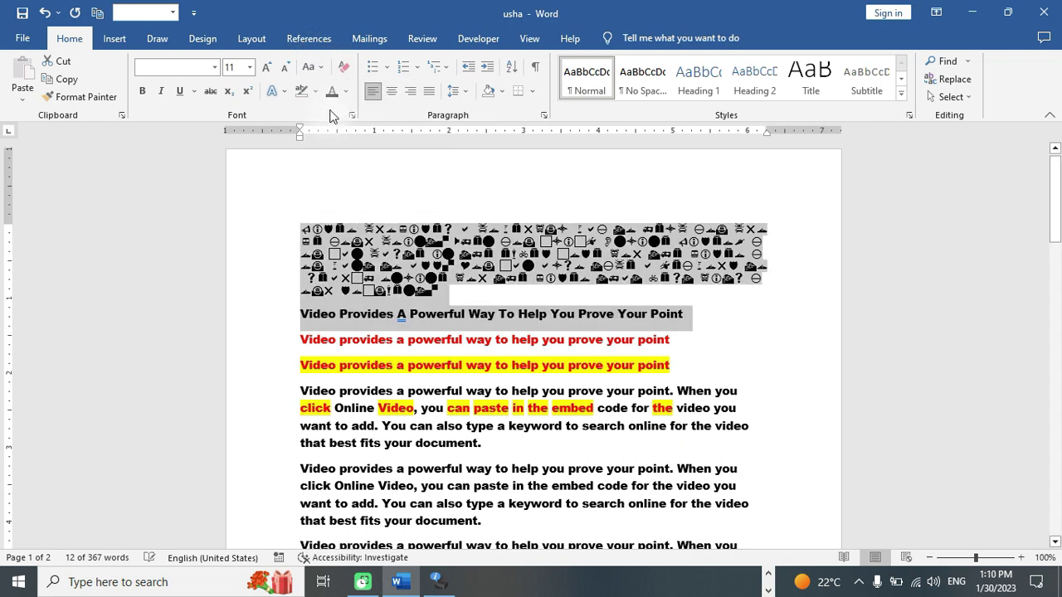
{"action": "left_click", "coordinate": [317, 72]}
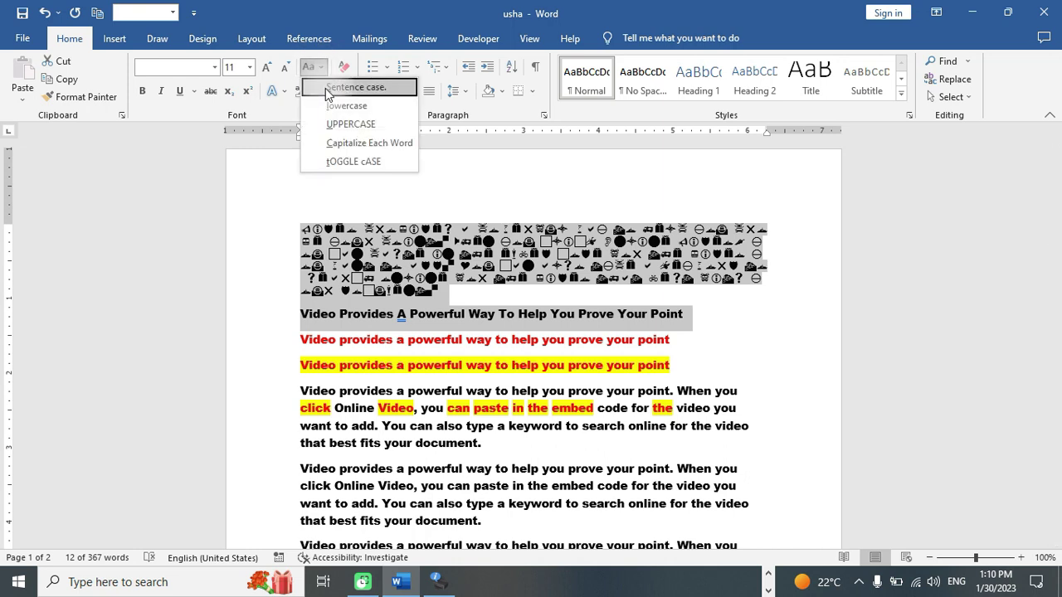
{"action": "key", "text": "Escape"}
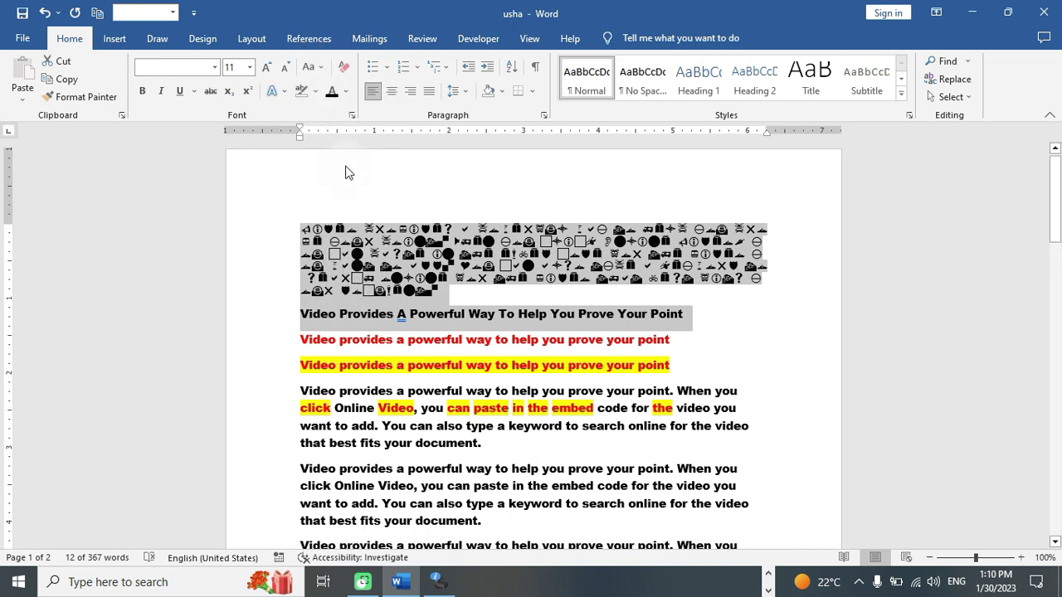
{"action": "left_click", "coordinate": [315, 73]}
{"action": "key", "text": "Escape"}
- Cycle the first long paragraph through Capitalize Each Word and lowercase, ending in Sentence case
{"action": "mouse_move", "coordinate": [490, 442]}
{"action": "left_mouse_down"}
{"action": "mouse_move", "coordinate": [398, 380]}
{"action": "mouse_move", "coordinate": [304, 392]}
{"action": "left_mouse_up"}
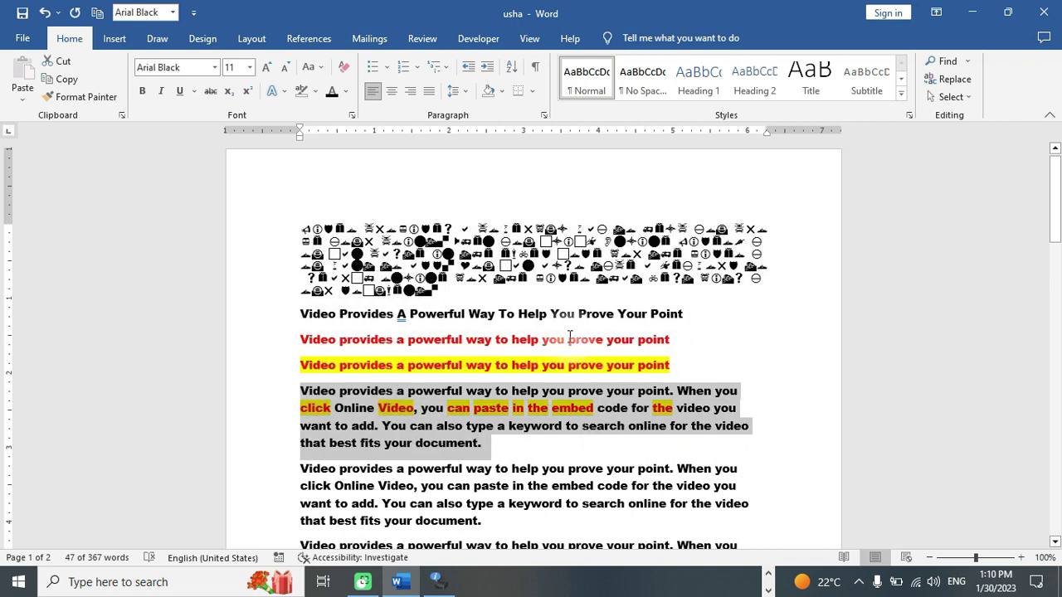
{"action": "left_click", "coordinate": [321, 68]}
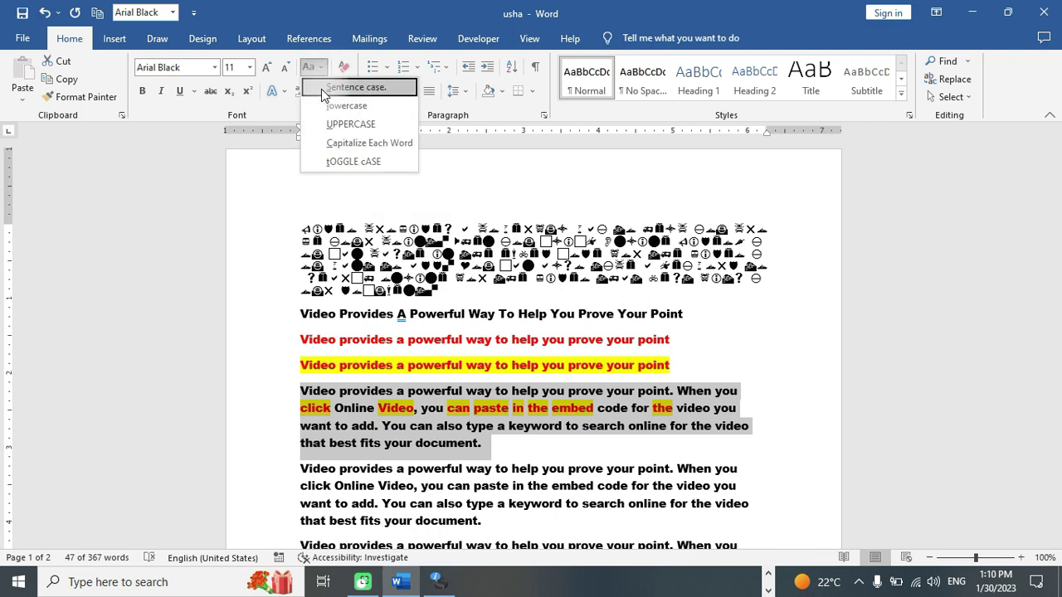
{"action": "left_click", "coordinate": [321, 89]}
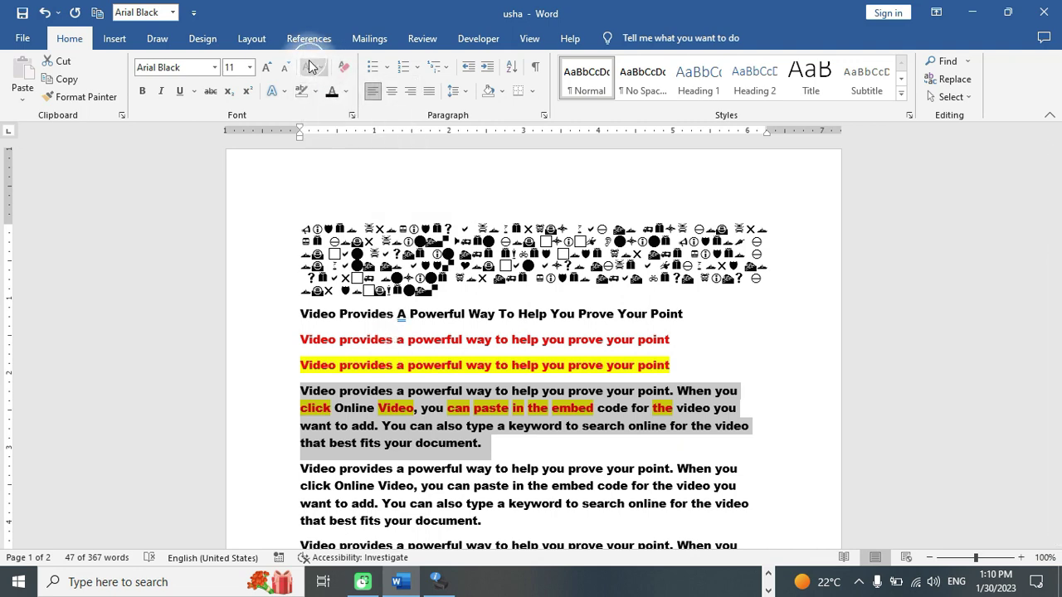
{"action": "left_click", "coordinate": [312, 67]}
{"action": "left_click", "coordinate": [325, 141]}
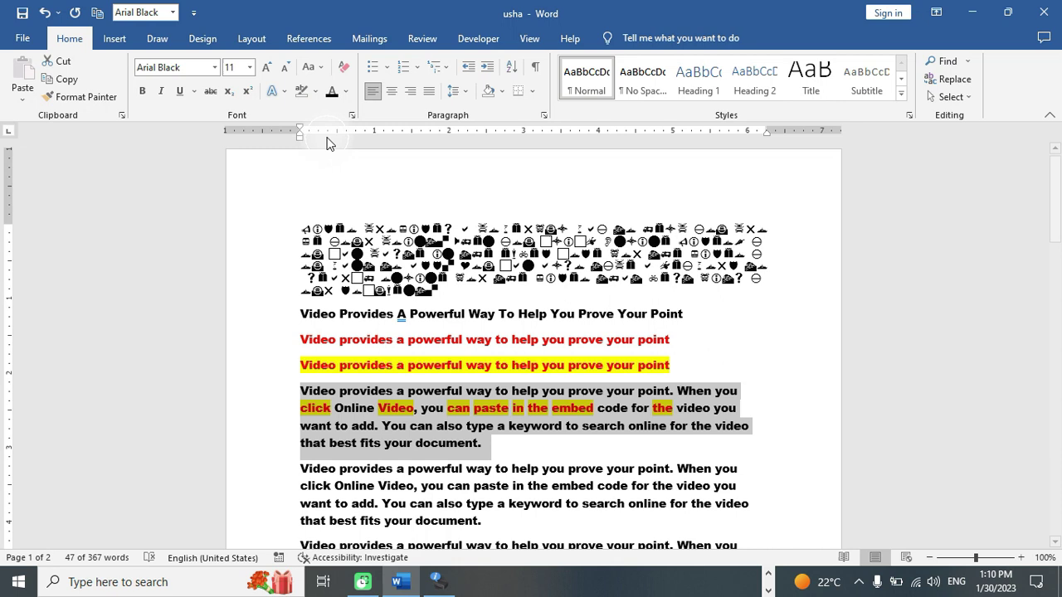
{"action": "left_click", "coordinate": [312, 67]}
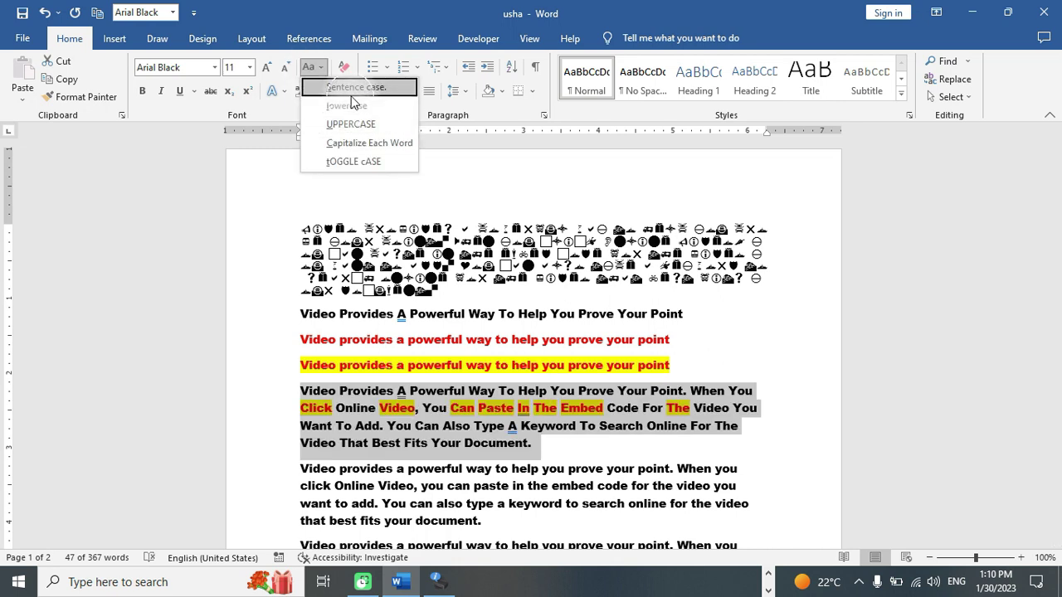
{"action": "left_click", "coordinate": [355, 87]}
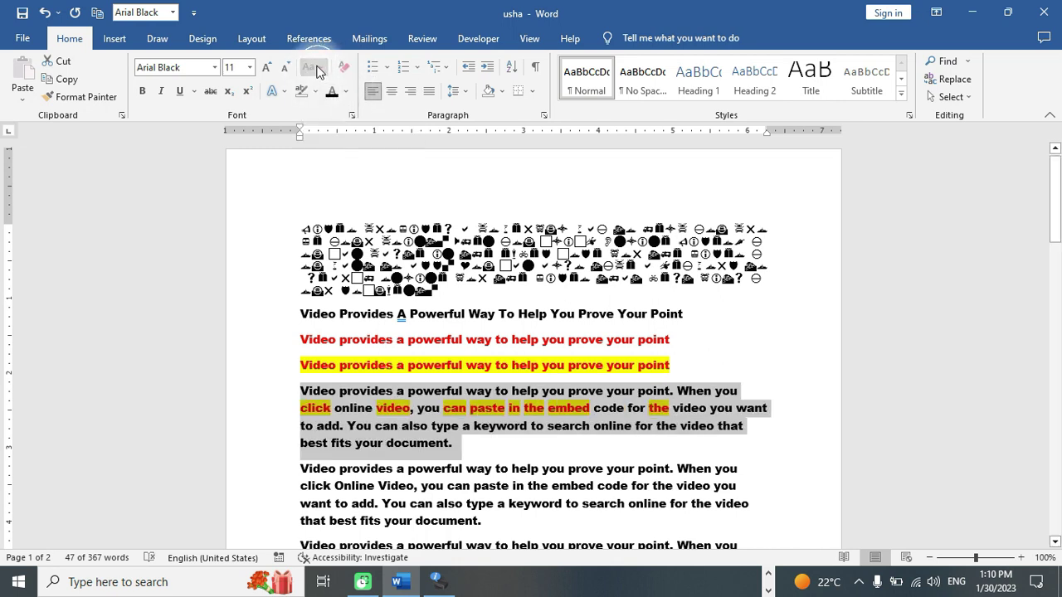
{"action": "left_click", "coordinate": [312, 67]}
{"action": "left_click", "coordinate": [321, 108]}
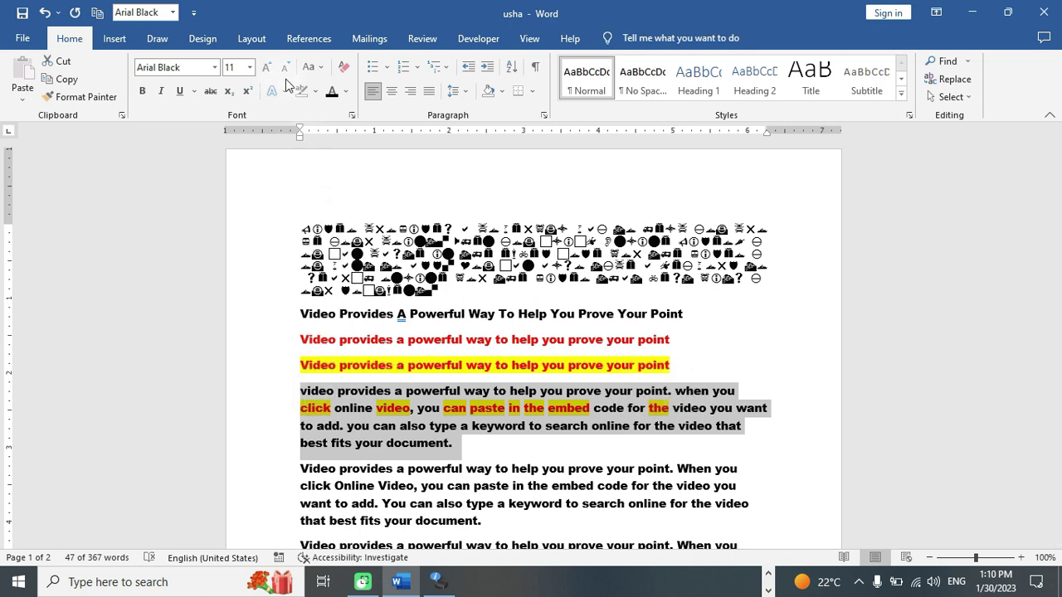
{"action": "left_click", "coordinate": [308, 68]}
{"action": "left_click", "coordinate": [332, 86]}
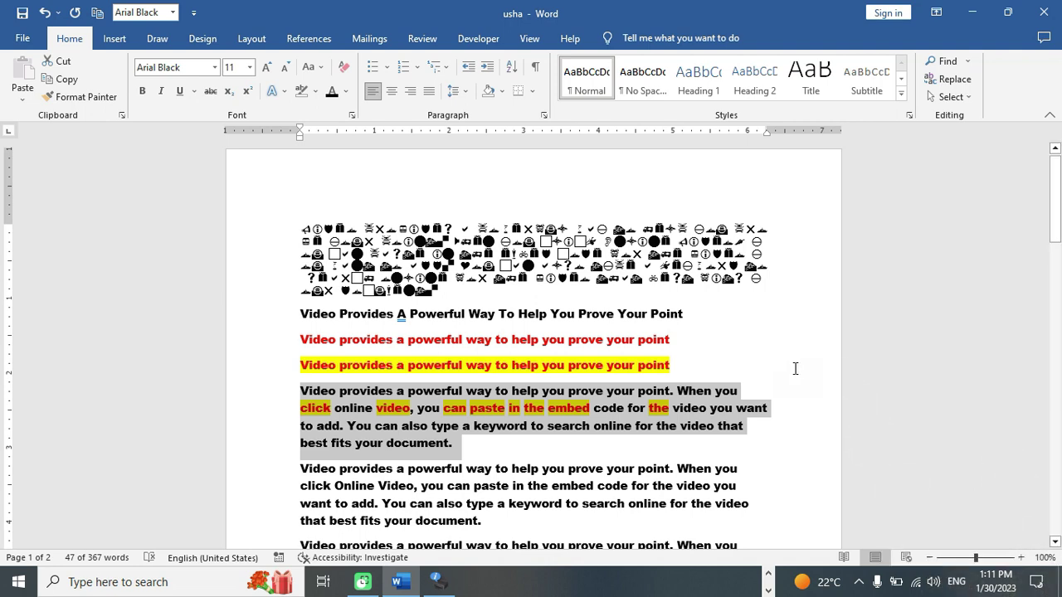
- Clear all formatting from the yellow-highlighted line, leaving plain Calibri 11 with its highlight
{"action": "left_click", "coordinate": [735, 391]}
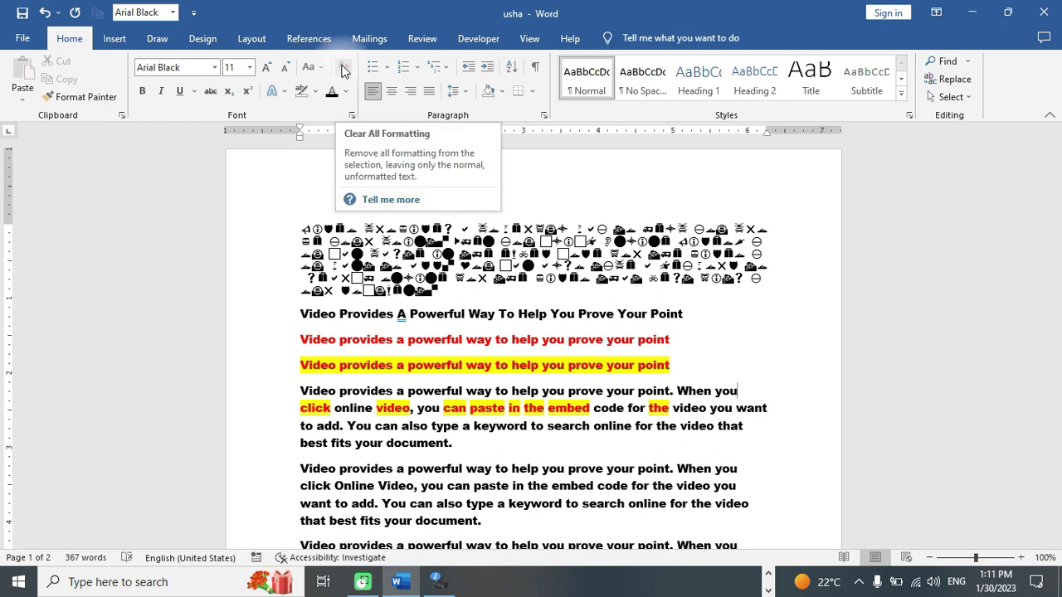
{"action": "left_click", "coordinate": [448, 294]}
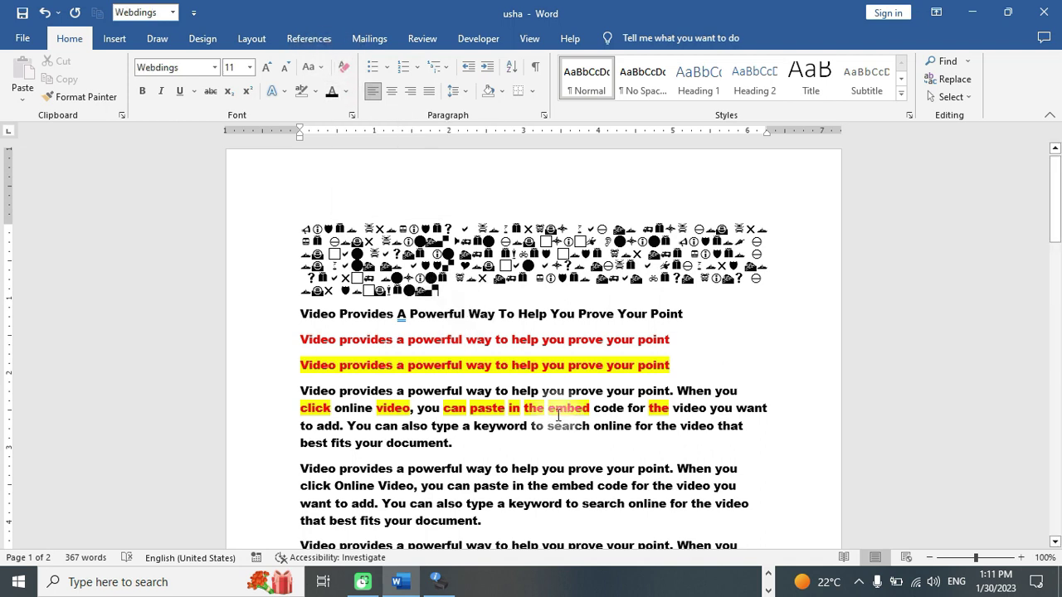
{"action": "mouse_move", "coordinate": [686, 366]}
{"action": "left_mouse_down"}
{"action": "mouse_move", "coordinate": [537, 340]}
{"action": "mouse_move", "coordinate": [330, 371]}
{"action": "left_mouse_up"}
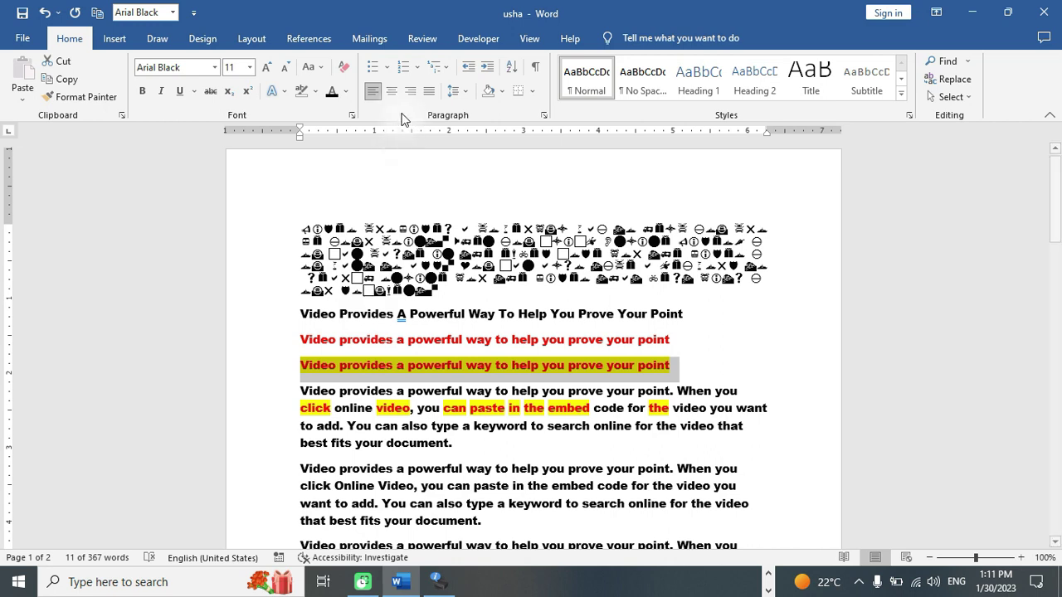
{"action": "left_click", "coordinate": [344, 67]}
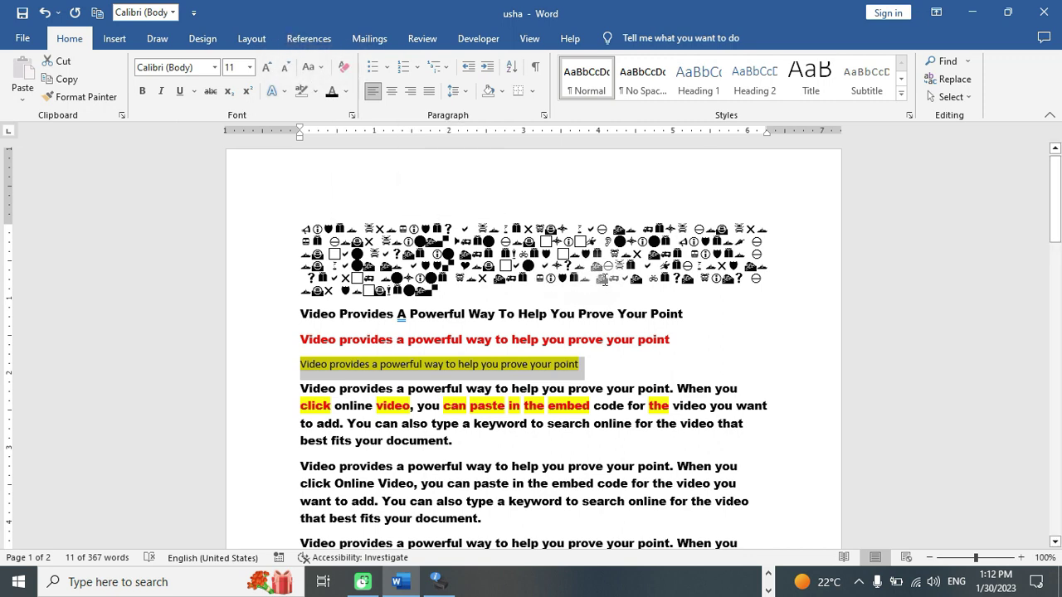
- Colour the Webdings symbol block red, then clear all its formatting
{"action": "left_click_drag", "start_coordinate": [454, 296], "coordinate": [300, 223]}
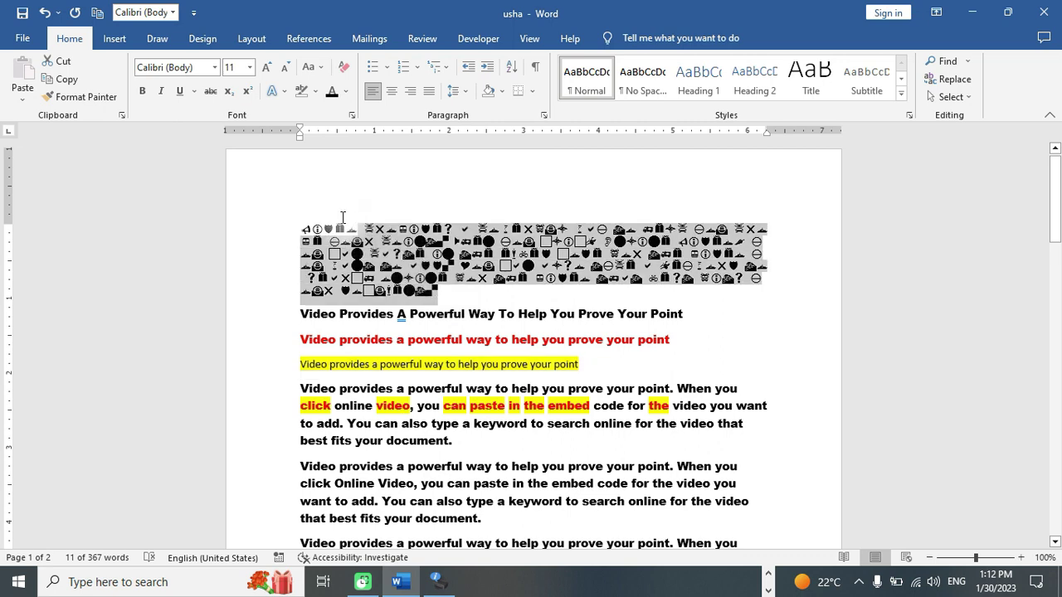
{"action": "left_click", "coordinate": [346, 91]}
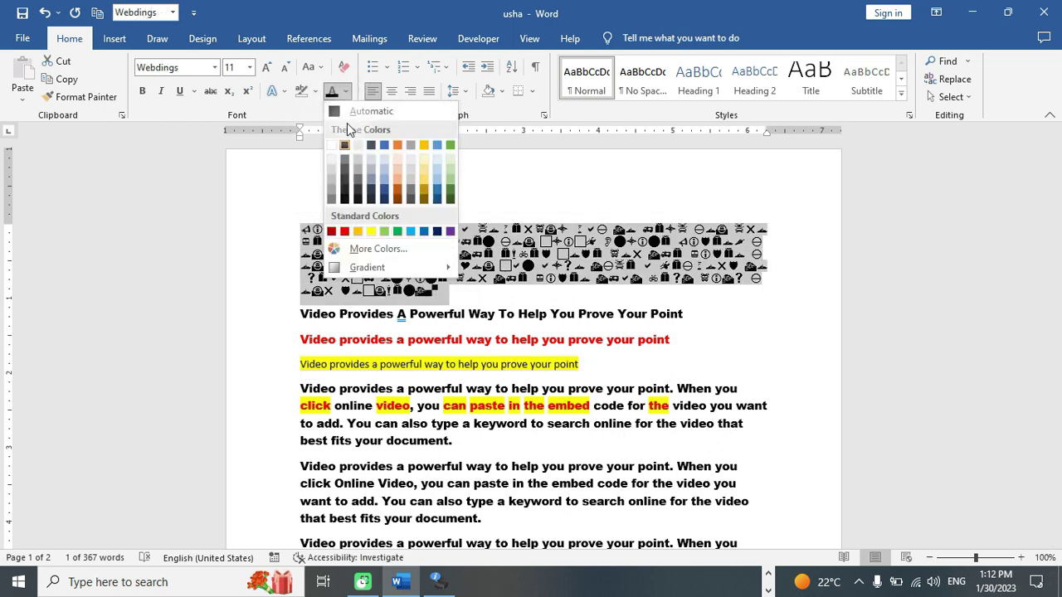
{"action": "left_click", "coordinate": [344, 230]}
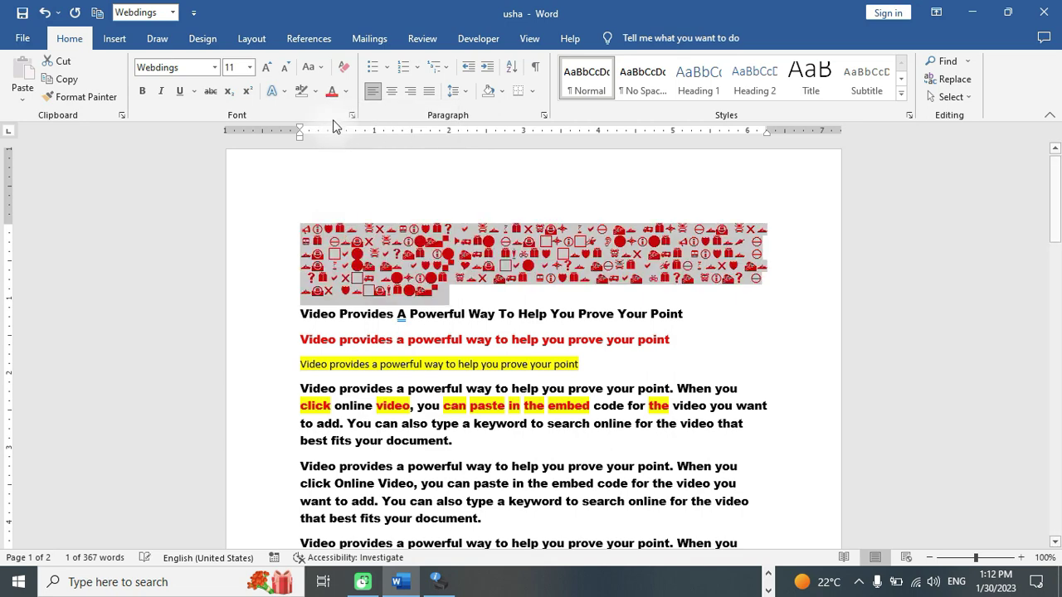
{"action": "left_click", "coordinate": [344, 67]}
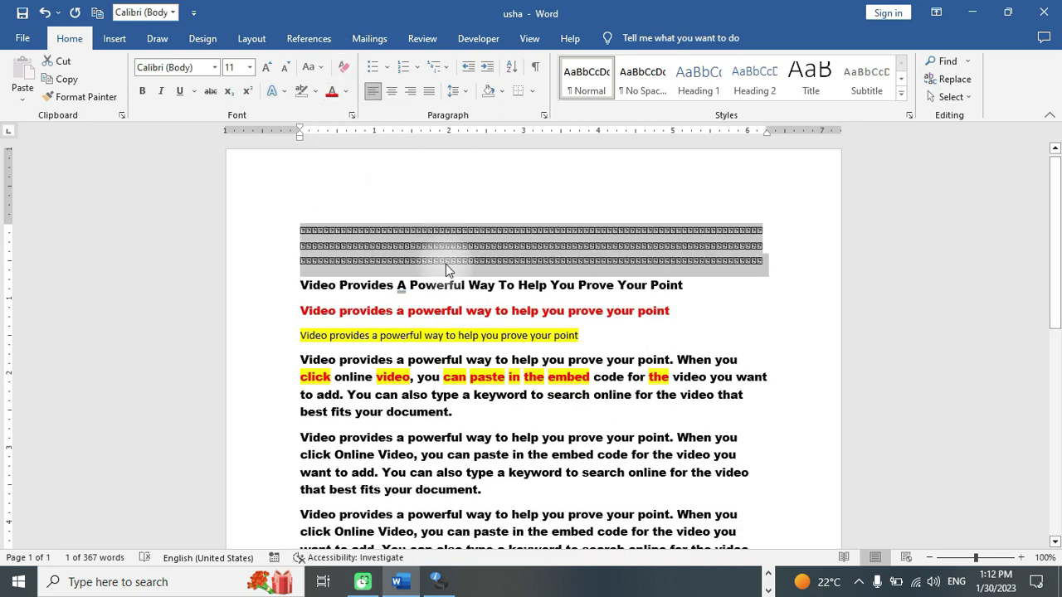
{"action": "scroll", "coordinate": [448, 267], "scroll_direction": "up", "scroll_amount": 3}
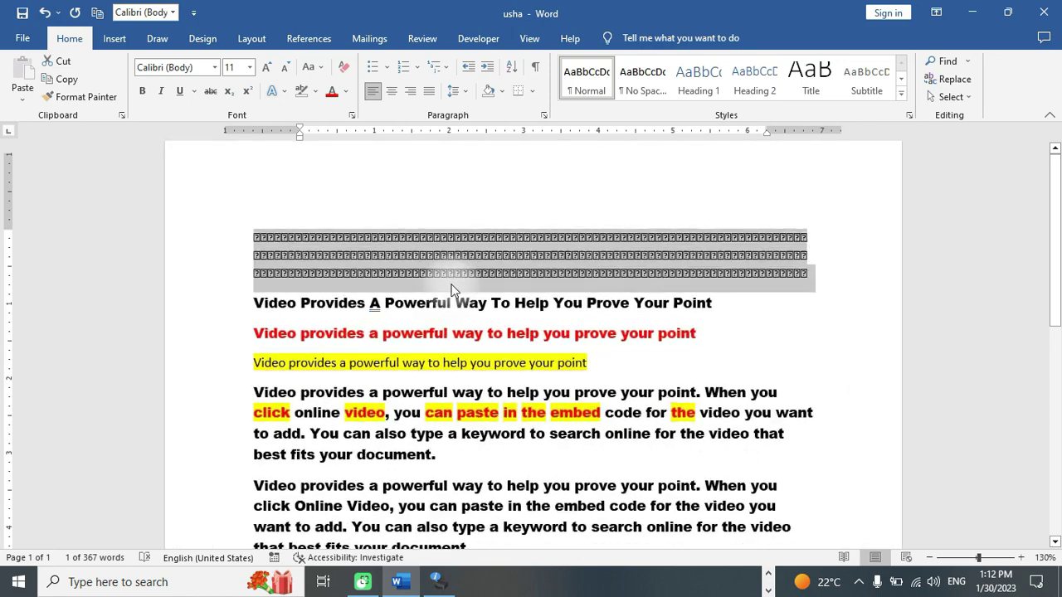
{"action": "scroll", "coordinate": [452, 291], "scroll_direction": "up", "scroll_amount": 5}
{"action": "scroll", "coordinate": [452, 291], "scroll_direction": "up", "scroll_amount": 1}
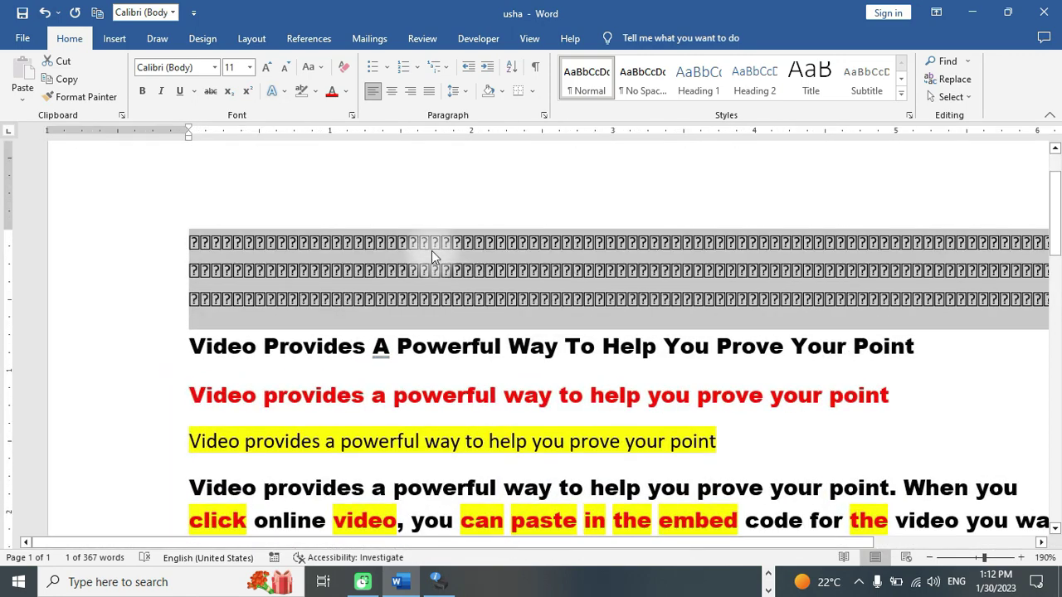
{"action": "left_click", "coordinate": [215, 67]}
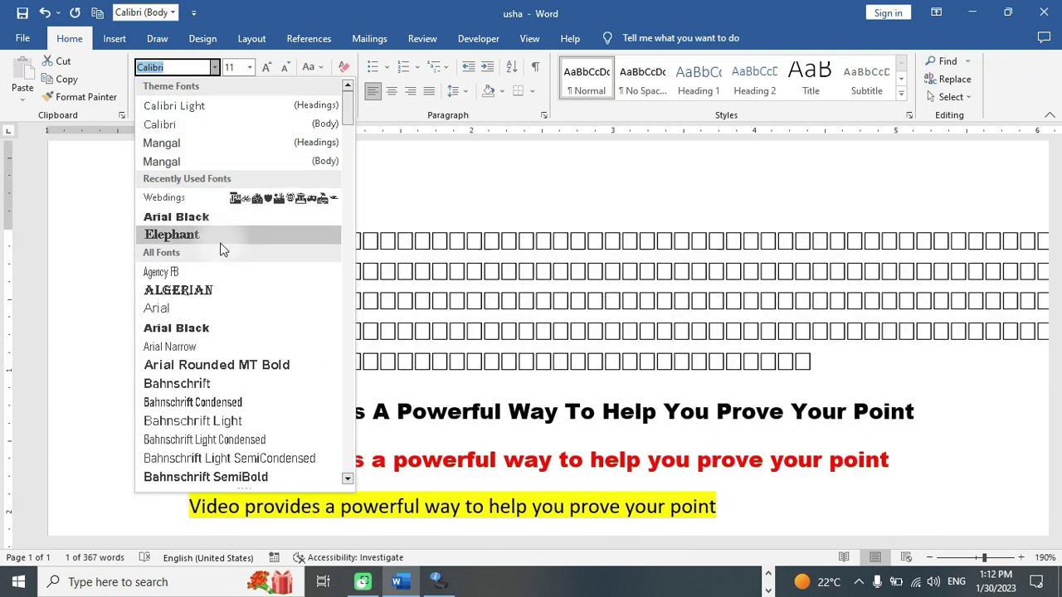
{"action": "left_click", "coordinate": [221, 241]}
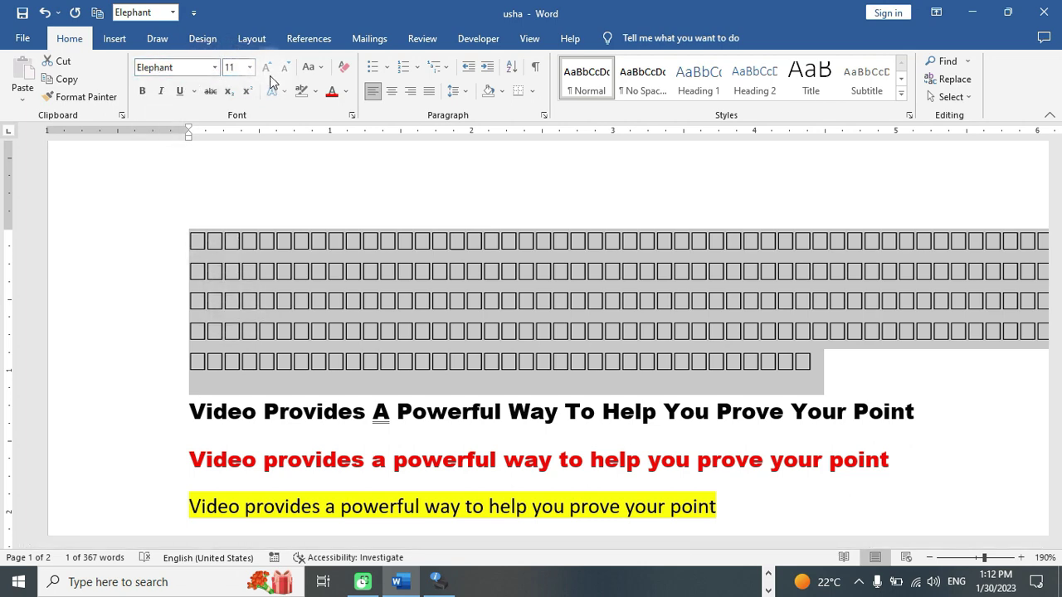
{"action": "left_click", "coordinate": [344, 75]}
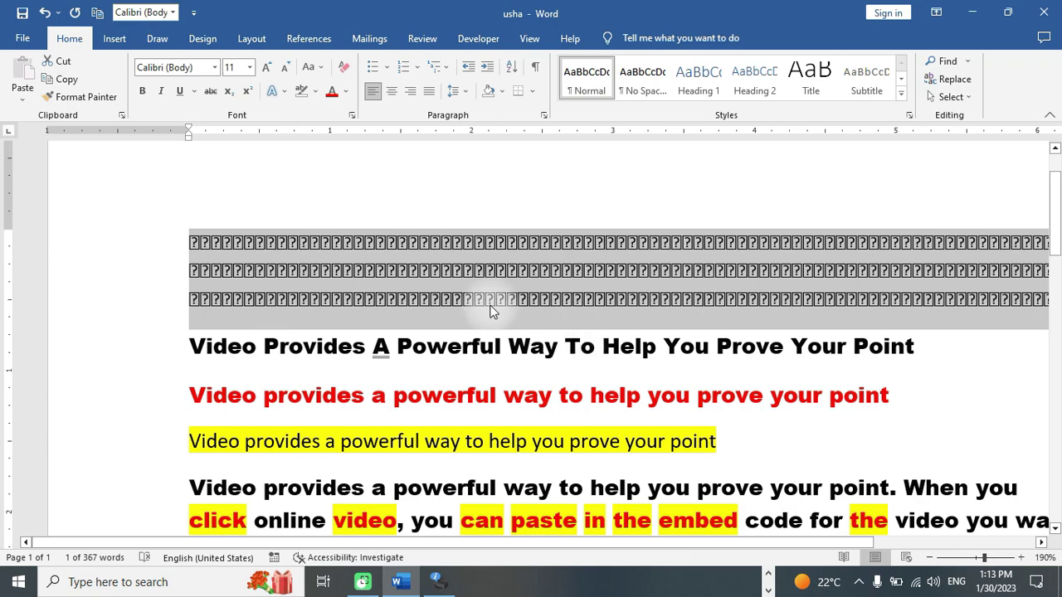
{"action": "scroll", "coordinate": [490, 311], "scroll_direction": "down", "scroll_amount": 5, "text": "ctrl"}
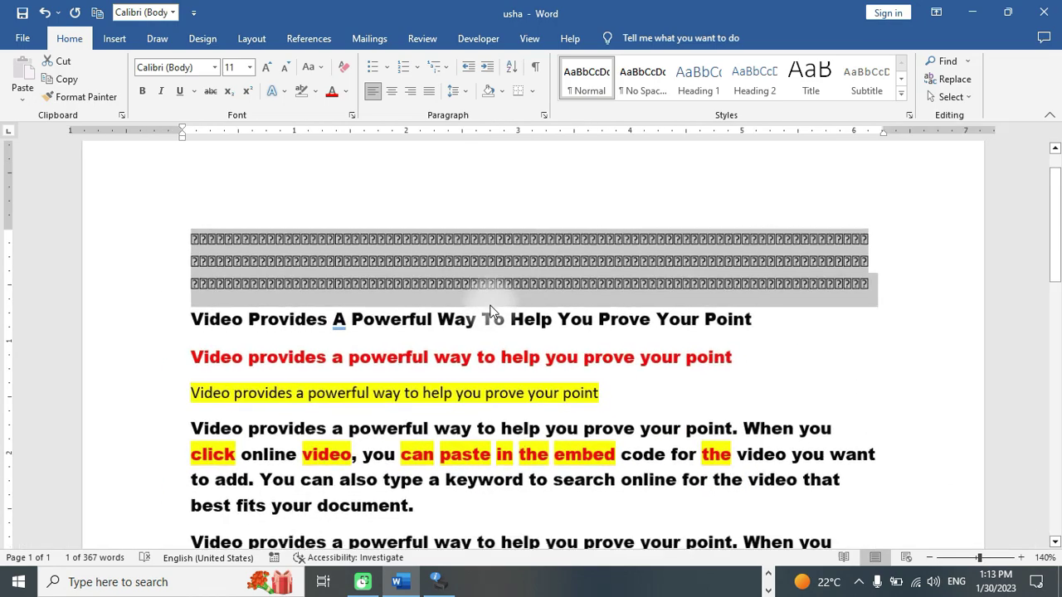
{"action": "scroll", "coordinate": [490, 312], "scroll_direction": "down", "scroll_amount": 2, "text": "ctrl"}
{"action": "scroll", "coordinate": [490, 311], "scroll_direction": "down", "scroll_amount": 3, "text": "ctrl"}
{"action": "scroll", "coordinate": [489, 311], "scroll_direction": "down", "scroll_amount": 3, "text": "ctrl"}
{"action": "scroll", "coordinate": [488, 312], "scroll_direction": "down", "scroll_amount": 2, "text": "ctrl"}
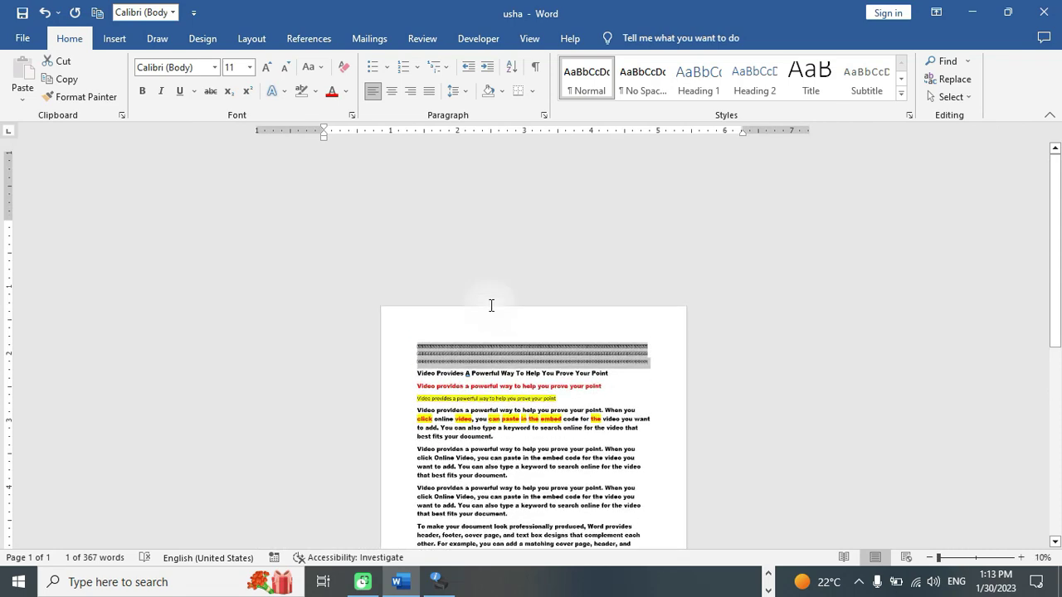
{"action": "scroll", "coordinate": [485, 313], "scroll_direction": "down", "scroll_amount": 3, "text": "ctrl"}
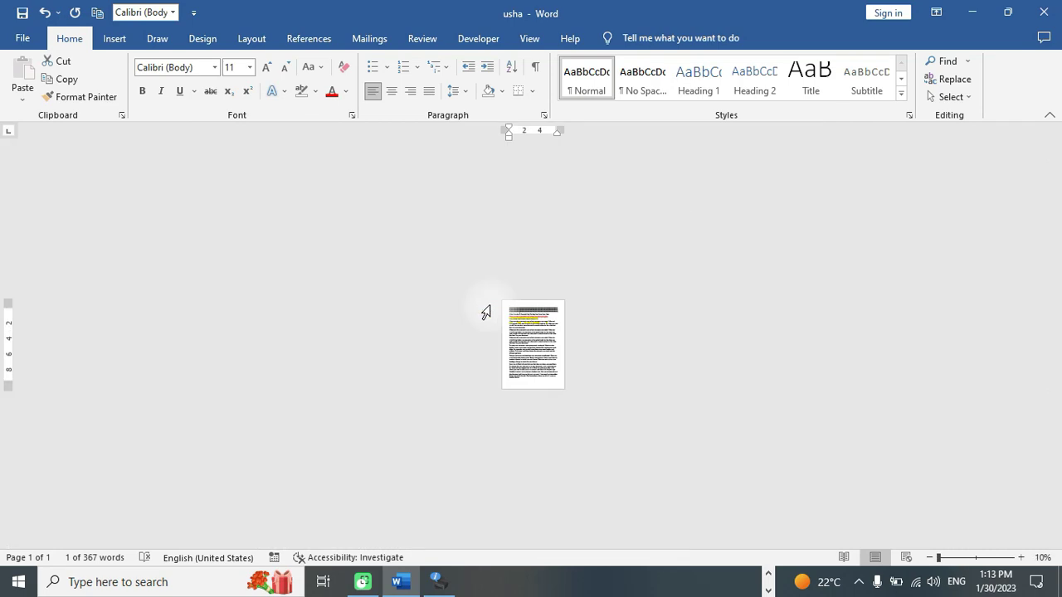
{"action": "scroll", "coordinate": [484, 320], "scroll_direction": "up", "scroll_amount": 5, "text": "ctrl"}
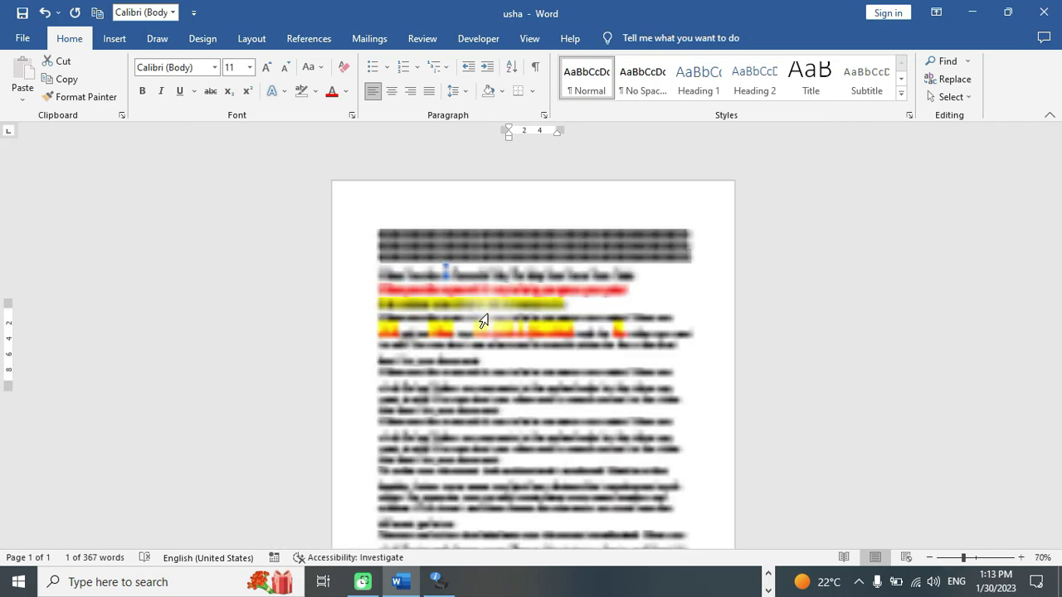
{"action": "scroll", "coordinate": [488, 314], "scroll_direction": "up", "scroll_amount": 1, "text": "ctrl"}
{"action": "scroll", "coordinate": [490, 314], "scroll_direction": "up", "scroll_amount": 6, "text": "ctrl"}
{"action": "scroll", "coordinate": [490, 315], "scroll_direction": "up", "scroll_amount": 5, "text": "ctrl"}
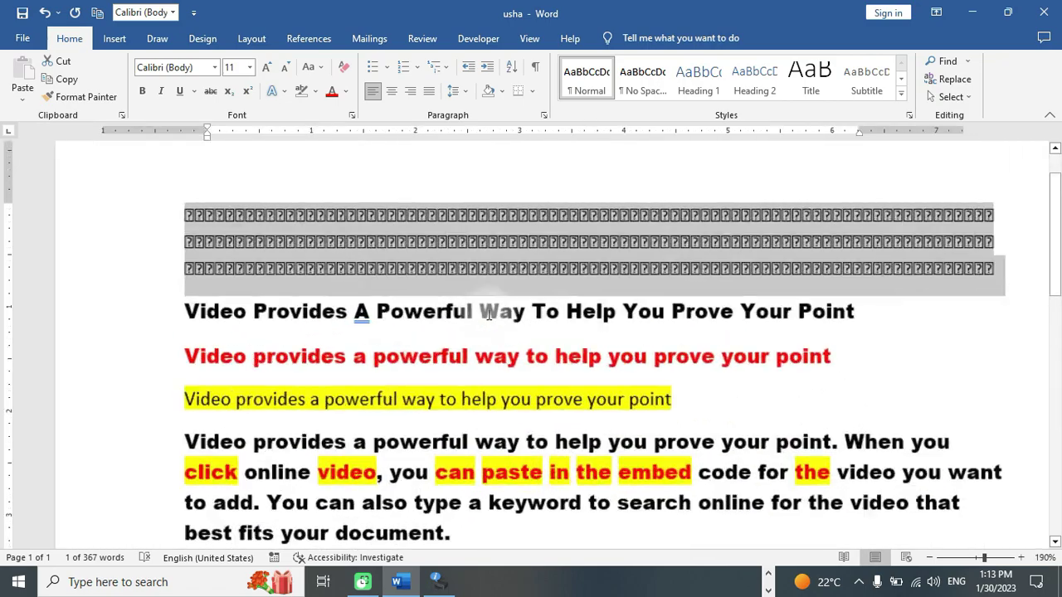
{"action": "scroll", "coordinate": [489, 316], "scroll_direction": "up", "scroll_amount": 7, "text": "ctrl"}
{"action": "scroll", "coordinate": [489, 320], "scroll_direction": "up", "scroll_amount": 7, "text": "ctrl"}
{"action": "scroll", "coordinate": [488, 318], "scroll_direction": "up", "scroll_amount": 10, "text": "ctrl"}
{"action": "scroll", "coordinate": [488, 317], "scroll_direction": "up", "scroll_amount": 4, "text": "ctrl"}
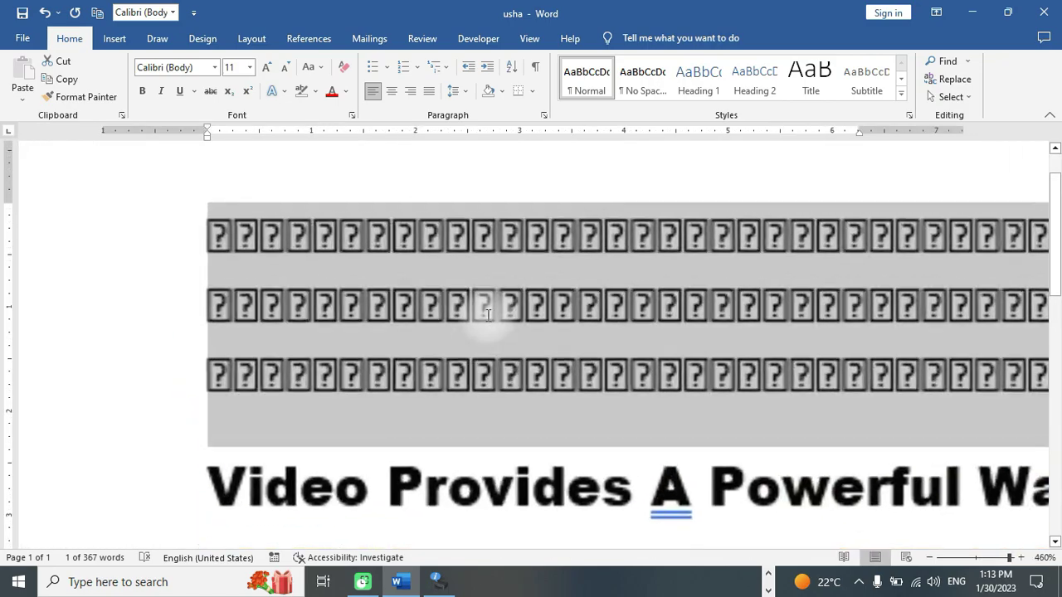
{"action": "scroll", "coordinate": [487, 316], "scroll_direction": "up", "scroll_amount": 2, "text": "ctrl"}
{"action": "scroll", "coordinate": [487, 315], "scroll_direction": "up", "scroll_amount": 1, "text": "ctrl"}
{"action": "scroll", "coordinate": [487, 315], "scroll_direction": "down", "scroll_amount": 2, "text": "ctrl"}
{"action": "scroll", "coordinate": [487, 315], "scroll_direction": "down", "scroll_amount": 9, "text": "ctrl"}
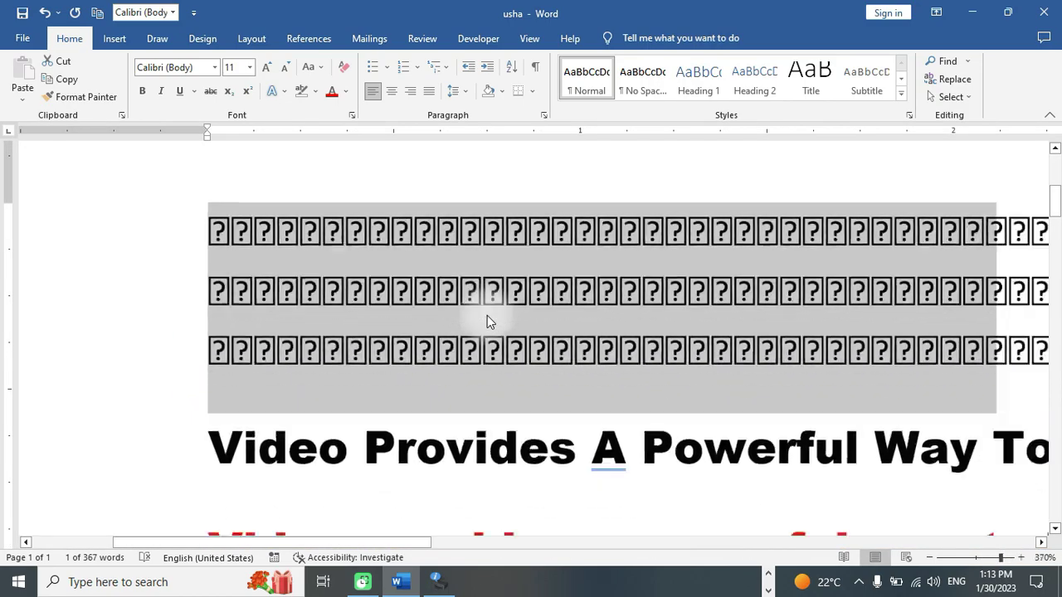
{"action": "scroll", "coordinate": [487, 315], "scroll_direction": "down", "scroll_amount": 14, "text": "ctrl"}
{"action": "scroll", "coordinate": [487, 316], "scroll_direction": "down", "scroll_amount": 2, "text": "ctrl"}
{"action": "scroll", "coordinate": [487, 316], "scroll_direction": "down", "scroll_amount": 8, "text": "ctrl"}
{"action": "scroll", "coordinate": [487, 315], "scroll_direction": "down", "scroll_amount": 7, "text": "ctrl"}
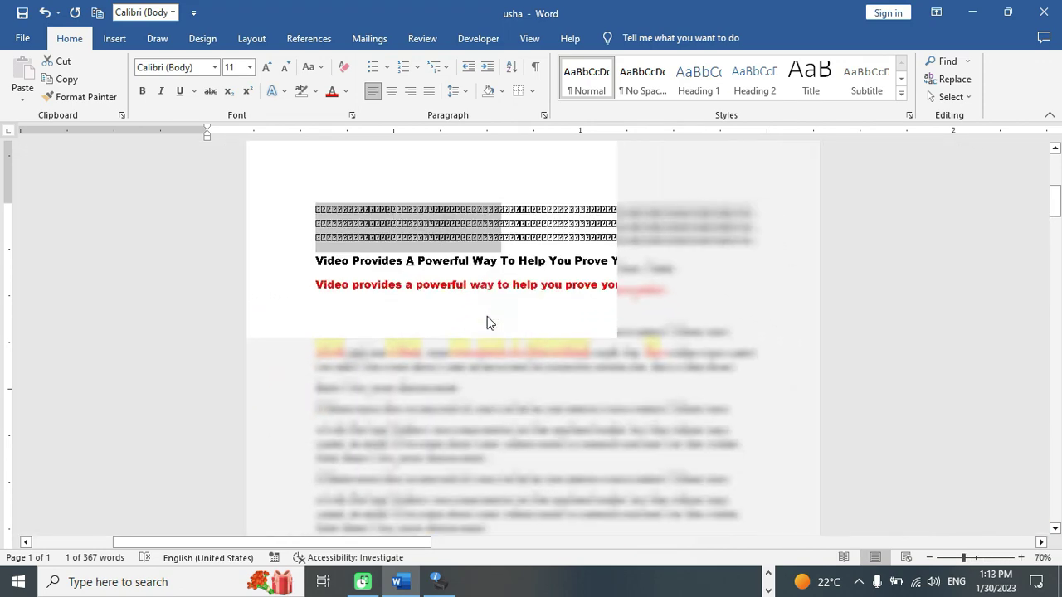
{"action": "scroll", "coordinate": [487, 316], "scroll_direction": "down", "scroll_amount": 2, "text": "ctrl"}
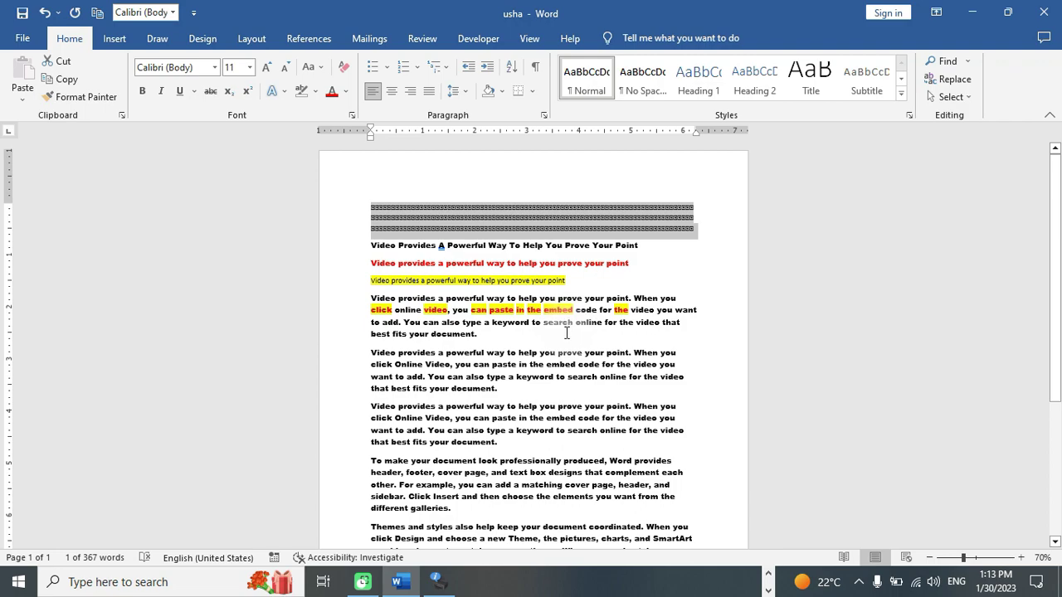
{"action": "scroll", "coordinate": [562, 336], "scroll_direction": "up", "scroll_amount": 1, "text": "ctrl"}
{"action": "scroll", "coordinate": [562, 336], "scroll_direction": "up", "scroll_amount": 1, "text": "ctrl"}
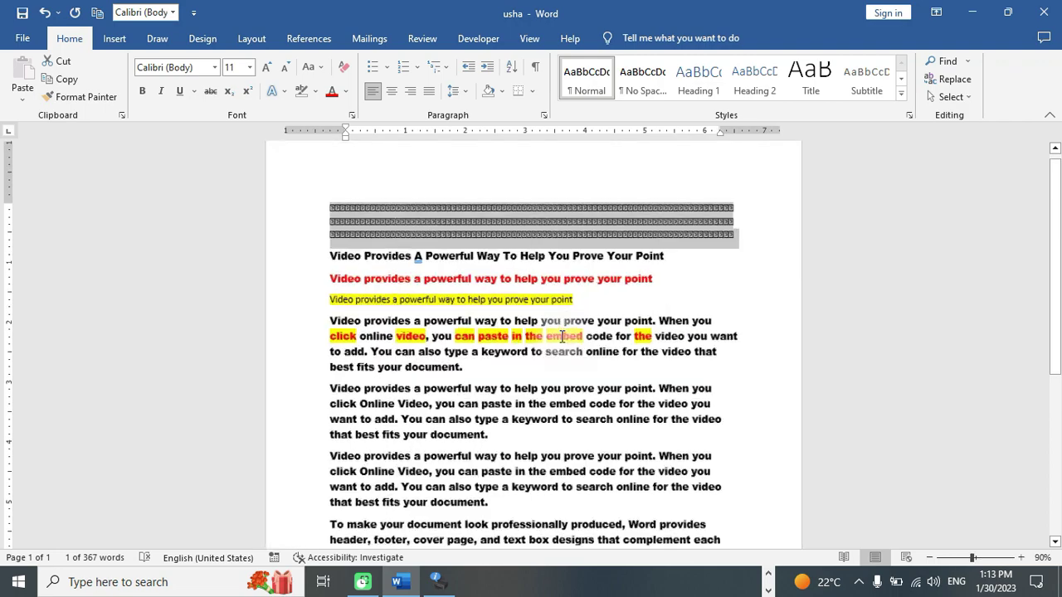
{"action": "scroll", "coordinate": [562, 336], "scroll_direction": "up", "scroll_amount": 1, "text": "ctrl"}
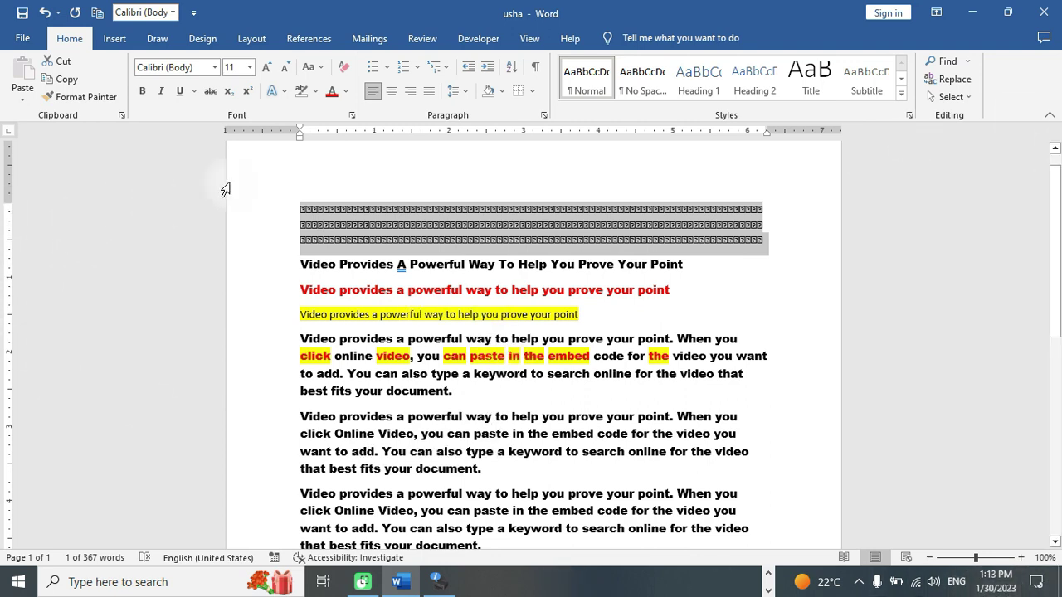
- Make the yellow-highlighted Calibri 'Video provides…' line bold
{"action": "left_click", "coordinate": [312, 214]}
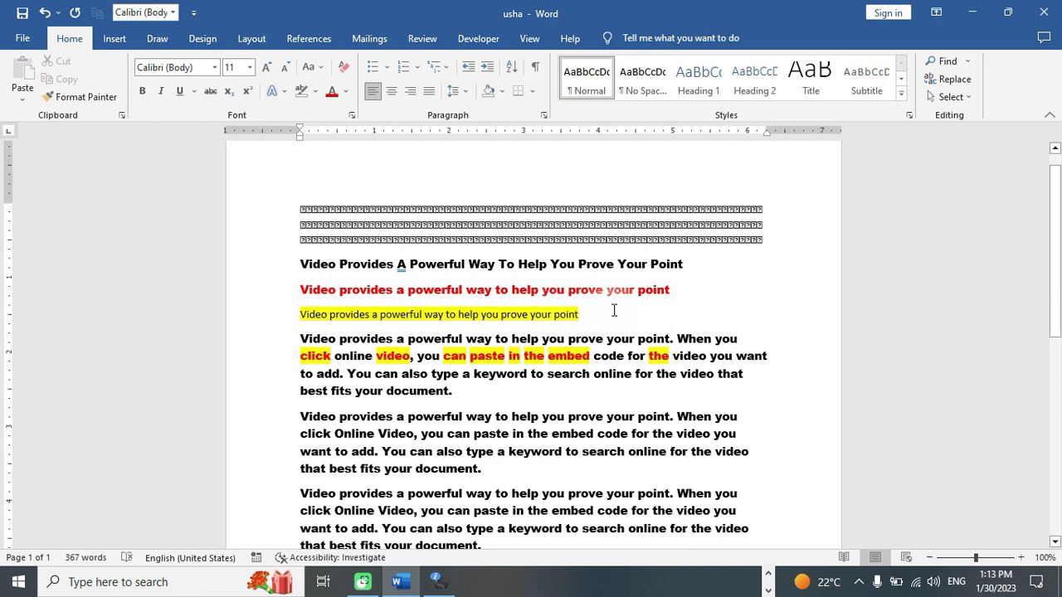
{"action": "left_click_drag", "start_coordinate": [686, 264], "coordinate": [268, 262]}
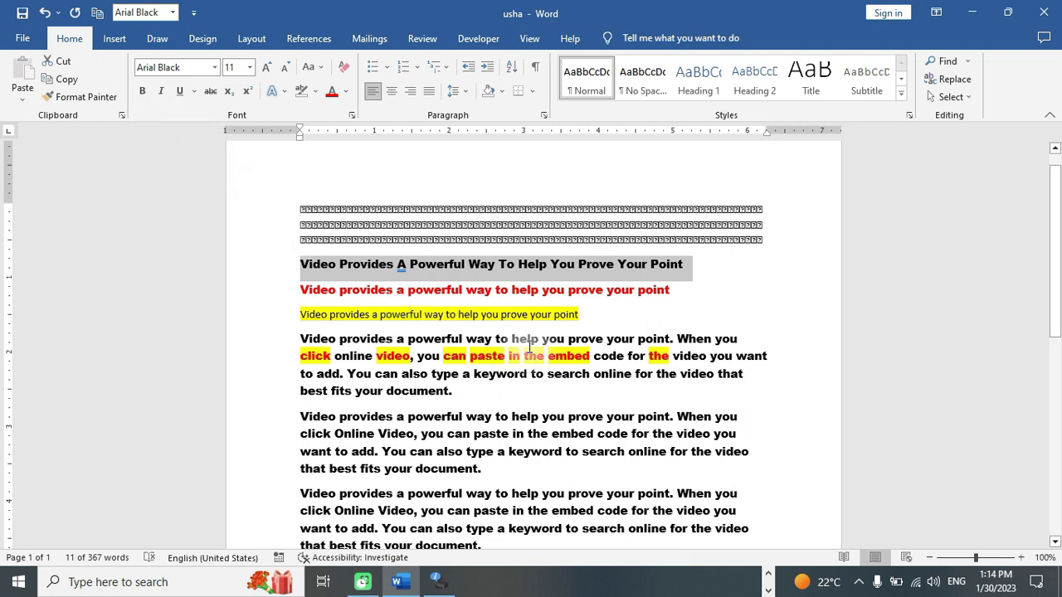
{"action": "left_click_drag", "start_coordinate": [586, 316], "coordinate": [278, 315]}
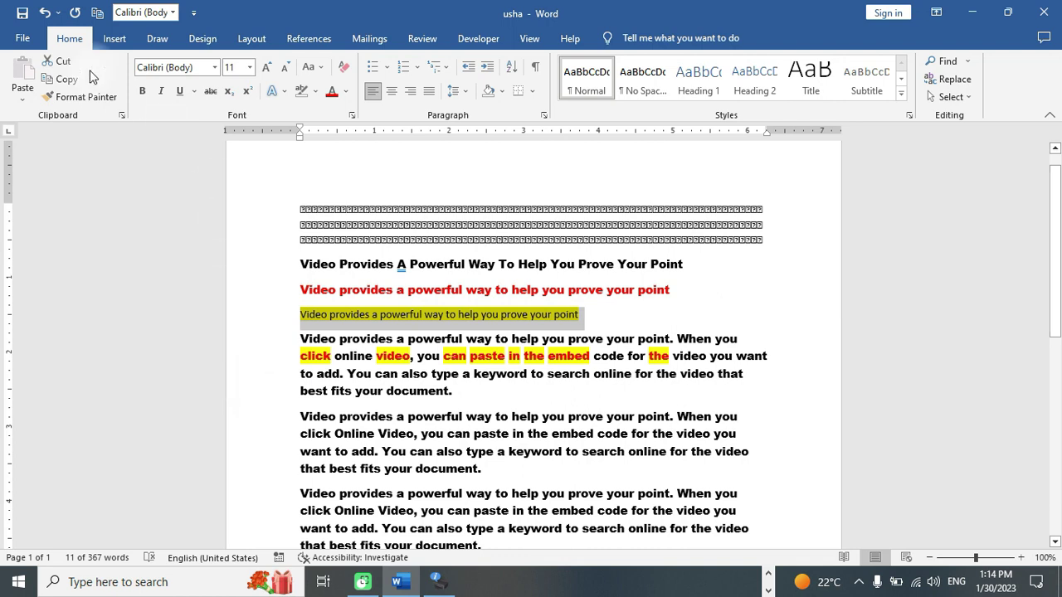
{"action": "left_click", "coordinate": [143, 92]}
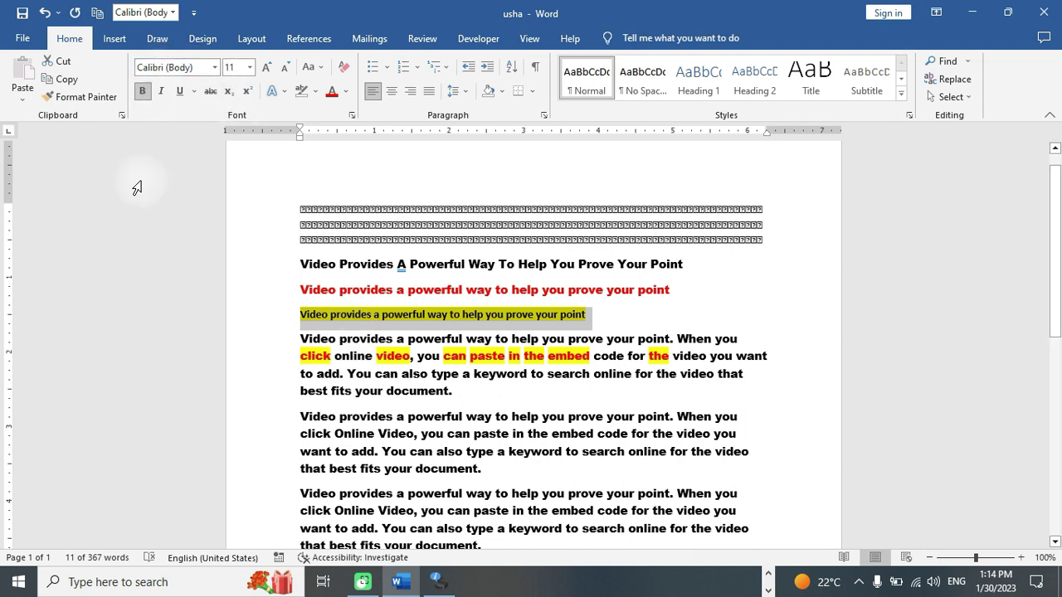
- Italicise the bold yellow-highlighted line, toggling italics off and back on
{"action": "left_click", "coordinate": [162, 99]}
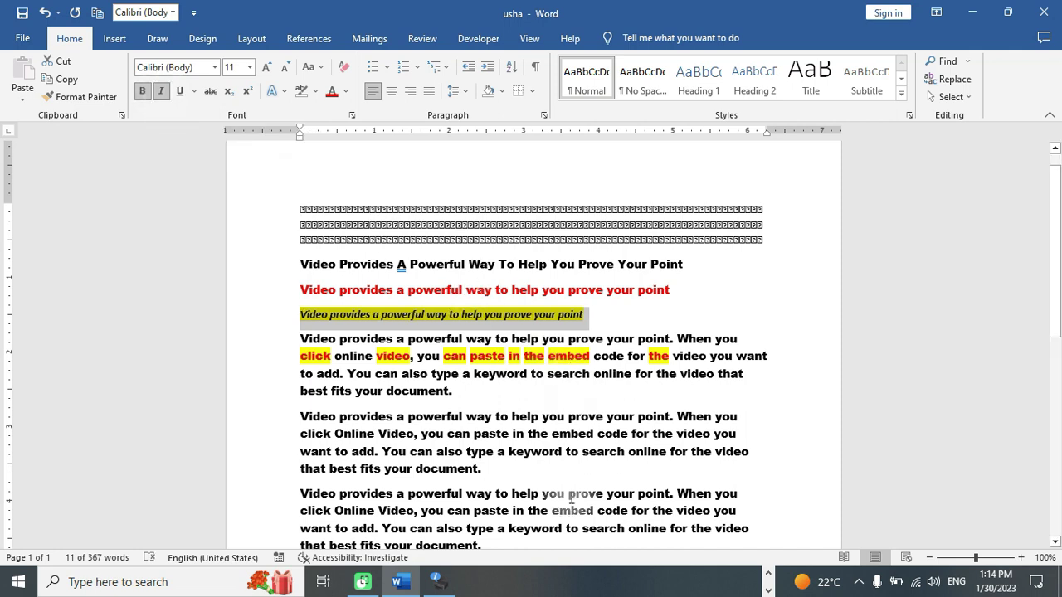
{"action": "scroll", "coordinate": [524, 378], "scroll_direction": "up", "scroll_amount": 4, "text": "ctrl"}
{"action": "scroll", "coordinate": [524, 377], "scroll_direction": "up", "scroll_amount": 4, "text": "ctrl"}
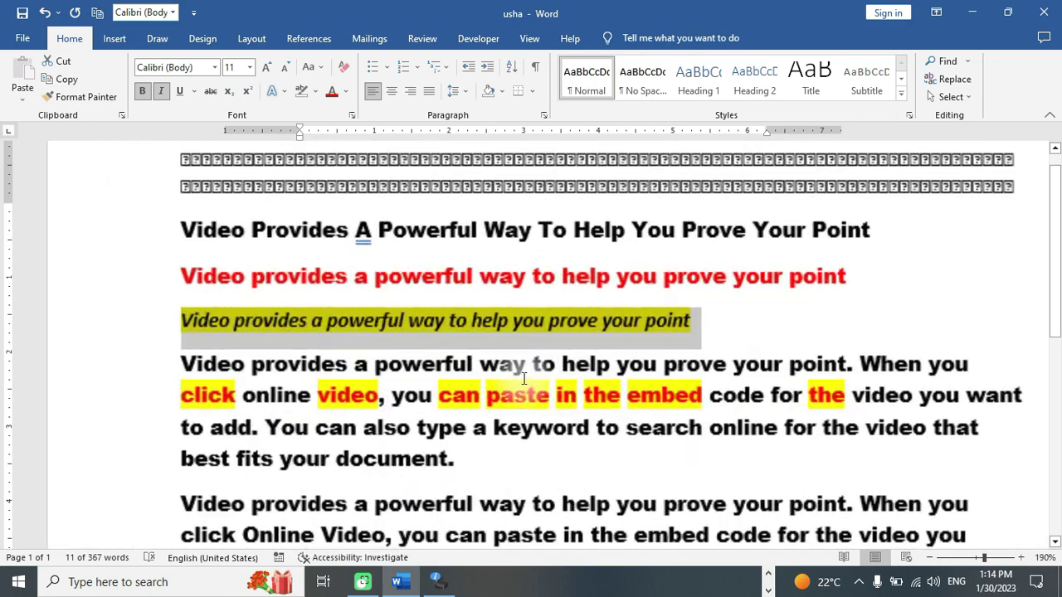
{"action": "scroll", "coordinate": [524, 373], "scroll_direction": "up", "scroll_amount": 5, "text": "ctrl"}
{"action": "scroll", "coordinate": [498, 332], "scroll_direction": "up", "scroll_amount": 3, "text": "ctrl"}
{"action": "scroll", "coordinate": [577, 336], "scroll_direction": "up", "scroll_amount": 4, "text": "ctrl"}
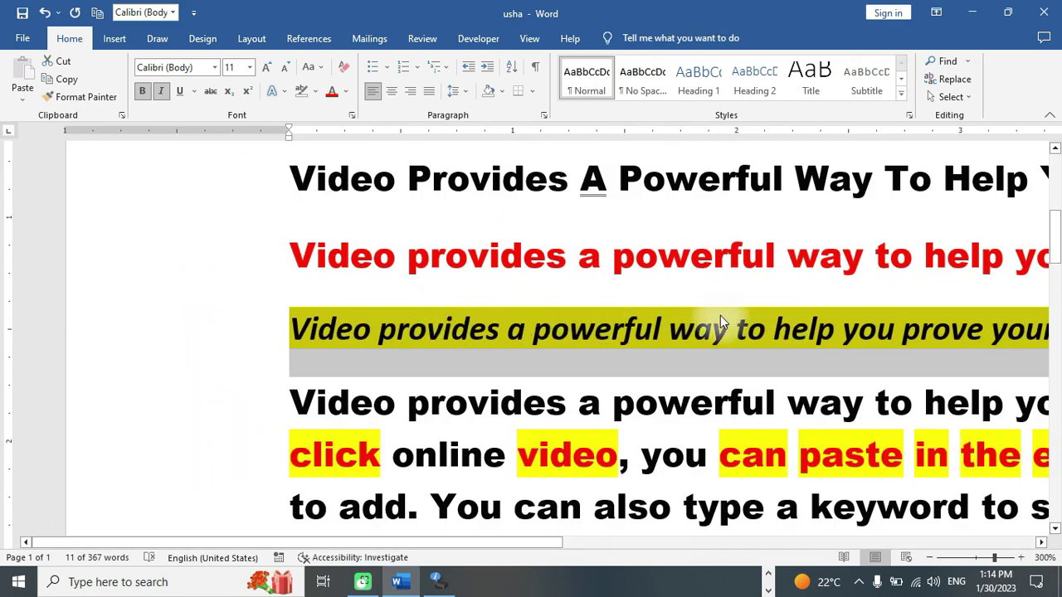
{"action": "left_click", "coordinate": [161, 91]}
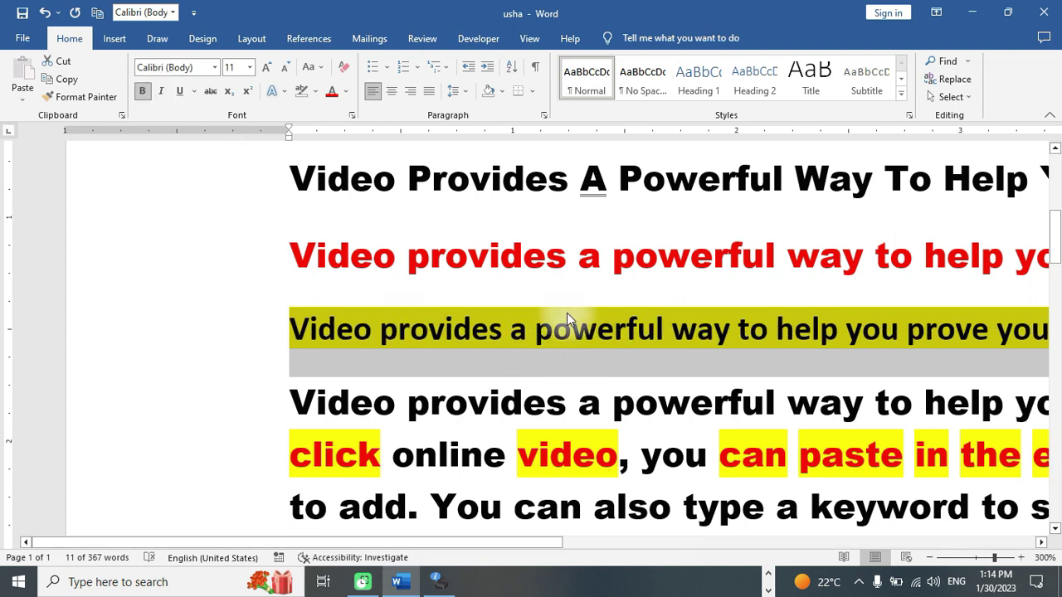
{"action": "left_click", "coordinate": [161, 90]}
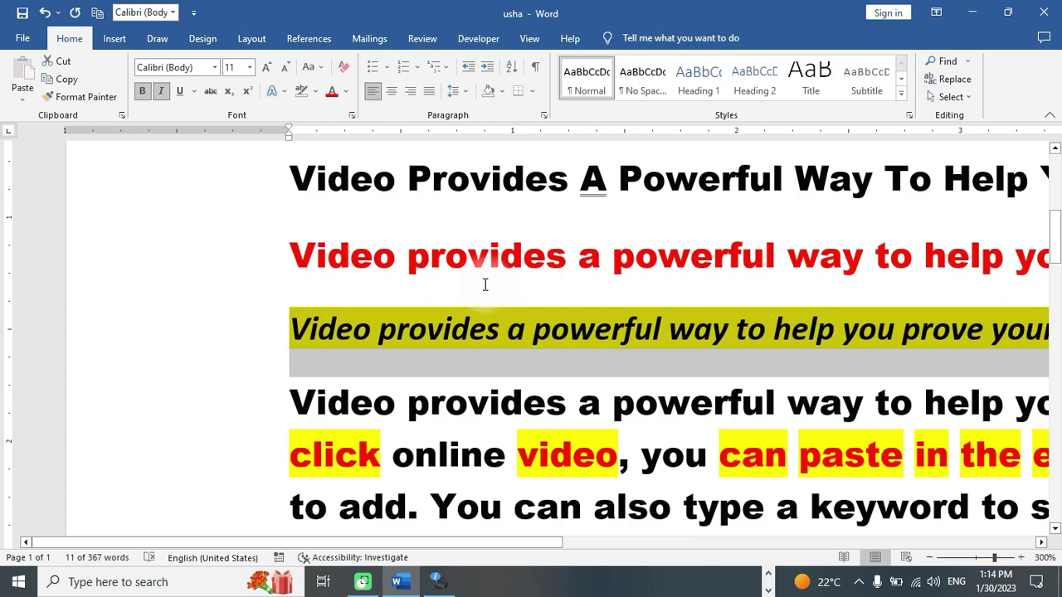
{"action": "scroll", "coordinate": [404, 353], "scroll_direction": "down", "scroll_amount": 14}
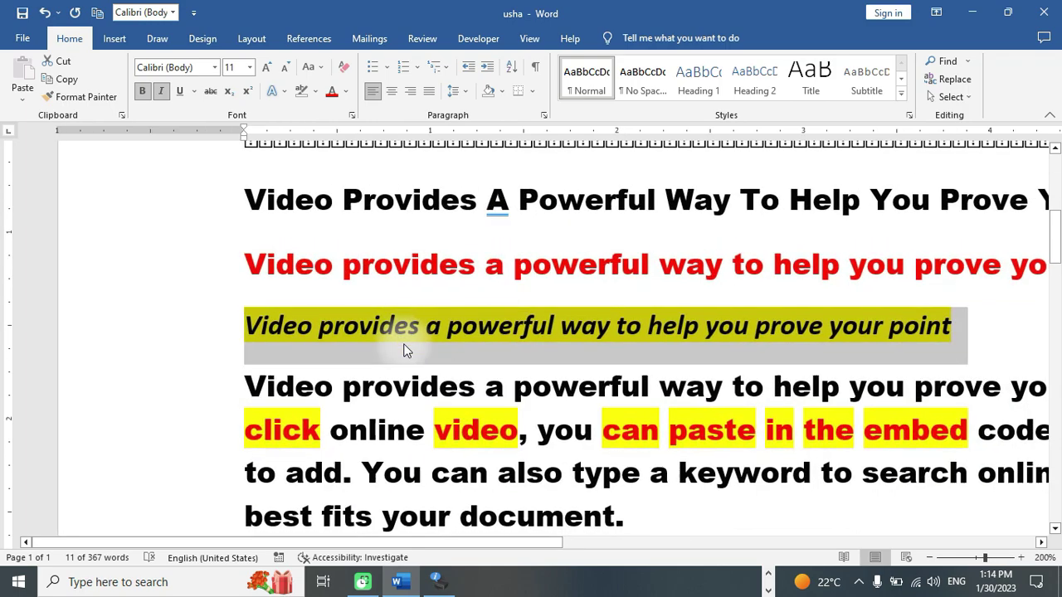
{"action": "scroll", "coordinate": [404, 357], "scroll_direction": "down", "scroll_amount": 3}
{"action": "scroll", "coordinate": [404, 357], "scroll_direction": "down", "scroll_amount": 2}
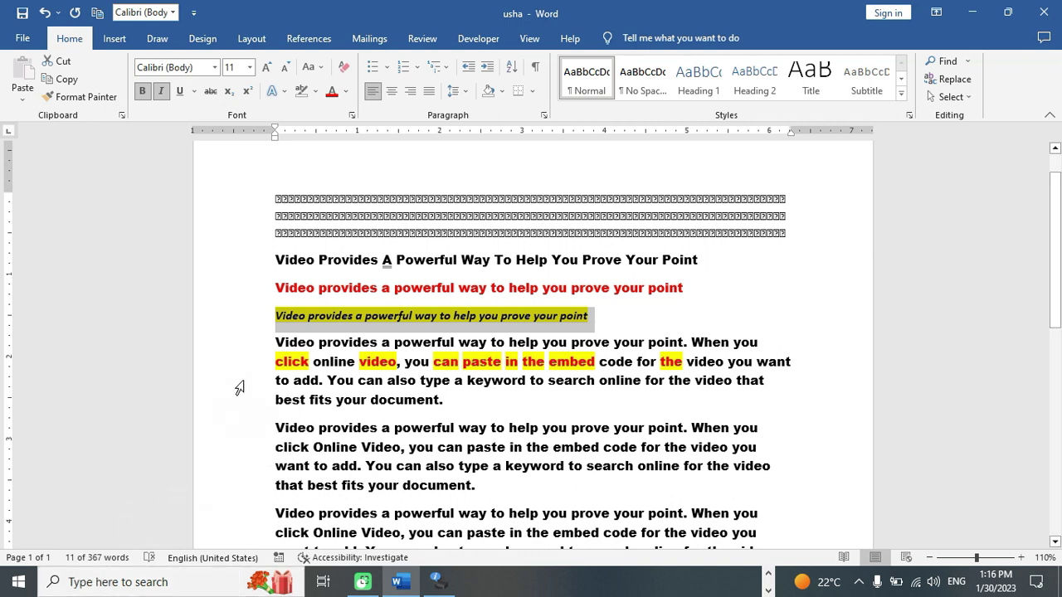
- Underline the yellow-highlighted italic line 'Video provides a powerful way to help you prove your point'
{"action": "left_click", "coordinate": [182, 93]}
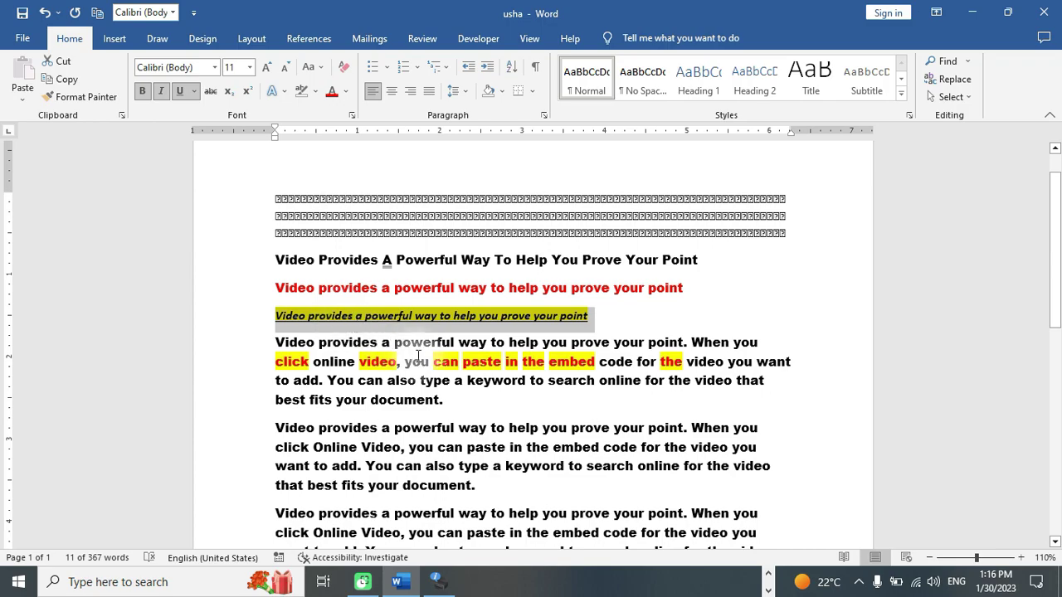
{"action": "scroll", "coordinate": [419, 356], "scroll_direction": "up", "scroll_amount": 6, "text": "ctrl"}
{"action": "scroll", "coordinate": [419, 356], "scroll_direction": "up", "scroll_amount": 7, "text": "ctrl"}
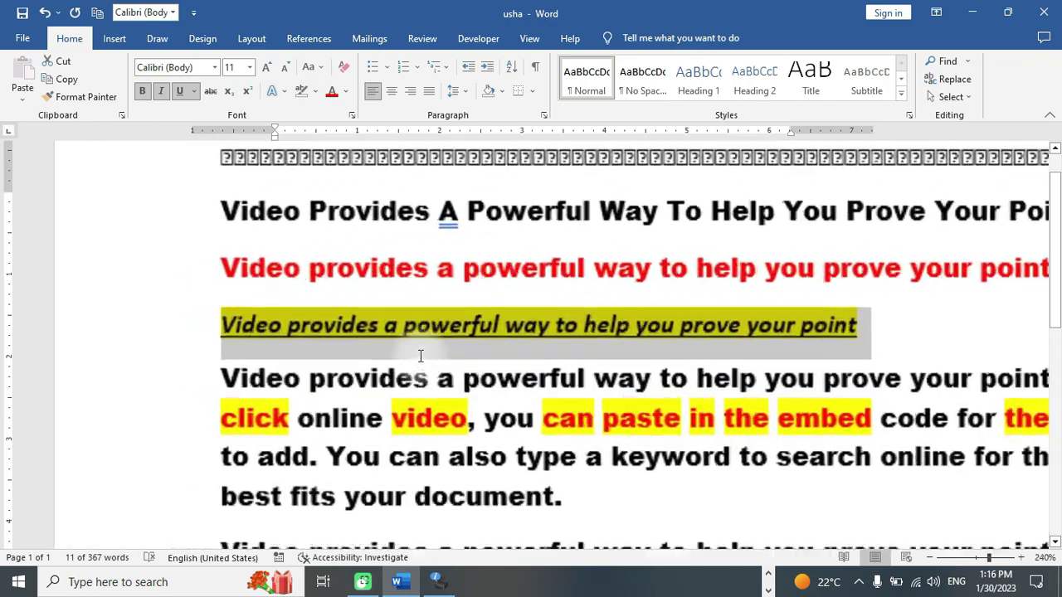
{"action": "scroll", "coordinate": [421, 356], "scroll_direction": "up", "scroll_amount": 4, "text": "ctrl"}
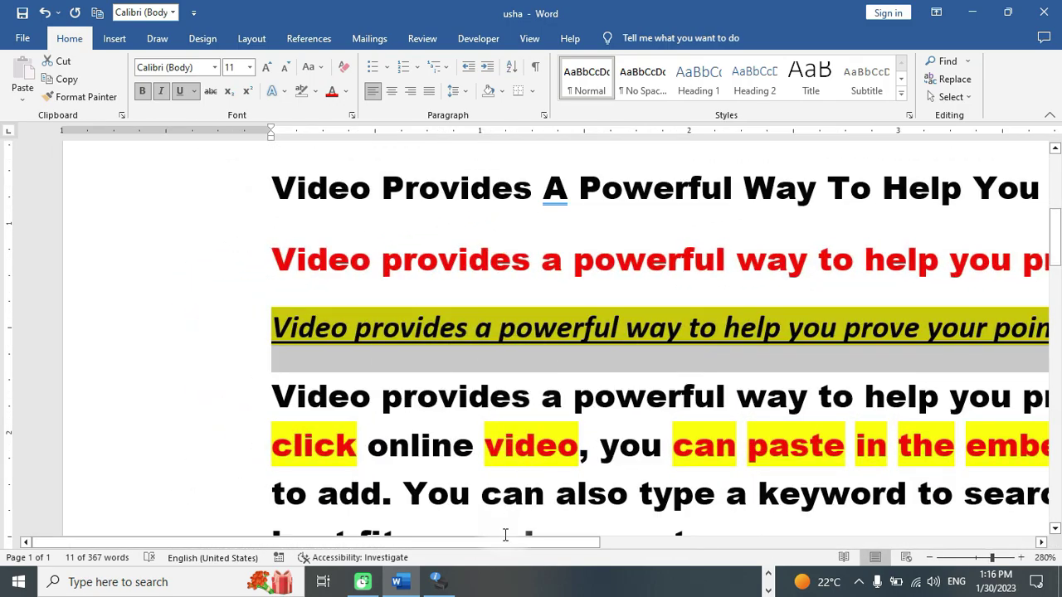
{"action": "left_click_drag", "start_coordinate": [502, 544], "coordinate": [567, 545]}
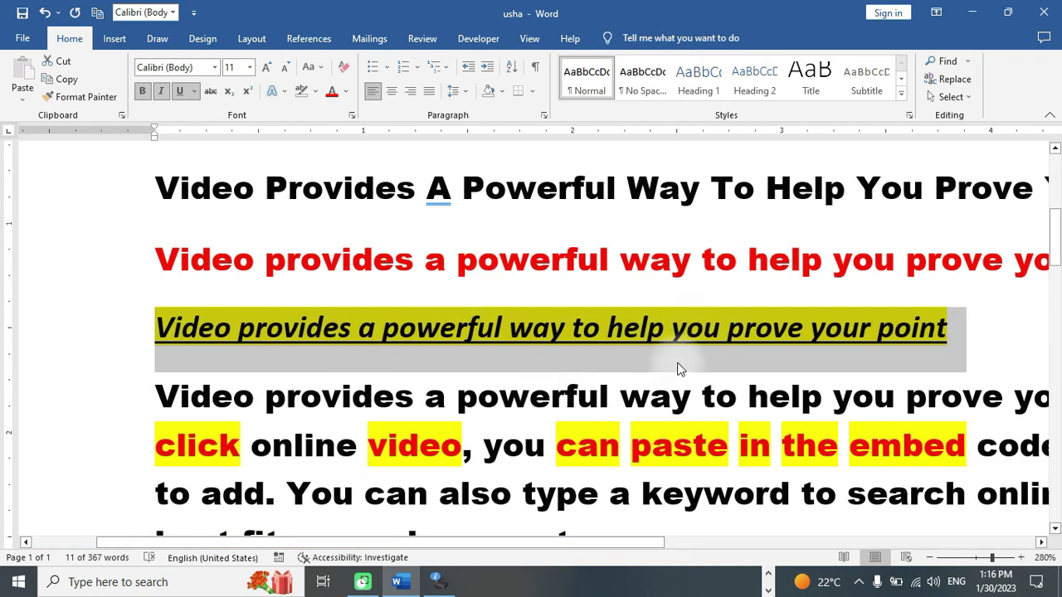
{"action": "scroll", "coordinate": [663, 369], "scroll_direction": "down", "scroll_amount": 4, "text": "ctrl"}
{"action": "scroll", "coordinate": [668, 371], "scroll_direction": "down", "scroll_amount": 9, "text": "ctrl"}
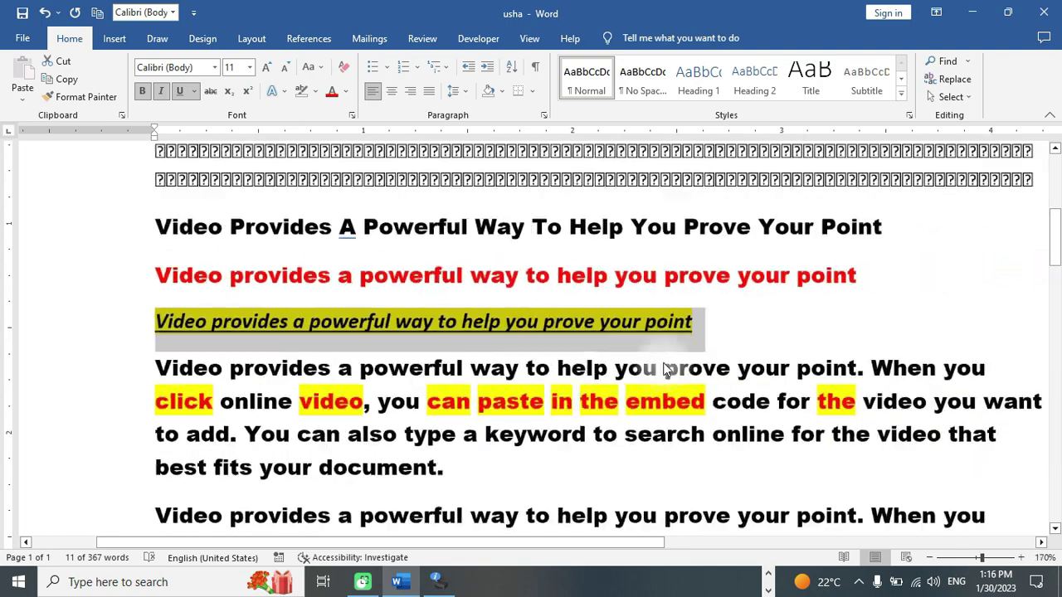
{"action": "scroll", "coordinate": [663, 381], "scroll_direction": "down", "scroll_amount": 1, "text": "ctrl"}
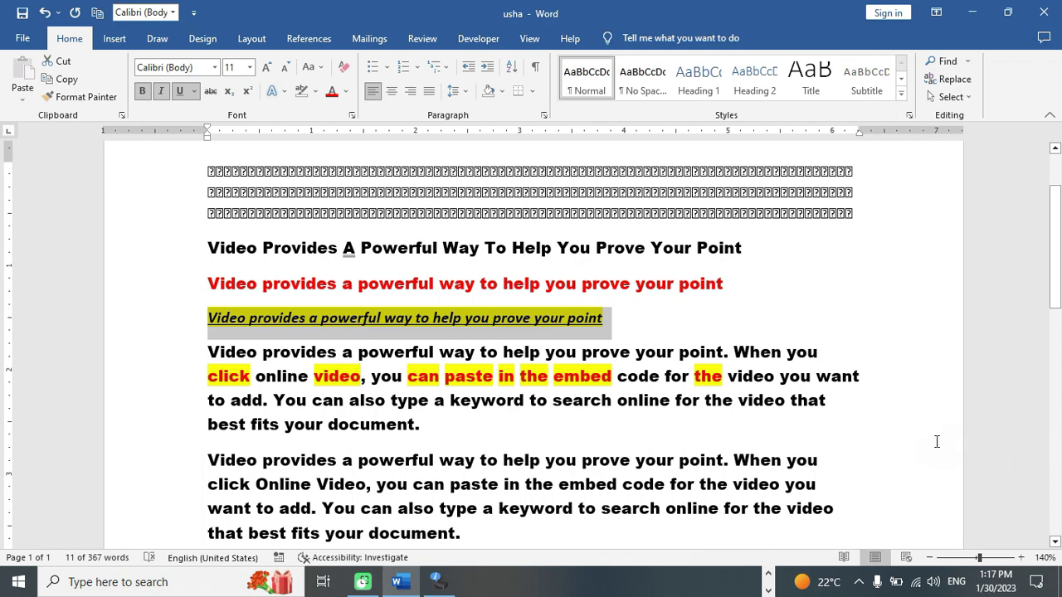
- Zoom and scroll around the line to check the new underline
{"action": "scroll", "coordinate": [703, 375], "scroll_direction": "up", "scroll_amount": 3, "text": "ctrl"}
{"action": "scroll", "coordinate": [704, 375], "scroll_direction": "up", "scroll_amount": 6, "text": "ctrl"}
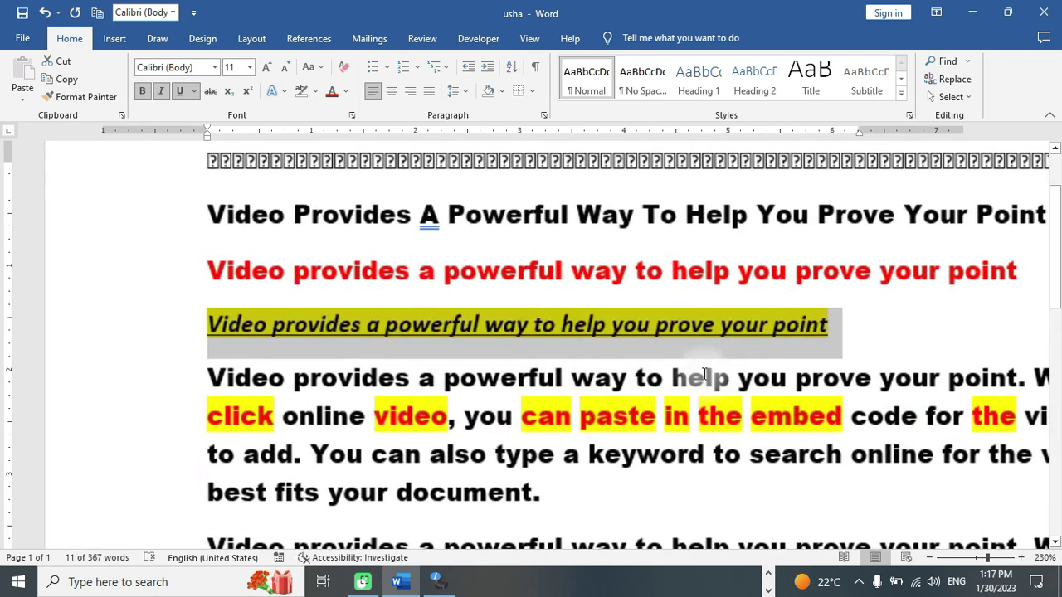
{"action": "scroll", "coordinate": [704, 375], "scroll_direction": "up", "scroll_amount": 4, "text": "ctrl"}
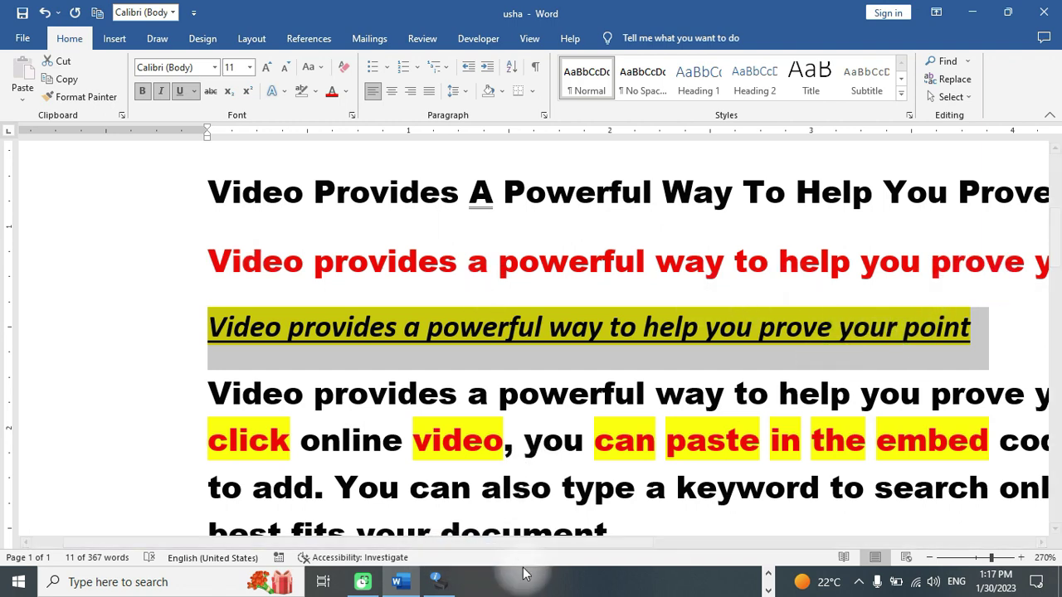
{"action": "mouse_move", "coordinate": [591, 538]}
{"action": "left_mouse_down"}
{"action": "mouse_move", "coordinate": [791, 535]}
{"action": "mouse_move", "coordinate": [987, 556]}
{"action": "mouse_move", "coordinate": [946, 544]}
{"action": "left_mouse_up"}
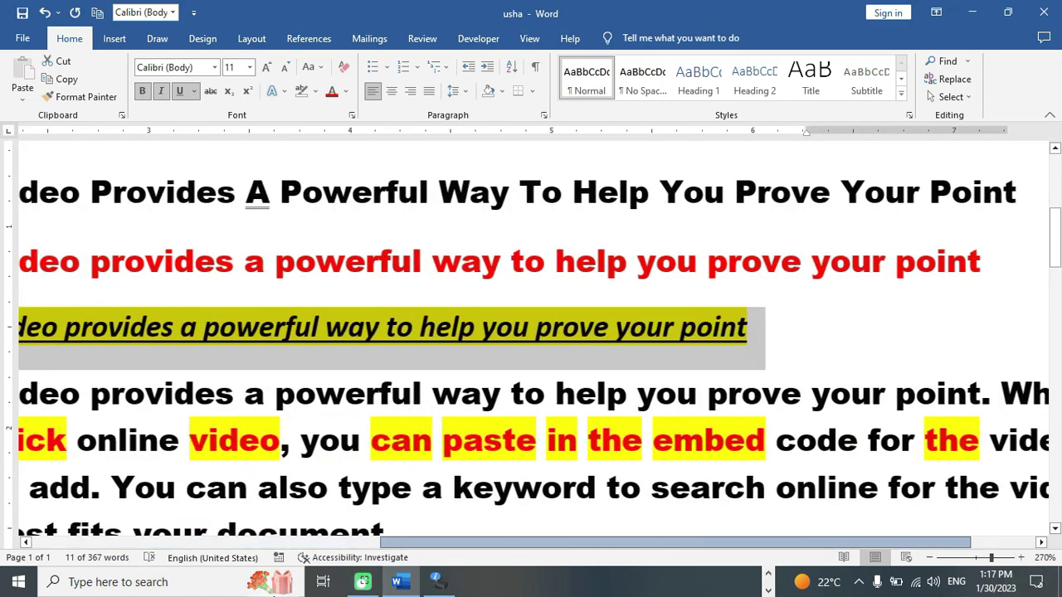
{"action": "left_click_drag", "start_coordinate": [946, 543], "coordinate": [548, 494]}
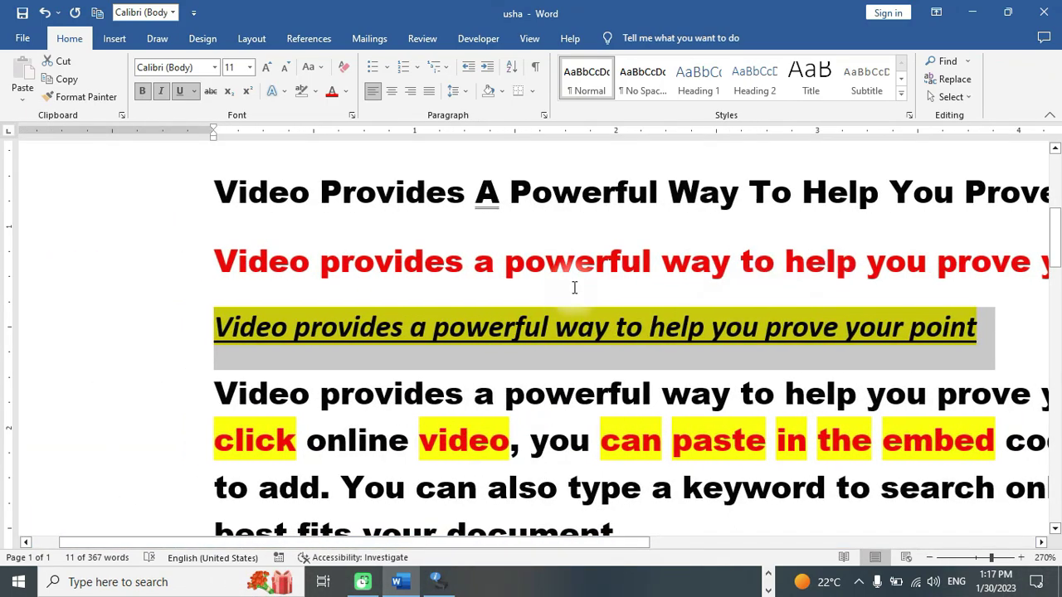
{"action": "scroll", "coordinate": [573, 287], "scroll_direction": "down", "scroll_amount": 6}
{"action": "scroll", "coordinate": [565, 249], "scroll_direction": "down", "scroll_amount": 6}
{"action": "scroll", "coordinate": [556, 208], "scroll_direction": "down", "scroll_amount": 3}
{"action": "scroll", "coordinate": [547, 163], "scroll_direction": "down", "scroll_amount": 1}
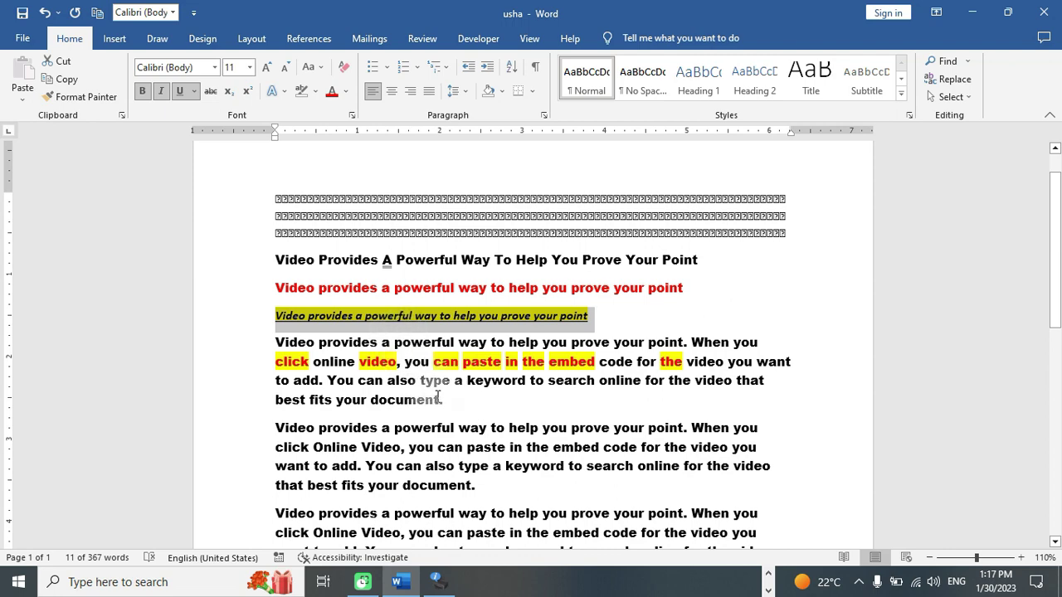
- Dismiss the right-click menu and show the underline style list beside the Underline button
{"action": "scroll", "coordinate": [438, 397], "scroll_direction": "down", "scroll_amount": 1}
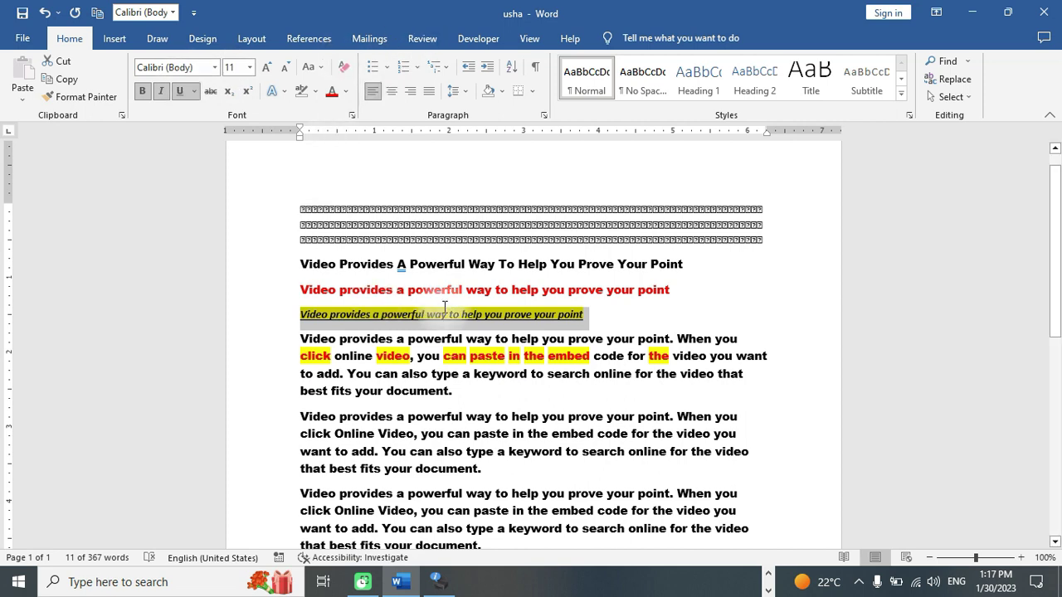
{"action": "right_click", "coordinate": [393, 321]}
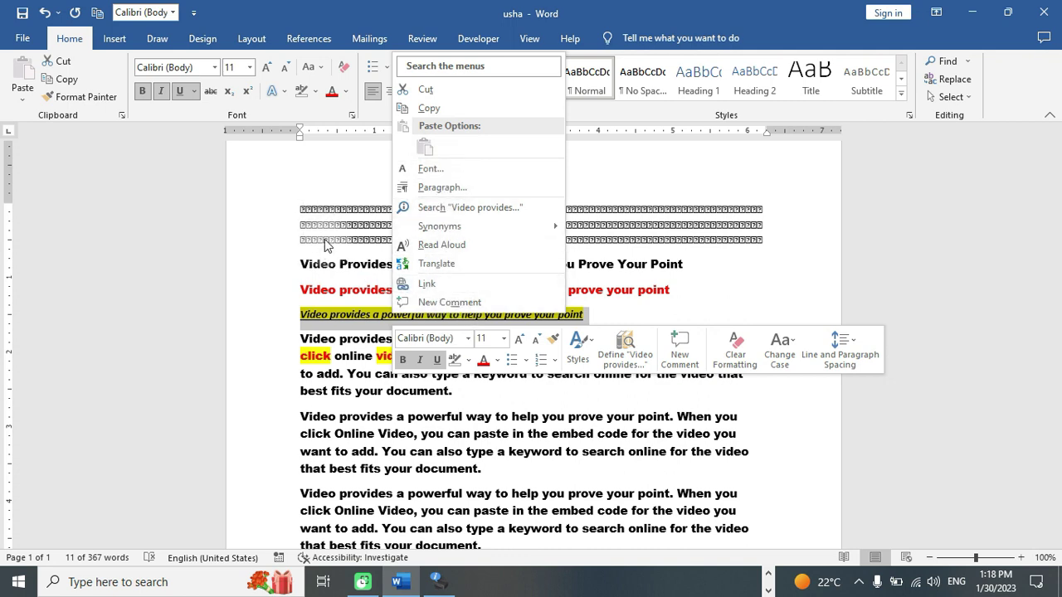
{"action": "key", "text": "Escape"}
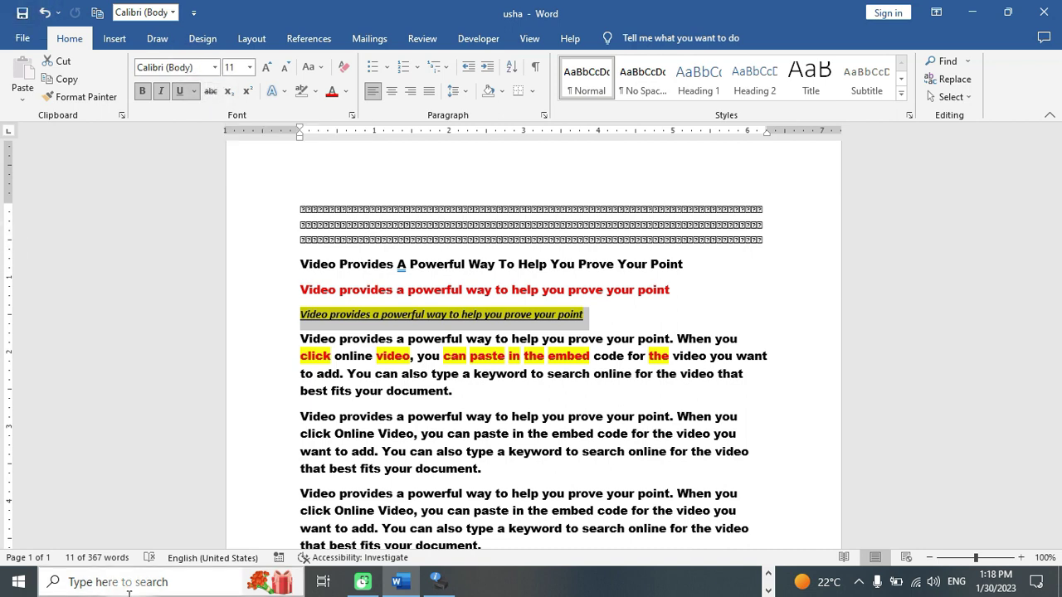
{"action": "left_click", "coordinate": [191, 91]}
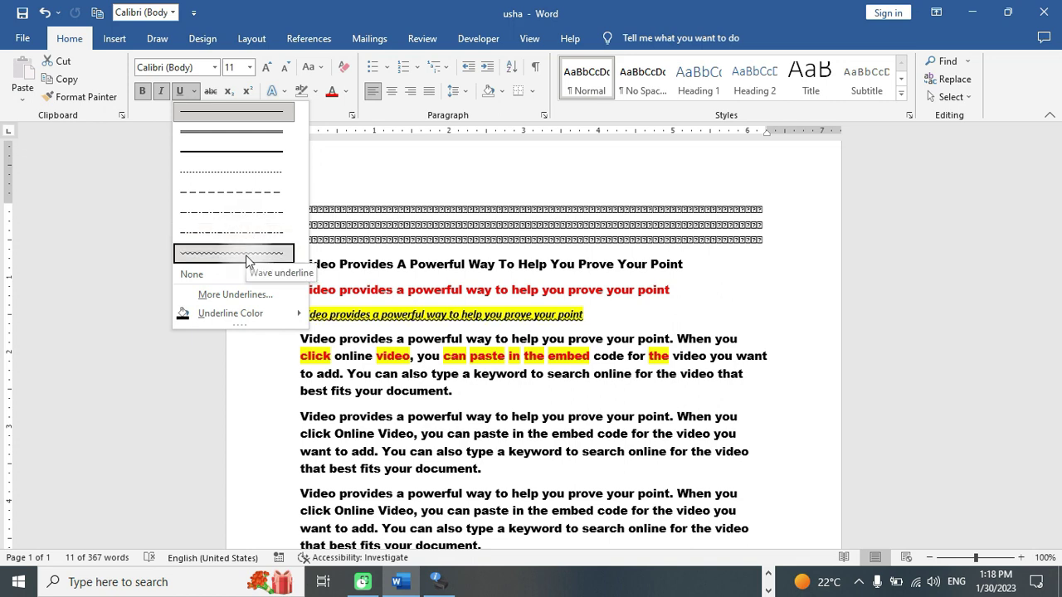
- In the Font dialog, set the font colour to red and the underline colour to purple
{"action": "left_click", "coordinate": [219, 296]}
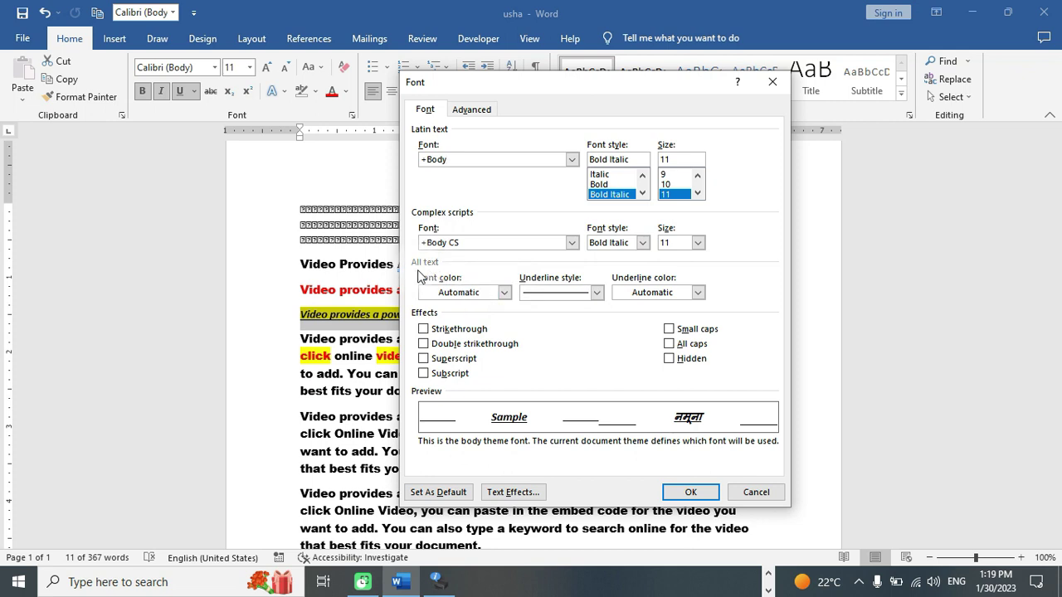
{"action": "left_click", "coordinate": [503, 293]}
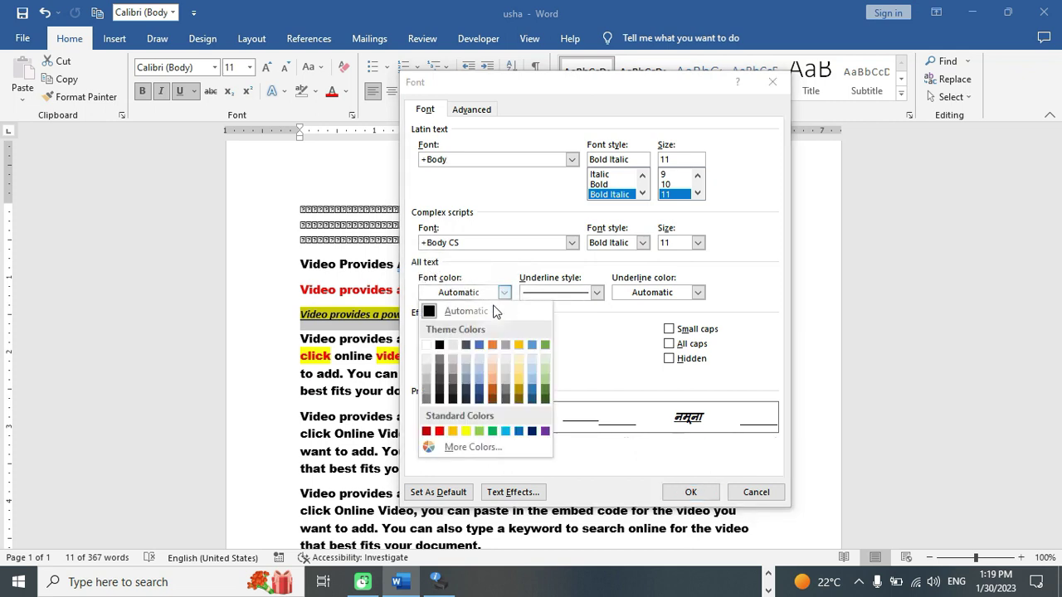
{"action": "left_click", "coordinate": [452, 431]}
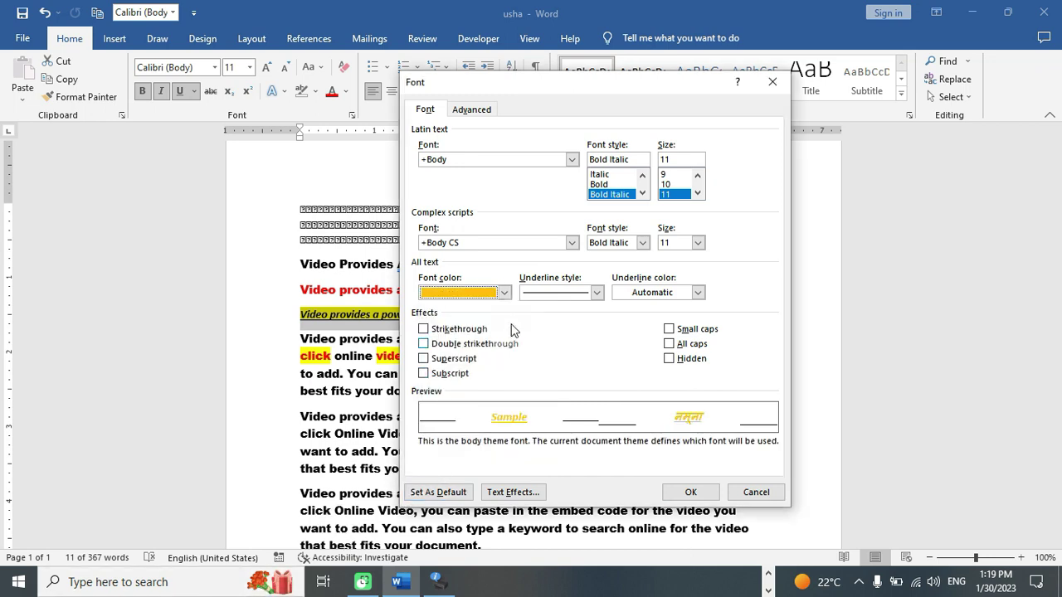
{"action": "left_click", "coordinate": [504, 292]}
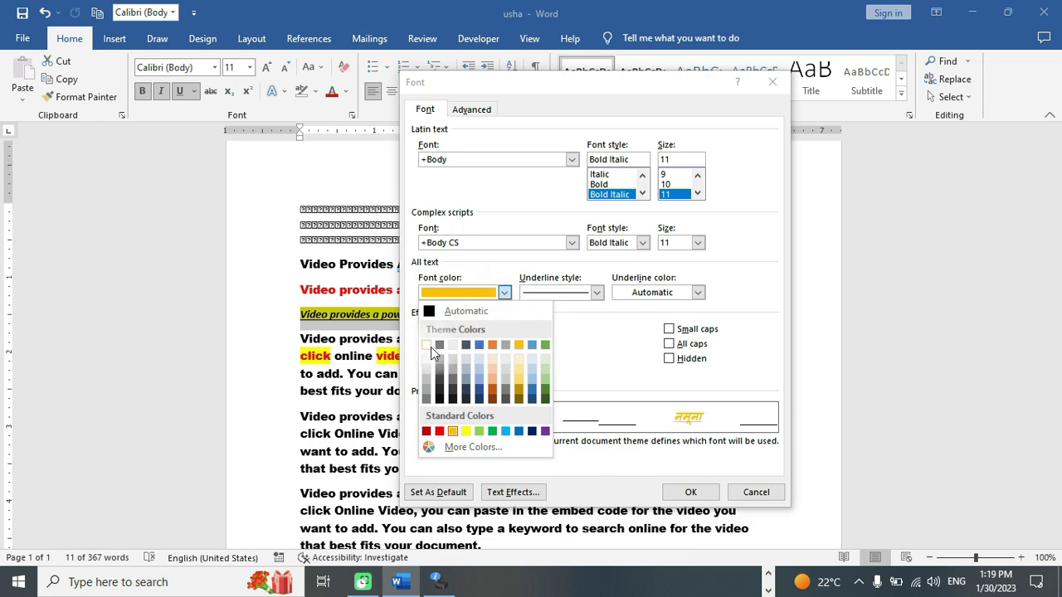
{"action": "left_click", "coordinate": [441, 431]}
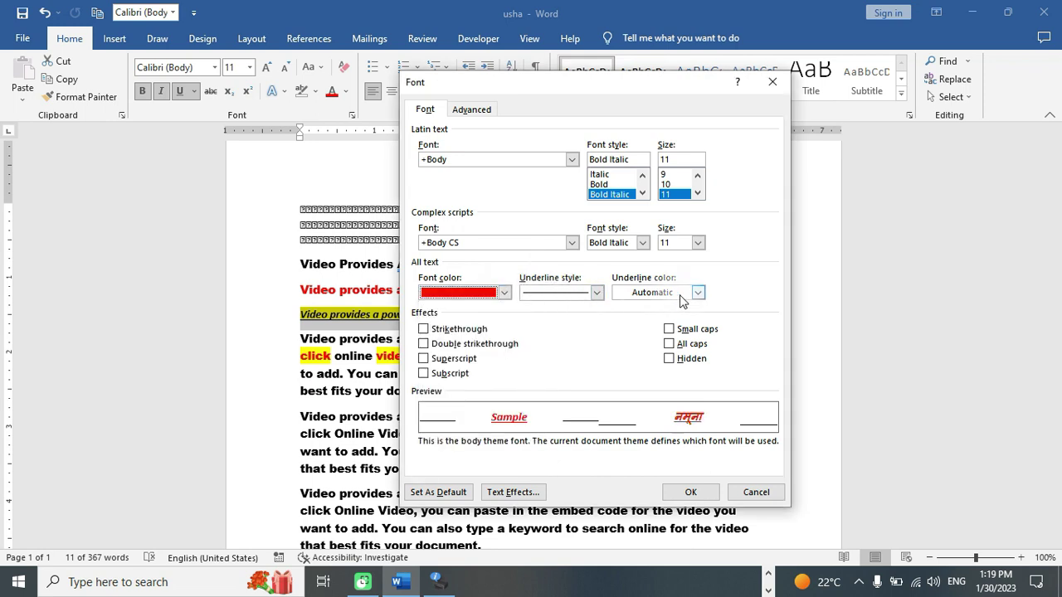
{"action": "left_click", "coordinate": [698, 292]}
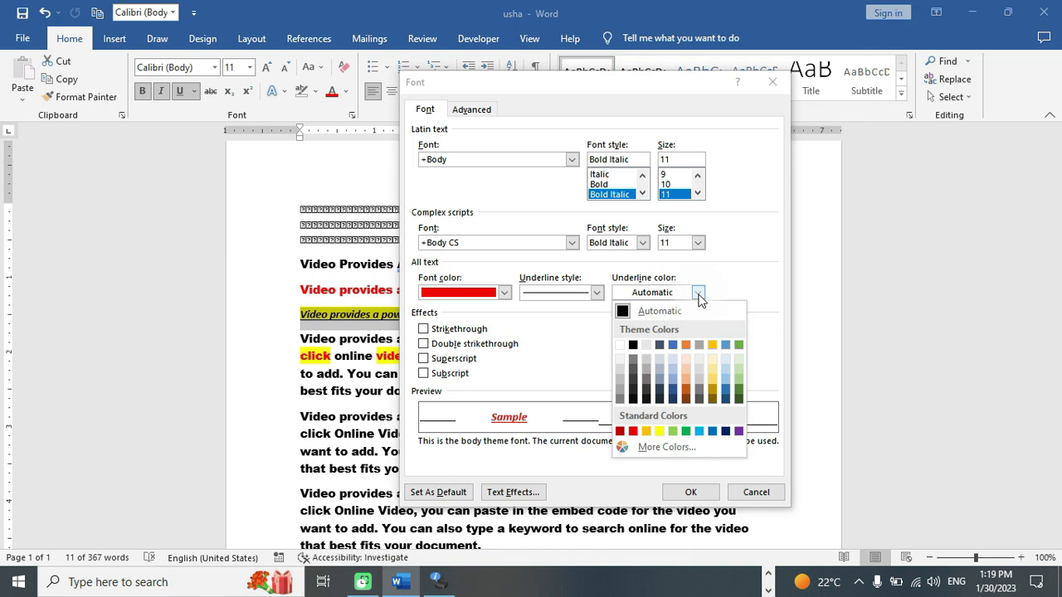
{"action": "left_click", "coordinate": [658, 431]}
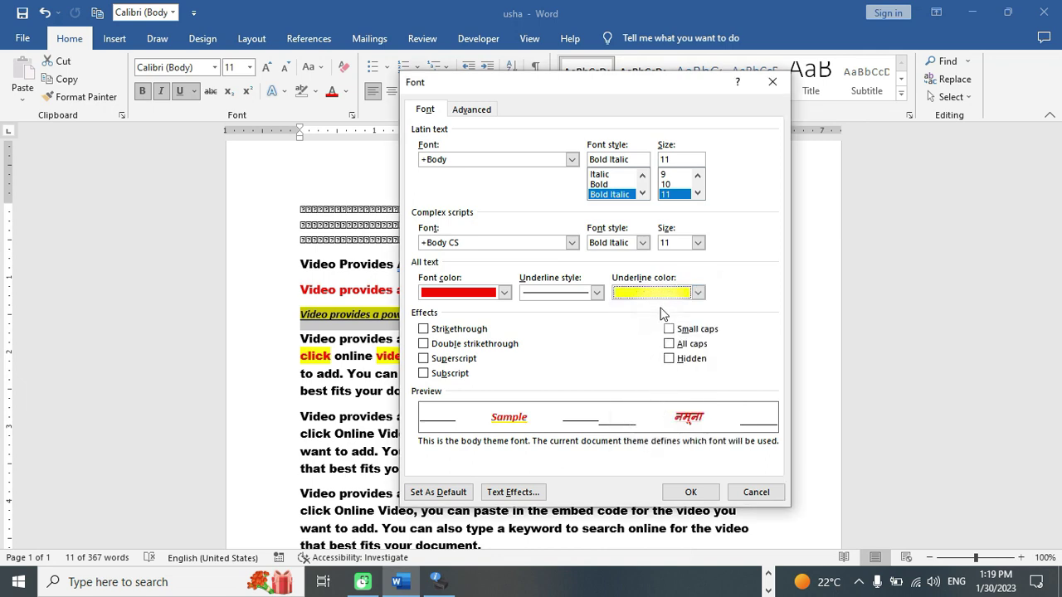
{"action": "left_click", "coordinate": [698, 295]}
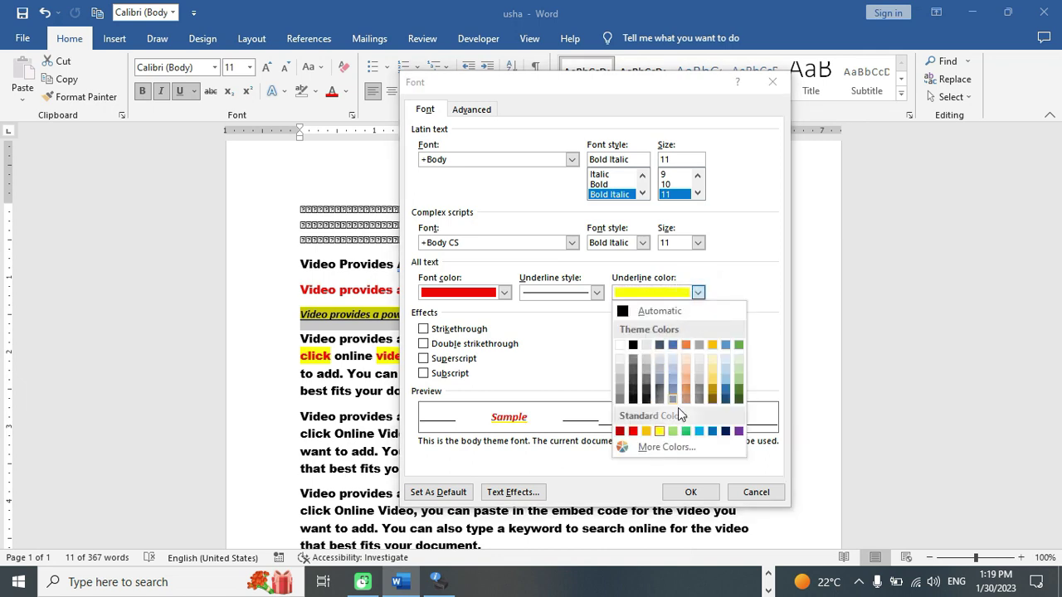
{"action": "left_click", "coordinate": [737, 431]}
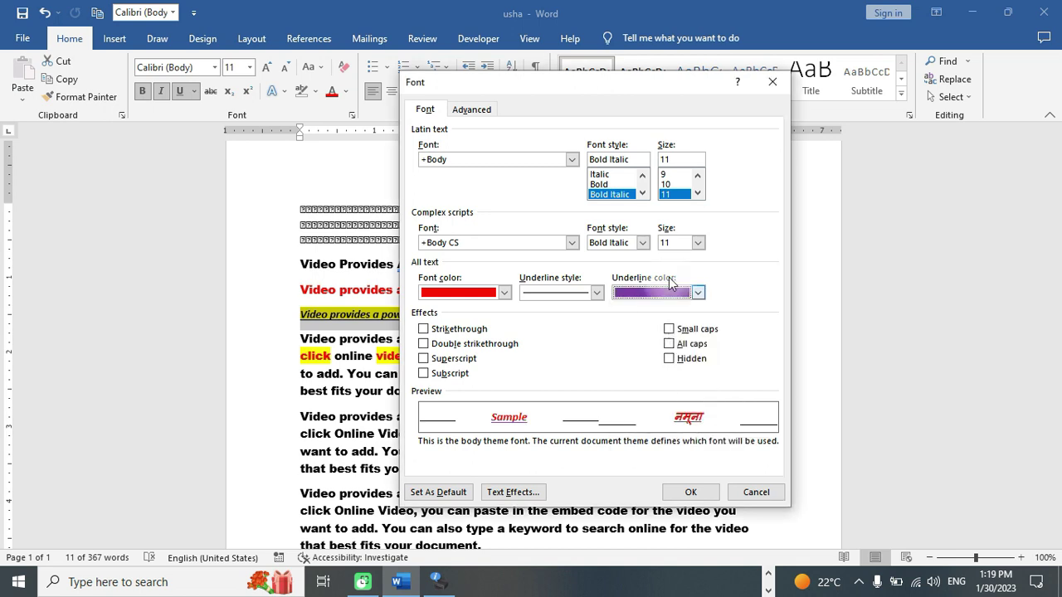
- Choose the Words only underline style and apply the Font dialog settings
{"action": "left_click", "coordinate": [597, 294]}
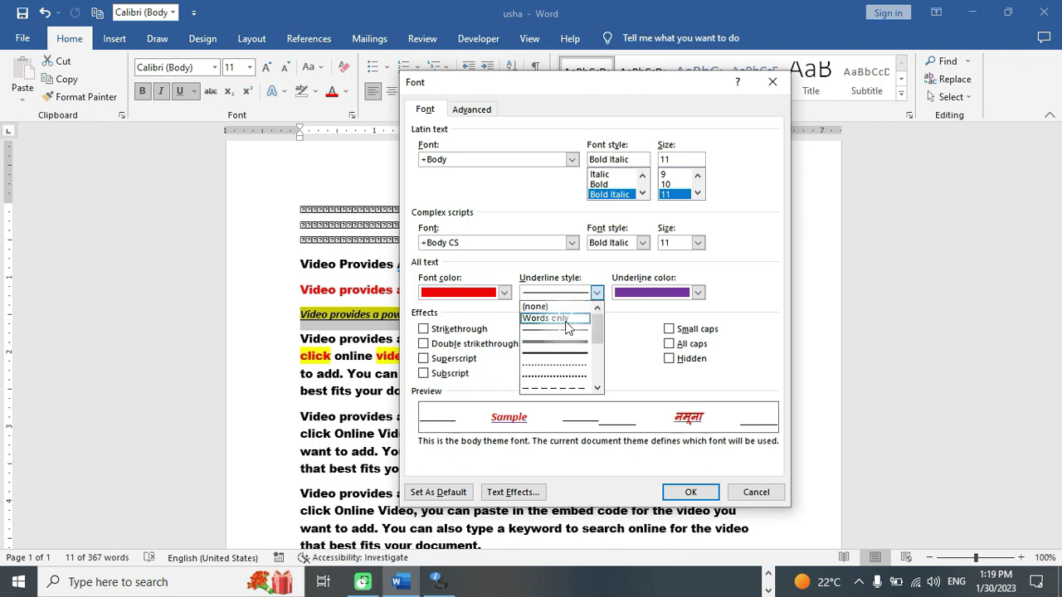
{"action": "left_click", "coordinate": [567, 327]}
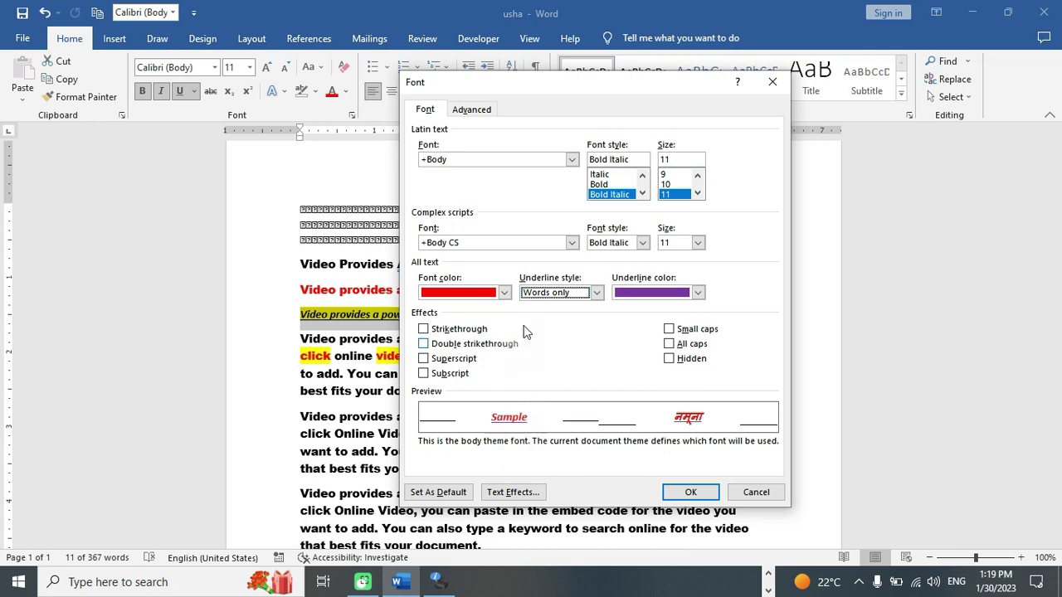
{"action": "left_click", "coordinate": [596, 295]}
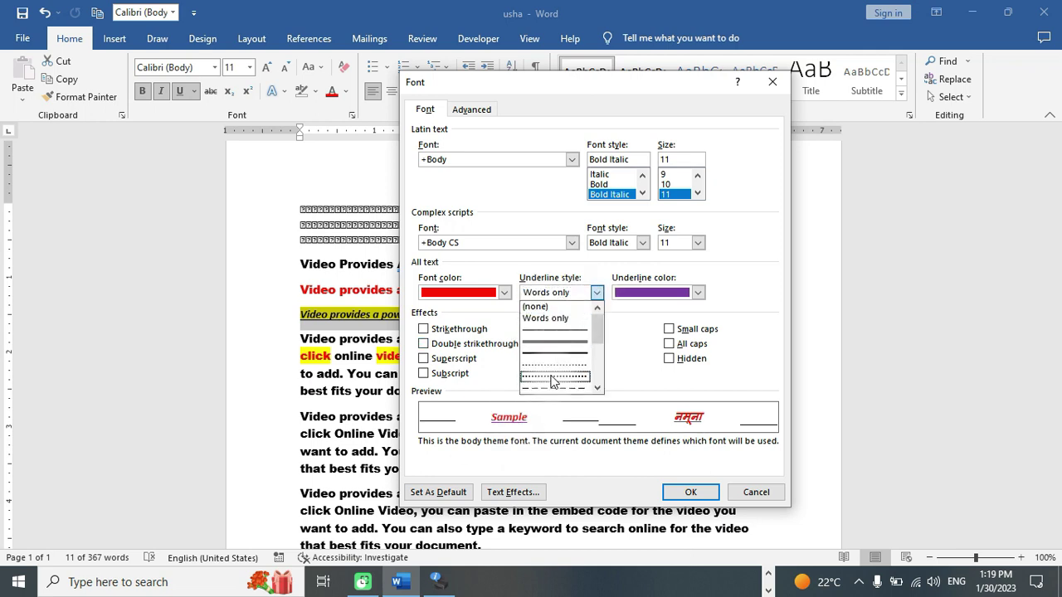
{"action": "scroll", "coordinate": [558, 379], "scroll_direction": "down", "scroll_amount": 2}
{"action": "scroll", "coordinate": [555, 380], "scroll_direction": "down", "scroll_amount": 1}
{"action": "scroll", "coordinate": [555, 372], "scroll_direction": "down", "scroll_amount": 1}
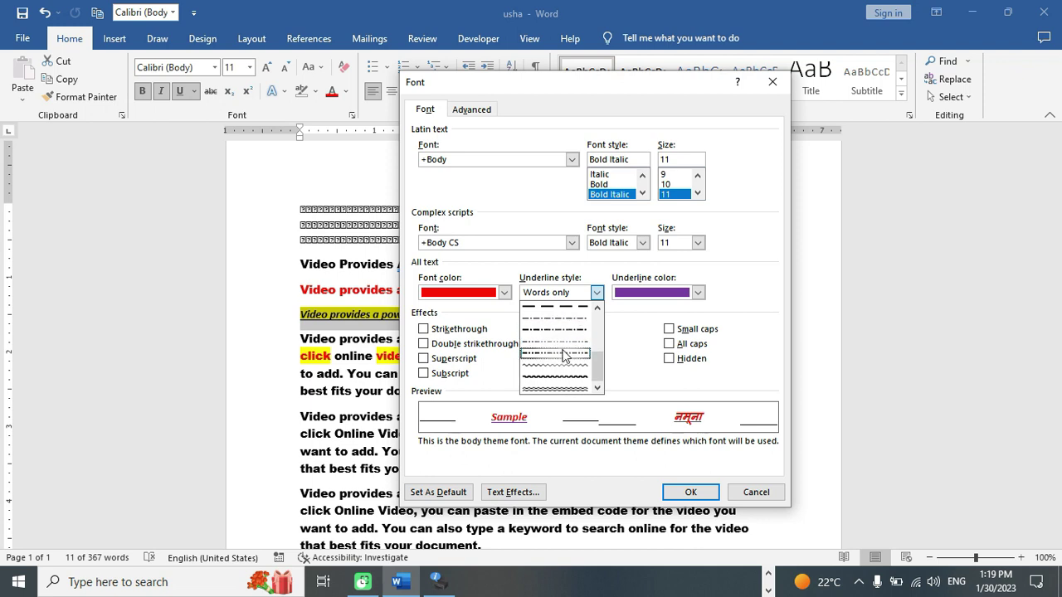
{"action": "left_click", "coordinate": [462, 314]}
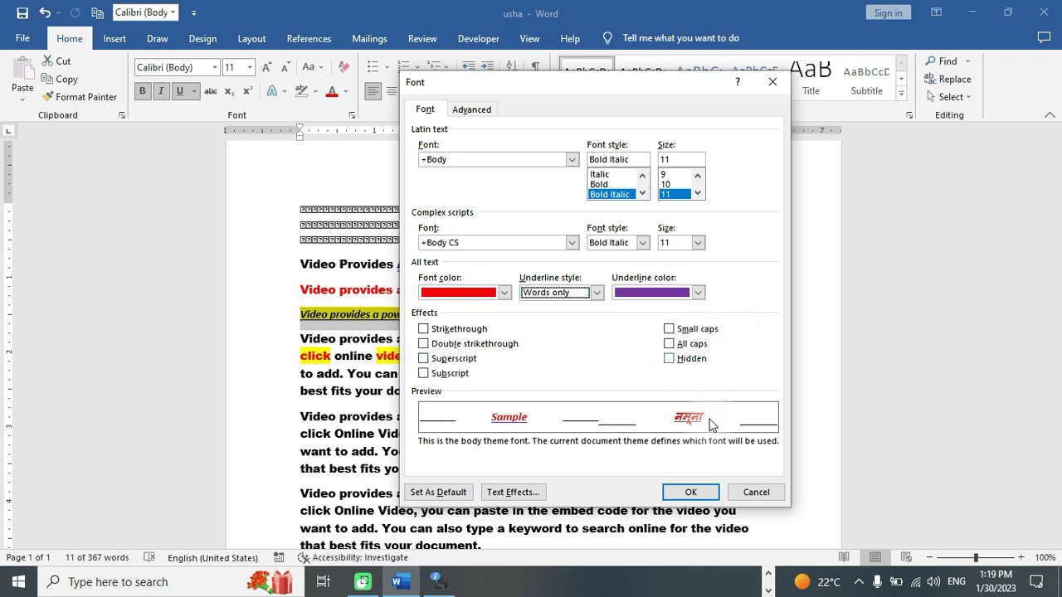
{"action": "left_click", "coordinate": [471, 109]}
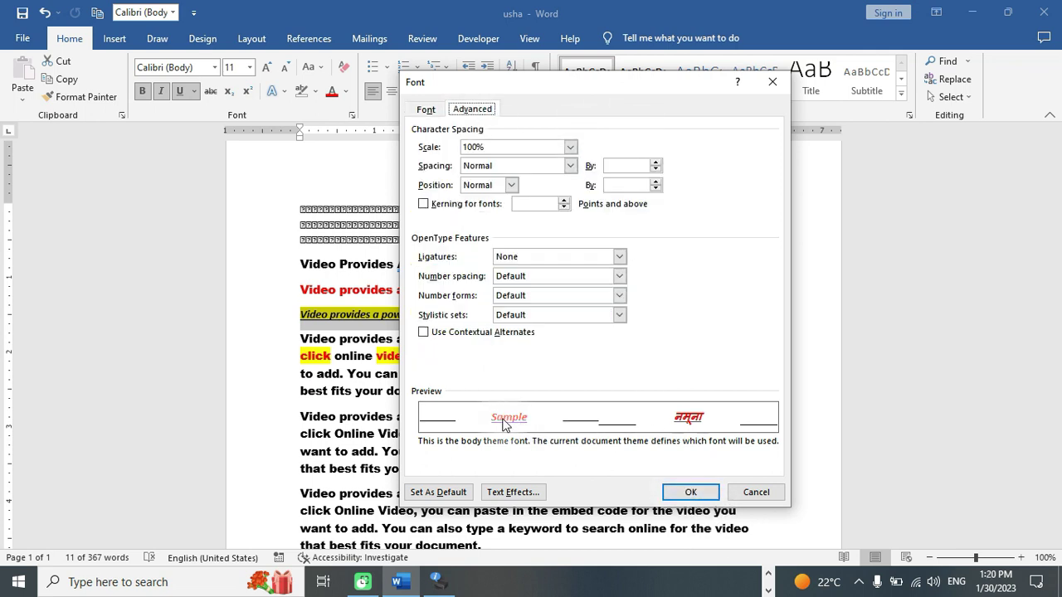
{"action": "left_click", "coordinate": [687, 493]}
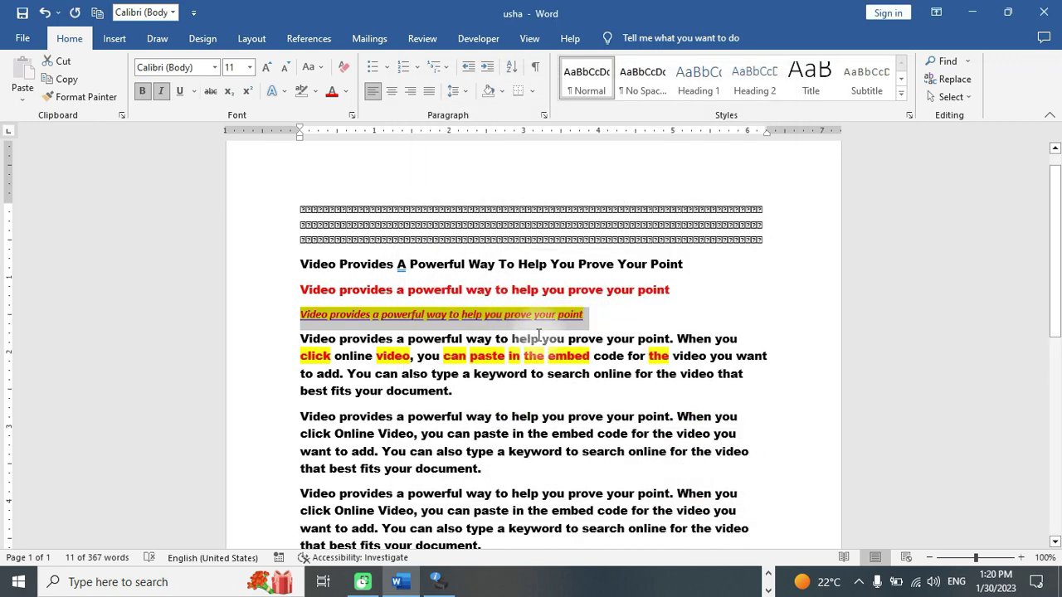
- Reselect the yellow-highlighted sentence
{"action": "left_click", "coordinate": [538, 334]}
{"action": "scroll", "coordinate": [540, 329], "scroll_direction": "up", "scroll_amount": 6, "text": "ctrl"}
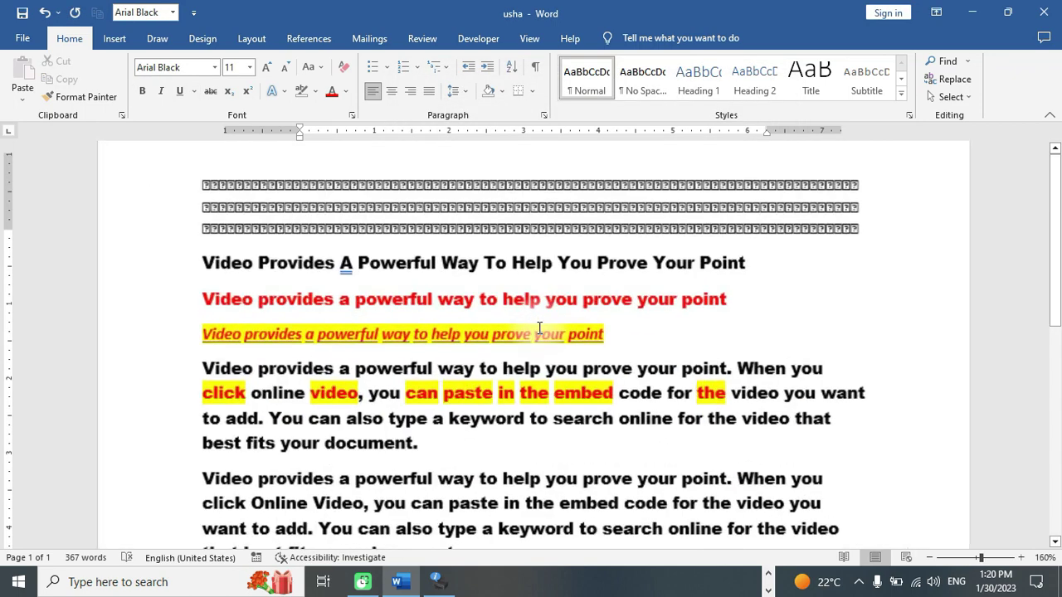
{"action": "scroll", "coordinate": [539, 329], "scroll_direction": "up", "scroll_amount": 5, "text": "ctrl"}
{"action": "left_click", "coordinate": [526, 330]}
{"action": "scroll", "coordinate": [526, 332], "scroll_direction": "up", "scroll_amount": 3, "text": "ctrl"}
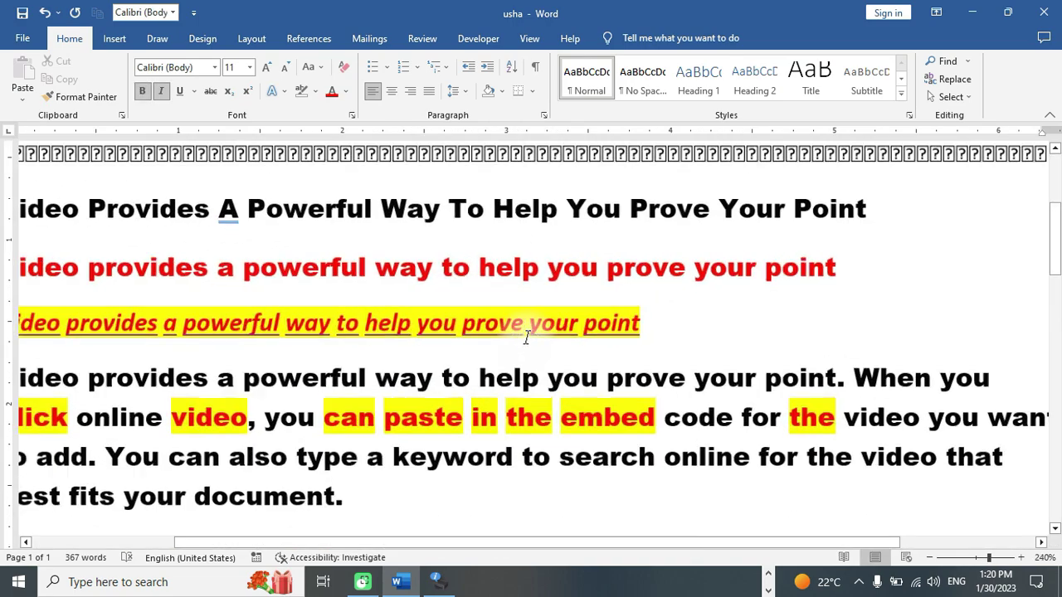
{"action": "scroll", "coordinate": [526, 332], "scroll_direction": "up", "scroll_amount": 5, "text": "ctrl"}
{"action": "scroll", "coordinate": [526, 332], "scroll_direction": "up", "scroll_amount": 9, "text": "ctrl"}
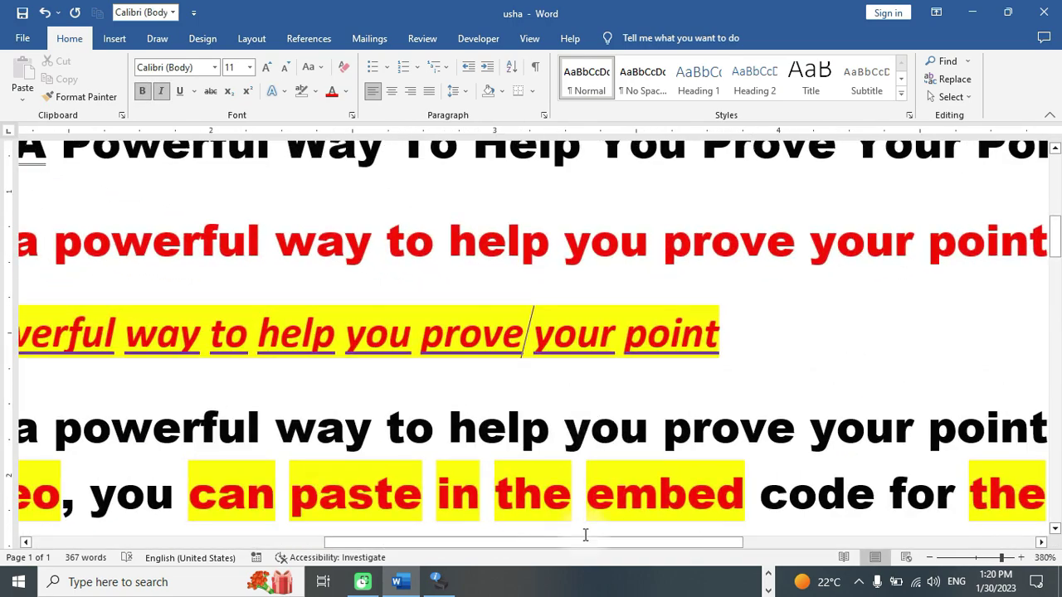
{"action": "mouse_move", "coordinate": [585, 539]}
{"action": "left_mouse_down"}
{"action": "mouse_move", "coordinate": [336, 543]}
{"action": "mouse_move", "coordinate": [467, 563]}
{"action": "left_mouse_up"}
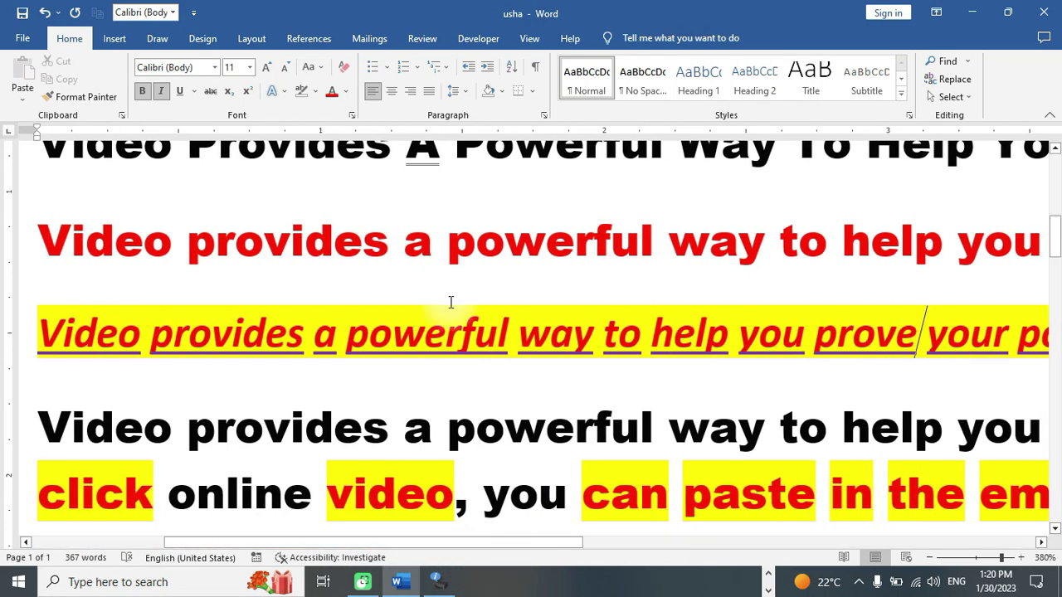
- Set the sentence's underline colour to purple from the Underline dropdown
{"action": "left_click", "coordinate": [193, 91]}
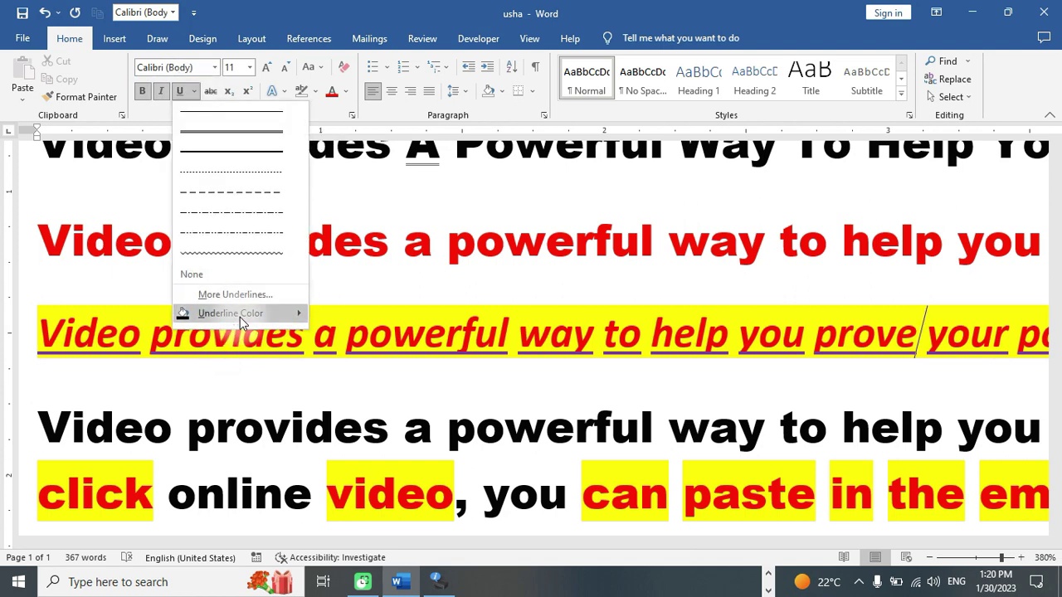
{"action": "mouse_move", "coordinate": [240, 316]}
{"action": "left_click", "coordinate": [329, 351]}
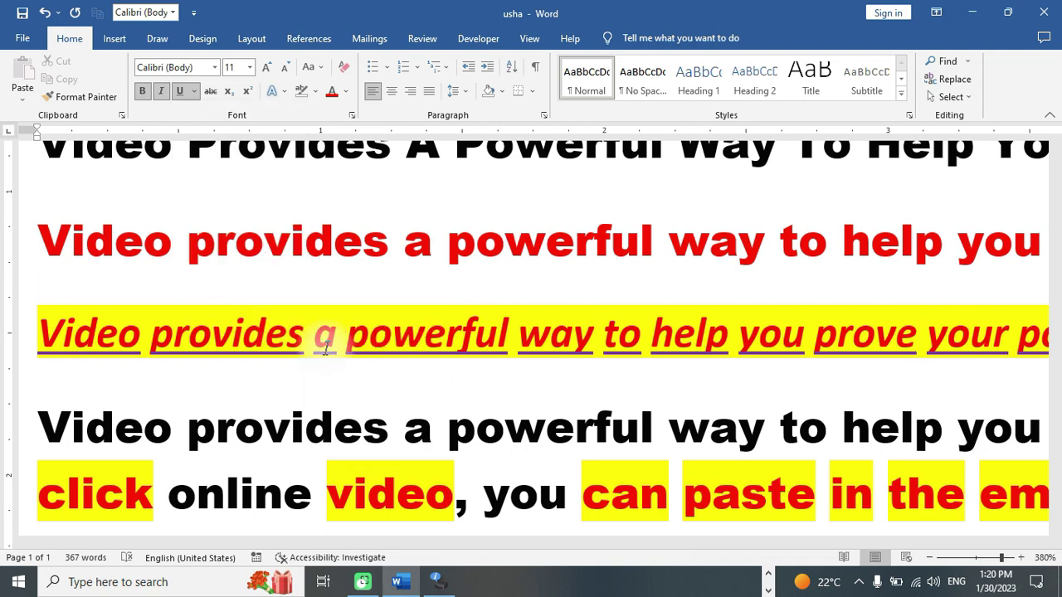
{"action": "left_click", "coordinate": [195, 90]}
{"action": "mouse_move", "coordinate": [232, 319]}
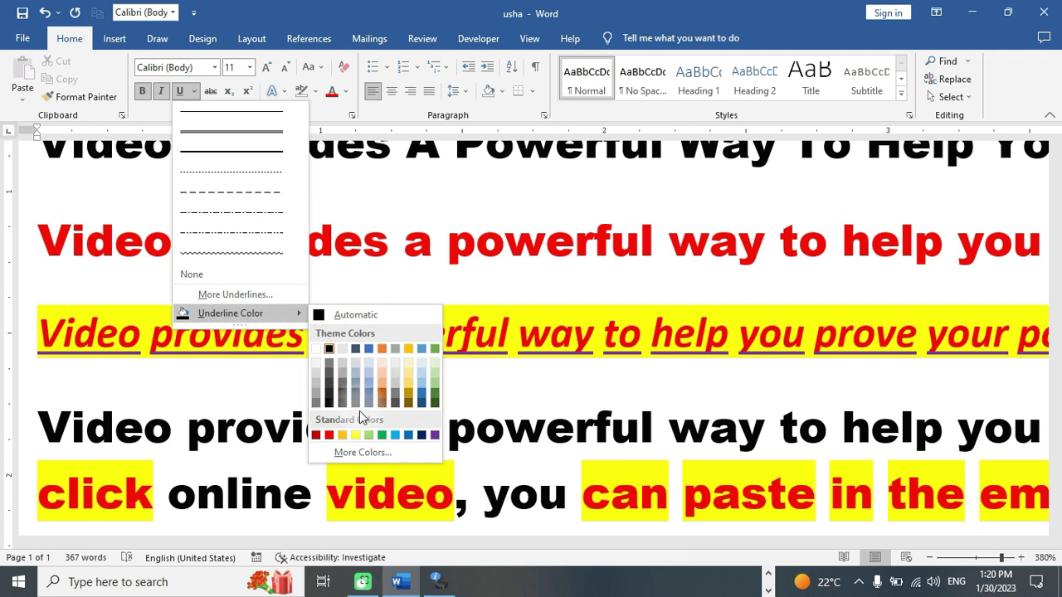
{"action": "left_click", "coordinate": [330, 437]}
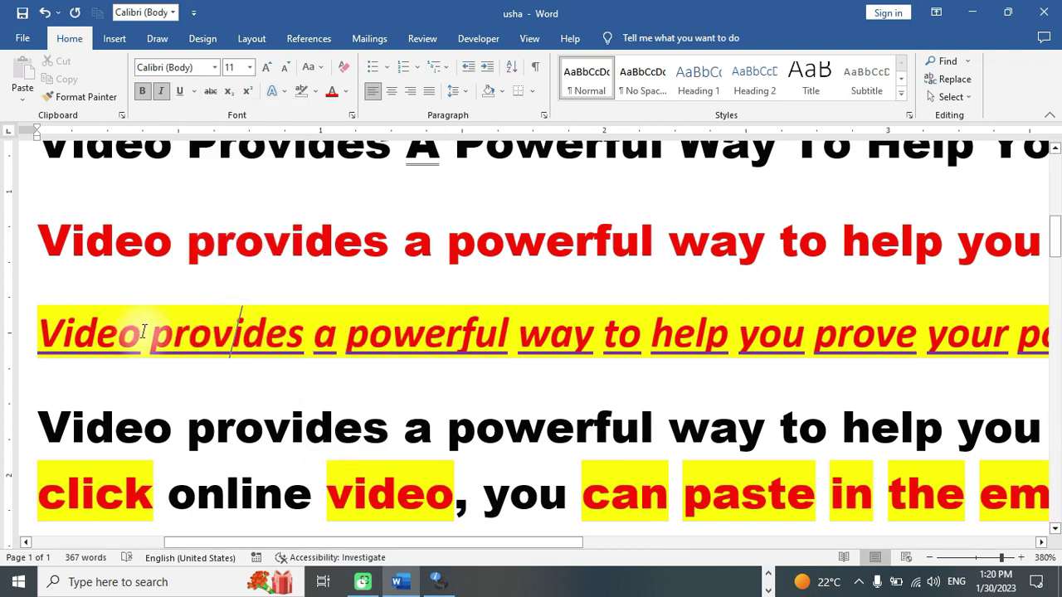
- Make the underline beneath 'provides a powerful way to help' red
{"action": "mouse_move", "coordinate": [151, 334]}
{"action": "left_mouse_down"}
{"action": "mouse_move", "coordinate": [298, 366]}
{"action": "mouse_move", "coordinate": [737, 366]}
{"action": "left_mouse_up"}
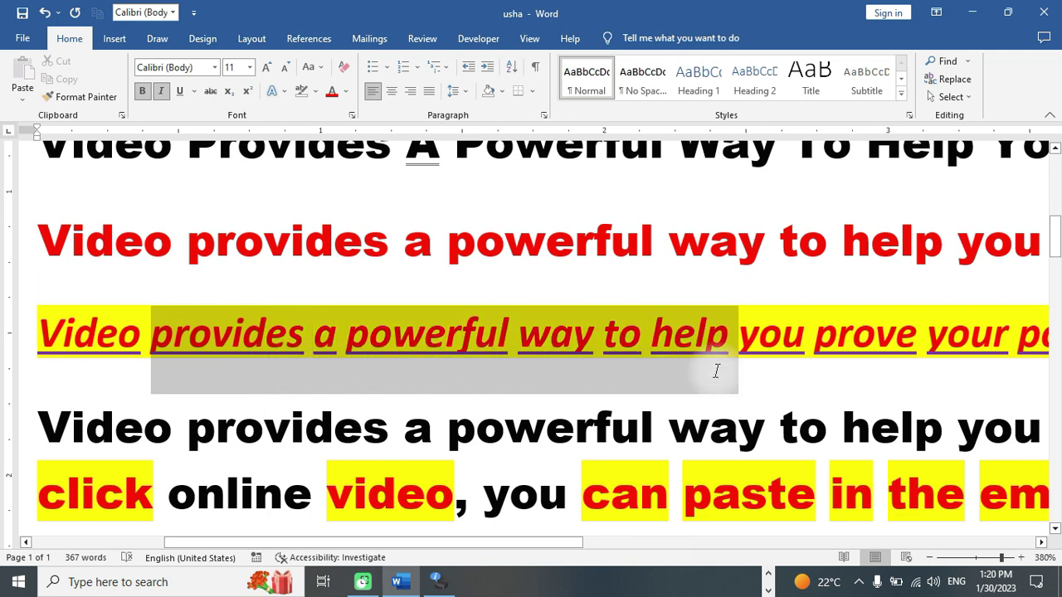
{"action": "left_click", "coordinate": [193, 92]}
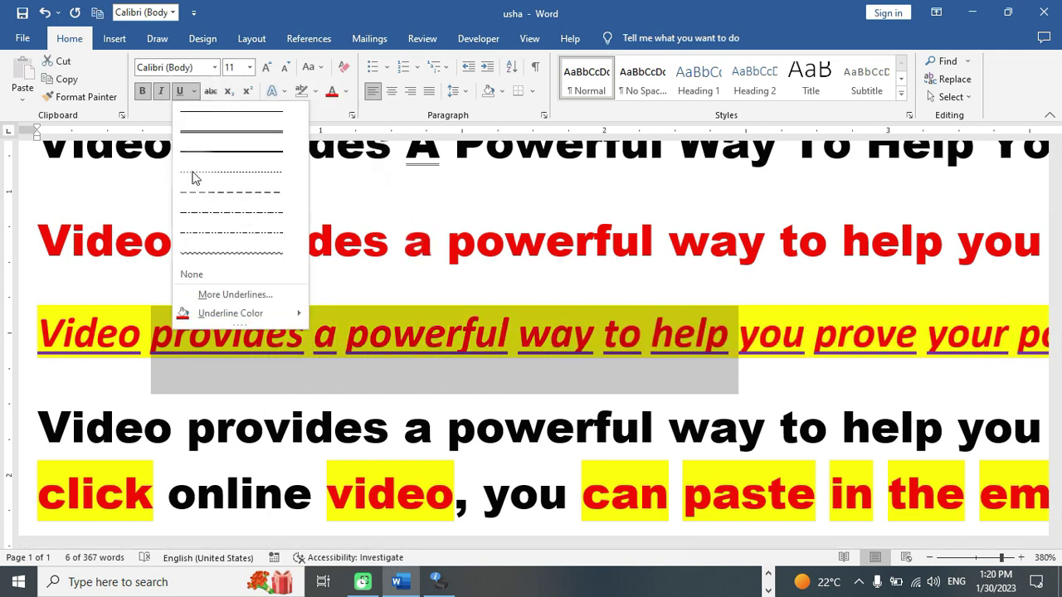
{"action": "mouse_move", "coordinate": [214, 311]}
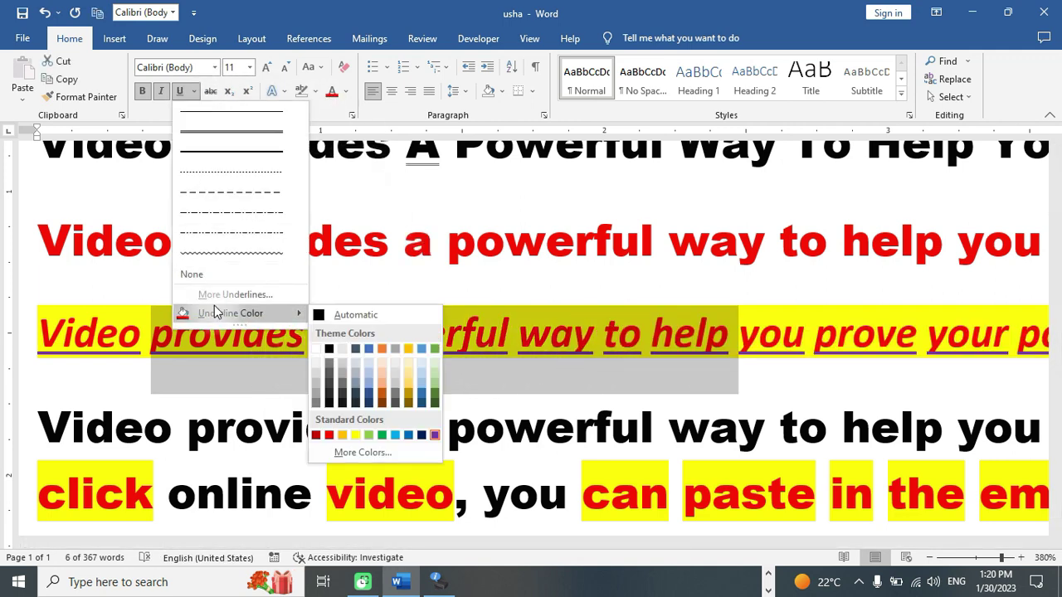
{"action": "left_click", "coordinate": [330, 436]}
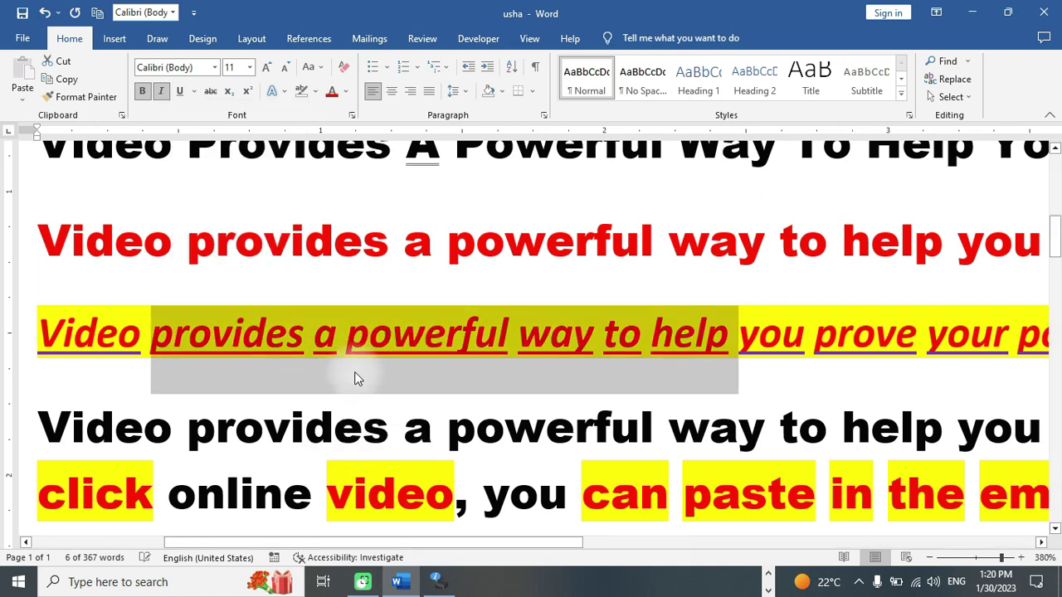
{"action": "left_click", "coordinate": [633, 365]}
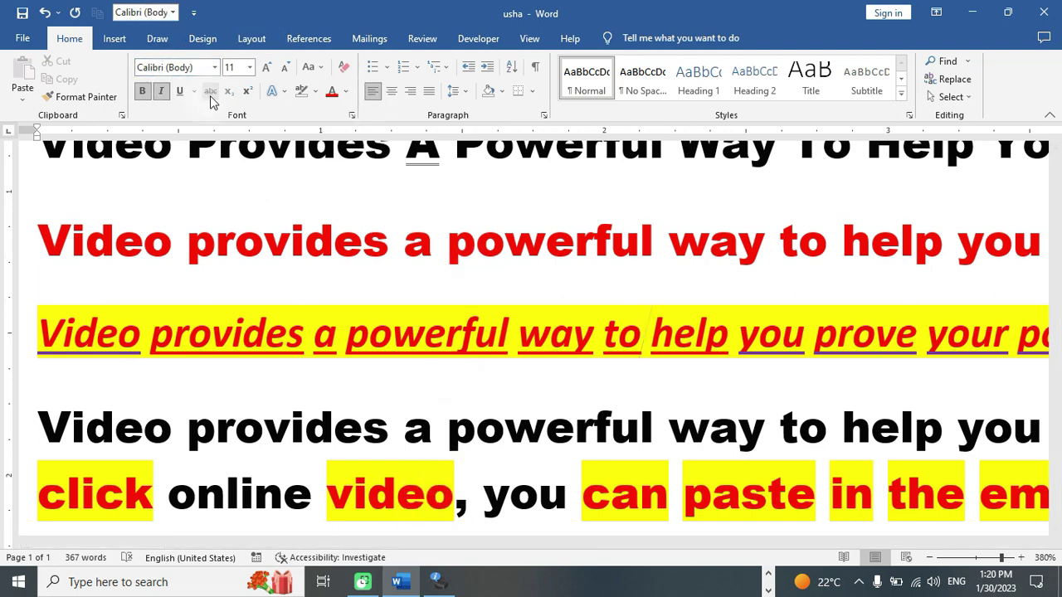
- Toggle italic before the word 'a', then select 'Video provides' in the red sentence
{"action": "left_click", "coordinate": [320, 323]}
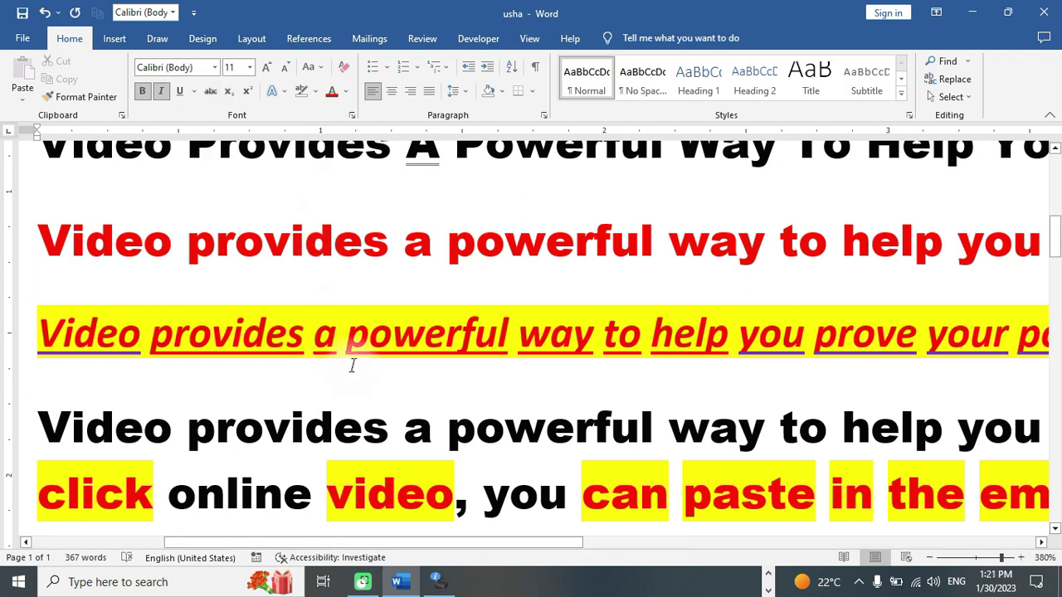
{"action": "left_click", "coordinate": [164, 92]}
{"action": "scroll", "coordinate": [430, 450], "scroll_direction": "down", "scroll_amount": 5, "text": "ctrl"}
{"action": "scroll", "coordinate": [431, 450], "scroll_direction": "down", "scroll_amount": 3, "text": "ctrl"}
{"action": "scroll", "coordinate": [429, 440], "scroll_direction": "down", "scroll_amount": 10, "text": "ctrl"}
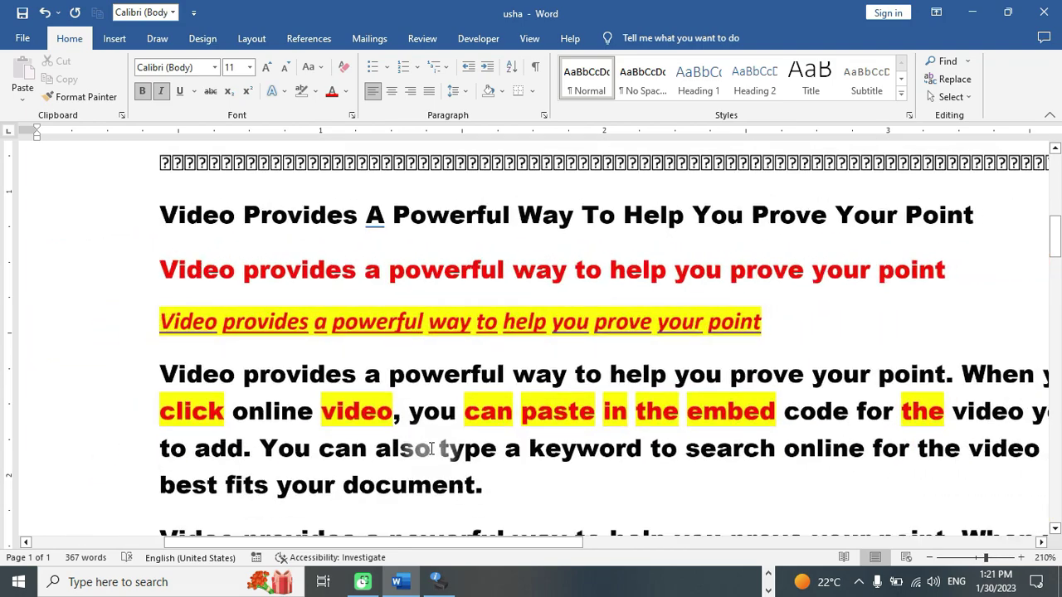
{"action": "scroll", "coordinate": [429, 415], "scroll_direction": "down", "scroll_amount": 4, "text": "ctrl"}
{"action": "scroll", "coordinate": [428, 390], "scroll_direction": "down", "scroll_amount": 2, "text": "ctrl"}
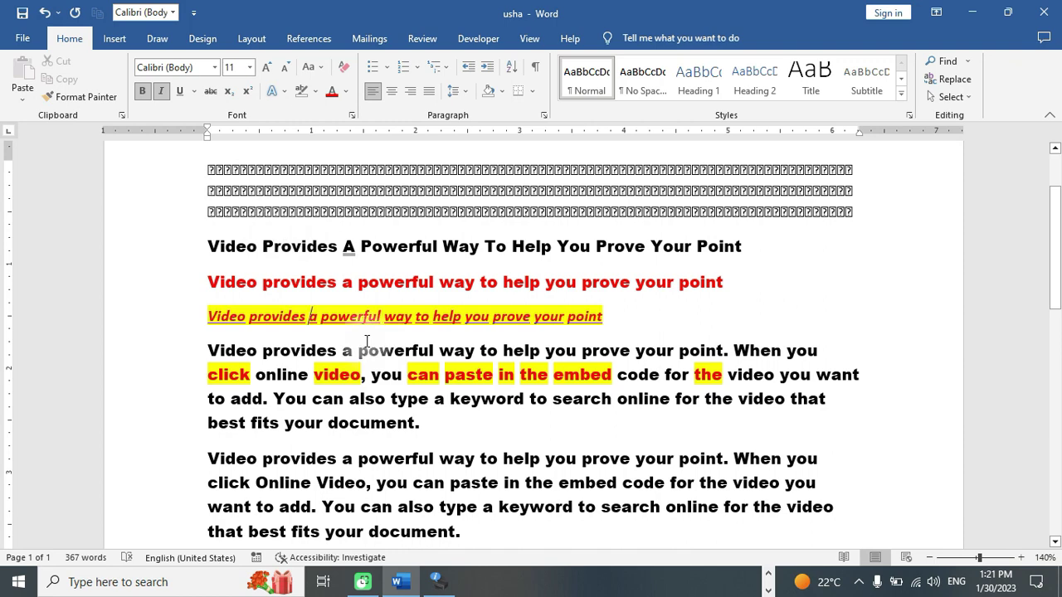
{"action": "scroll", "coordinate": [498, 422], "scroll_direction": "up", "scroll_amount": 3}
{"action": "scroll", "coordinate": [498, 421], "scroll_direction": "down", "scroll_amount": 4}
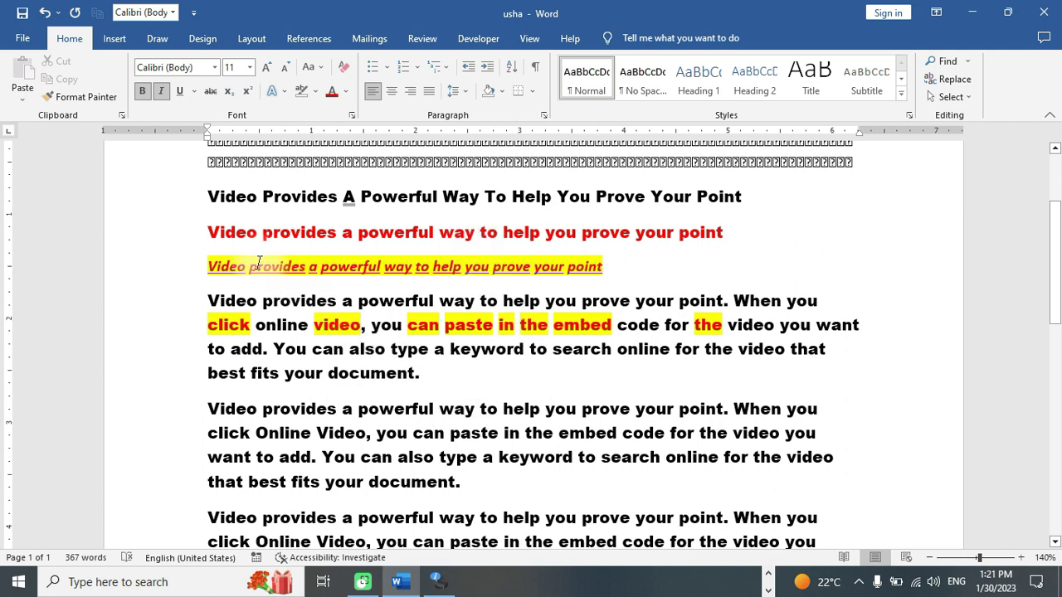
{"action": "left_click_drag", "start_coordinate": [209, 226], "coordinate": [337, 232]}
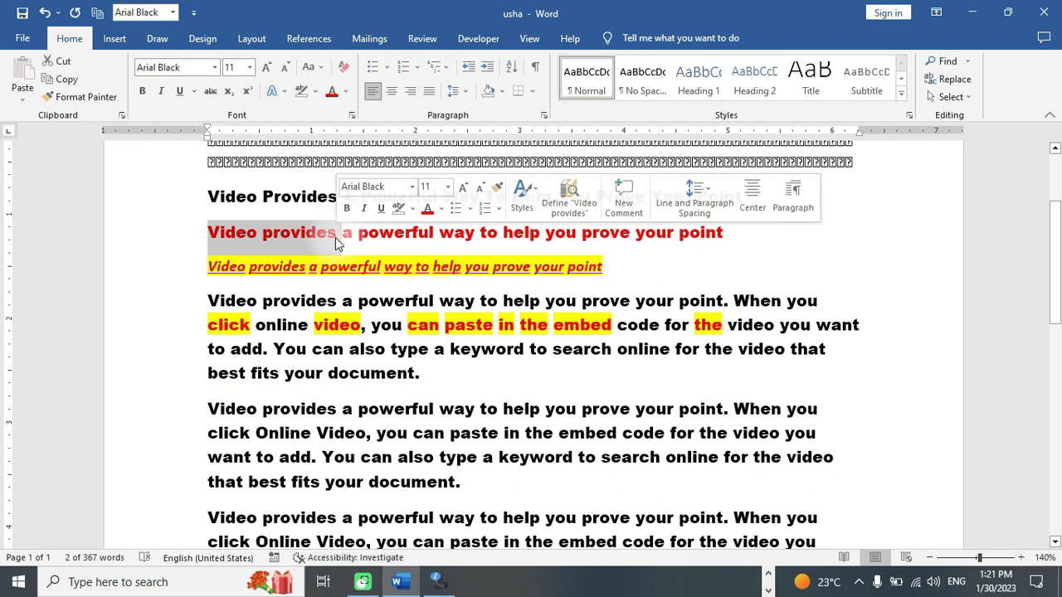
- Change the font colour of 'Video provides' in the red sentence to black
{"action": "left_click_drag", "start_coordinate": [342, 233], "coordinate": [223, 236]}
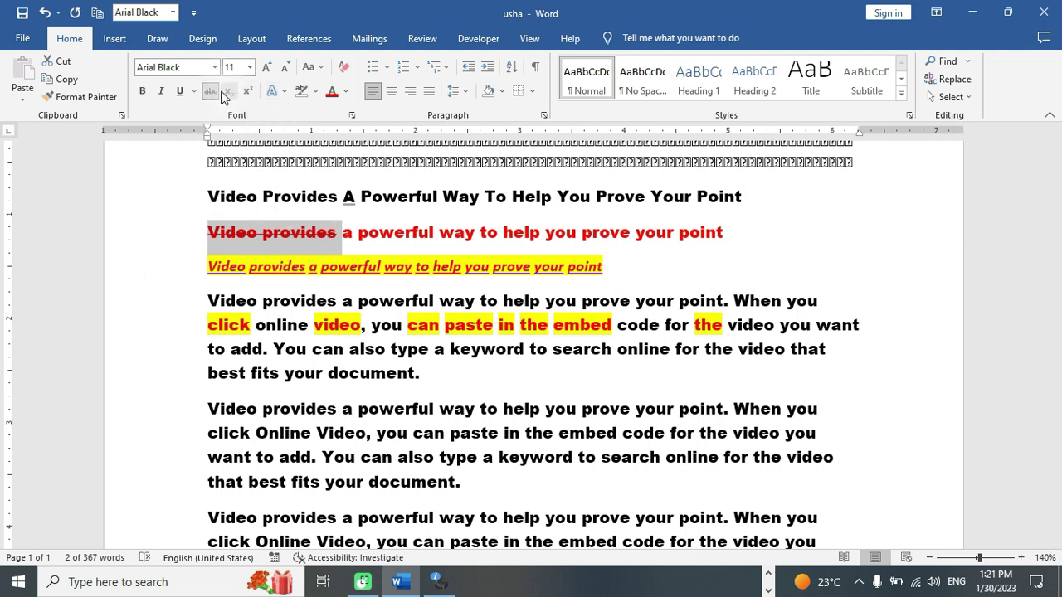
{"action": "left_click", "coordinate": [349, 94]}
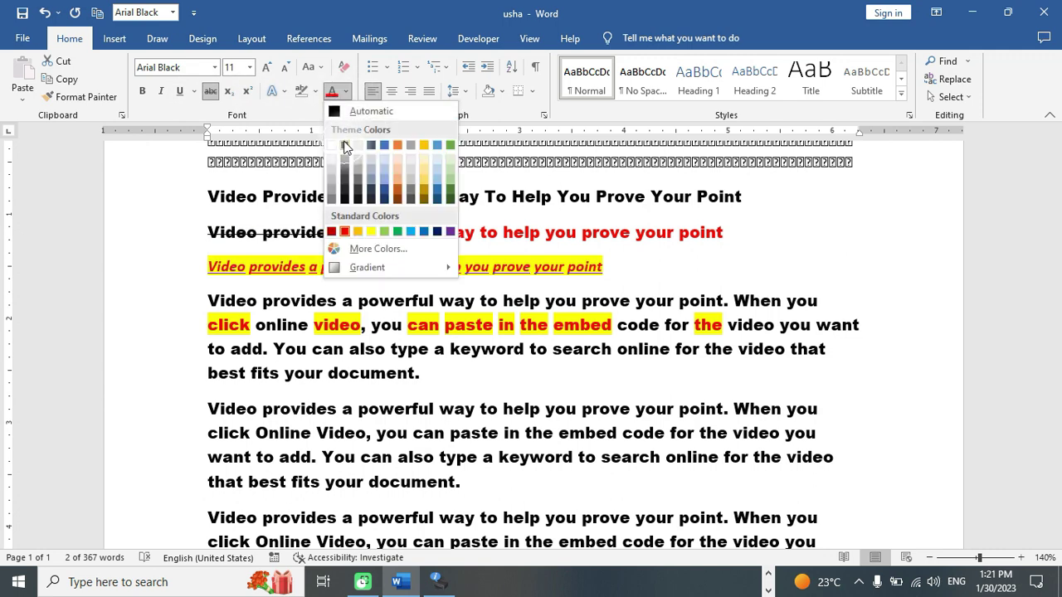
{"action": "left_click", "coordinate": [346, 147]}
{"action": "left_click", "coordinate": [334, 252]}
{"action": "scroll", "coordinate": [336, 249], "scroll_direction": "up", "scroll_amount": 5}
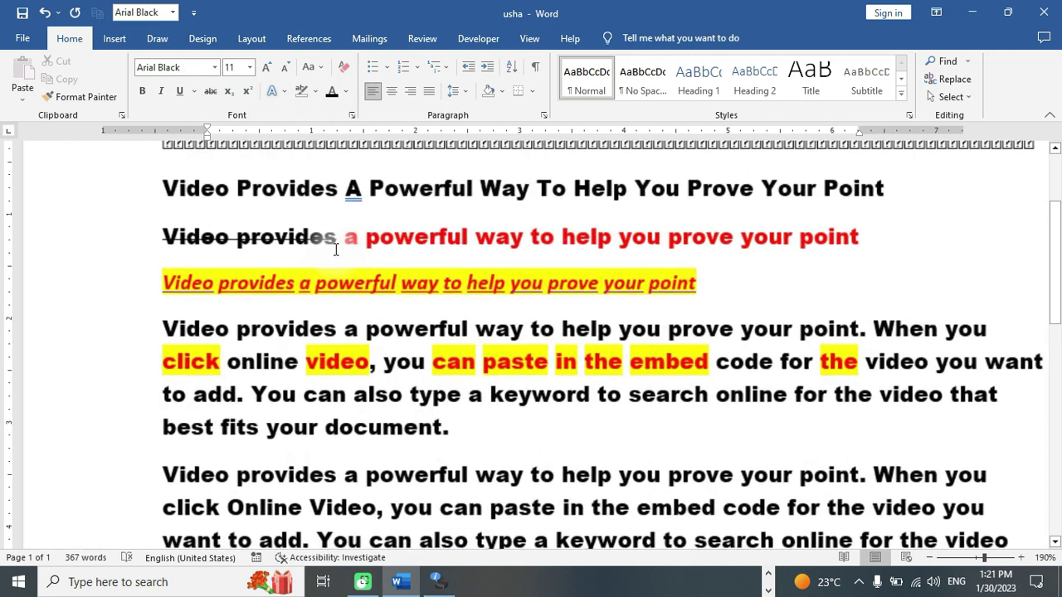
{"action": "scroll", "coordinate": [336, 249], "scroll_direction": "up", "scroll_amount": 2}
{"action": "scroll", "coordinate": [336, 249], "scroll_direction": "up", "scroll_amount": 5}
{"action": "scroll", "coordinate": [336, 249], "scroll_direction": "up", "scroll_amount": 8}
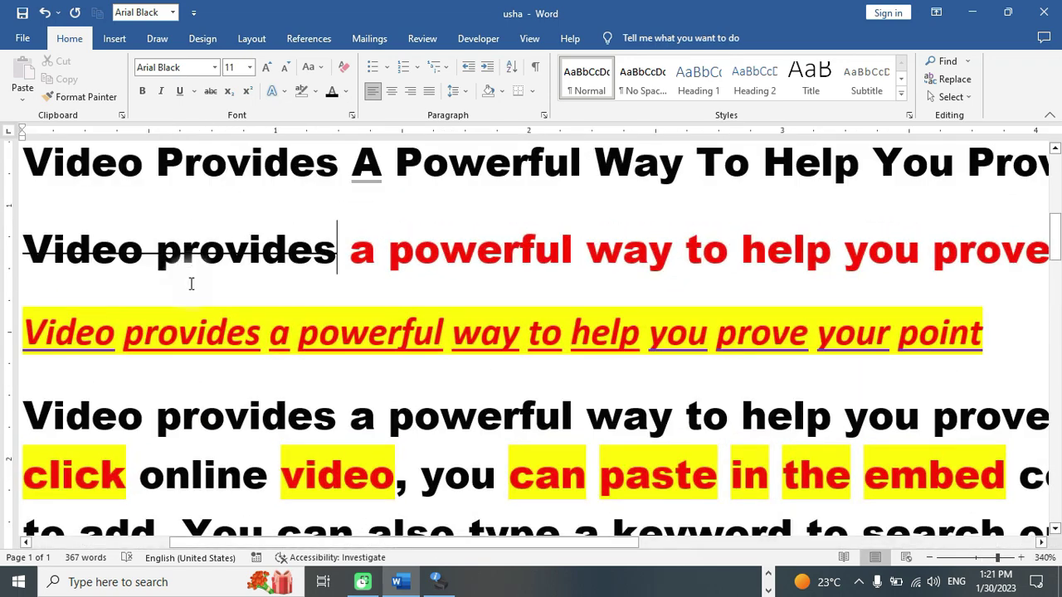
- Try subscript on the 'p' of 'provides', then make the whole word superscript
{"action": "left_click_drag", "start_coordinate": [298, 544], "coordinate": [283, 546]}
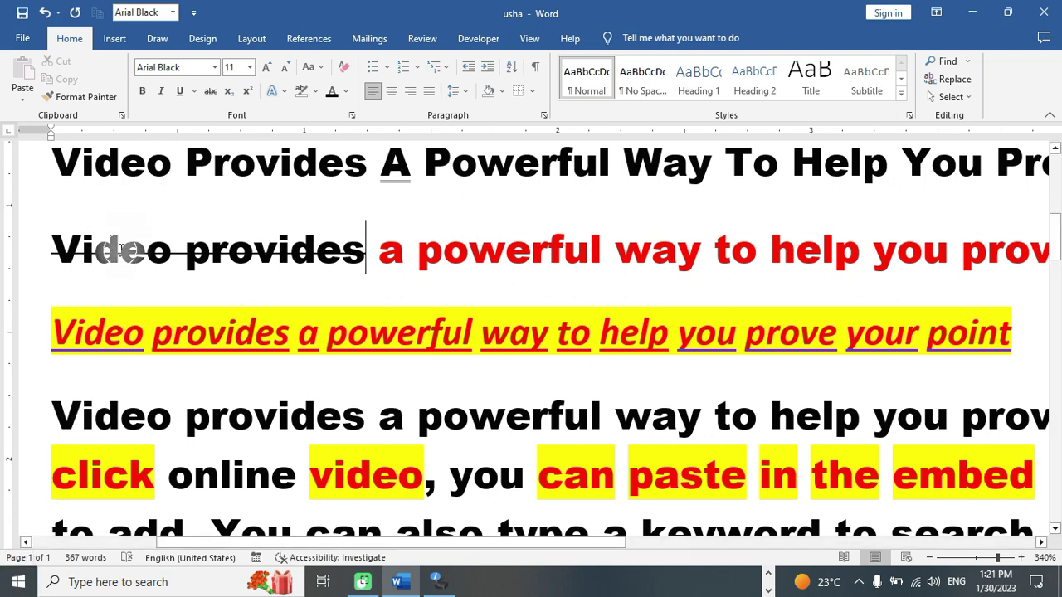
{"action": "left_click", "coordinate": [146, 247]}
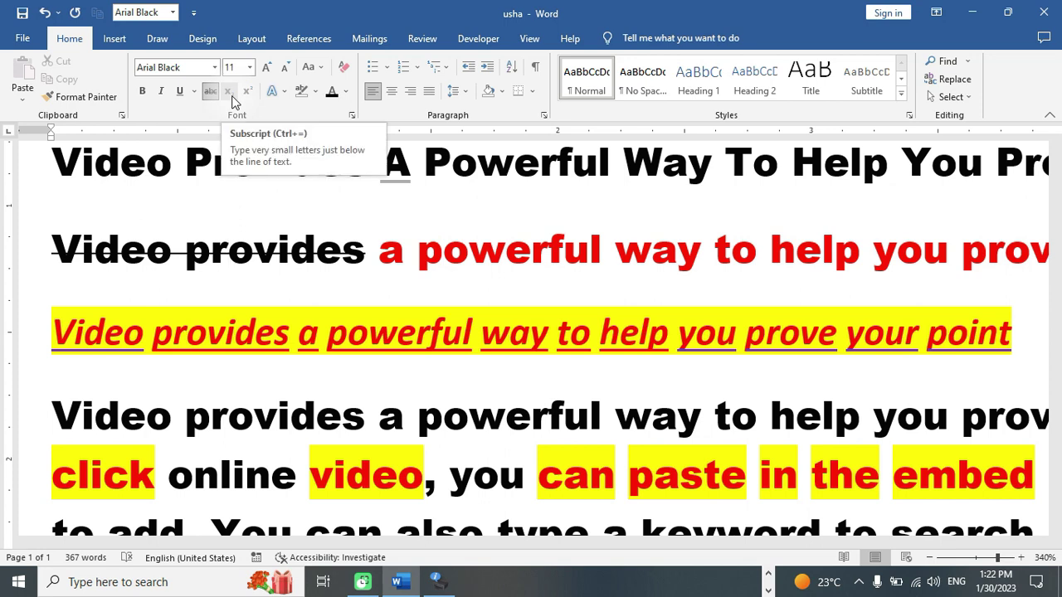
{"action": "left_click_drag", "start_coordinate": [220, 249], "coordinate": [258, 251]}
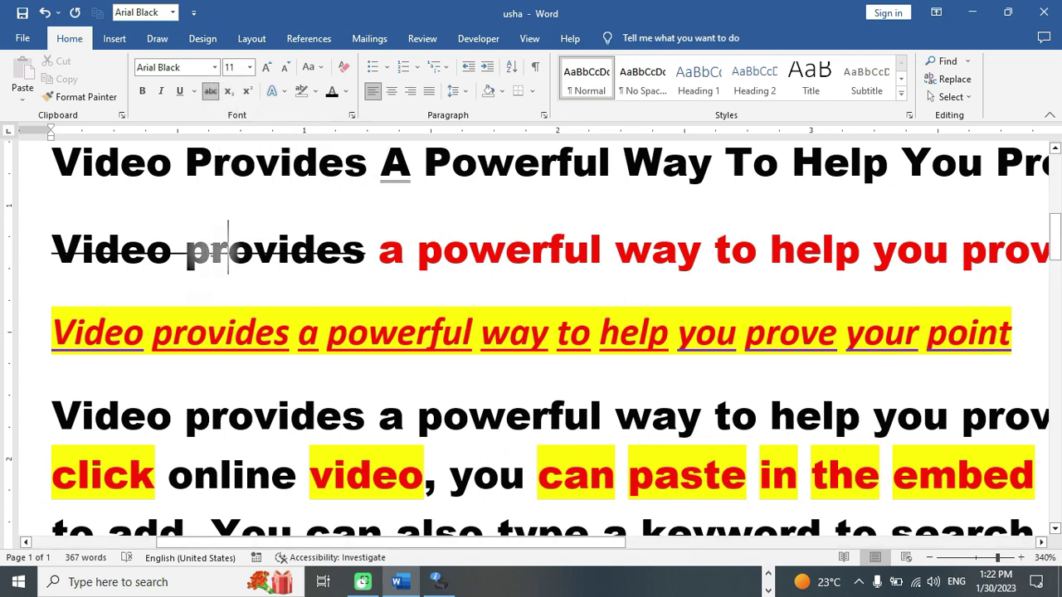
{"action": "left_click_drag", "start_coordinate": [249, 253], "coordinate": [186, 258]}
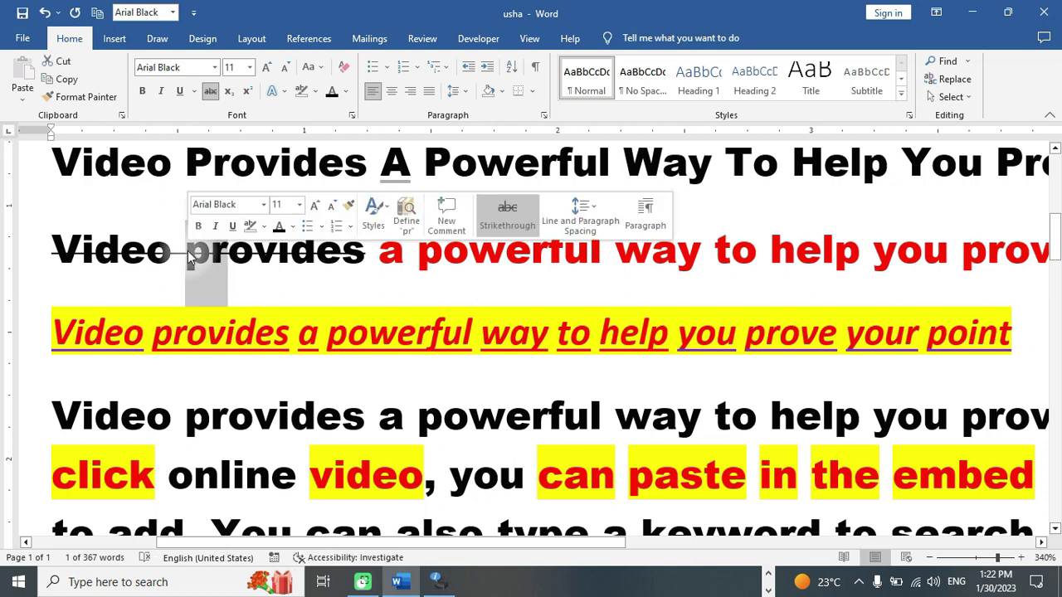
{"action": "left_click", "coordinate": [225, 92]}
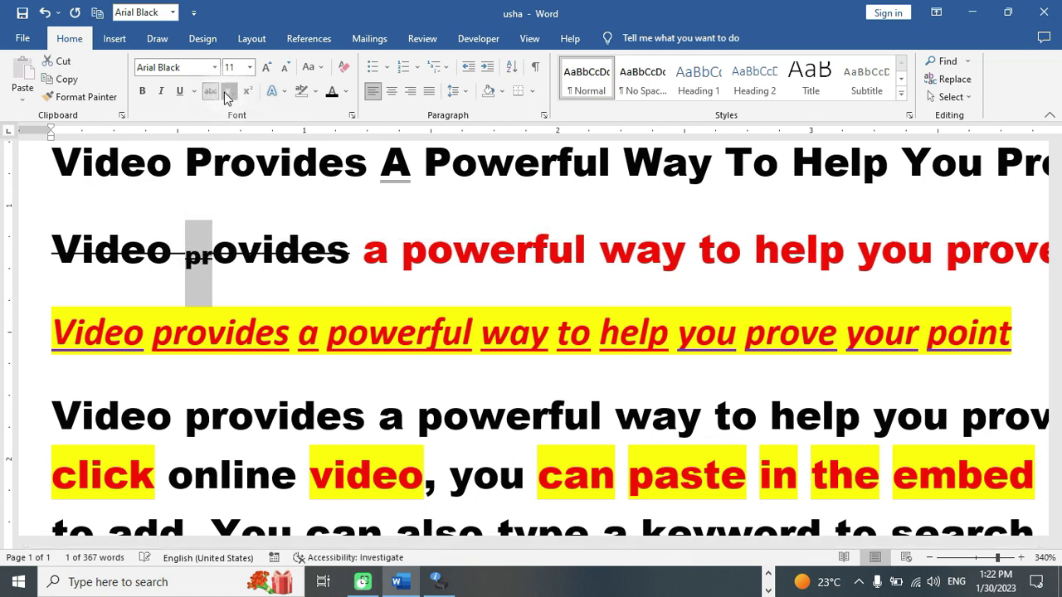
{"action": "left_click", "coordinate": [212, 254]}
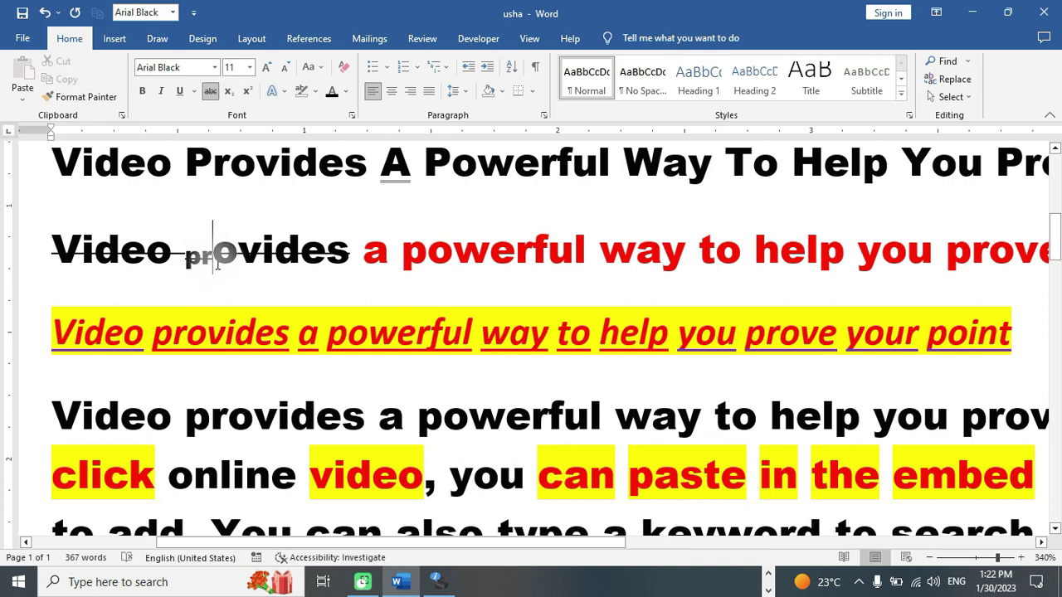
{"action": "left_click", "coordinate": [249, 89]}
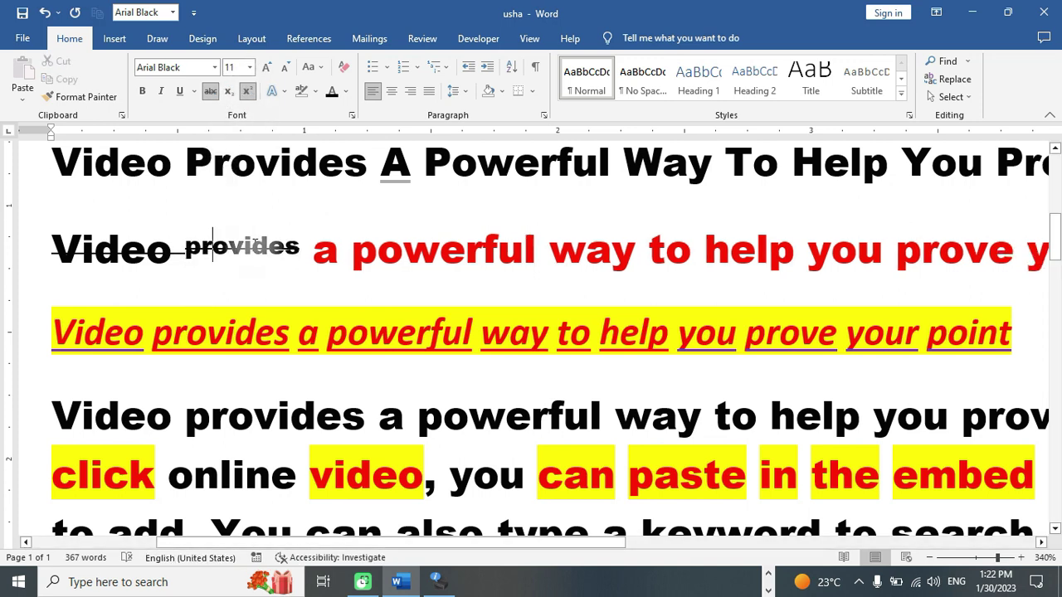
- Reset 'provides' to normal, then add superscript 'th' after 'pr' to read 'prthovides'
{"action": "left_click", "coordinate": [214, 249]}
{"action": "left_click", "coordinate": [229, 91]}
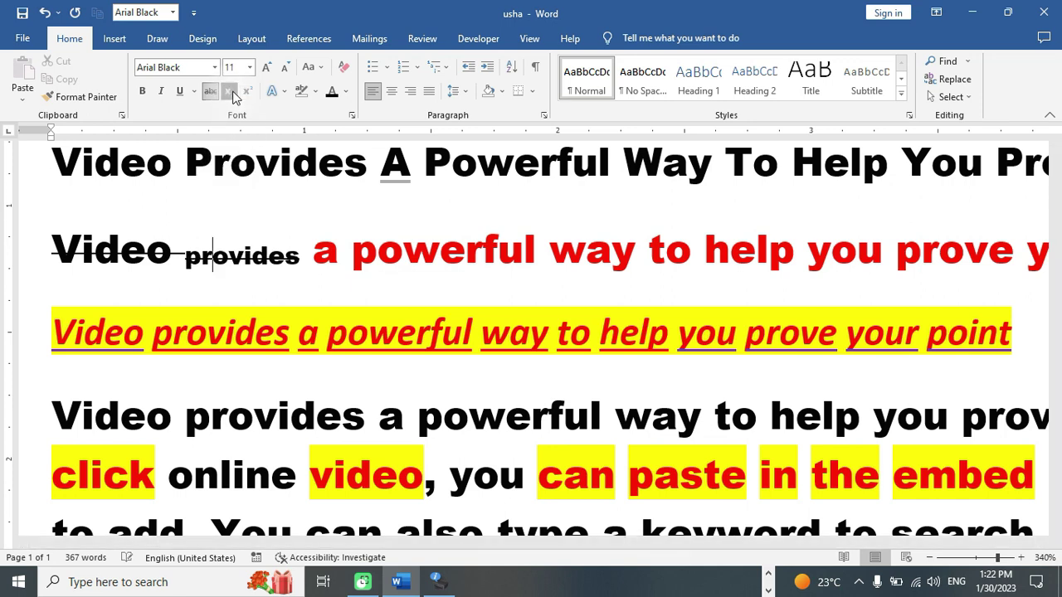
{"action": "left_click", "coordinate": [248, 91]}
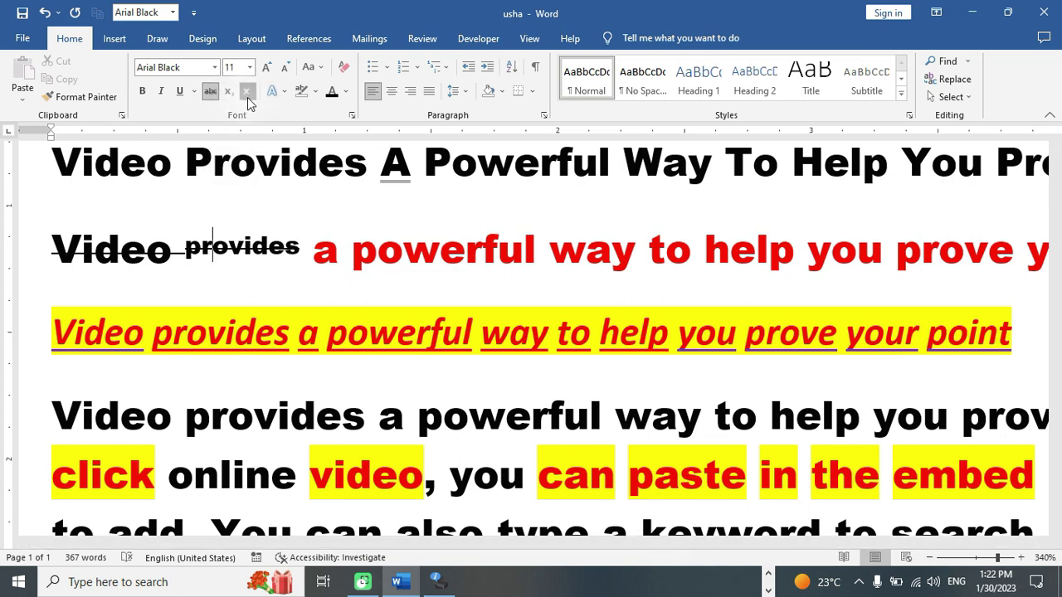
{"action": "left_click", "coordinate": [248, 93]}
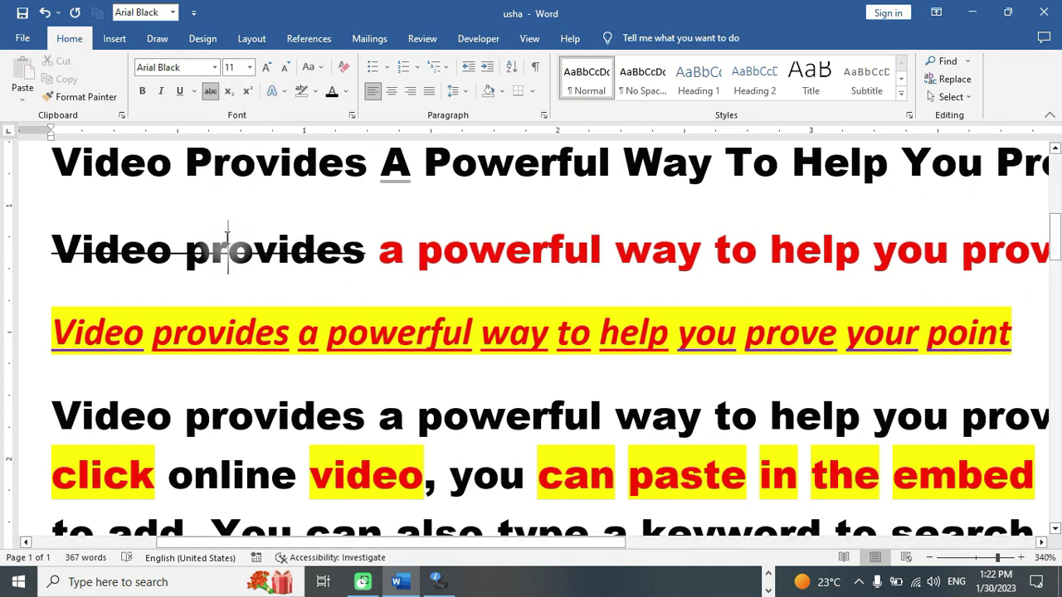
{"action": "left_click_drag", "start_coordinate": [228, 240], "coordinate": [207, 234]}
{"action": "left_click", "coordinate": [208, 234]}
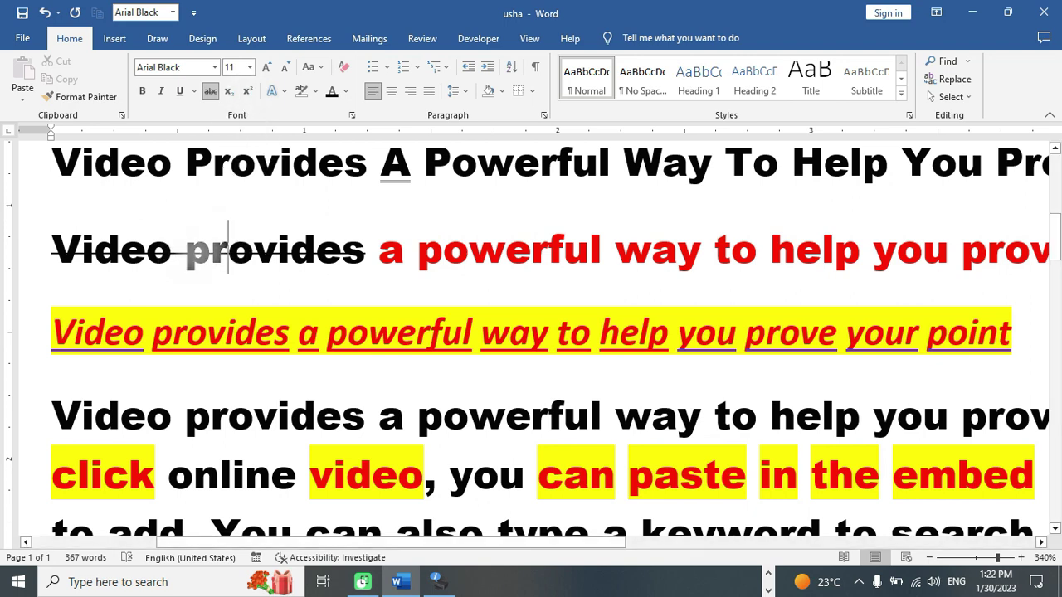
{"action": "left_click", "coordinate": [249, 93]}
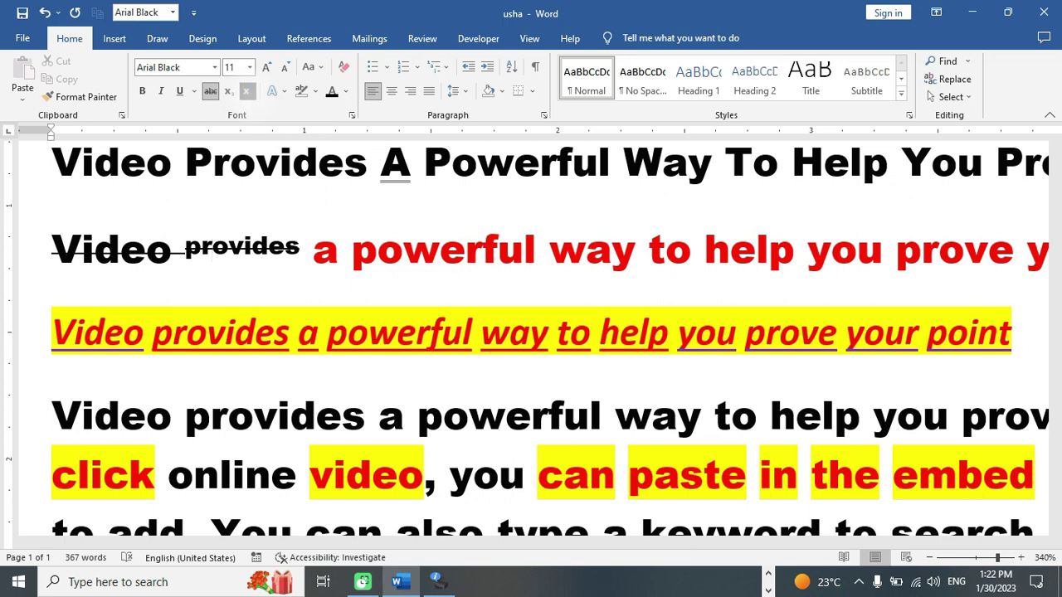
{"action": "type", "text": "th"}
{"action": "left_click_drag", "start_coordinate": [240, 246], "coordinate": [185, 242]}
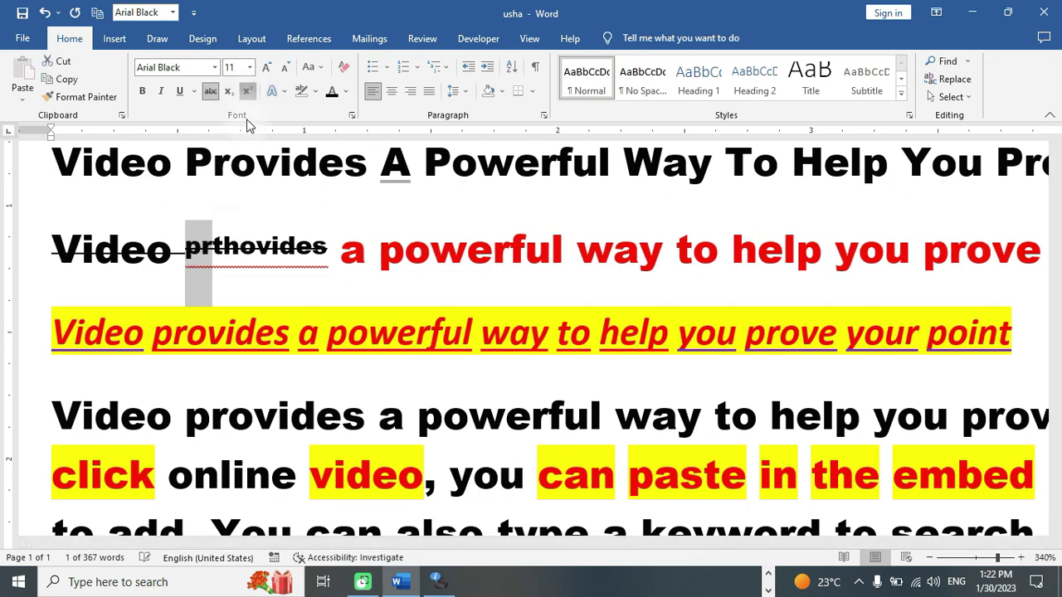
- Return 'pr' to normal size and delete the leftover 'ovides'
{"action": "left_click", "coordinate": [247, 91]}
{"action": "left_click_drag", "start_coordinate": [255, 246], "coordinate": [349, 253]}
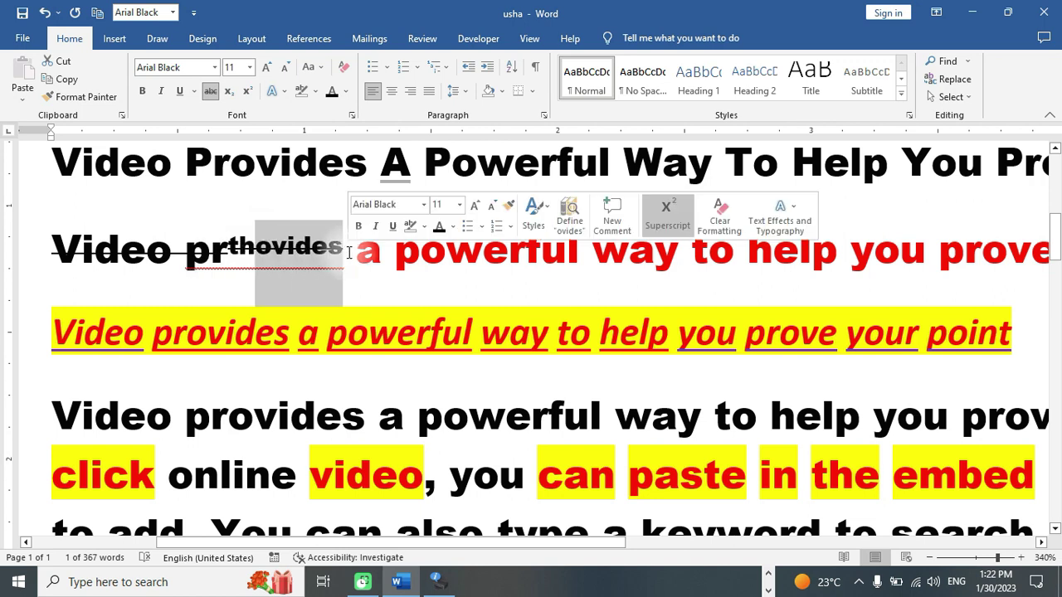
{"action": "key", "text": "Delete"}
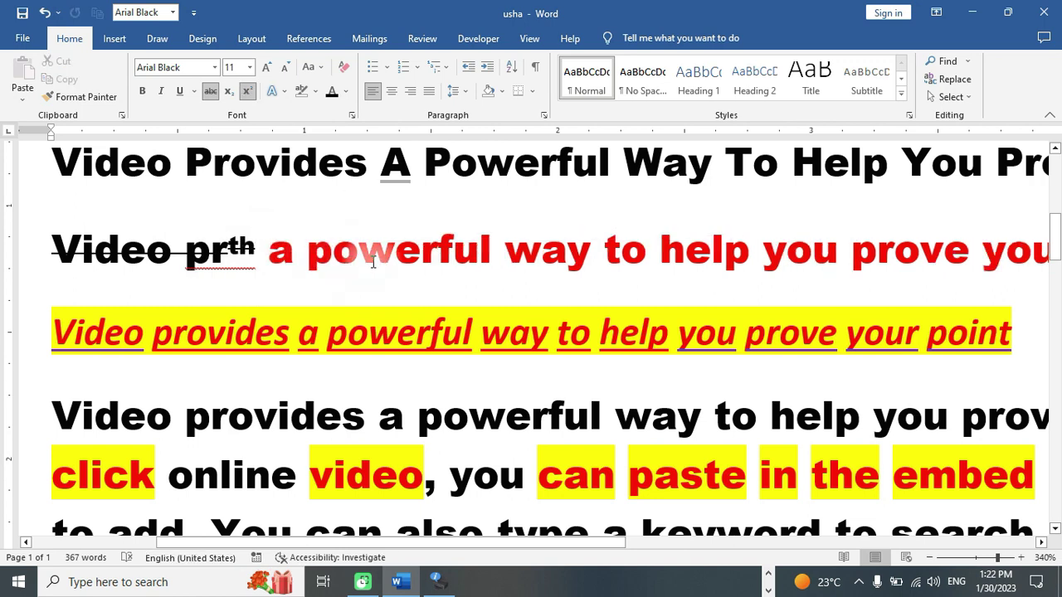
{"action": "left_click_drag", "start_coordinate": [368, 249], "coordinate": [307, 249]}
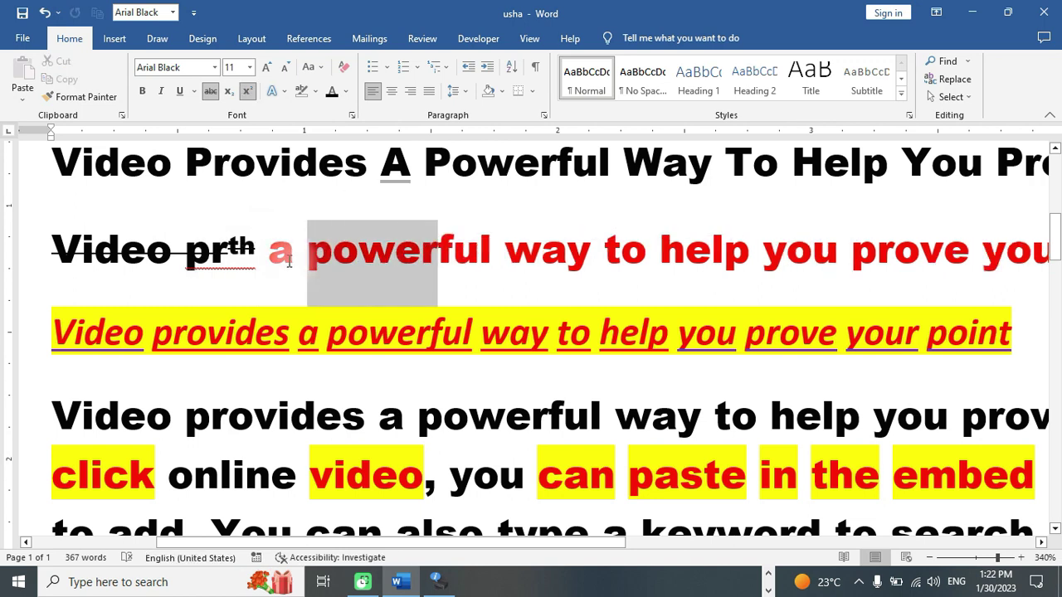
{"action": "left_click", "coordinate": [332, 249]}
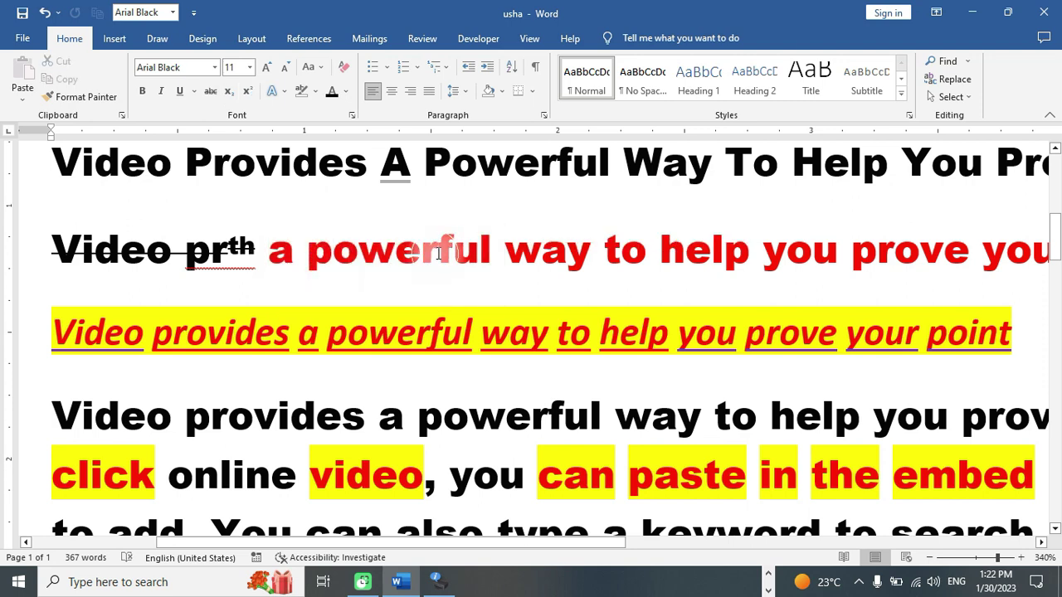
- Make 'ful' in 'powerful' subscript with Ctrl+=, removing the stray plus signs
{"action": "left_click_drag", "start_coordinate": [438, 254], "coordinate": [491, 254]}
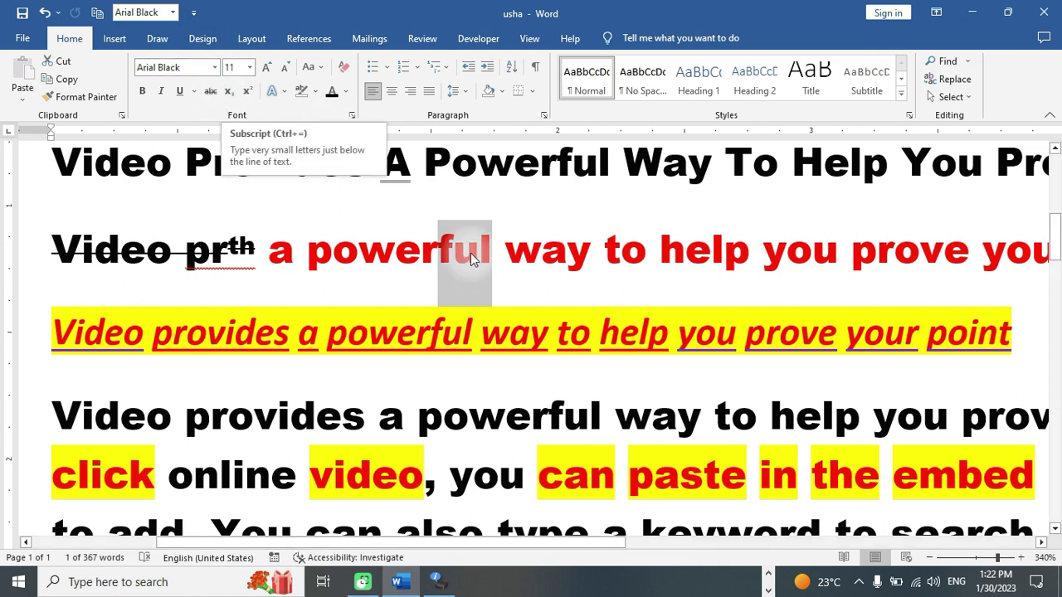
{"action": "key", "text": "ctrl+equal"}
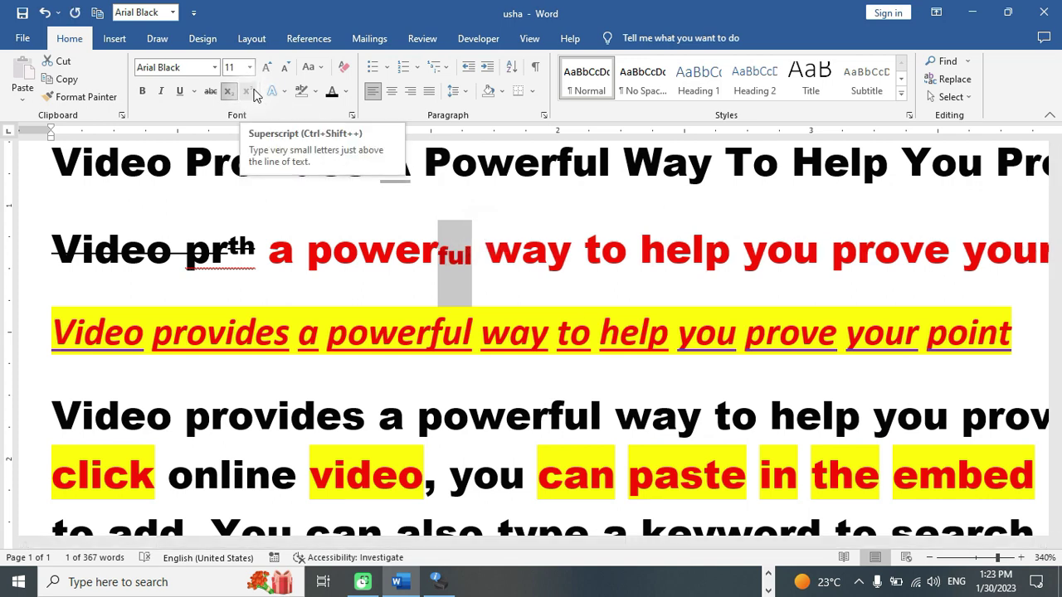
{"action": "key", "text": "Left"}
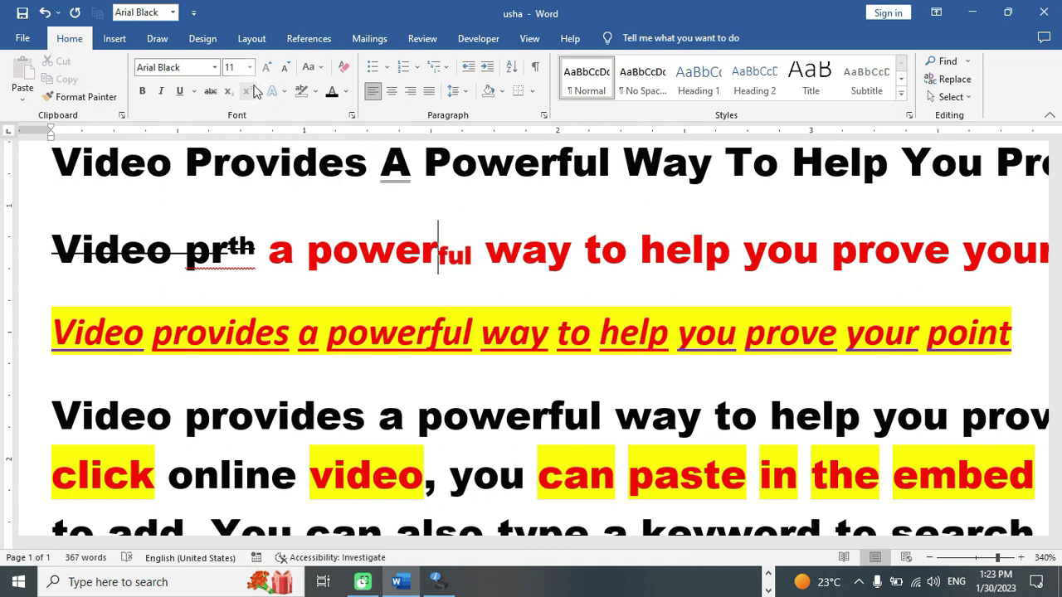
{"action": "type", "text": "+"}
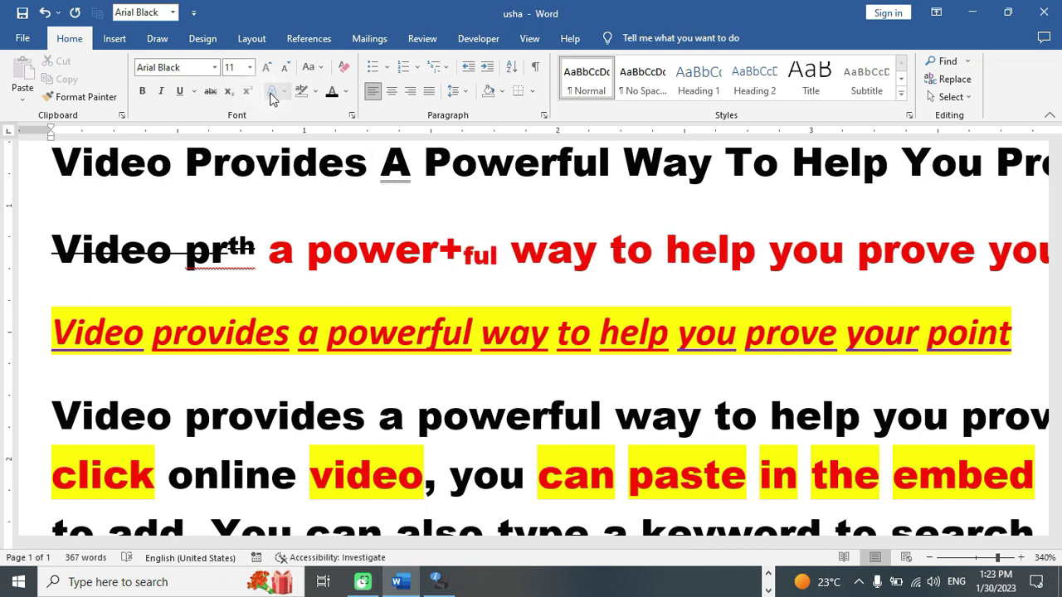
{"action": "key", "text": "BackSpace"}
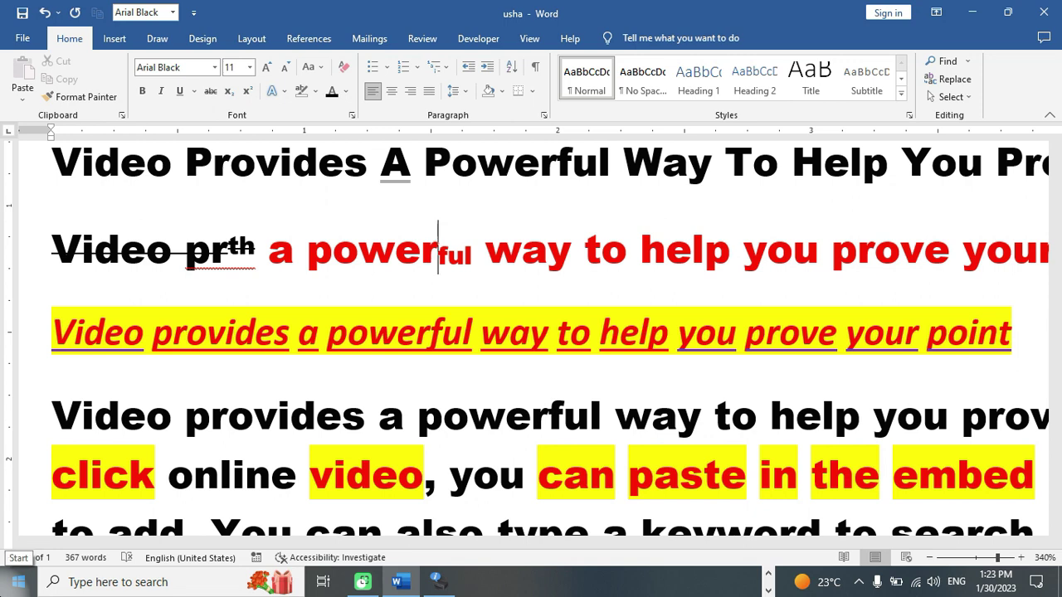
{"action": "key", "text": "ctrl+shift+plus"}
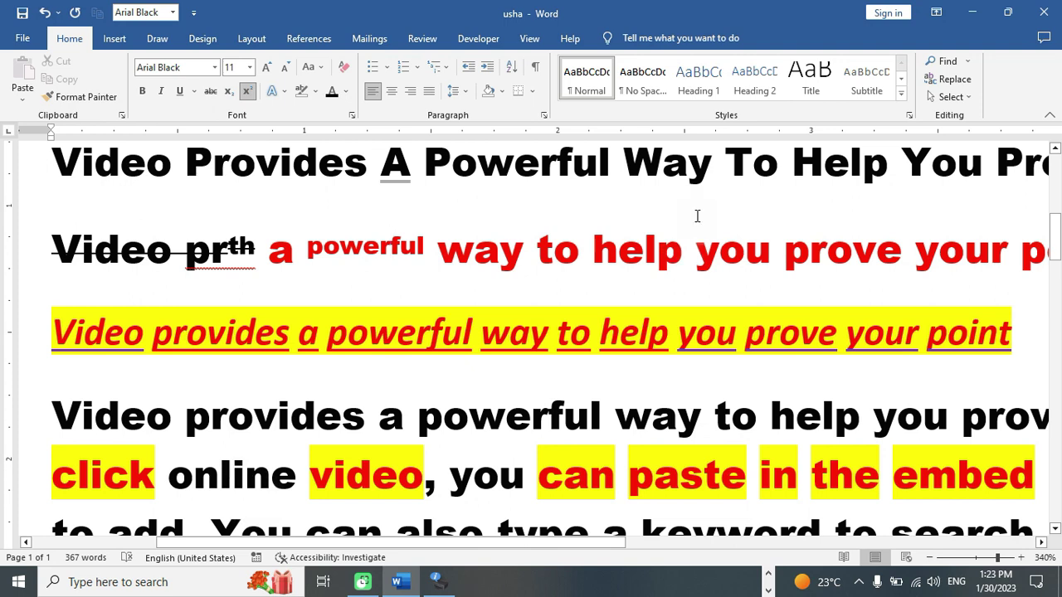
{"action": "key", "text": "ctrl+equal"}
{"action": "type", "text": "+"}
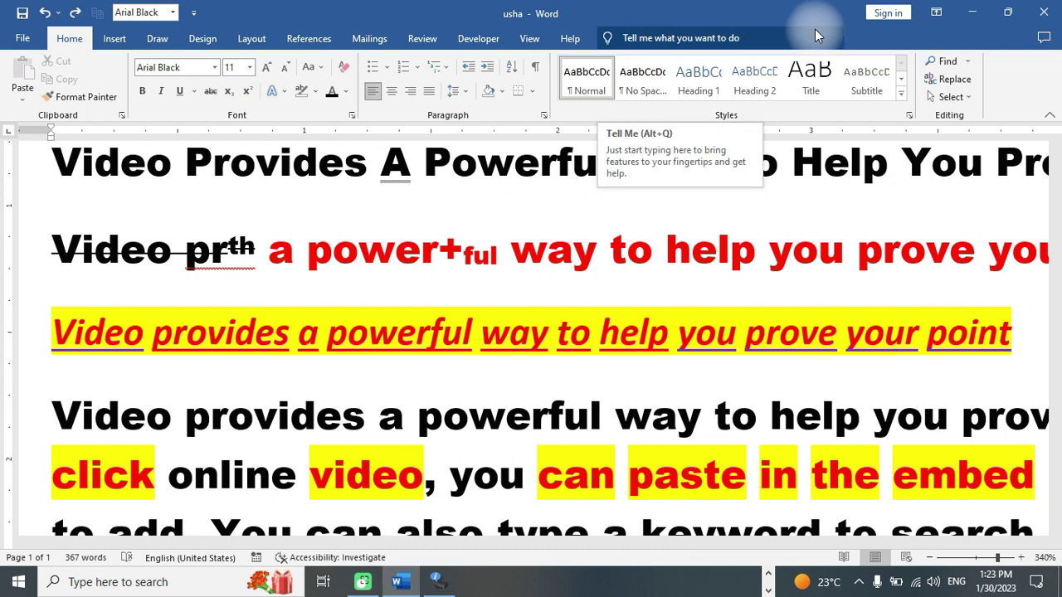
{"action": "key", "text": "BackSpace"}
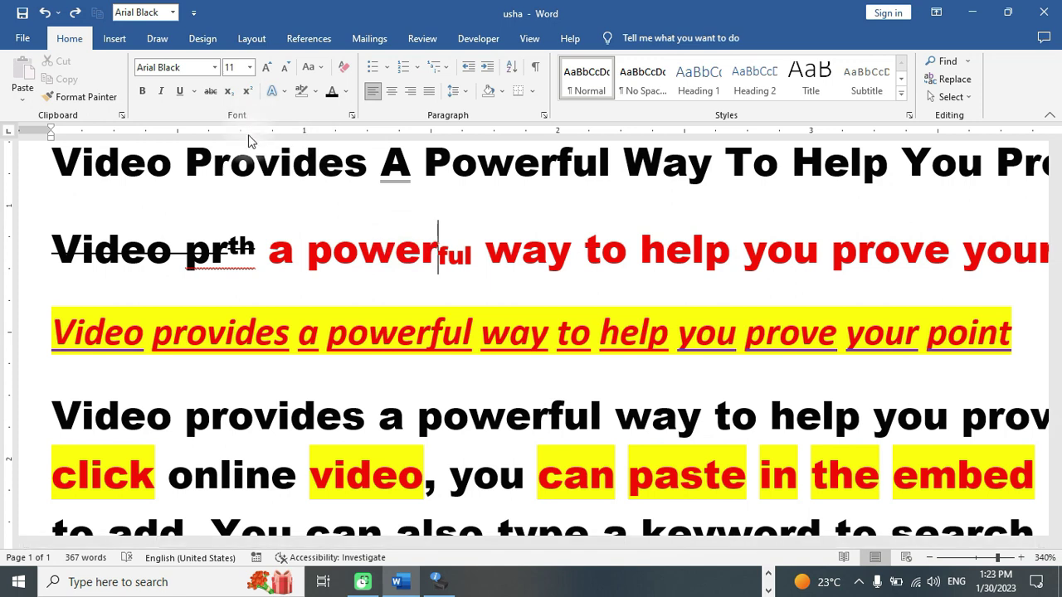
- Switch 'ful' in 'powerful' from Subscript to Superscript in the Font dialog
{"action": "left_click_drag", "start_coordinate": [438, 254], "coordinate": [472, 254]}
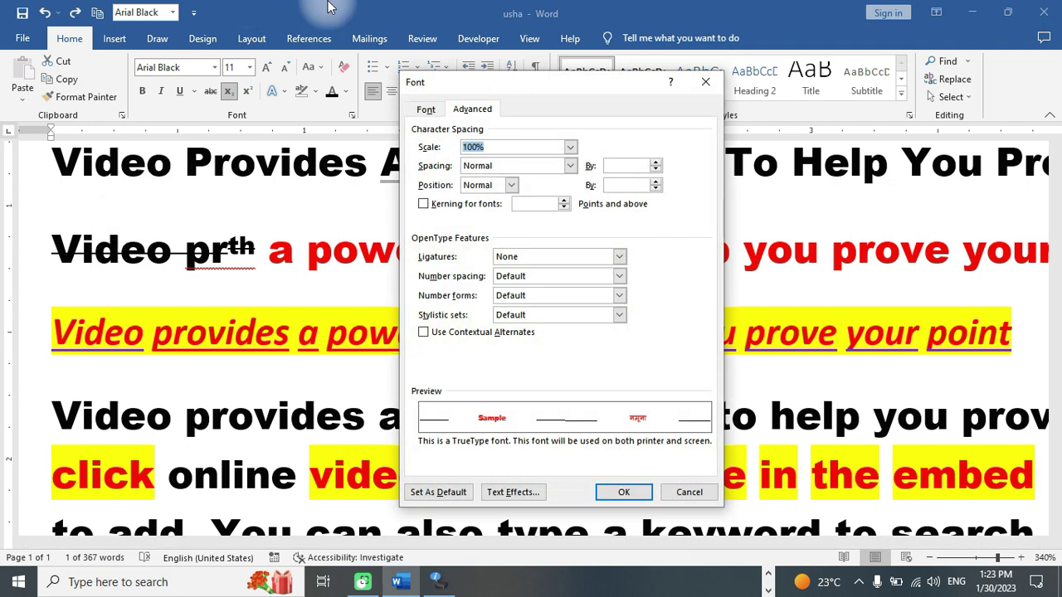
{"action": "left_click", "coordinate": [423, 112]}
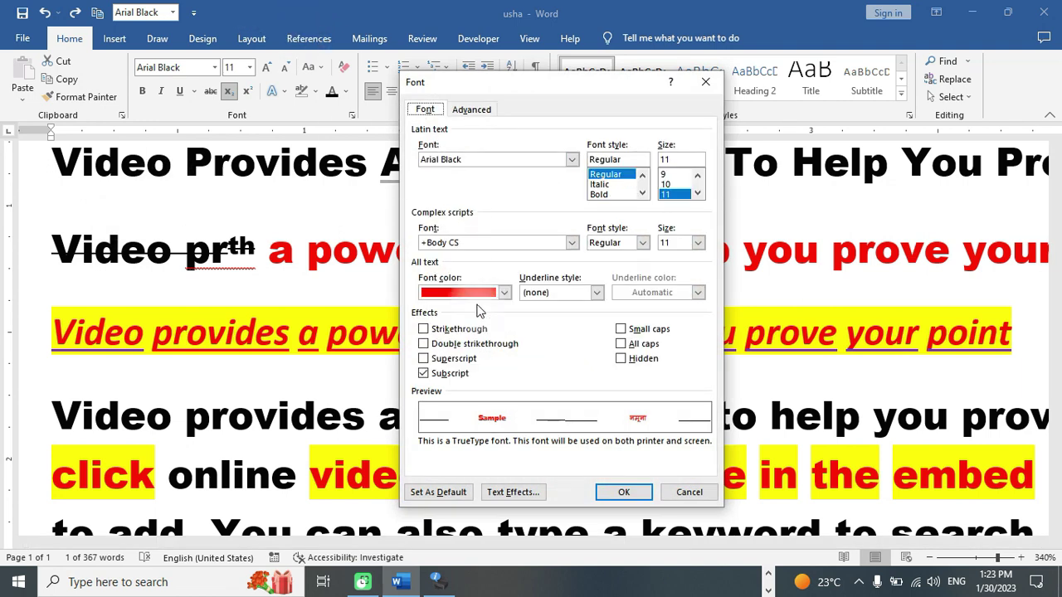
{"action": "left_click", "coordinate": [424, 358]}
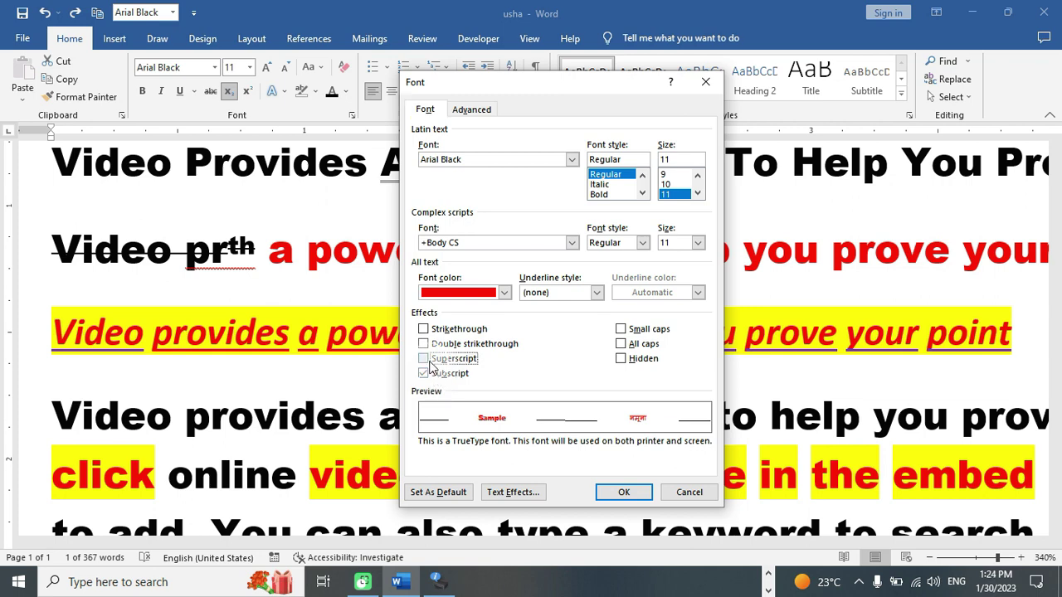
{"action": "left_click", "coordinate": [624, 493]}
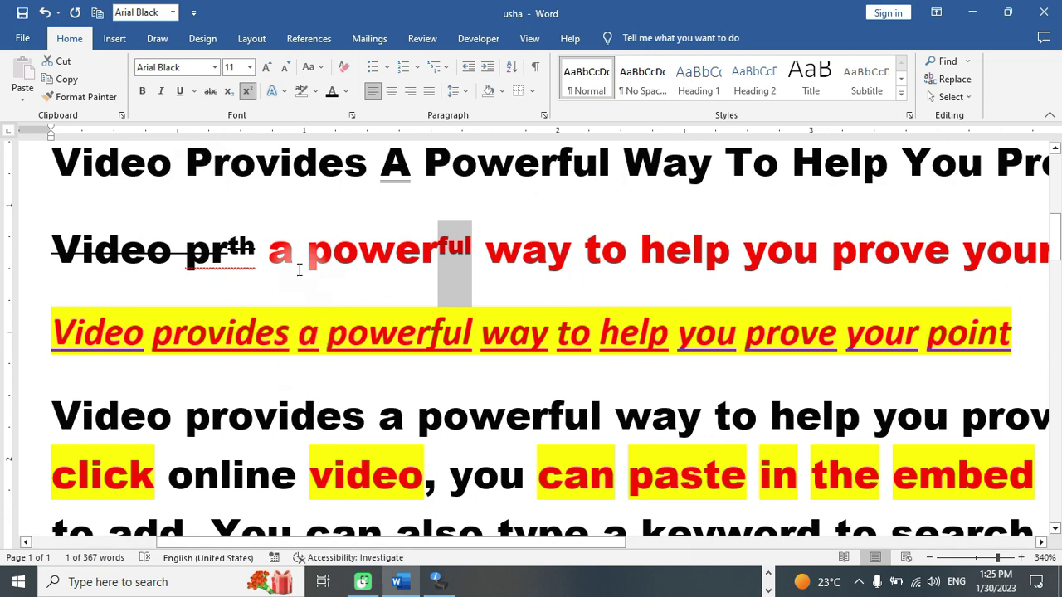
- Type '1st' on the empty top line and set its 'st' as superscript
{"action": "key", "text": "ctrl+z"}
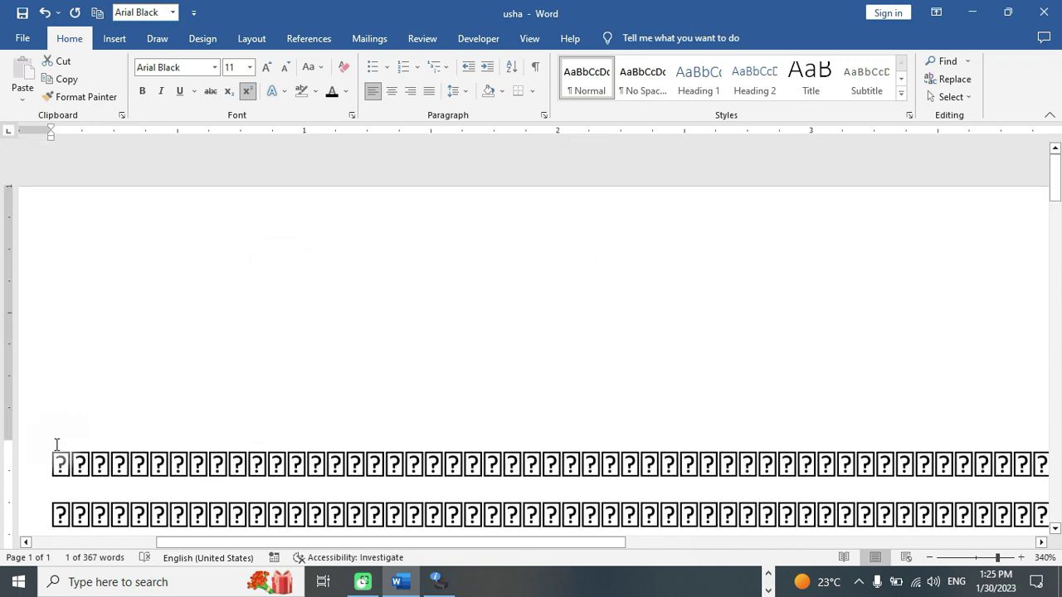
{"action": "left_click", "coordinate": [55, 462]}
{"action": "left_click", "coordinate": [55, 458]}
{"action": "scroll", "coordinate": [66, 385], "scroll_direction": "down", "scroll_amount": 1}
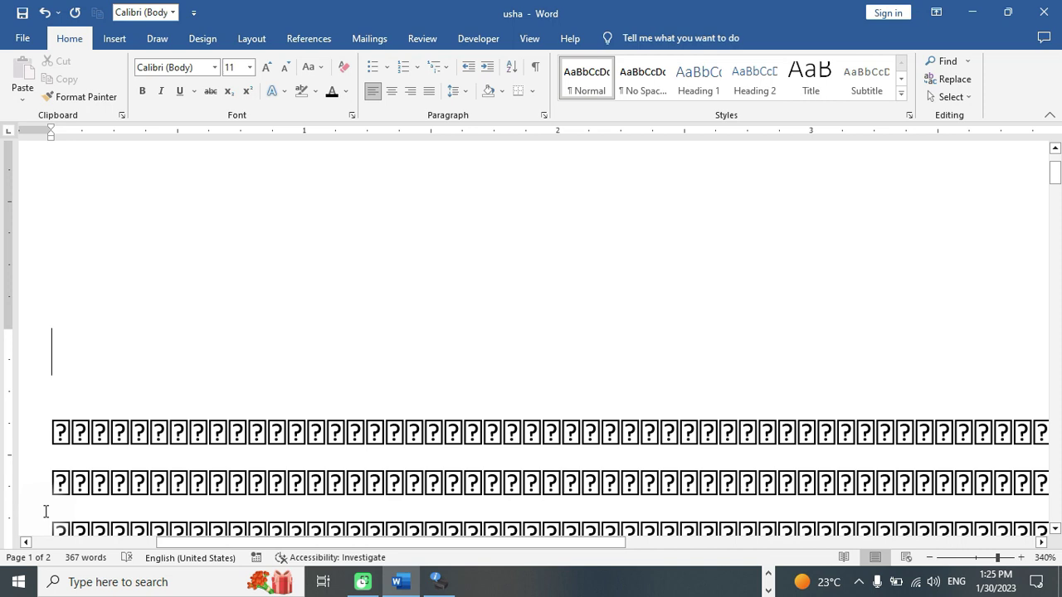
{"action": "type", "text": "1"}
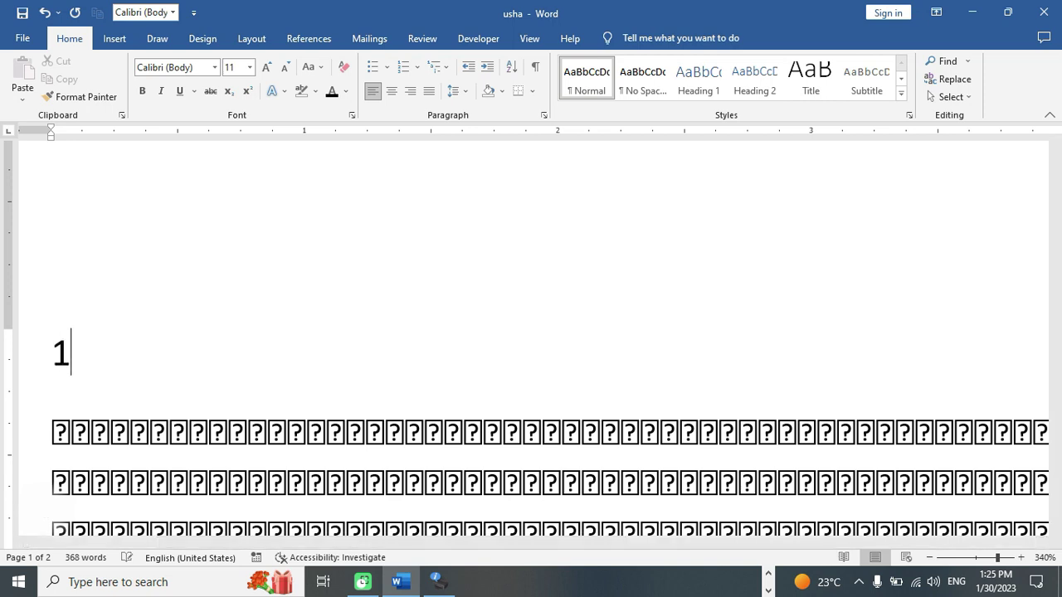
{"action": "type", "text": "st"}
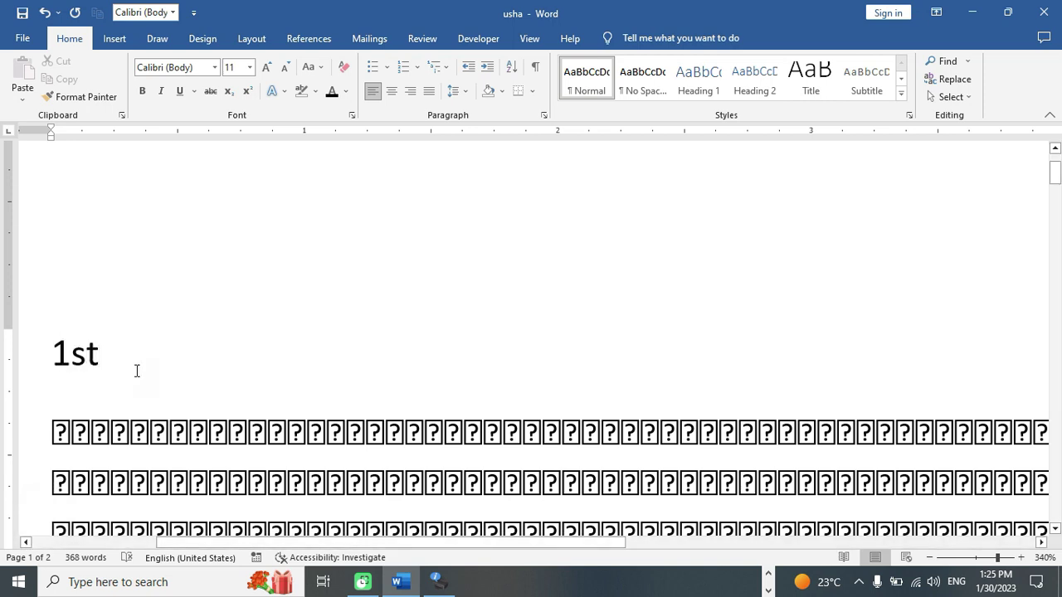
{"action": "key", "text": "BackSpace"}
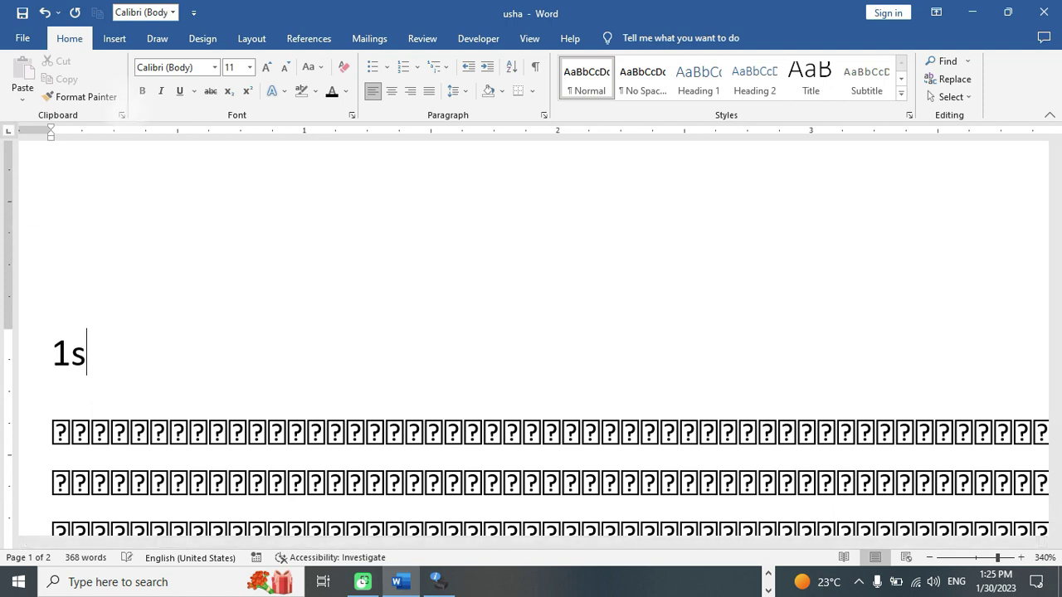
{"action": "key", "text": "BackSpace"}
{"action": "type", "text": "st"}
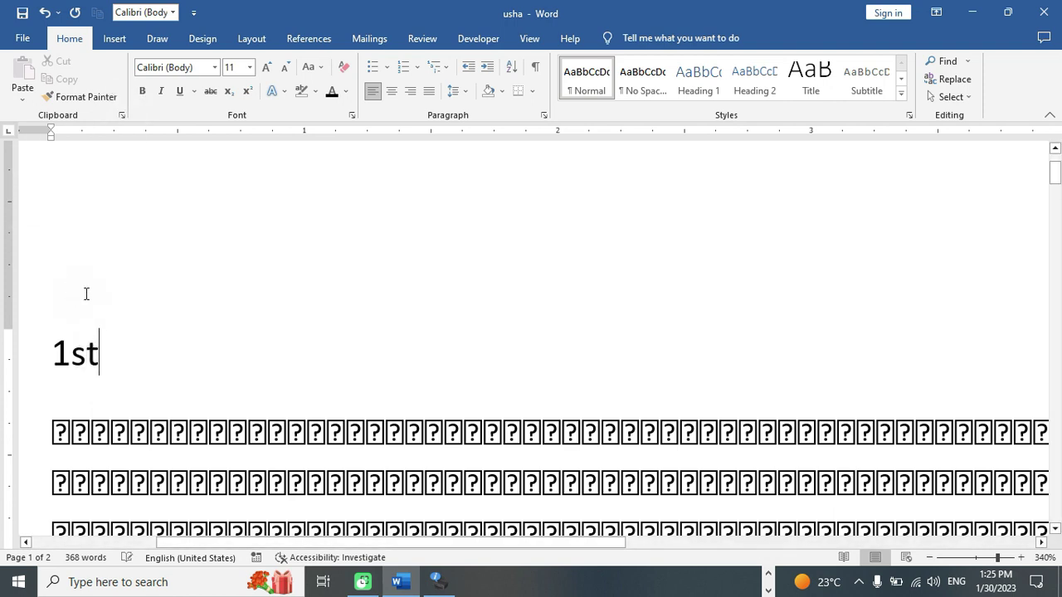
{"action": "left_click_drag", "start_coordinate": [106, 356], "coordinate": [72, 356]}
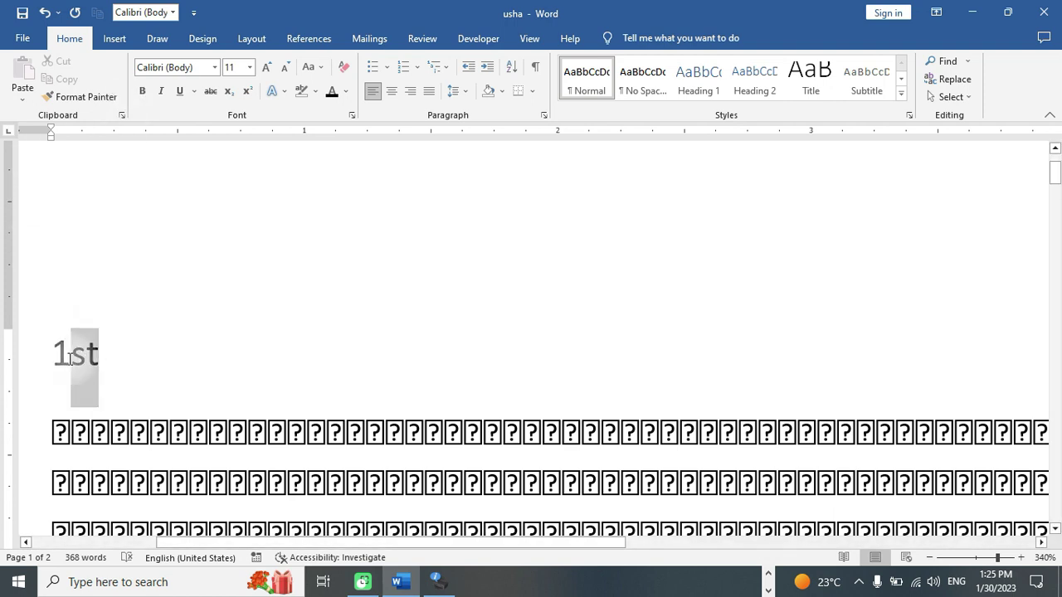
{"action": "left_click", "coordinate": [247, 92]}
{"action": "left_click", "coordinate": [108, 376]}
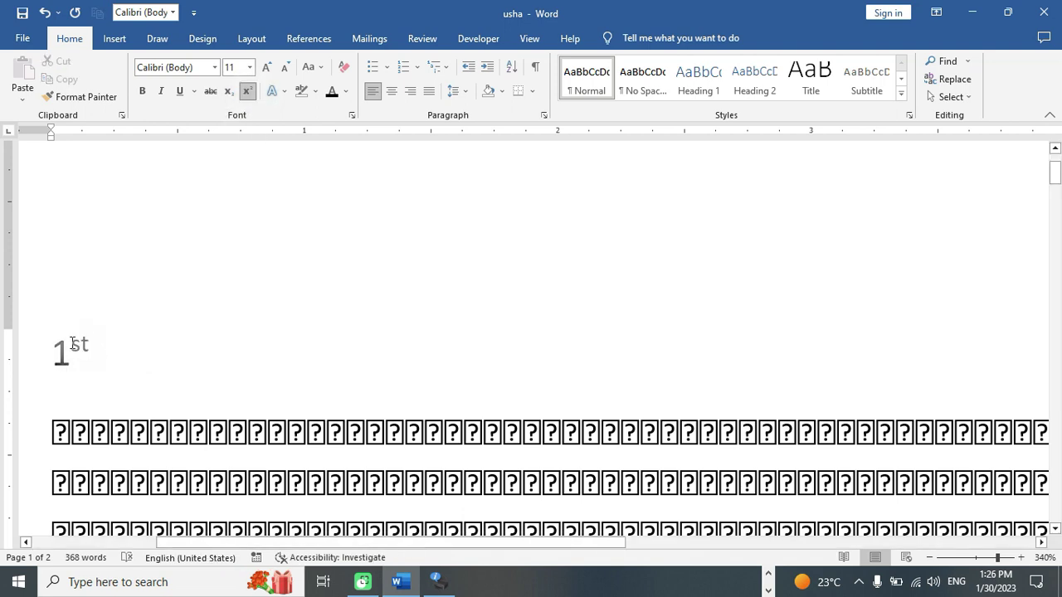
{"action": "left_click_drag", "start_coordinate": [72, 348], "coordinate": [89, 345]}
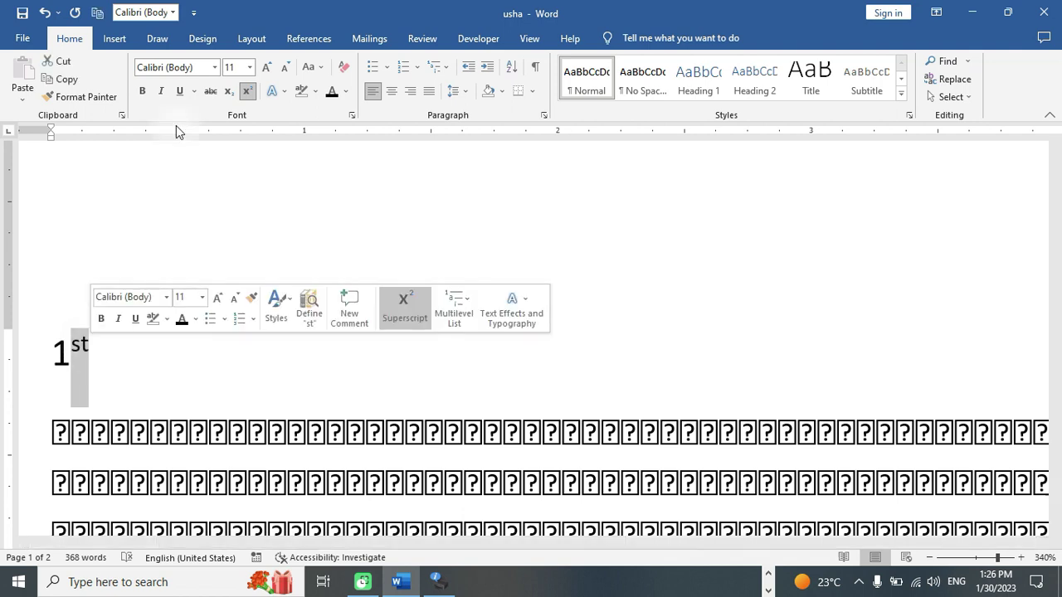
- Type CO2 after '1st' and make the 2 a subscript
{"action": "left_click", "coordinate": [146, 368]}
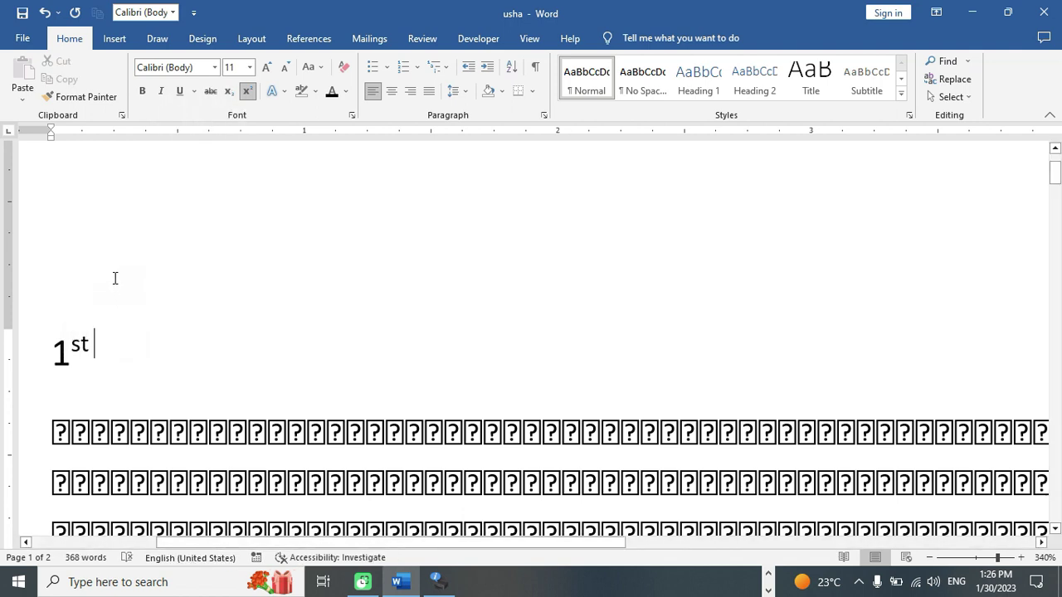
{"action": "type", "text": "C"}
{"action": "type", "text": "O"}
{"action": "type", "text": "2"}
{"action": "left_click_drag", "start_coordinate": [138, 345], "coordinate": [126, 345]}
{"action": "left_click", "coordinate": [229, 90]}
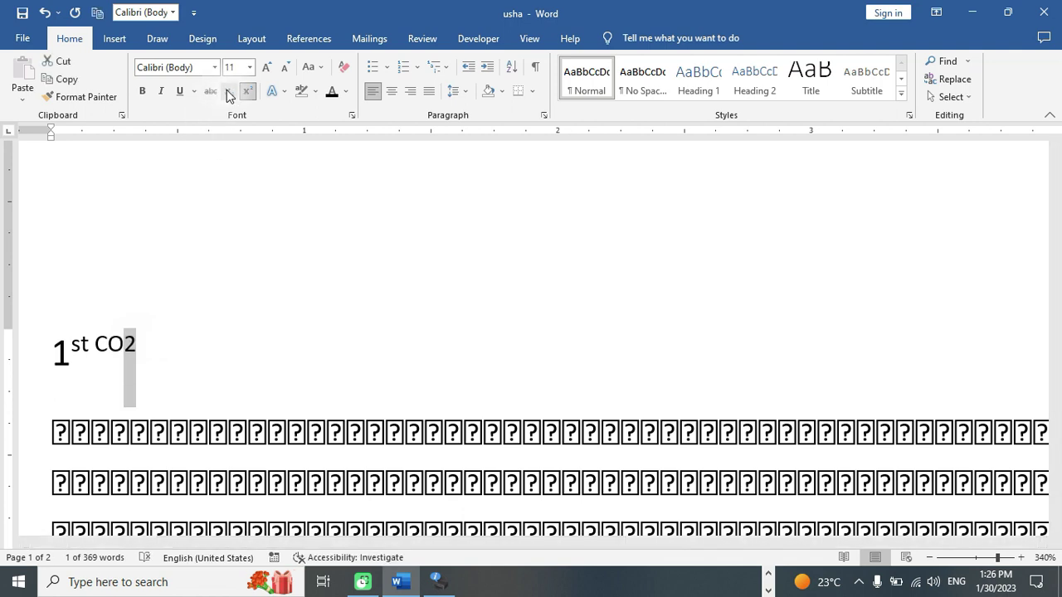
{"action": "left_click", "coordinate": [189, 375]}
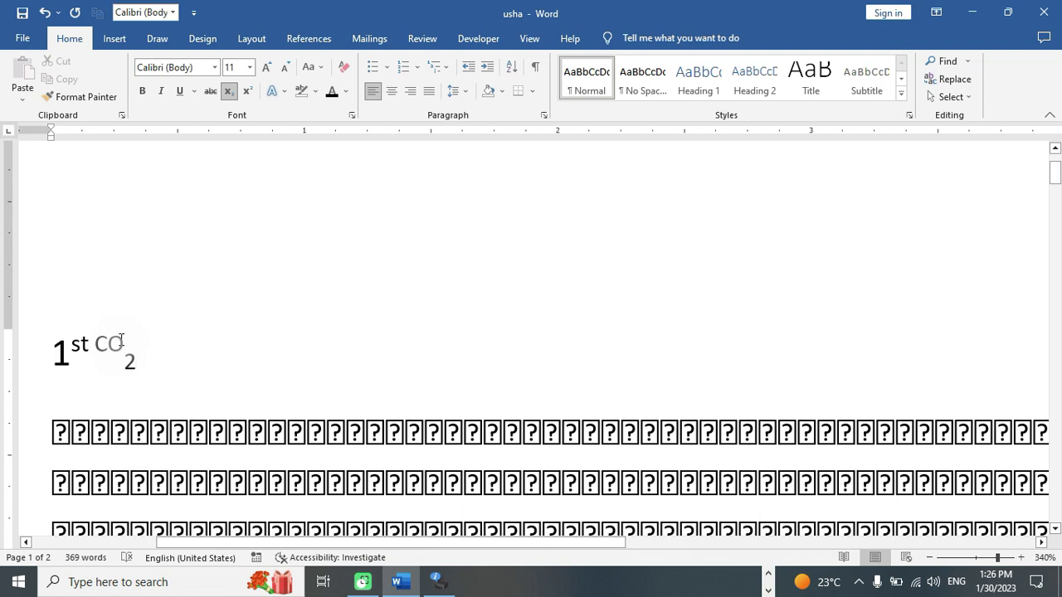
- Turn off superscript on the letters CO so they return to normal size
{"action": "left_click_drag", "start_coordinate": [133, 356], "coordinate": [97, 348]}
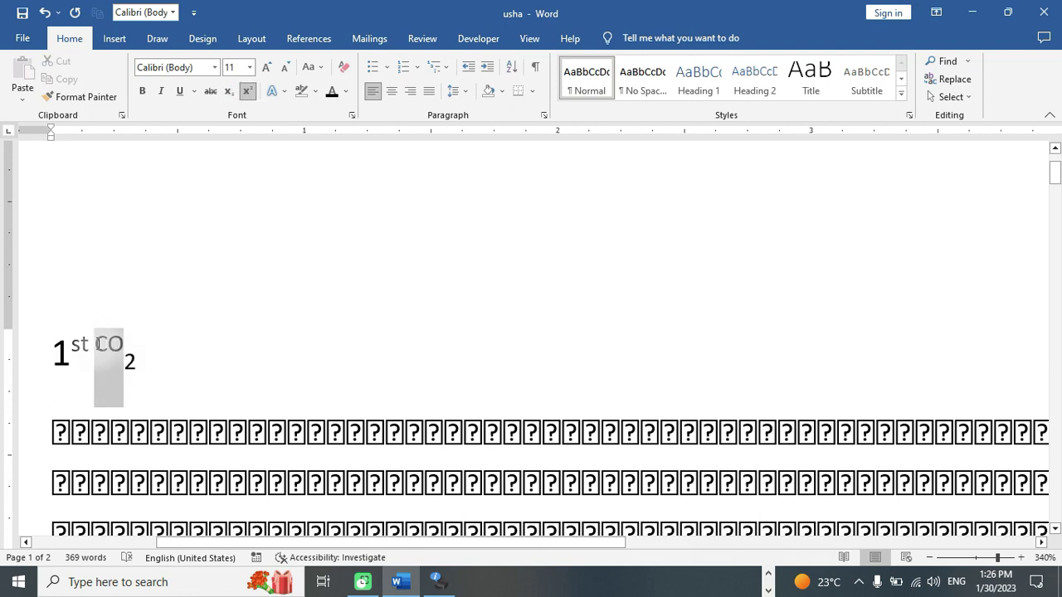
{"action": "left_click", "coordinate": [247, 92]}
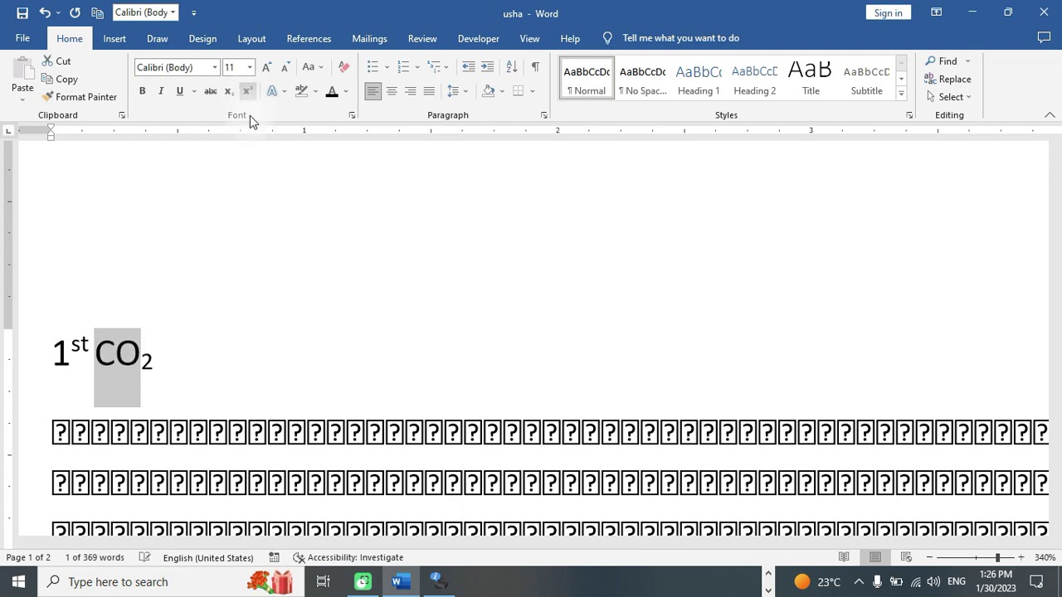
{"action": "left_click", "coordinate": [164, 360]}
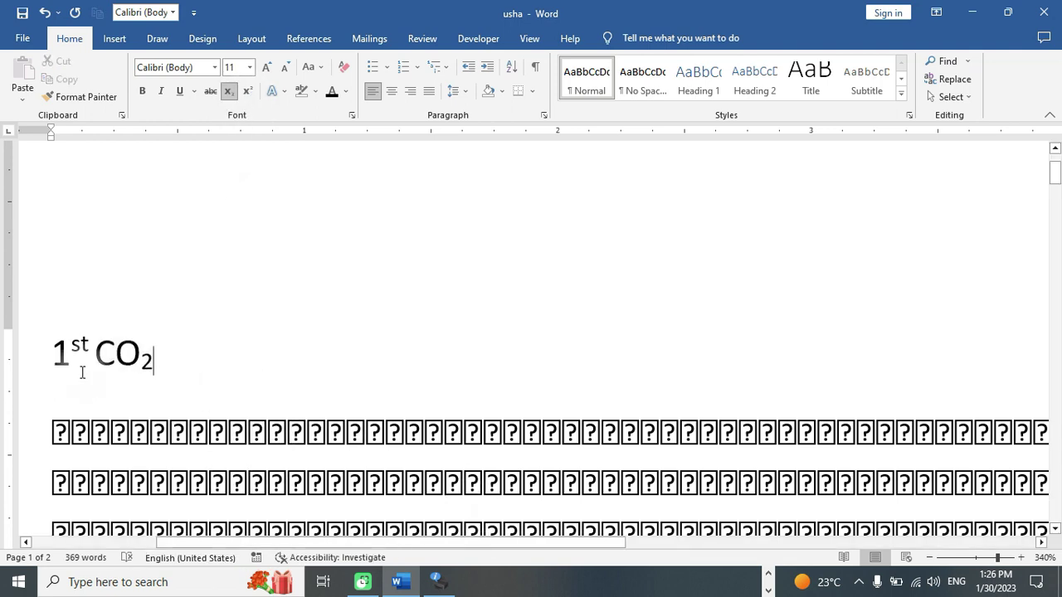
{"action": "left_click_drag", "start_coordinate": [137, 363], "coordinate": [94, 358]}
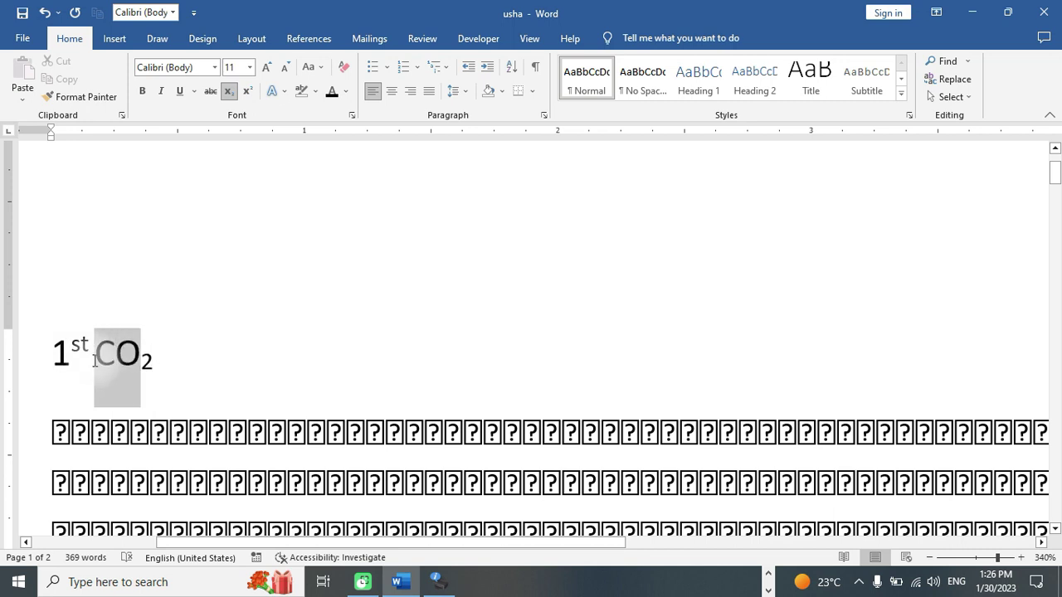
{"action": "left_click", "coordinate": [117, 362]}
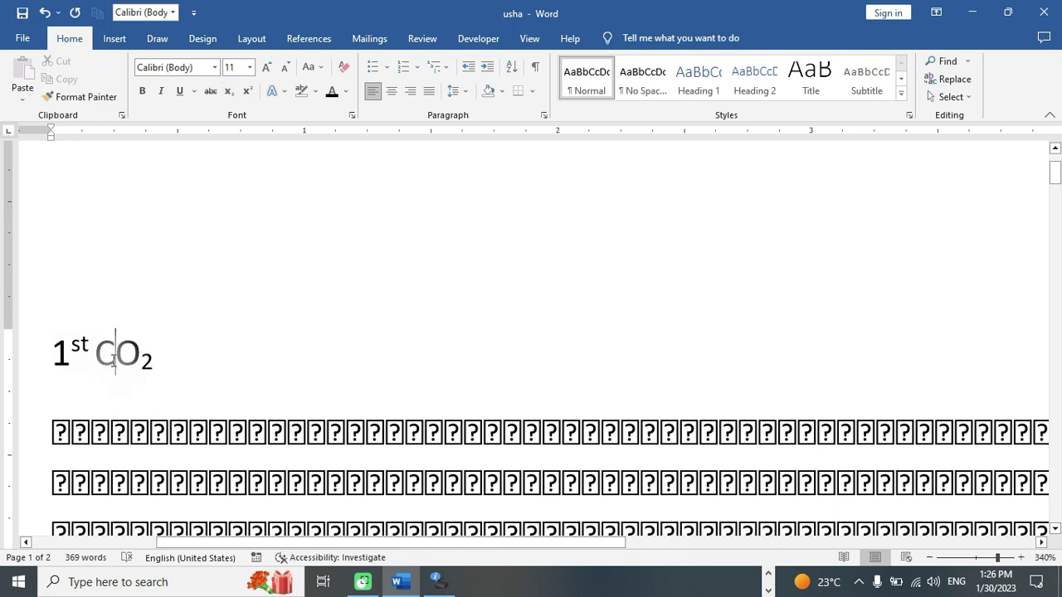
{"action": "left_click", "coordinate": [146, 353]}
{"action": "key", "text": "ctrl+shift+equal"}
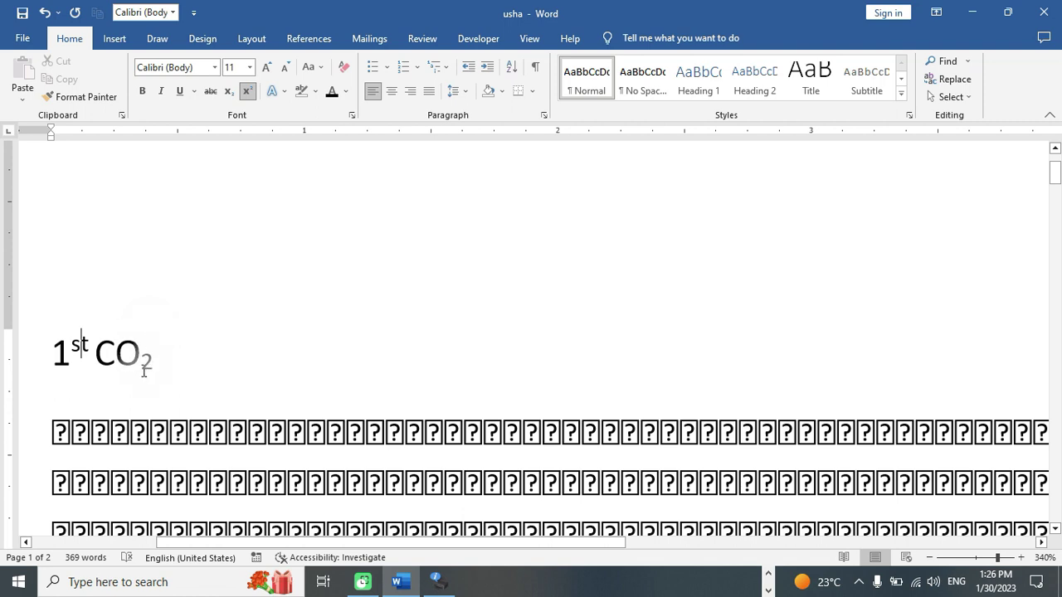
{"action": "left_click", "coordinate": [143, 365]}
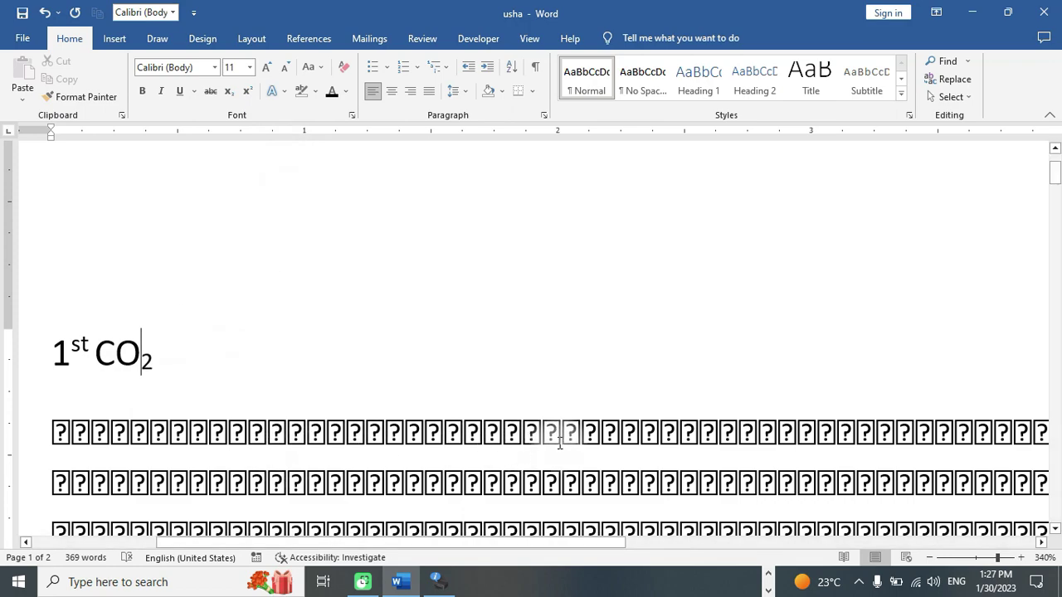
- Apply the Gradient Fill: Blue text effect to the paragraph from 'click' to 'document.'
{"action": "scroll", "coordinate": [171, 335], "scroll_direction": "down", "scroll_amount": 5}
{"action": "scroll", "coordinate": [218, 315], "scroll_direction": "down", "scroll_amount": 5}
{"action": "scroll", "coordinate": [297, 306], "scroll_direction": "down", "scroll_amount": 5}
{"action": "scroll", "coordinate": [343, 328], "scroll_direction": "up", "scroll_amount": 3}
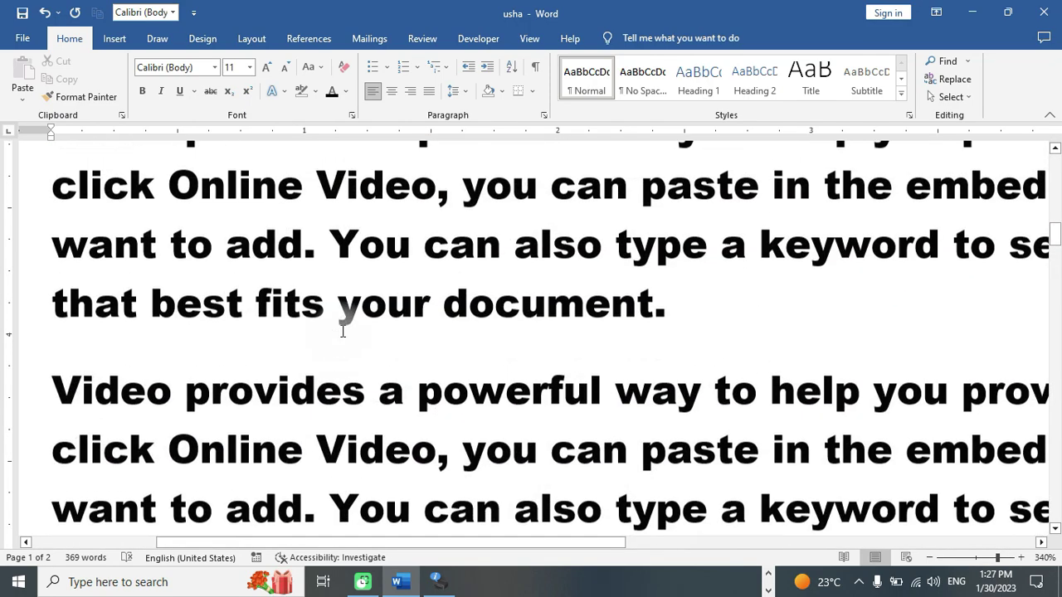
{"action": "scroll", "coordinate": [344, 332], "scroll_direction": "down", "scroll_amount": 4, "text": "ctrl"}
{"action": "scroll", "coordinate": [343, 332], "scroll_direction": "down", "scroll_amount": 5, "text": "ctrl"}
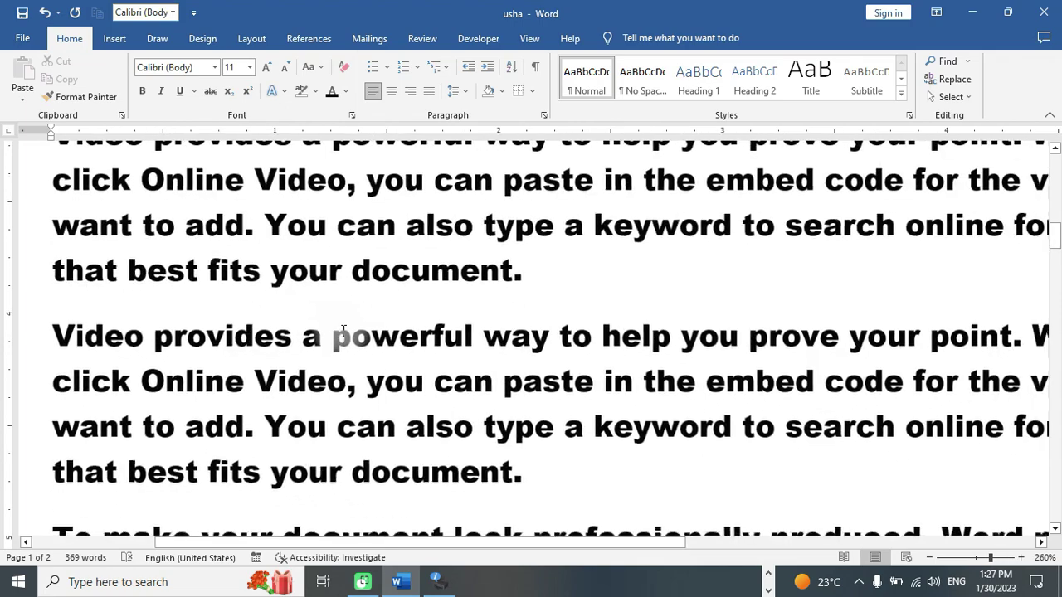
{"action": "scroll", "coordinate": [344, 332], "scroll_direction": "down", "scroll_amount": 3, "text": "ctrl"}
{"action": "scroll", "coordinate": [343, 332], "scroll_direction": "up", "scroll_amount": 3}
{"action": "scroll", "coordinate": [344, 332], "scroll_direction": "up", "scroll_amount": 2}
{"action": "scroll", "coordinate": [344, 332], "scroll_direction": "down", "scroll_amount": 3}
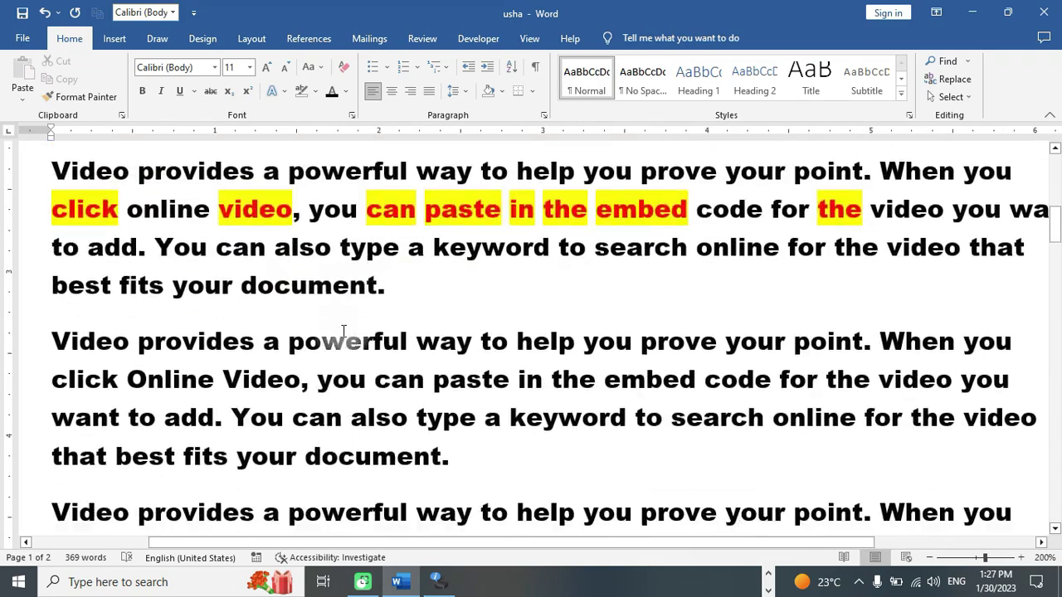
{"action": "scroll", "coordinate": [344, 332], "scroll_direction": "down", "scroll_amount": 1}
{"action": "scroll", "coordinate": [343, 328], "scroll_direction": "down", "scroll_amount": 6, "text": "ctrl"}
{"action": "scroll", "coordinate": [343, 329], "scroll_direction": "up", "scroll_amount": 3}
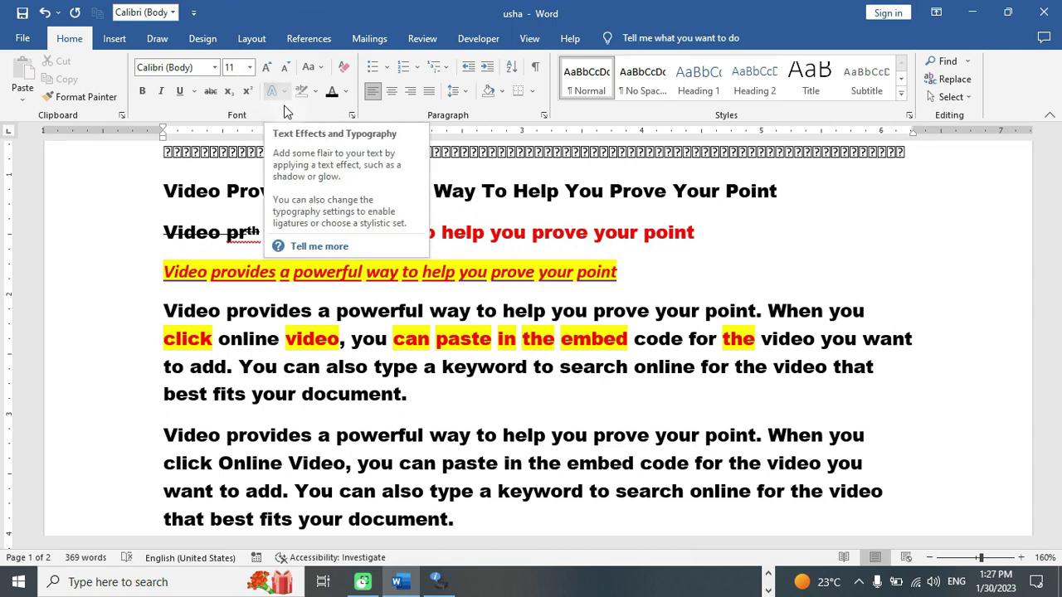
{"action": "mouse_move", "coordinate": [383, 395]}
{"action": "left_mouse_down"}
{"action": "mouse_move", "coordinate": [413, 400]}
{"action": "mouse_move", "coordinate": [166, 337]}
{"action": "left_mouse_up"}
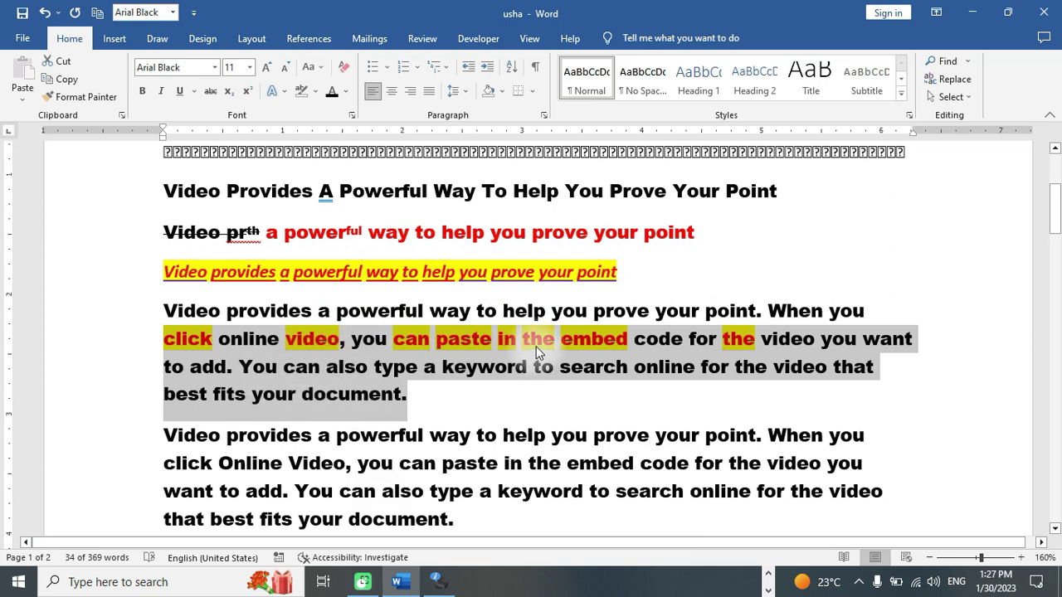
{"action": "left_click", "coordinate": [285, 89]}
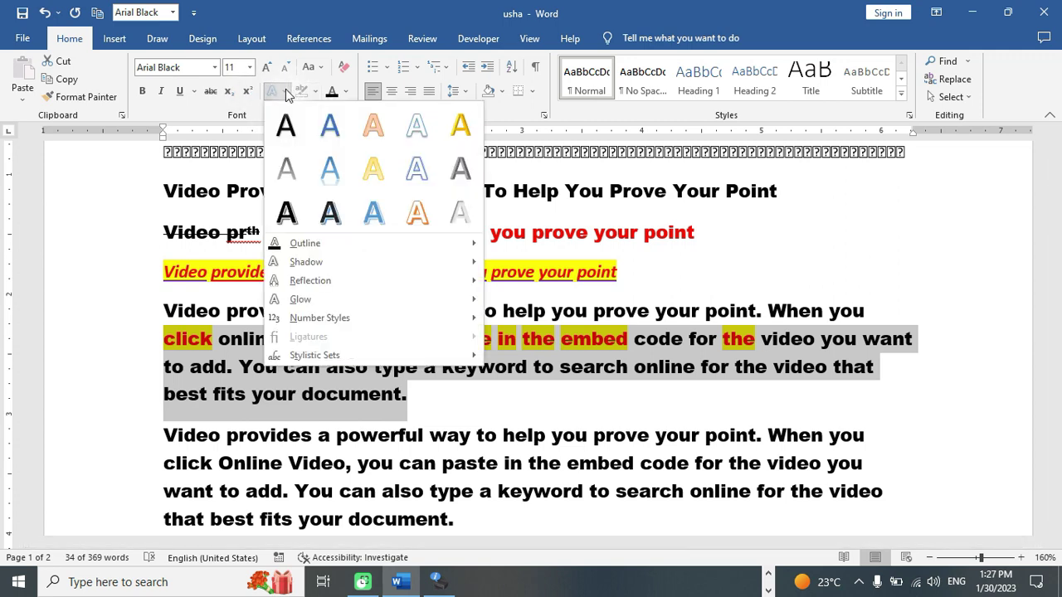
{"action": "left_click", "coordinate": [329, 166]}
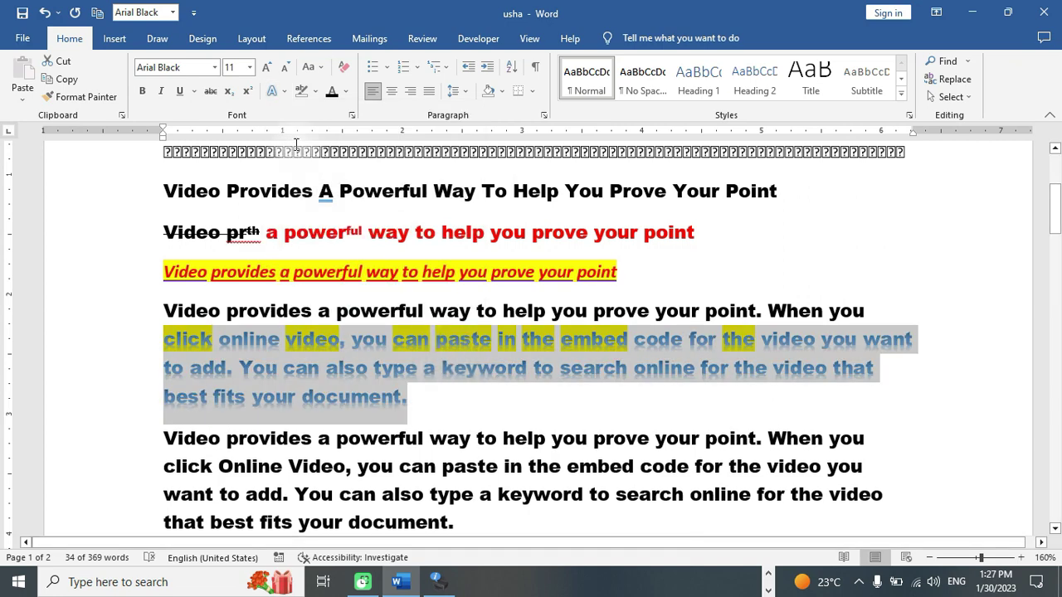
- Give the blue paragraph text an outline colour from Text Effects
{"action": "left_click", "coordinate": [285, 91]}
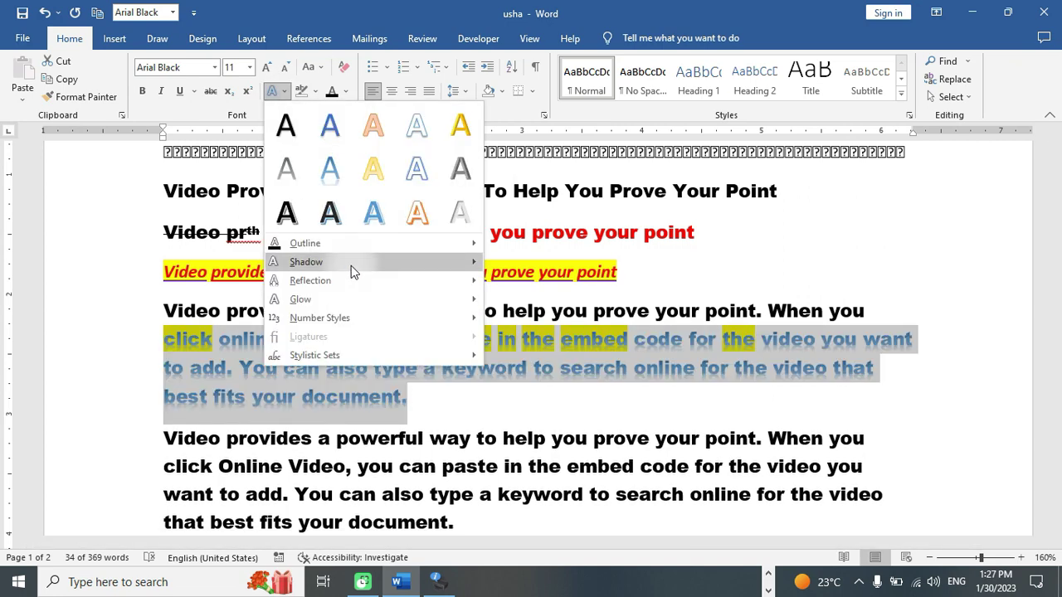
{"action": "mouse_move", "coordinate": [361, 242]}
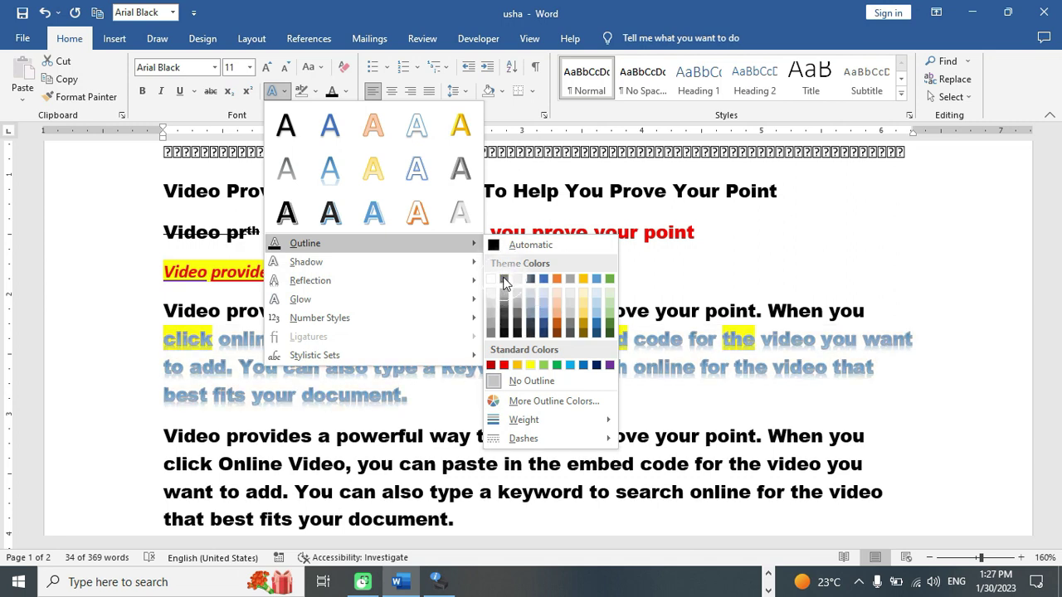
{"action": "left_click", "coordinate": [490, 279]}
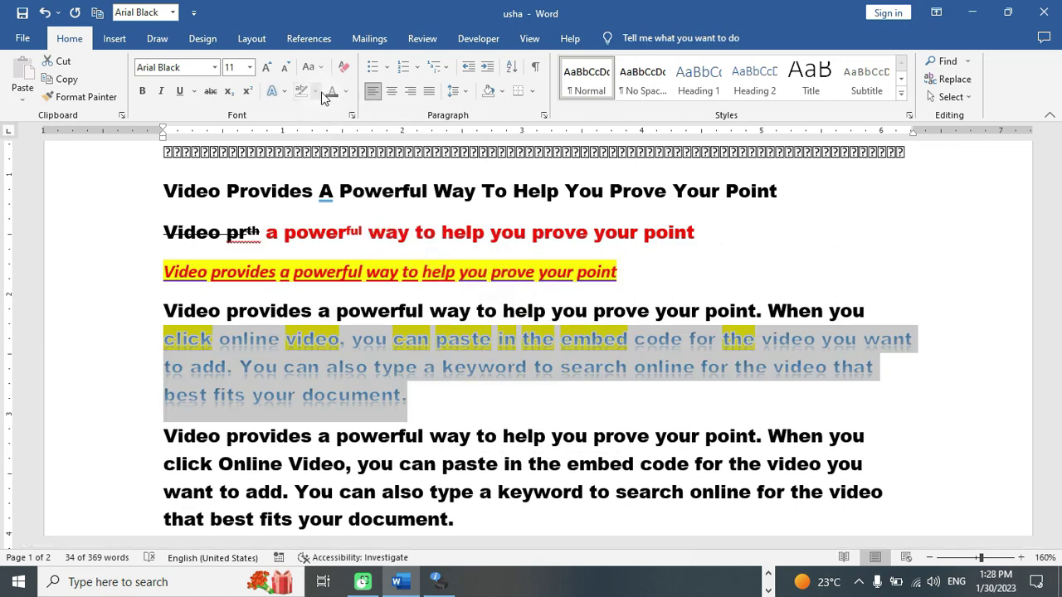
{"action": "left_click", "coordinate": [287, 93]}
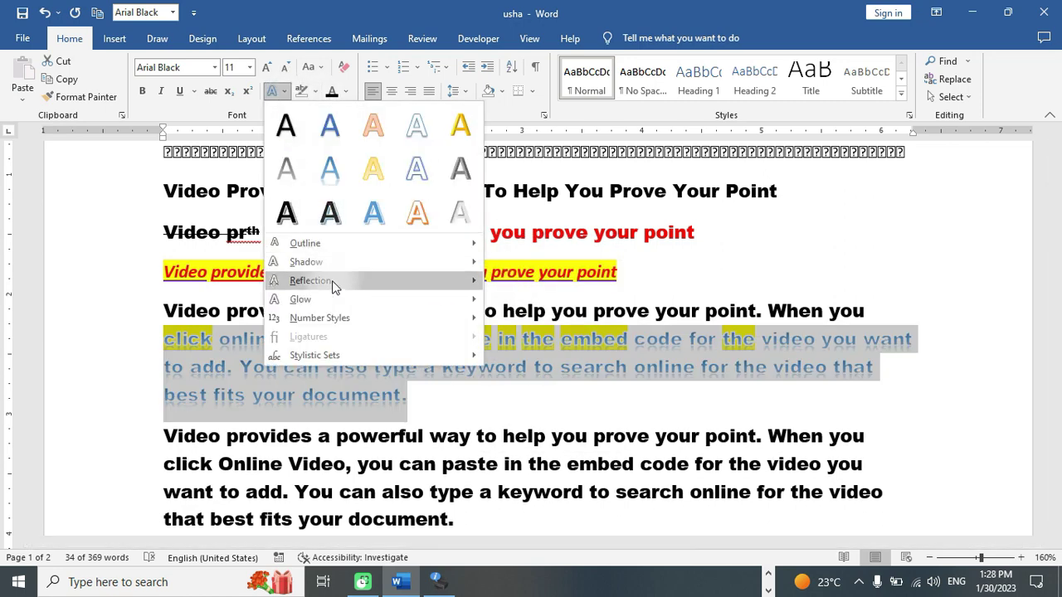
{"action": "mouse_move", "coordinate": [332, 281]}
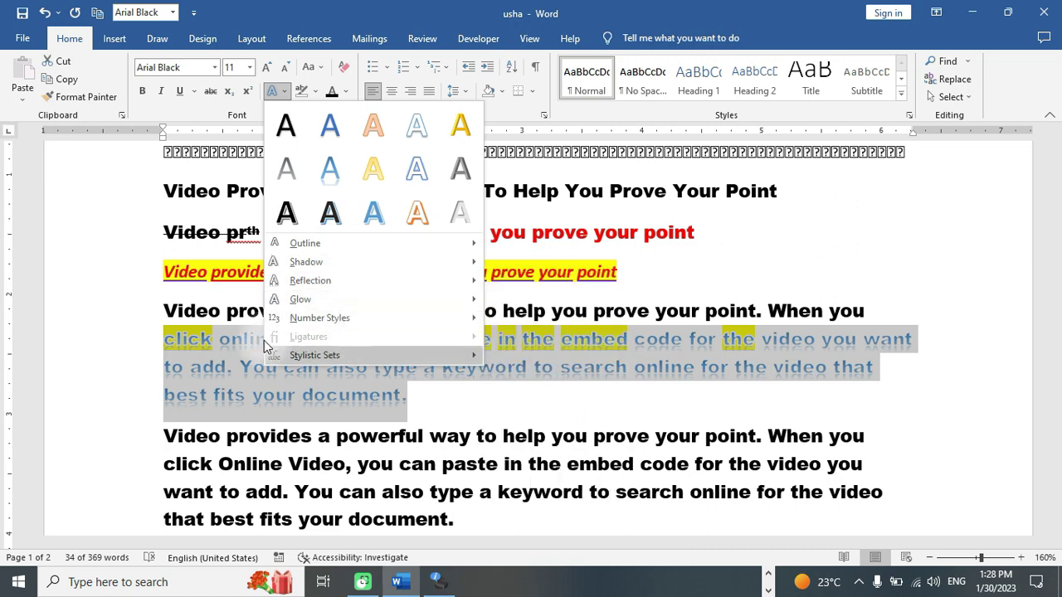
{"action": "left_click", "coordinate": [243, 377]}
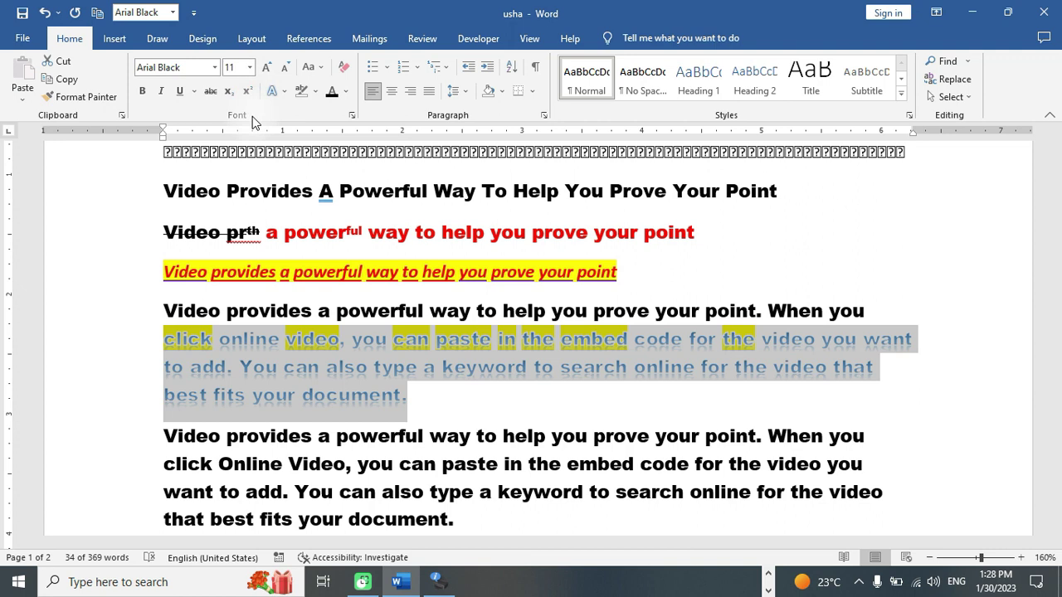
{"action": "left_click", "coordinate": [482, 272]}
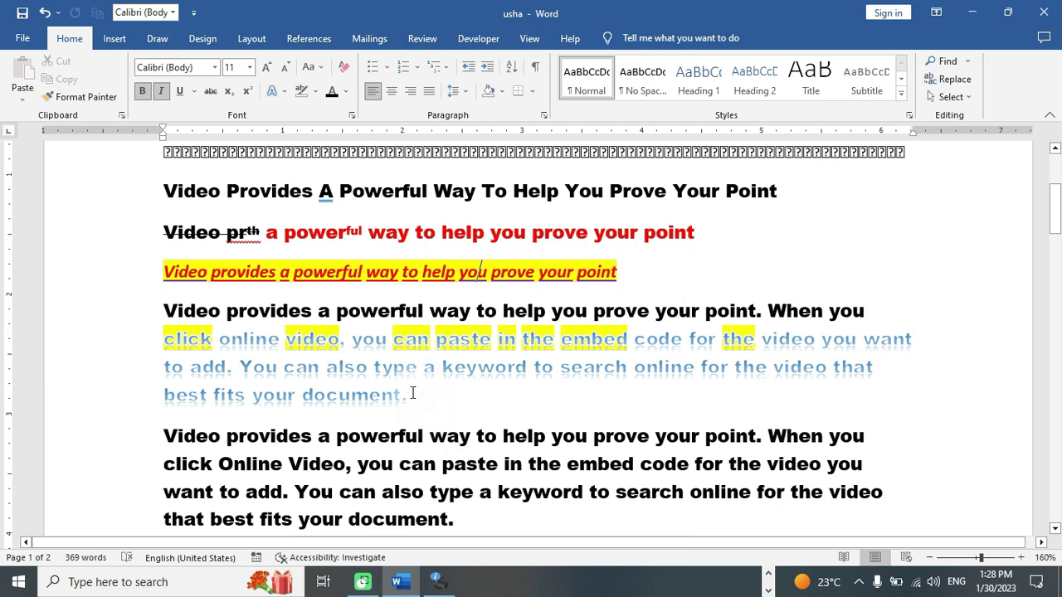
- Apply a Red text highlight to 'example, you can add a matching' in the cover-page paragraph
{"action": "mouse_move", "coordinate": [407, 396]}
{"action": "left_mouse_down"}
{"action": "mouse_move", "coordinate": [268, 344]}
{"action": "mouse_move", "coordinate": [235, 401]}
{"action": "left_mouse_up"}
{"action": "left_click", "coordinate": [236, 401]}
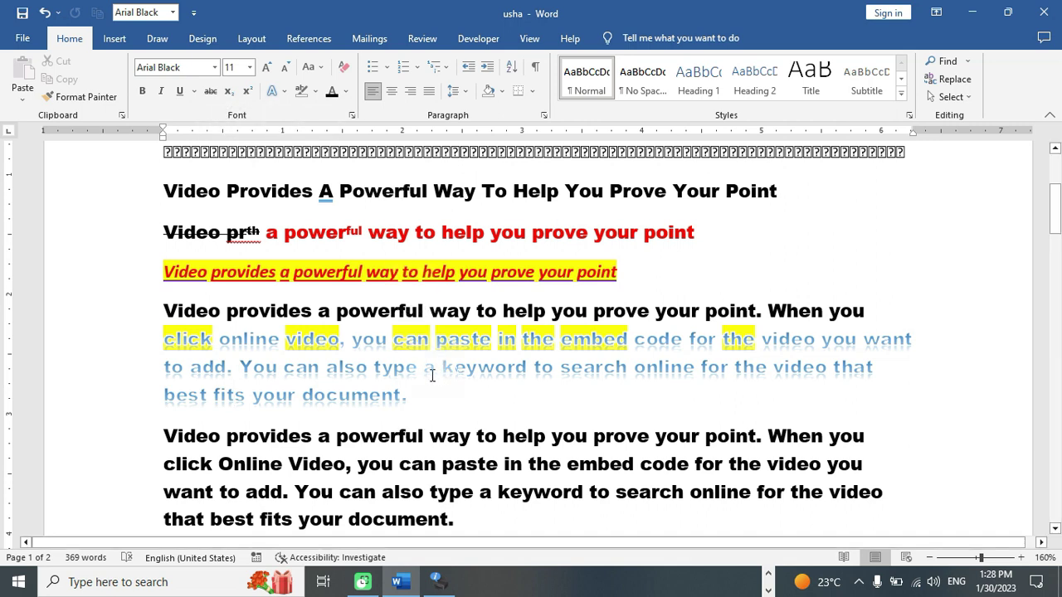
{"action": "left_click_drag", "start_coordinate": [441, 365], "coordinate": [288, 374]}
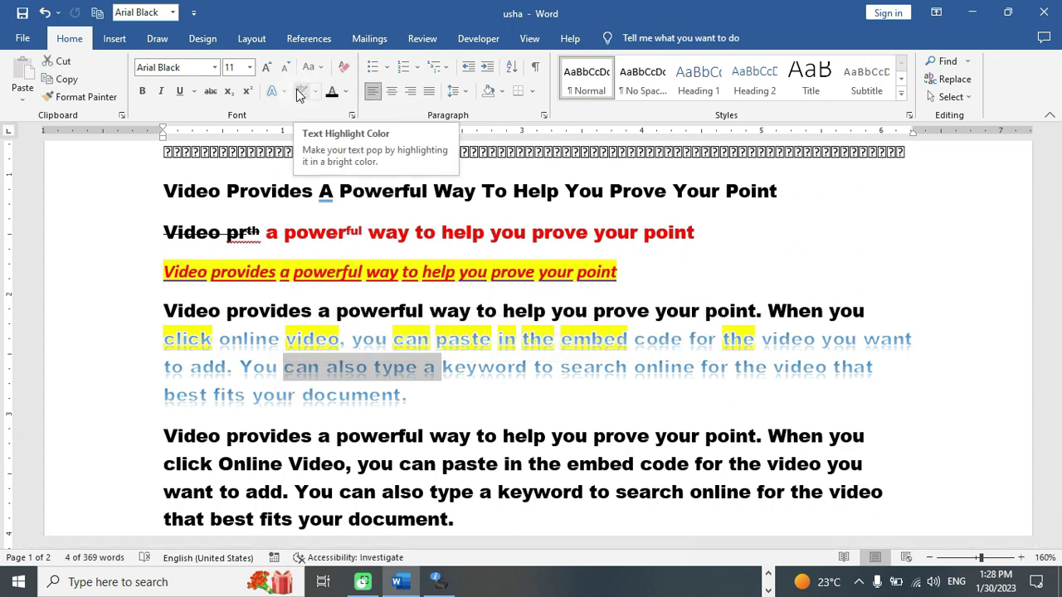
{"action": "scroll", "coordinate": [465, 415], "scroll_direction": "down", "scroll_amount": 5}
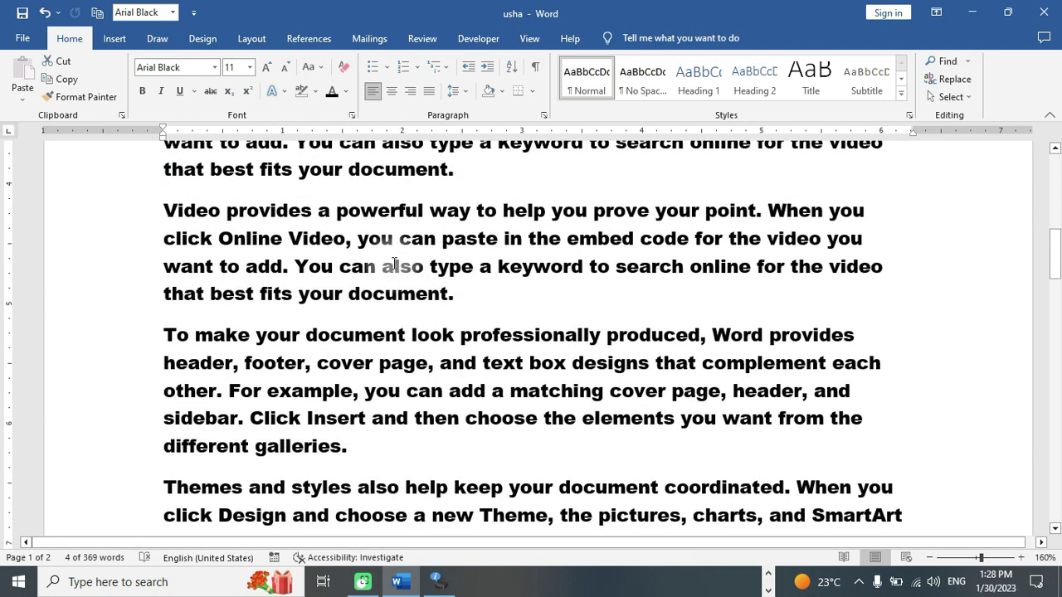
{"action": "left_click", "coordinate": [394, 265]}
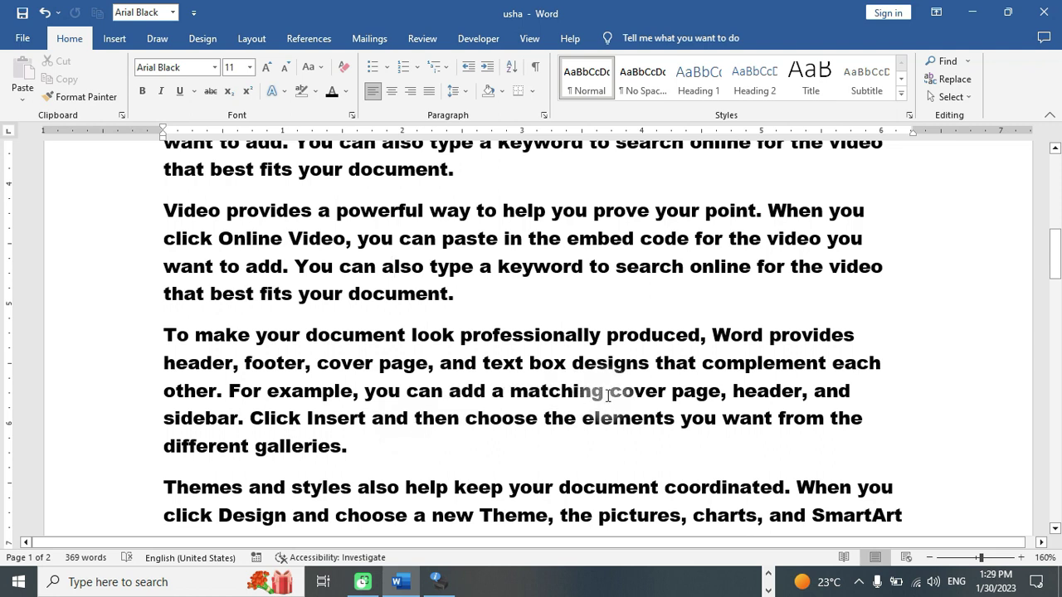
{"action": "left_click", "coordinate": [594, 418]}
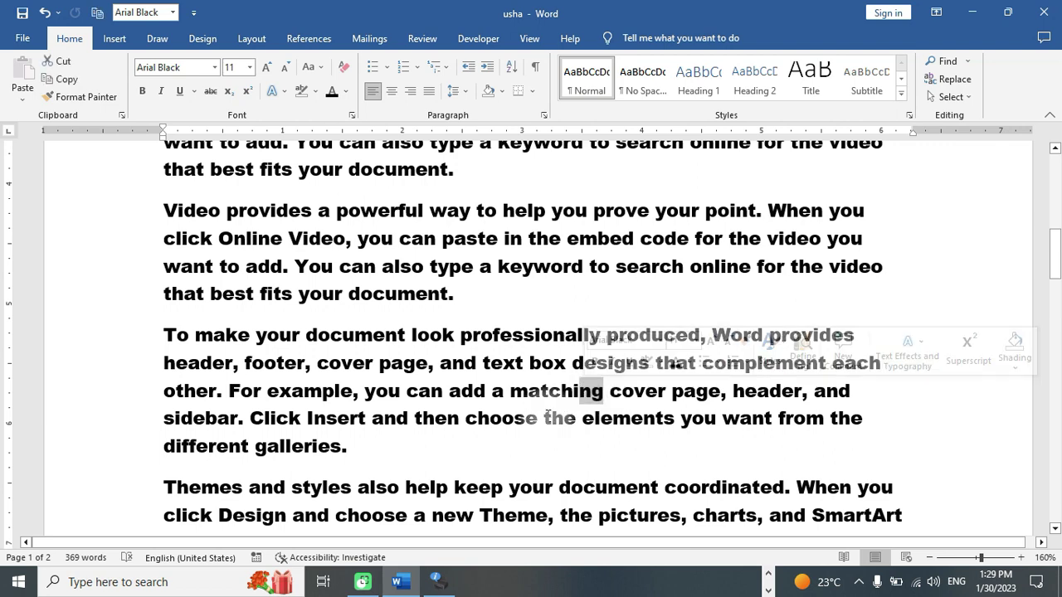
{"action": "left_click_drag", "start_coordinate": [605, 396], "coordinate": [267, 391]}
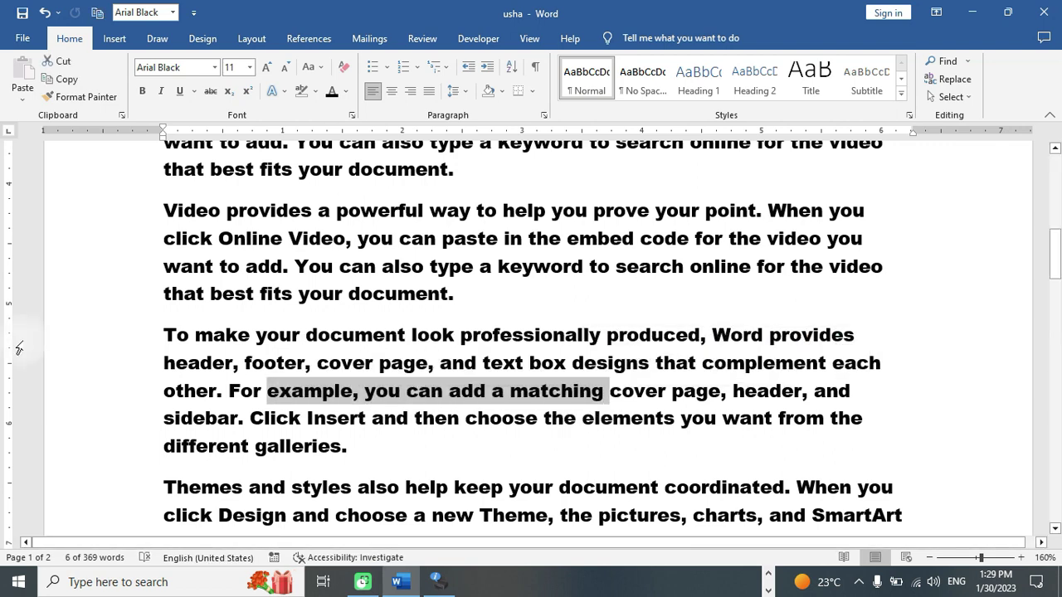
{"action": "left_click", "coordinate": [316, 92]}
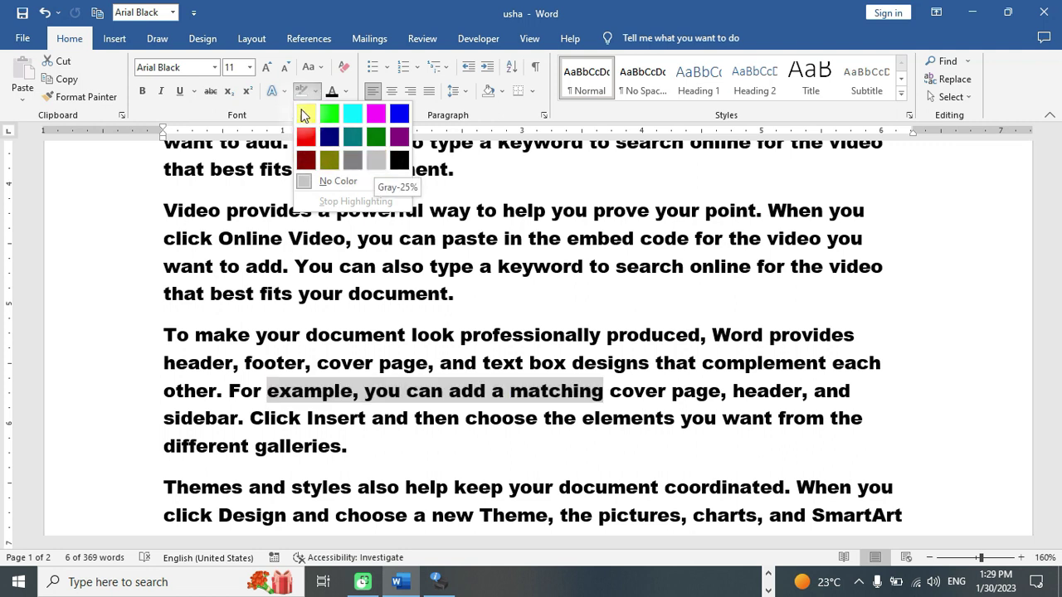
{"action": "left_click", "coordinate": [312, 139]}
{"action": "left_click", "coordinate": [314, 142]}
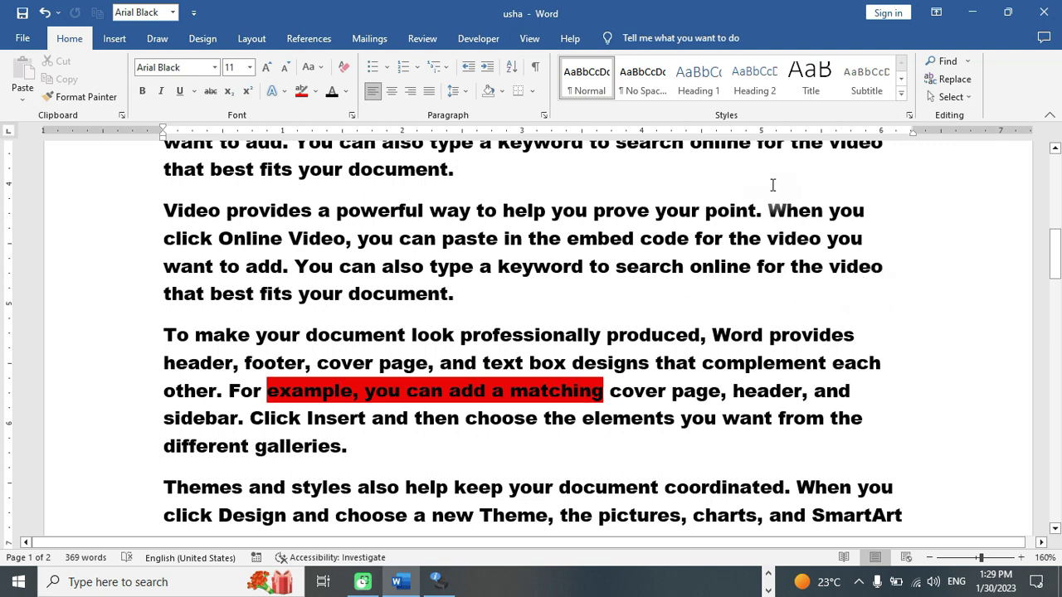
{"action": "mouse_move", "coordinate": [352, 590]}
- Colour the opening words of the Video provides paragraph red
{"action": "mouse_move", "coordinate": [469, 241]}
{"action": "left_mouse_down"}
{"action": "mouse_move", "coordinate": [229, 259]}
{"action": "mouse_move", "coordinate": [229, 221]}
{"action": "mouse_move", "coordinate": [163, 211]}
{"action": "left_mouse_up"}
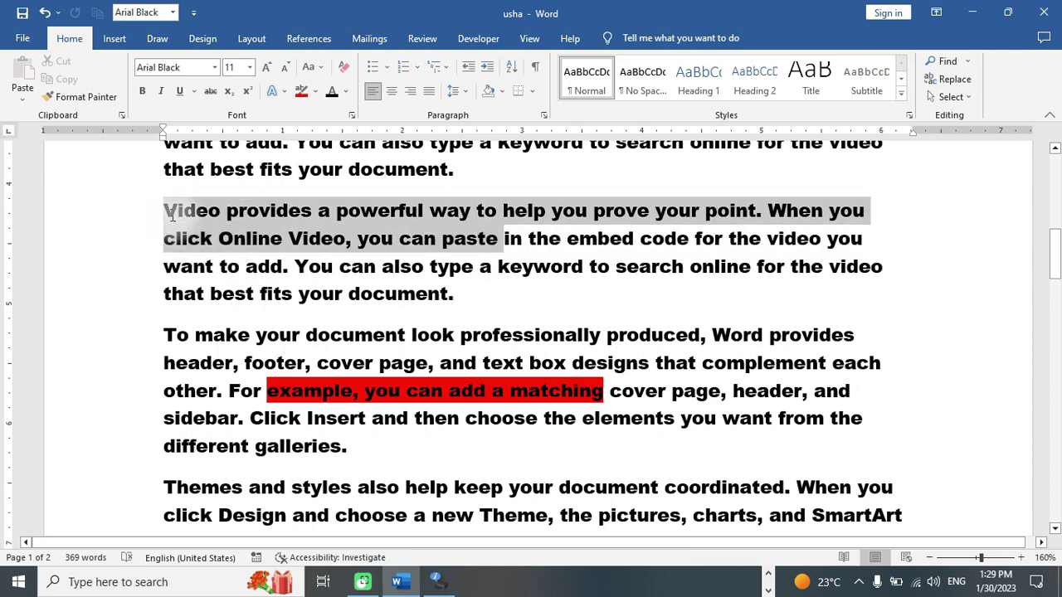
{"action": "left_click", "coordinate": [346, 91]}
{"action": "left_click", "coordinate": [345, 232]}
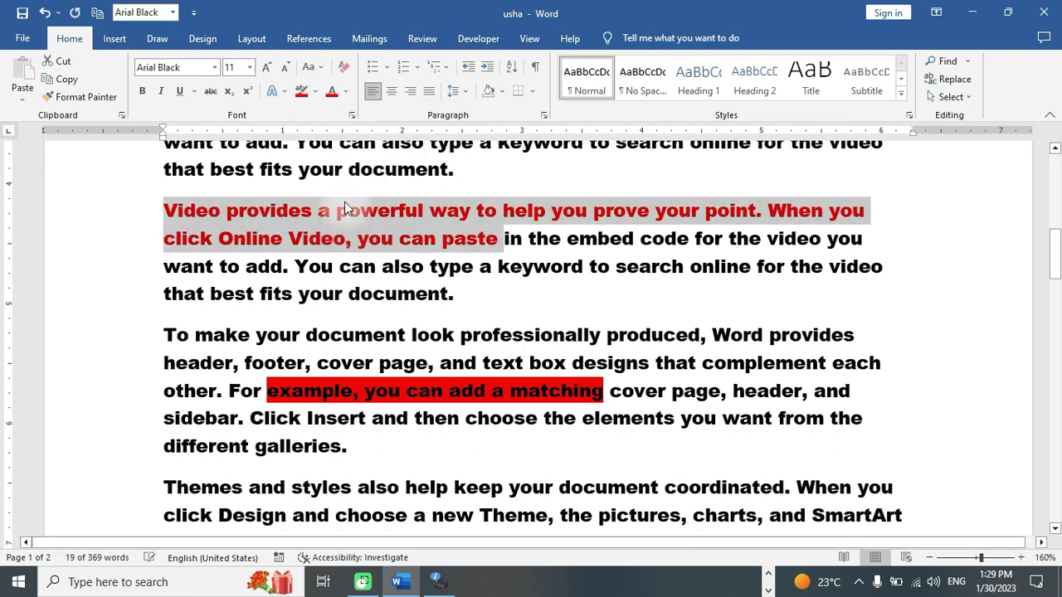
- Try purple and custom colours in More Colors, clearing the hex code
{"action": "left_click", "coordinate": [346, 93]}
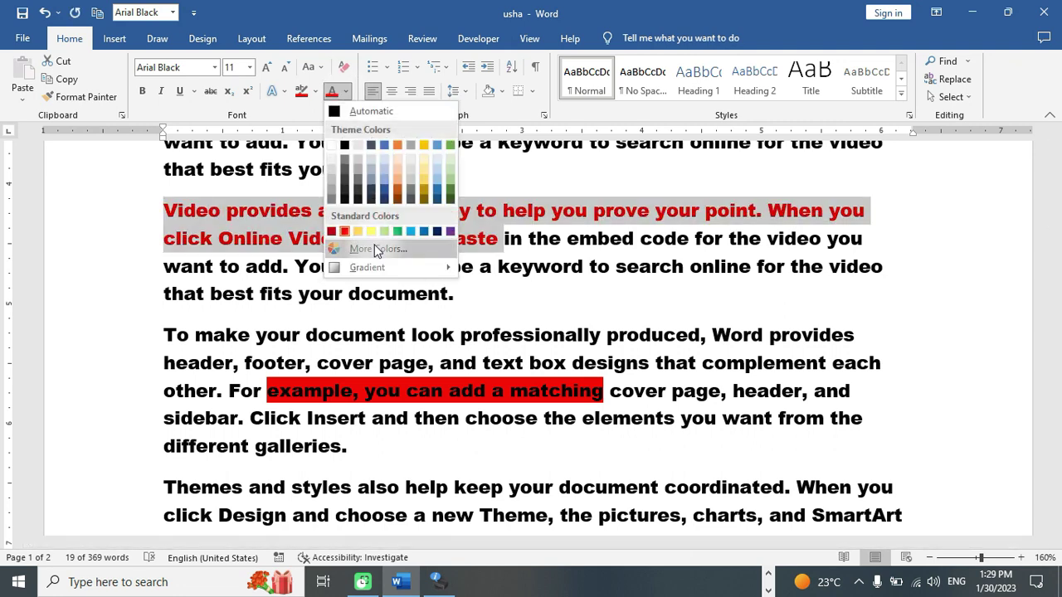
{"action": "left_click", "coordinate": [349, 249]}
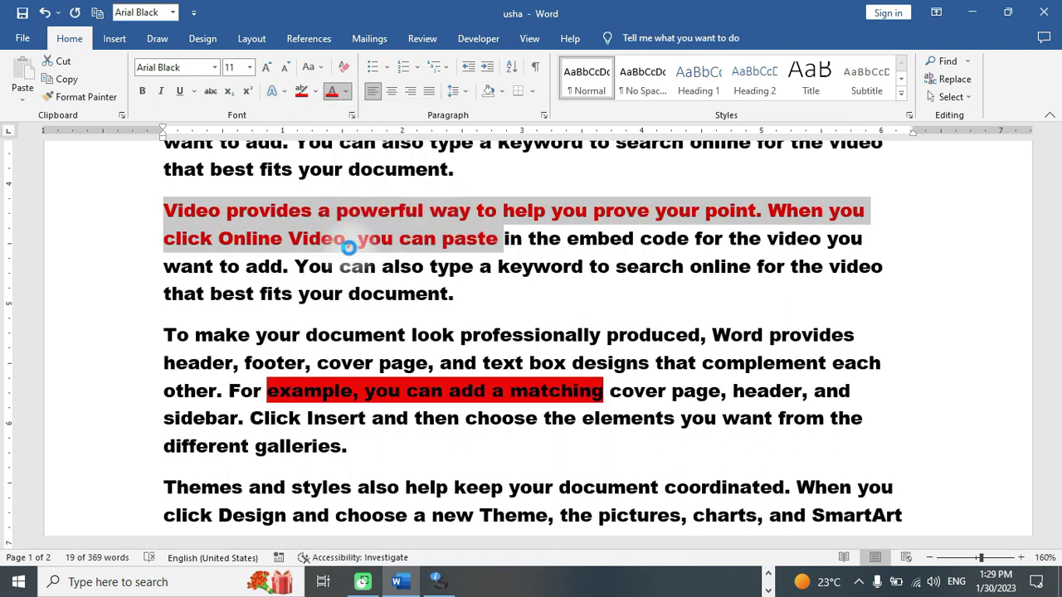
{"action": "left_click", "coordinate": [480, 262]}
{"action": "left_click", "coordinate": [456, 236]}
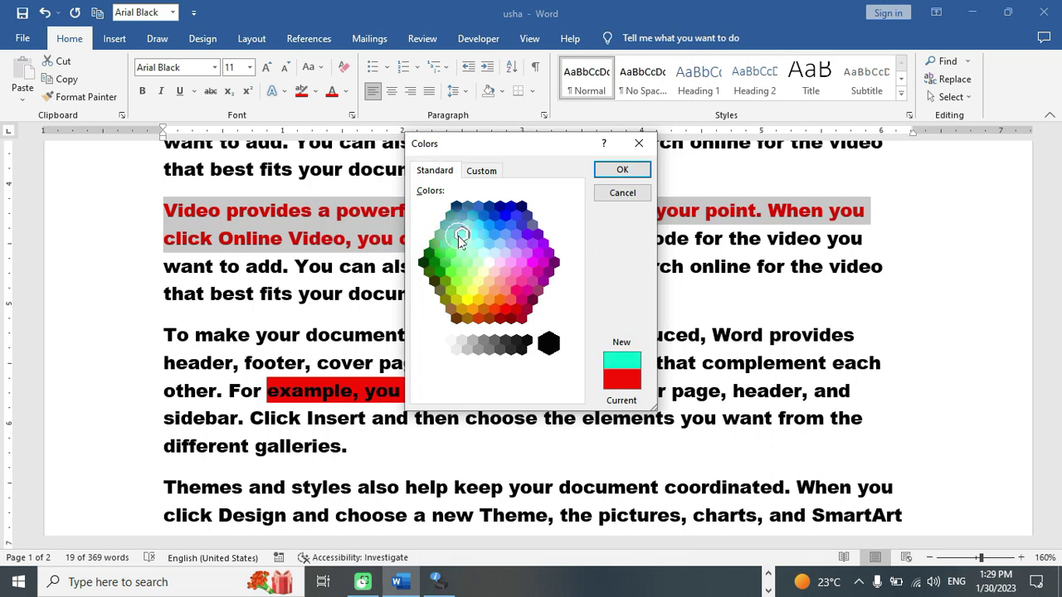
{"action": "left_click", "coordinate": [500, 214]}
{"action": "left_click", "coordinate": [536, 240]}
{"action": "left_click", "coordinate": [532, 243]}
{"action": "left_click", "coordinate": [480, 172]}
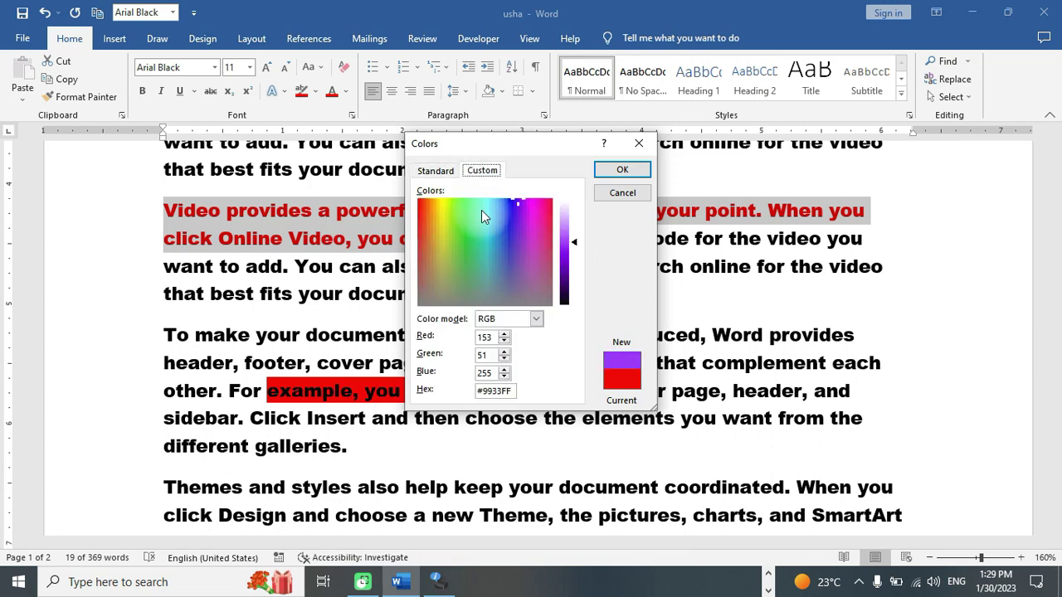
{"action": "left_click", "coordinate": [495, 213]}
{"action": "left_click", "coordinate": [421, 215]}
{"action": "left_click", "coordinate": [512, 246]}
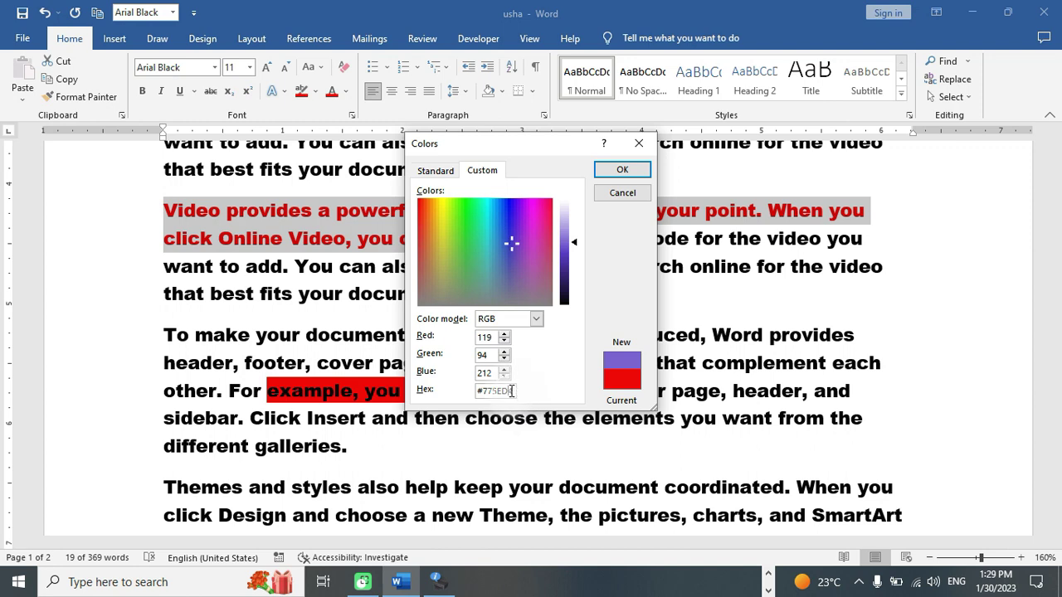
{"action": "left_click_drag", "start_coordinate": [510, 391], "coordinate": [487, 396]}
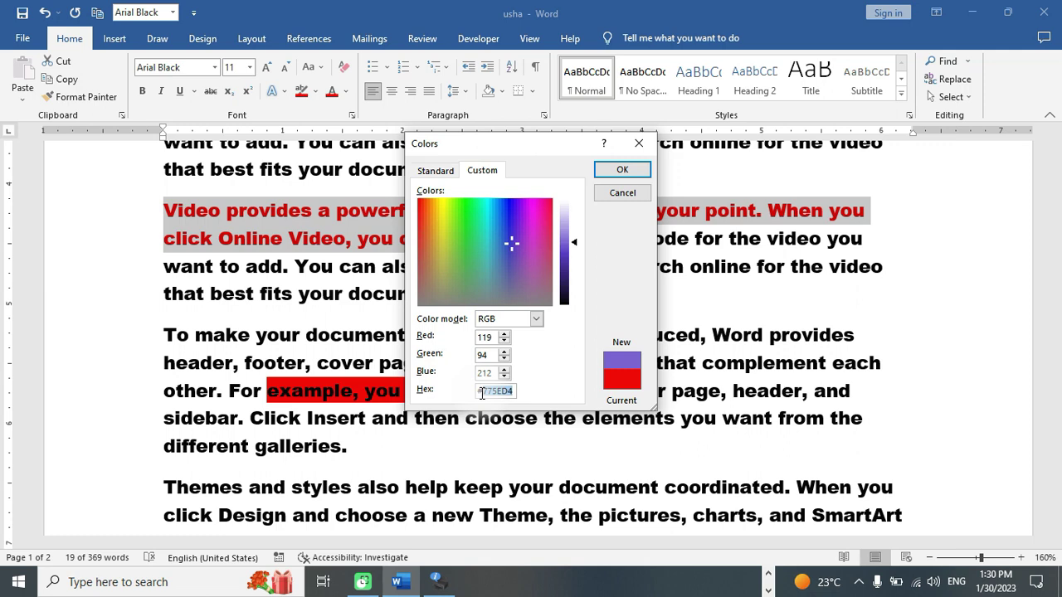
{"action": "key", "text": "BackSpace"}
{"action": "type", "text": "#FFFFFF"}
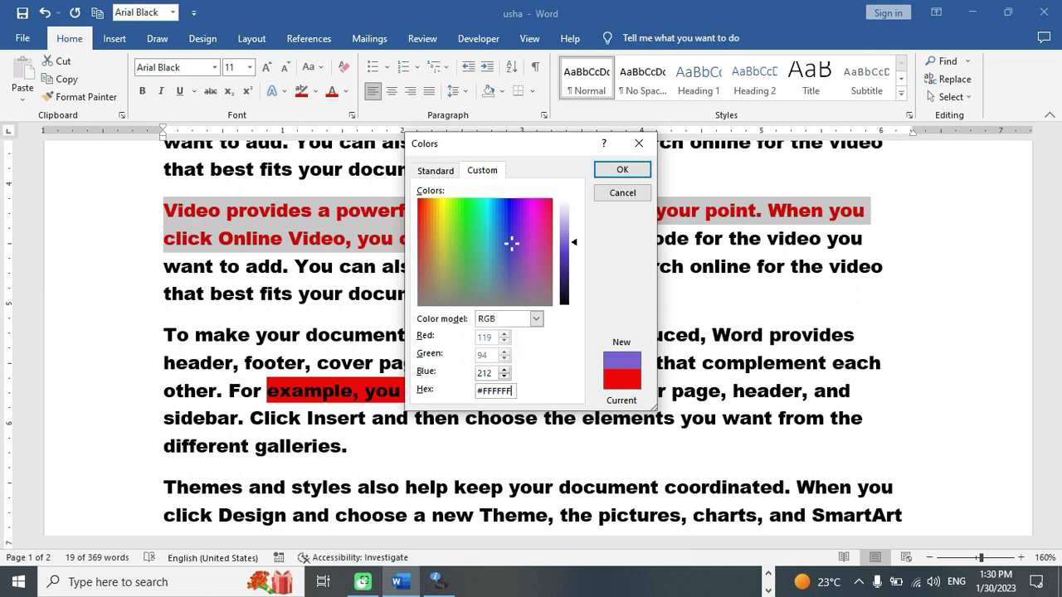
{"action": "left_click", "coordinate": [622, 170]}
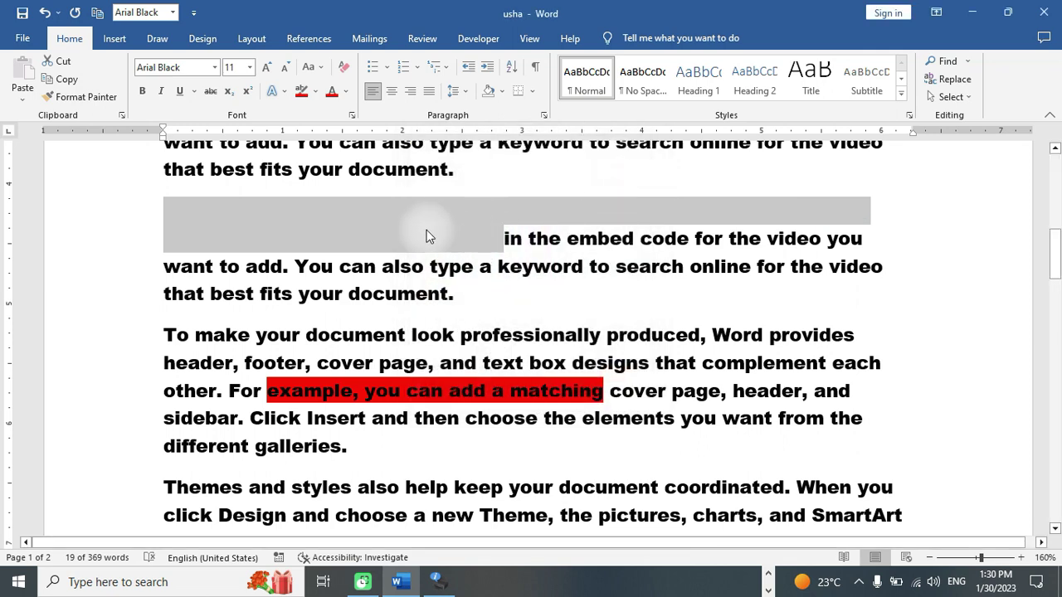
- Reapply red font colour, then select the whole Video provides paragraph
{"action": "left_click", "coordinate": [346, 91]}
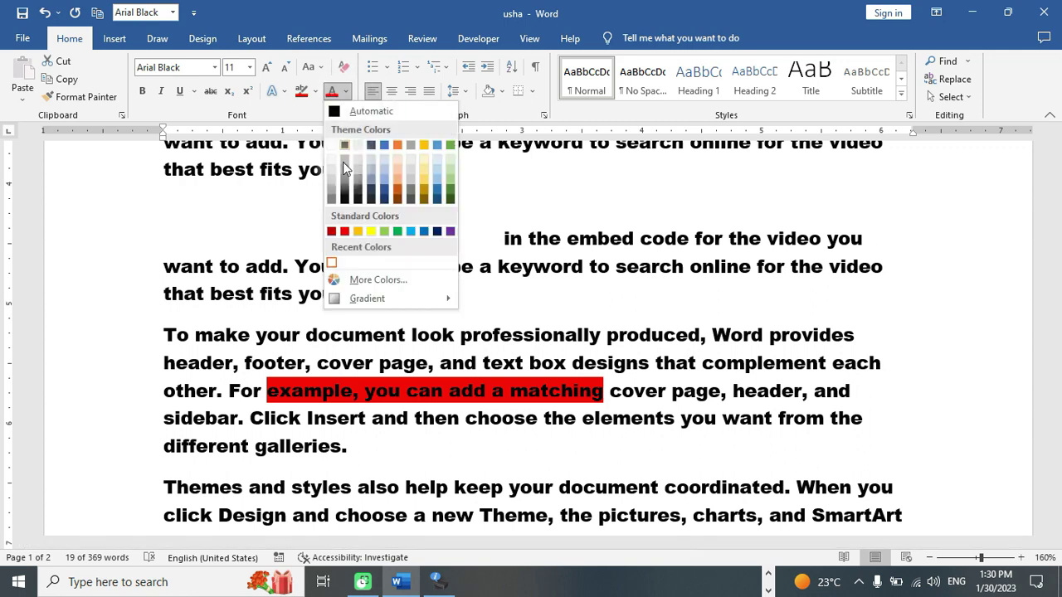
{"action": "left_click", "coordinate": [346, 232]}
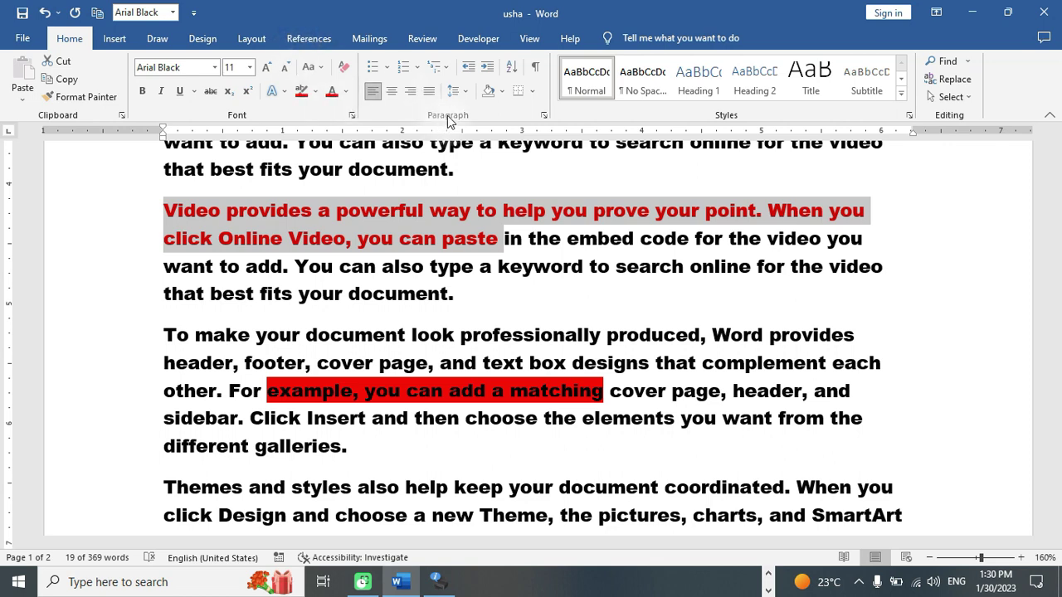
{"action": "left_click", "coordinate": [374, 295]}
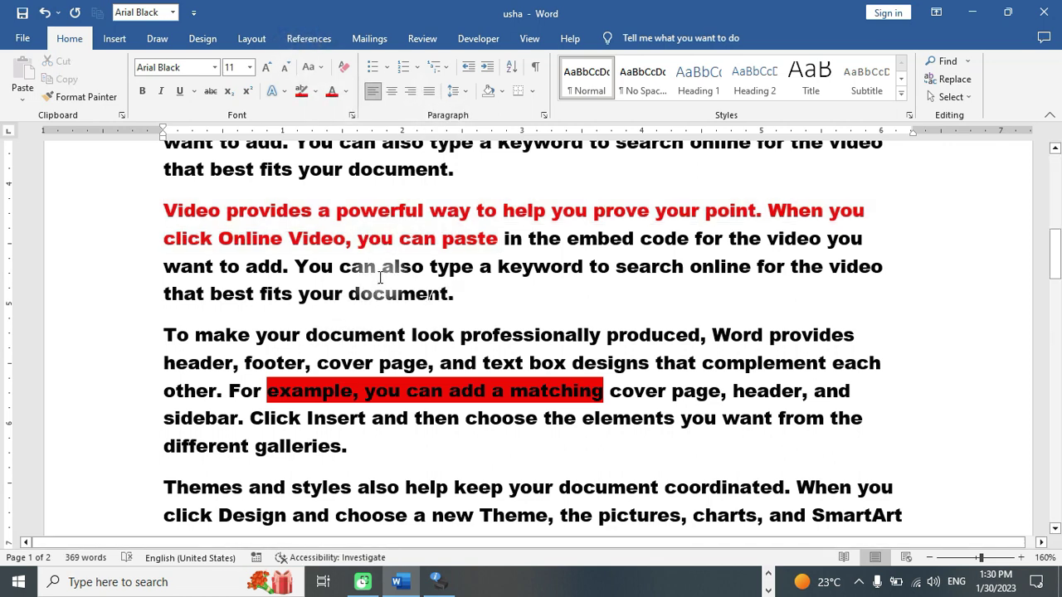
{"action": "left_click_drag", "start_coordinate": [454, 296], "coordinate": [172, 219]}
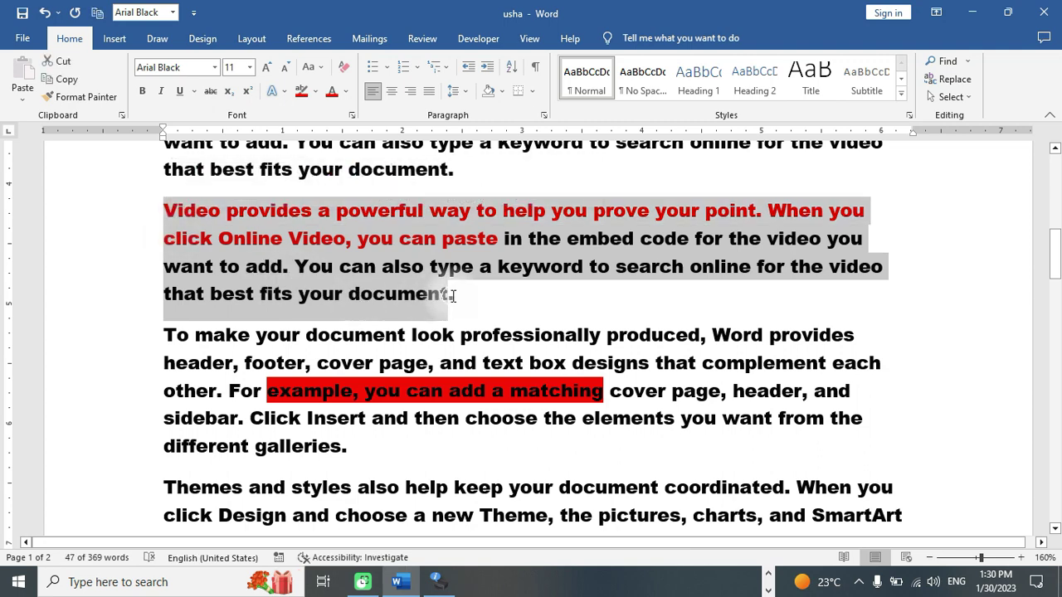
{"action": "mouse_move", "coordinate": [453, 296]}
{"action": "left_mouse_down"}
{"action": "mouse_move", "coordinate": [179, 208]}
{"action": "mouse_move", "coordinate": [104, 218]}
{"action": "left_mouse_up"}
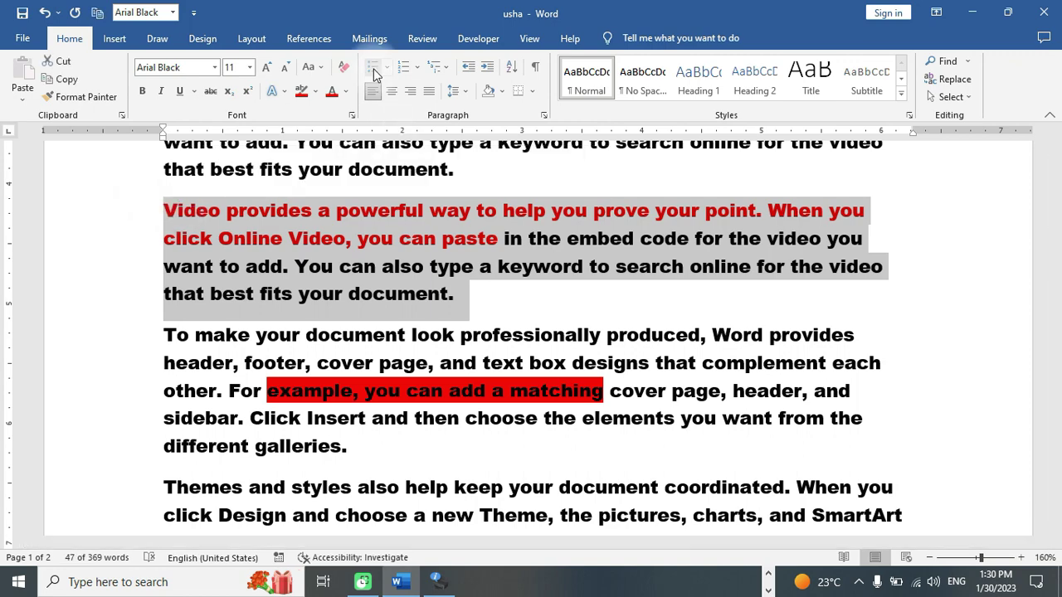
{"action": "scroll", "coordinate": [332, 344], "scroll_direction": "up", "scroll_amount": 3}
{"action": "scroll", "coordinate": [281, 321], "scroll_direction": "up", "scroll_amount": 4}
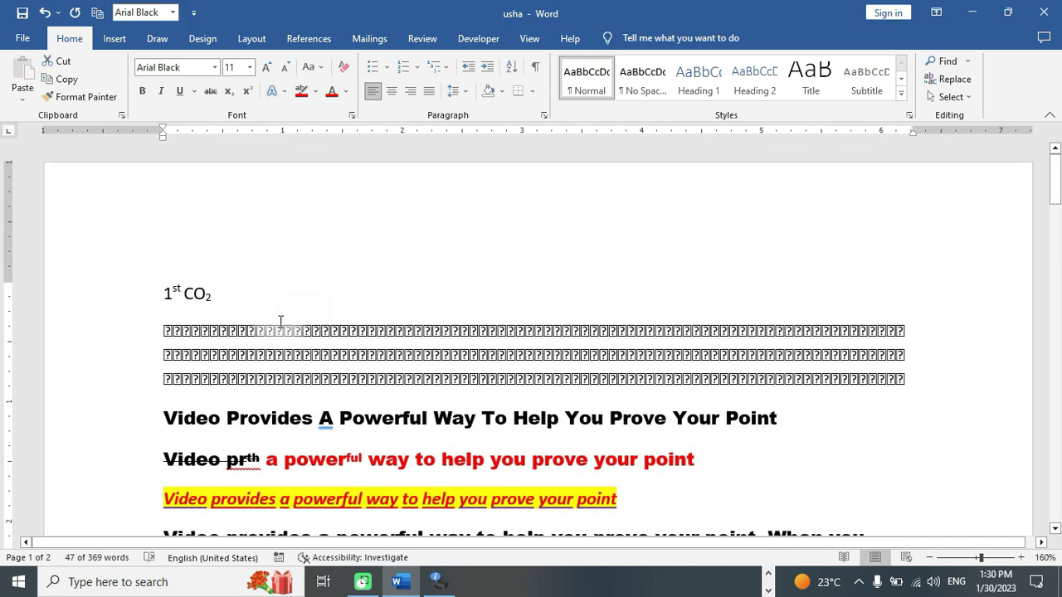
{"action": "left_click", "coordinate": [268, 295]}
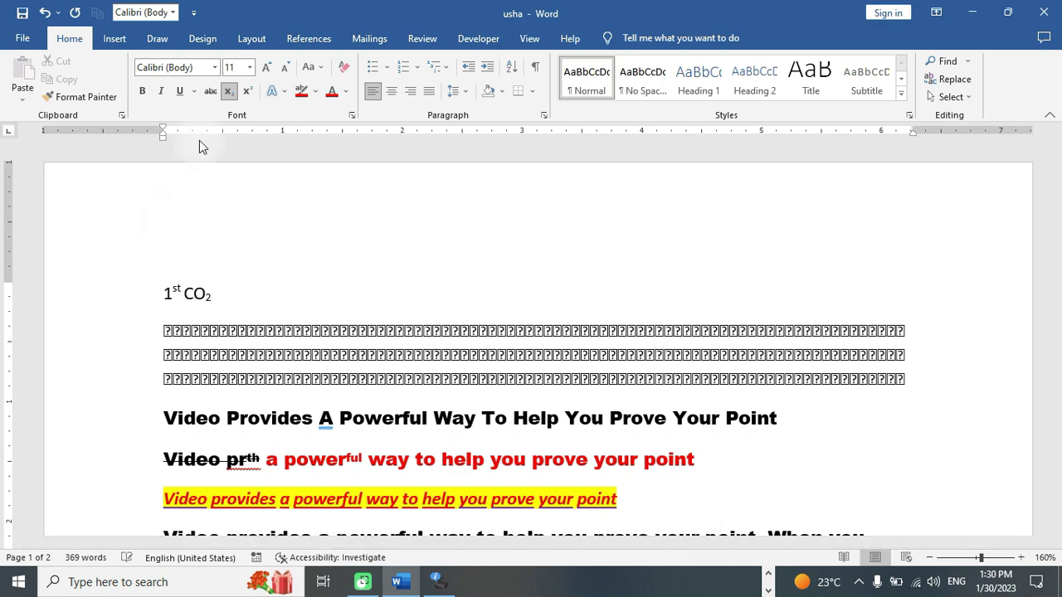
{"action": "key", "text": "ctrl+Return"}
{"action": "scroll", "coordinate": [462, 502], "scroll_direction": "up", "scroll_amount": 5}
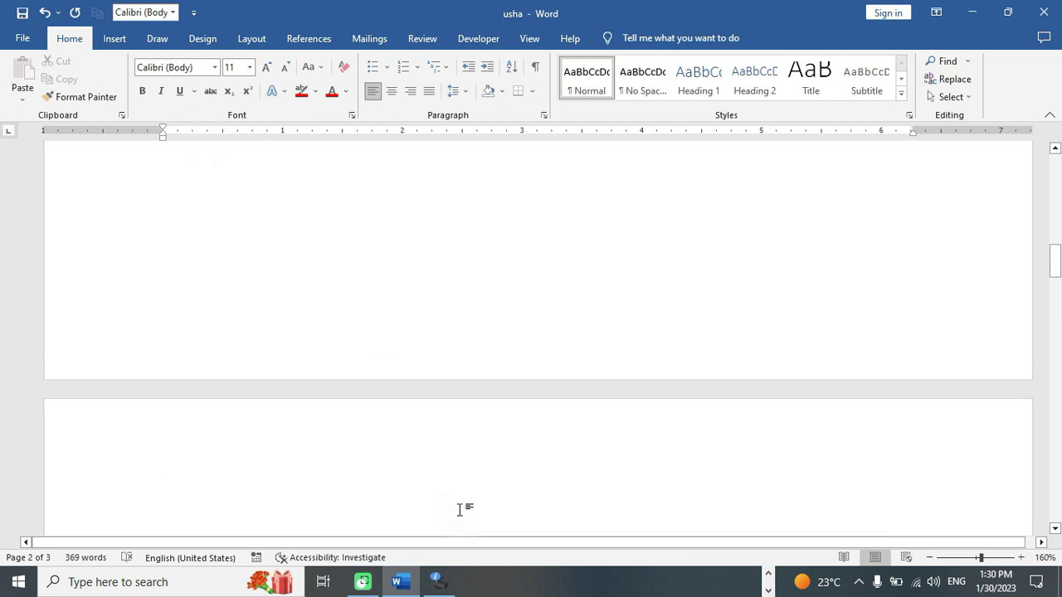
{"action": "scroll", "coordinate": [172, 327], "scroll_direction": "up", "scroll_amount": 3}
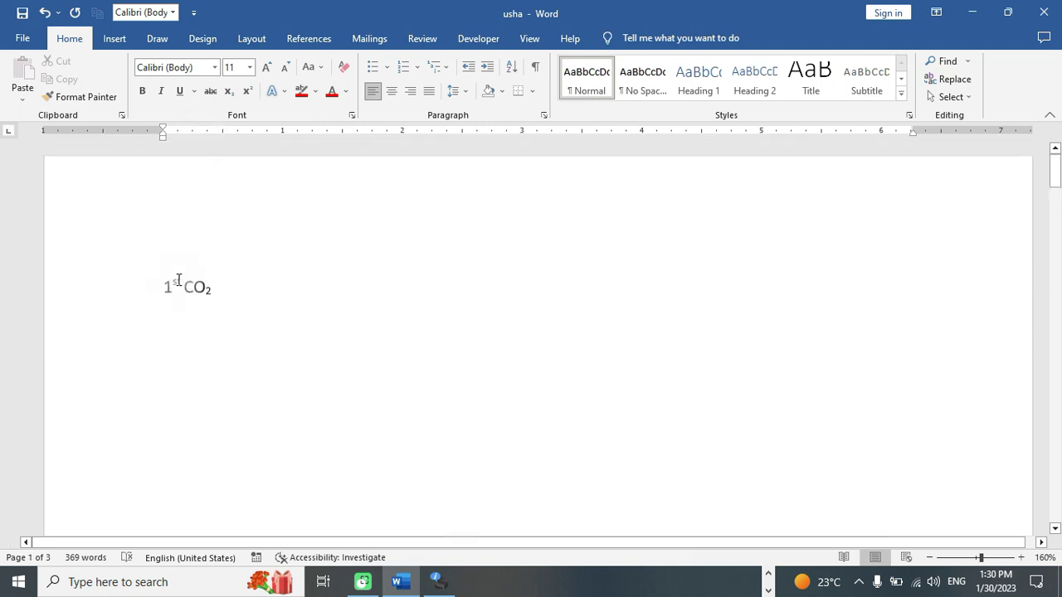
{"action": "left_click_drag", "start_coordinate": [246, 292], "coordinate": [76, 260]}
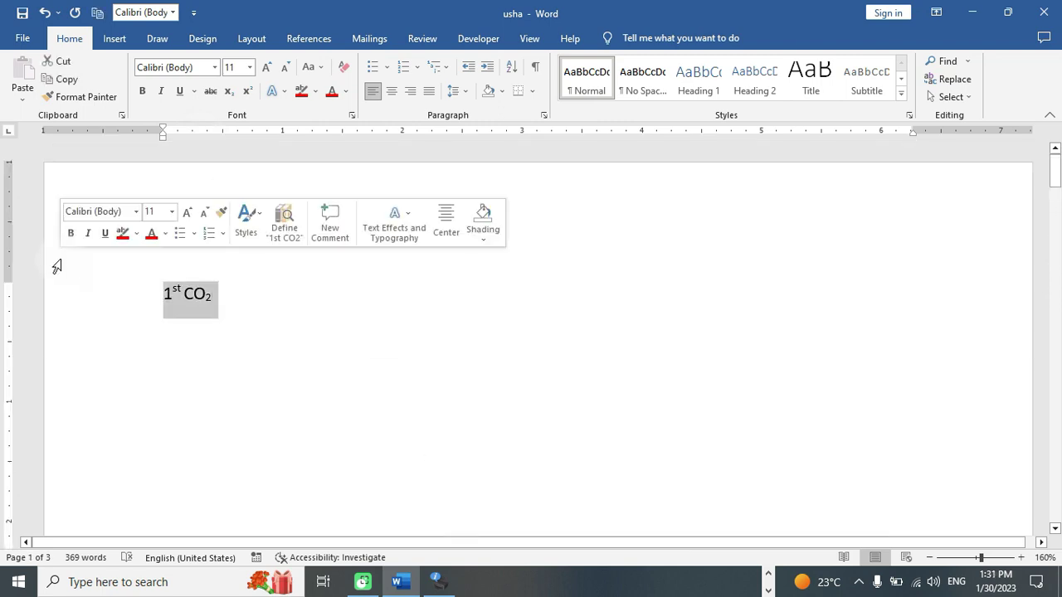
{"action": "key", "text": "Delete"}
{"action": "scroll", "coordinate": [259, 353], "scroll_direction": "down", "scroll_amount": 5}
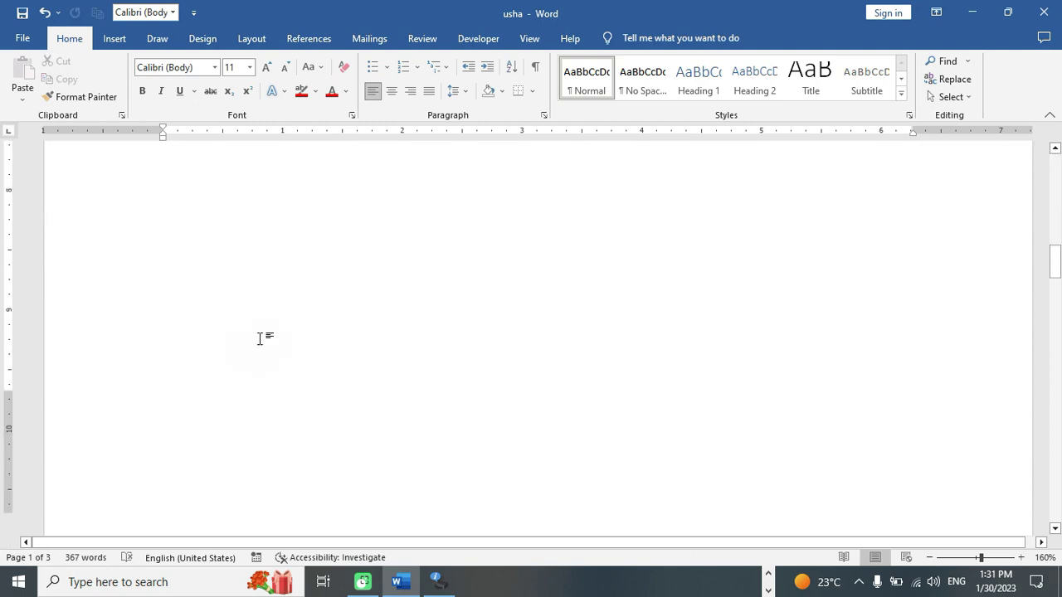
{"action": "scroll", "coordinate": [332, 394], "scroll_direction": "down", "scroll_amount": 3}
{"action": "scroll", "coordinate": [332, 393], "scroll_direction": "down", "scroll_amount": 7, "text": "ctrl"}
{"action": "scroll", "coordinate": [332, 393], "scroll_direction": "down", "scroll_amount": 4, "text": "ctrl"}
{"action": "scroll", "coordinate": [332, 393], "scroll_direction": "down", "scroll_amount": 2, "text": "ctrl"}
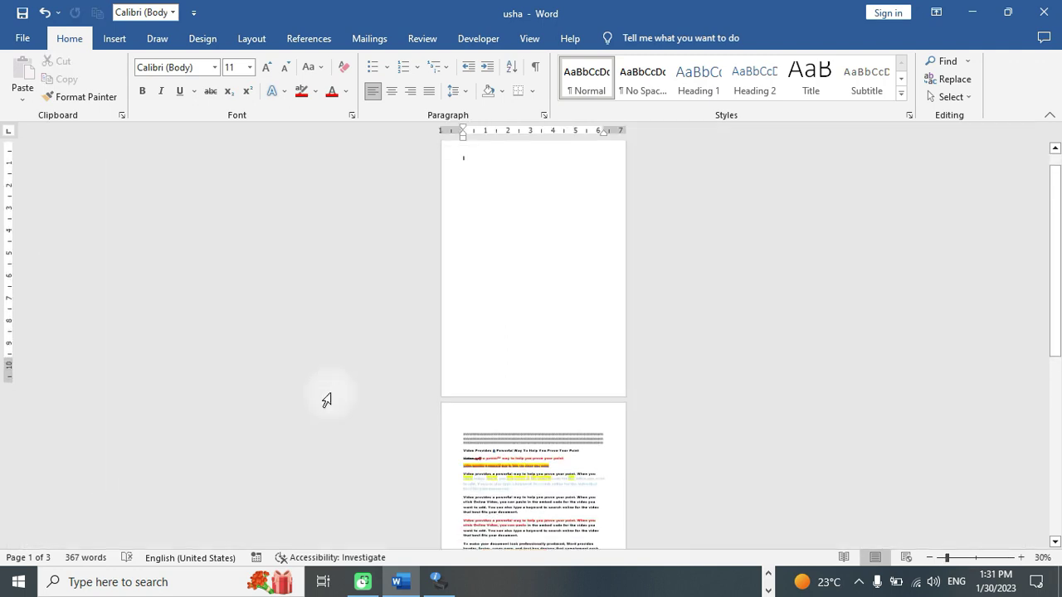
{"action": "left_click", "coordinate": [550, 490]}
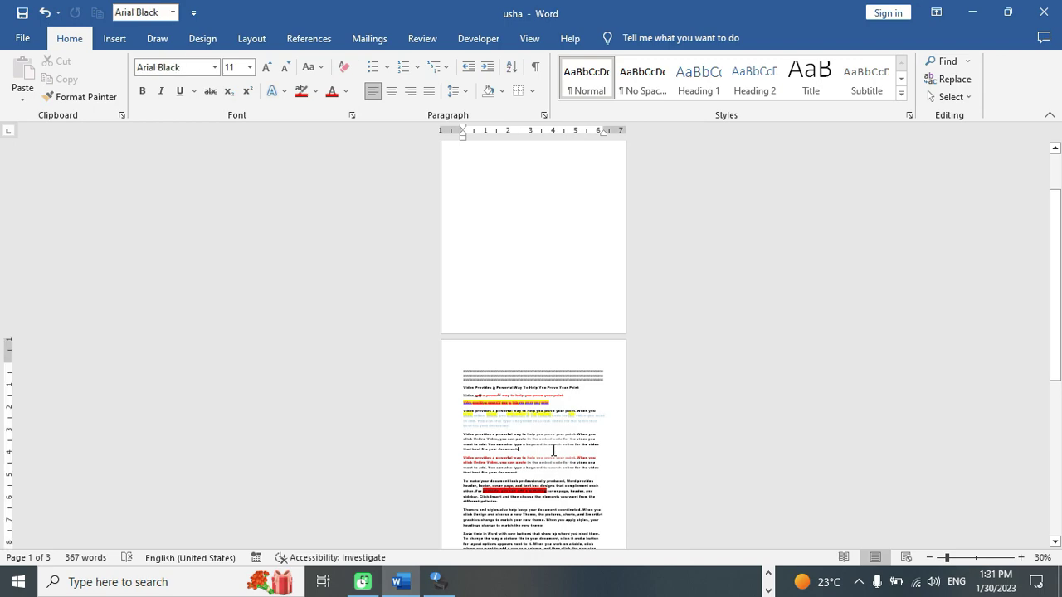
{"action": "scroll", "coordinate": [553, 465], "scroll_direction": "down", "scroll_amount": 2}
{"action": "scroll", "coordinate": [554, 450], "scroll_direction": "up", "scroll_amount": 4, "text": "ctrl"}
{"action": "scroll", "coordinate": [554, 450], "scroll_direction": "up", "scroll_amount": 3, "text": "ctrl"}
{"action": "scroll", "coordinate": [552, 451], "scroll_direction": "up", "scroll_amount": 6, "text": "ctrl"}
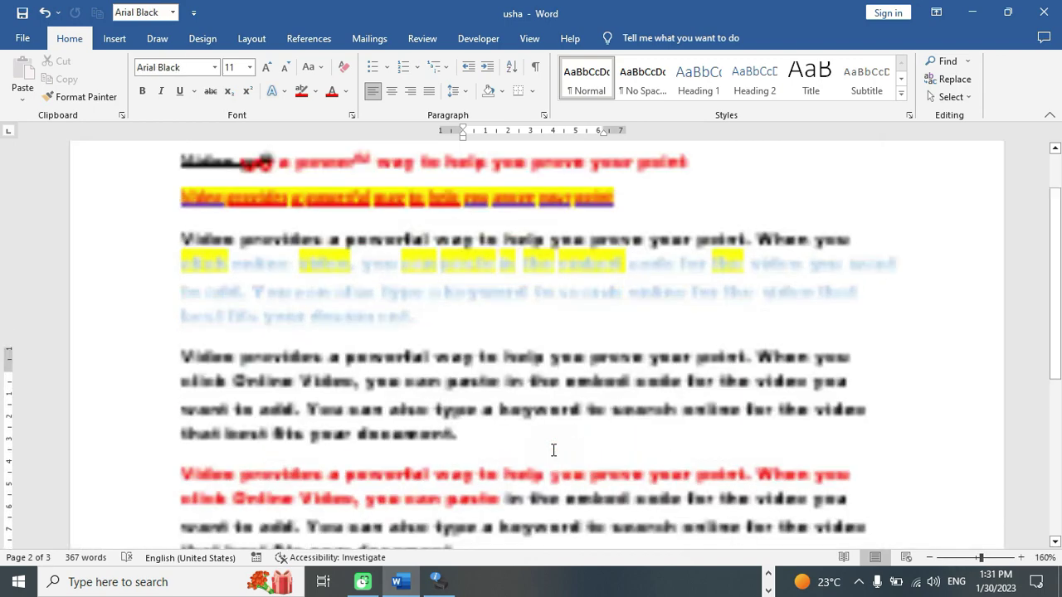
{"action": "scroll", "coordinate": [350, 312], "scroll_direction": "up", "scroll_amount": 4}
{"action": "scroll", "coordinate": [349, 312], "scroll_direction": "up", "scroll_amount": 5}
{"action": "left_click", "coordinate": [191, 410]}
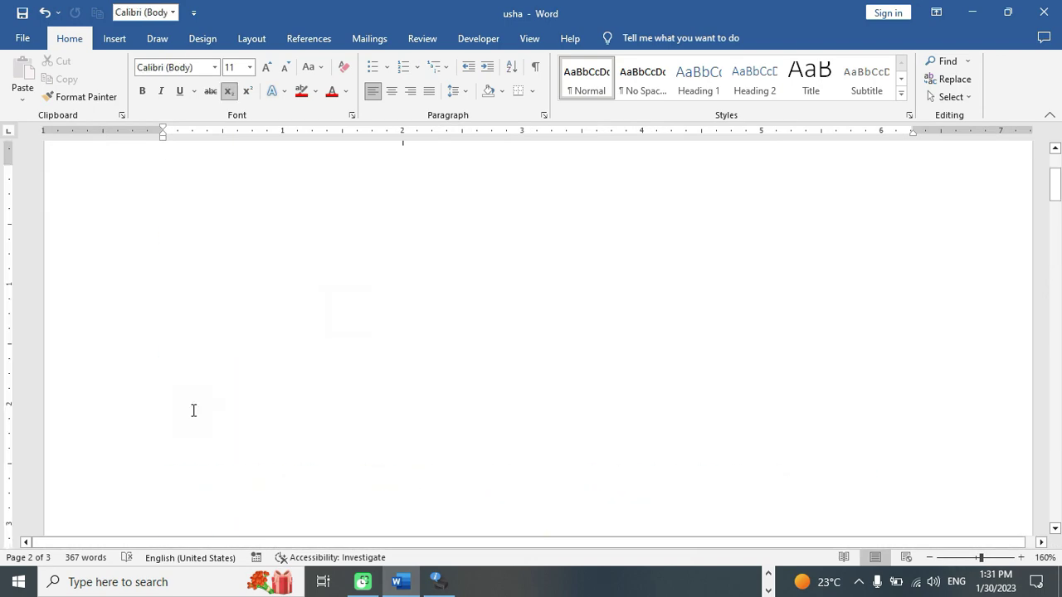
{"action": "key", "text": "ctrl+z"}
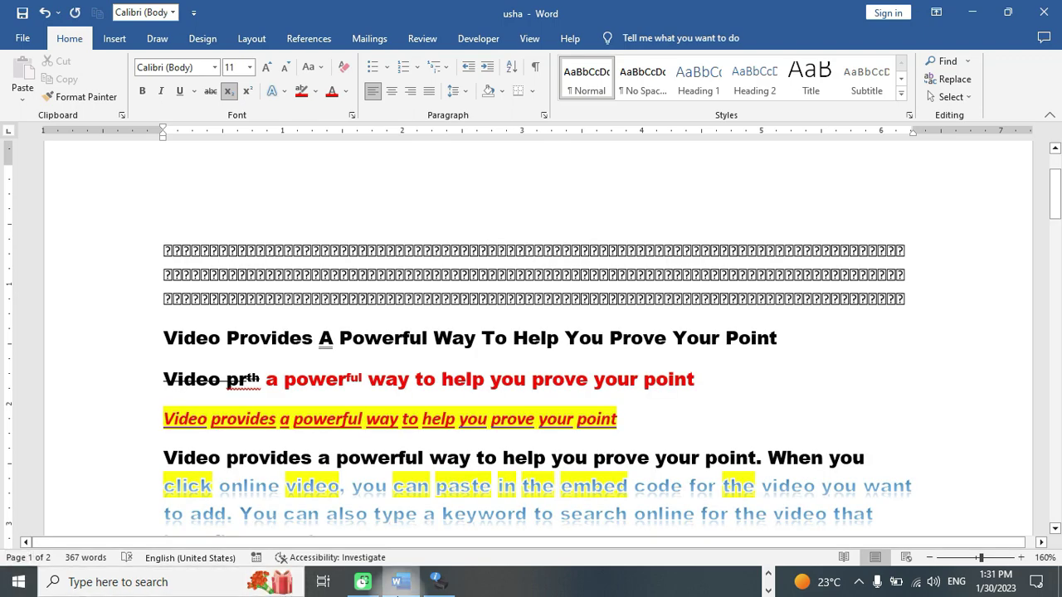
{"action": "scroll", "coordinate": [249, 237], "scroll_direction": "up", "scroll_amount": 1}
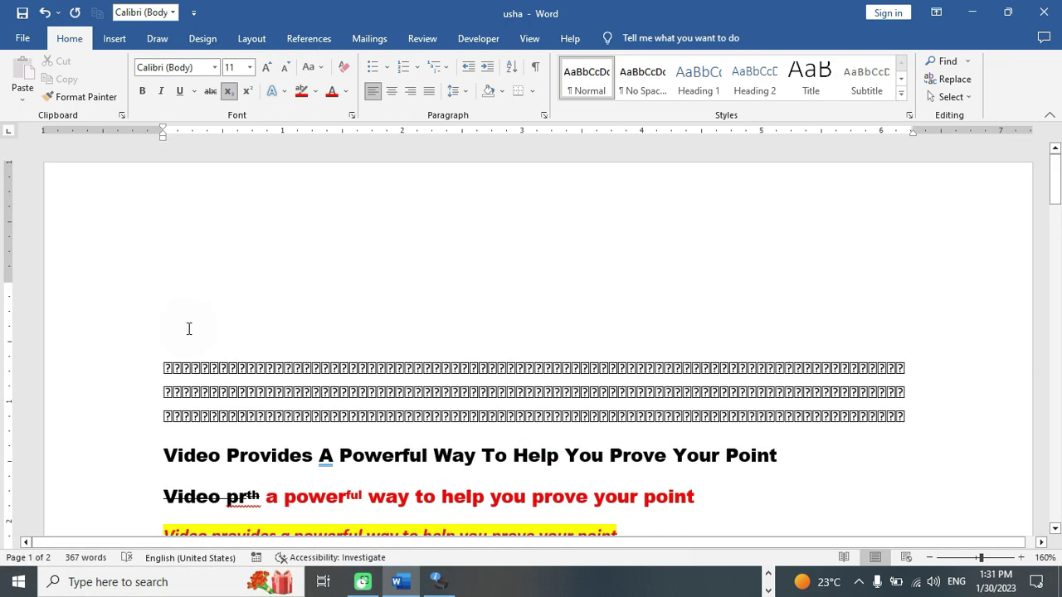
{"action": "key", "text": "ctrl+Return"}
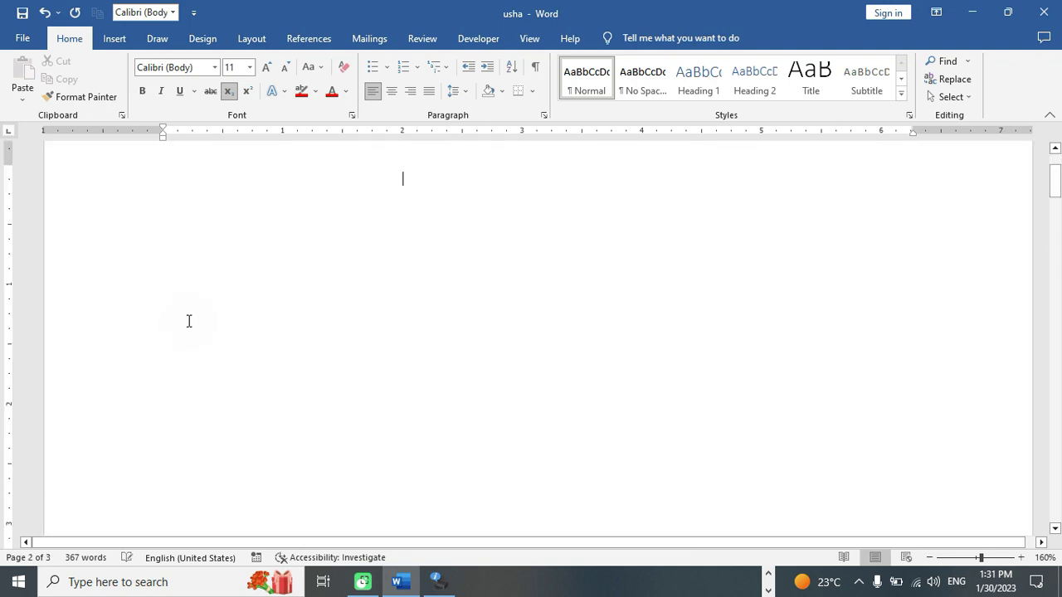
{"action": "scroll", "coordinate": [379, 213], "scroll_direction": "up", "scroll_amount": 1}
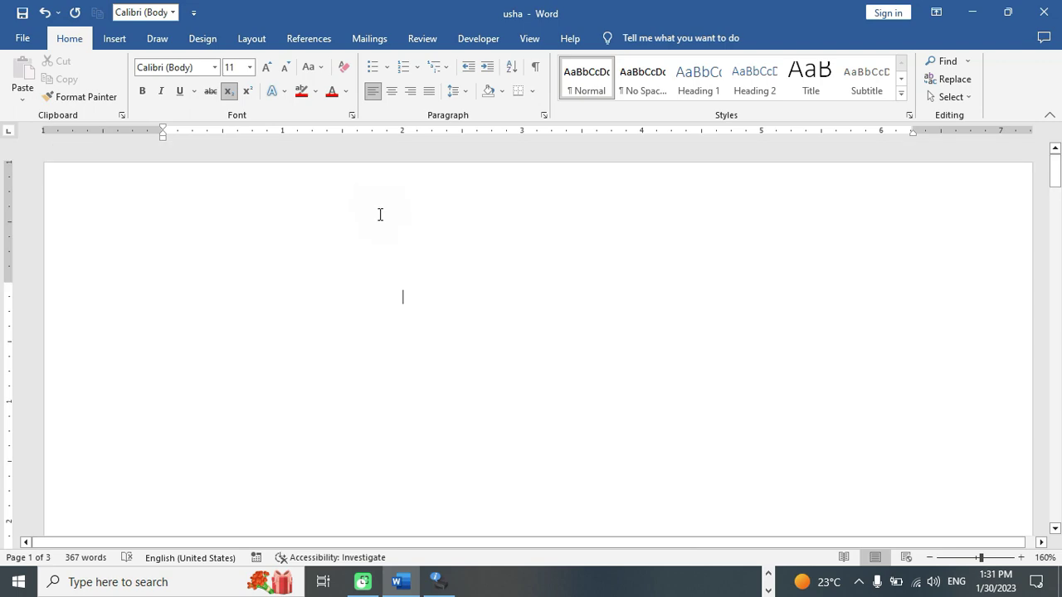
{"action": "scroll", "coordinate": [379, 222], "scroll_direction": "down", "scroll_amount": 8}
{"action": "scroll", "coordinate": [380, 226], "scroll_direction": "down", "scroll_amount": 5}
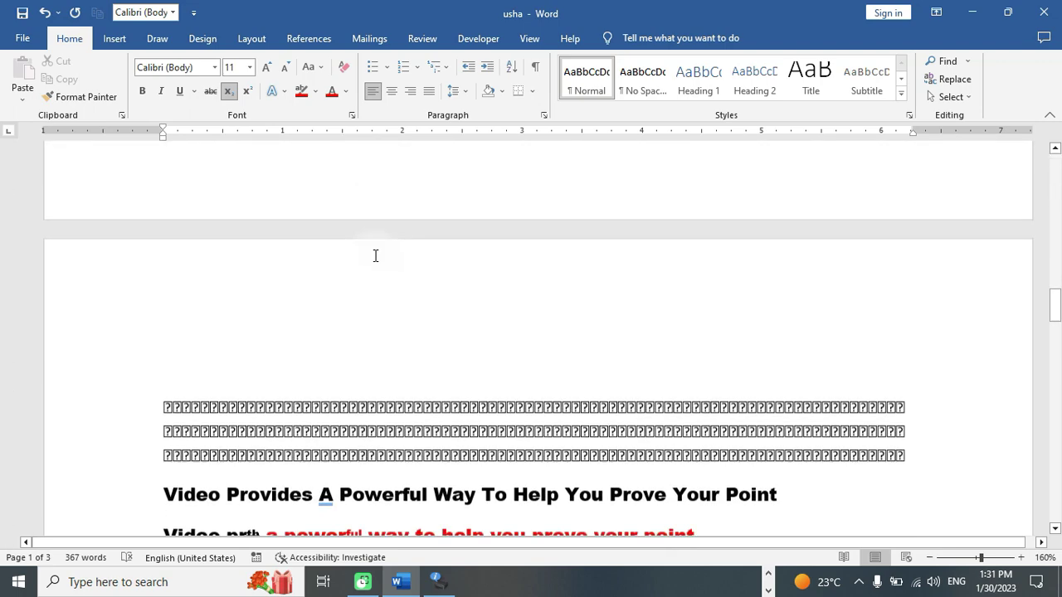
{"action": "scroll", "coordinate": [357, 265], "scroll_direction": "down", "scroll_amount": 3}
{"action": "scroll", "coordinate": [338, 277], "scroll_direction": "up", "scroll_amount": 4}
{"action": "scroll", "coordinate": [340, 270], "scroll_direction": "up", "scroll_amount": 3}
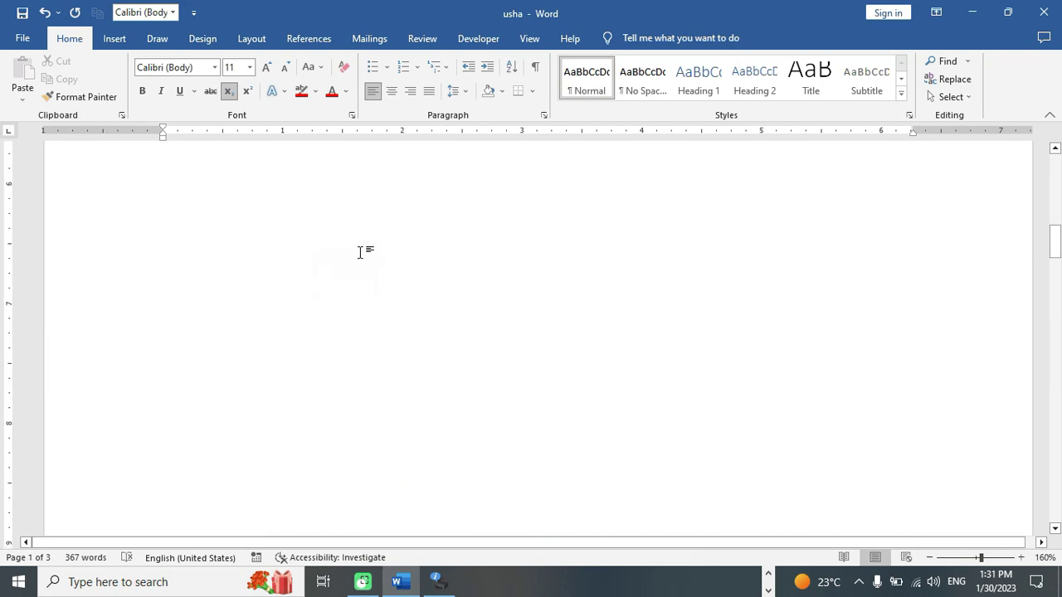
{"action": "key", "text": "Delete"}
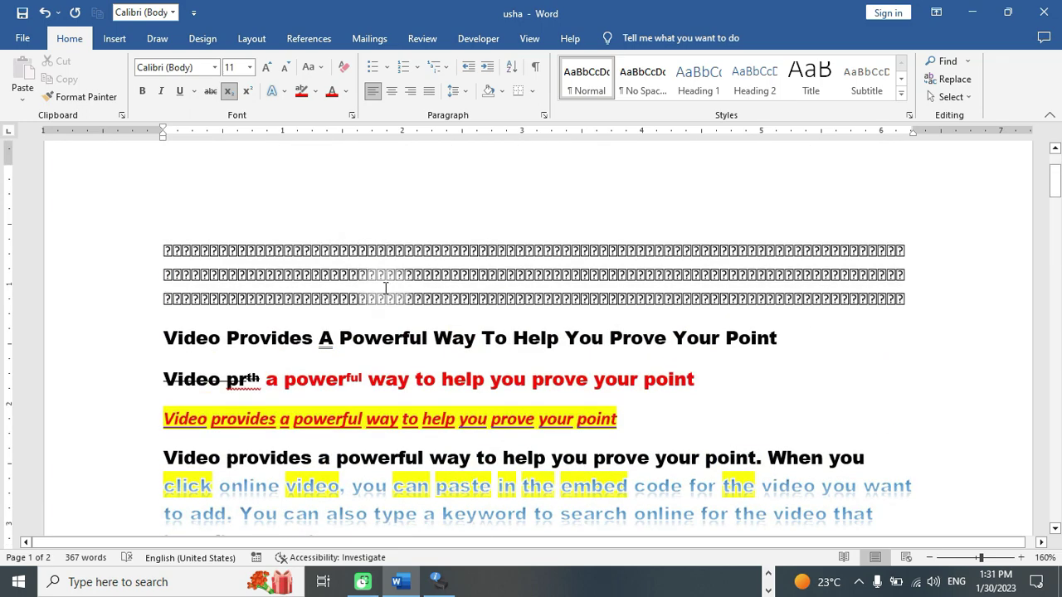
- Delete the heading words before 'To' with Ctrl+Backspace
{"action": "left_click", "coordinate": [473, 339]}
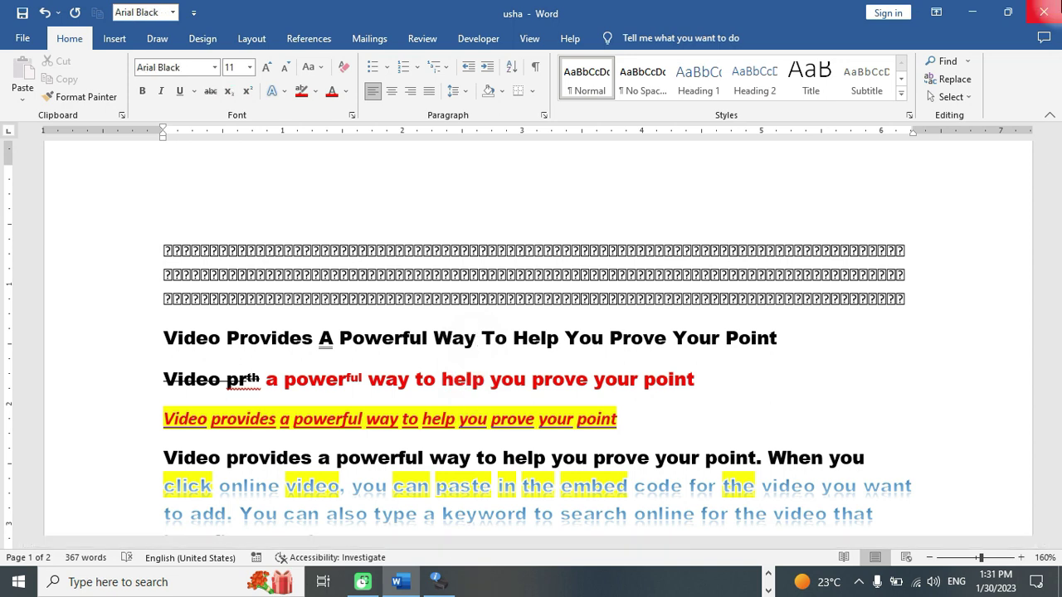
{"action": "key", "text": "ctrl+BackSpace"}
{"action": "key", "text": "ctrl+BackSpace"}
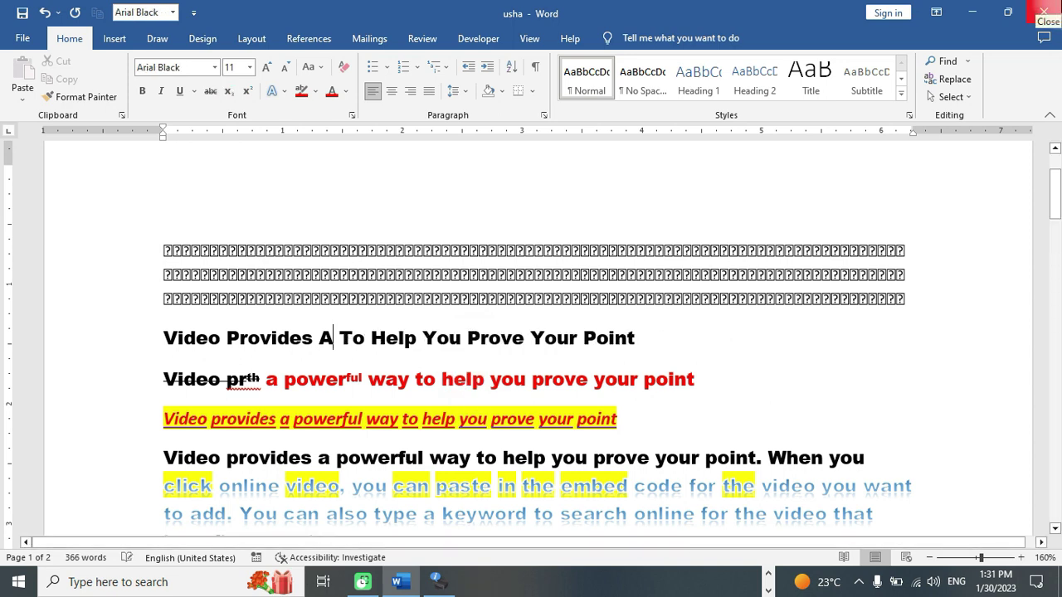
{"action": "key", "text": "ctrl+BackSpace"}
{"action": "key", "text": "ctrl+BackSpace"}
{"action": "key", "text": "ctrl+BackSpace"}
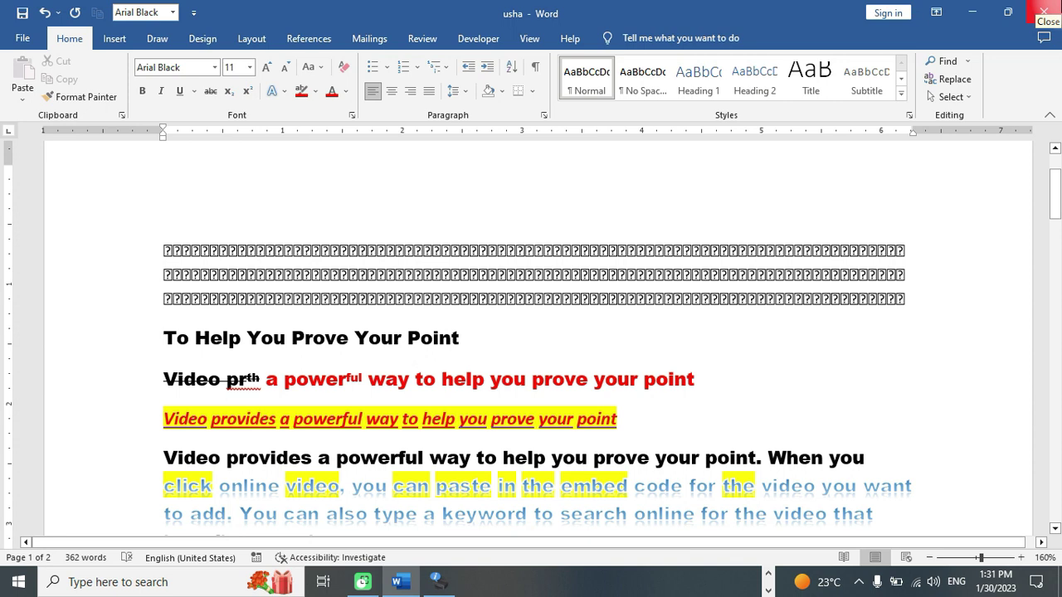
{"action": "key", "text": "ctrl+BackSpace"}
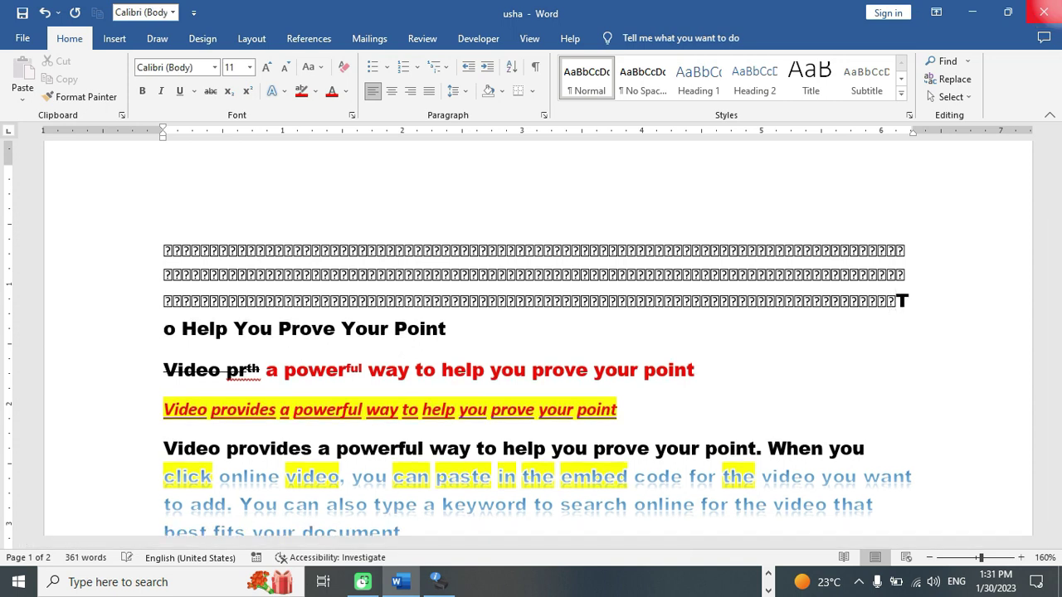
- Delete 'way', 'powerful' and the yellow highlighted line's text
{"action": "left_click", "coordinate": [470, 448]}
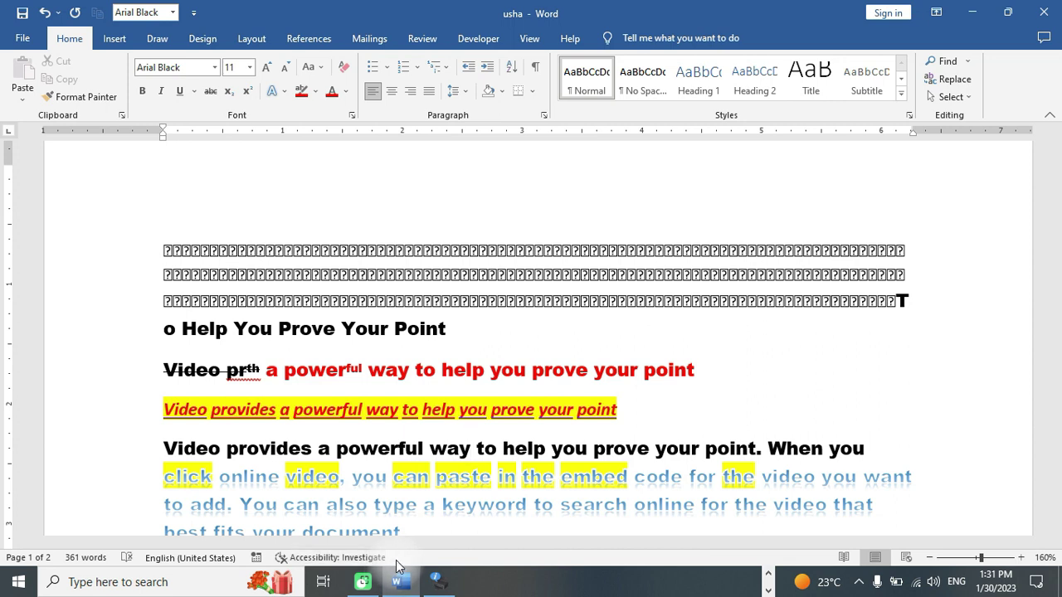
{"action": "key", "text": "BackSpace"}
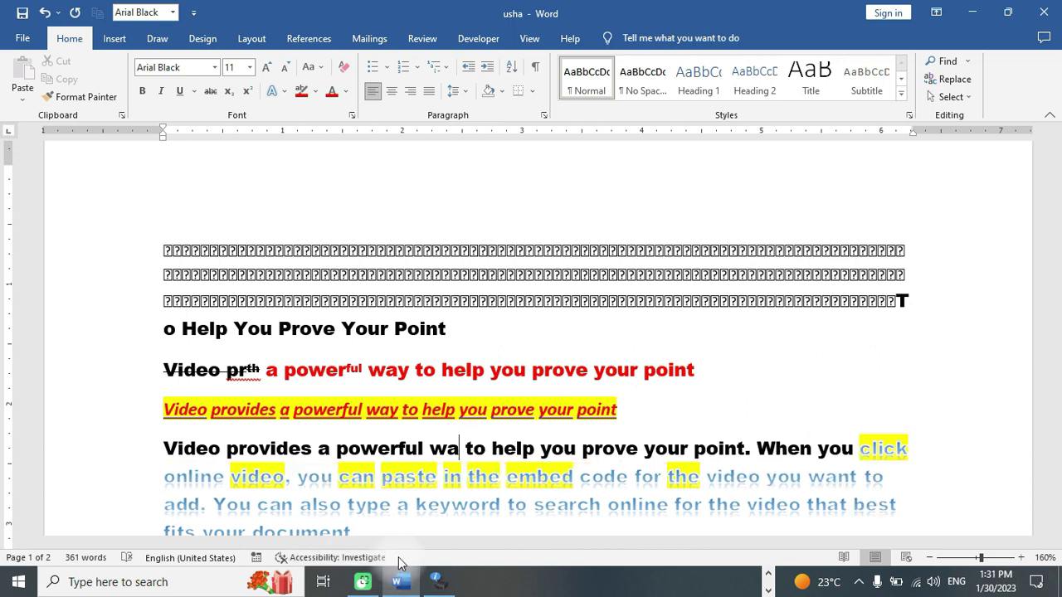
{"action": "key", "text": "BackSpace"}
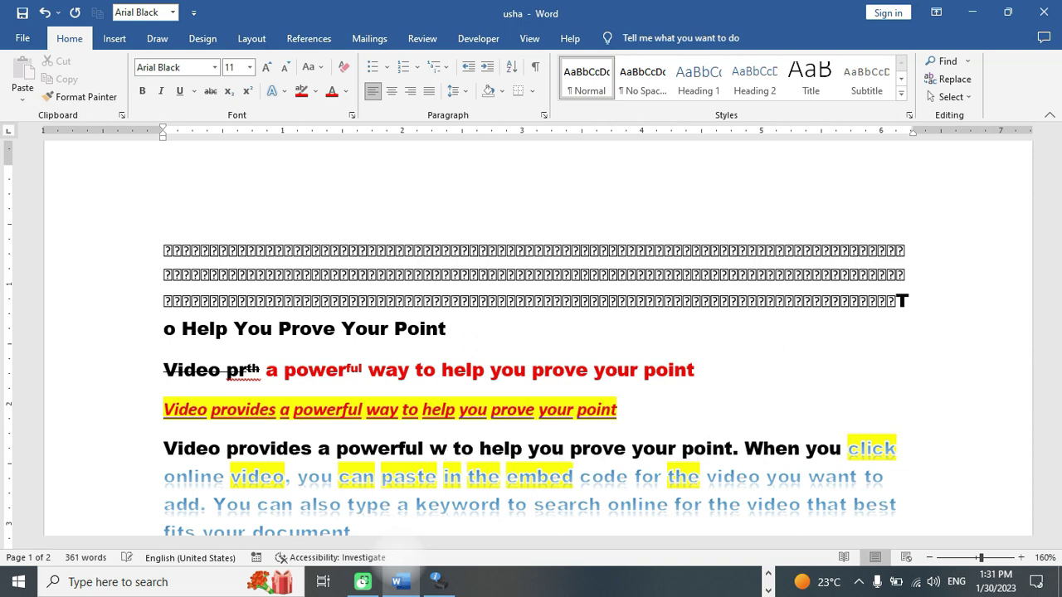
{"action": "key", "text": "BackSpace"}
{"action": "key", "text": "BackSpace"}
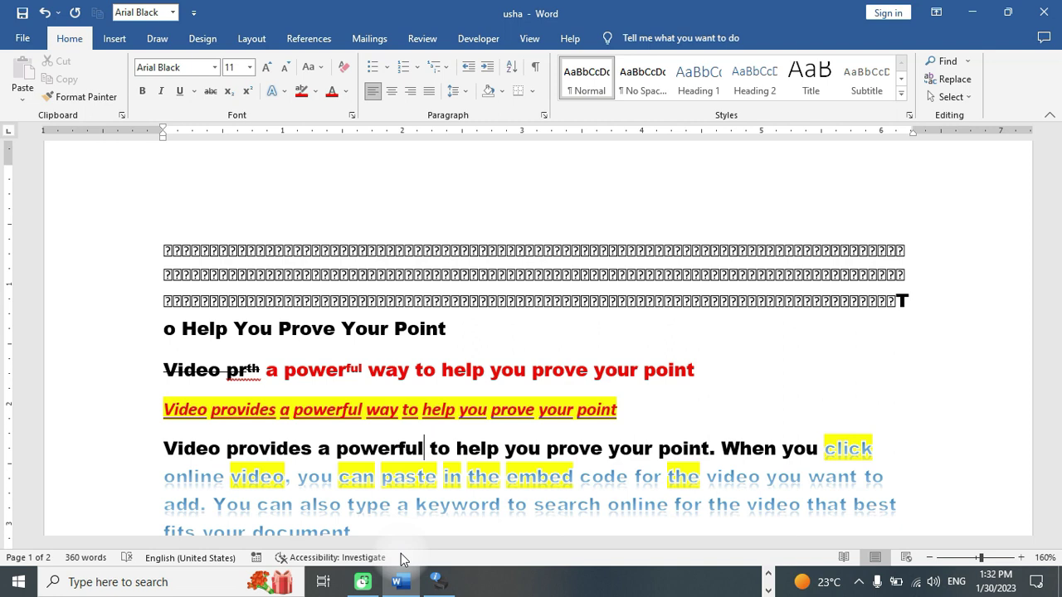
{"action": "key", "text": "BackSpace"}
{"action": "key", "text": "BackSpace"}
{"action": "key", "text": "BackSpace"}
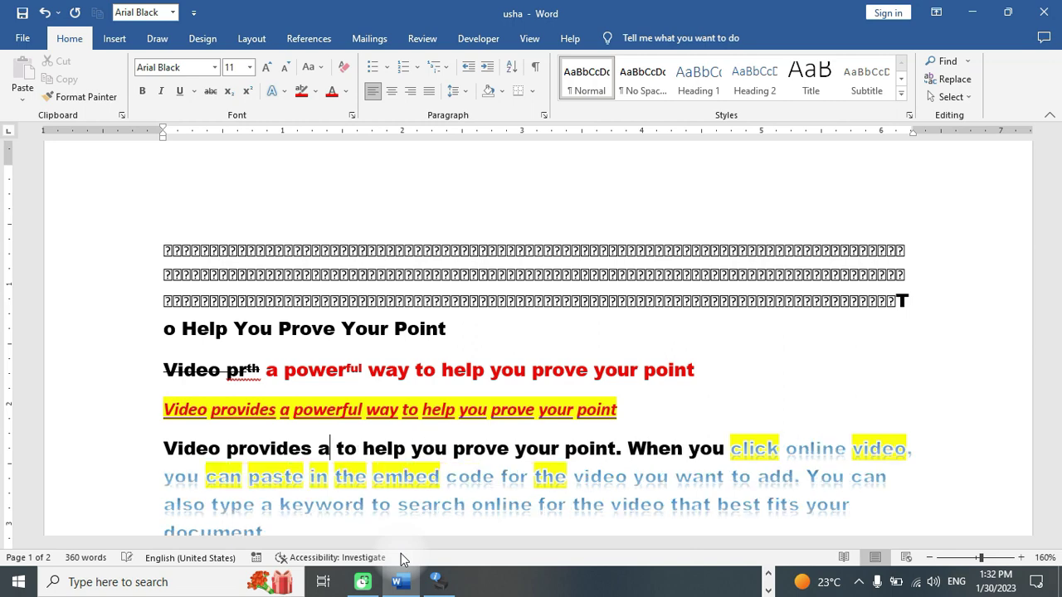
{"action": "key", "text": "BackSpace"}
{"action": "key", "text": "BackSpace"}
{"action": "key", "text": "BackSpace"}
{"action": "key", "text": "BackSpace"}
{"action": "key", "text": "BackSpace"}
{"action": "key", "text": "BackSpace"}
{"action": "key", "text": "BackSpace"}
{"action": "key", "text": "BackSpace"}
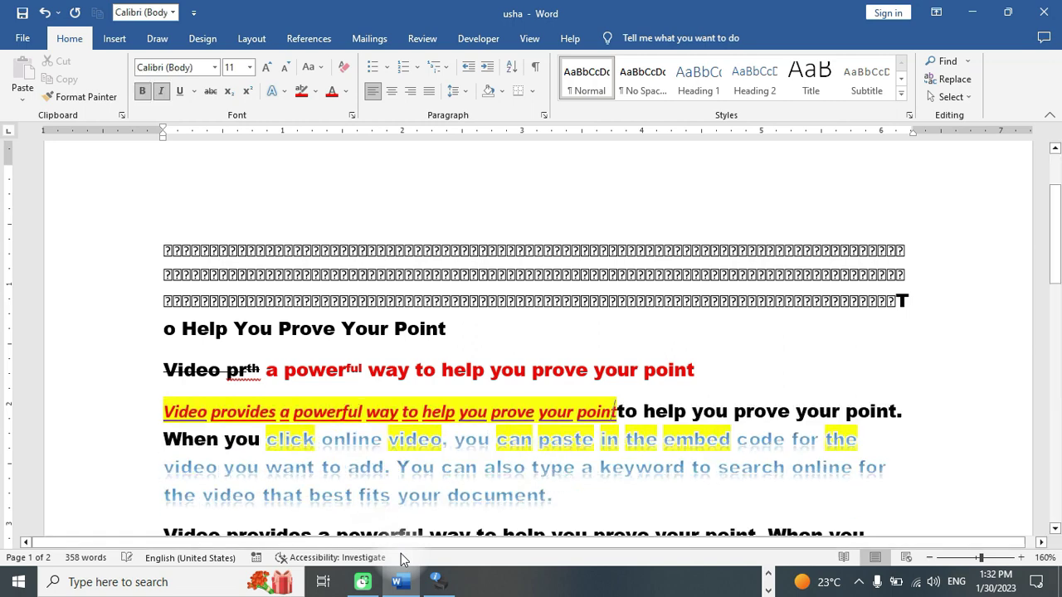
{"action": "key", "text": "BackSpace"}
{"action": "key", "text": "BackSpace"}
{"action": "key", "text": "BackSpace"}
{"action": "key", "text": "BackSpace"}
{"action": "key", "text": "BackSpace"}
{"action": "key", "text": "BackSpace"}
{"action": "key", "text": "BackSpace"}
{"action": "key", "text": "BackSpace"}
{"action": "key", "text": "BackSpace"}
{"action": "key", "text": "BackSpace"}
{"action": "key", "text": "BackSpace"}
{"action": "key", "text": "BackSpace"}
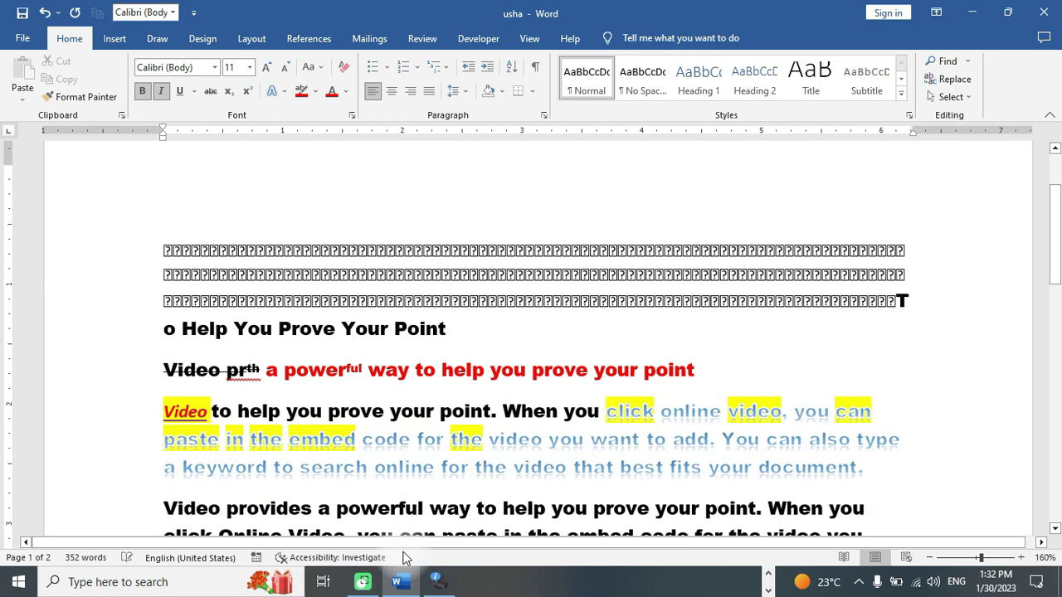
{"action": "key", "text": "BackSpace"}
{"action": "key", "text": "BackSpace"}
{"action": "key", "text": "BackSpace"}
- Remove the red line, heading, garbled lines, blank lines and the leading words 'to help you'
{"action": "key", "text": "ctrl+BackSpace"}
{"action": "key", "text": "ctrl+BackSpace"}
{"action": "key", "text": "ctrl+BackSpace"}
{"action": "key", "text": "ctrl+BackSpace"}
{"action": "key", "text": "ctrl+BackSpace"}
{"action": "key", "text": "ctrl+BackSpace"}
{"action": "key", "text": "ctrl+BackSpace"}
{"action": "key", "text": "ctrl+BackSpace"}
{"action": "key", "text": "ctrl+BackSpace"}
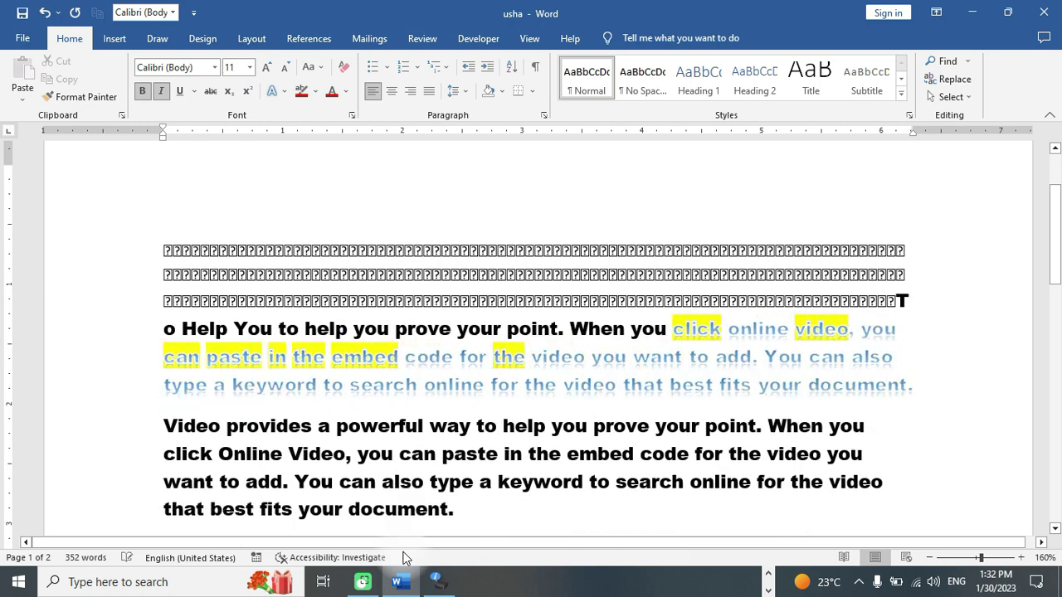
{"action": "key", "text": "ctrl+BackSpace"}
{"action": "key", "text": "ctrl+BackSpace"}
{"action": "key", "text": "ctrl+BackSpace"}
{"action": "key", "text": "BackSpace"}
{"action": "key", "text": "BackSpace"}
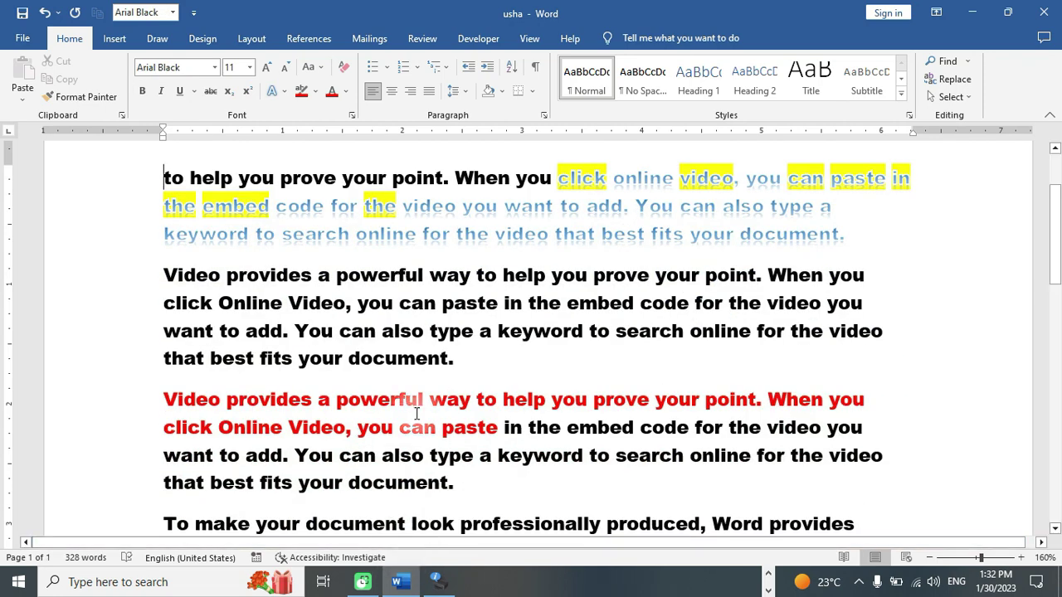
{"action": "key", "text": "ctrl+Delete"}
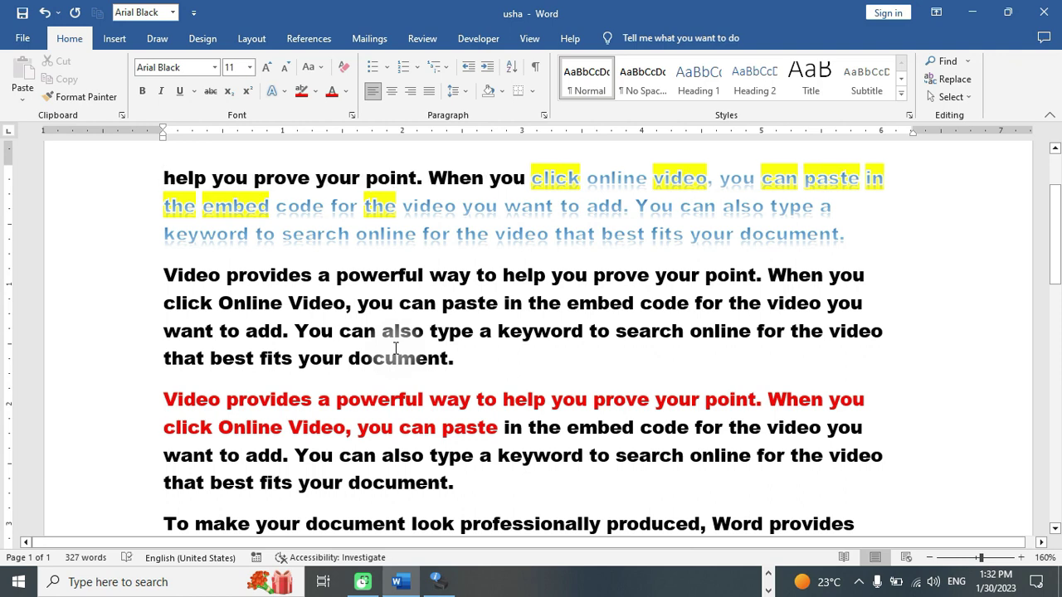
{"action": "key", "text": "ctrl+Delete"}
{"action": "key", "text": "ctrl+Delete"}
{"action": "key", "text": "ctrl+Delete"}
{"action": "key", "text": "ctrl+Delete"}
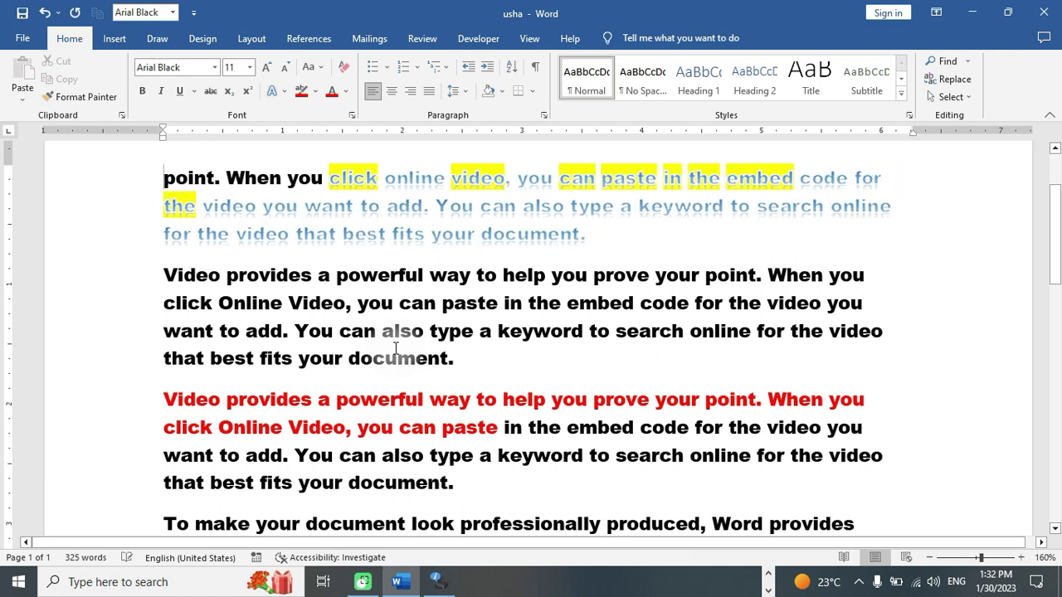
{"action": "key", "text": "ctrl+Delete"}
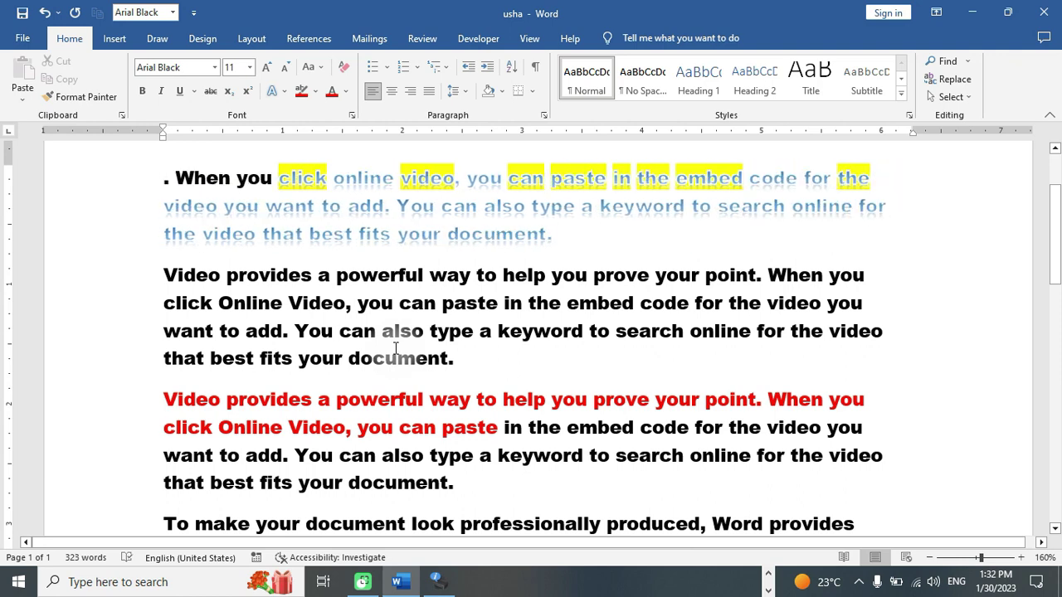
- Insert a page break after the leading period so 'When you' starts on page 2
{"action": "scroll", "coordinate": [396, 349], "scroll_direction": "down", "scroll_amount": 10, "text": "ctrl"}
{"action": "scroll", "coordinate": [396, 348], "scroll_direction": "down", "scroll_amount": 4, "text": "ctrl"}
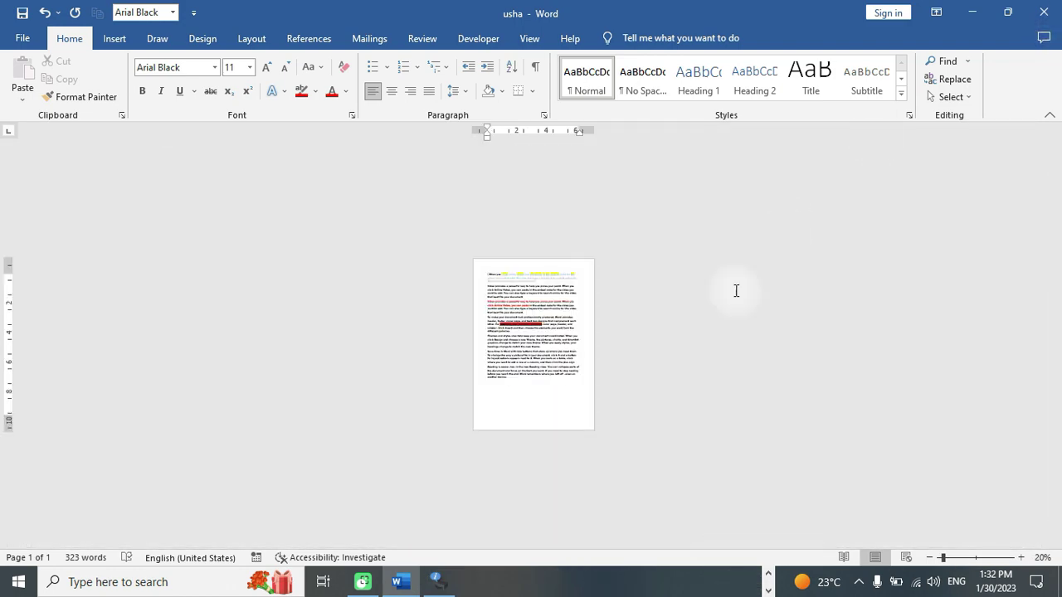
{"action": "scroll", "coordinate": [564, 349], "scroll_direction": "up", "scroll_amount": 2, "text": "ctrl"}
{"action": "scroll", "coordinate": [564, 349], "scroll_direction": "up", "scroll_amount": 4, "text": "ctrl"}
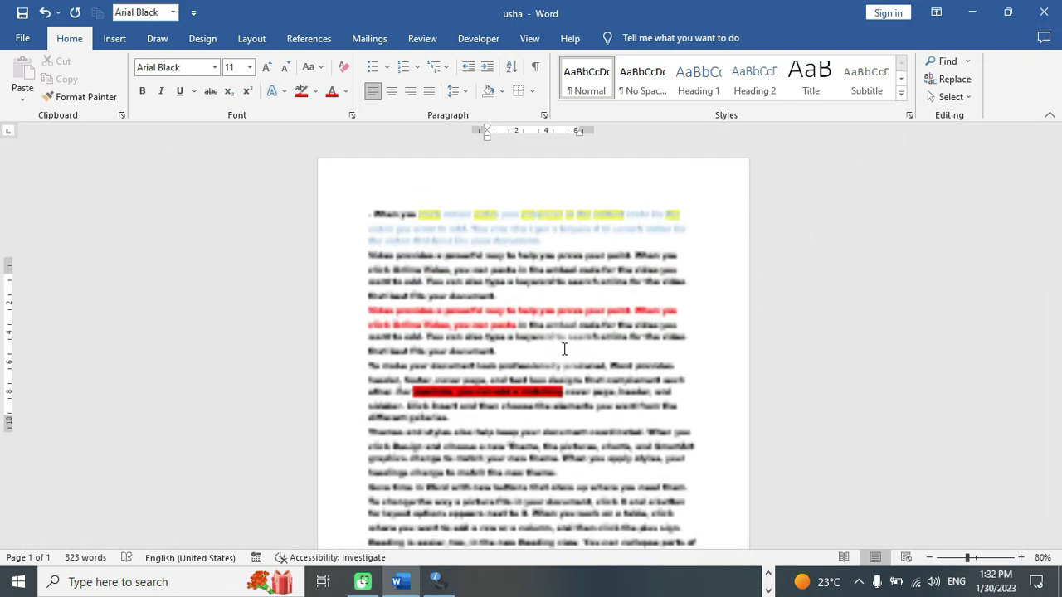
{"action": "scroll", "coordinate": [565, 349], "scroll_direction": "up", "scroll_amount": 4, "text": "ctrl"}
{"action": "scroll", "coordinate": [564, 349], "scroll_direction": "up", "scroll_amount": 1, "text": "ctrl"}
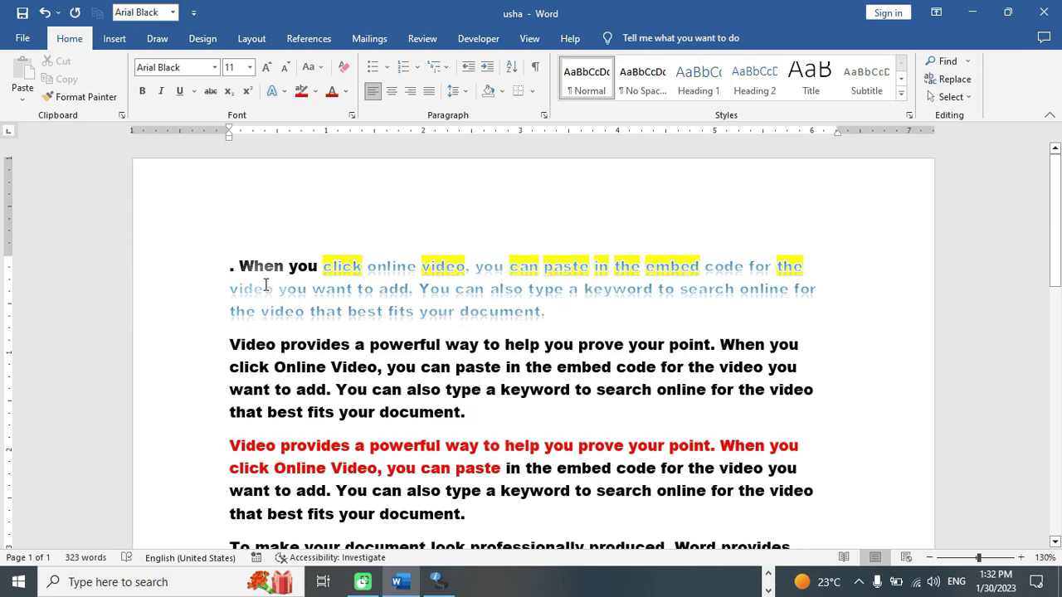
{"action": "left_click_drag", "start_coordinate": [230, 266], "coordinate": [287, 267]}
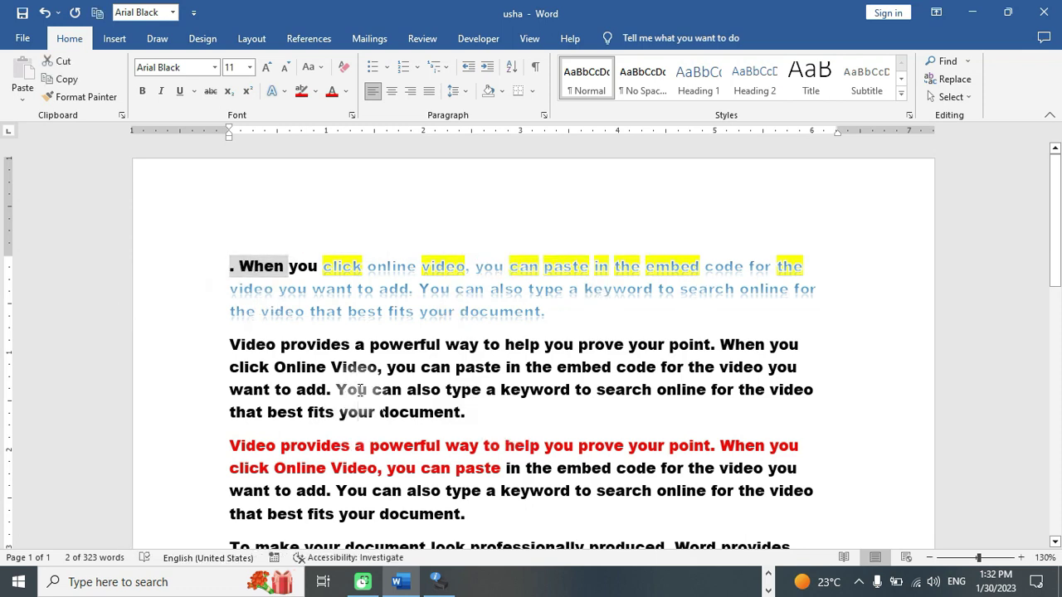
{"action": "left_click", "coordinate": [235, 266]}
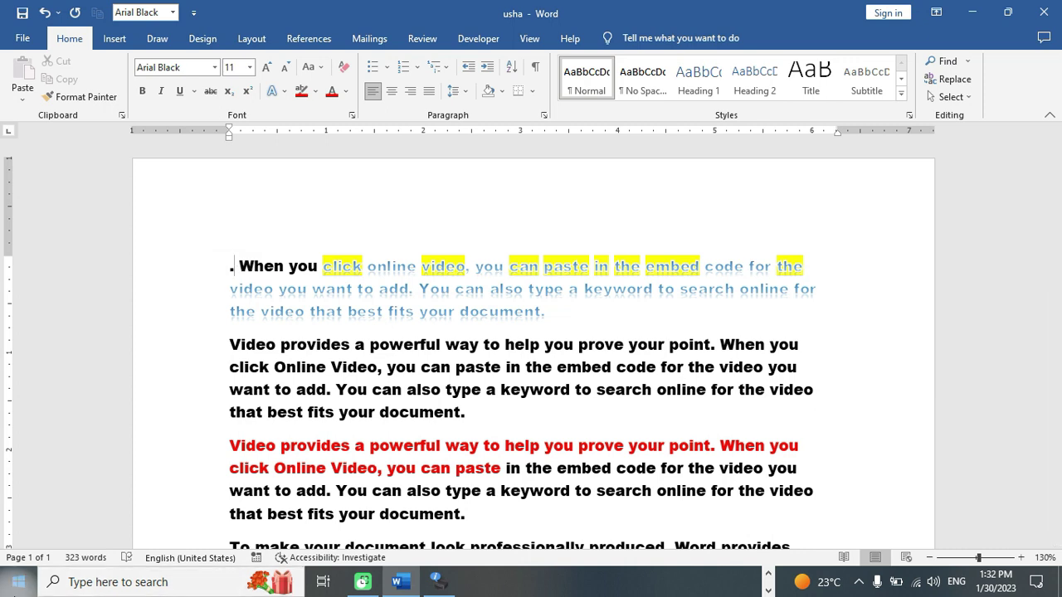
{"action": "key", "text": "ctrl+Return"}
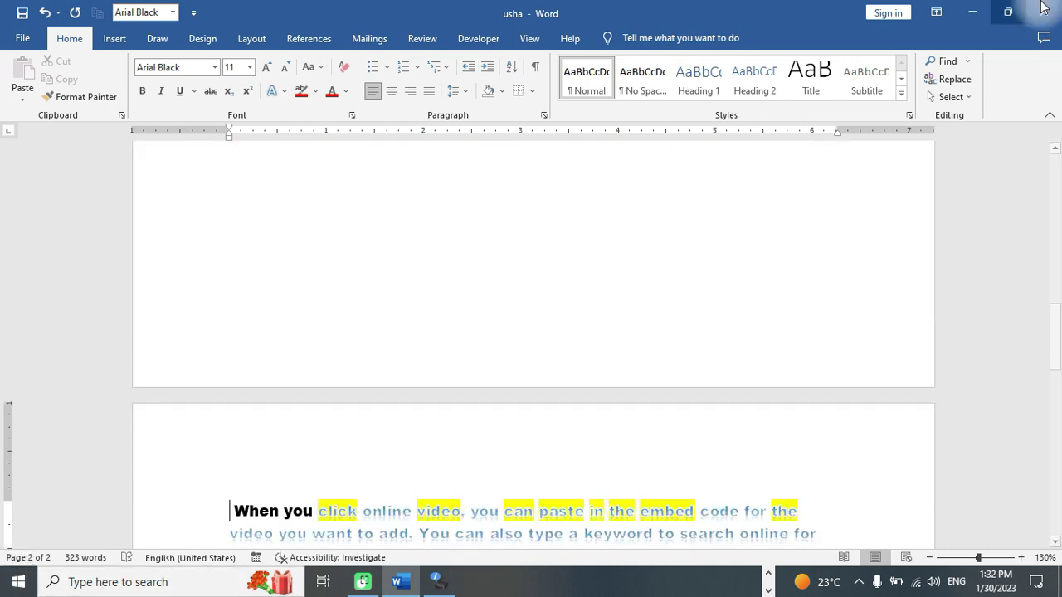
- Delete the lone period left on page 1
{"action": "scroll", "coordinate": [514, 379], "scroll_direction": "up", "scroll_amount": 10}
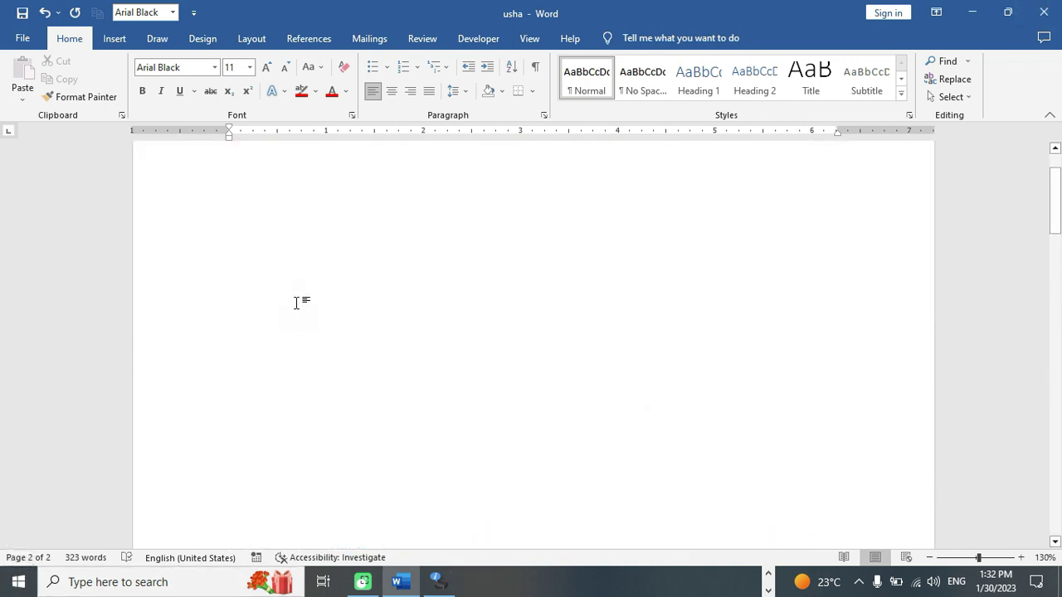
{"action": "scroll", "coordinate": [296, 303], "scroll_direction": "up", "scroll_amount": 2}
{"action": "left_click", "coordinate": [156, 264]}
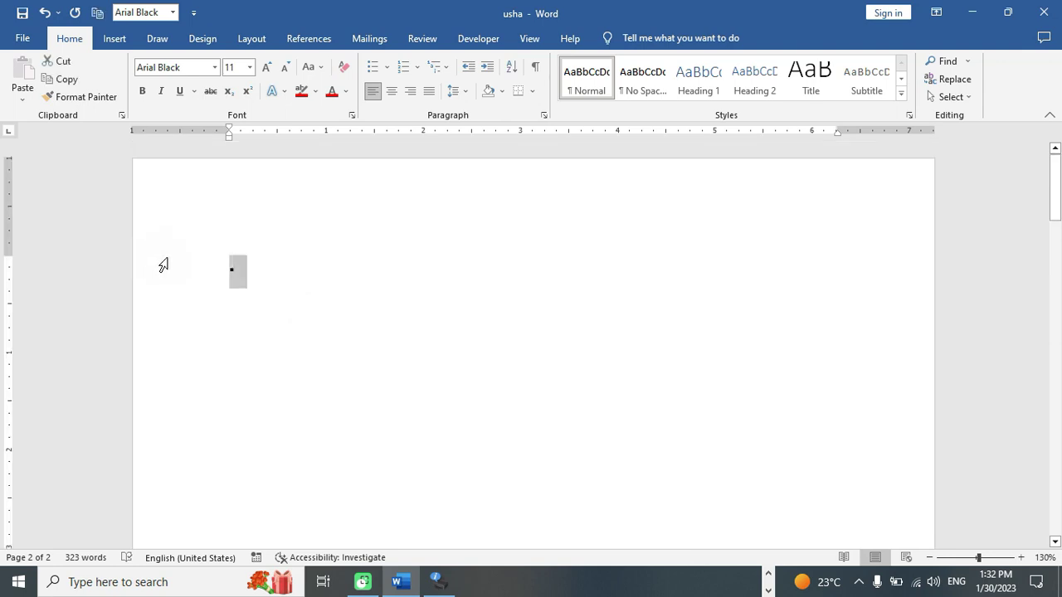
{"action": "key", "text": "Delete"}
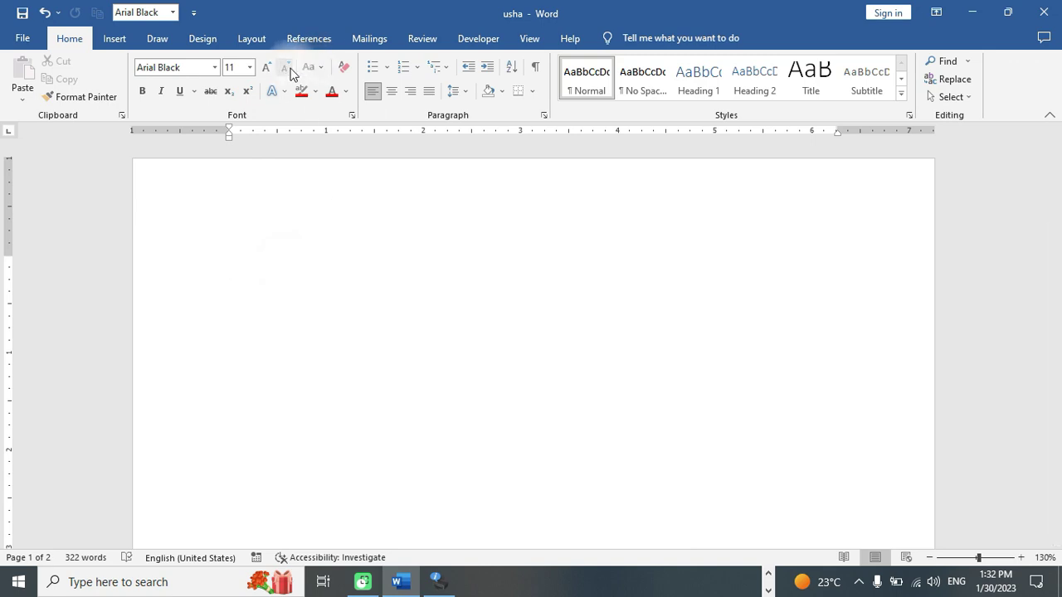
- Try the hollow-circle bullet on the empty line, then undo the bullets
{"action": "left_click", "coordinate": [372, 67]}
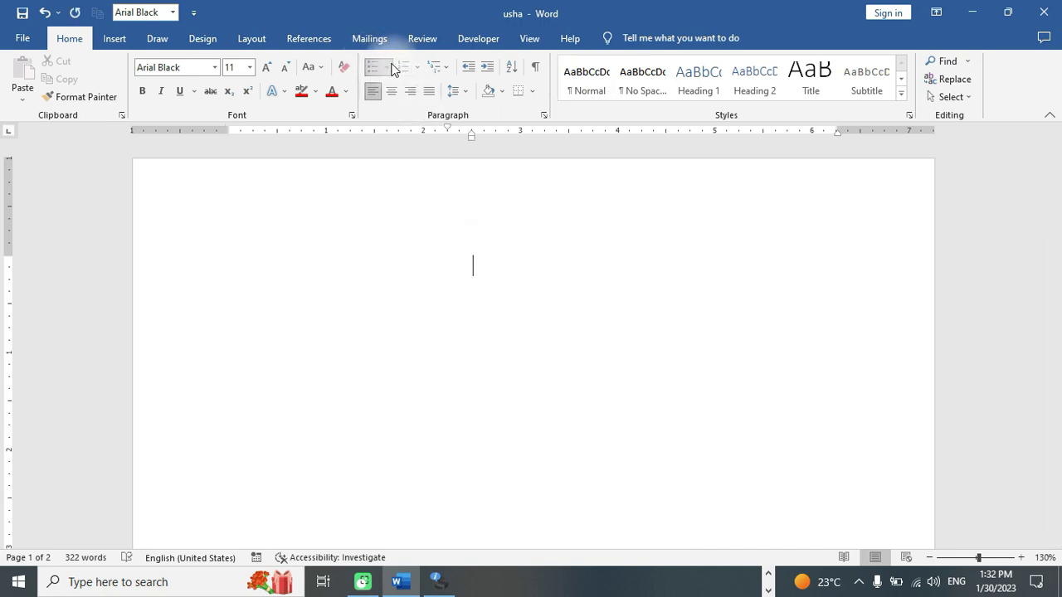
{"action": "left_click", "coordinate": [386, 67]}
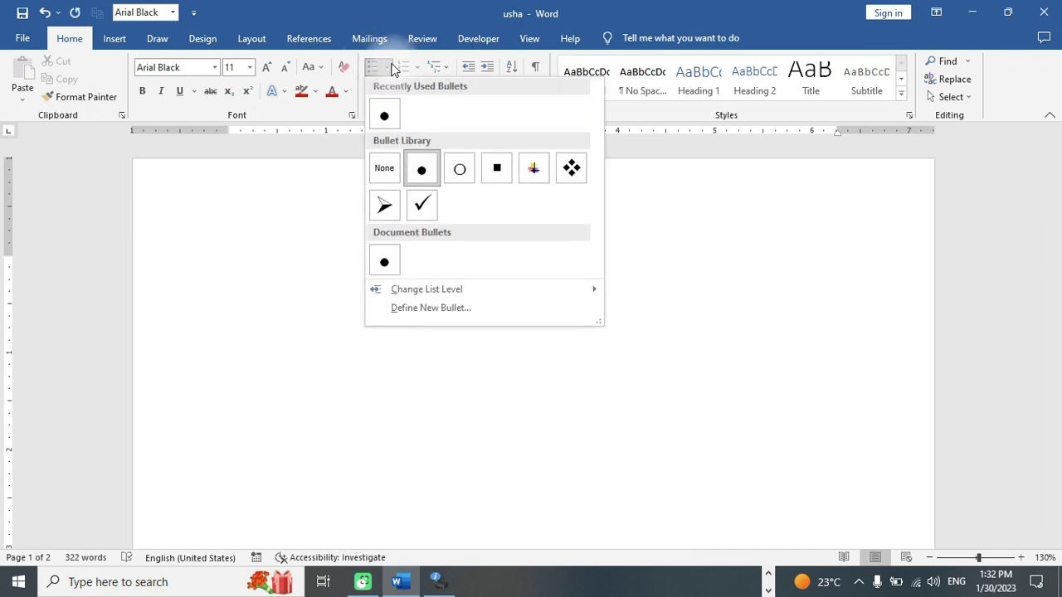
{"action": "left_click", "coordinate": [468, 170]}
{"action": "scroll", "coordinate": [469, 308], "scroll_direction": "down", "scroll_amount": 2}
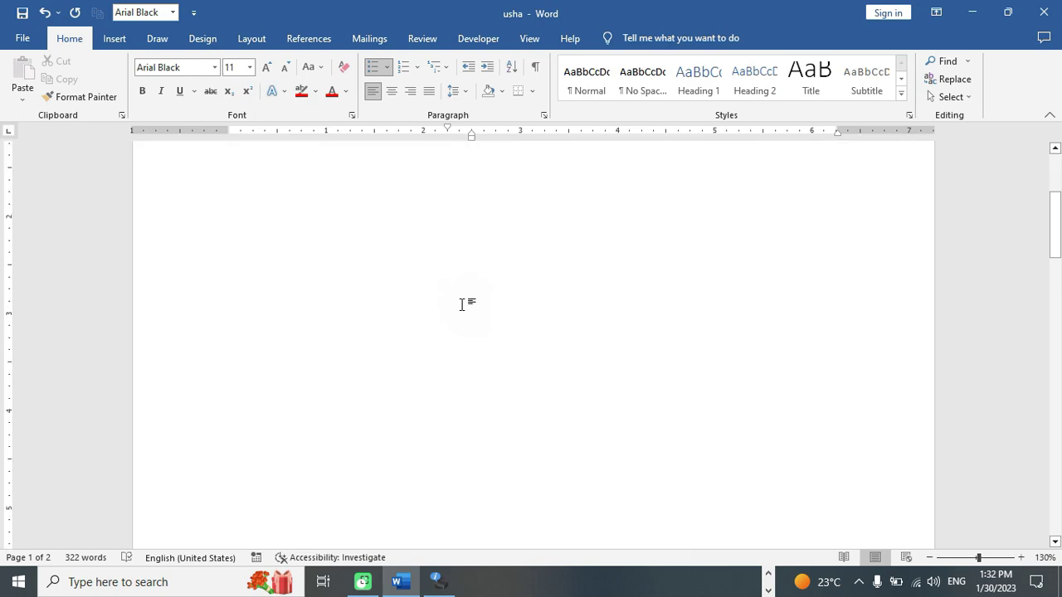
{"action": "scroll", "coordinate": [465, 303], "scroll_direction": "down", "scroll_amount": 3}
{"action": "scroll", "coordinate": [460, 299], "scroll_direction": "down", "scroll_amount": 3}
{"action": "scroll", "coordinate": [459, 295], "scroll_direction": "down", "scroll_amount": 5}
{"action": "scroll", "coordinate": [458, 266], "scroll_direction": "up", "scroll_amount": 4}
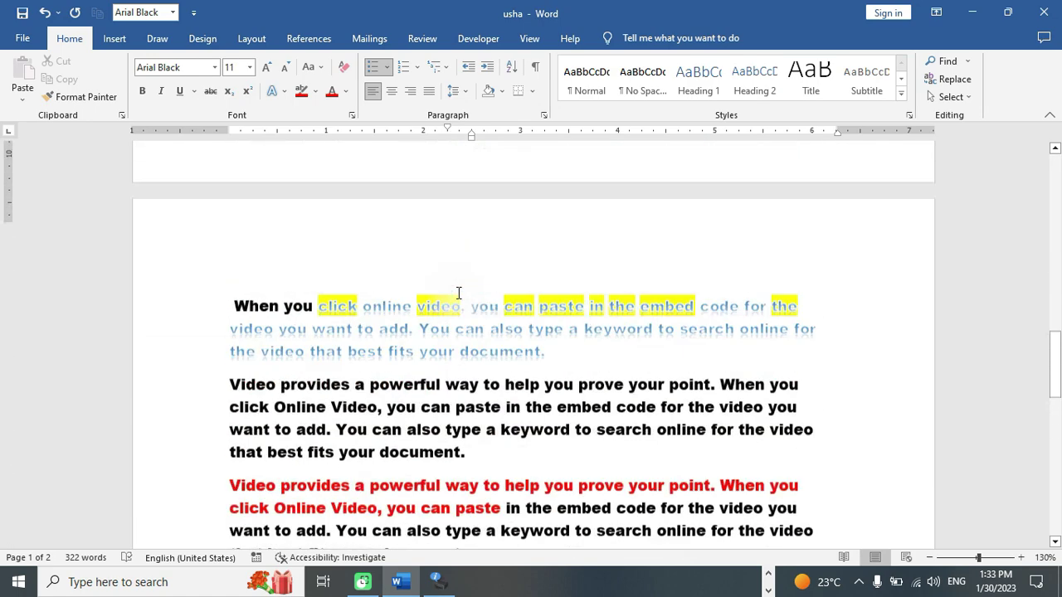
{"action": "scroll", "coordinate": [453, 285], "scroll_direction": "up", "scroll_amount": 3}
{"action": "scroll", "coordinate": [453, 277], "scroll_direction": "up", "scroll_amount": 3}
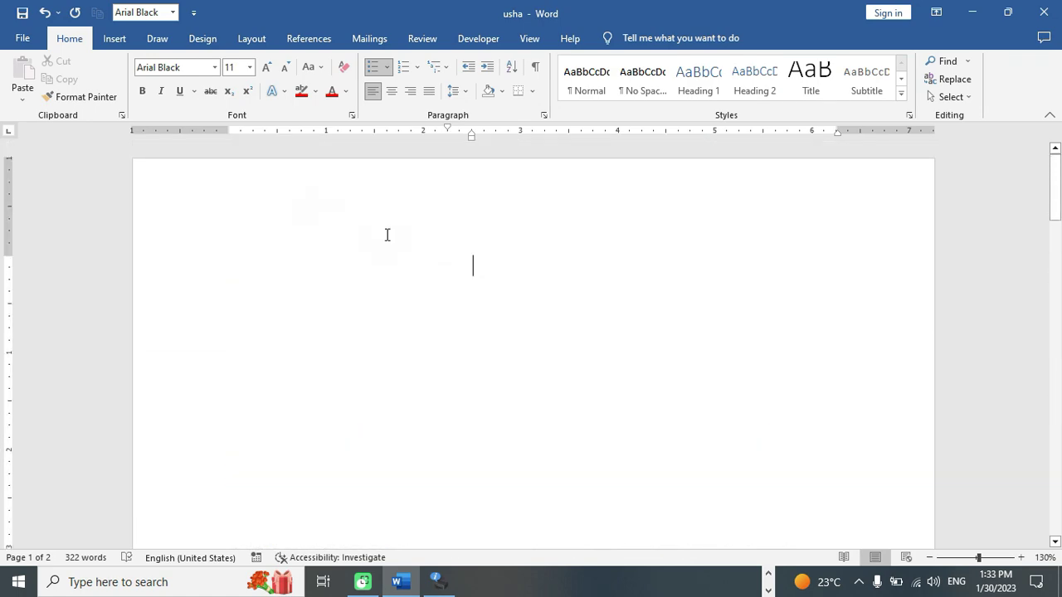
{"action": "key", "text": "ctrl+z"}
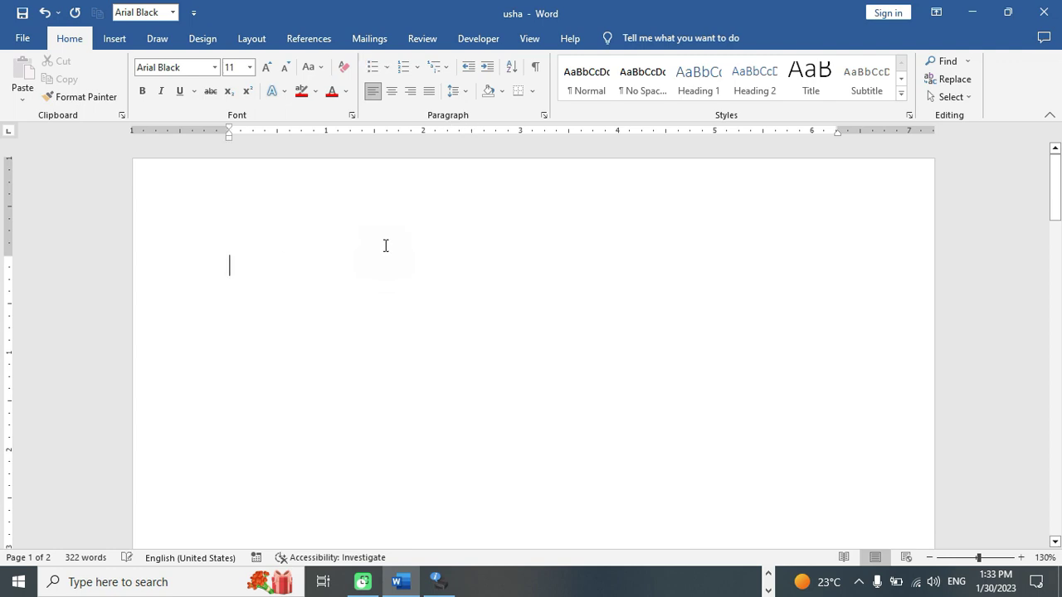
{"action": "left_click", "coordinate": [371, 71]}
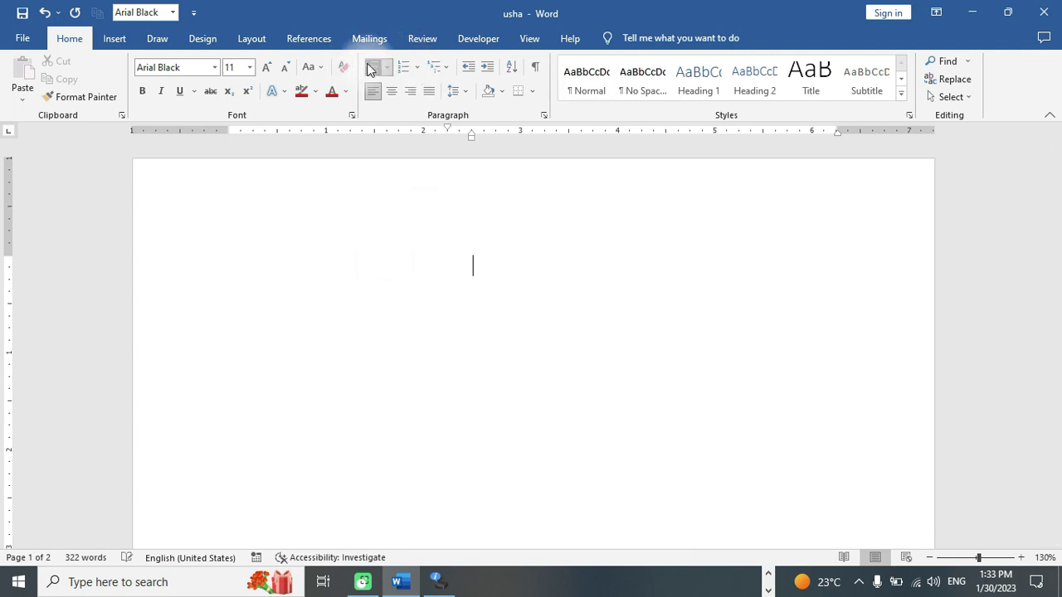
{"action": "key", "text": "ctrl+z"}
- Choose the check-mark style from the Bullets gallery
{"action": "left_click", "coordinate": [390, 68]}
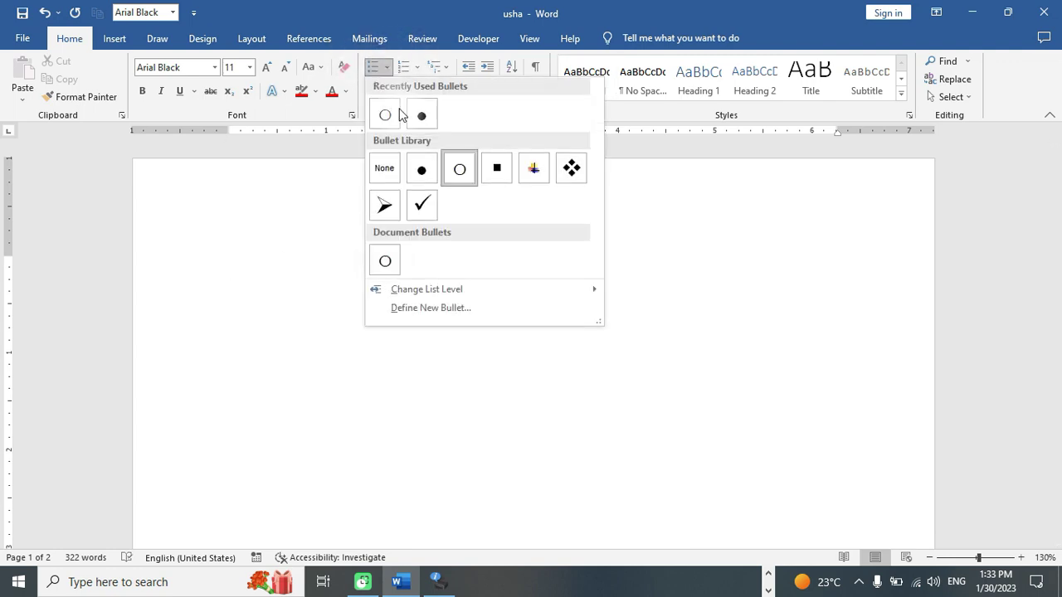
{"action": "left_click", "coordinate": [420, 205]}
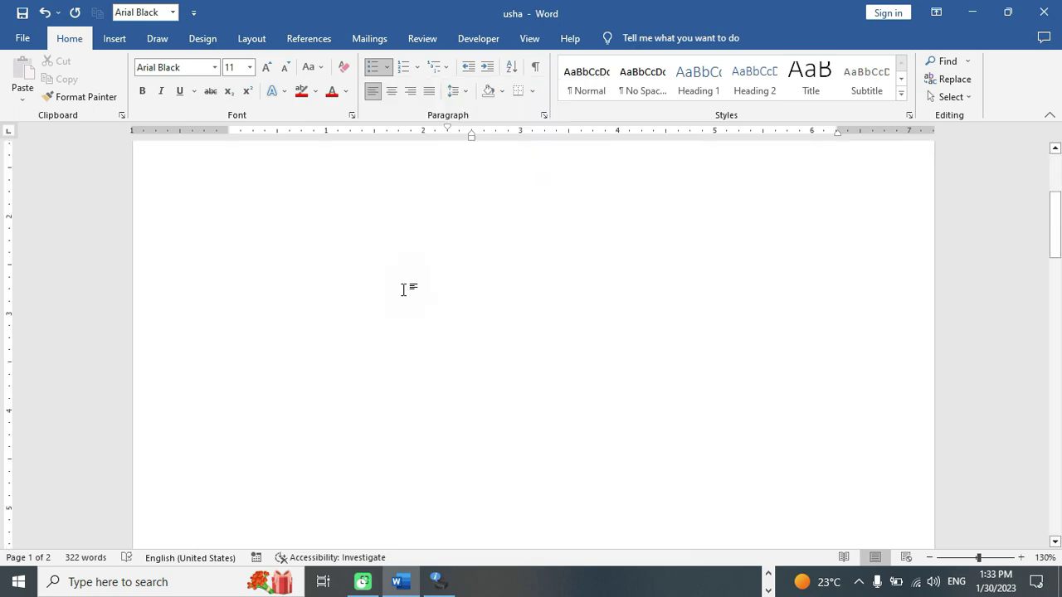
{"action": "scroll", "coordinate": [372, 285], "scroll_direction": "down", "scroll_amount": 10}
{"action": "scroll", "coordinate": [346, 337], "scroll_direction": "down", "scroll_amount": 3}
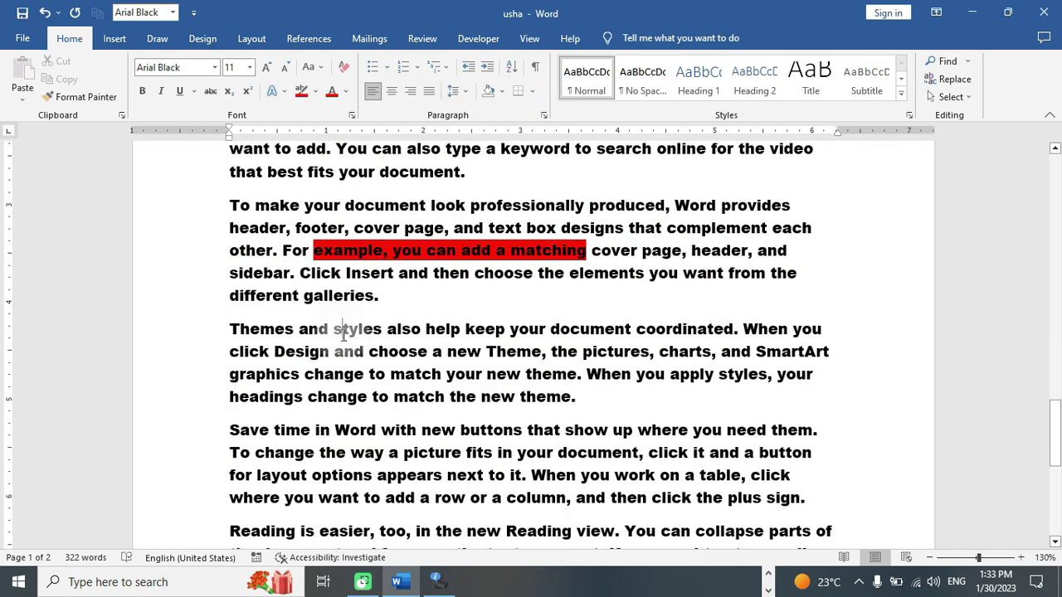
- Add a check-mark bullet line after 'galleries.', trying Center before Align Left
{"action": "left_click", "coordinate": [397, 300]}
{"action": "key", "text": "Return"}
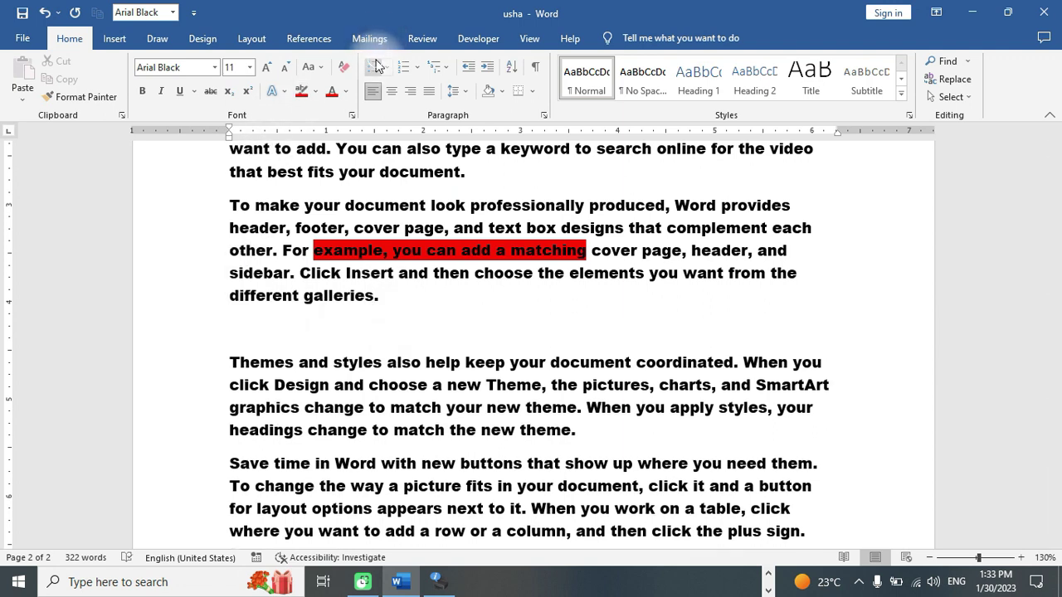
{"action": "left_click", "coordinate": [376, 66]}
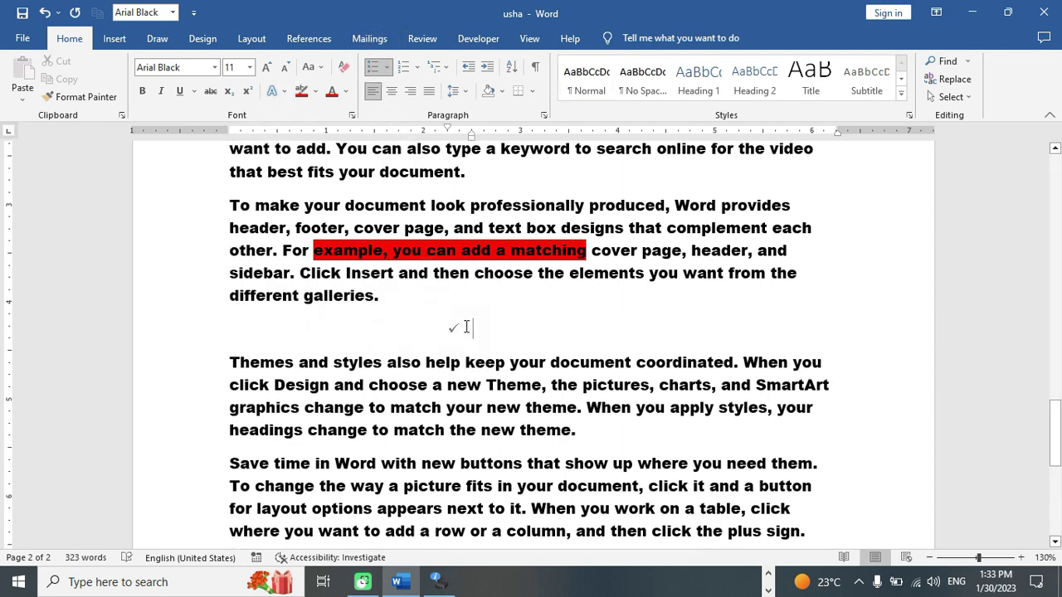
{"action": "left_click", "coordinate": [393, 96]}
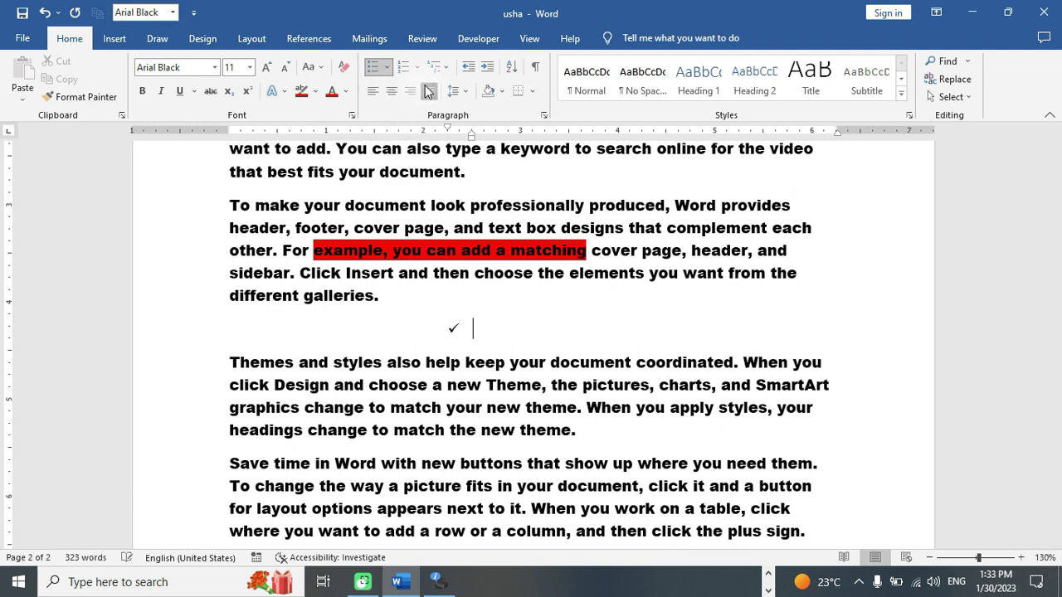
{"action": "left_click", "coordinate": [374, 92]}
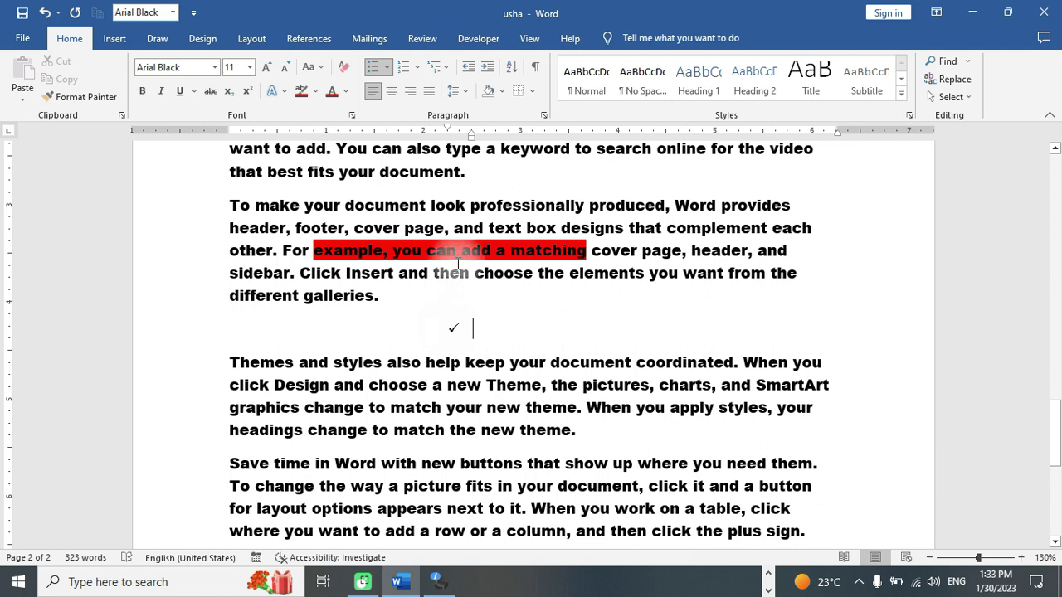
- Browse the bullet styles, demote the current bullet, then clear it to leave an empty line
{"action": "left_click", "coordinate": [389, 69]}
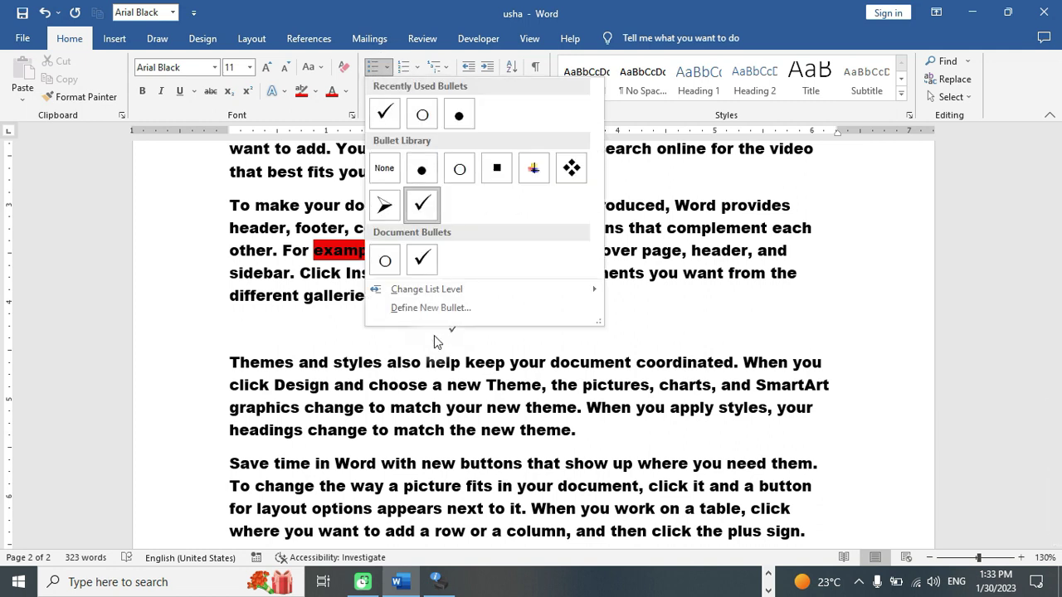
{"action": "mouse_move", "coordinate": [448, 289]}
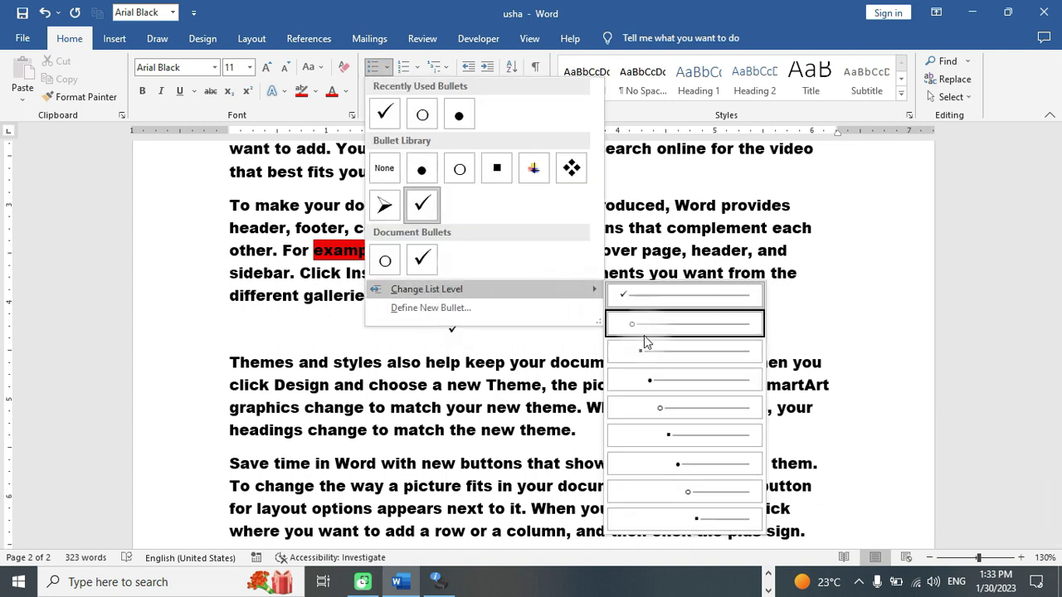
{"action": "left_click", "coordinate": [461, 338]}
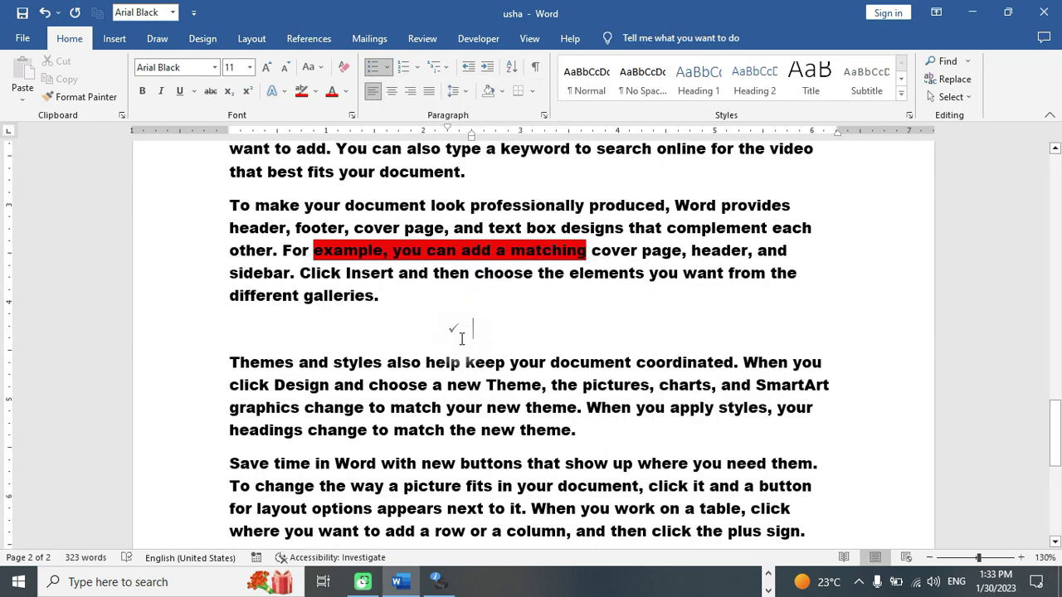
{"action": "left_click", "coordinate": [392, 68]}
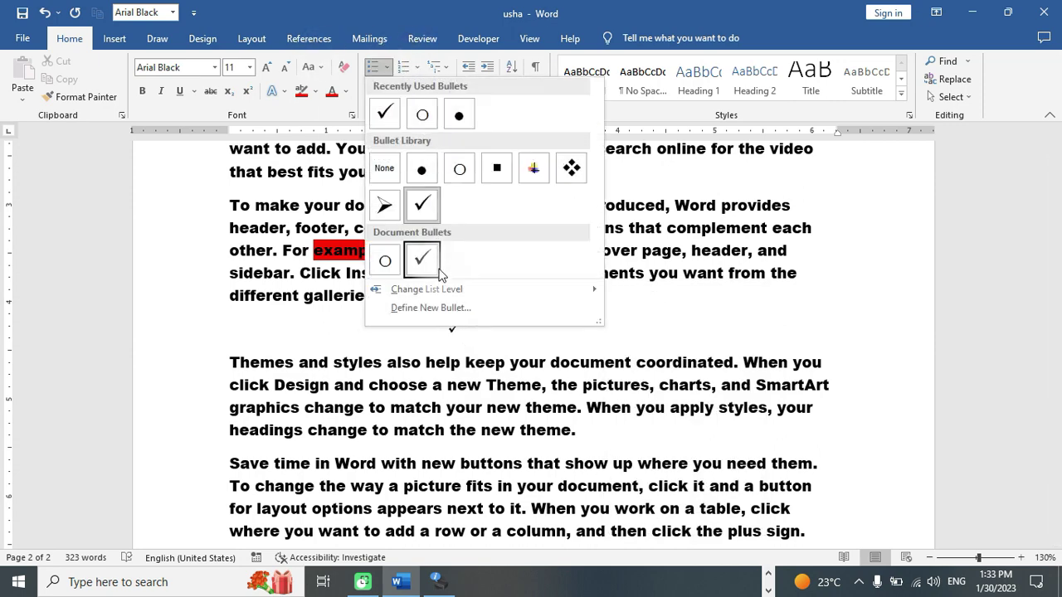
{"action": "mouse_move", "coordinate": [448, 289]}
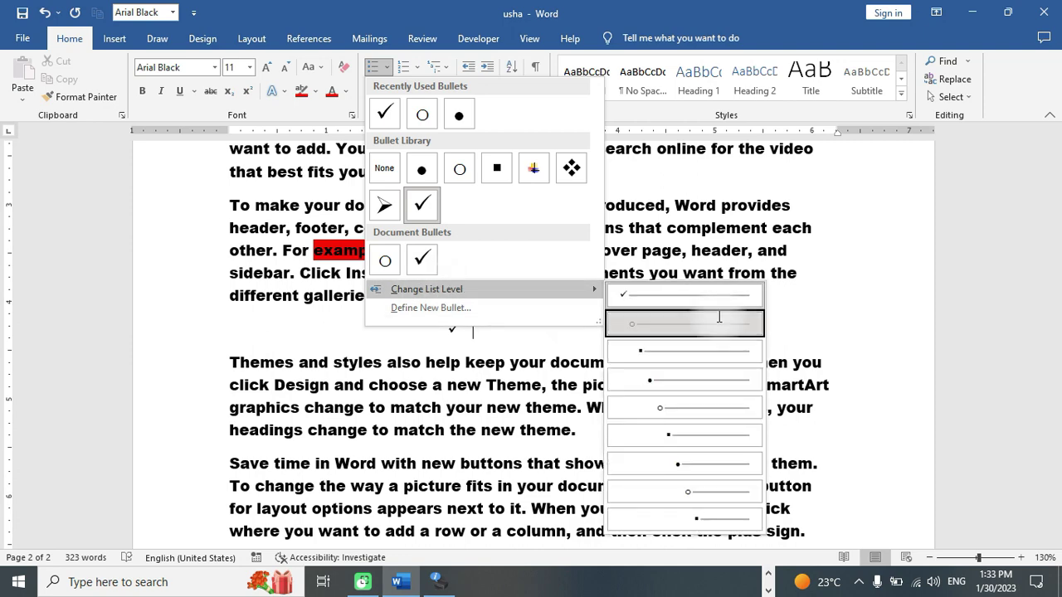
{"action": "left_click", "coordinate": [660, 316]}
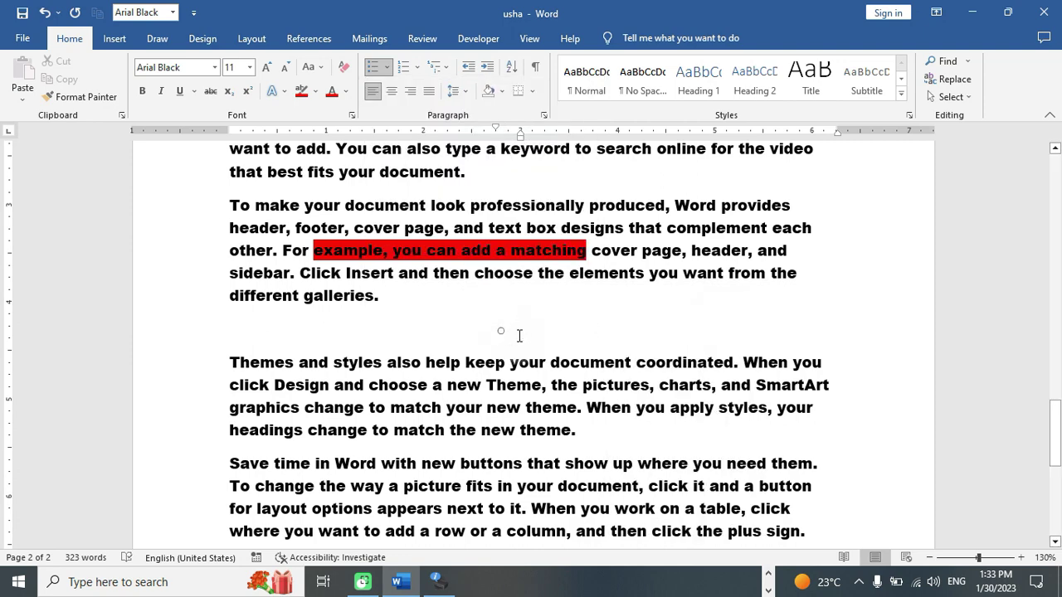
{"action": "key", "text": "Return"}
{"action": "key", "text": "Return"}
{"action": "key", "text": "Return"}
{"action": "key", "text": "Return"}
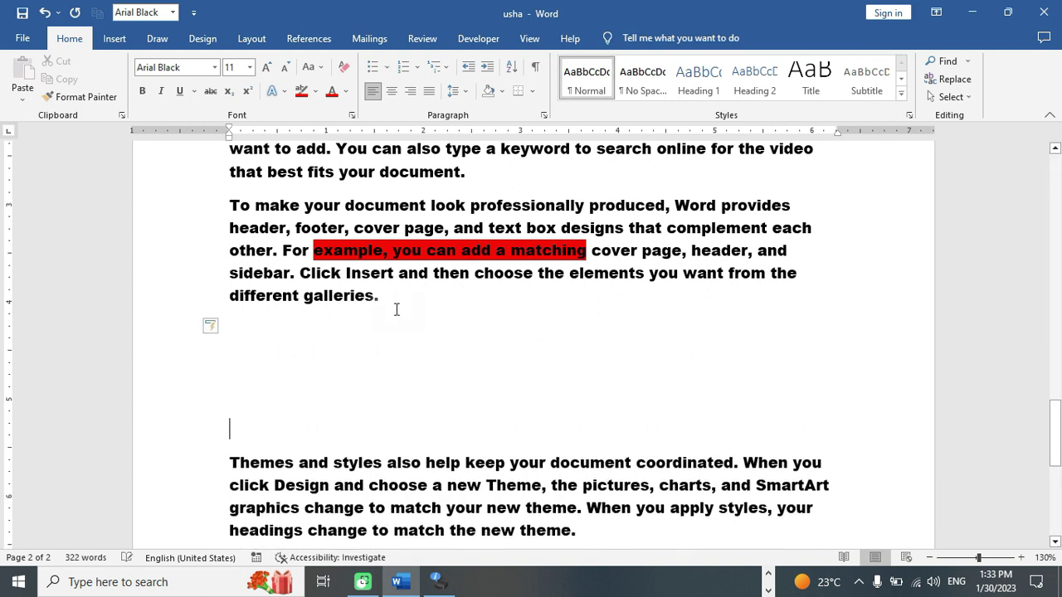
- Apply a check-mark bullet and complete the item 'Fgncvc'
{"action": "left_click", "coordinate": [375, 66]}
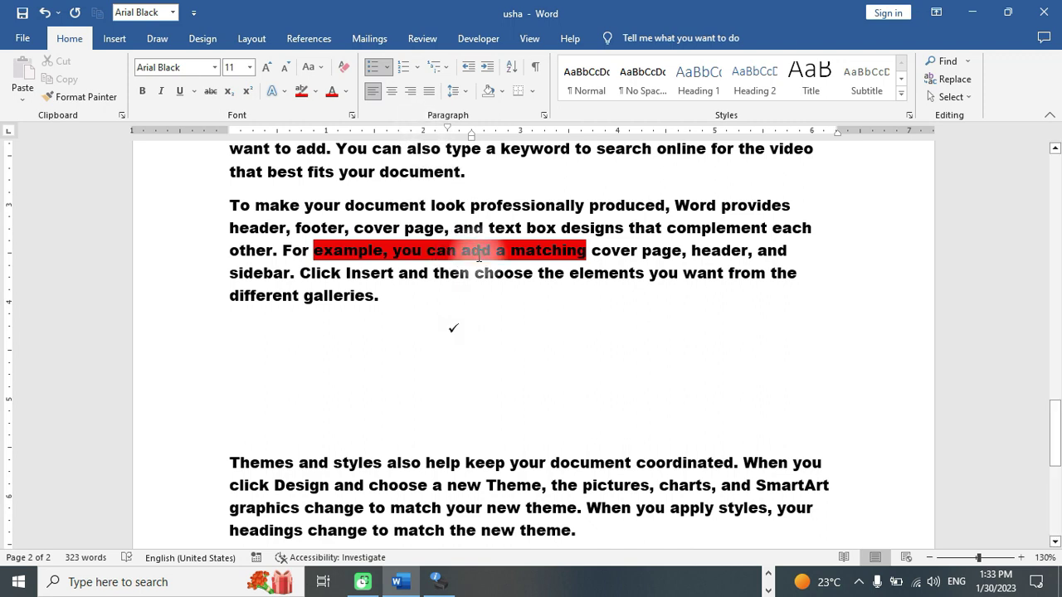
{"action": "left_click", "coordinate": [305, 334]}
{"action": "type", "text": "fgncvc"}
{"action": "key", "text": "Return"}
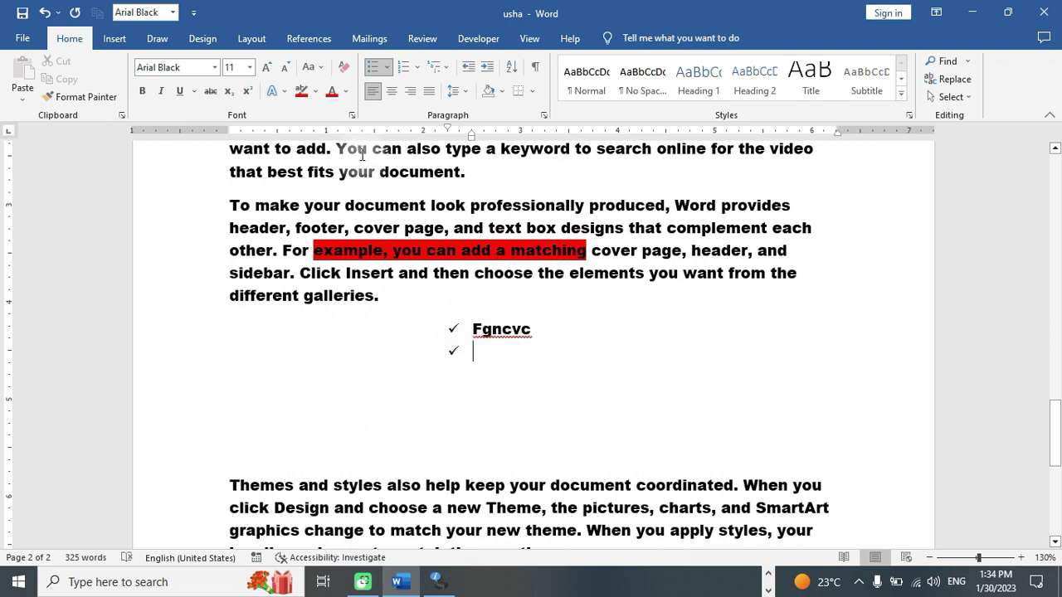
- Demote the next bullet to level 2 and type the circle item 'Gfh'
{"action": "left_click", "coordinate": [387, 66]}
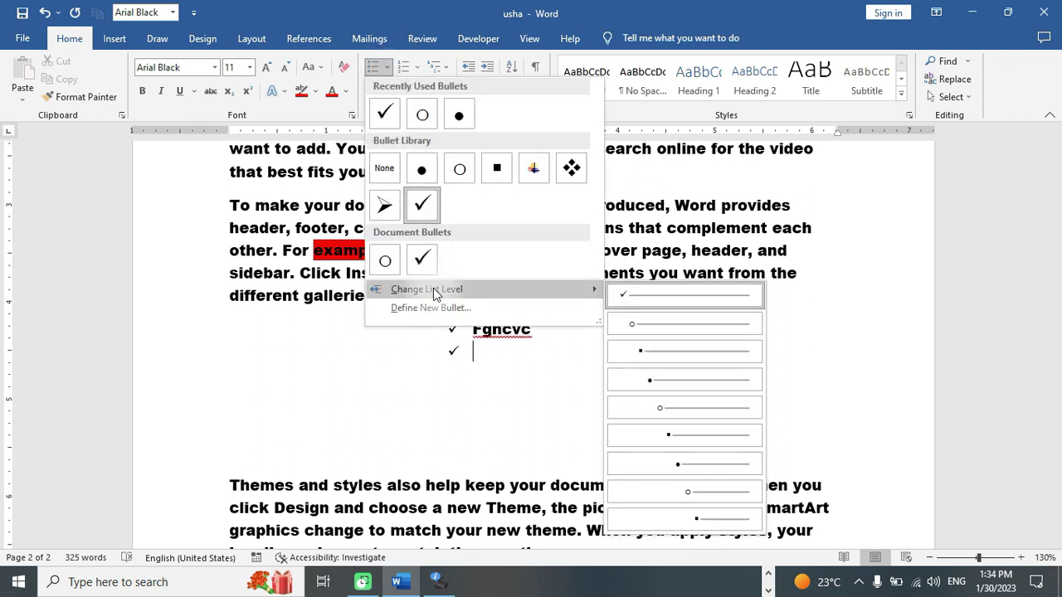
{"action": "mouse_move", "coordinate": [530, 289]}
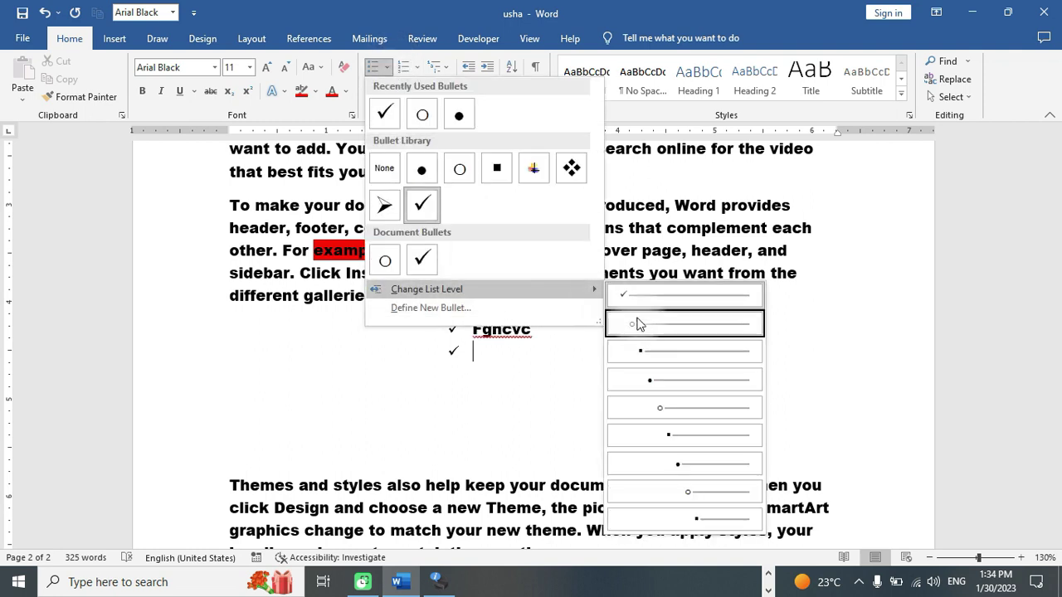
{"action": "left_click", "coordinate": [639, 324]}
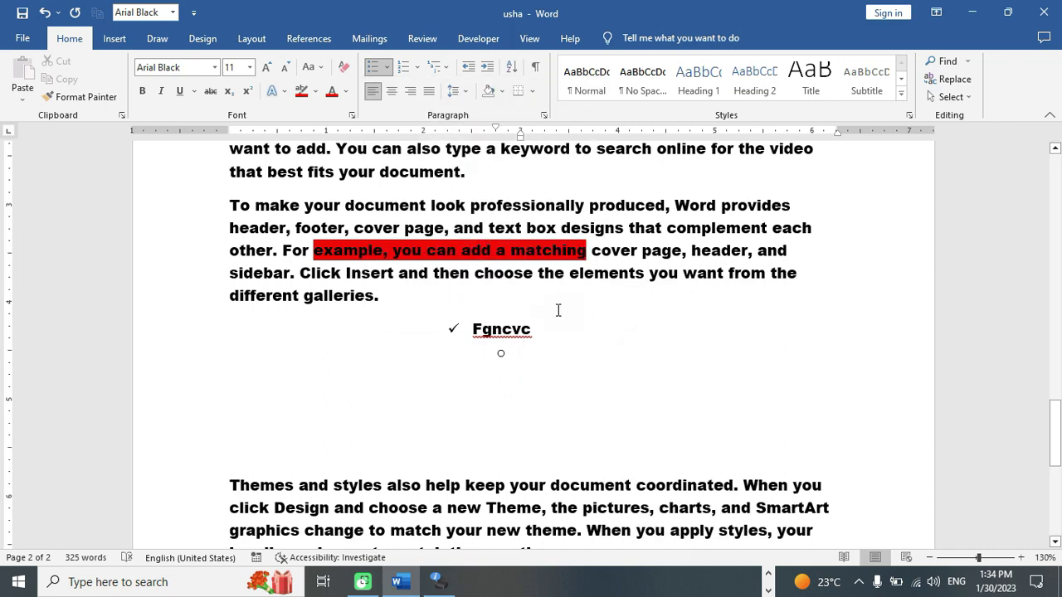
{"action": "type", "text": "gfh"}
{"action": "key", "text": "Return"}
- Demote the empty next bullet to level 3, giving it a square bullet
{"action": "left_click", "coordinate": [386, 67]}
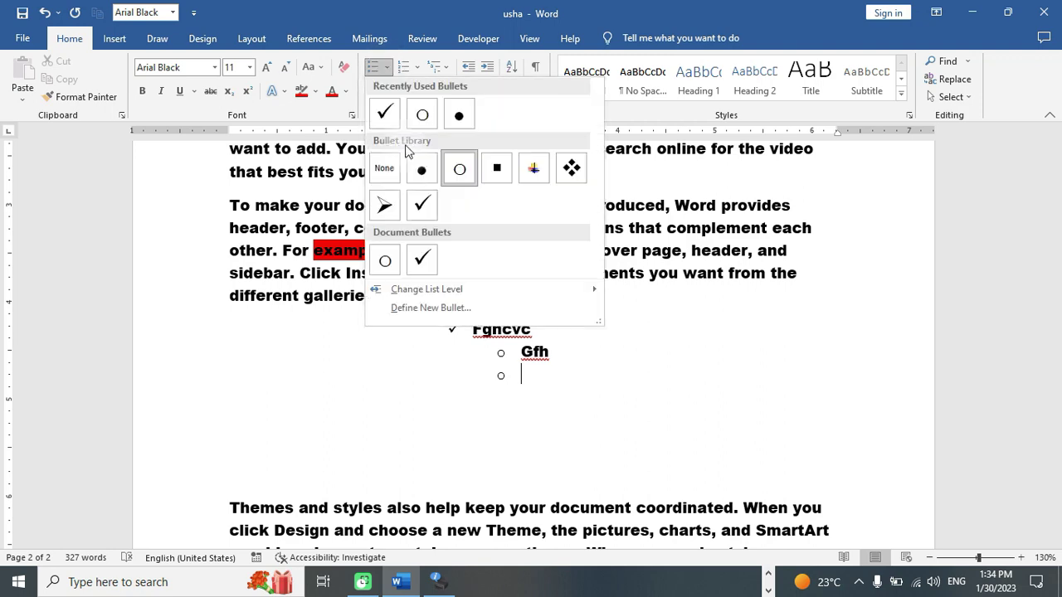
{"action": "mouse_move", "coordinate": [479, 300]}
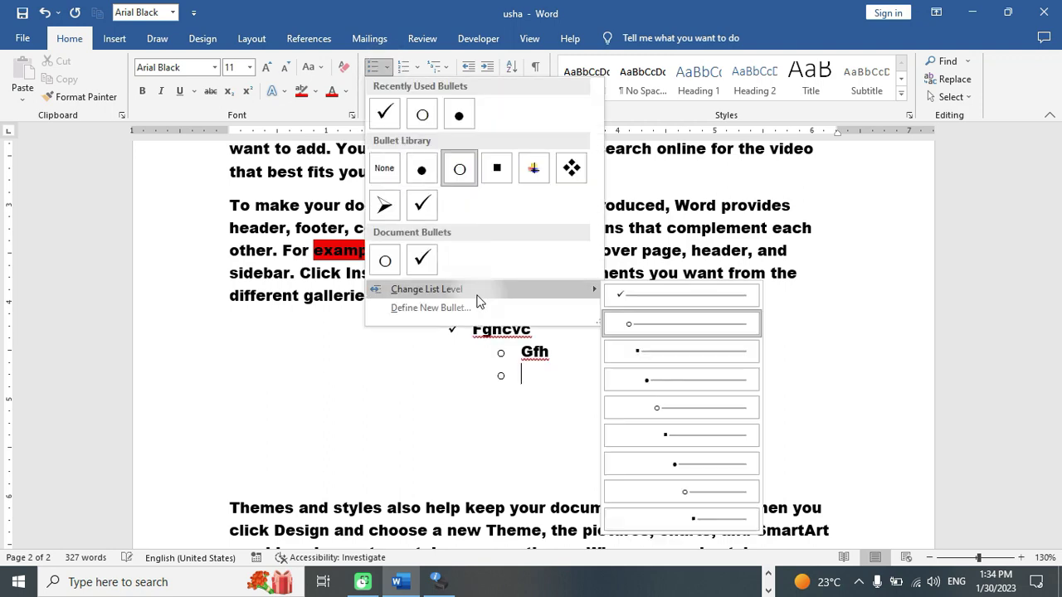
{"action": "left_click", "coordinate": [682, 351]}
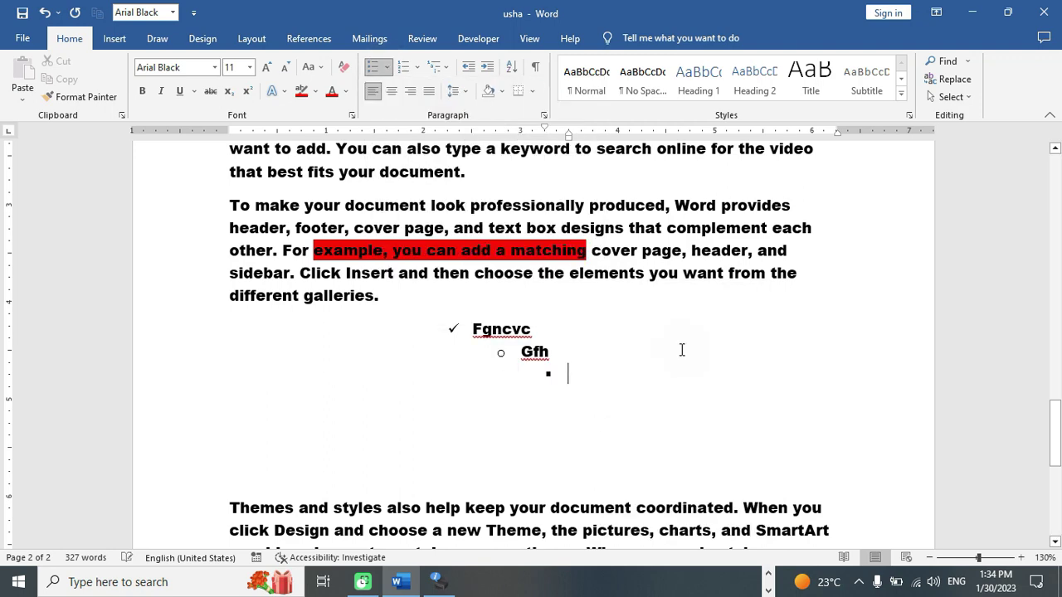
{"action": "left_click", "coordinate": [387, 67]}
{"action": "mouse_move", "coordinate": [427, 288]}
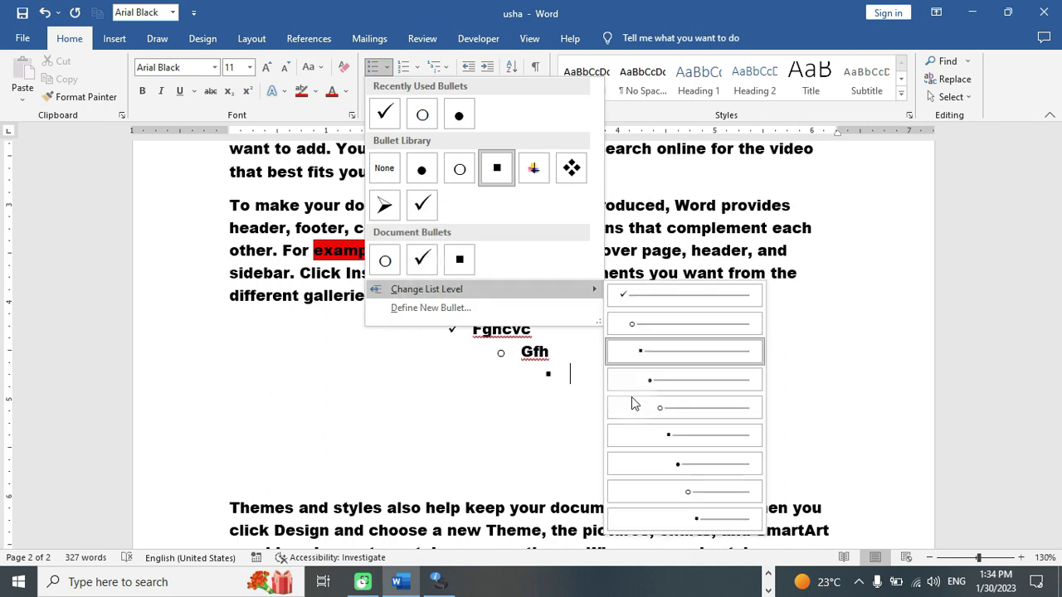
{"action": "left_click", "coordinate": [431, 308]}
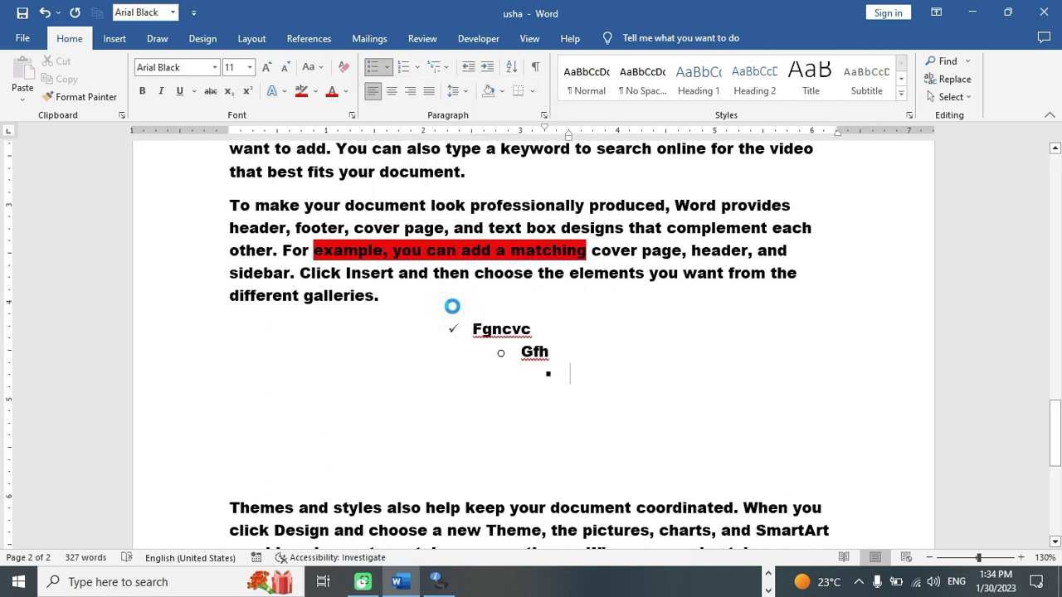
- Cancel the Symbol and Define New Bullet dialogs unchanged and return the caret after the square bullet
{"action": "left_click", "coordinate": [486, 183]}
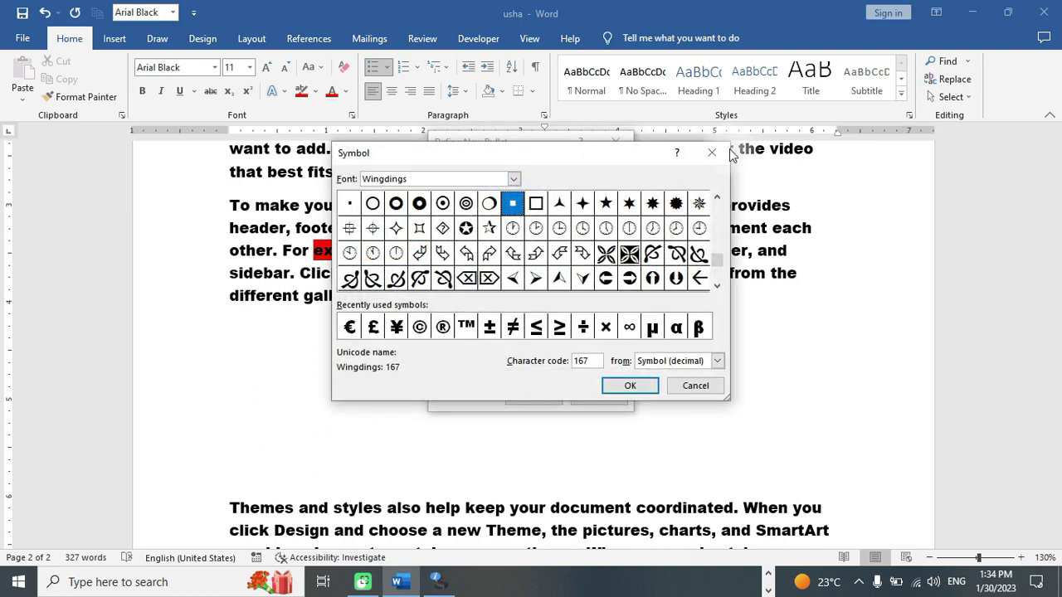
{"action": "left_click", "coordinate": [711, 152]}
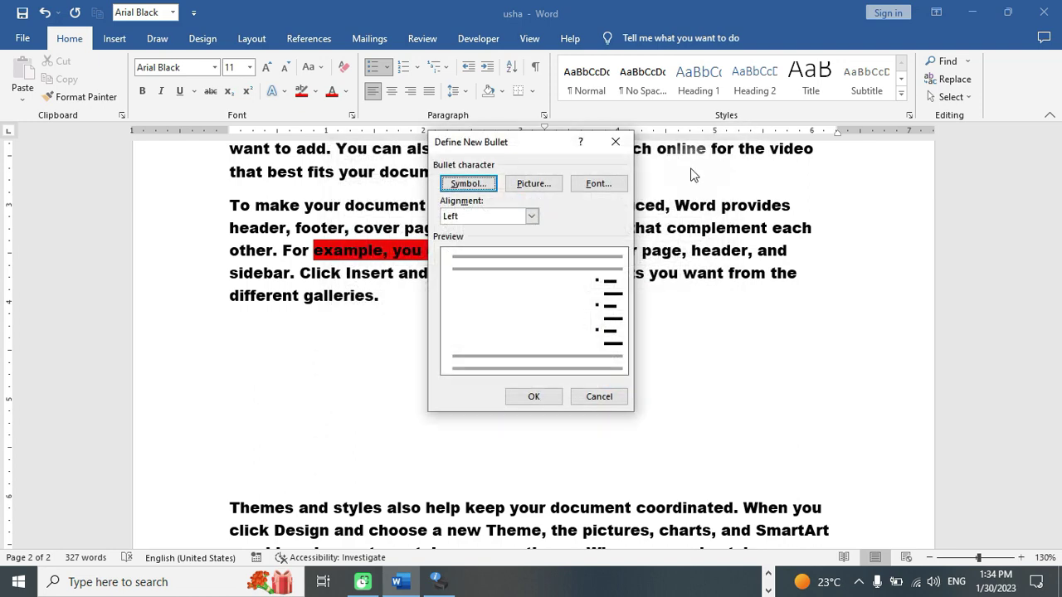
{"action": "left_click", "coordinate": [616, 141]}
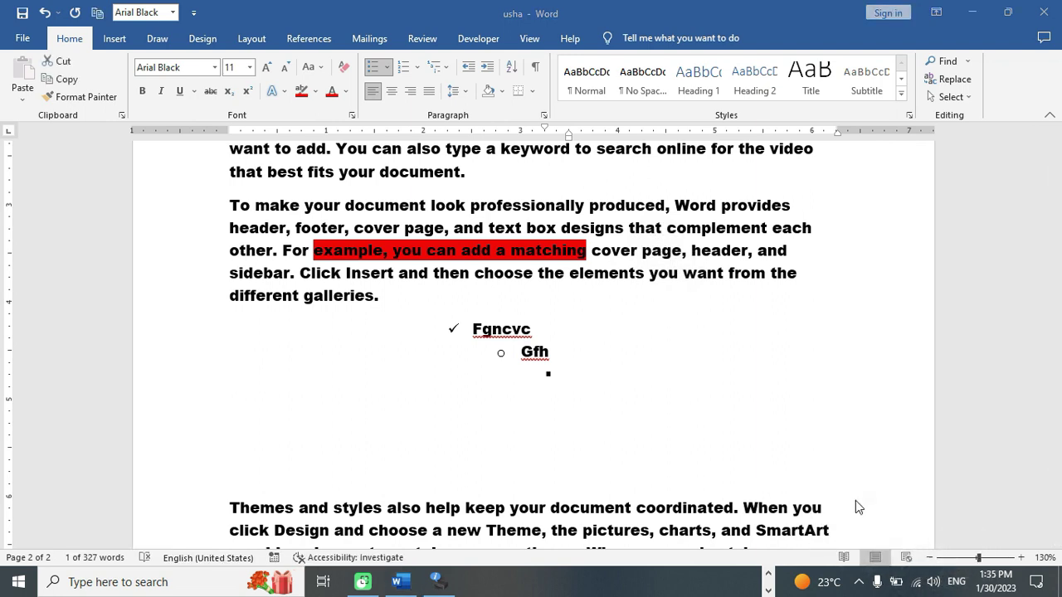
{"action": "left_click", "coordinate": [617, 405]}
{"action": "left_click", "coordinate": [573, 378]}
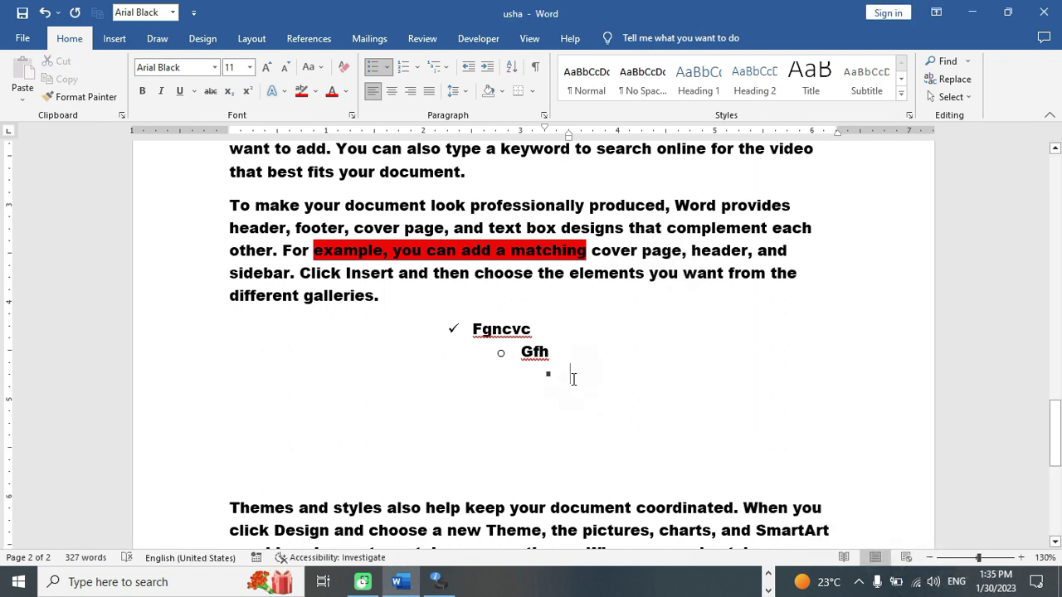
- Dismiss the Multilevel and Numbering libraries unchanged, then select the 'To make your document…' paragraph
{"action": "left_click", "coordinate": [440, 68]}
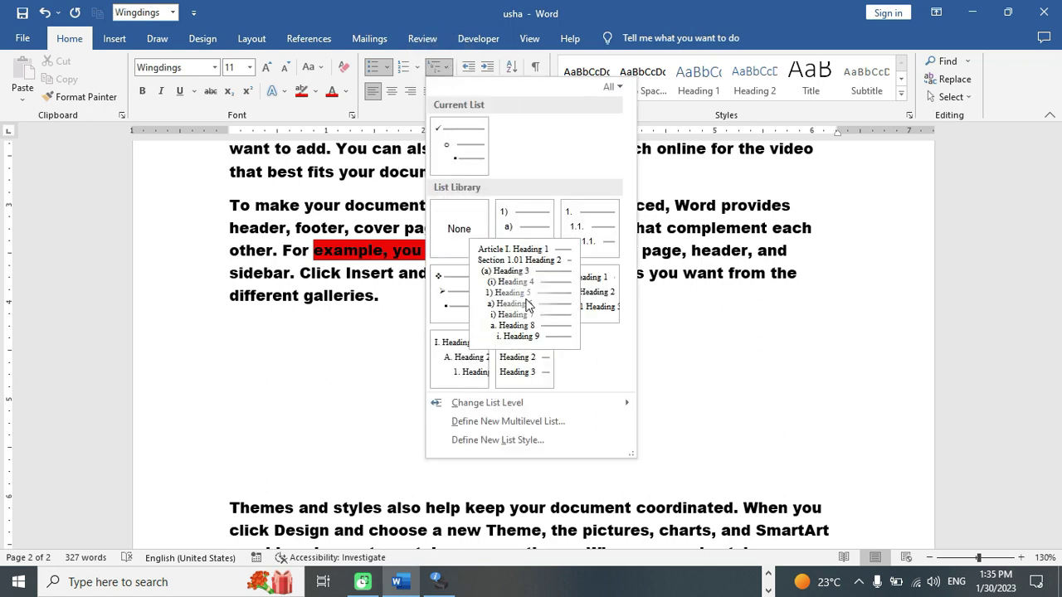
{"action": "left_click", "coordinate": [417, 67]}
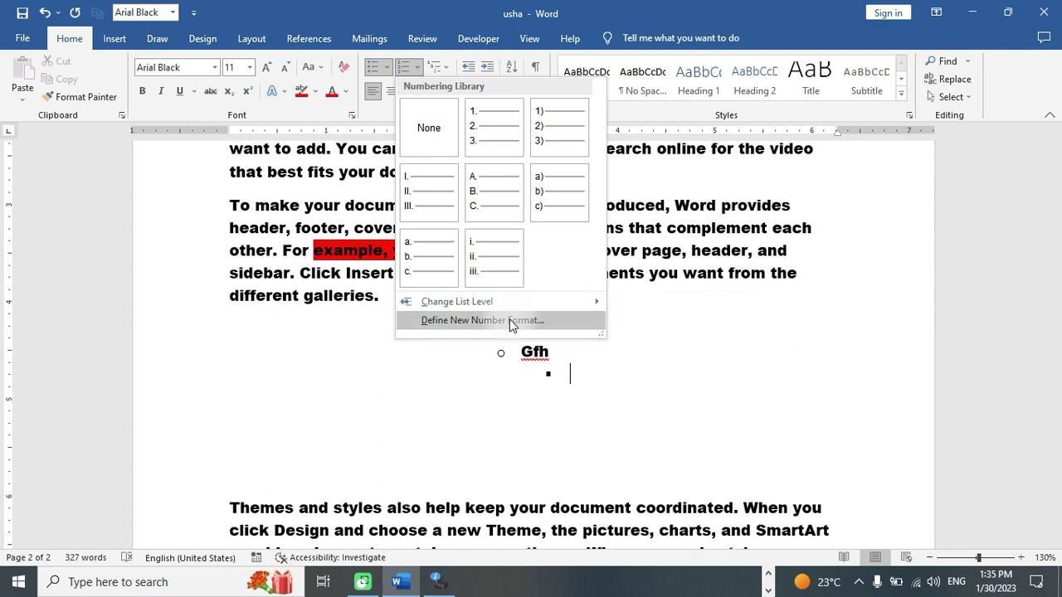
{"action": "left_click", "coordinate": [394, 374]}
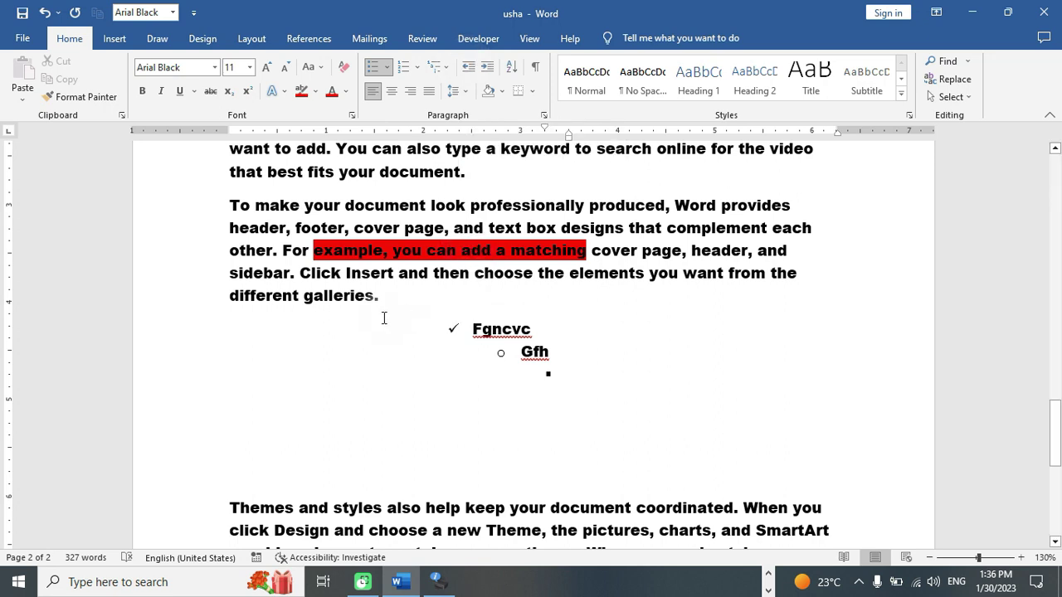
{"action": "left_click_drag", "start_coordinate": [385, 318], "coordinate": [229, 205]}
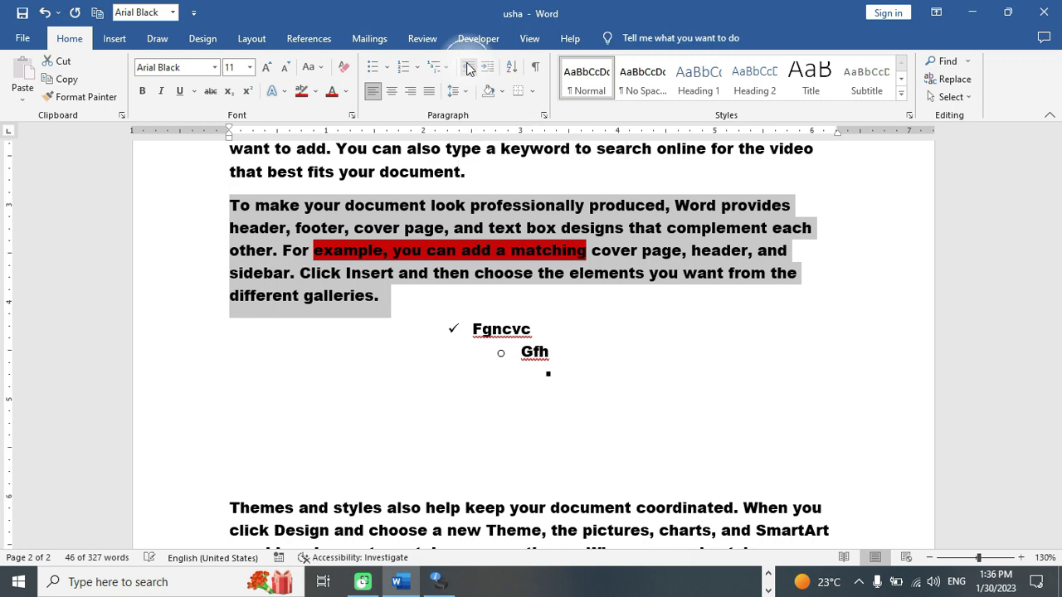
{"action": "left_click", "coordinate": [469, 172]}
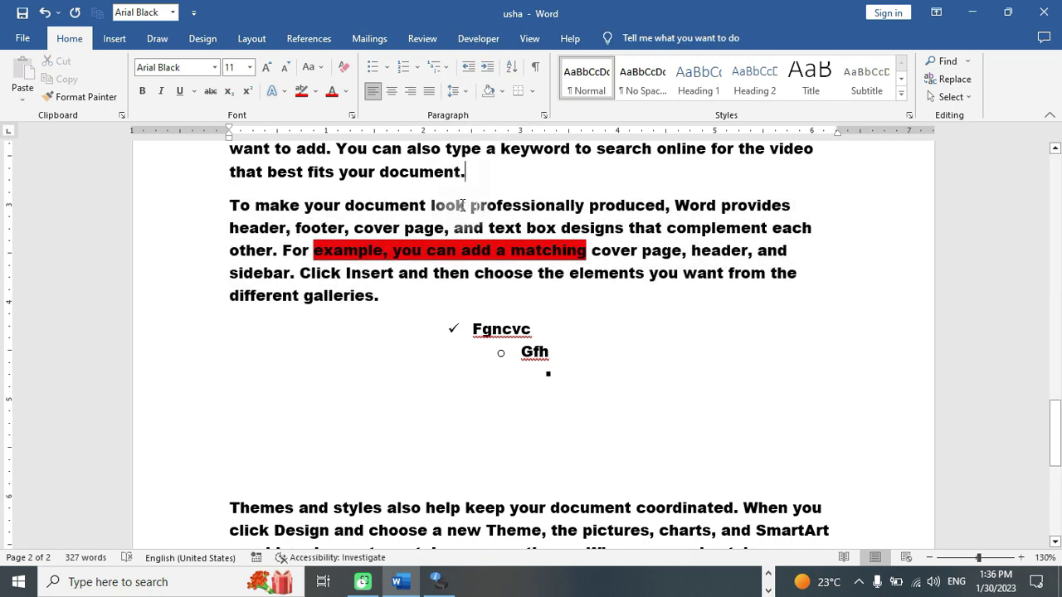
{"action": "left_click", "coordinate": [490, 68]}
{"action": "left_click", "coordinate": [490, 68]}
{"action": "left_click", "coordinate": [489, 68]}
{"action": "left_click", "coordinate": [490, 69]}
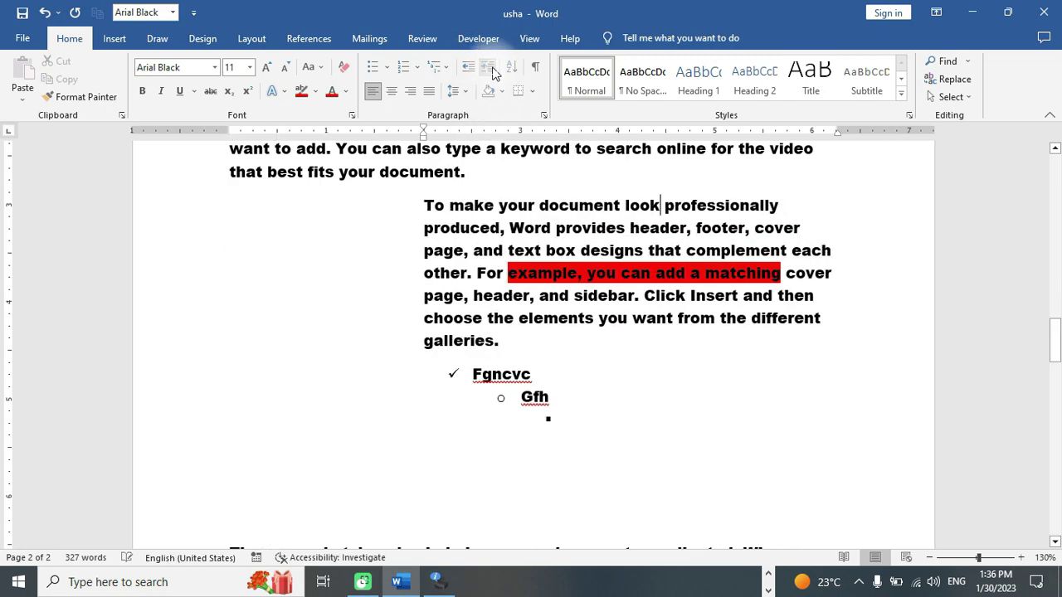
{"action": "left_click", "coordinate": [489, 68]}
{"action": "left_click", "coordinate": [465, 73]}
{"action": "left_click", "coordinate": [465, 73]}
{"action": "left_click", "coordinate": [465, 73]}
{"action": "left_click", "coordinate": [466, 73]}
{"action": "left_click", "coordinate": [466, 73]}
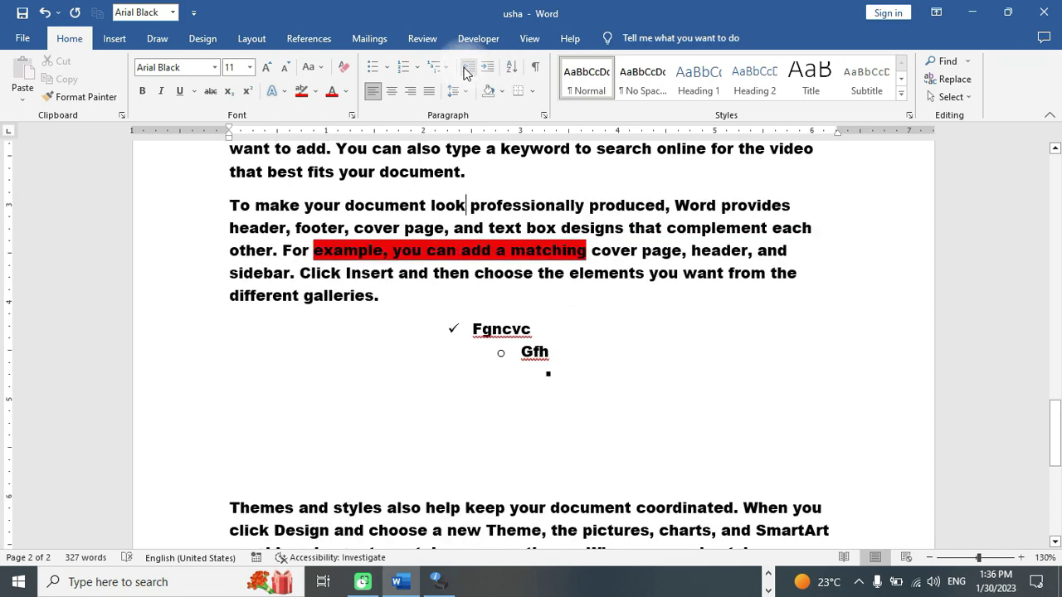
{"action": "left_click", "coordinate": [487, 70]}
{"action": "left_click", "coordinate": [487, 69]}
{"action": "left_click", "coordinate": [487, 70]}
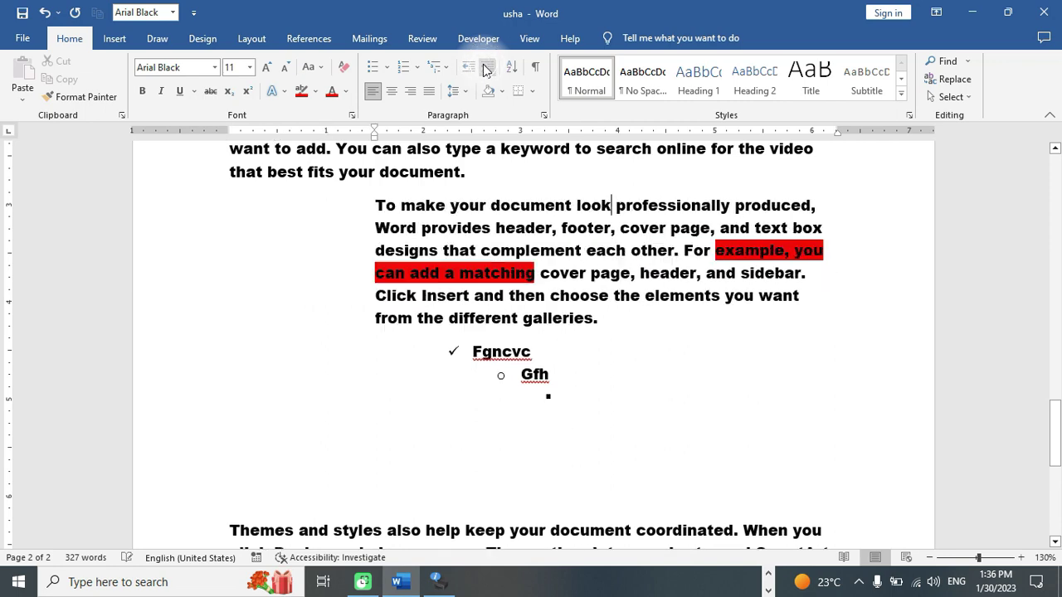
{"action": "left_click", "coordinate": [487, 69]}
{"action": "left_click", "coordinate": [487, 70]}
{"action": "left_click", "coordinate": [487, 69]}
{"action": "left_click", "coordinate": [487, 70]}
{"action": "left_click", "coordinate": [487, 70]}
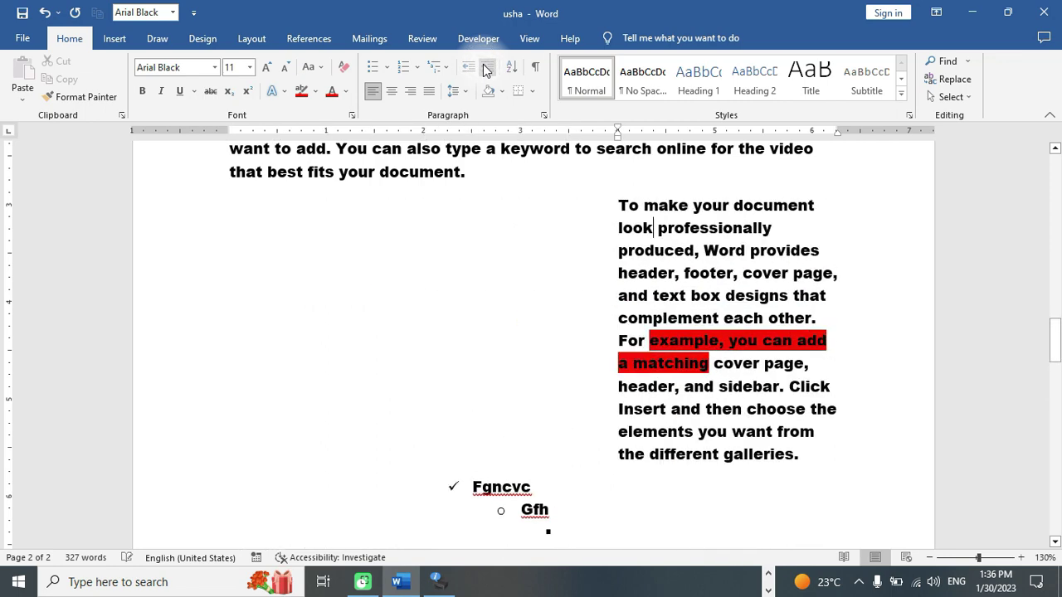
{"action": "left_click", "coordinate": [487, 70]}
{"action": "left_click", "coordinate": [487, 69]}
{"action": "left_click", "coordinate": [487, 70]}
{"action": "left_click", "coordinate": [487, 70]}
{"action": "left_click", "coordinate": [487, 70]}
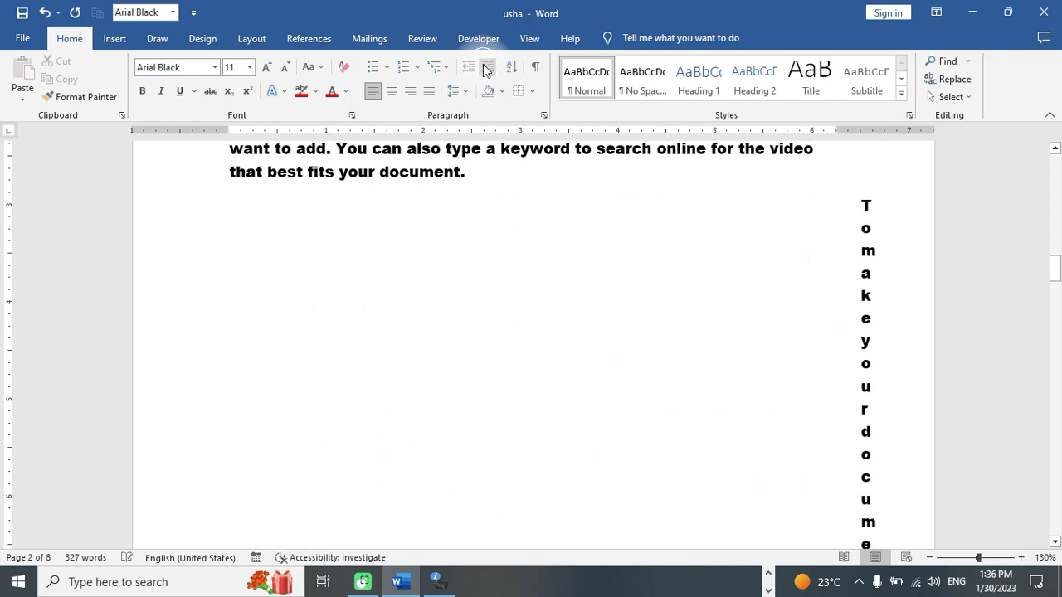
{"action": "left_click", "coordinate": [487, 70]}
{"action": "scroll", "coordinate": [742, 310], "scroll_direction": "down", "scroll_amount": 5}
{"action": "scroll", "coordinate": [748, 307], "scroll_direction": "down", "scroll_amount": 5}
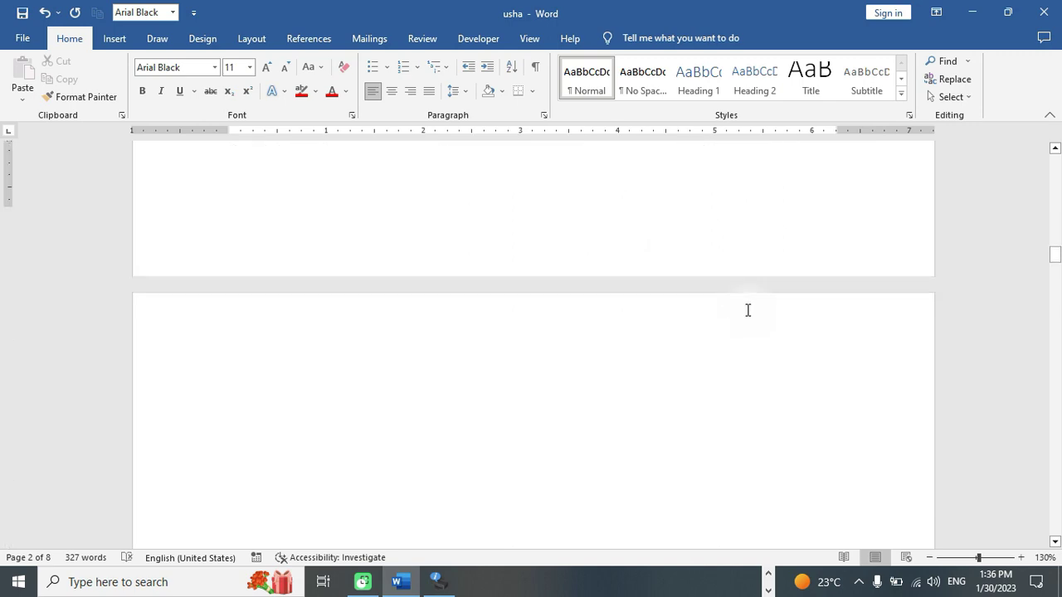
{"action": "scroll", "coordinate": [749, 307], "scroll_direction": "up", "scroll_amount": 3}
{"action": "scroll", "coordinate": [748, 307], "scroll_direction": "up", "scroll_amount": 3}
{"action": "scroll", "coordinate": [737, 265], "scroll_direction": "up", "scroll_amount": 5}
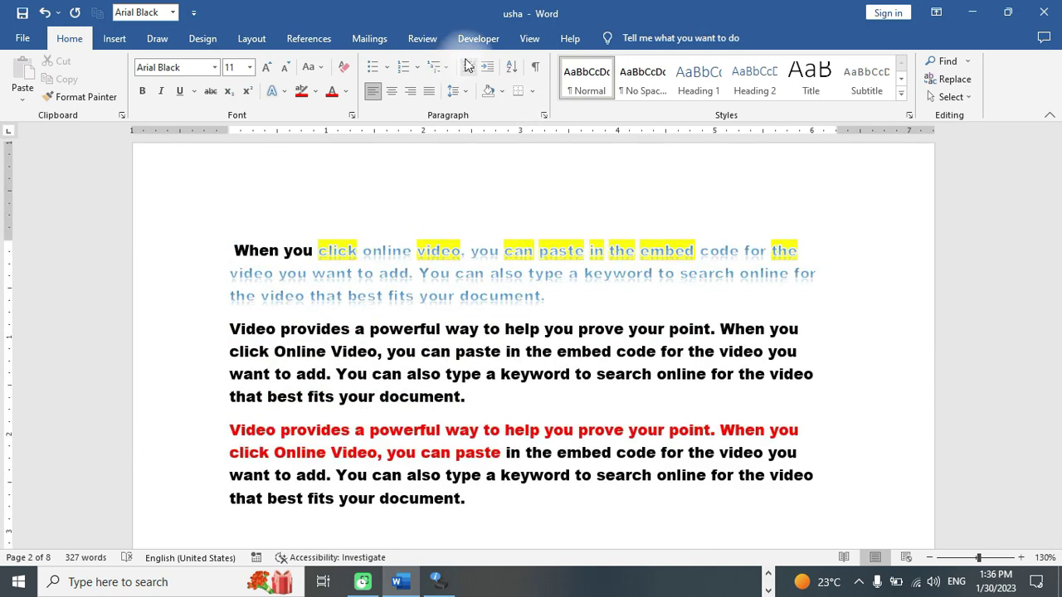
{"action": "left_click", "coordinate": [467, 67]}
{"action": "left_click", "coordinate": [467, 67]}
{"action": "left_click", "coordinate": [467, 67]}
{"action": "left_click", "coordinate": [467, 67]}
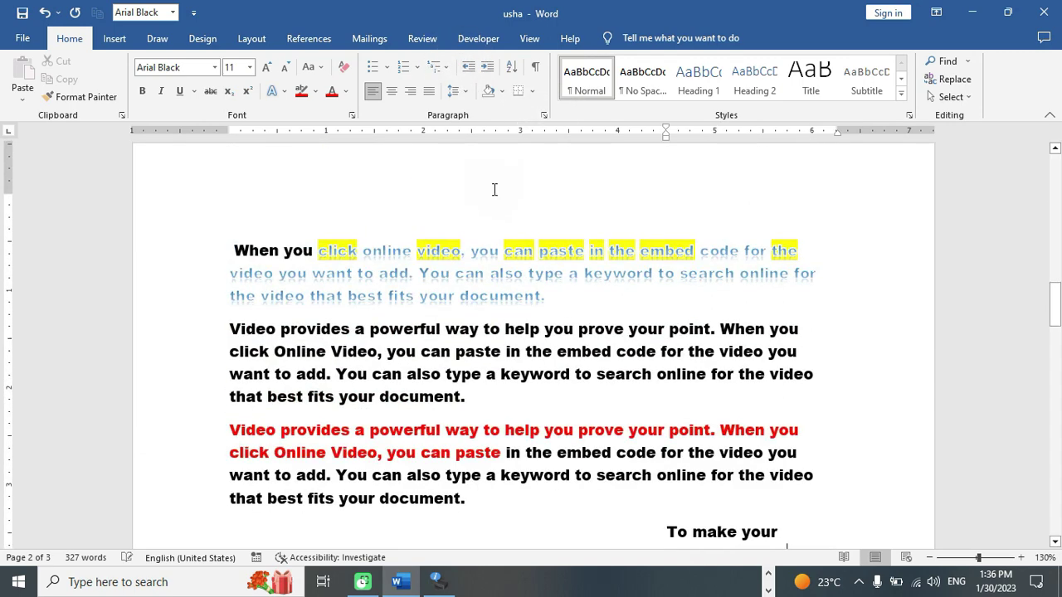
{"action": "scroll", "coordinate": [493, 190], "scroll_direction": "down", "scroll_amount": 3}
{"action": "left_click", "coordinate": [475, 74]}
{"action": "left_click", "coordinate": [476, 73]}
{"action": "left_click", "coordinate": [476, 74]}
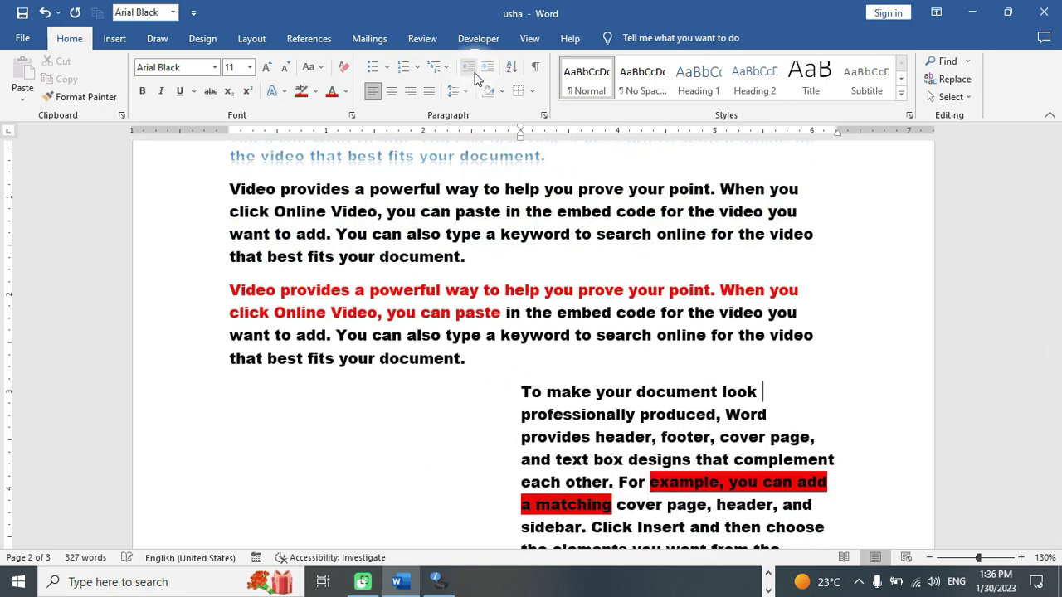
{"action": "left_click", "coordinate": [476, 73]}
{"action": "left_click", "coordinate": [475, 74]}
{"action": "double_click", "coordinate": [475, 74]}
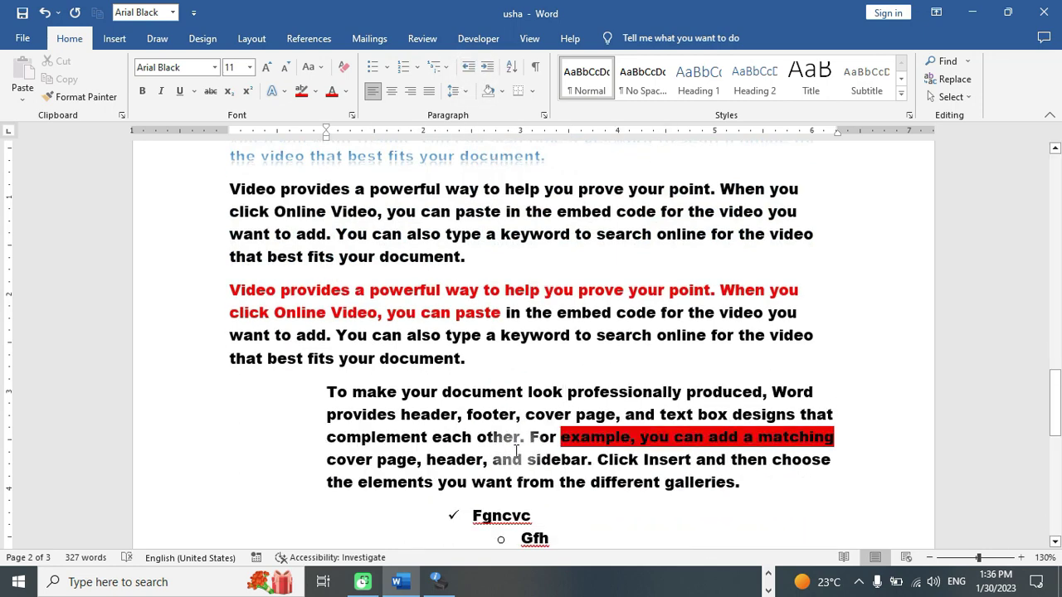
{"action": "left_click", "coordinate": [469, 73]}
{"action": "left_click", "coordinate": [469, 73]}
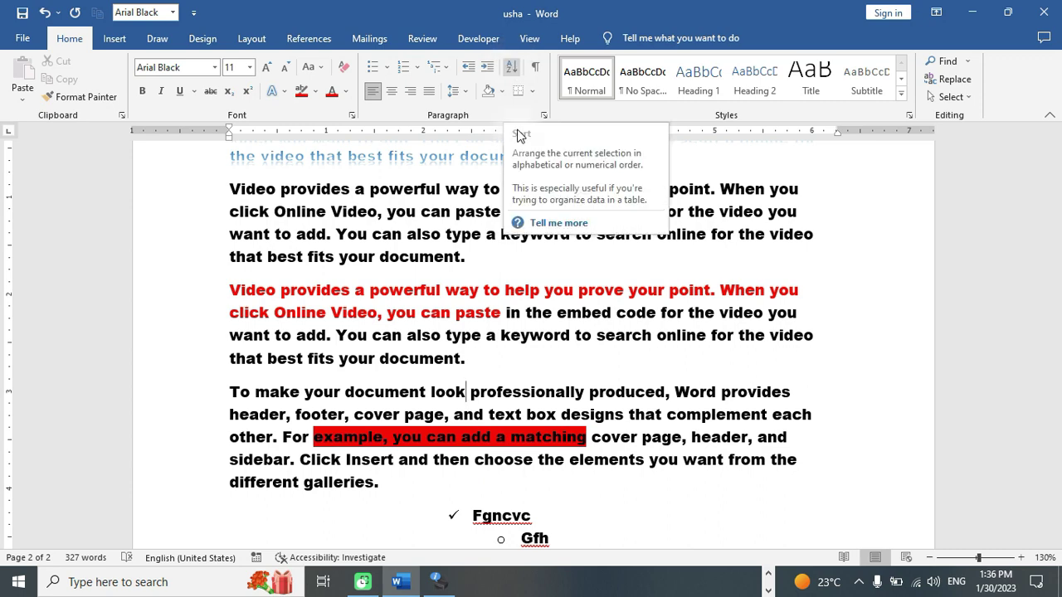
{"action": "scroll", "coordinate": [333, 379], "scroll_direction": "up", "scroll_amount": 2}
{"action": "scroll", "coordinate": [333, 379], "scroll_direction": "up", "scroll_amount": 4}
{"action": "scroll", "coordinate": [333, 379], "scroll_direction": "up", "scroll_amount": 3}
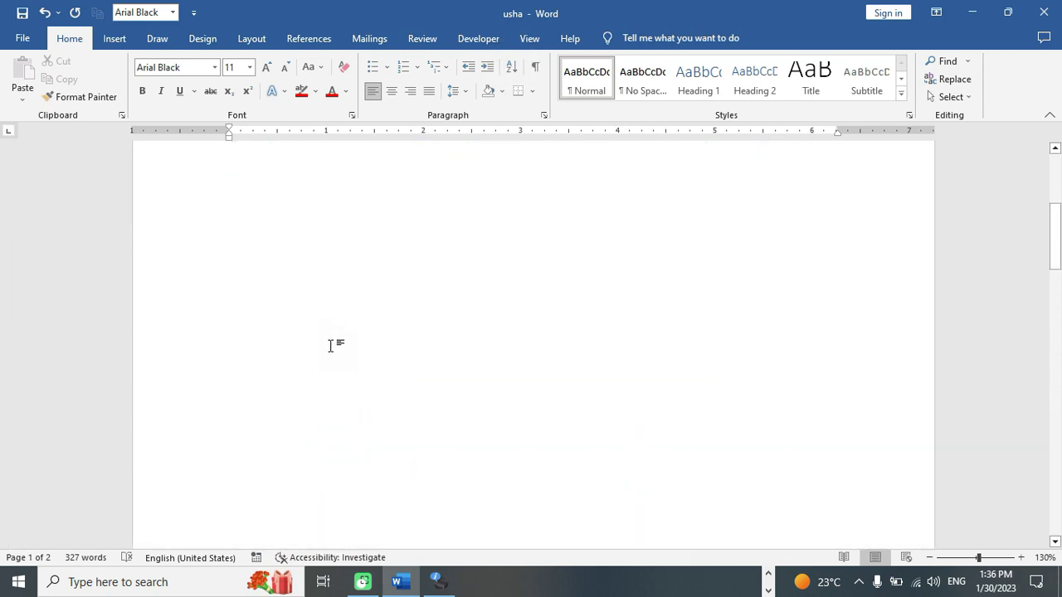
- At the top of page 1, enter check-mark items A, N, B, C, J, O and D, fixing a typo
{"action": "key", "text": "ctrl+Home"}
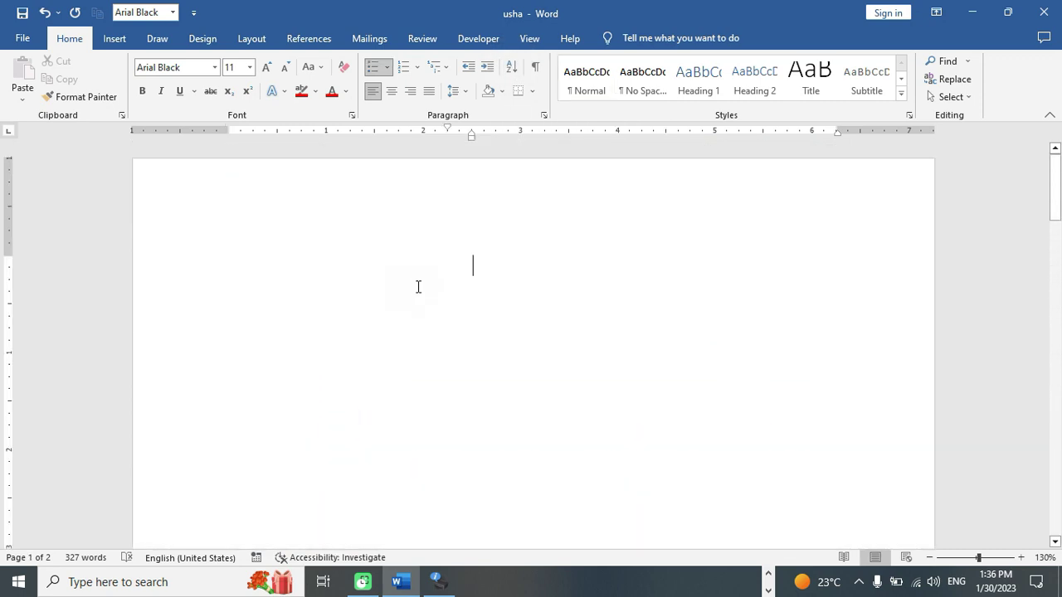
{"action": "key", "text": "shift+Return"}
{"action": "type", "text": "n"}
{"action": "type", "text": "b"}
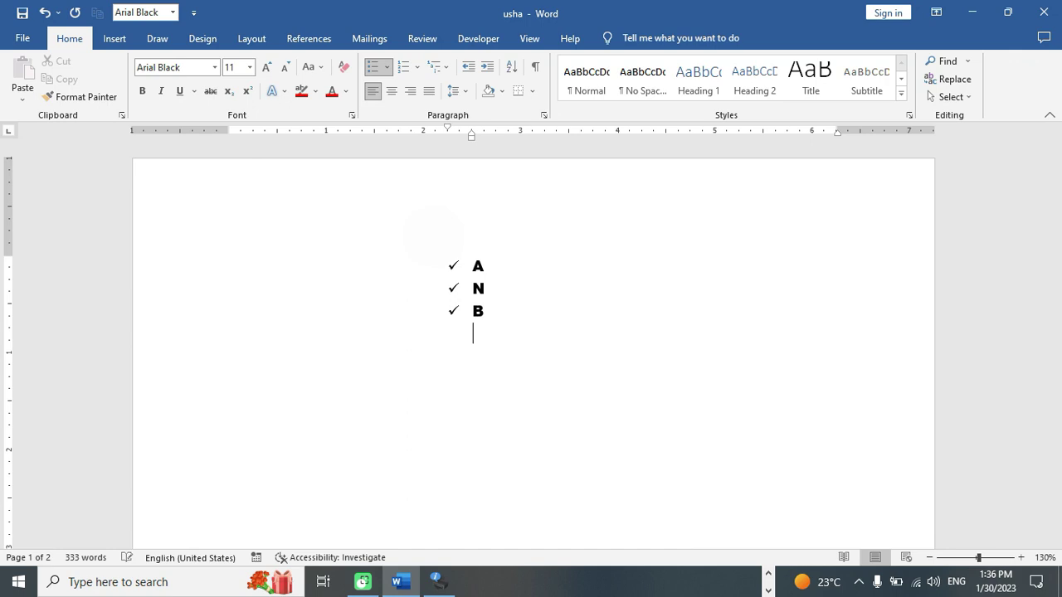
{"action": "type", "text": "c"}
{"action": "type", "text": "C"}
{"action": "key", "text": "Return"}
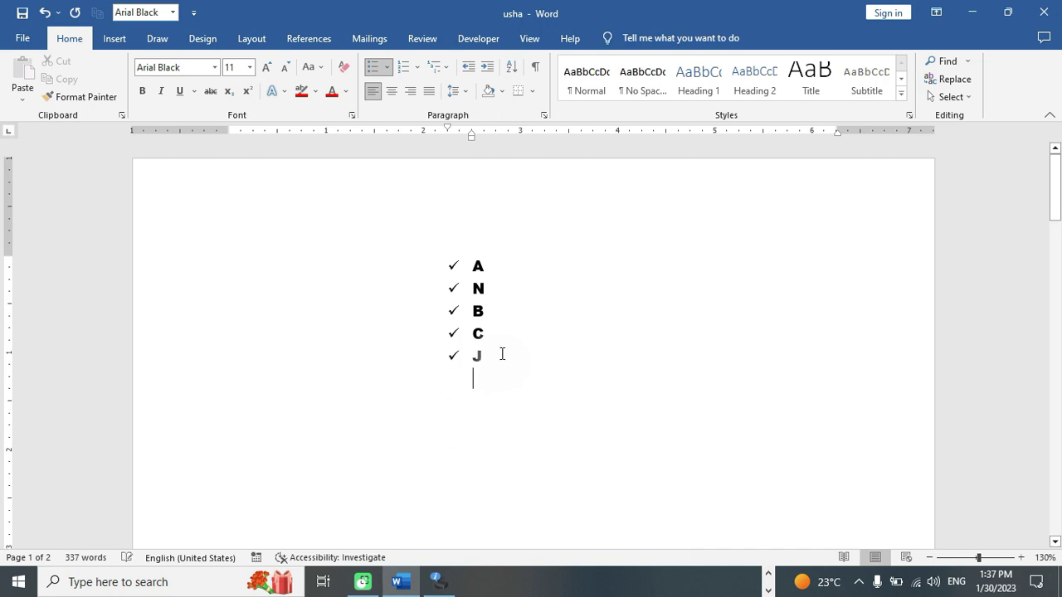
{"action": "key", "text": "Return"}
{"action": "type", "text": "sd"}
{"action": "key", "text": "BackSpace"}
{"action": "key", "text": "BackSpace"}
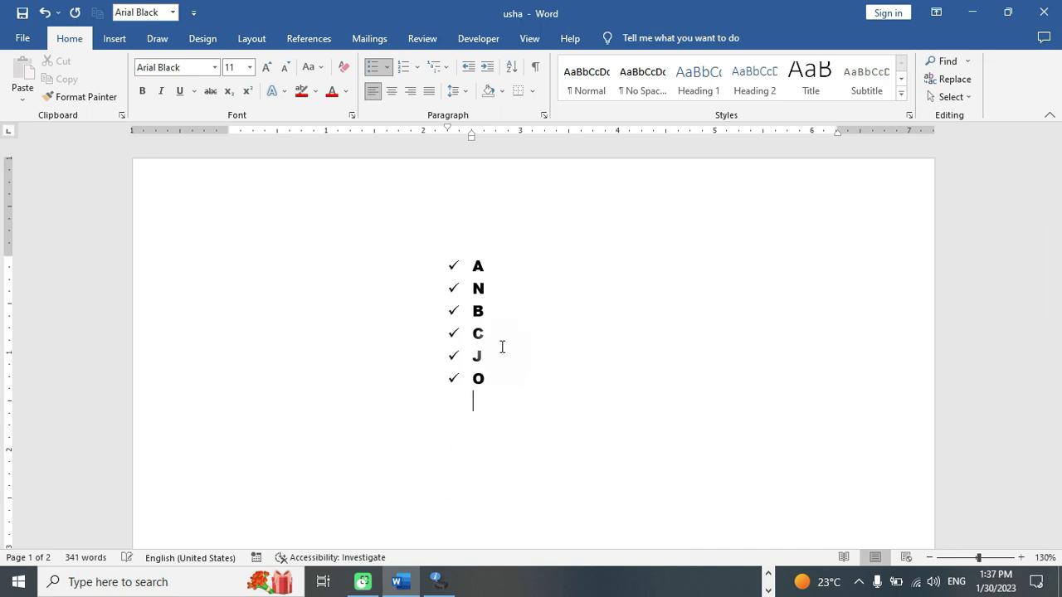
{"action": "type", "text": "d"}
{"action": "key", "text": "Return"}
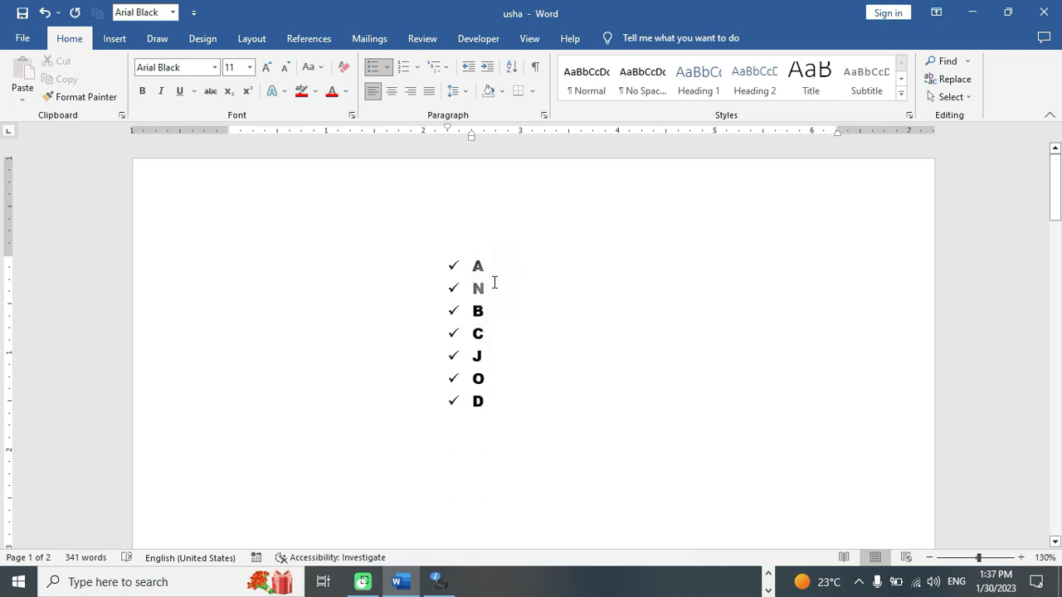
- Select the whole check-mark list from A to D and sort it ascending
{"action": "left_click_drag", "start_coordinate": [494, 264], "coordinate": [482, 383]}
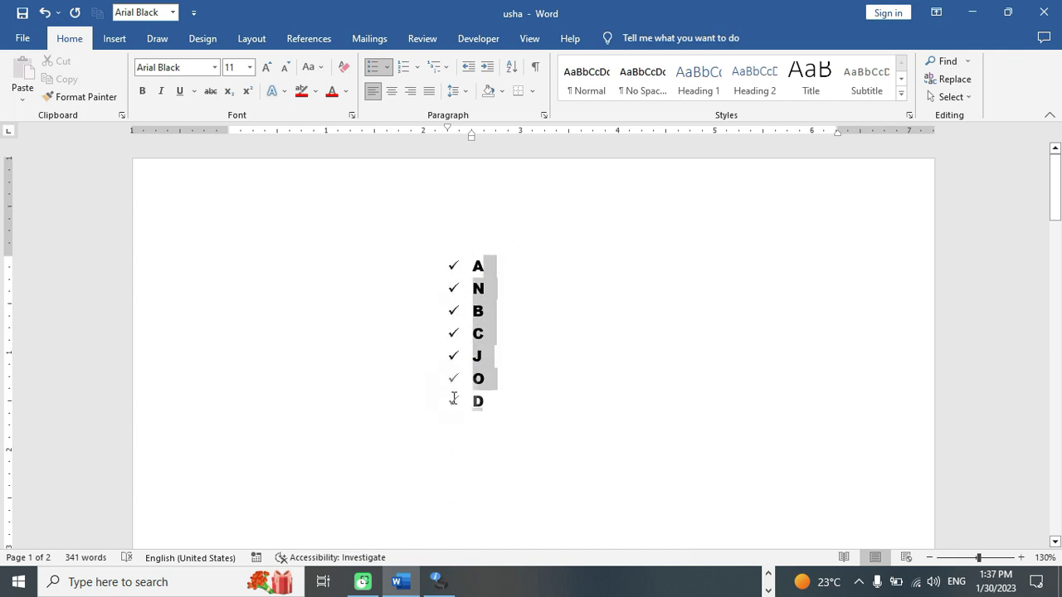
{"action": "left_click_drag", "start_coordinate": [476, 264], "coordinate": [484, 404]}
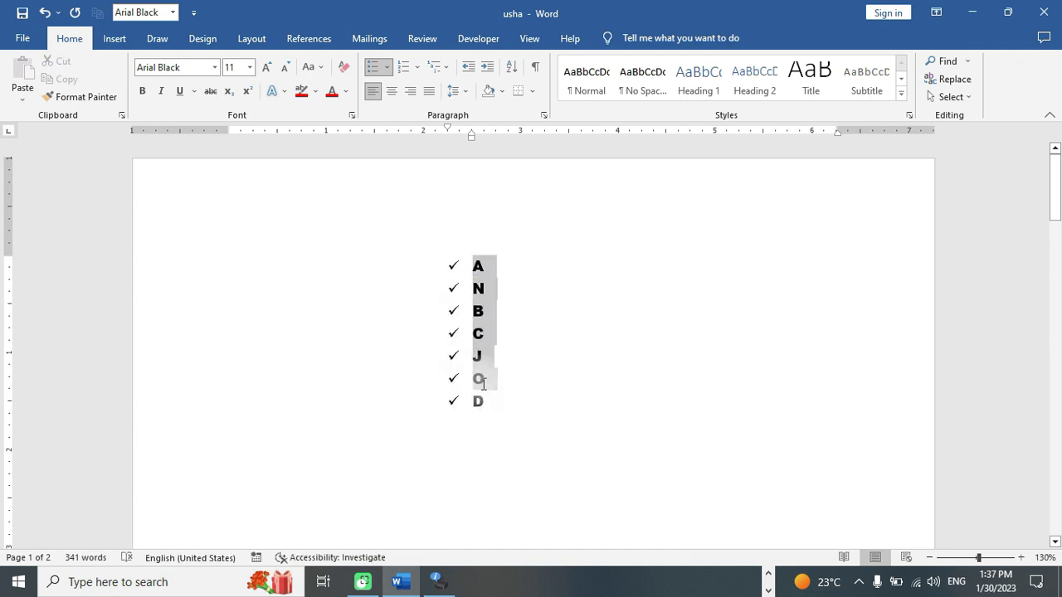
{"action": "left_click", "coordinate": [512, 68]}
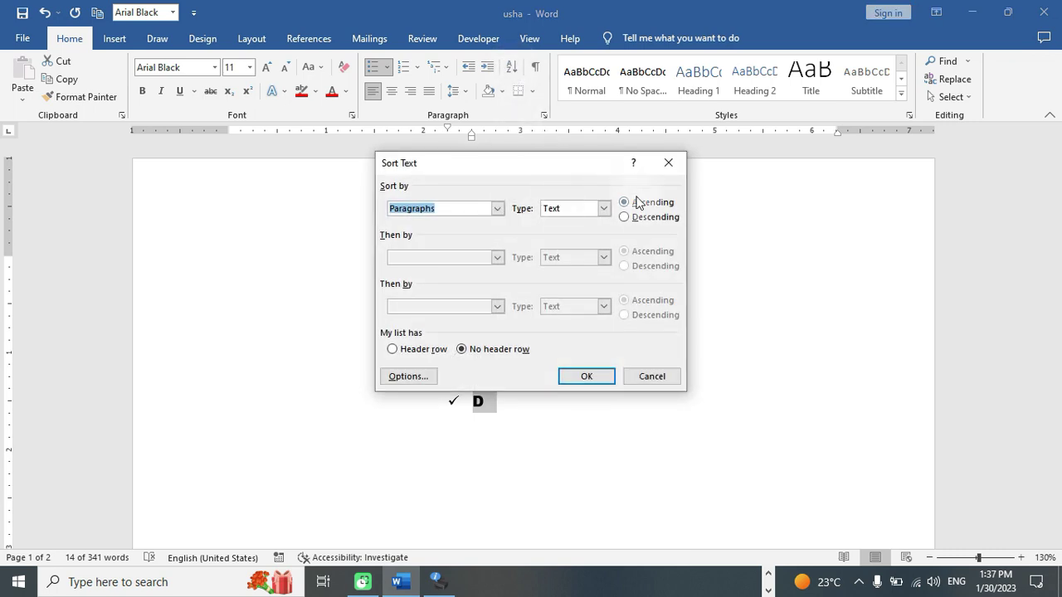
{"action": "left_click", "coordinate": [587, 377]}
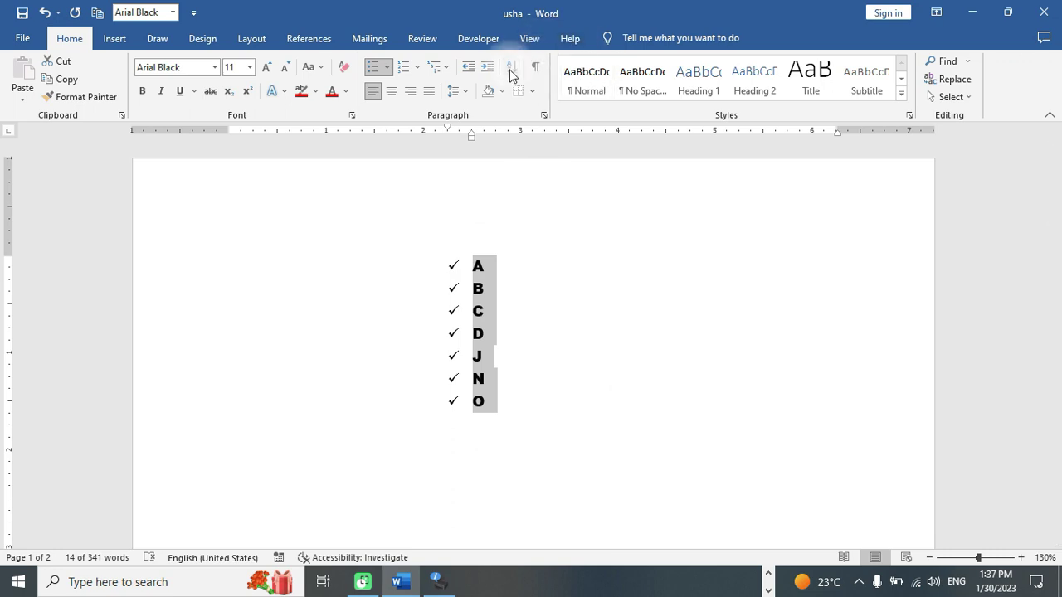
- Try a descending sort, then re-sort ascending so the list reads A, B, C, D, J, N, O
{"action": "left_click", "coordinate": [512, 67]}
{"action": "left_click", "coordinate": [649, 219]}
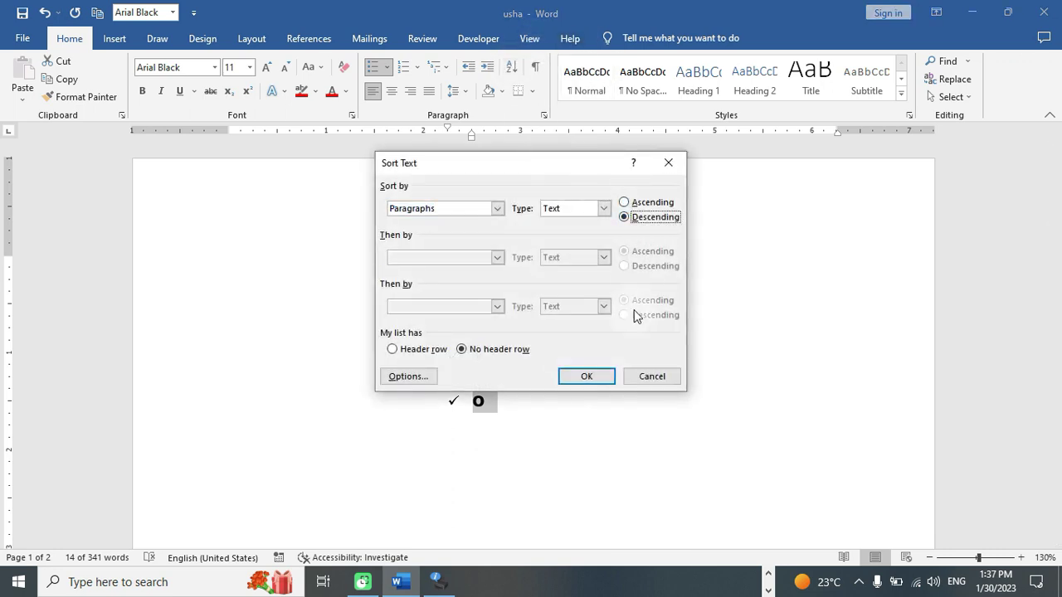
{"action": "left_click", "coordinate": [583, 376]}
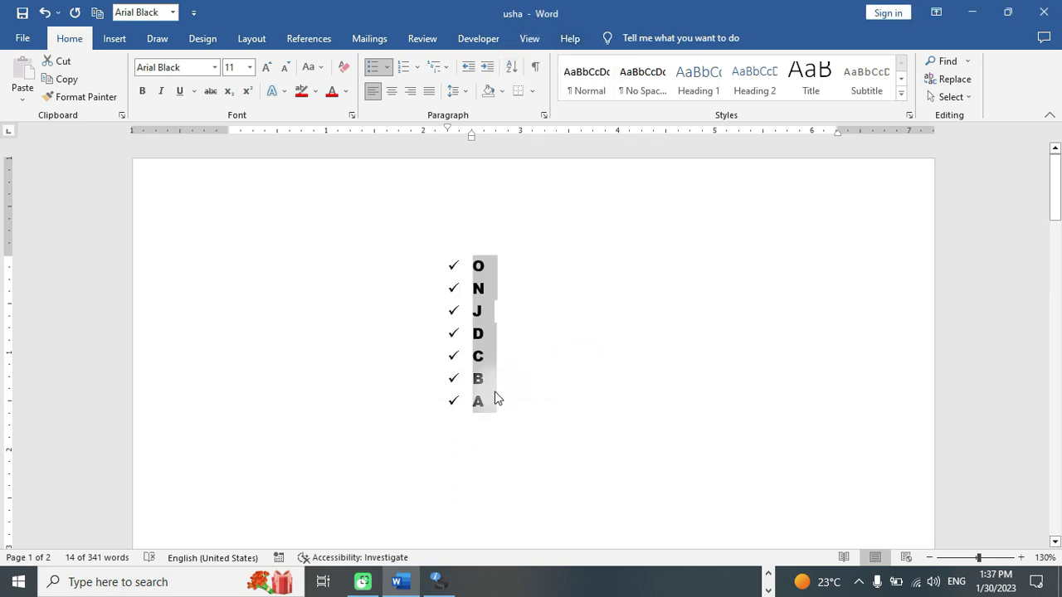
{"action": "left_click", "coordinate": [512, 66]}
{"action": "left_click", "coordinate": [629, 202]}
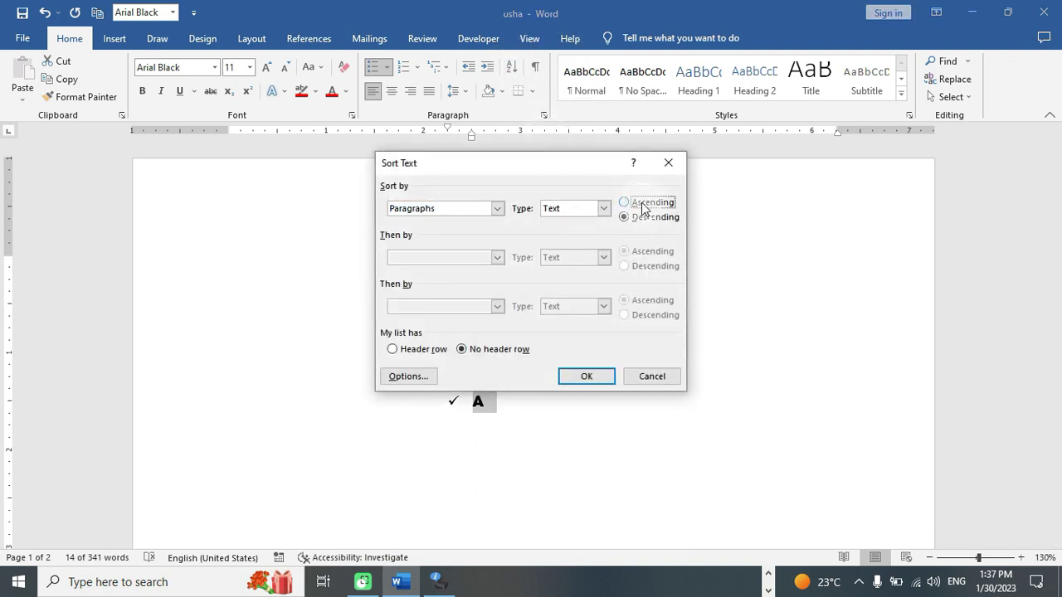
{"action": "left_click", "coordinate": [586, 376]}
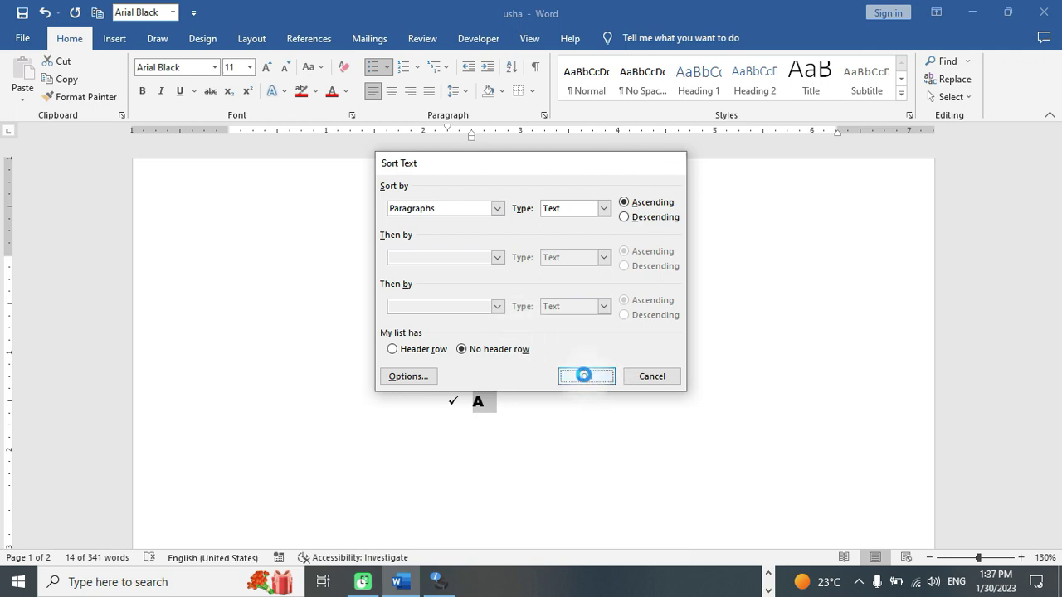
{"action": "left_click", "coordinate": [584, 376]}
{"action": "left_click", "coordinate": [495, 332]}
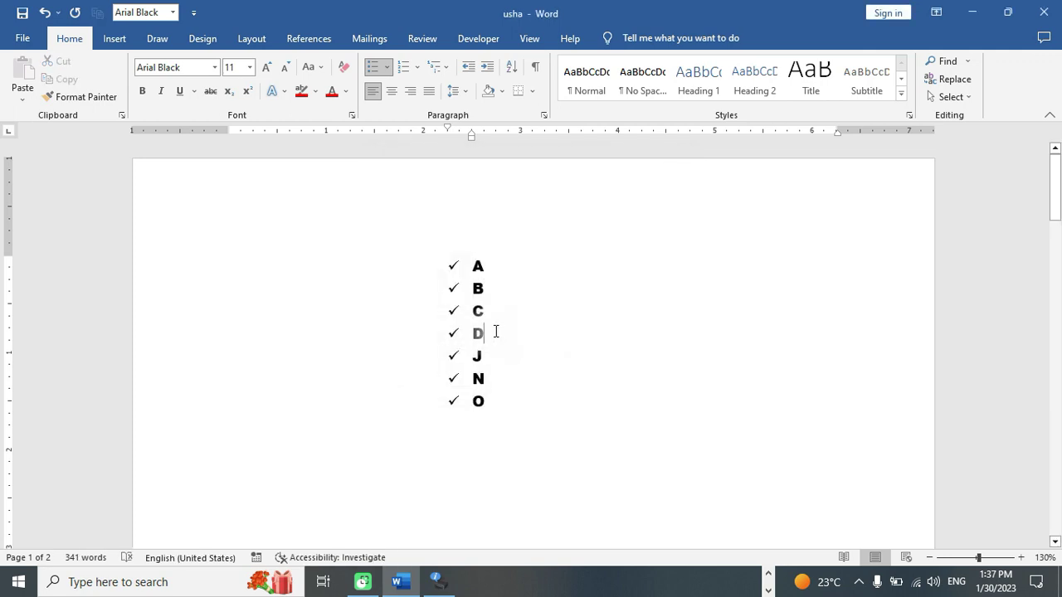
{"action": "left_click", "coordinate": [533, 69]}
- Turn off Show/Hide ¶ formatting marks and scroll down to the paragraphs on page 2
{"action": "scroll", "coordinate": [531, 444], "scroll_direction": "down", "scroll_amount": 3}
{"action": "scroll", "coordinate": [540, 438], "scroll_direction": "down", "scroll_amount": 2}
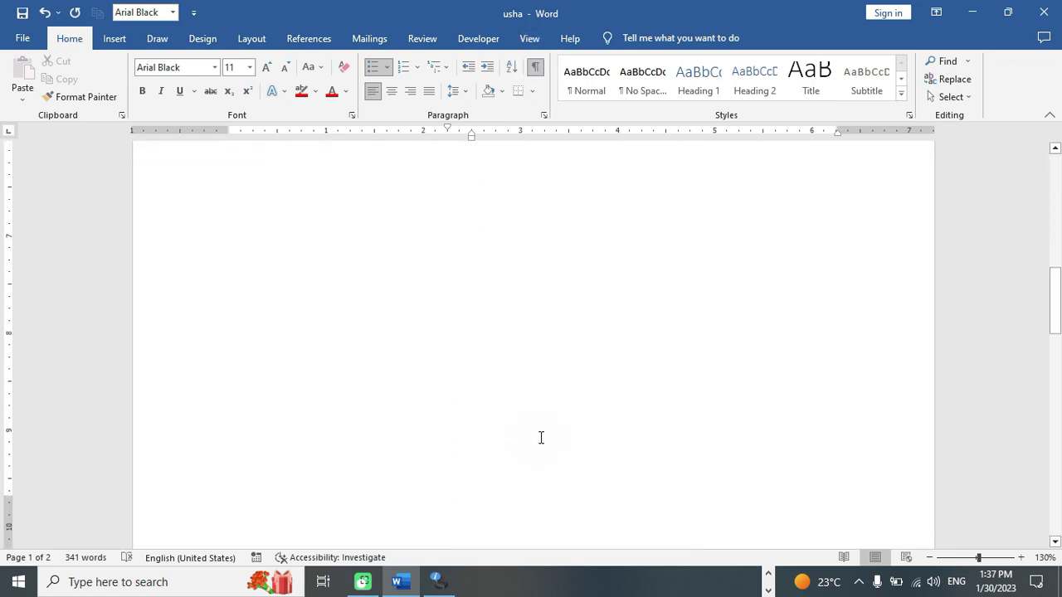
{"action": "scroll", "coordinate": [540, 437], "scroll_direction": "up", "scroll_amount": 3}
{"action": "scroll", "coordinate": [540, 437], "scroll_direction": "up", "scroll_amount": 2}
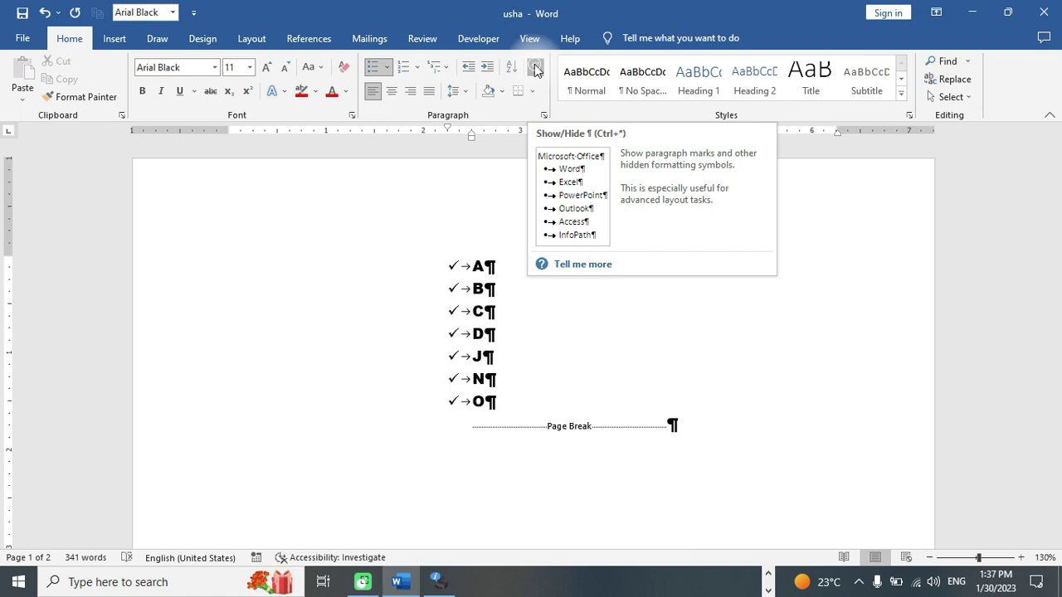
{"action": "left_click", "coordinate": [536, 70]}
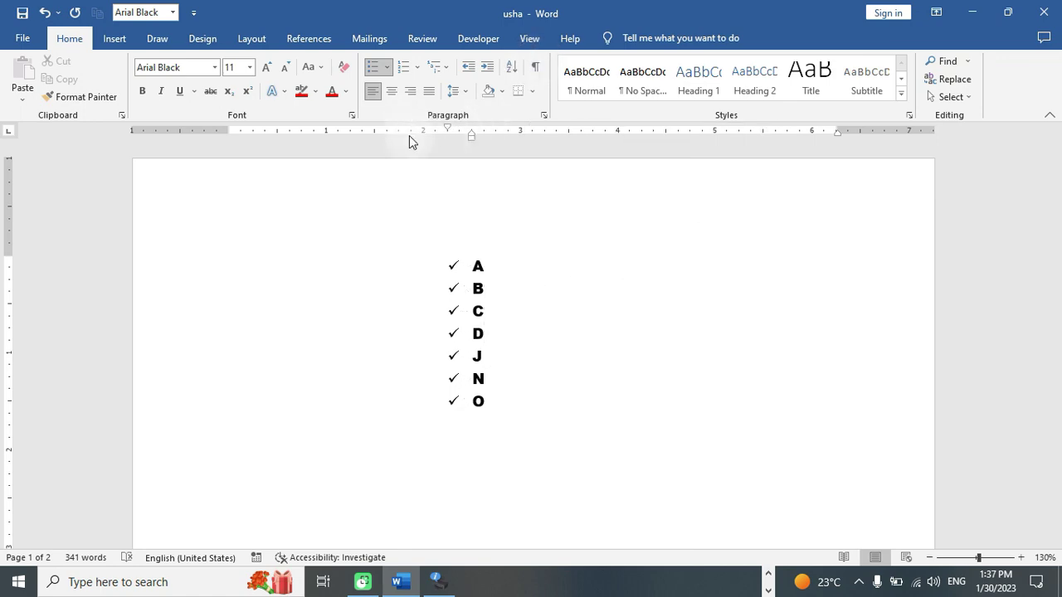
{"action": "scroll", "coordinate": [519, 457], "scroll_direction": "down", "scroll_amount": 2}
{"action": "scroll", "coordinate": [510, 453], "scroll_direction": "down", "scroll_amount": 5}
{"action": "scroll", "coordinate": [509, 453], "scroll_direction": "down", "scroll_amount": 5}
{"action": "scroll", "coordinate": [310, 244], "scroll_direction": "down", "scroll_amount": 5}
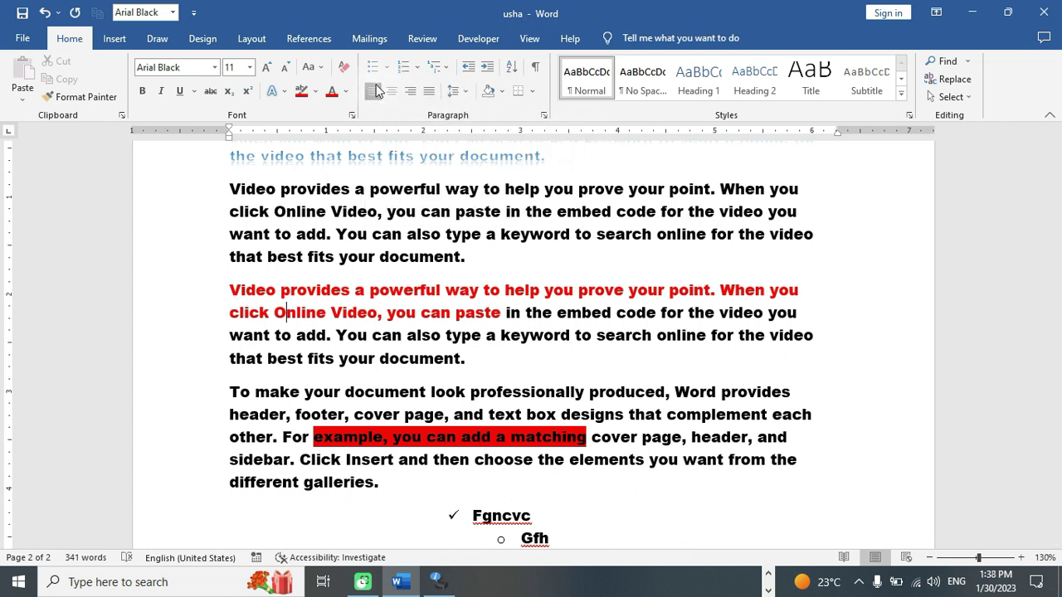
- Select the black 'Video provides…' paragraph and try Justify, Align Left and Center on it
{"action": "left_click", "coordinate": [356, 212]}
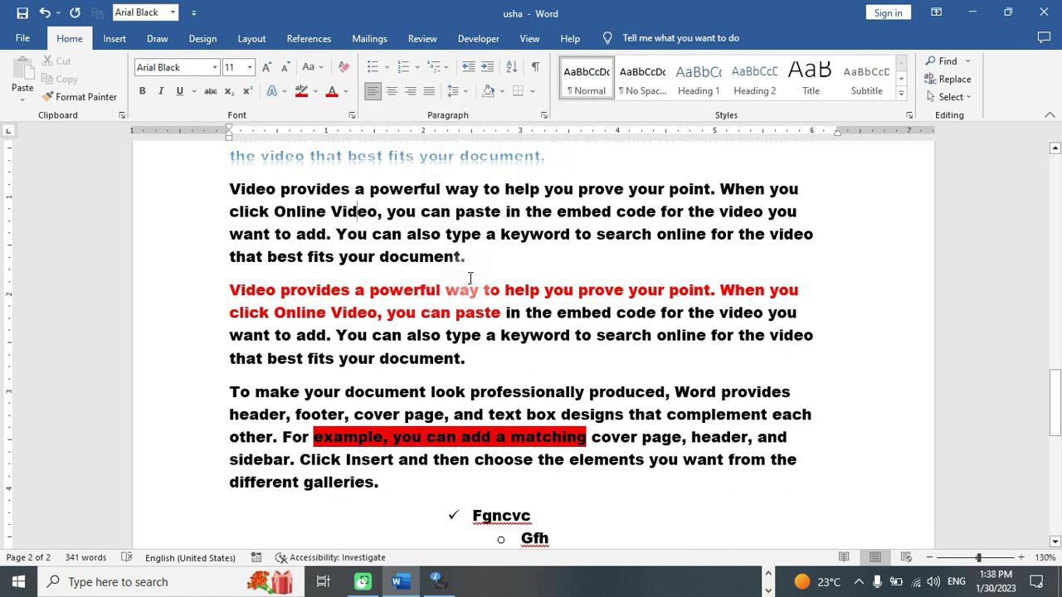
{"action": "left_click_drag", "start_coordinate": [469, 278], "coordinate": [225, 193]}
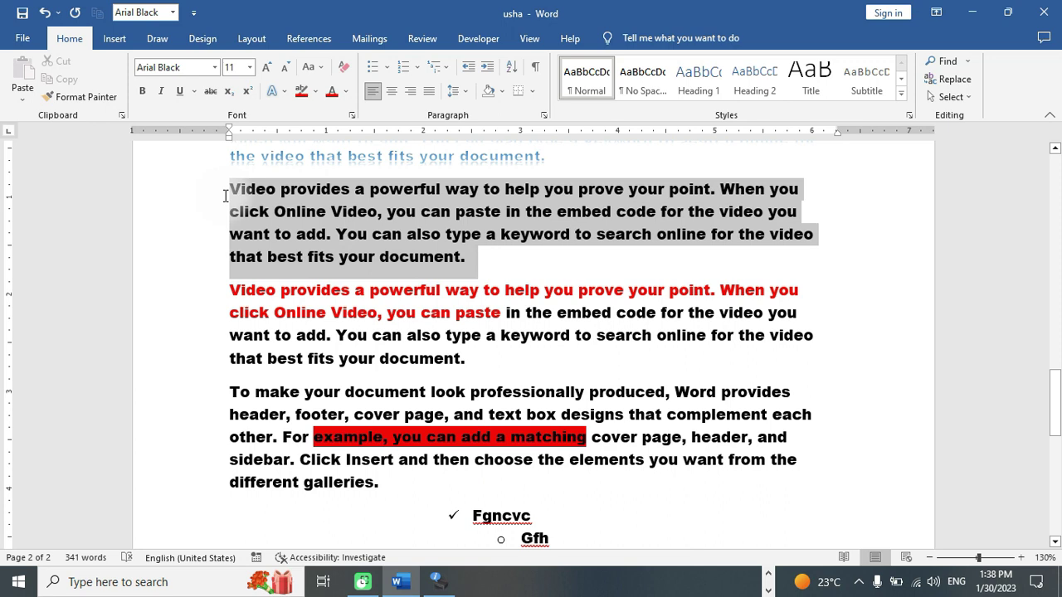
{"action": "left_click", "coordinate": [423, 93]}
{"action": "left_click", "coordinate": [414, 92]}
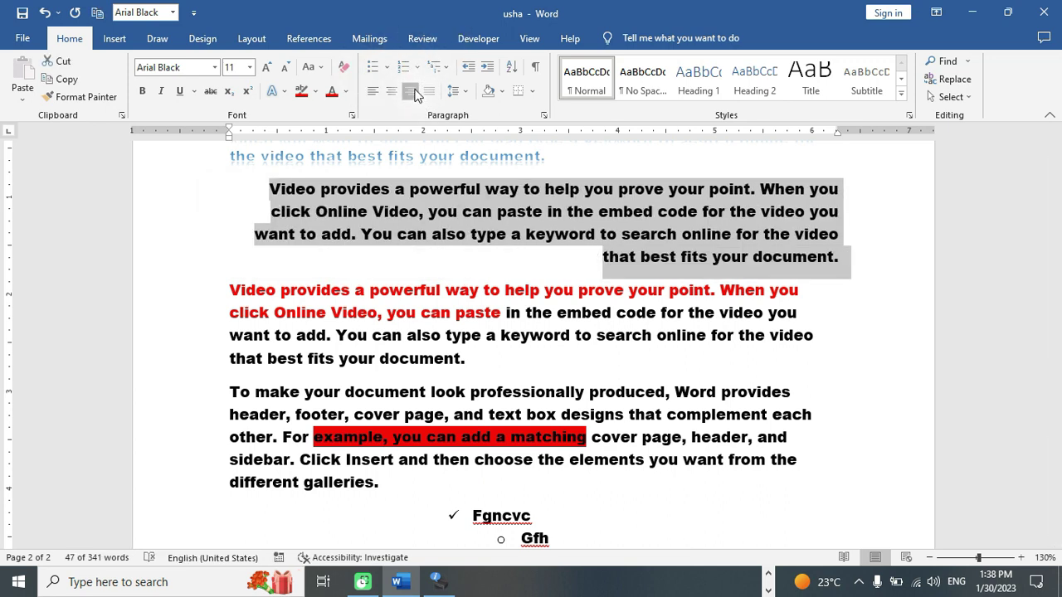
{"action": "left_click", "coordinate": [415, 94]}
{"action": "left_click", "coordinate": [392, 93]}
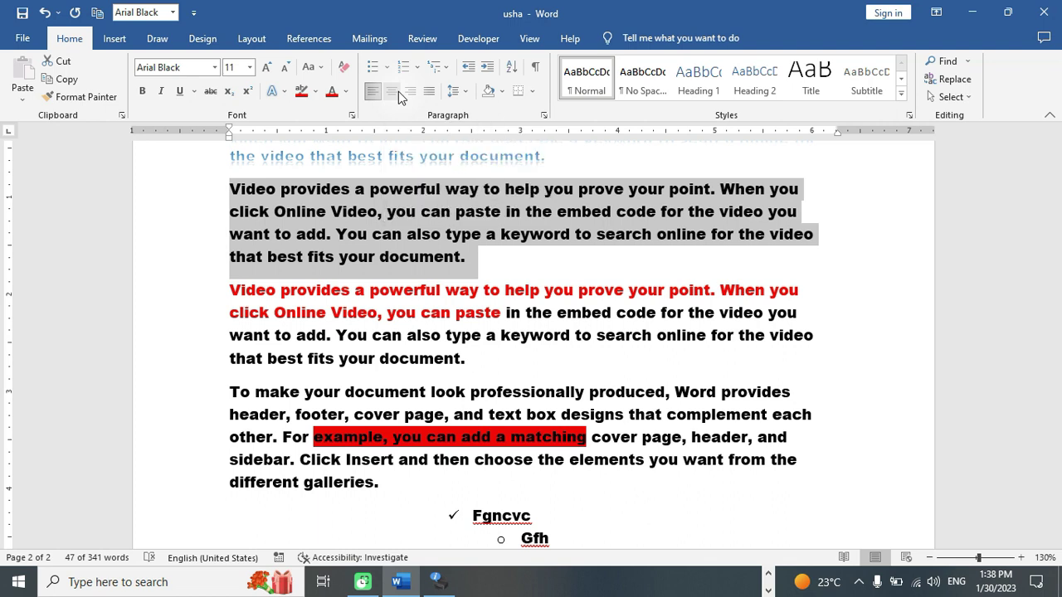
{"action": "left_click", "coordinate": [398, 92]}
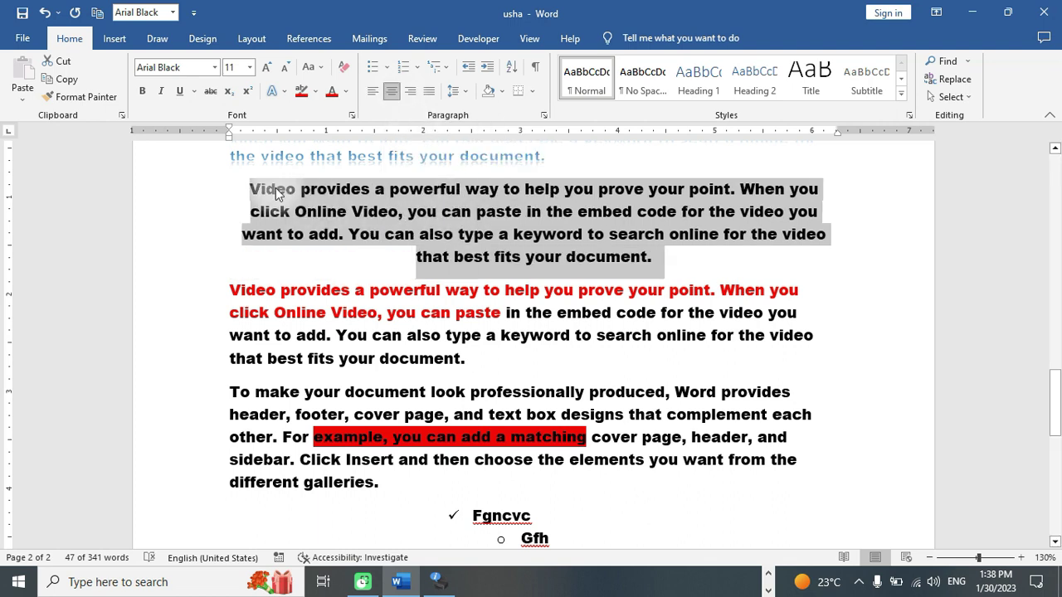
- Remove stray typed characters and right-align the paragraph with Ctrl+R
{"action": "left_click", "coordinate": [656, 259]}
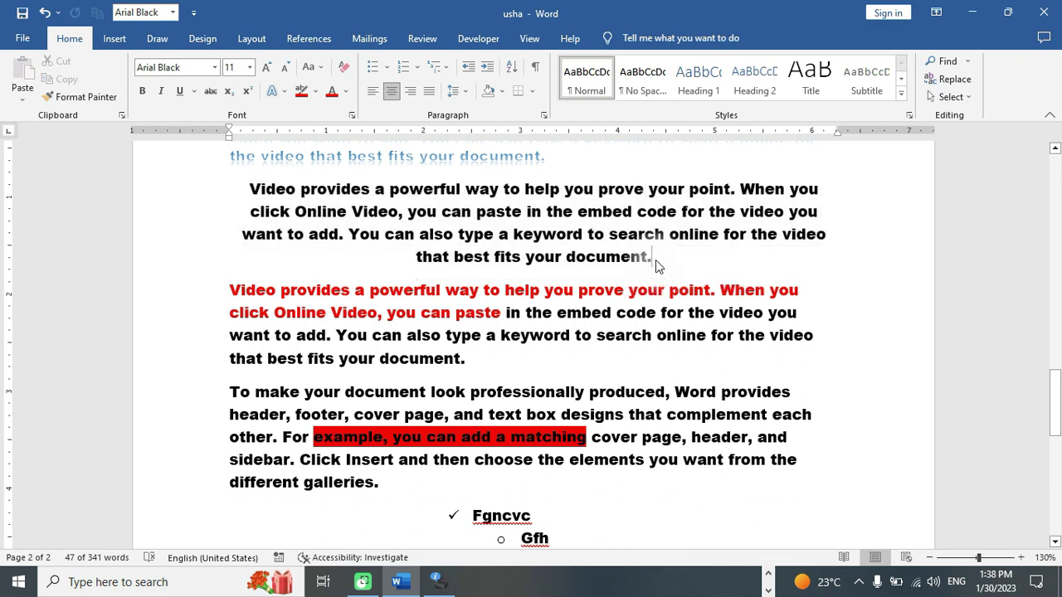
{"action": "type", "text": "cvbcvbv"}
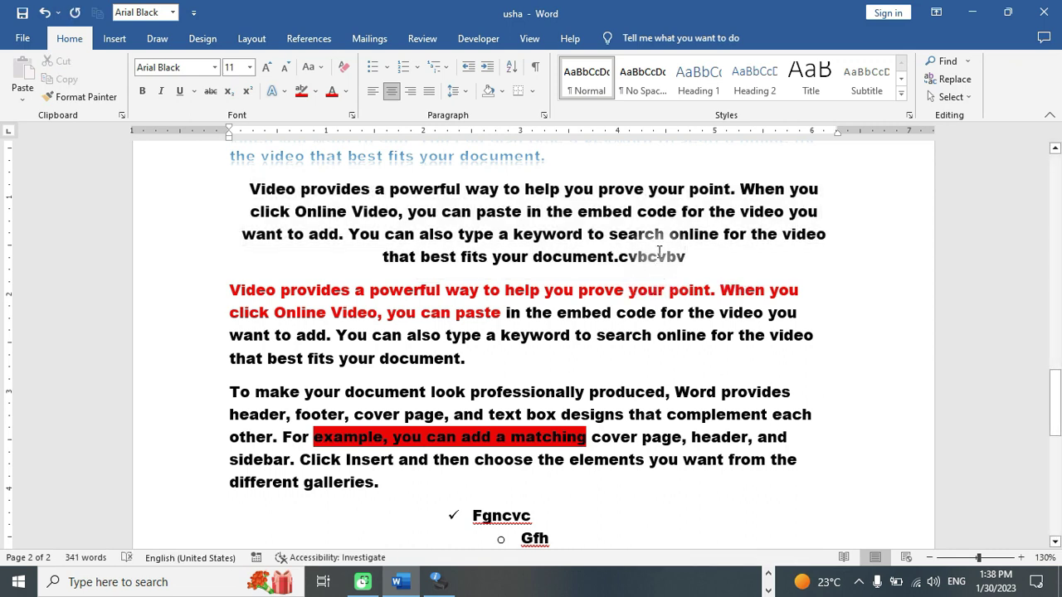
{"action": "key", "text": "BackSpace"}
{"action": "key", "text": "BackSpace"}
{"action": "key", "text": "BackSpace"}
{"action": "key", "text": "BackSpace"}
{"action": "key", "text": "BackSpace"}
{"action": "key", "text": "BackSpace"}
{"action": "key", "text": "BackSpace"}
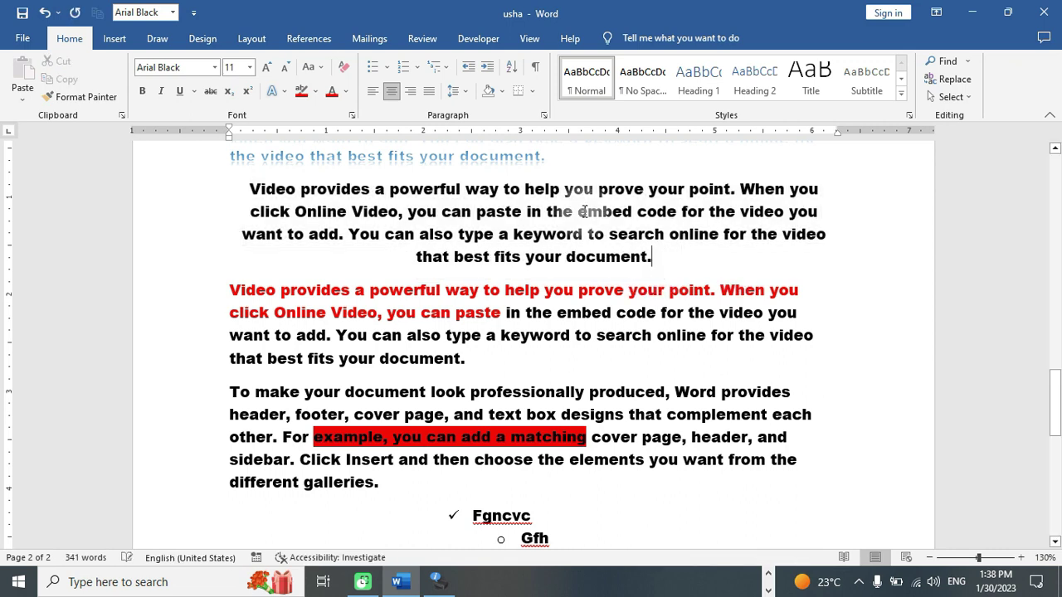
{"action": "mouse_move", "coordinate": [654, 259]}
{"action": "left_mouse_down"}
{"action": "mouse_move", "coordinate": [345, 249]}
{"action": "mouse_move", "coordinate": [194, 190]}
{"action": "left_mouse_up"}
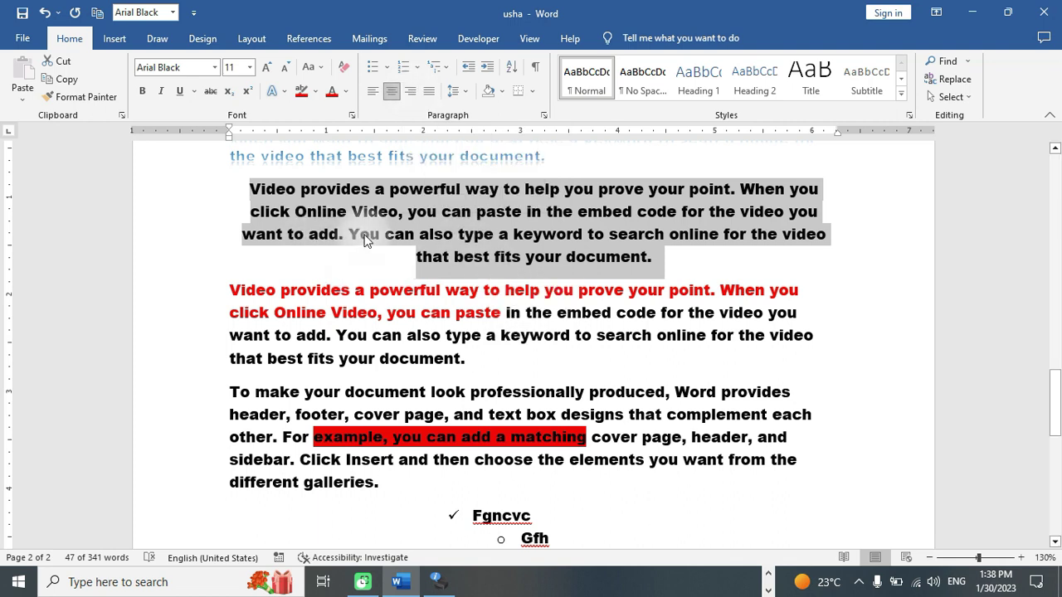
{"action": "key", "text": "ctrl+r"}
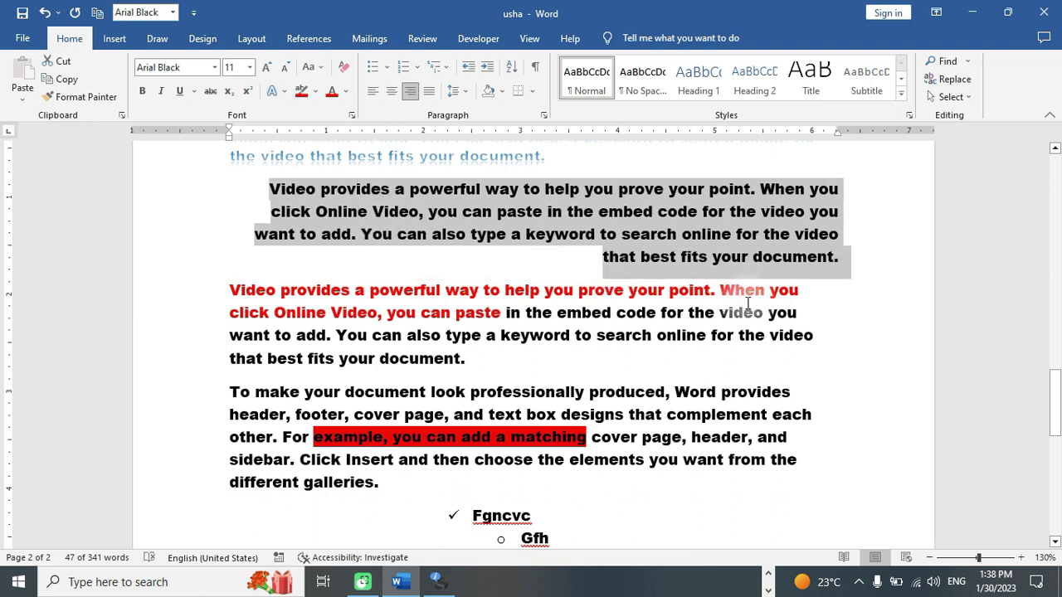
{"action": "left_click", "coordinate": [846, 260]}
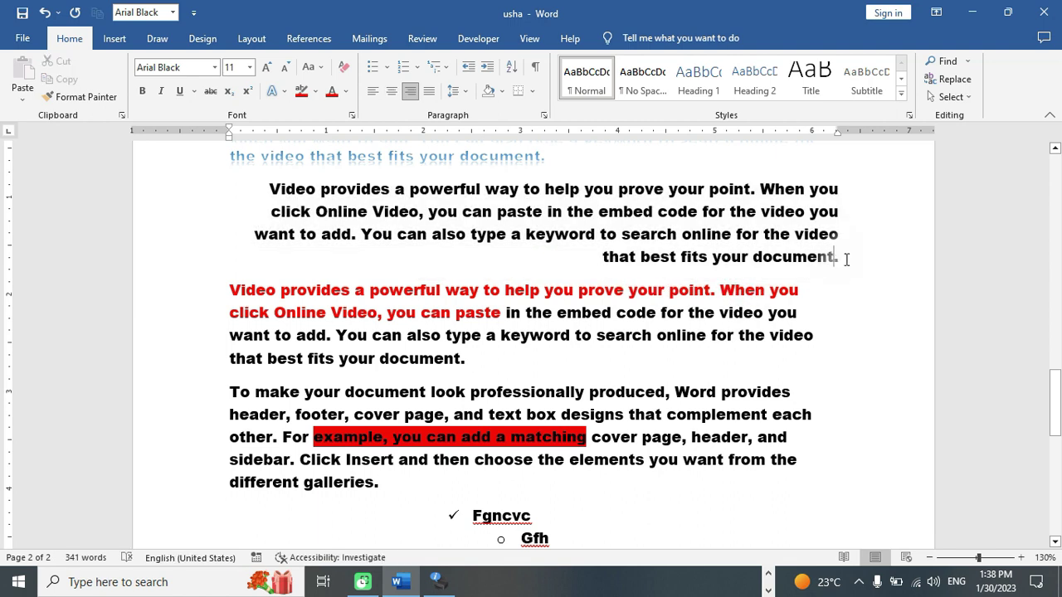
{"action": "type", "text": "cff"}
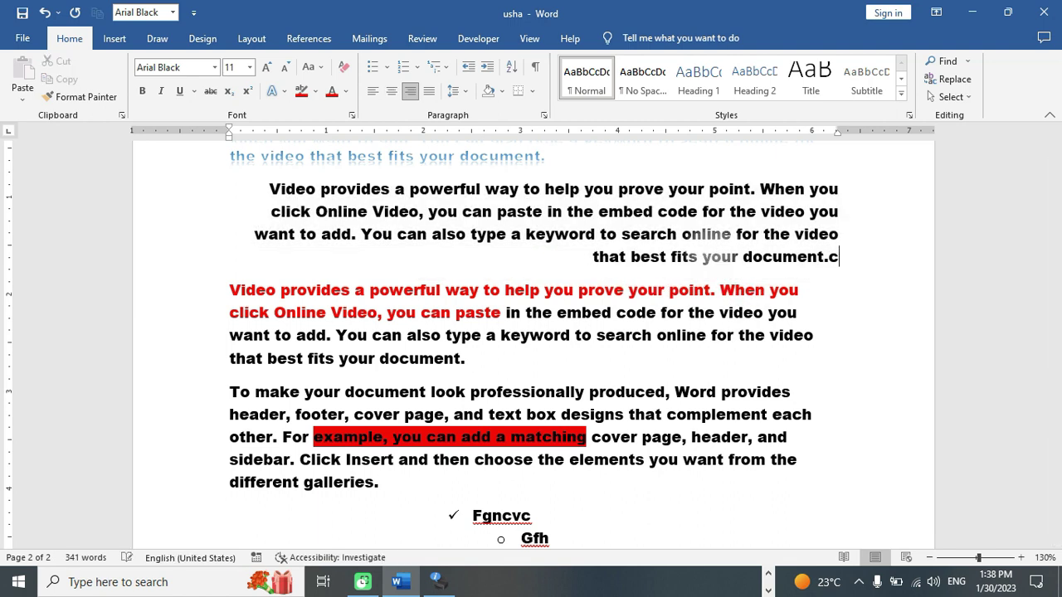
{"action": "type", "text": "fffffffffffffffffffffffffffffffffffffffffffffffffffffffffffff"}
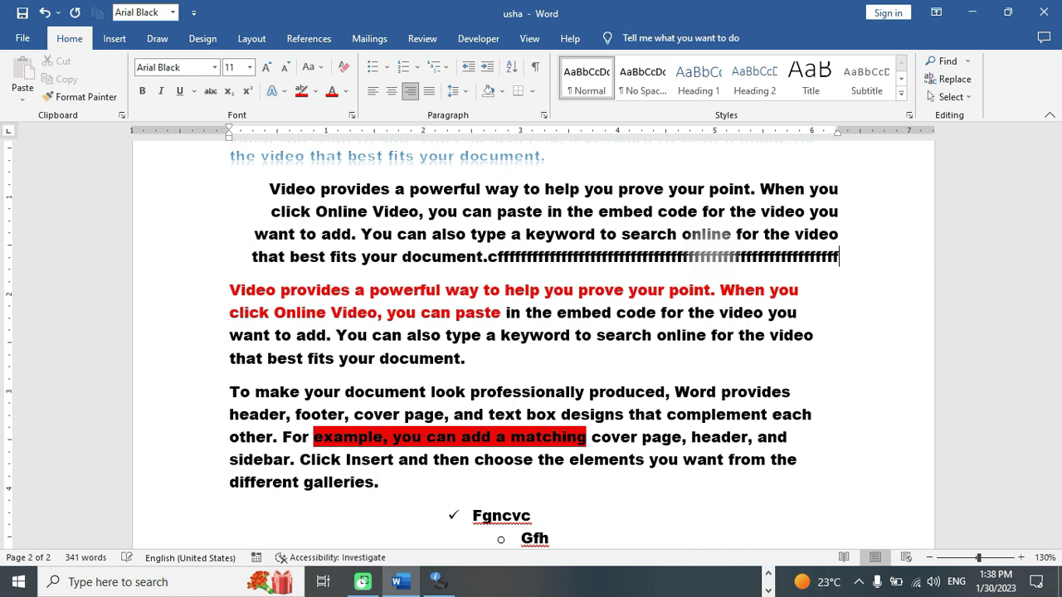
{"action": "type", "text": "ffffffffffffffffffffffffffffffffff"}
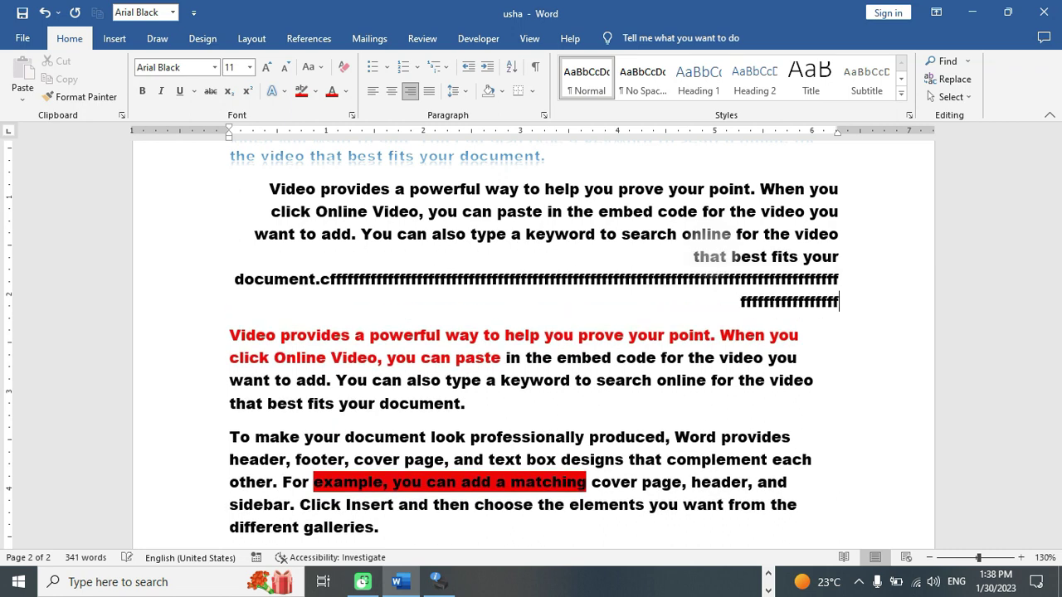
{"action": "key", "text": "ctrl+z"}
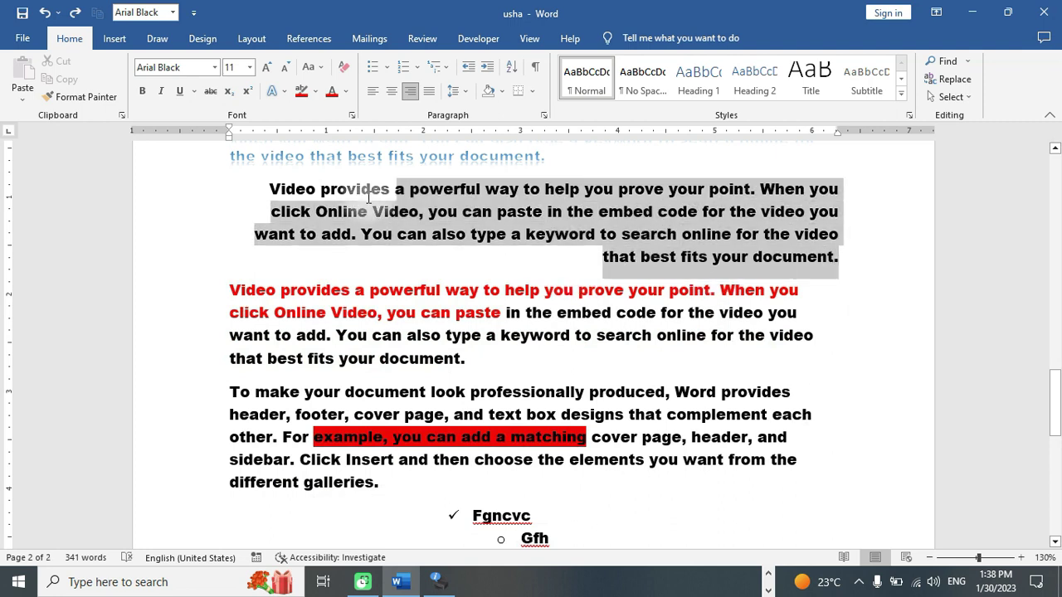
{"action": "left_click_drag", "start_coordinate": [846, 257], "coordinate": [234, 206]}
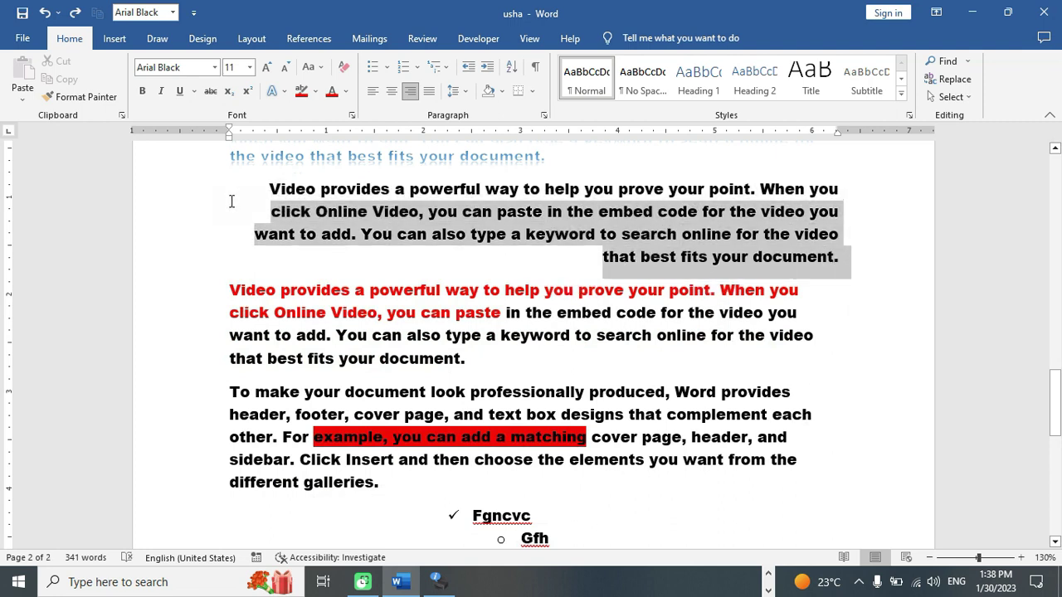
- Justify the paragraph and delete the space between 'you' and 'can'
{"action": "left_click", "coordinate": [429, 92]}
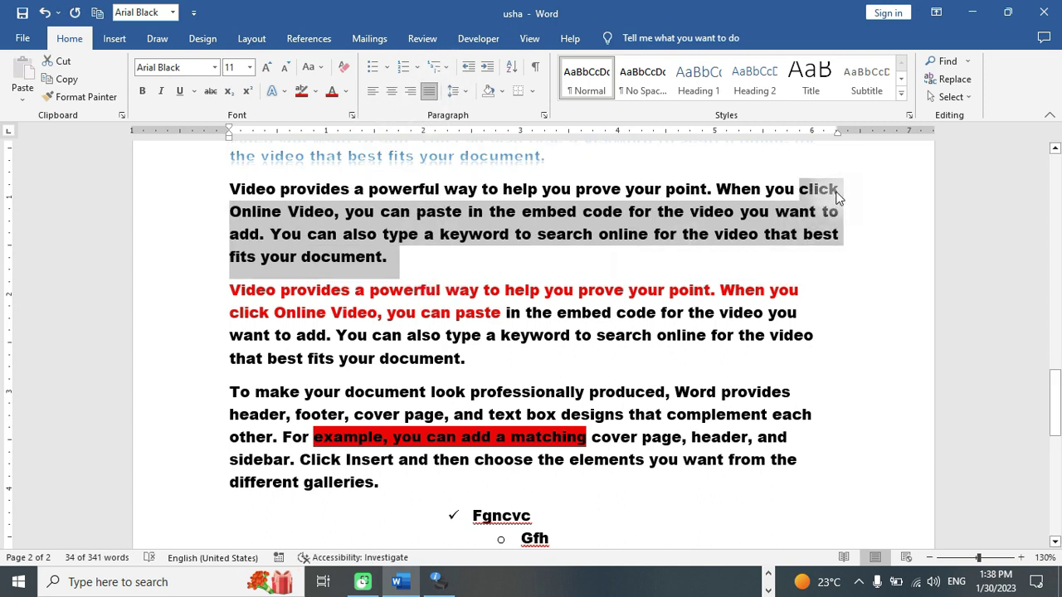
{"action": "left_click", "coordinate": [799, 189], "text": "shift"}
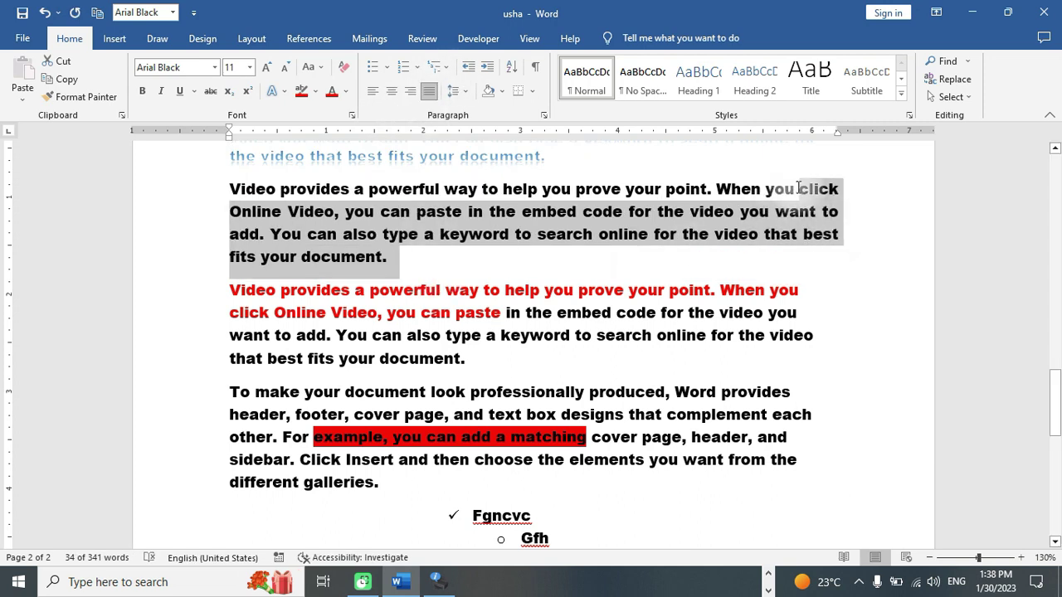
{"action": "left_click", "coordinate": [799, 189]}
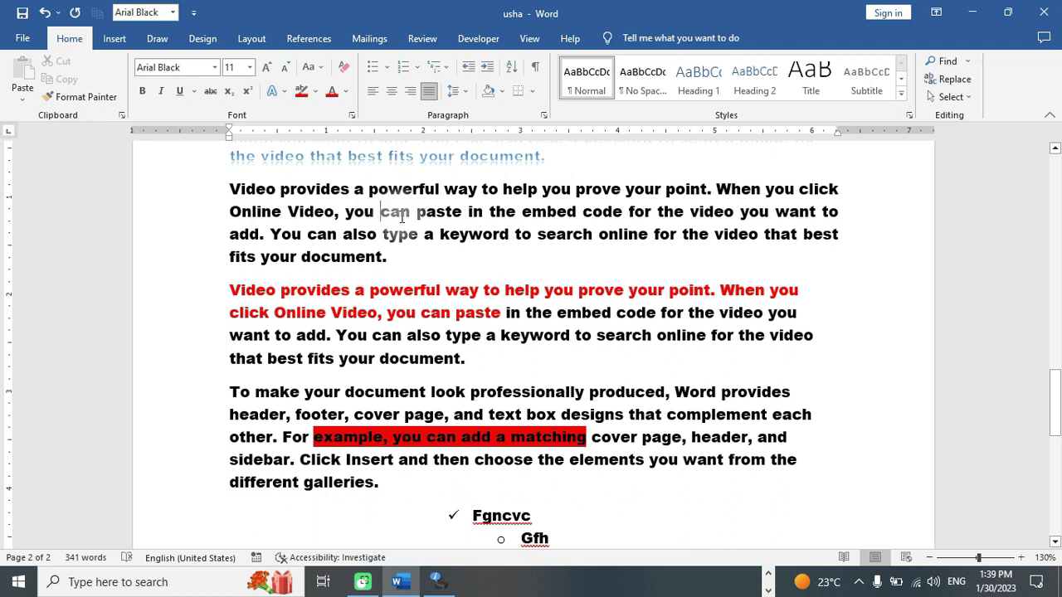
{"action": "key", "text": "BackSpace"}
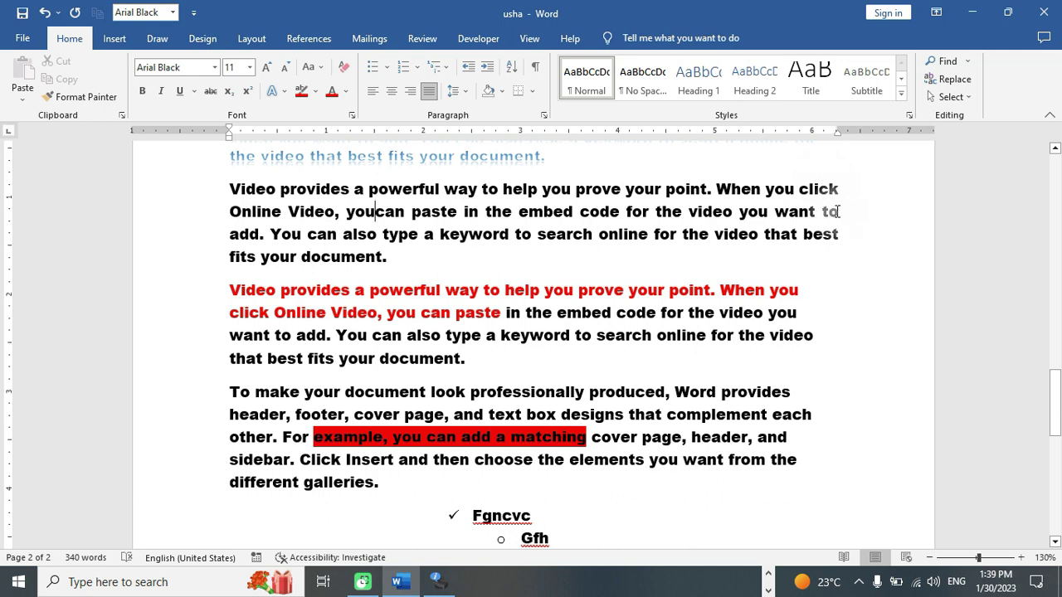
- Delete characters in the second line, including the space before 'for', then left-align the paragraph
{"action": "key", "text": "BackSpace"}
{"action": "left_click", "coordinate": [766, 211]}
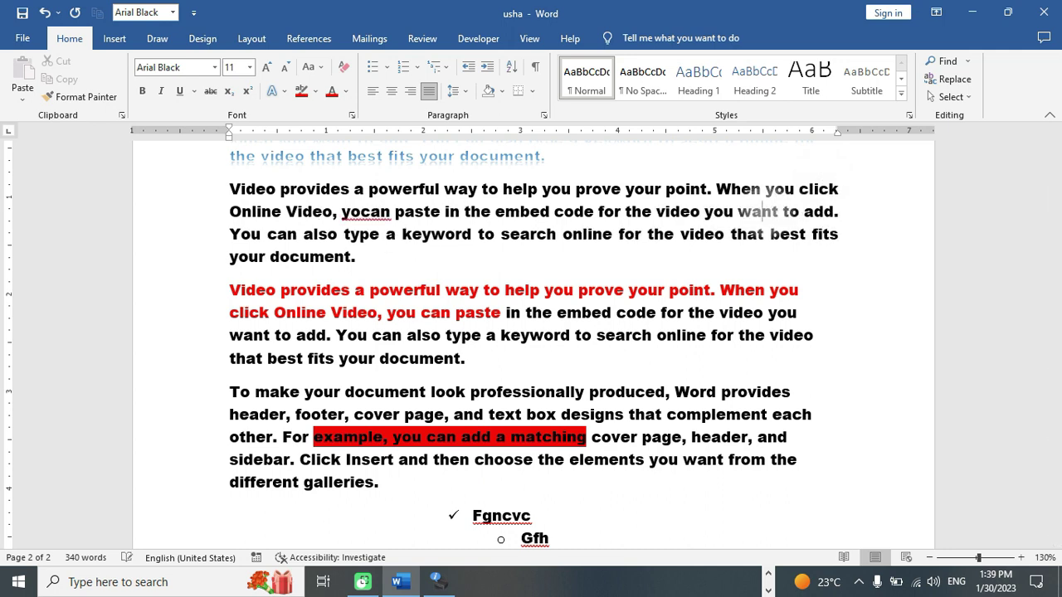
{"action": "key", "text": "Delete"}
{"action": "key", "text": "Delete"}
{"action": "key", "text": "Delete"}
{"action": "key", "text": "BackSpace"}
{"action": "key", "text": "BackSpace"}
{"action": "key", "text": "BackSpace"}
{"action": "key", "text": "BackSpace"}
{"action": "key", "text": "BackSpace"}
{"action": "key", "text": "BackSpace"}
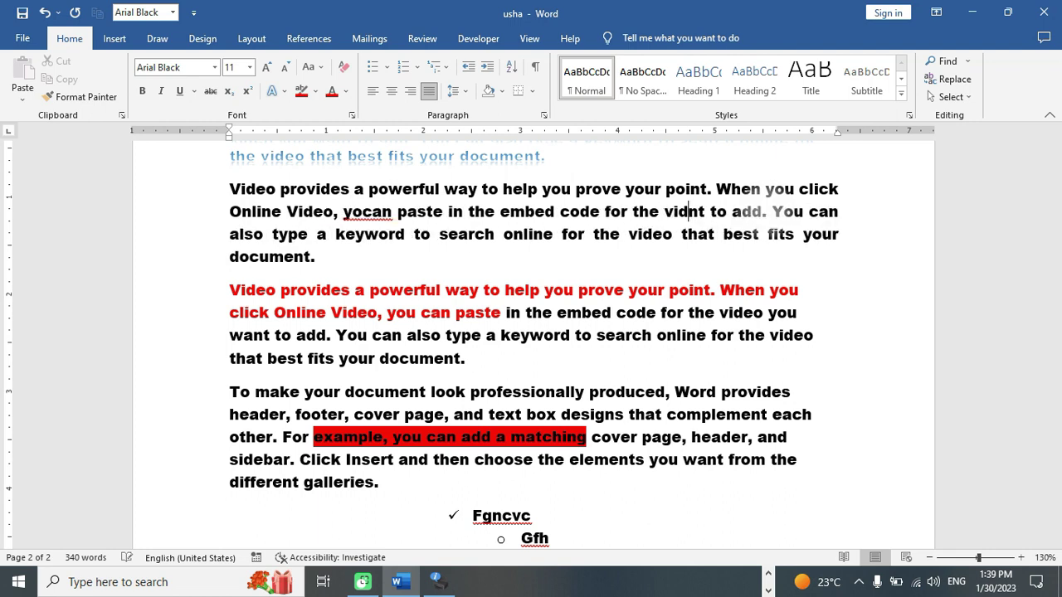
{"action": "key", "text": "BackSpace"}
{"action": "key", "text": "BackSpace"}
{"action": "key", "text": "BackSpace"}
{"action": "key", "text": "BackSpace"}
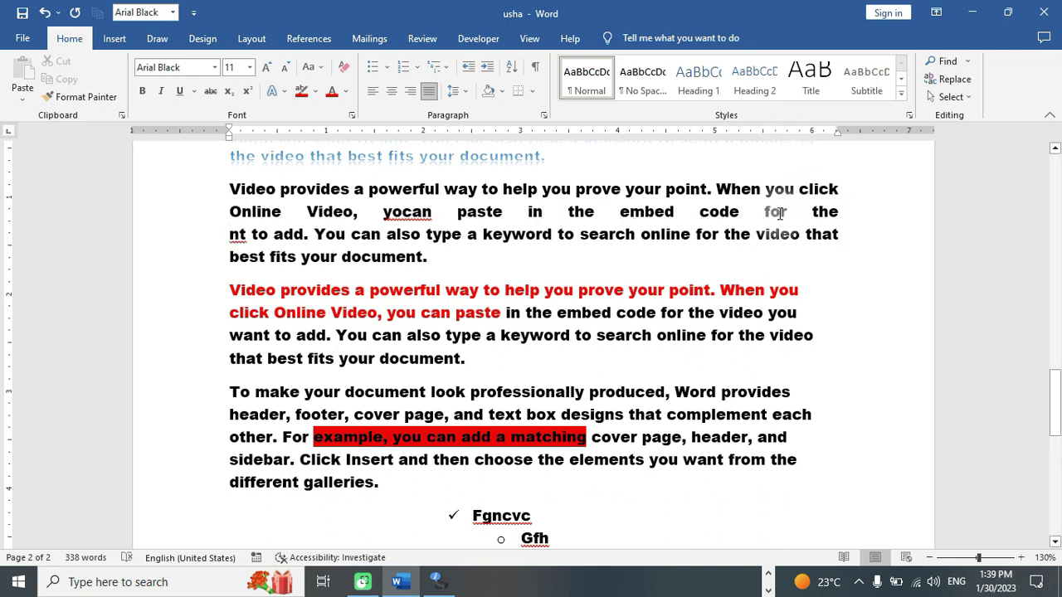
{"action": "key", "text": "BackSpace"}
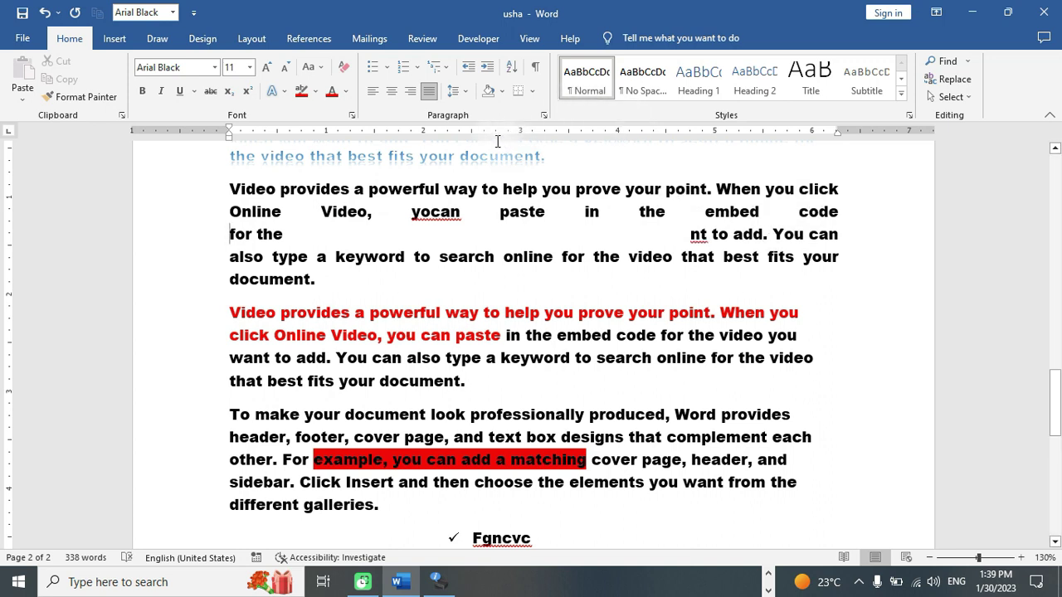
{"action": "left_click_drag", "start_coordinate": [317, 280], "coordinate": [230, 188]}
{"action": "left_click", "coordinate": [374, 93]}
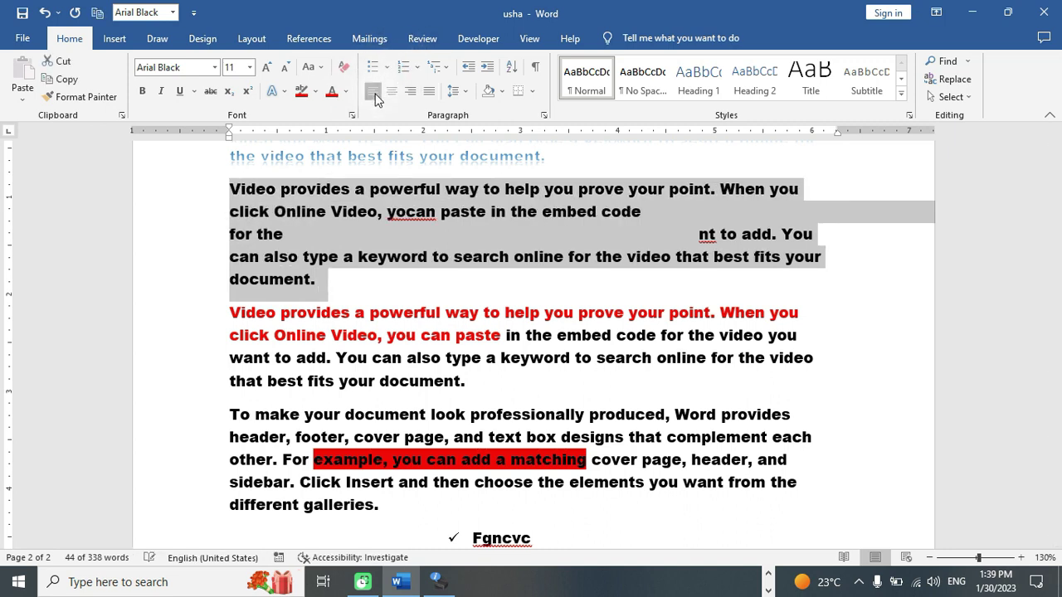
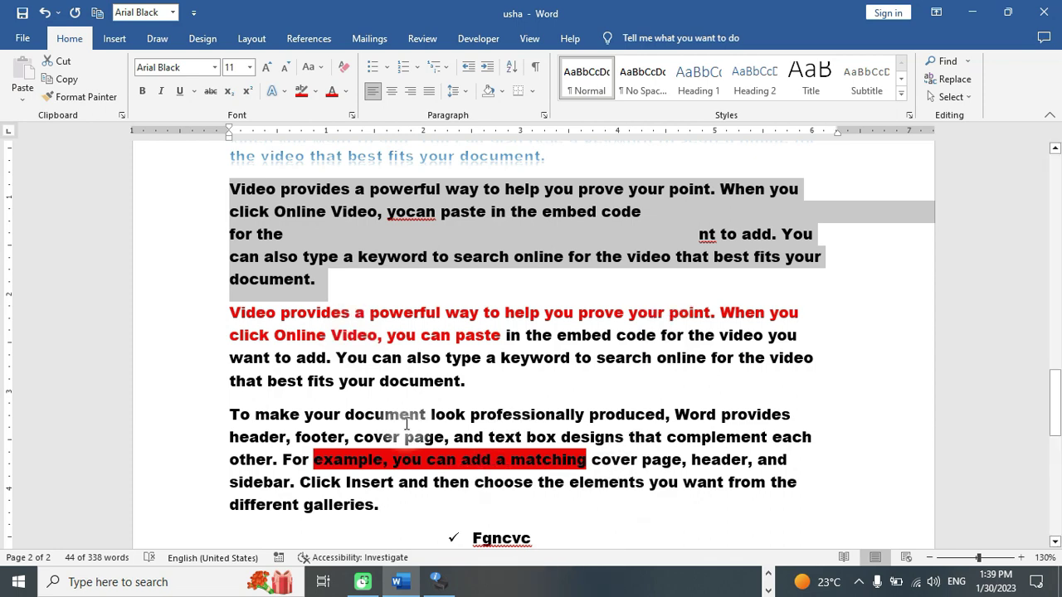
- Select the 'Themes and styles' paragraph and choose Remove Space After Paragraph from line spacing
{"action": "scroll", "coordinate": [385, 412], "scroll_direction": "down", "scroll_amount": 3}
{"action": "scroll", "coordinate": [385, 413], "scroll_direction": "down", "scroll_amount": 7}
{"action": "scroll", "coordinate": [610, 366], "scroll_direction": "up", "scroll_amount": 2}
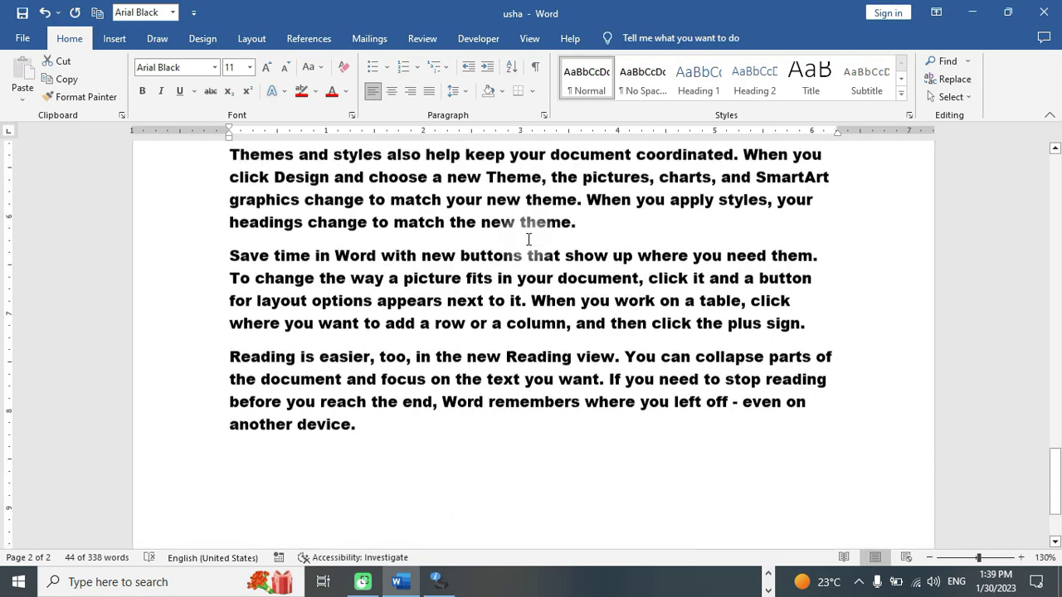
{"action": "left_click_drag", "start_coordinate": [578, 319], "coordinate": [230, 250]}
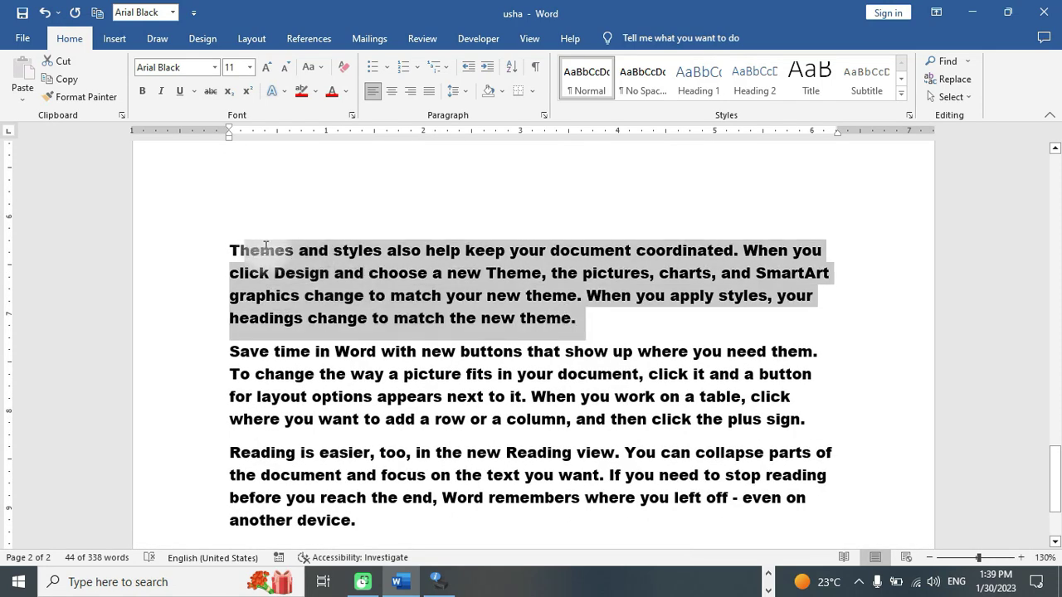
{"action": "left_click", "coordinate": [454, 92]}
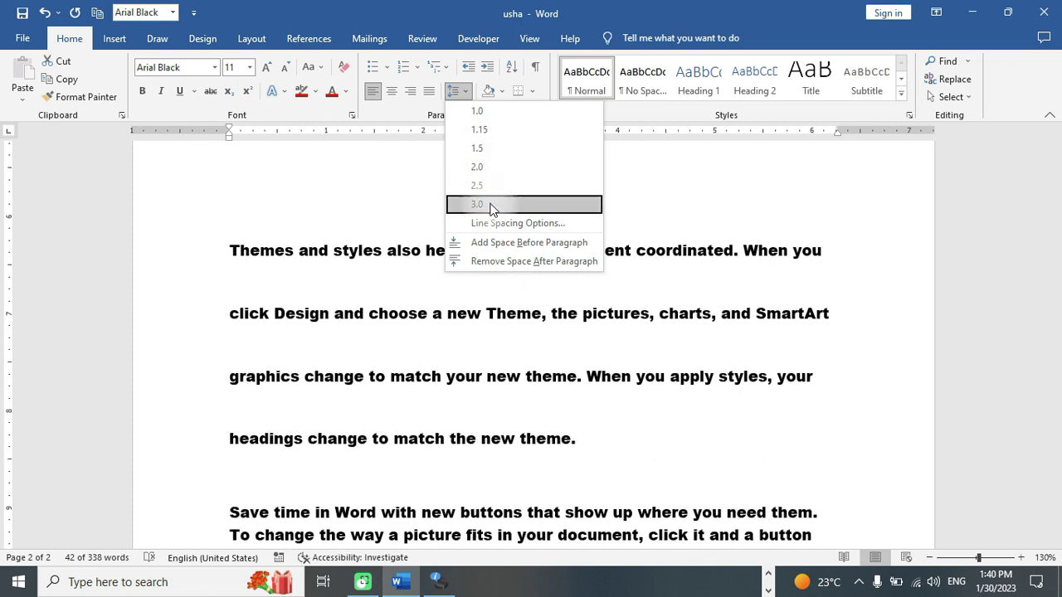
{"action": "left_click", "coordinate": [495, 222]}
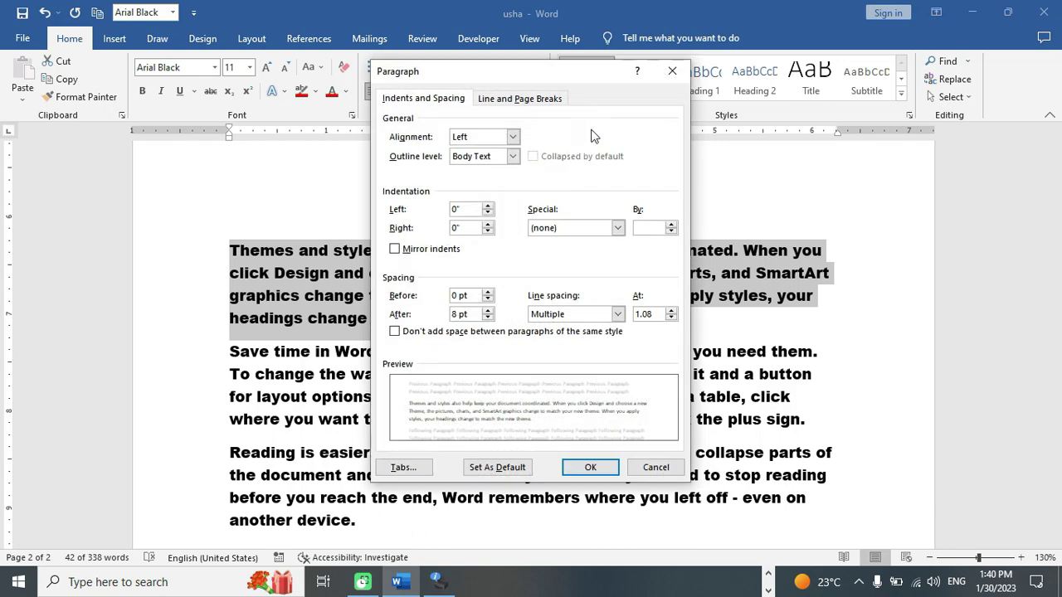
{"action": "left_click", "coordinate": [670, 72]}
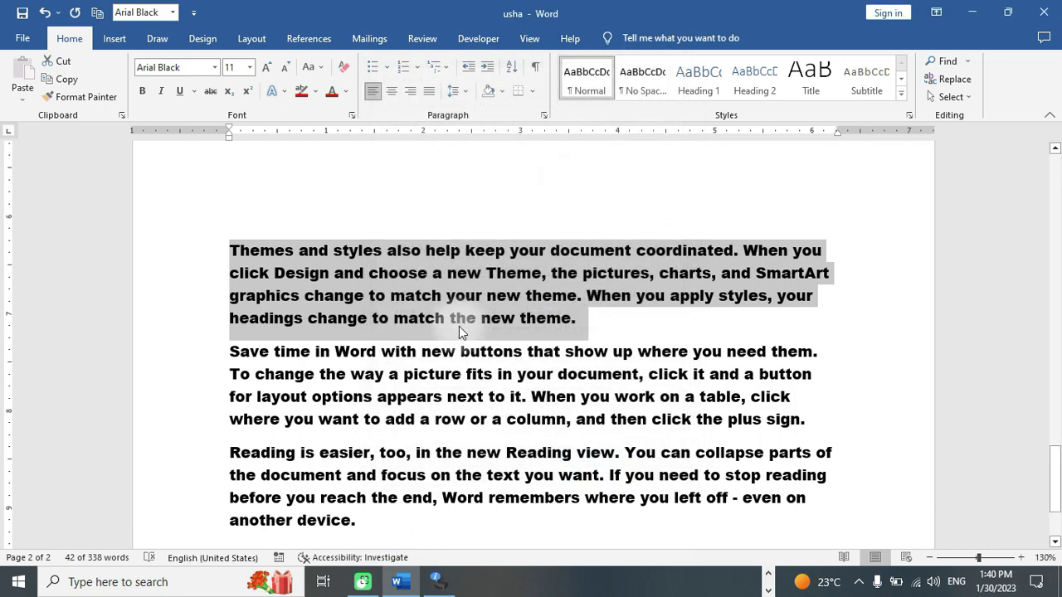
{"action": "left_click", "coordinate": [467, 96]}
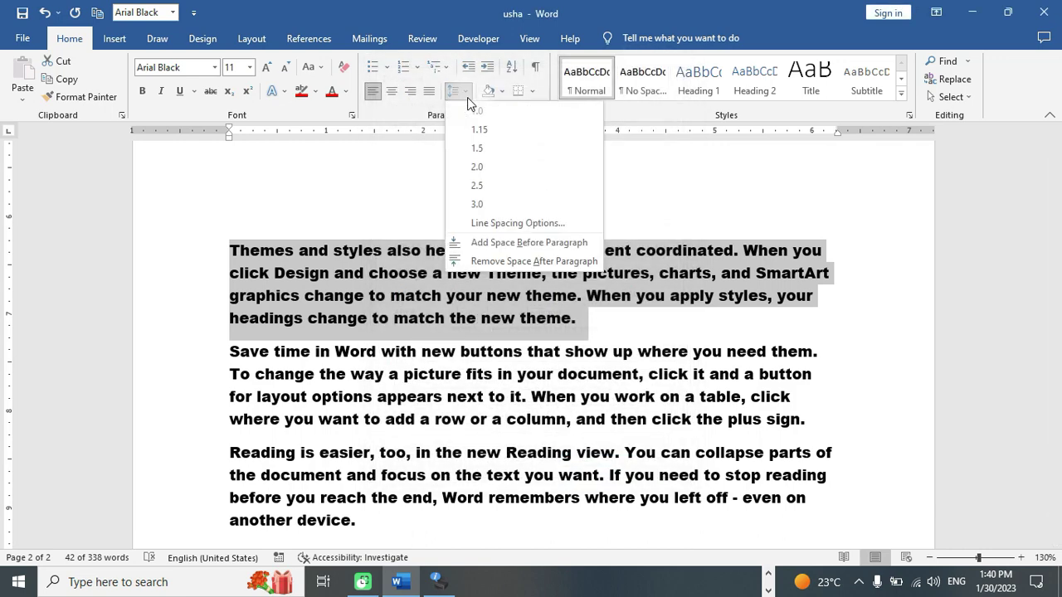
{"action": "left_click", "coordinate": [507, 261]}
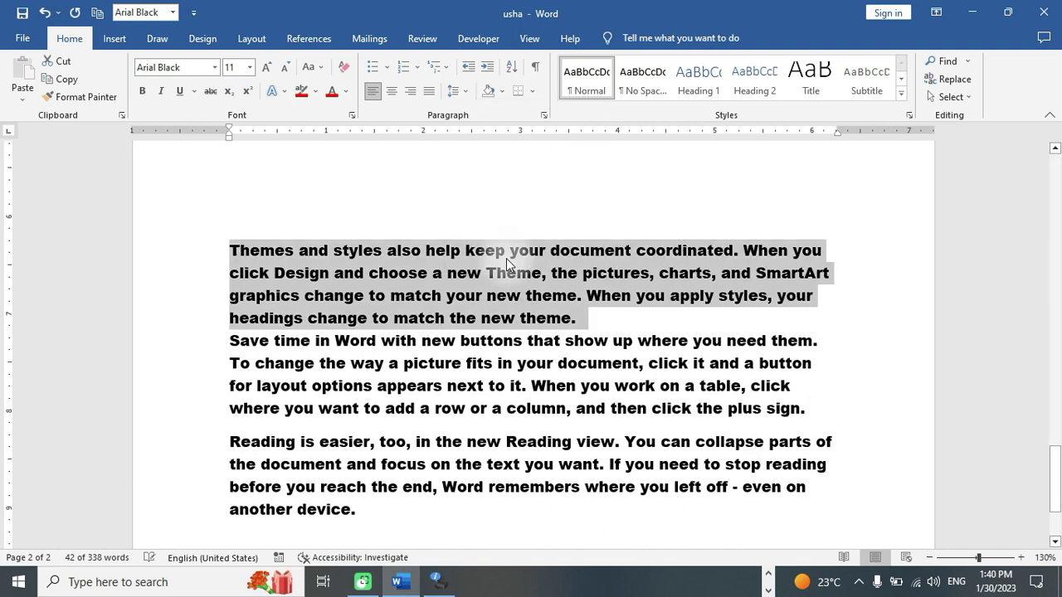
{"action": "left_click", "coordinate": [612, 328]}
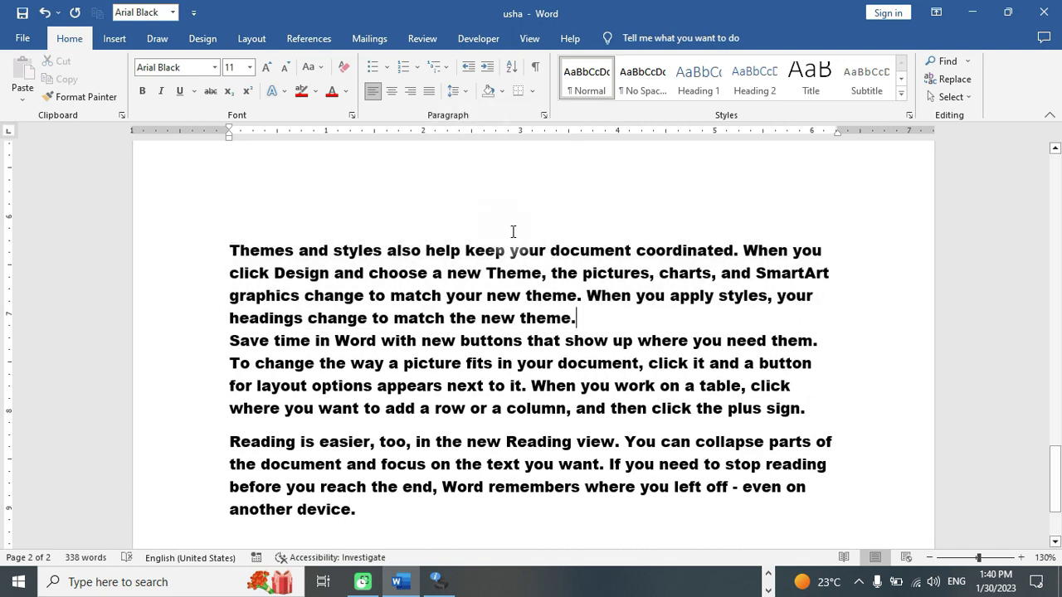
- Undo the earlier paragraph spacing changes with Ctrl+Z
{"action": "key", "text": "ctrl+z"}
{"action": "key", "text": "ctrl+z"}
{"action": "key", "text": "ctrl+z"}
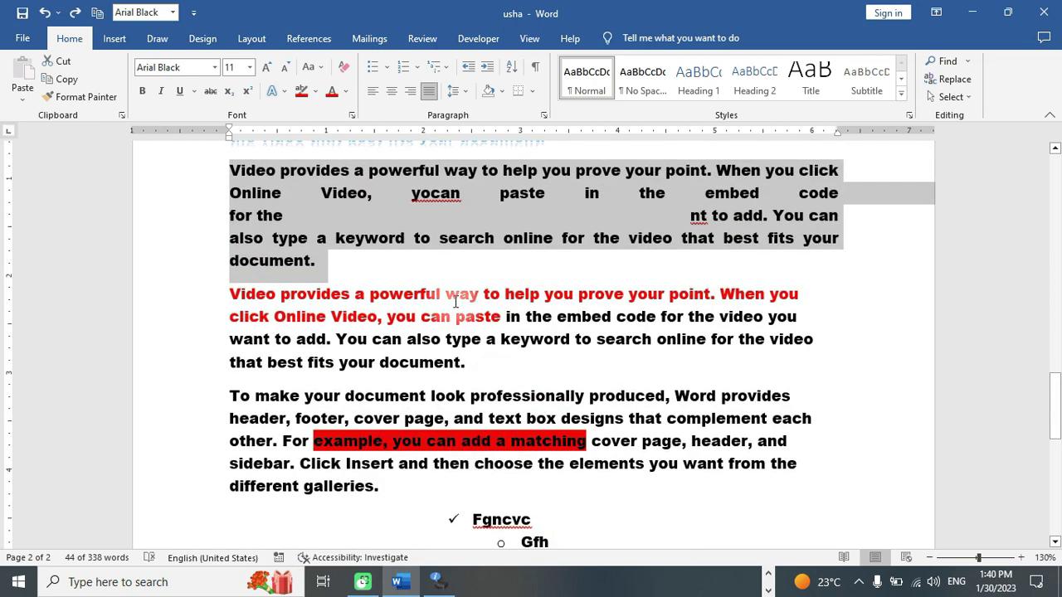
{"action": "left_click", "coordinate": [317, 285]}
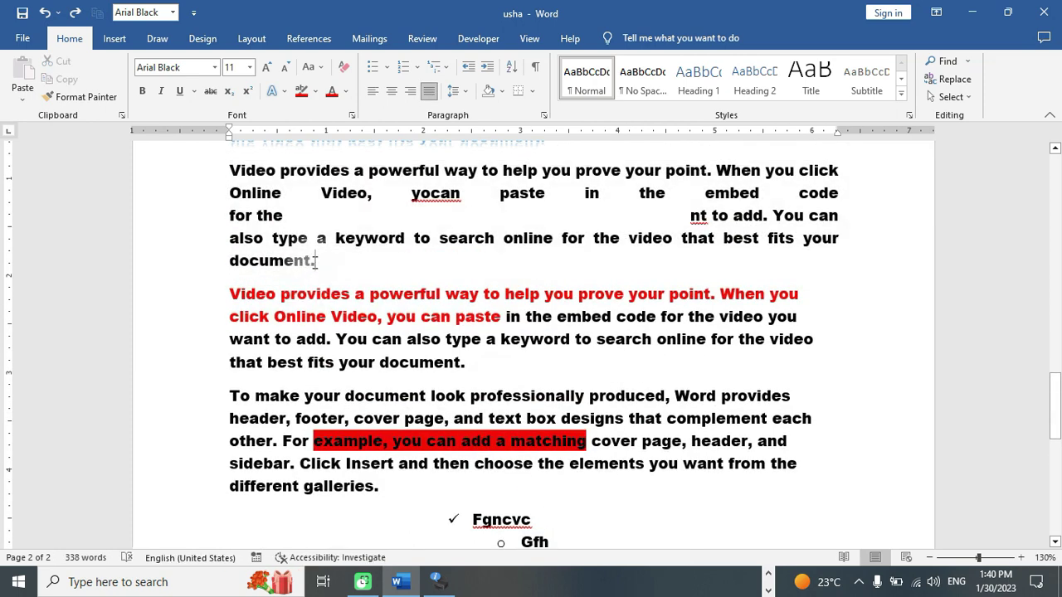
{"action": "left_click", "coordinate": [280, 292]}
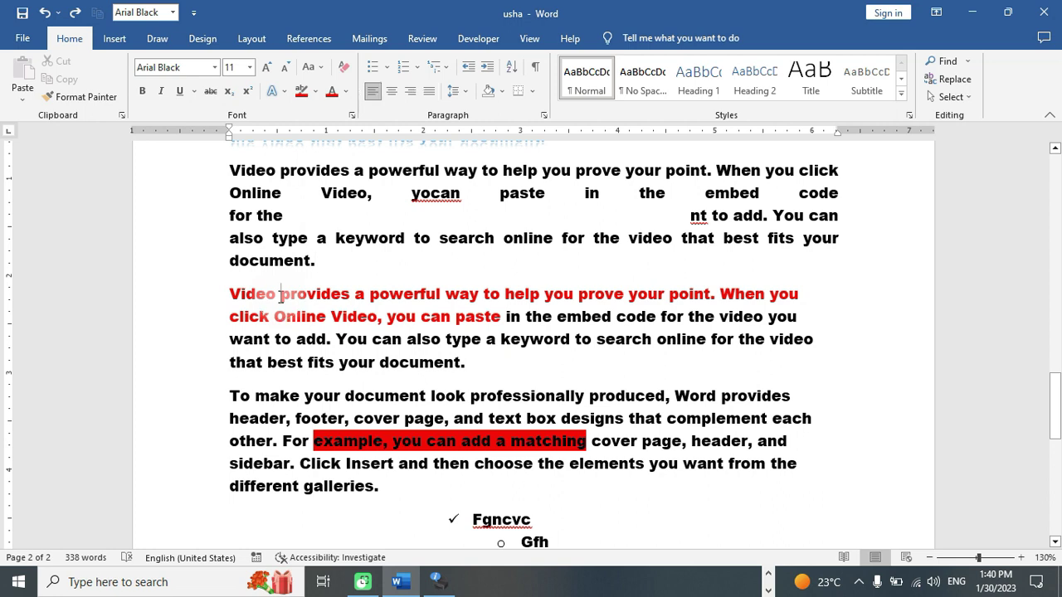
- Remove the space after the justified 'Video provides…' paragraph
{"action": "left_click", "coordinate": [319, 260]}
{"action": "left_click", "coordinate": [469, 90]}
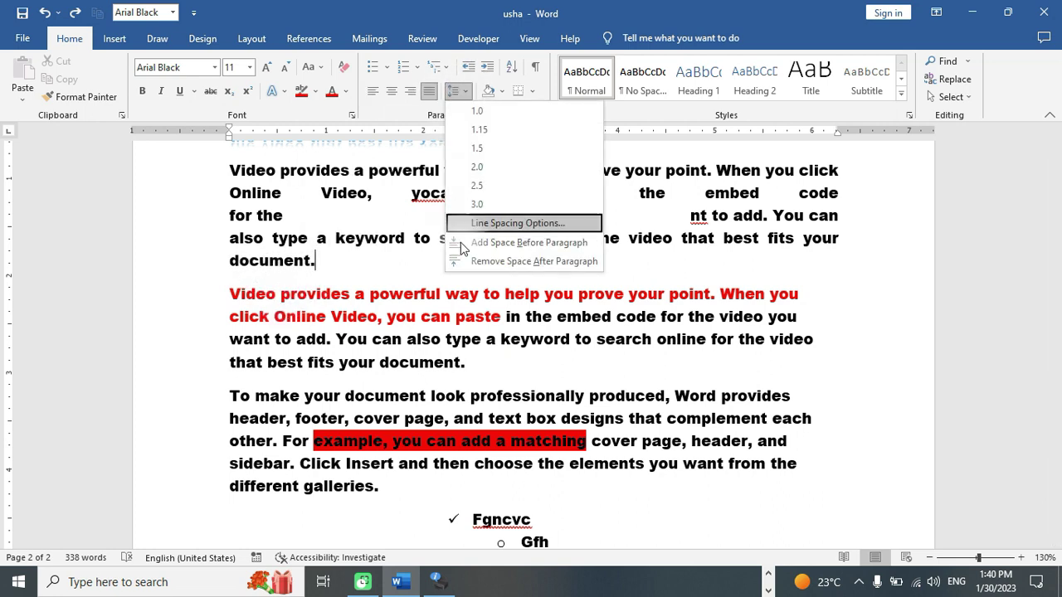
{"action": "left_click", "coordinate": [381, 254]}
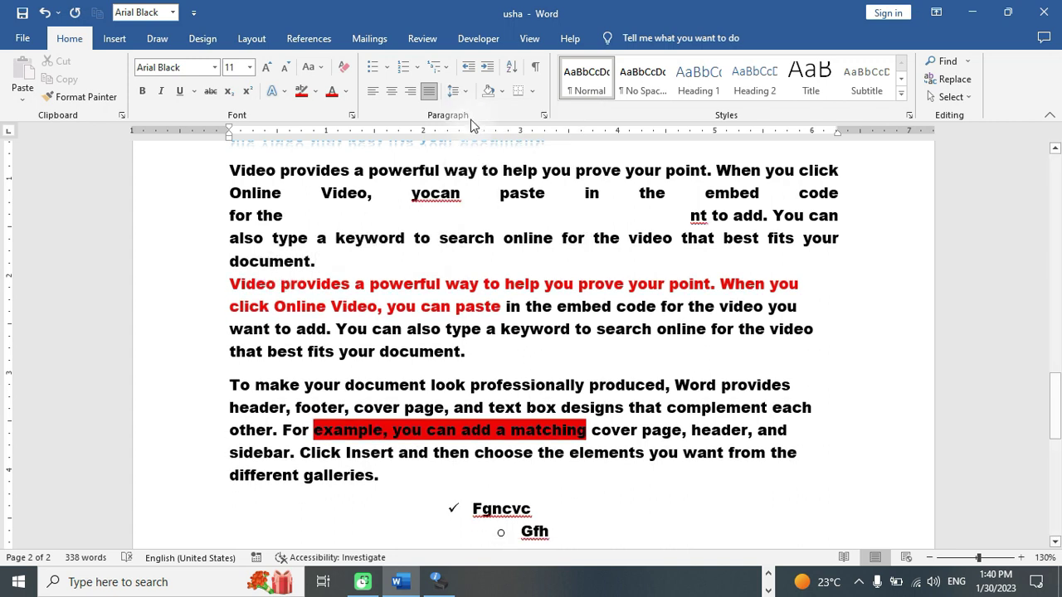
{"action": "left_click", "coordinate": [456, 91]}
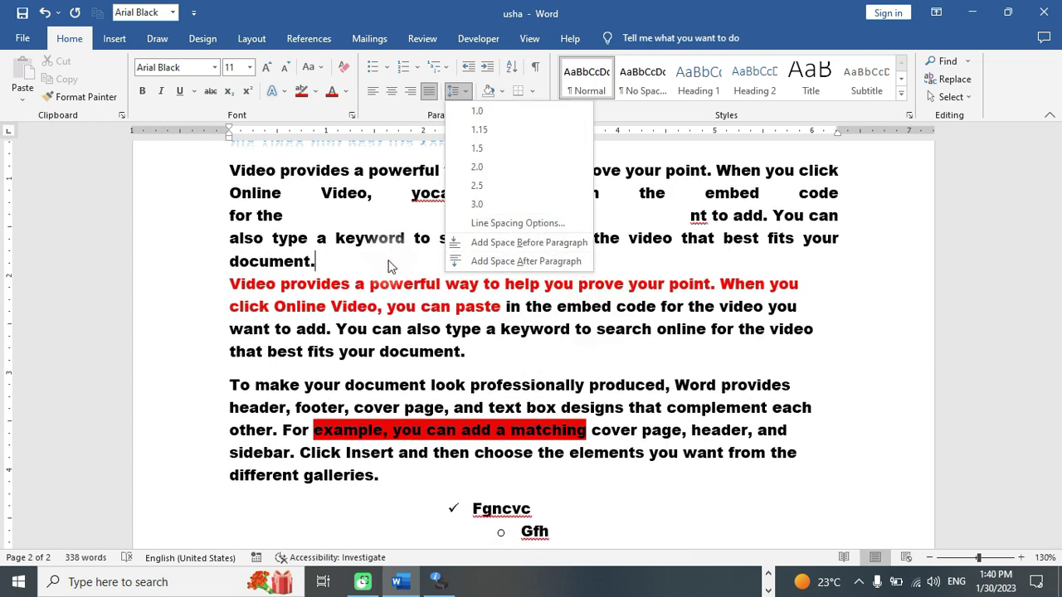
{"action": "left_click", "coordinate": [390, 265]}
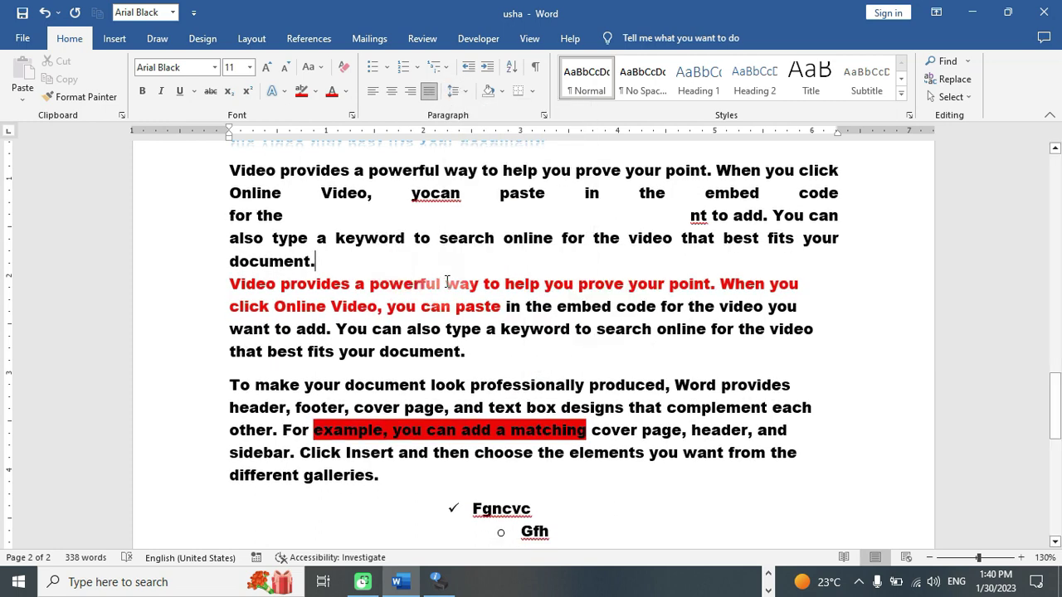
{"action": "left_click", "coordinate": [502, 91]}
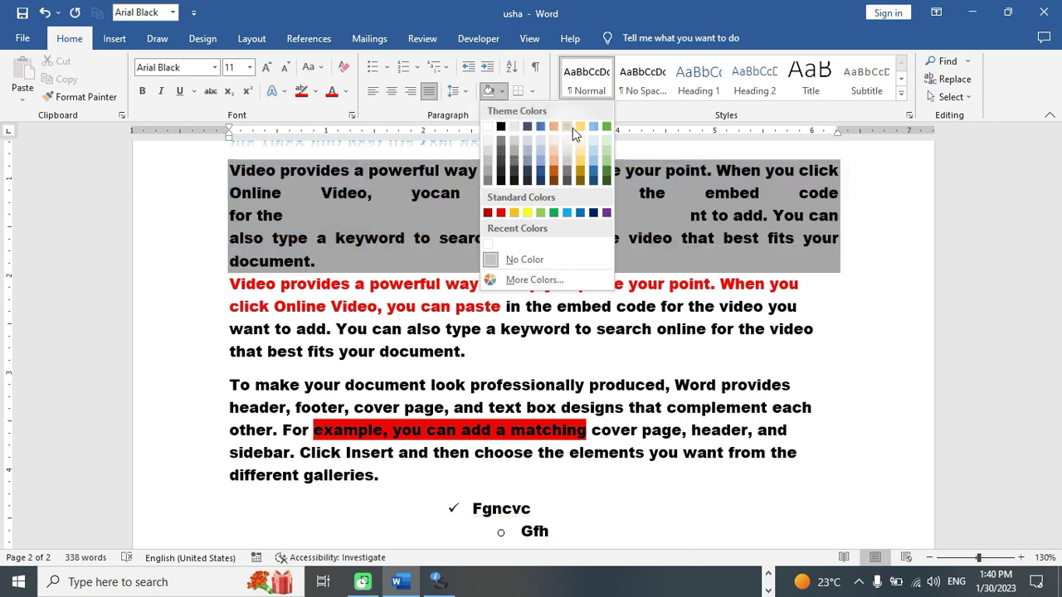
- Shade the justified 'Video provides…' paragraph green, leaving its borders unchanged
{"action": "left_click", "coordinate": [608, 129]}
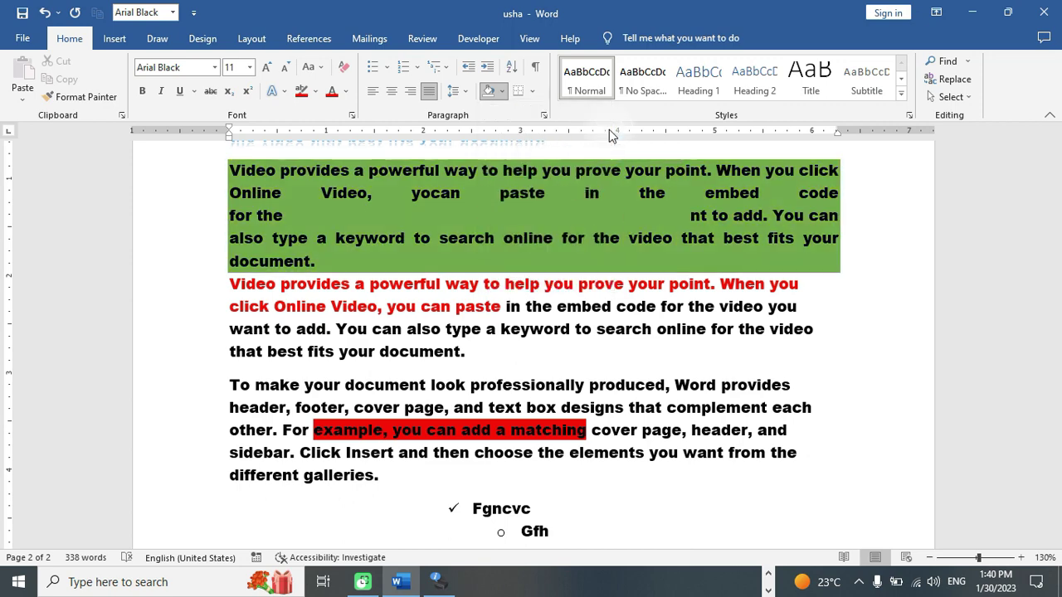
{"action": "left_click", "coordinate": [532, 91]}
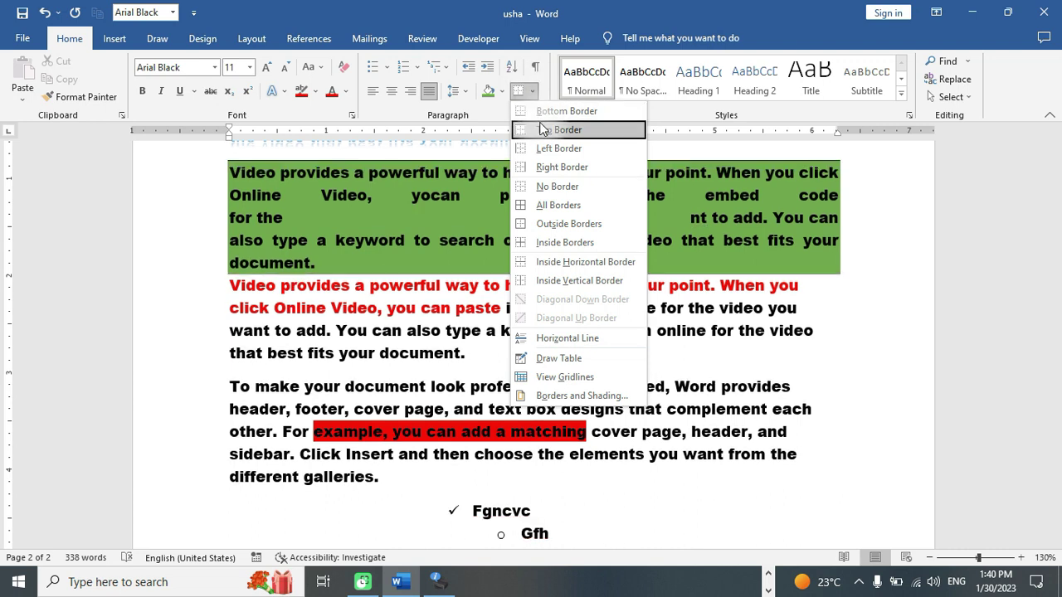
{"action": "left_click", "coordinate": [564, 378]}
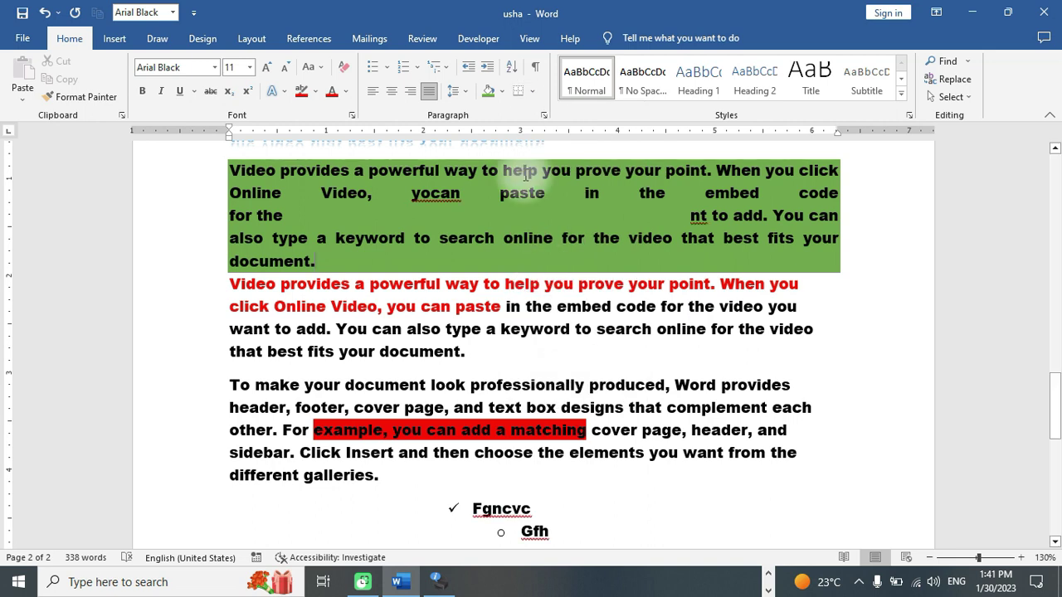
{"action": "left_click", "coordinate": [532, 91]}
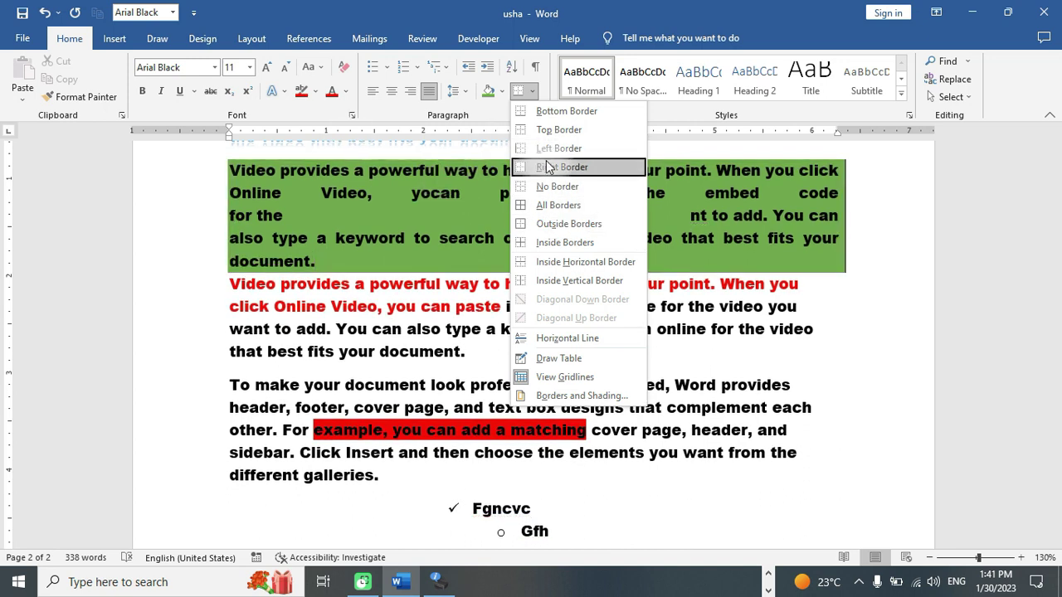
{"action": "left_click", "coordinate": [388, 271]}
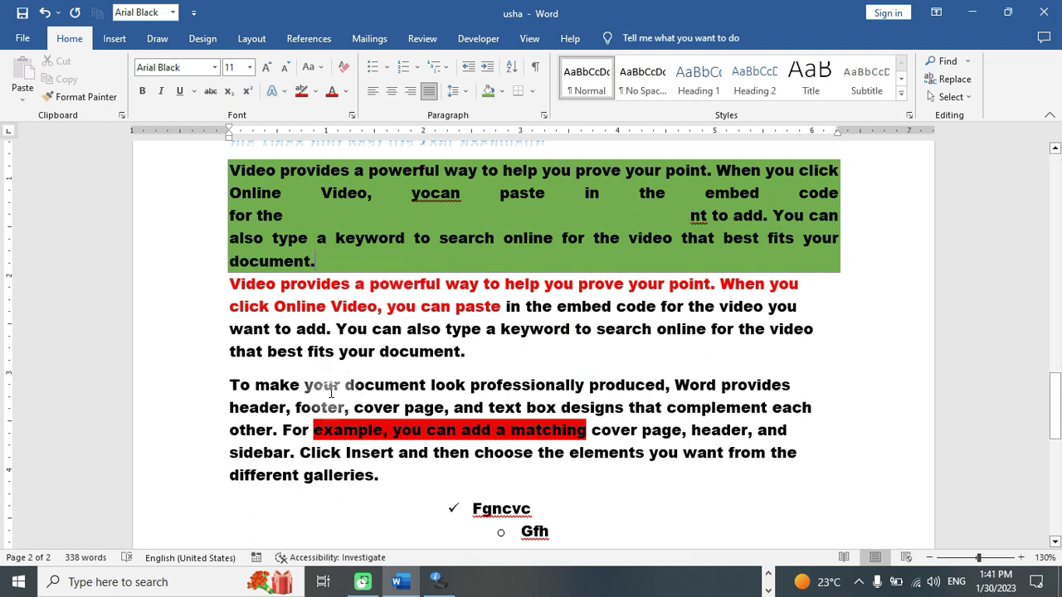
{"action": "left_click", "coordinate": [329, 385]}
{"action": "left_click_drag", "start_coordinate": [405, 481], "coordinate": [230, 384]}
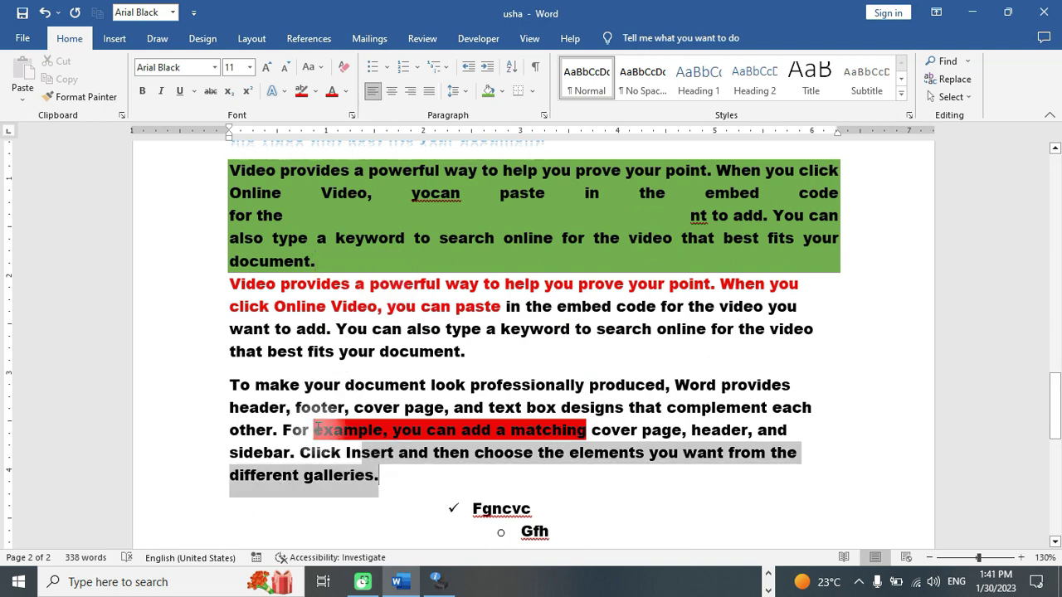
{"action": "left_click", "coordinate": [531, 89]}
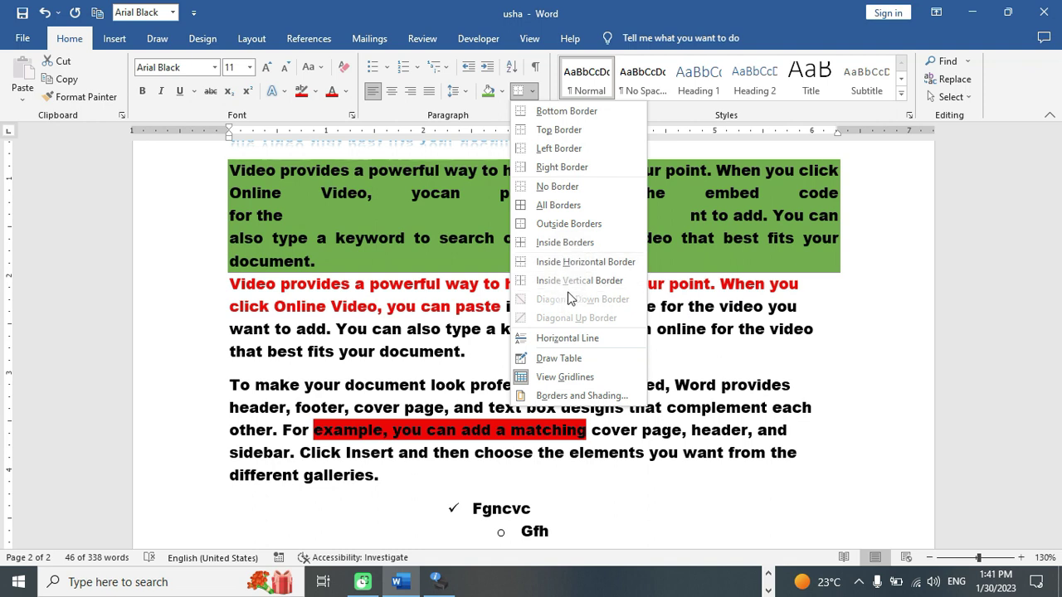
{"action": "left_click", "coordinate": [367, 326]}
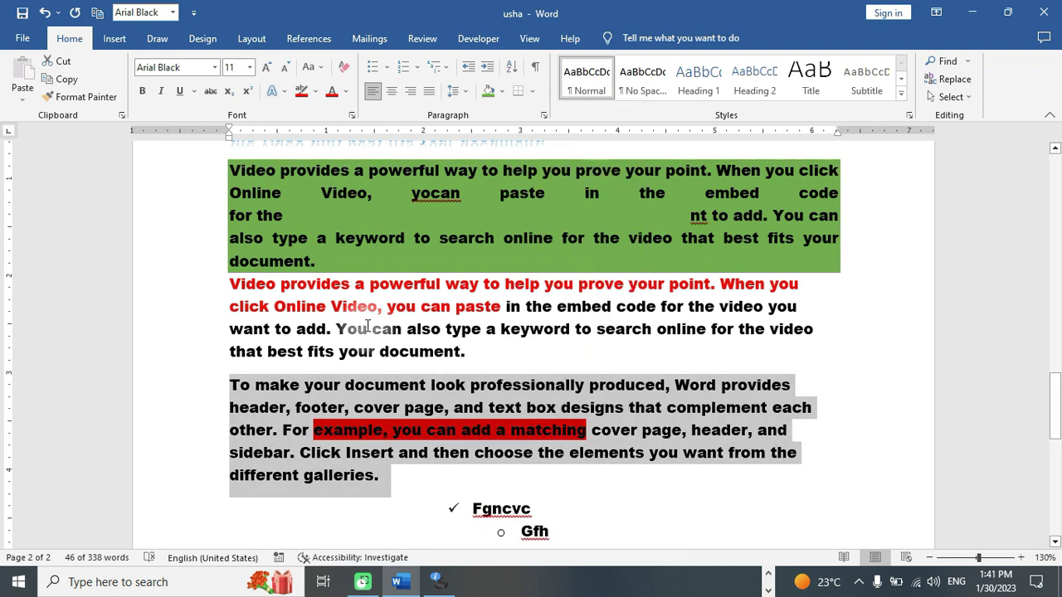
{"action": "left_click", "coordinate": [544, 116]}
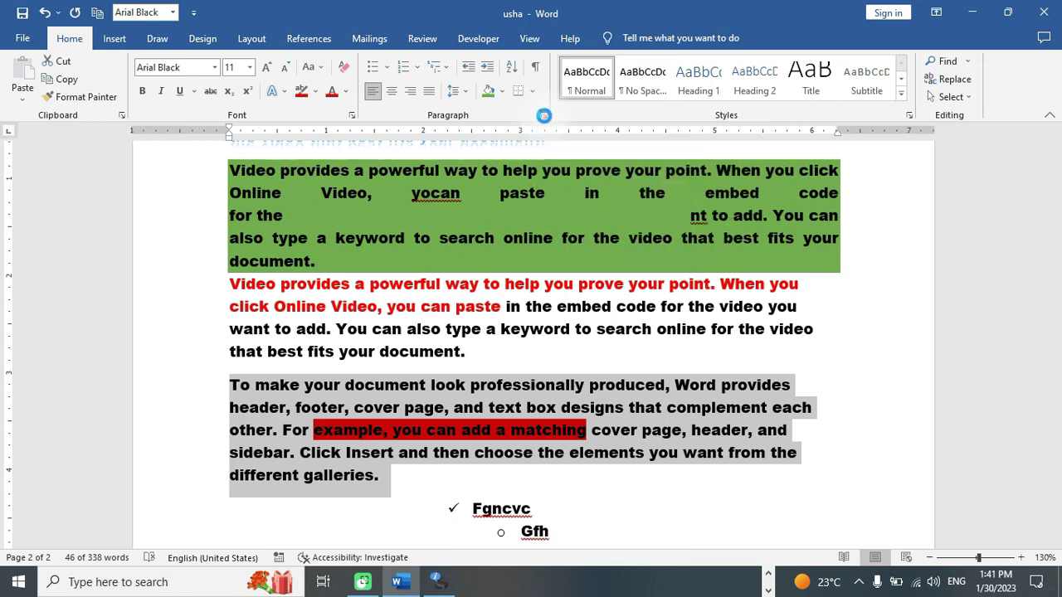
{"action": "left_click", "coordinate": [543, 98]}
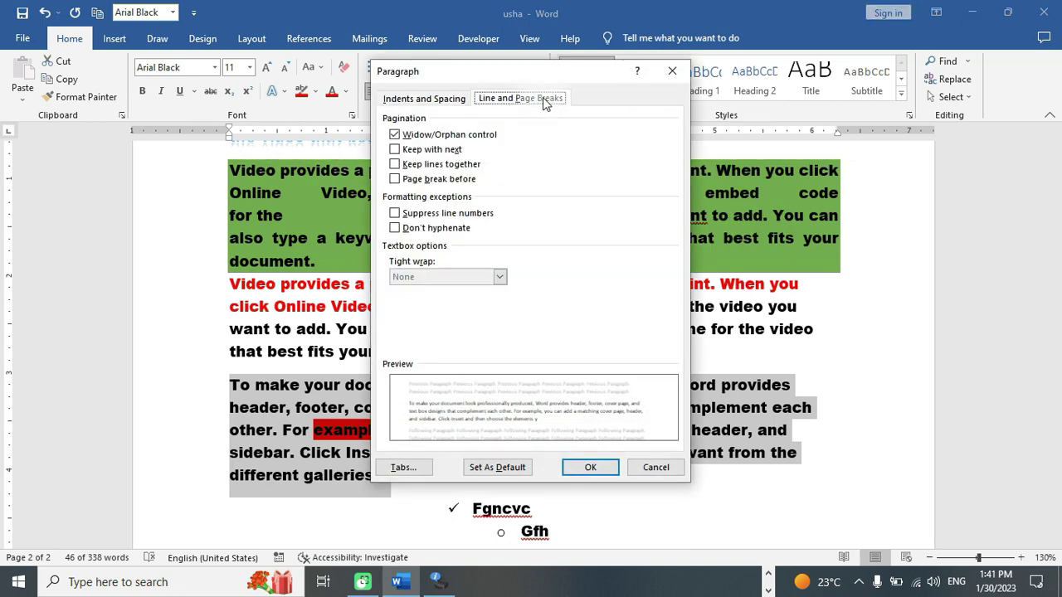
{"action": "left_click", "coordinate": [449, 99]}
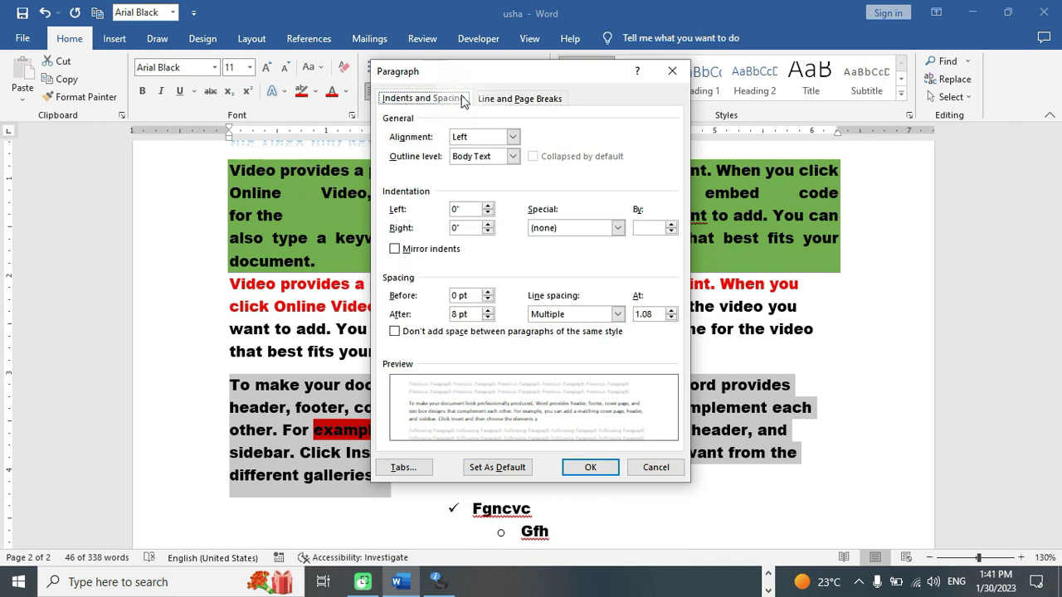
{"action": "left_click", "coordinate": [500, 98]}
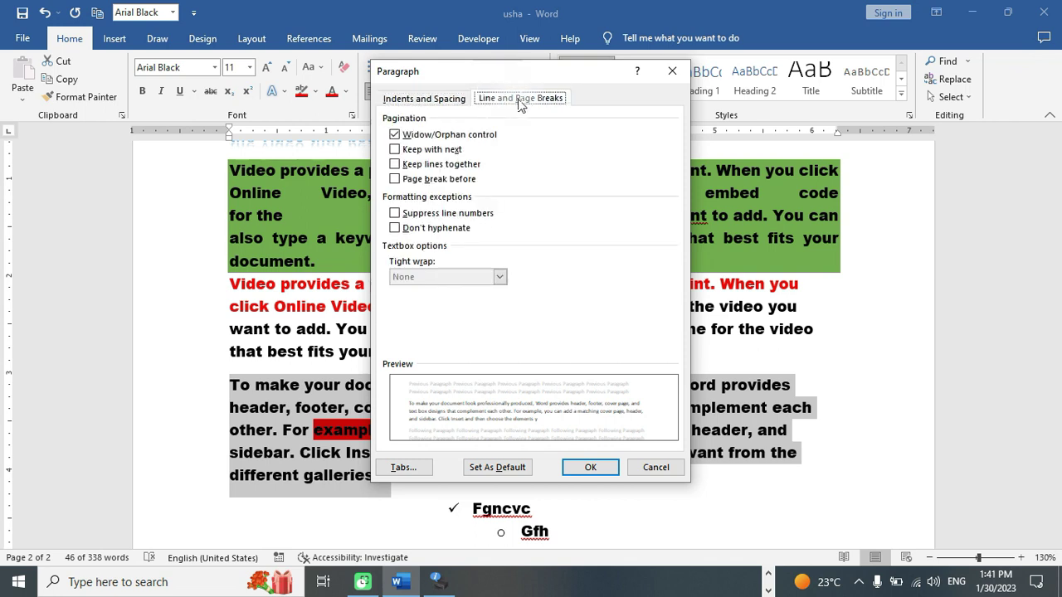
{"action": "left_click", "coordinate": [421, 103]}
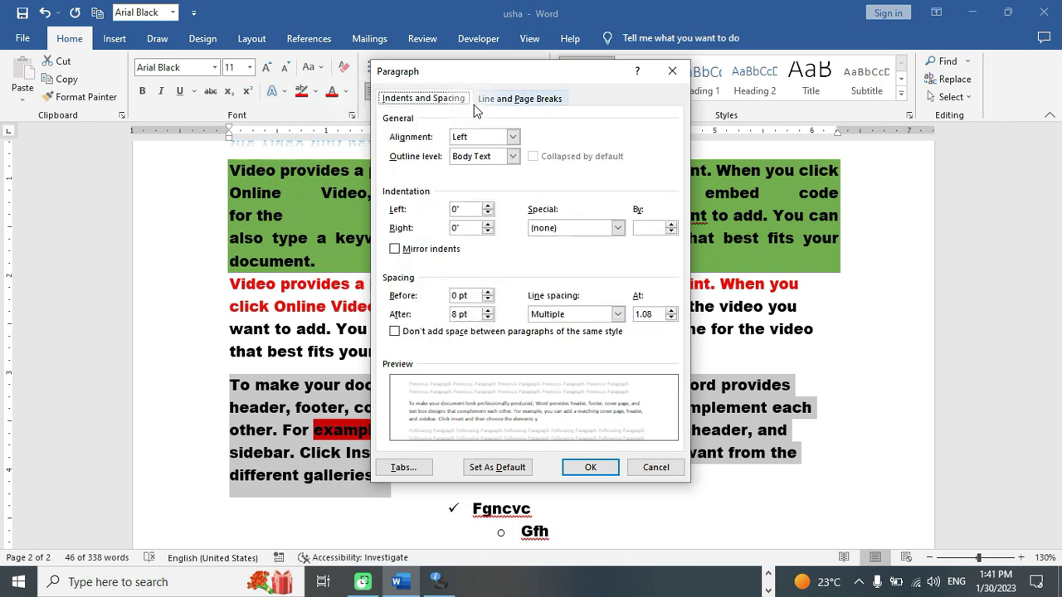
{"action": "left_click", "coordinate": [673, 76]}
- Add blank lines onto page 3 and generate sample paragraphs with =rand()
{"action": "scroll", "coordinate": [465, 249], "scroll_direction": "up", "scroll_amount": 2}
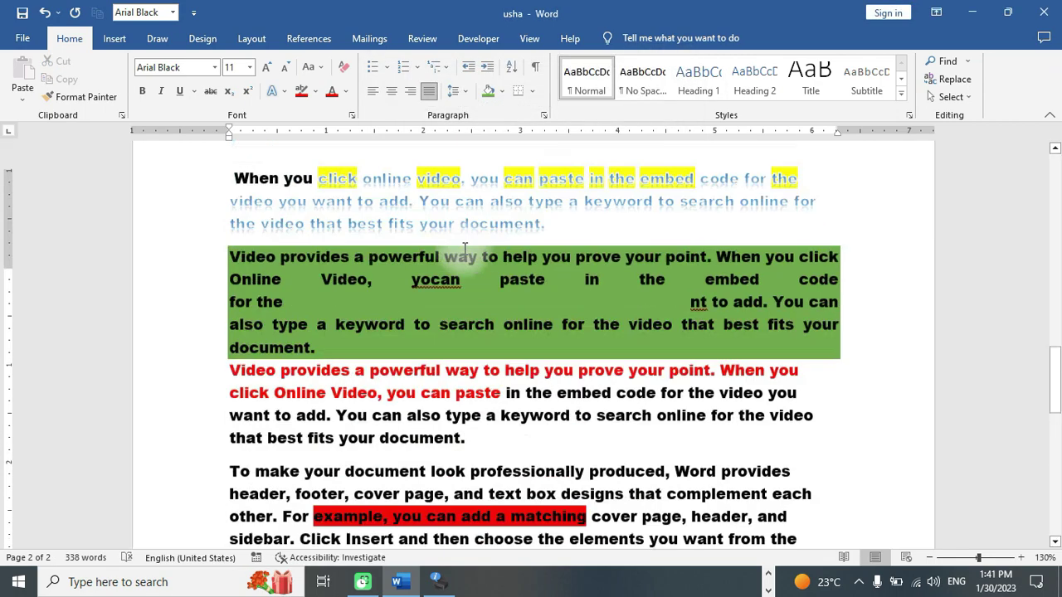
{"action": "scroll", "coordinate": [465, 249], "scroll_direction": "up", "scroll_amount": 2}
{"action": "scroll", "coordinate": [464, 249], "scroll_direction": "down", "scroll_amount": 5}
{"action": "scroll", "coordinate": [465, 249], "scroll_direction": "down", "scroll_amount": 3}
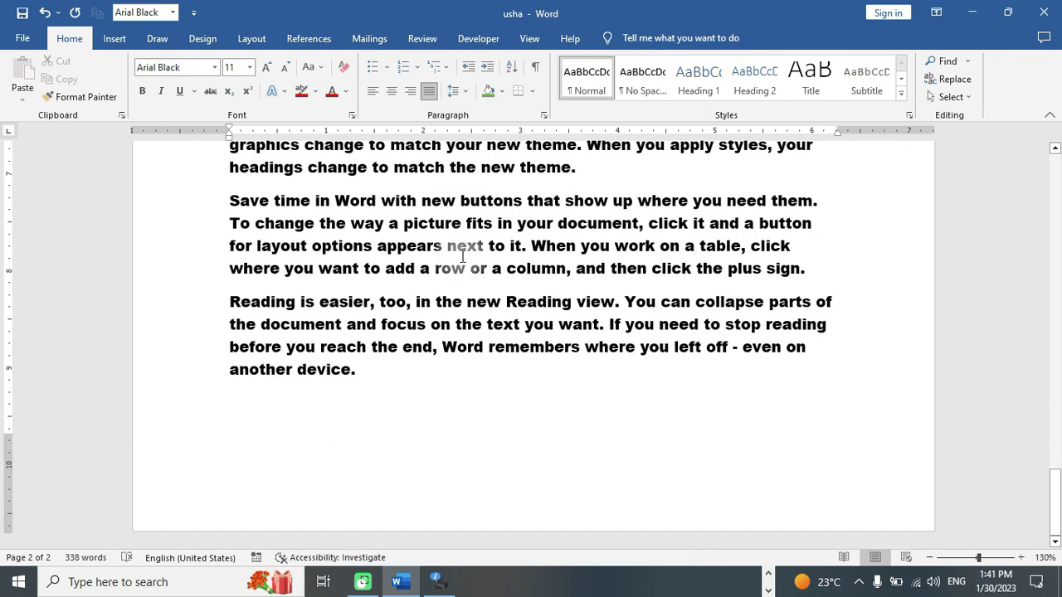
{"action": "key", "text": "Return"}
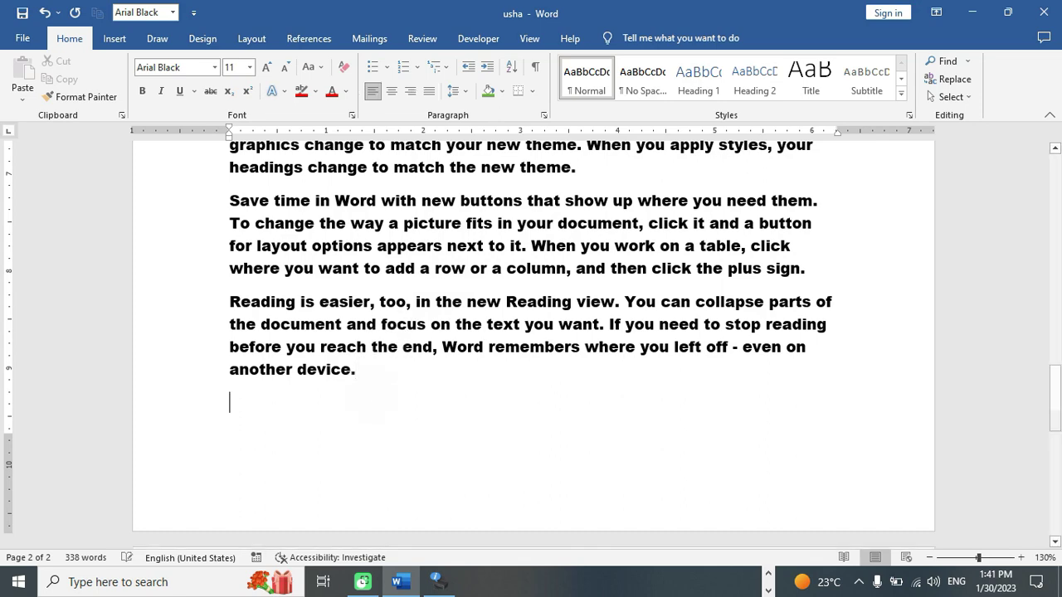
{"action": "key", "text": "Return"}
{"action": "key", "text": "Return"}
{"action": "key", "text": "Return"}
{"action": "key", "text": "Return"}
{"action": "key", "text": "Return"}
{"action": "key", "text": "Return"}
{"action": "type", "text": "=r"}
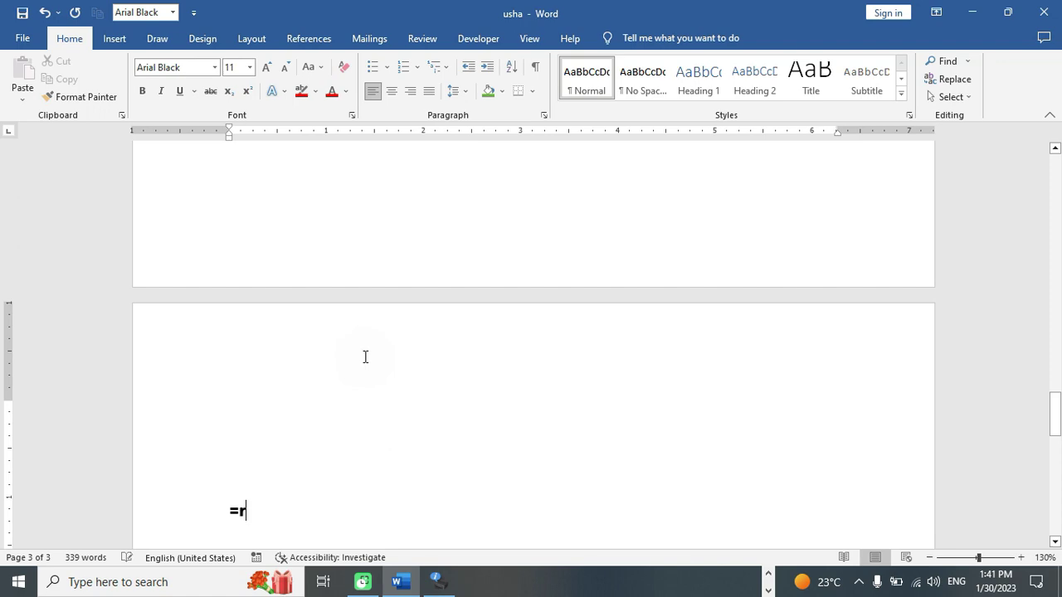
{"action": "type", "text": "and("}
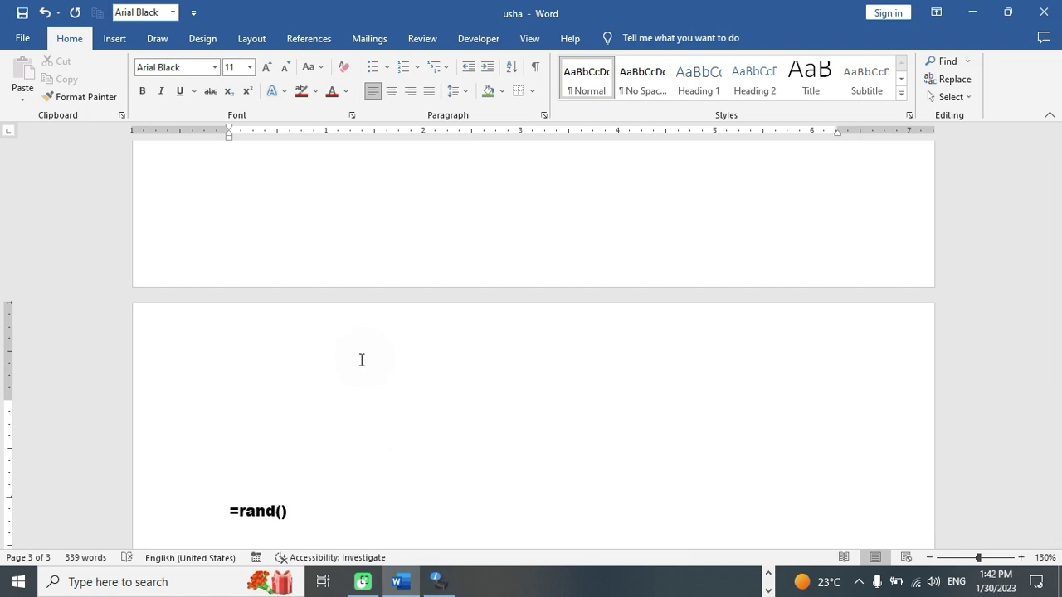
{"action": "key", "text": "Return"}
- Scroll through the generated text and expand the full Styles gallery
{"action": "scroll", "coordinate": [470, 239], "scroll_direction": "up", "scroll_amount": 3}
{"action": "scroll", "coordinate": [469, 239], "scroll_direction": "up", "scroll_amount": 2}
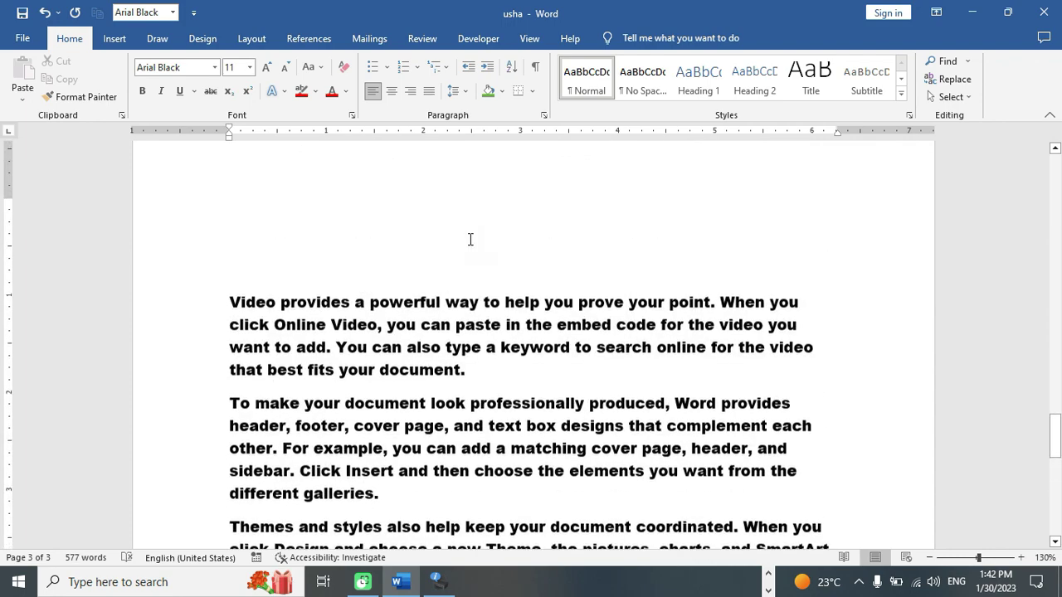
{"action": "scroll", "coordinate": [415, 280], "scroll_direction": "up", "scroll_amount": 1}
{"action": "scroll", "coordinate": [257, 427], "scroll_direction": "up", "scroll_amount": 3}
{"action": "scroll", "coordinate": [254, 415], "scroll_direction": "up", "scroll_amount": 5}
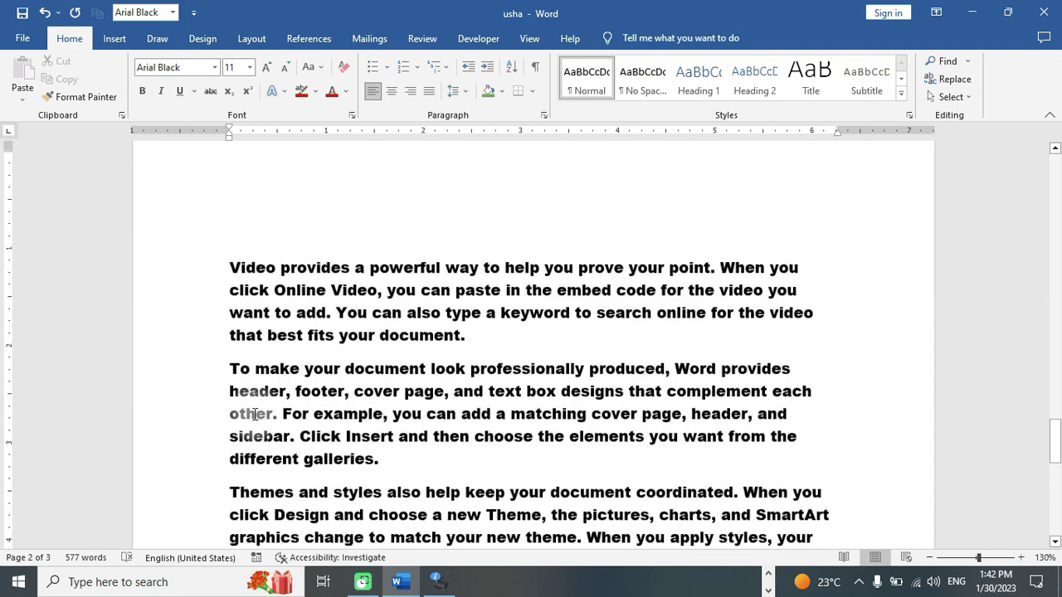
{"action": "scroll", "coordinate": [249, 410], "scroll_direction": "down", "scroll_amount": 3}
{"action": "scroll", "coordinate": [351, 316], "scroll_direction": "down", "scroll_amount": 3}
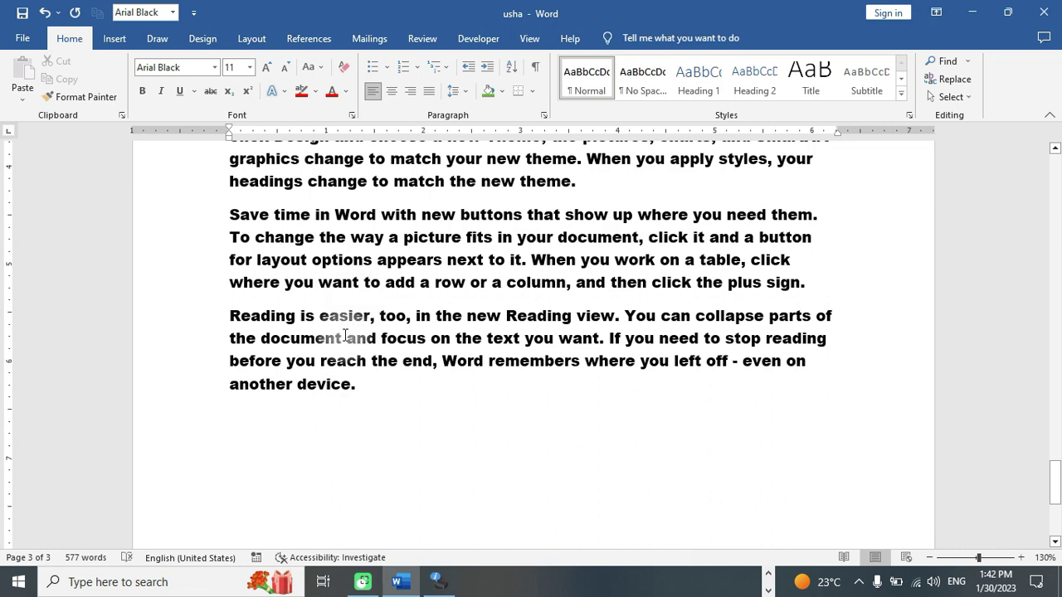
{"action": "scroll", "coordinate": [354, 330], "scroll_direction": "up", "scroll_amount": 2}
{"action": "scroll", "coordinate": [357, 330], "scroll_direction": "up", "scroll_amount": 2}
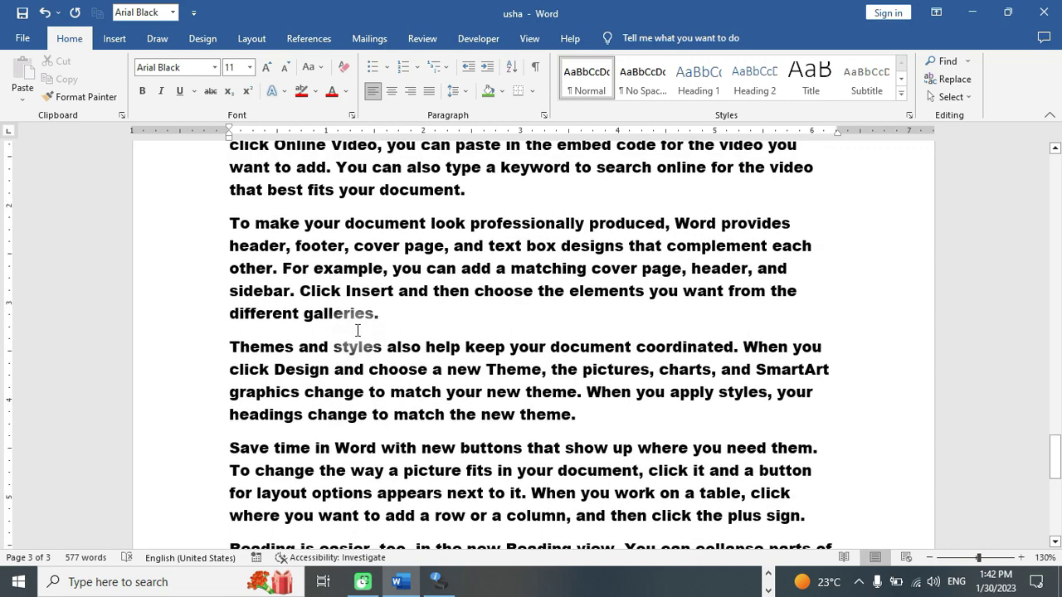
{"action": "scroll", "coordinate": [357, 330], "scroll_direction": "up", "scroll_amount": 2}
{"action": "scroll", "coordinate": [357, 331], "scroll_direction": "down", "scroll_amount": 1}
{"action": "scroll", "coordinate": [357, 330], "scroll_direction": "down", "scroll_amount": 3}
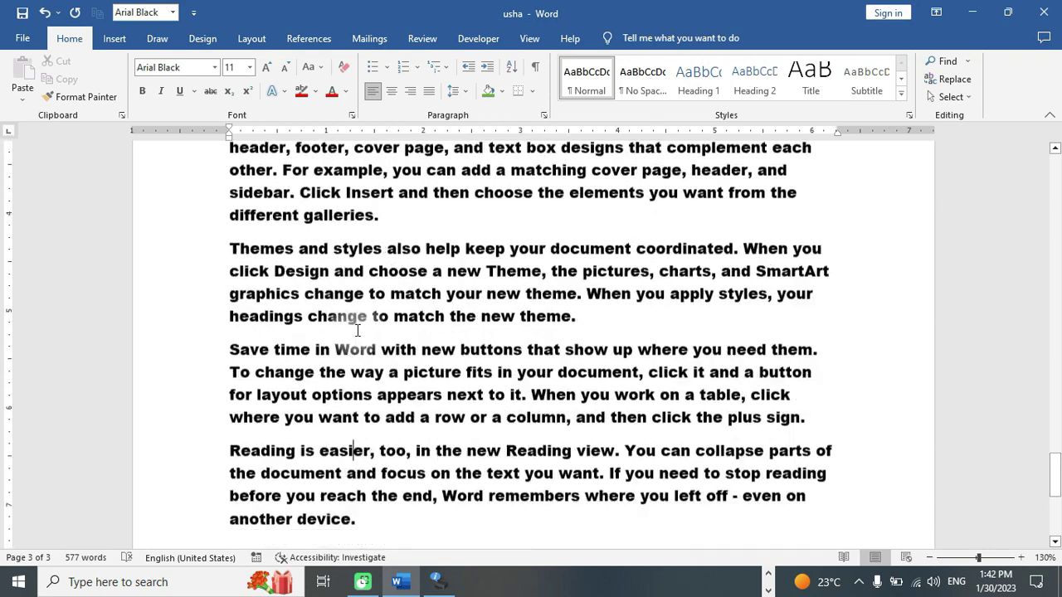
{"action": "scroll", "coordinate": [358, 330], "scroll_direction": "down", "scroll_amount": 3}
{"action": "scroll", "coordinate": [358, 330], "scroll_direction": "down", "scroll_amount": 1}
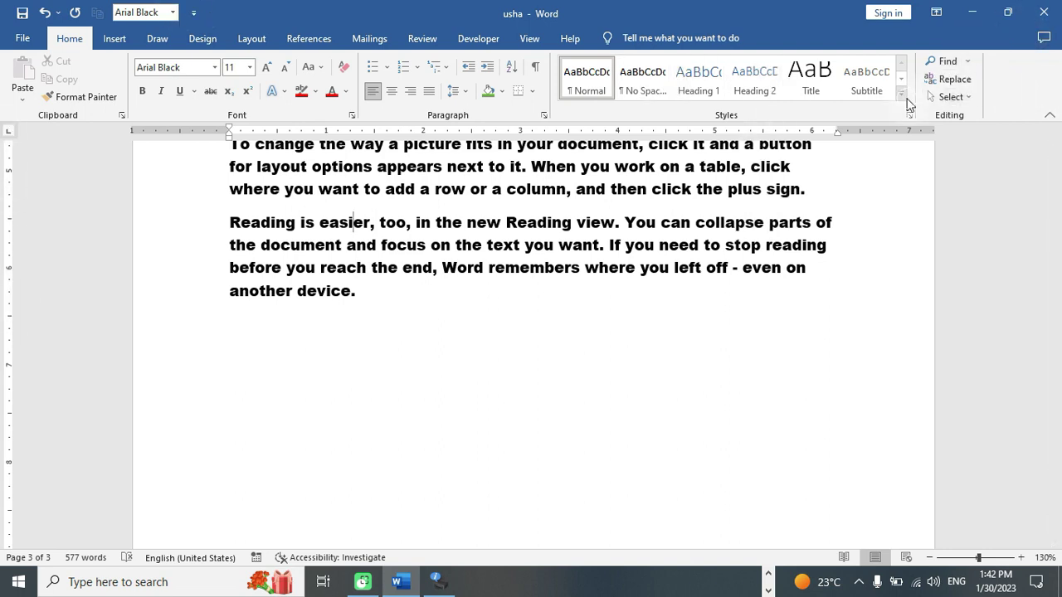
{"action": "left_click", "coordinate": [903, 94]}
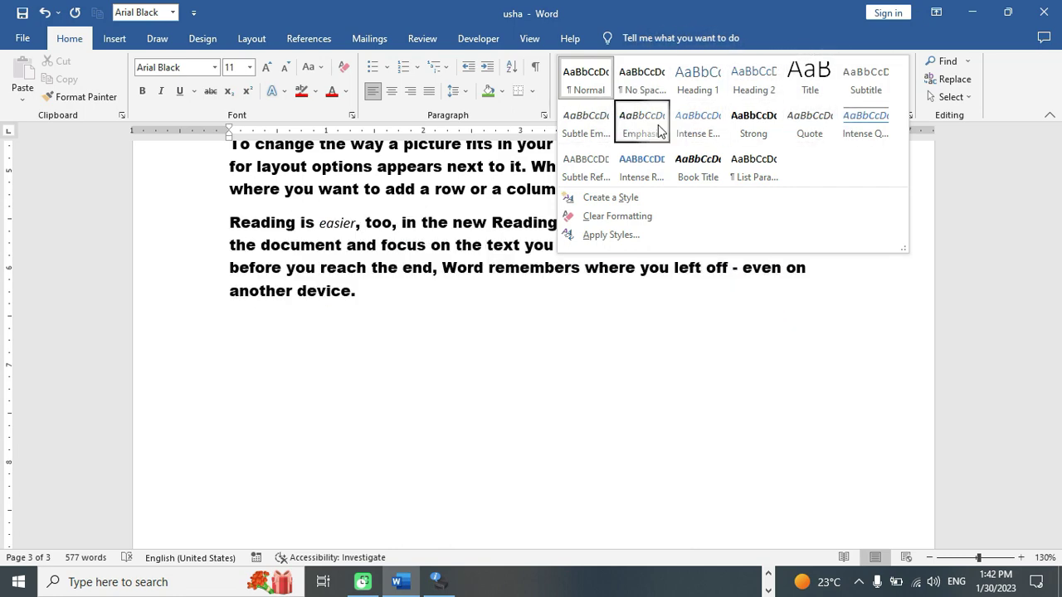
- Select the last lines of the light-blue 'When you click online video' paragraph and save their formatting as Style1
{"action": "scroll", "coordinate": [363, 245], "scroll_direction": "up", "scroll_amount": 5}
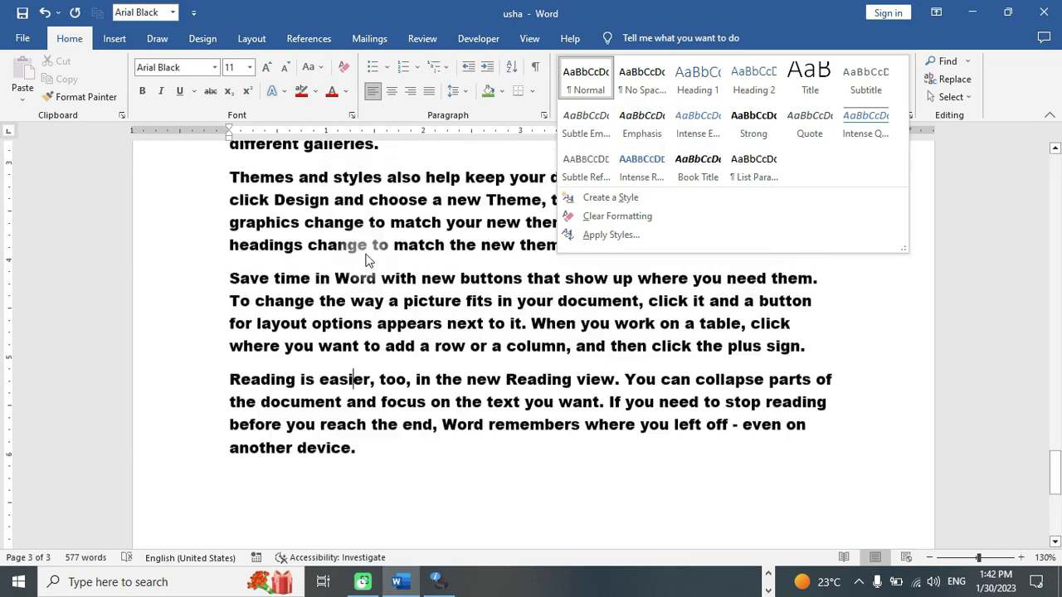
{"action": "scroll", "coordinate": [366, 255], "scroll_direction": "up", "scroll_amount": 3}
{"action": "scroll", "coordinate": [445, 355], "scroll_direction": "up", "scroll_amount": 1}
{"action": "scroll", "coordinate": [490, 400], "scroll_direction": "up", "scroll_amount": 3}
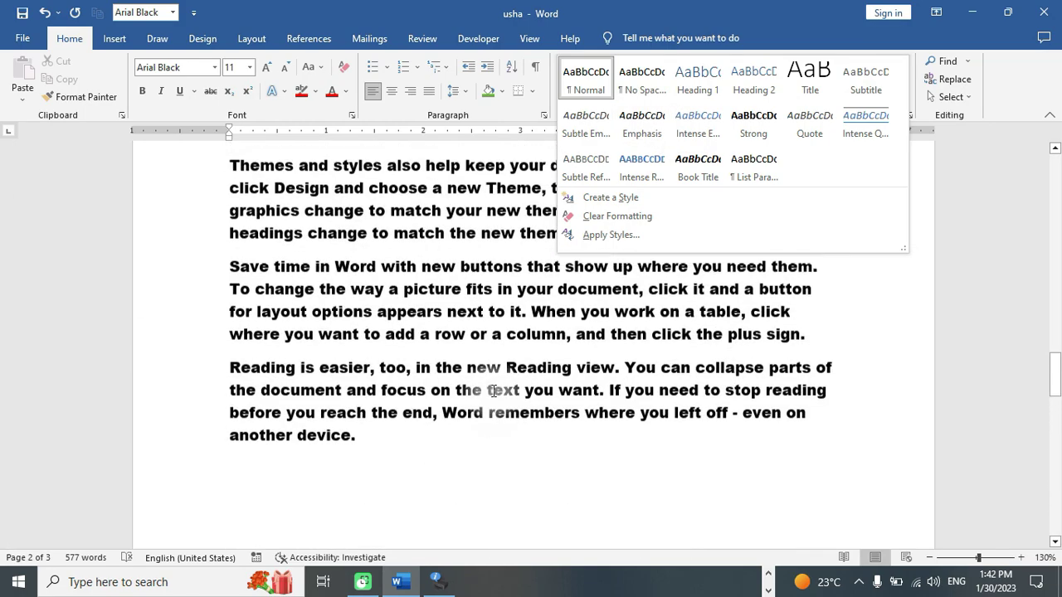
{"action": "scroll", "coordinate": [495, 390], "scroll_direction": "up", "scroll_amount": 4}
{"action": "scroll", "coordinate": [494, 390], "scroll_direction": "up", "scroll_amount": 4}
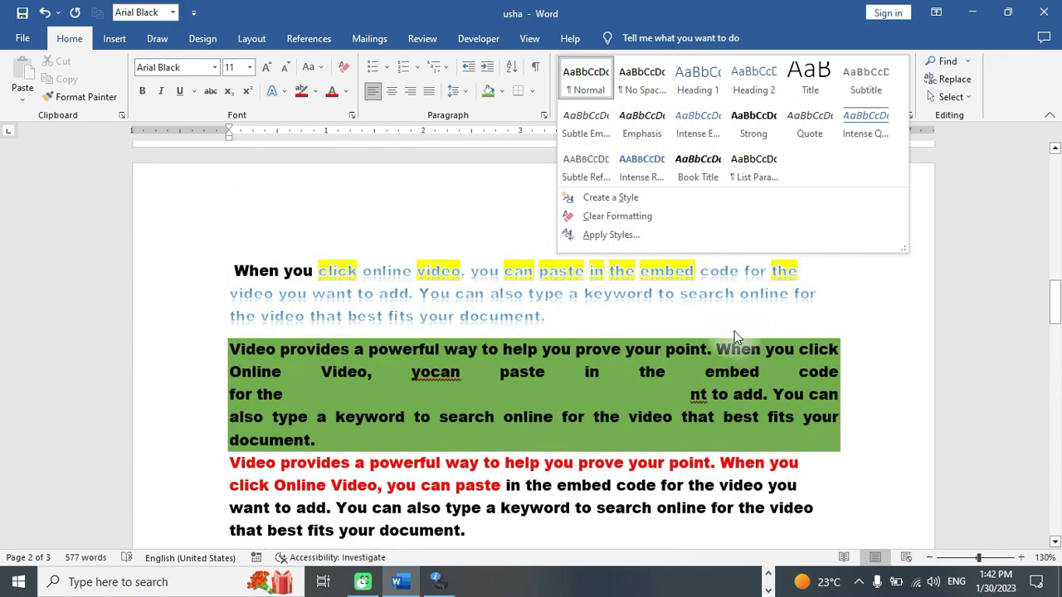
{"action": "scroll", "coordinate": [512, 338], "scroll_direction": "up", "scroll_amount": 2}
{"action": "scroll", "coordinate": [512, 335], "scroll_direction": "down", "scroll_amount": 3}
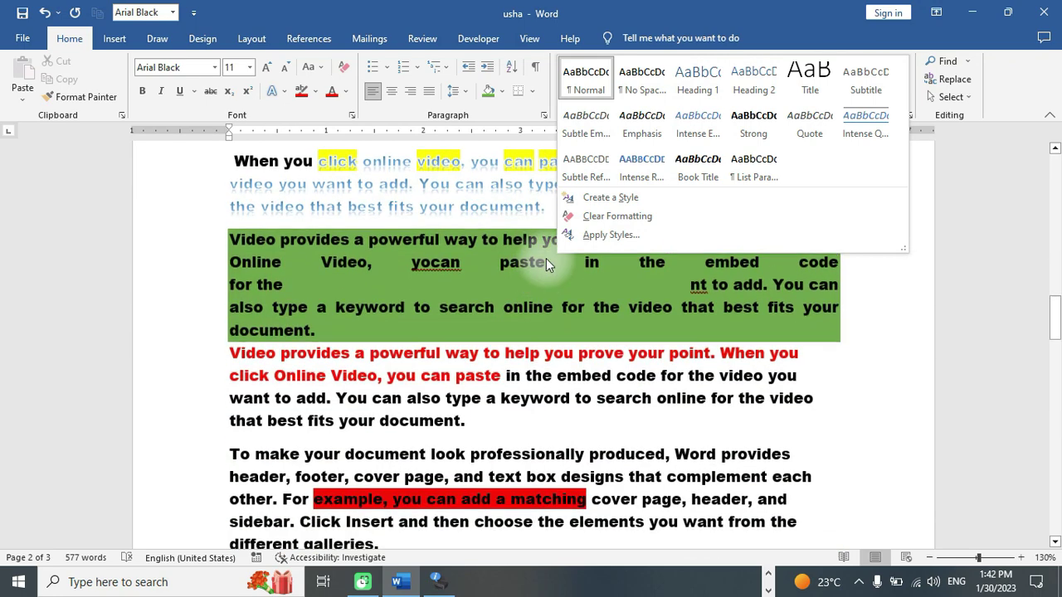
{"action": "scroll", "coordinate": [528, 218], "scroll_direction": "up", "scroll_amount": 1}
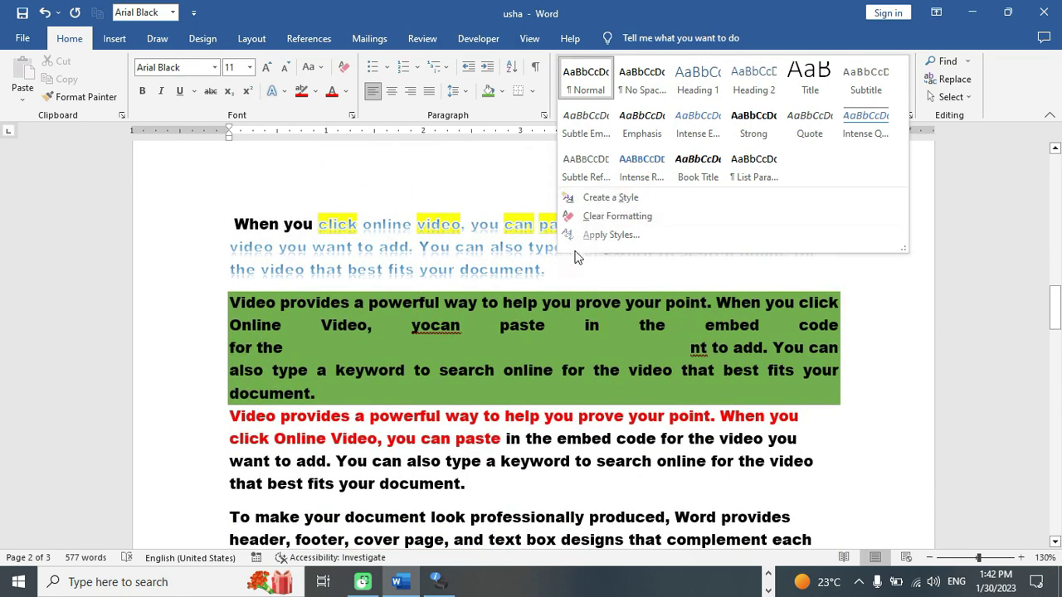
{"action": "left_click", "coordinate": [562, 269]}
{"action": "left_click_drag", "start_coordinate": [544, 270], "coordinate": [230, 247]}
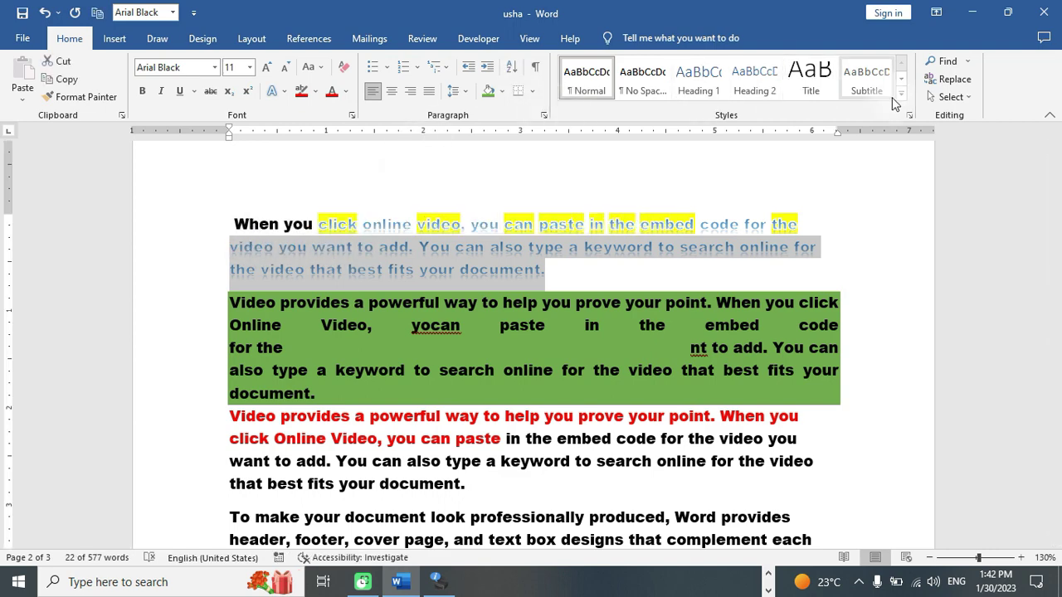
{"action": "left_click", "coordinate": [901, 97]}
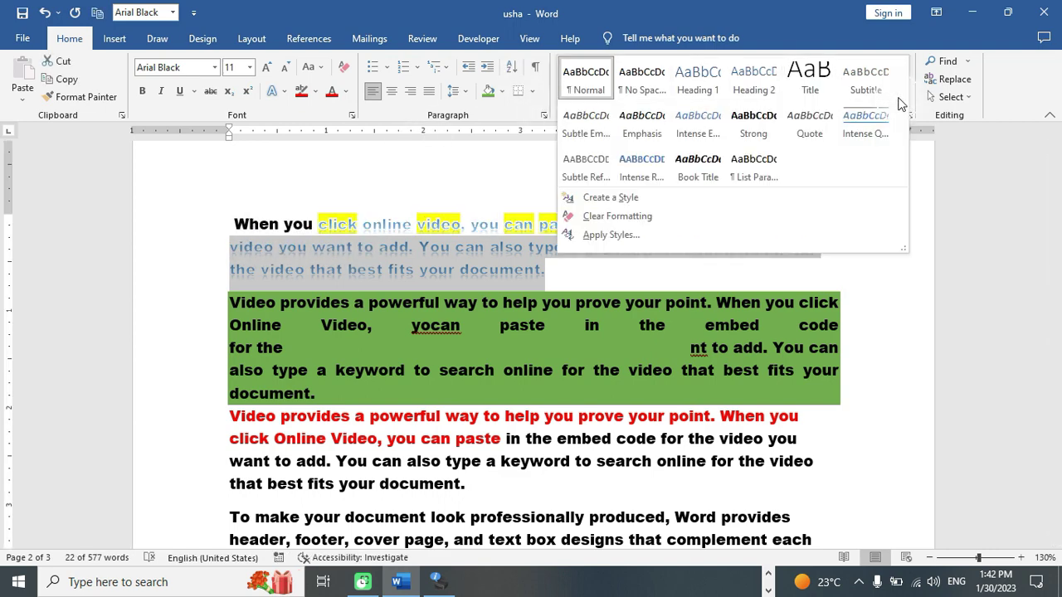
{"action": "left_click", "coordinate": [623, 191]}
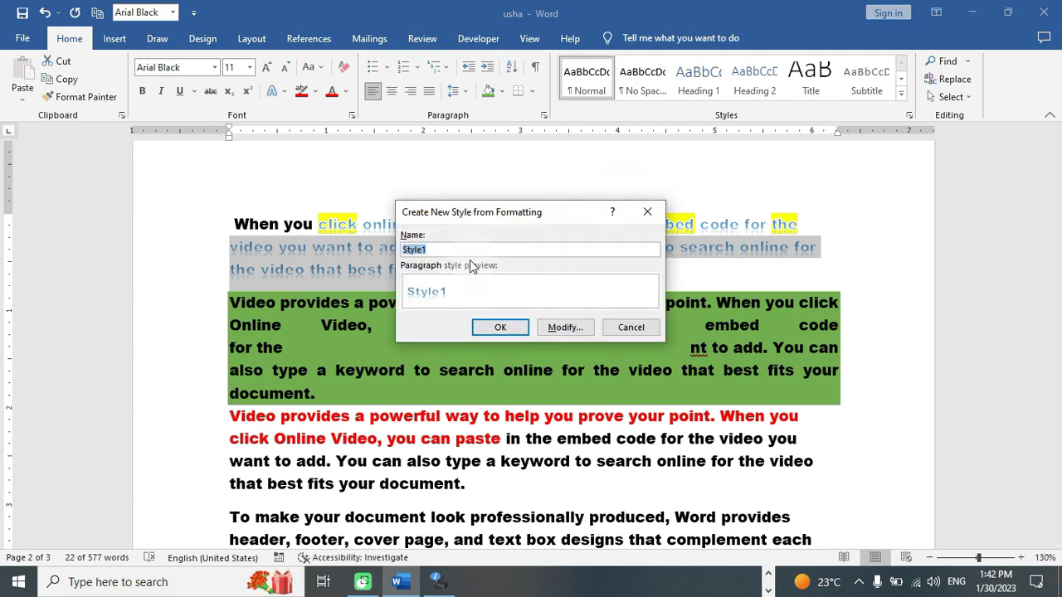
{"action": "left_click", "coordinate": [508, 330]}
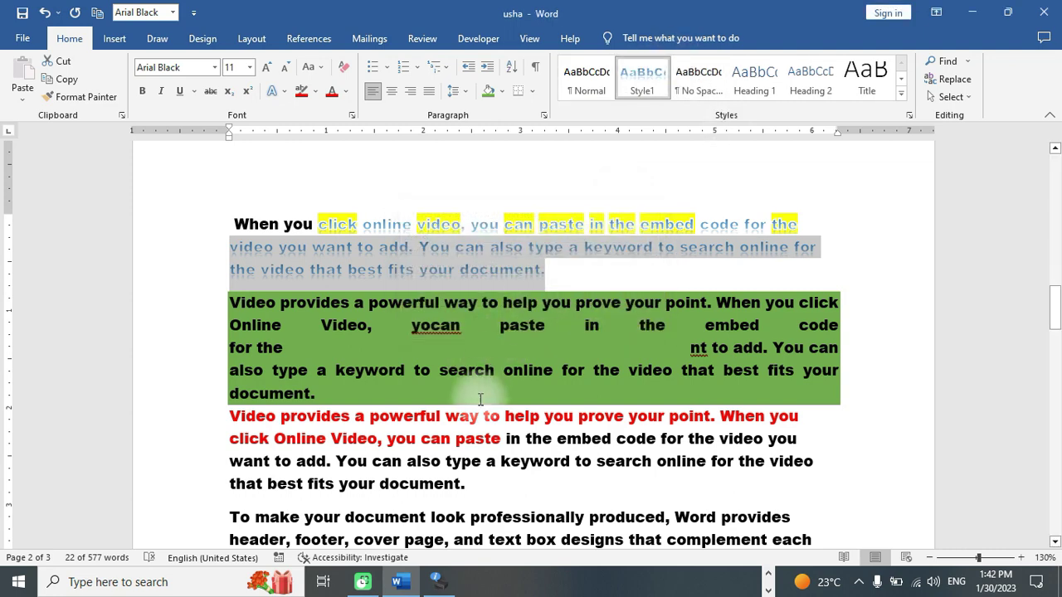
- Apply Style1 to the red 'Video provides…' text through 'you can paste'
{"action": "left_click", "coordinate": [441, 438]}
{"action": "left_click_drag", "start_coordinate": [525, 444], "coordinate": [231, 415]}
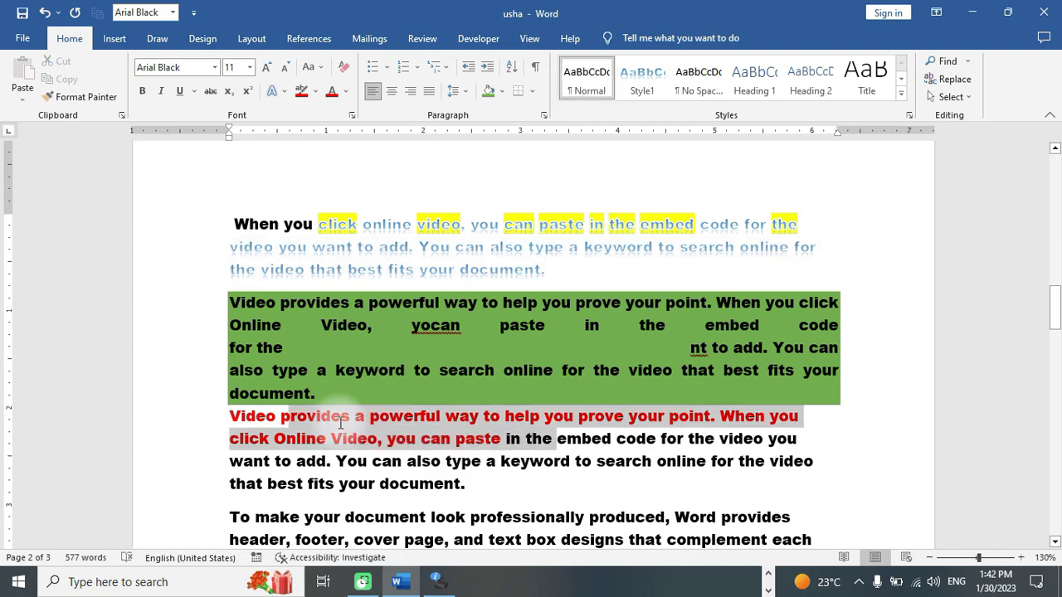
{"action": "left_click", "coordinate": [643, 79]}
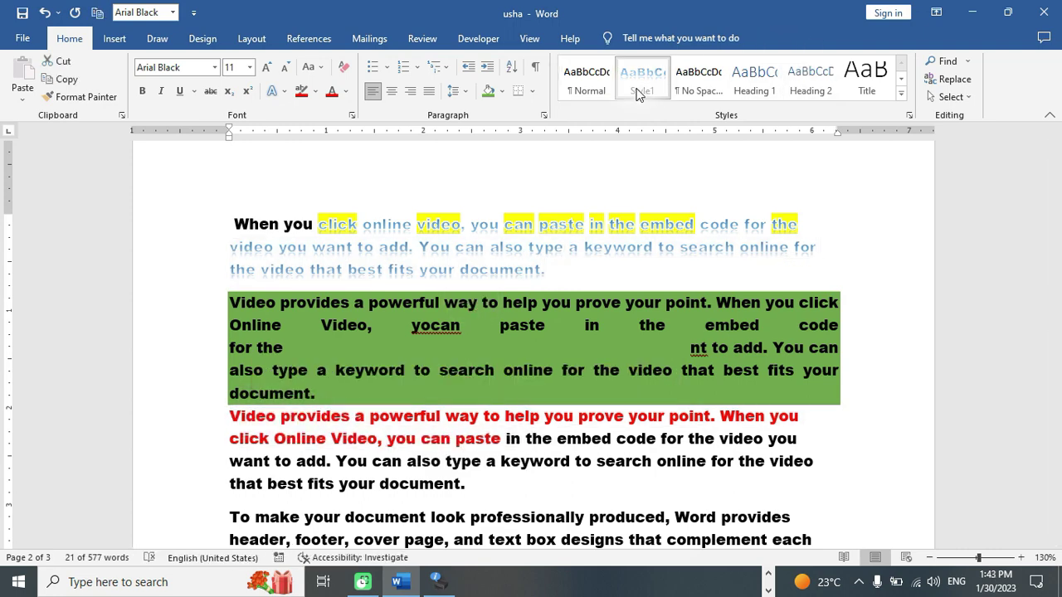
- Clear all formatting from the word 'help' via the Styles gallery
{"action": "left_click", "coordinate": [519, 423]}
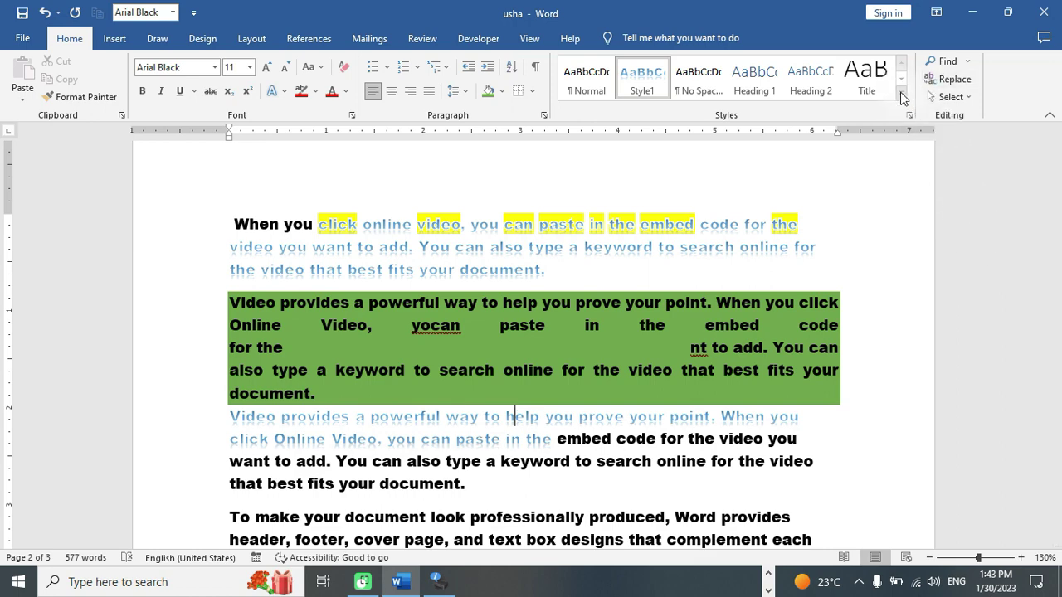
{"action": "left_click", "coordinate": [902, 97]}
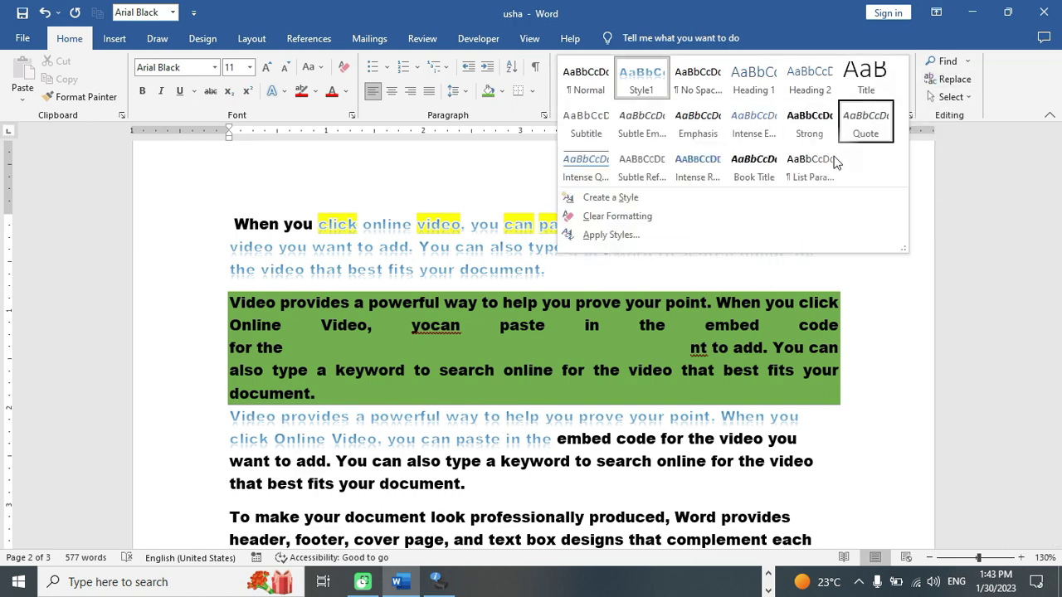
{"action": "left_click", "coordinate": [668, 215]}
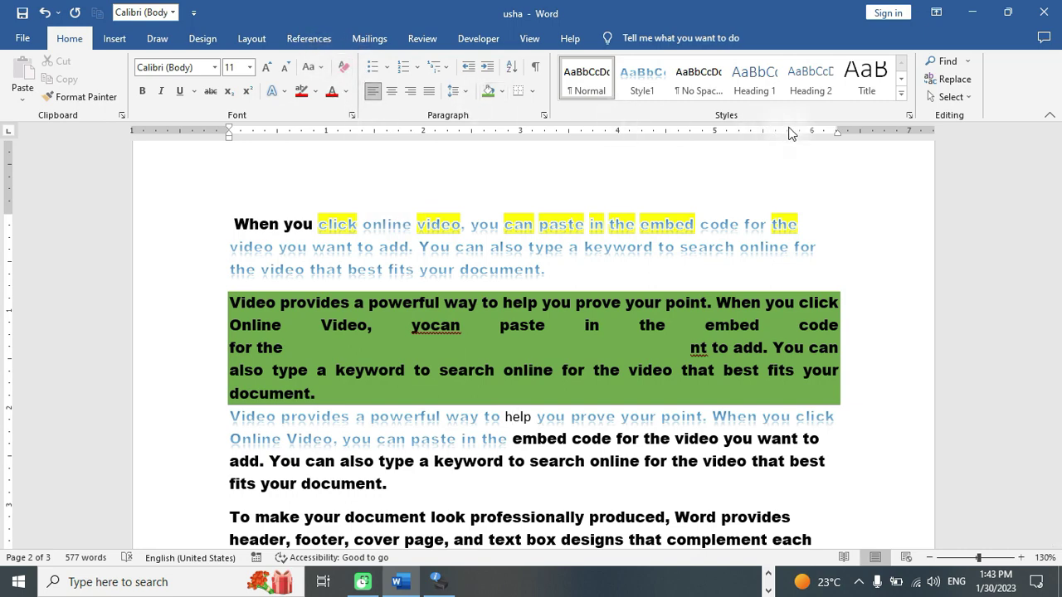
{"action": "left_click", "coordinate": [903, 97]}
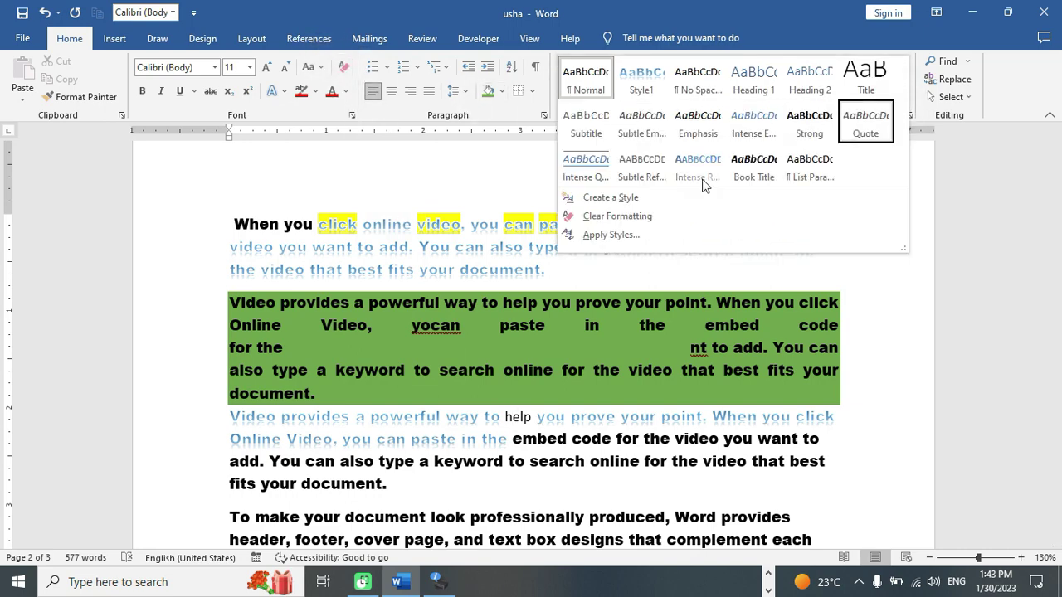
- Open the Apply Styles pane, closing the Normal style's Modify Style dialog unchanged
{"action": "left_click", "coordinate": [634, 235]}
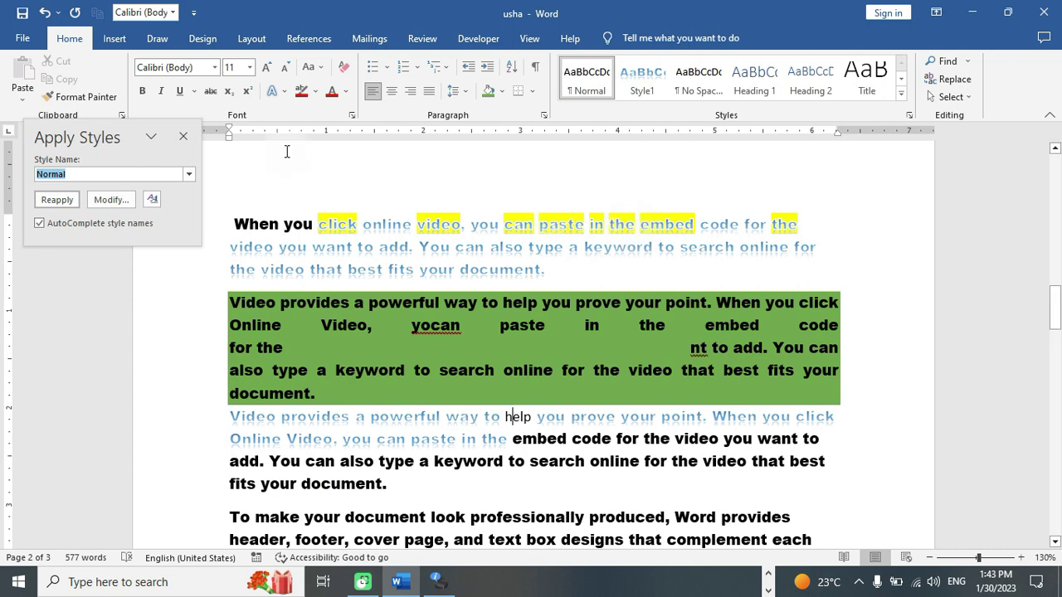
{"action": "left_click", "coordinate": [112, 200]}
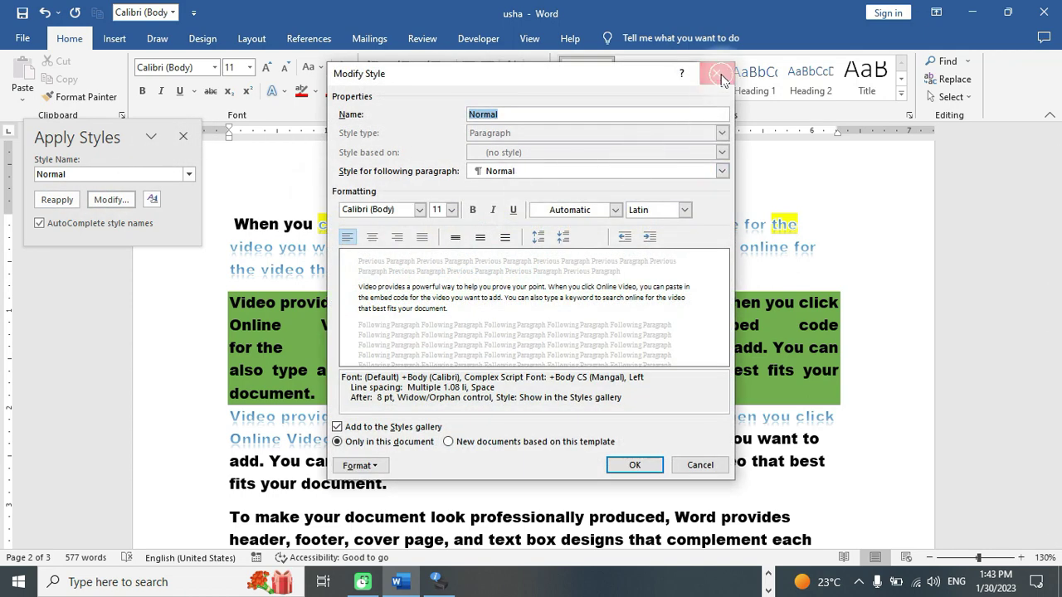
{"action": "left_click", "coordinate": [719, 74]}
- Place the caret on the blank line above the Style1 paragraph and scroll to page 3
{"action": "left_click", "coordinate": [749, 251]}
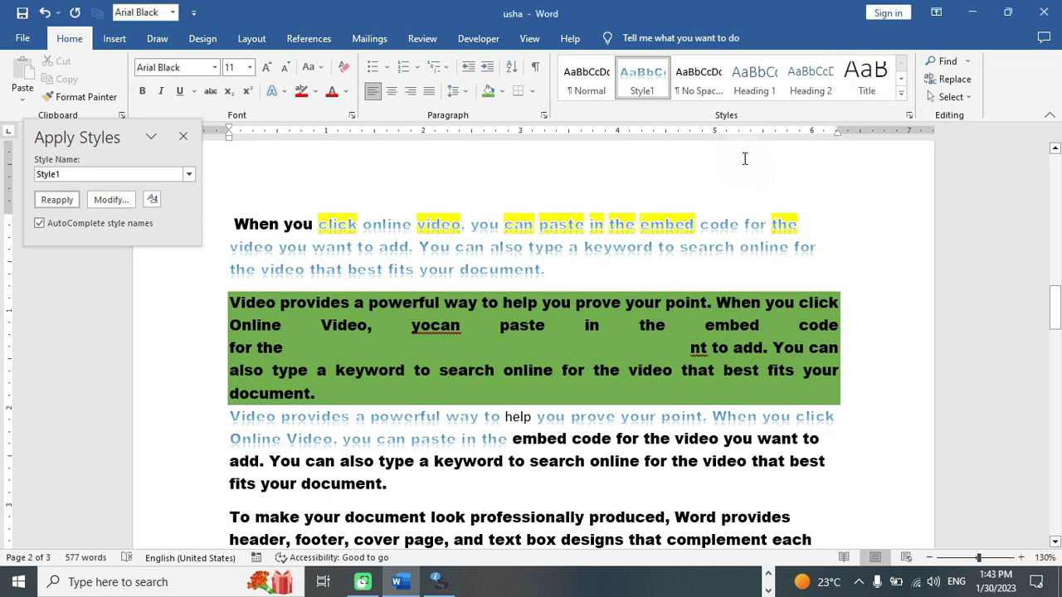
{"action": "scroll", "coordinate": [553, 324], "scroll_direction": "up", "scroll_amount": 2}
{"action": "scroll", "coordinate": [293, 370], "scroll_direction": "up", "scroll_amount": 1}
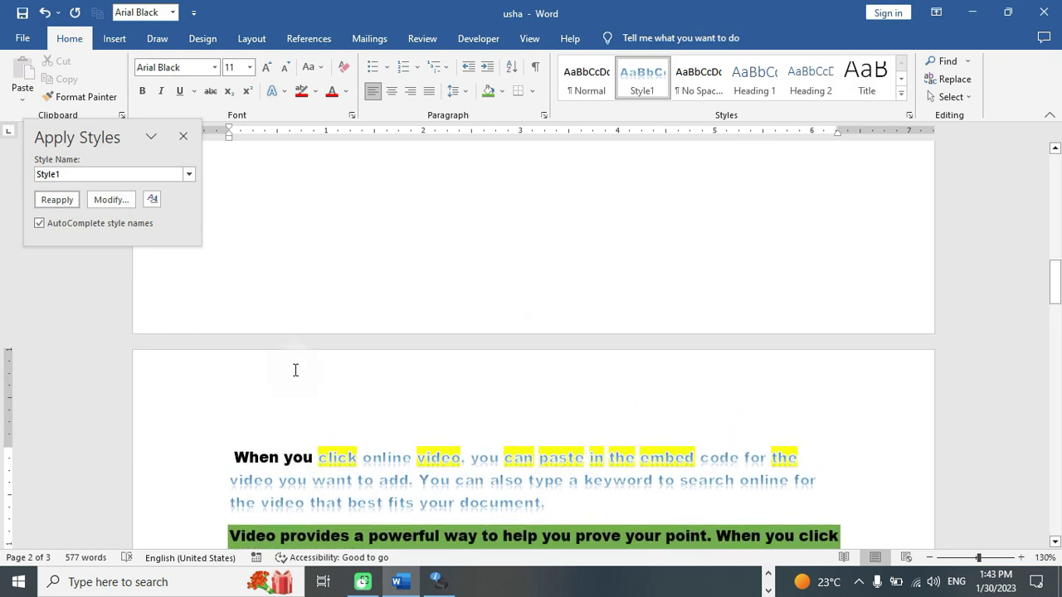
{"action": "scroll", "coordinate": [290, 381], "scroll_direction": "down", "scroll_amount": 1}
{"action": "left_click", "coordinate": [257, 348]}
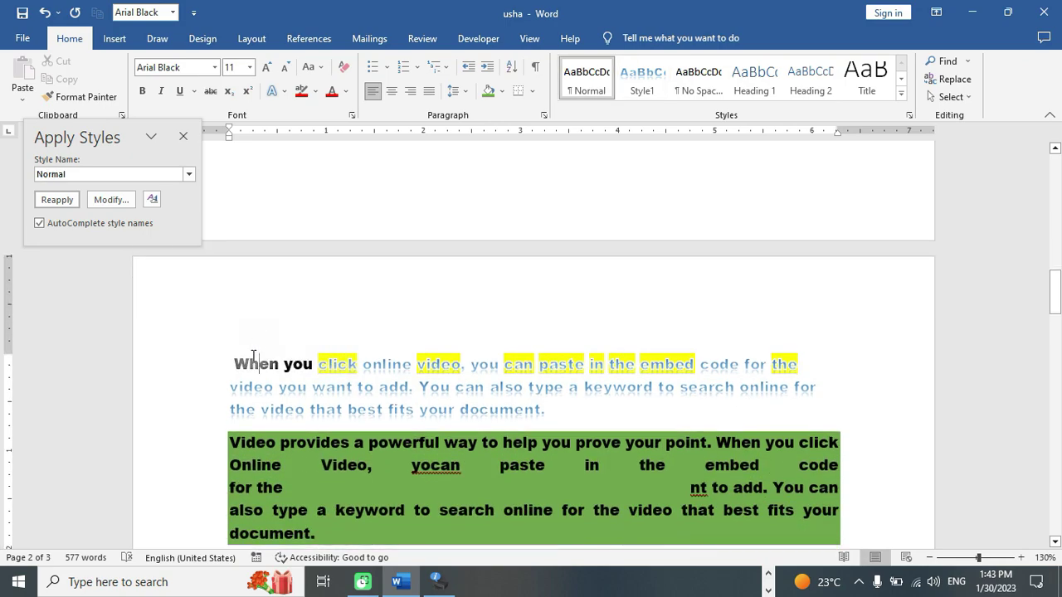
{"action": "scroll", "coordinate": [260, 365], "scroll_direction": "down", "scroll_amount": 3}
{"action": "scroll", "coordinate": [268, 351], "scroll_direction": "down", "scroll_amount": 5}
{"action": "scroll", "coordinate": [273, 348], "scroll_direction": "down", "scroll_amount": 8}
{"action": "scroll", "coordinate": [273, 348], "scroll_direction": "down", "scroll_amount": 5}
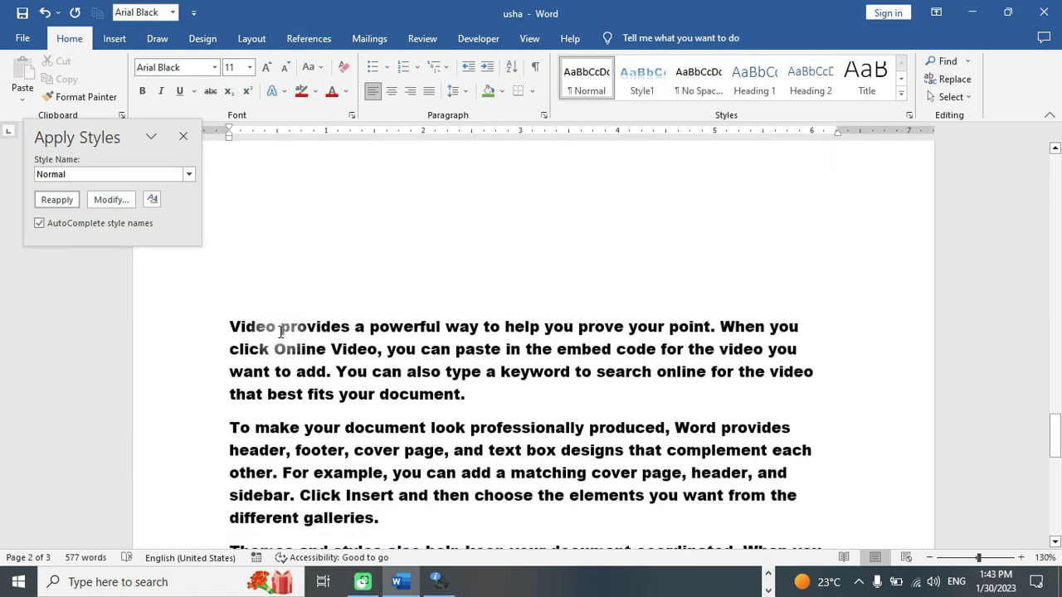
- Type a placeholder top line on page 3, give it the Title style, and begin retyping it as 'computer'
{"action": "left_click", "coordinate": [280, 260]}
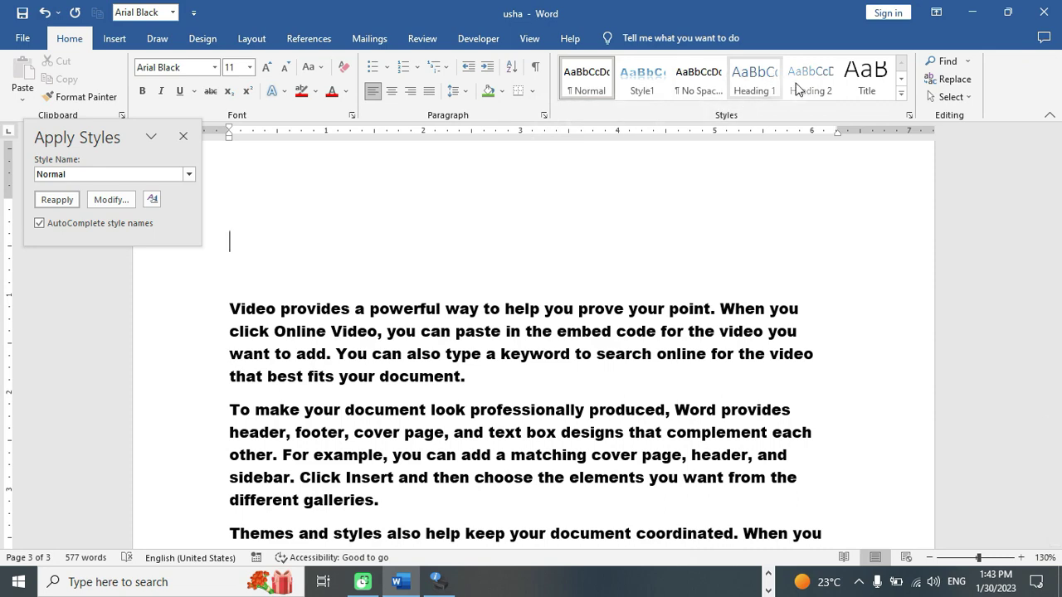
{"action": "type", "text": "vbhnfghgfh"}
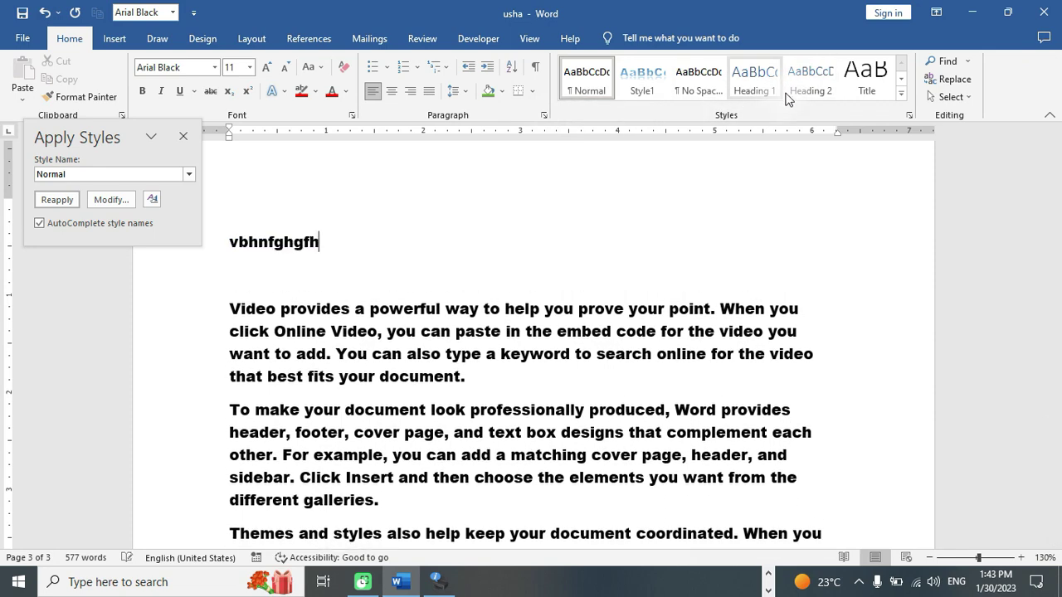
{"action": "triple_click", "coordinate": [328, 239]}
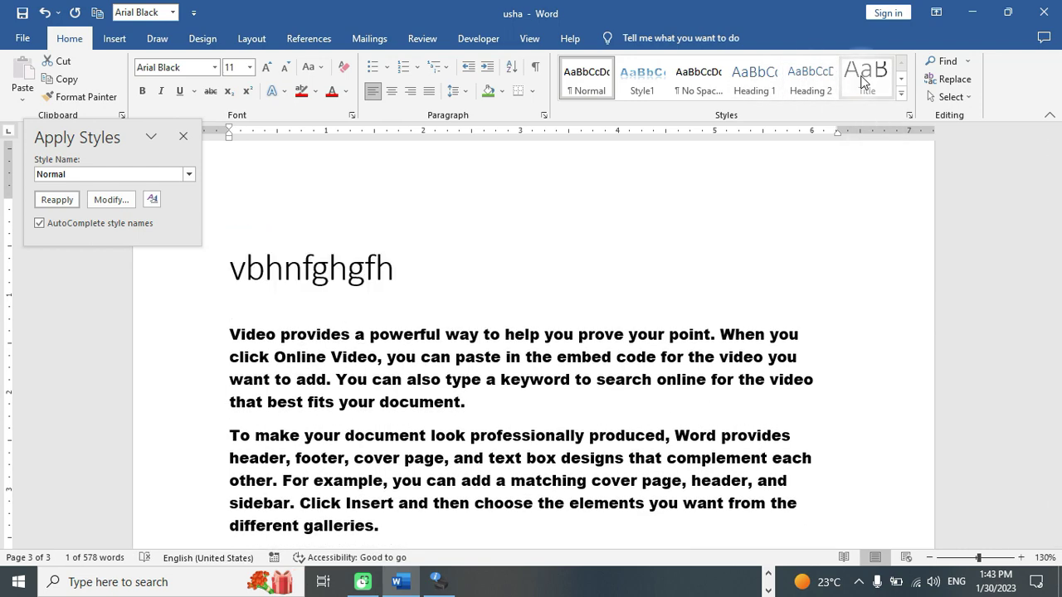
{"action": "left_click", "coordinate": [863, 80]}
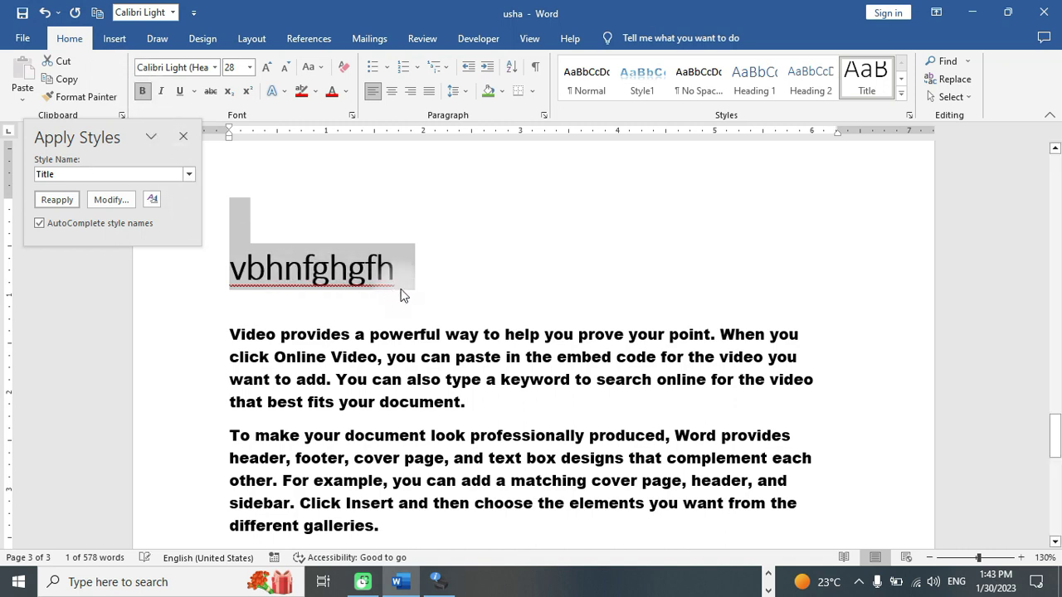
{"action": "left_click_drag", "start_coordinate": [407, 267], "coordinate": [232, 269]}
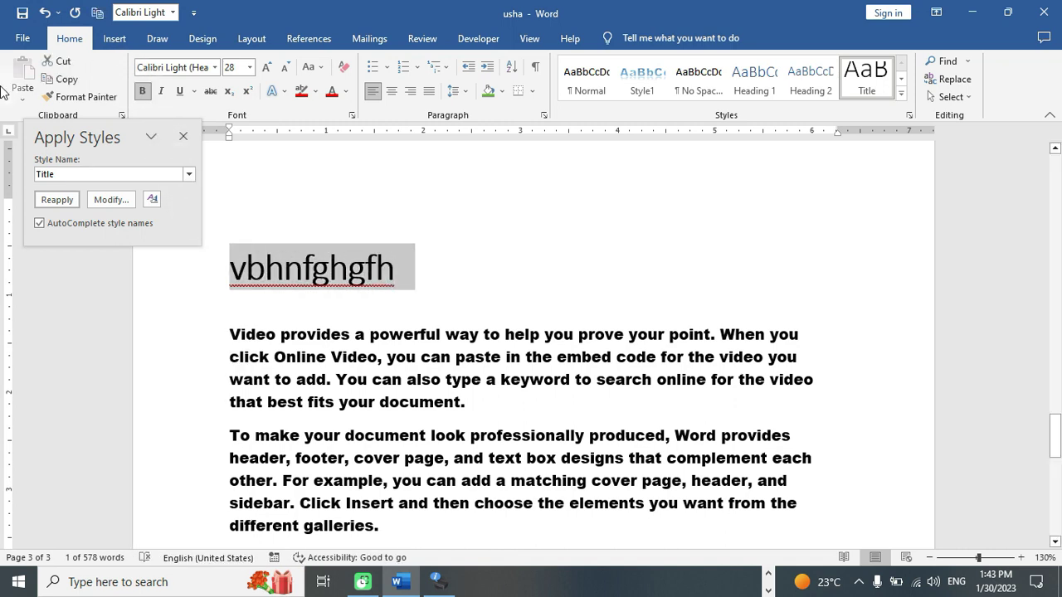
{"action": "type", "text": "C"}
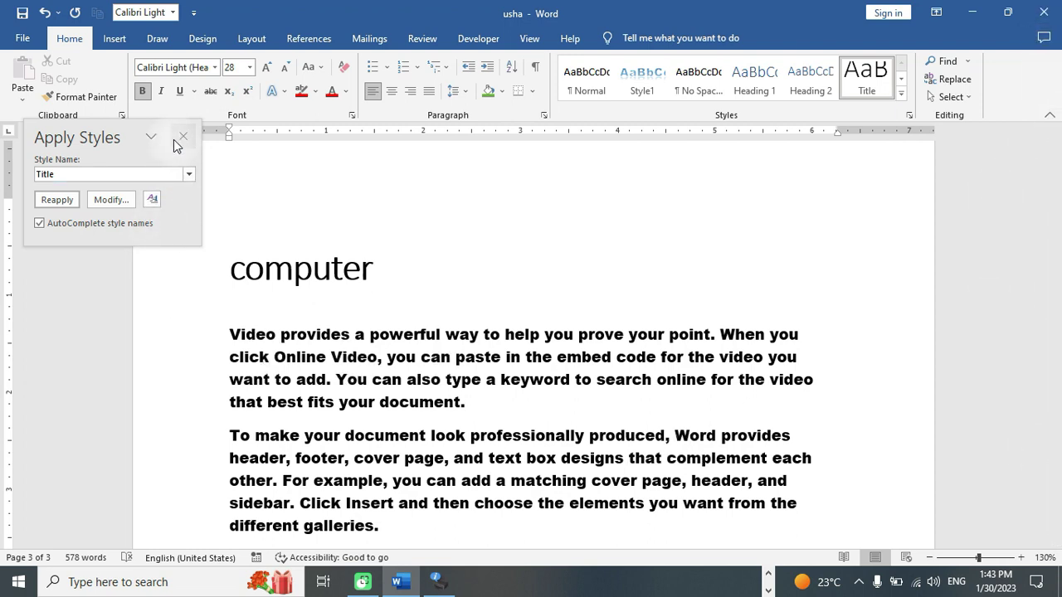
{"action": "left_click", "coordinate": [182, 138]}
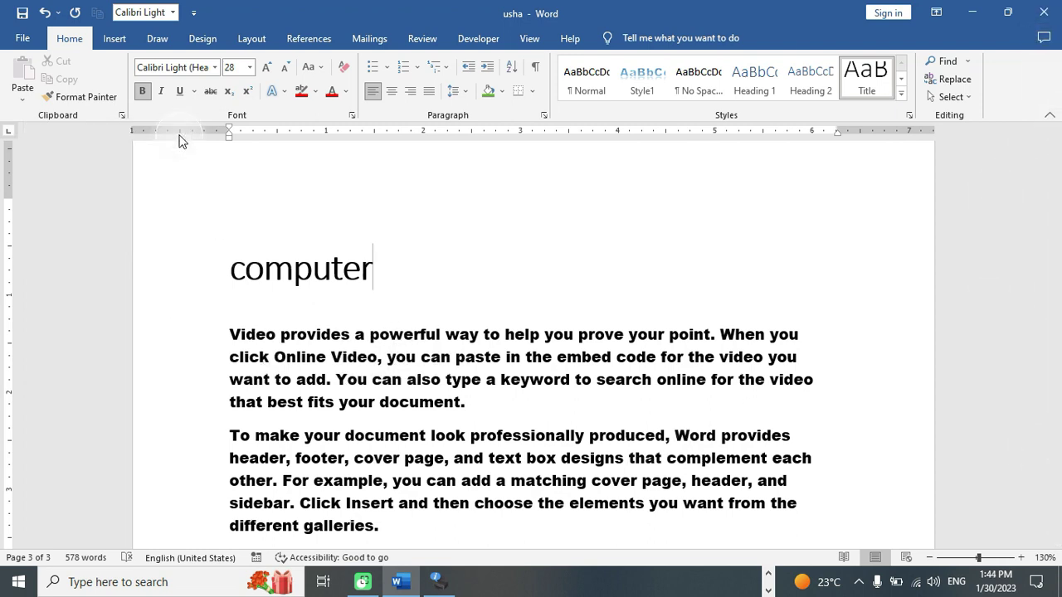
{"action": "scroll", "coordinate": [315, 351], "scroll_direction": "down", "scroll_amount": 3}
{"action": "scroll", "coordinate": [315, 346], "scroll_direction": "down", "scroll_amount": 3}
{"action": "scroll", "coordinate": [317, 347], "scroll_direction": "down", "scroll_amount": 4}
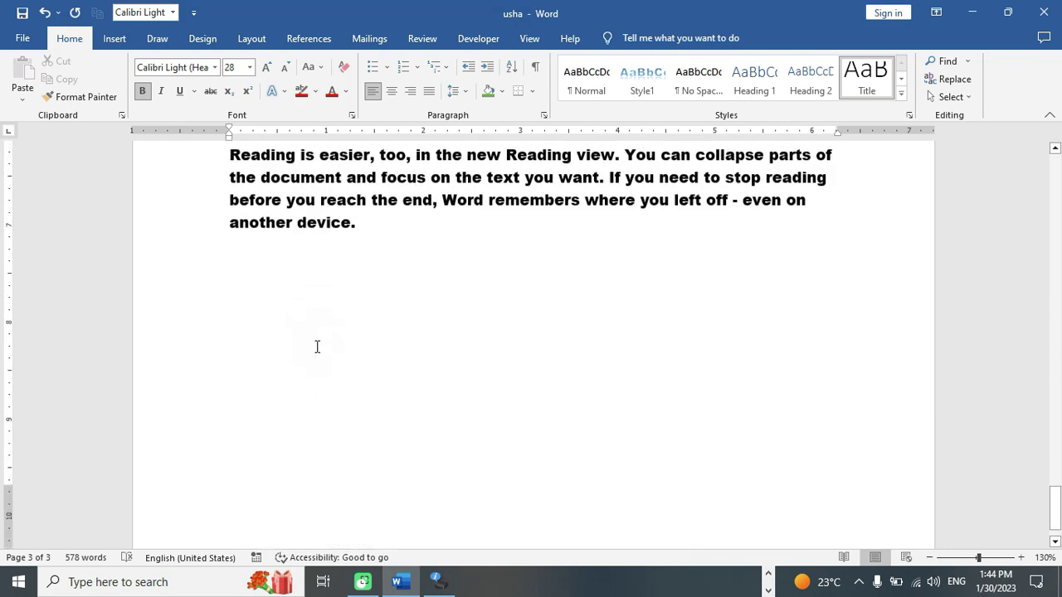
{"action": "scroll", "coordinate": [317, 347], "scroll_direction": "up", "scroll_amount": 1}
{"action": "scroll", "coordinate": [318, 344], "scroll_direction": "up", "scroll_amount": 4}
{"action": "scroll", "coordinate": [317, 335], "scroll_direction": "up", "scroll_amount": 3}
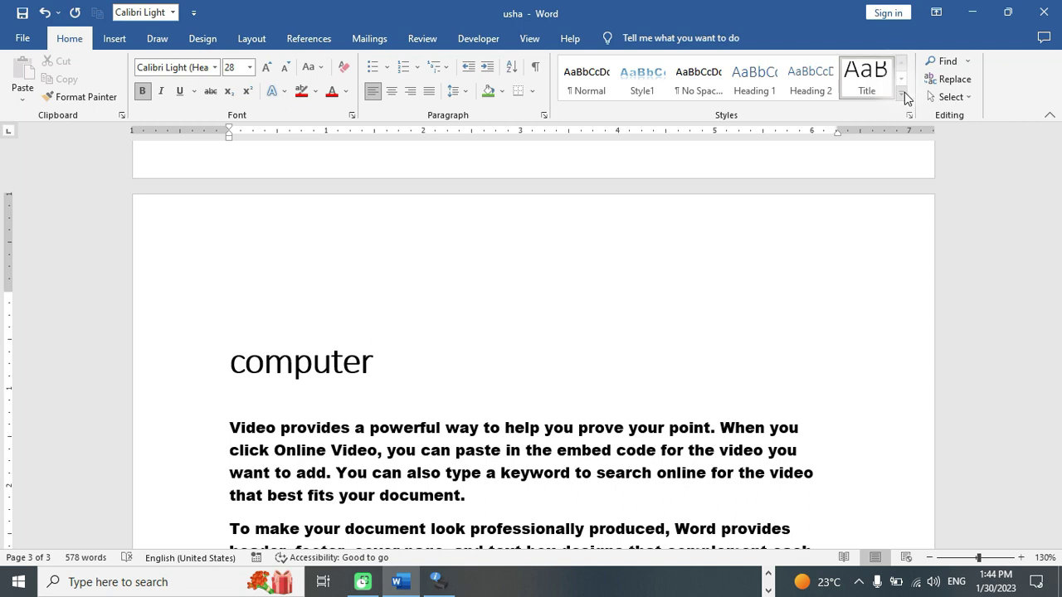
{"action": "left_click", "coordinate": [902, 96]}
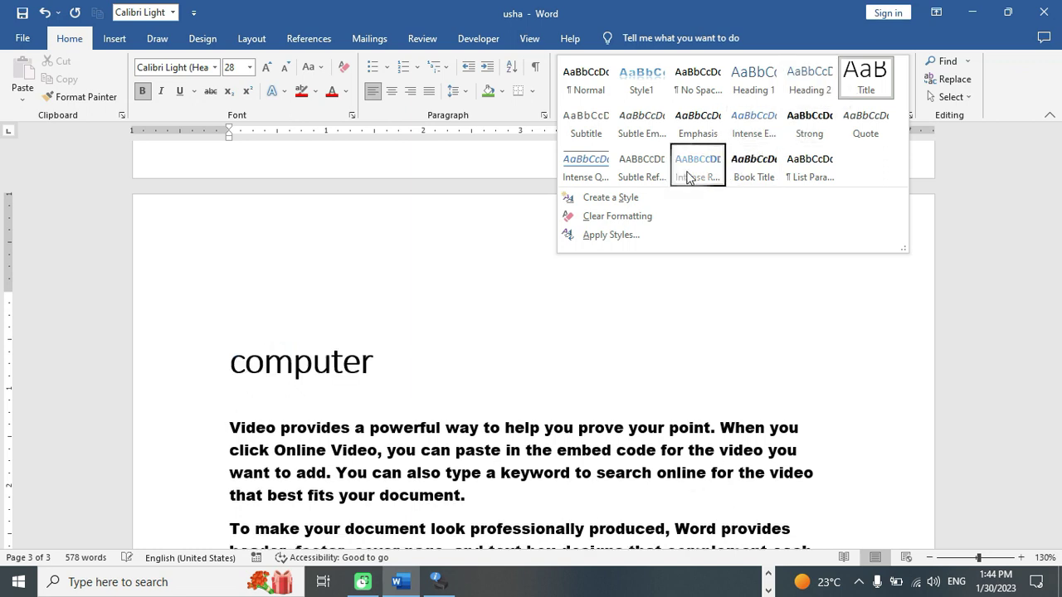
{"action": "left_click", "coordinate": [929, 156]}
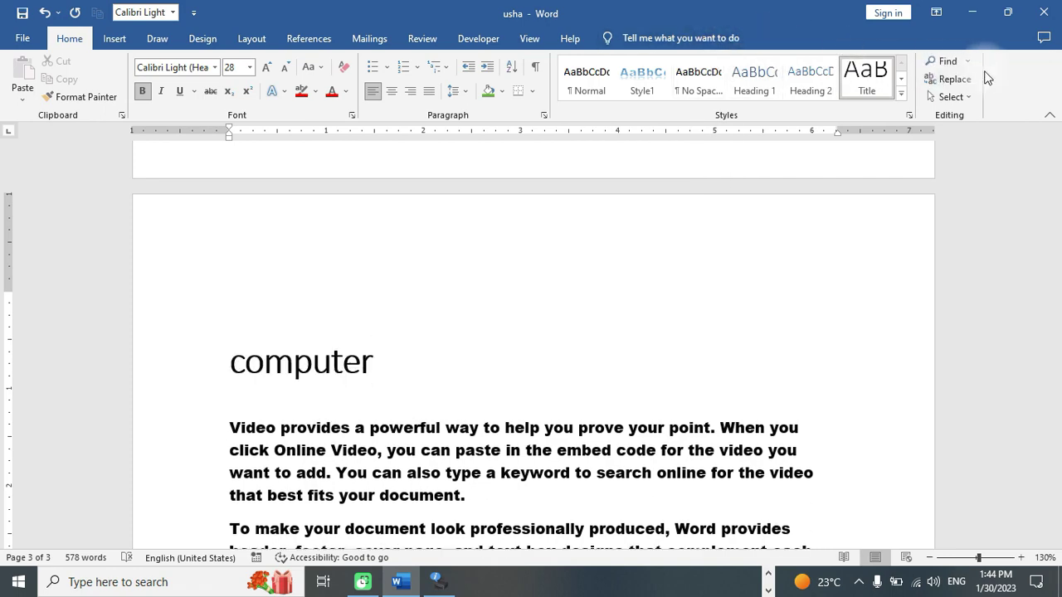
- Search the document for 'way' in the Navigation pane and jump to its fourth match
{"action": "left_click", "coordinate": [927, 62]}
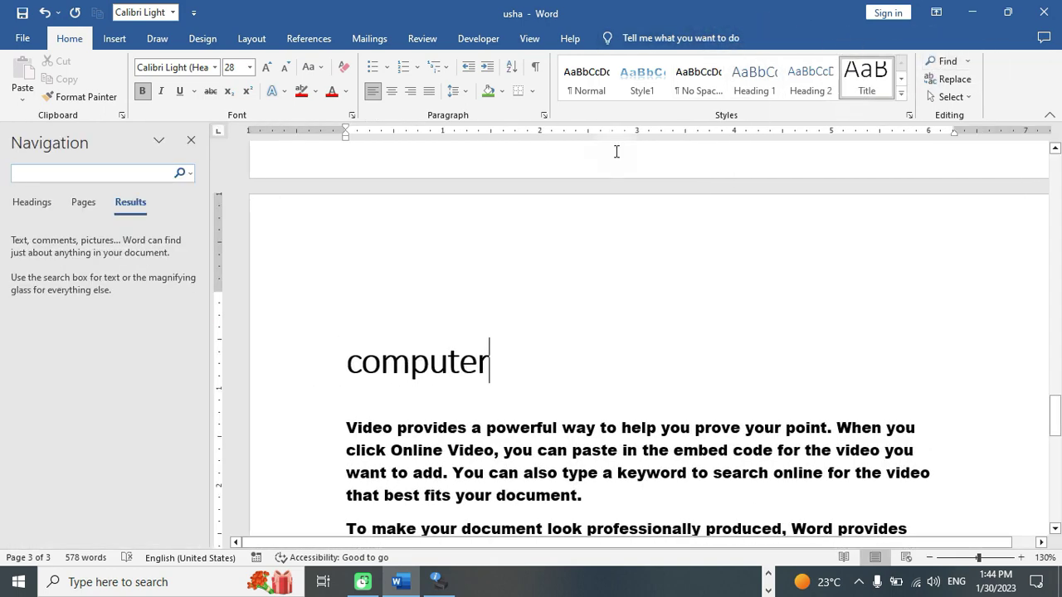
{"action": "scroll", "coordinate": [564, 414], "scroll_direction": "down", "scroll_amount": 5}
{"action": "scroll", "coordinate": [564, 414], "scroll_direction": "down", "scroll_amount": 5}
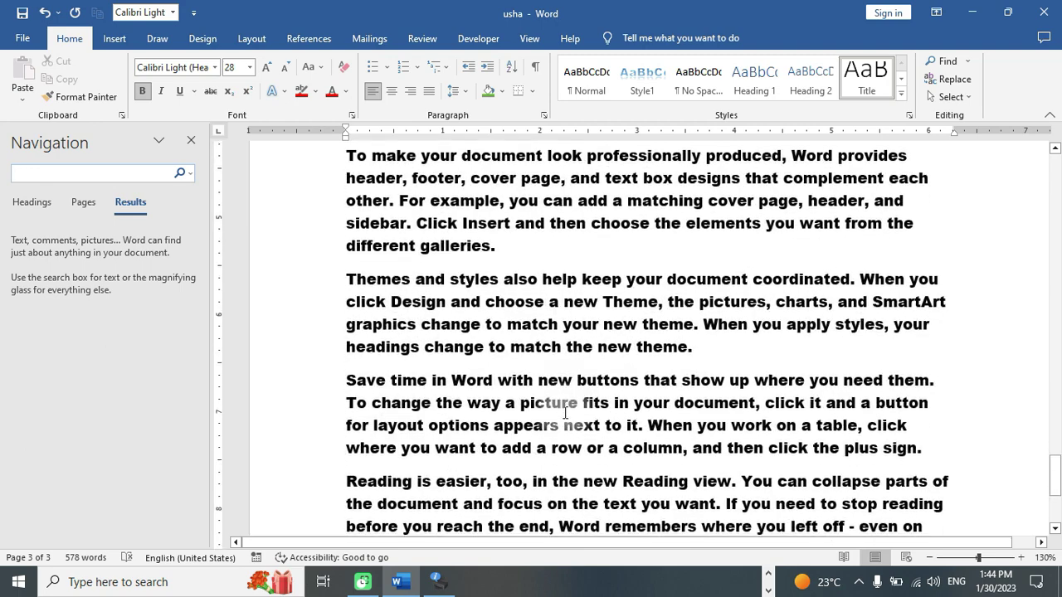
{"action": "scroll", "coordinate": [565, 411], "scroll_direction": "down", "scroll_amount": 5}
{"action": "scroll", "coordinate": [565, 407], "scroll_direction": "up", "scroll_amount": 5}
{"action": "scroll", "coordinate": [565, 407], "scroll_direction": "up", "scroll_amount": 2}
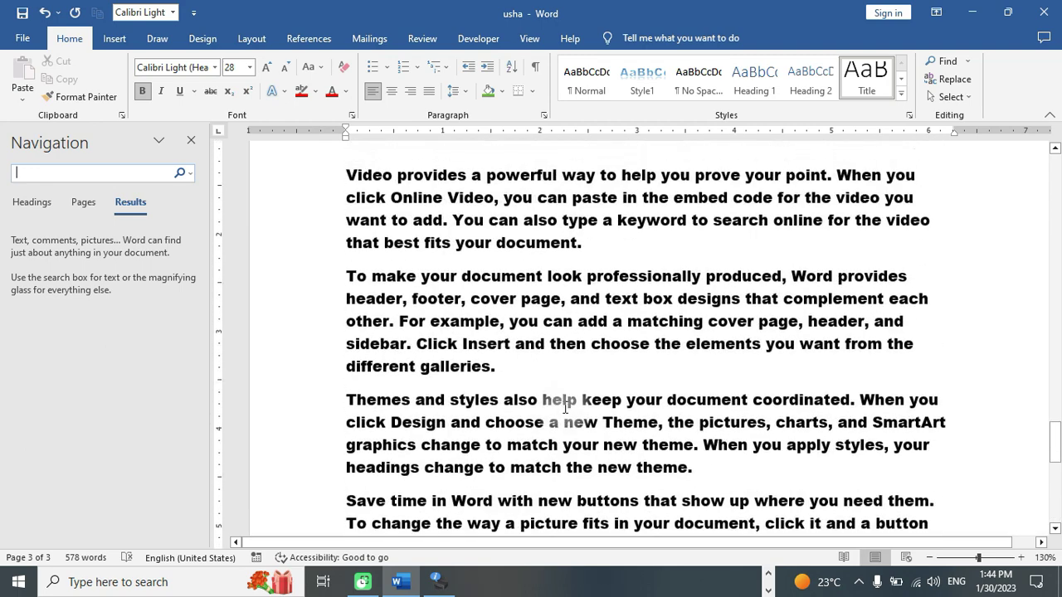
{"action": "scroll", "coordinate": [565, 407], "scroll_direction": "up", "scroll_amount": 1}
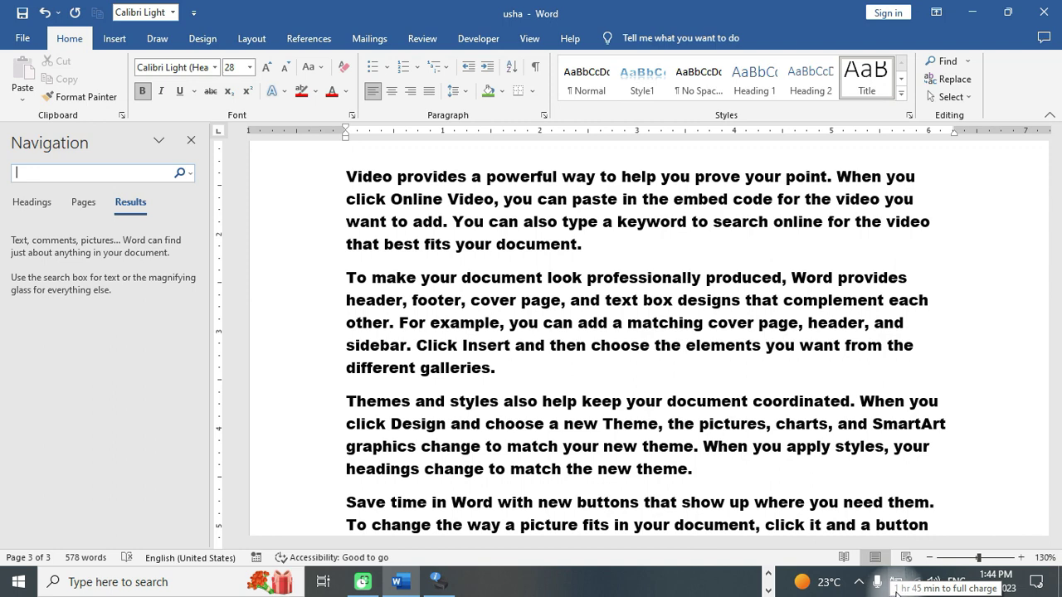
{"action": "type", "text": "way"}
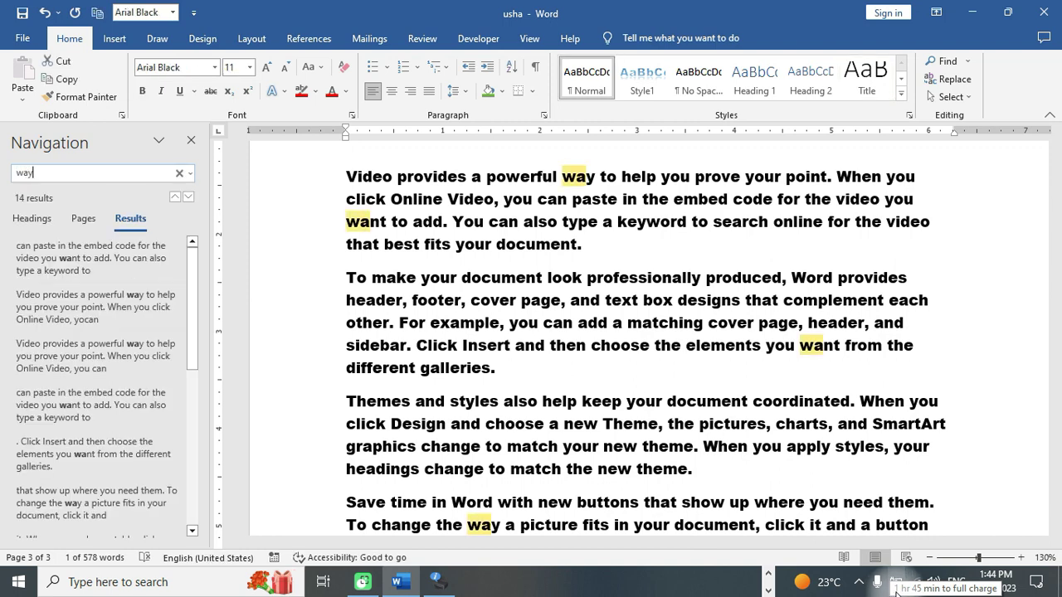
{"action": "key", "text": "Return"}
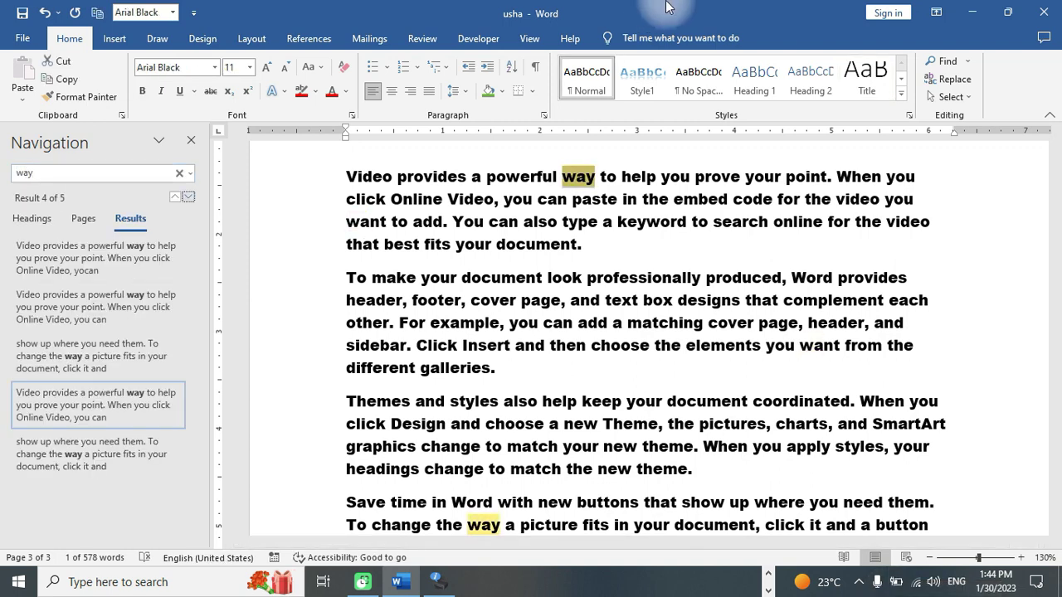
- Replace the query with 'the' and scroll through the highlighted matches
{"action": "scroll", "coordinate": [477, 231], "scroll_direction": "down", "scroll_amount": 3}
{"action": "scroll", "coordinate": [465, 208], "scroll_direction": "up", "scroll_amount": 7}
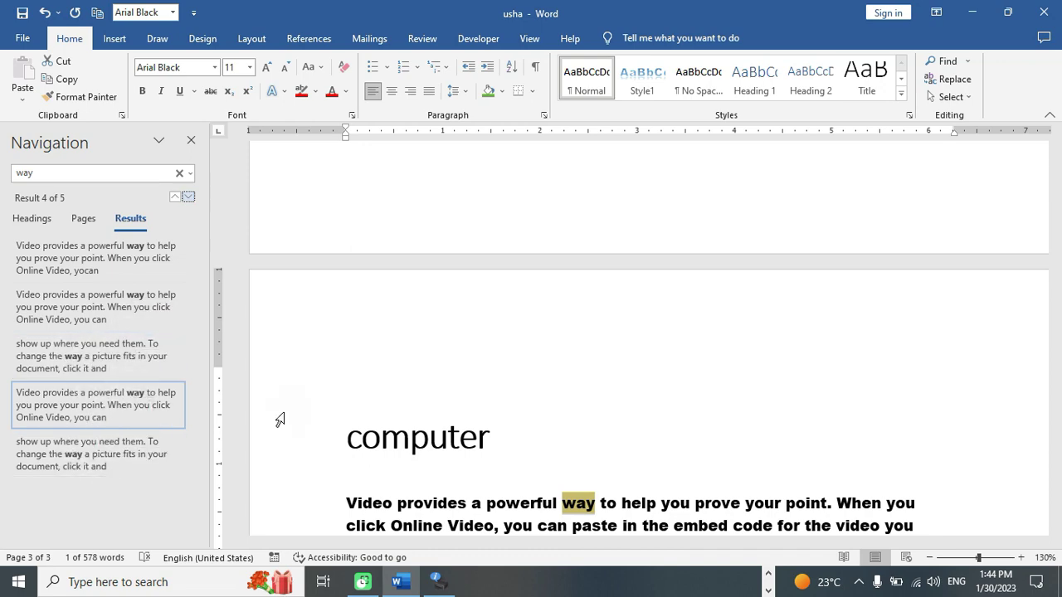
{"action": "scroll", "coordinate": [577, 440], "scroll_direction": "down", "scroll_amount": 5}
{"action": "scroll", "coordinate": [578, 440], "scroll_direction": "down", "scroll_amount": 5}
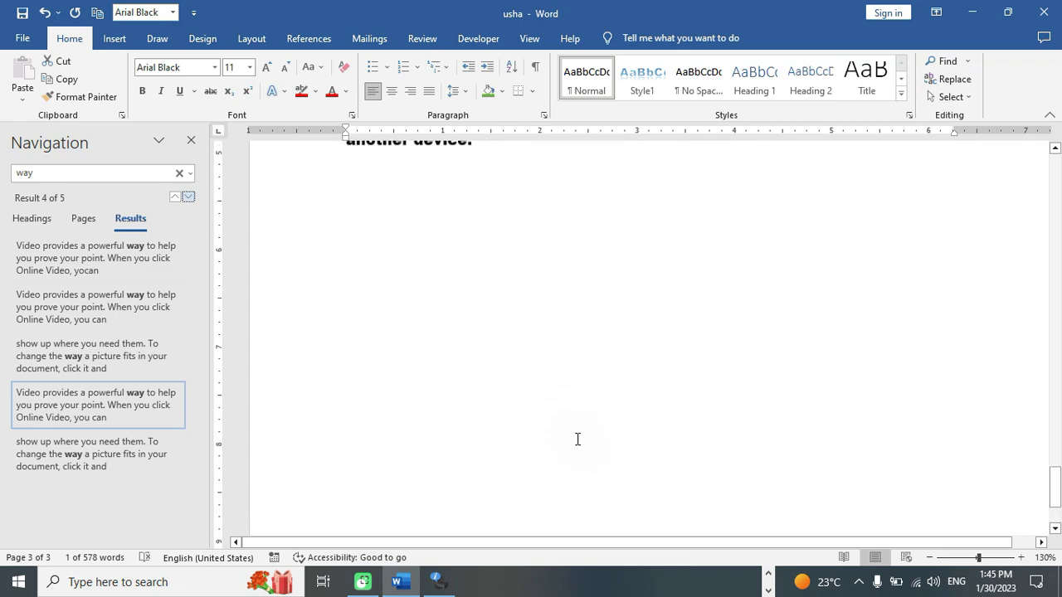
{"action": "scroll", "coordinate": [298, 251], "scroll_direction": "up", "scroll_amount": 8}
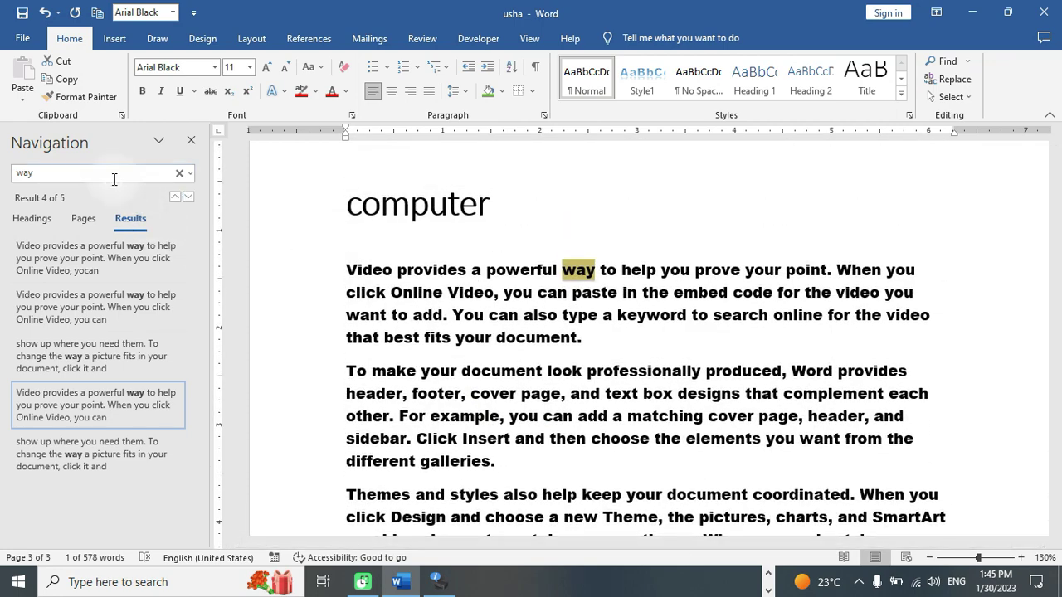
{"action": "left_click_drag", "start_coordinate": [35, 177], "coordinate": [6, 172]}
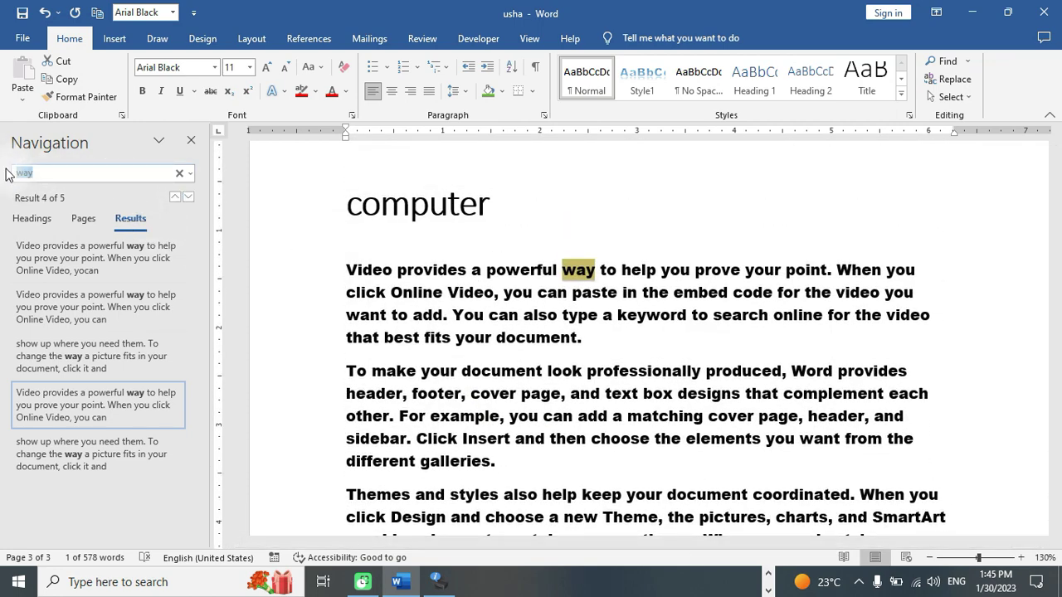
{"action": "type", "text": "the"}
{"action": "scroll", "coordinate": [603, 244], "scroll_direction": "down", "scroll_amount": 1}
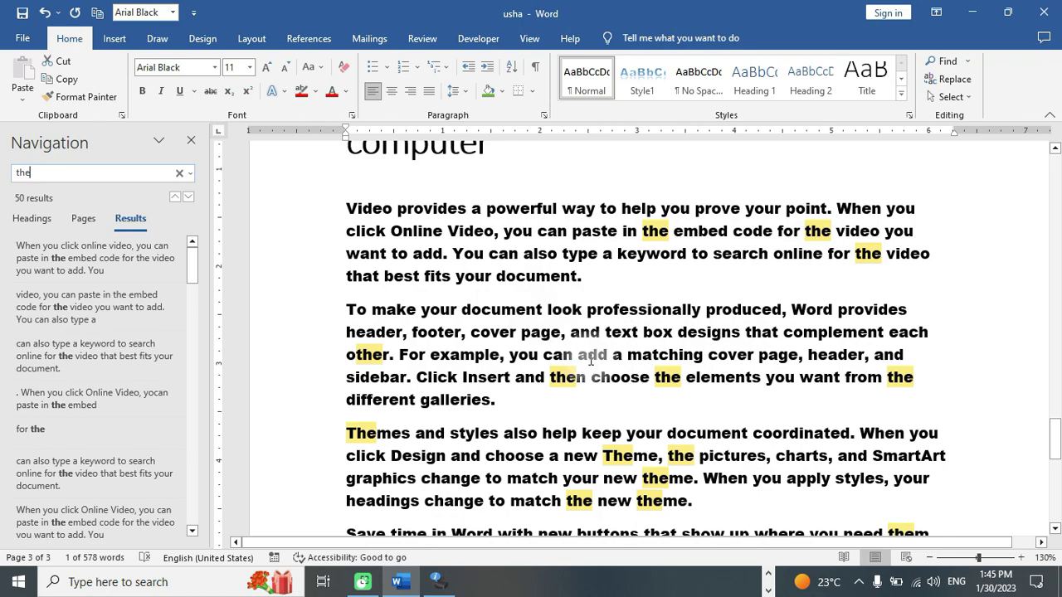
{"action": "scroll", "coordinate": [564, 340], "scroll_direction": "up", "scroll_amount": 3}
{"action": "scroll", "coordinate": [591, 358], "scroll_direction": "up", "scroll_amount": 4}
{"action": "scroll", "coordinate": [591, 359], "scroll_direction": "up", "scroll_amount": 3}
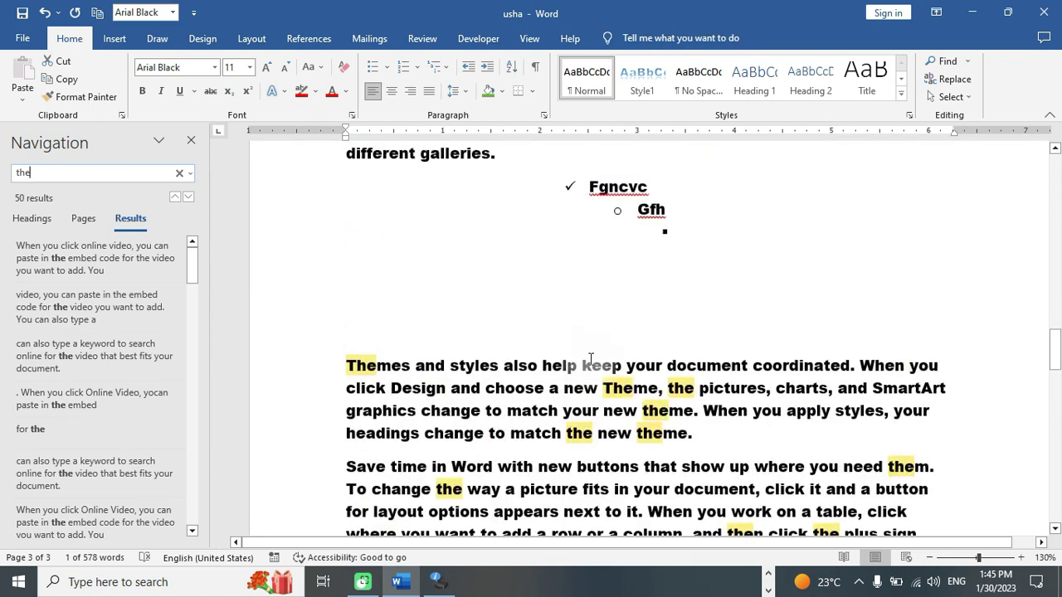
{"action": "scroll", "coordinate": [591, 358], "scroll_direction": "up", "scroll_amount": 4}
{"action": "scroll", "coordinate": [590, 358], "scroll_direction": "up", "scroll_amount": 3}
{"action": "scroll", "coordinate": [591, 359], "scroll_direction": "up", "scroll_amount": 2}
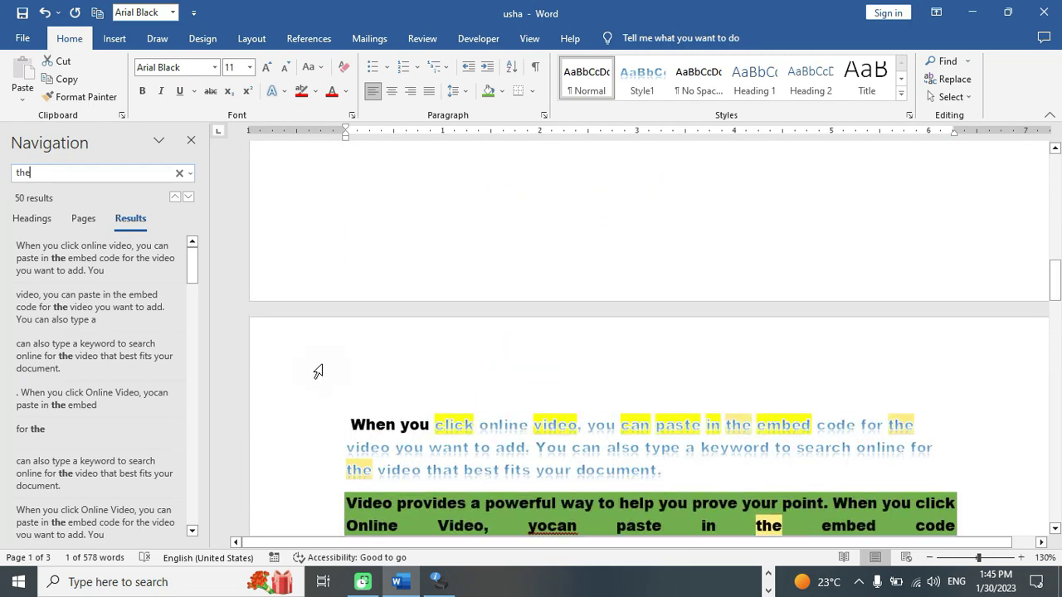
{"action": "scroll", "coordinate": [109, 361], "scroll_direction": "down", "scroll_amount": 2}
{"action": "scroll", "coordinate": [108, 360], "scroll_direction": "down", "scroll_amount": 3}
{"action": "scroll", "coordinate": [108, 360], "scroll_direction": "down", "scroll_amount": 3}
{"action": "scroll", "coordinate": [109, 360], "scroll_direction": "down", "scroll_amount": 3}
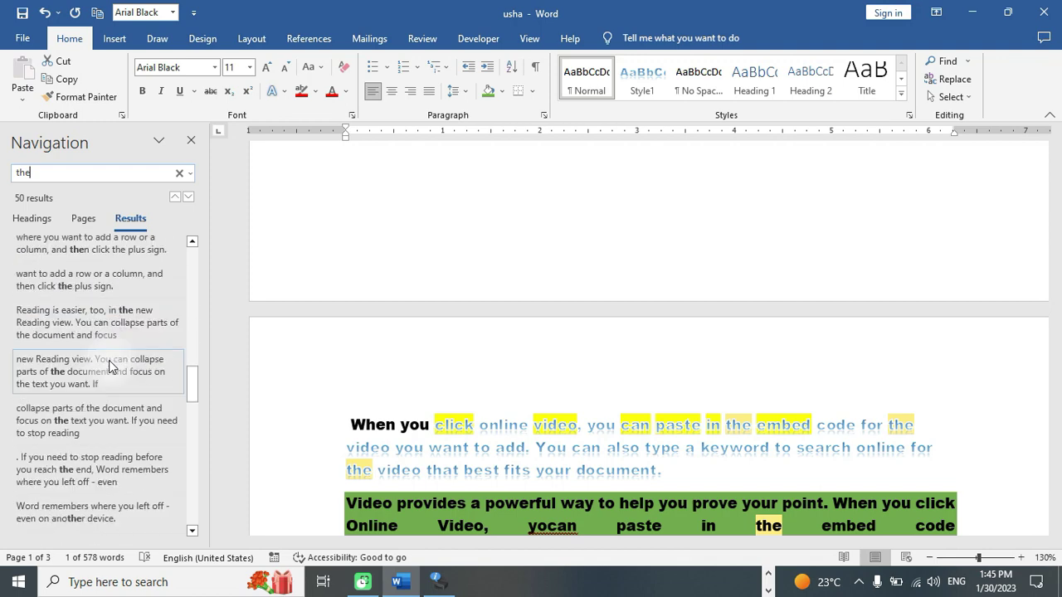
{"action": "scroll", "coordinate": [109, 365], "scroll_direction": "down", "scroll_amount": 3}
{"action": "scroll", "coordinate": [112, 357], "scroll_direction": "down", "scroll_amount": 3}
{"action": "scroll", "coordinate": [117, 348], "scroll_direction": "down", "scroll_amount": 3}
{"action": "scroll", "coordinate": [120, 340], "scroll_direction": "down", "scroll_amount": 3}
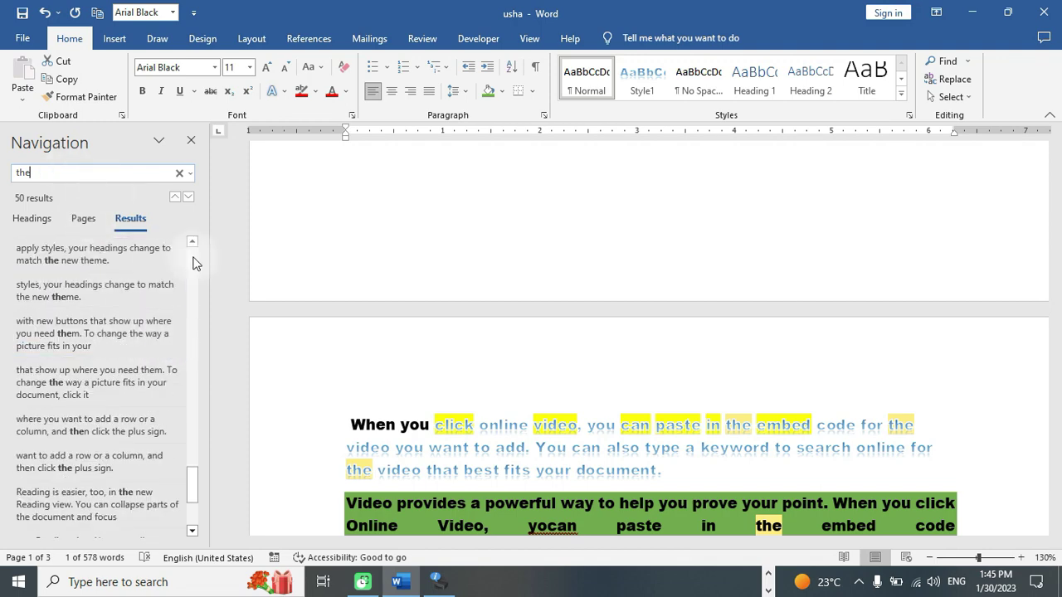
{"action": "scroll", "coordinate": [489, 444], "scroll_direction": "down", "scroll_amount": 3}
{"action": "scroll", "coordinate": [498, 442], "scroll_direction": "down", "scroll_amount": 3}
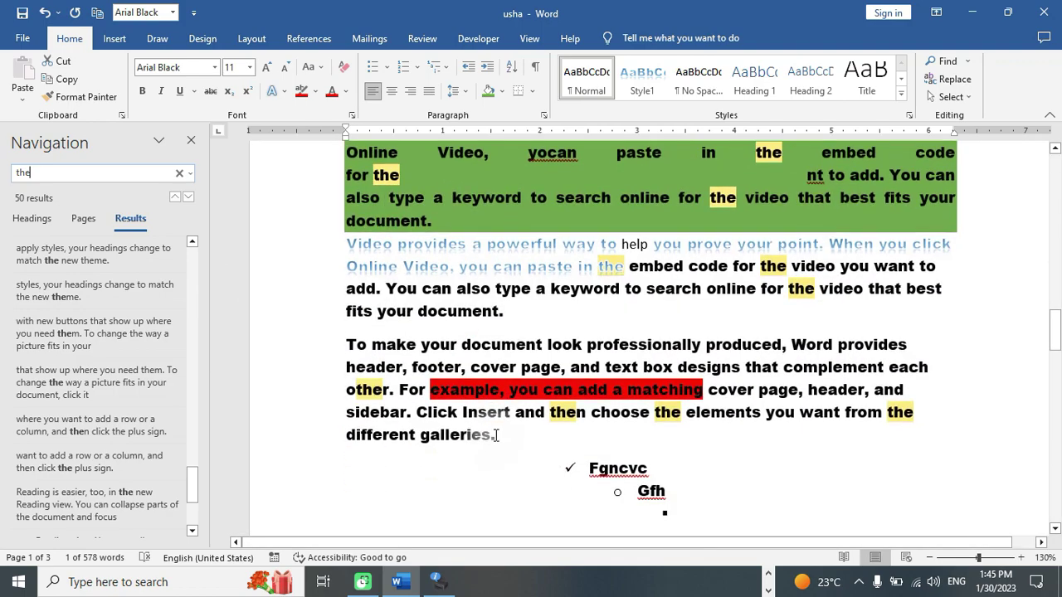
{"action": "scroll", "coordinate": [515, 440], "scroll_direction": "down", "scroll_amount": 4}
{"action": "scroll", "coordinate": [534, 440], "scroll_direction": "down", "scroll_amount": 4}
{"action": "scroll", "coordinate": [535, 440], "scroll_direction": "down", "scroll_amount": 2}
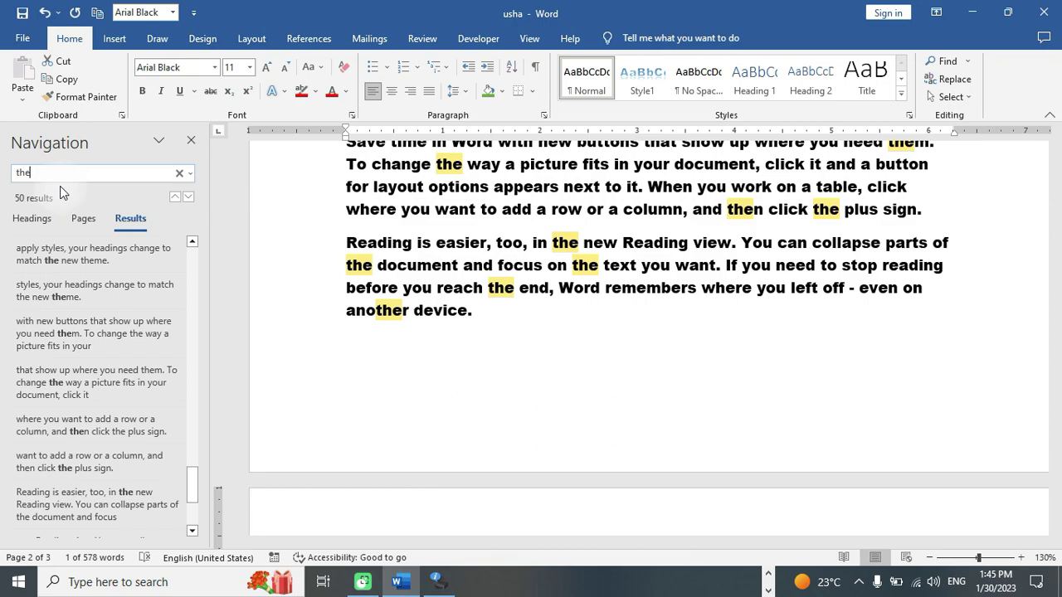
- Extend the query to 'then', review its 4 results, then clear the search box
{"action": "type", "text": "n"}
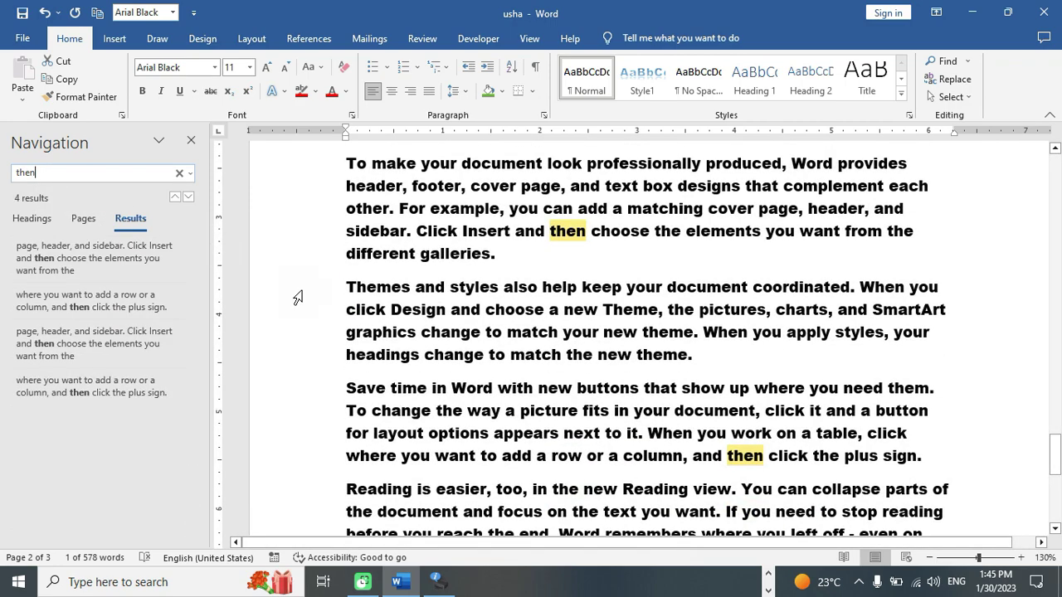
{"action": "scroll", "coordinate": [607, 339], "scroll_direction": "down", "scroll_amount": 5}
{"action": "scroll", "coordinate": [607, 339], "scroll_direction": "down", "scroll_amount": 8}
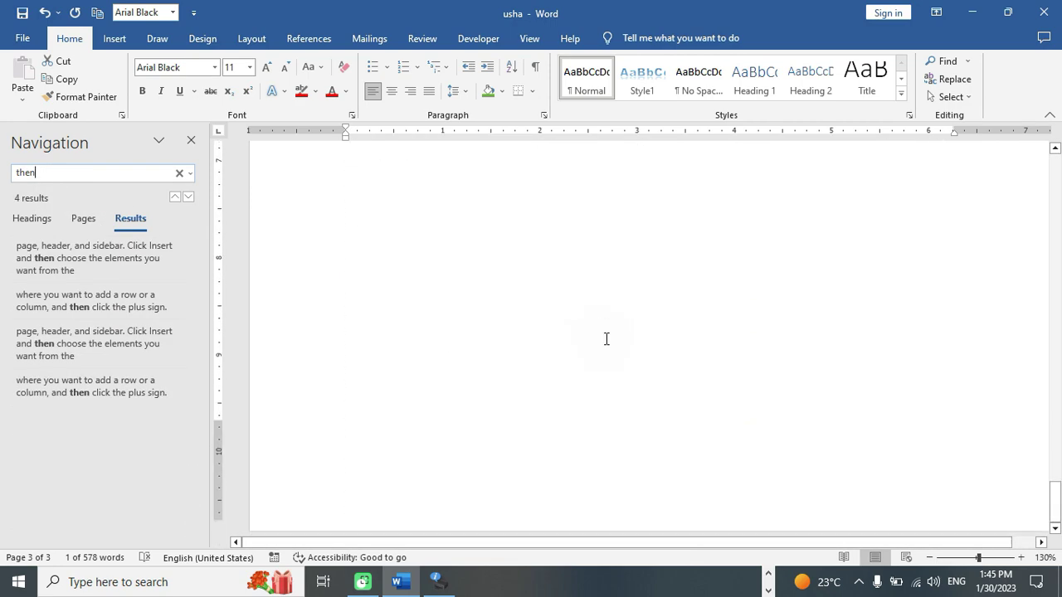
{"action": "scroll", "coordinate": [606, 339], "scroll_direction": "up", "scroll_amount": 10}
{"action": "scroll", "coordinate": [607, 339], "scroll_direction": "up", "scroll_amount": 5}
{"action": "scroll", "coordinate": [606, 339], "scroll_direction": "down", "scroll_amount": 7}
{"action": "scroll", "coordinate": [607, 339], "scroll_direction": "up", "scroll_amount": 3}
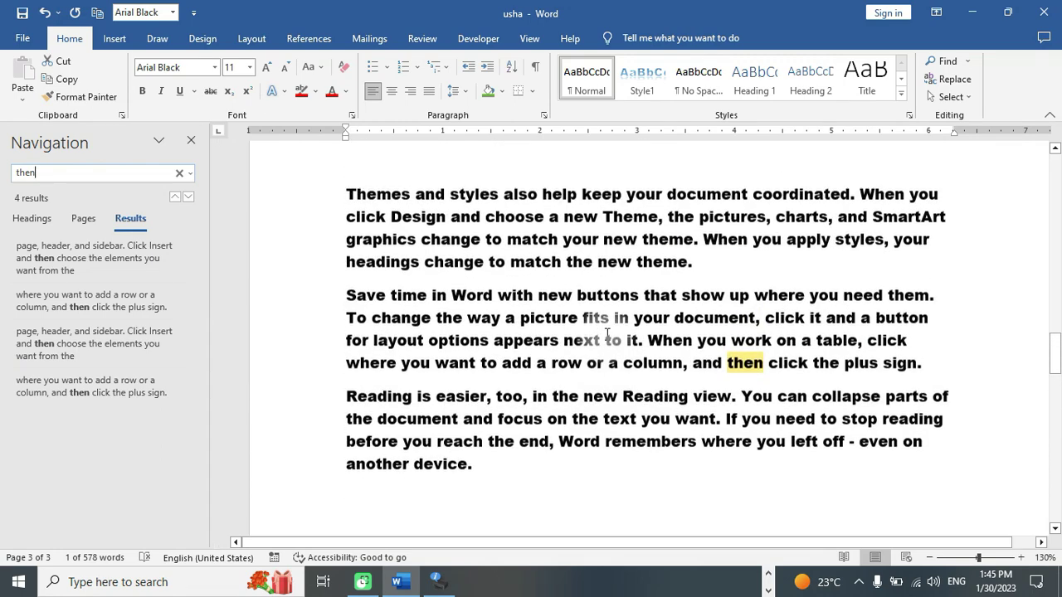
{"action": "scroll", "coordinate": [607, 334], "scroll_direction": "up", "scroll_amount": 2}
{"action": "scroll", "coordinate": [607, 334], "scroll_direction": "up", "scroll_amount": 3}
{"action": "scroll", "coordinate": [606, 334], "scroll_direction": "up", "scroll_amount": 3}
{"action": "scroll", "coordinate": [607, 334], "scroll_direction": "up", "scroll_amount": 3}
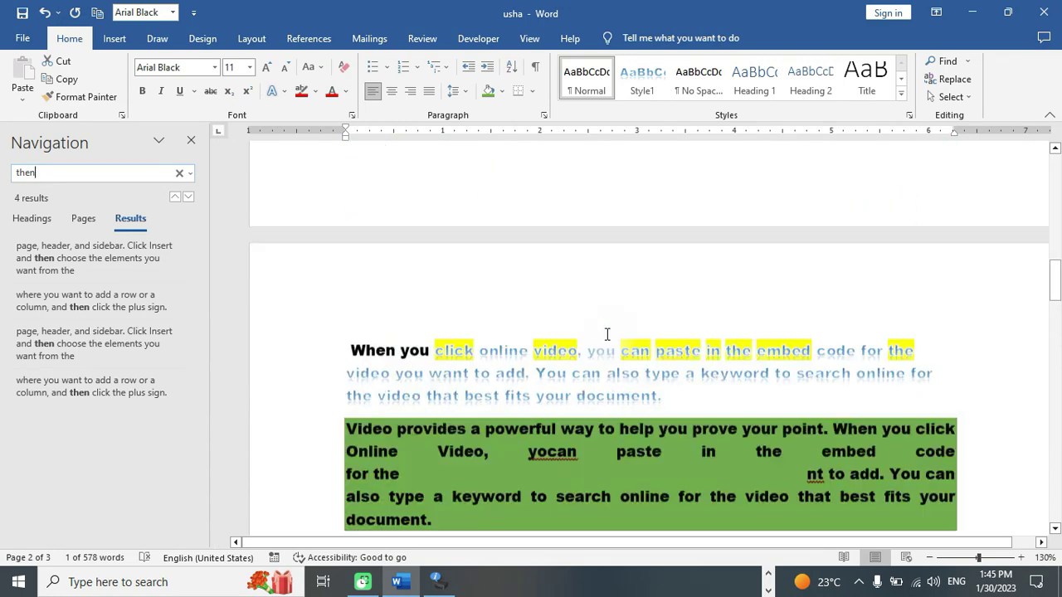
{"action": "scroll", "coordinate": [607, 334], "scroll_direction": "up", "scroll_amount": 2}
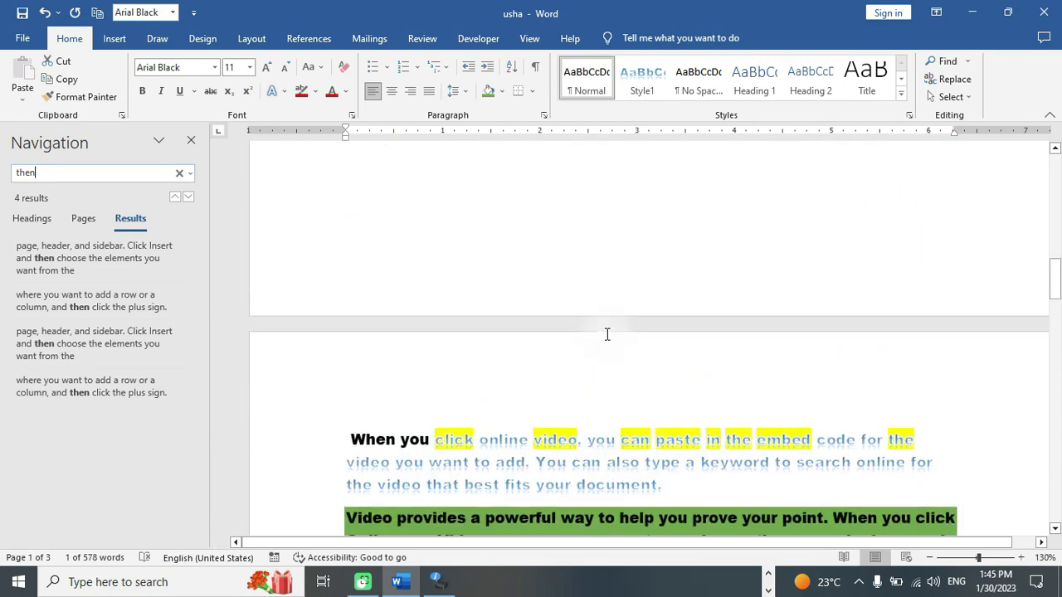
{"action": "left_click", "coordinate": [180, 179]}
{"action": "left_click", "coordinate": [183, 175]}
{"action": "left_click", "coordinate": [192, 139]}
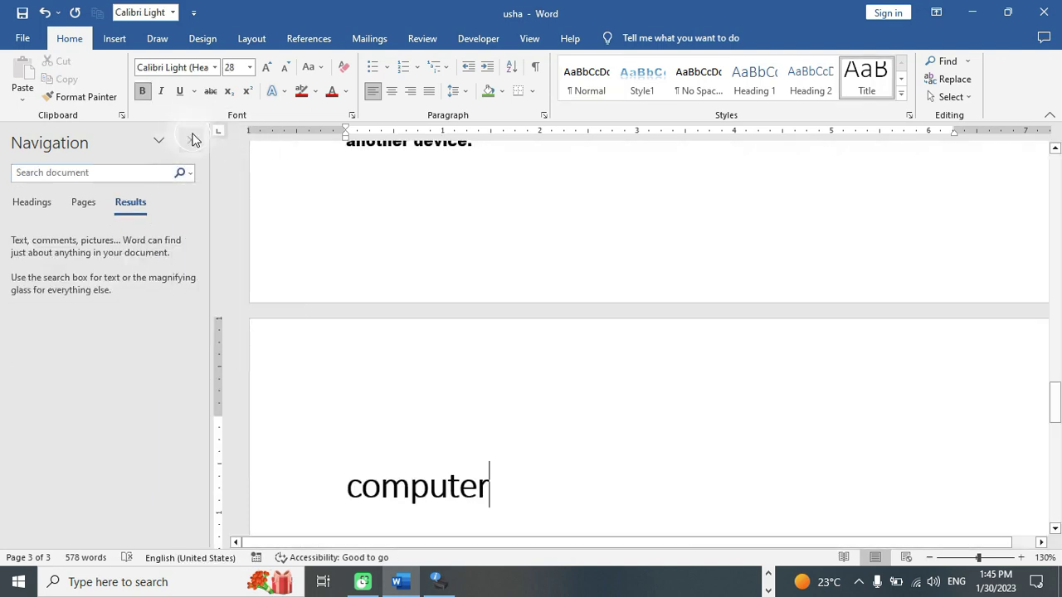
- Hide the Navigation pane and replace all 8 occurrences of 'theme' with the document's file name
{"action": "left_click", "coordinate": [191, 139]}
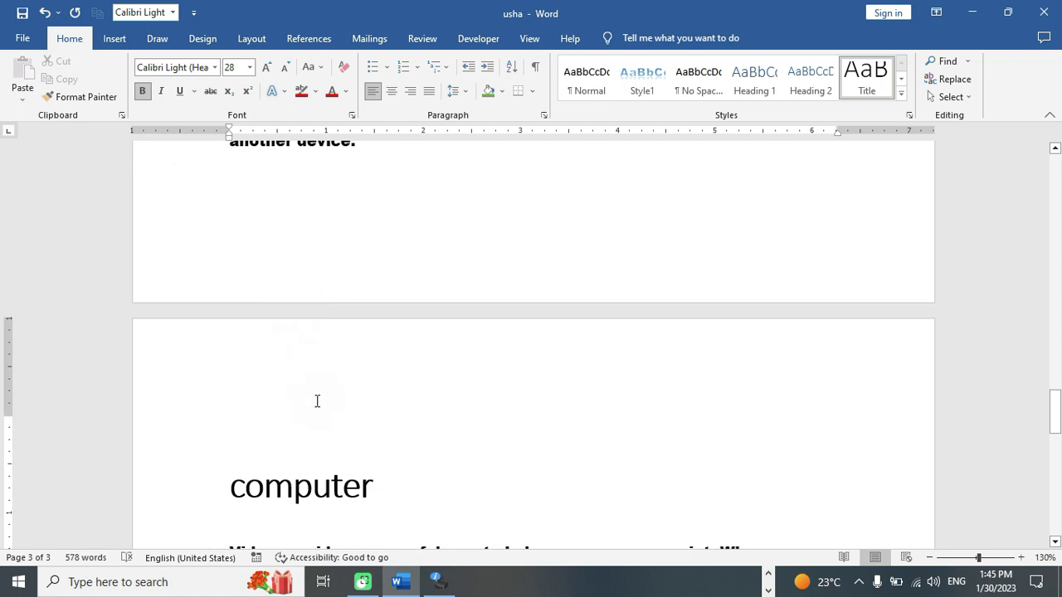
{"action": "left_click", "coordinate": [943, 78]}
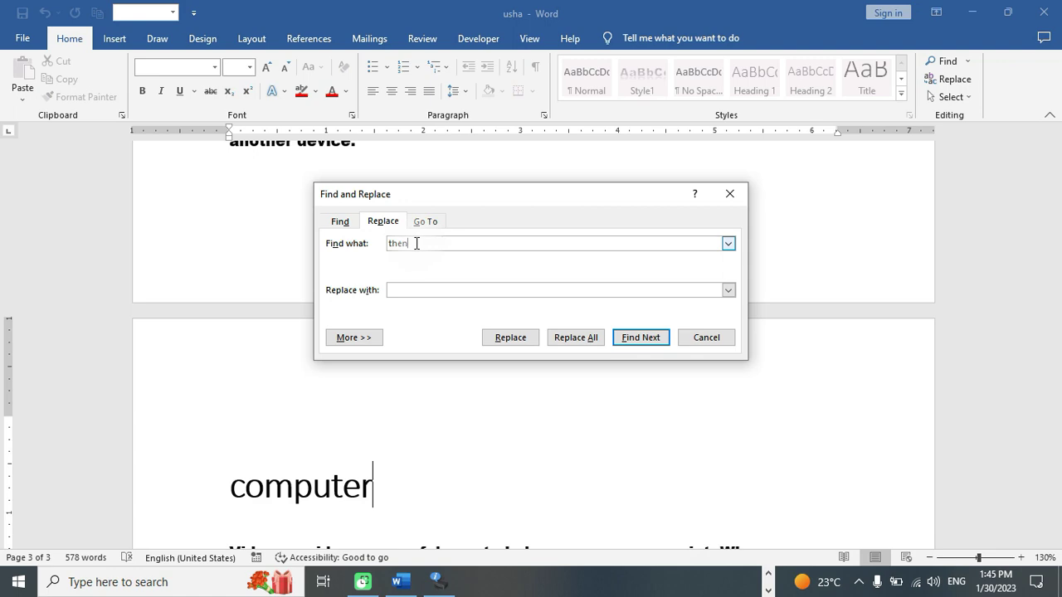
{"action": "scroll", "coordinate": [556, 394], "scroll_direction": "down", "scroll_amount": 5}
{"action": "left_click", "coordinate": [438, 294]}
{"action": "type", "text": "usha"}
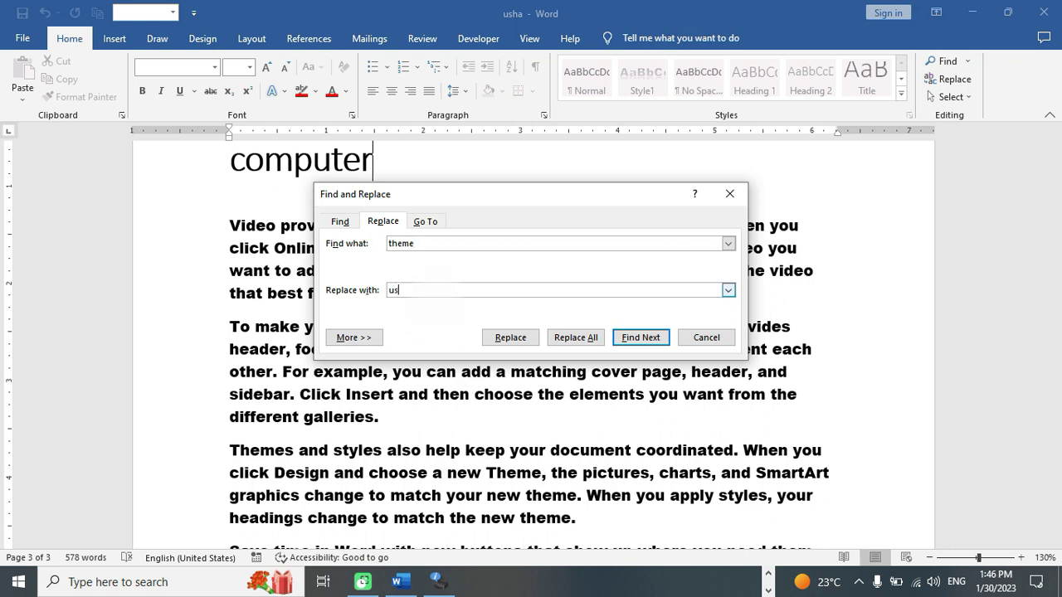
{"action": "left_click", "coordinate": [507, 337]}
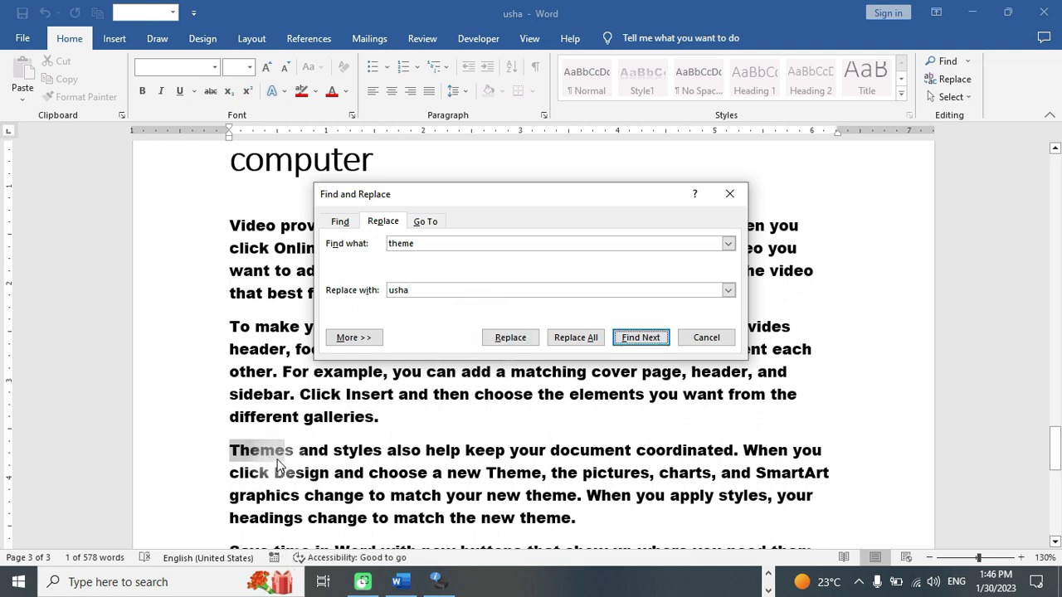
{"action": "key", "text": "Return"}
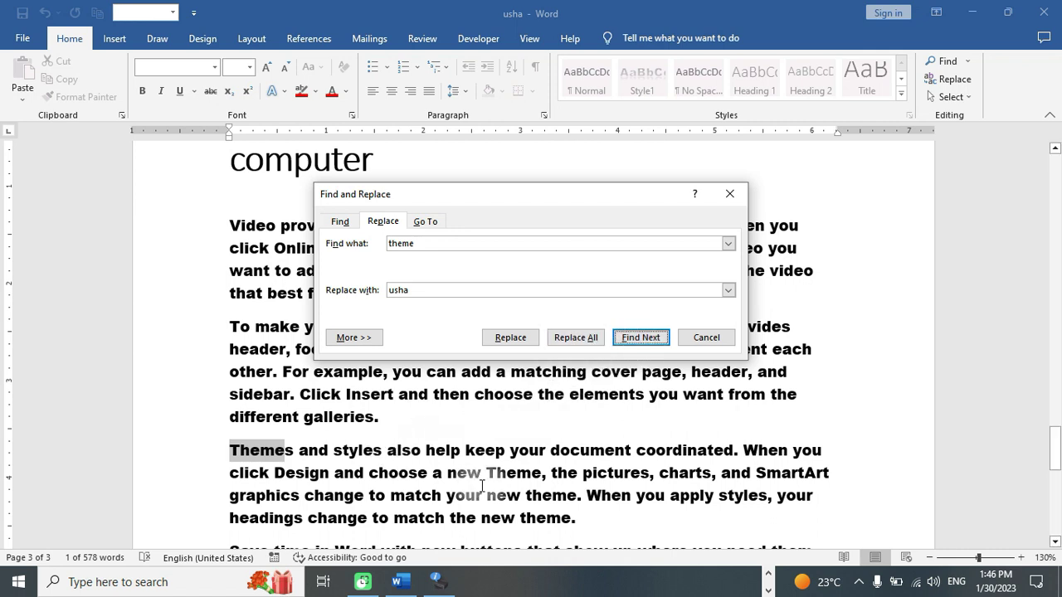
{"action": "left_click", "coordinate": [510, 338]}
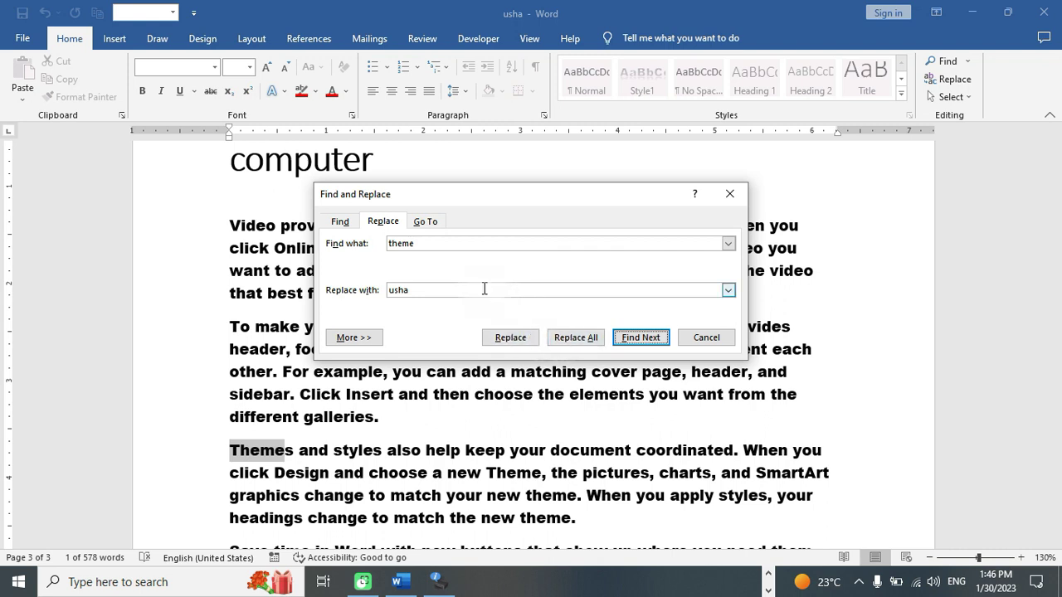
{"action": "left_click", "coordinate": [581, 340]}
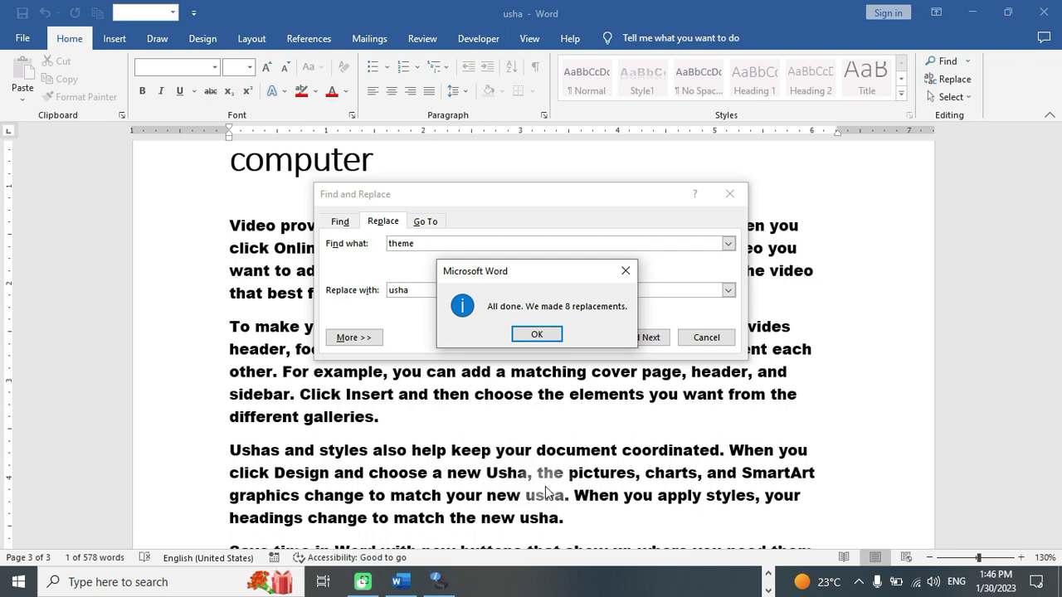
{"action": "left_click", "coordinate": [538, 336]}
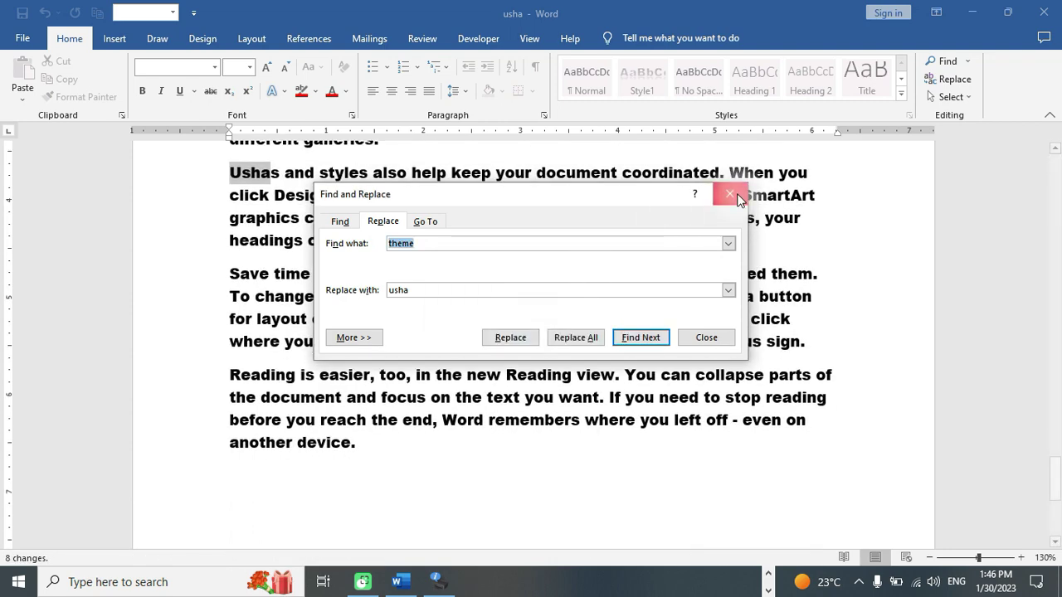
{"action": "left_click", "coordinate": [730, 195]}
{"action": "left_click", "coordinate": [948, 97]}
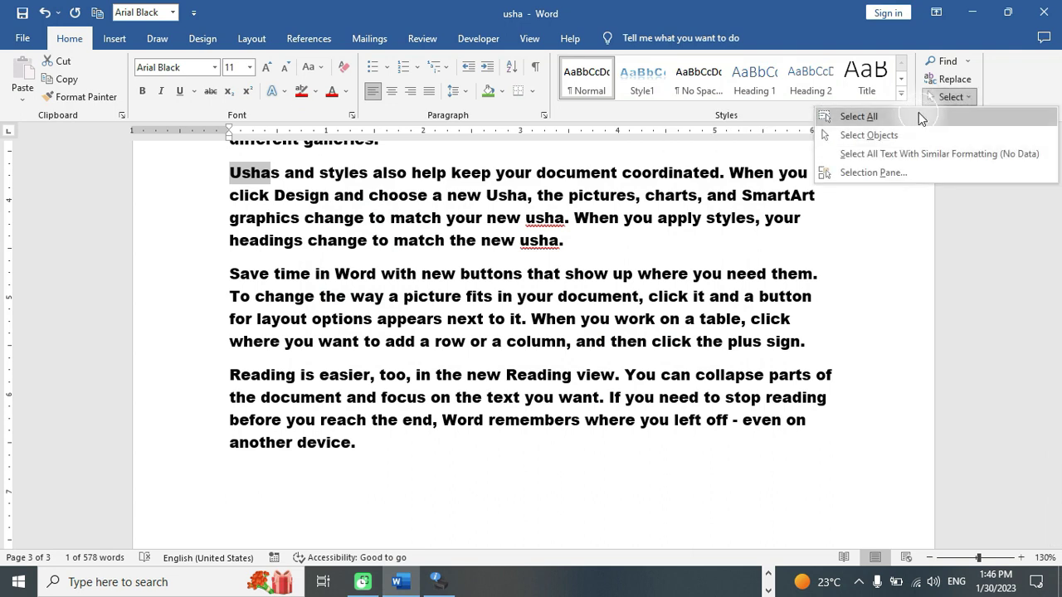
{"action": "left_click", "coordinate": [919, 117]}
{"action": "scroll", "coordinate": [941, 120], "scroll_direction": "up", "scroll_amount": 2}
{"action": "left_click", "coordinate": [946, 98]}
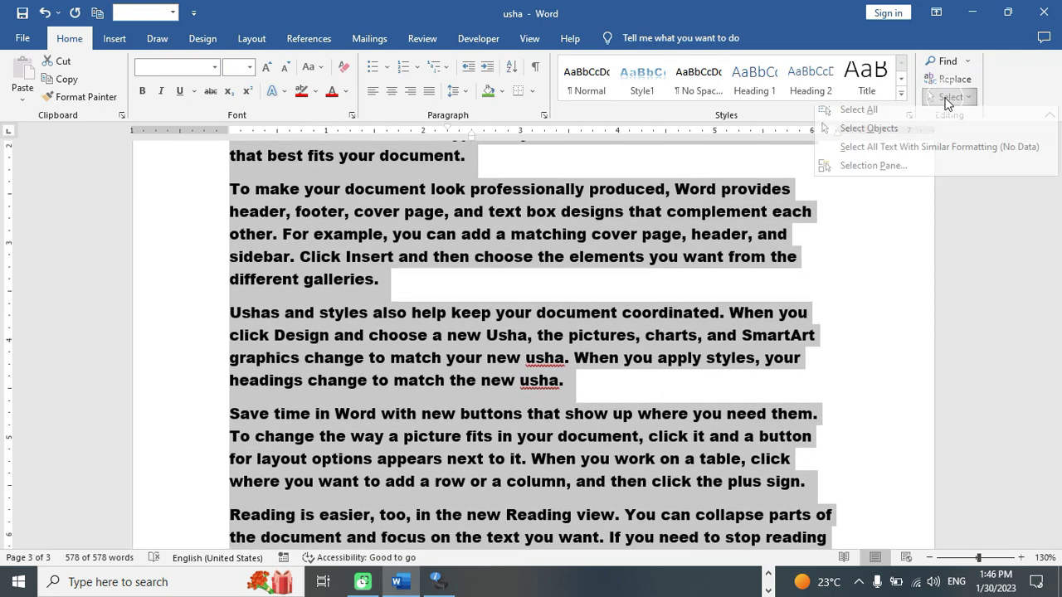
{"action": "left_click", "coordinate": [936, 134]}
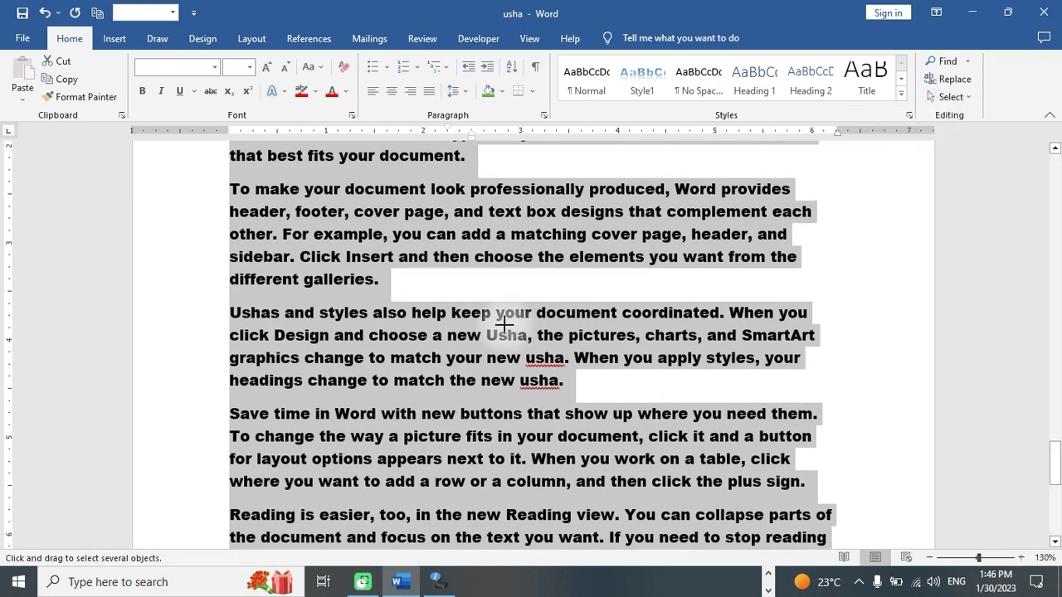
{"action": "triple_click", "coordinate": [446, 309]}
{"action": "left_click", "coordinate": [430, 286]}
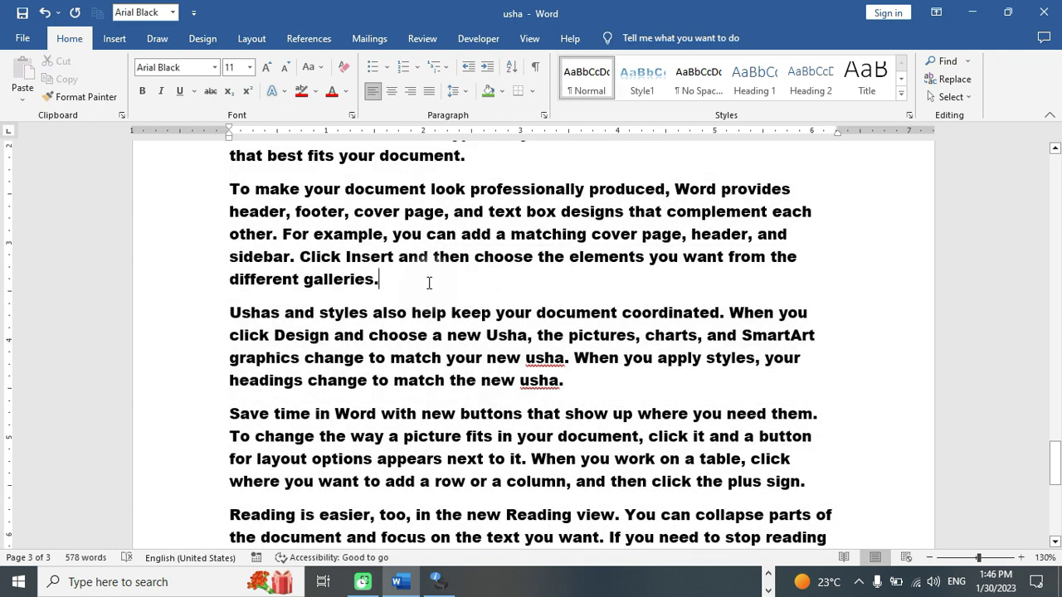
{"action": "left_click", "coordinate": [115, 39]}
- Draw a rectangle shape over the second paragraph
{"action": "left_click", "coordinate": [208, 61]}
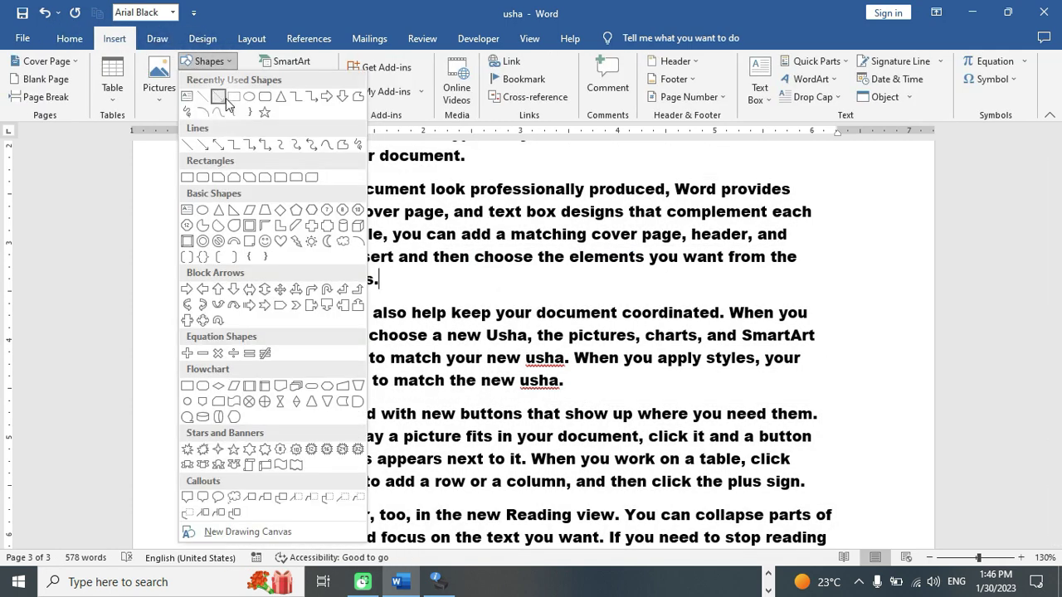
{"action": "left_click", "coordinate": [237, 104]}
{"action": "left_click_drag", "start_coordinate": [249, 156], "coordinate": [427, 328]}
- Toggle Select Objects mode on the Home tab and click to select the blue rectangle
{"action": "left_click", "coordinate": [730, 234]}
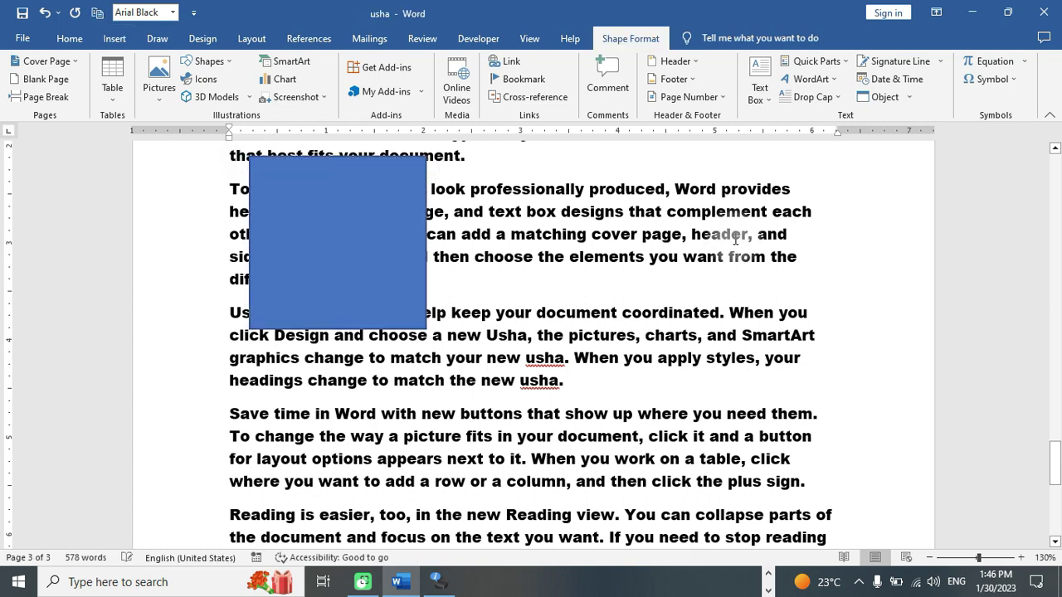
{"action": "left_click", "coordinate": [928, 93]}
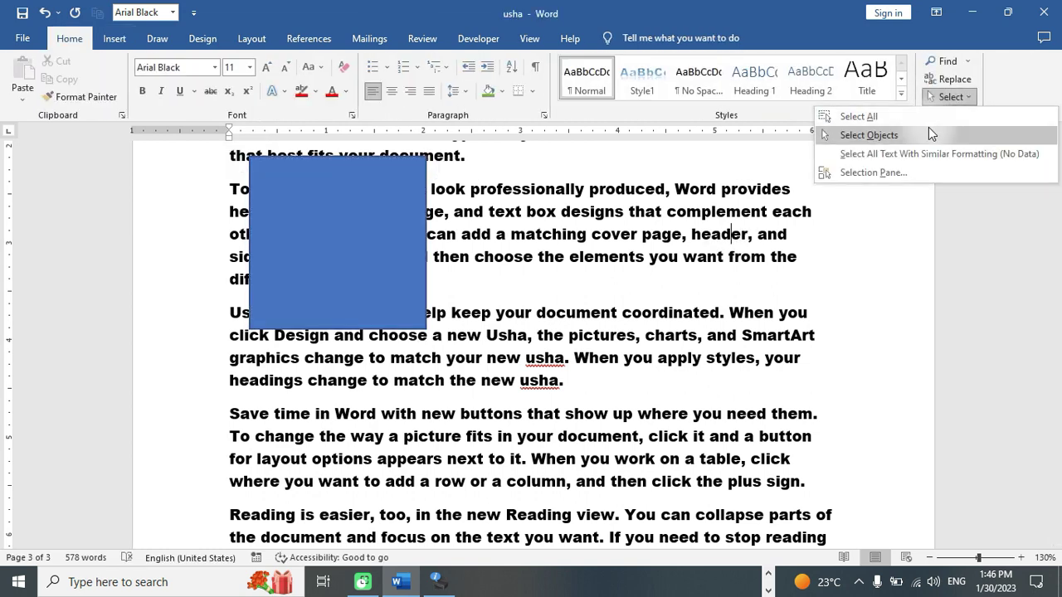
{"action": "left_click", "coordinate": [929, 127]}
{"action": "left_click", "coordinate": [928, 91]}
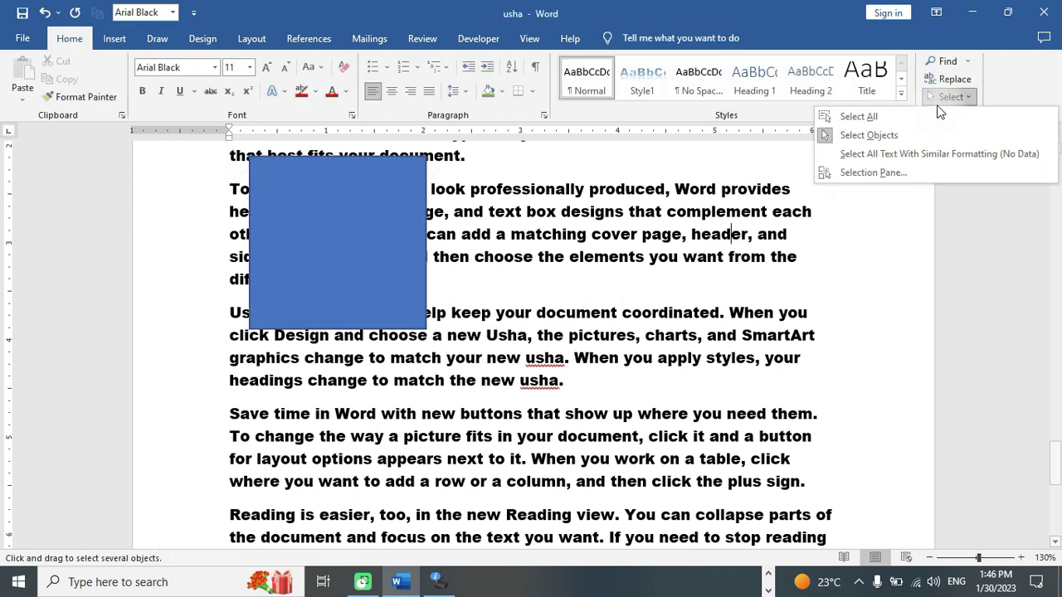
{"action": "left_click", "coordinate": [926, 136]}
{"action": "left_click", "coordinate": [391, 247]}
{"action": "scroll", "coordinate": [391, 248], "scroll_direction": "up", "scroll_amount": 4}
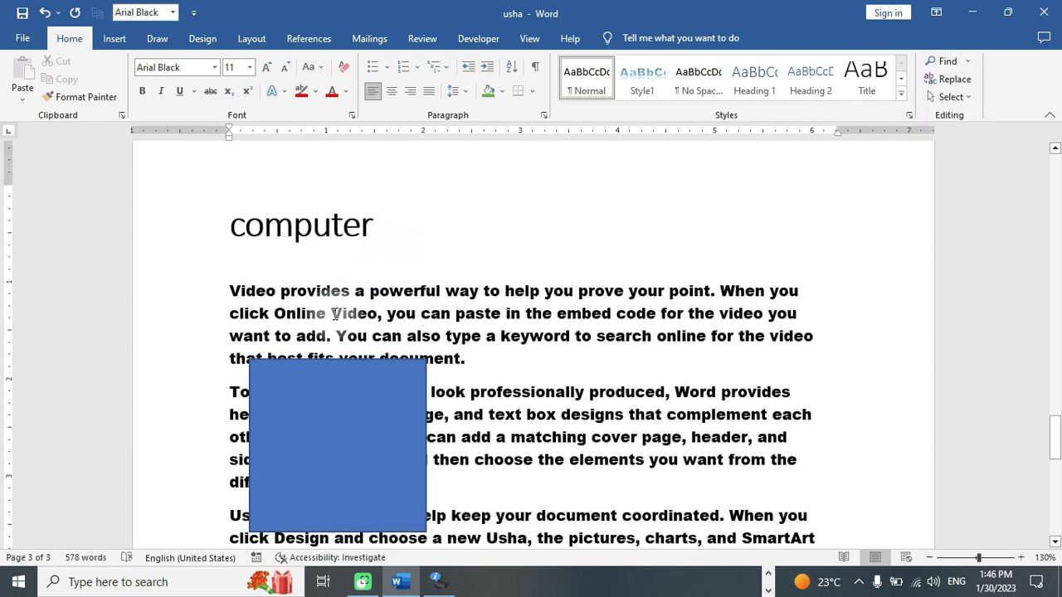
{"action": "left_click", "coordinate": [290, 423]}
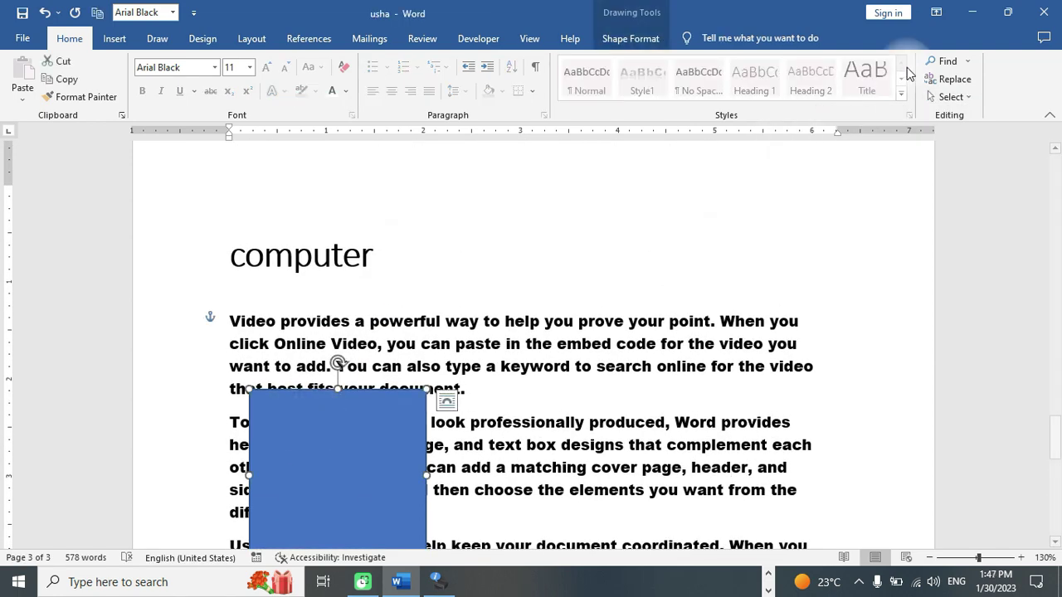
{"action": "left_click", "coordinate": [943, 95]}
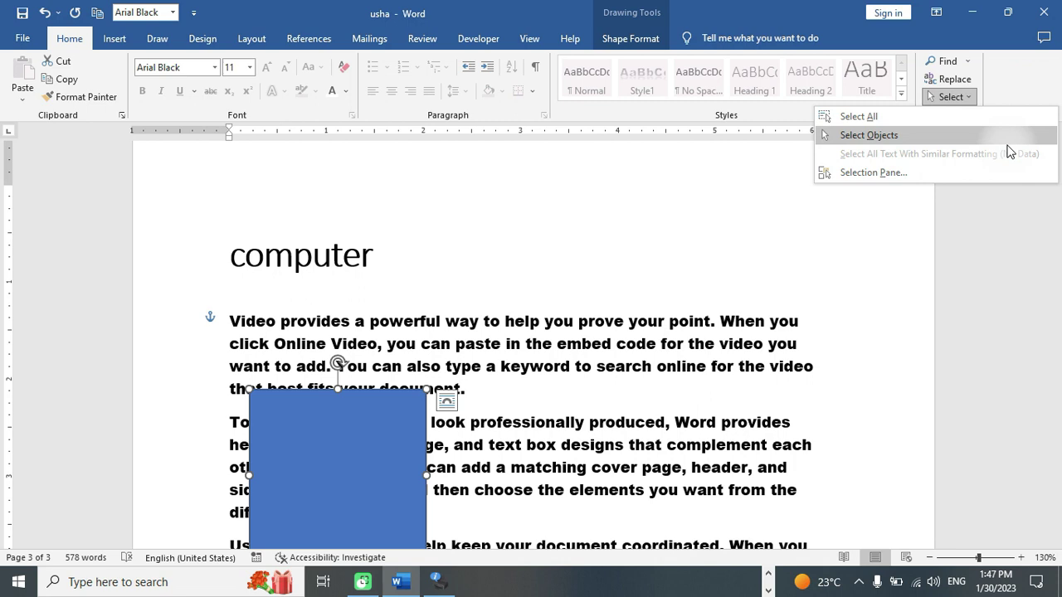
{"action": "left_click", "coordinate": [964, 140]}
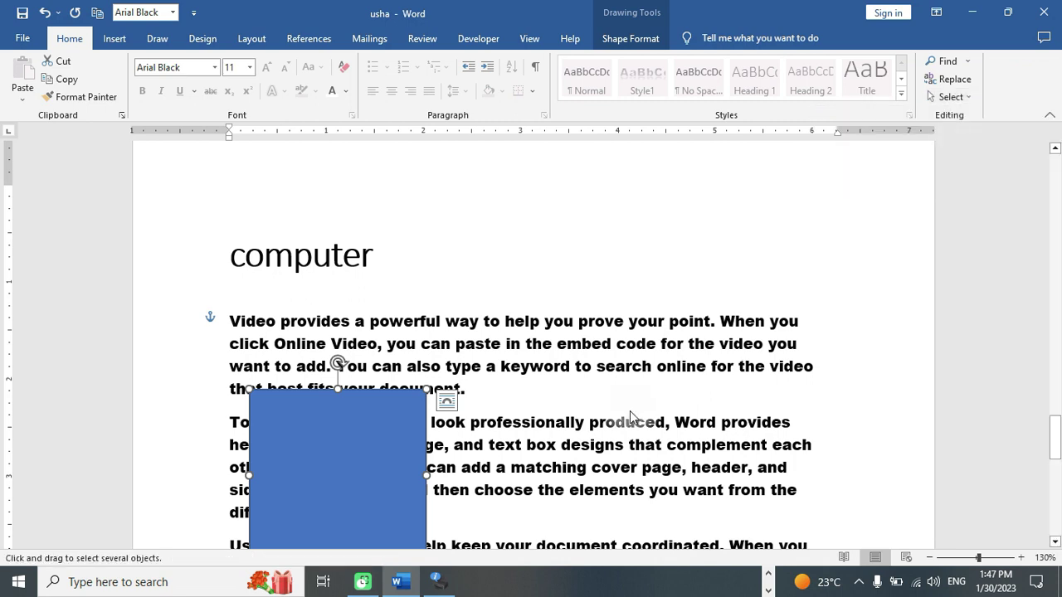
{"action": "left_click", "coordinate": [641, 378]}
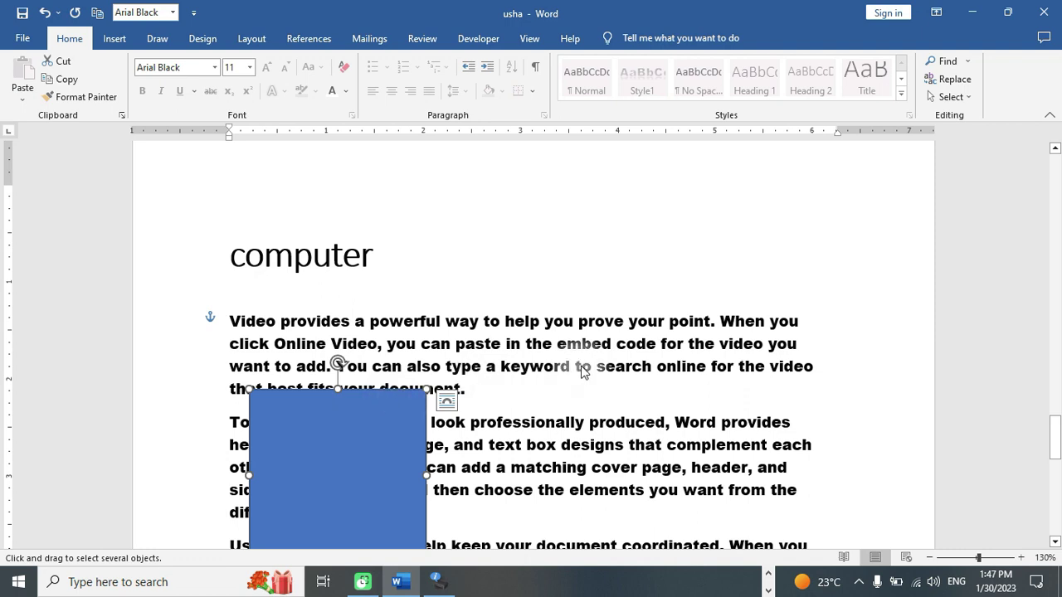
- Box-select across the page to catch the rectangle and check its Shape Format commands
{"action": "left_click_drag", "start_coordinate": [583, 366], "coordinate": [801, 573]}
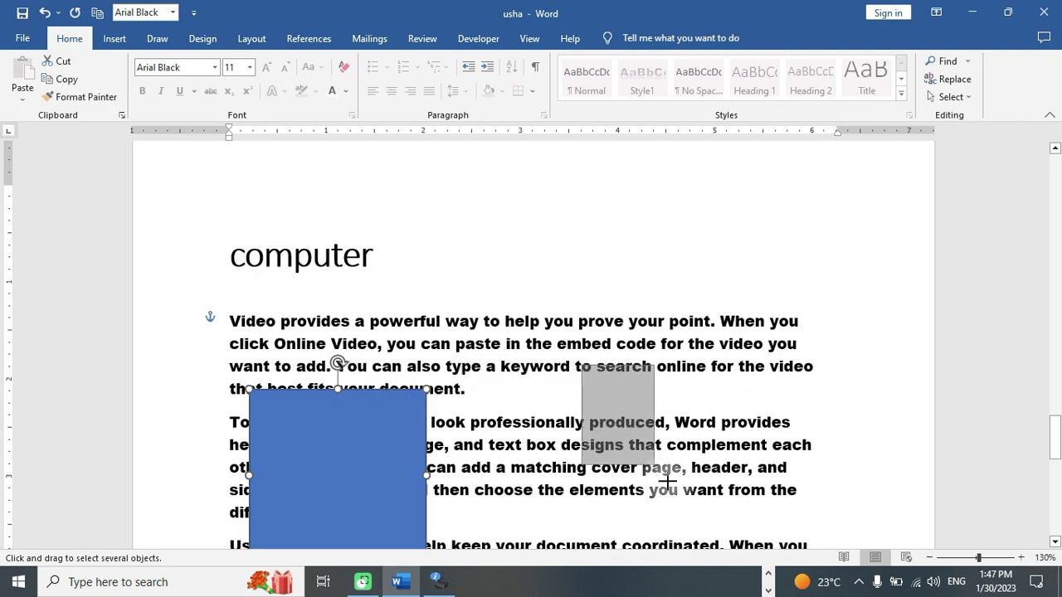
{"action": "left_click", "coordinate": [234, 314]}
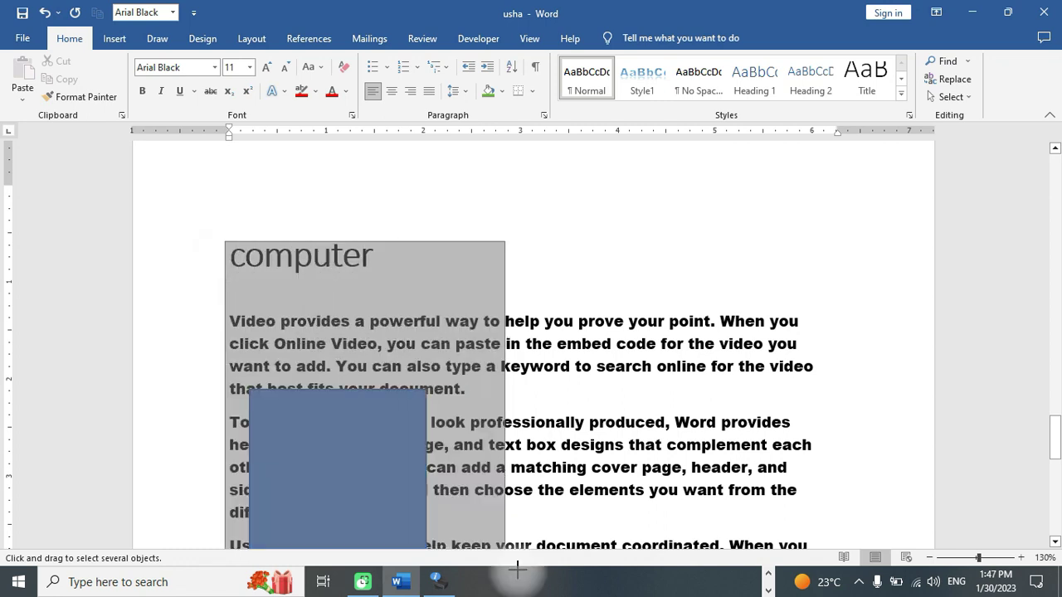
{"action": "mouse_move", "coordinate": [251, 287]}
{"action": "left_mouse_down"}
{"action": "mouse_move", "coordinate": [969, 591]}
{"action": "mouse_move", "coordinate": [788, 591]}
{"action": "left_mouse_up"}
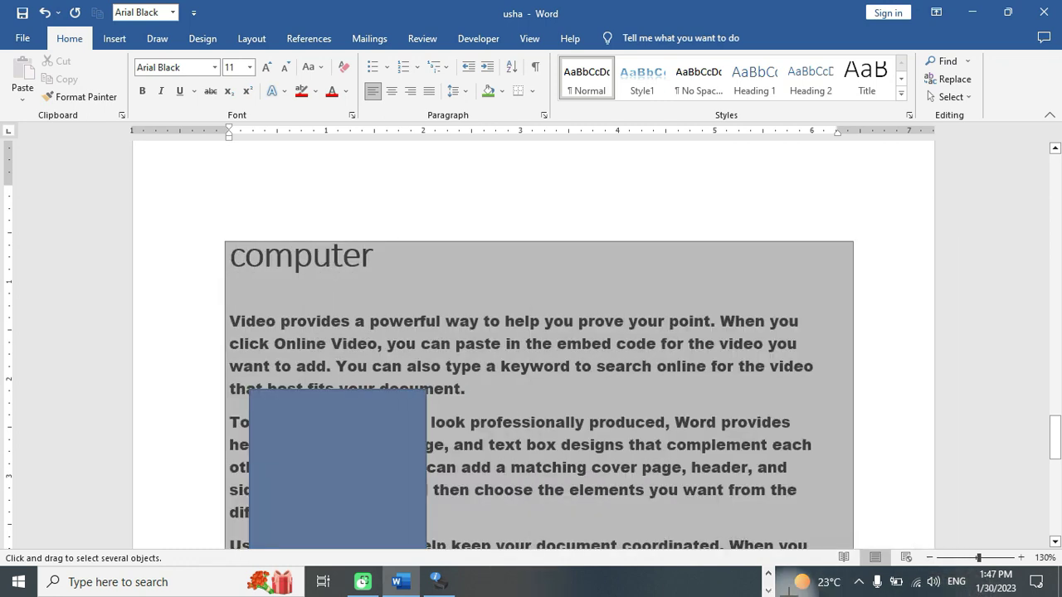
{"action": "left_click_drag", "start_coordinate": [853, 572], "coordinate": [853, 573]}
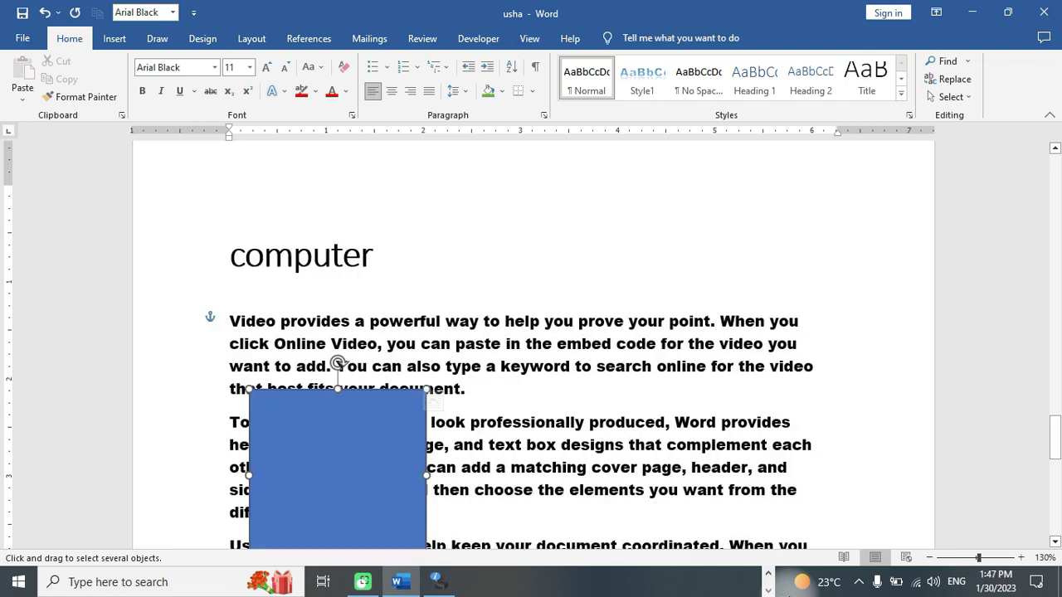
{"action": "scroll", "coordinate": [457, 429], "scroll_direction": "down", "scroll_amount": 3}
{"action": "left_click", "coordinate": [428, 344]}
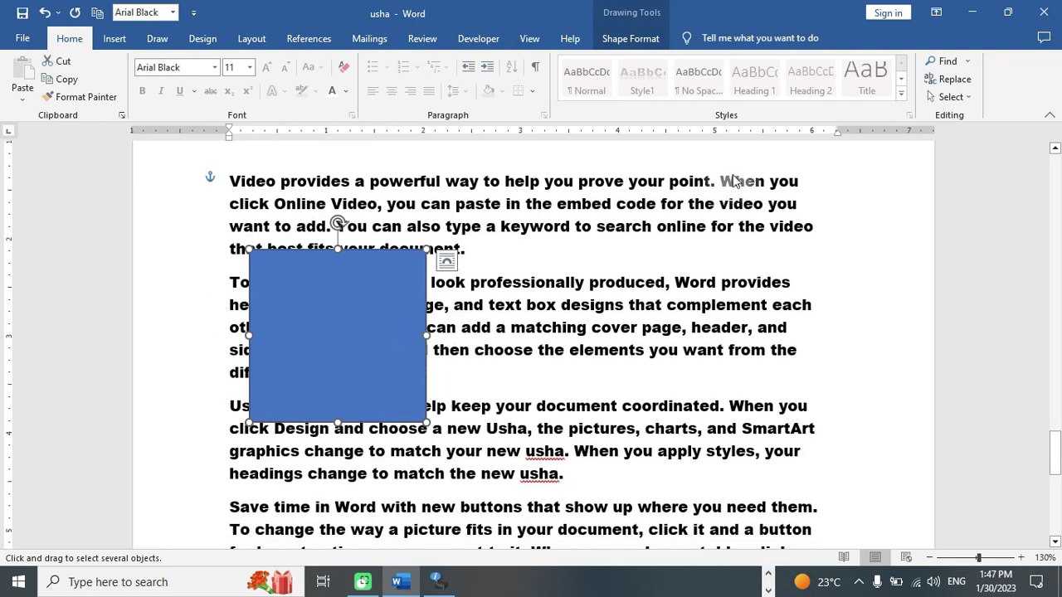
{"action": "left_click", "coordinate": [334, 314]}
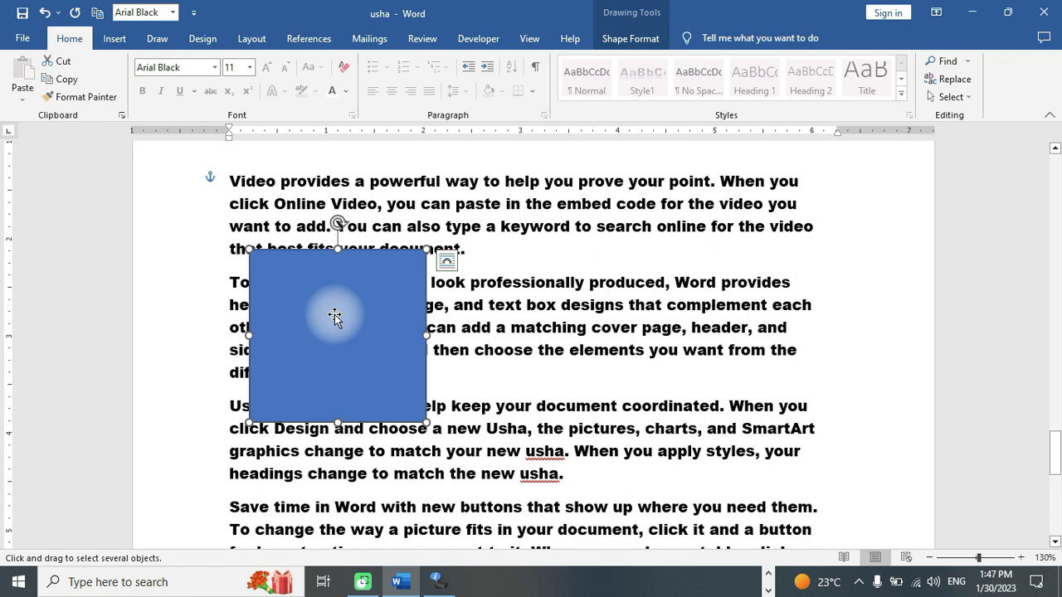
{"action": "left_click", "coordinate": [631, 38]}
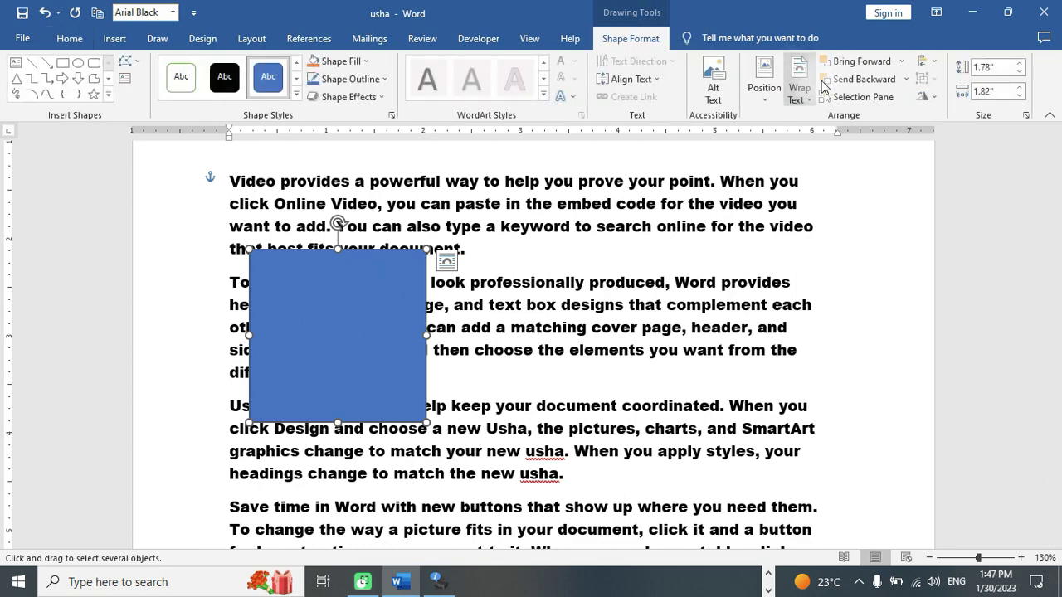
{"action": "left_click", "coordinate": [69, 39]}
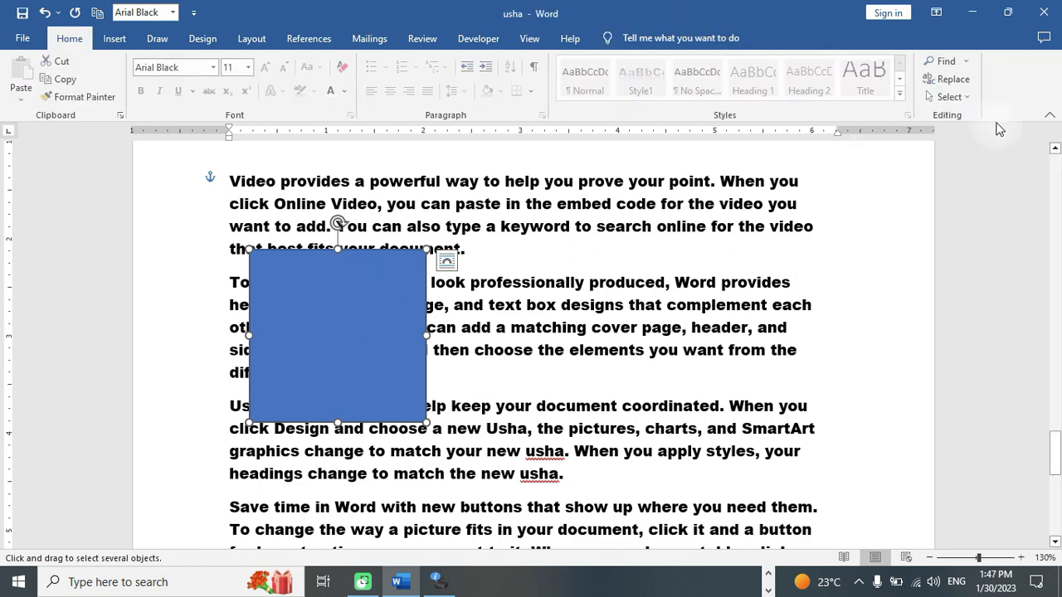
{"action": "left_click", "coordinate": [951, 97]}
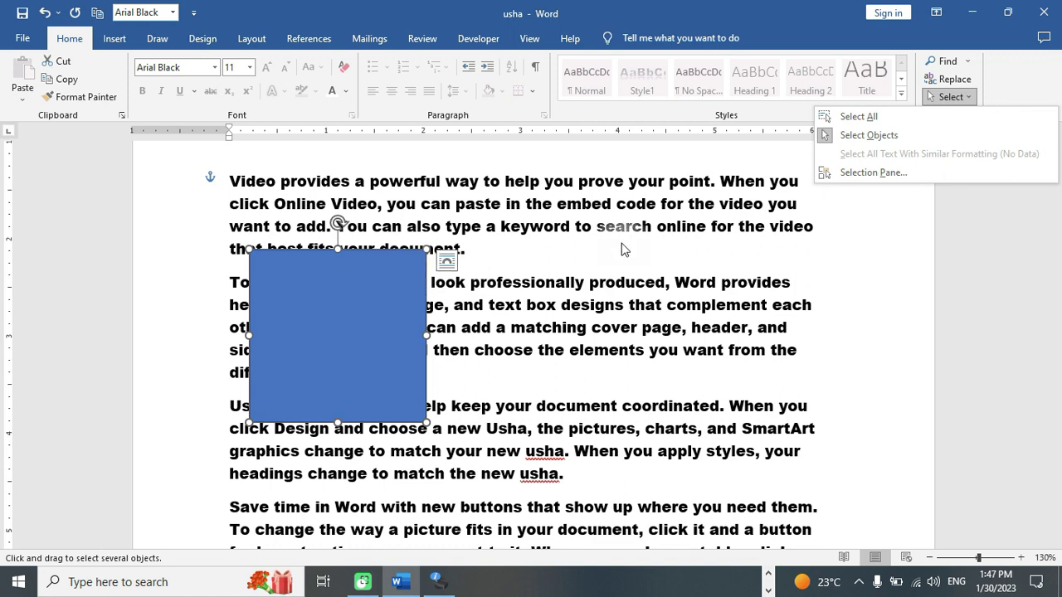
- In the Selection pane, hide the blue rectangle and then make it visible again
{"action": "left_click", "coordinate": [855, 173]}
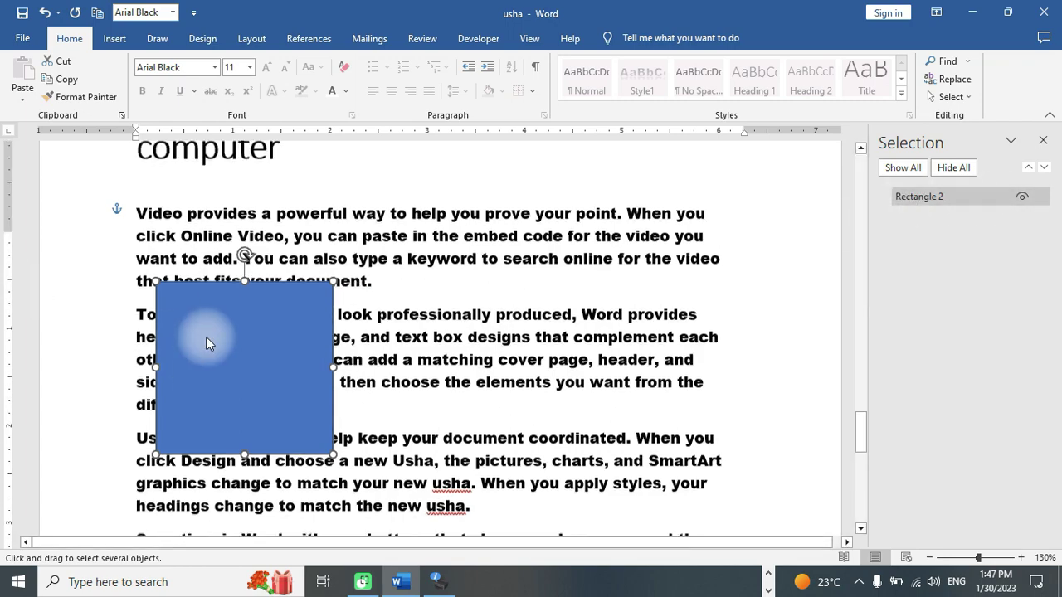
{"action": "scroll", "coordinate": [207, 340], "scroll_direction": "up", "scroll_amount": 15}
{"action": "scroll", "coordinate": [209, 344], "scroll_direction": "down", "scroll_amount": 5}
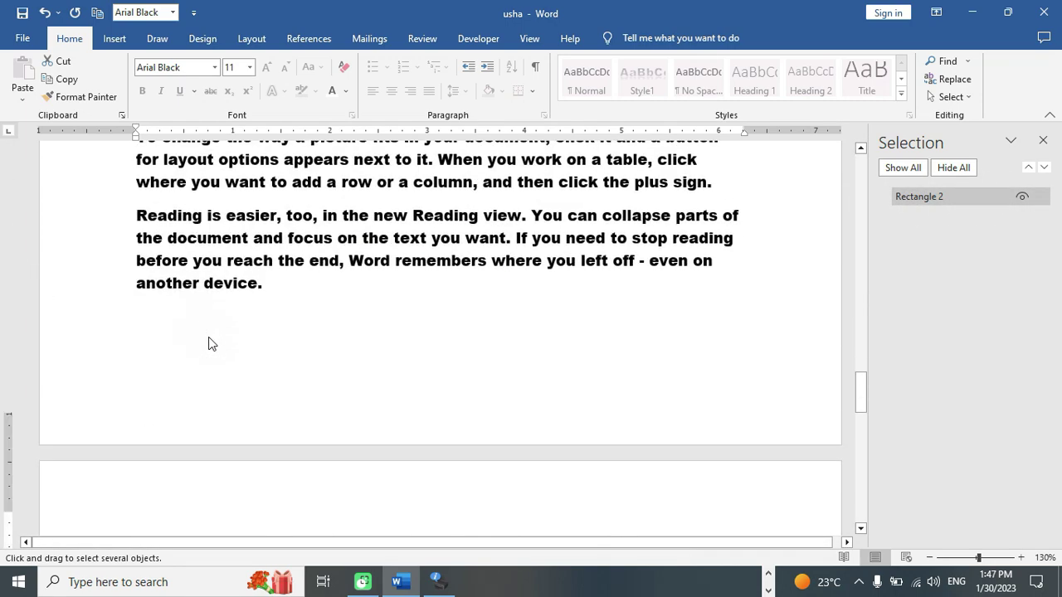
{"action": "scroll", "coordinate": [209, 344], "scroll_direction": "down", "scroll_amount": 5}
{"action": "scroll", "coordinate": [209, 344], "scroll_direction": "down", "scroll_amount": 5}
{"action": "scroll", "coordinate": [212, 345], "scroll_direction": "down", "scroll_amount": 5}
{"action": "scroll", "coordinate": [208, 343], "scroll_direction": "down", "scroll_amount": 5}
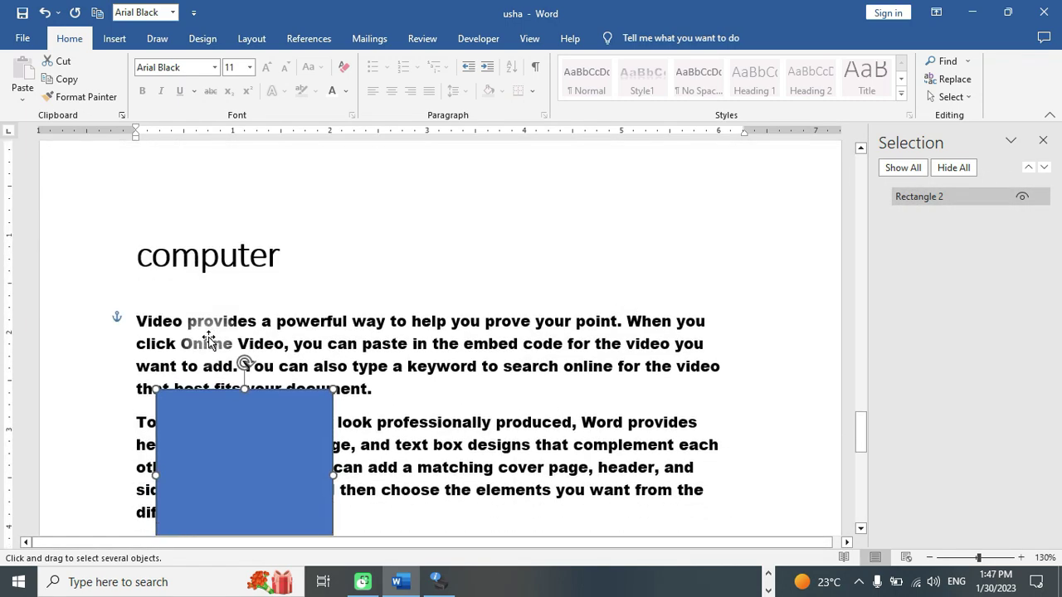
{"action": "scroll", "coordinate": [208, 342], "scroll_direction": "down", "scroll_amount": 5}
{"action": "scroll", "coordinate": [208, 342], "scroll_direction": "down", "scroll_amount": 6}
{"action": "scroll", "coordinate": [208, 343], "scroll_direction": "up", "scroll_amount": 2}
{"action": "scroll", "coordinate": [209, 343], "scroll_direction": "up", "scroll_amount": 4}
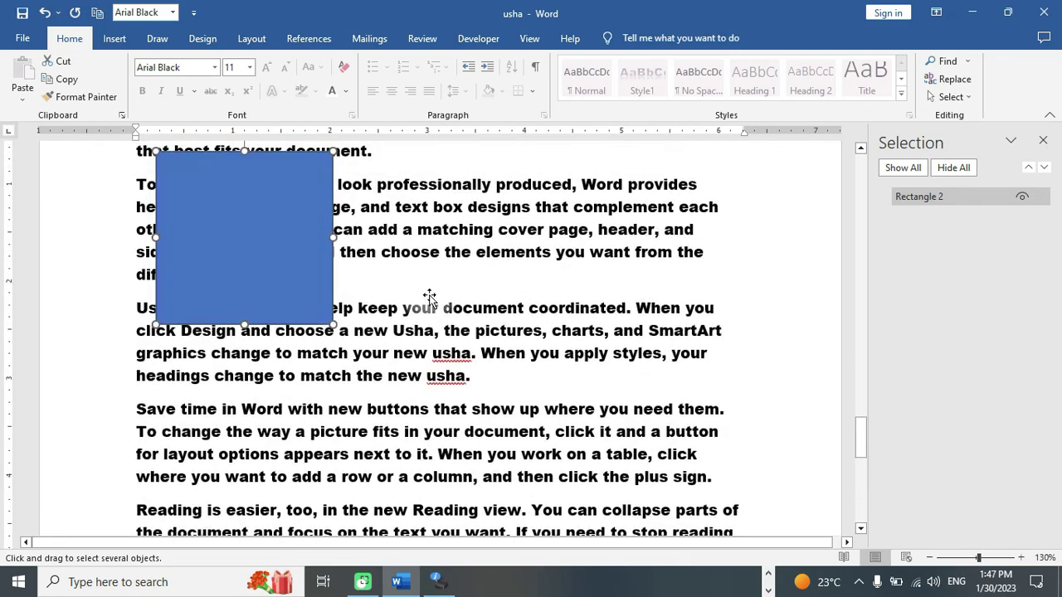
{"action": "scroll", "coordinate": [429, 301], "scroll_direction": "up", "scroll_amount": 2}
{"action": "left_click", "coordinate": [1024, 199]}
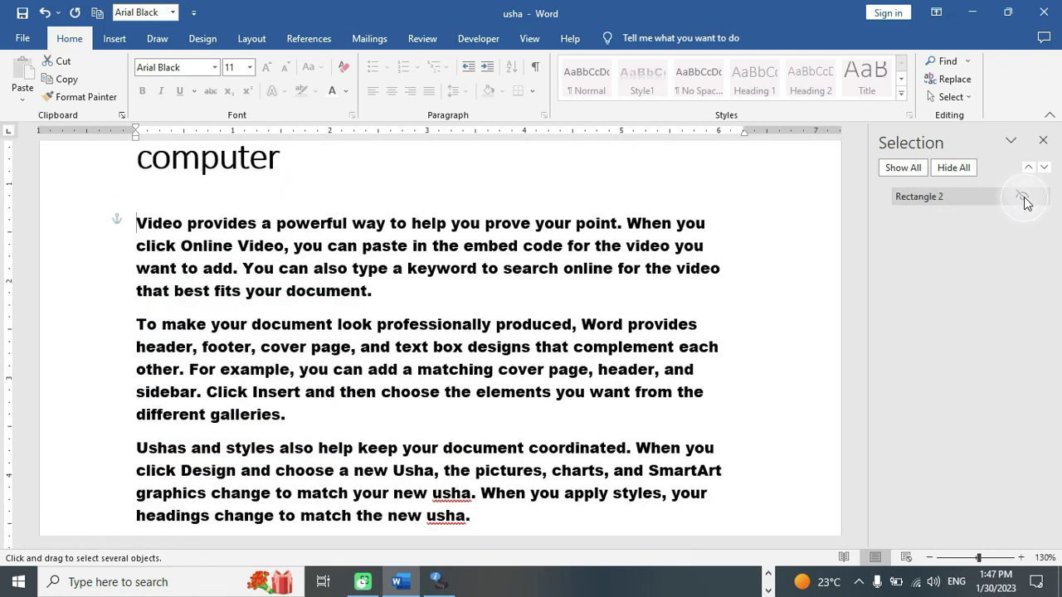
{"action": "left_click", "coordinate": [958, 201]}
- Rename the rectangle to 'gfhfb', then select it on the page and delete it
{"action": "left_click", "coordinate": [954, 198]}
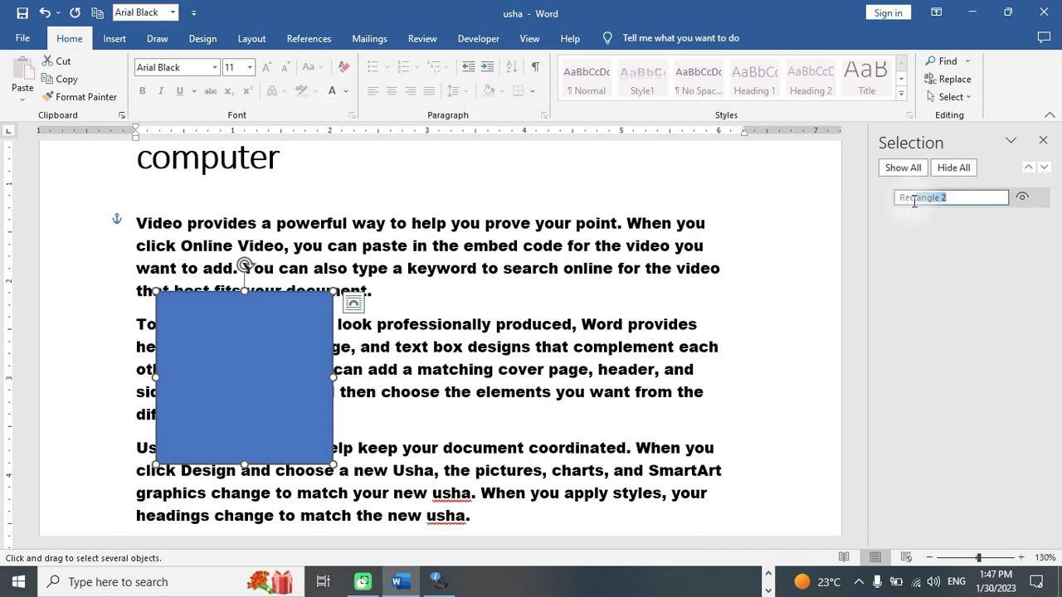
{"action": "left_click_drag", "start_coordinate": [954, 198], "coordinate": [894, 197]}
{"action": "type", "text": "gfhf"}
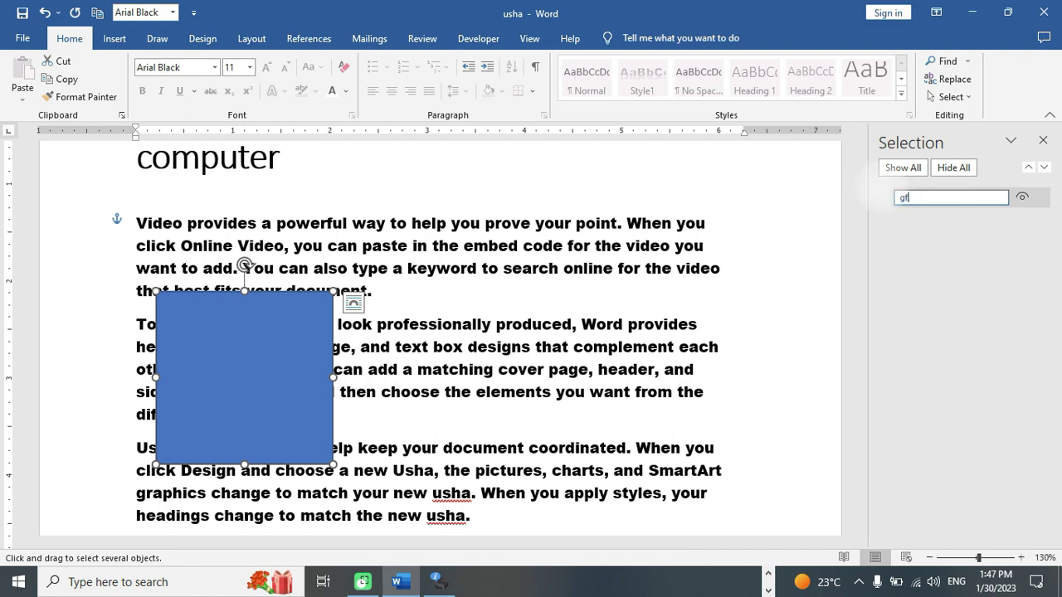
{"action": "type", "text": "b"}
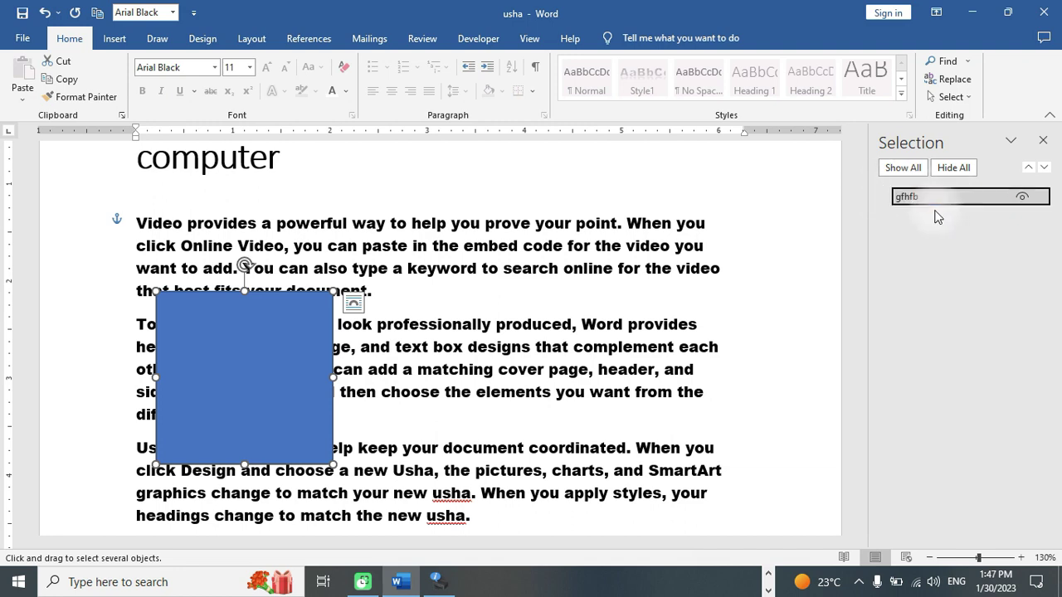
{"action": "left_click", "coordinate": [300, 312]}
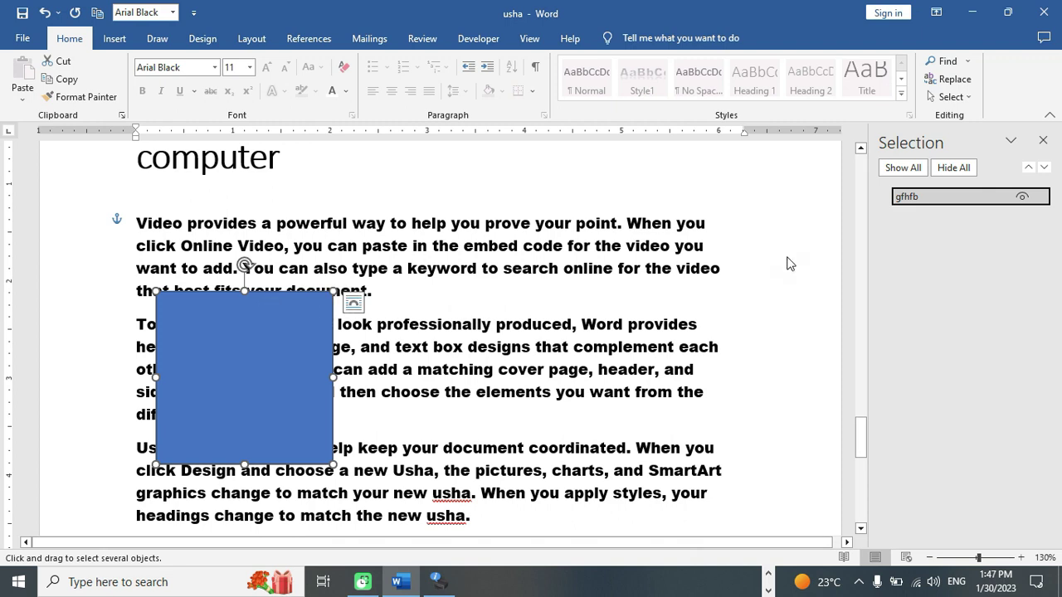
{"action": "left_click_drag", "start_coordinate": [904, 197], "coordinate": [930, 204]}
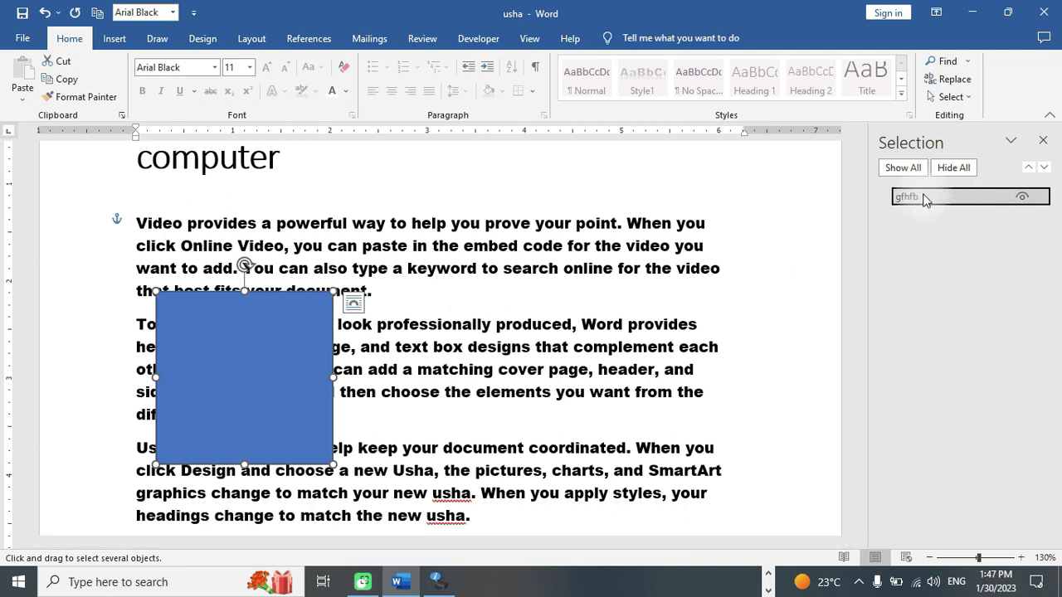
{"action": "left_click", "coordinate": [909, 196]}
{"action": "left_click", "coordinate": [321, 348]}
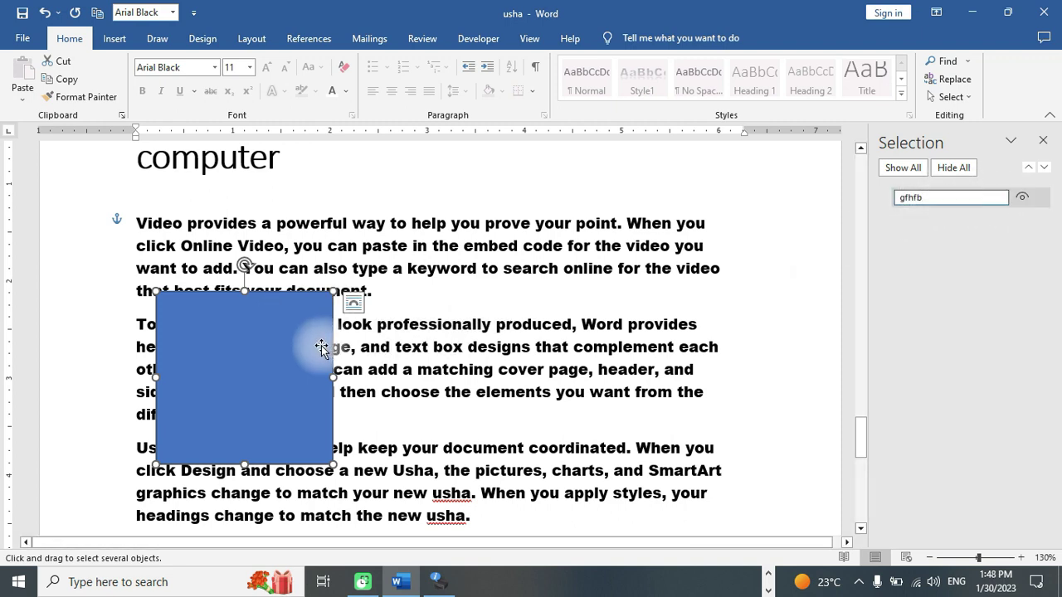
{"action": "key", "text": "Delete"}
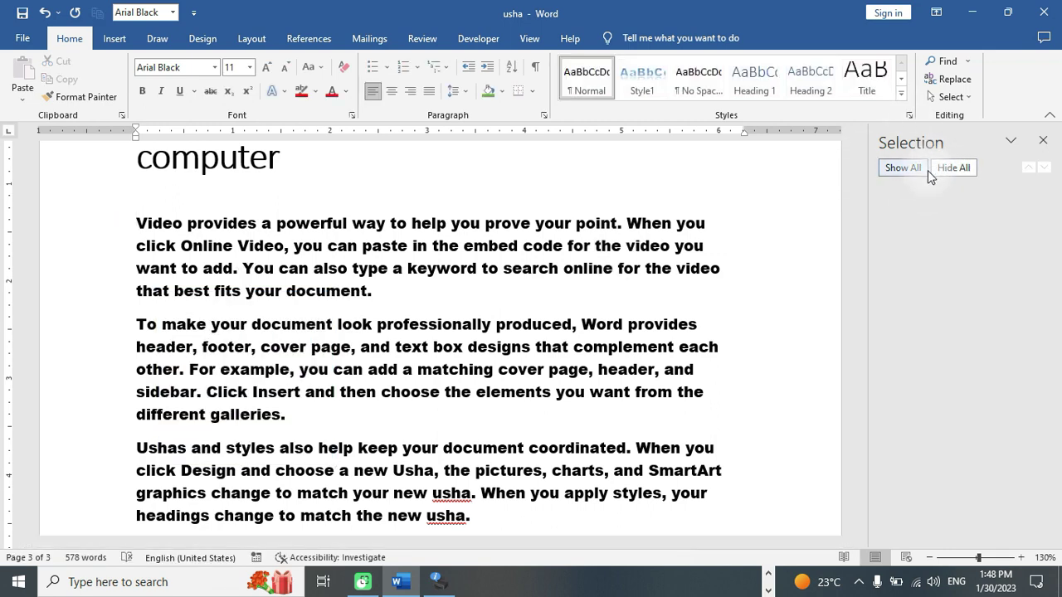
- Close the Selection pane and select all text with formatting similar to the body paragraphs
{"action": "left_click", "coordinate": [1043, 140]}
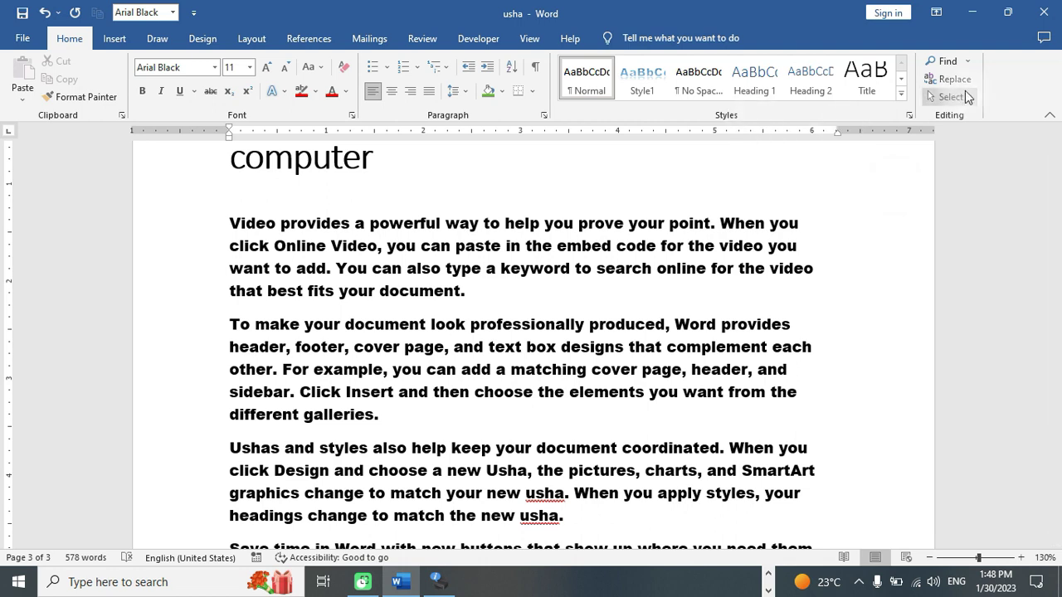
{"action": "left_click", "coordinate": [959, 98]}
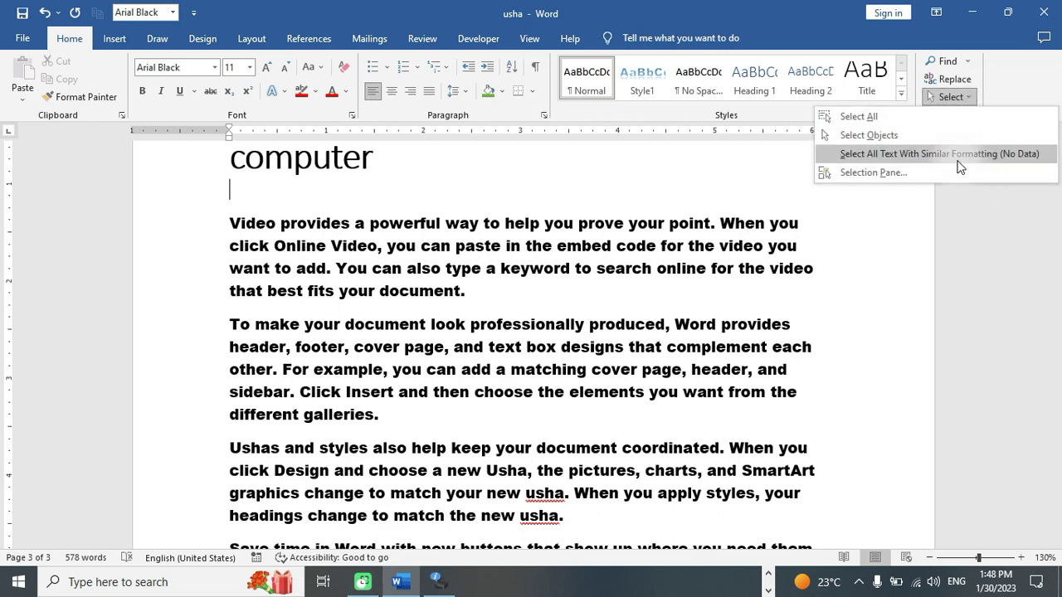
{"action": "left_click", "coordinate": [959, 161]}
{"action": "scroll", "coordinate": [616, 367], "scroll_direction": "up", "scroll_amount": 3}
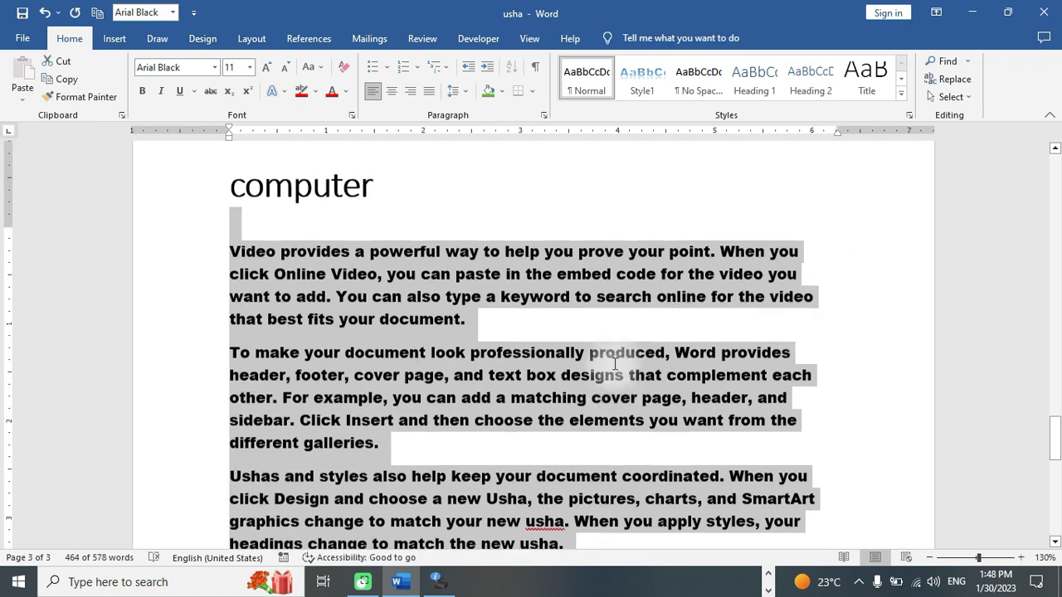
{"action": "scroll", "coordinate": [615, 365], "scroll_direction": "down", "scroll_amount": 3}
{"action": "scroll", "coordinate": [611, 369], "scroll_direction": "up", "scroll_amount": 3}
{"action": "scroll", "coordinate": [608, 373], "scroll_direction": "down", "scroll_amount": 8}
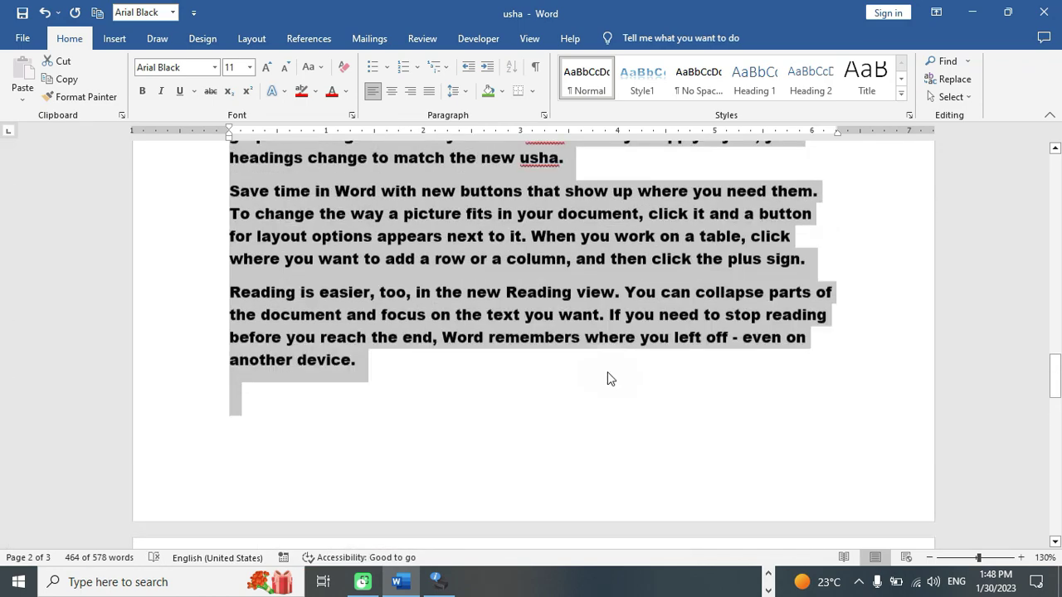
{"action": "scroll", "coordinate": [607, 372], "scroll_direction": "down", "scroll_amount": 3}
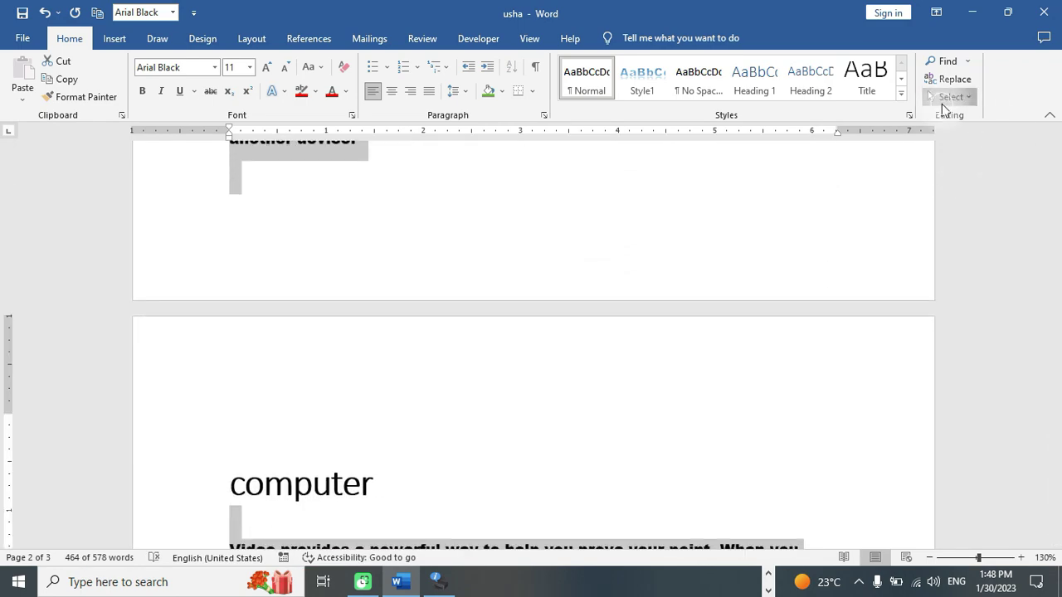
- Reopen and close the Selection pane, then clear the text selection in the document
{"action": "left_click", "coordinate": [946, 97]}
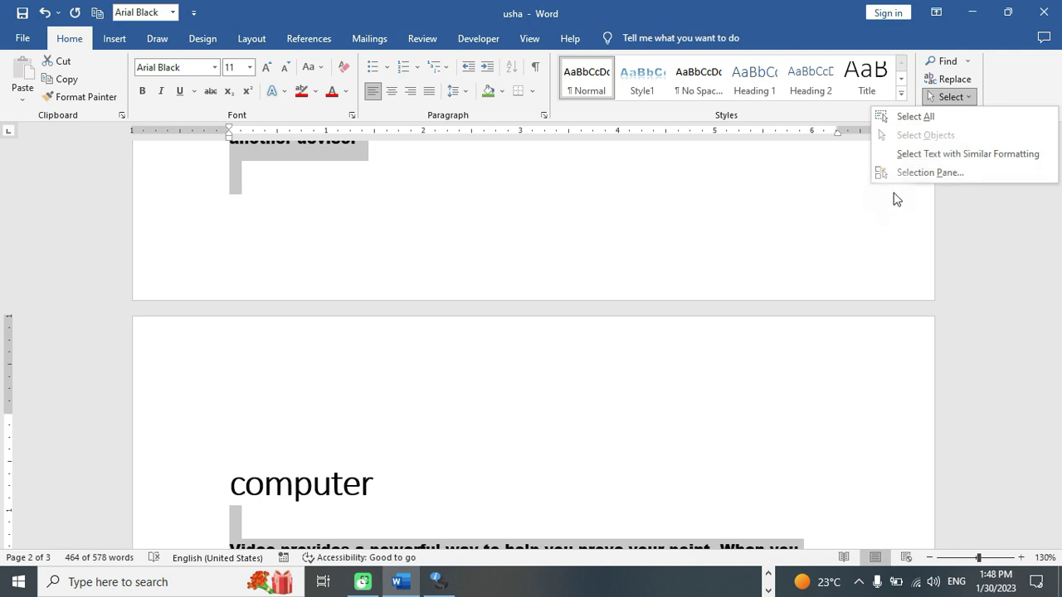
{"action": "left_click", "coordinate": [909, 174]}
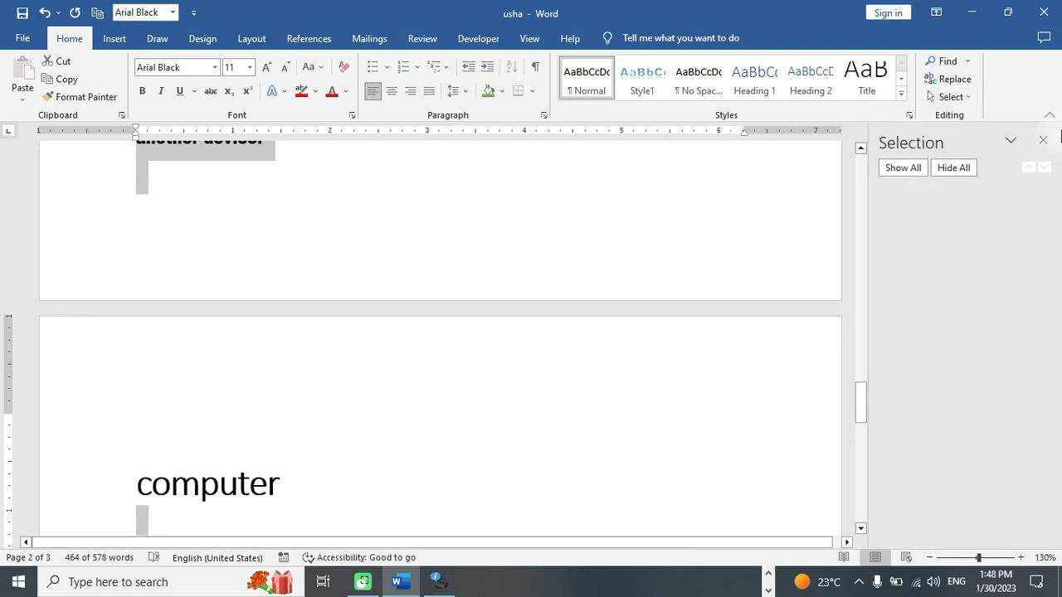
{"action": "left_click", "coordinate": [1042, 139]}
{"action": "left_click", "coordinate": [785, 332]}
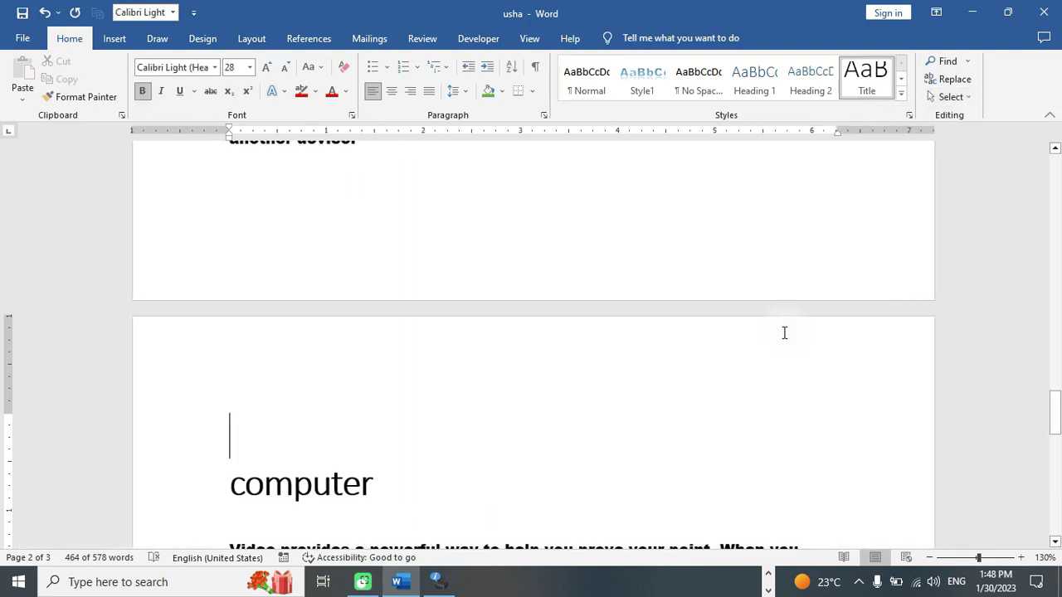
{"action": "scroll", "coordinate": [443, 523], "scroll_direction": "up", "scroll_amount": 5}
{"action": "scroll", "coordinate": [443, 524], "scroll_direction": "up", "scroll_amount": 3}
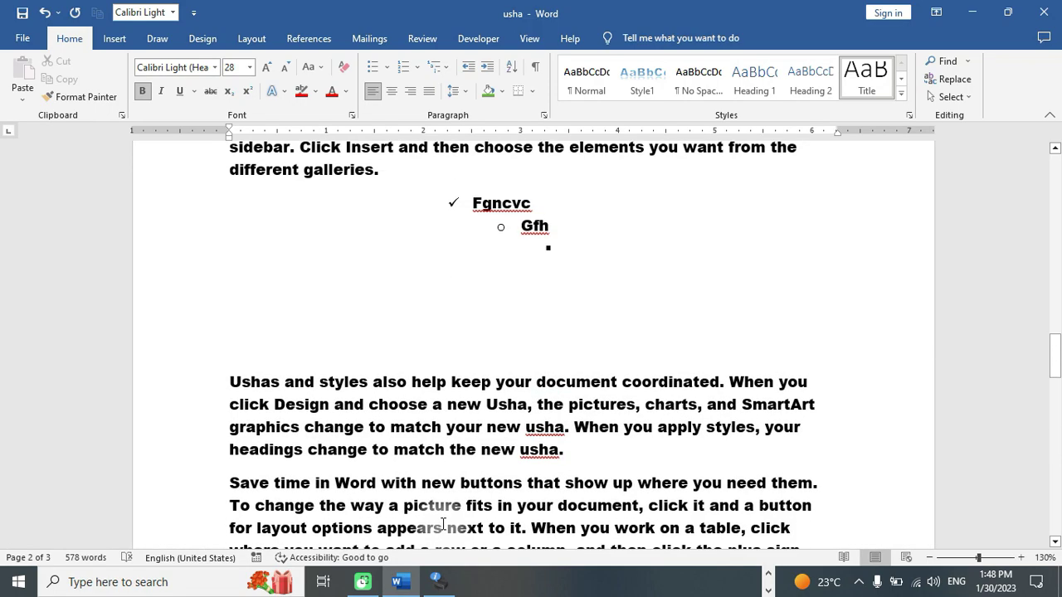
{"action": "scroll", "coordinate": [443, 523], "scroll_direction": "down", "scroll_amount": 5}
{"action": "scroll", "coordinate": [443, 523], "scroll_direction": "down", "scroll_amount": 5}
{"action": "scroll", "coordinate": [451, 517], "scroll_direction": "down", "scroll_amount": 3}
{"action": "scroll", "coordinate": [451, 504], "scroll_direction": "down", "scroll_amount": 3}
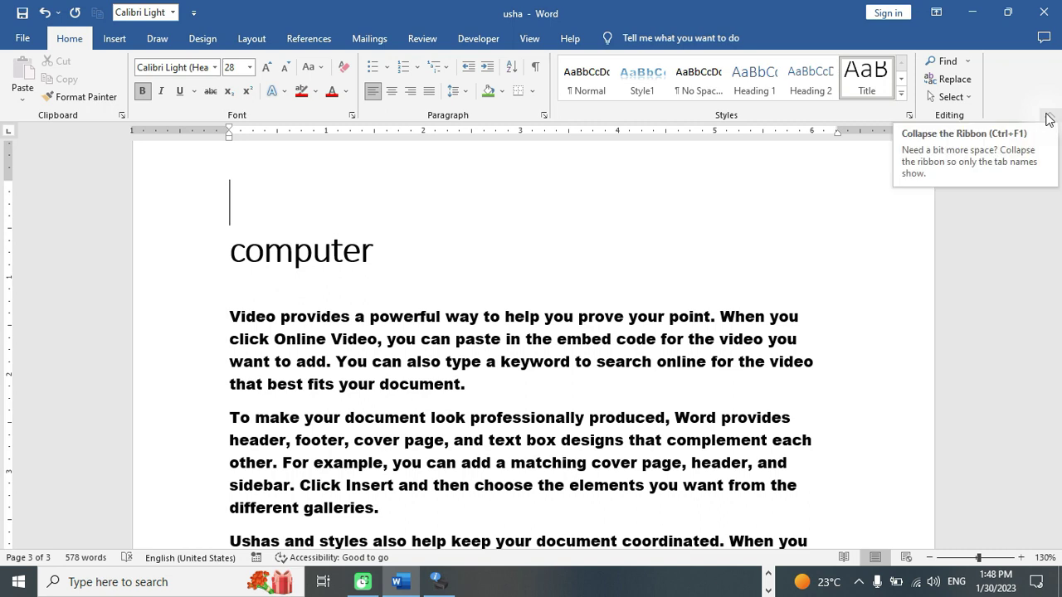
{"action": "left_click", "coordinate": [940, 11]}
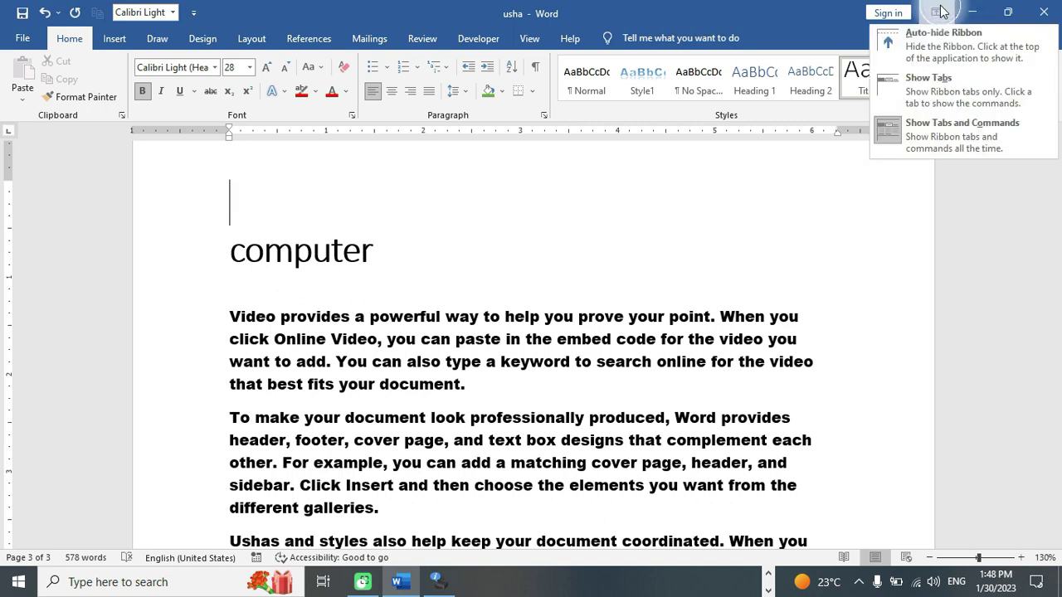
{"action": "left_click", "coordinate": [926, 58]}
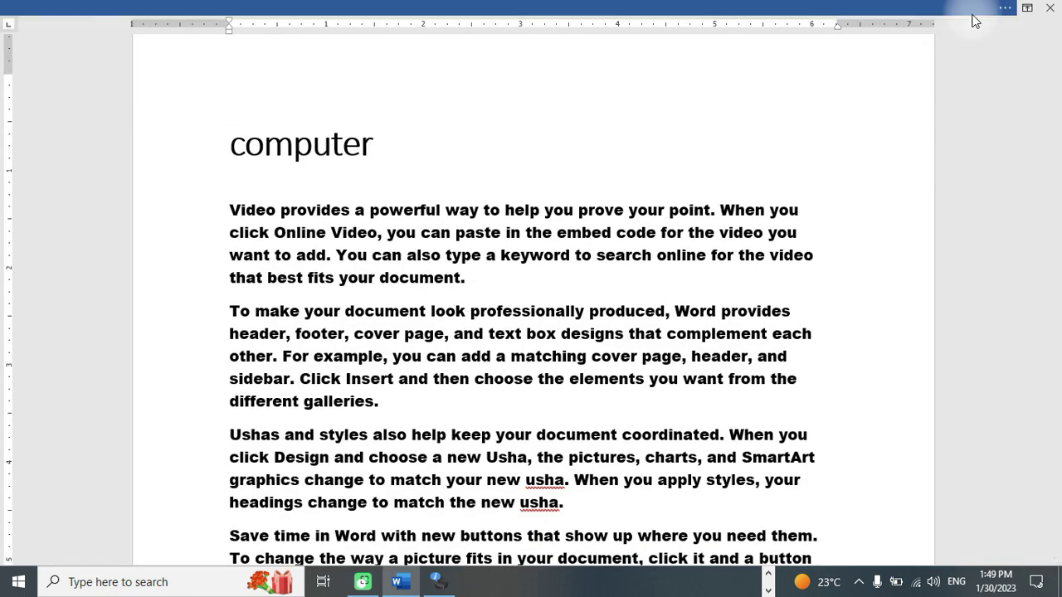
{"action": "left_click", "coordinate": [1027, 8]}
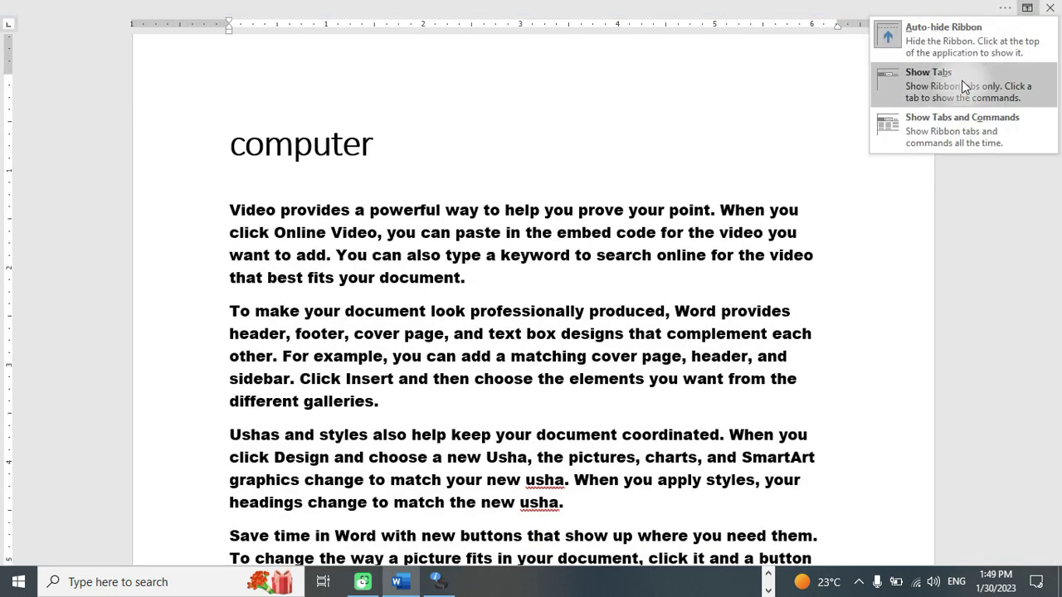
{"action": "left_click", "coordinate": [953, 123]}
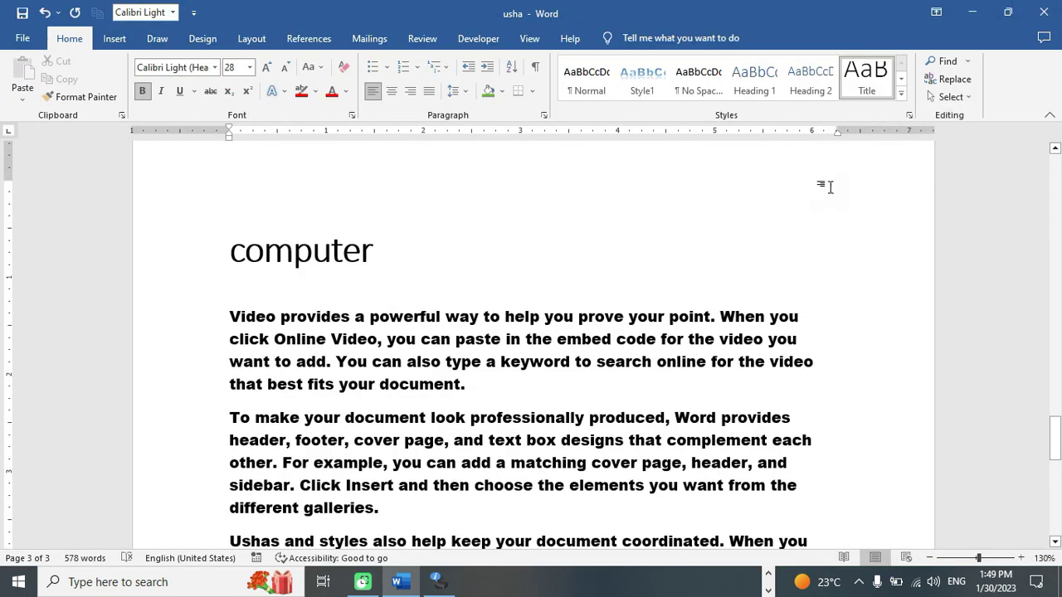
{"action": "left_click", "coordinate": [937, 14]}
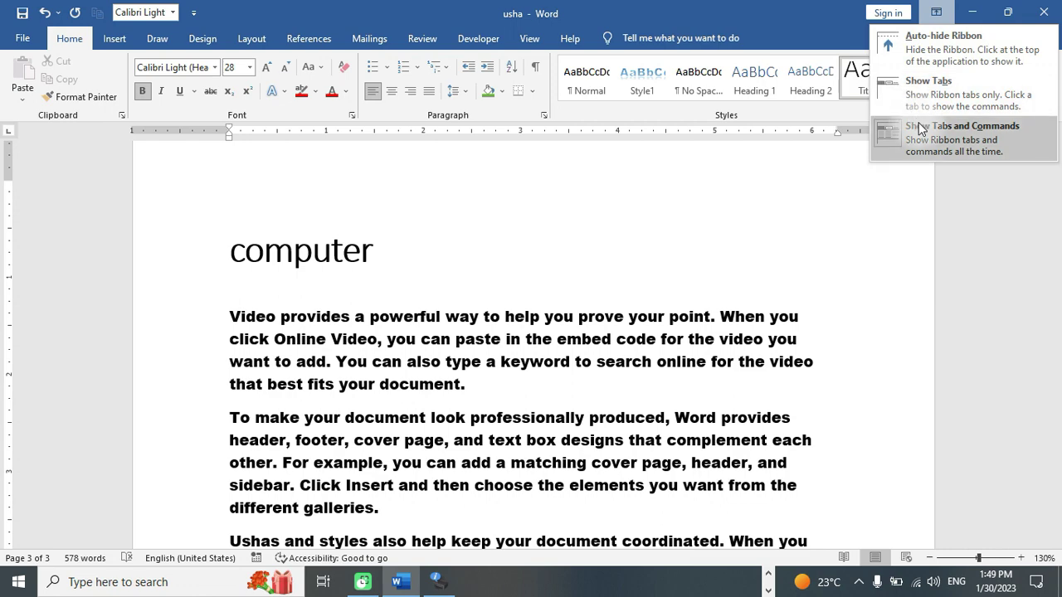
{"action": "left_click", "coordinate": [943, 87]}
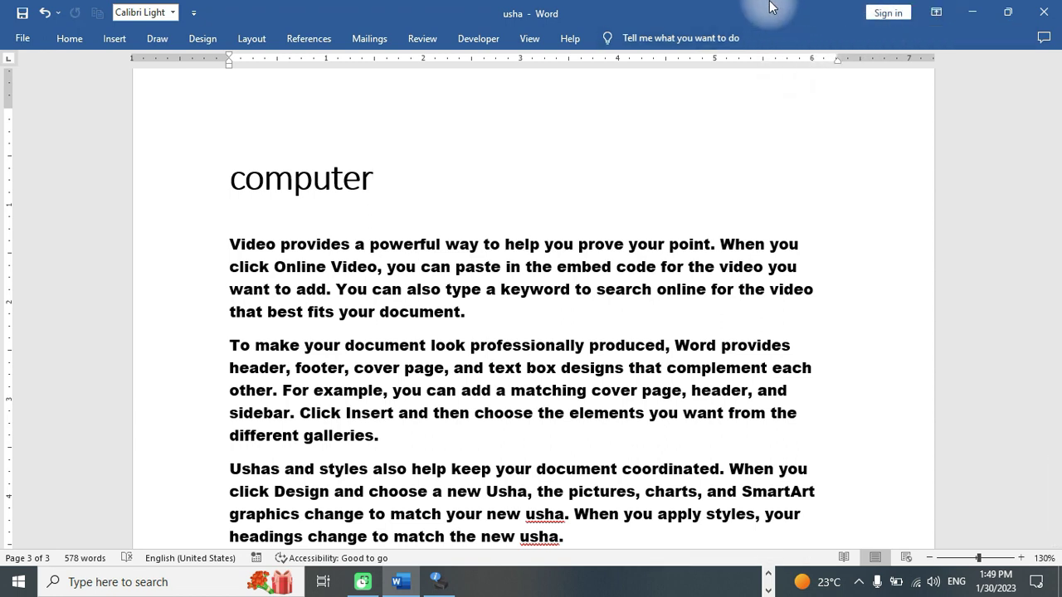
{"action": "left_click", "coordinate": [934, 14]}
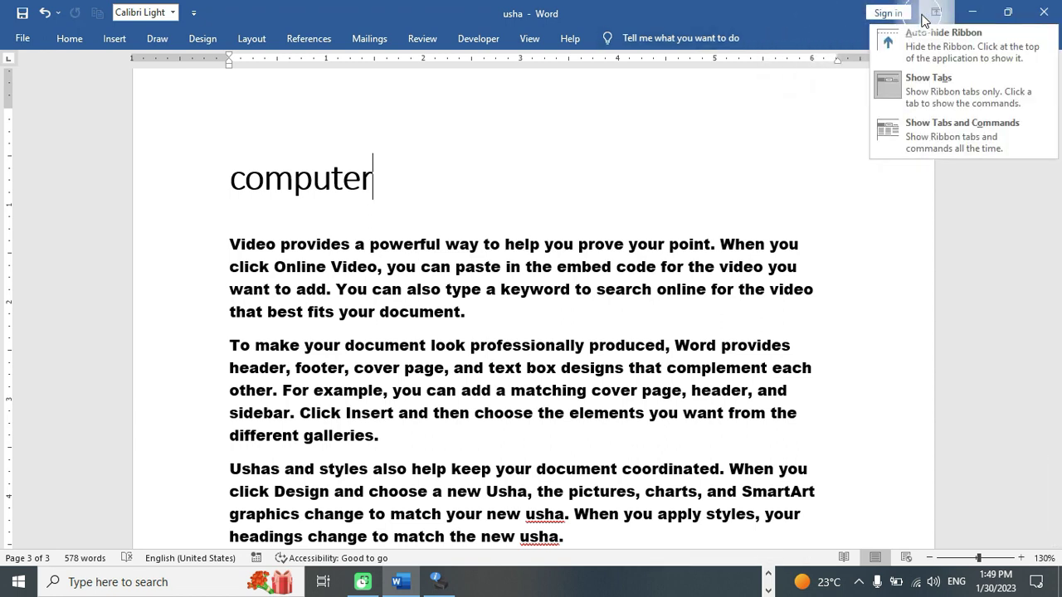
{"action": "left_click", "coordinate": [945, 133]}
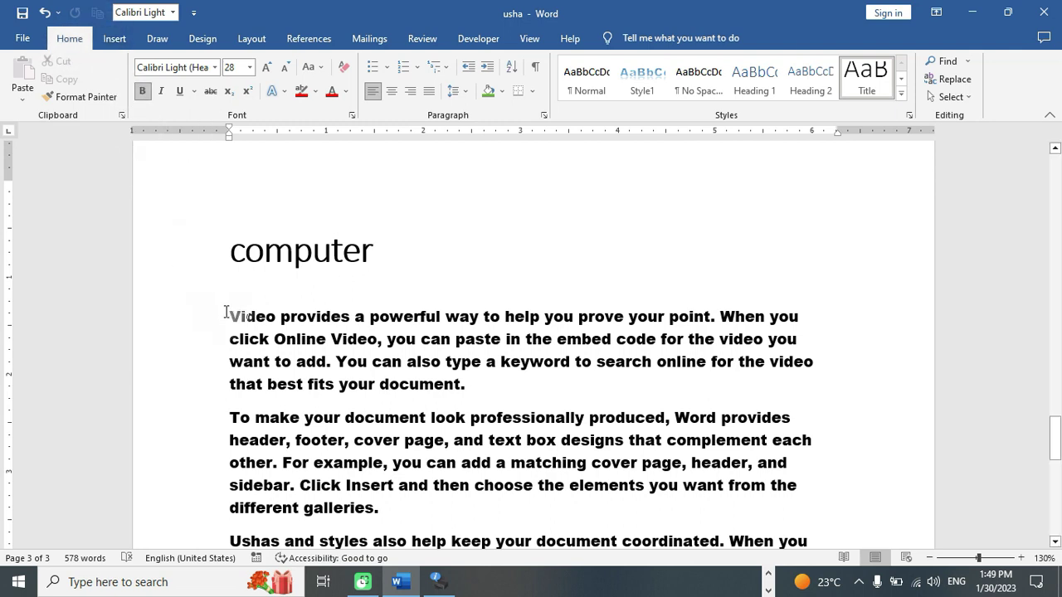
{"action": "left_click_drag", "start_coordinate": [226, 313], "coordinate": [260, 314]}
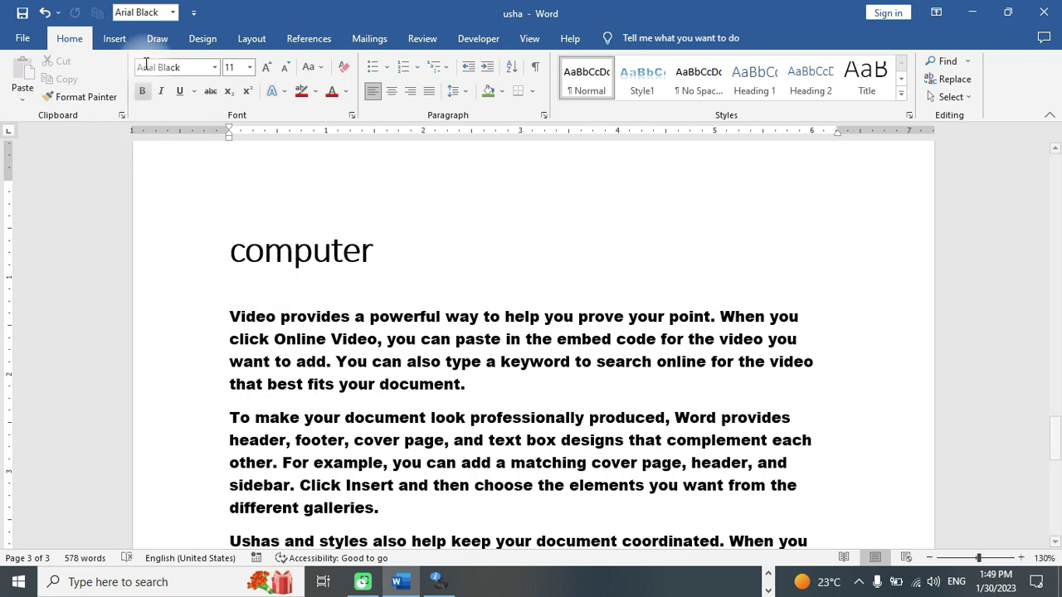